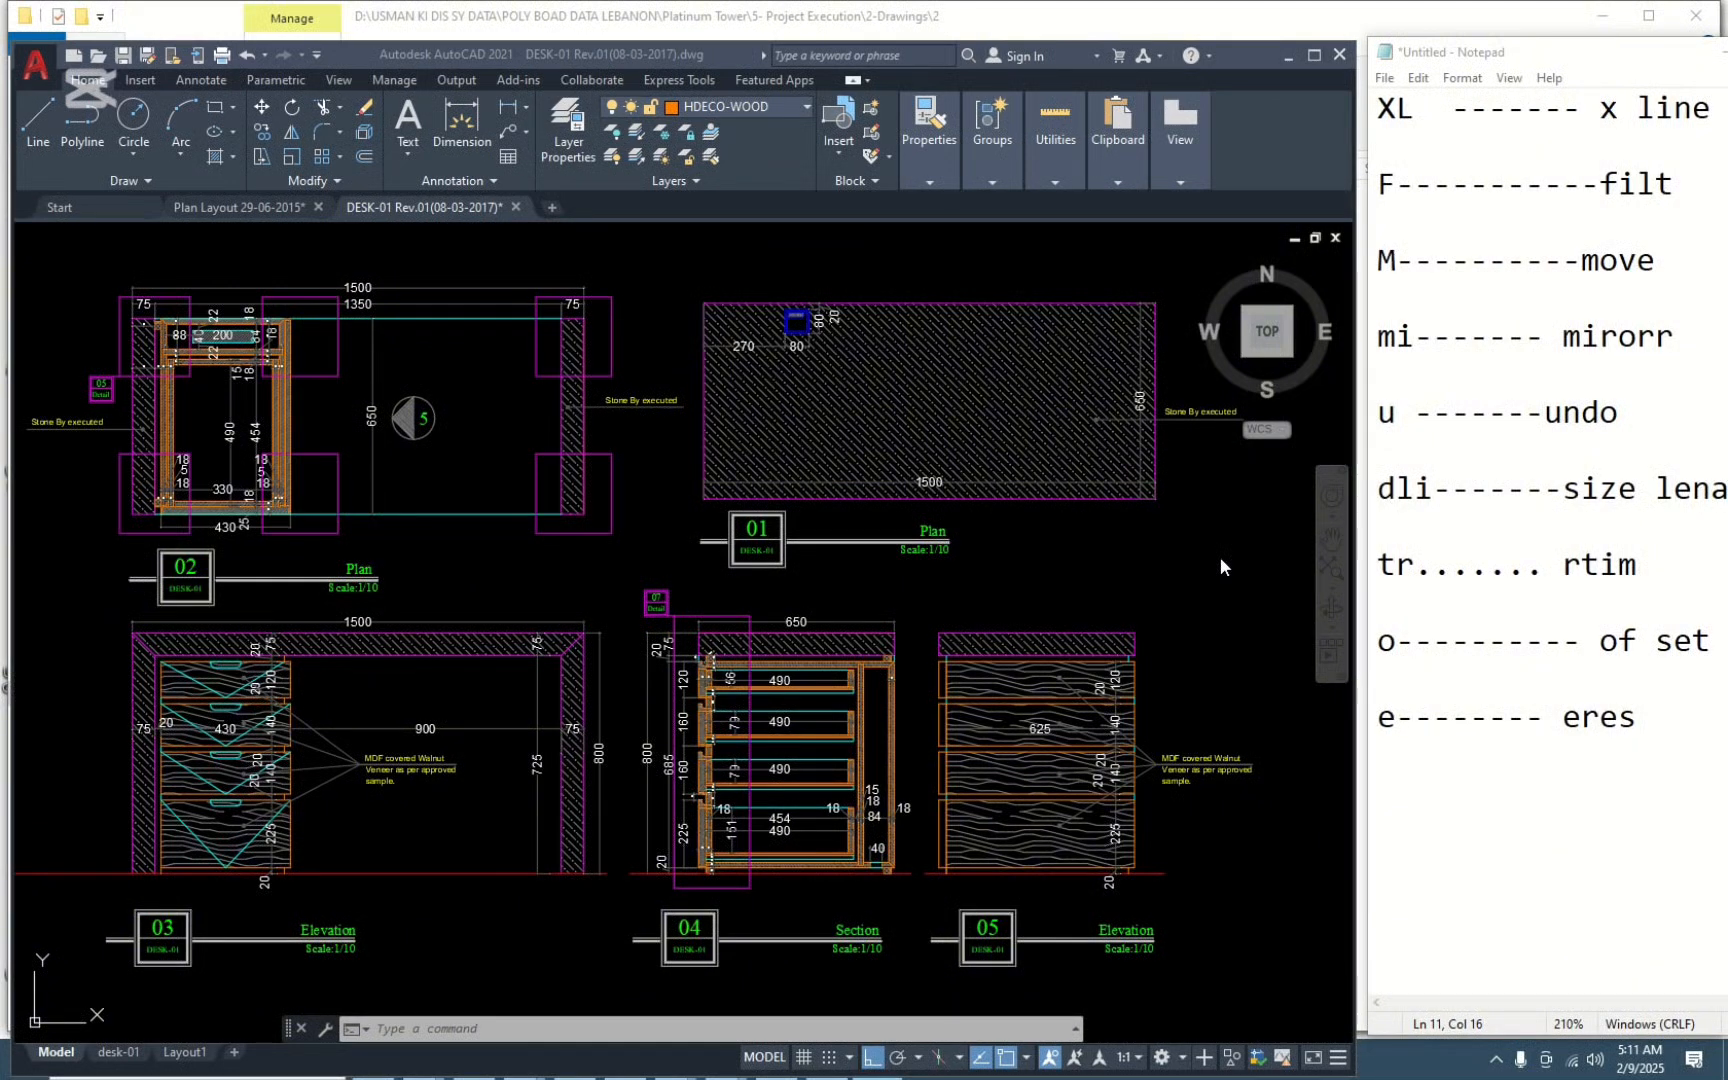
Bring the Notepad list of AutoCAD command shortcuts forward for review and place it back beside the drawing window.
left_click(1017, 570)
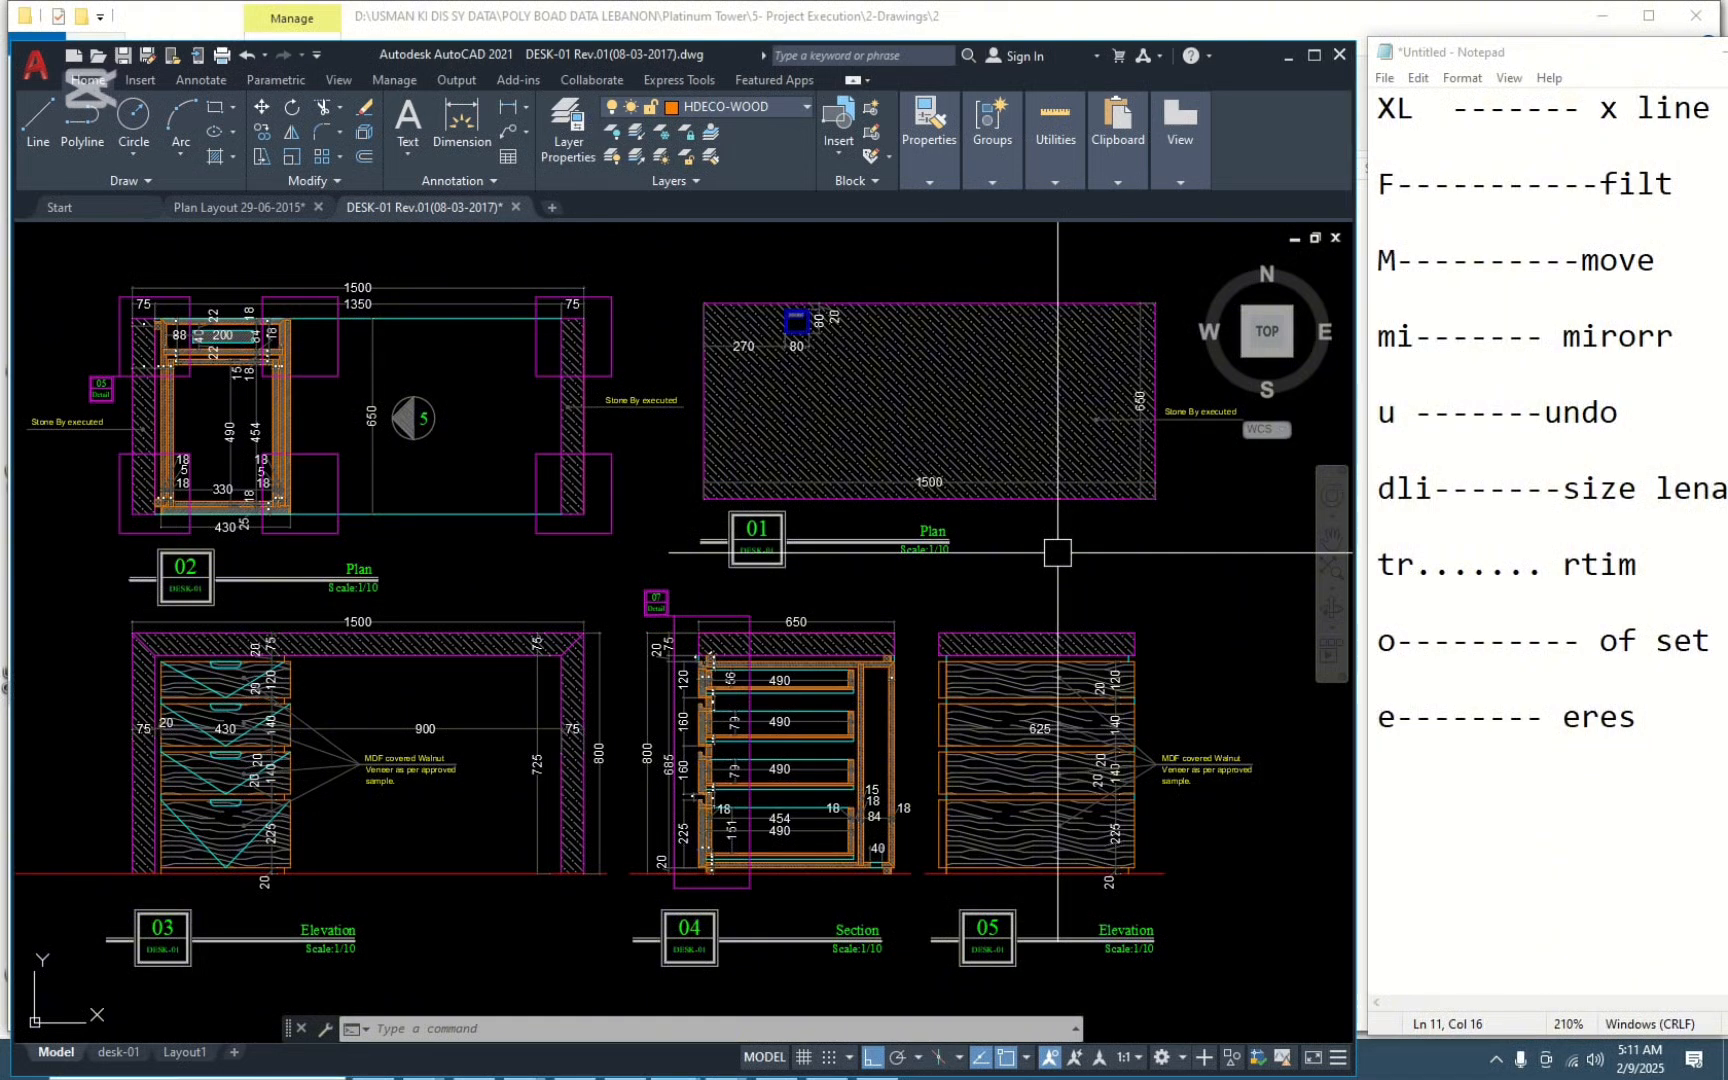
mouse_move(1654, 68)
left_mouse_down()
mouse_move(1158, 88)
mouse_move(1203, 74)
left_mouse_up()
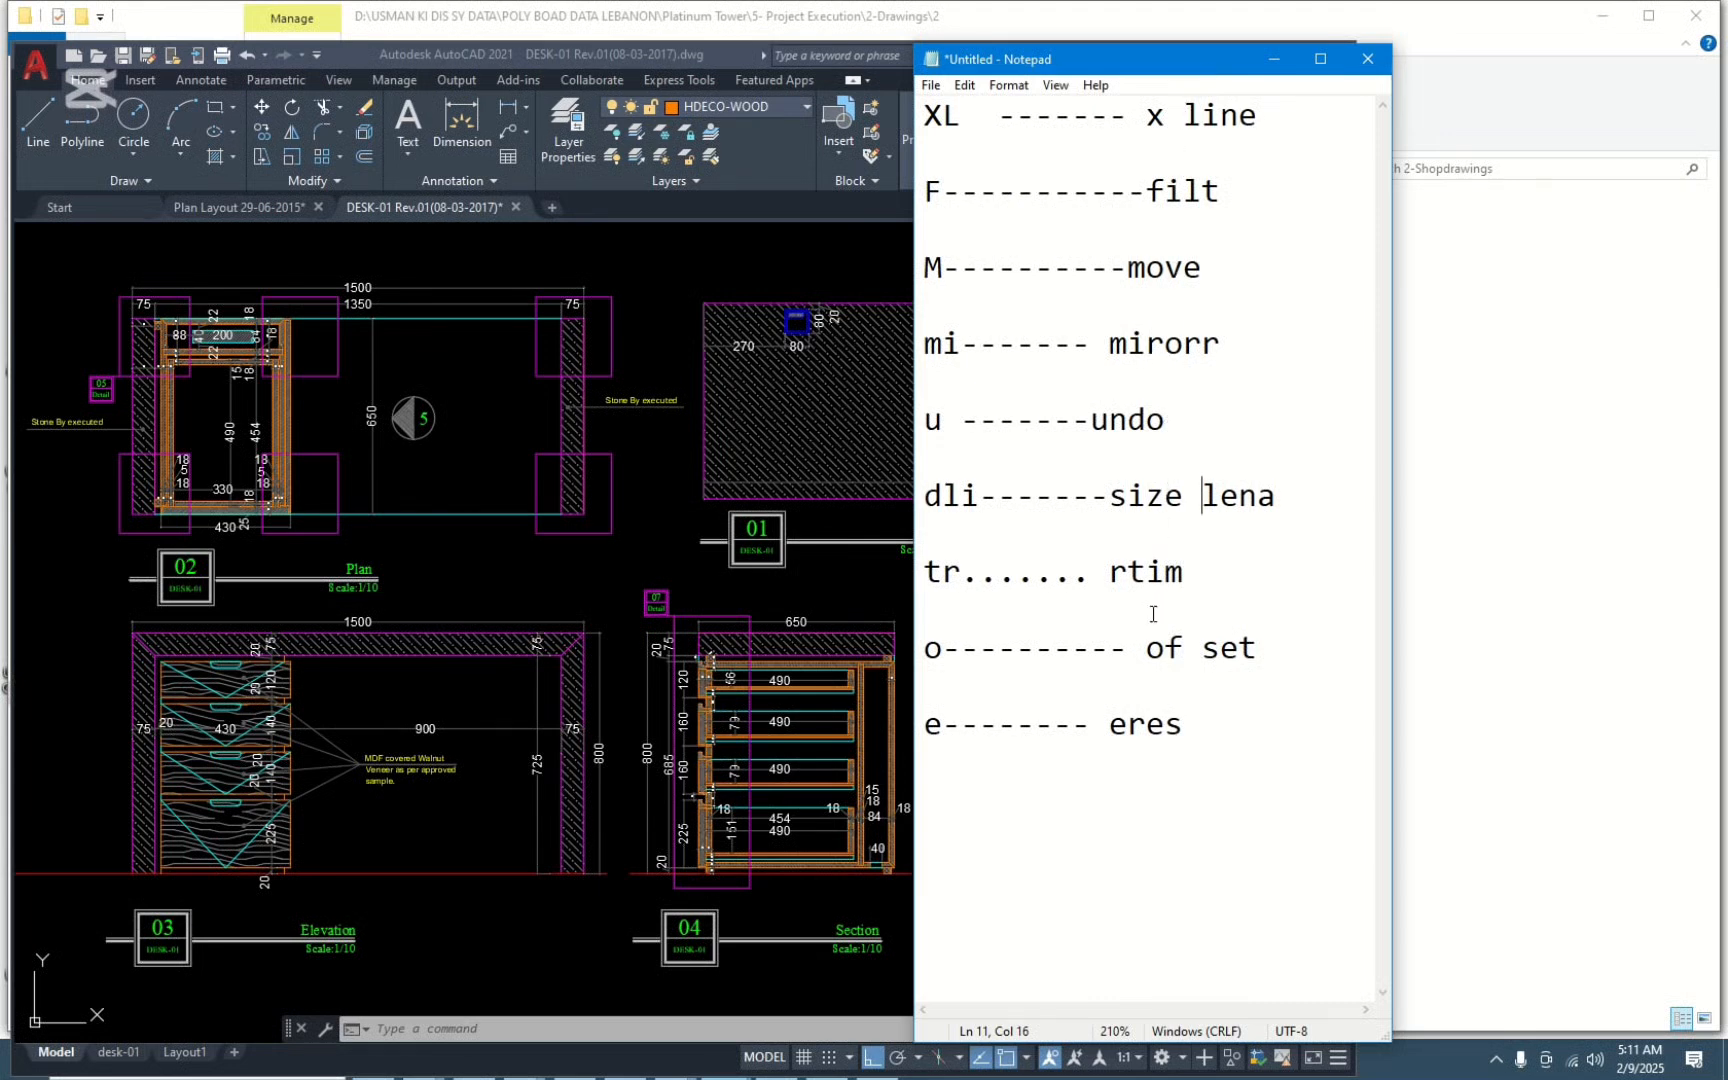
left_click_drag(1192, 52, 1617, 45)
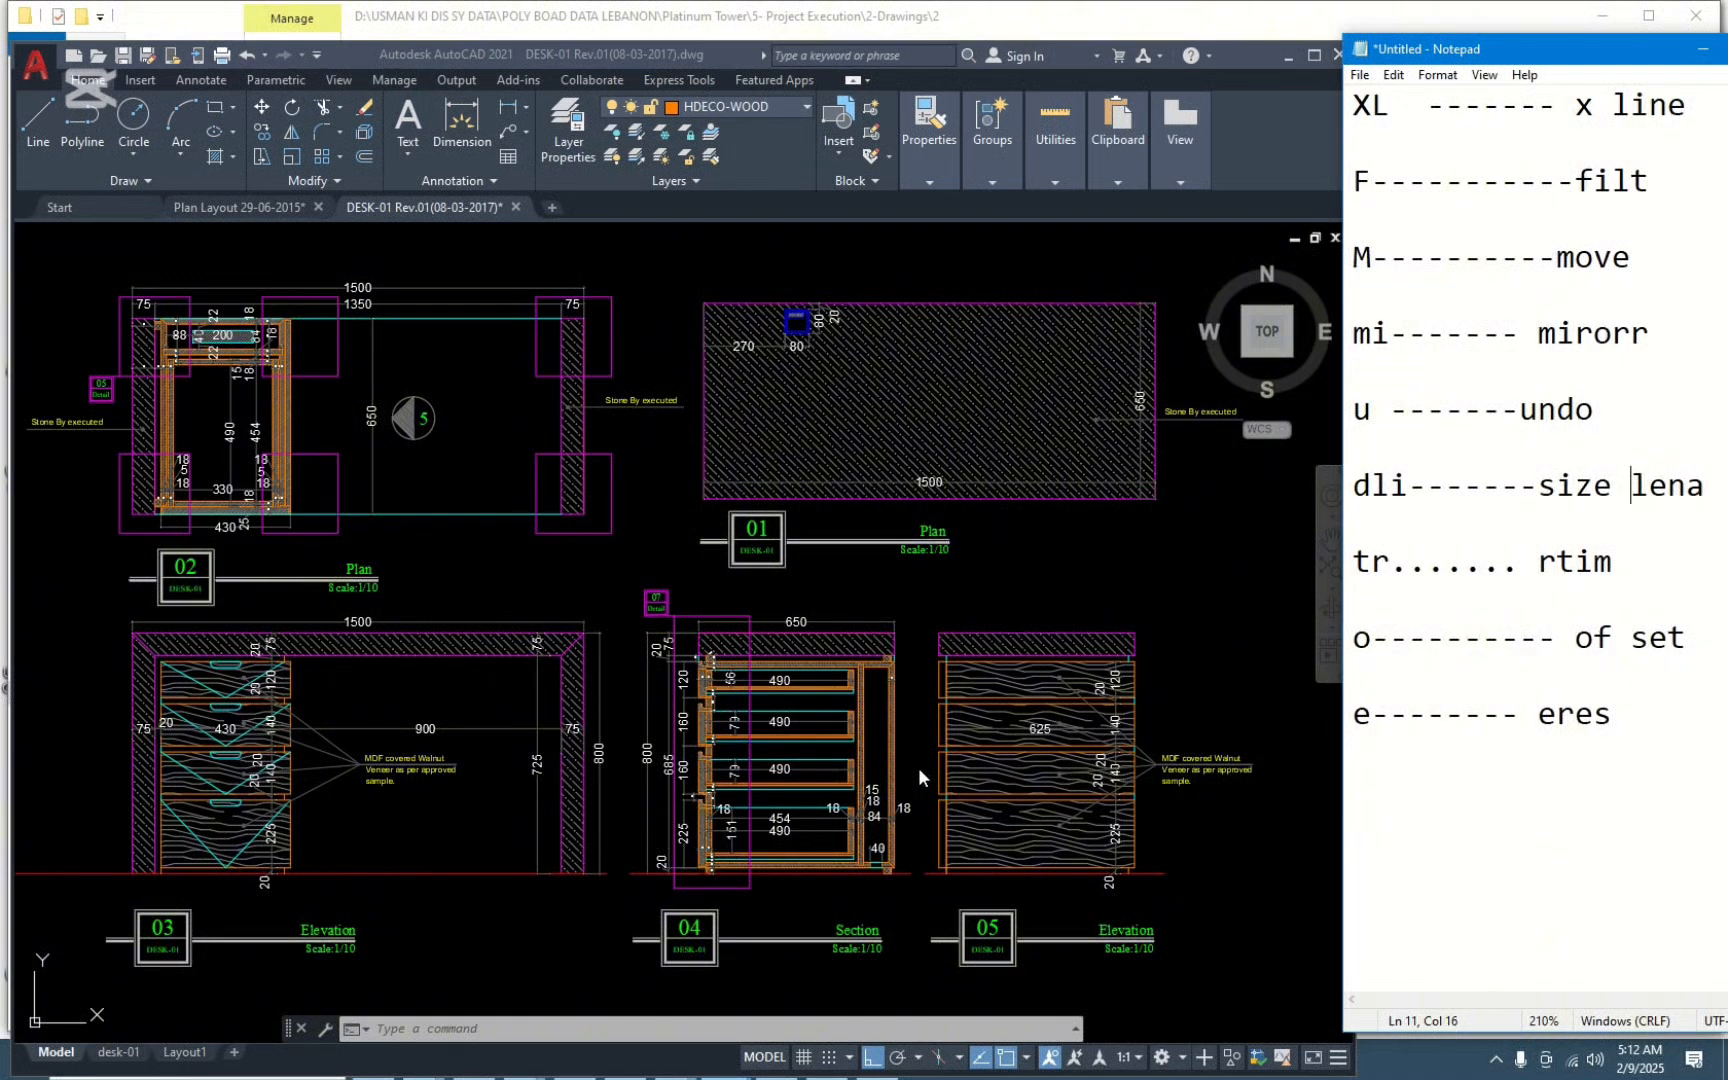
left_click(927, 571)
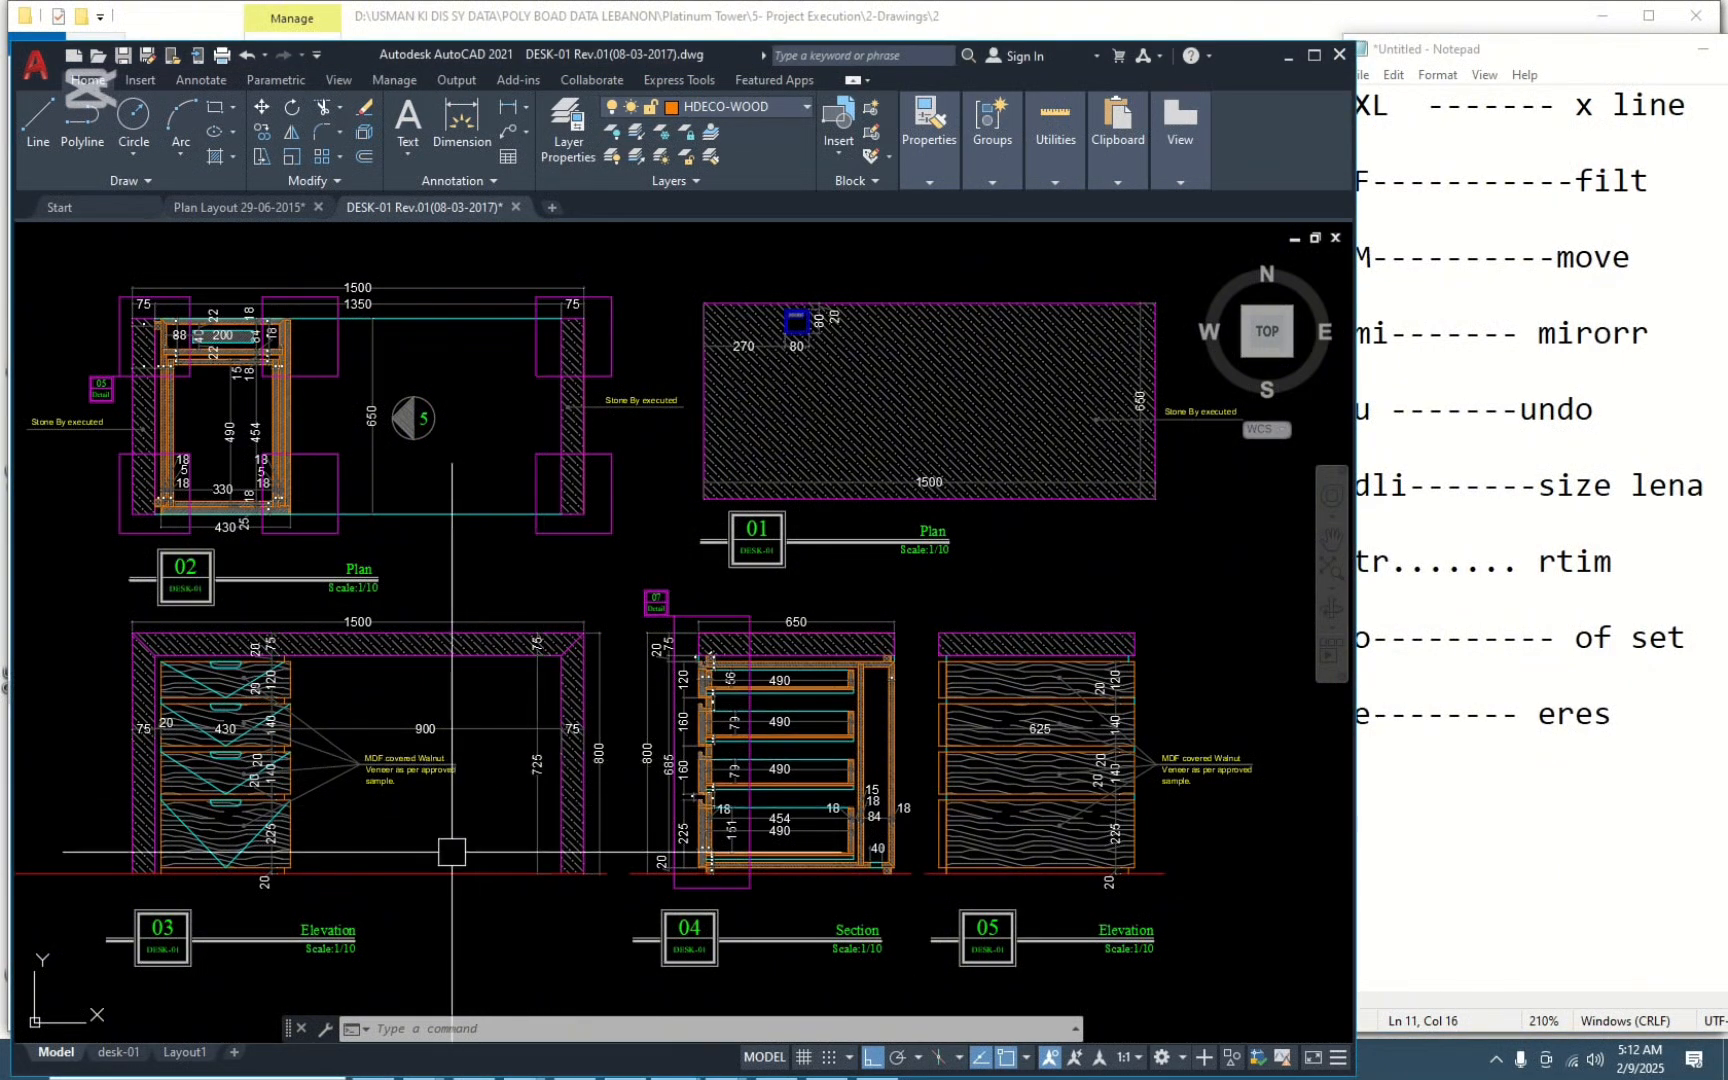
Examine the DESK-01 plans, front and side elevations, and drawer section with their dimensions.
middle_click_drag(518, 810, 640, 769)
scroll(1051, 425, "up", 4)
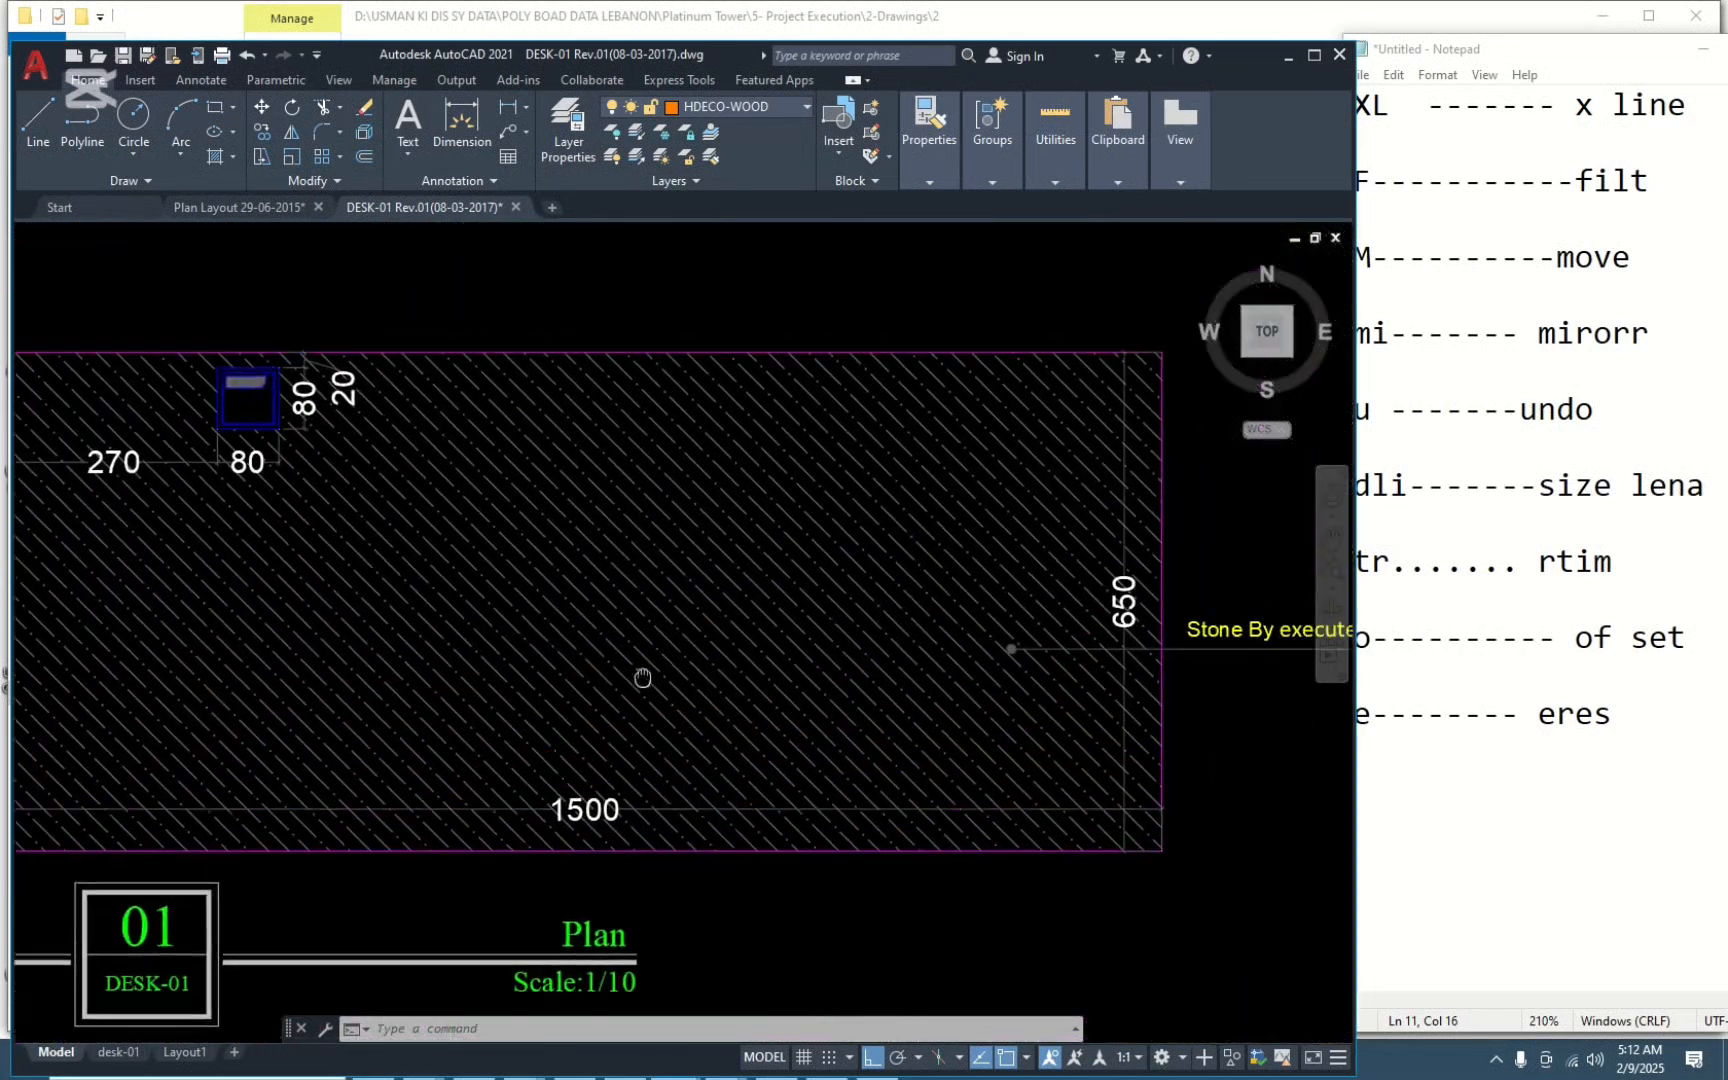
scroll(626, 425, "down", 2)
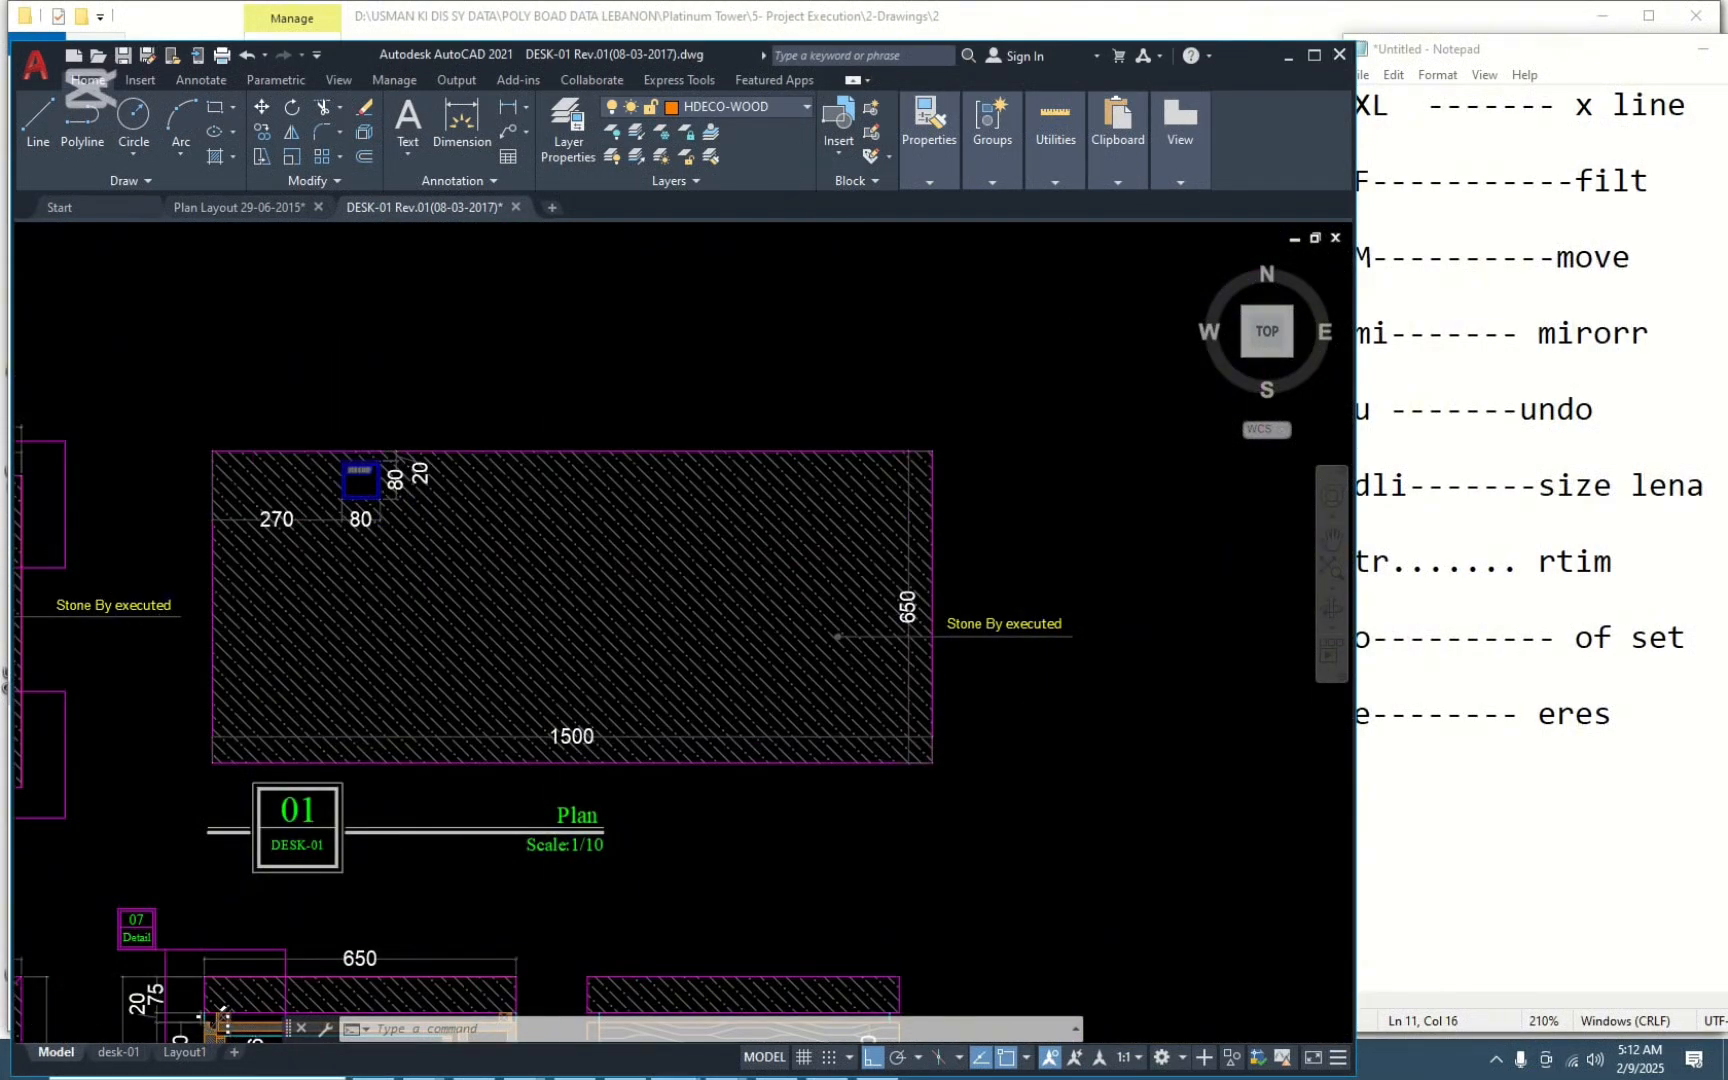
scroll(617, 532, "down", 5)
scroll(534, 523, "up", 5)
scroll(534, 523, "up", 2)
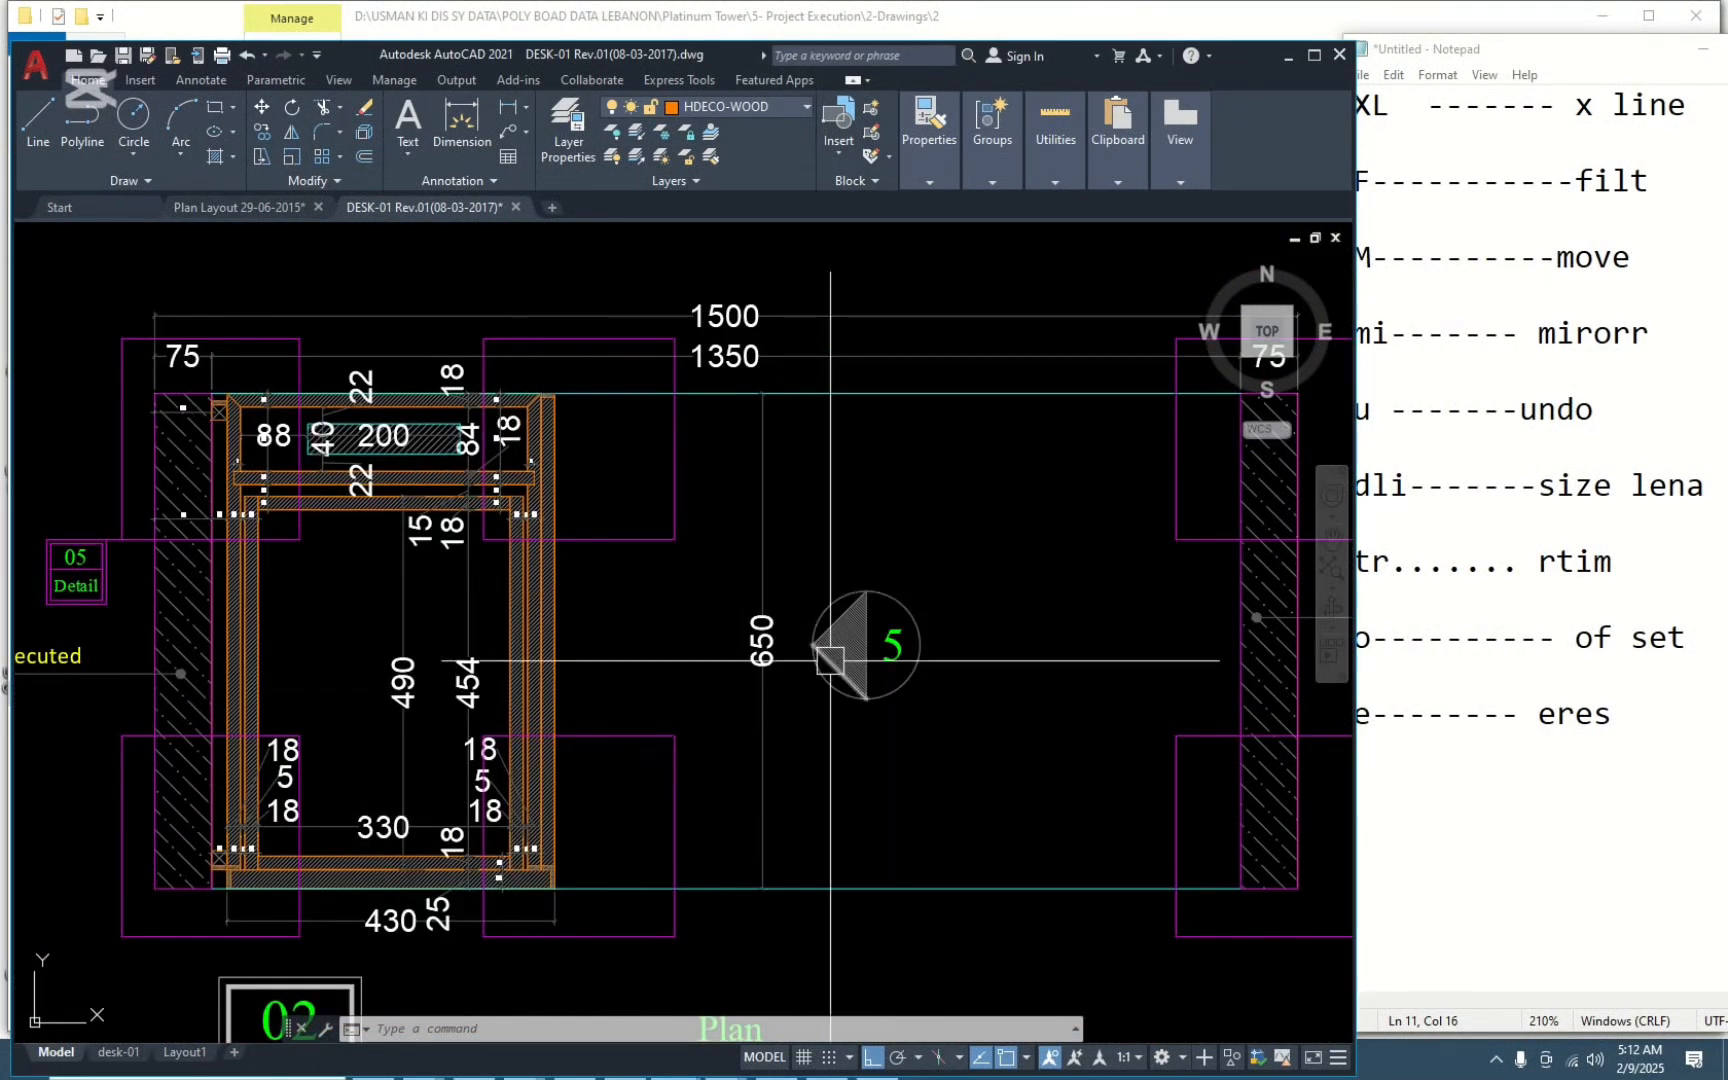
scroll(753, 510, "down", 7)
scroll(753, 510, "up", 7)
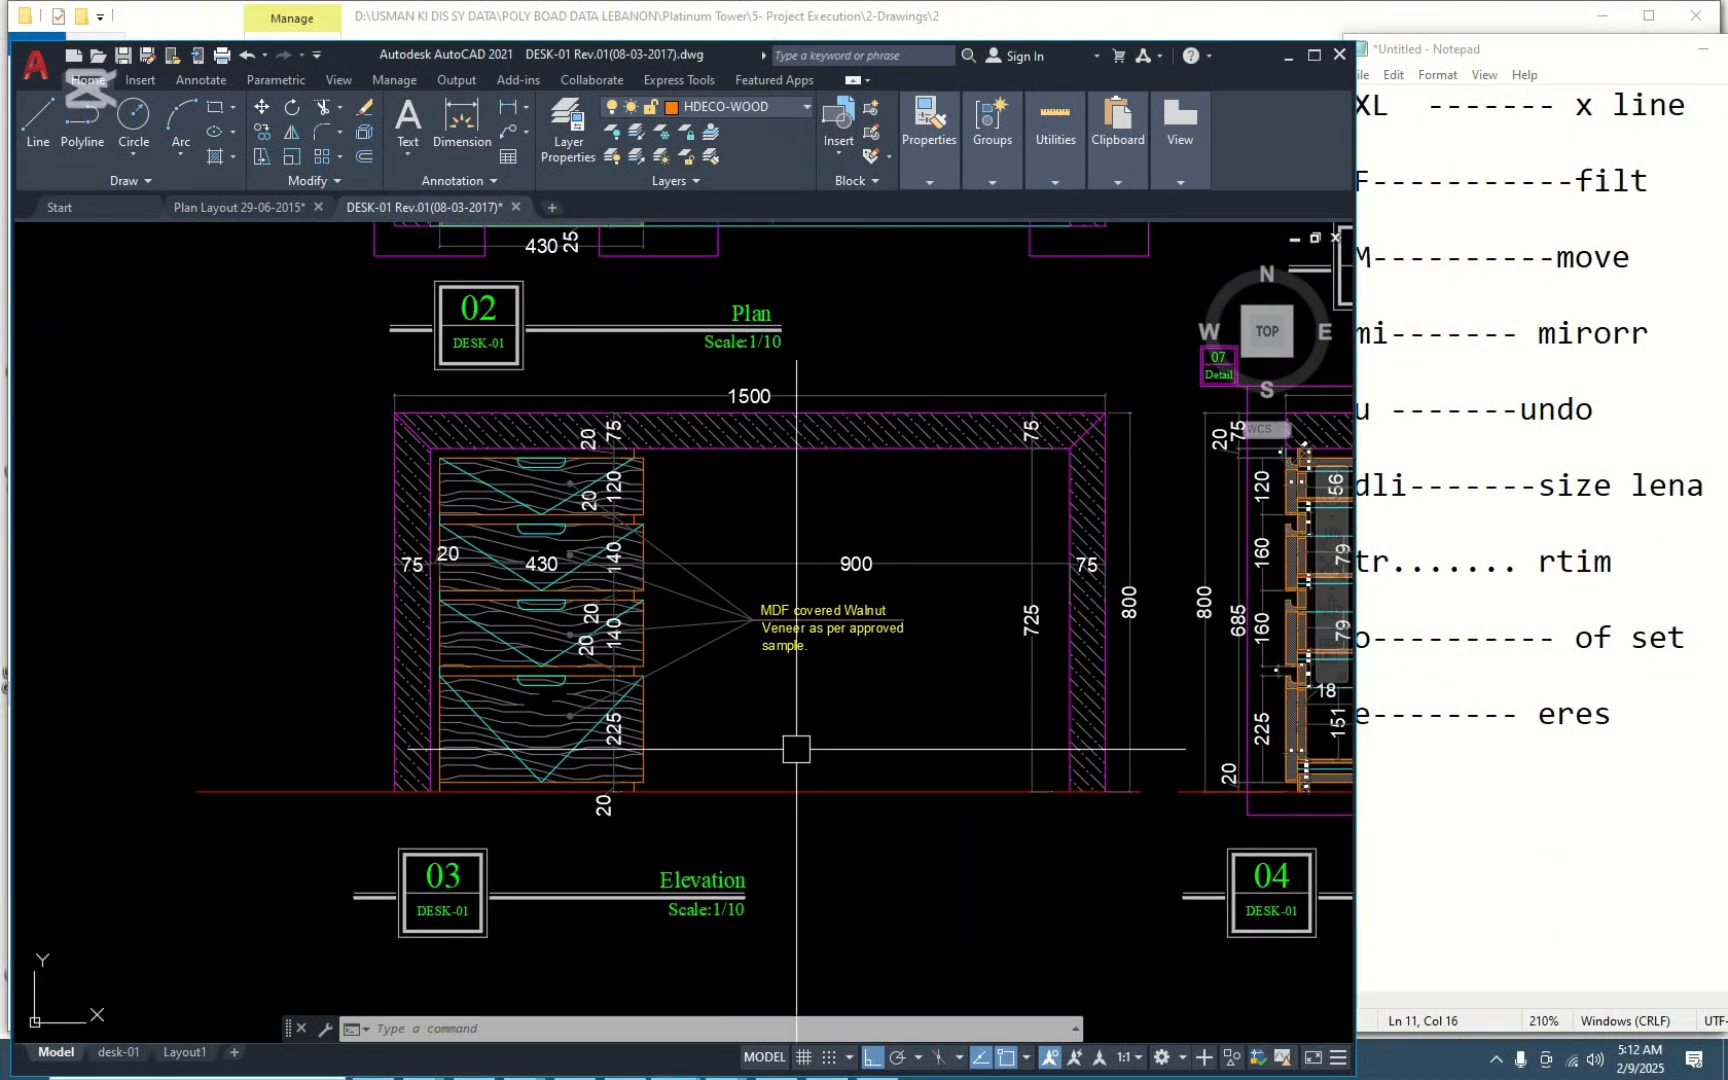
scroll(617, 530, "up", 1)
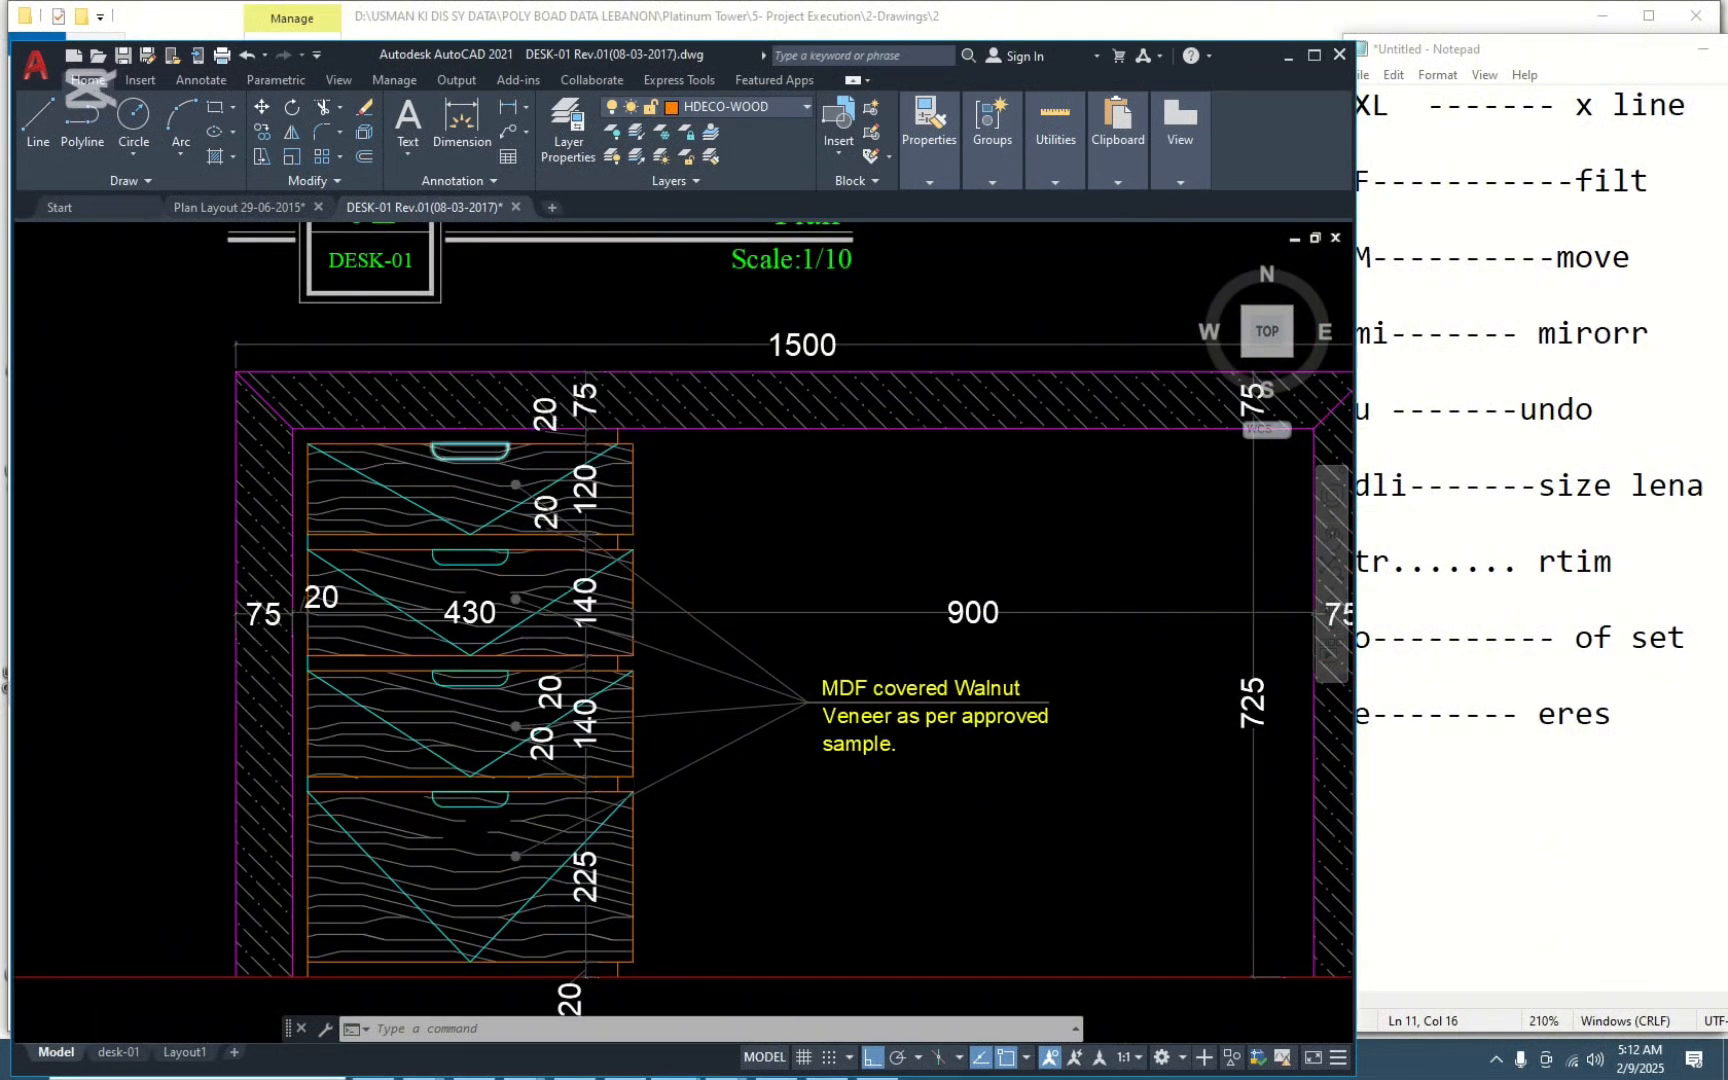
scroll(543, 496, "down", 7)
scroll(560, 500, "up", 5)
scroll(592, 640, "down", 1)
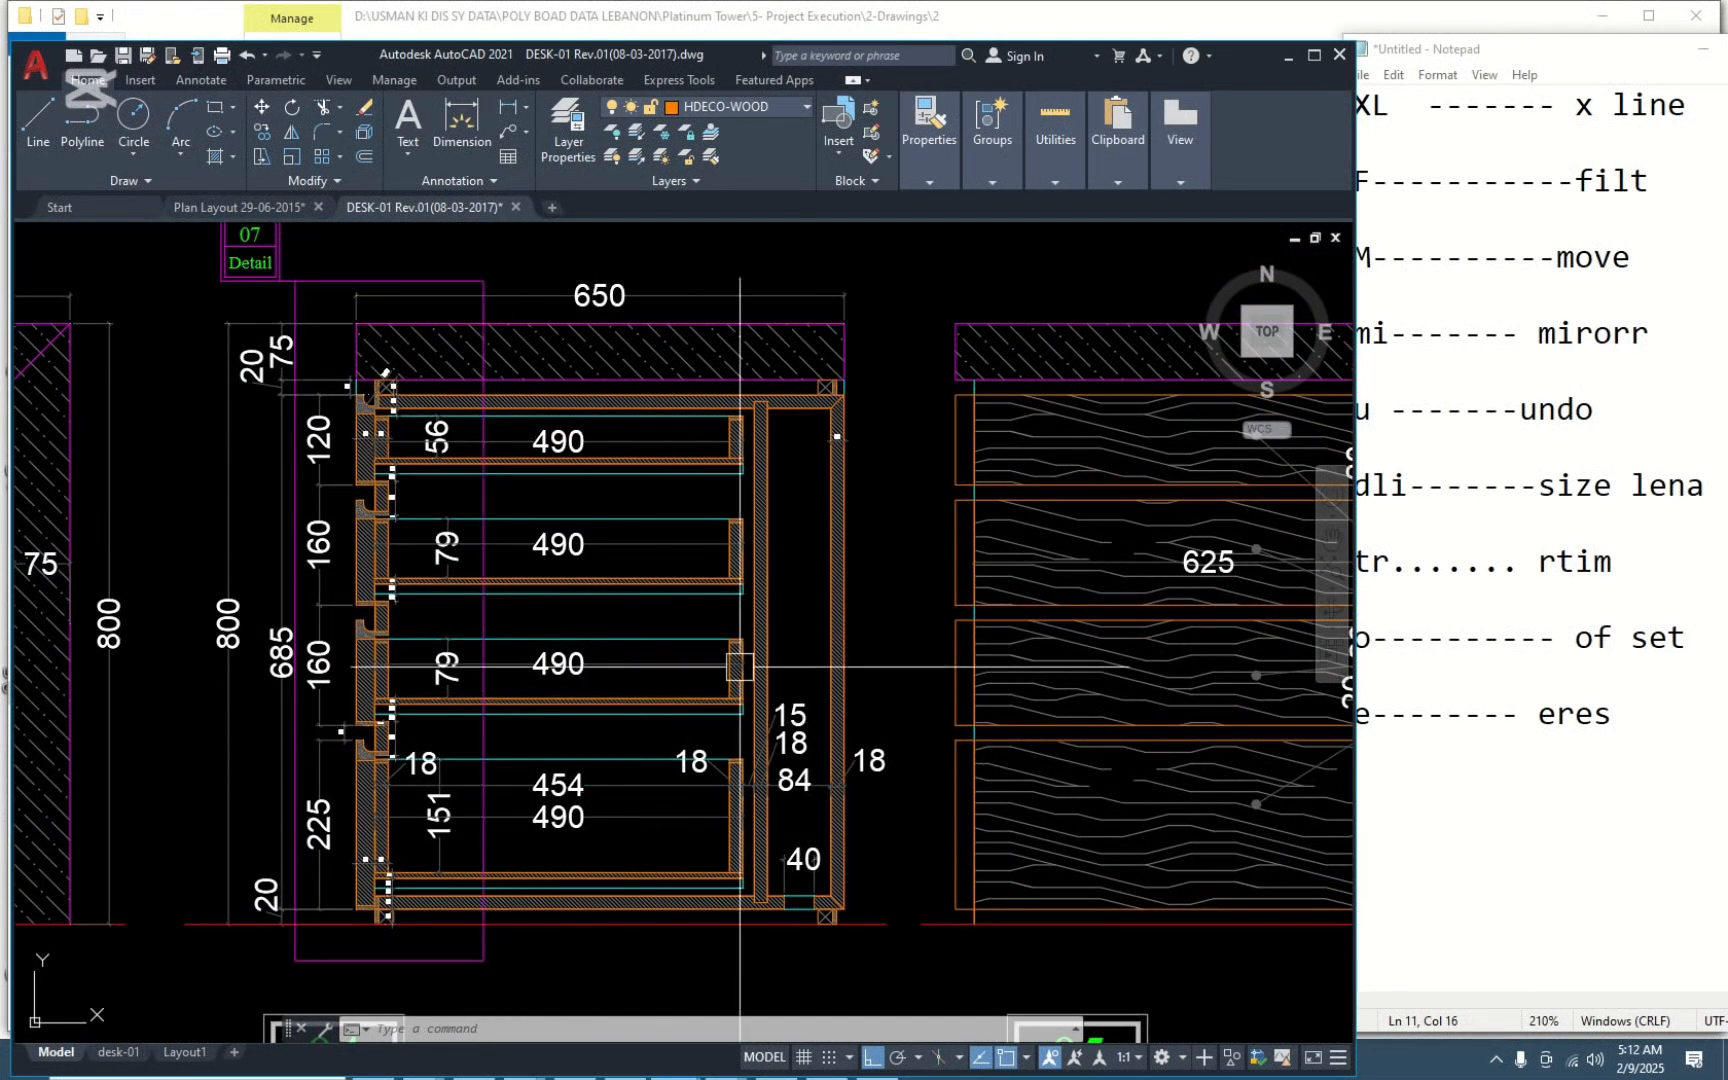
scroll(569, 580, "down", 2)
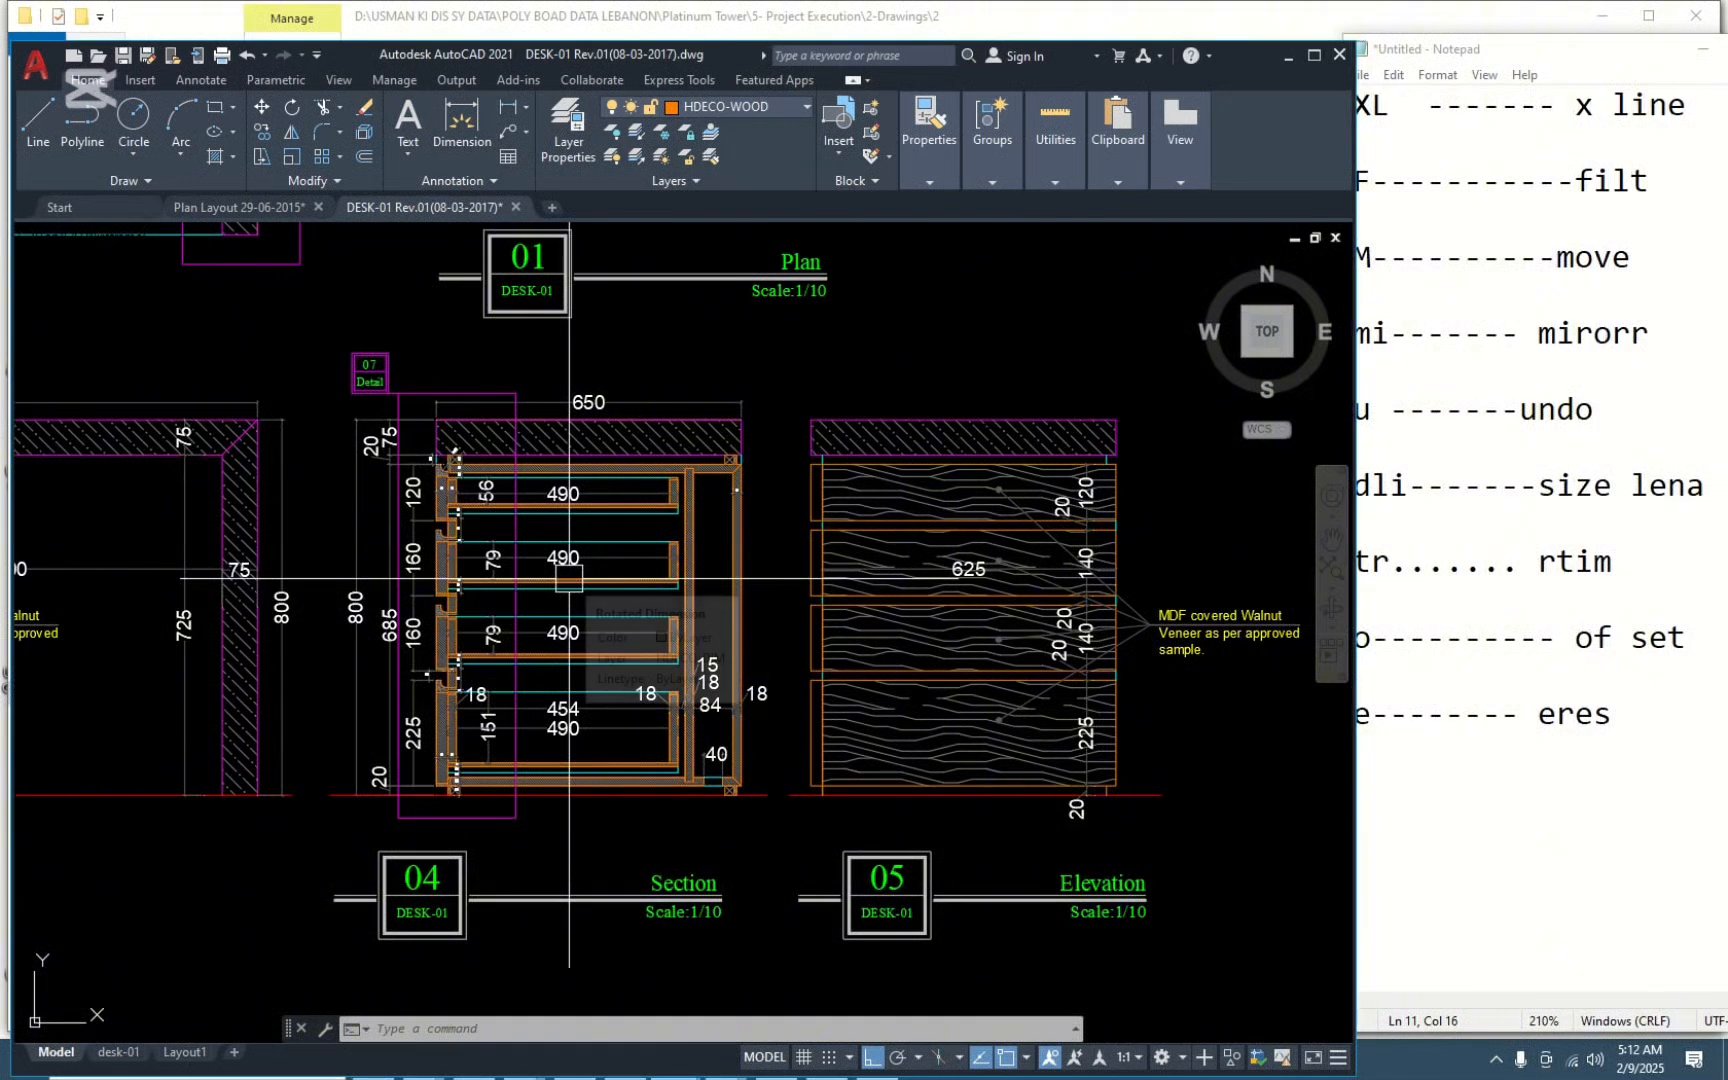
scroll(502, 713, "down", 2)
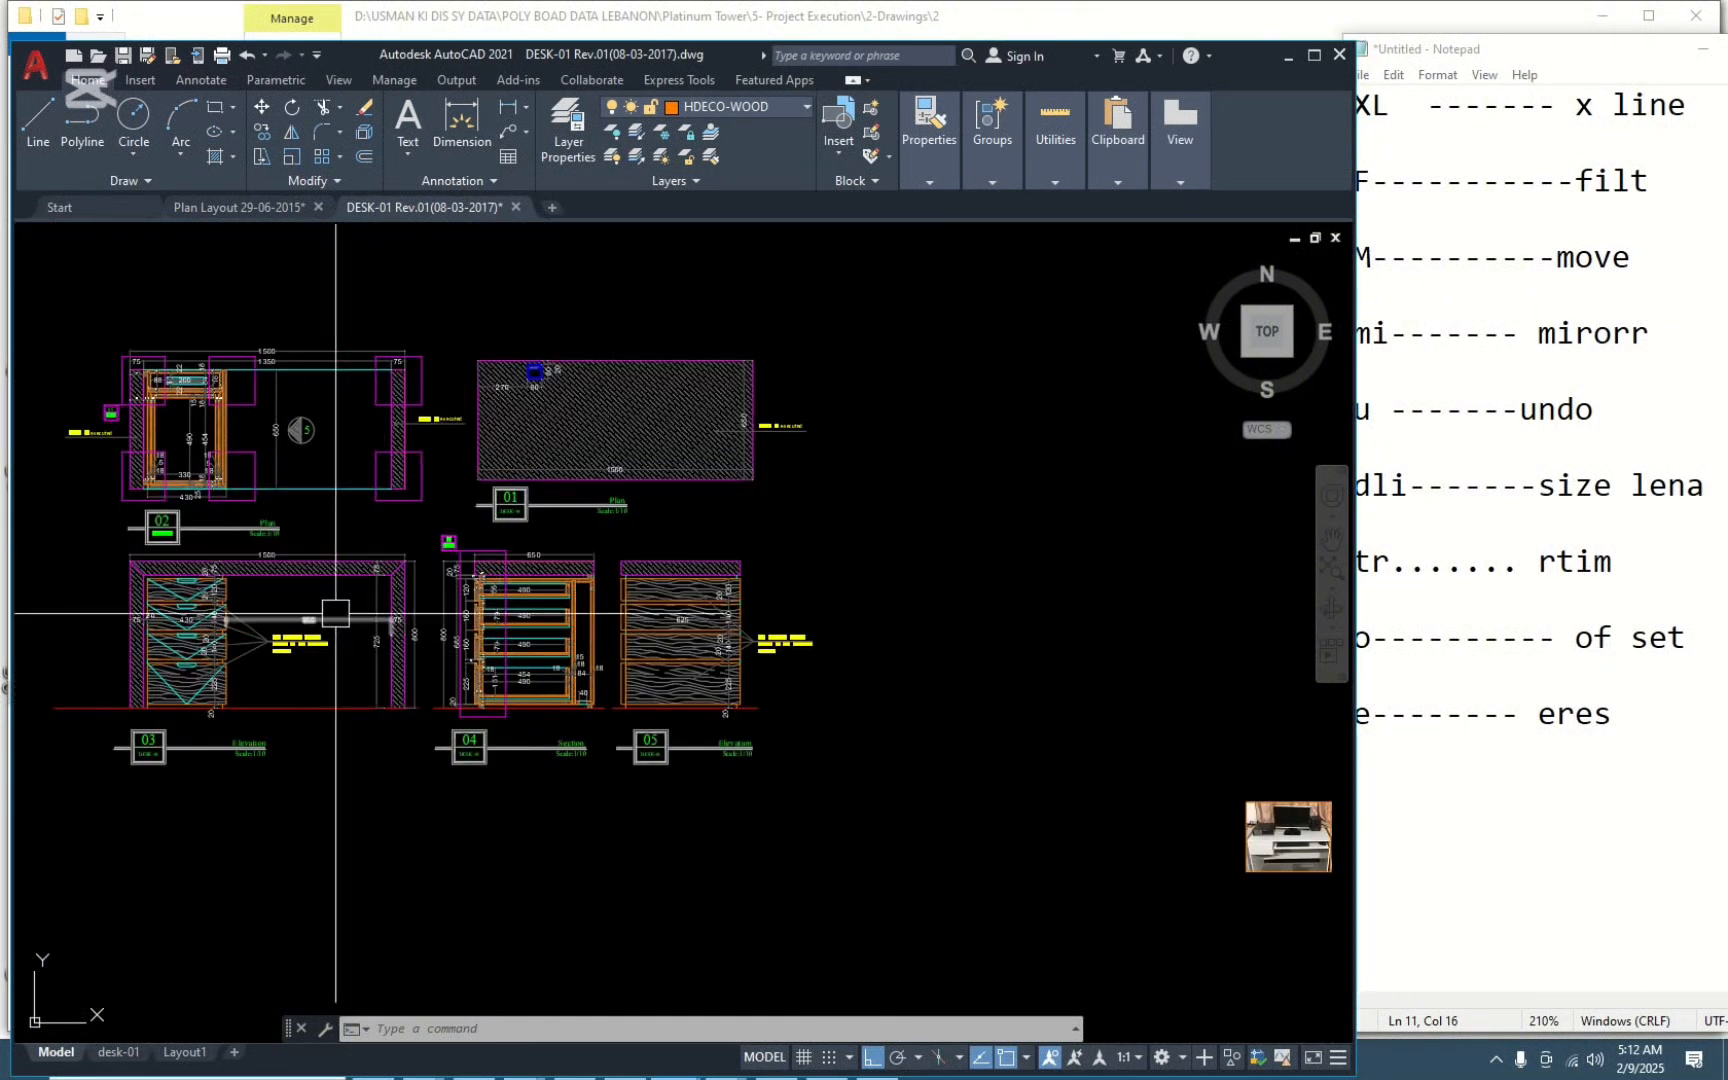
Enlarge the computer desk photo by stretching its upper-left corner outward.
middle_click_drag(964, 714, 766, 690)
scroll(1145, 837, "up", 5)
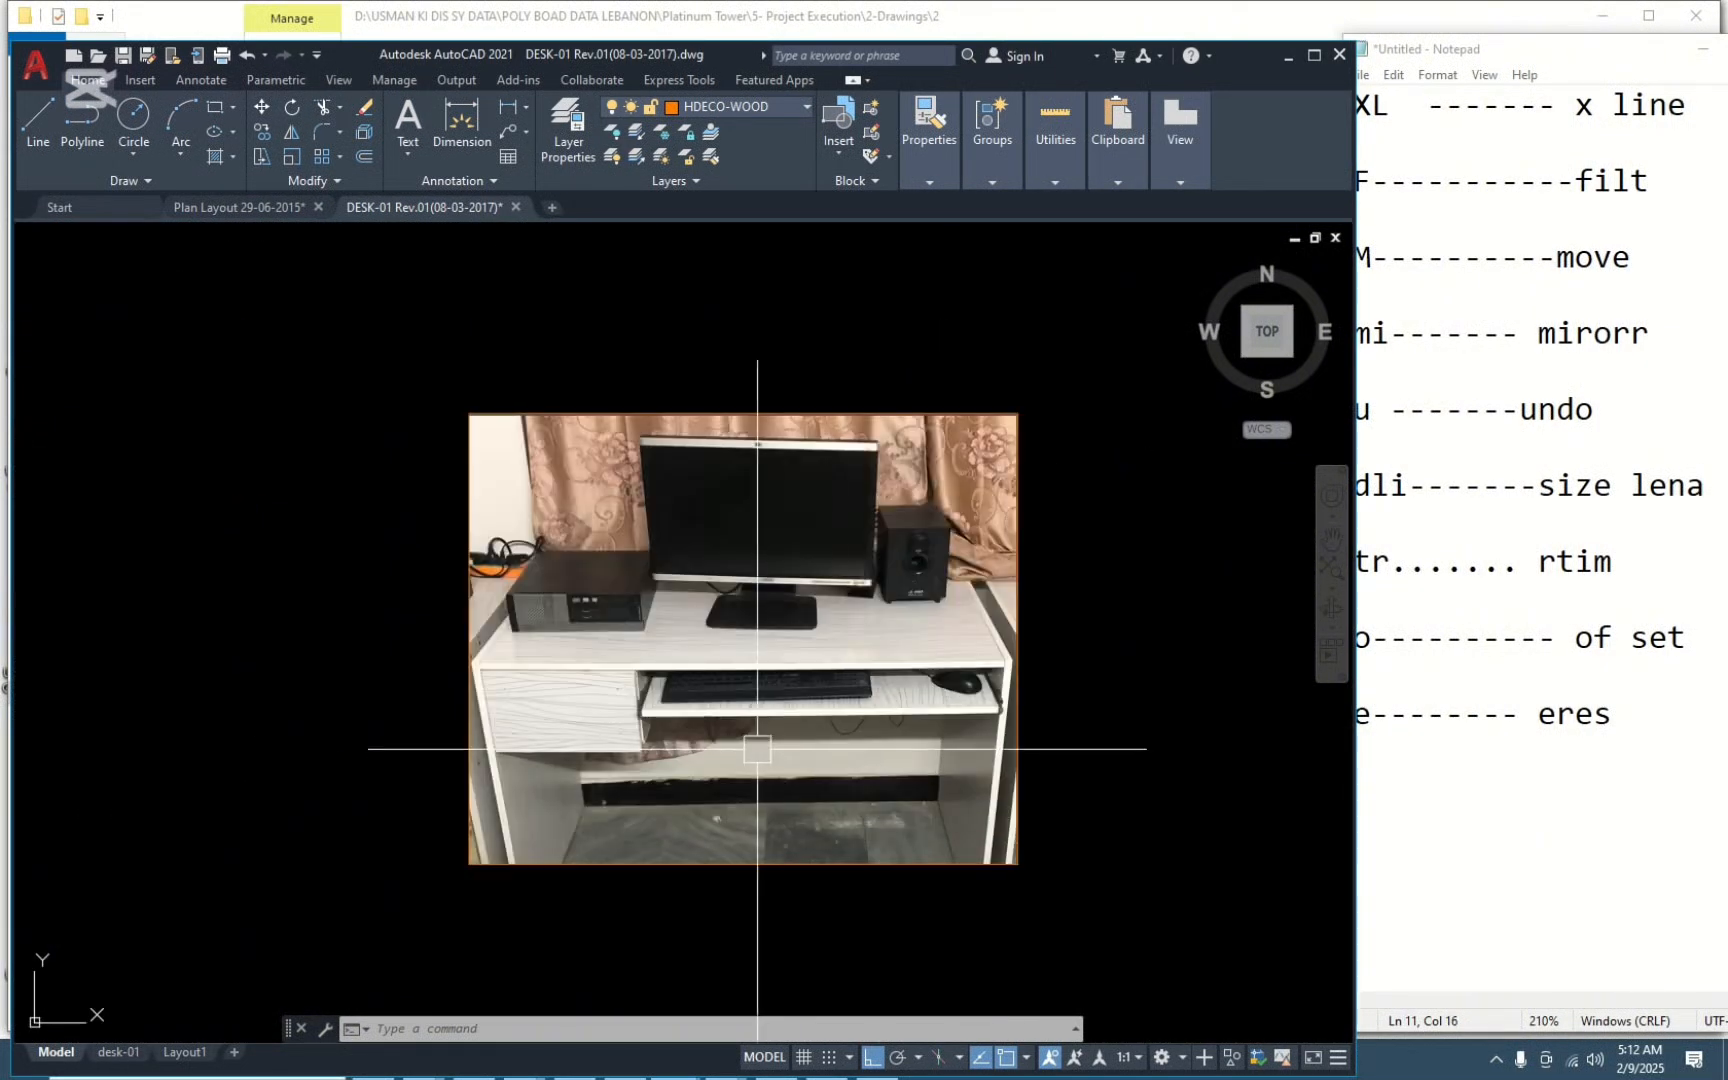
scroll(779, 663, "down", 4)
left_click(765, 649)
left_click(756, 673)
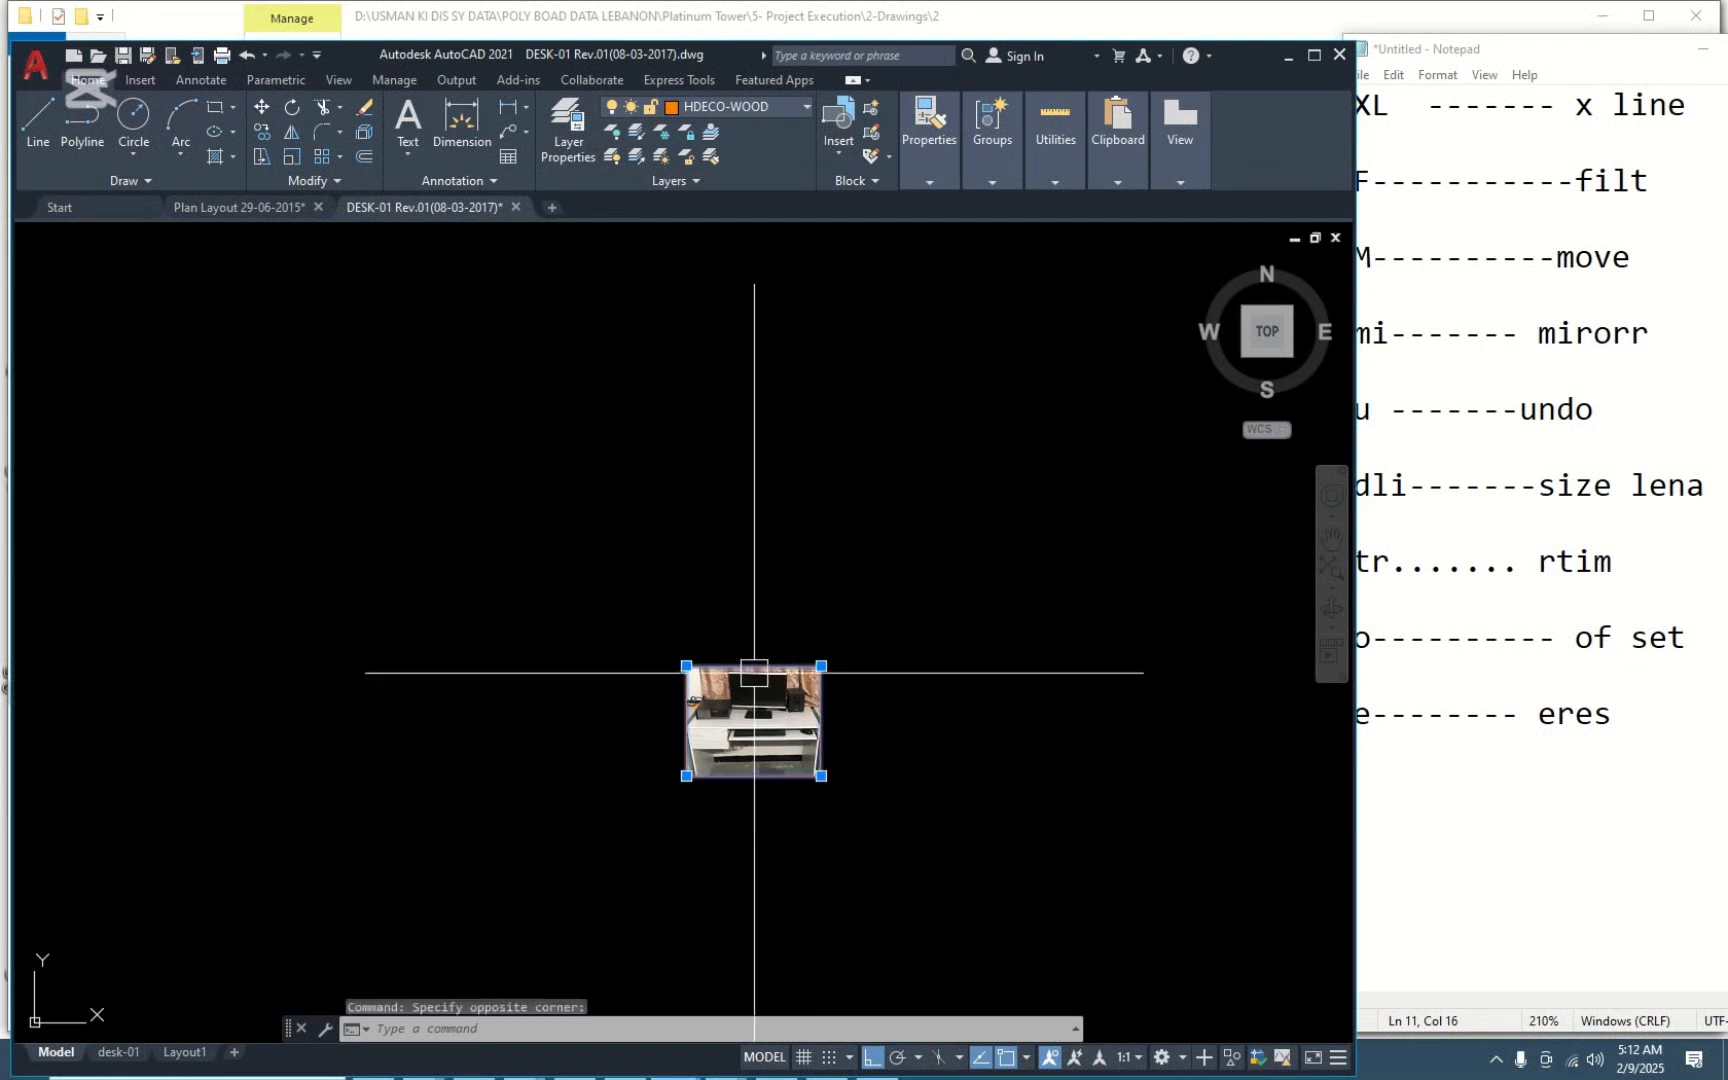
left_click(686, 666)
left_click(205, 345)
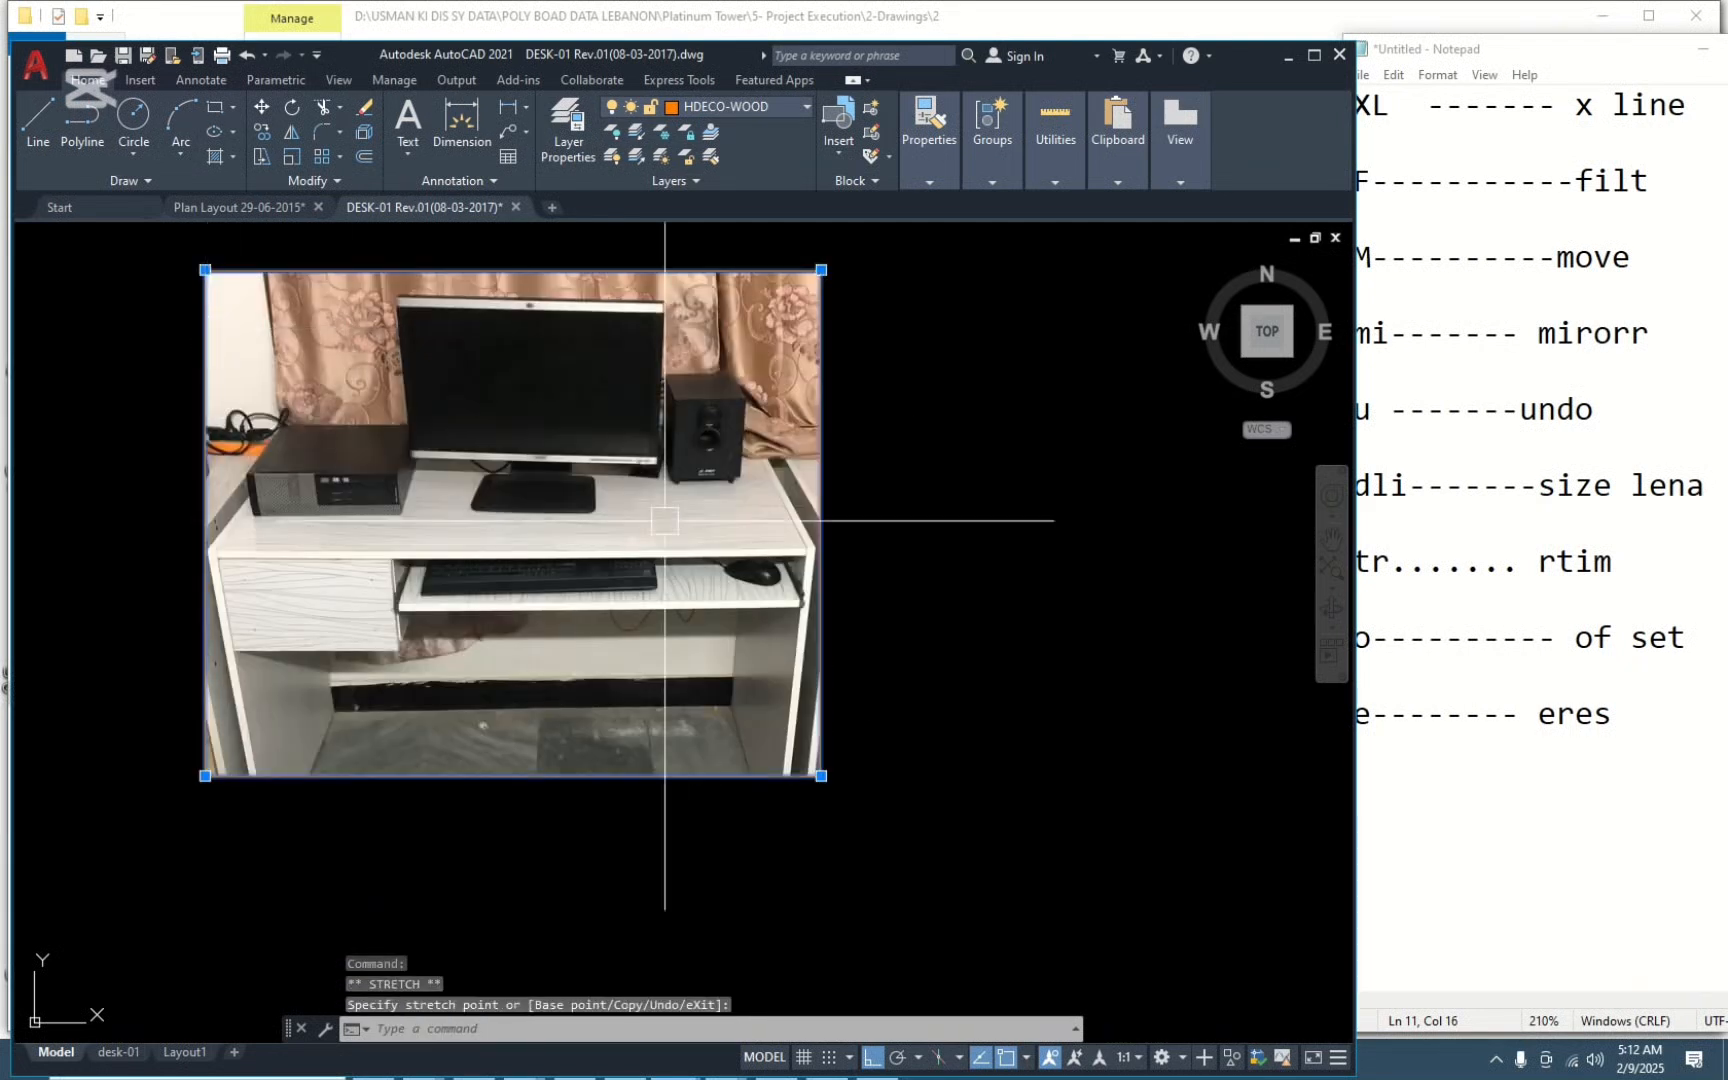
Move the enlarged desk photo straight up so it sits level with the desk drawings.
scroll(790, 598, "down", 5)
scroll(781, 596, "up", 3)
key("Escape")
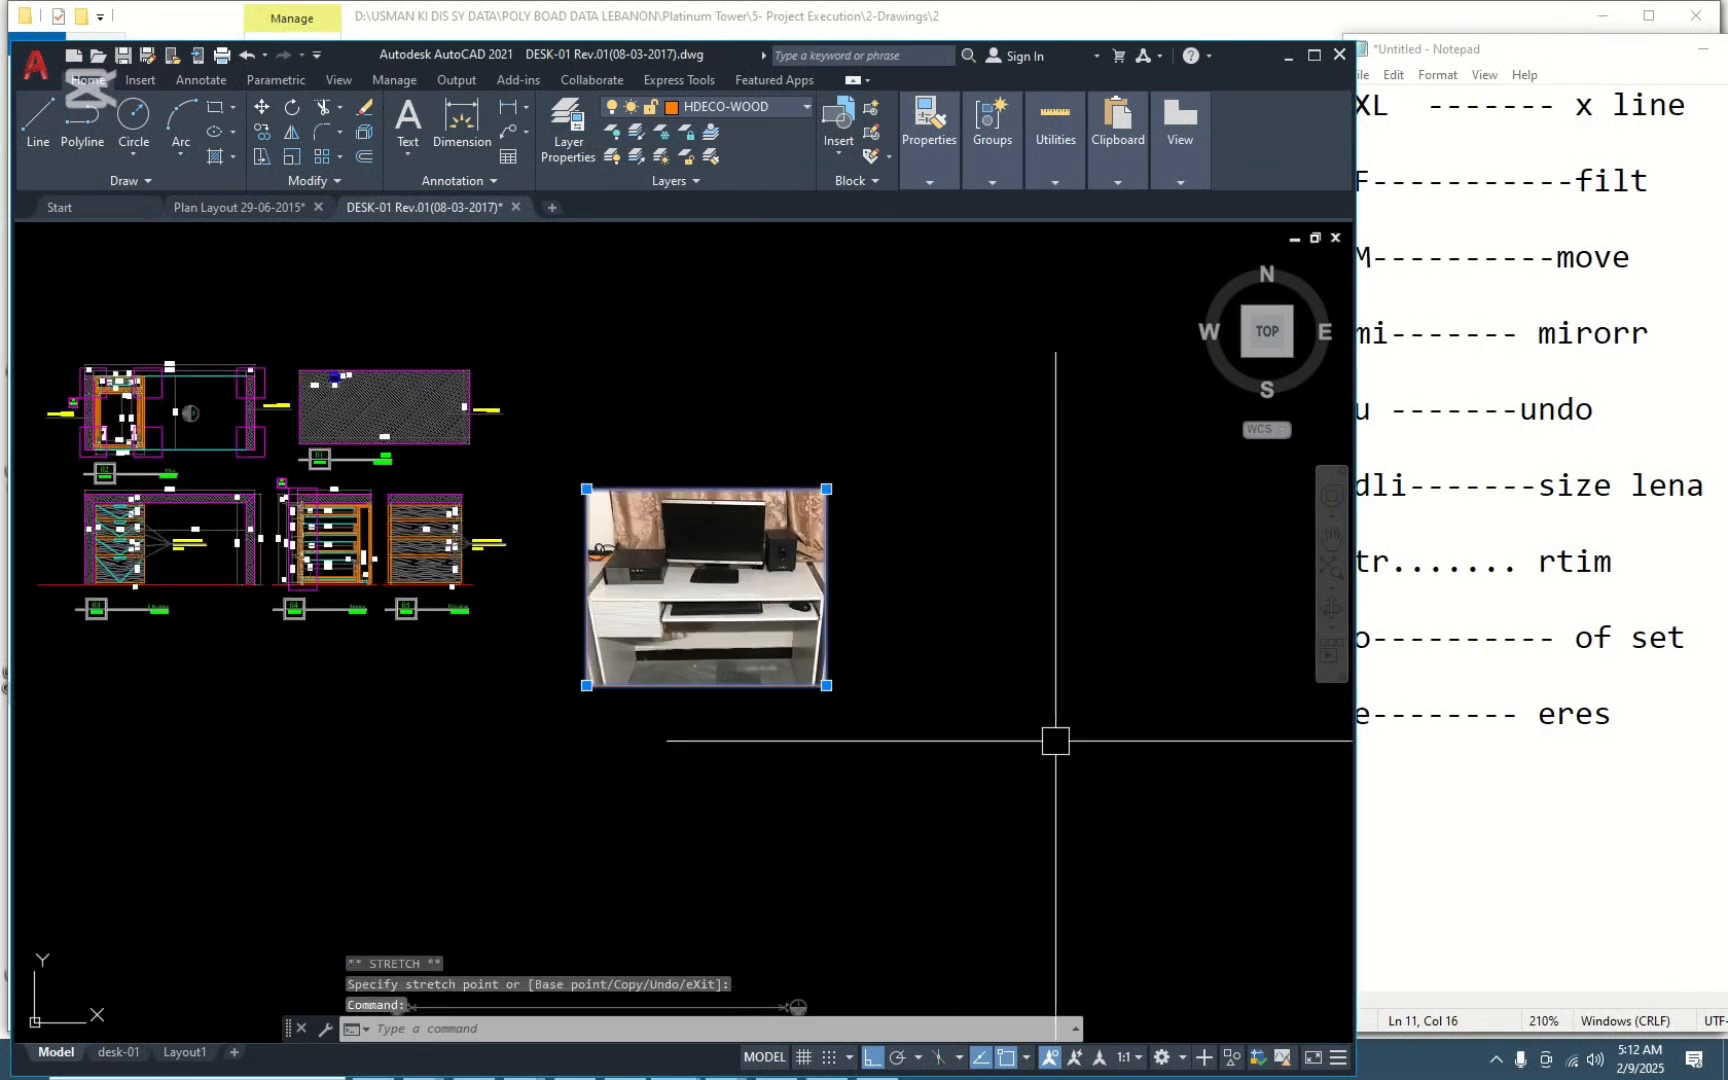
type("m")
key("Return")
left_click(1047, 752)
left_click(1047, 690)
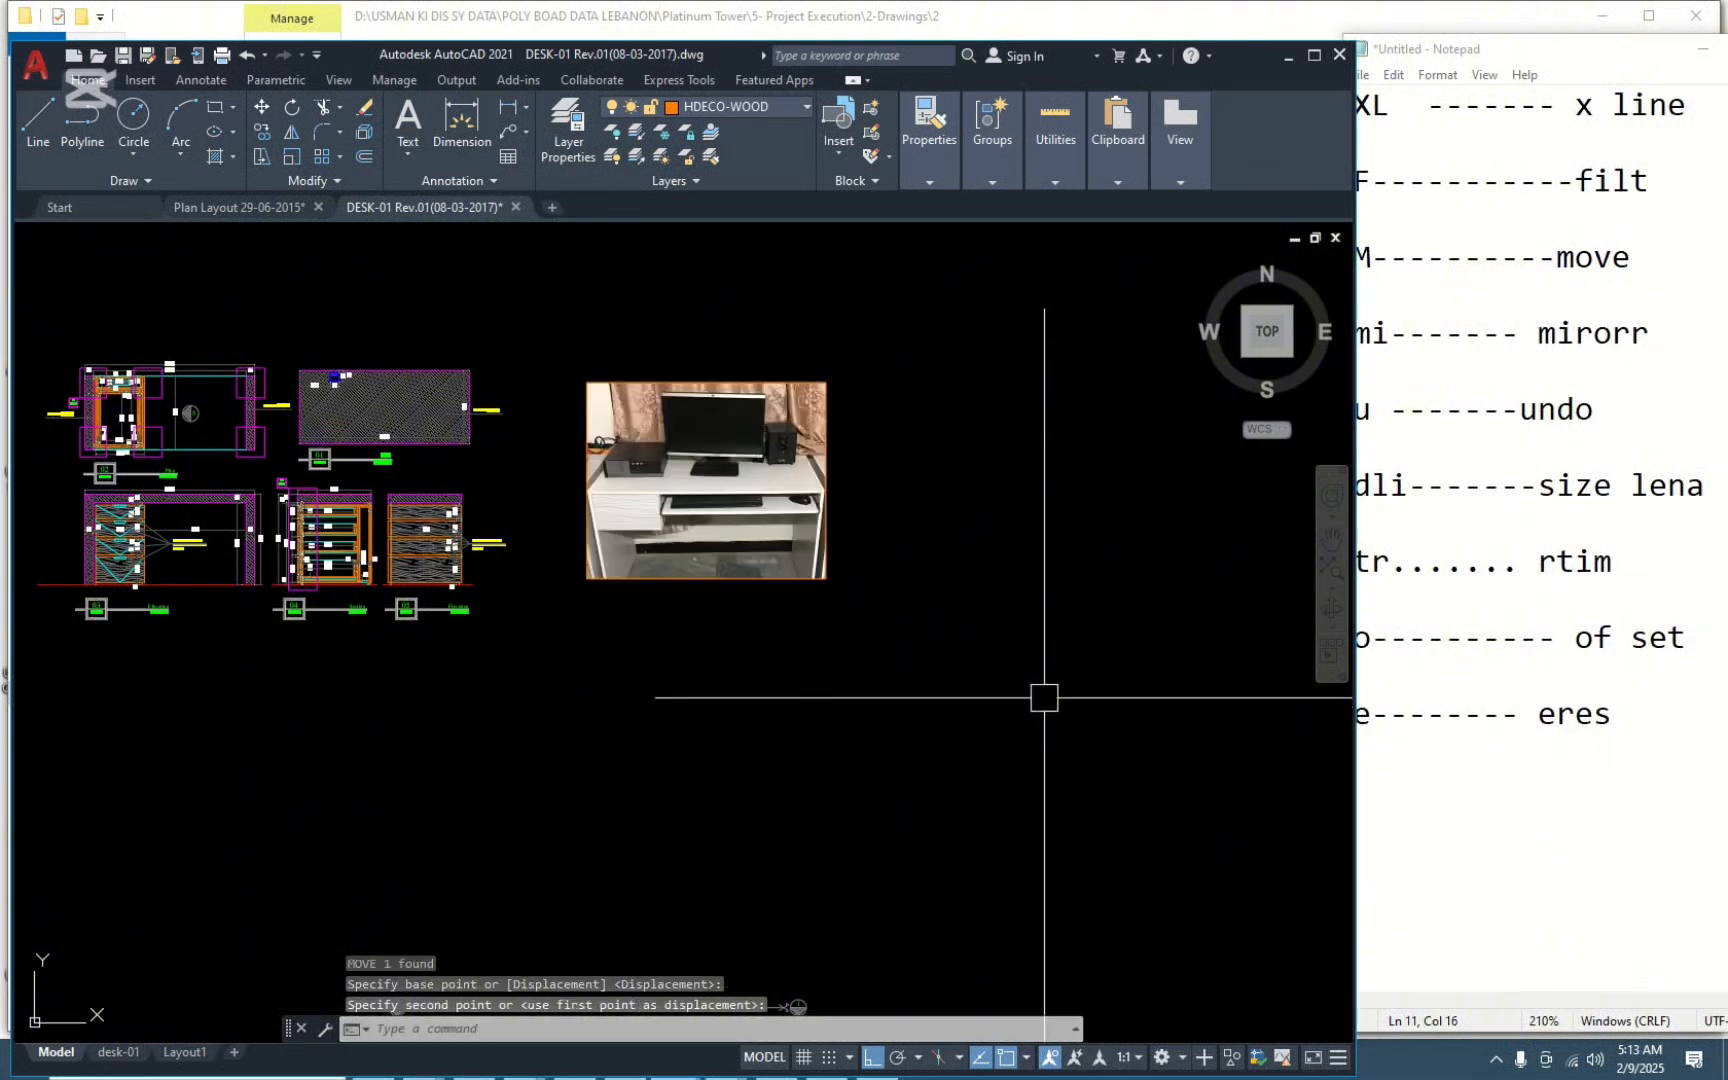
scroll(926, 482, "up", 4)
mouse_move(860, 493)
middle_mouse_down()
mouse_move(856, 779)
mouse_move(841, 675)
middle_mouse_up()
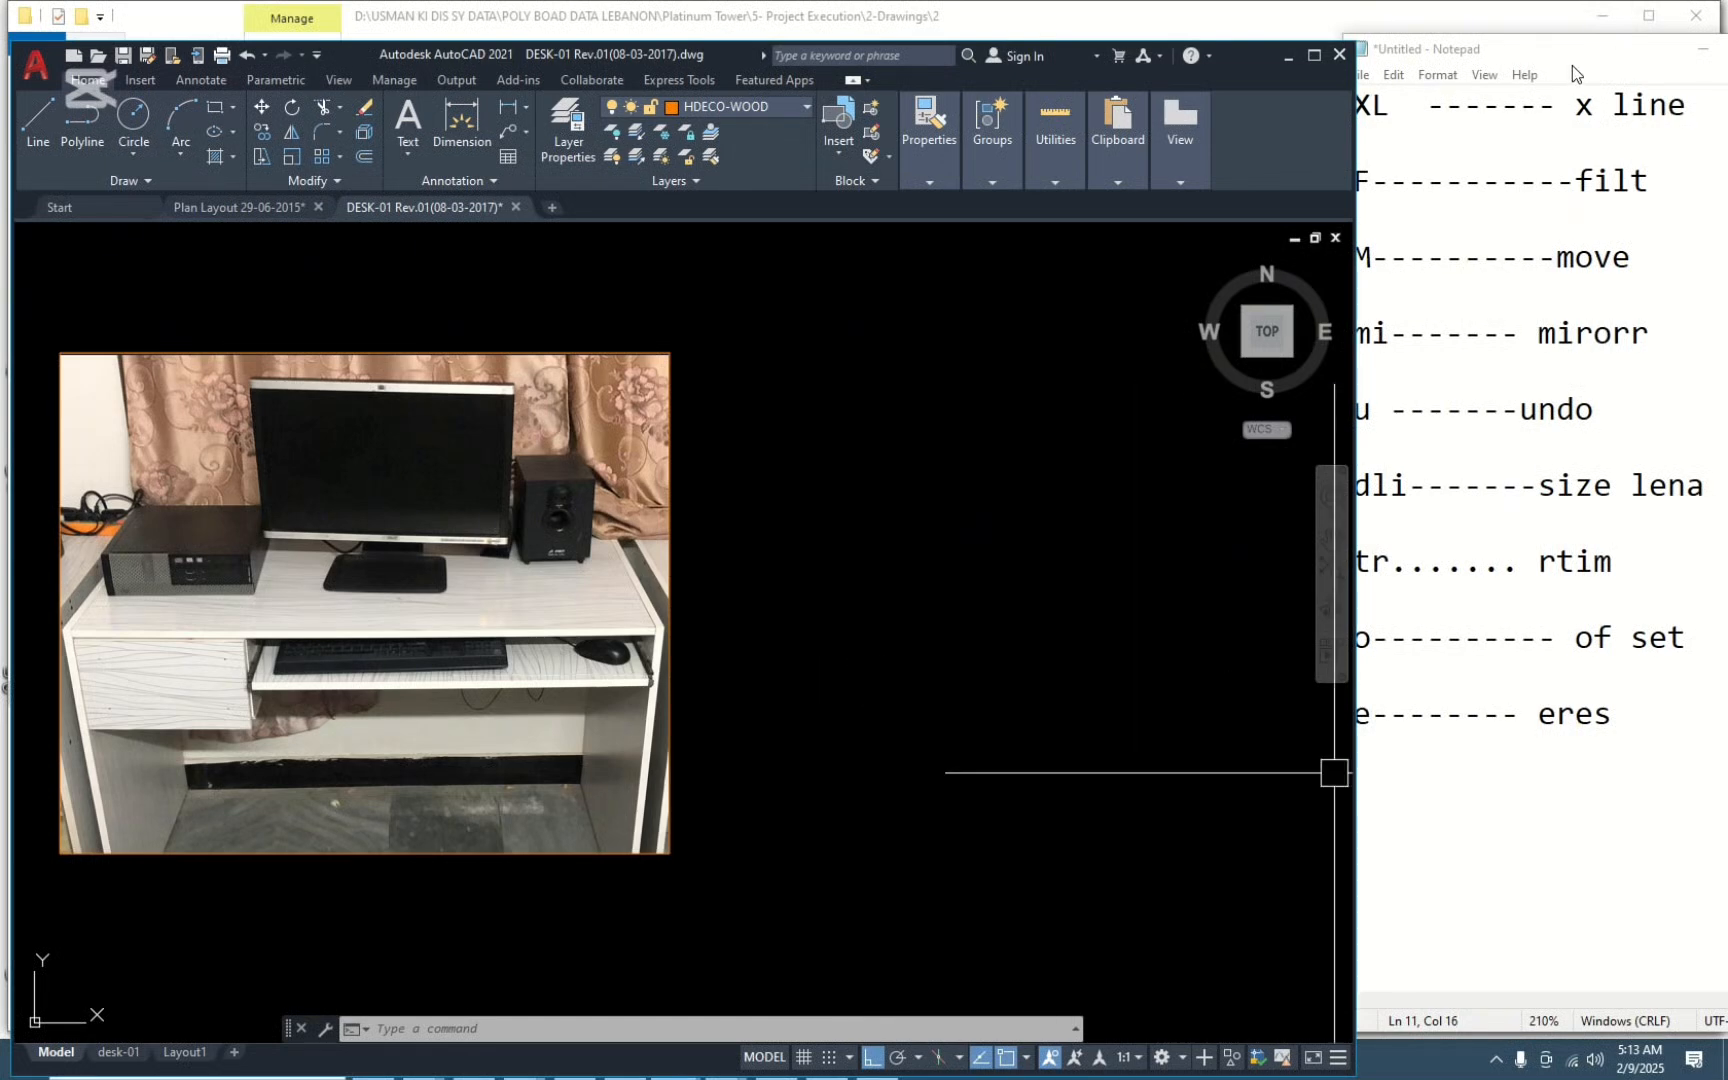
Clear the 2-Shopdrawings folder window away and minimise the drawing window.
left_click(1247, 27)
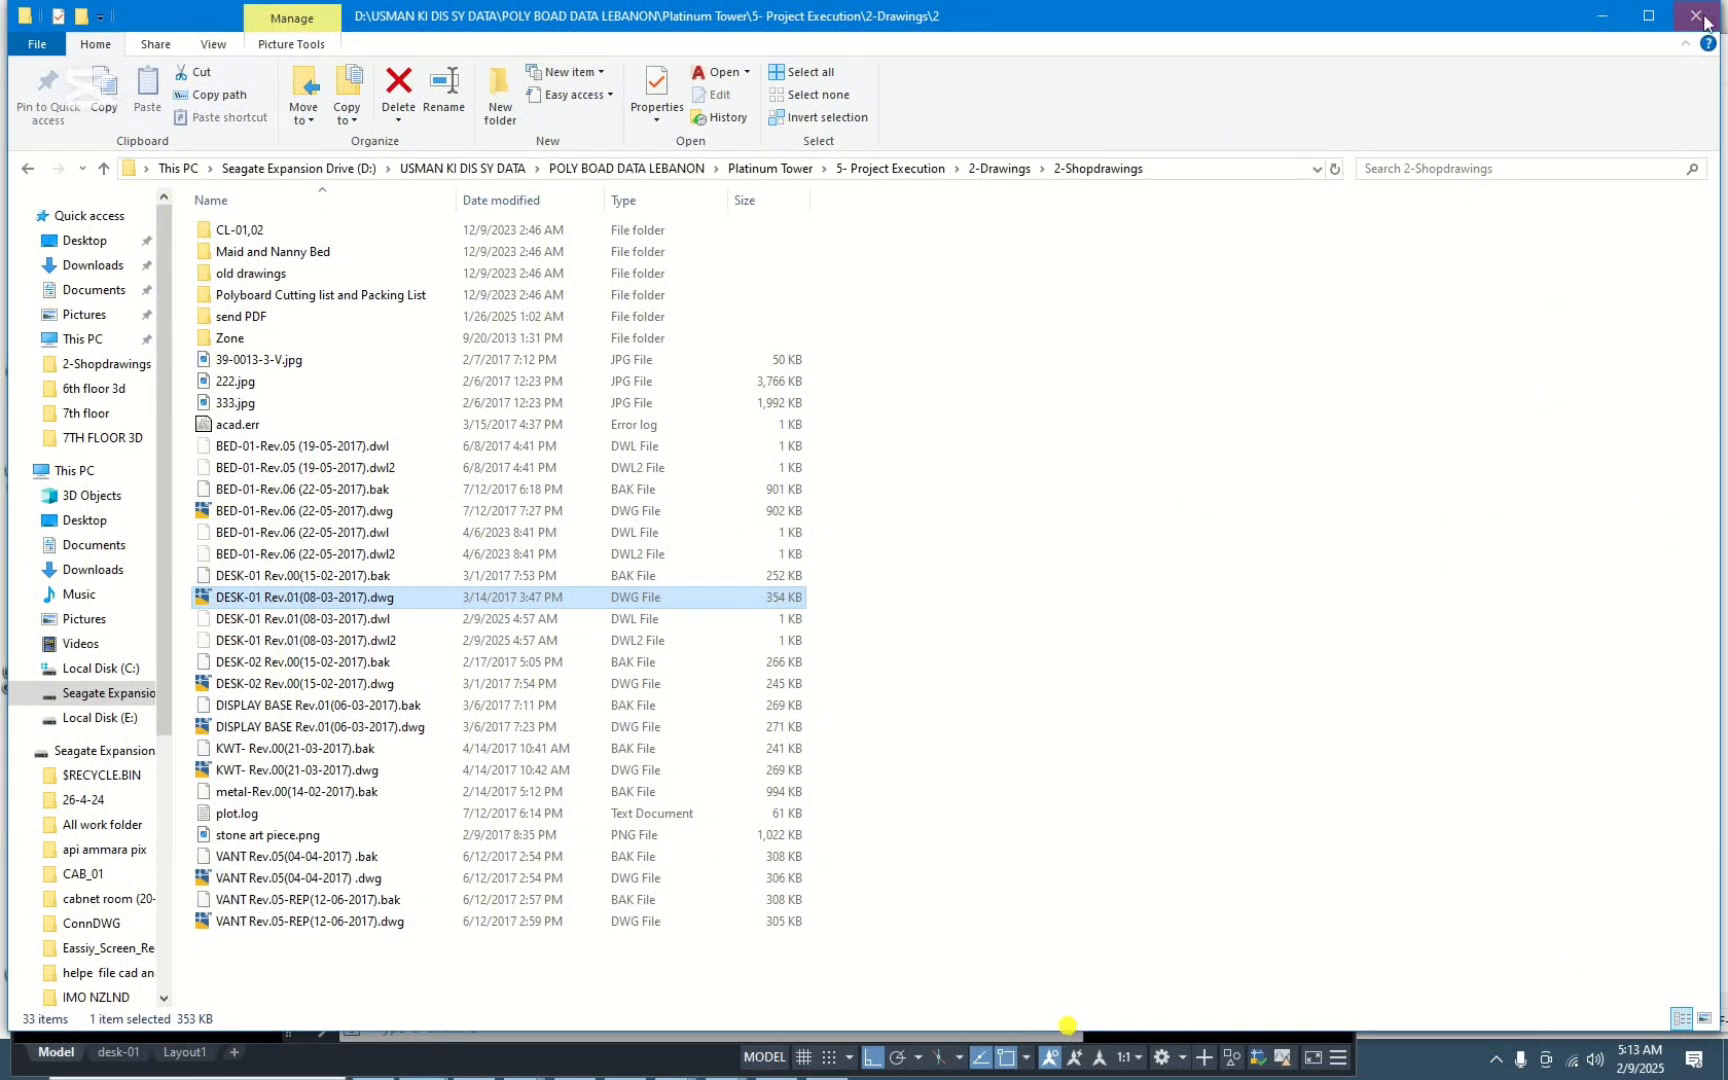
left_click(1601, 20)
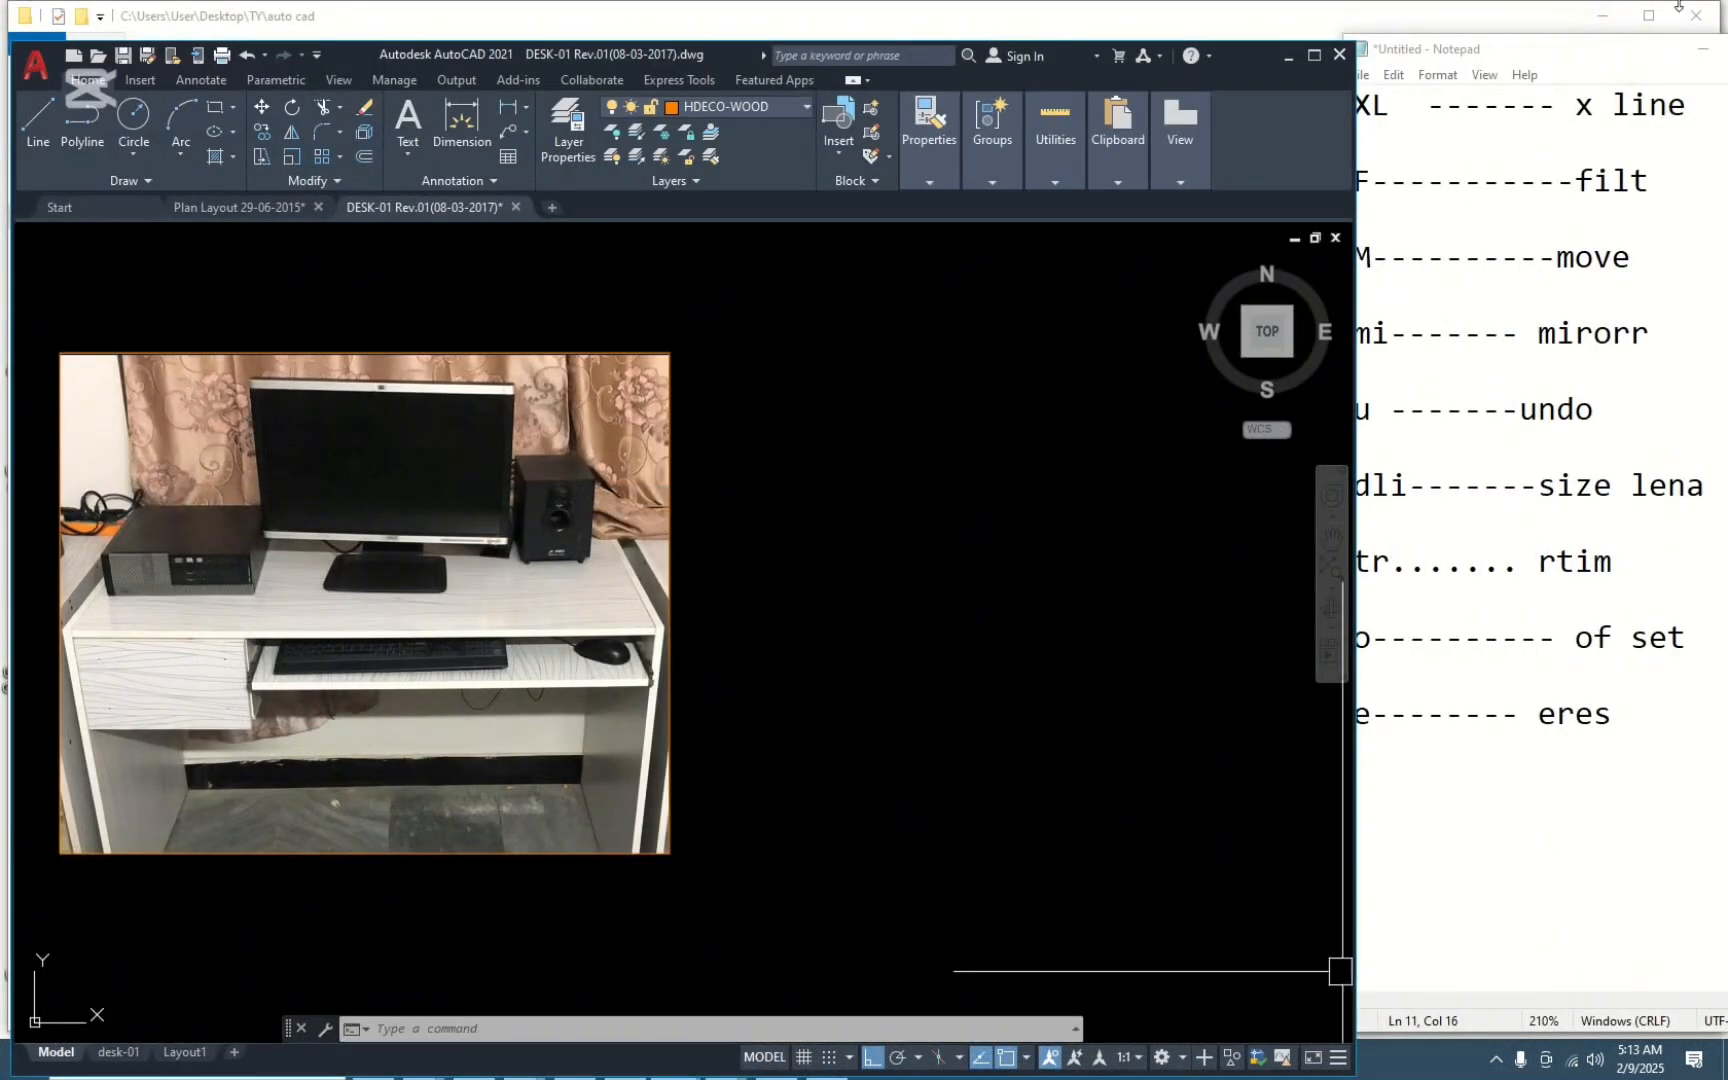
left_click(1287, 57)
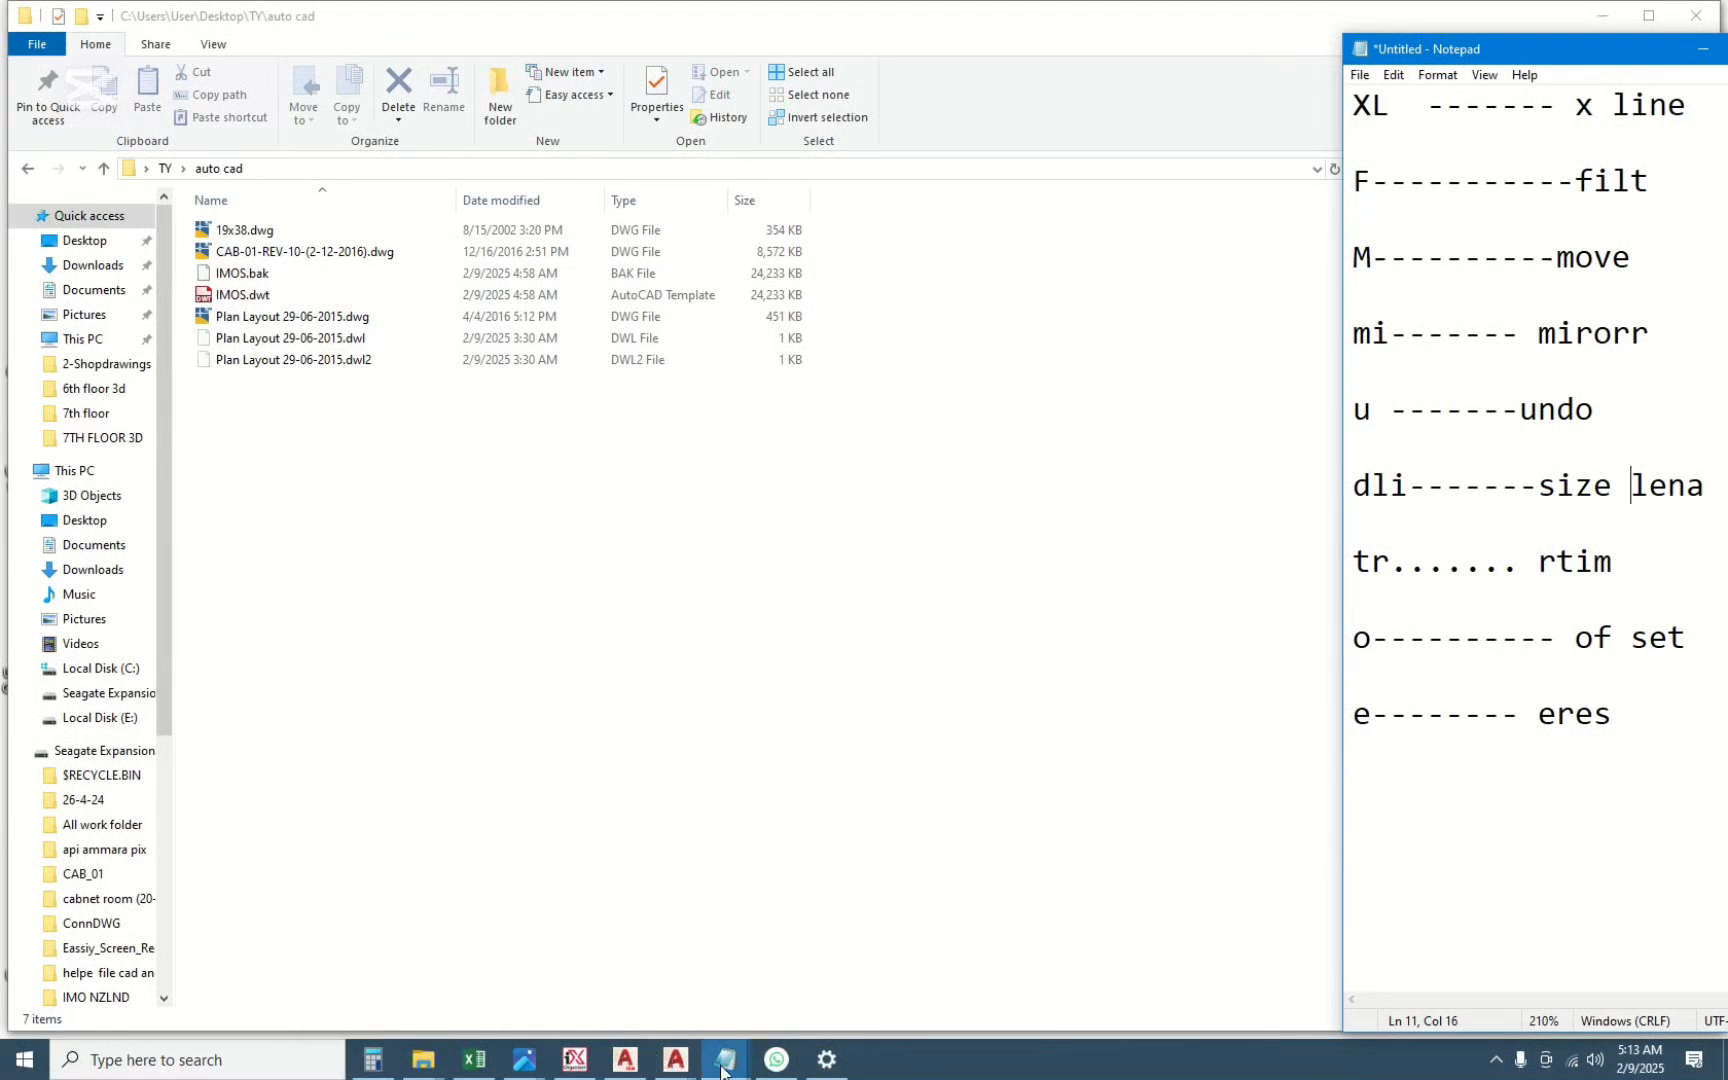
Review the millimetre, centimetre, inch and foot conversion note in Notepad and put it away.
mouse_move(731, 1066)
left_click(706, 990)
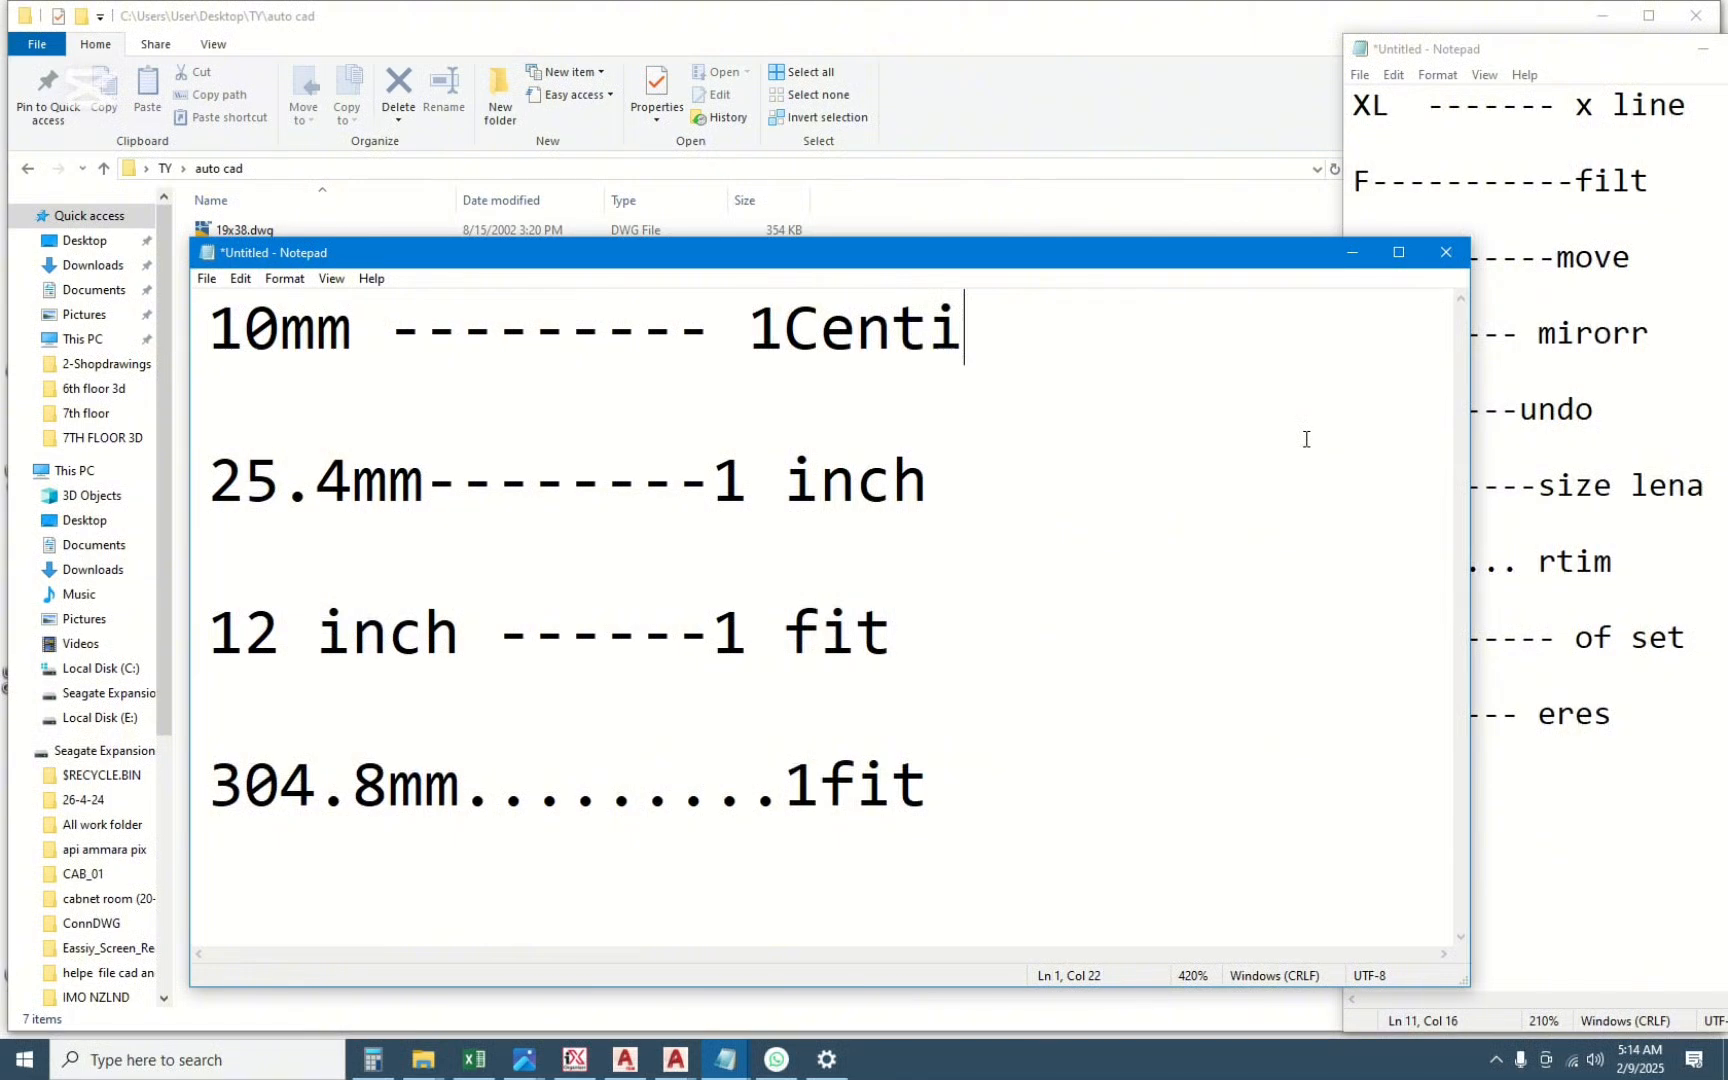
left_click(1352, 252)
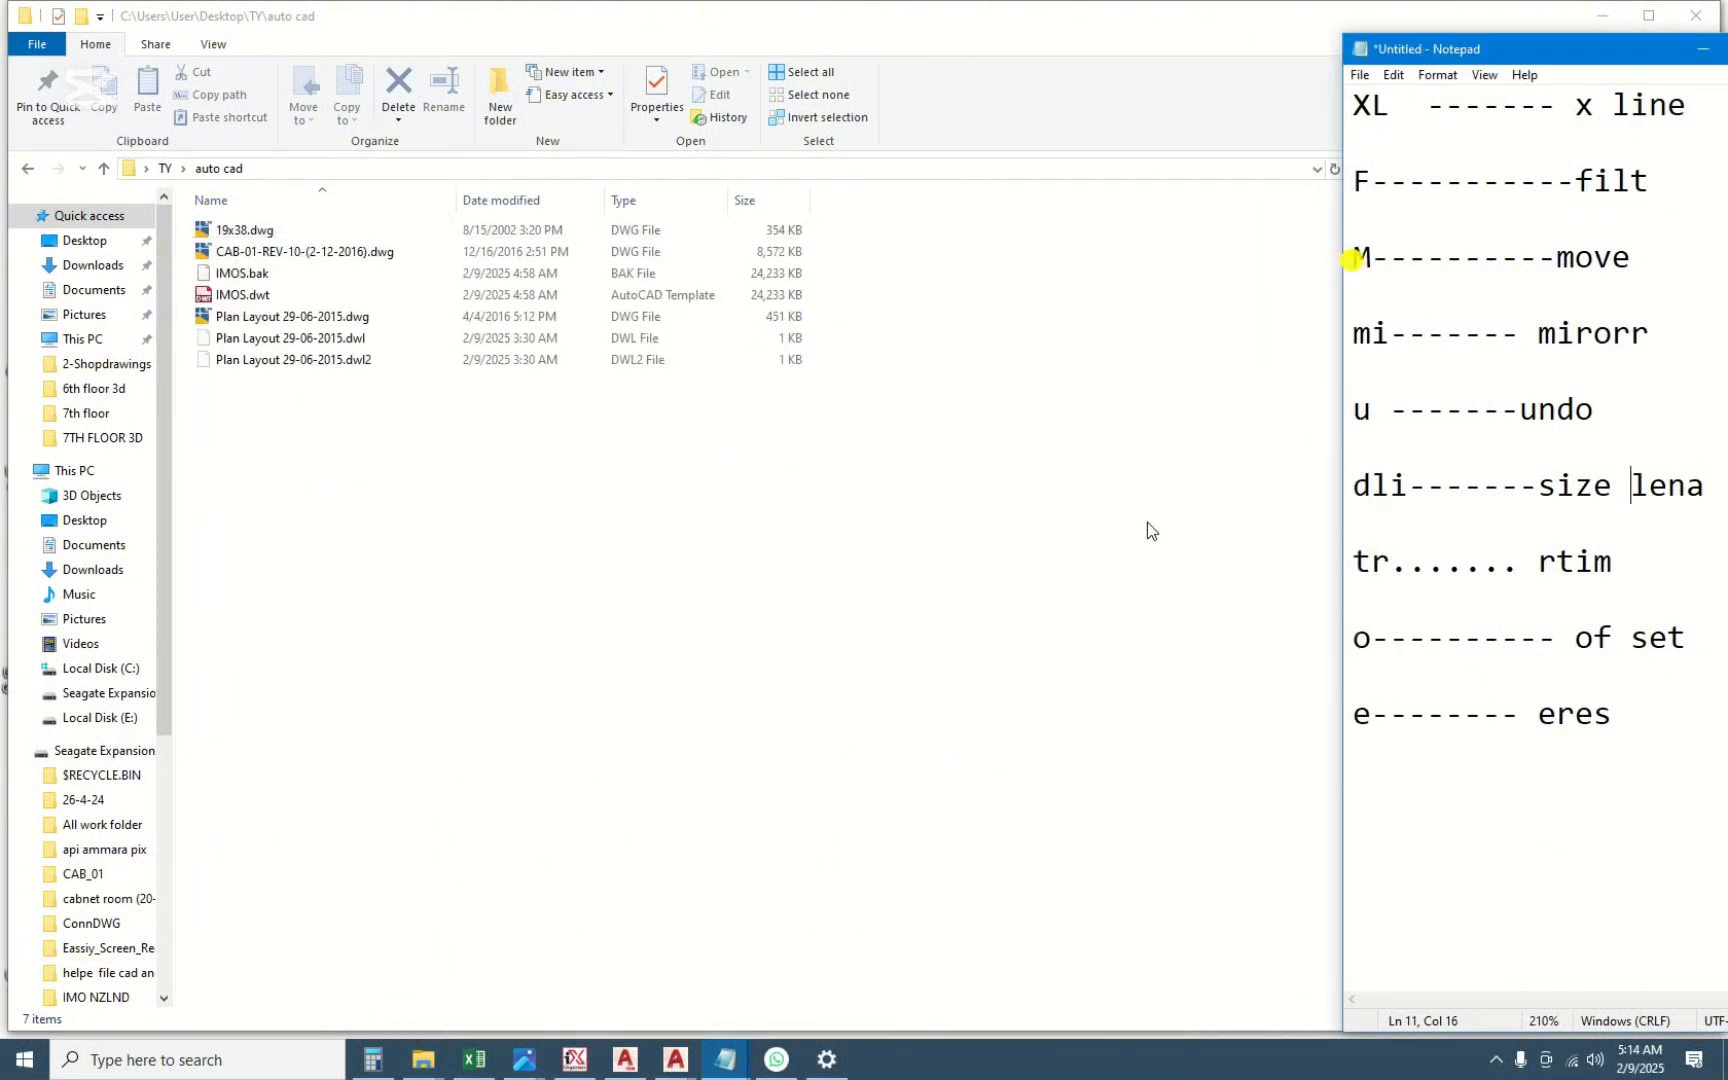
Switch back to the DESK-01 drawing in AutoCAD and reposition its window clear of the taskbar.
mouse_move(690, 1062)
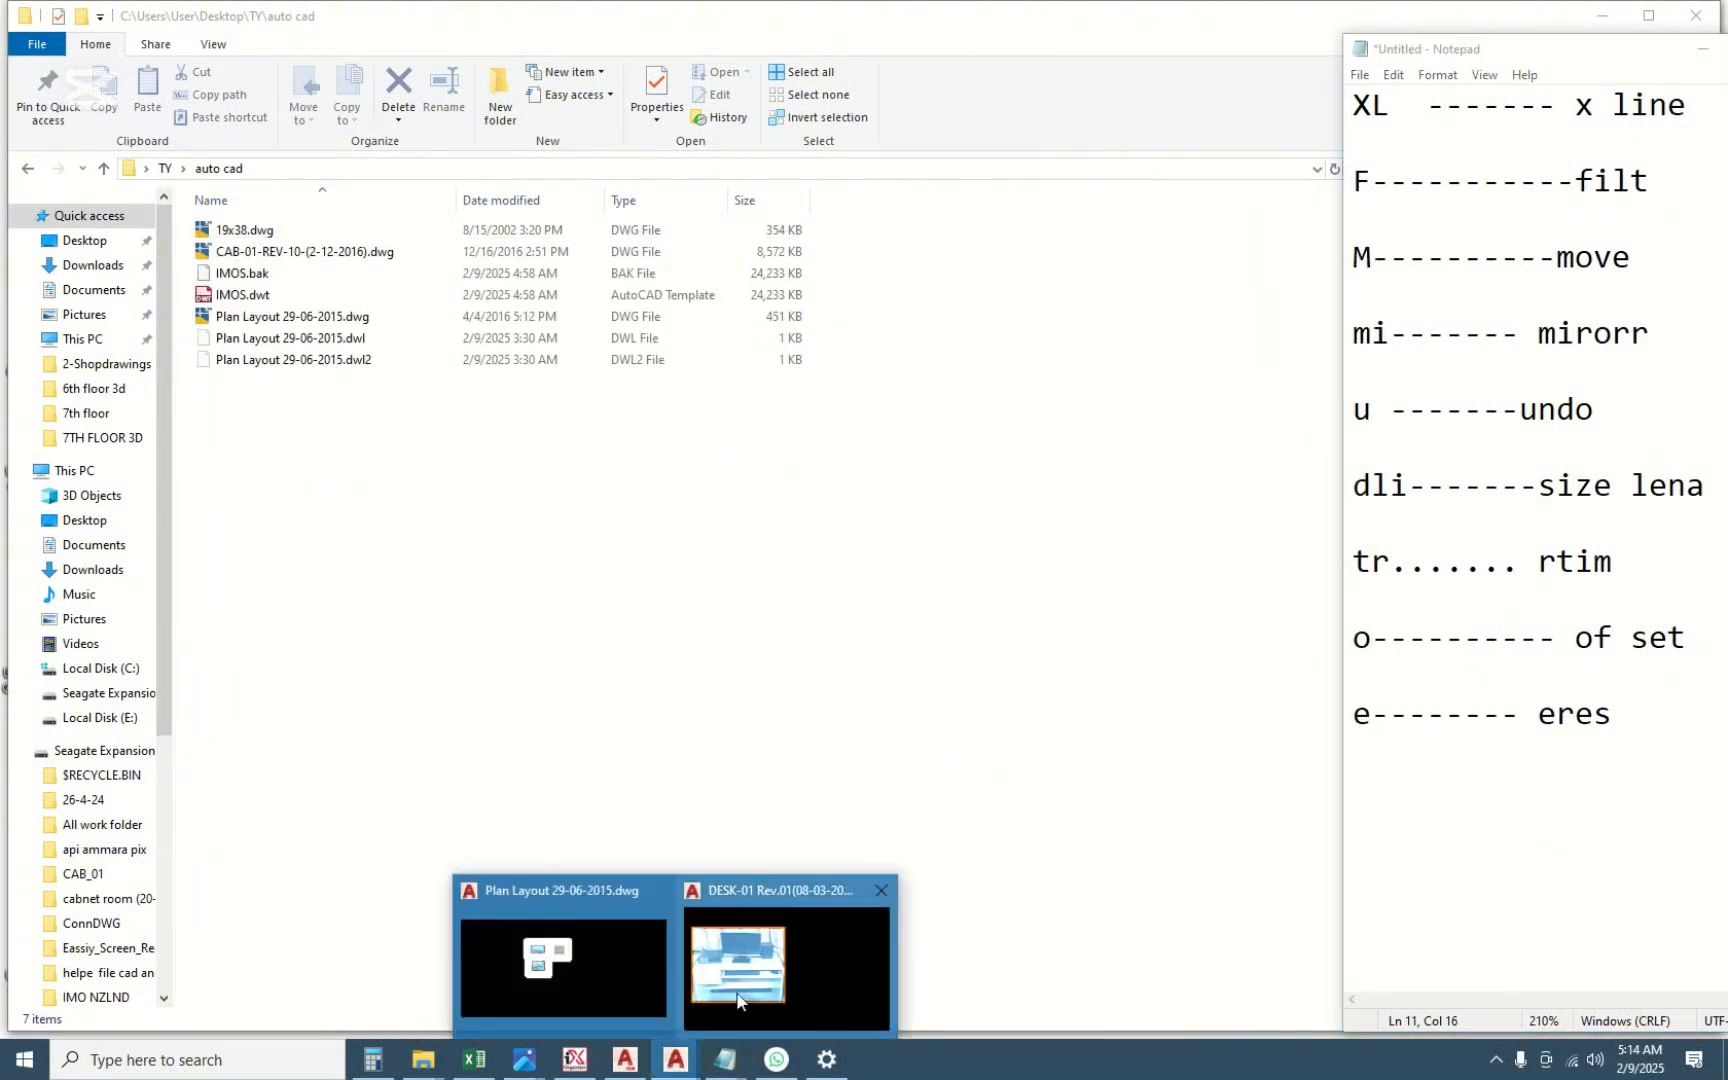
left_click(775, 955)
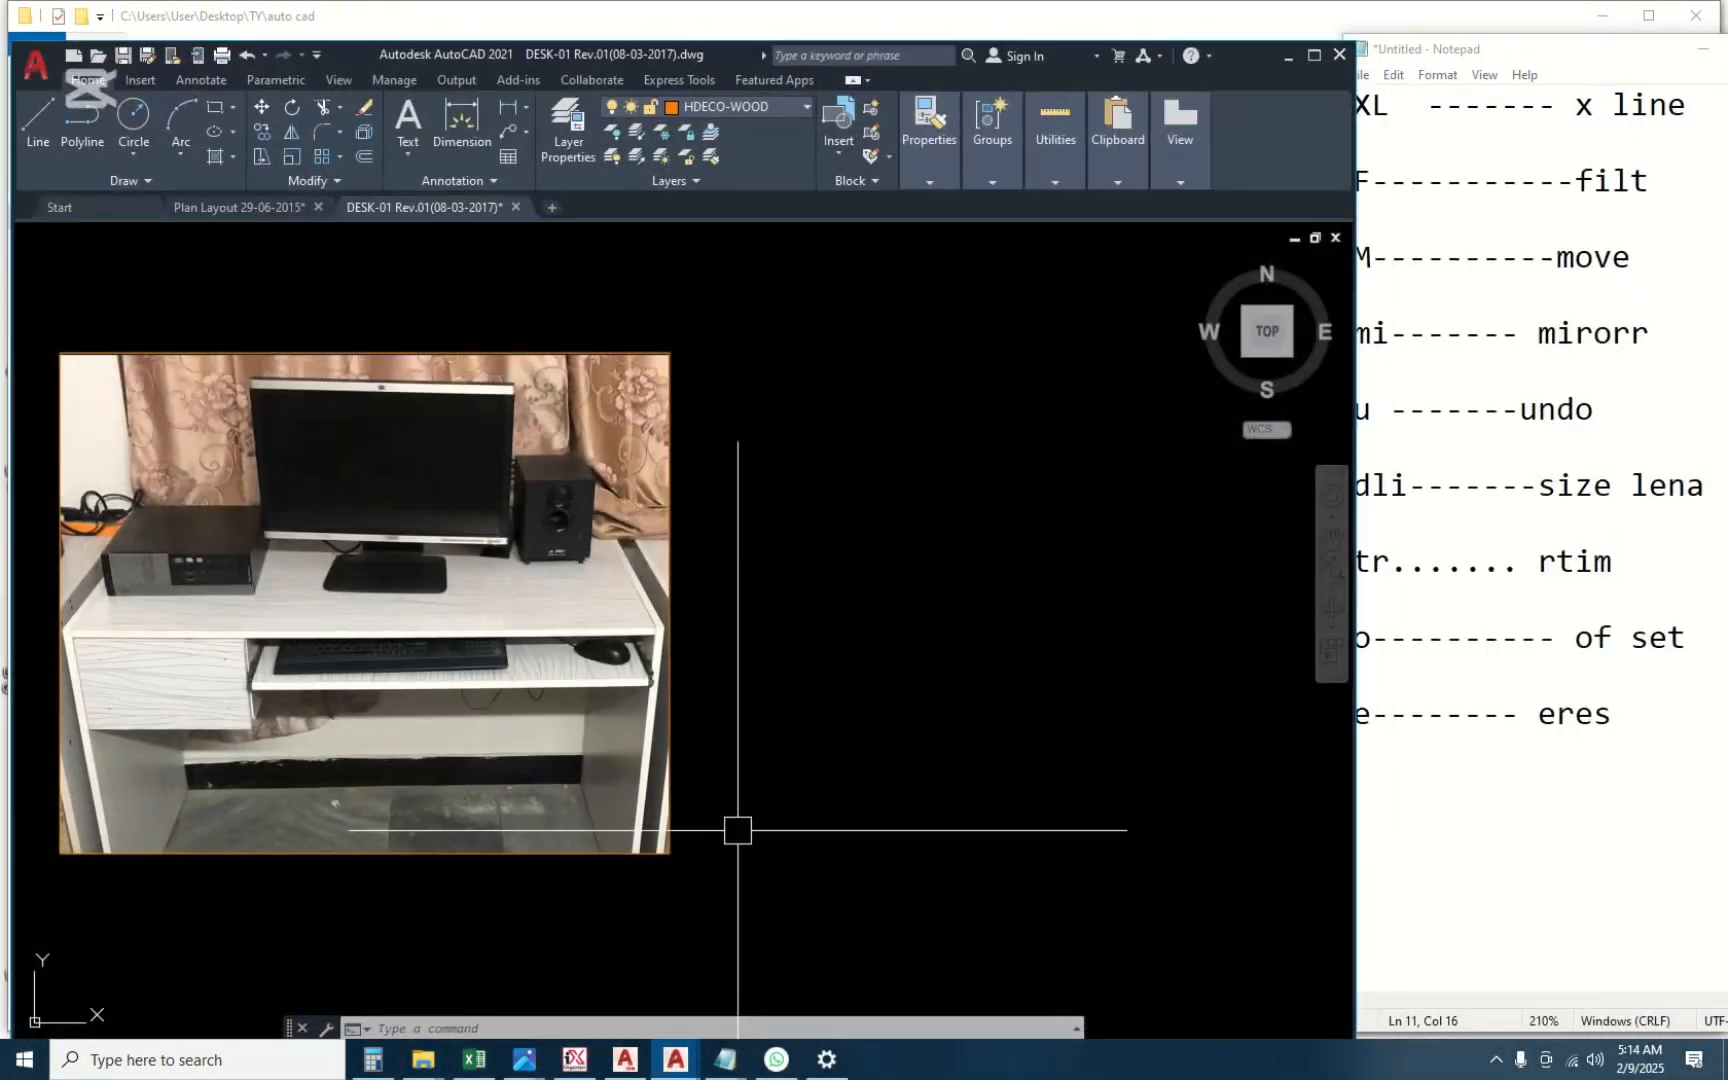
left_click(1238, 68)
mouse_move(741, 66)
left_mouse_down()
mouse_move(712, 41)
mouse_move(728, 36)
left_mouse_up()
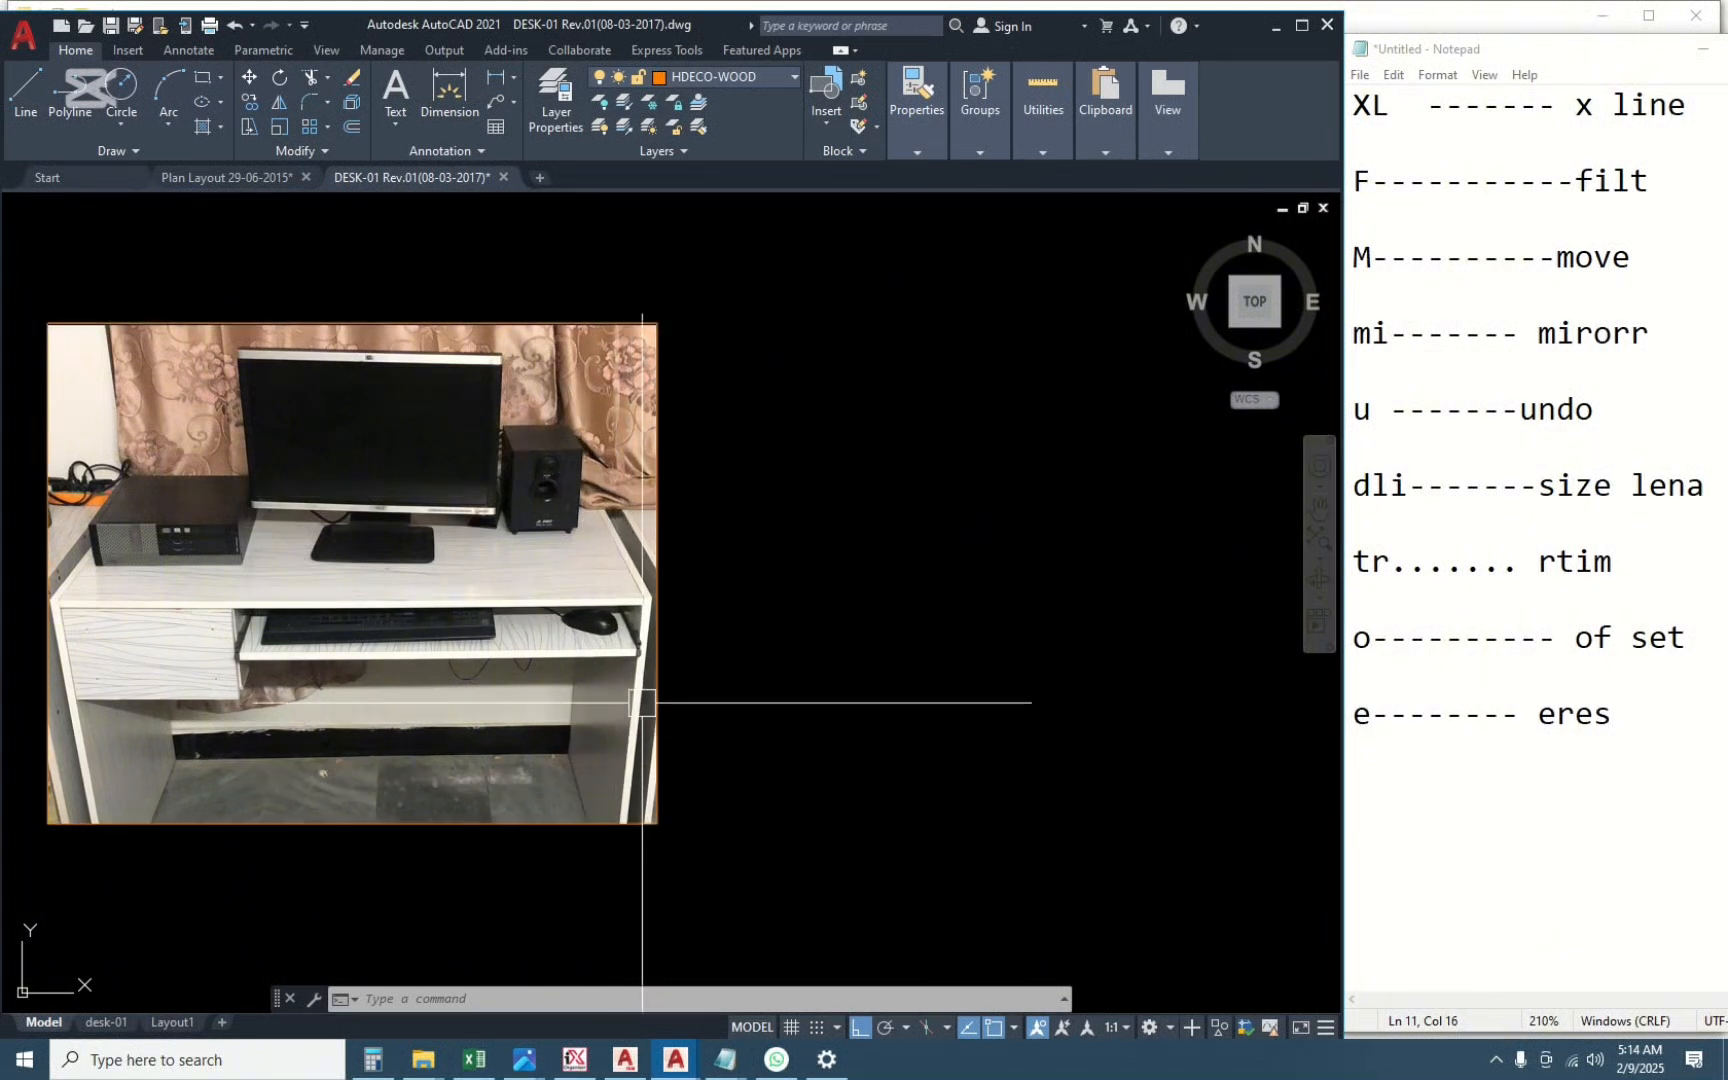
Convert 3 feet to millimetres in Calculator as 3 × 304.8, checking the factor in the Notepad conversion note.
left_click(373, 1062)
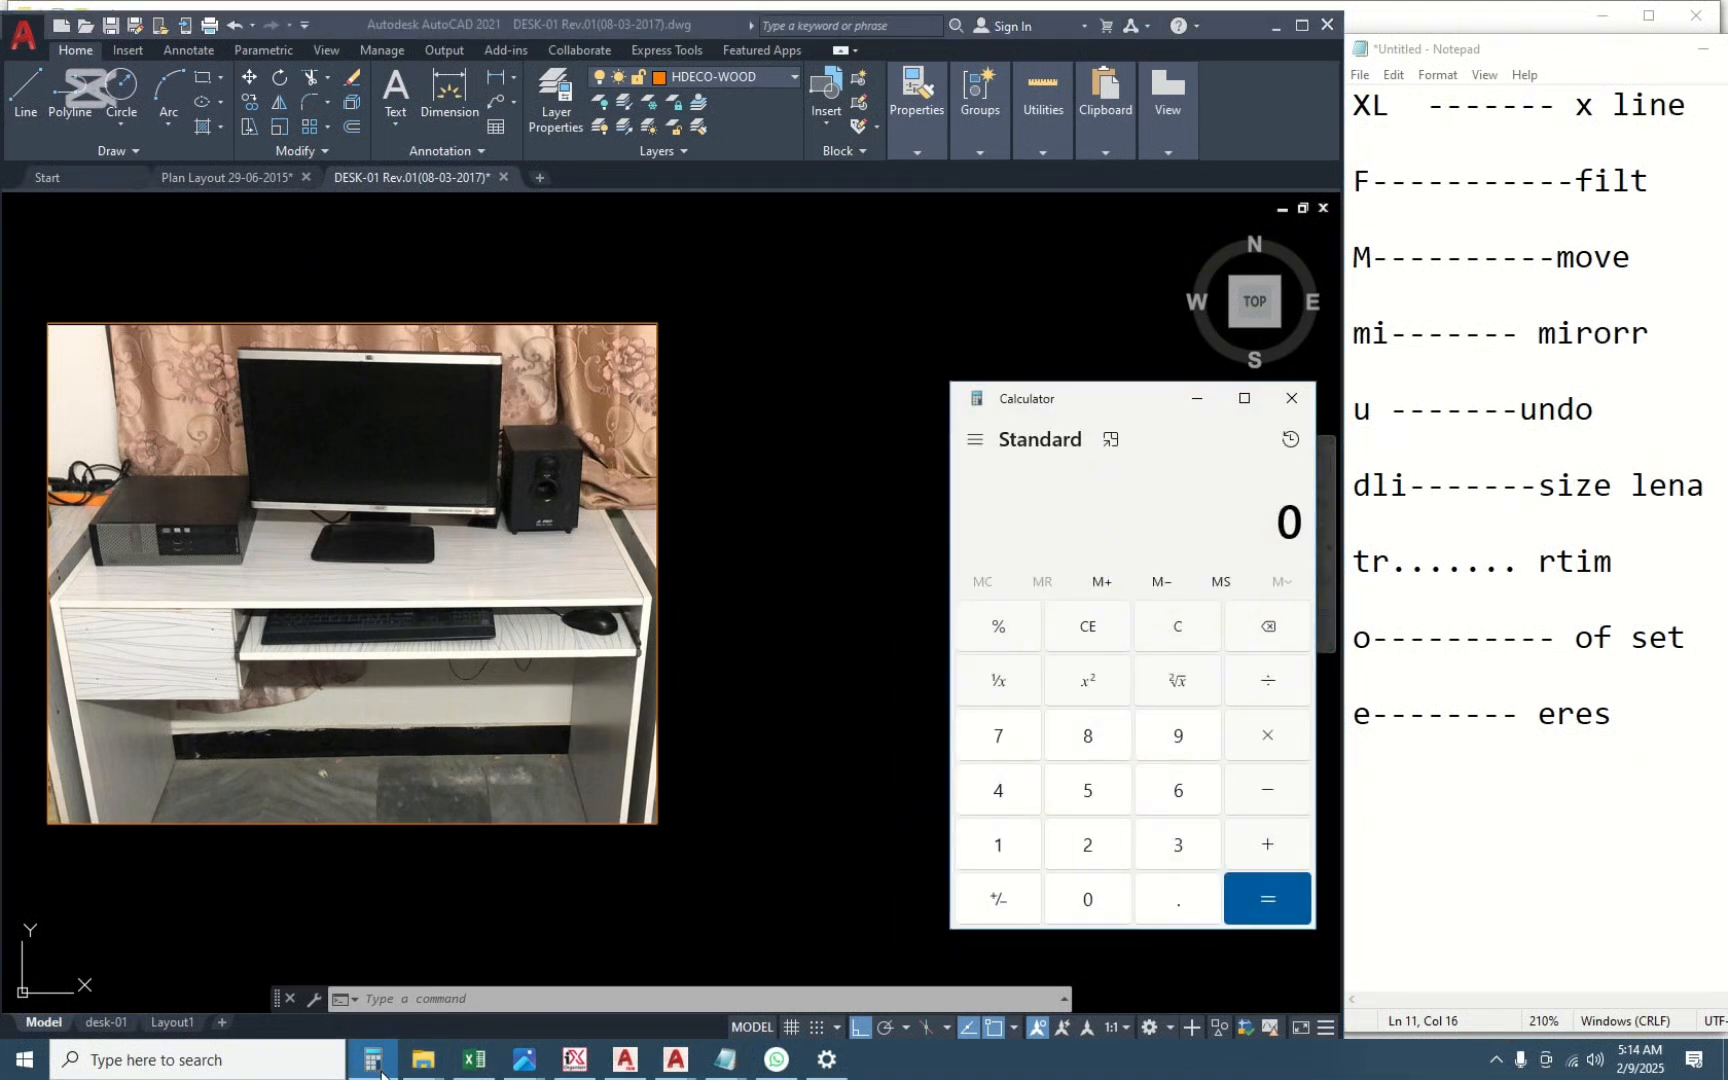
type("3")
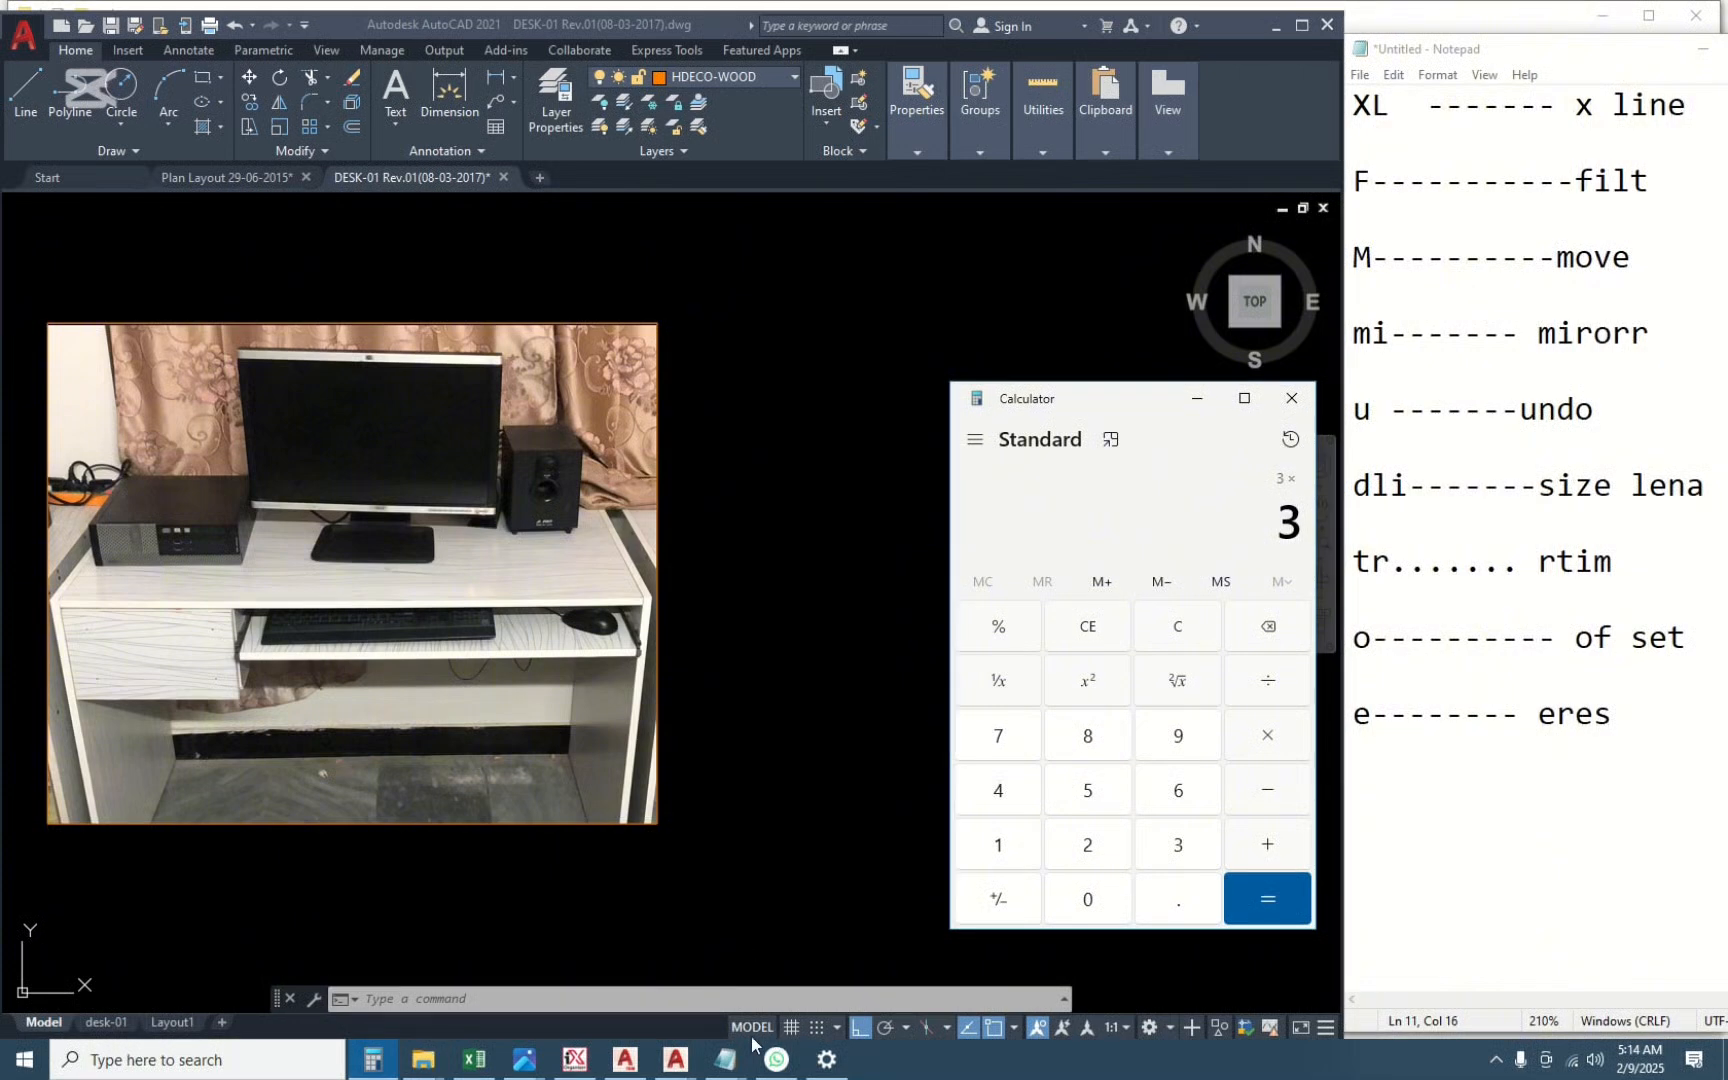
mouse_move(726, 1058)
left_click(722, 958)
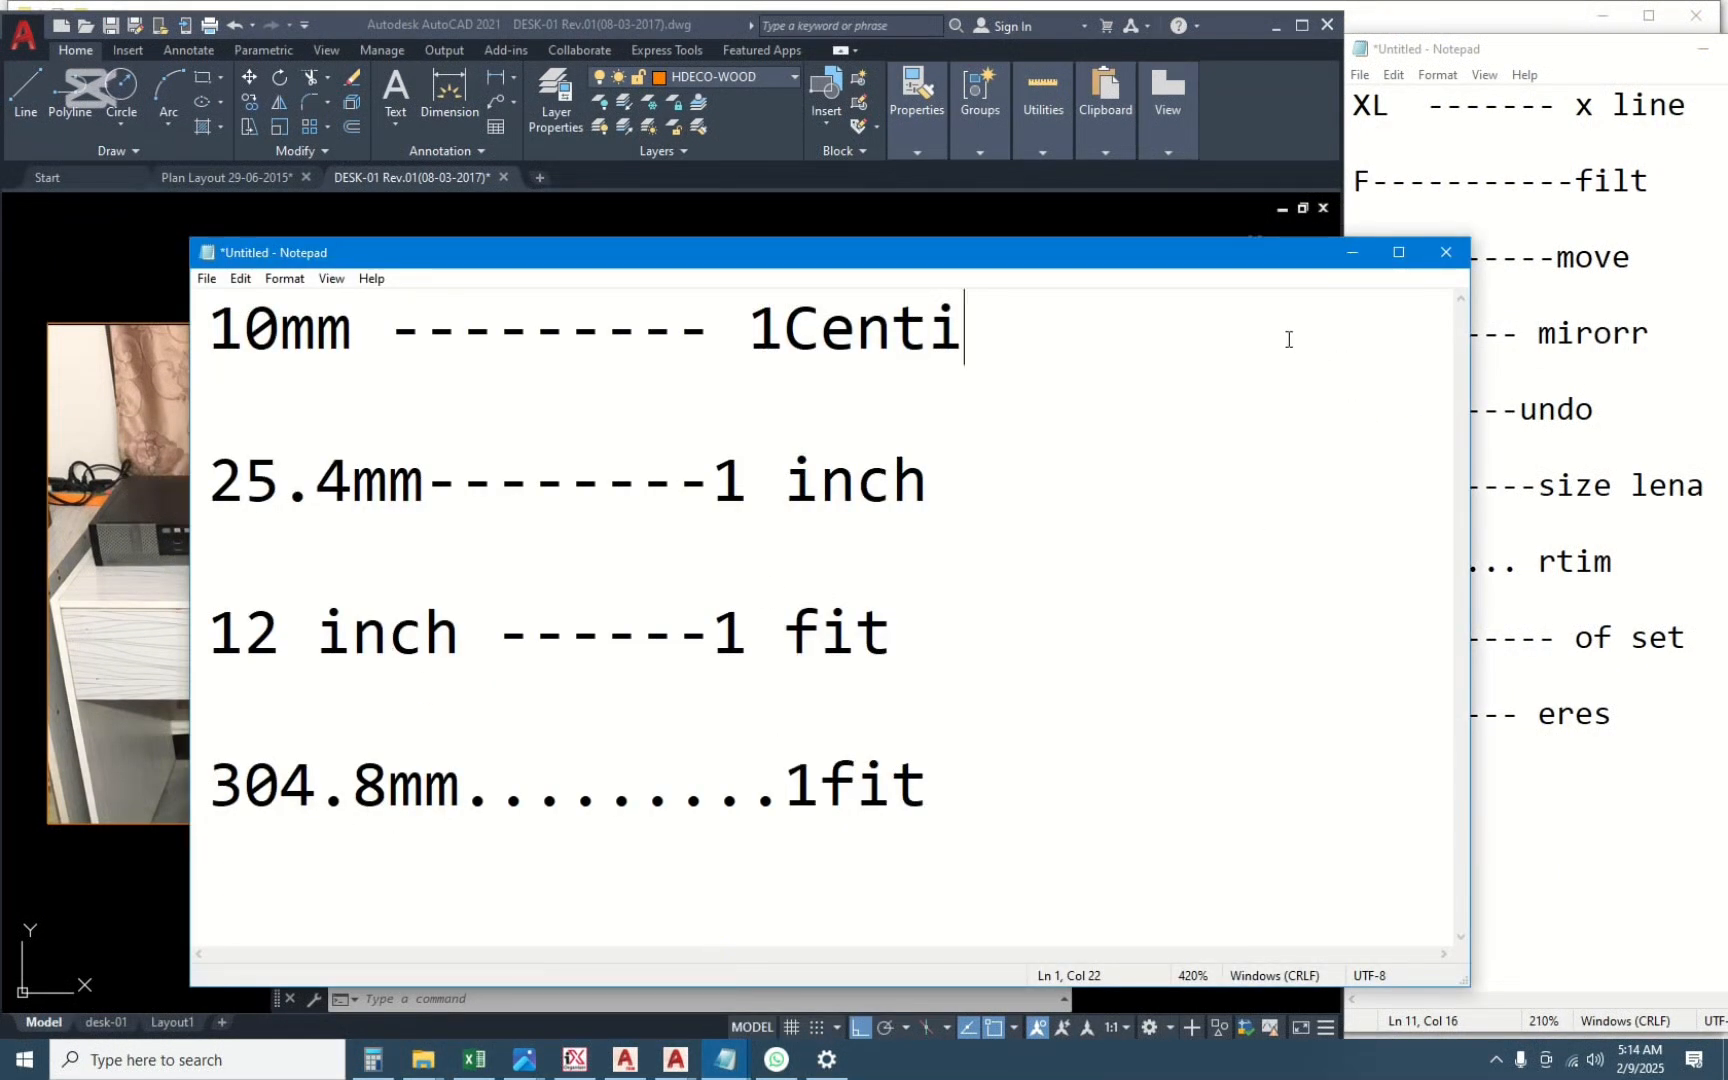
left_click(1352, 252)
type("04.8")
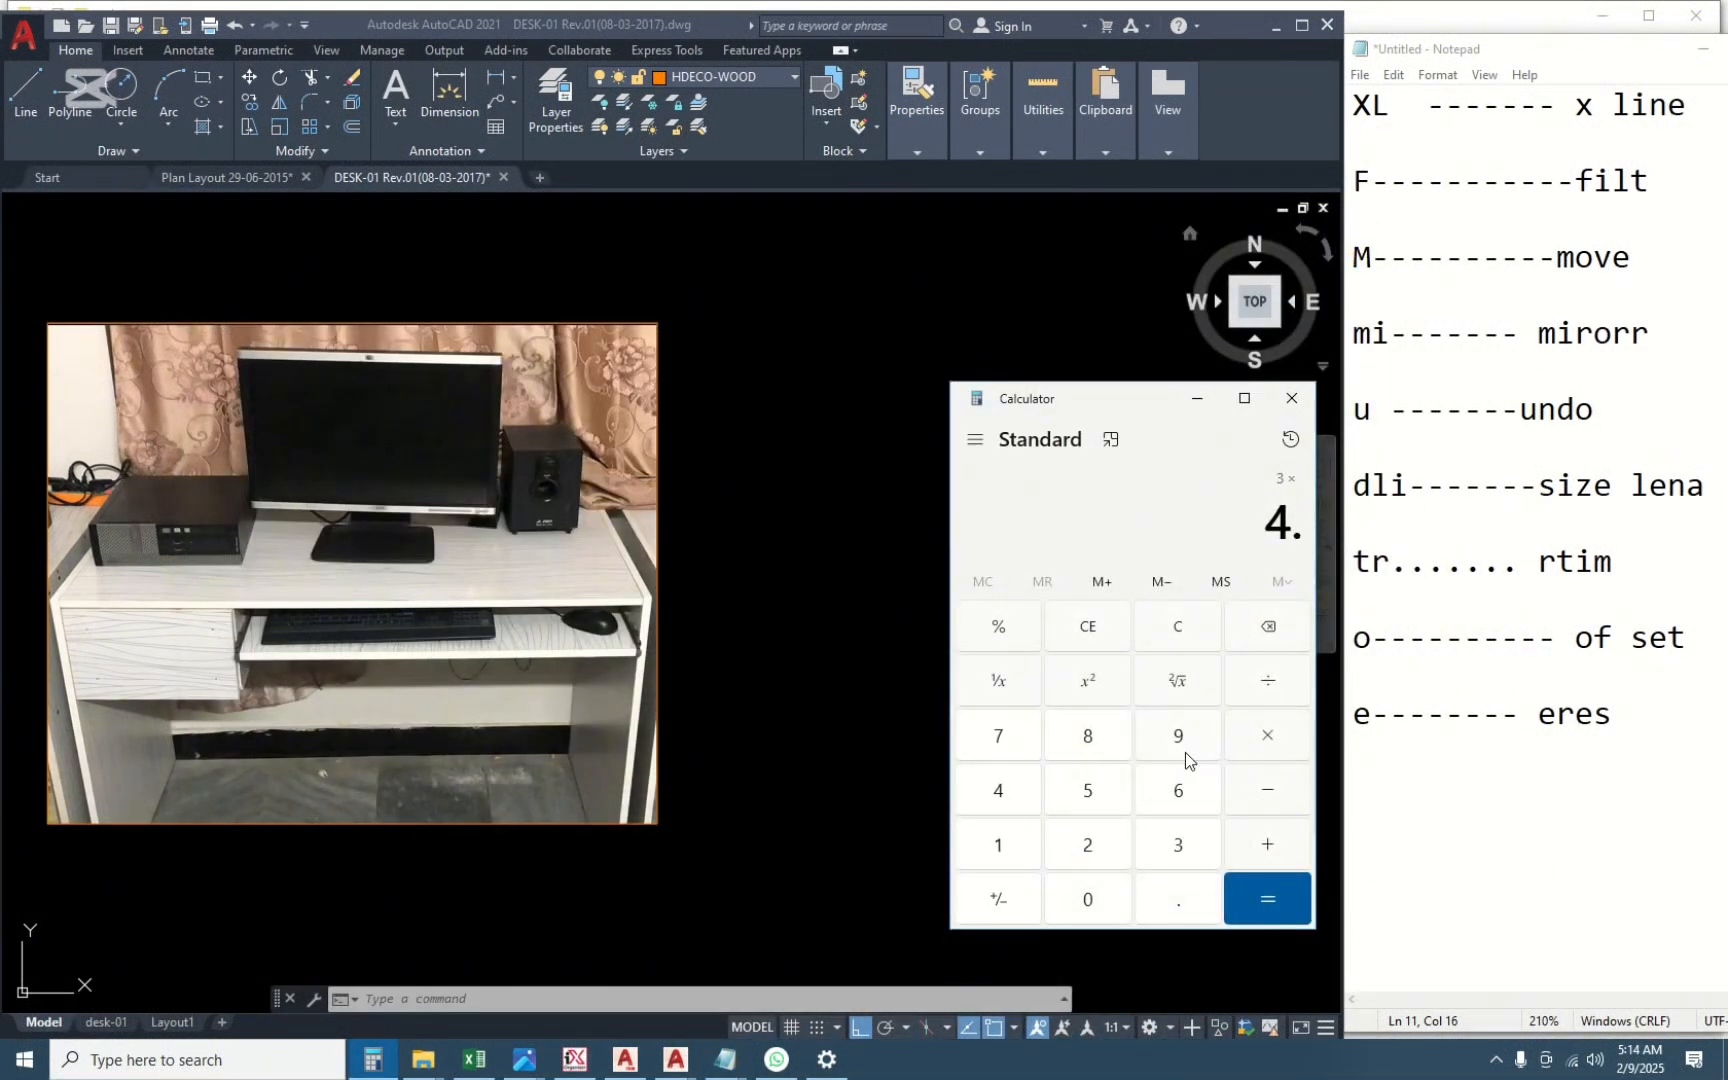
key("Return")
key("Escape")
type("3 × 304.8")
key("Return")
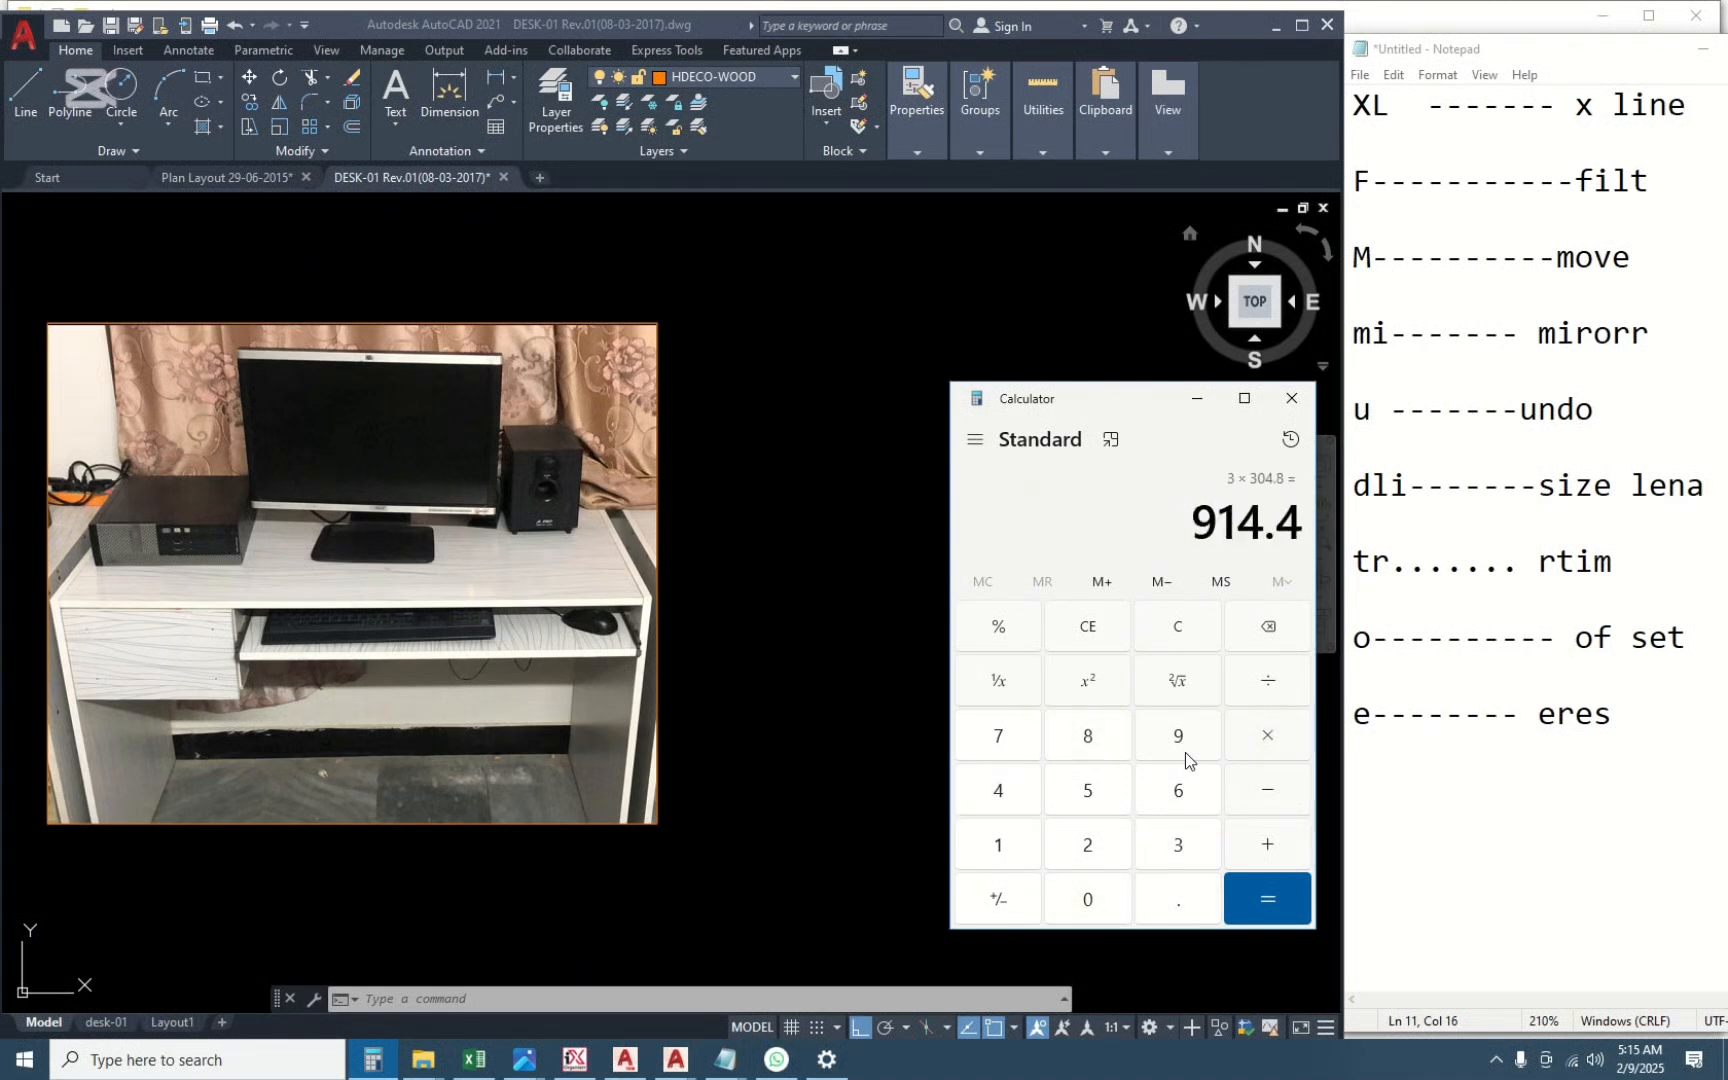
left_click(1198, 398)
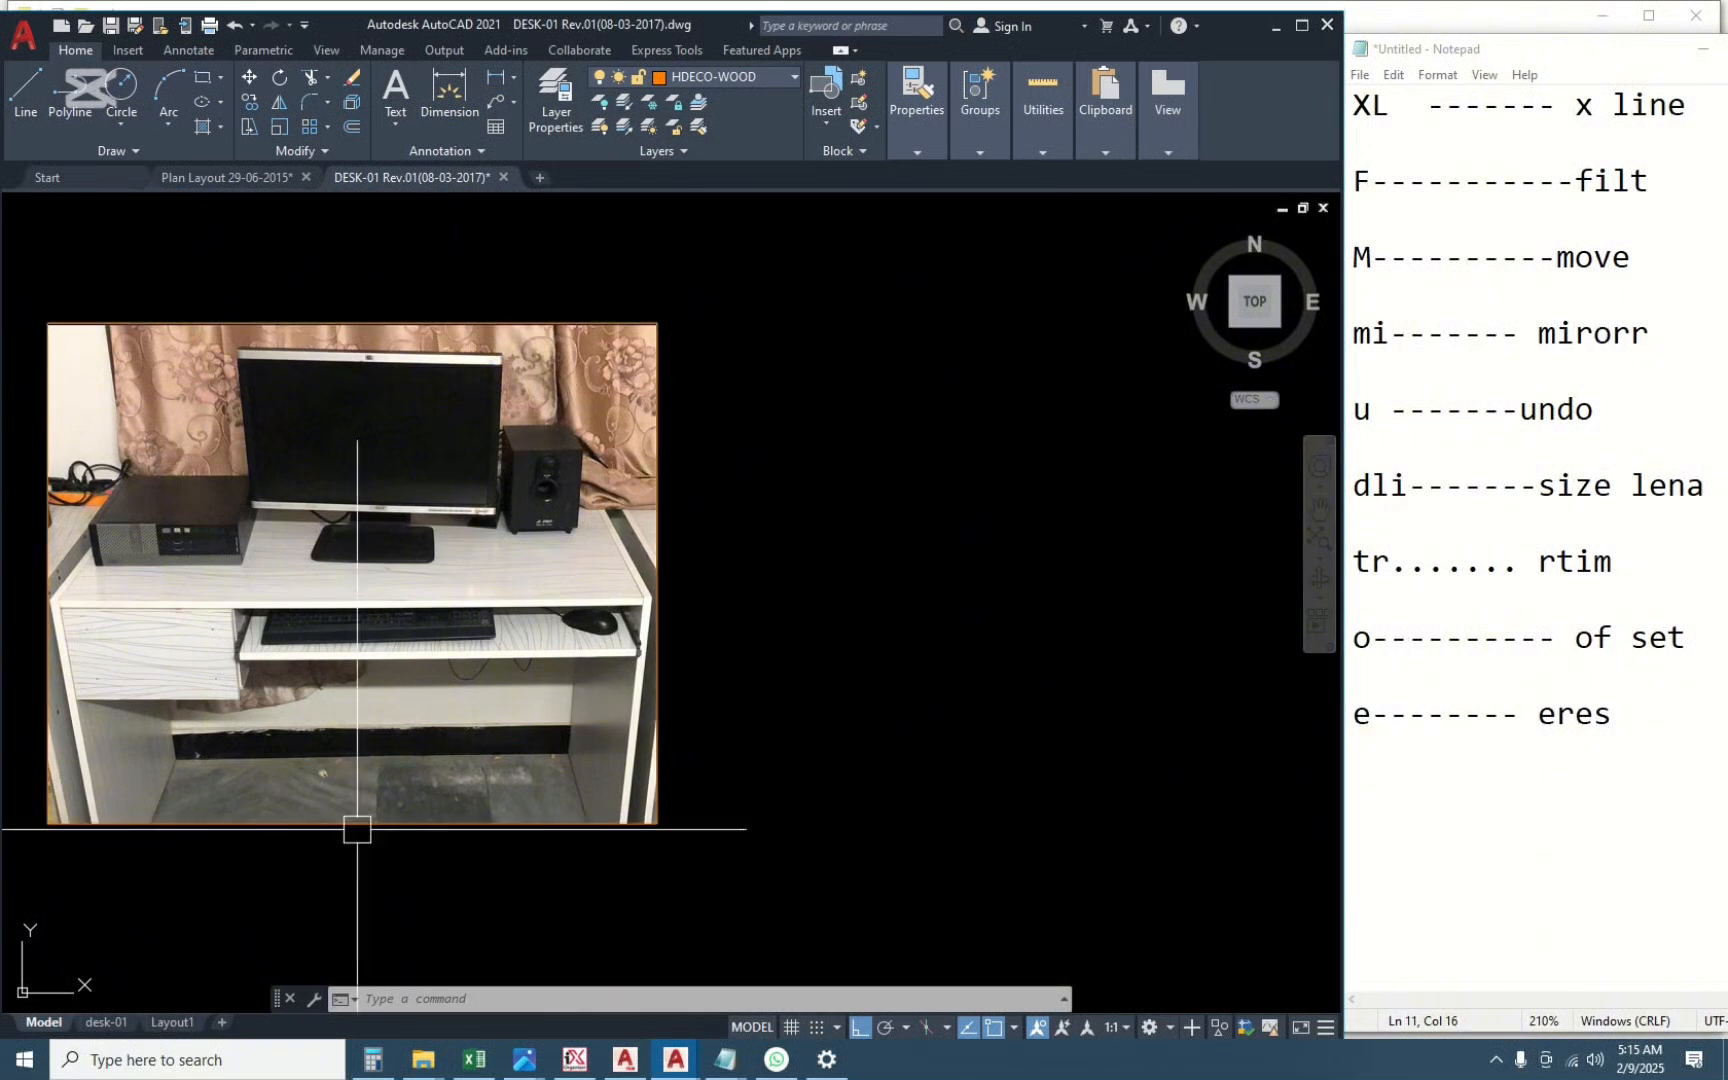
Convert 2 feet to millimetres in Calculator as 2 × 304.8.
left_click(371, 1062)
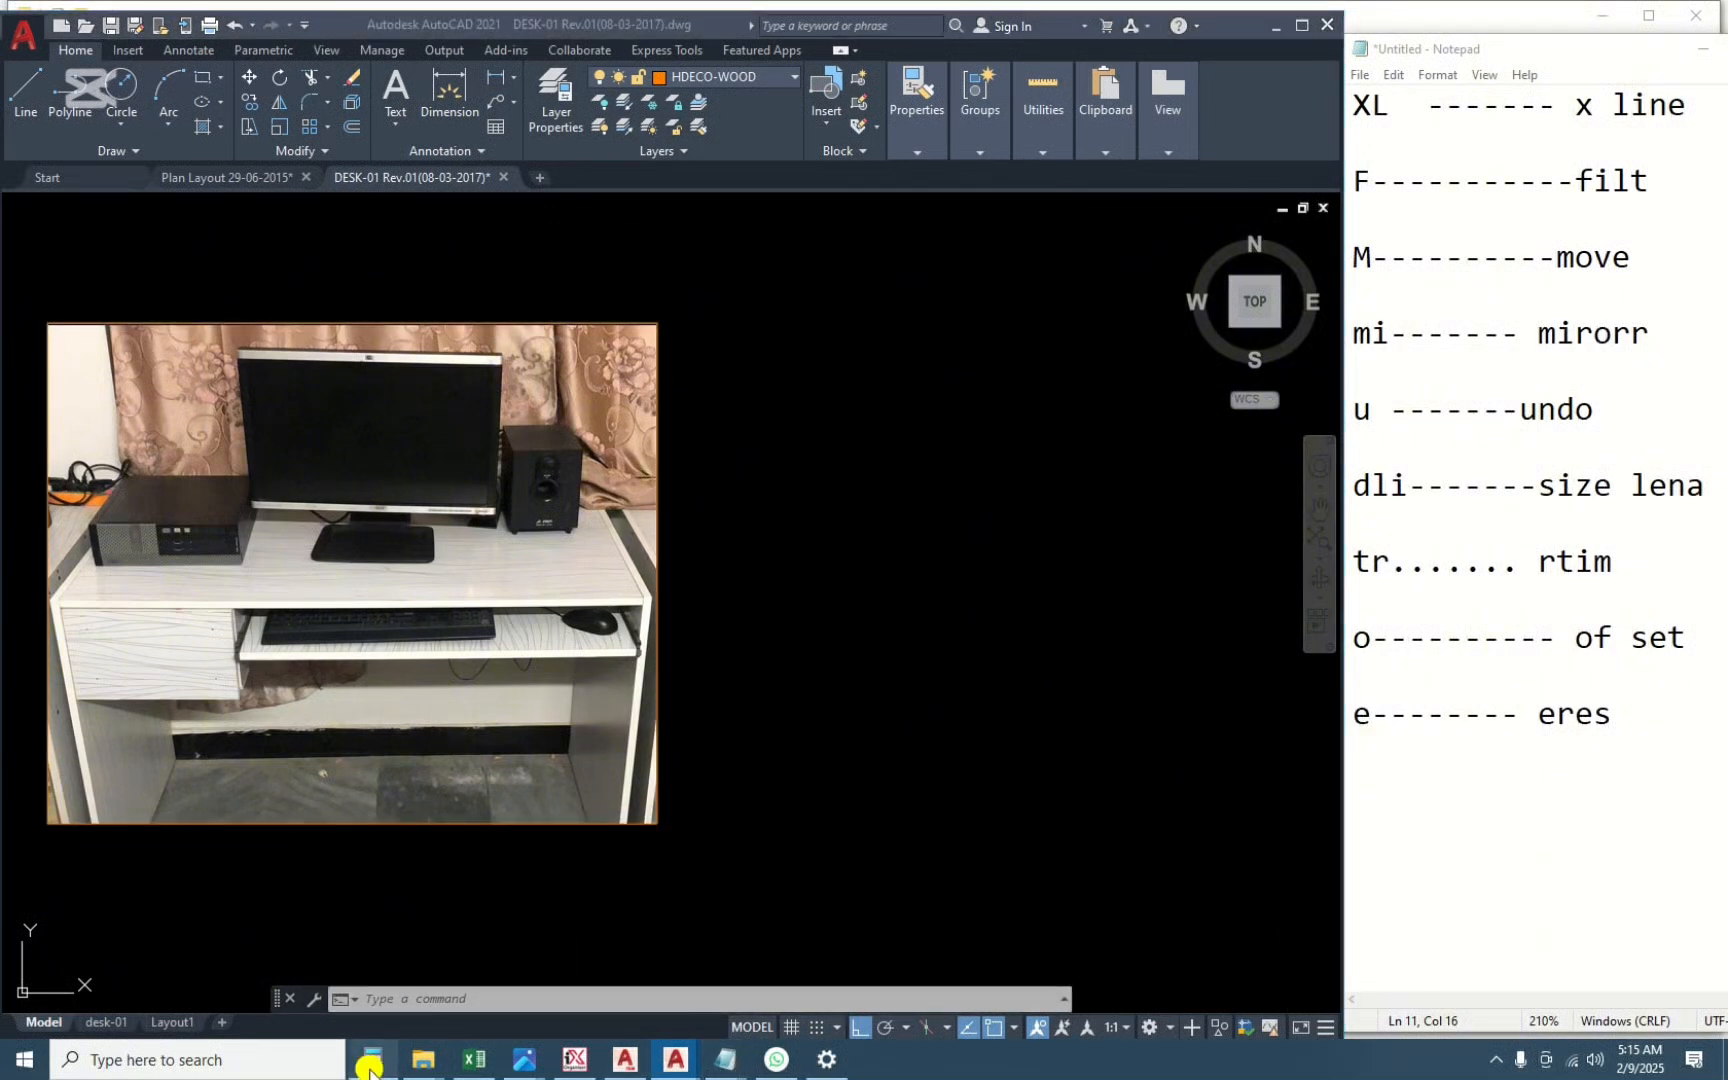
key("Escape")
type("2")
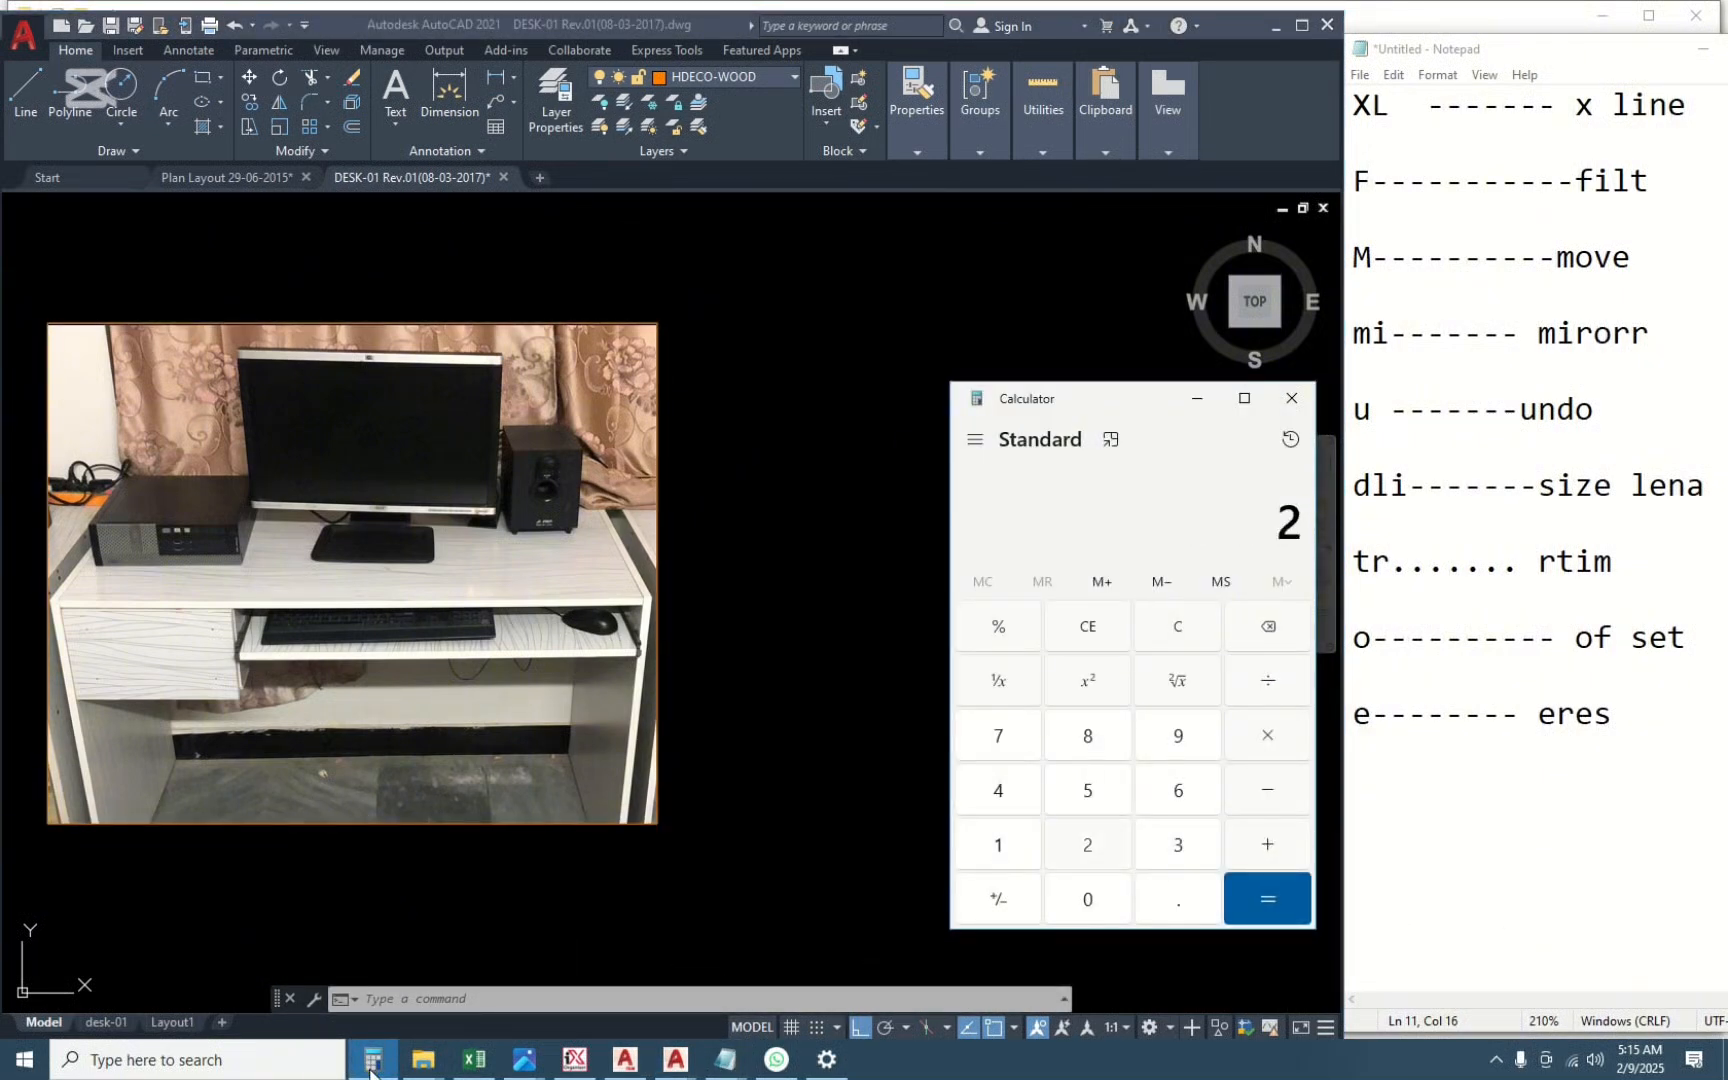
type(" × 304.8")
key("Return")
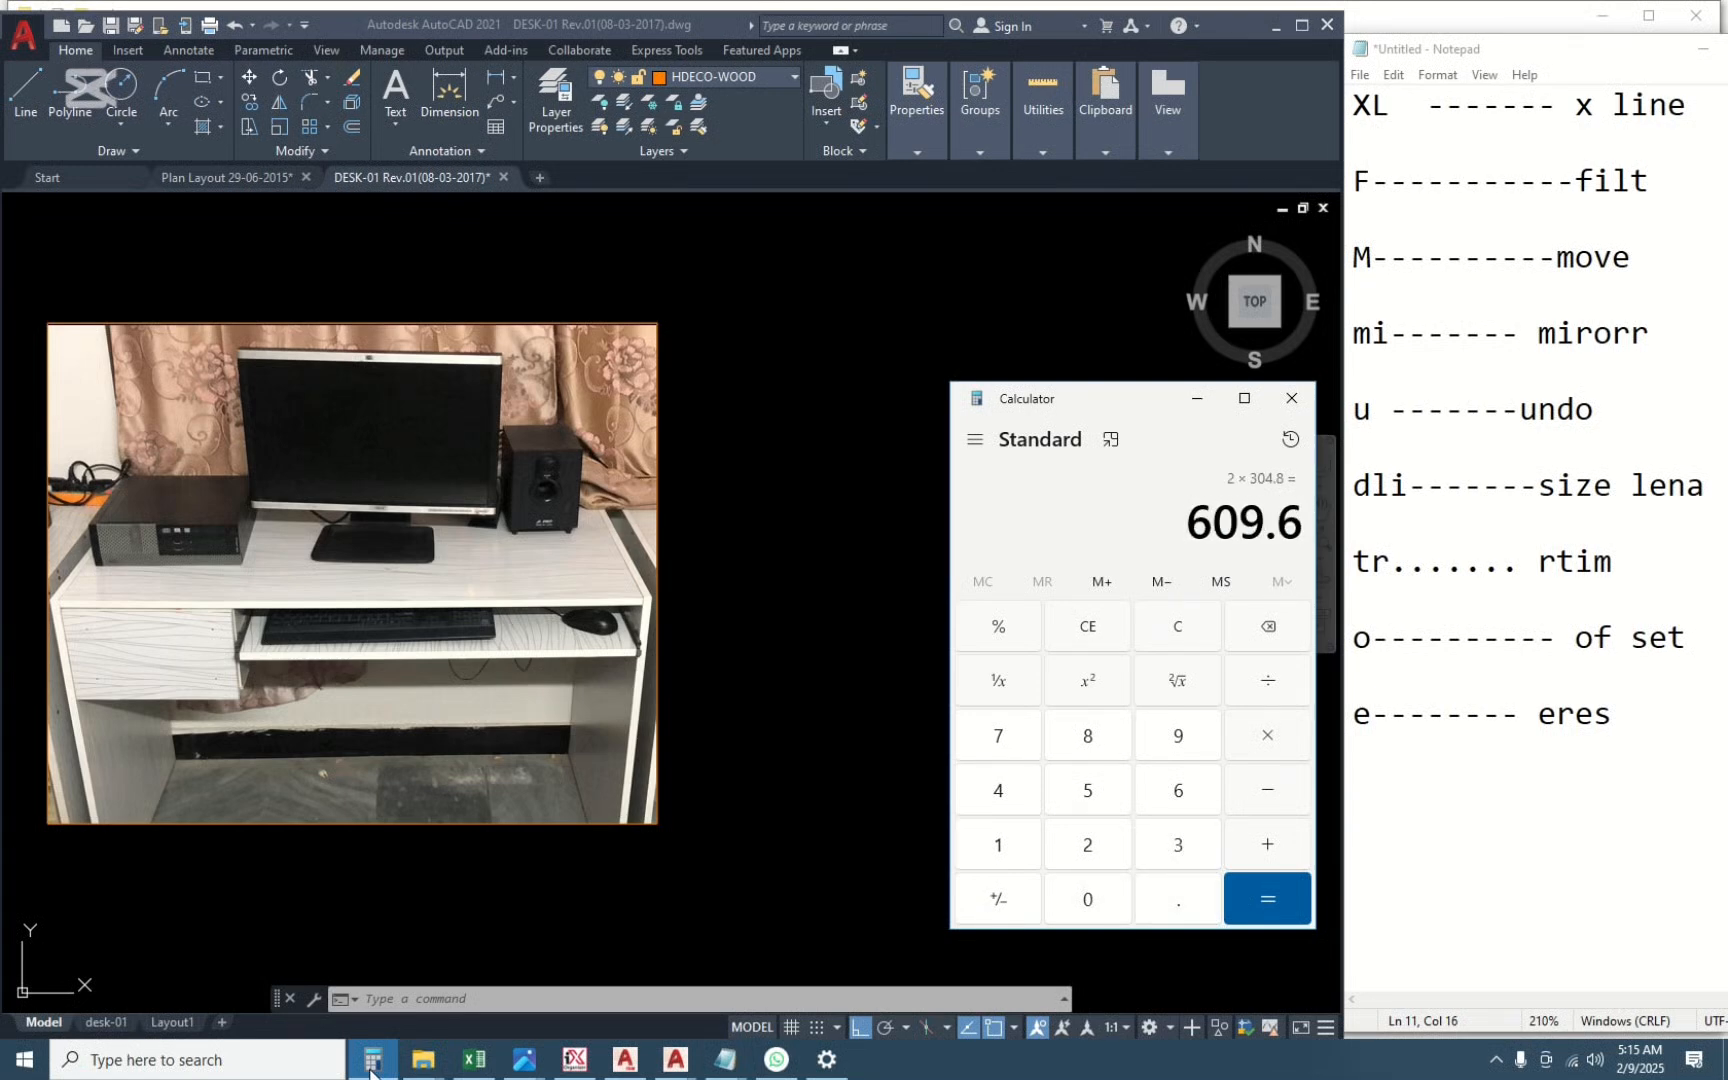
Check the millimetres-per-foot factor in the Notepad conversion note and put the note away.
left_click(1198, 400)
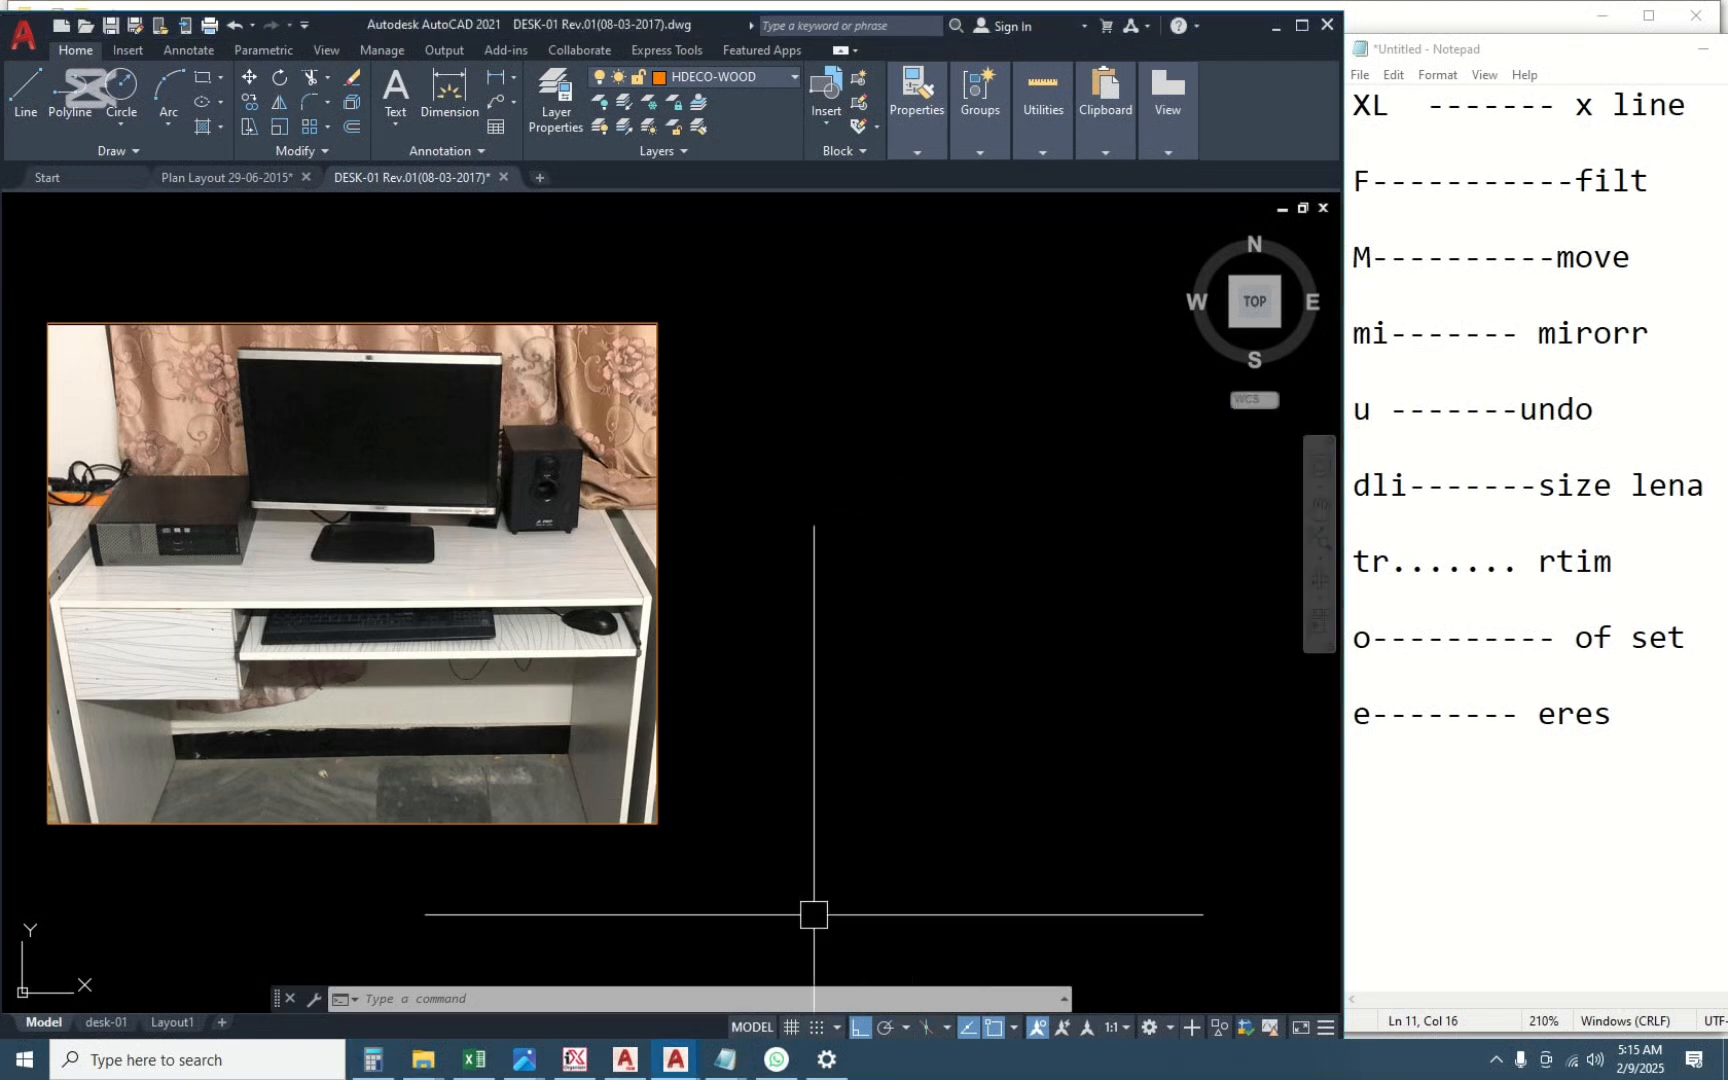
key("Escape")
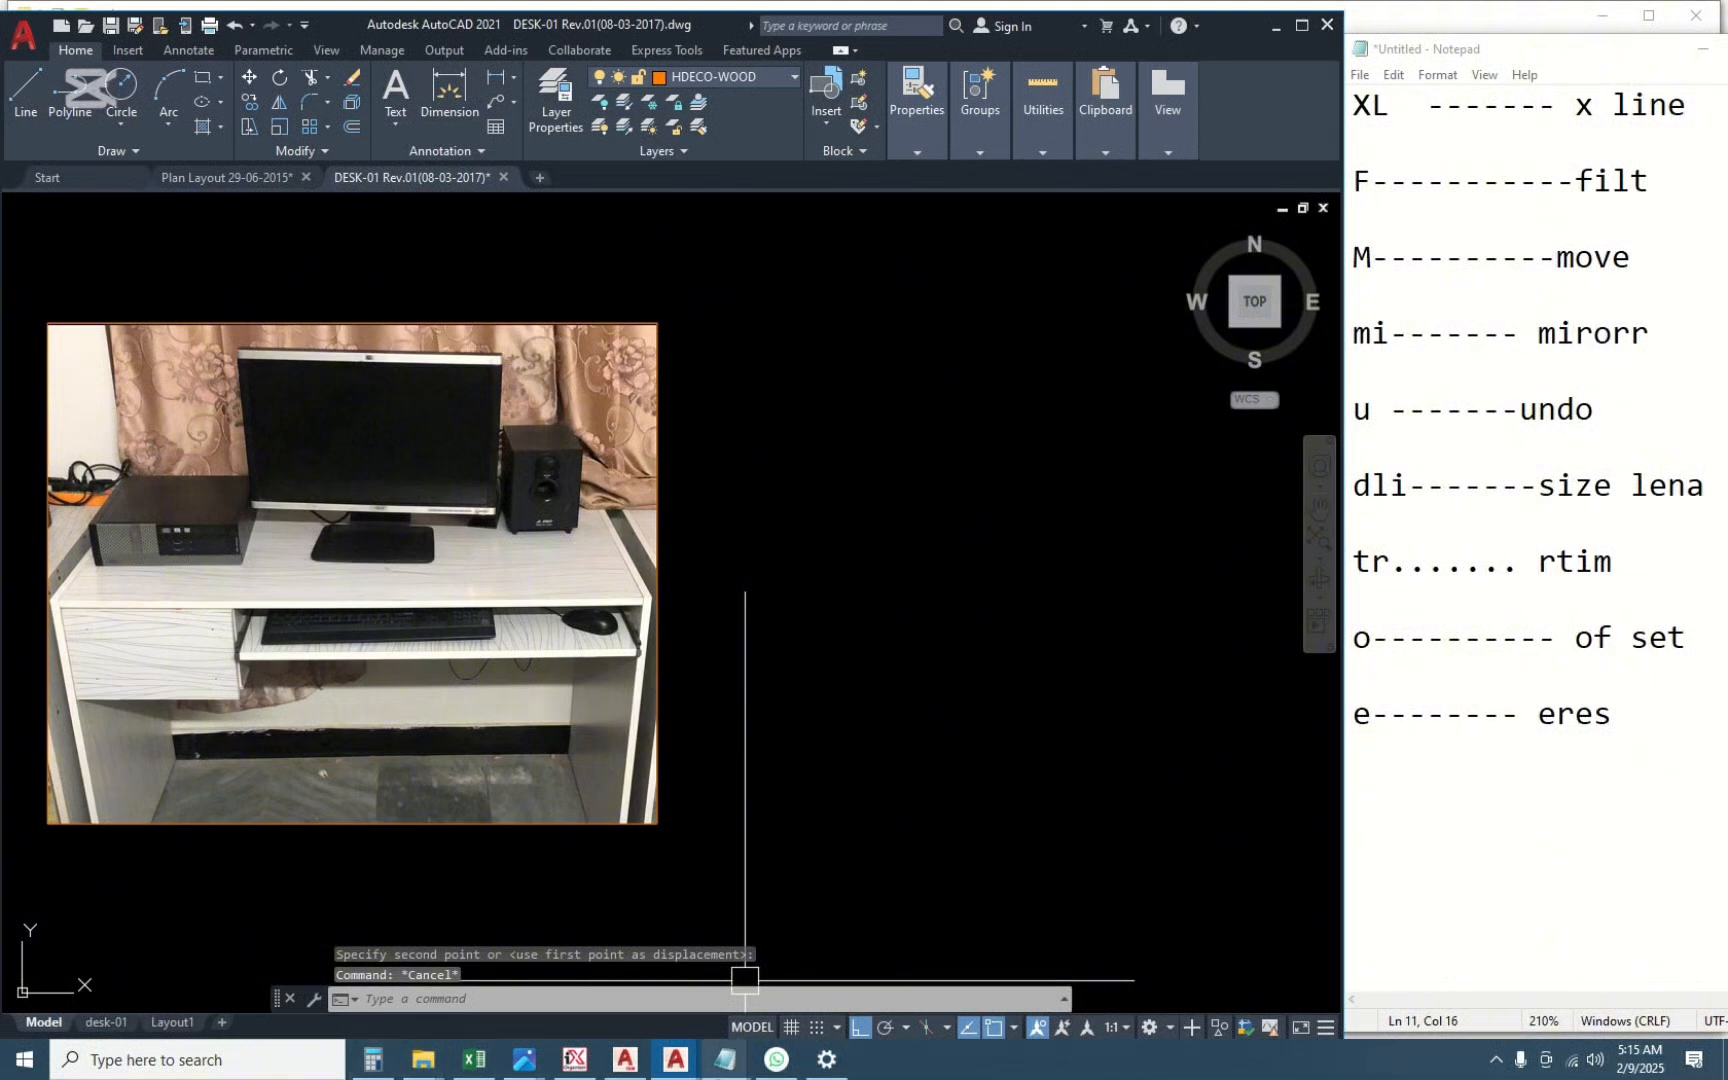
left_click(725, 1059)
left_click(730, 977)
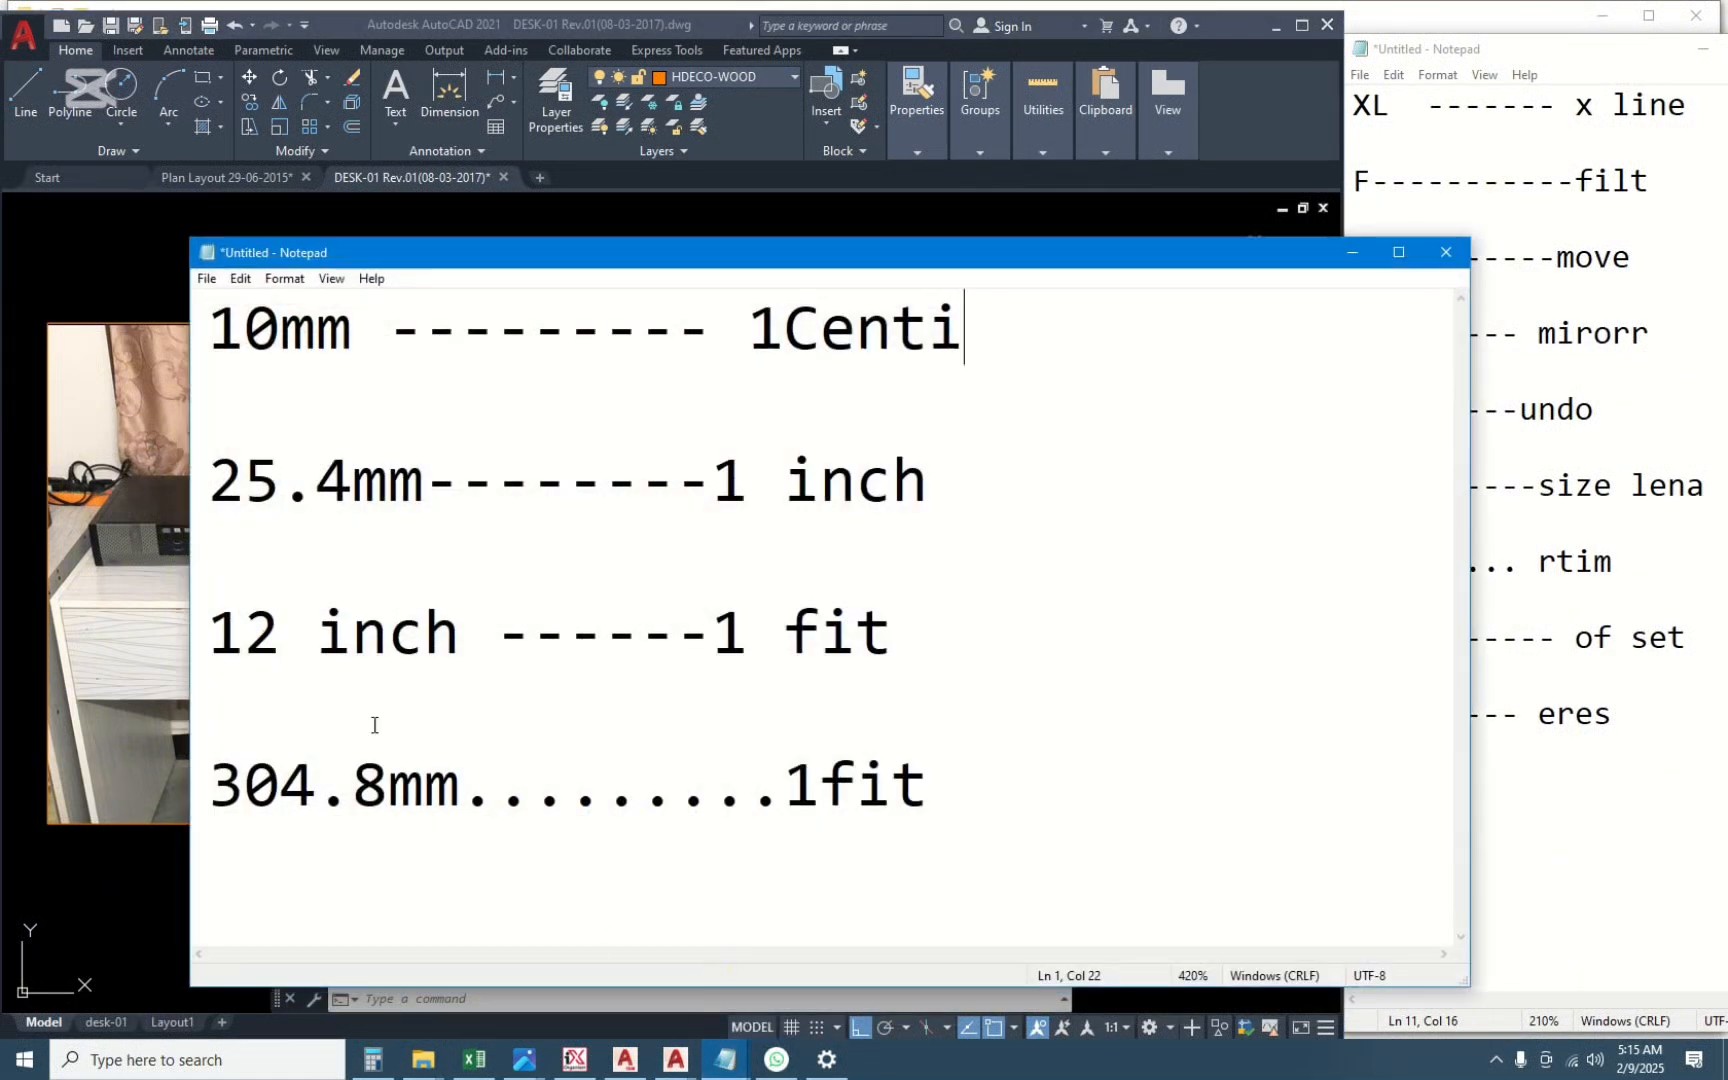
left_click(1352, 256)
Compute 2.5 × 308.4 in Calculator and put the calculator away.
left_click(372, 1059)
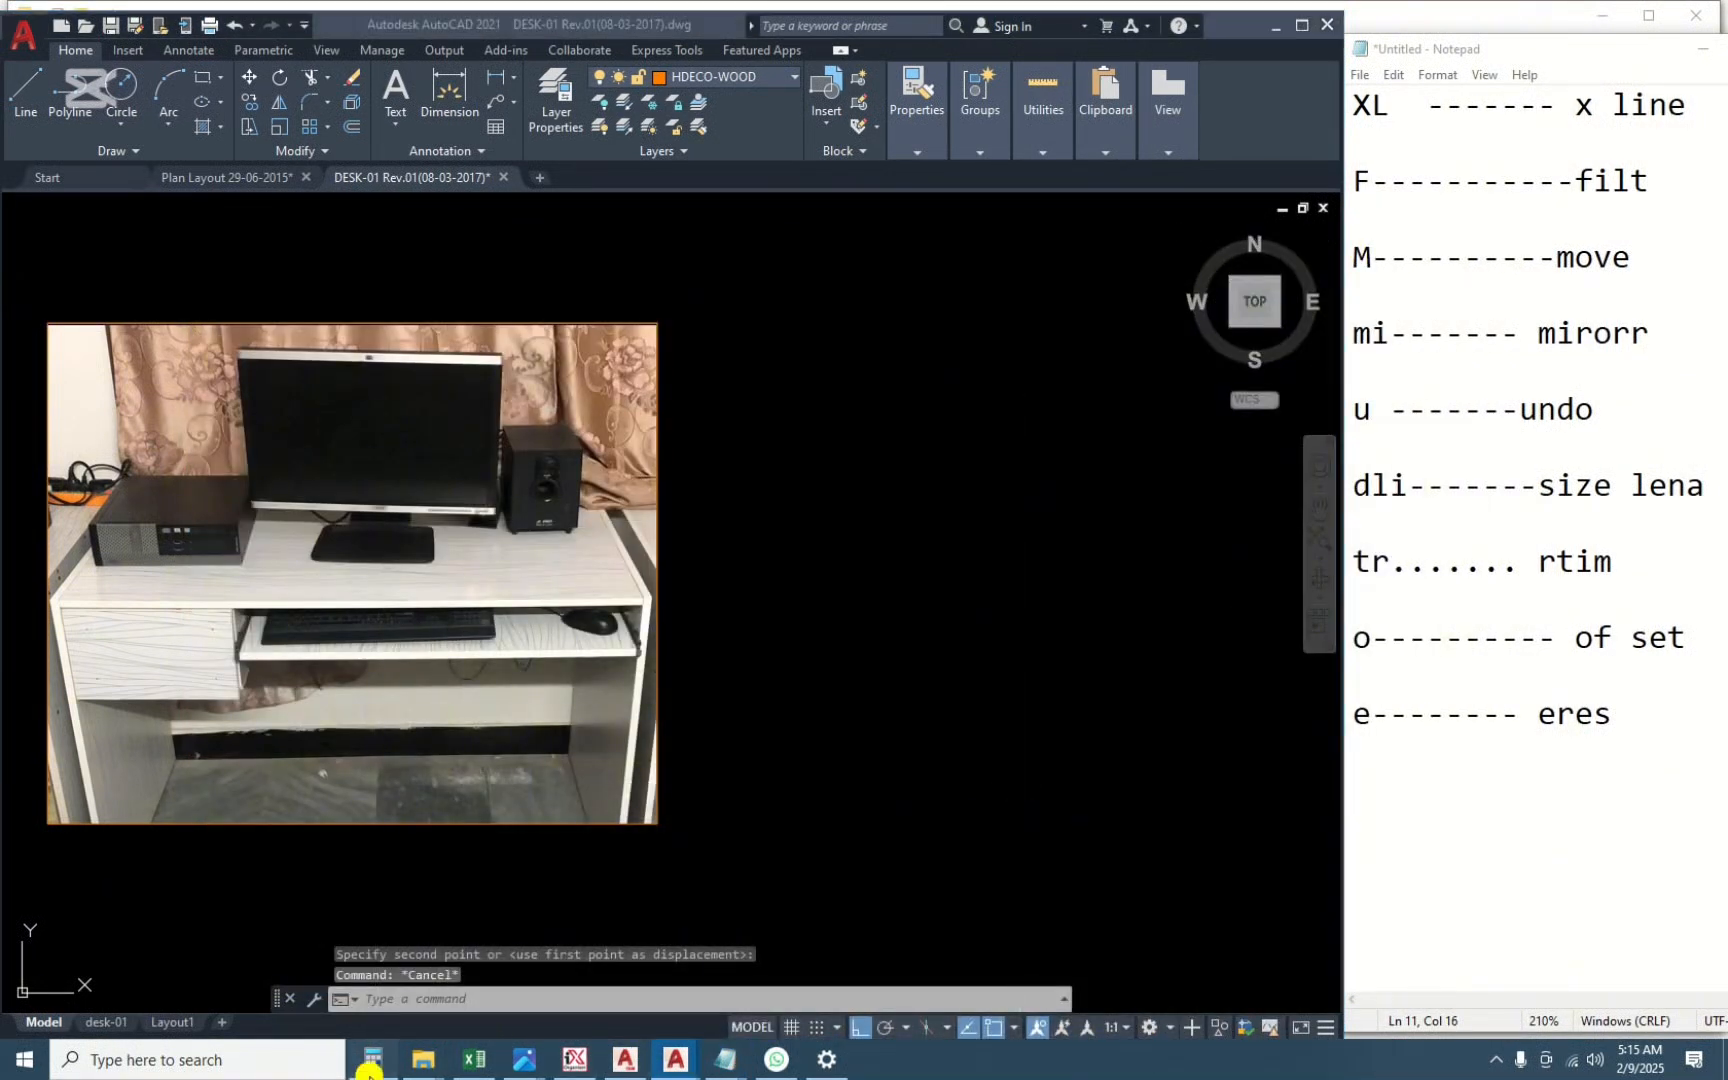
key("Escape")
type("2.5*")
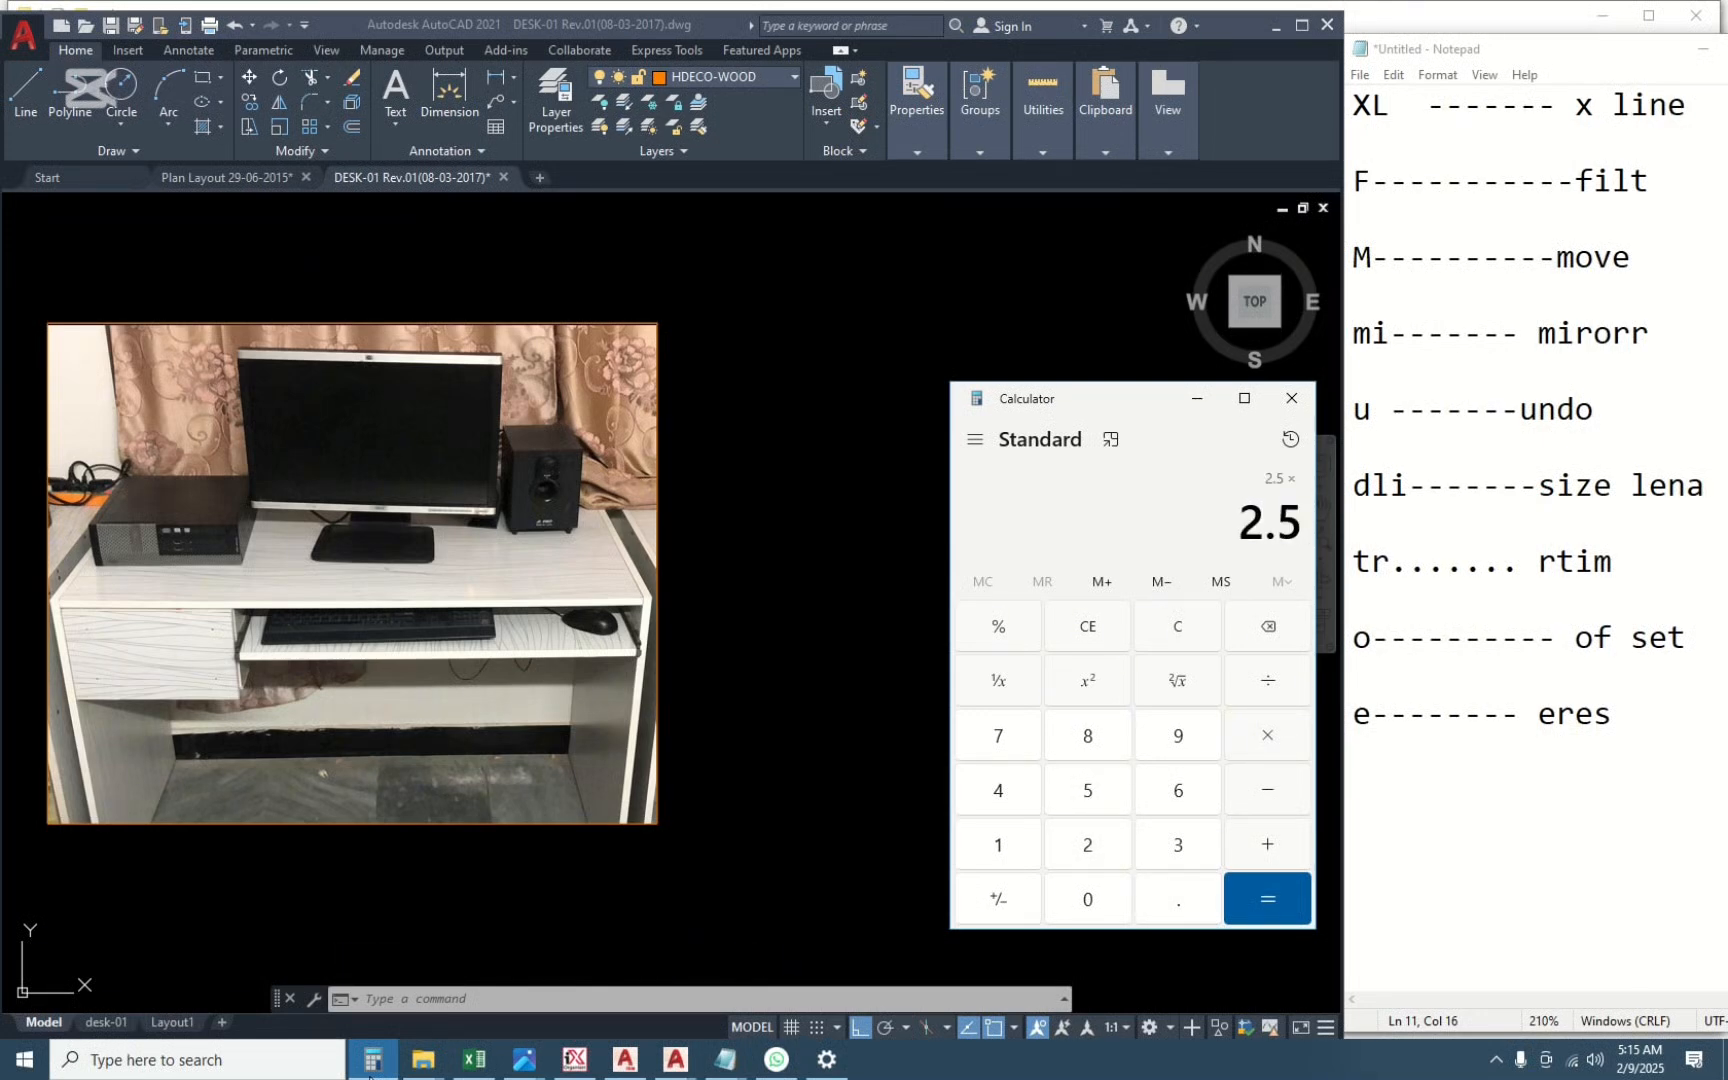
type("308.4")
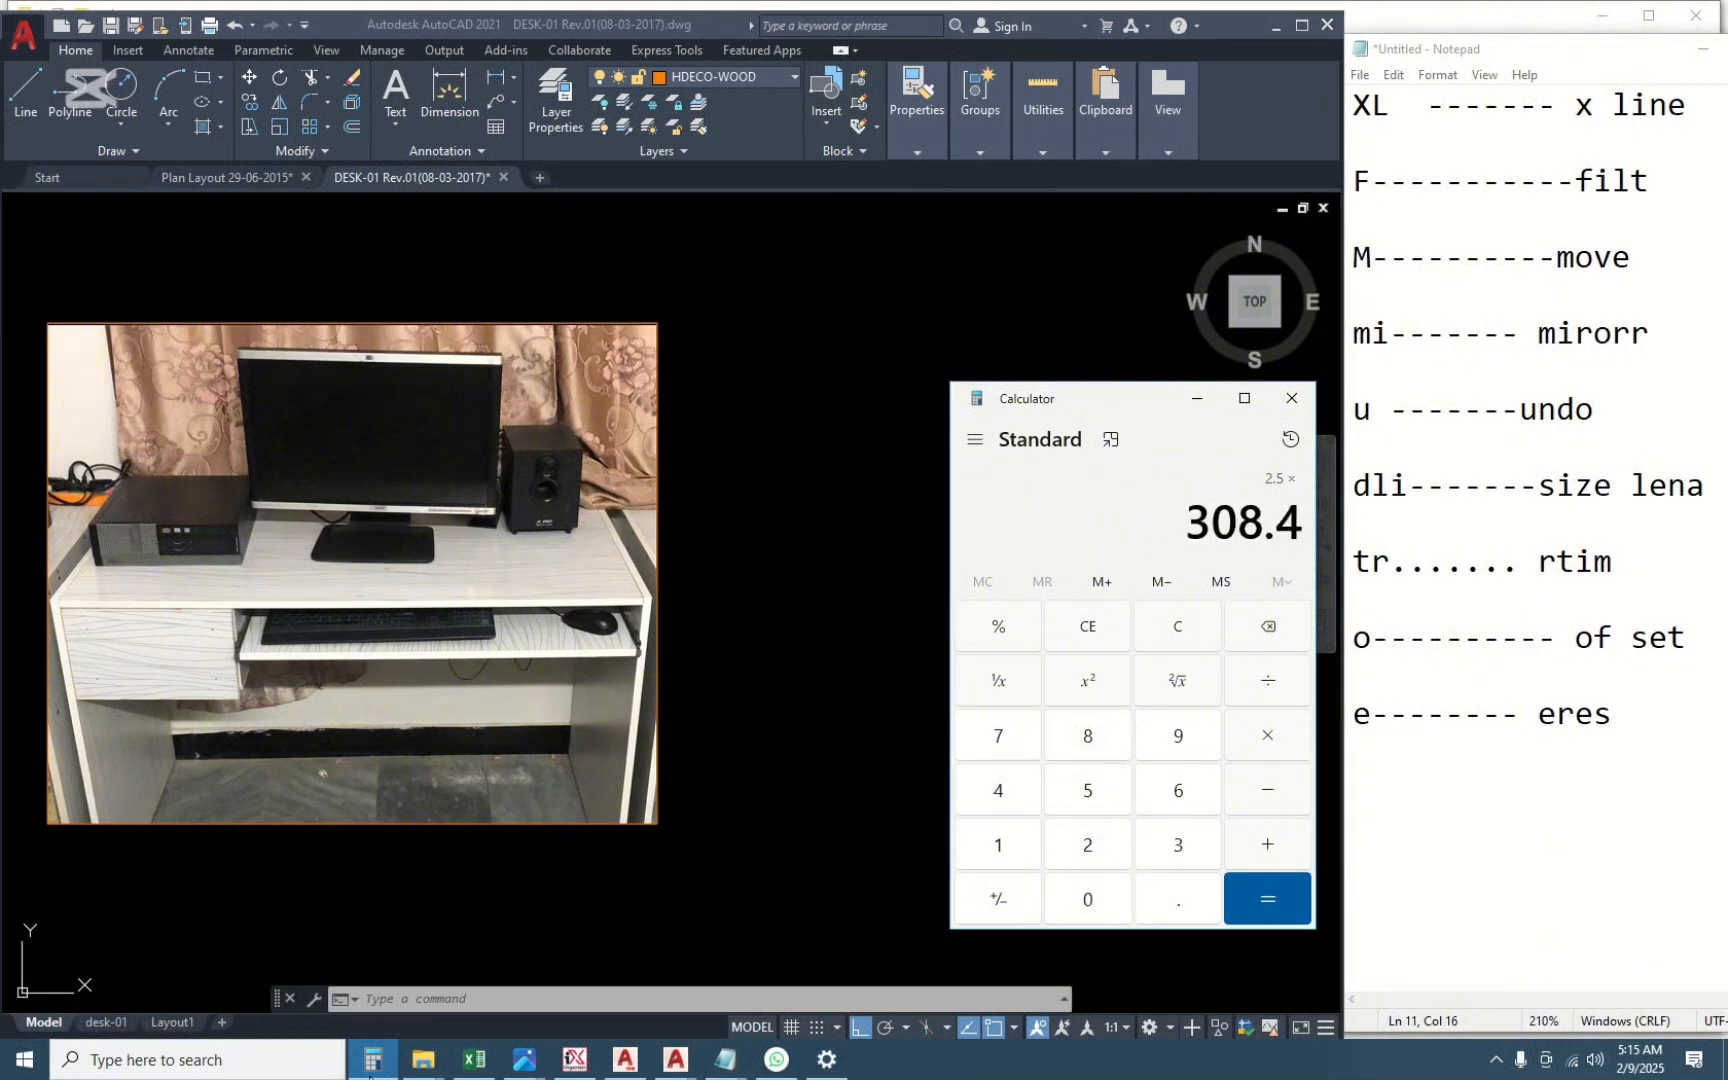
key("Return")
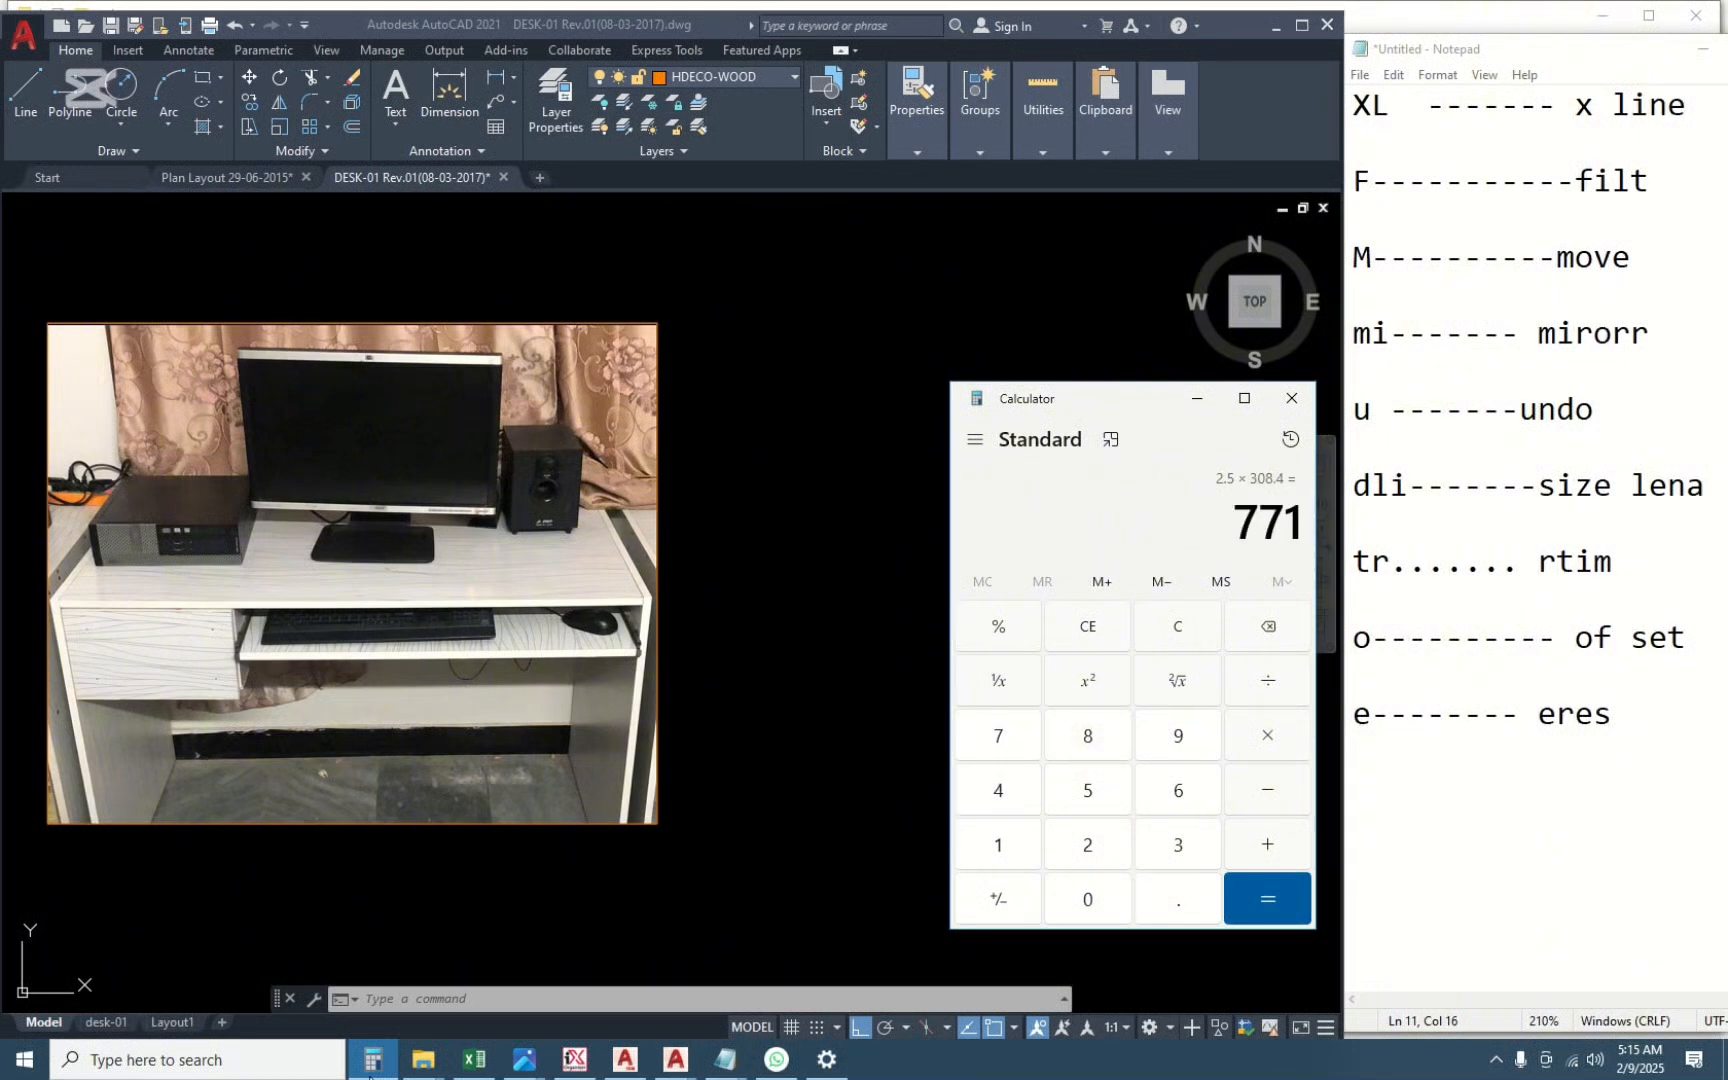
left_click(1196, 399)
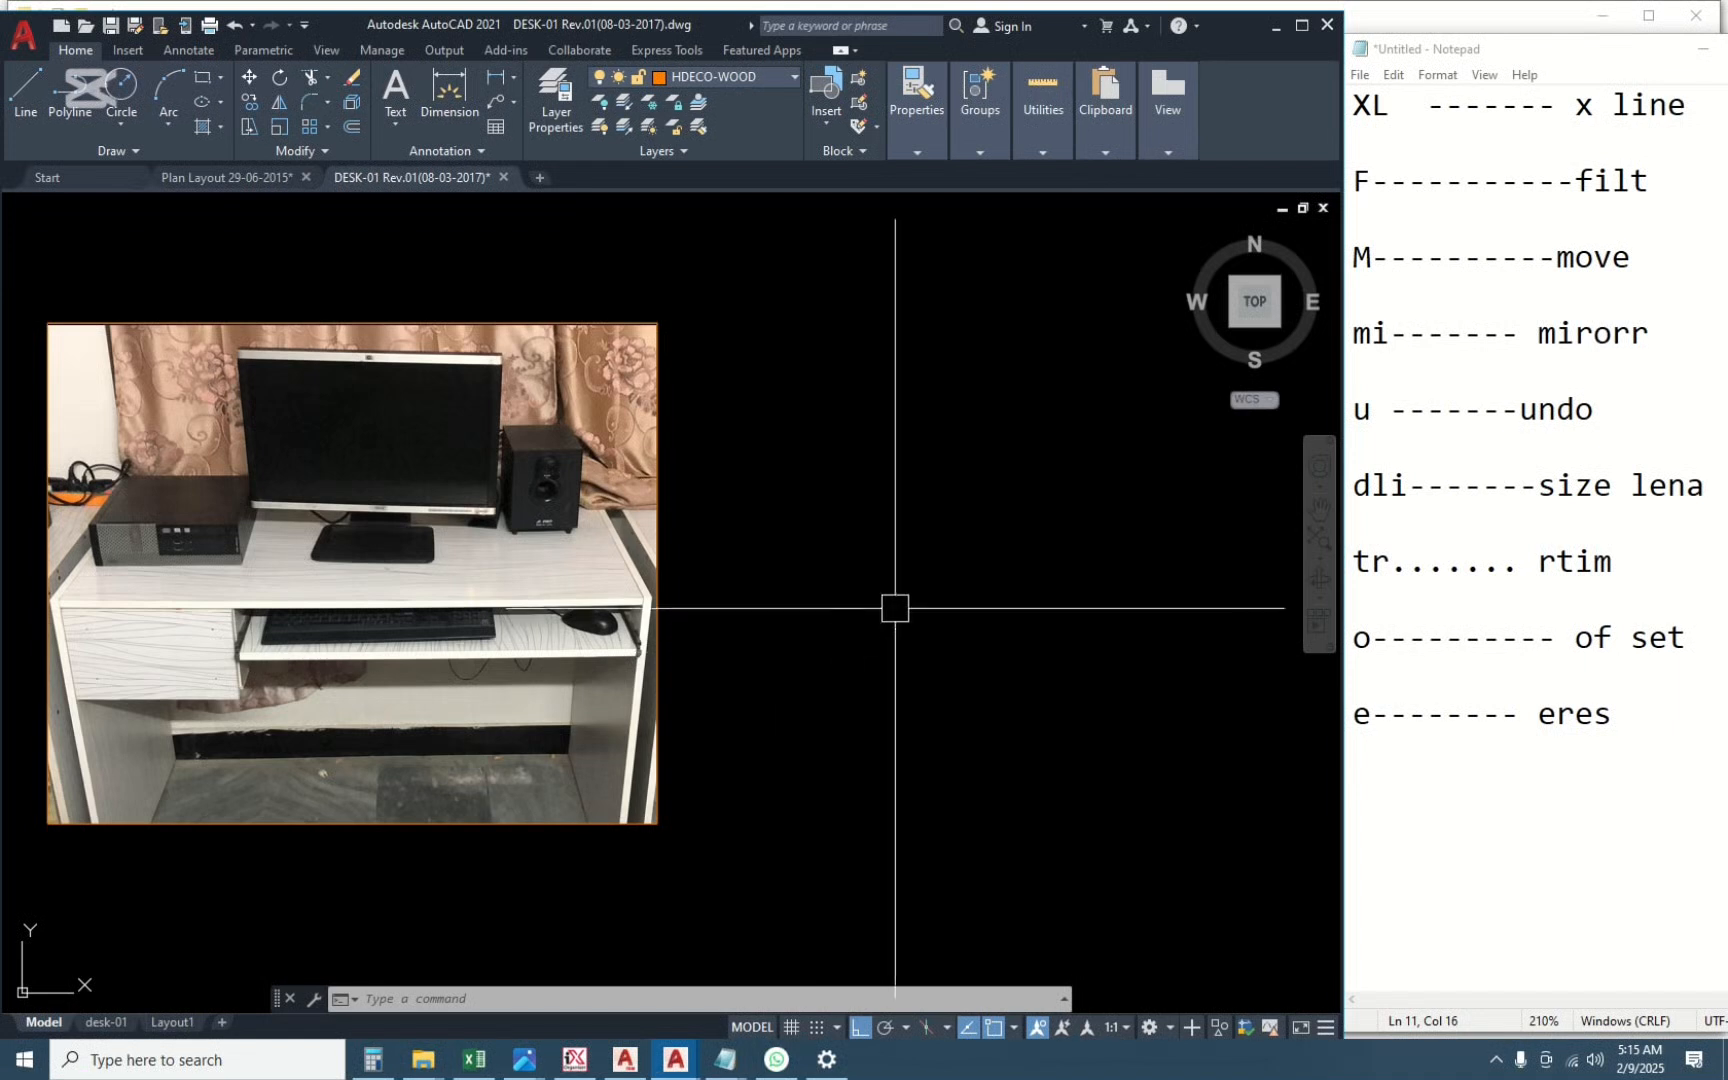
Draw a horizontal construction line with XLINE through the empty area beside the desk photo.
key("Escape")
key("Escape")
middle_click_drag(980, 604, 872, 598)
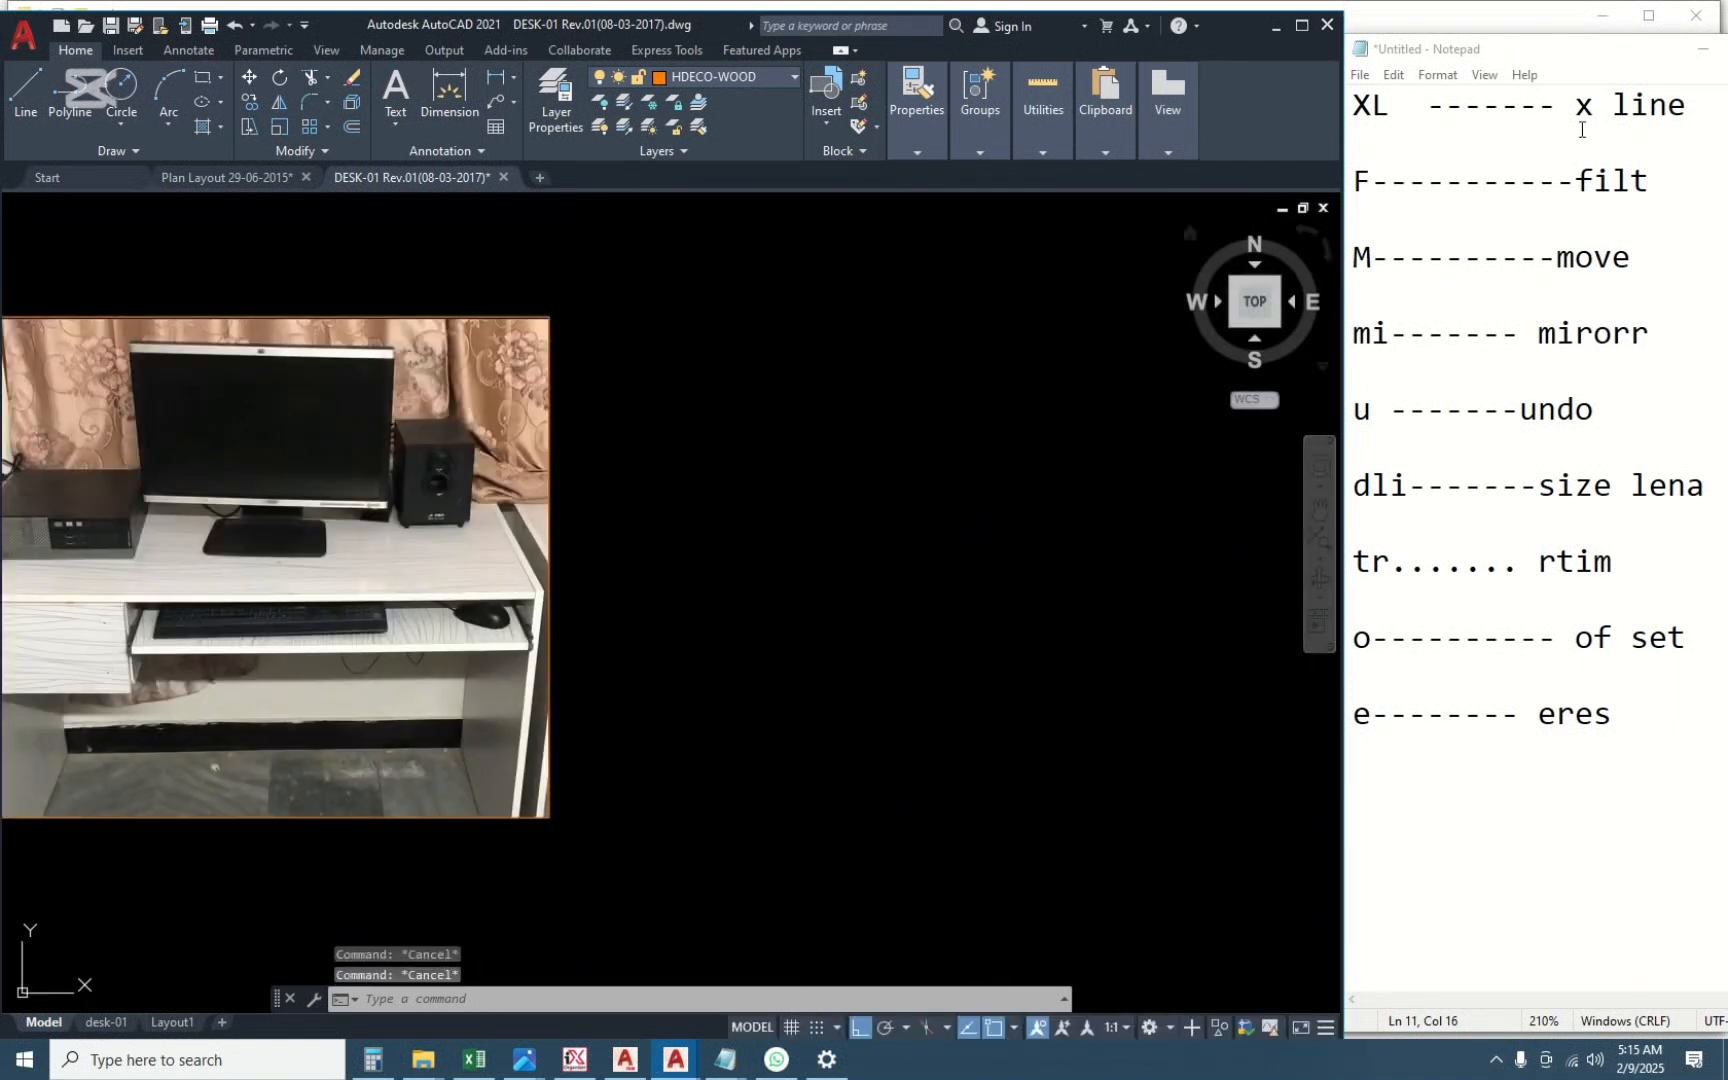
middle_click_drag(1090, 494, 841, 486)
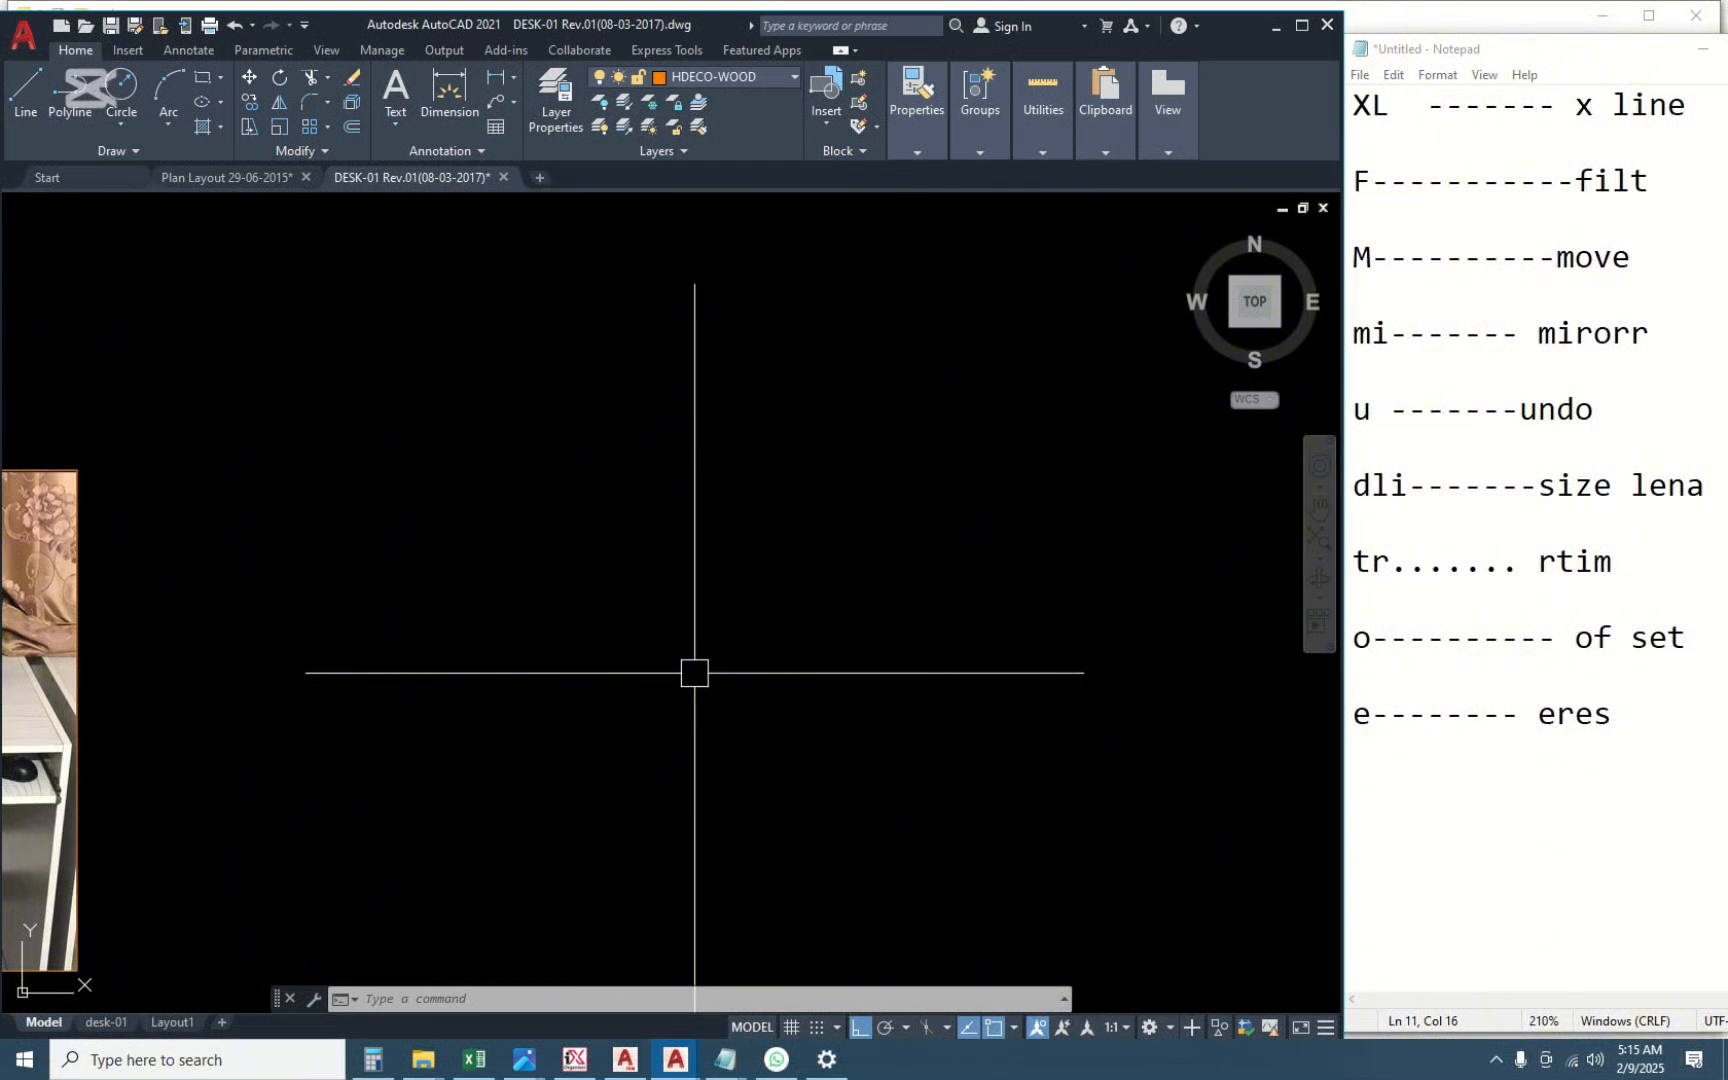
type("l")
key("Return")
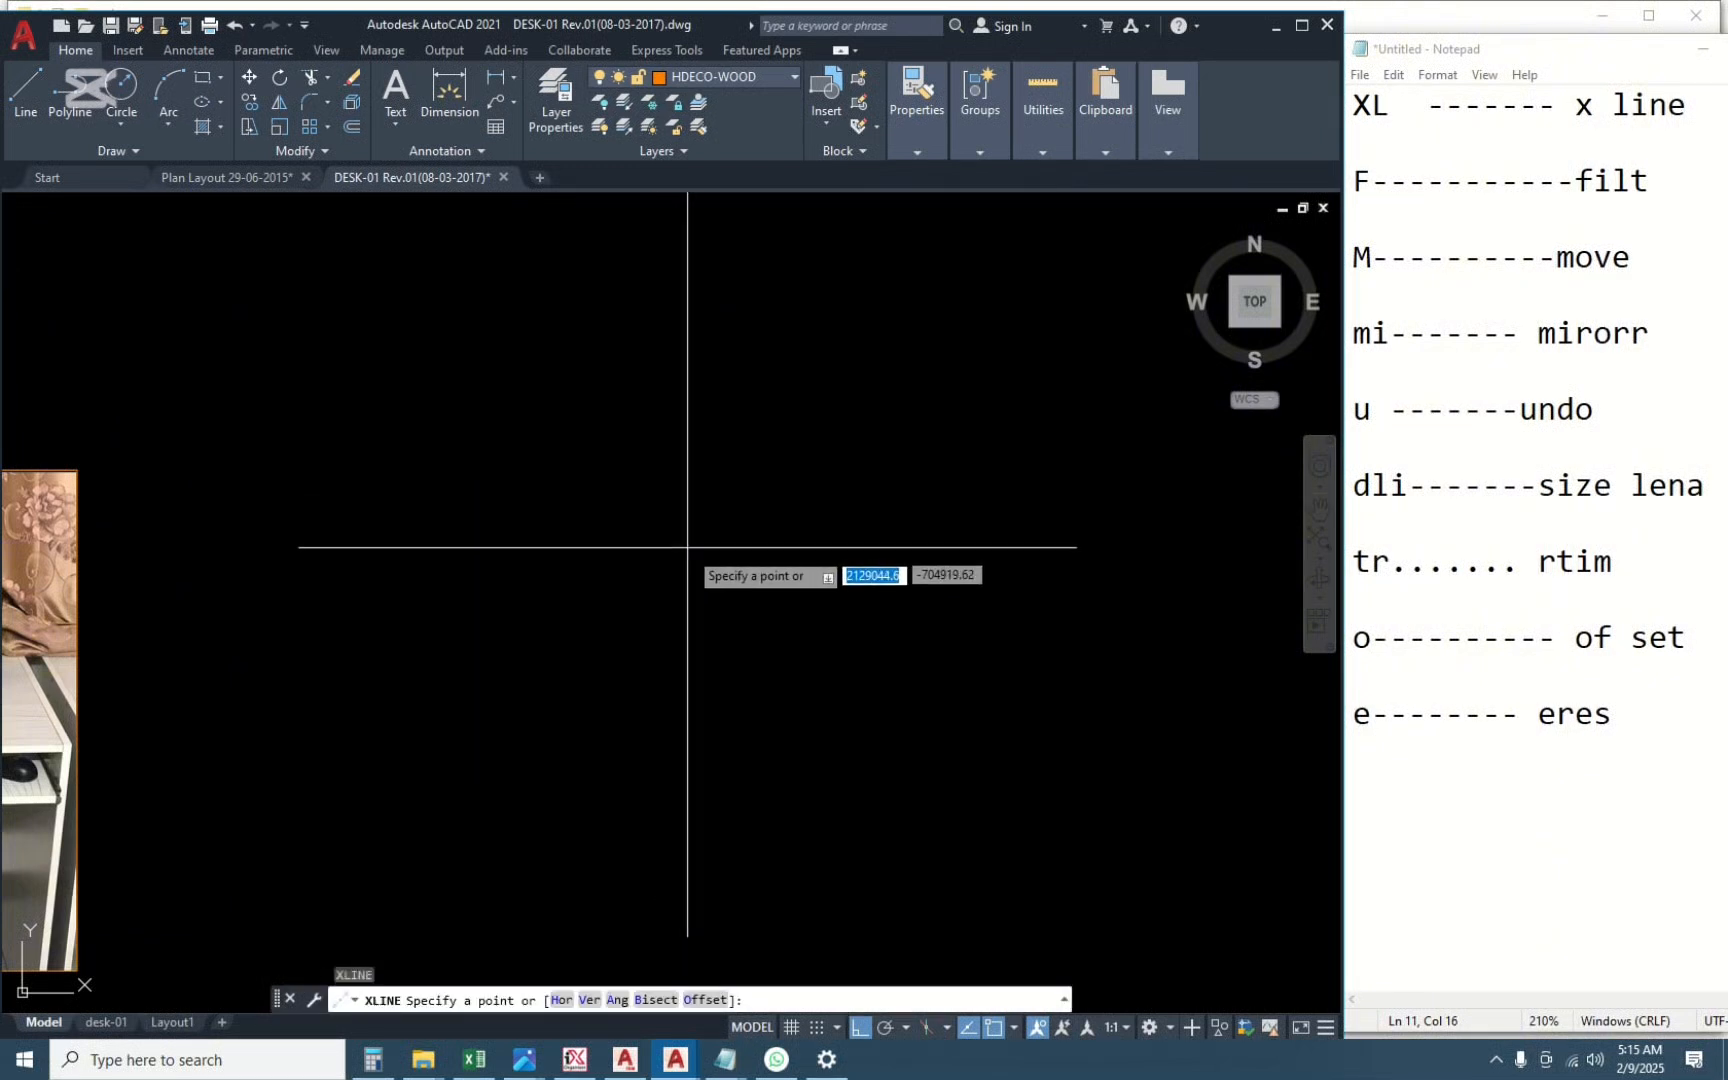
left_click(880, 593)
left_click(1237, 682)
key("Escape")
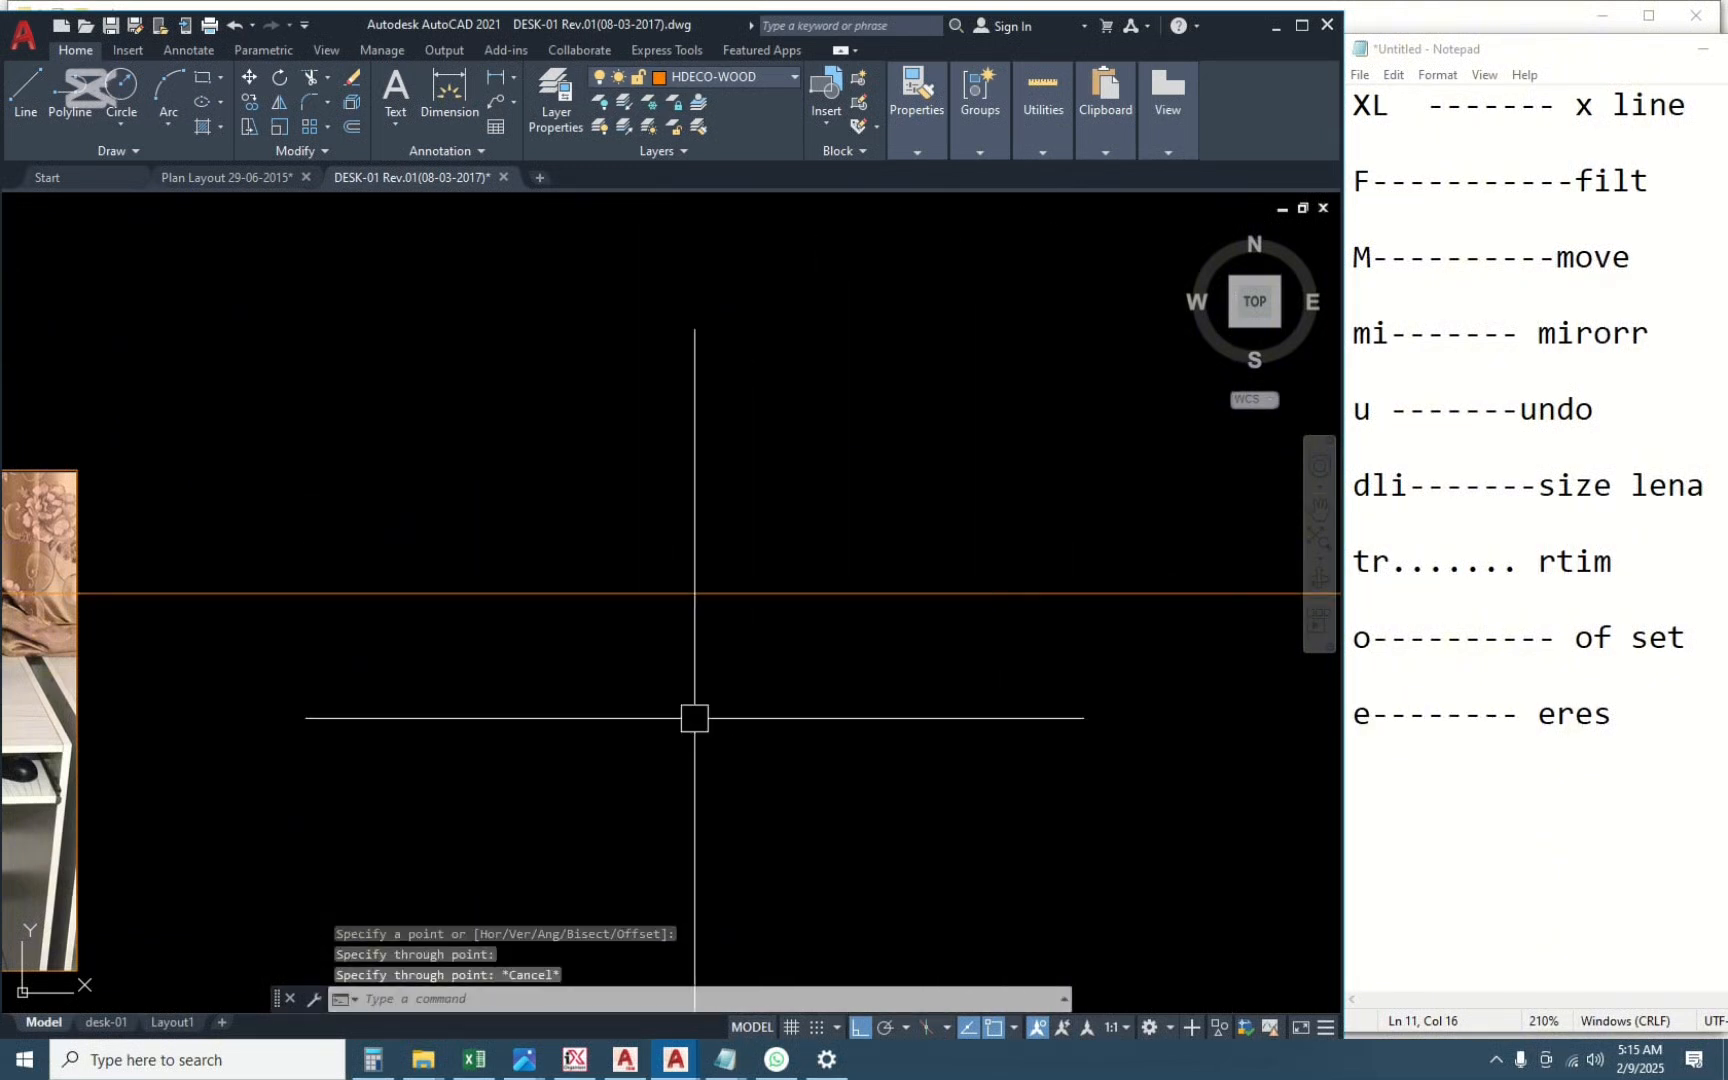
Review the available layers and draw a vertical construction line with XLINE crossing the horizontal one, on the HDECO-WOOD layer.
left_click(767, 77)
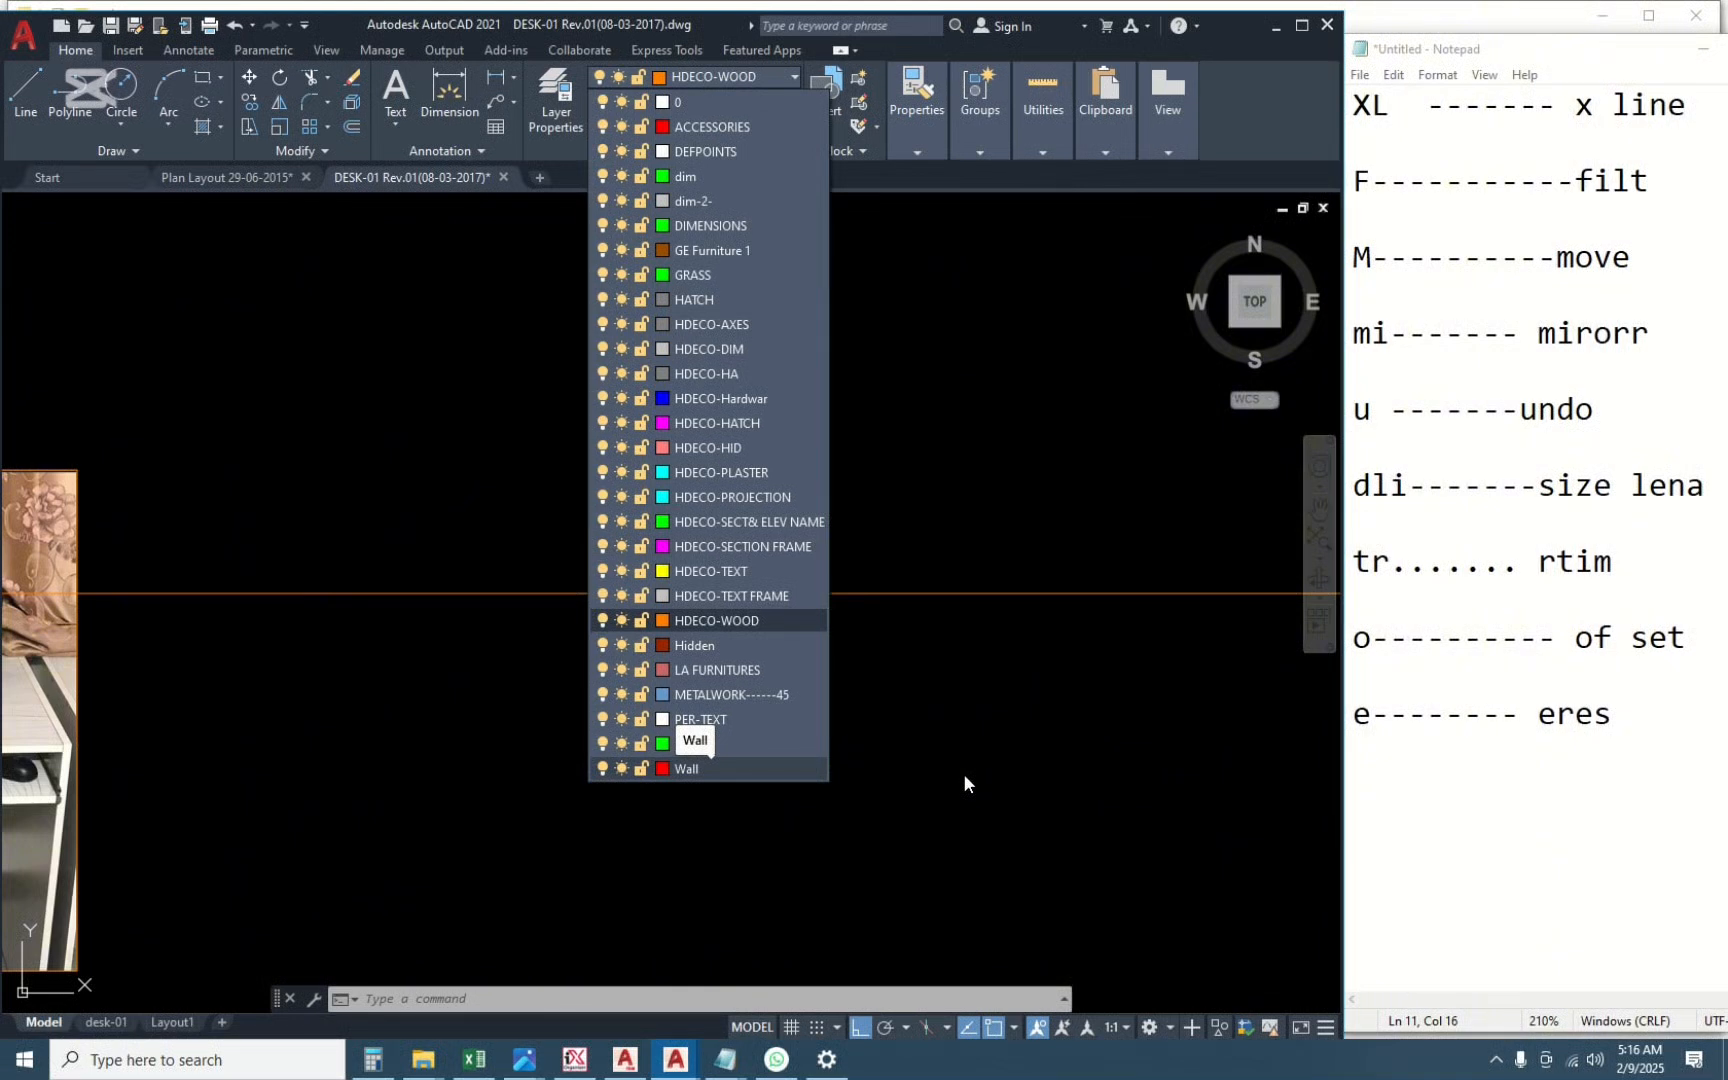
left_click(968, 691)
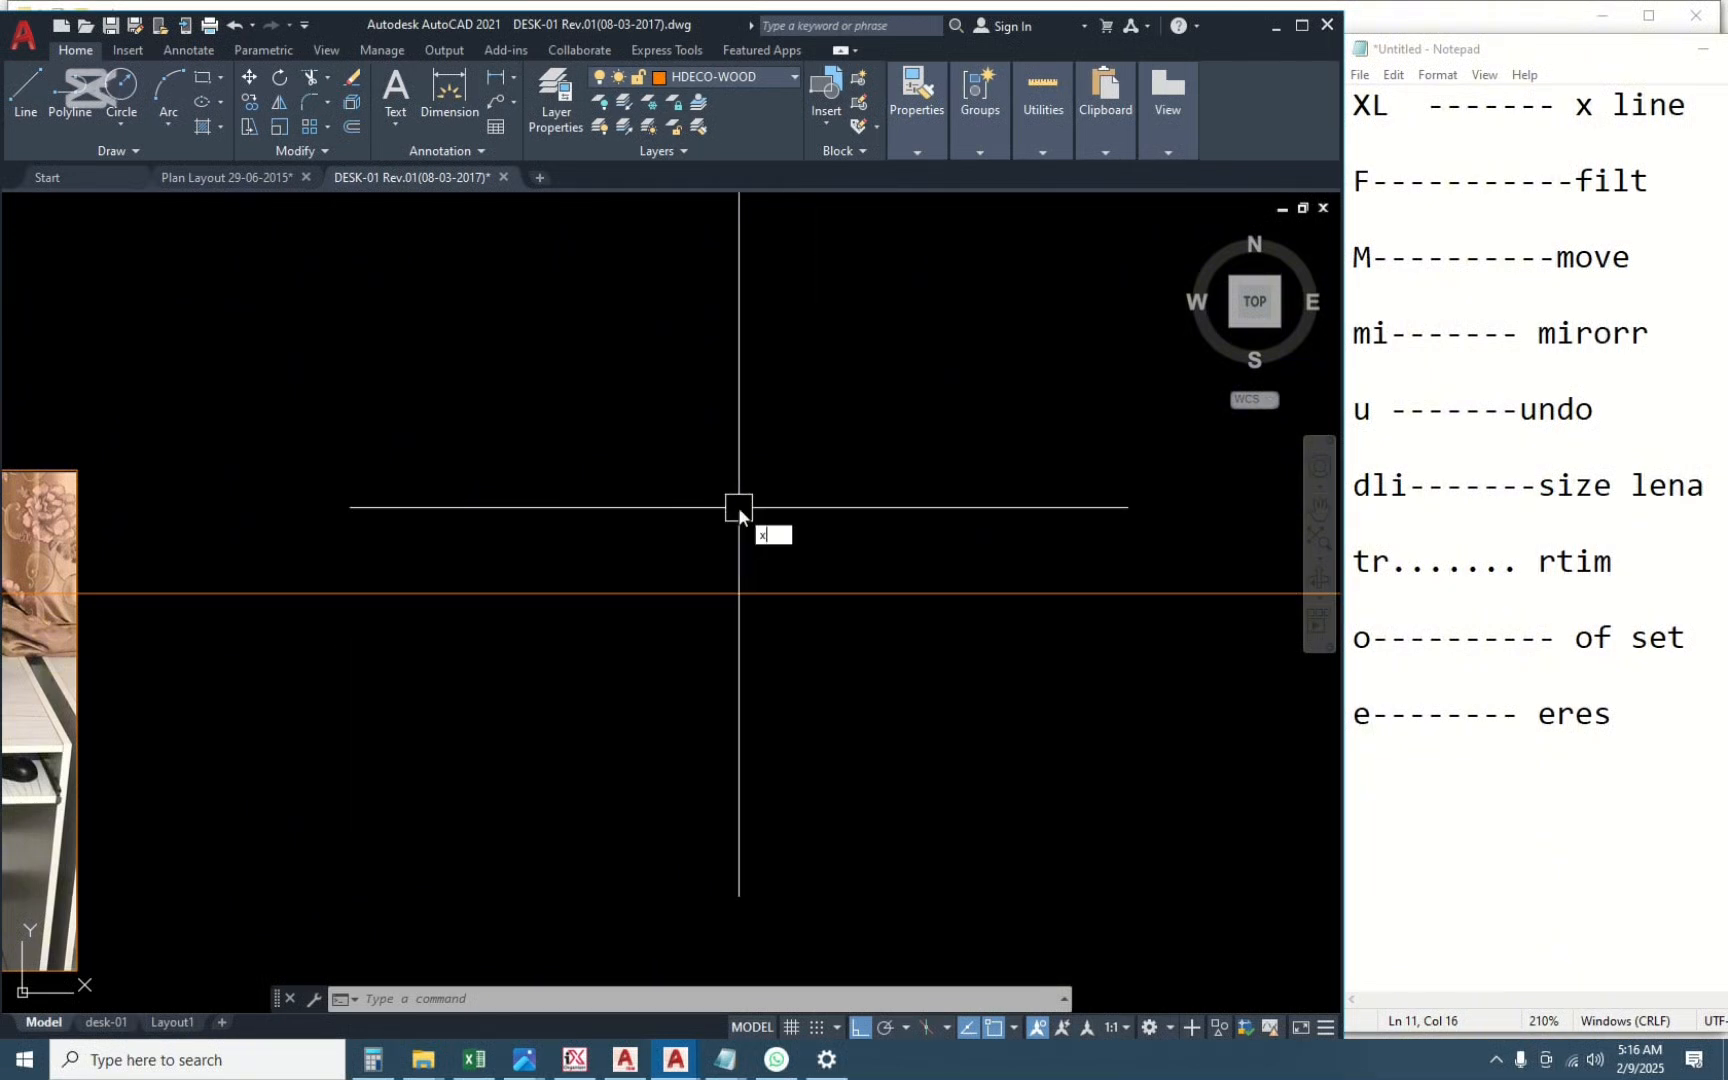
type("l")
key("Return")
left_click(667, 593)
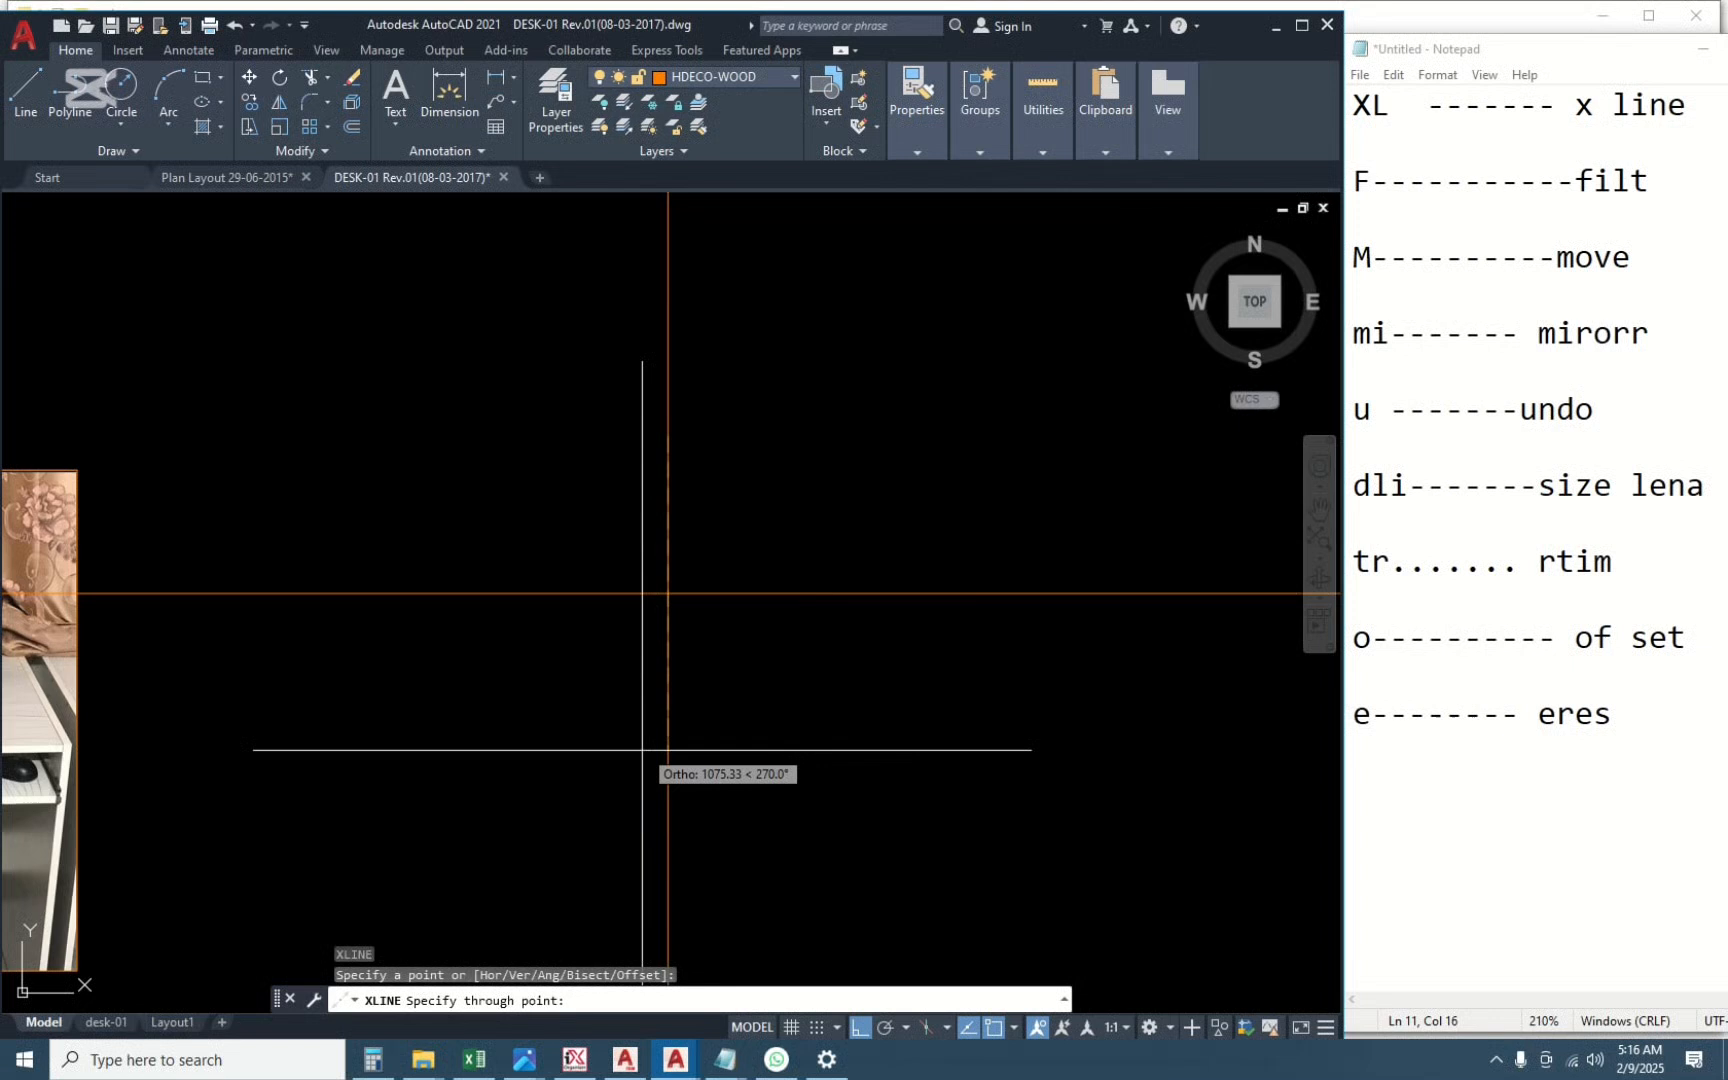
left_click(655, 811)
key("Escape")
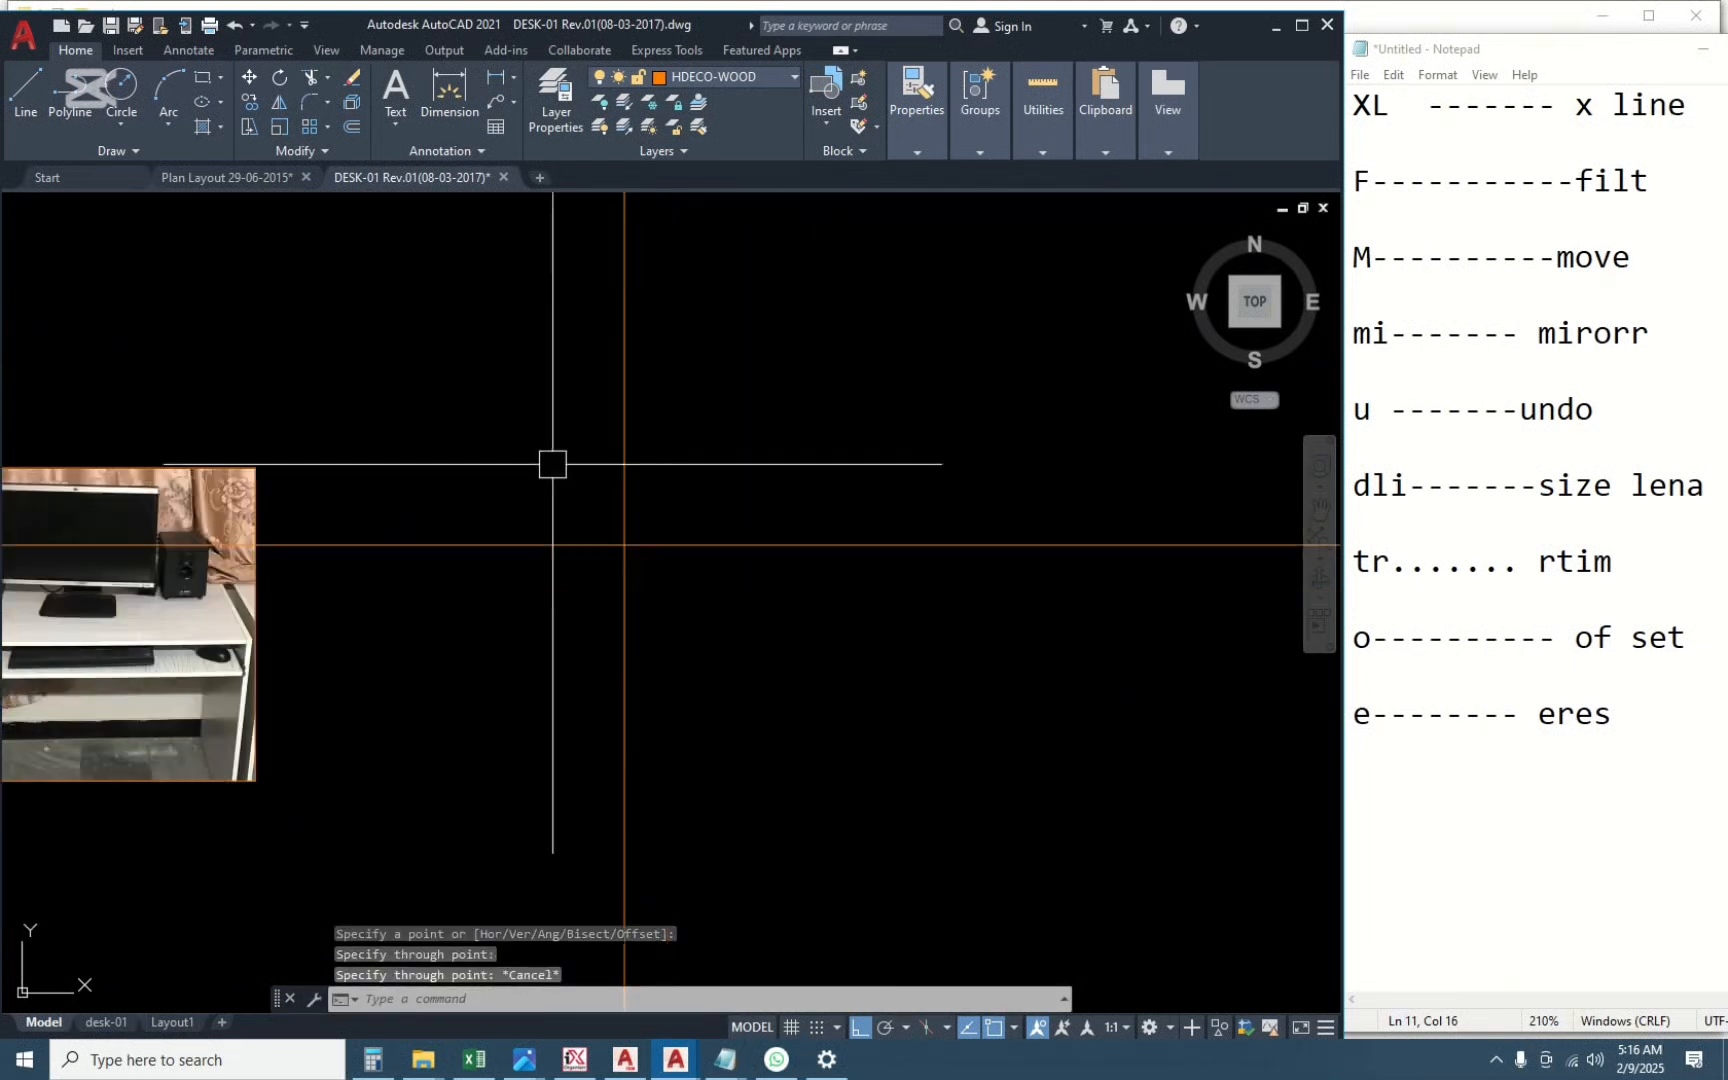
scroll(552, 464, "down", 10)
scroll(534, 441, "up", 9)
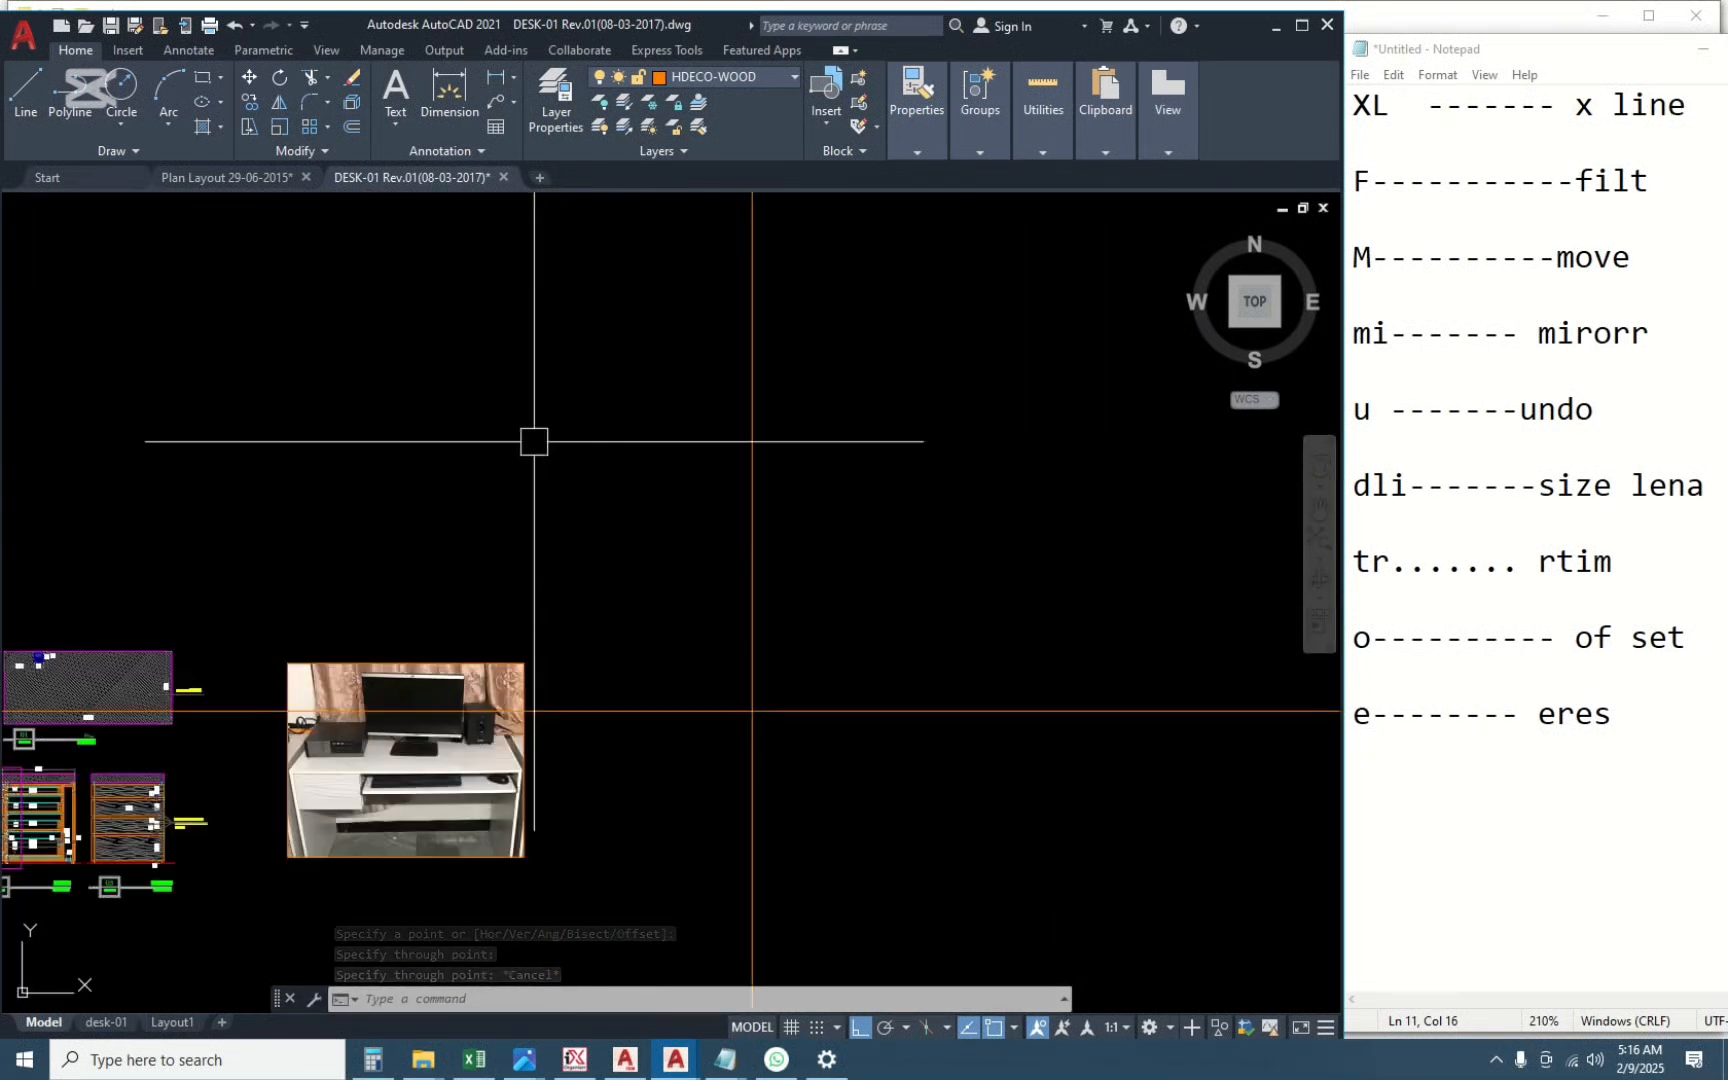
scroll(997, 745, "down", 4)
scroll(997, 739, "up", 4)
middle_click_drag(830, 735, 703, 734)
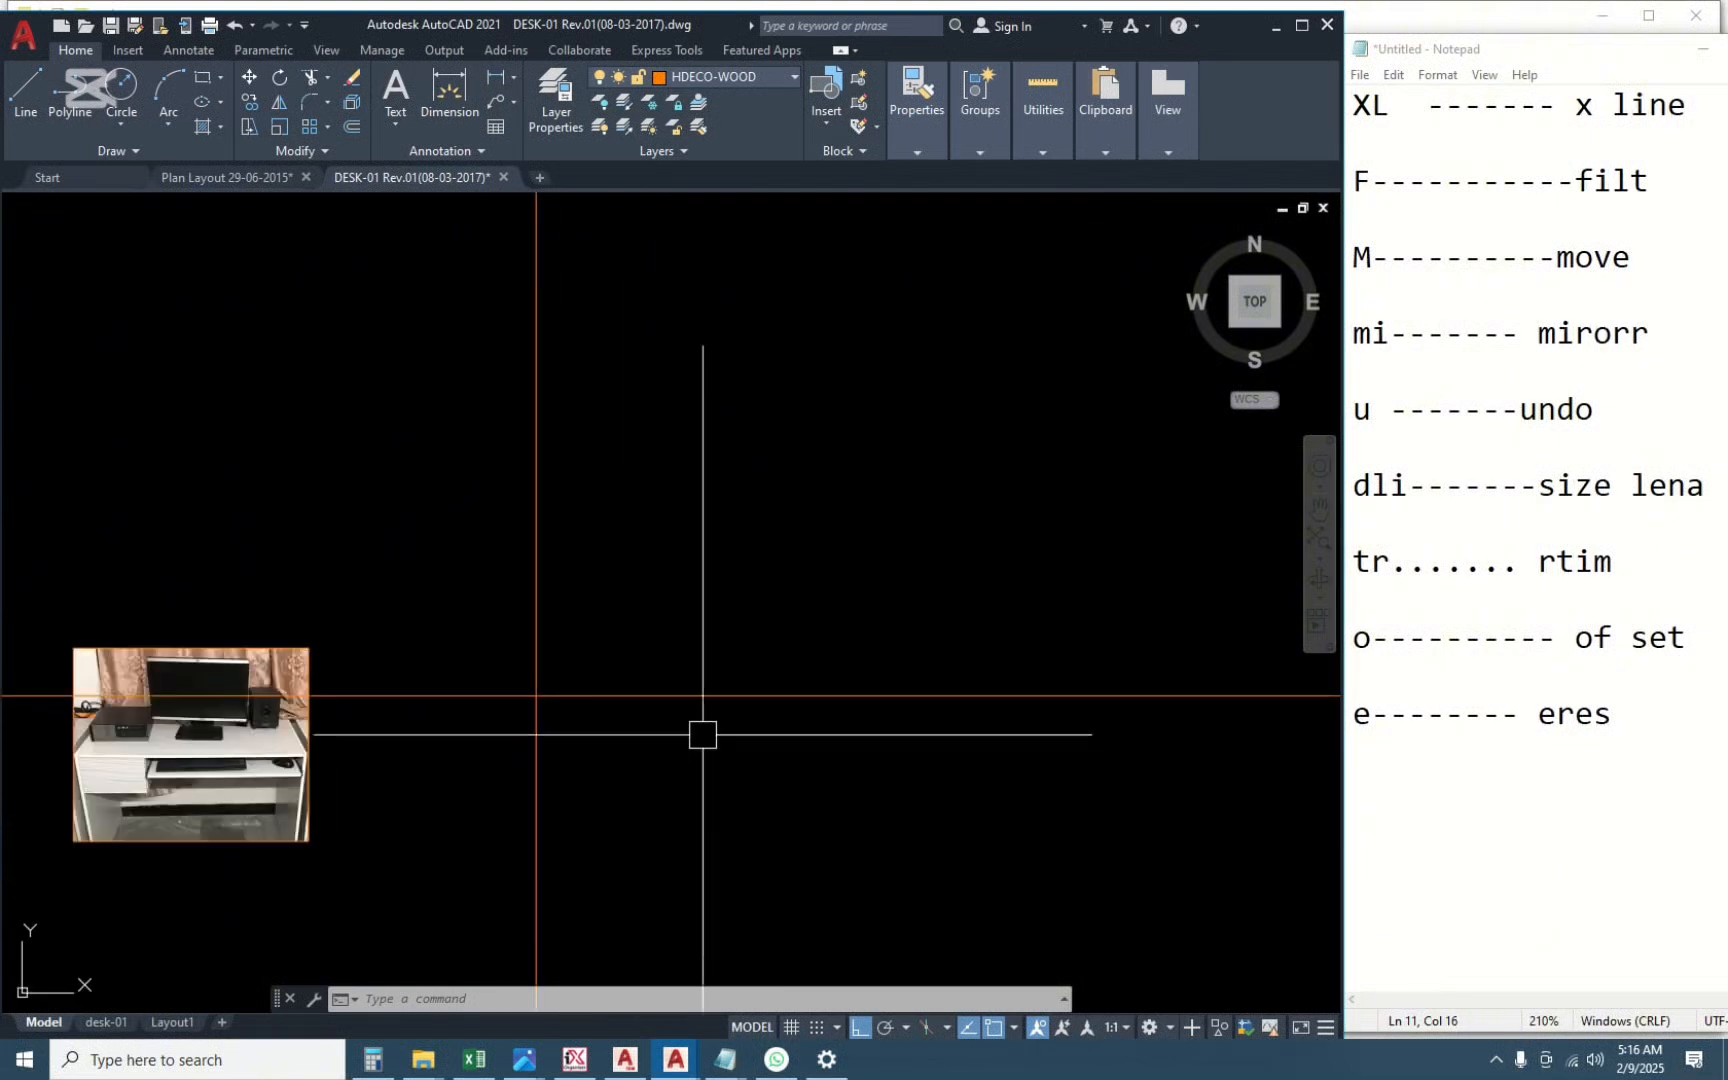
scroll(548, 702, "up", 4)
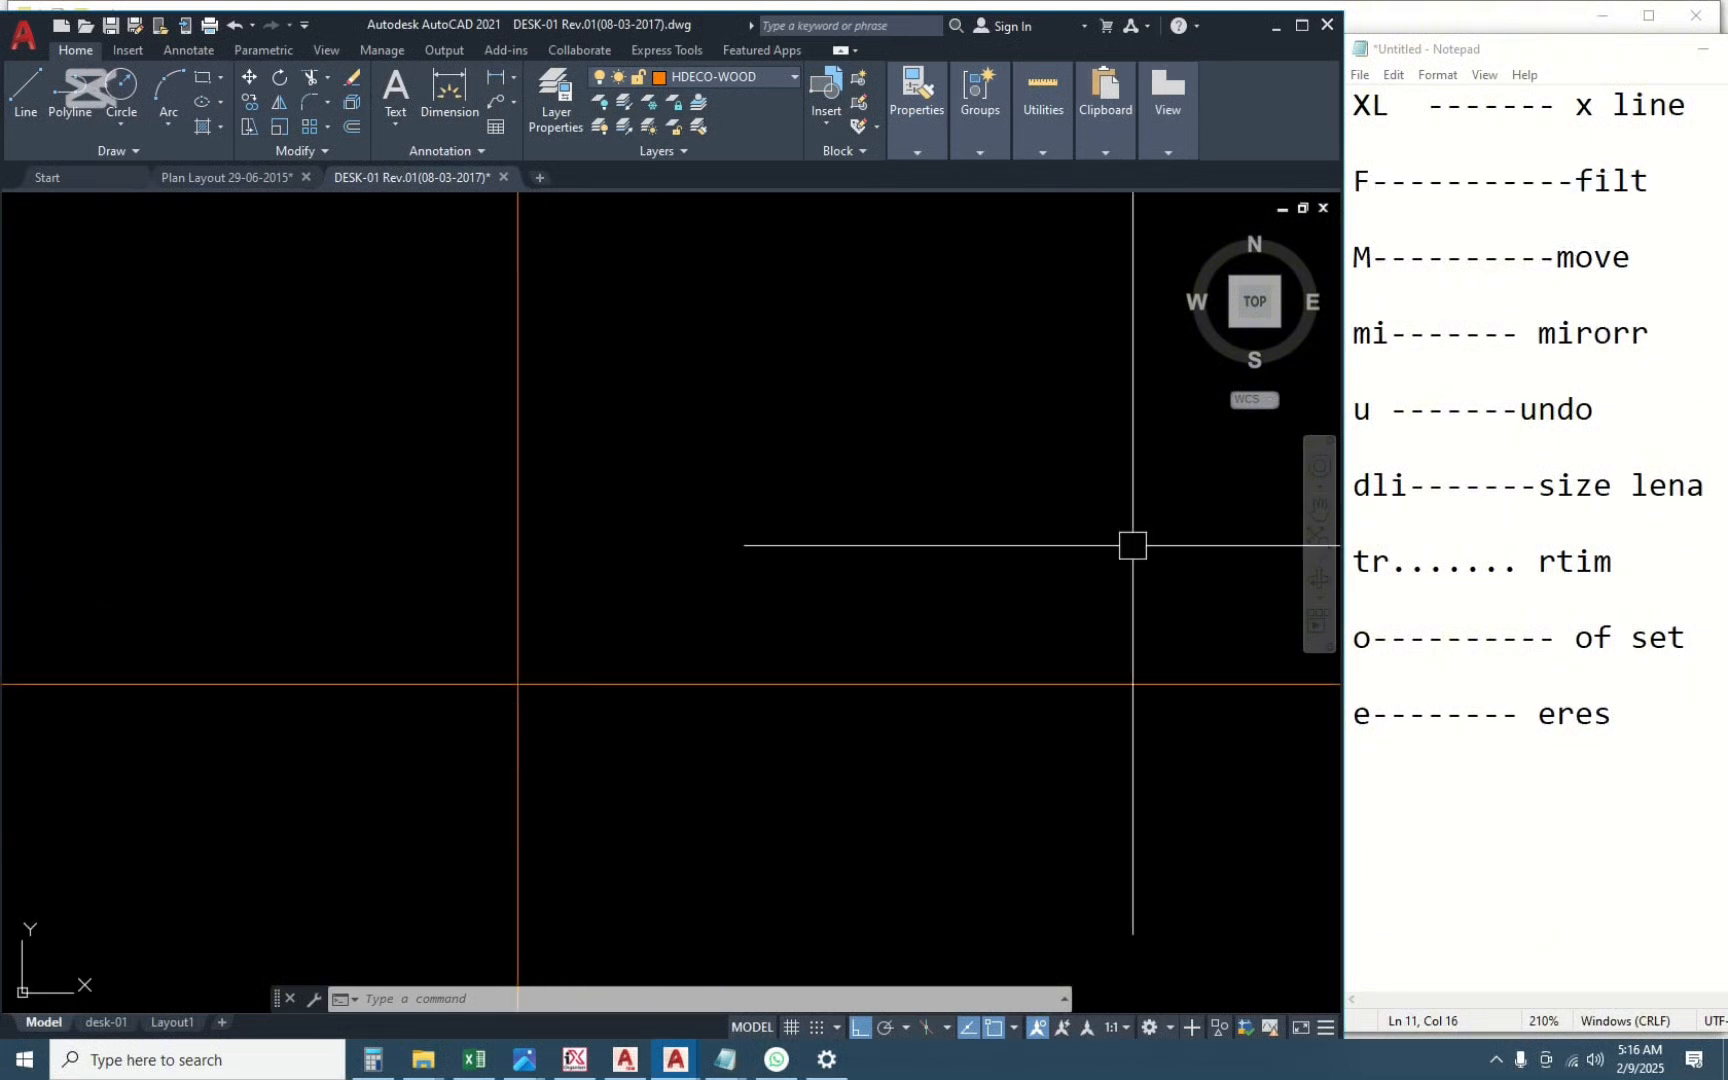
type("l")
key("Return")
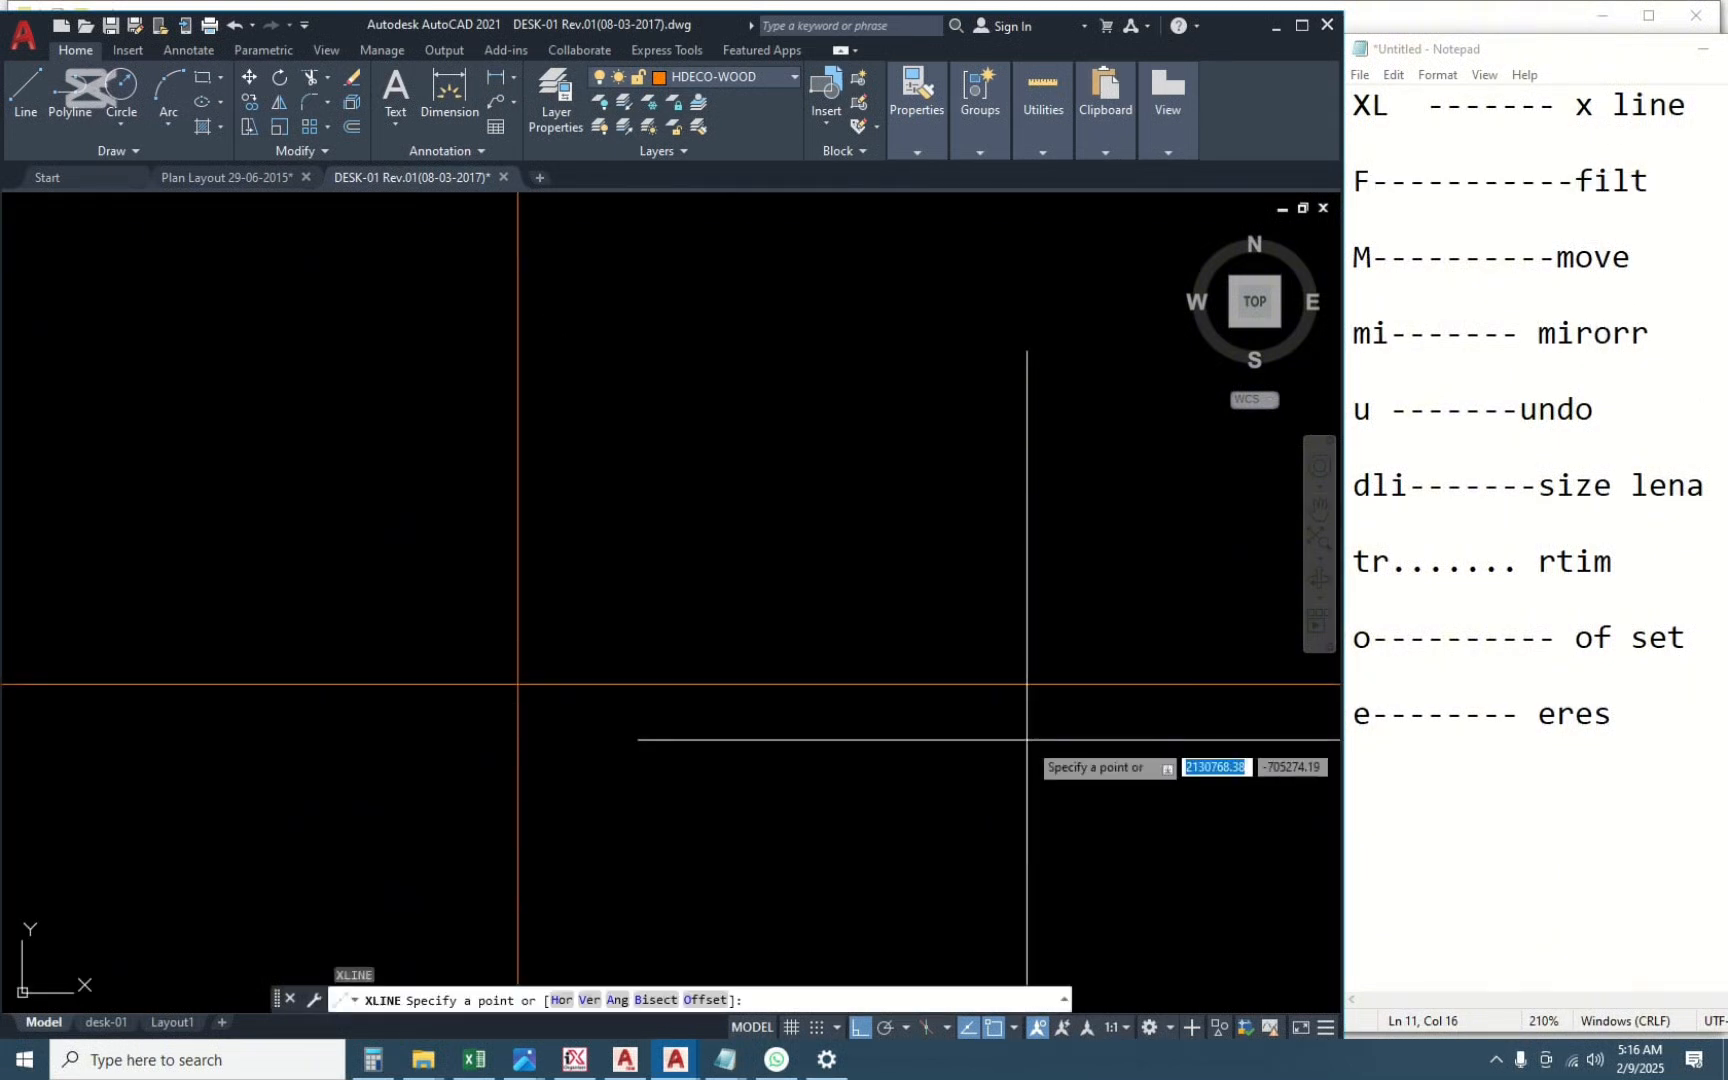
key("Escape")
type("XL")
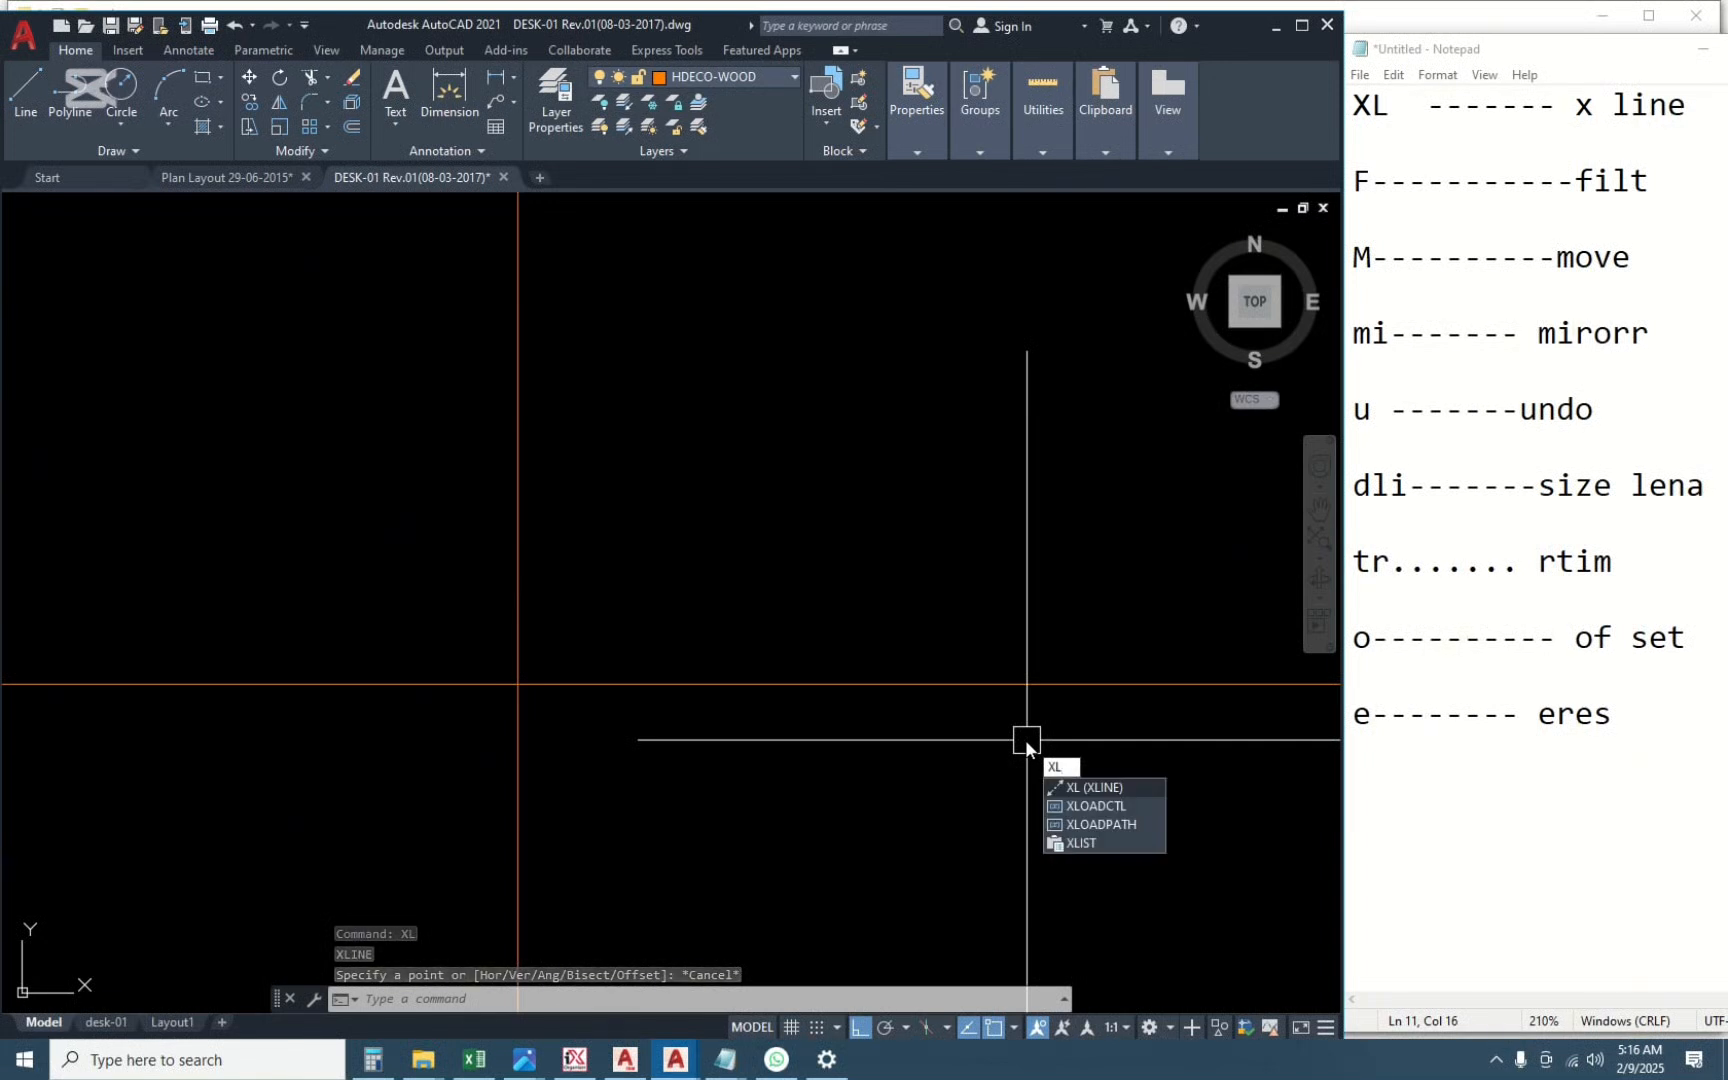
key("Escape")
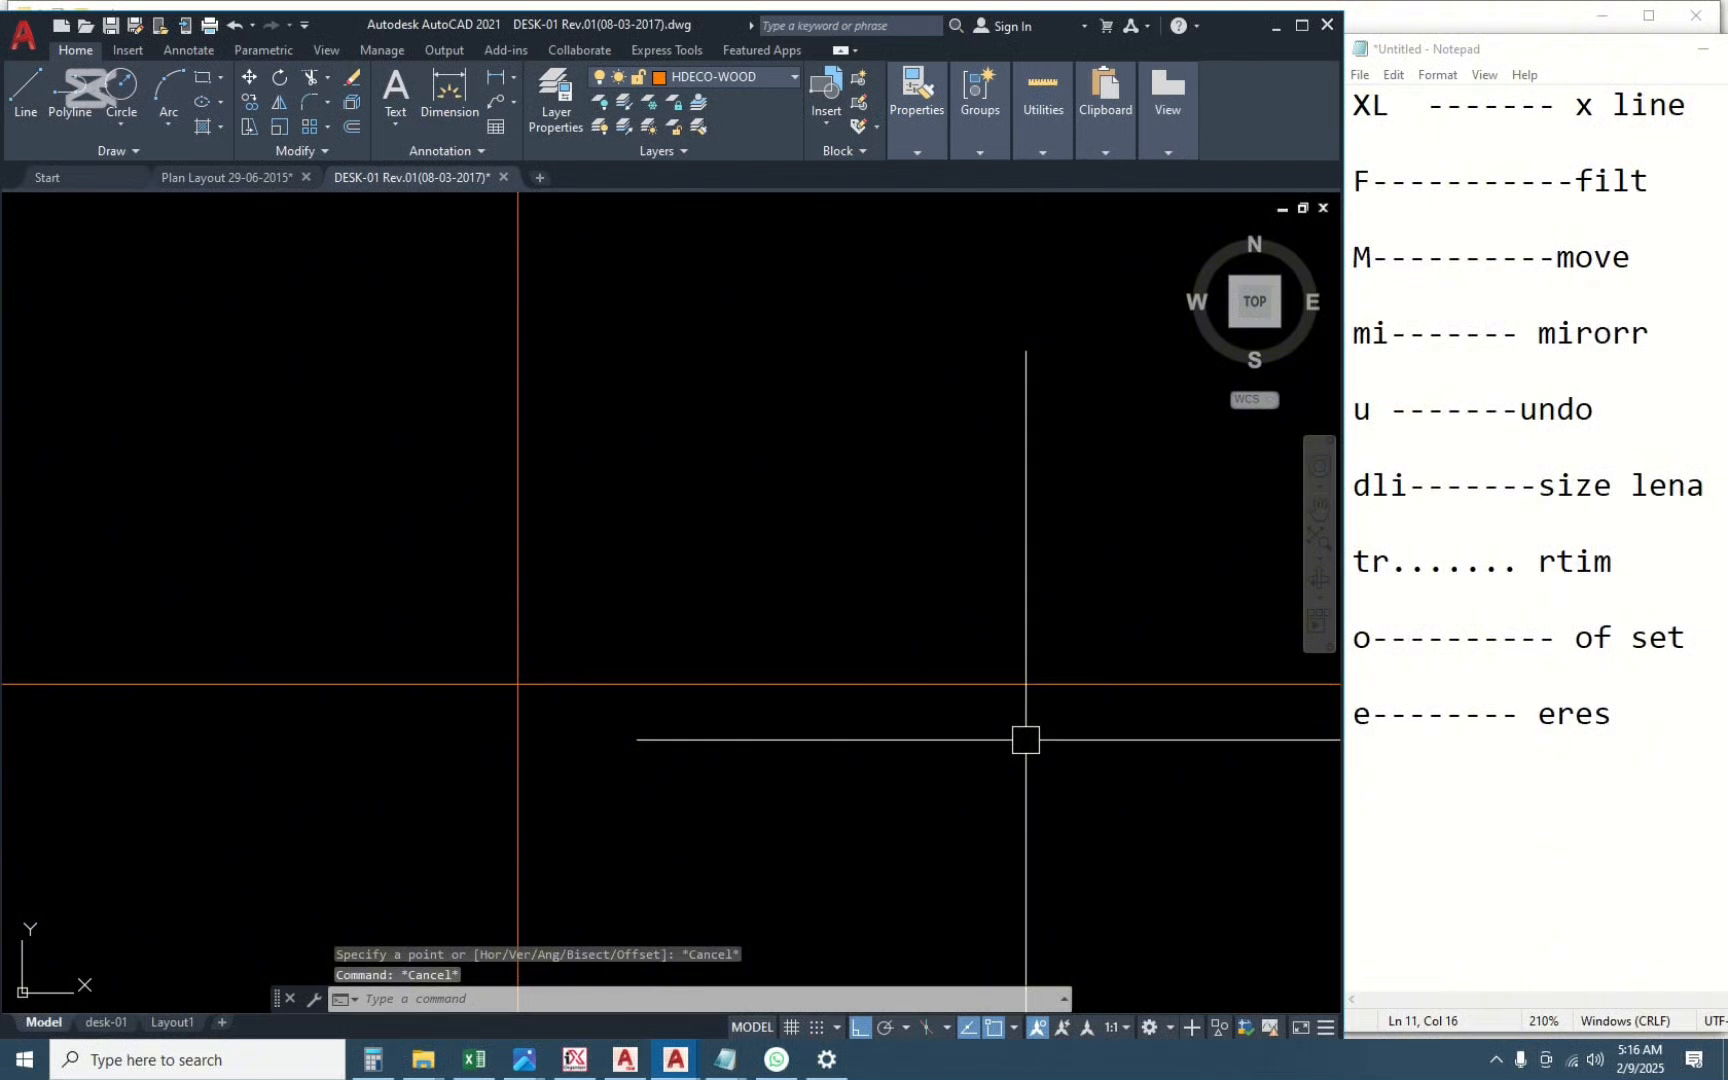
Erase the crossing horizontal and vertical construction lines.
left_click(861, 570)
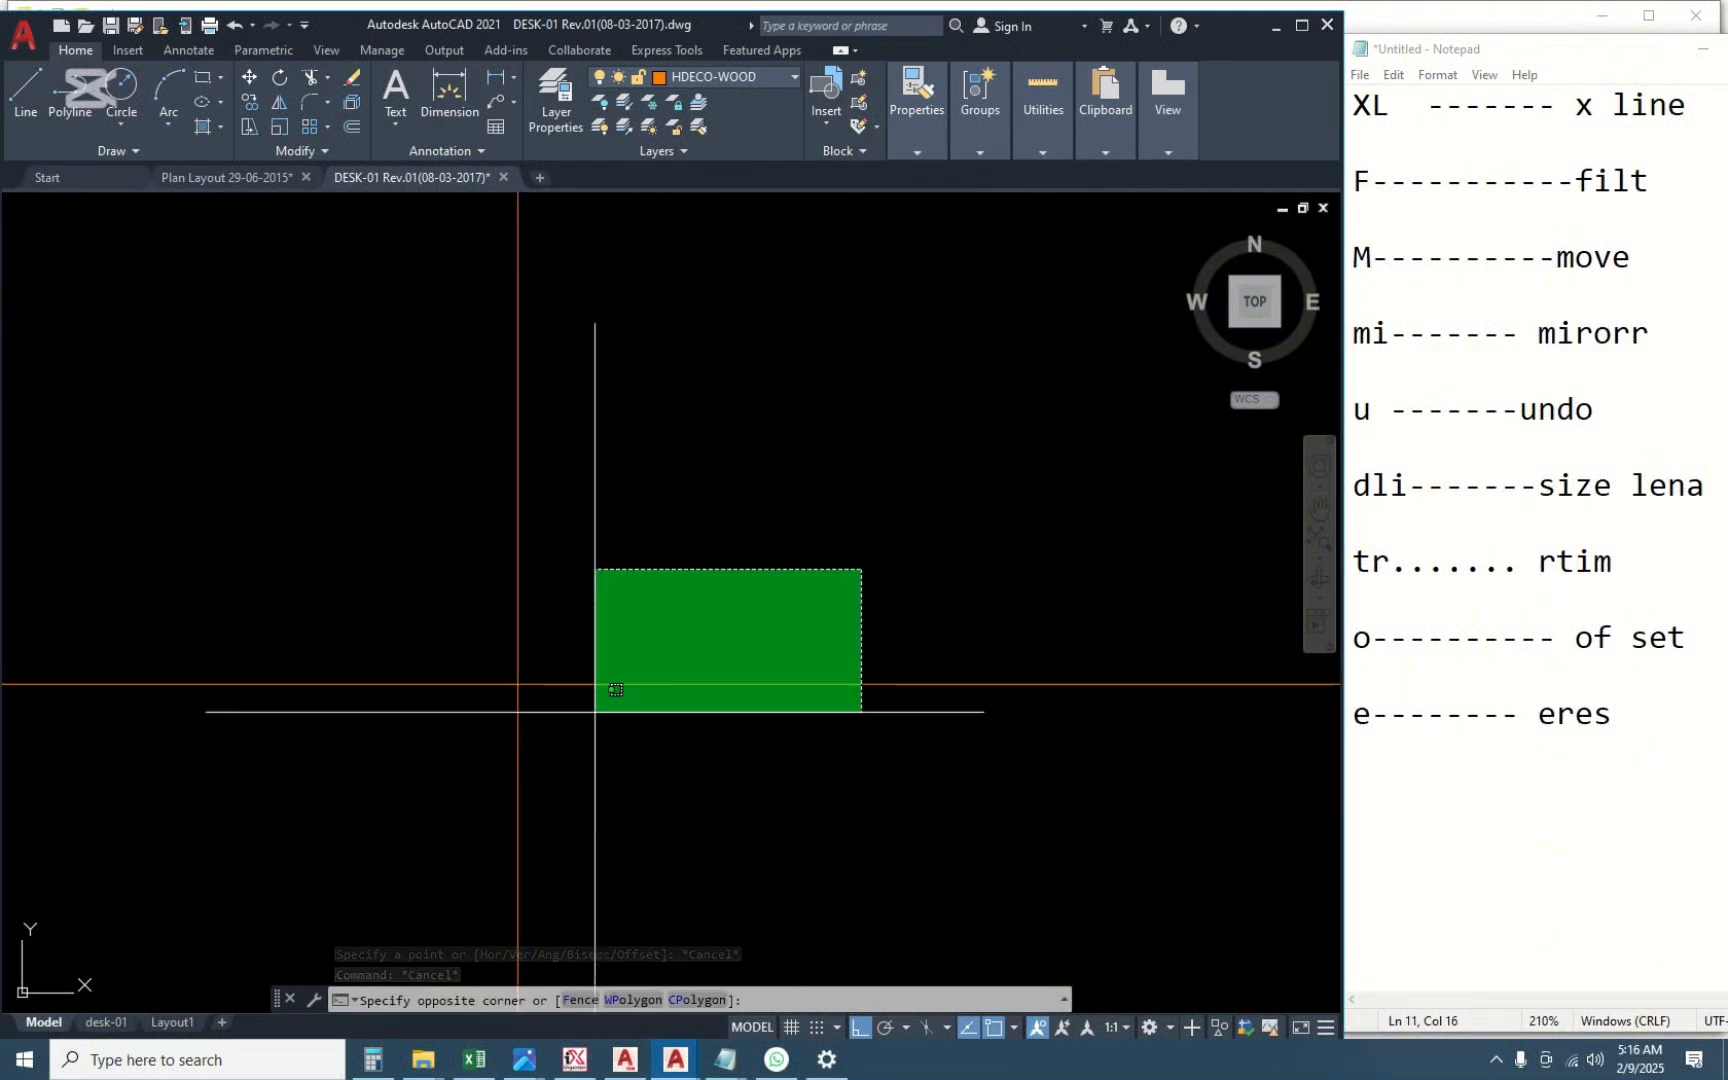
left_click(595, 712)
key("Delete")
Draw a horizontal construction line using the Hor option of XLINE.
type("xl")
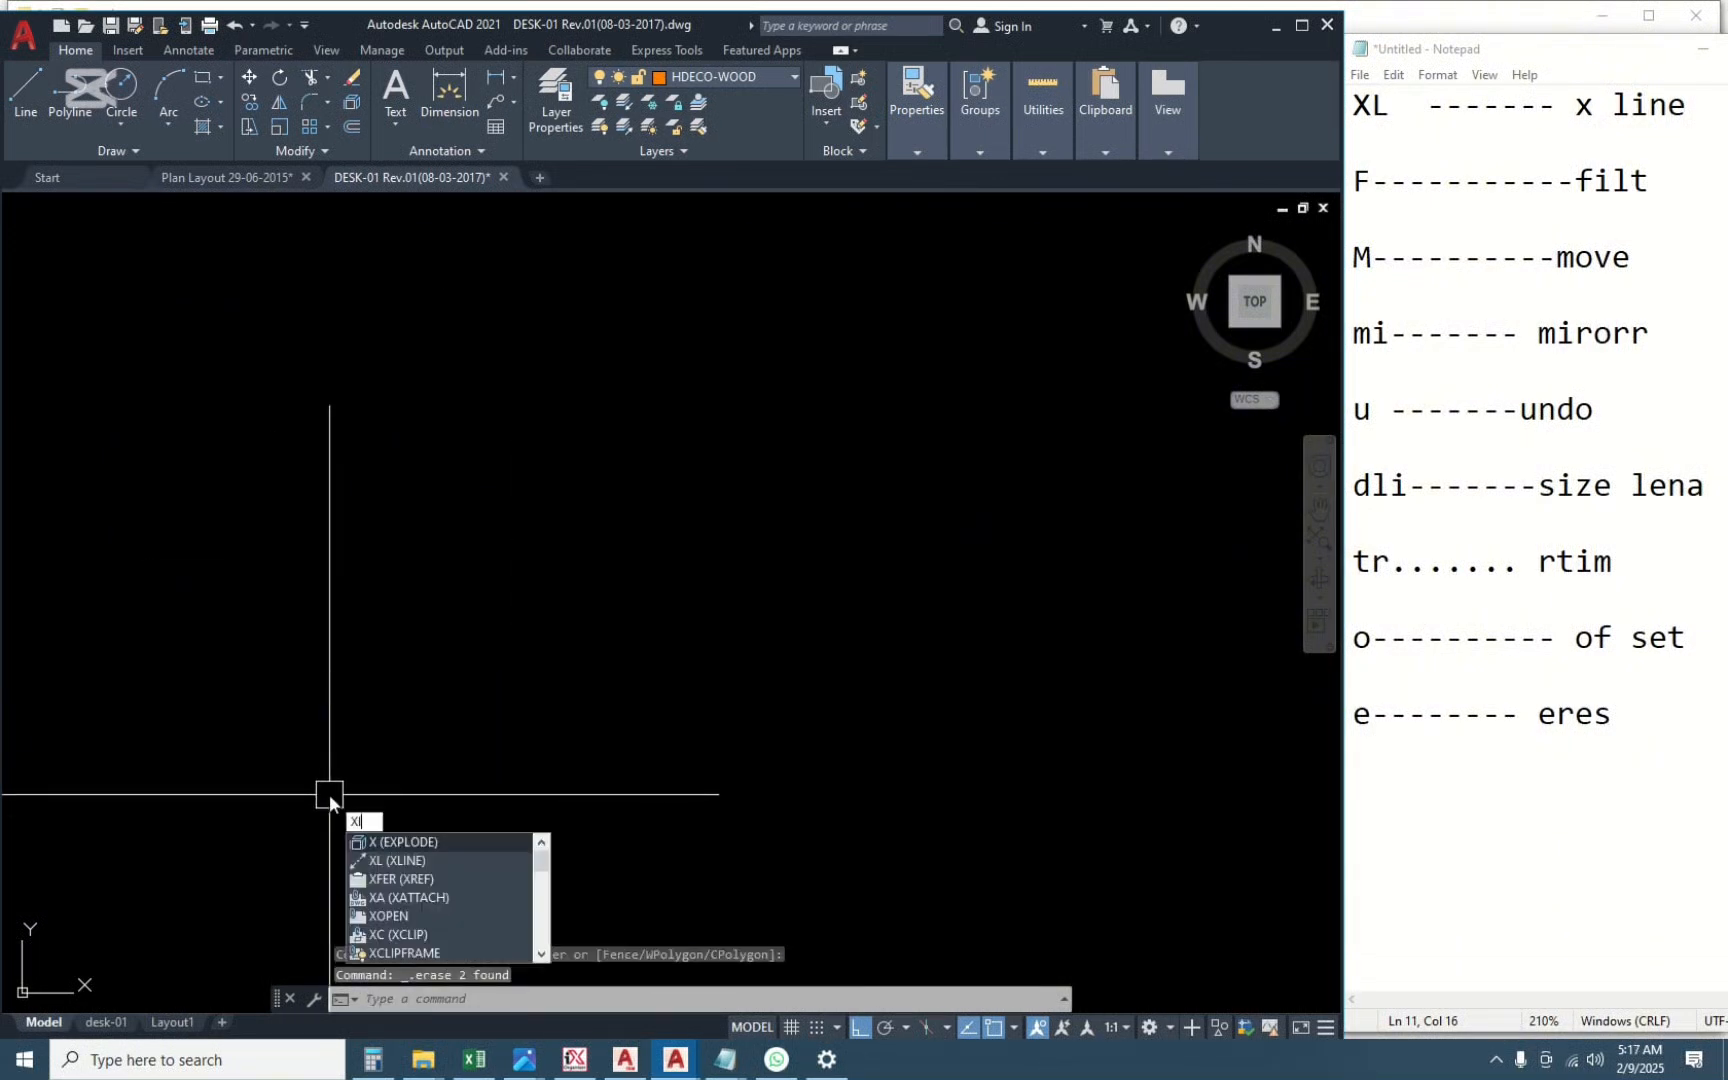
key("Return")
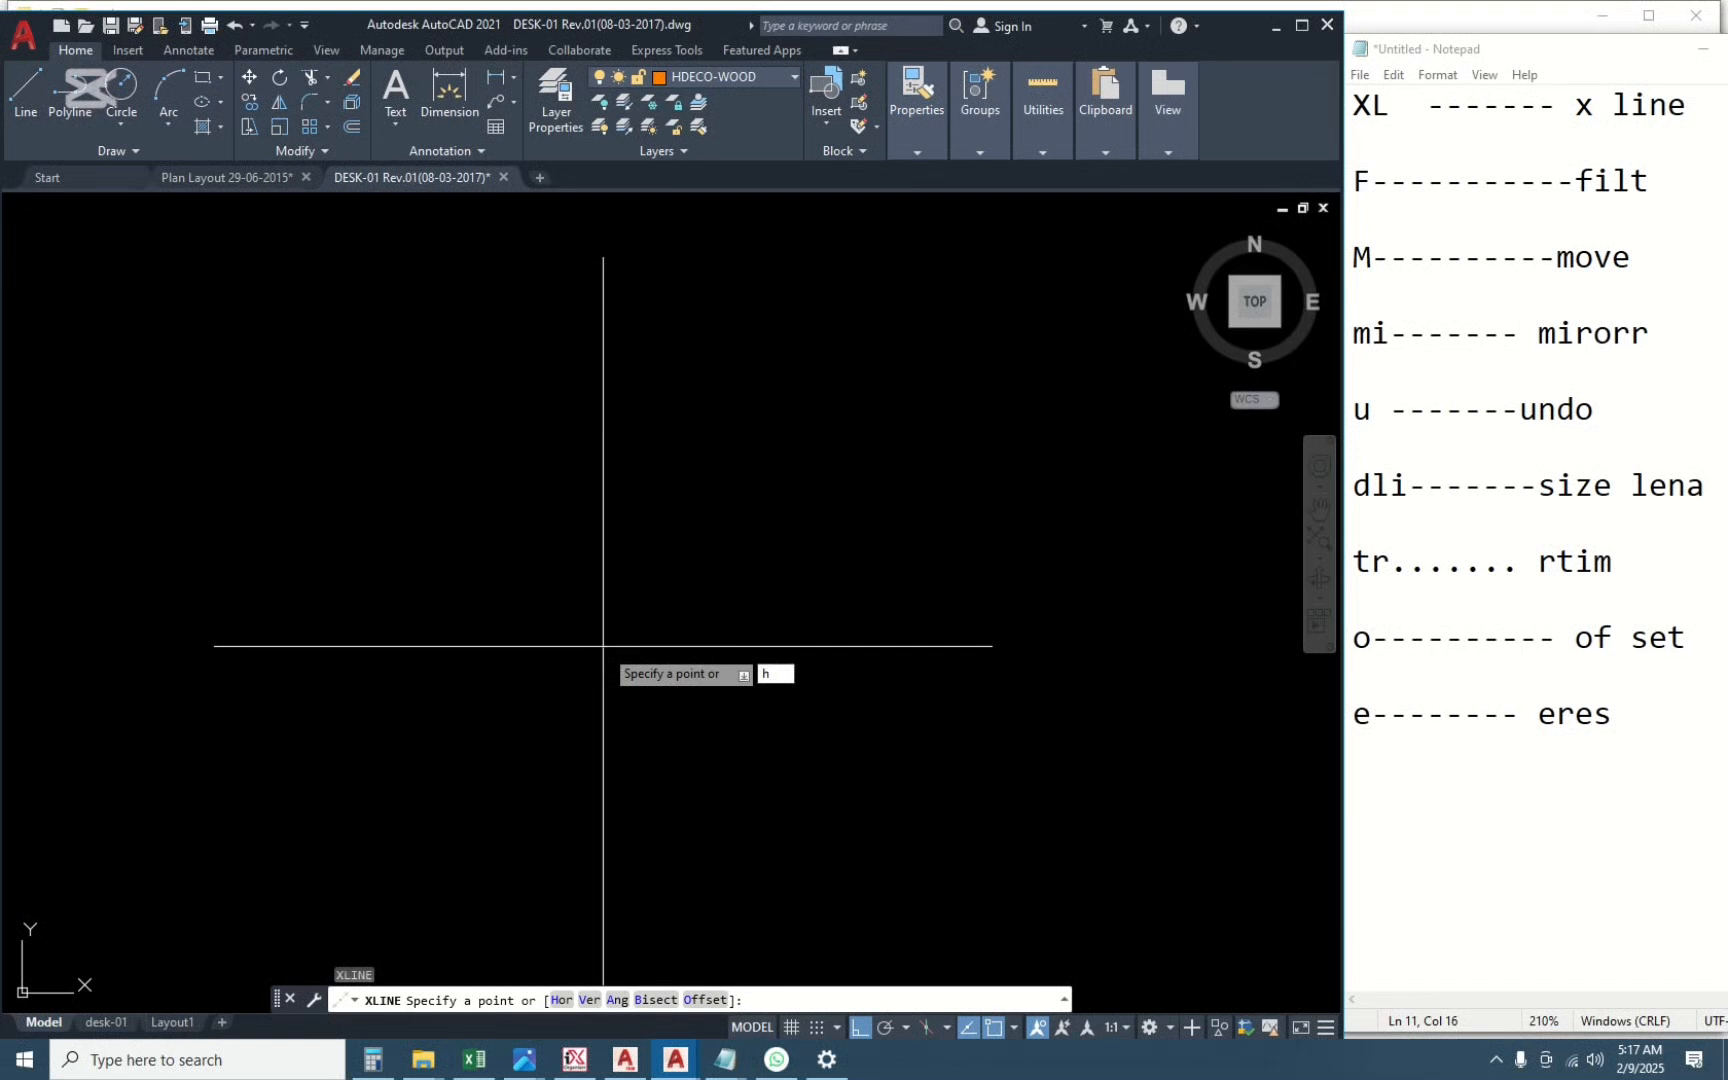
type("h")
key("Return")
left_click(686, 649)
key("Escape")
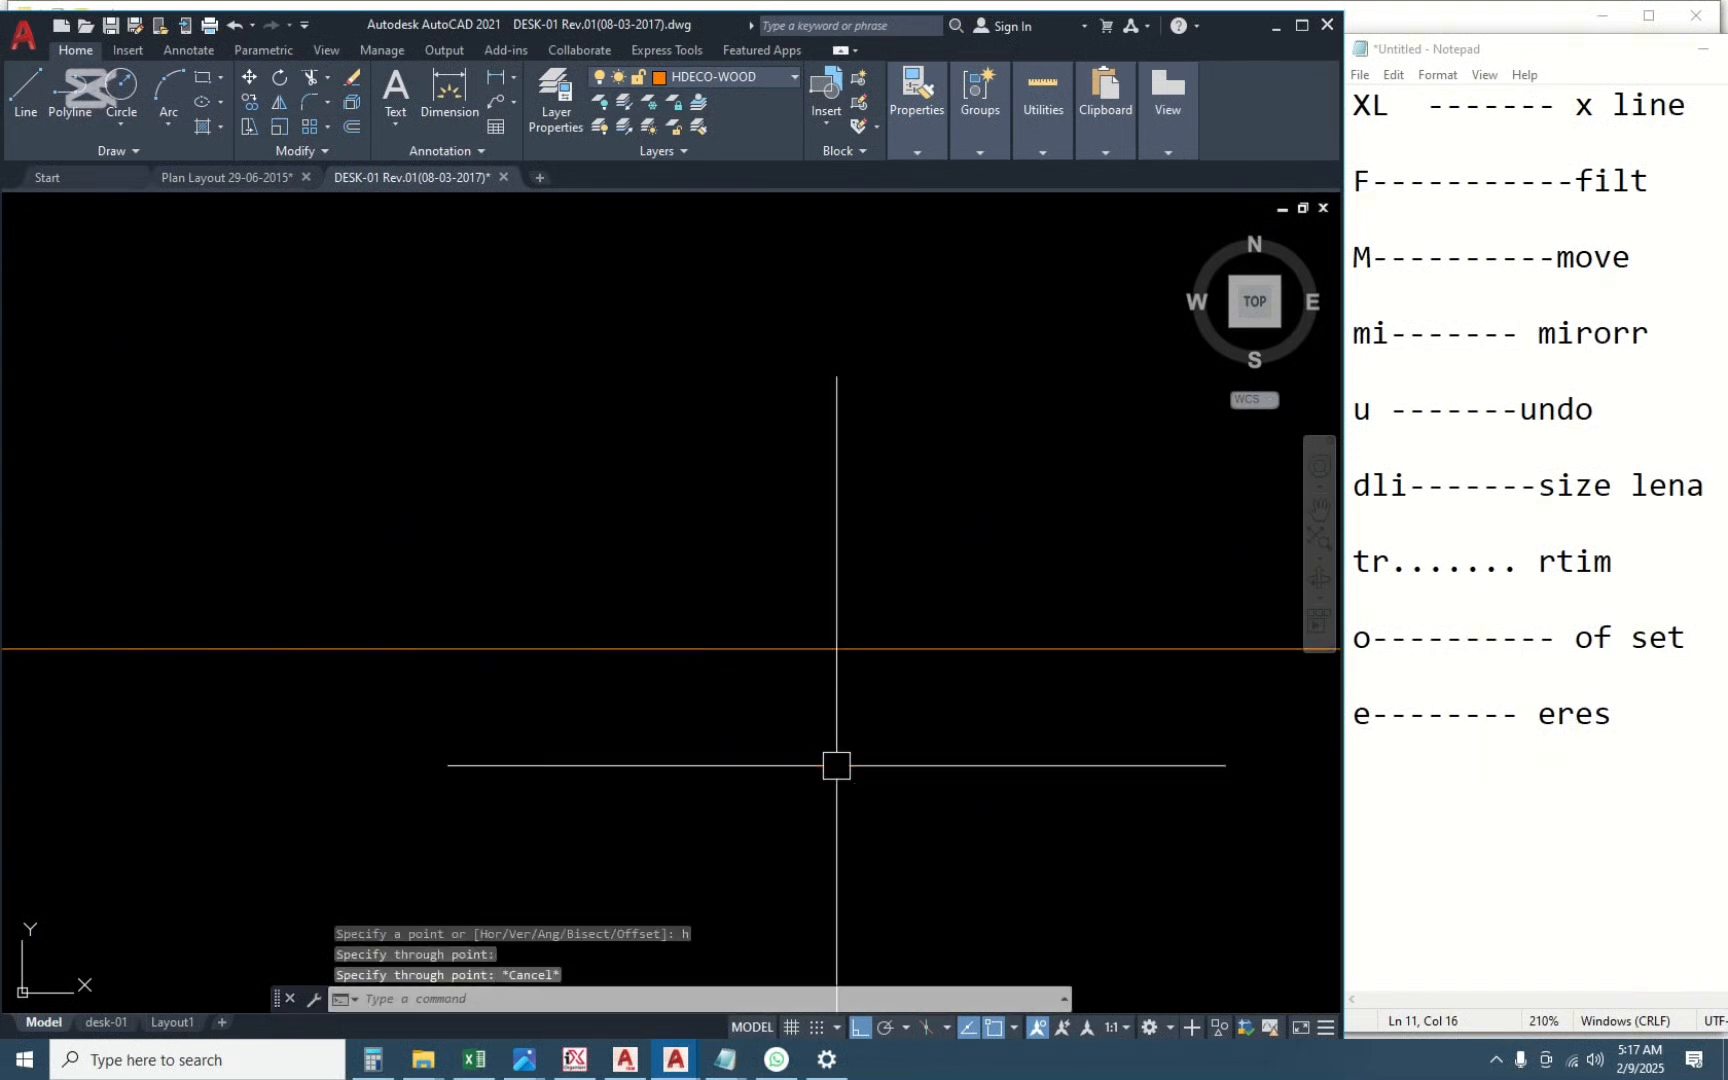
Draw a vertical construction line crossing the horizontal one using the Ver option of XLINE.
key("Return")
type("v")
key("Return")
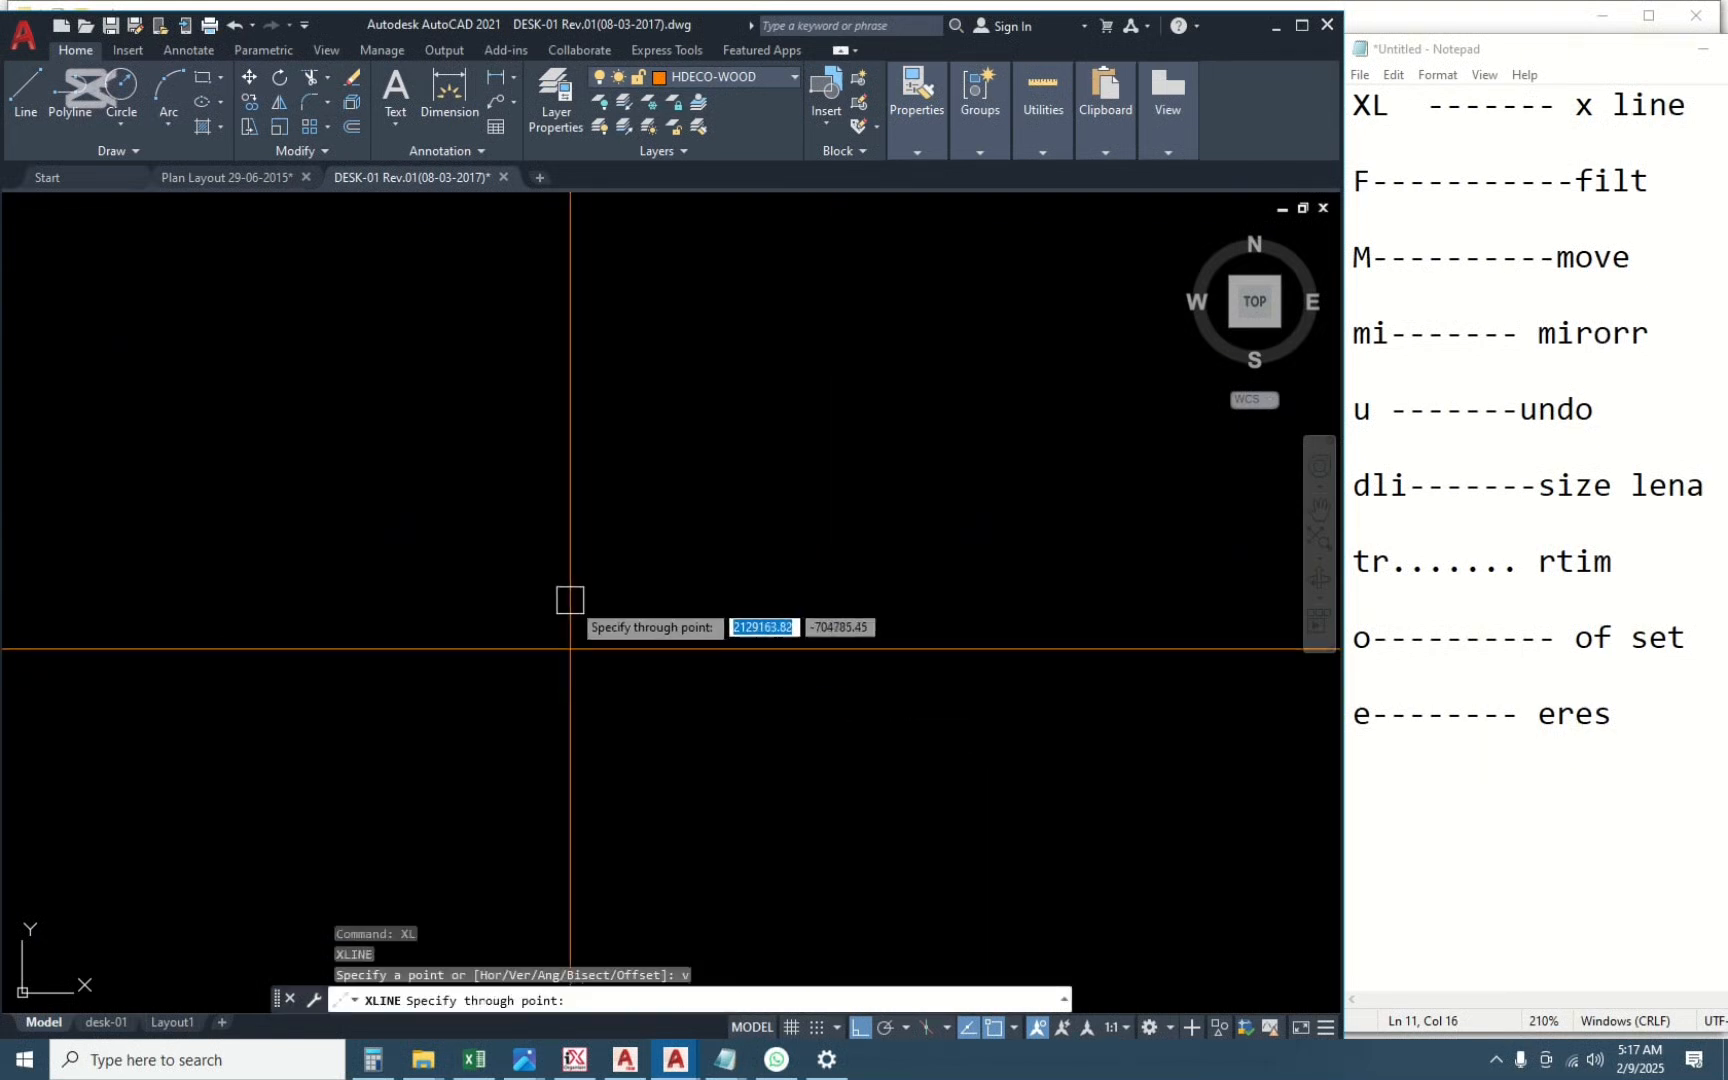
left_click(566, 760)
key("Escape")
Examine how the two construction lines cross and extend past the desk photo.
scroll(559, 598, "down", 5)
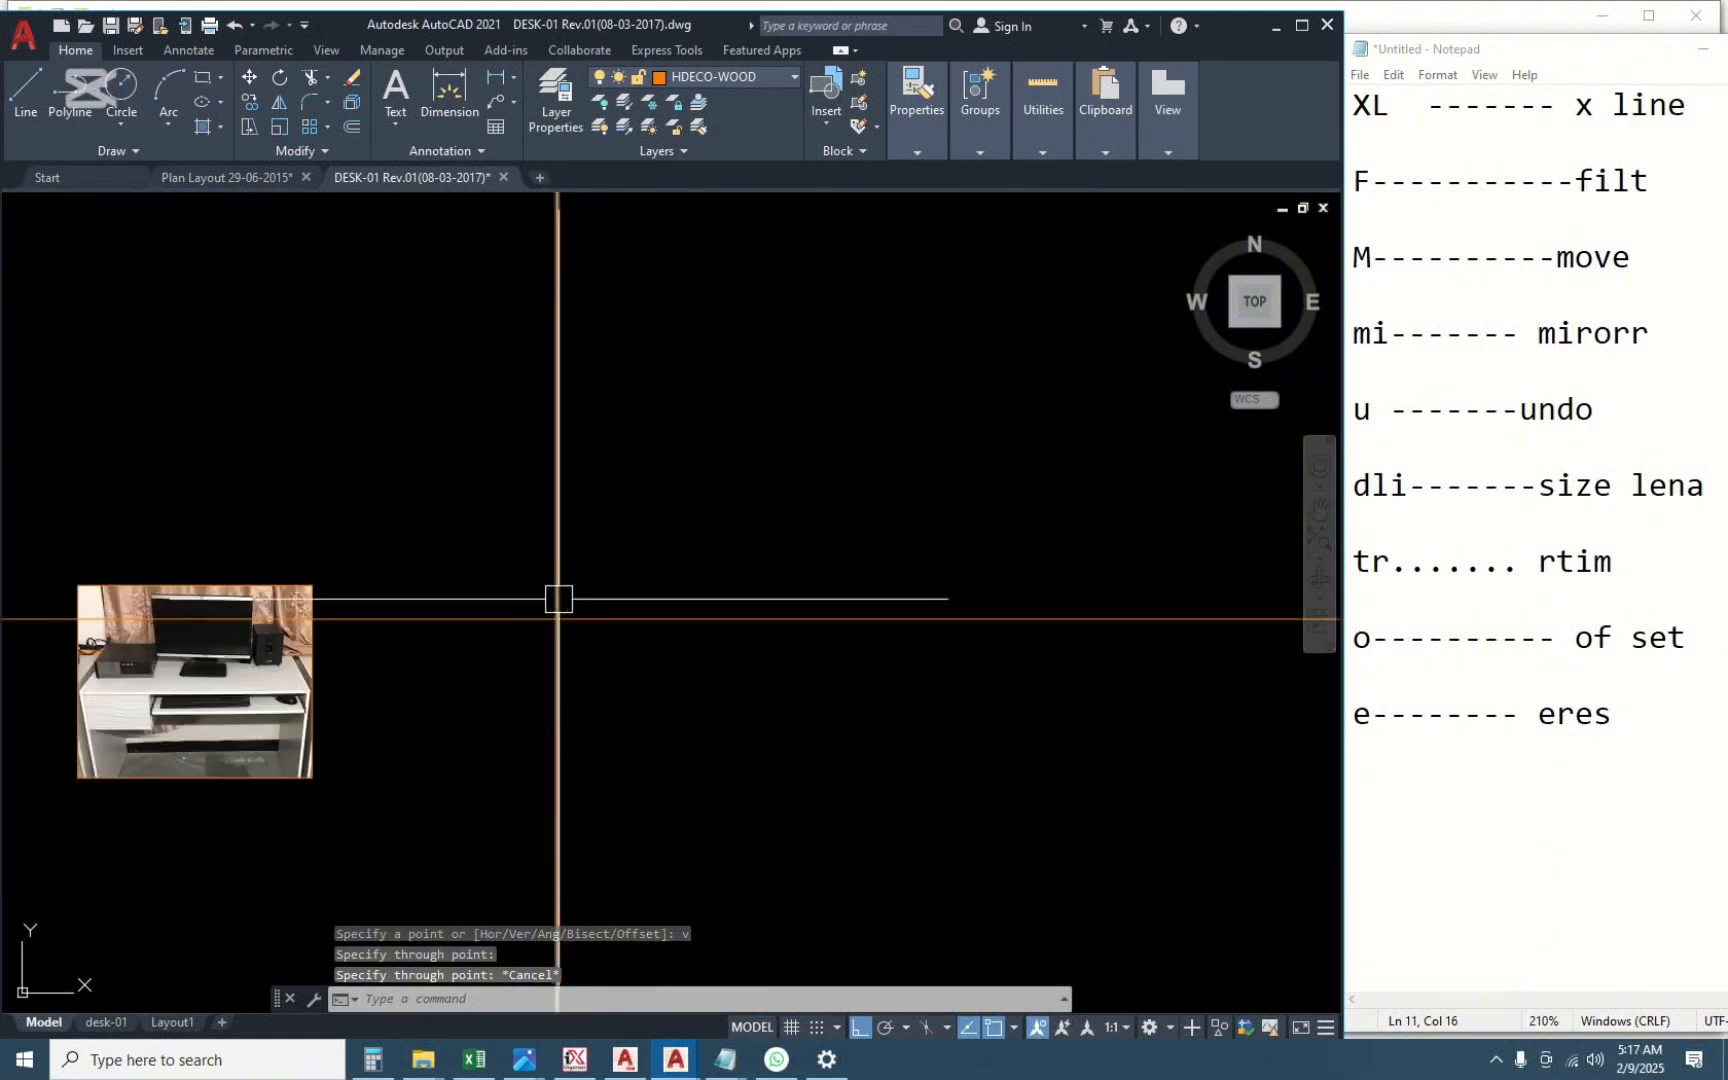
scroll(558, 621, "up", 7)
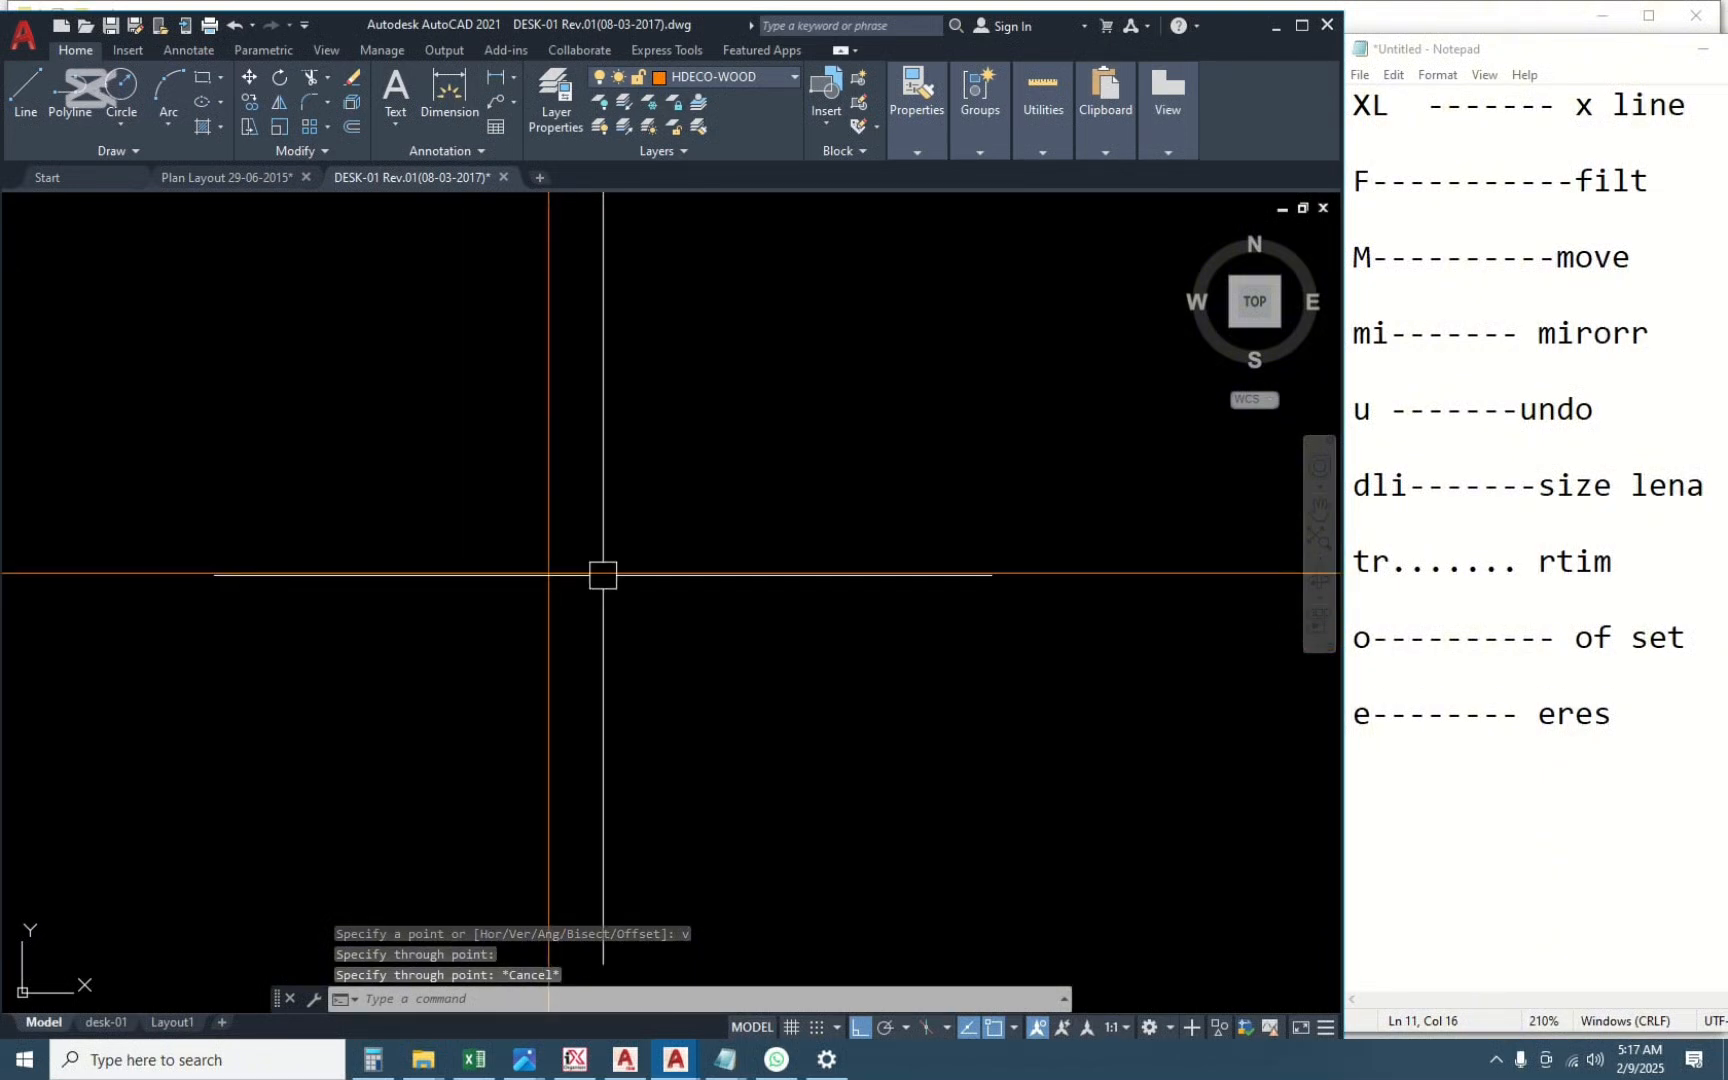
scroll(803, 708, "down", 6)
scroll(166, 865, "up", 4)
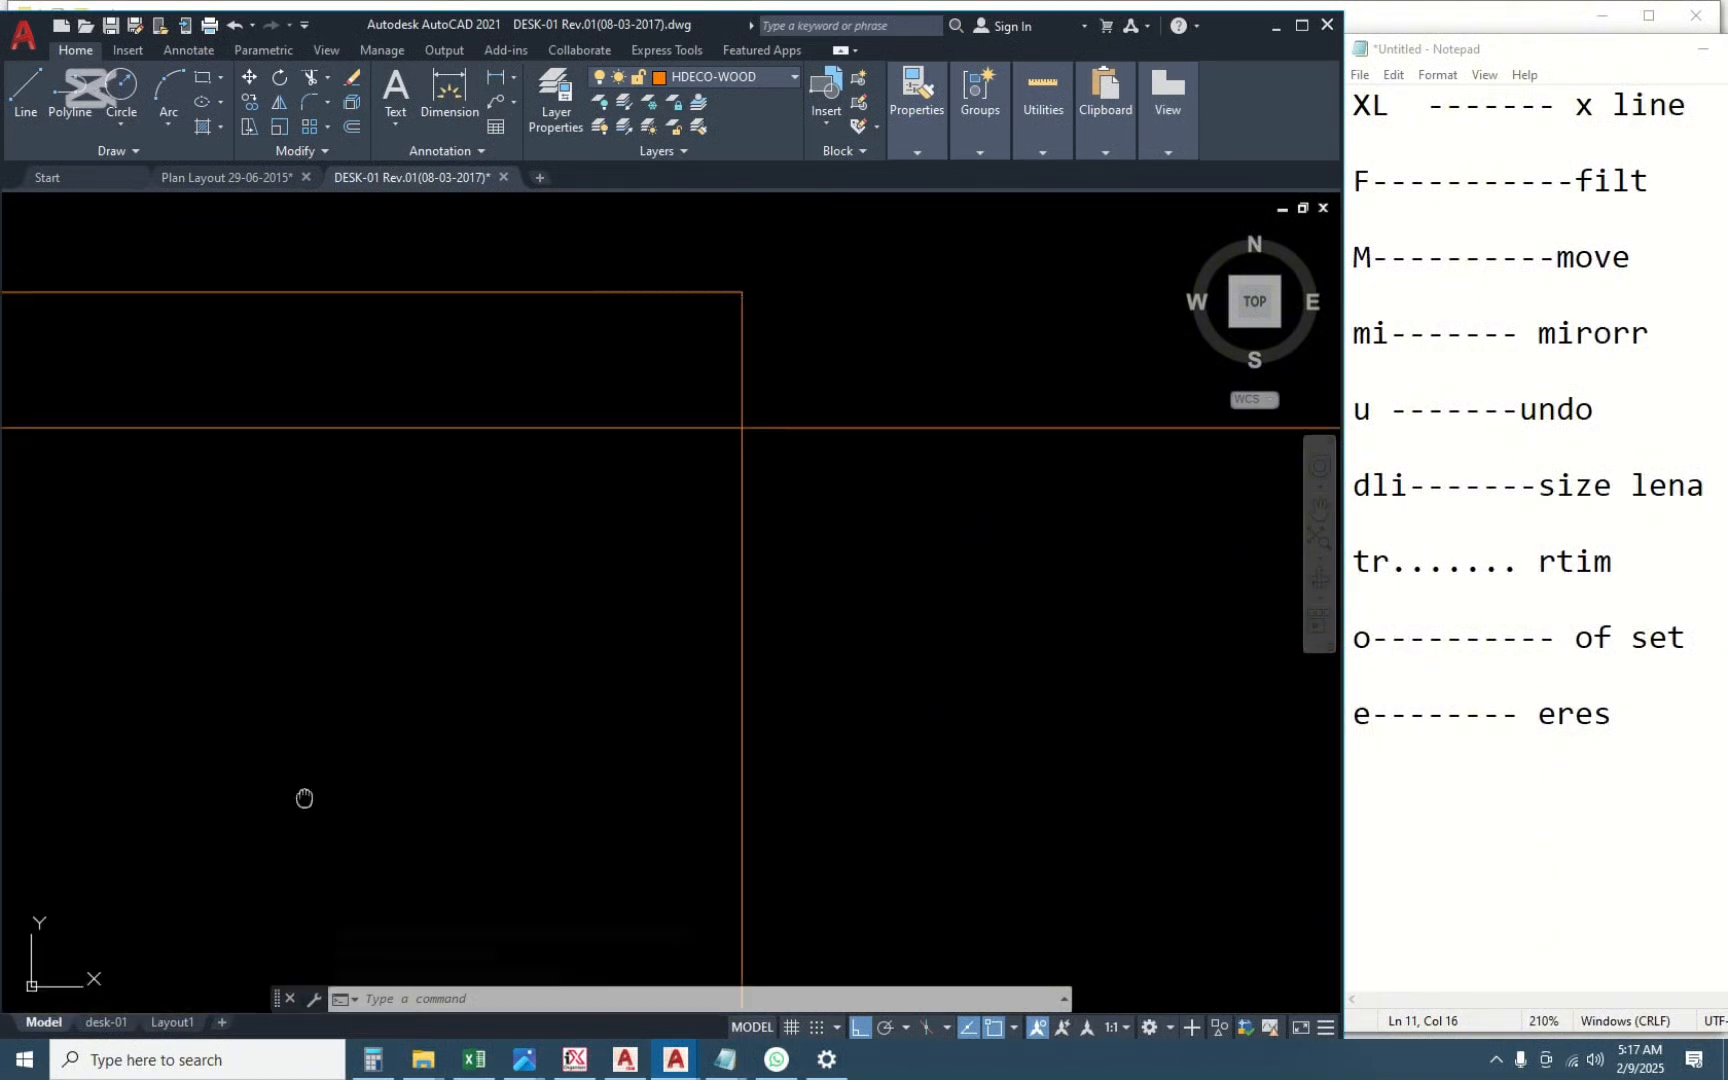
scroll(262, 540, "down", 4)
middle_click_drag(884, 621, 558, 686)
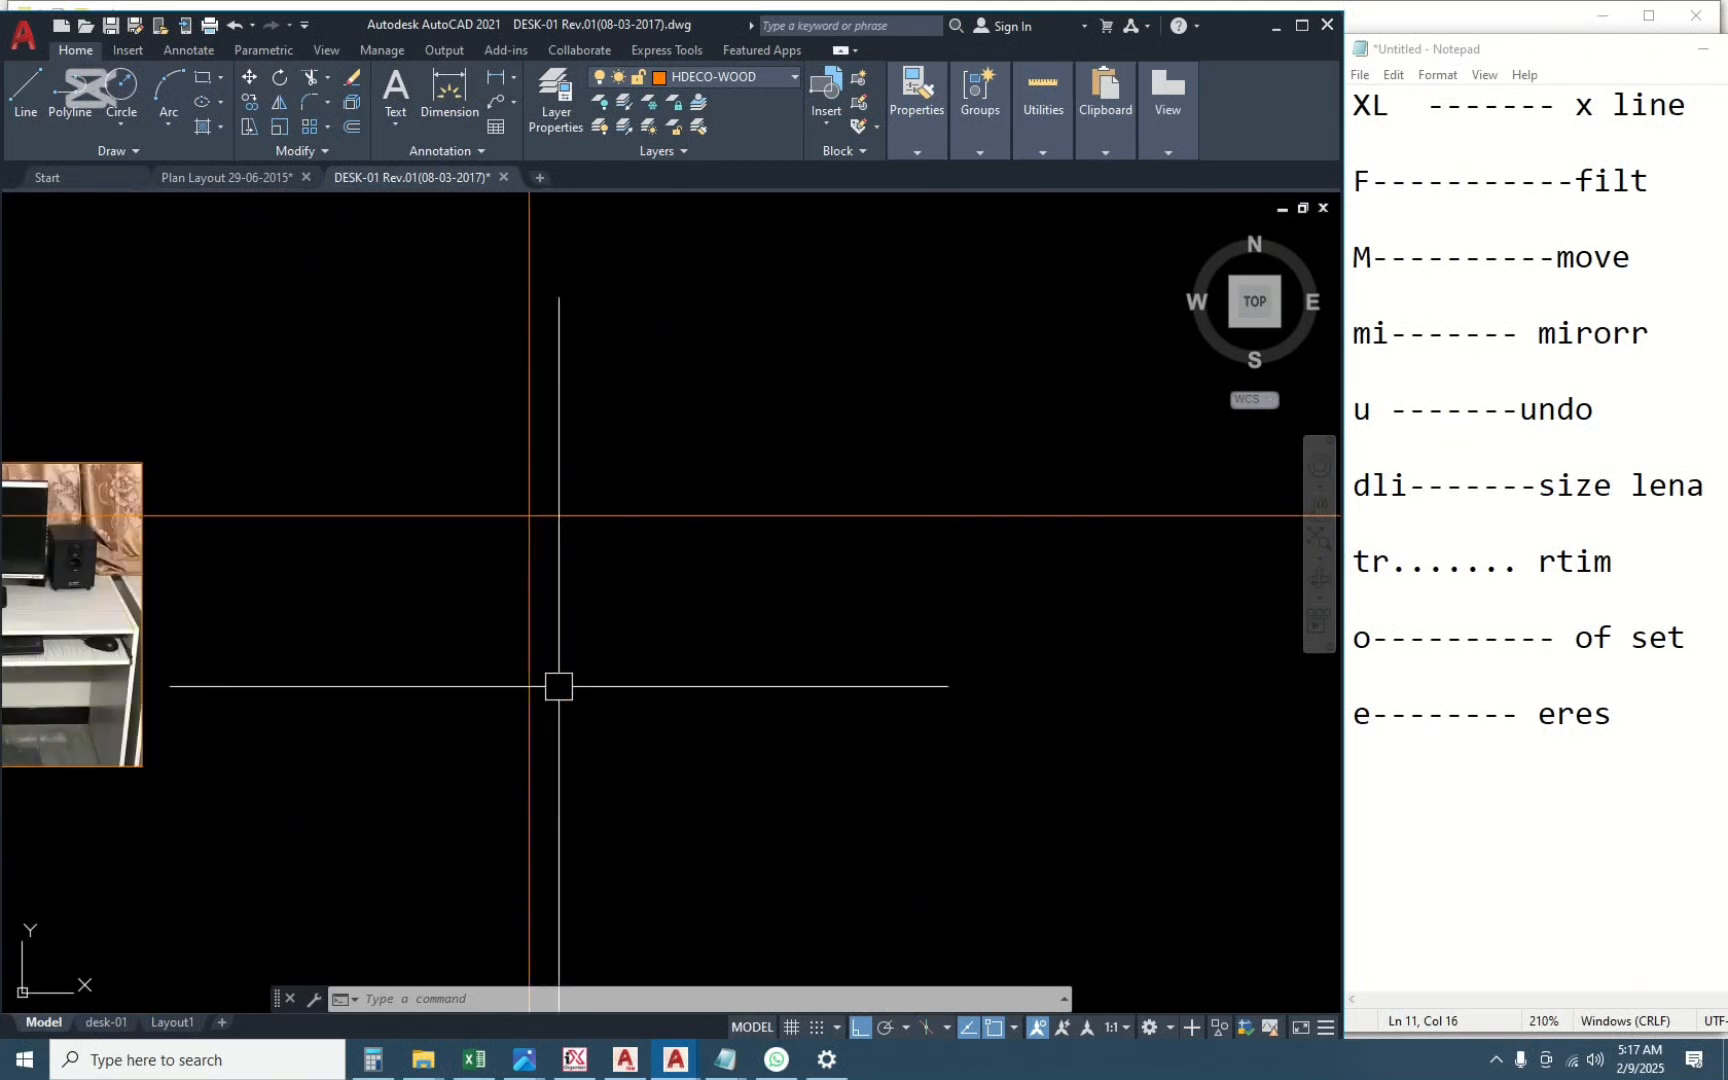
middle_click_drag(797, 709, 669, 710)
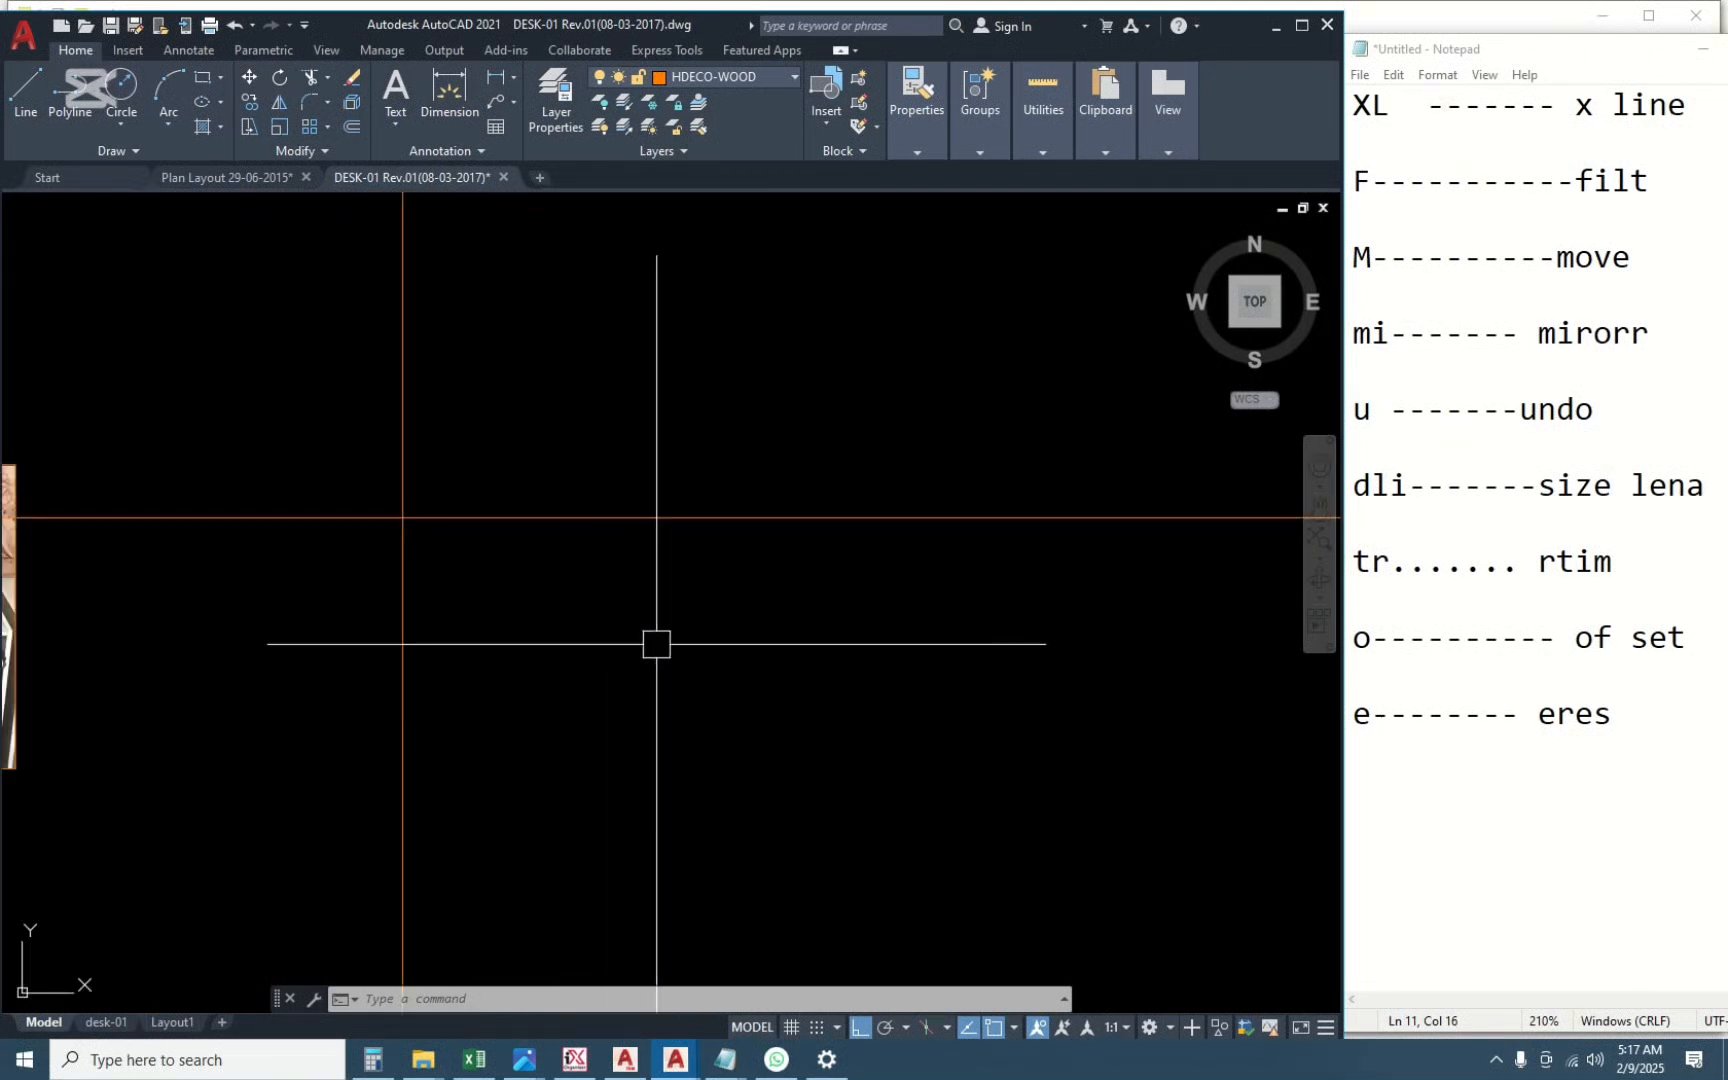
middle_click_drag(656, 644, 526, 636)
type("o")
key("Return")
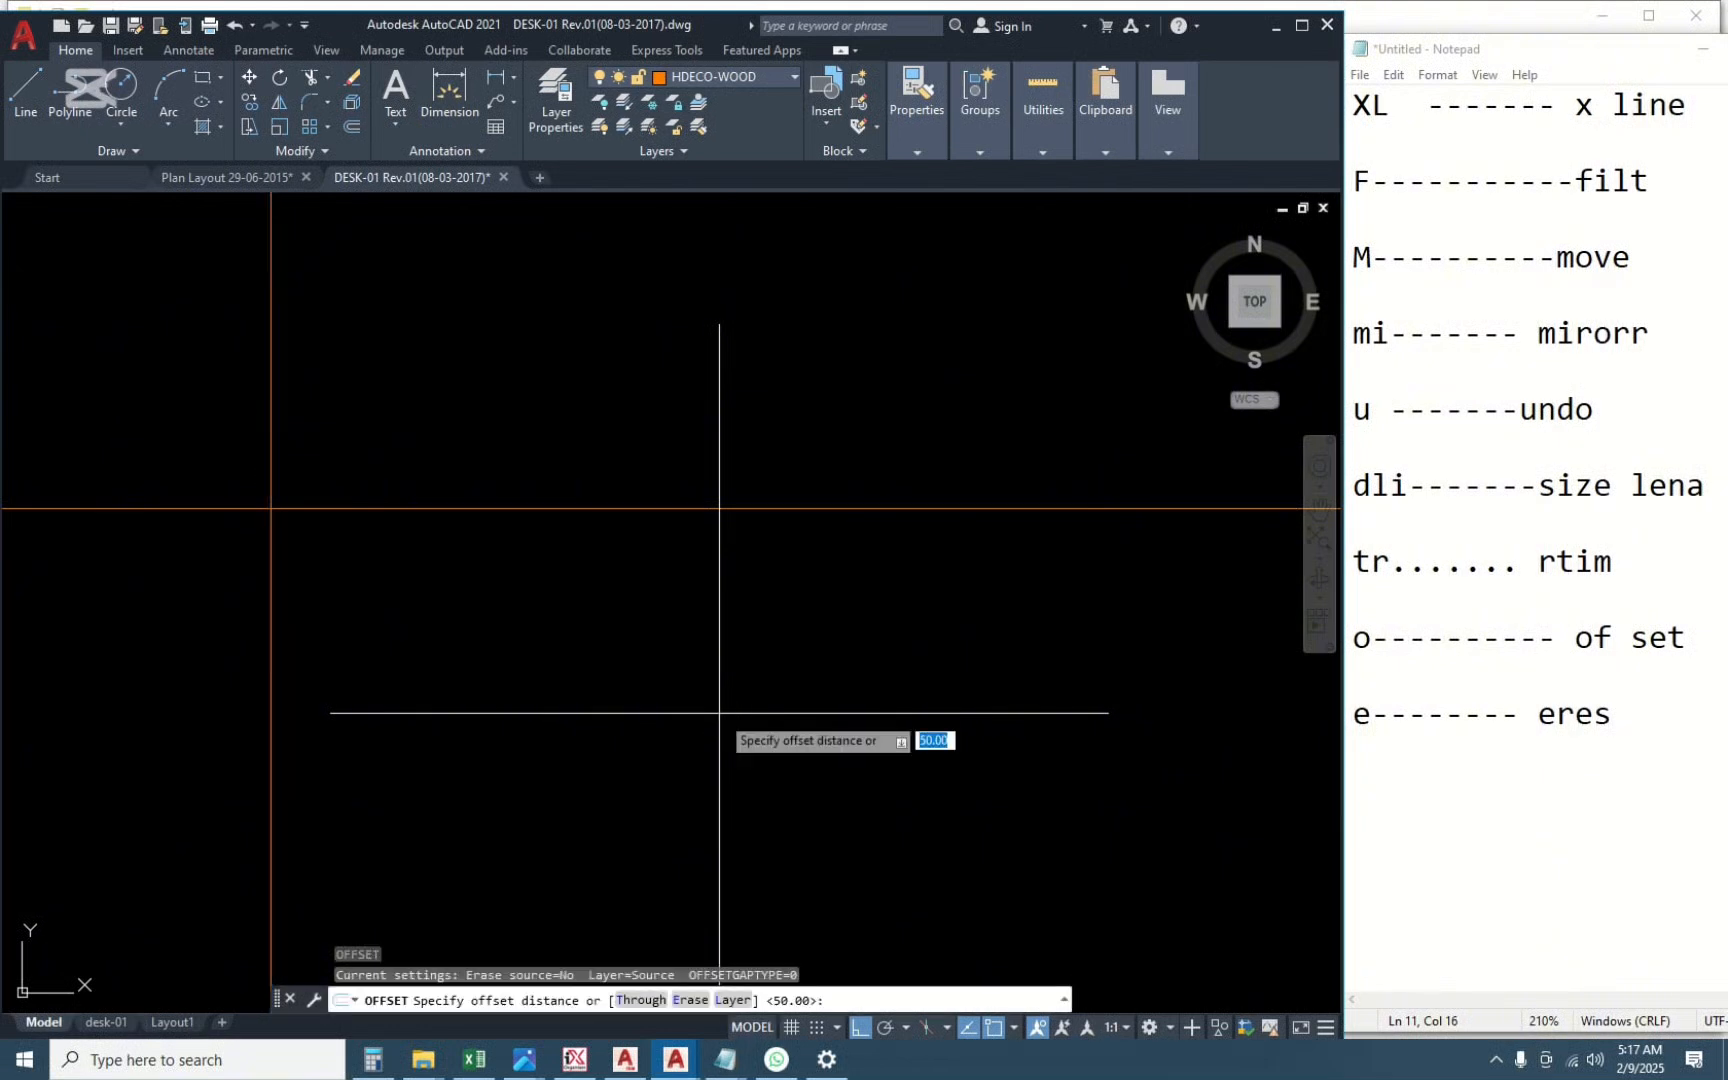
key("Return")
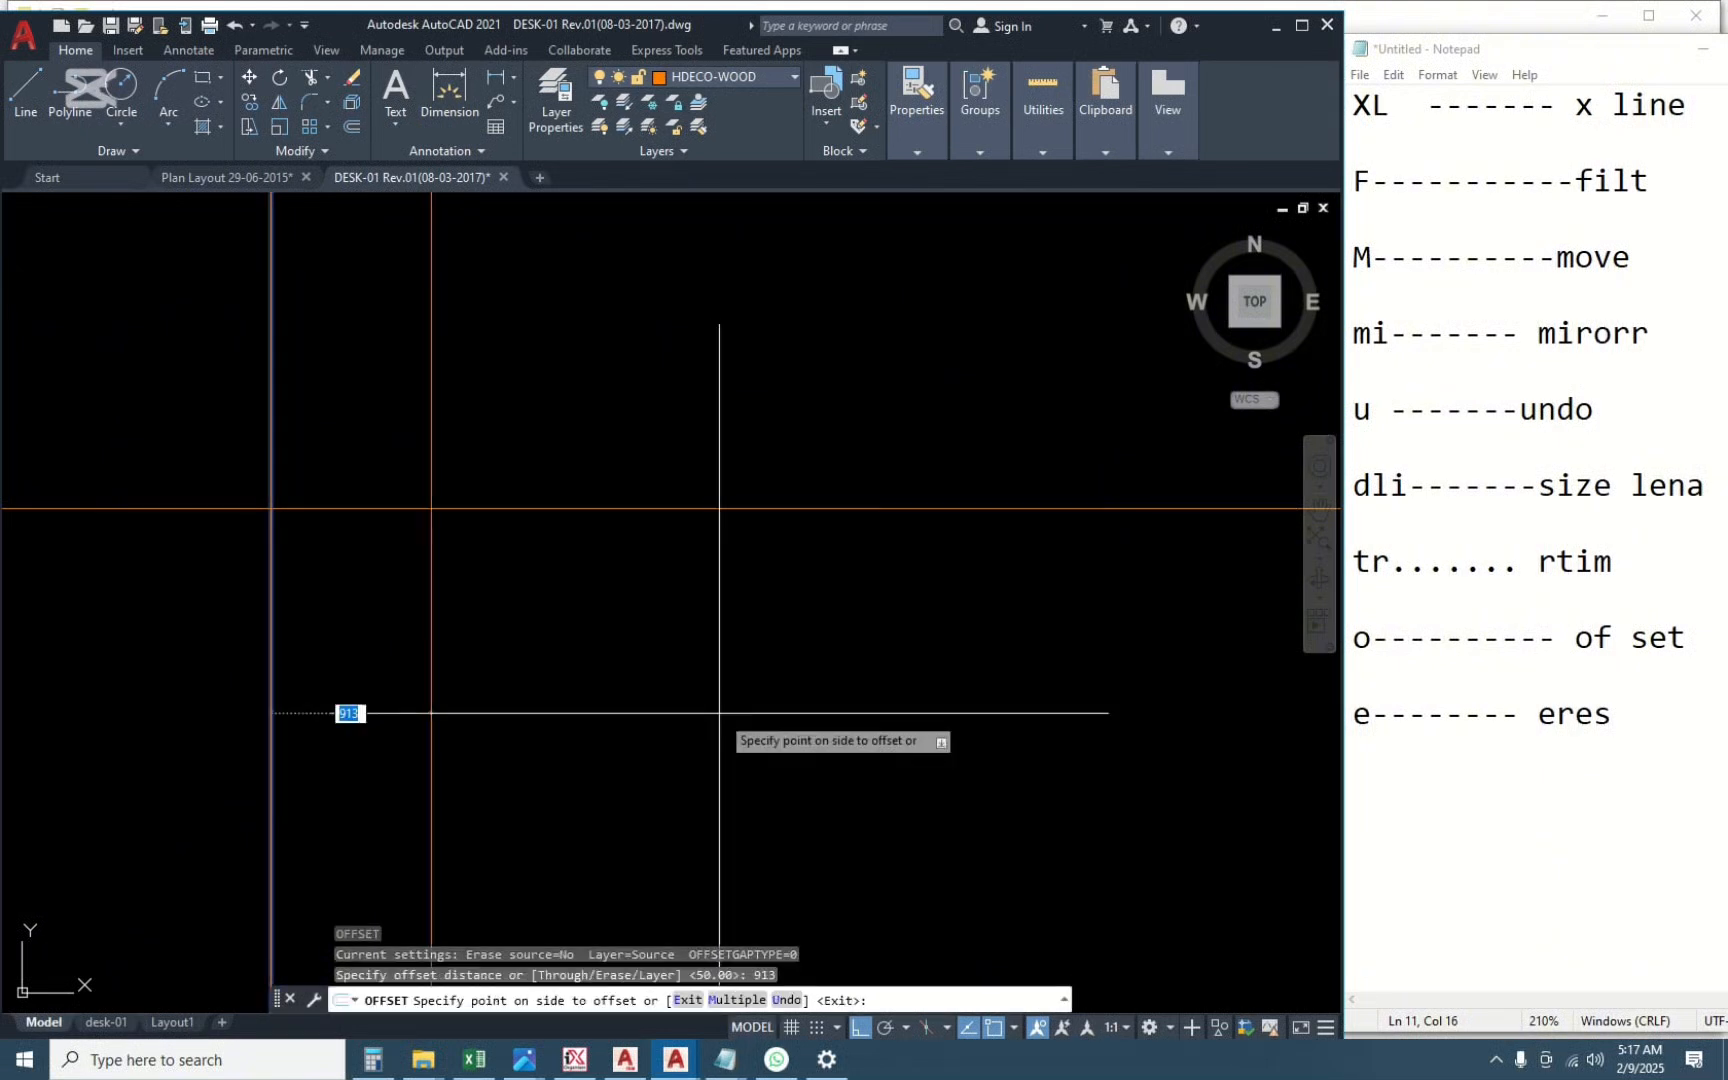
key("Escape")
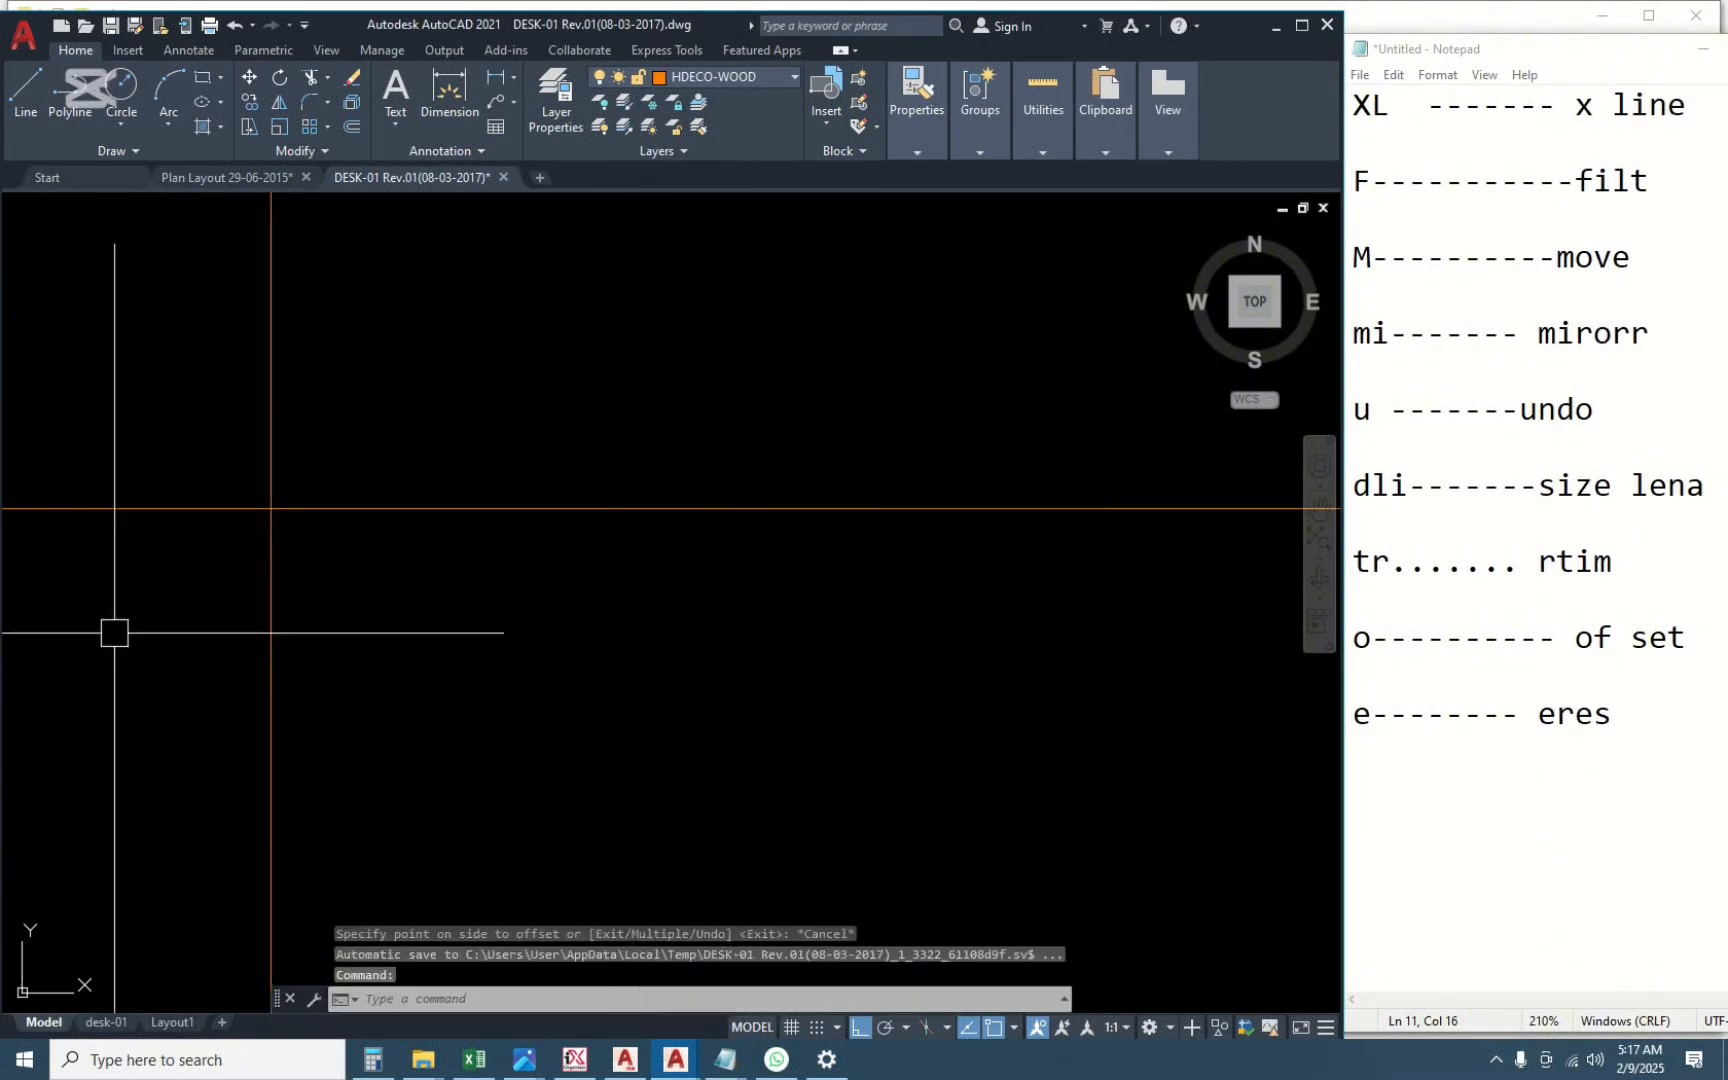
left_click(272, 640)
type("p")
key("Return")
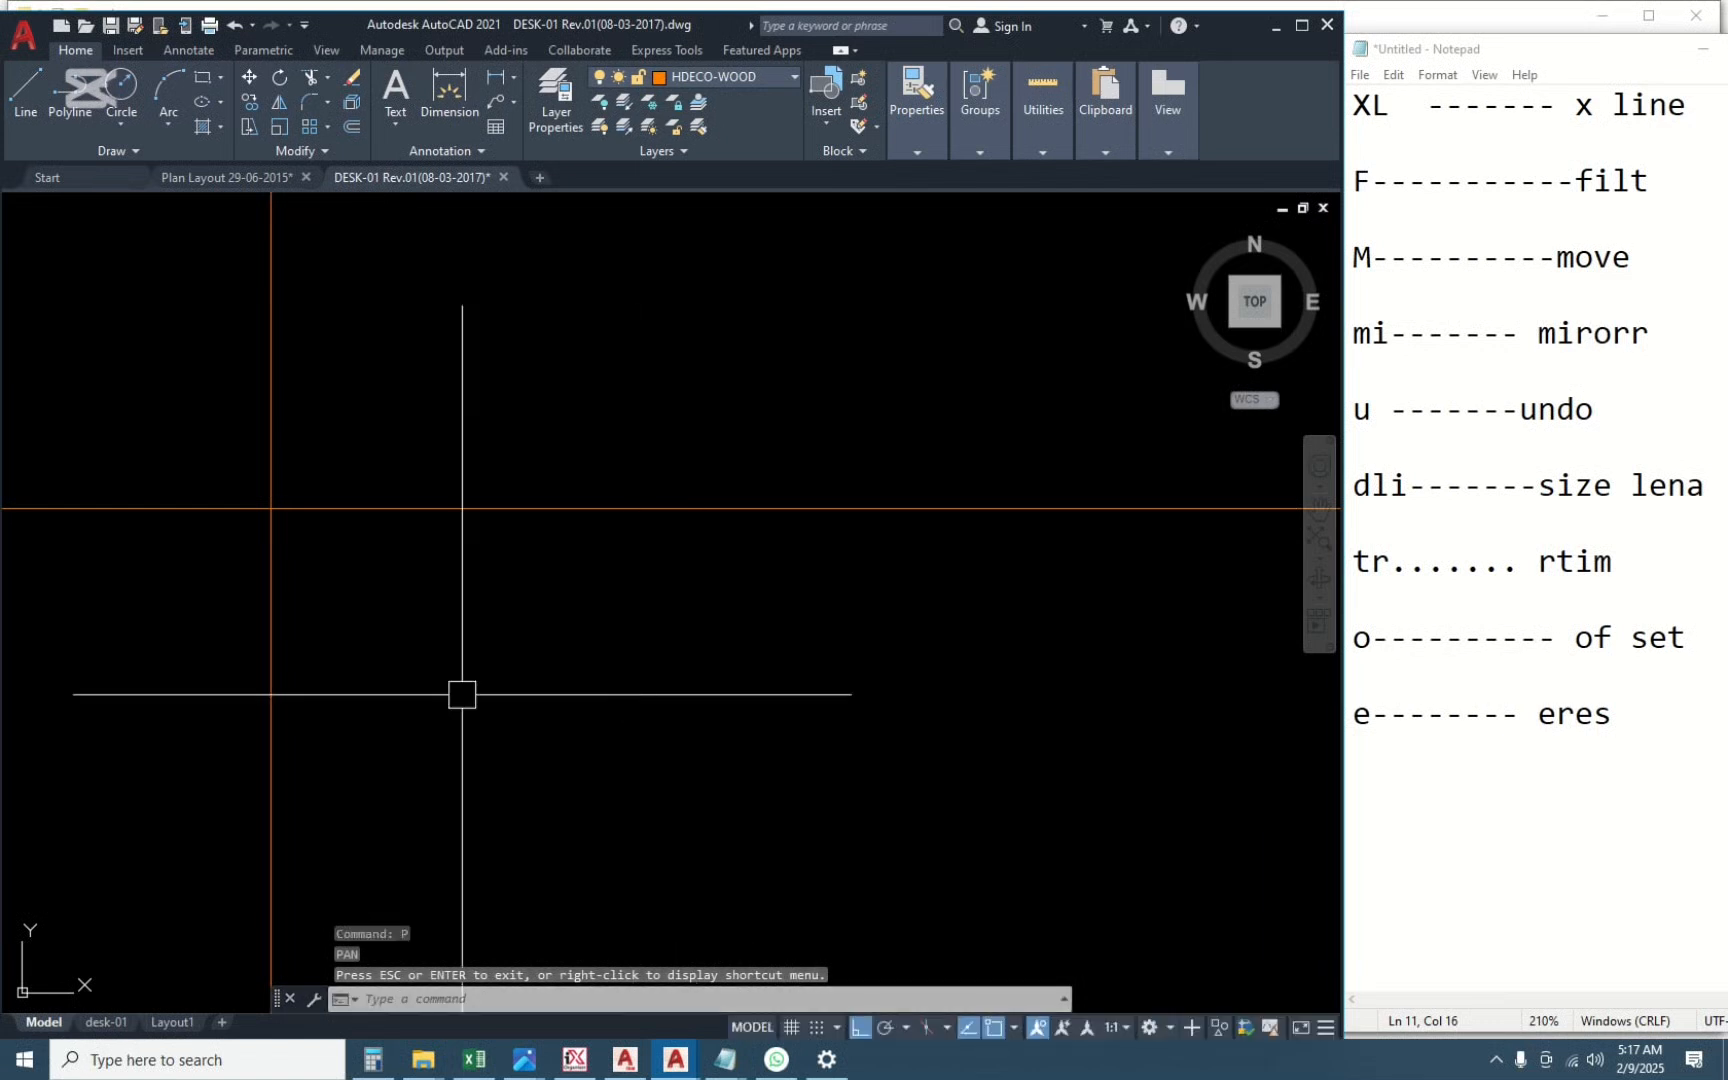
key("Escape")
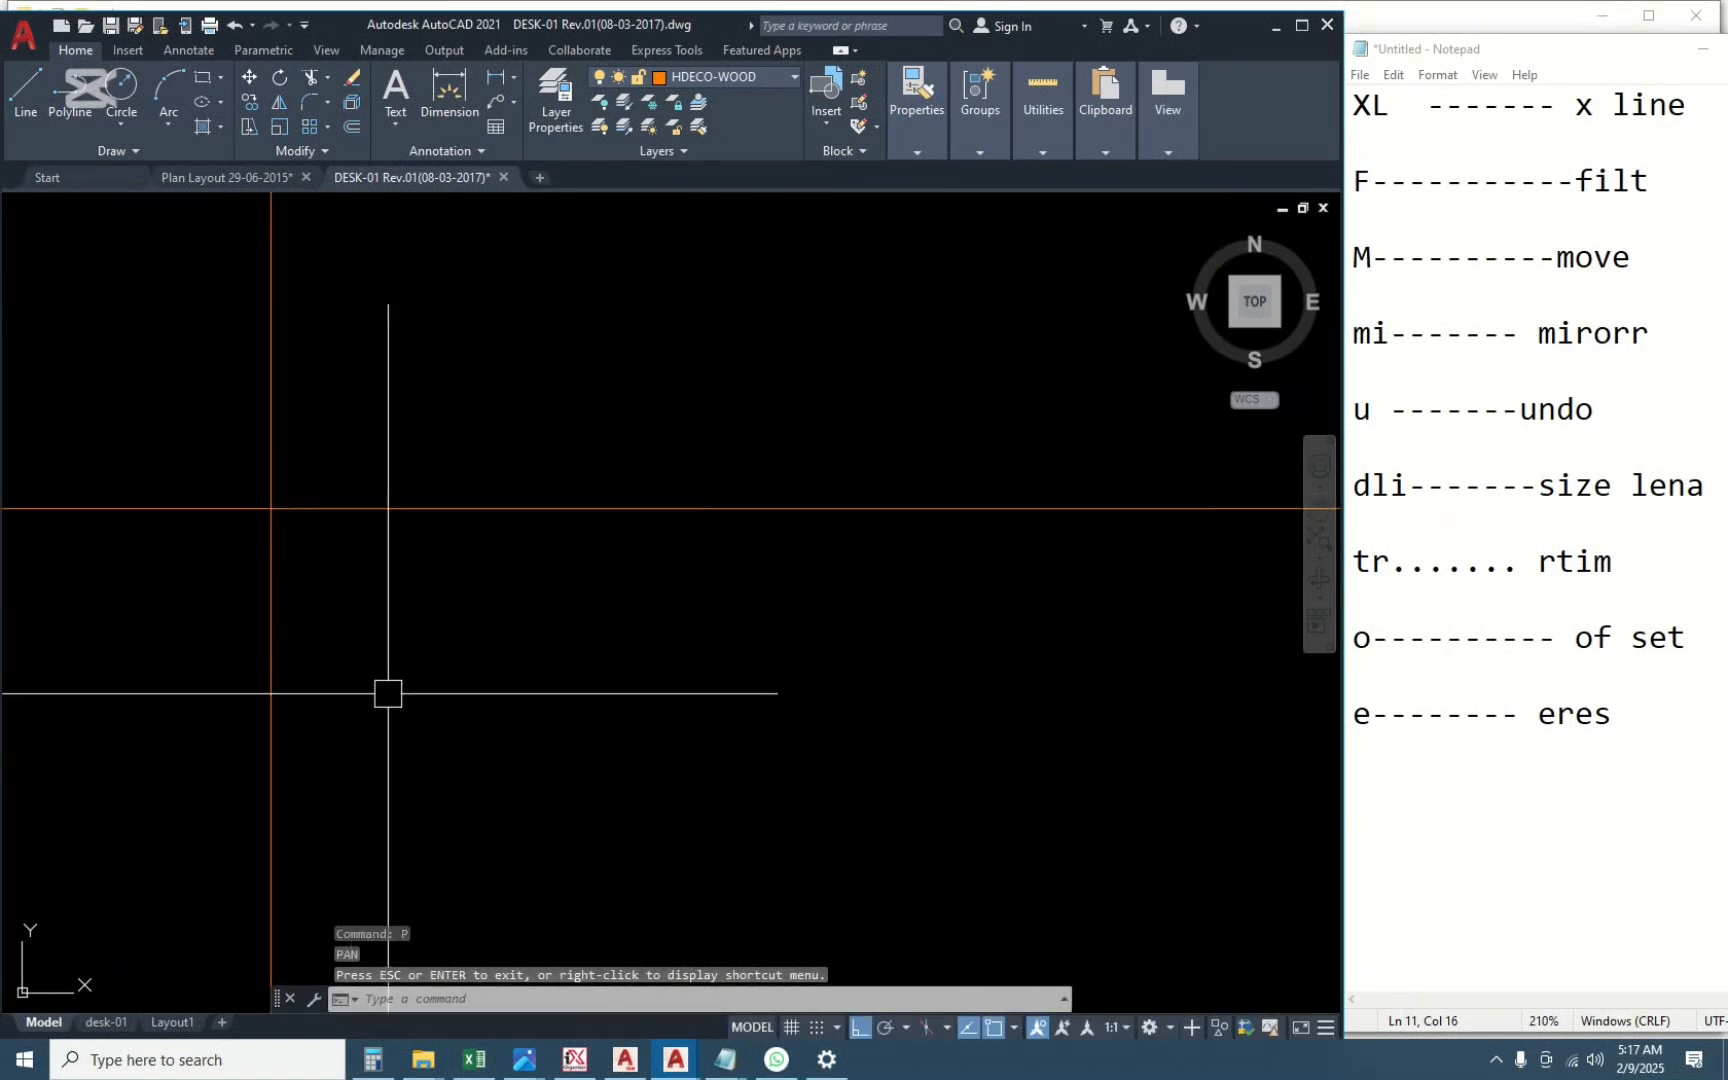
Offset the vertical construction line 915 mm to its right.
left_click(386, 694)
left_click(185, 802)
type("o")
key("Return")
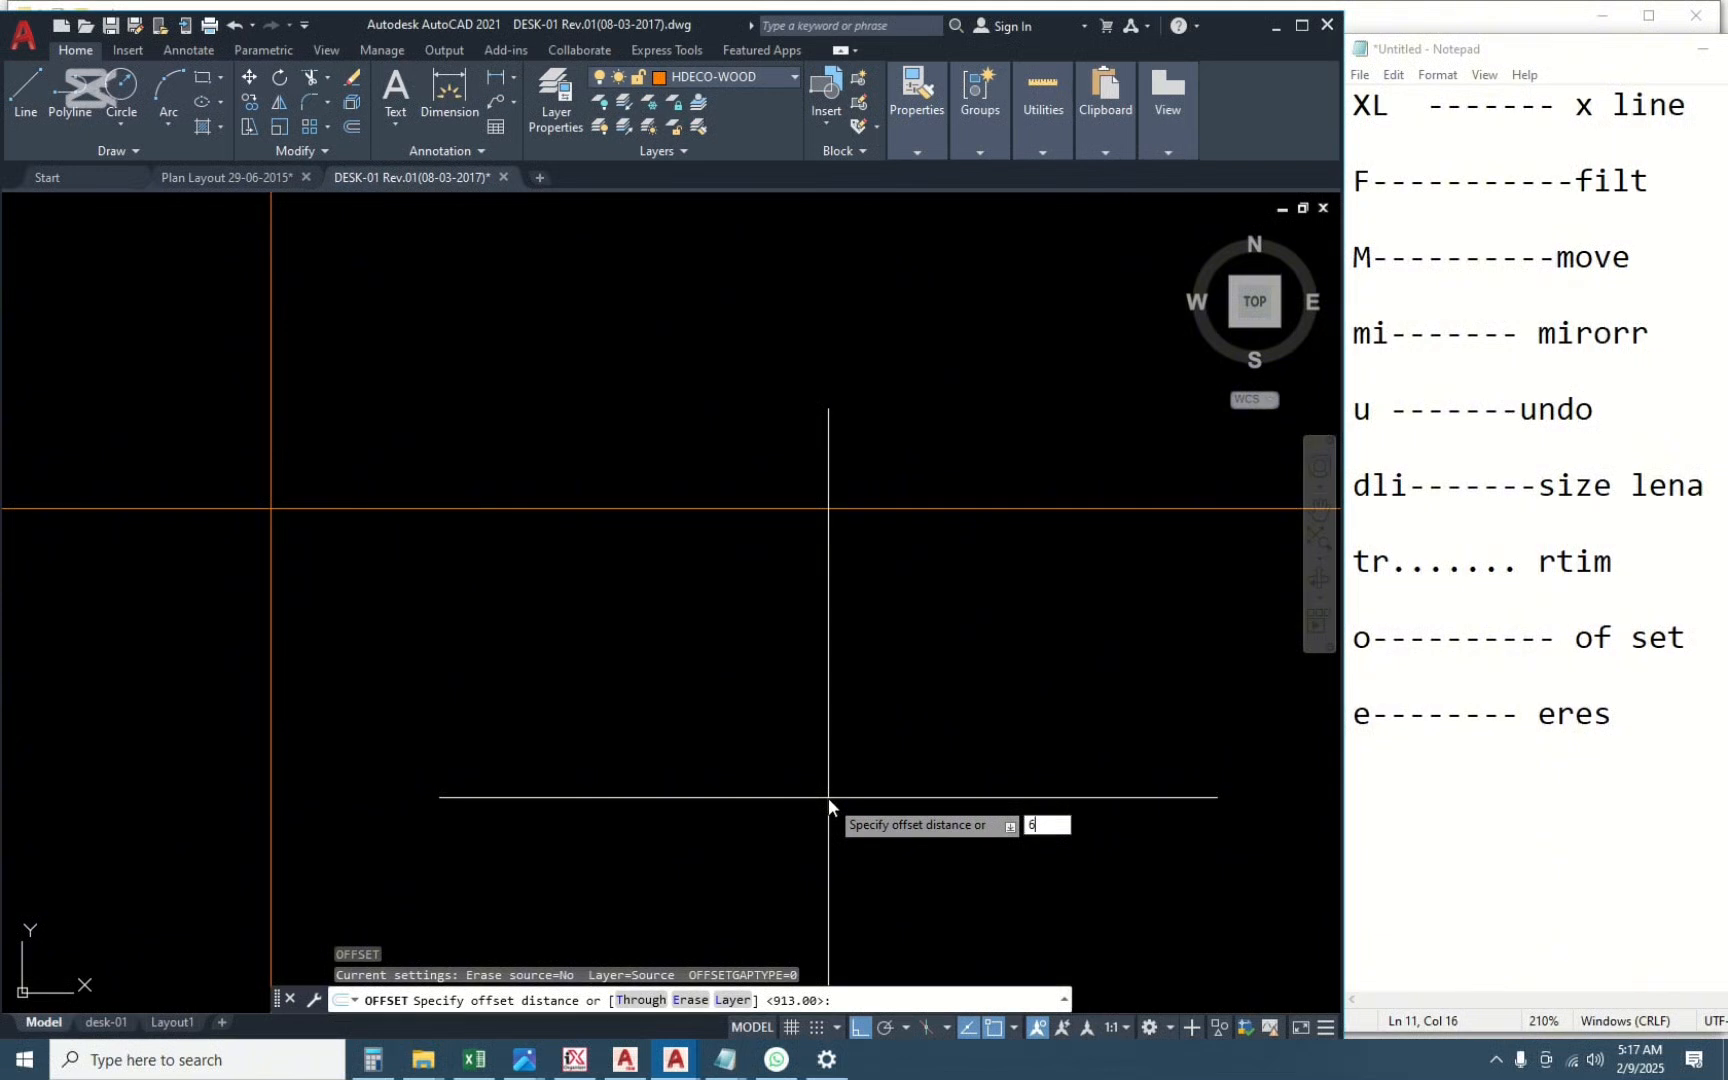
type("915")
key("Return")
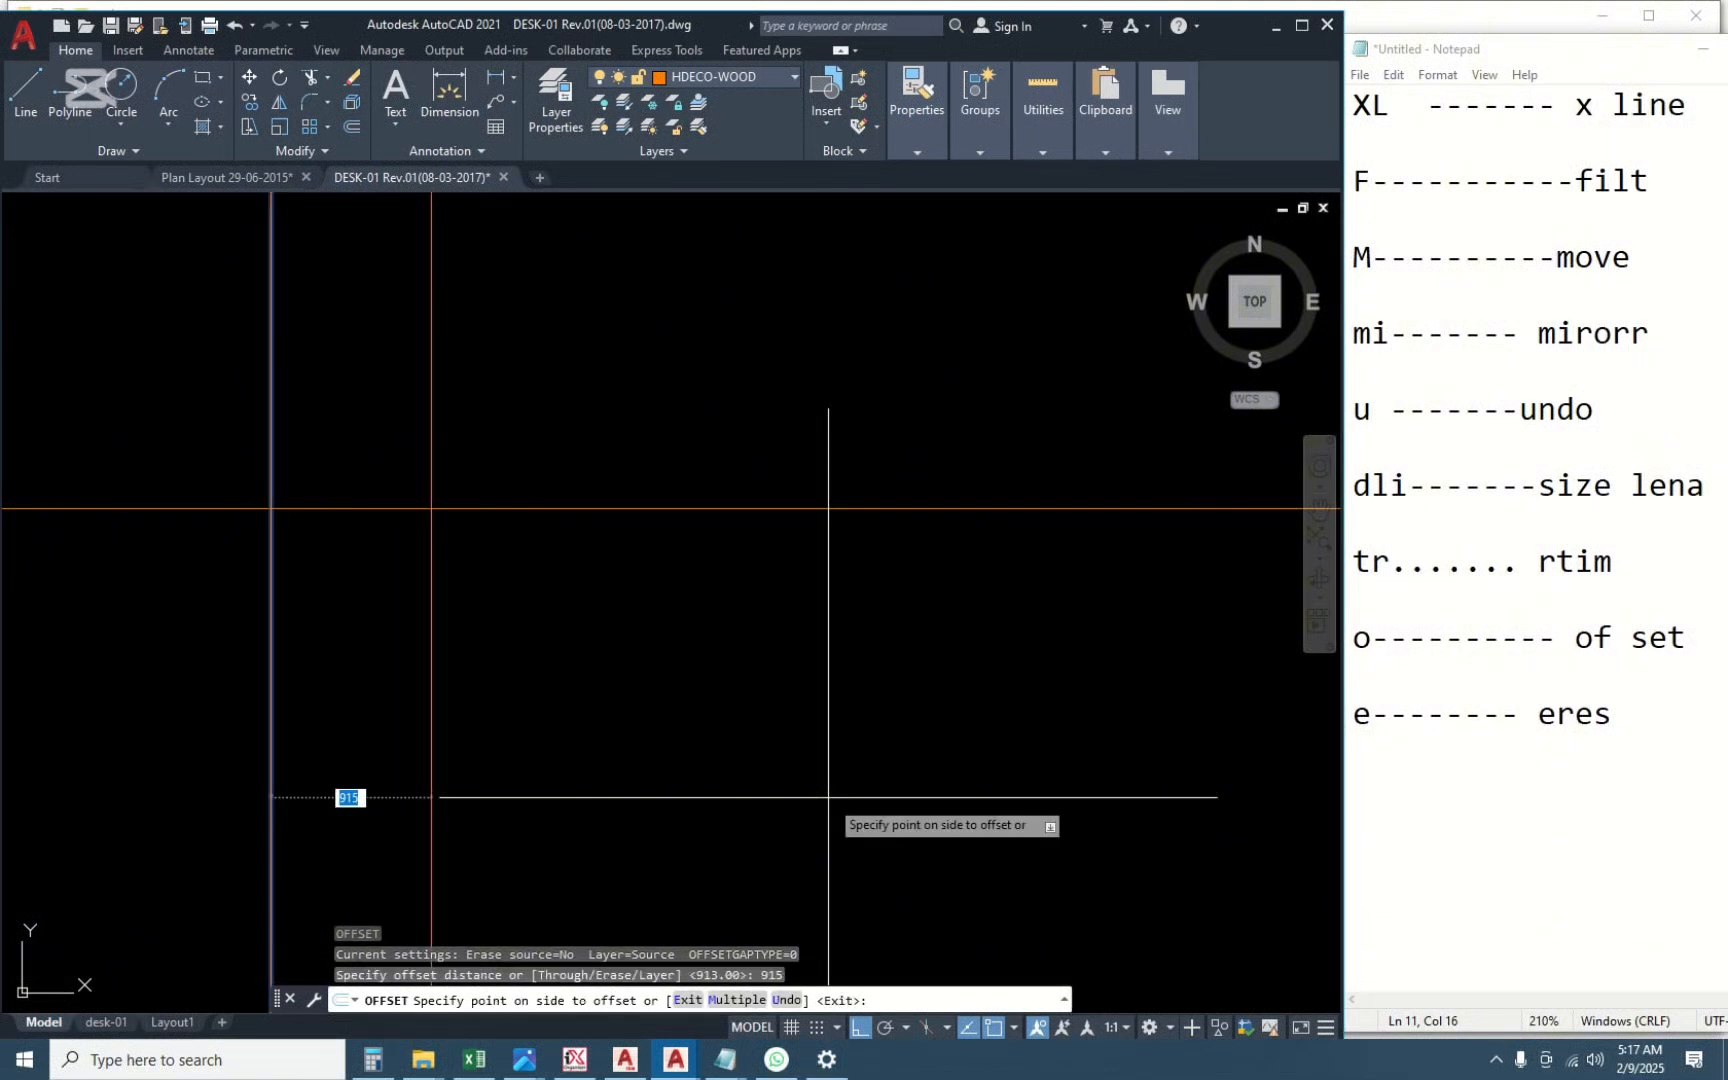
left_click(828, 797)
key("Escape")
Offset the horizontal construction line 610 mm downward.
middle_click_drag(364, 706, 507, 706)
left_click(490, 509)
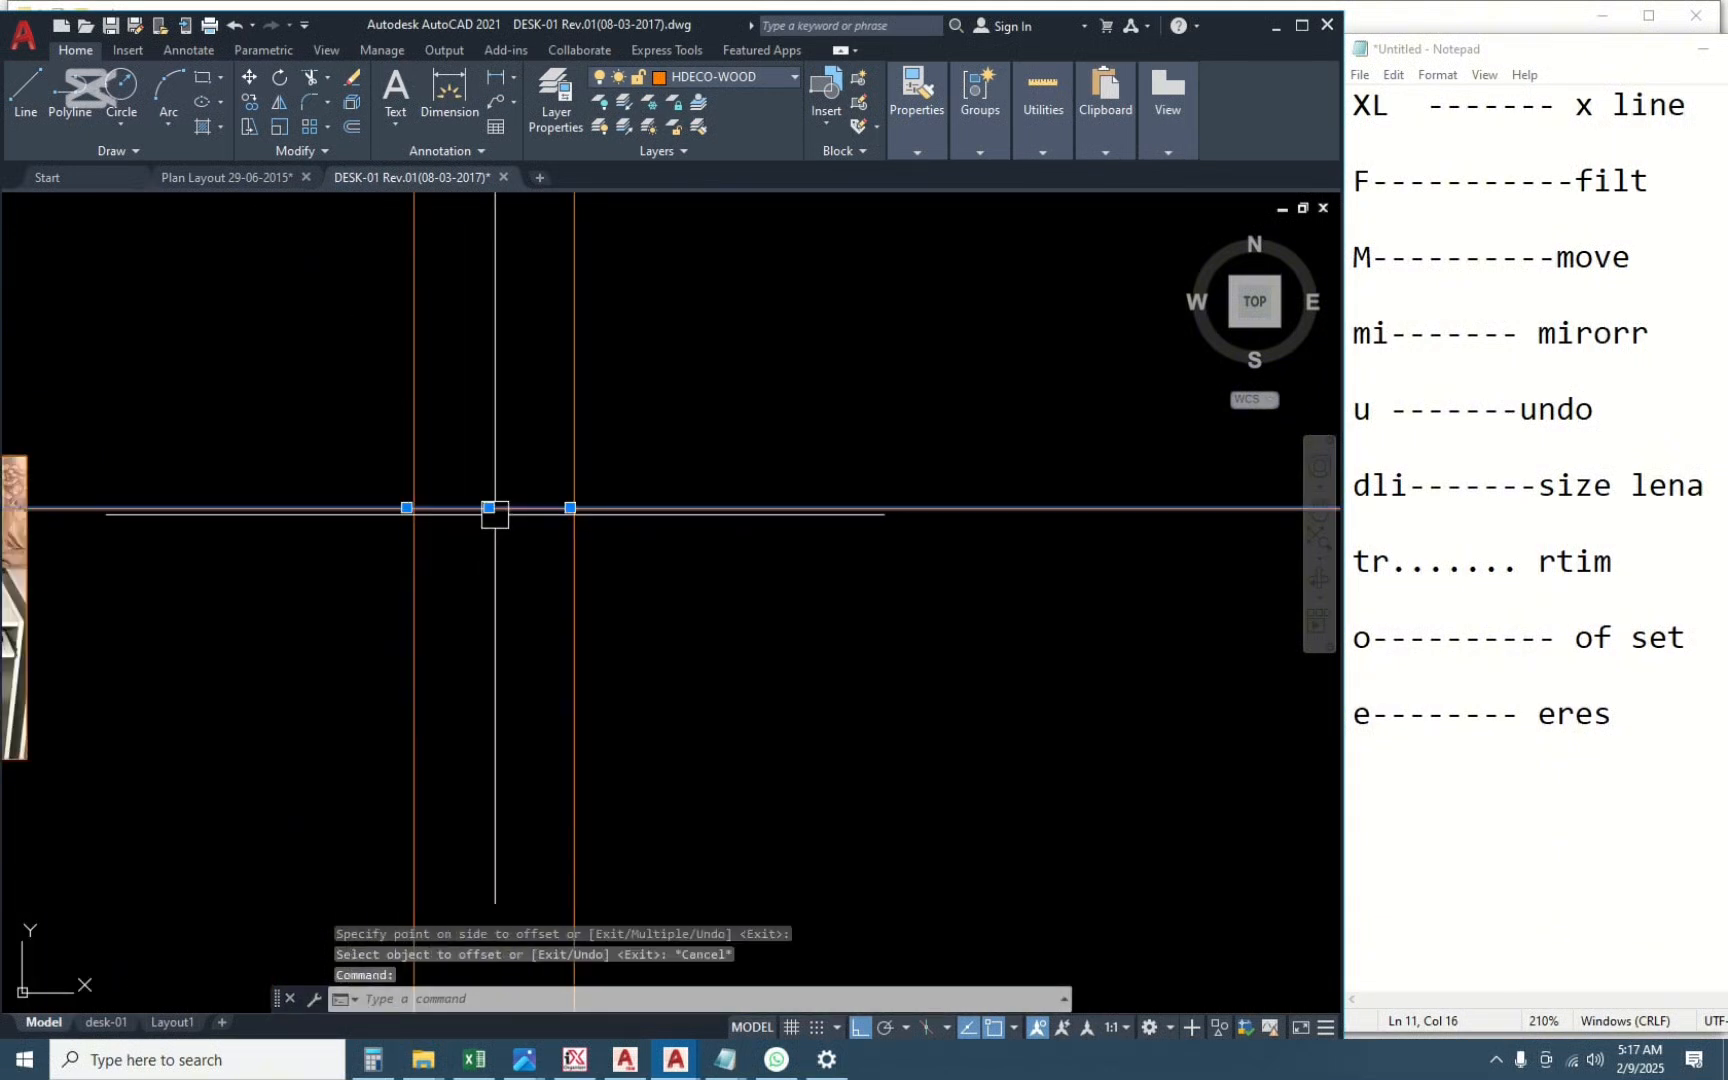
type("o")
key("Return")
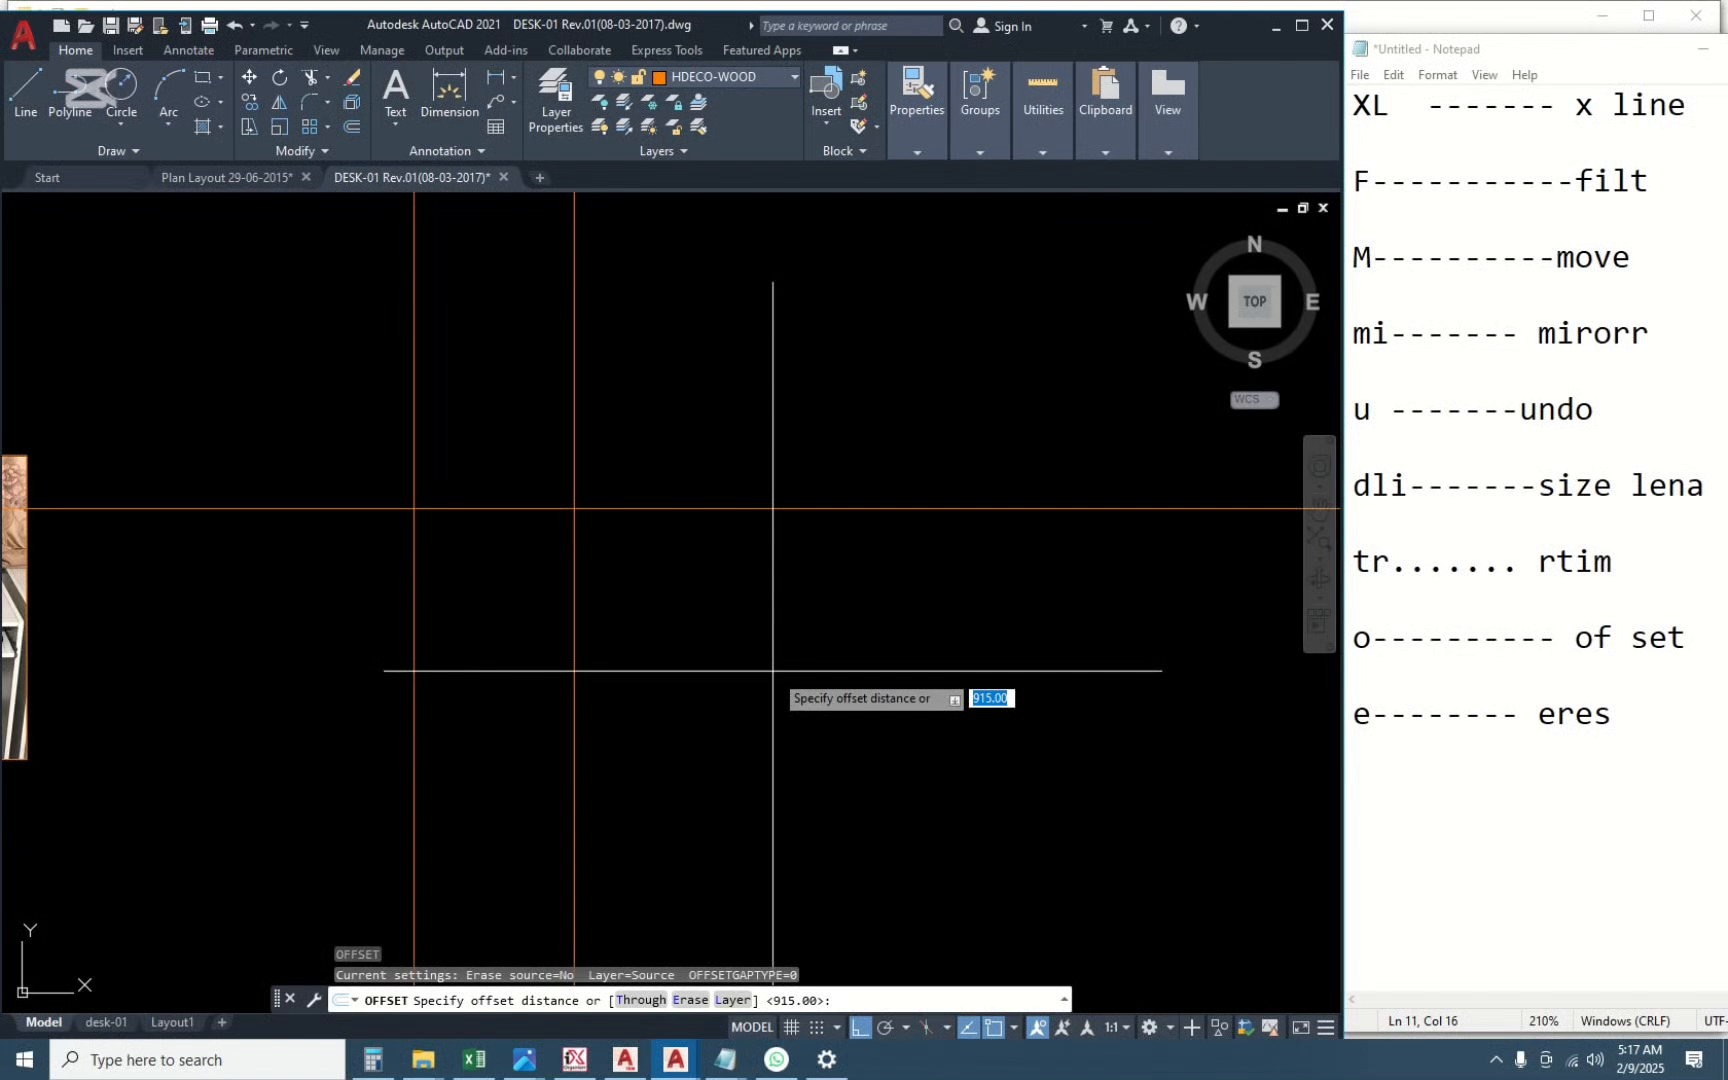
type("610")
key("Return")
left_click(772, 509)
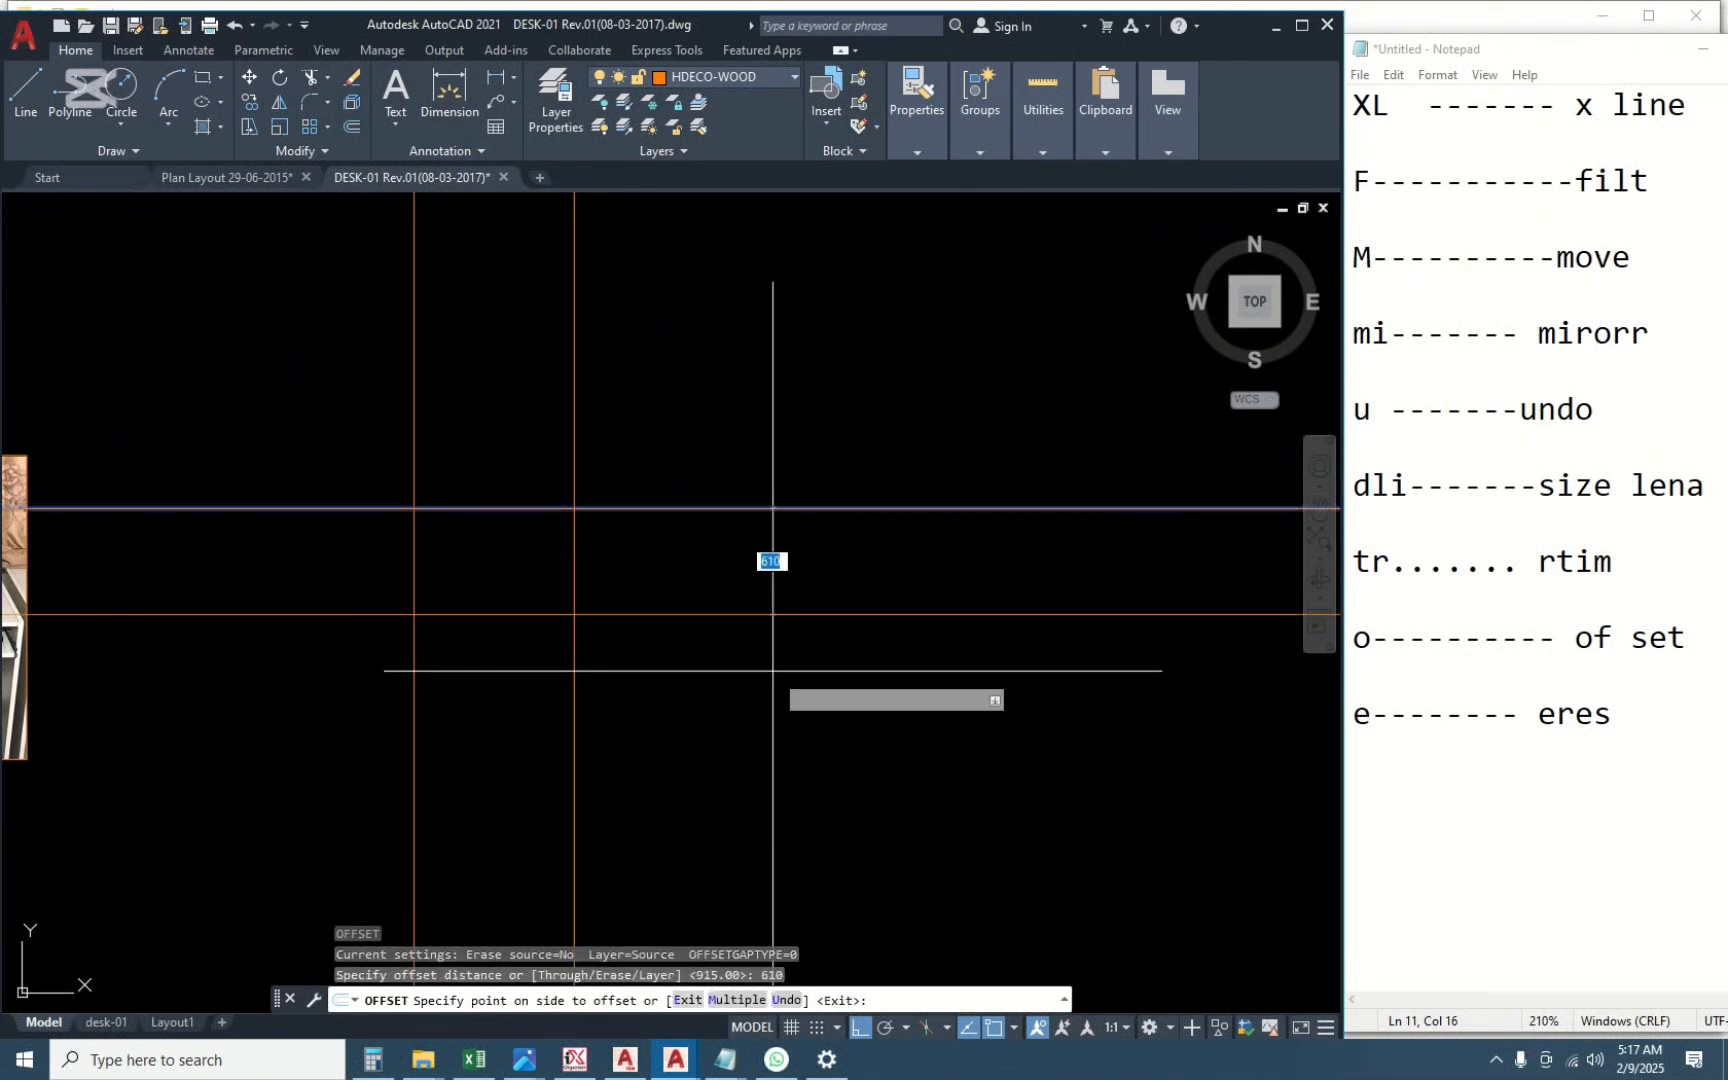
left_click(772, 580)
key("Escape")
Trim the left vertical construction line above the upper horizontal line.
scroll(496, 582, "up", 4)
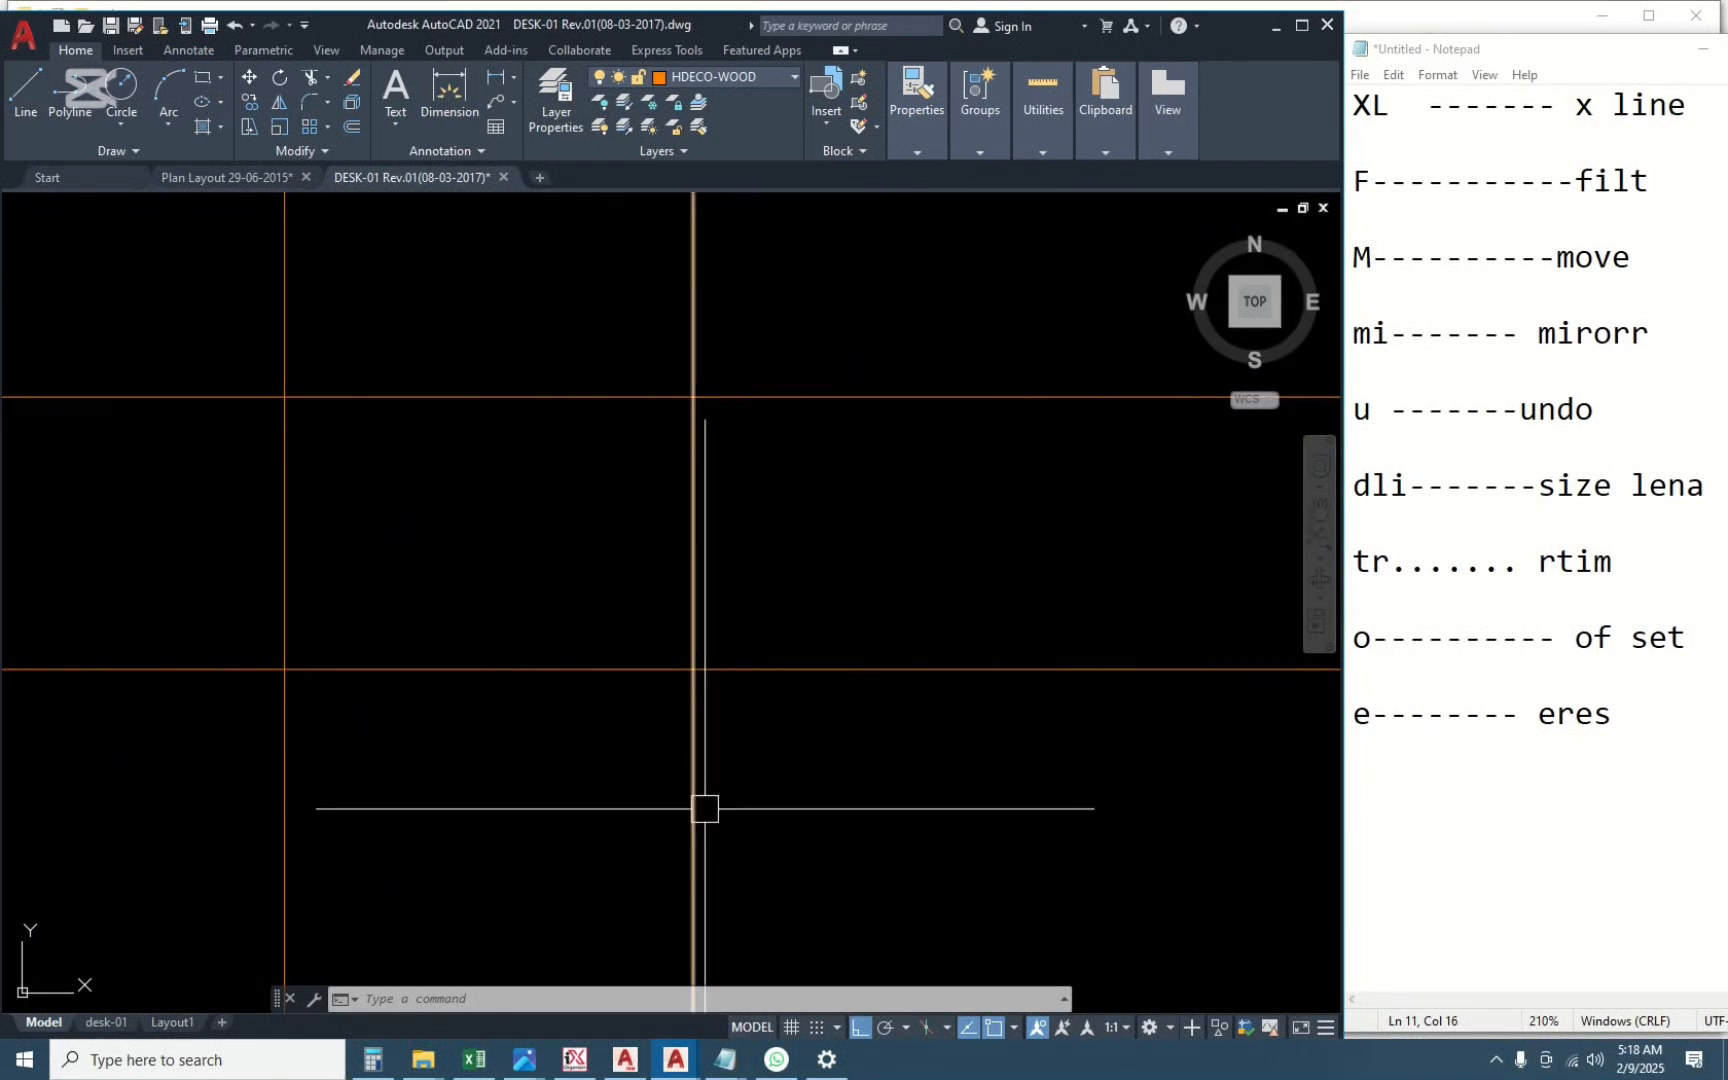
type("r")
key("Return")
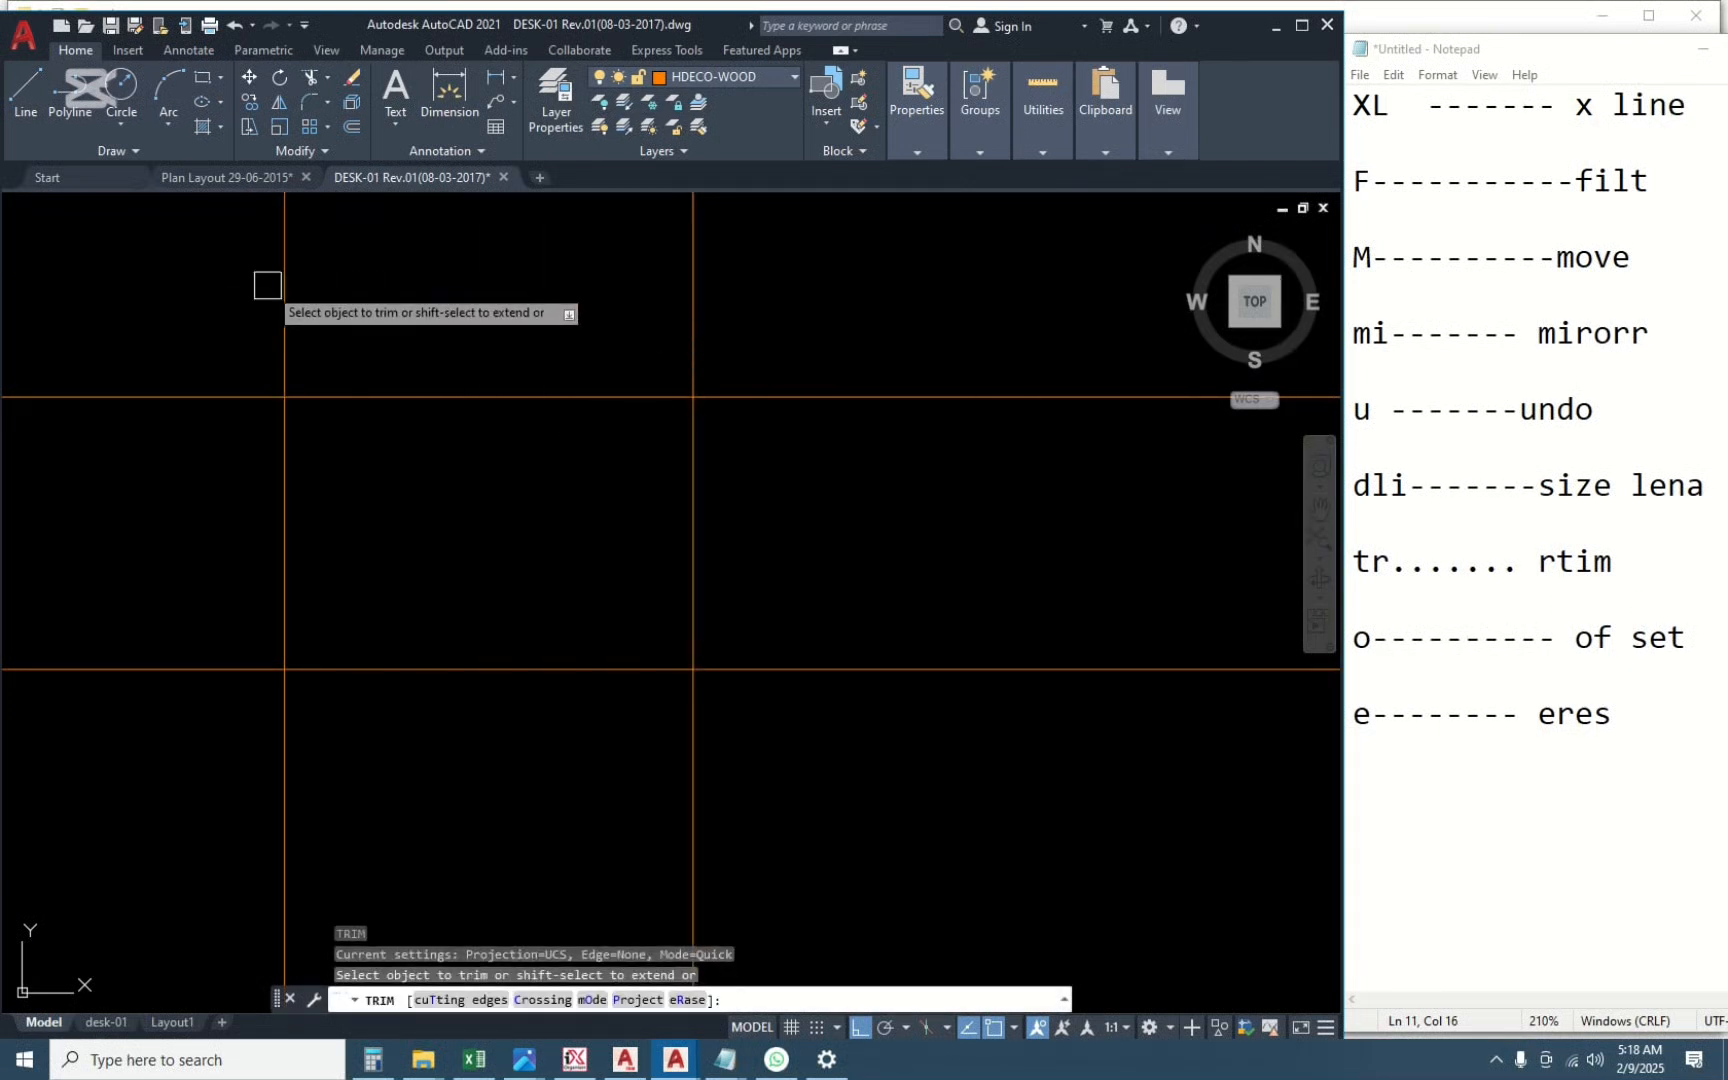
key("Escape")
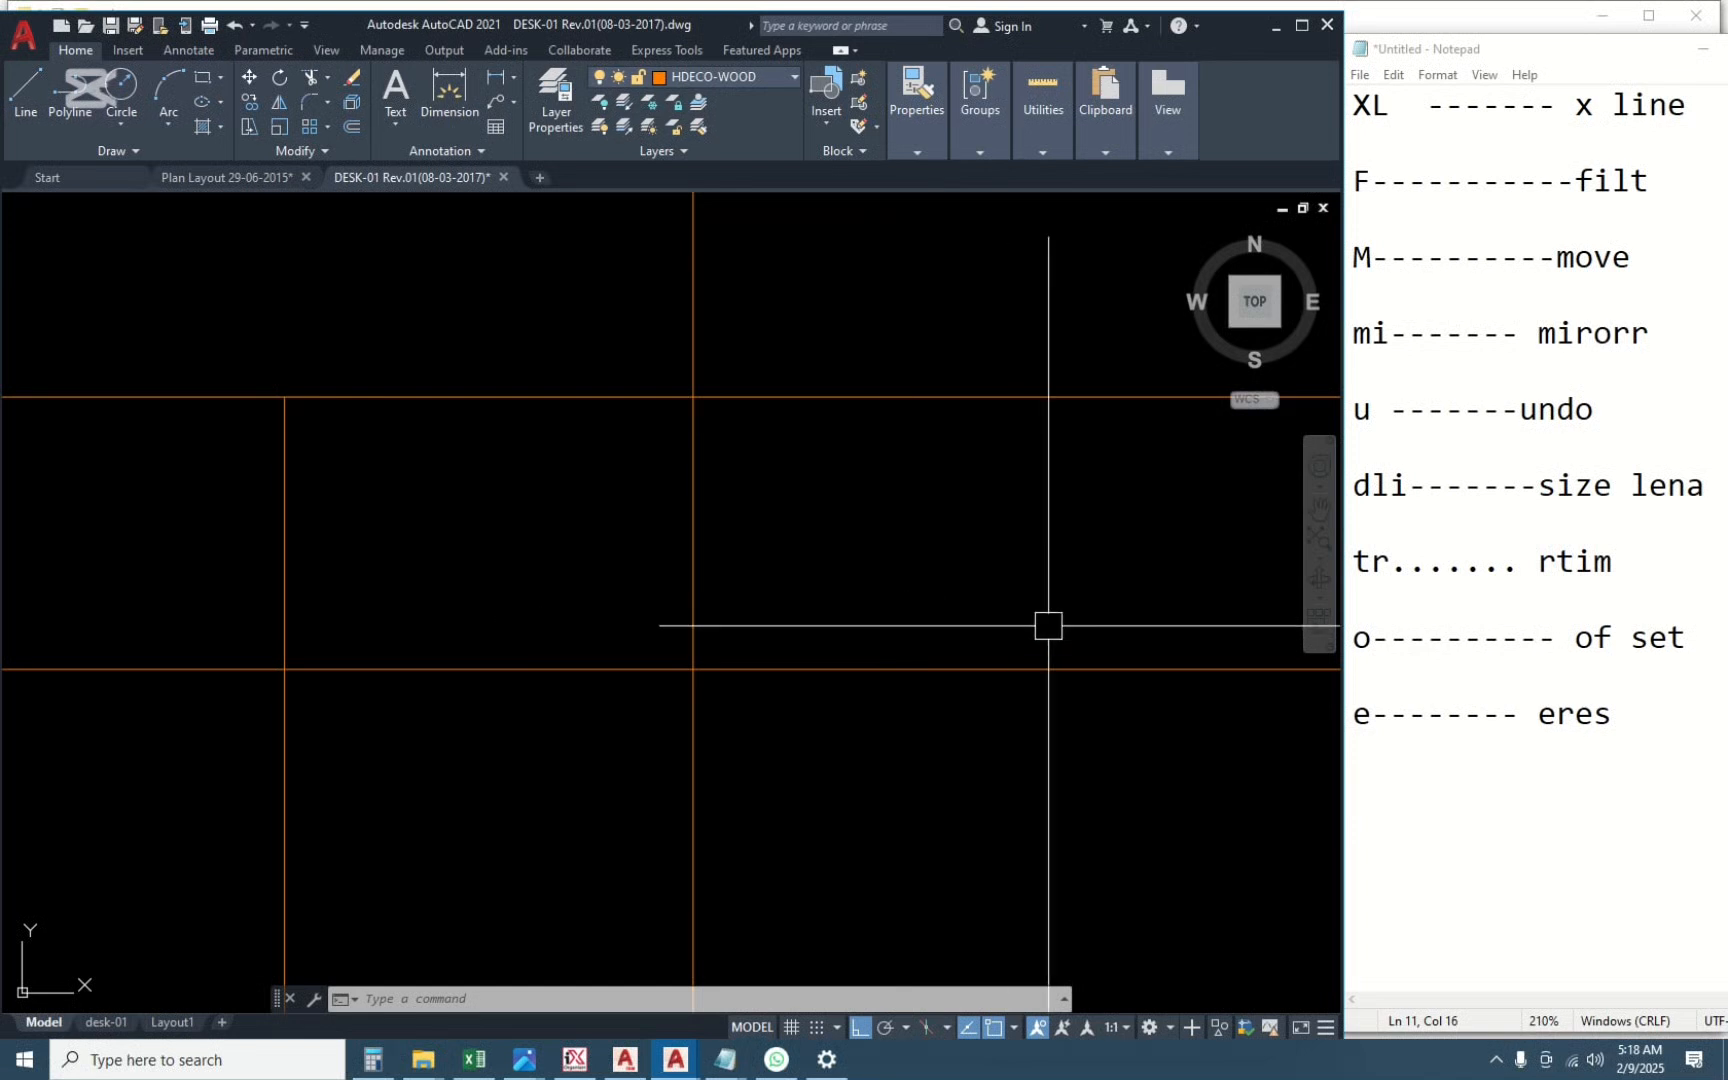
Fillet the upper horizontal and right vertical lines into a square corner with radius 0.
type("f")
key("Return")
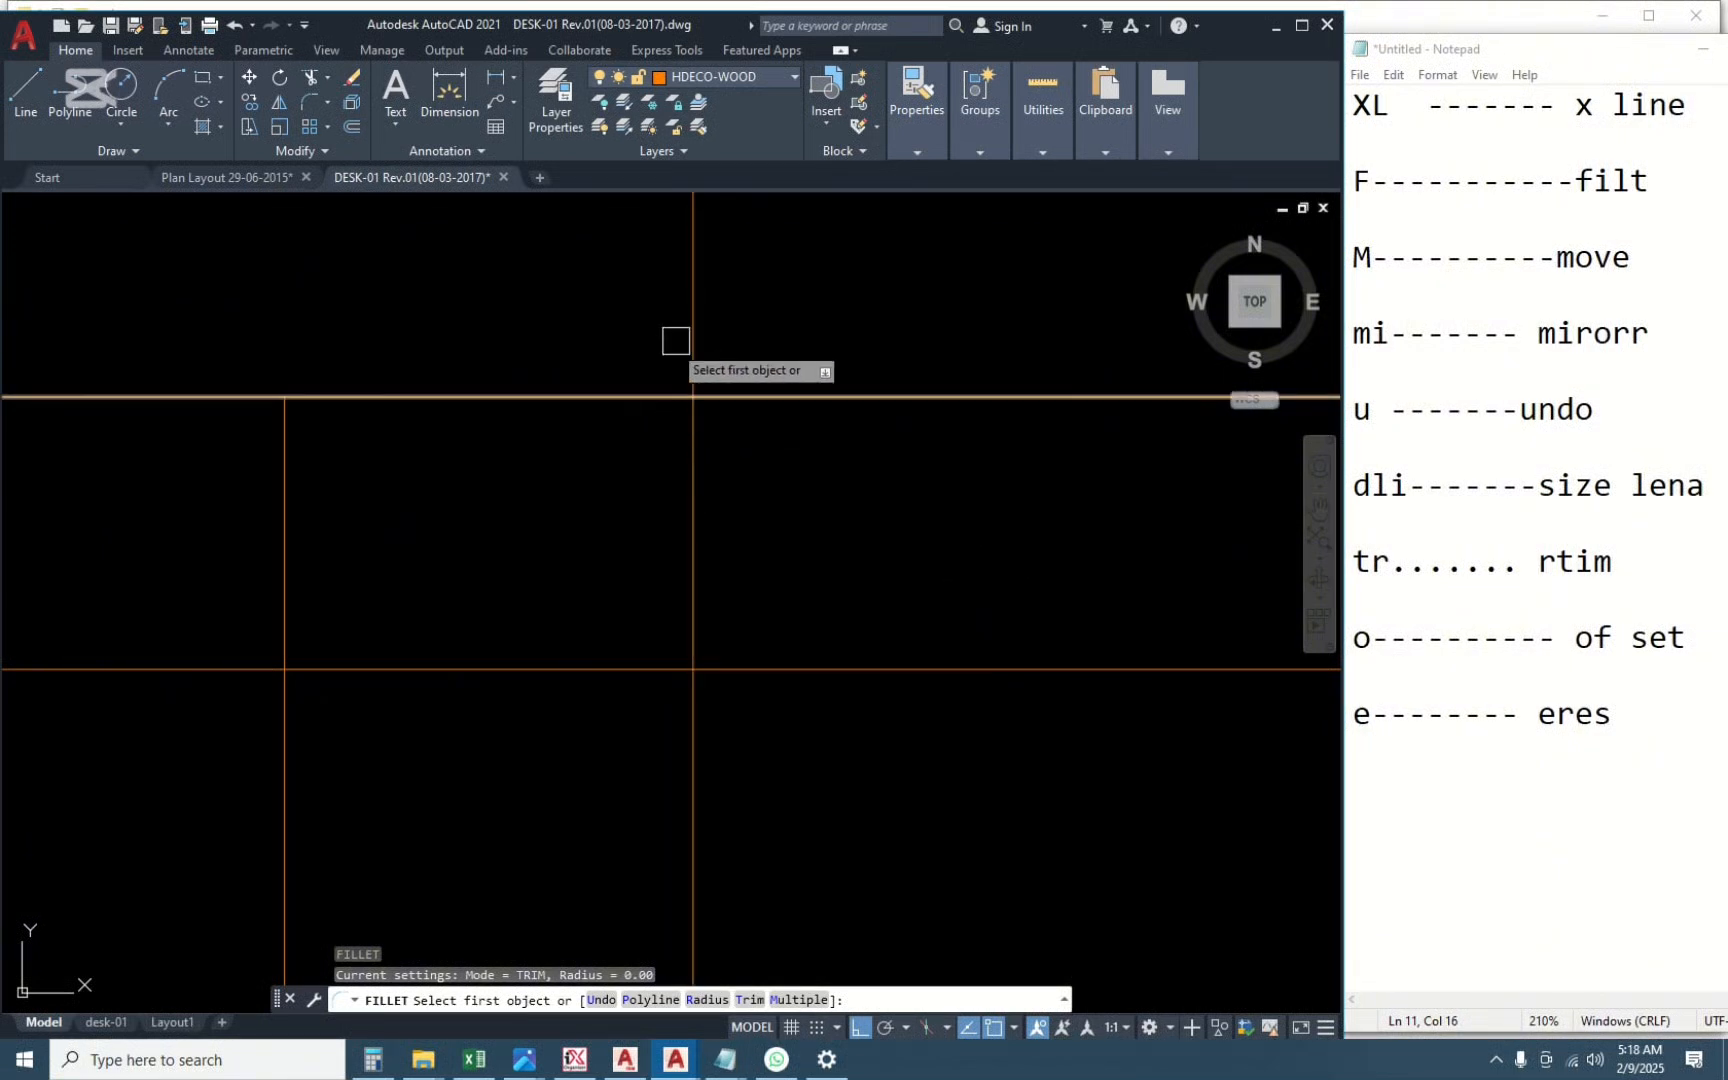
left_click(624, 393)
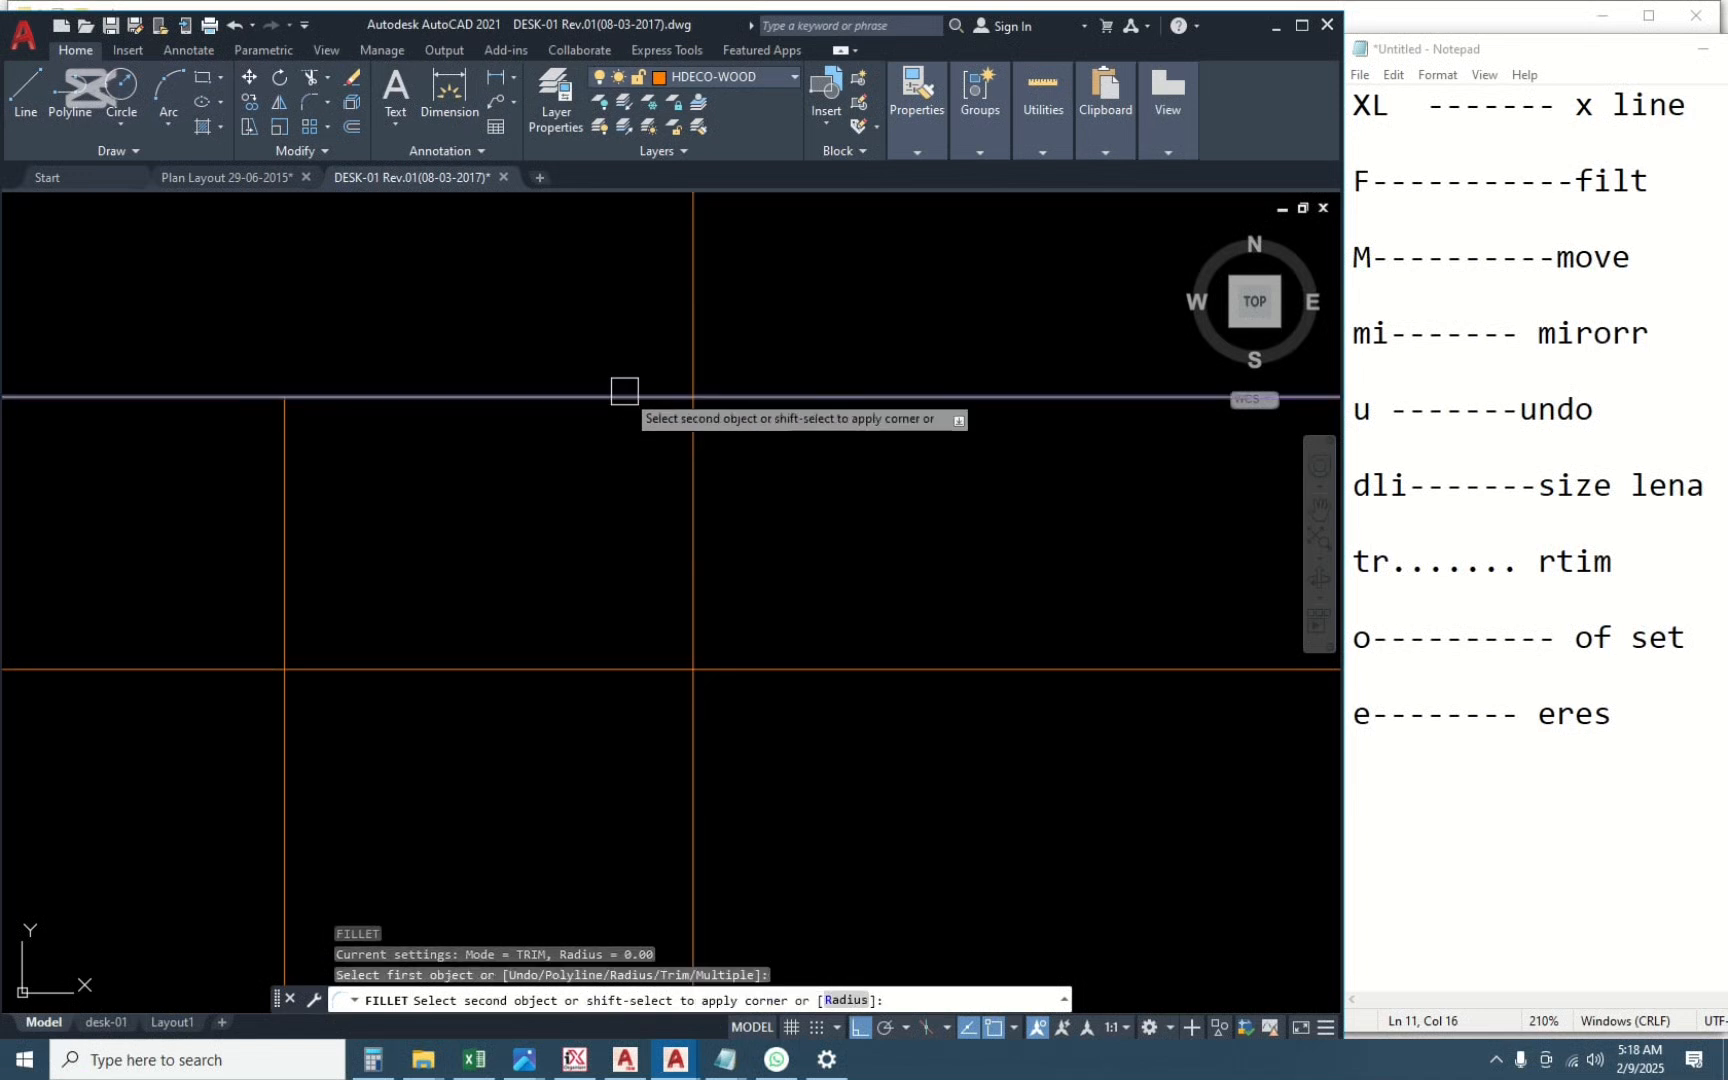
left_click(693, 478)
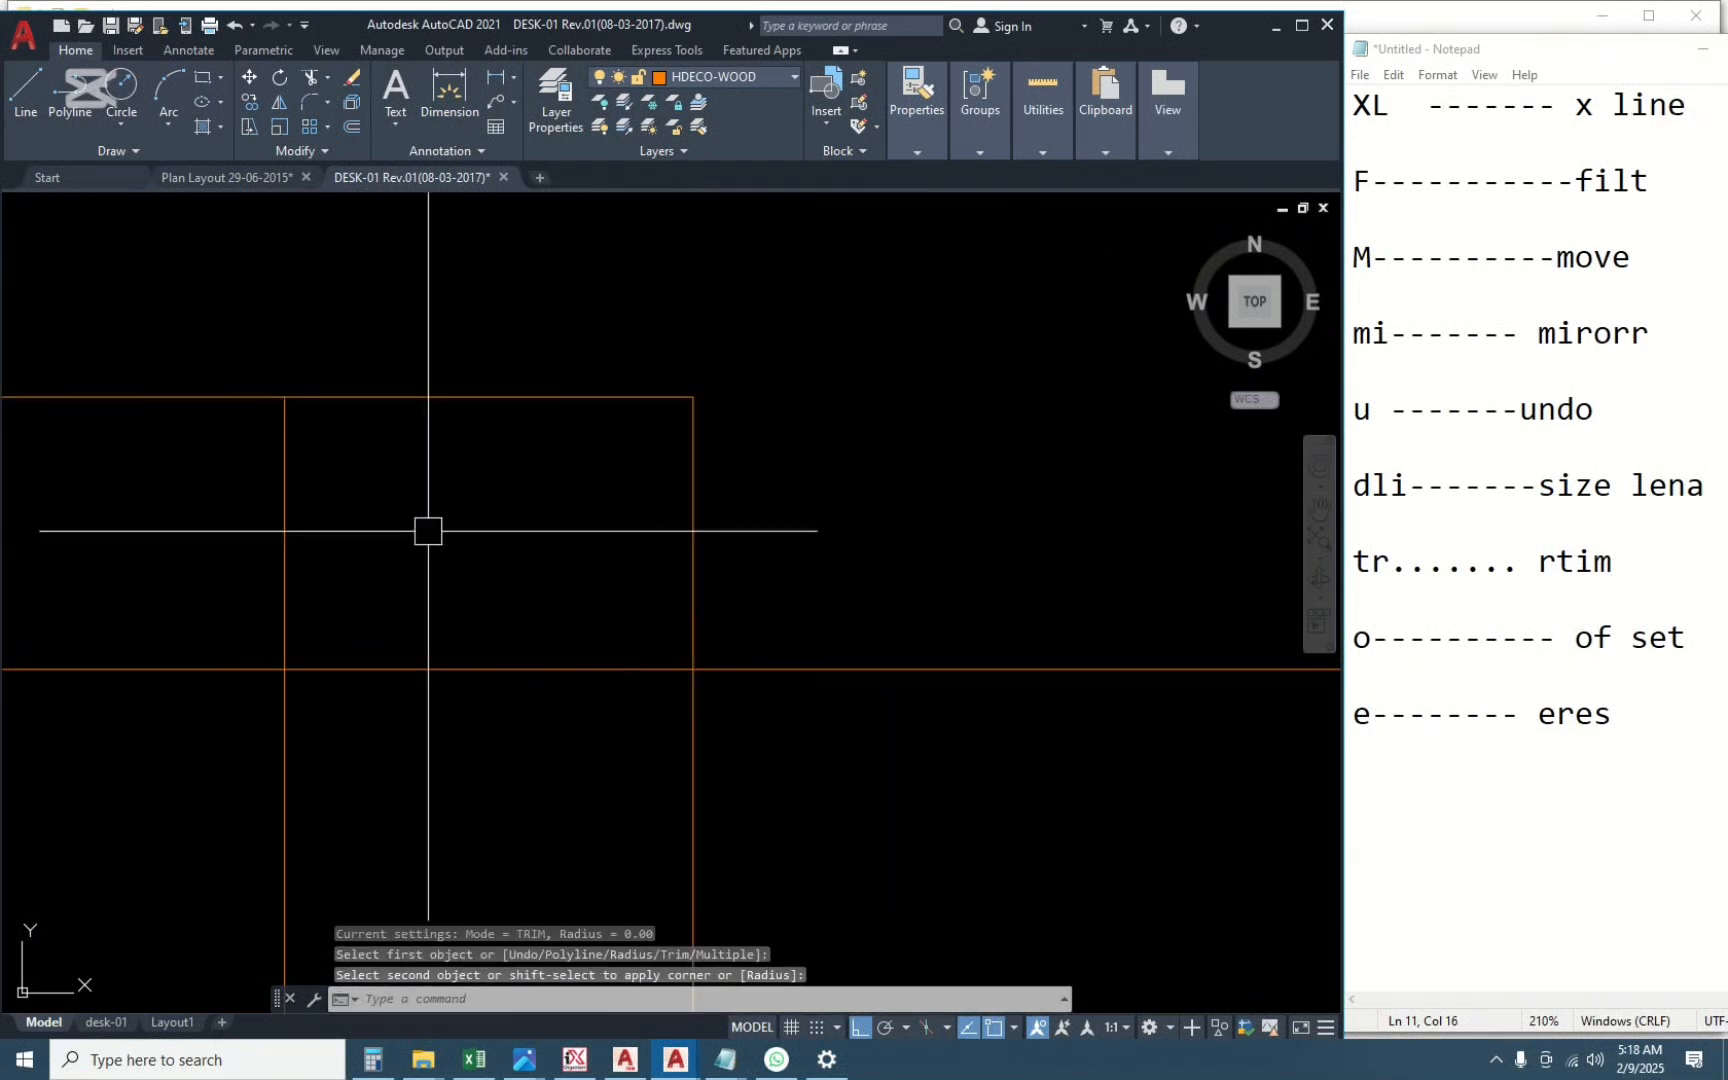
Examine the squared upper-right corner and the lines still crossing at the lower right of the outline.
scroll(697, 416, "up", 2)
scroll(695, 854, "up", 6)
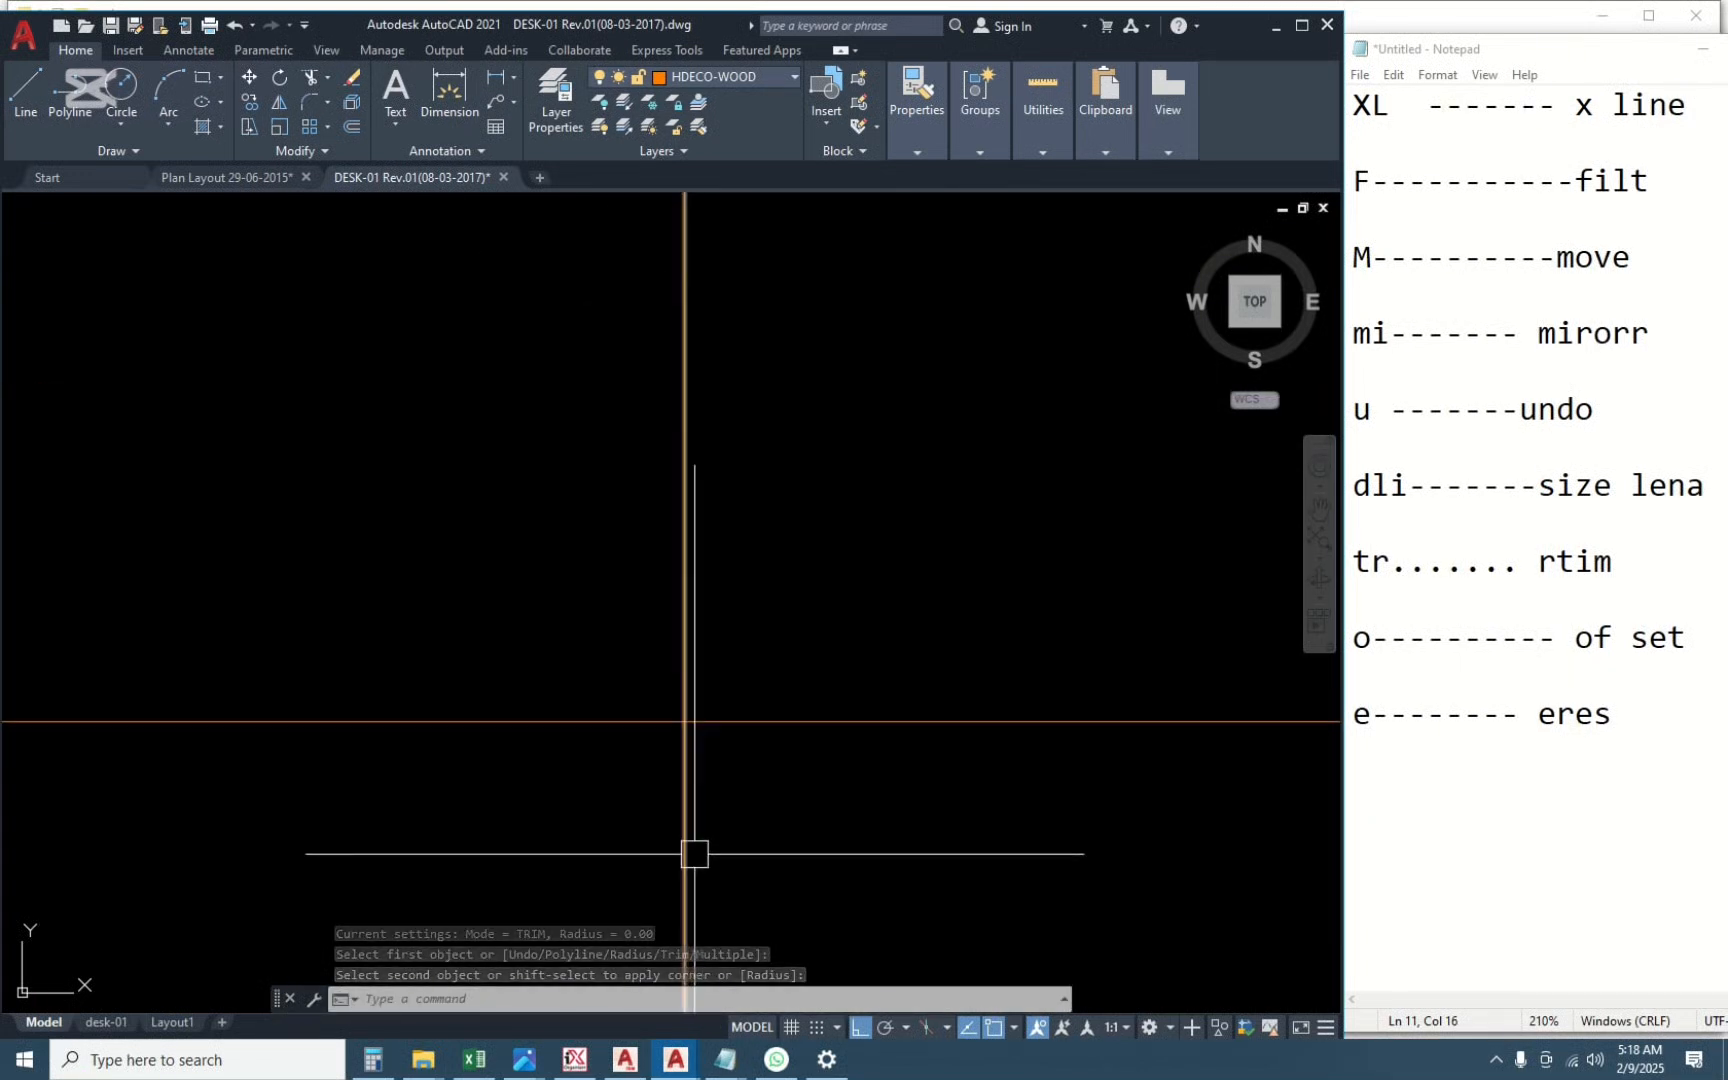
scroll(675, 642, "down", 8)
scroll(675, 386, "up", 7)
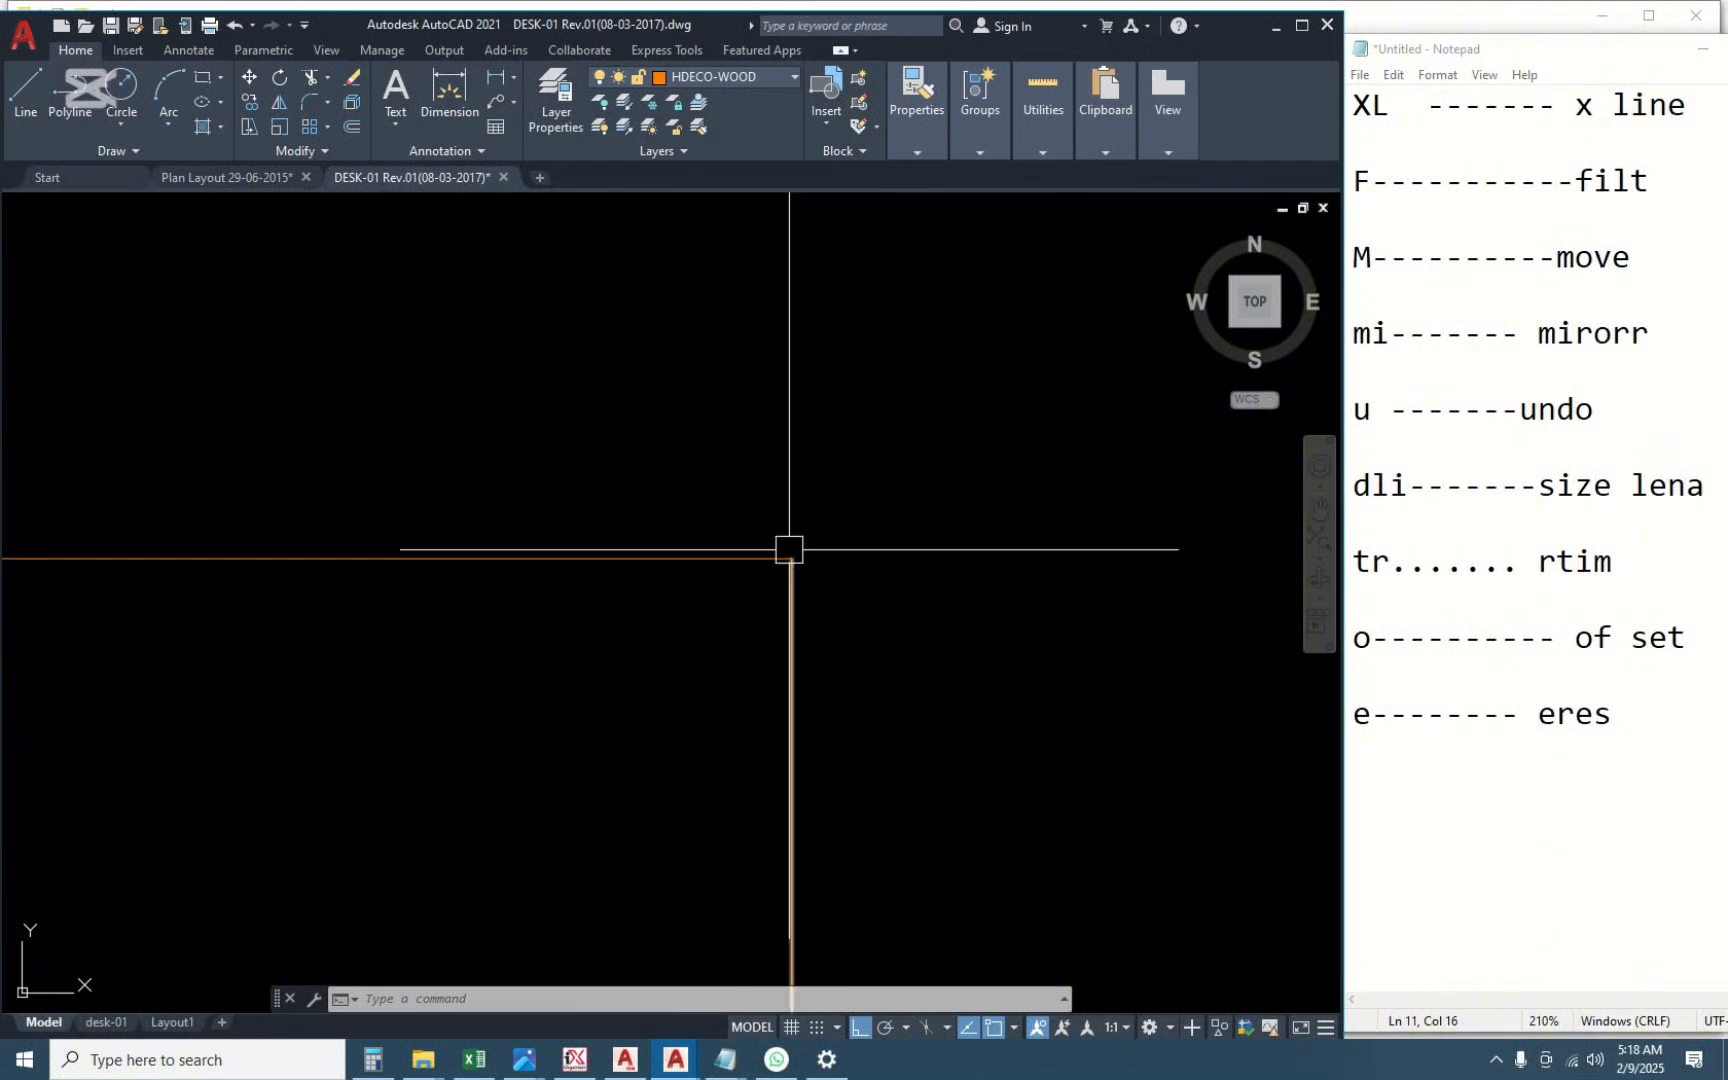
scroll(683, 486, "down", 10)
scroll(697, 799, "up", 6)
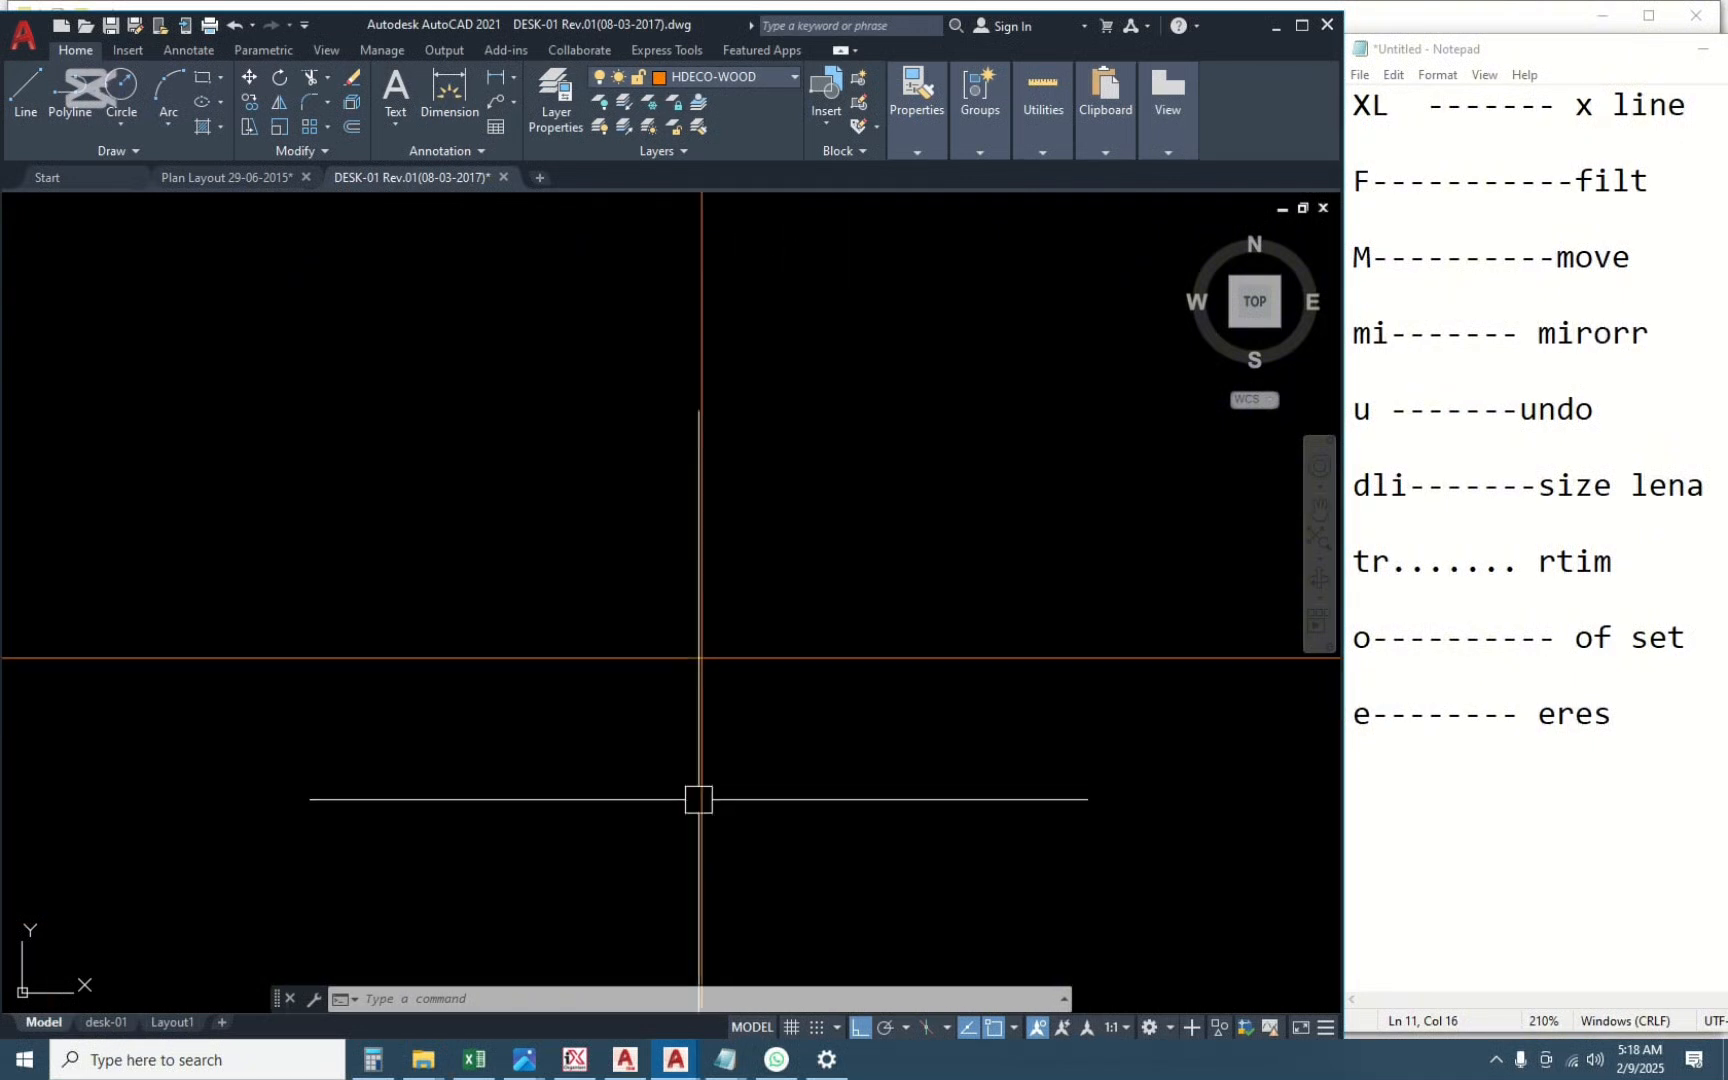
scroll(690, 797, "up", 1)
scroll(721, 624, "up", 4)
scroll(730, 710, "down", 5)
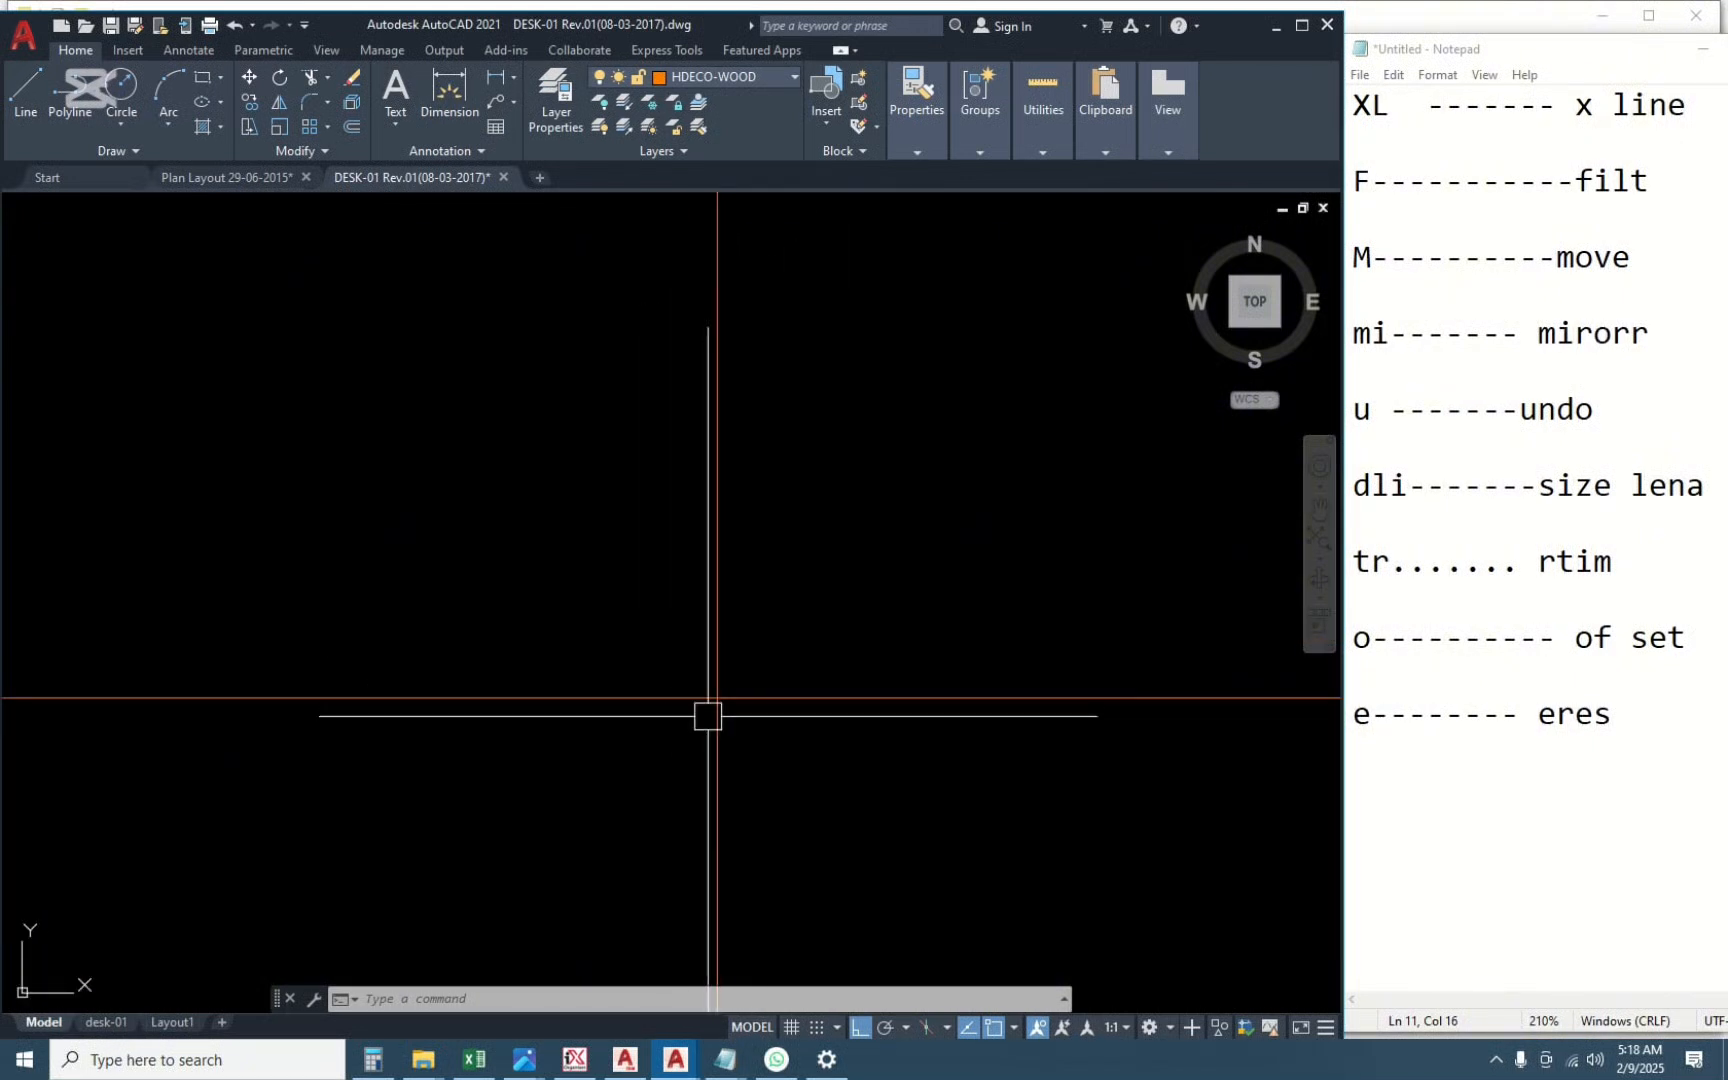
Fillet the right vertical and lower horizontal lines into a square lower-right corner with radius 0.
scroll(797, 749, "down", 3)
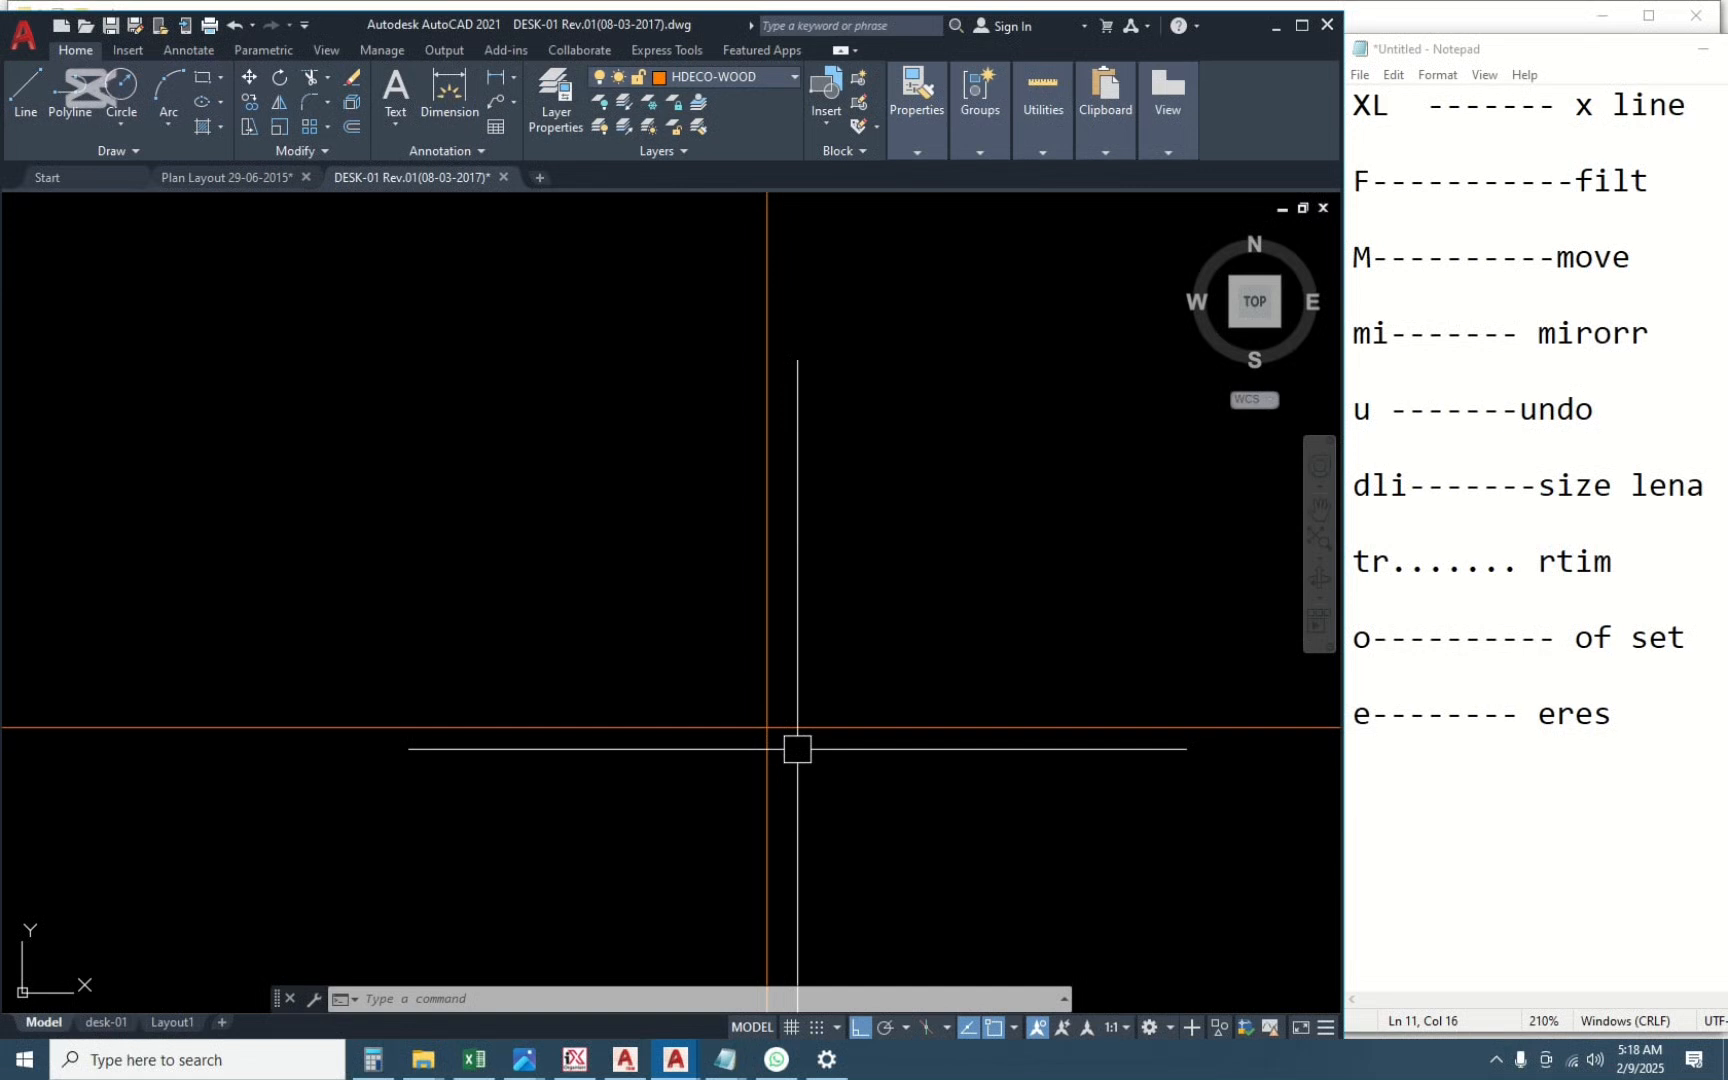
type("f")
key("Return")
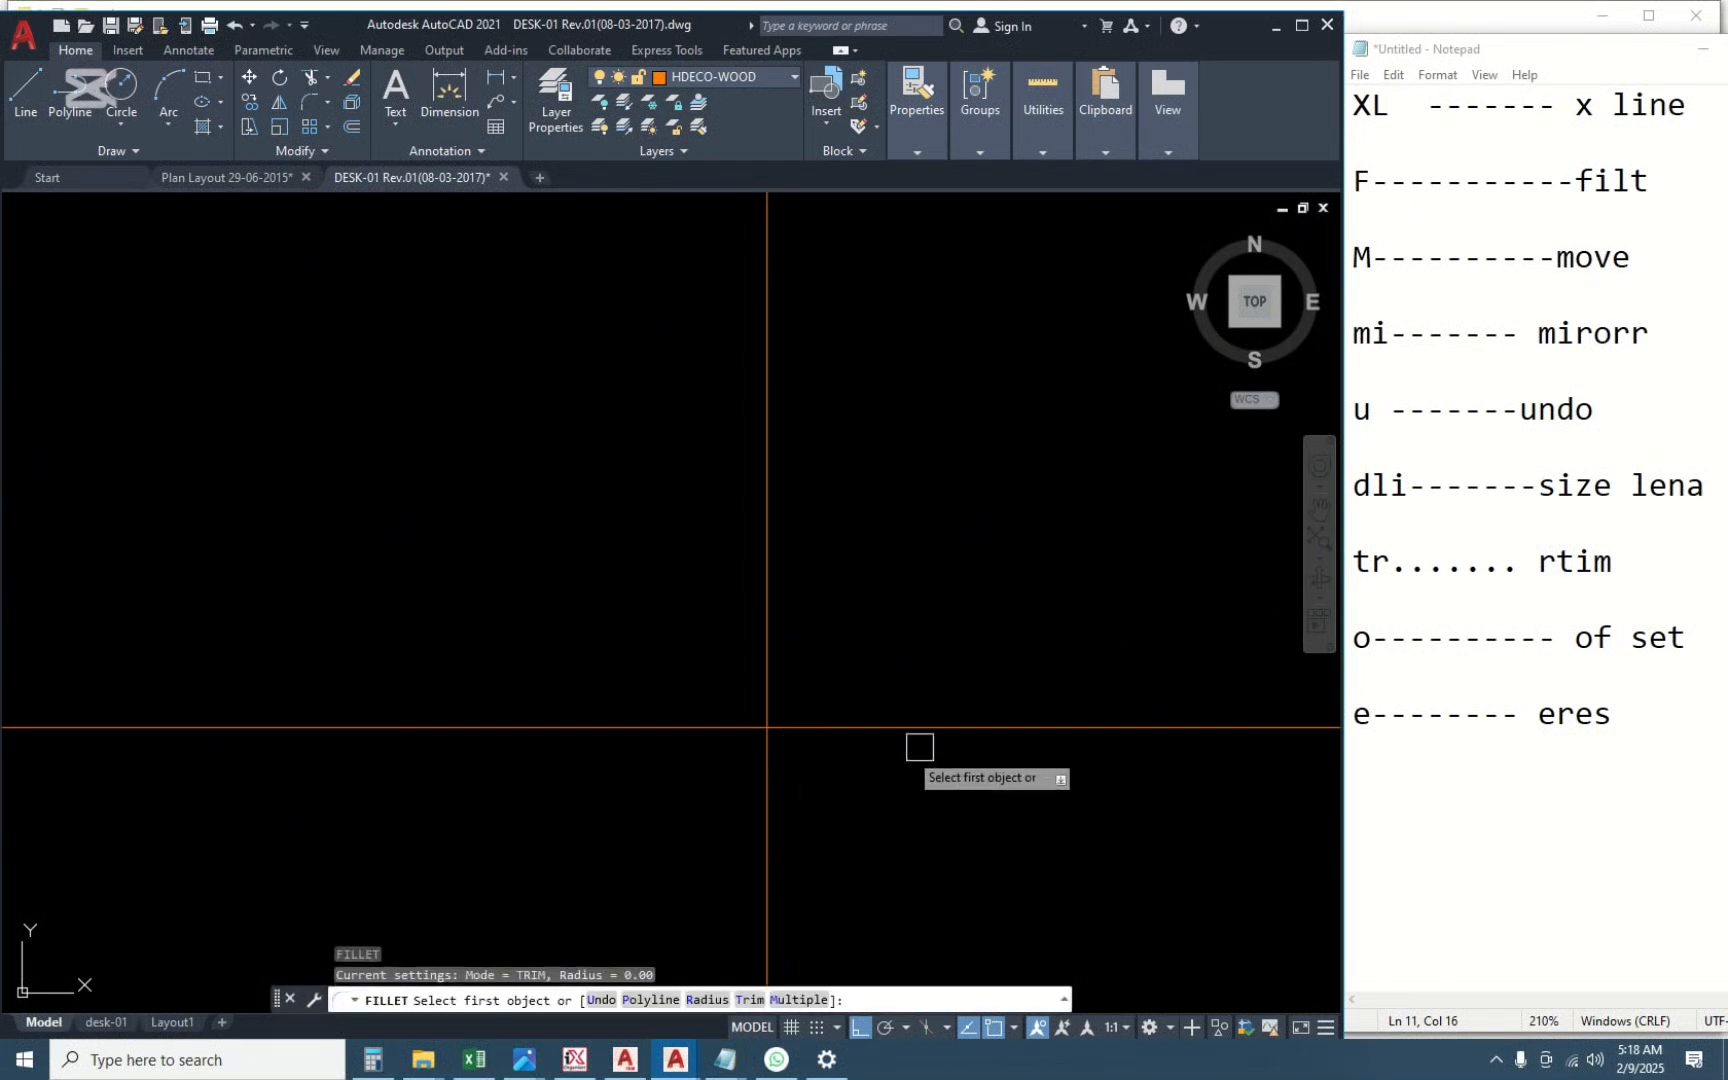
left_click(767, 633)
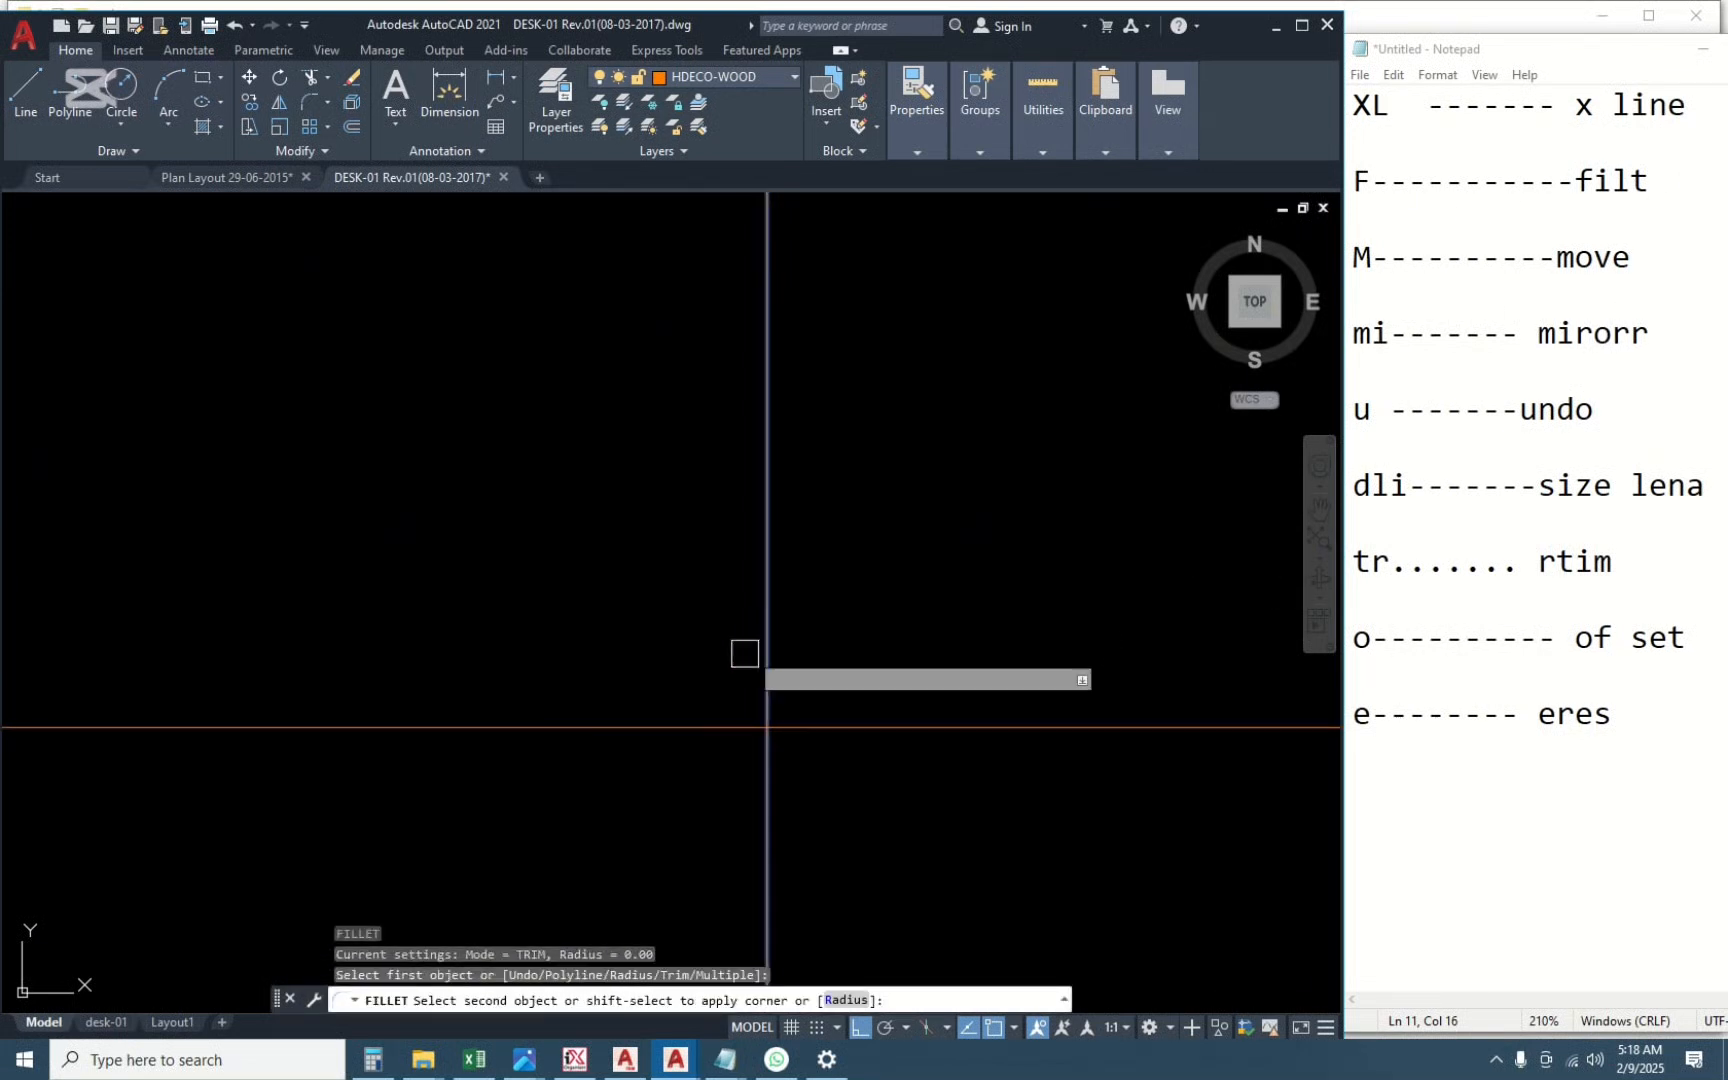
left_click(693, 720)
scroll(953, 629, "down", 5)
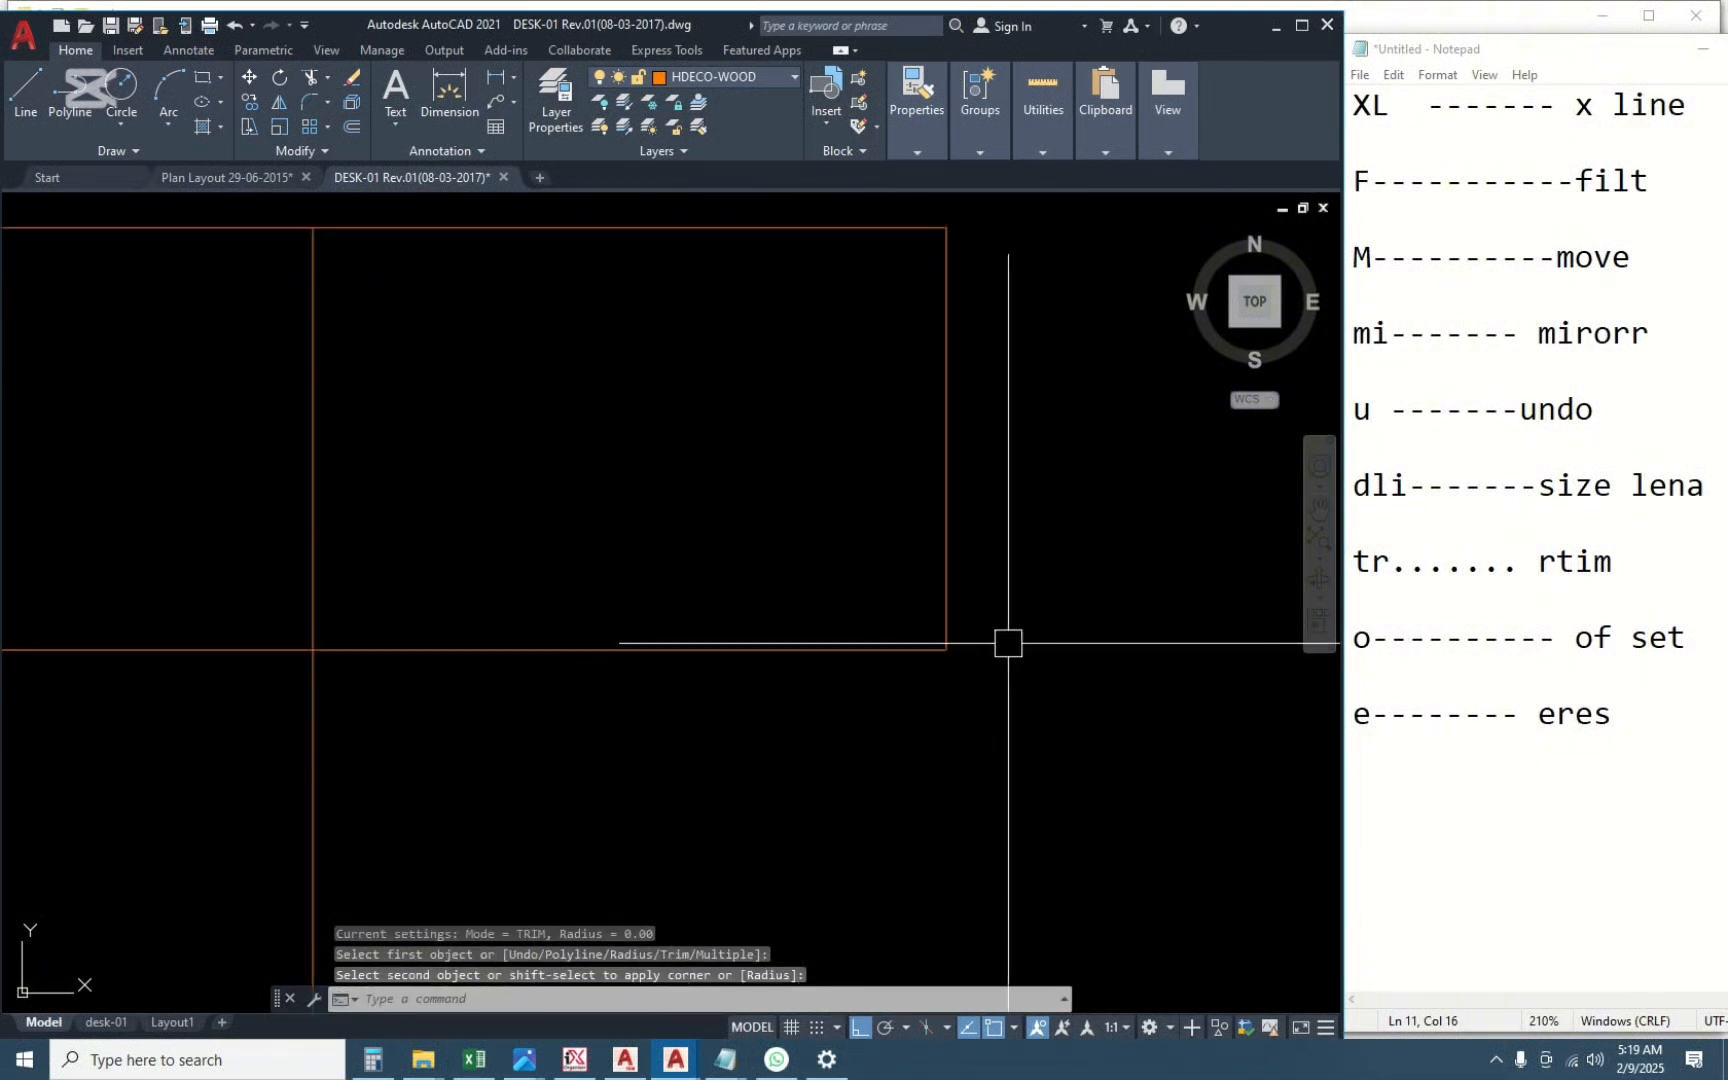
Round the outline's lower-left corner using Fillet with a radius of 20 mm.
scroll(1008, 643, "up", 8)
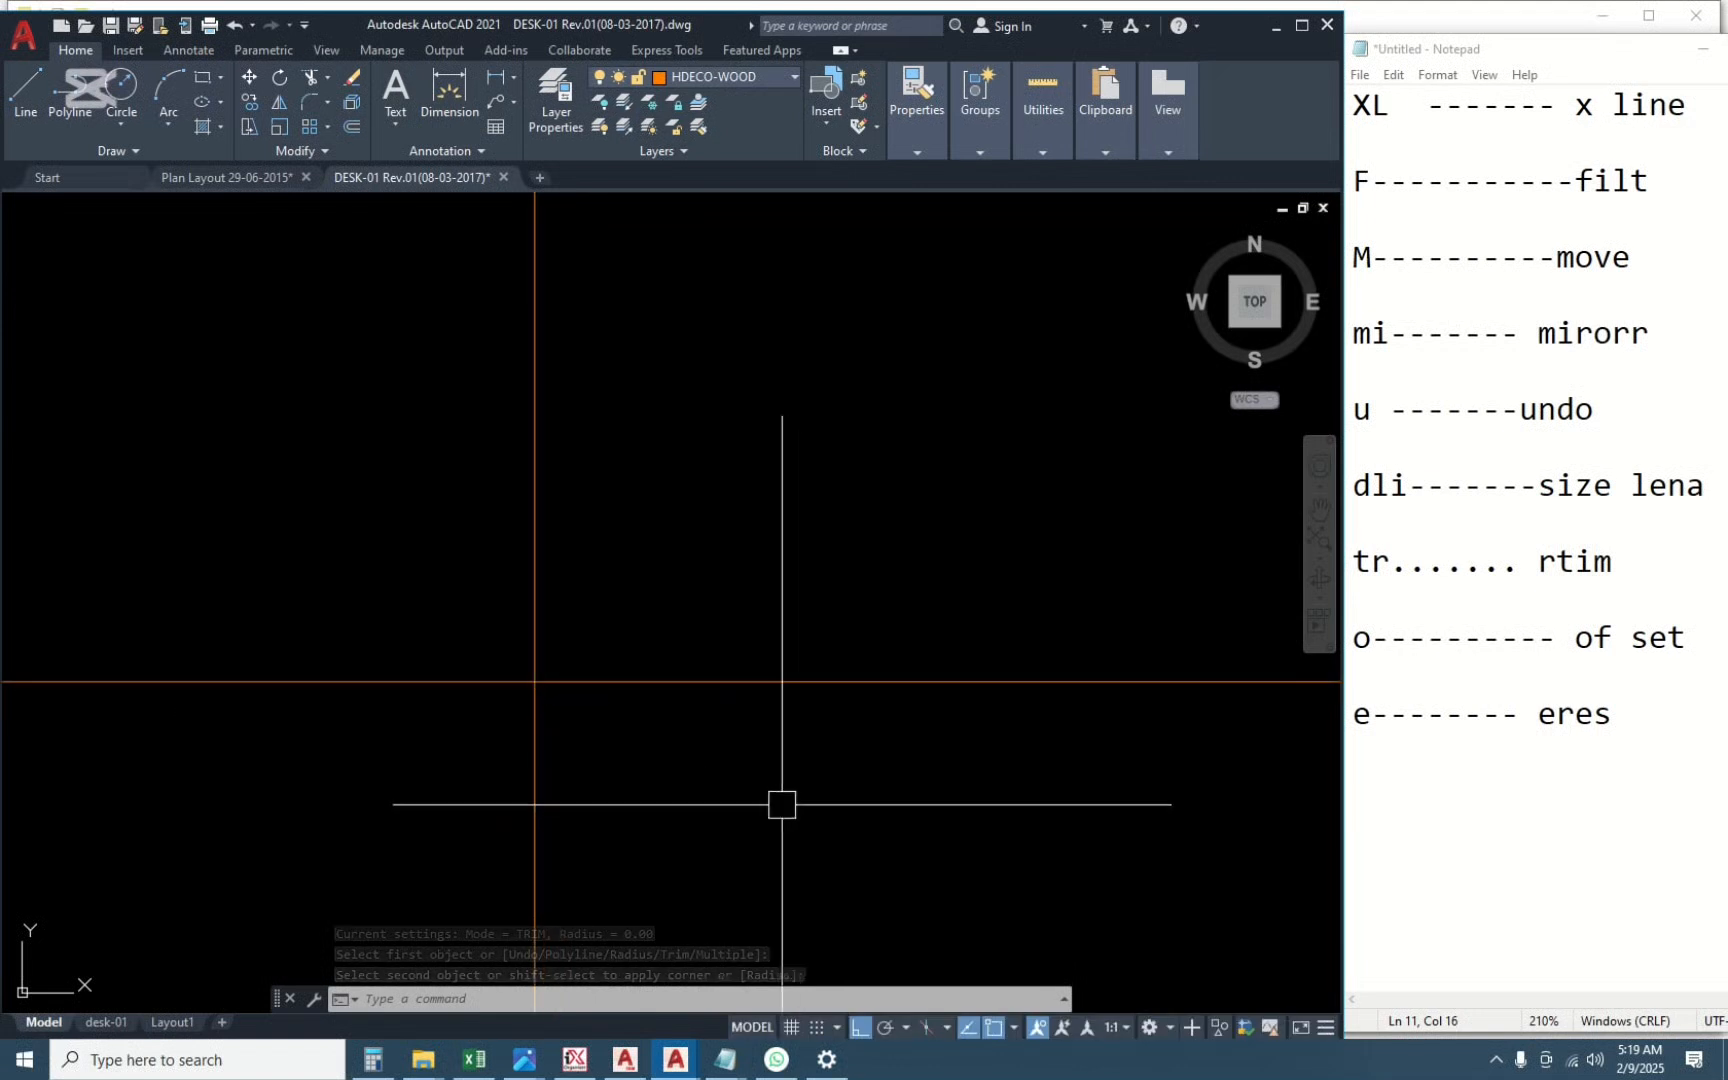
key("Return")
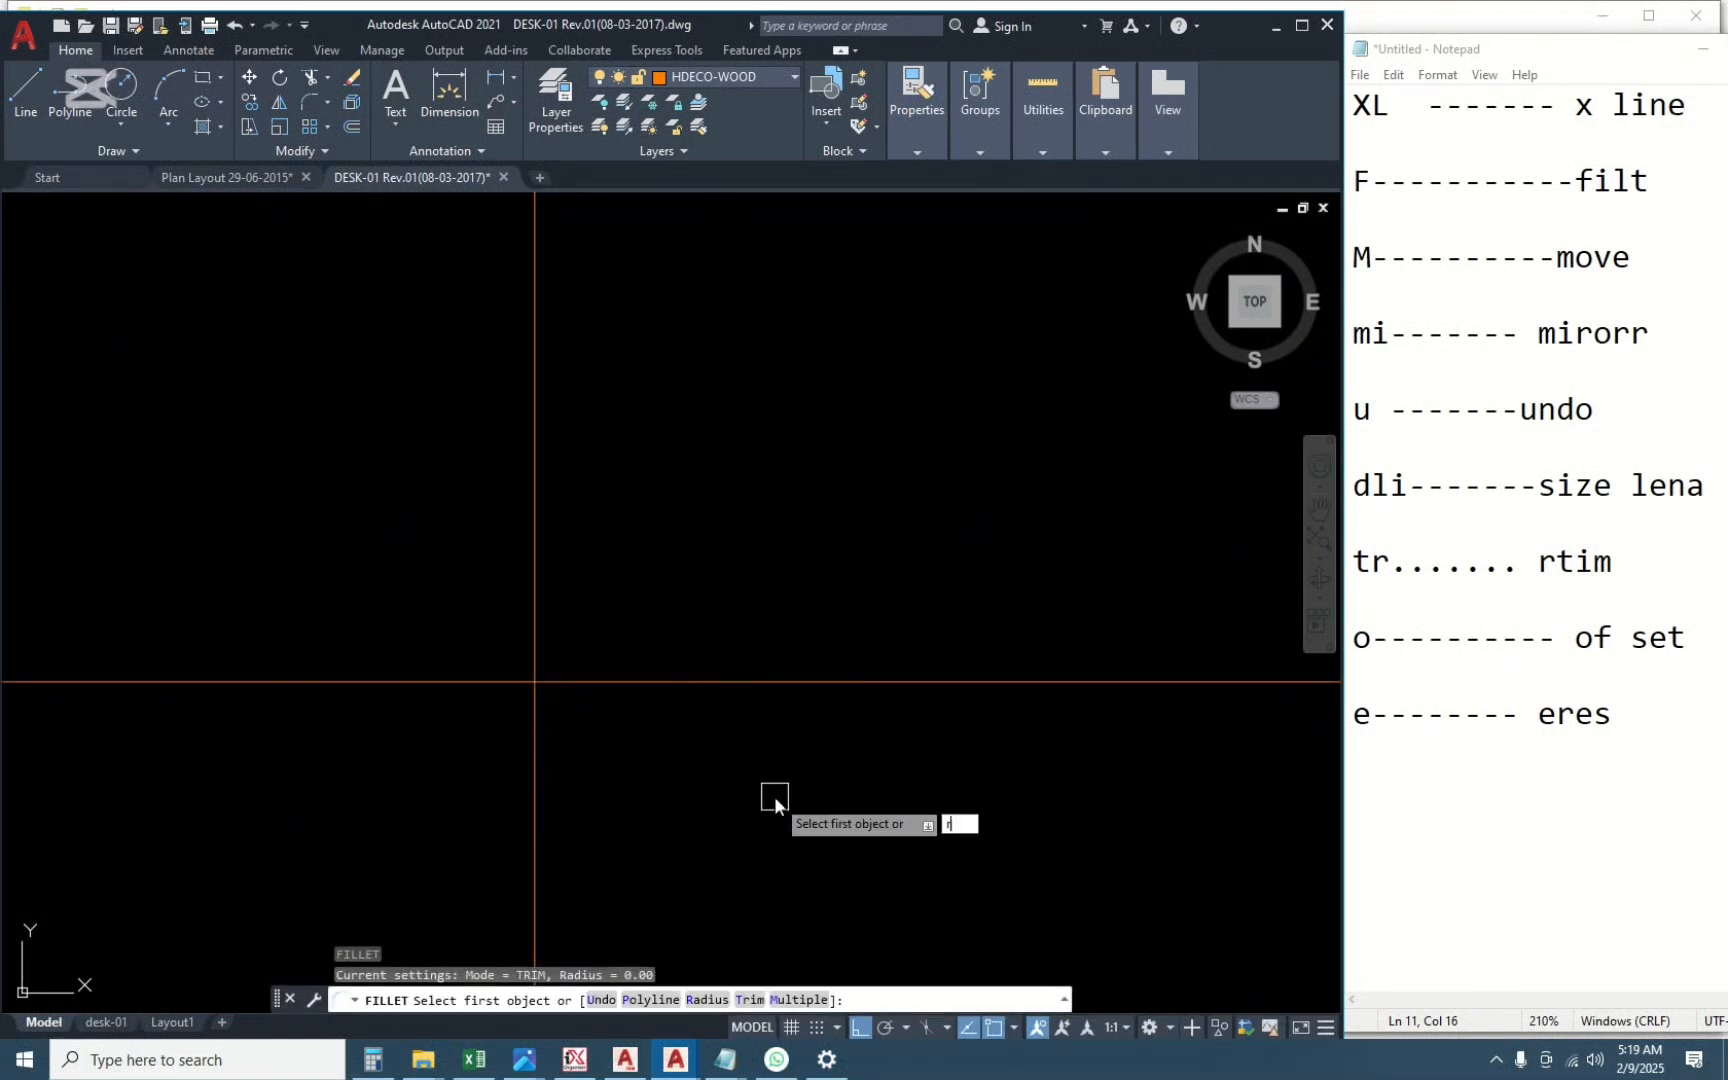
type("r")
key("Return")
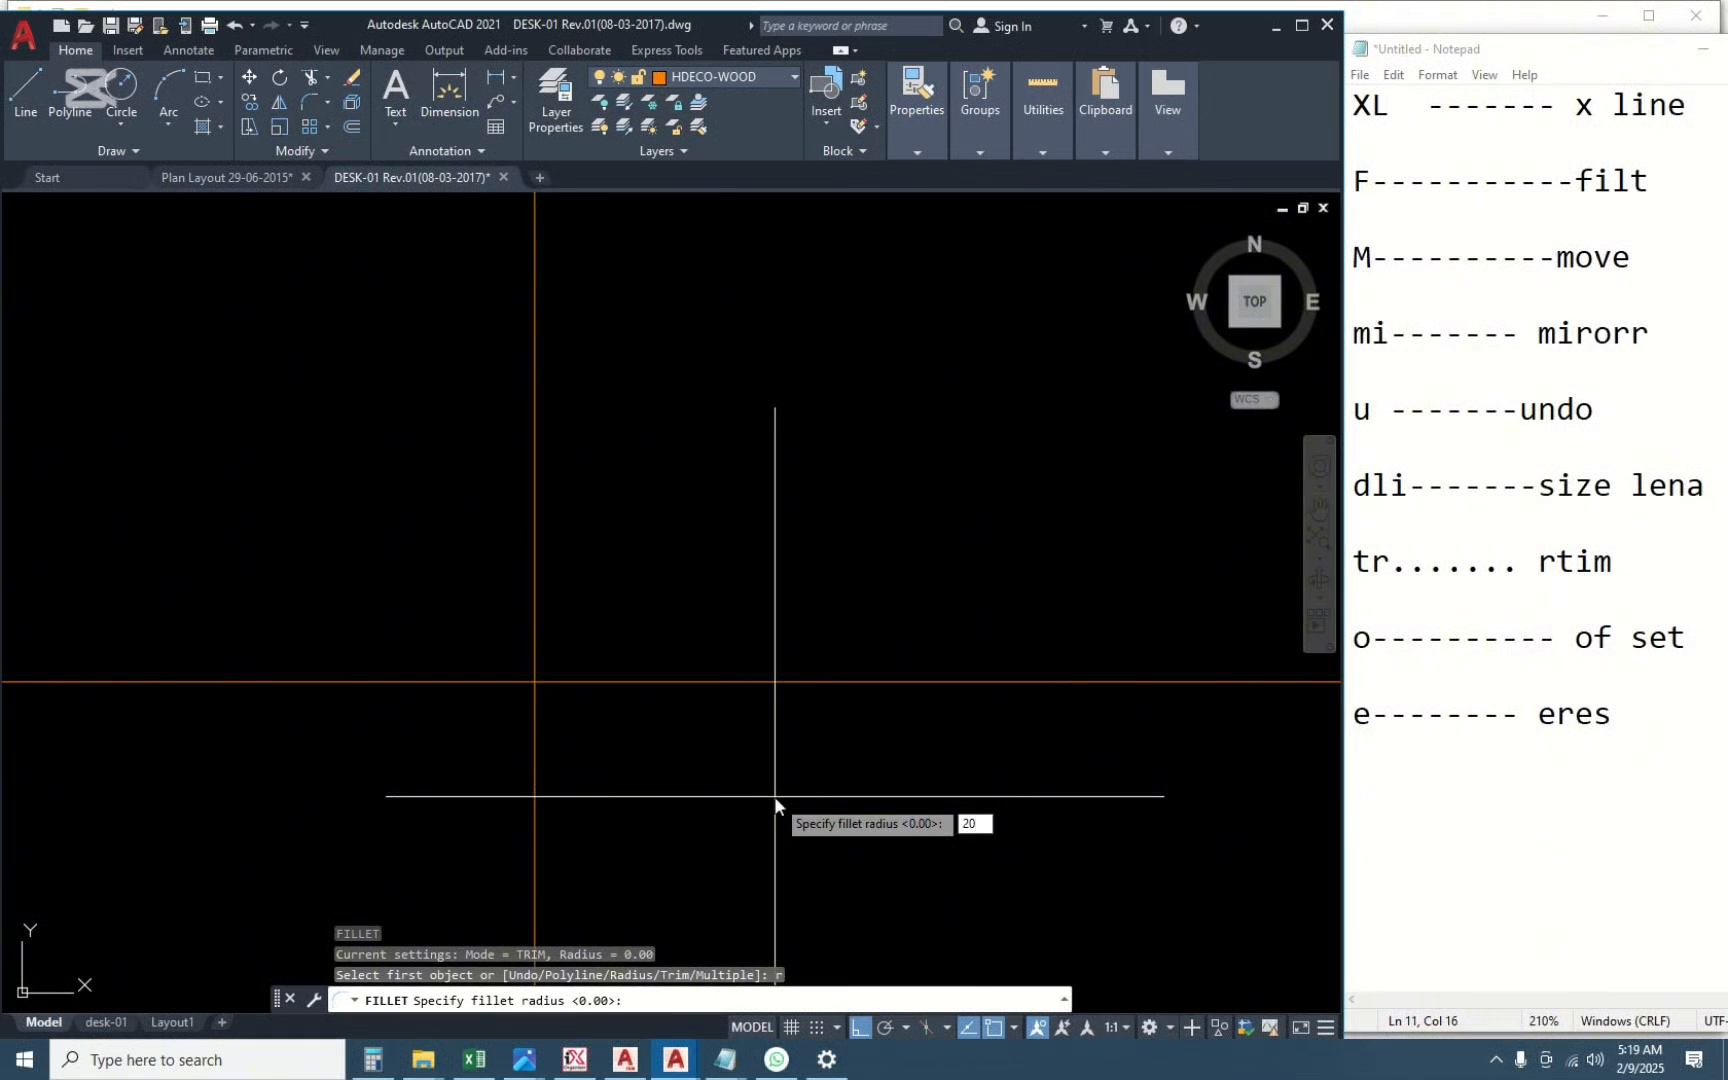
key("Return")
left_click(770, 682)
left_click(538, 625)
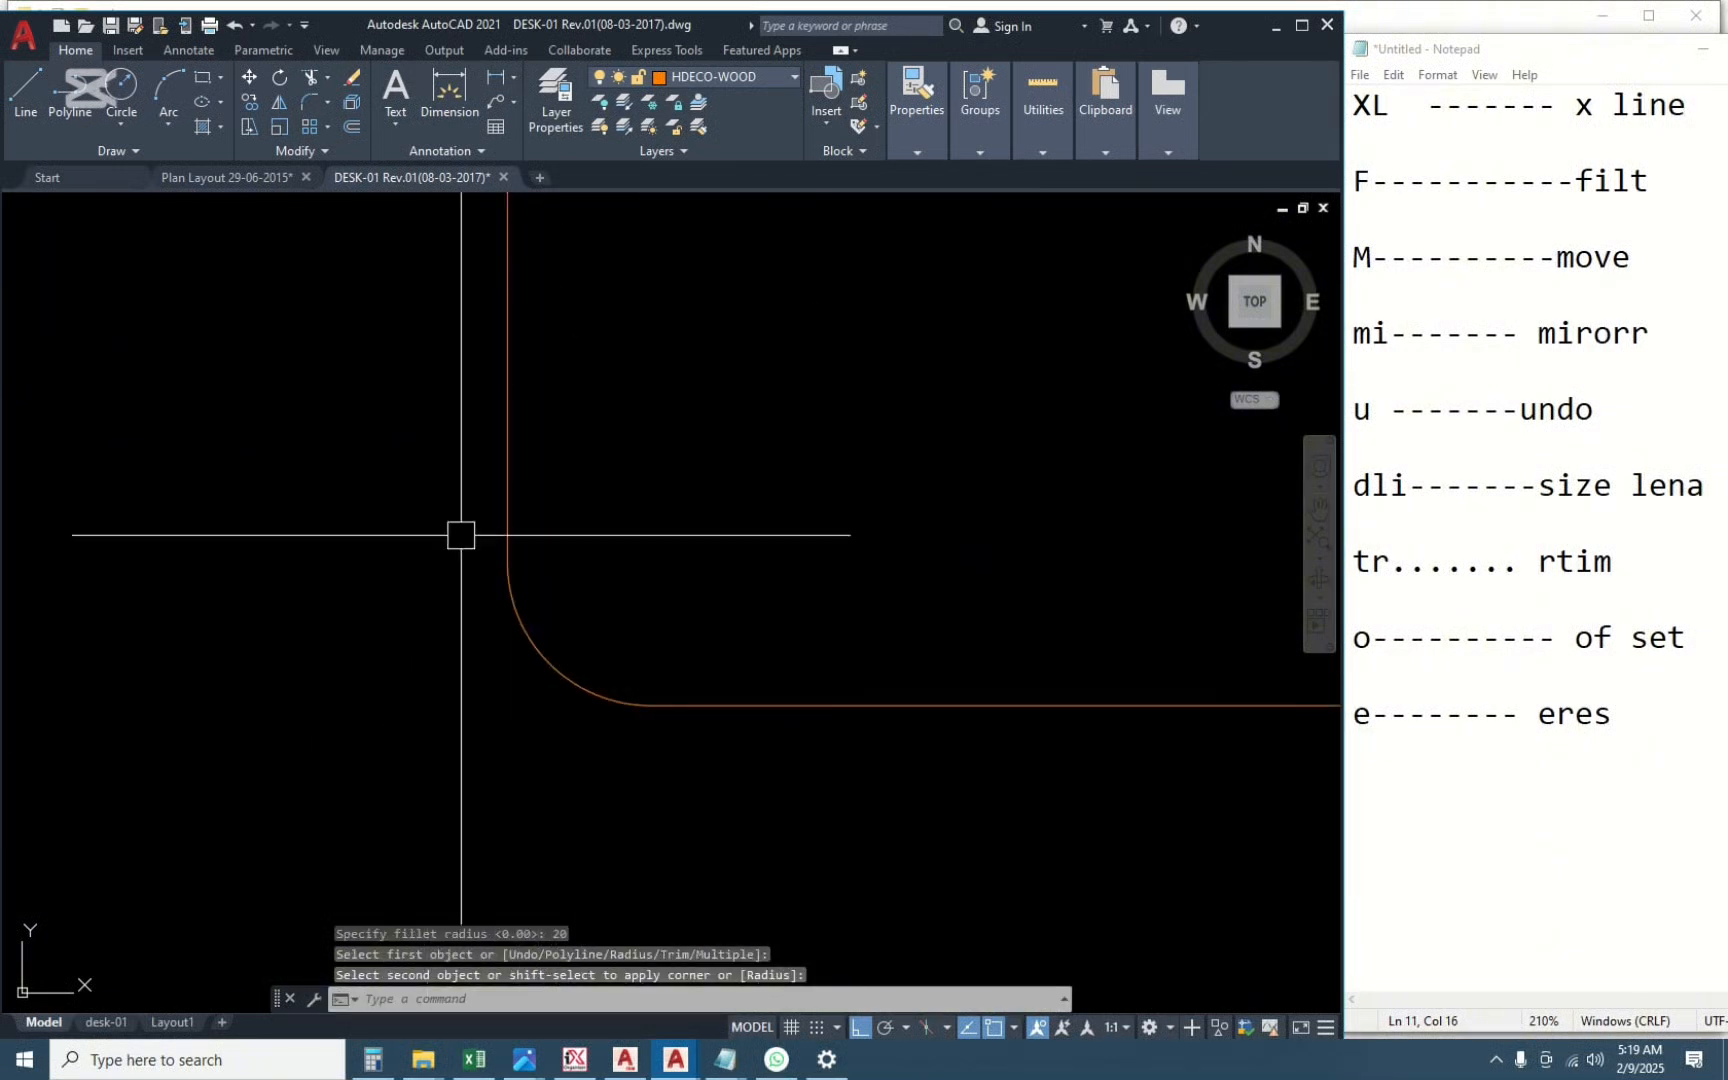
Round the outline's upper-left corner with the same 20 mm fillet radius.
scroll(756, 818, "down", 10)
scroll(752, 556, "up", 6)
scroll(752, 559, "up", 4)
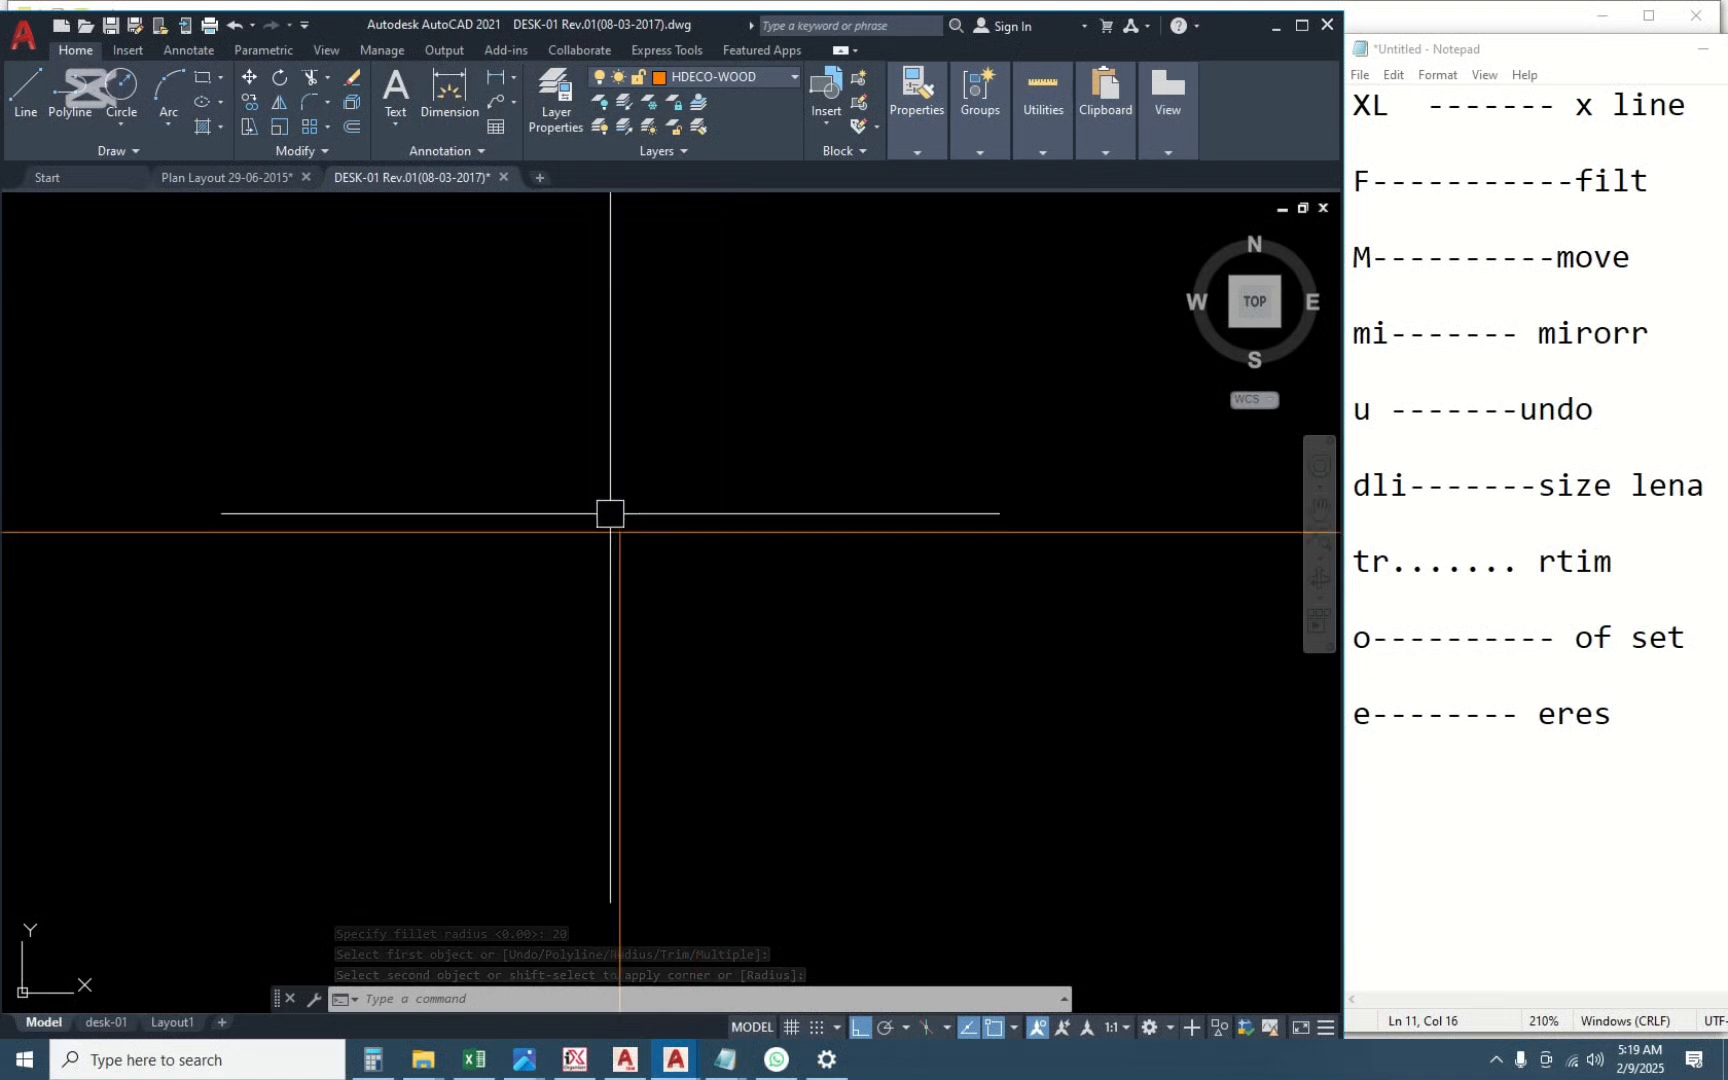
scroll(609, 513, "up", 2)
scroll(635, 571, "up", 3)
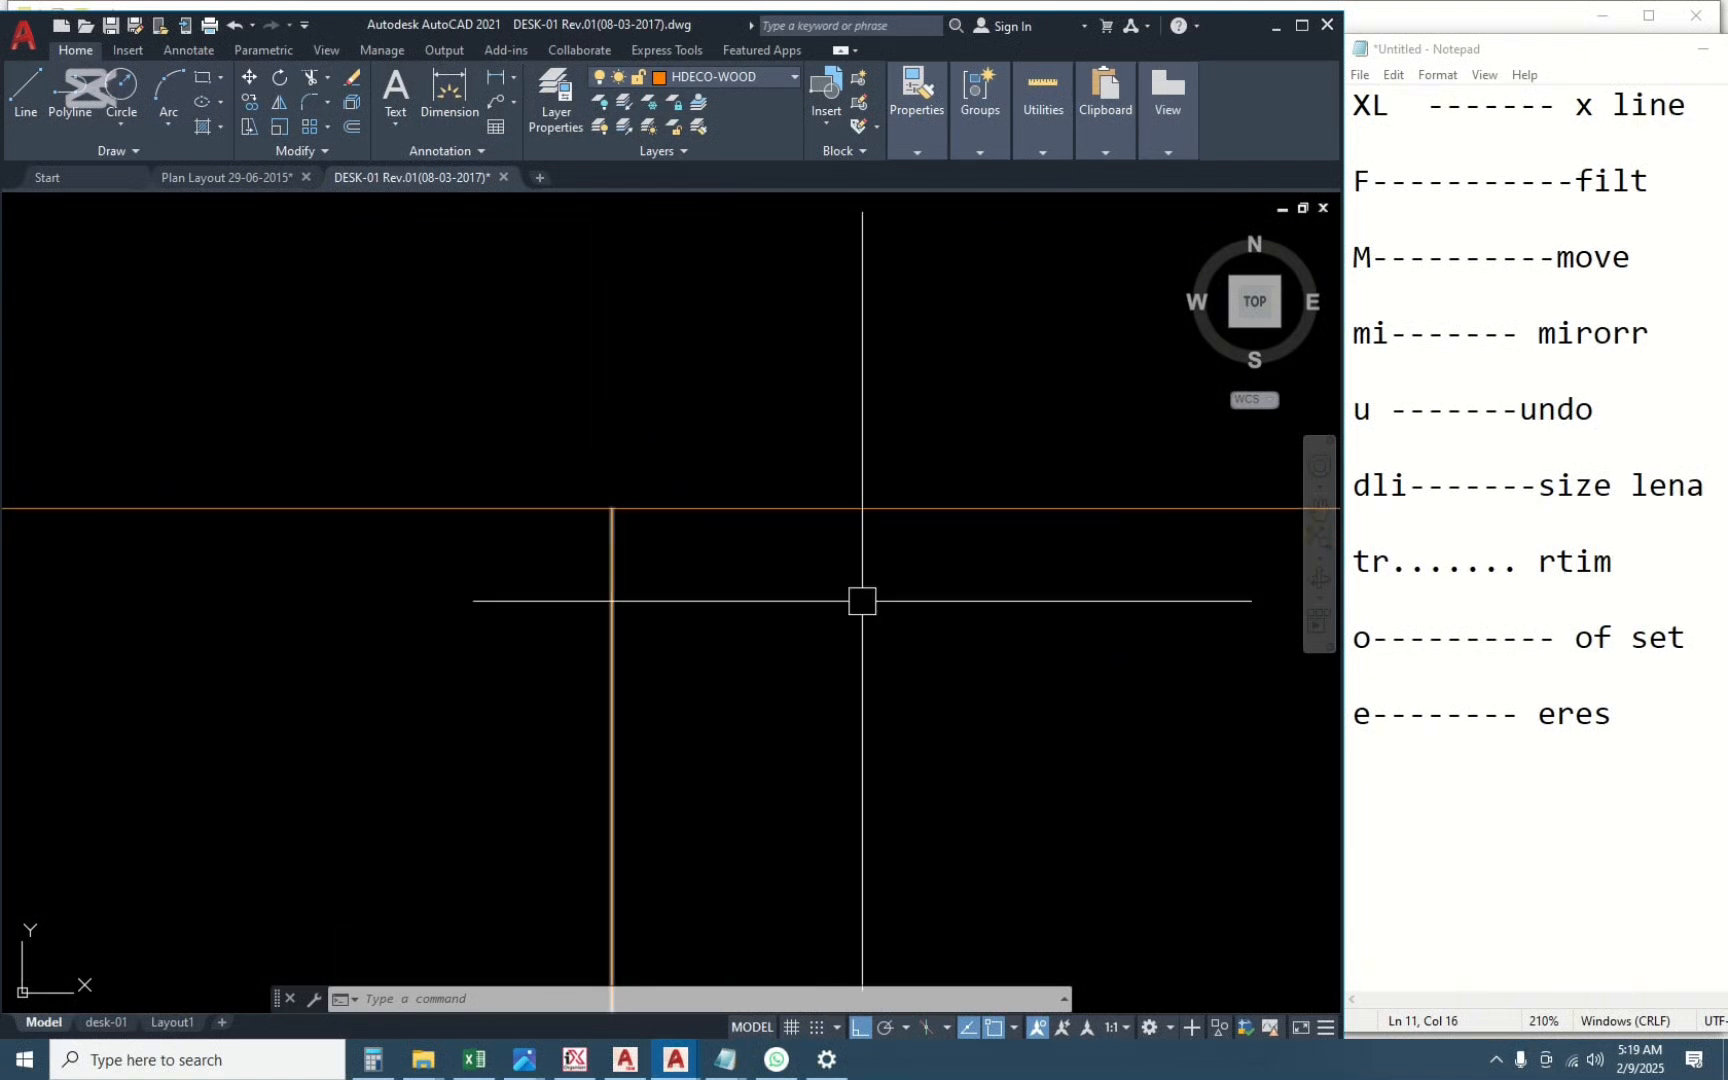
key("Return")
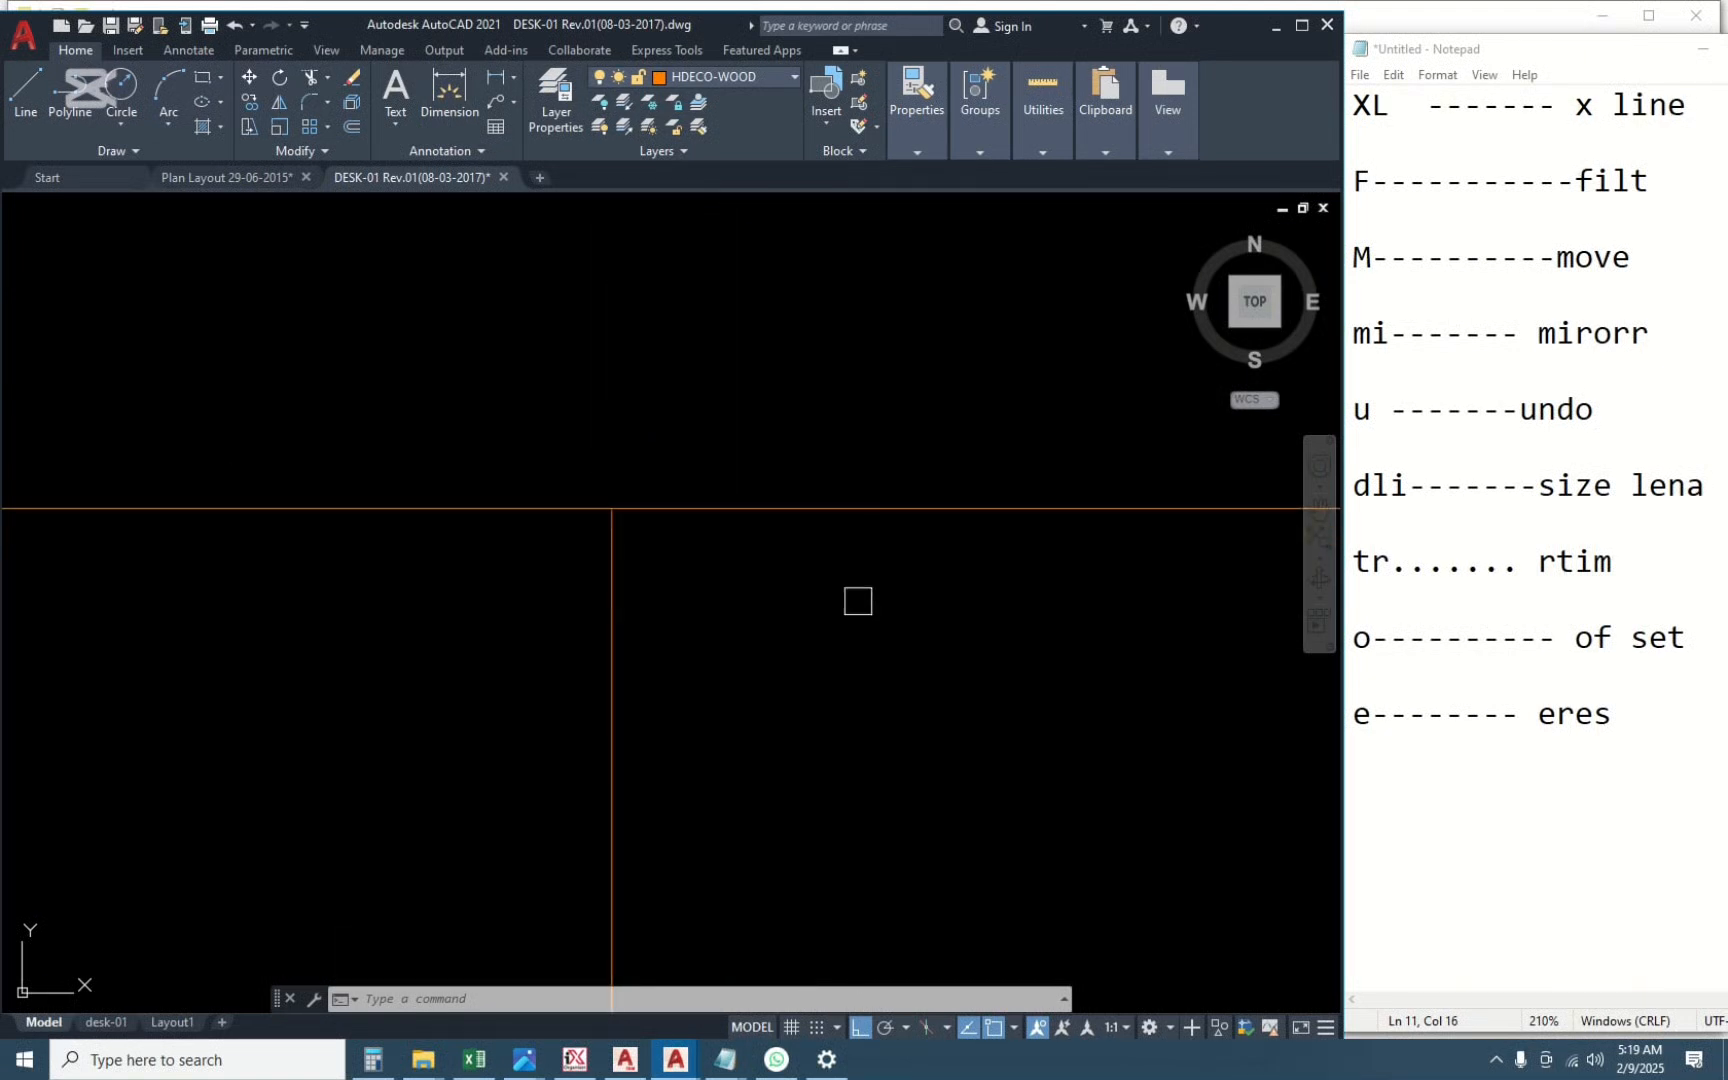
left_click(612, 598)
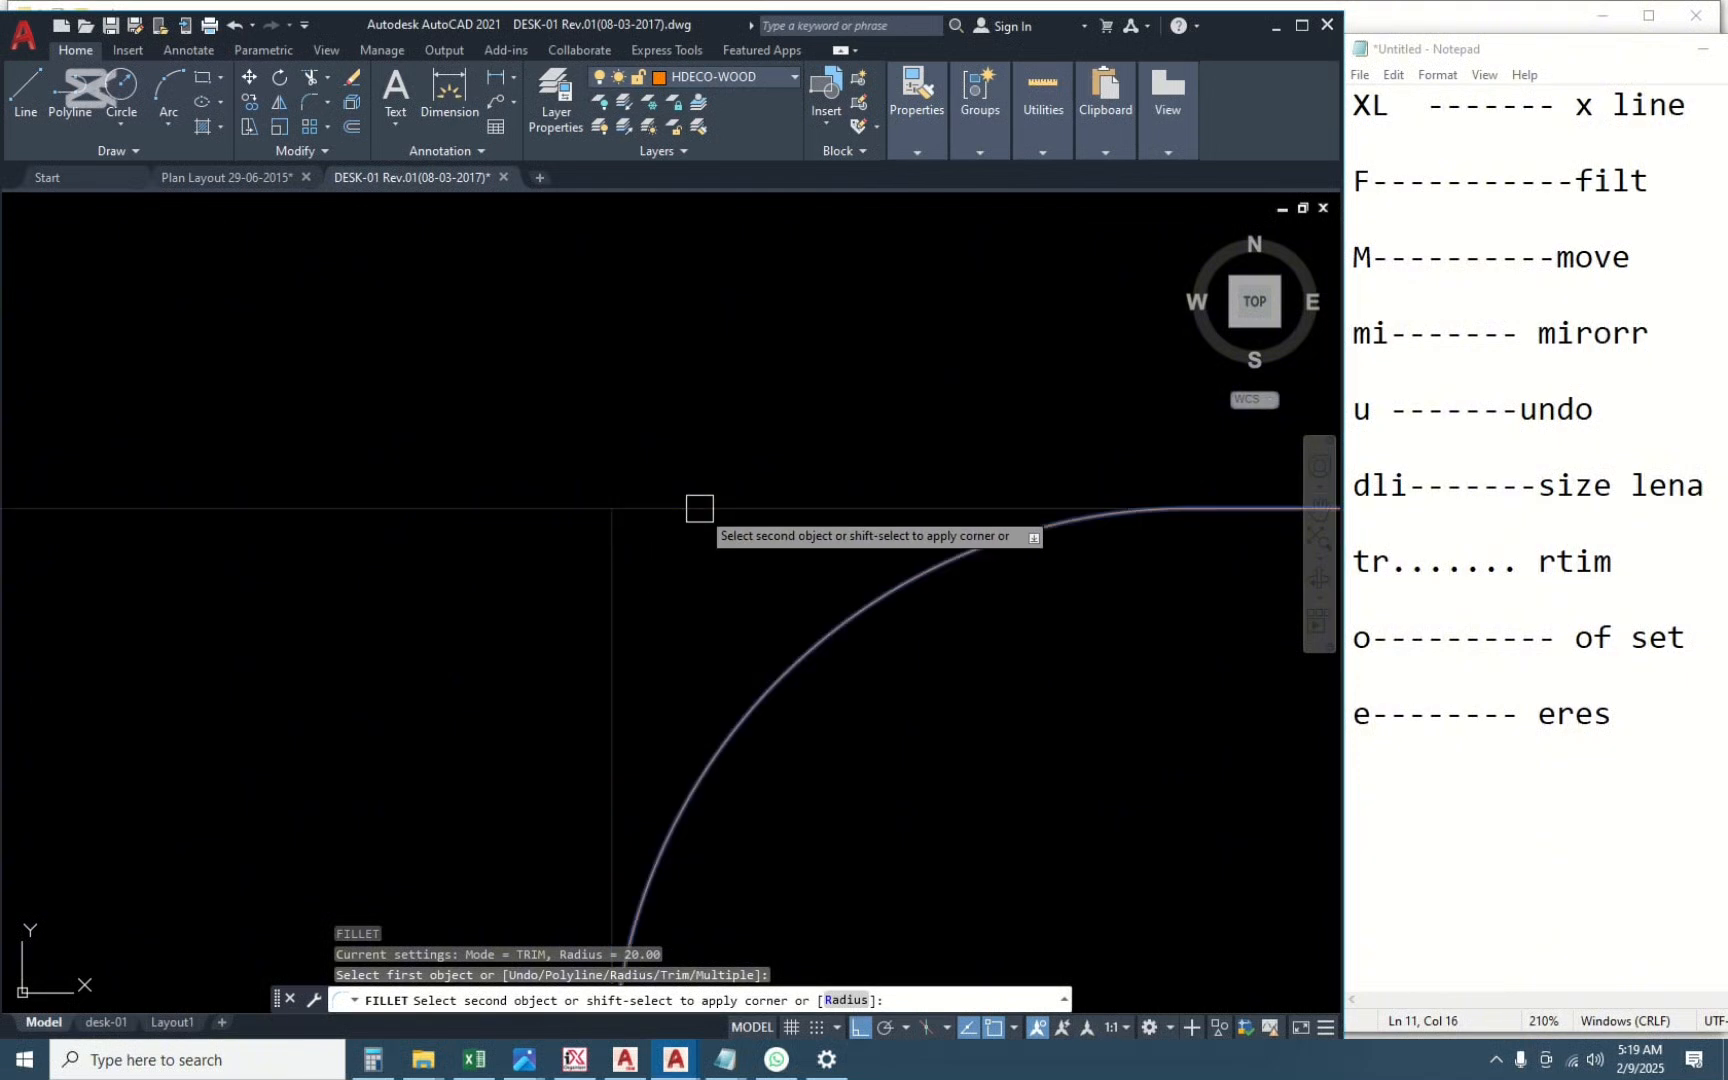
left_click(1134, 508)
Review the closed tabletop outline and its corners, and compare it with the desktop in the photo.
scroll(760, 412, "down", 12)
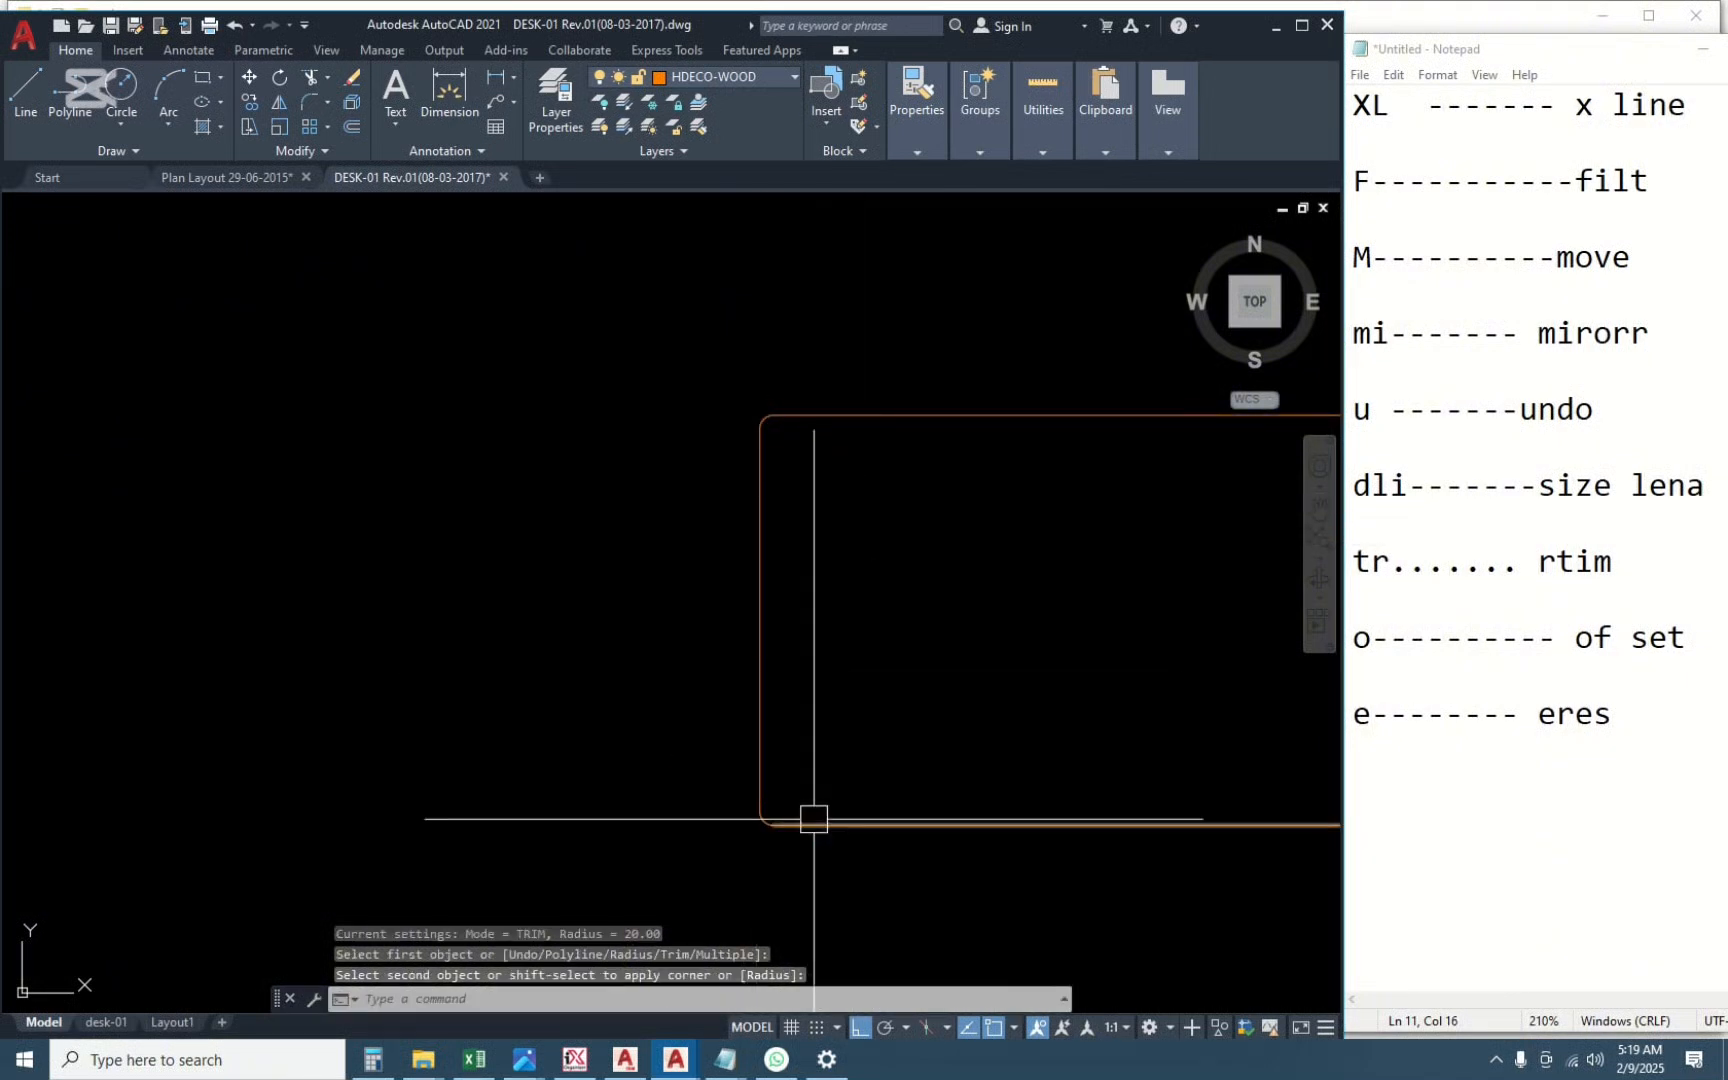
scroll(775, 812, "up", 3)
middle_click_drag(980, 808, 657, 809)
scroll(648, 714, "down", 5)
scroll(779, 629, "up", 2)
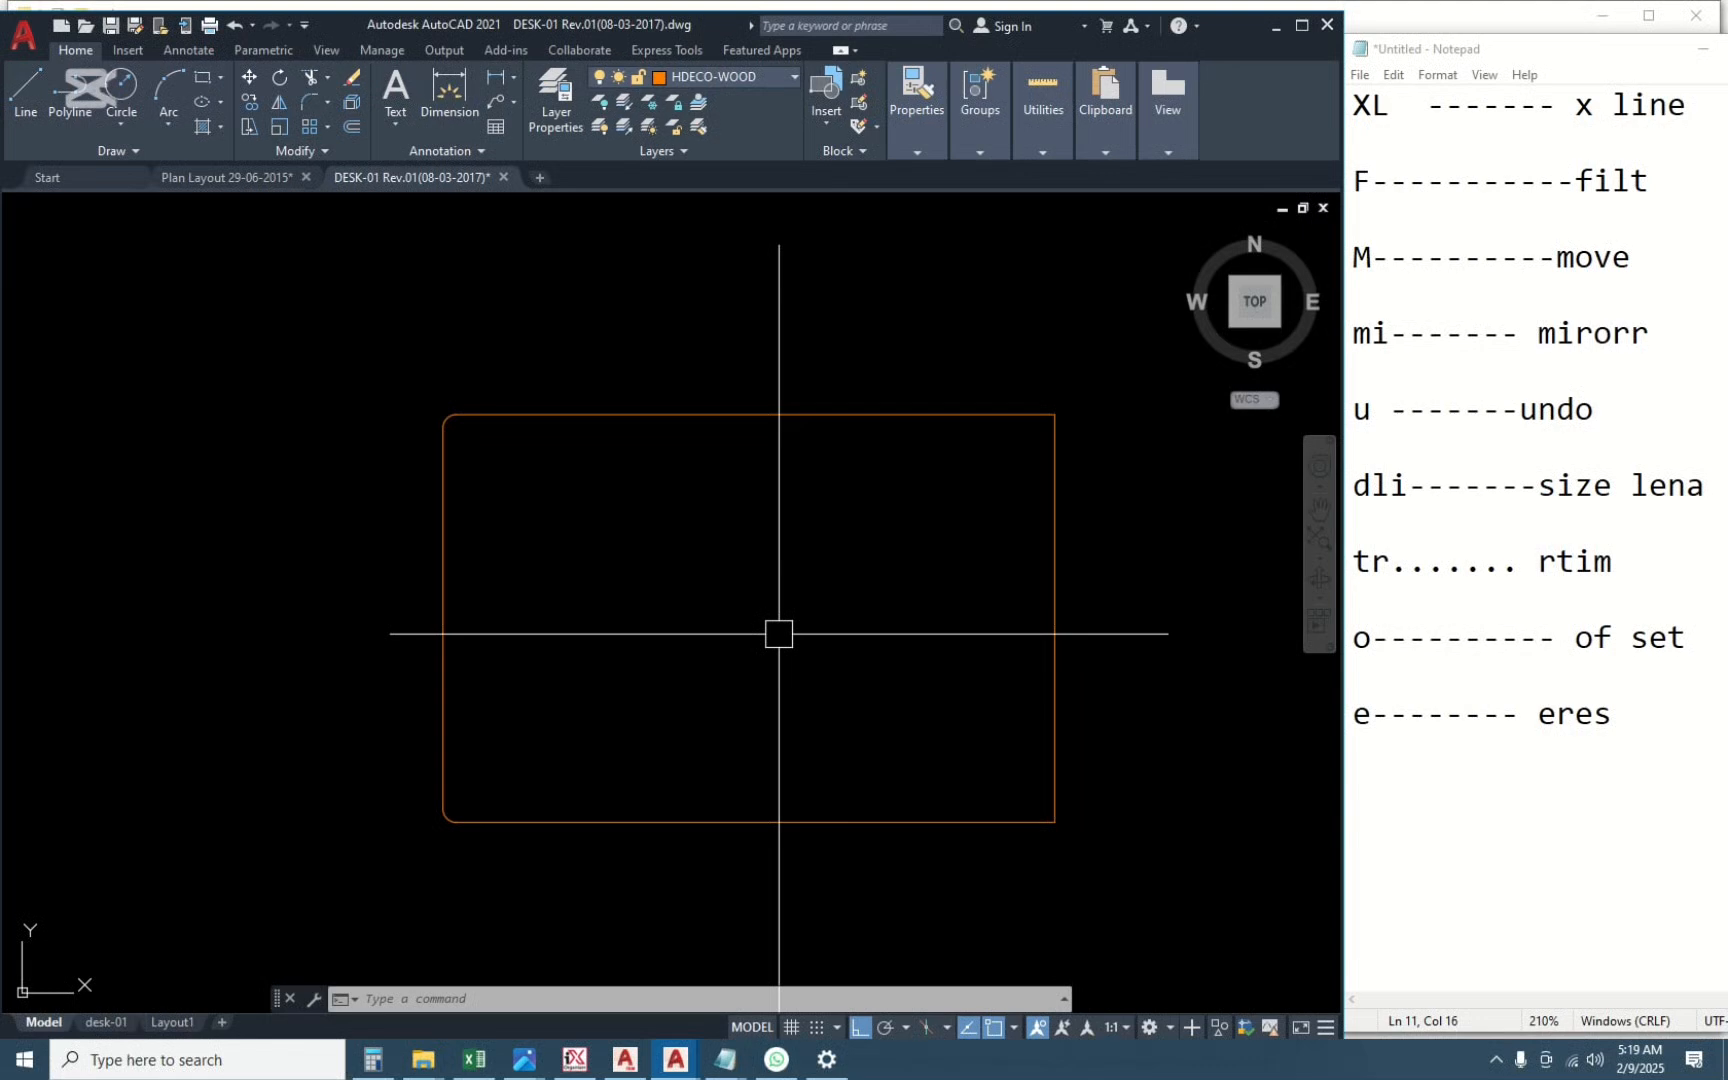
middle_click_drag(880, 808, 618, 688)
scroll(730, 622, "down", 3)
scroll(640, 657, "up", 2)
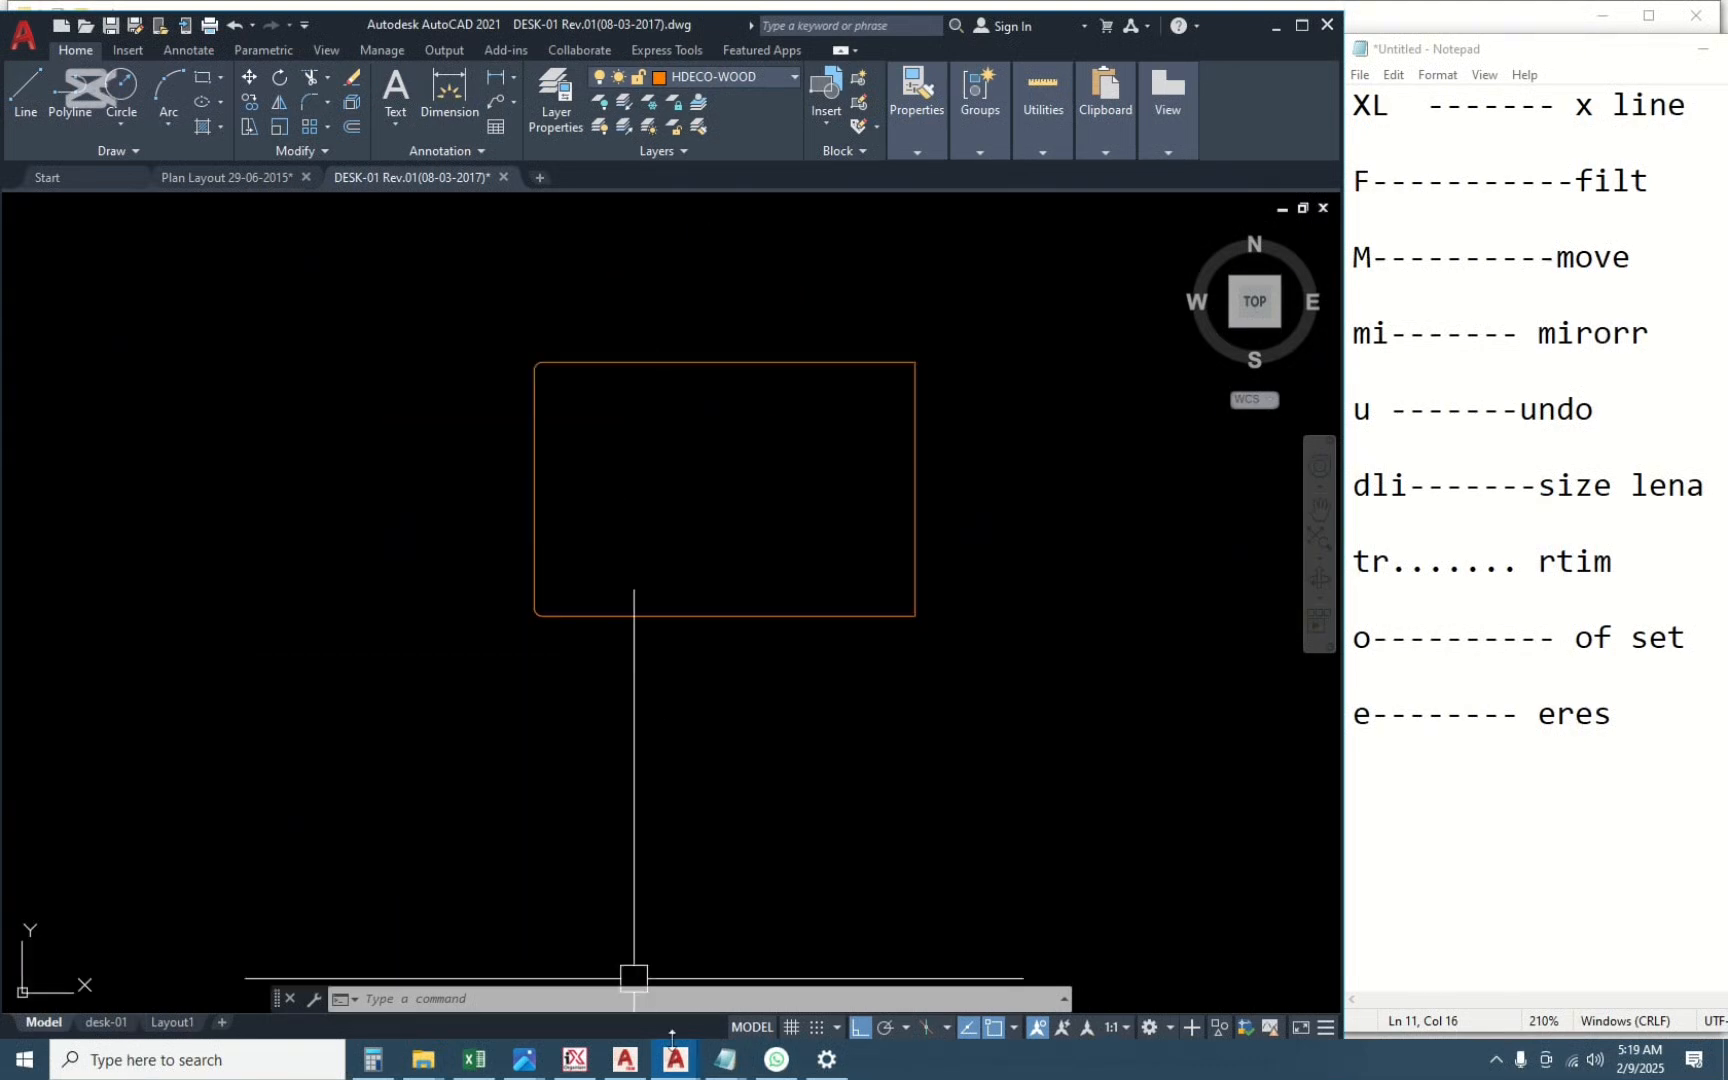
scroll(1000, 690, "down", 5)
scroll(500, 644, "up", 4)
scroll(437, 630, "down", 4)
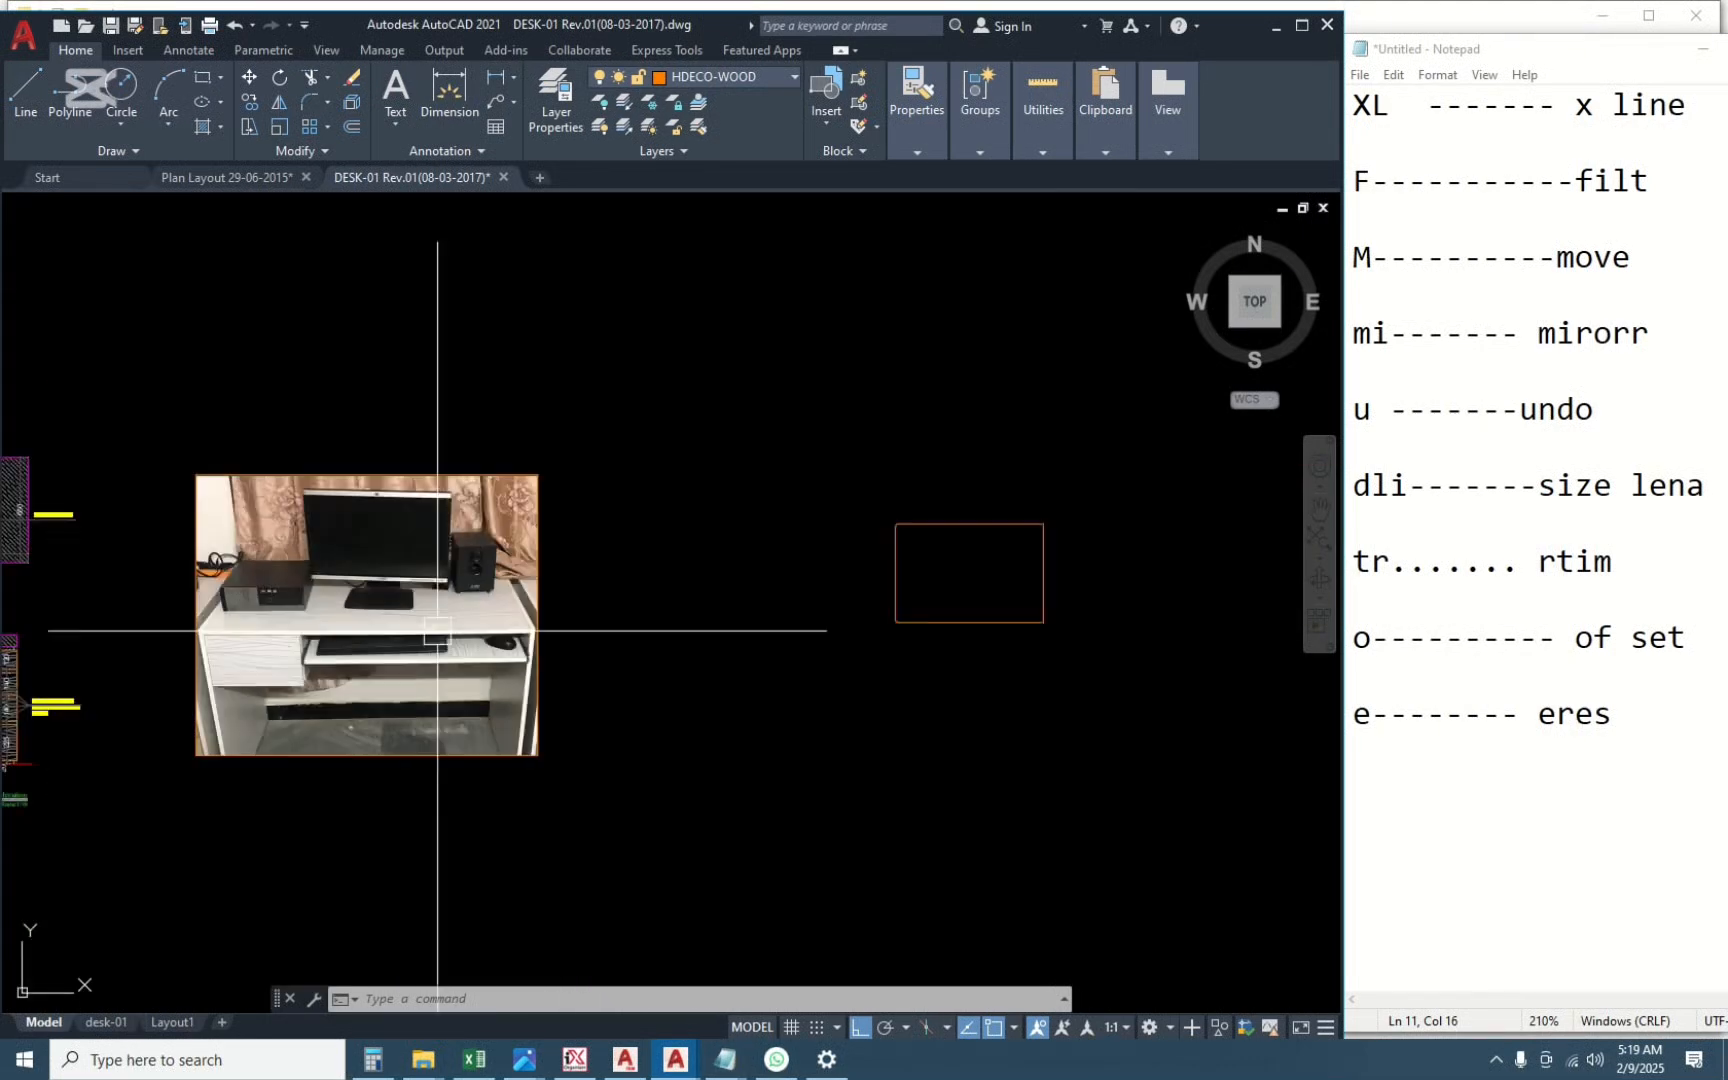
scroll(1043, 603, "up", 6)
middle_click_drag(743, 584, 730, 710)
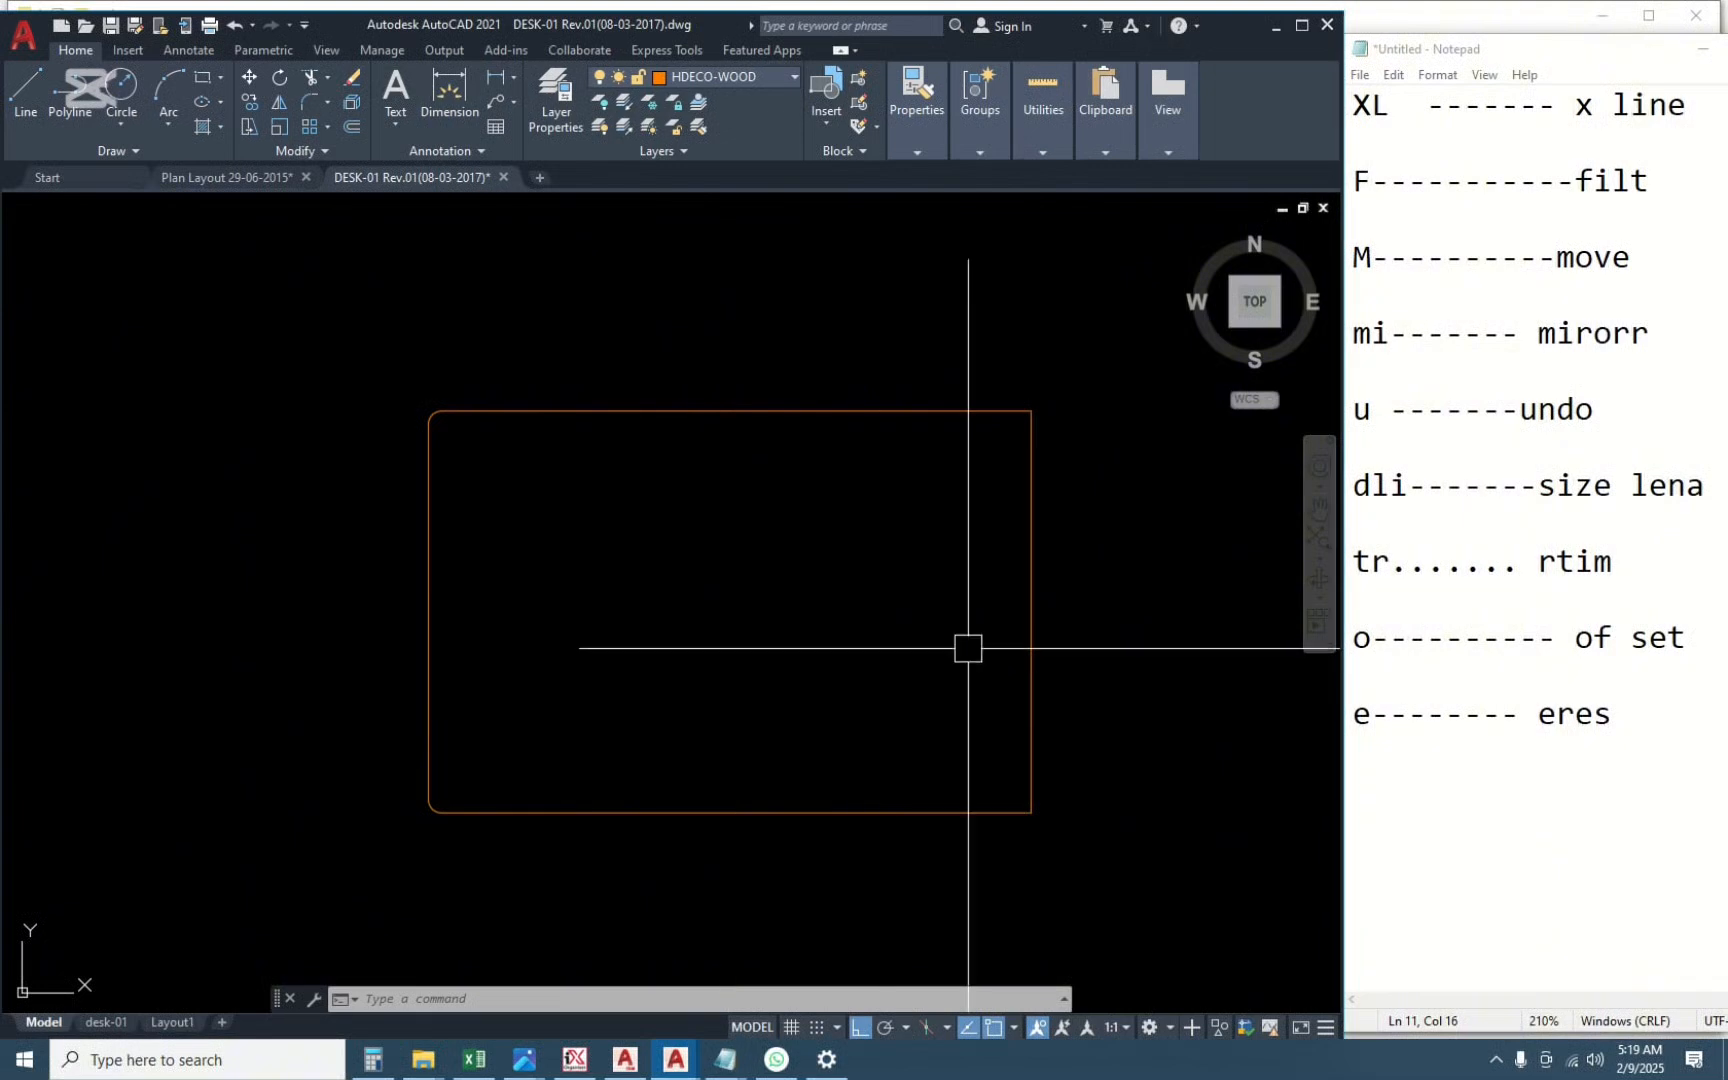
scroll(1040, 650, "down", 4)
scroll(574, 642, "up", 8)
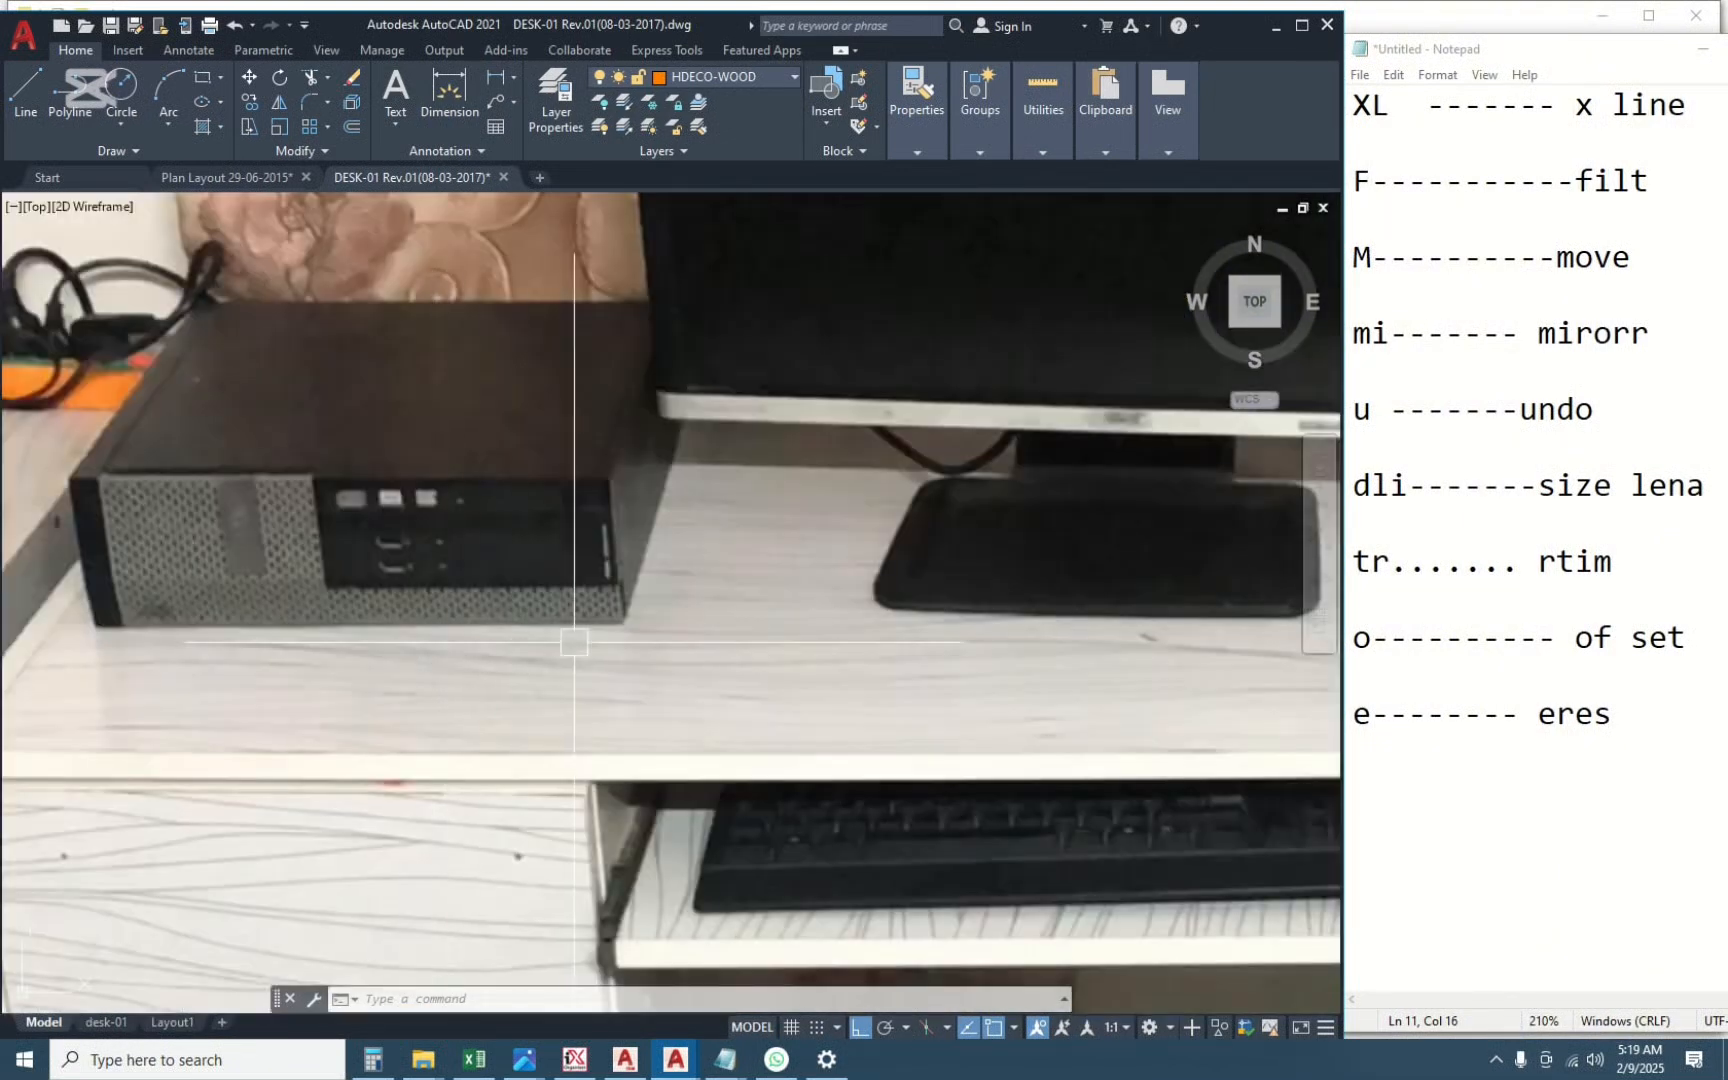
Erase the outline's lower-left corner arc, stretch the lower horizontal line past the corner and bring the vertical line down to it.
scroll(574, 642, "down", 4)
scroll(898, 668, "down", 5)
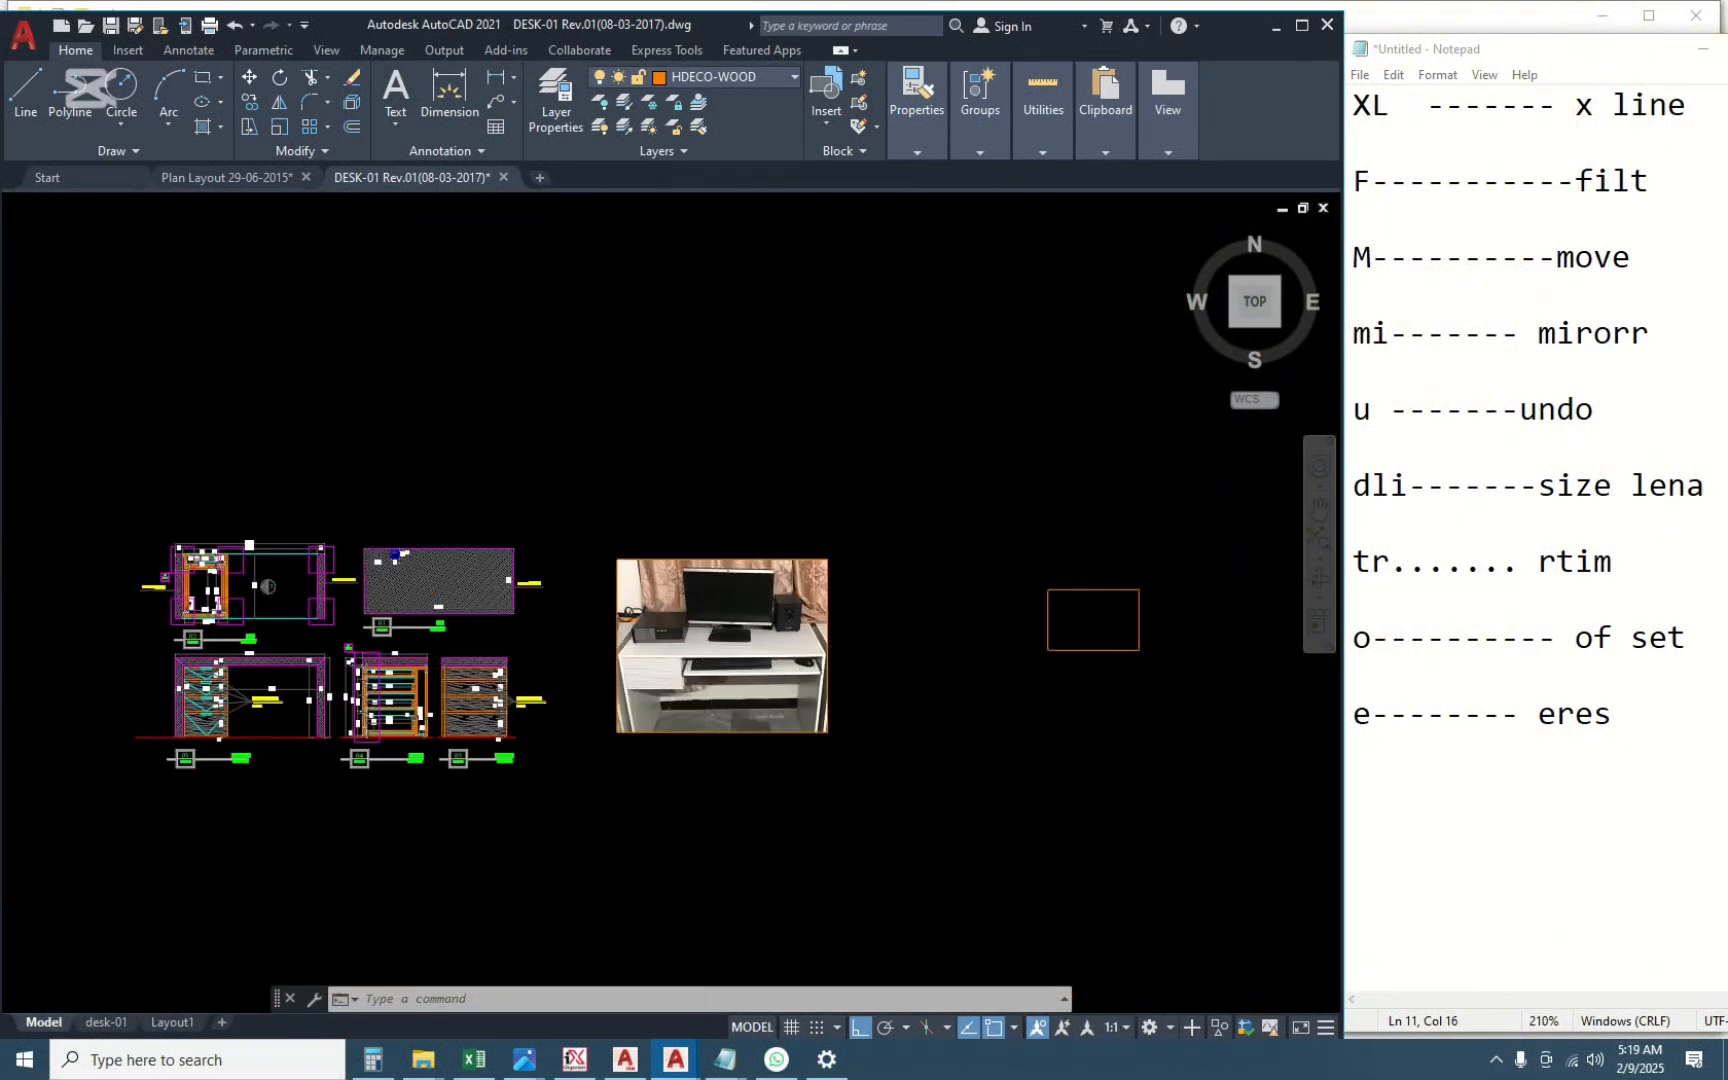
scroll(798, 625, "up", 8)
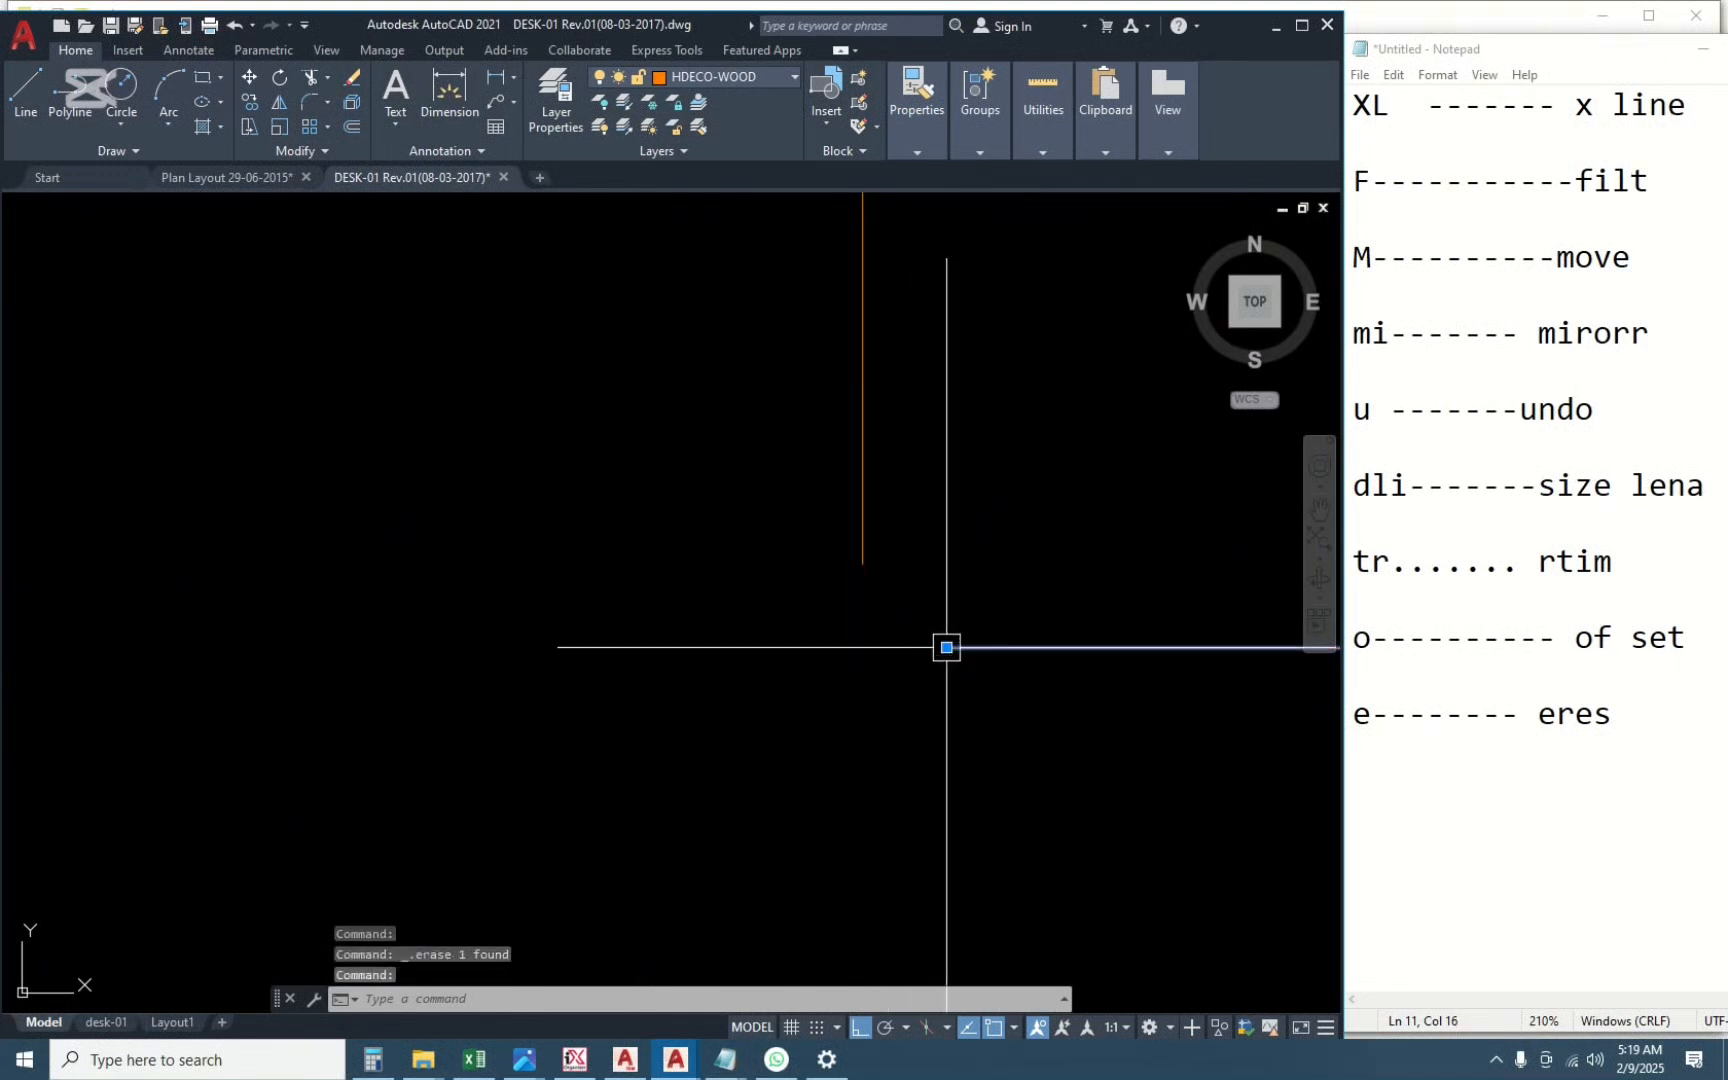
left_click(947, 647)
key("Escape")
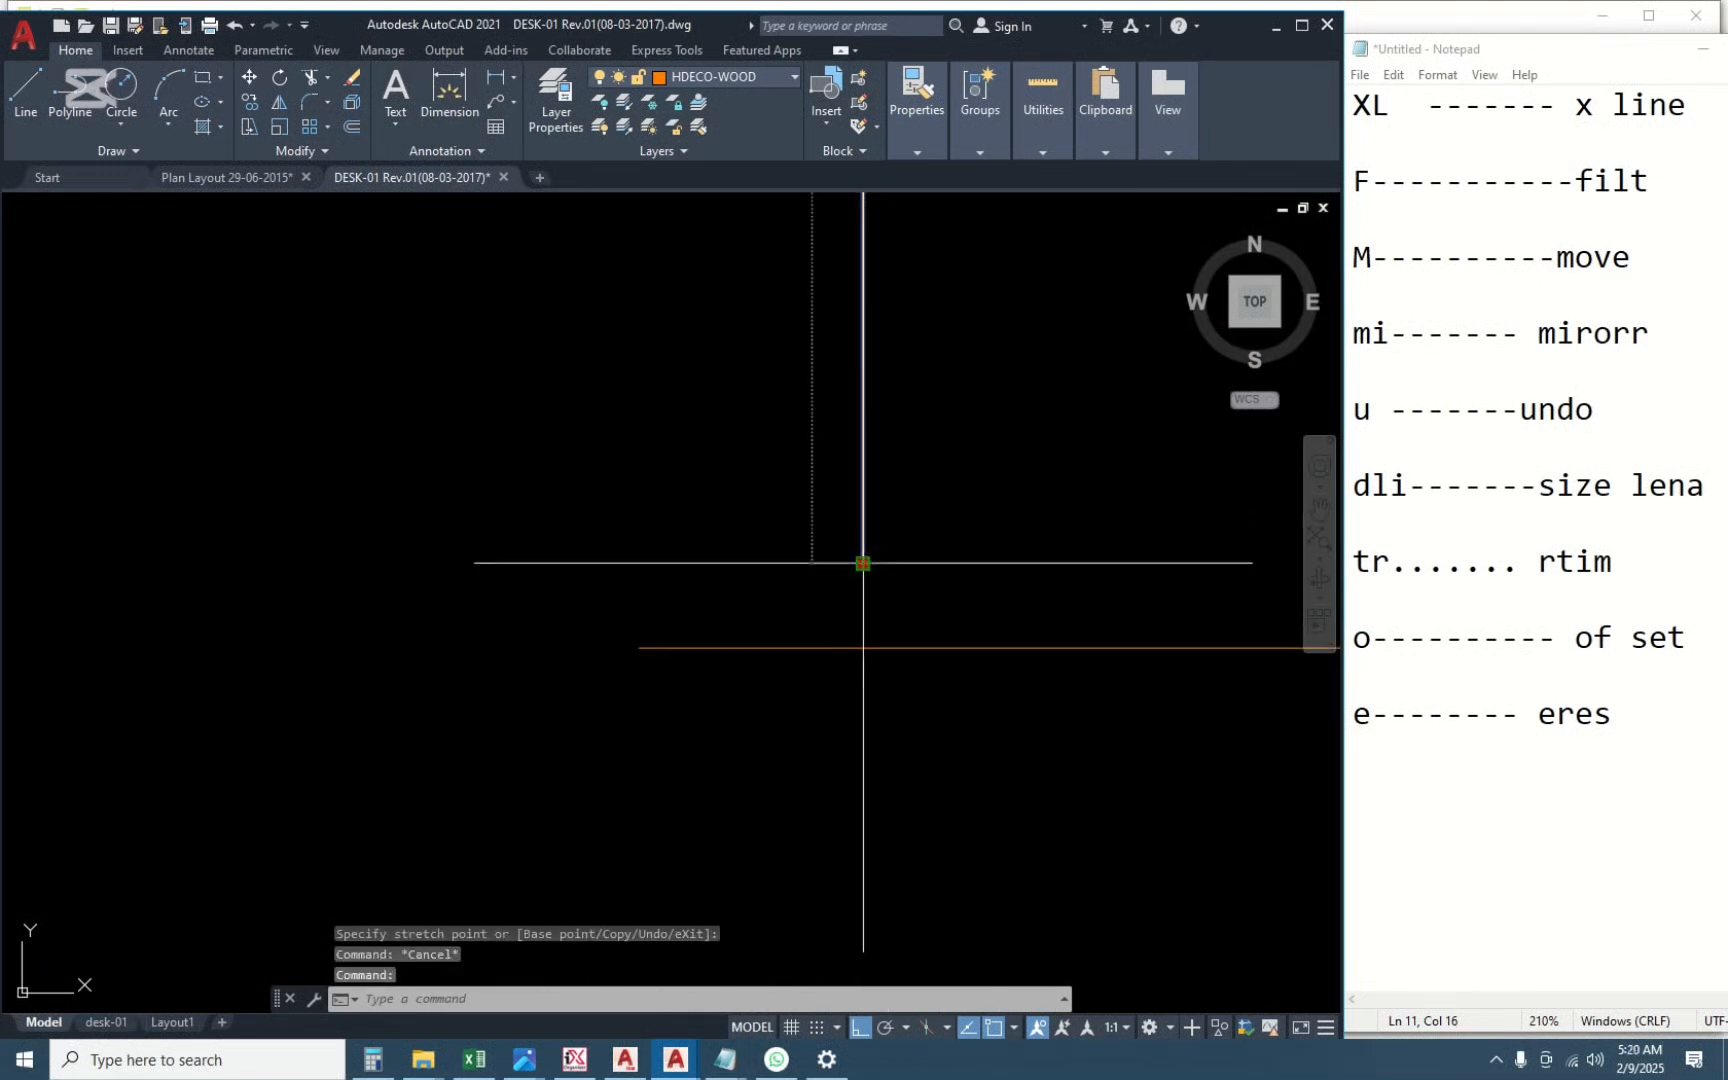
left_click(863, 563)
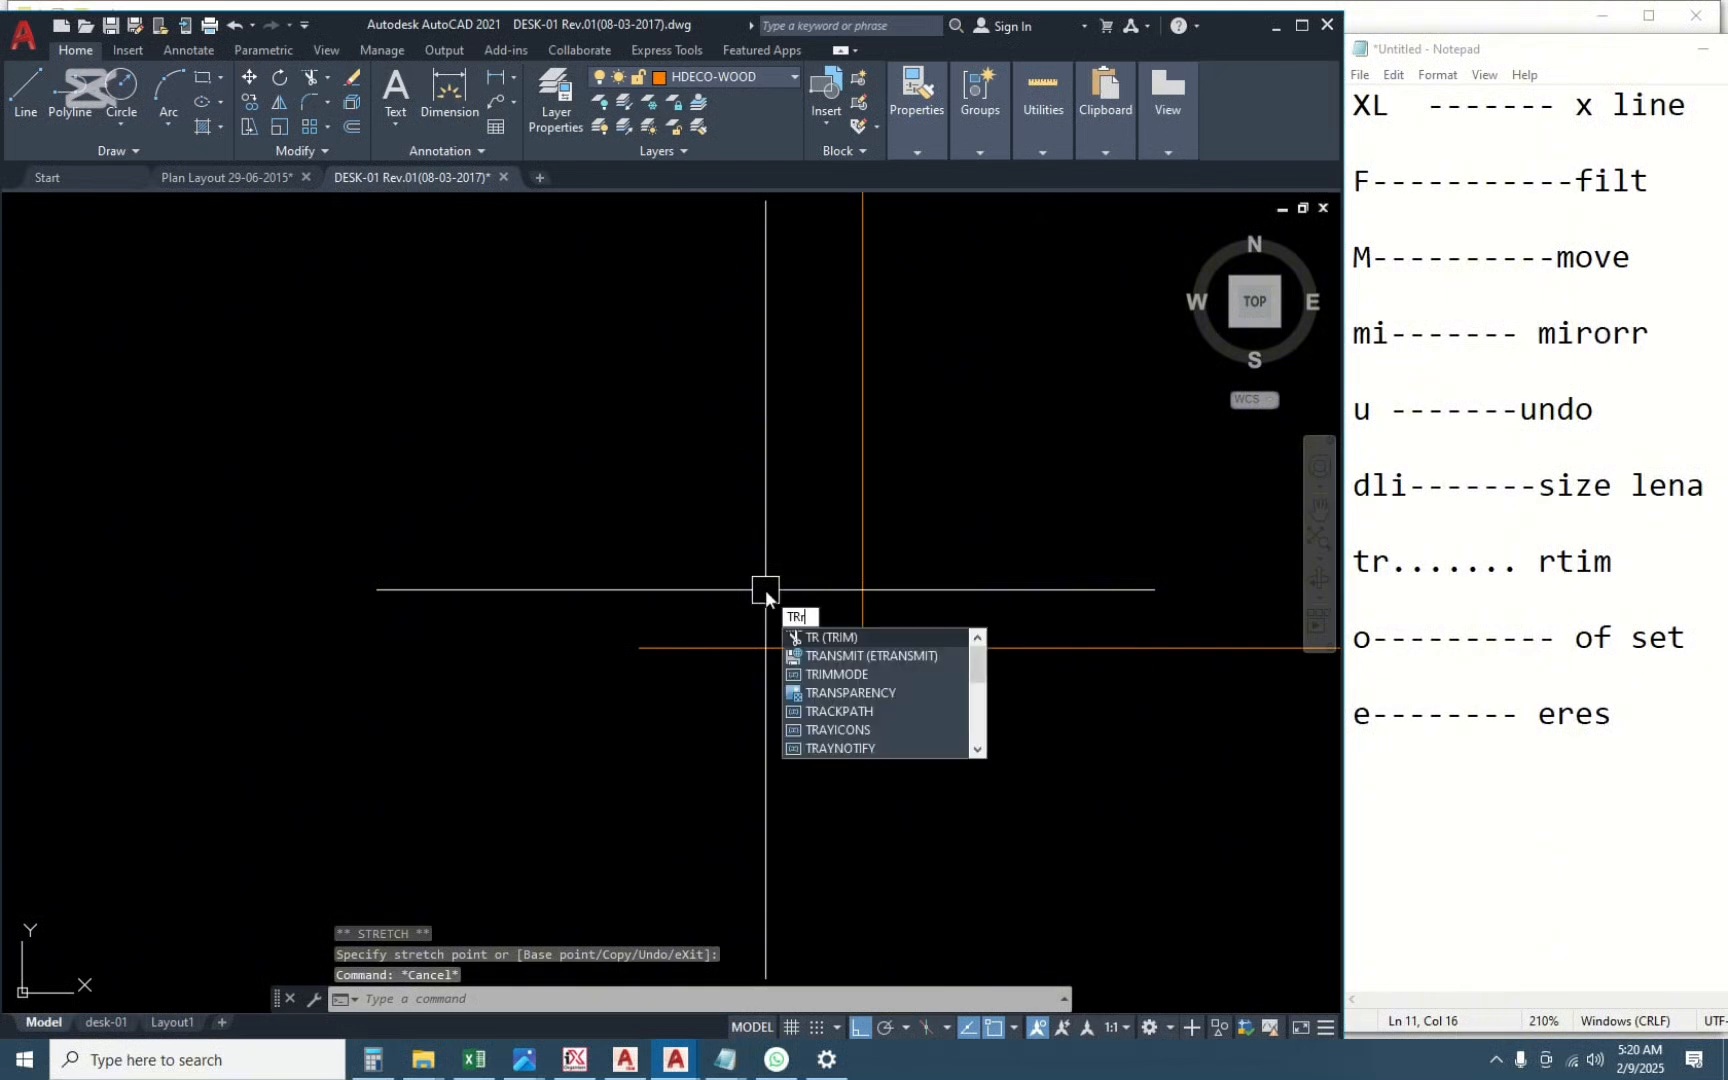
Trim the lower horizontal line's overhang beyond the outline's left vertical line, using the vertical line as cutting edge.
key("Return")
left_click(862, 598)
type("tr")
key("Return")
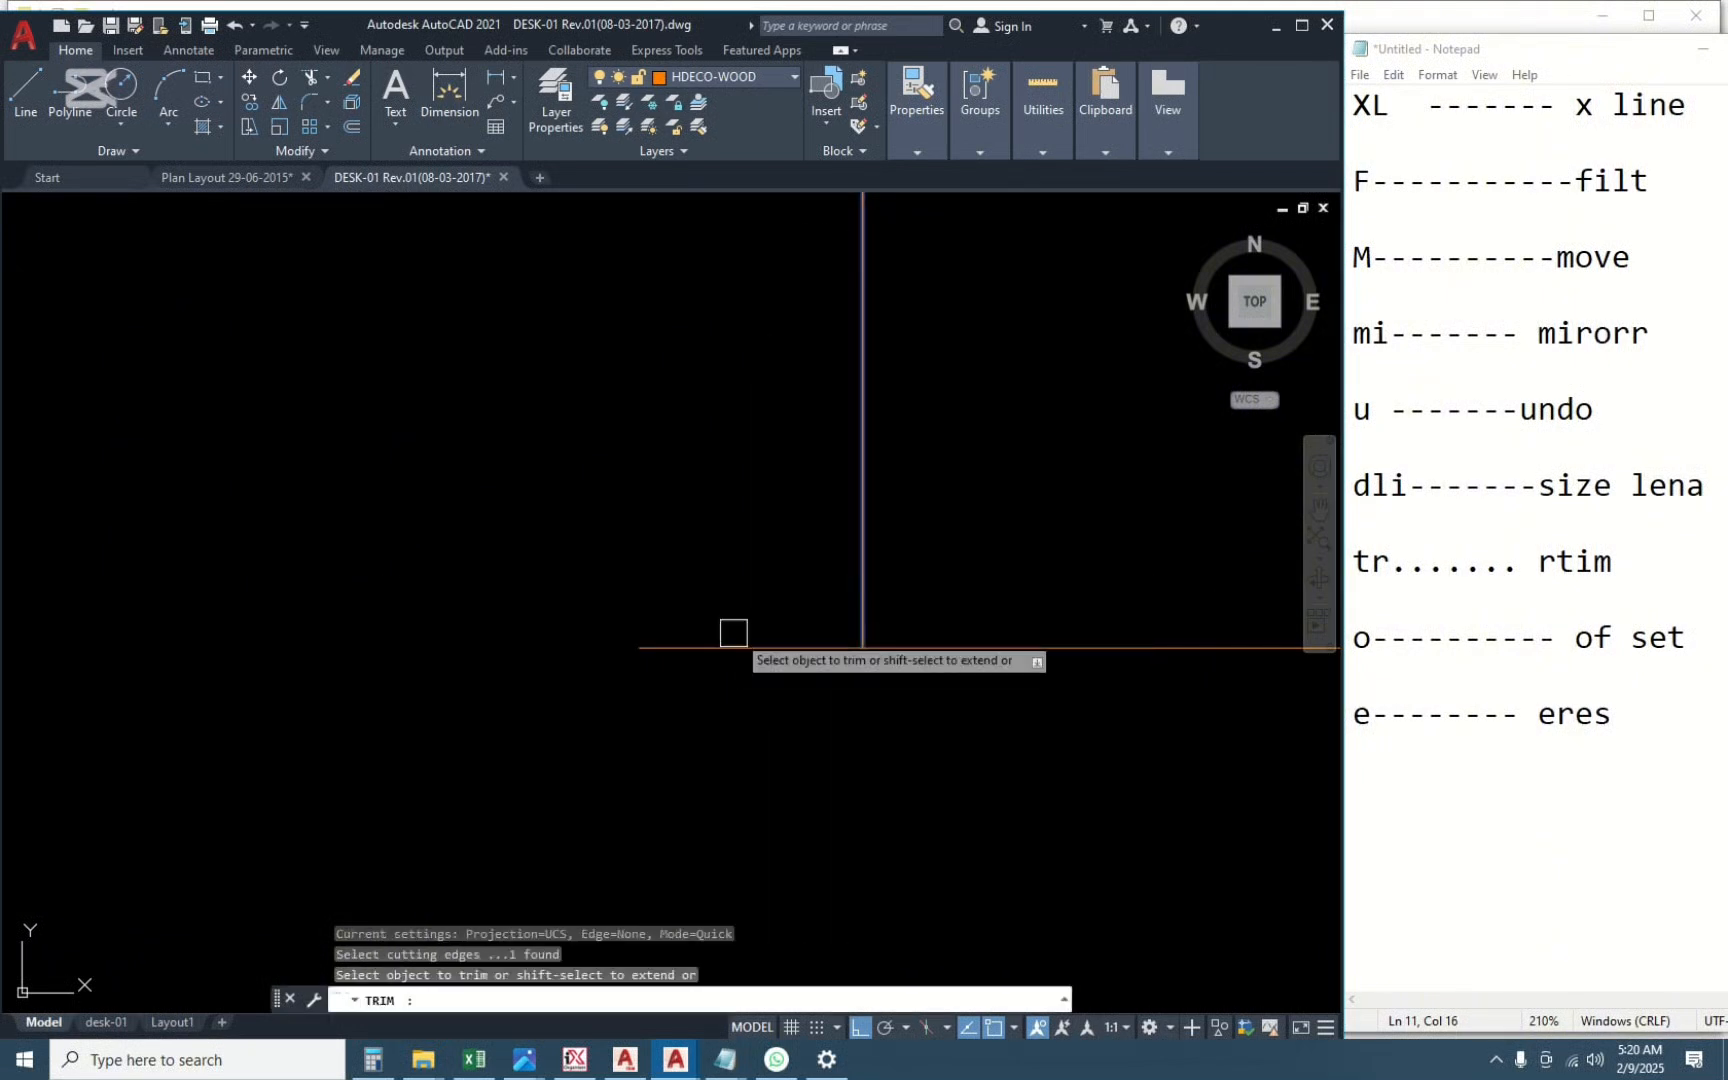
left_click(733, 633)
key("Escape")
Erase the rounded arc at the tabletop outline's upper-left corner.
scroll(760, 444, "down", 2)
left_click(752, 577)
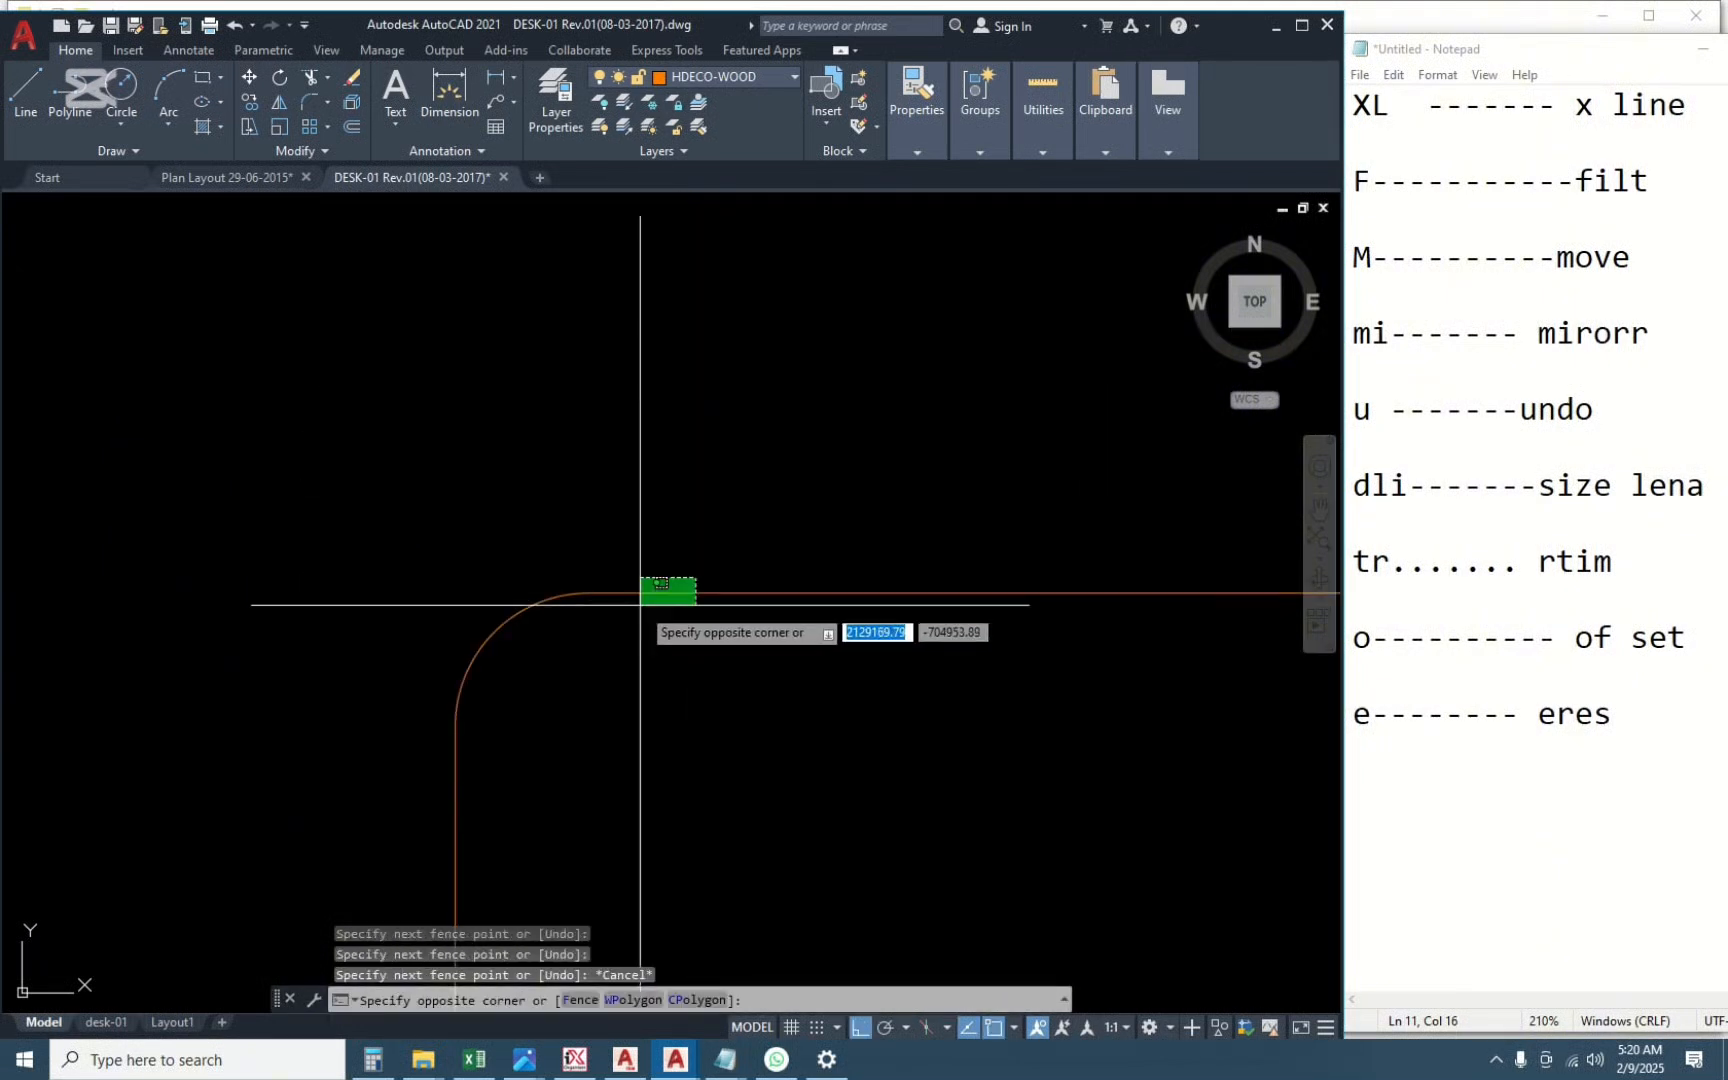
left_click(400, 785)
key("Escape")
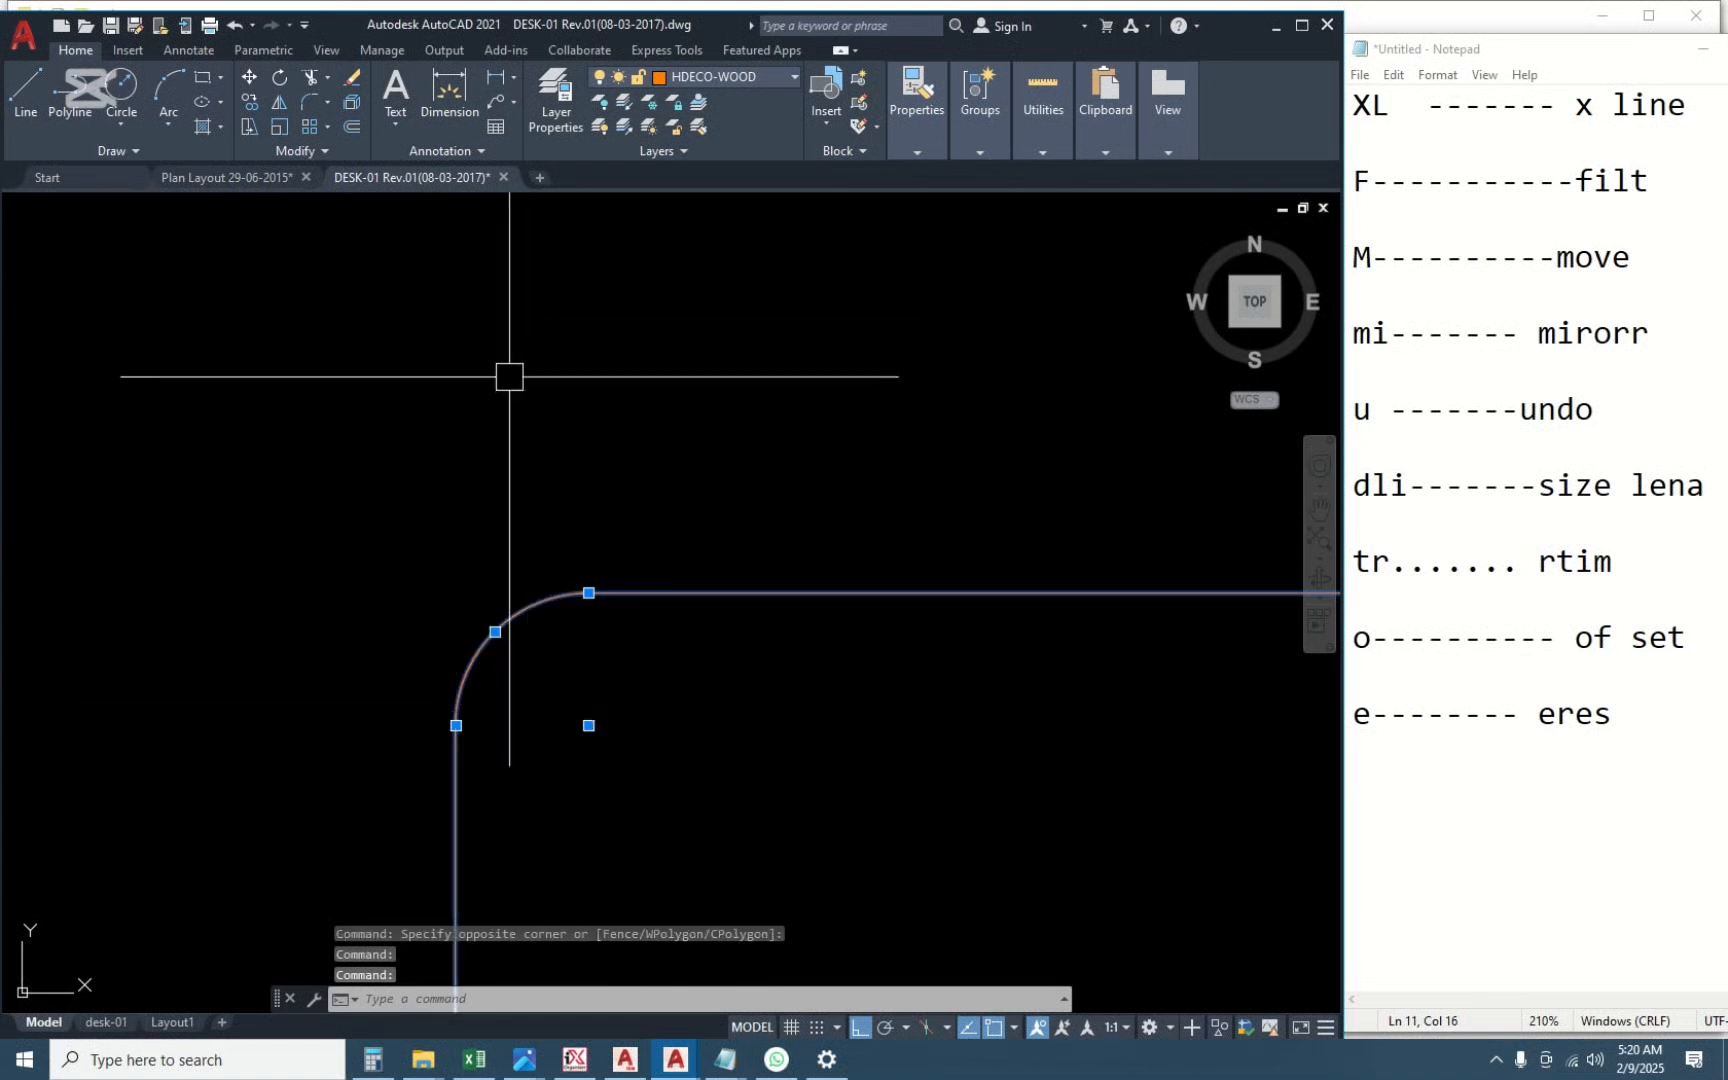
left_click(513, 617)
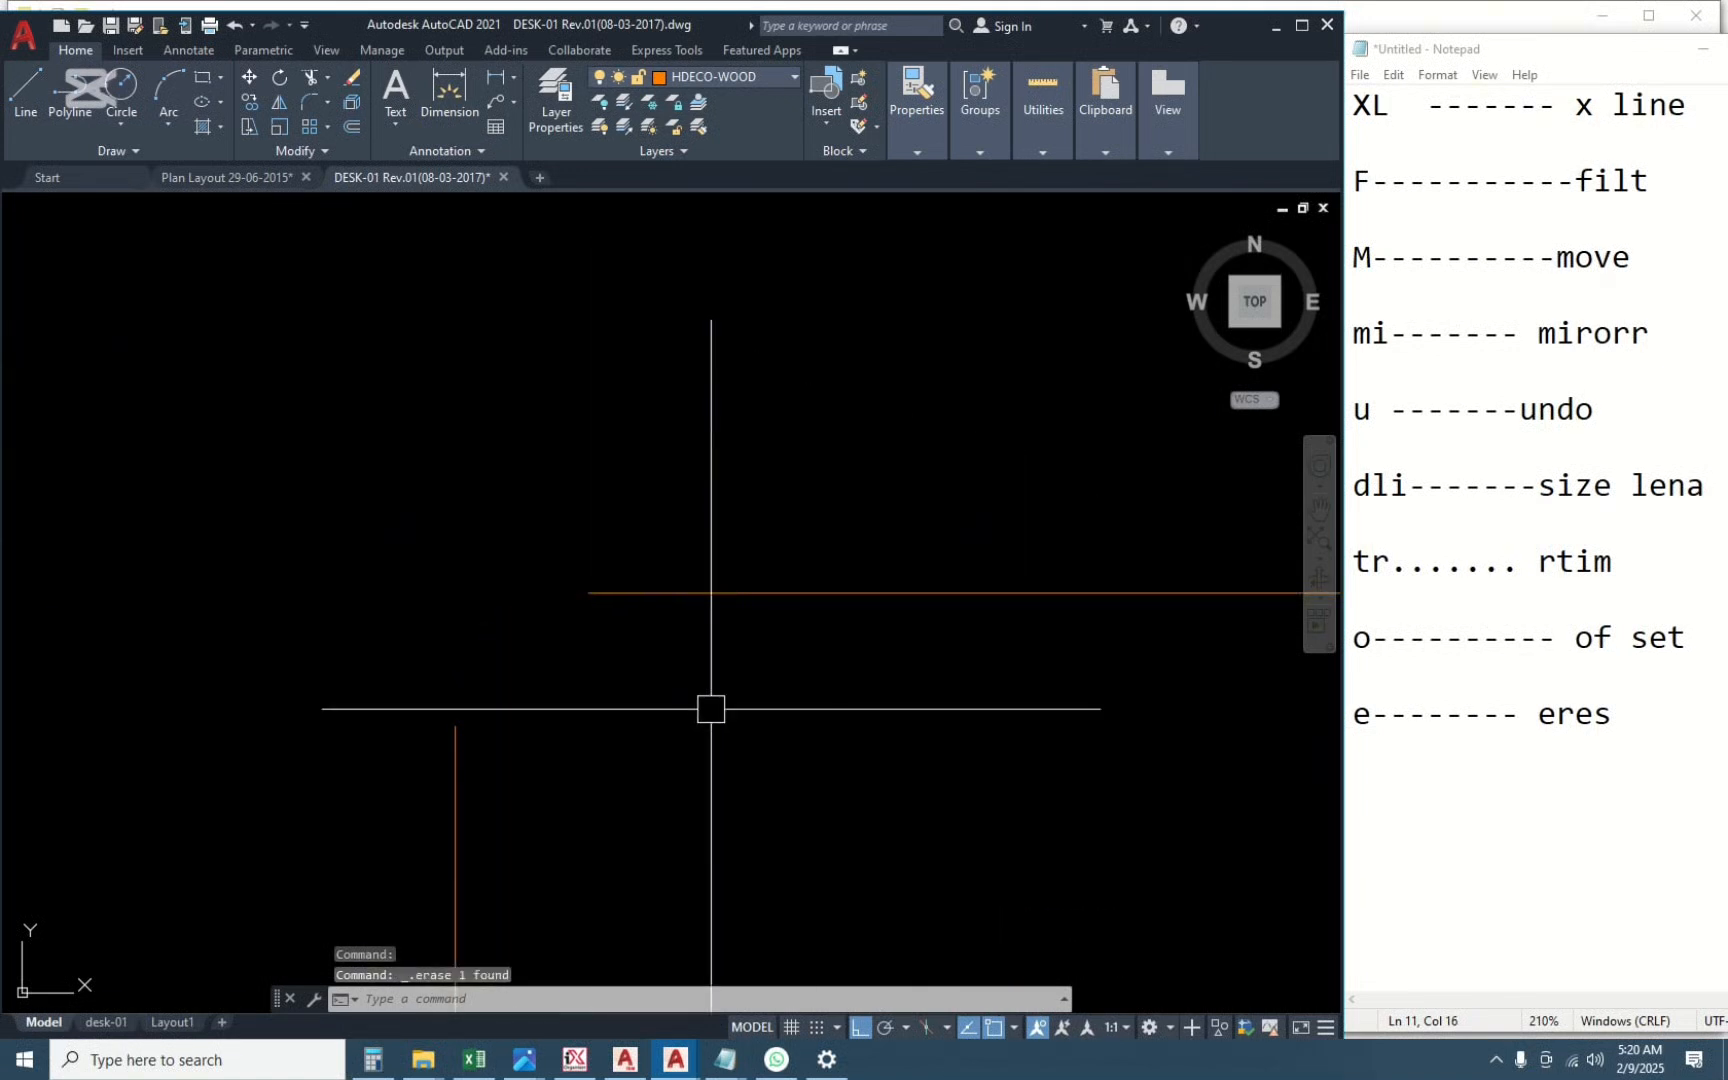
type("f")
key("Return")
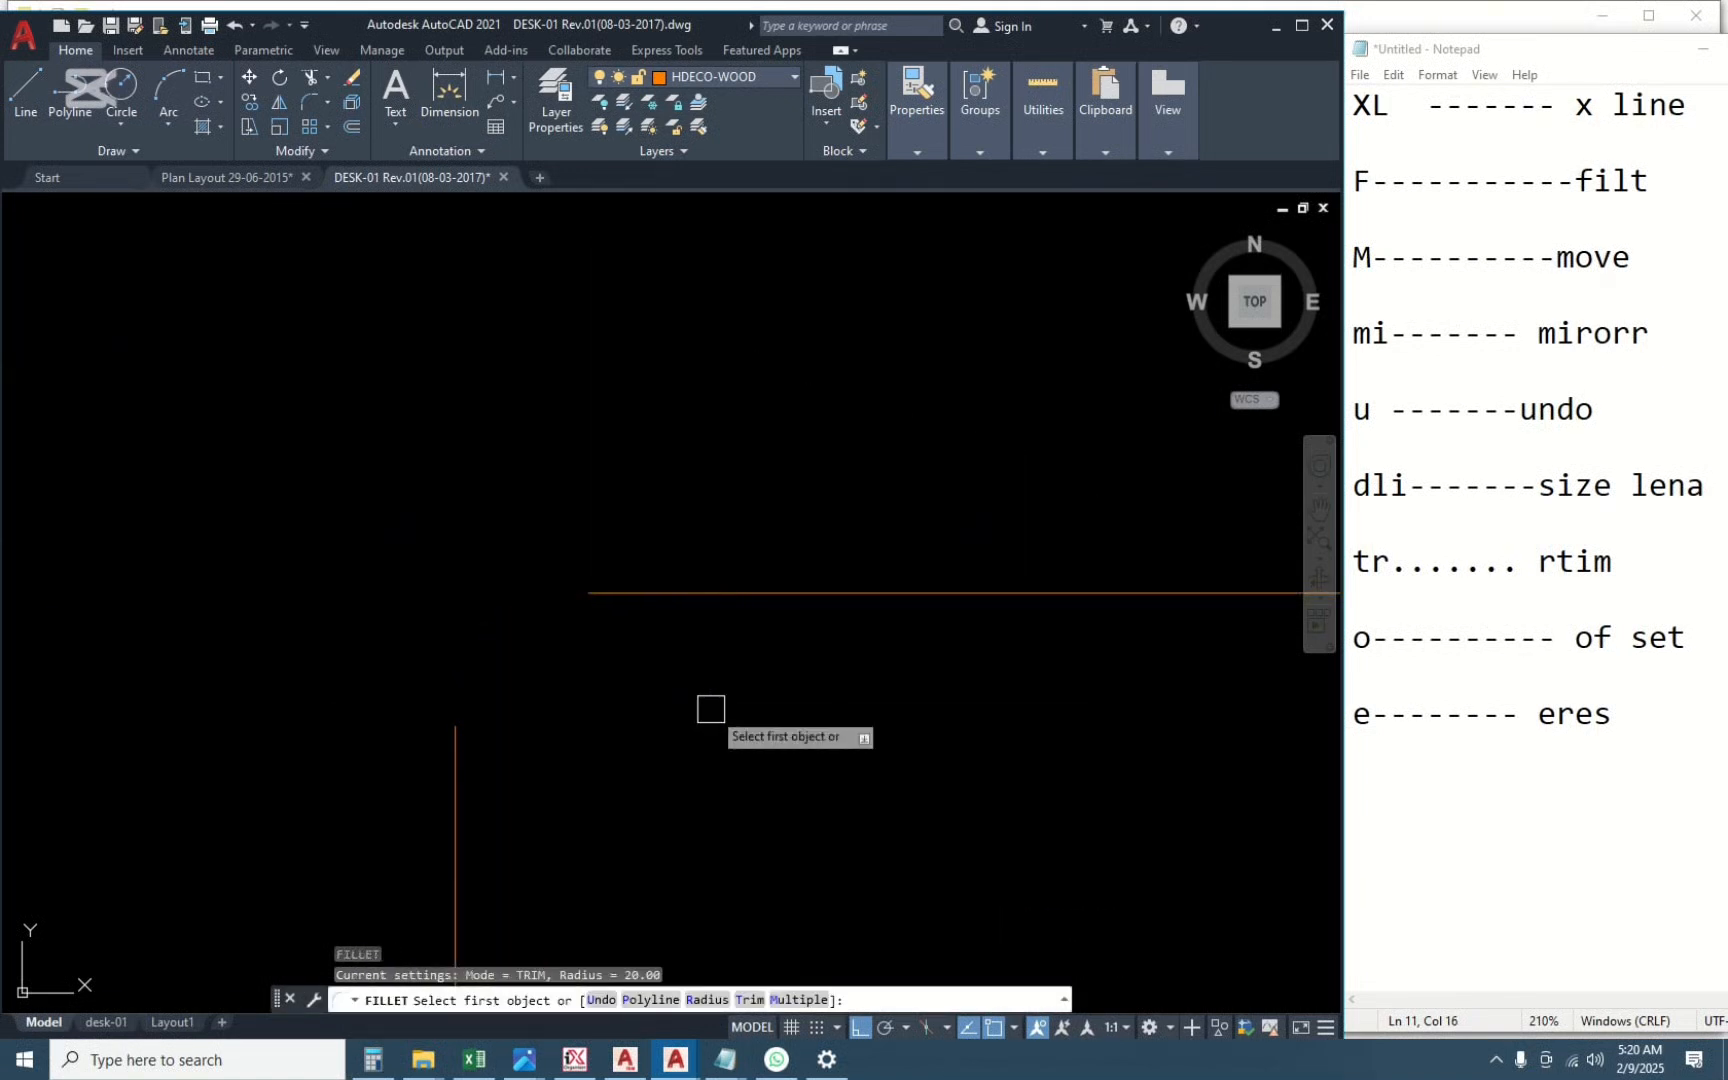
left_click(447, 797)
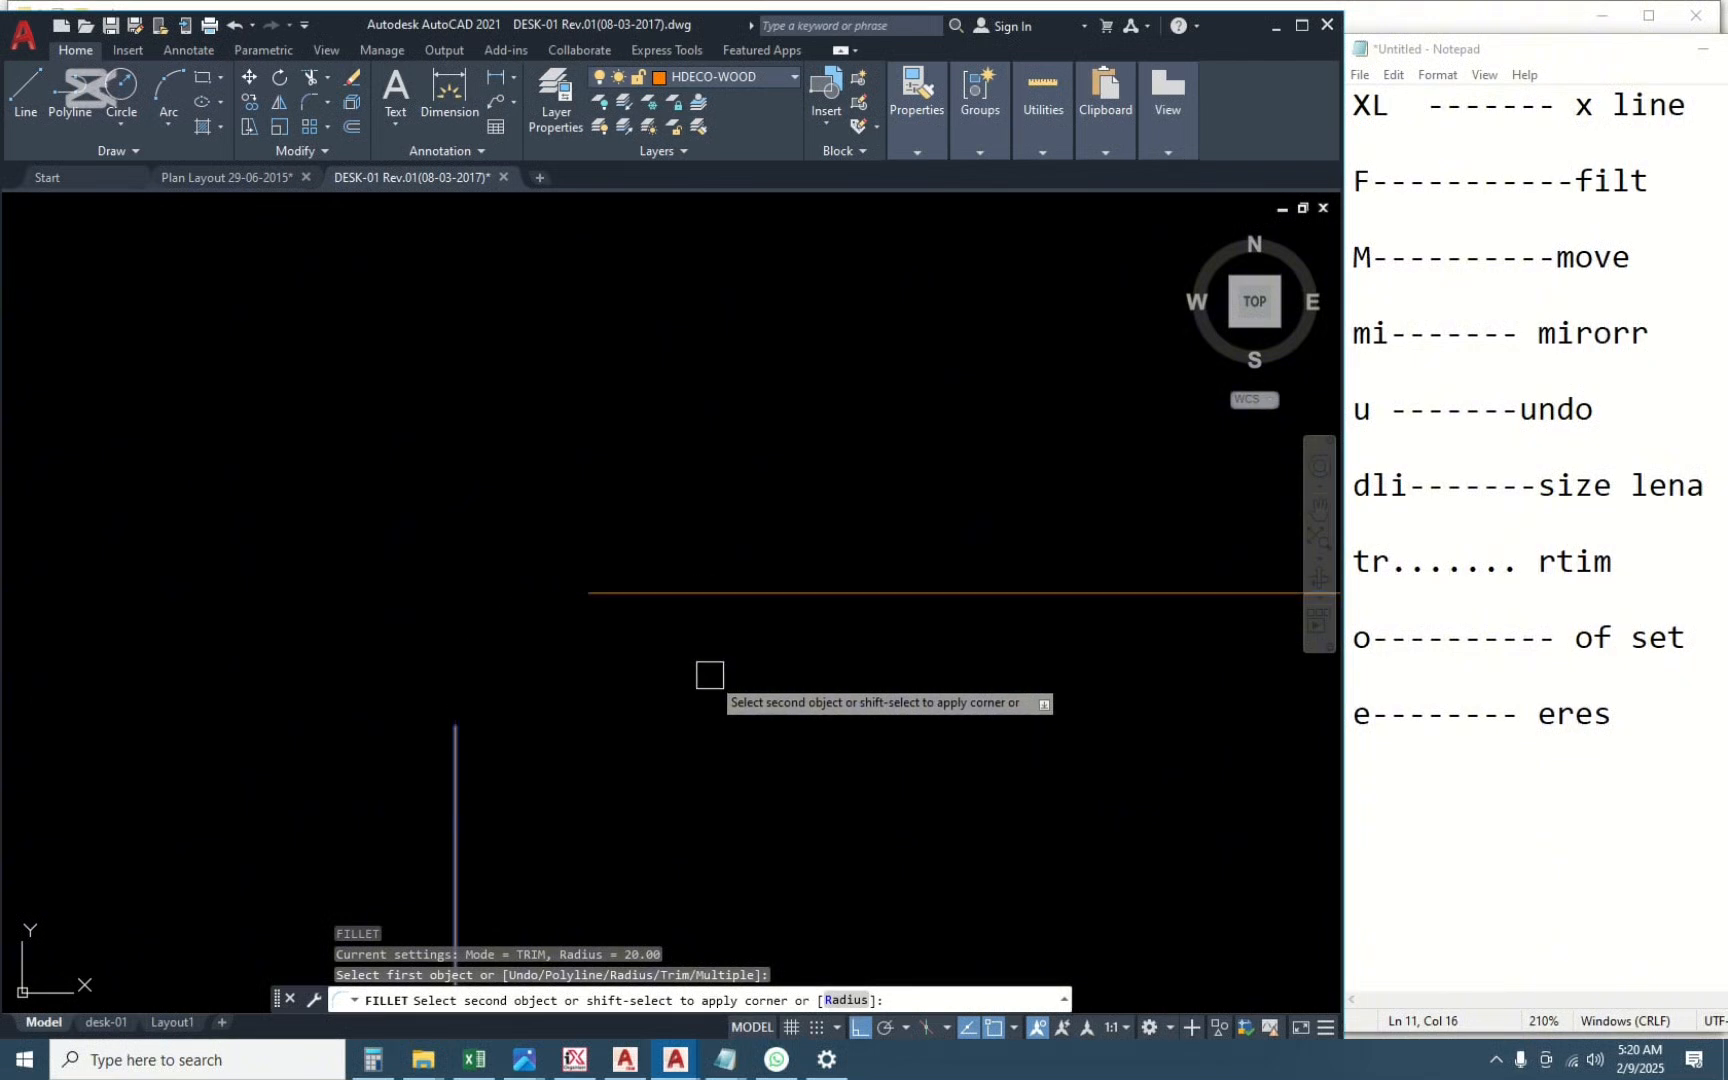
key("Escape")
Fillet the upper horizontal and left vertical lines with radius 0 into a square upper-left corner.
type("f")
key("Return")
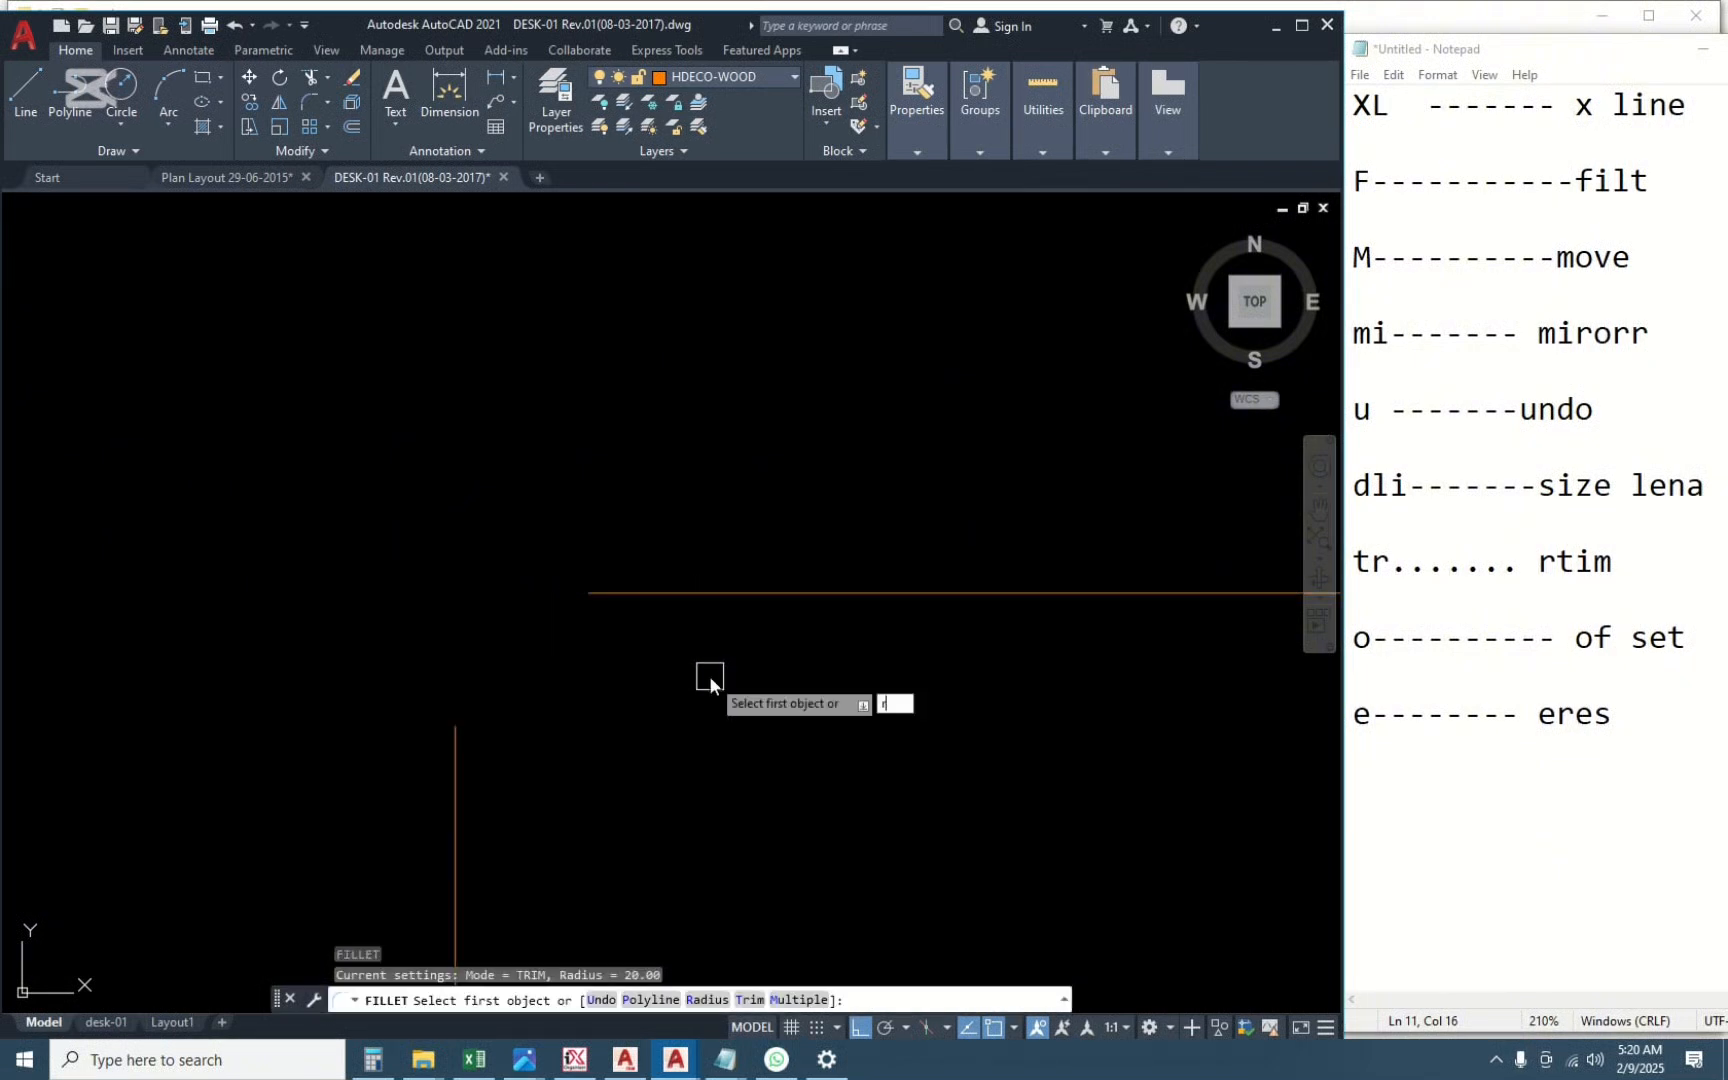
key("Return")
key("Return")
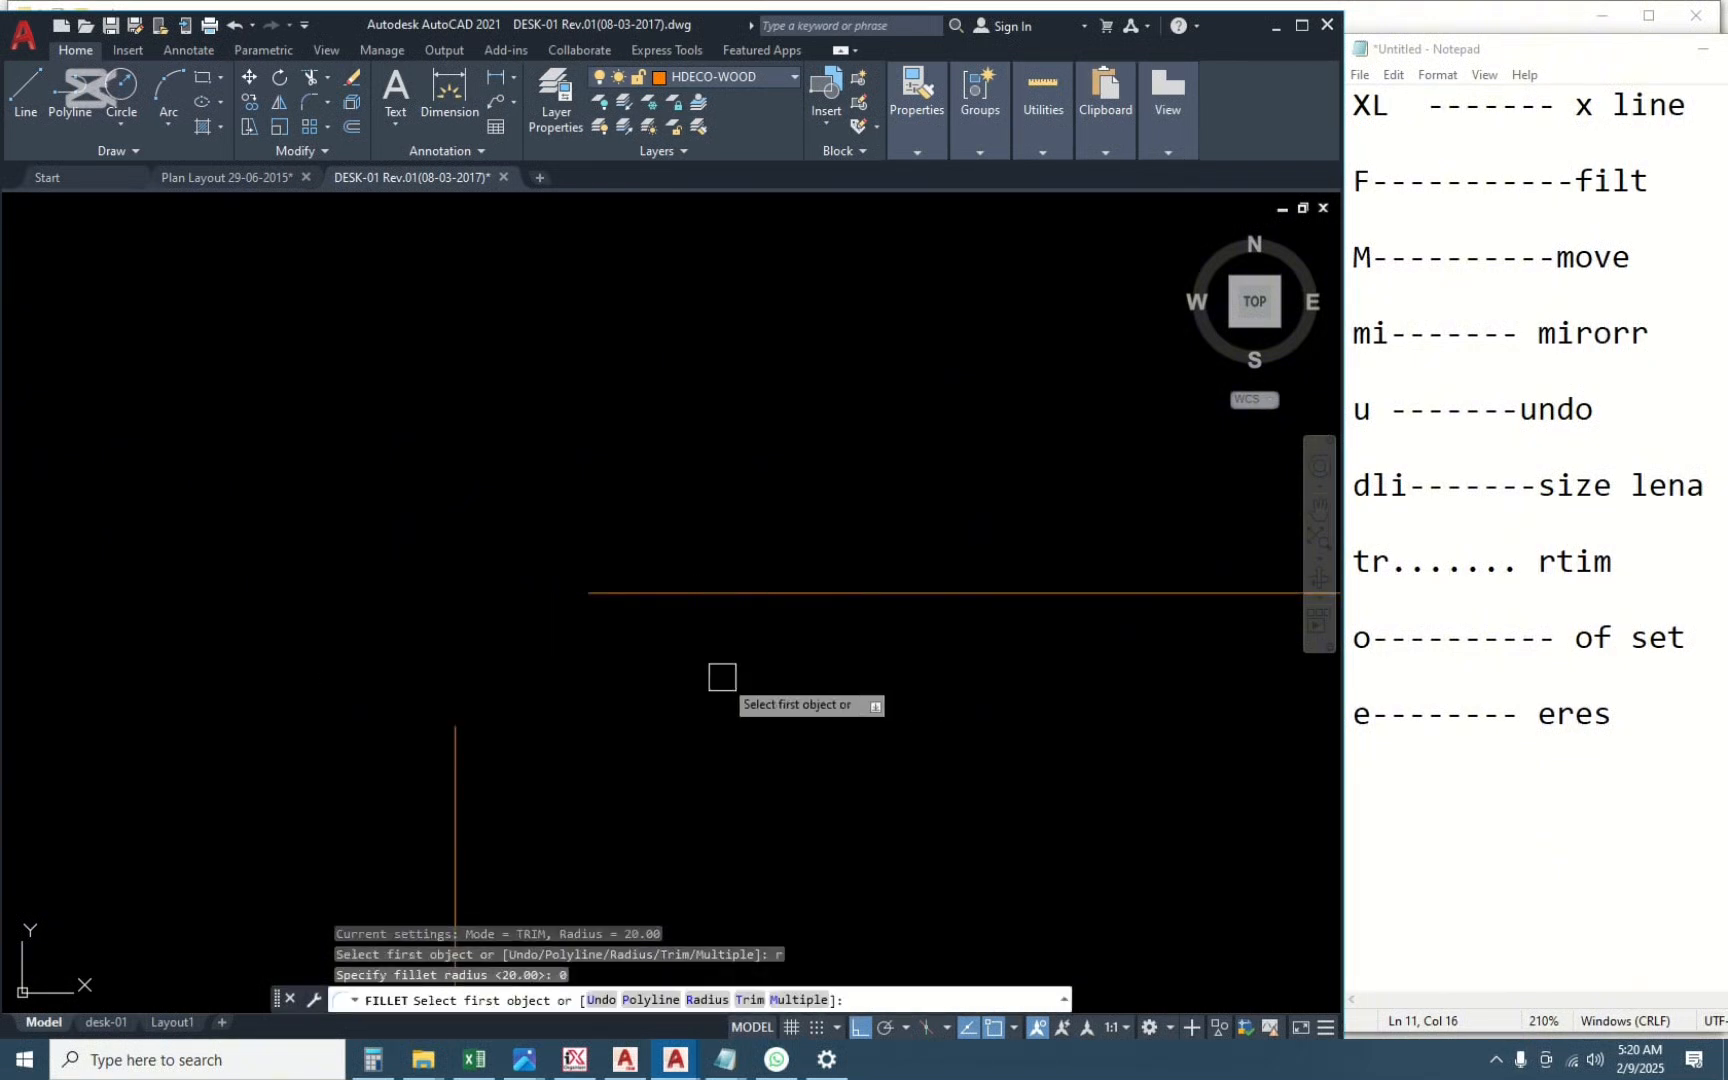
left_click(829, 592)
left_click(459, 782)
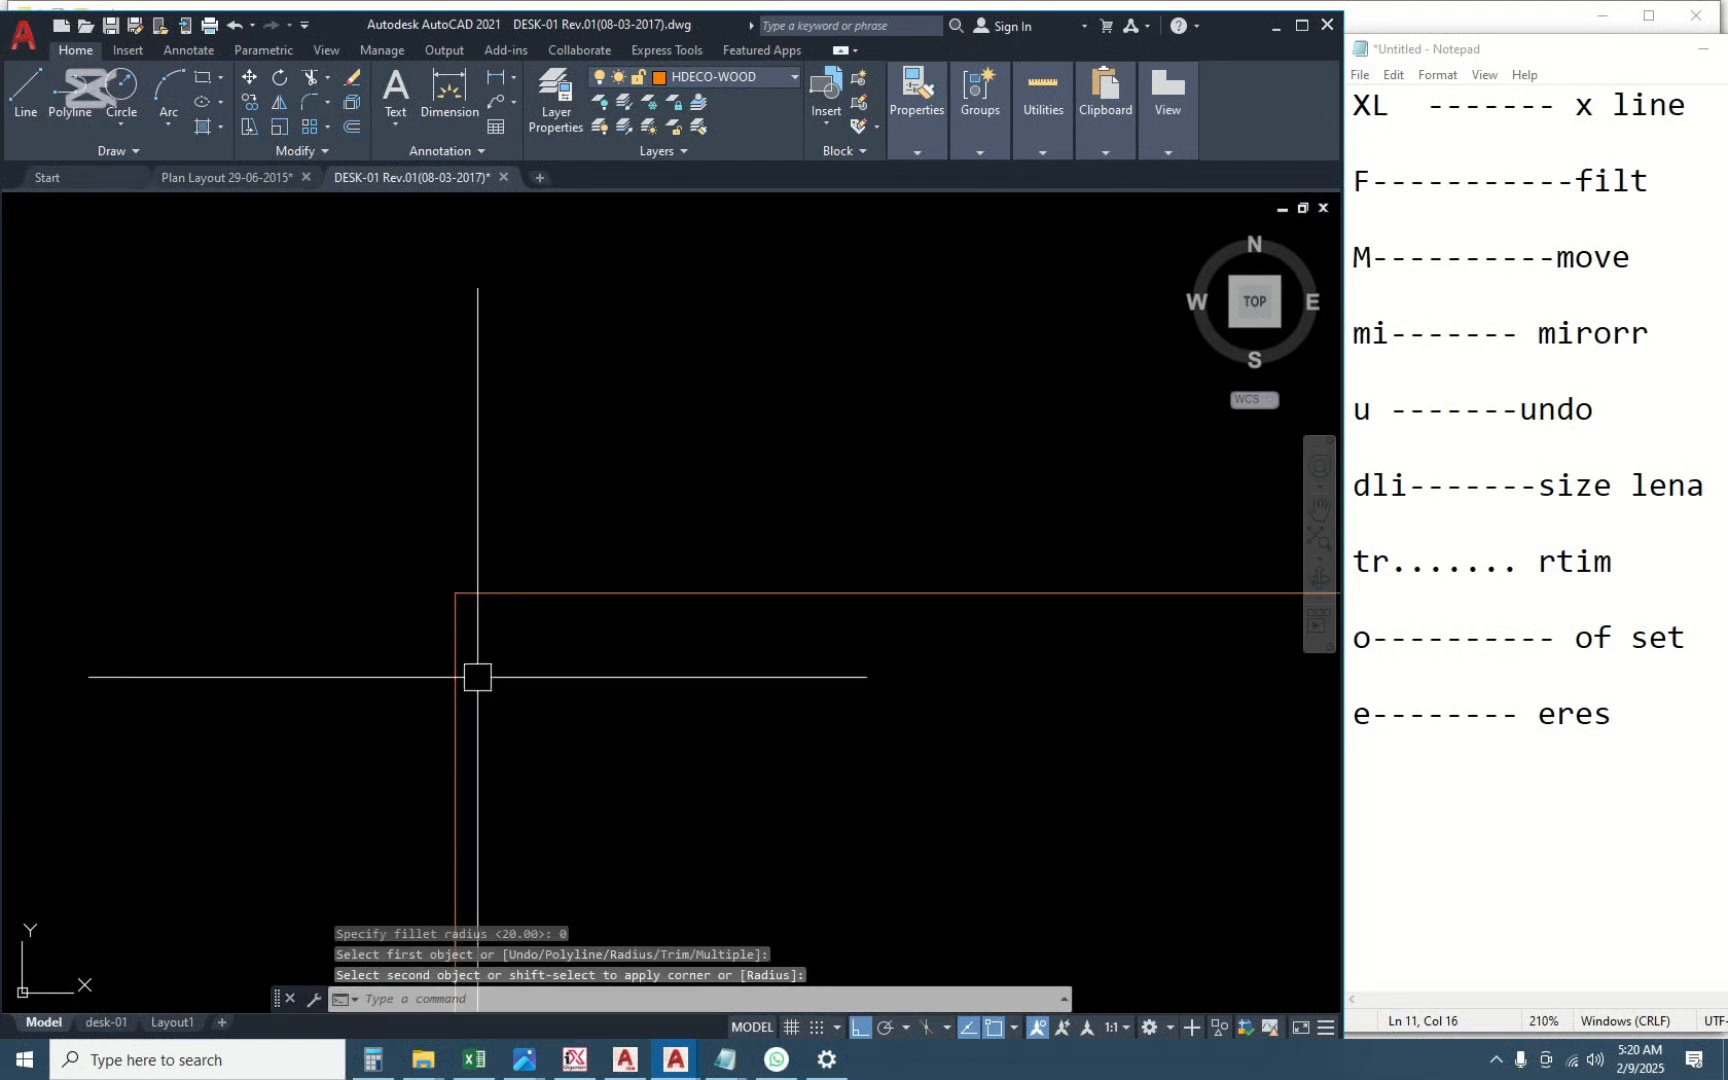
Open the outline's lower-right corner by pulling the ends of its horizontal and vertical lines back from each other.
scroll(518, 530, "down", 3)
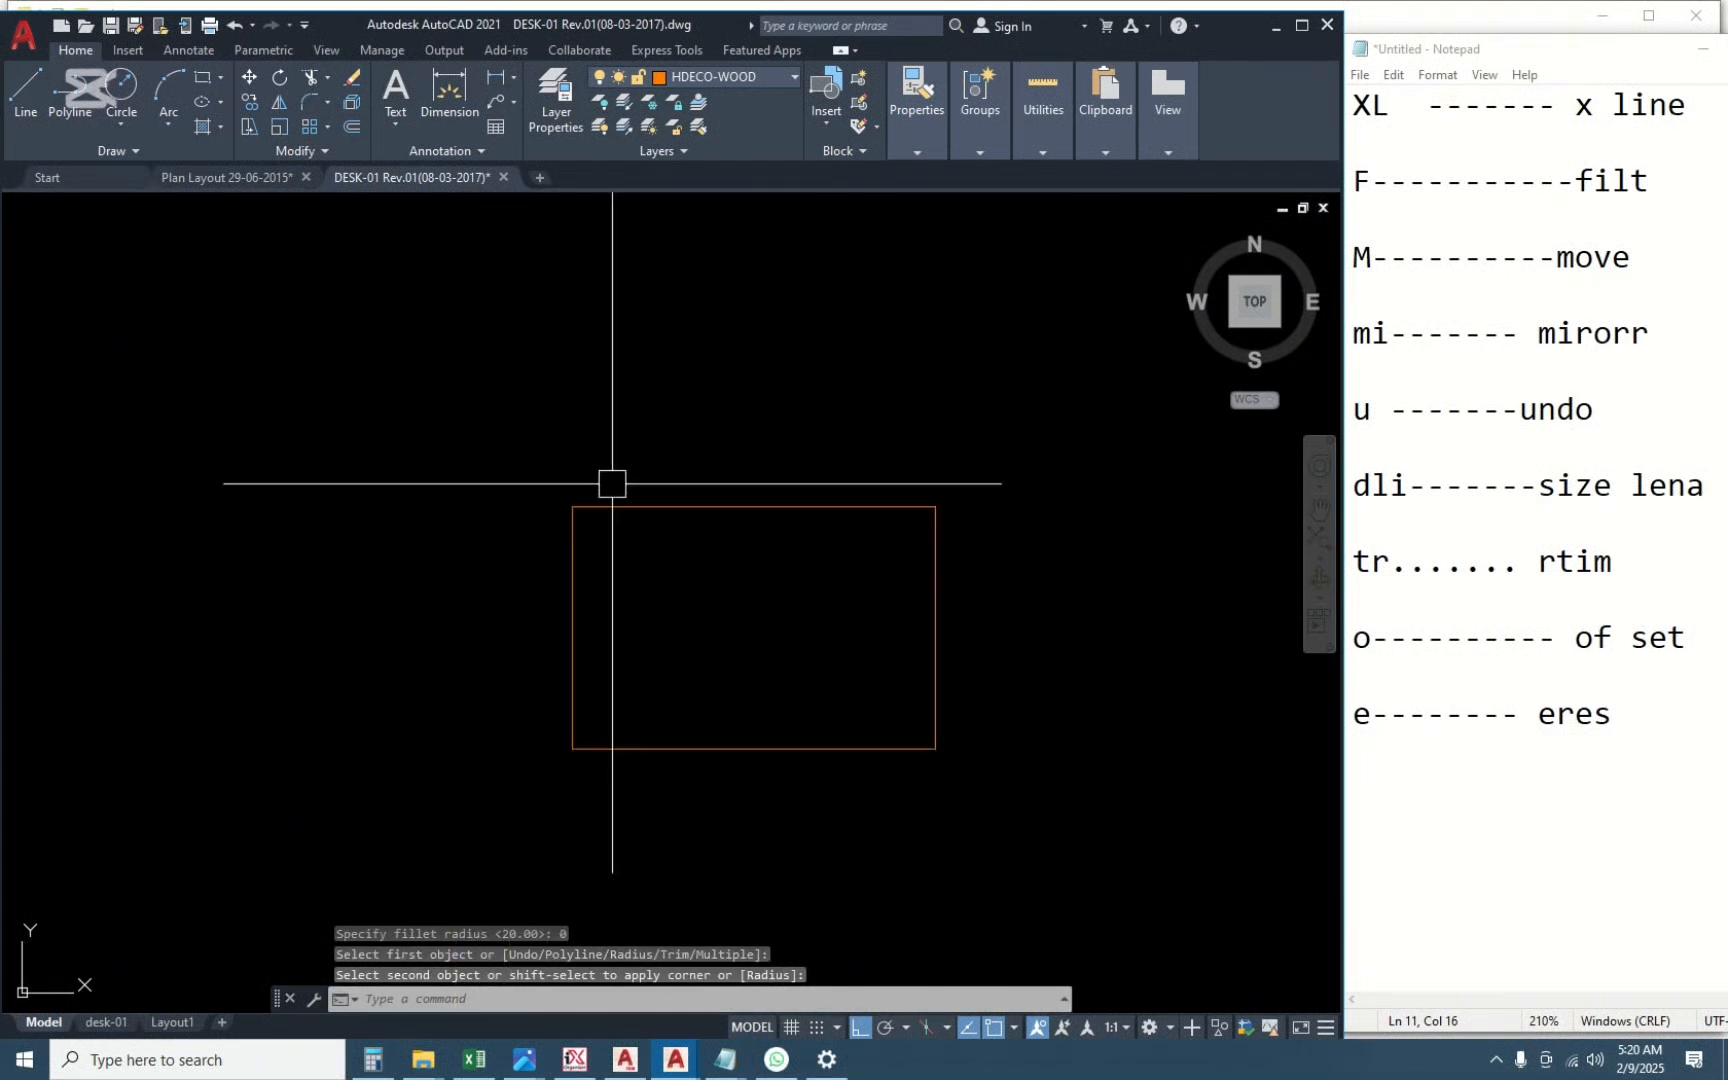
scroll(733, 640, "up", 5)
left_click(775, 734)
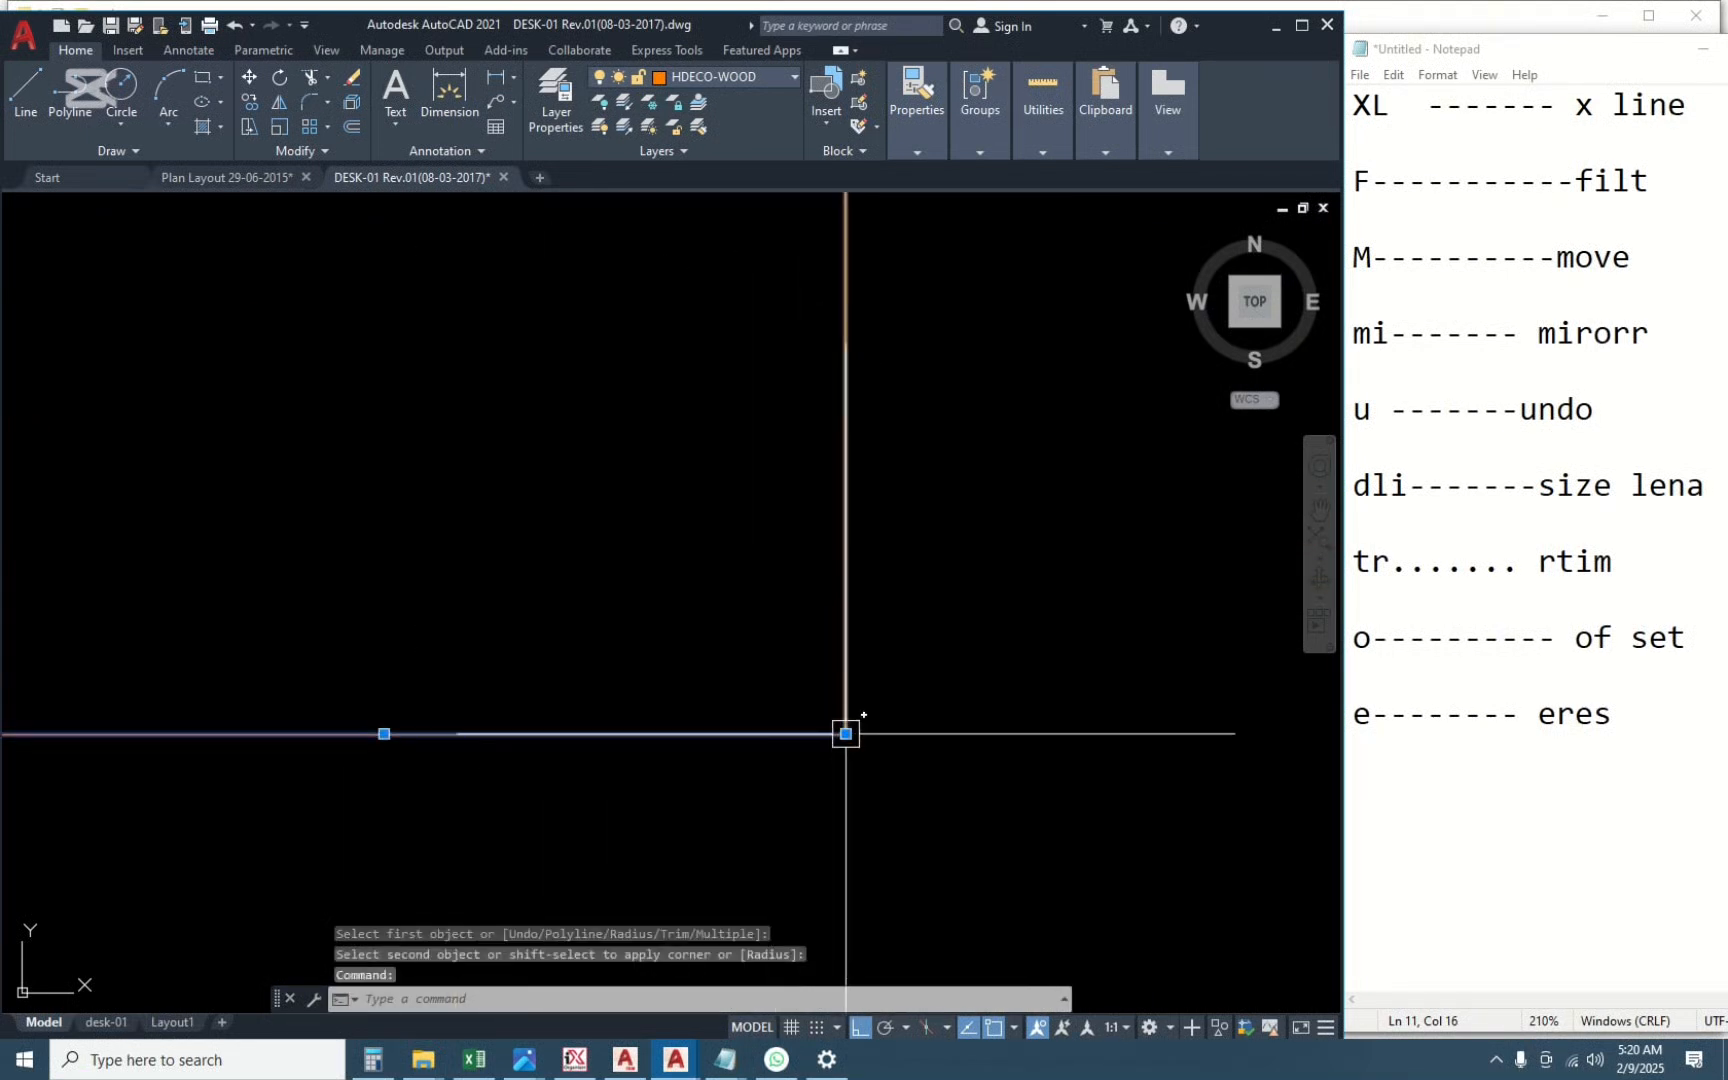
left_click(846, 734)
left_click(747, 734)
key("Escape")
scroll(818, 774, "up", 4)
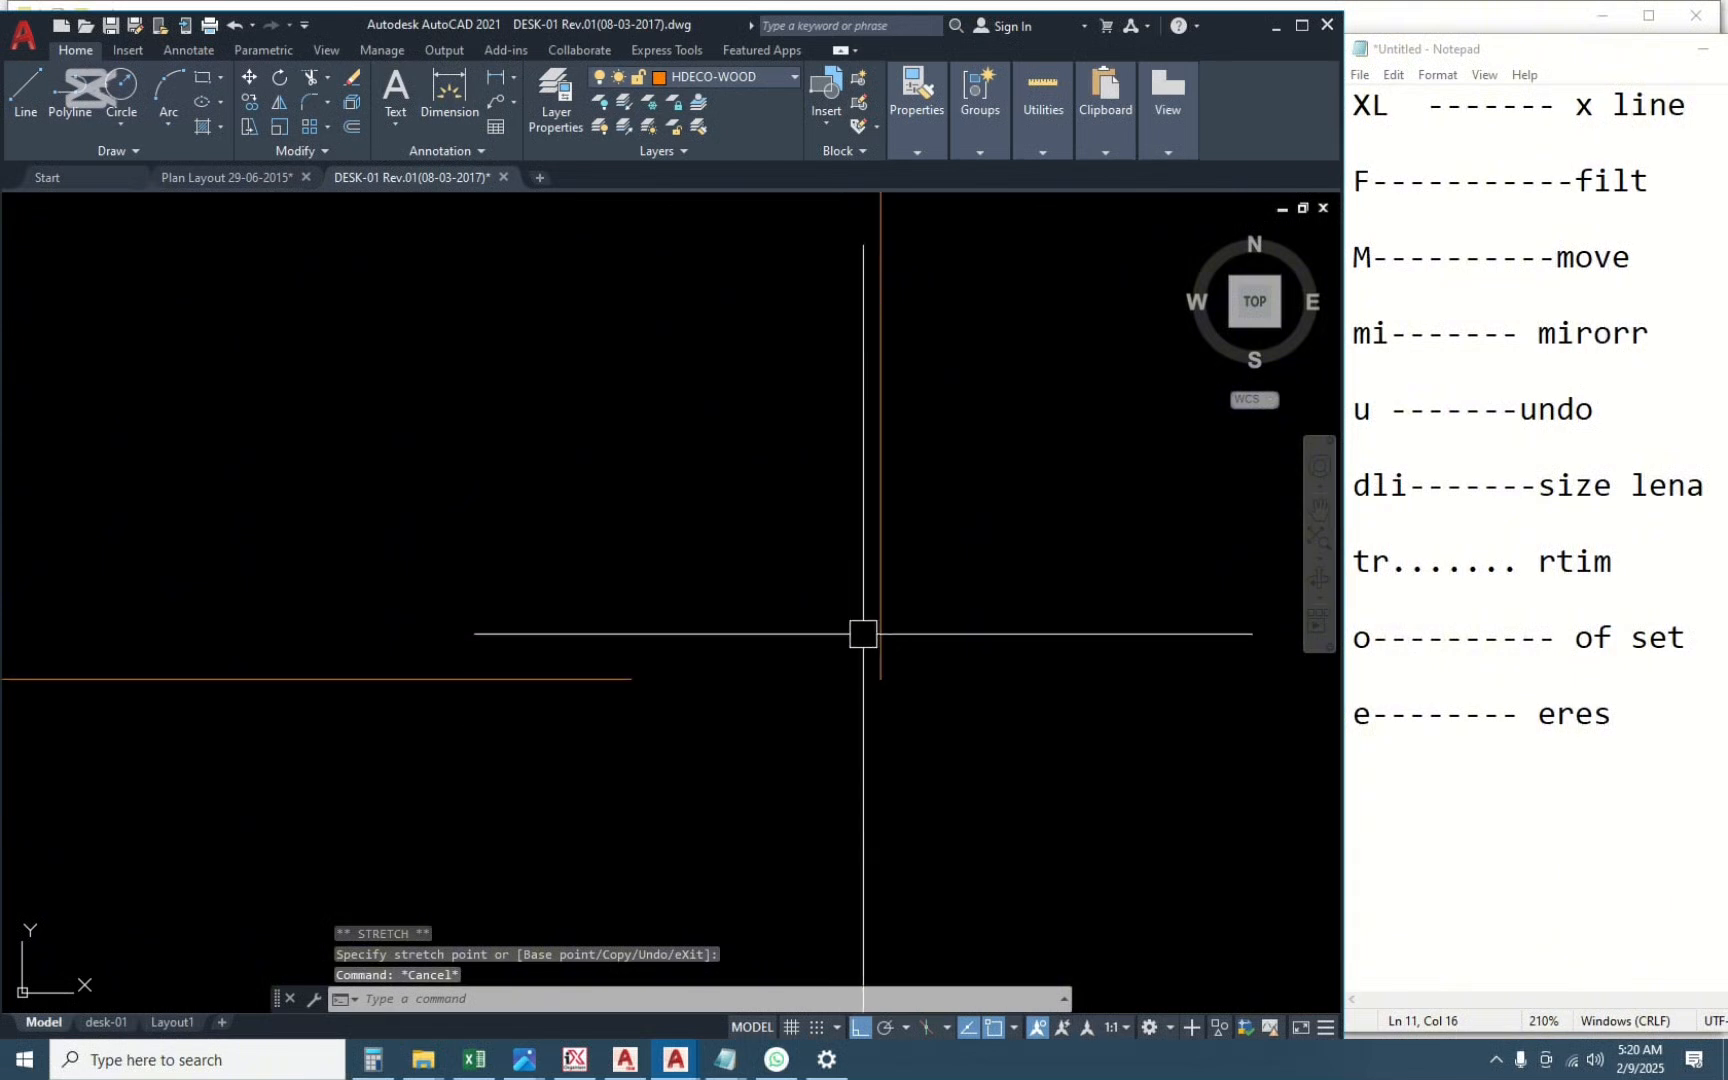
left_click(882, 665)
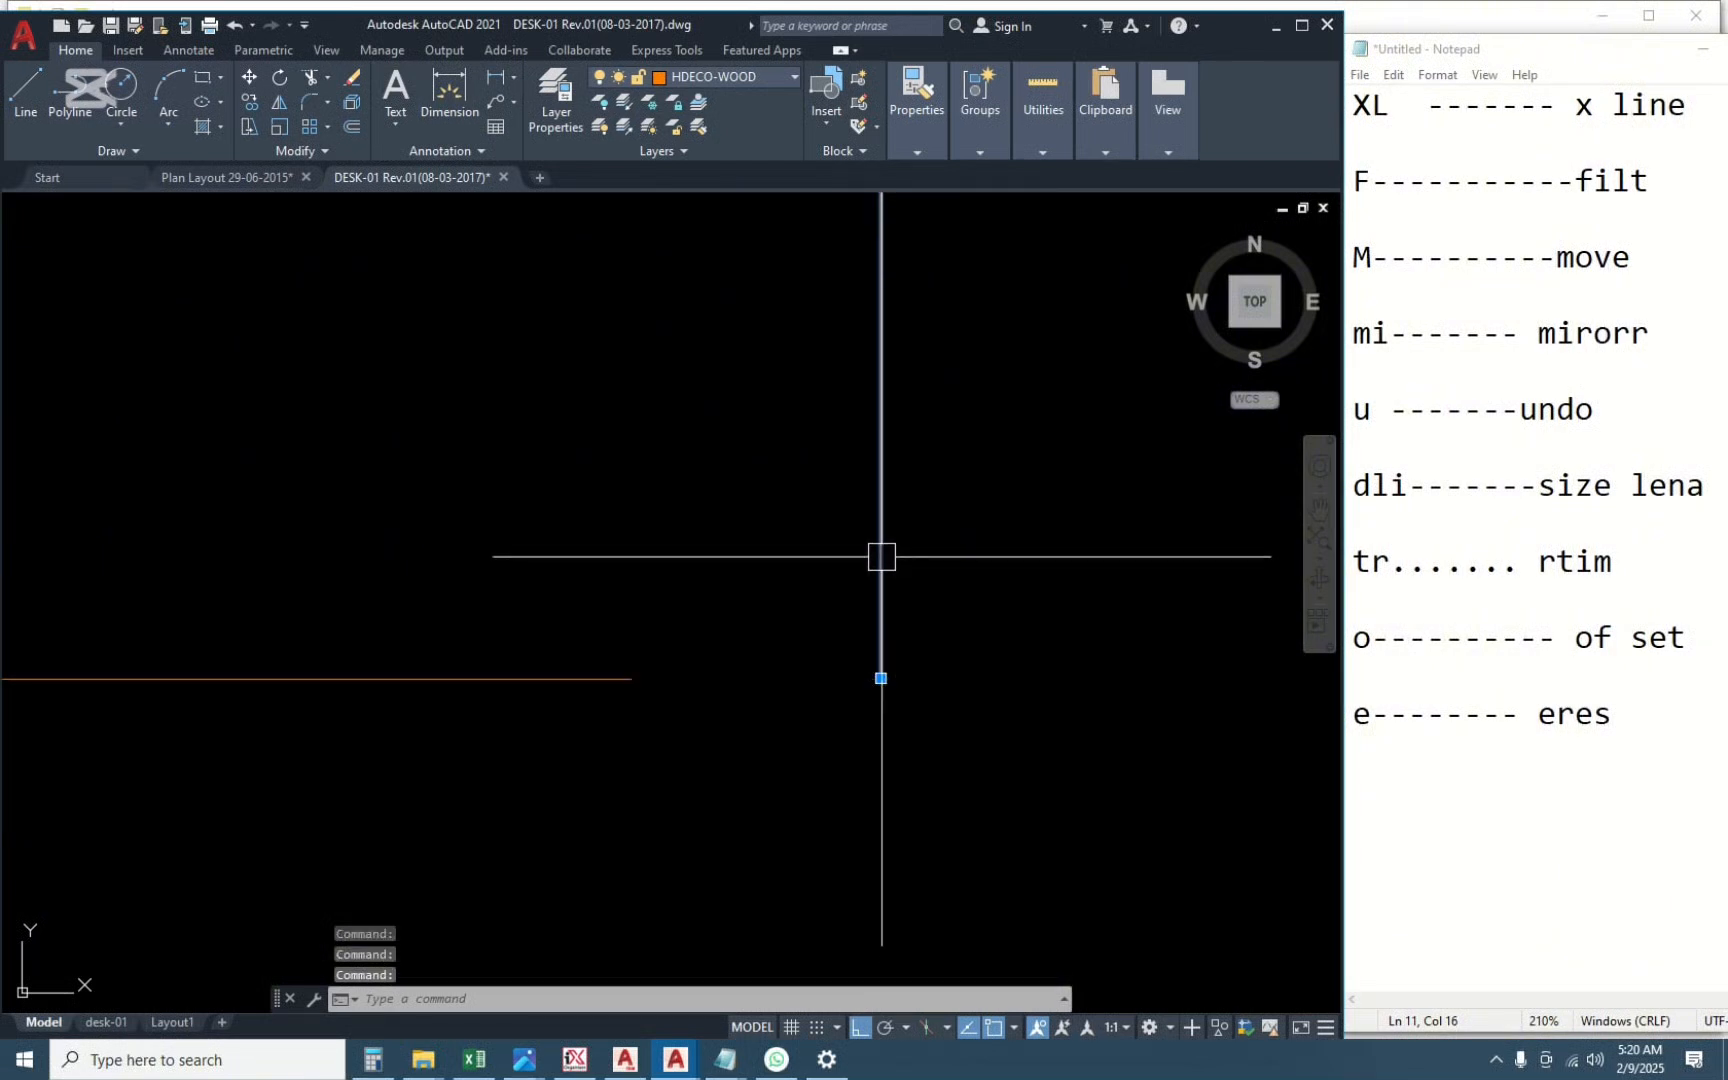
left_click(881, 678)
left_click(881, 519)
key("Escape")
Close the lower-right corner by filleting its vertical and horizontal lines with radius 0.
middle_click_drag(1095, 692, 847, 803)
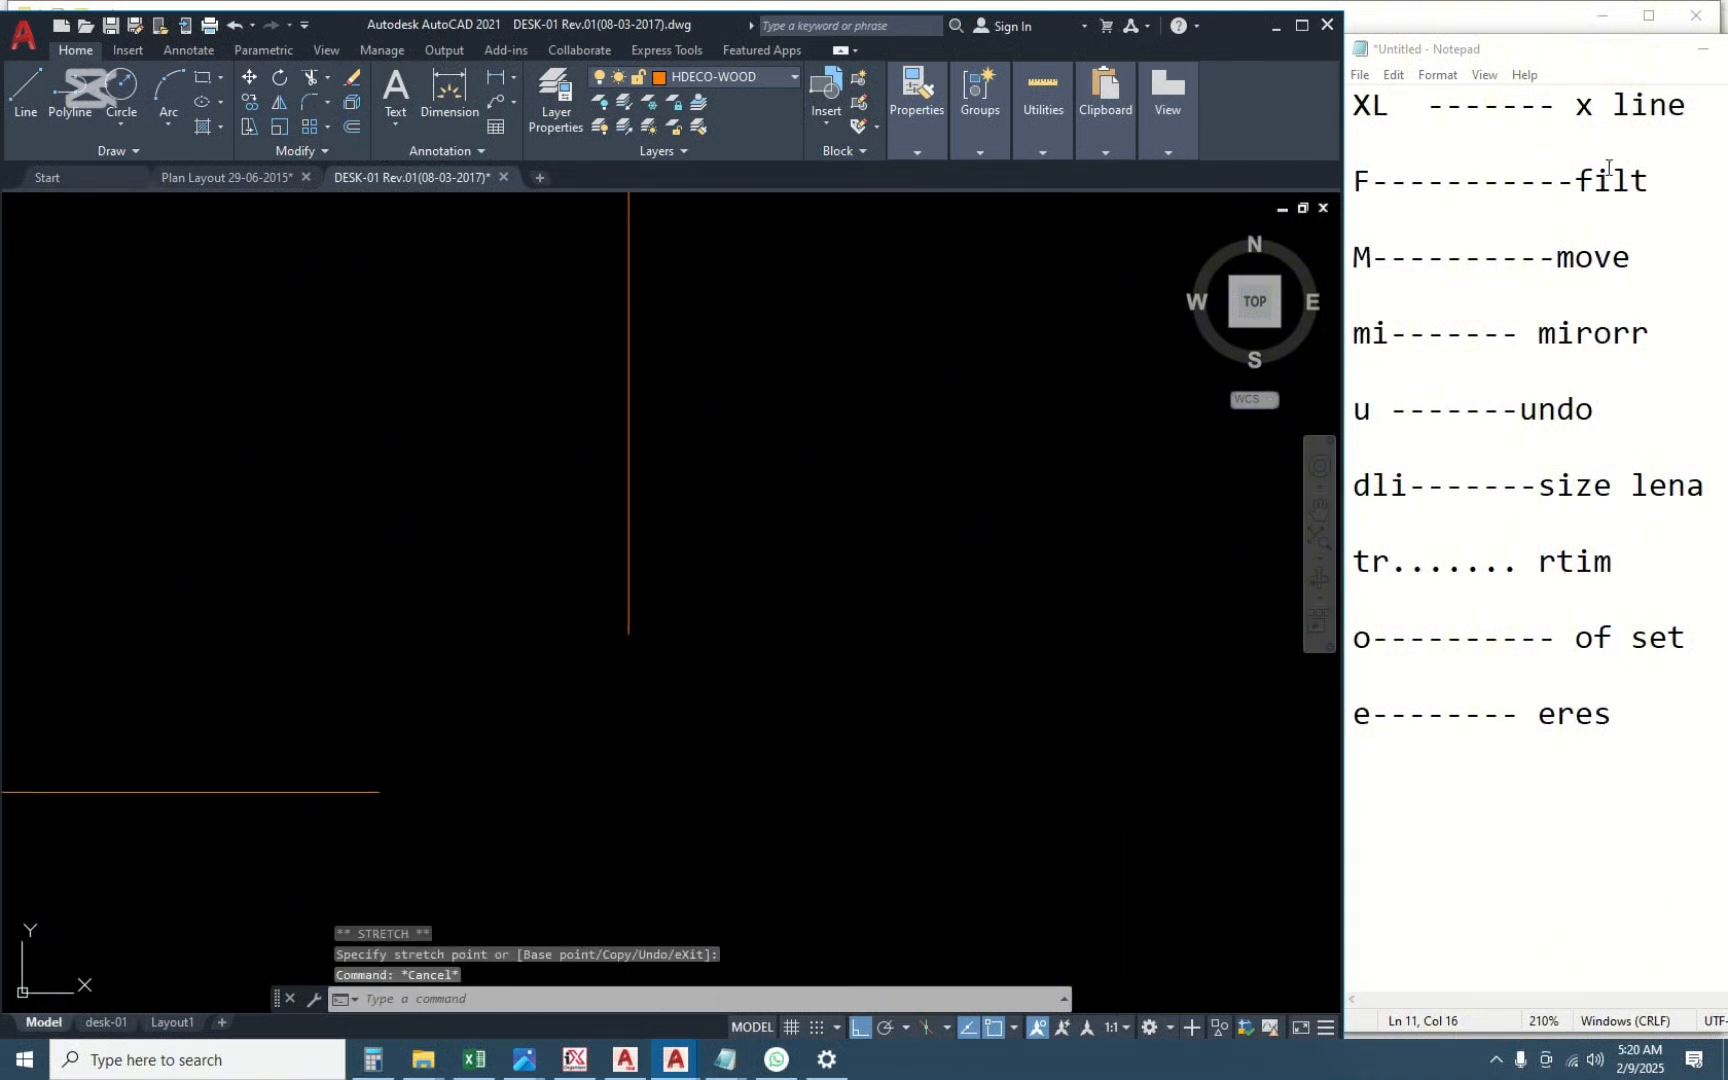
type("f")
key("Return")
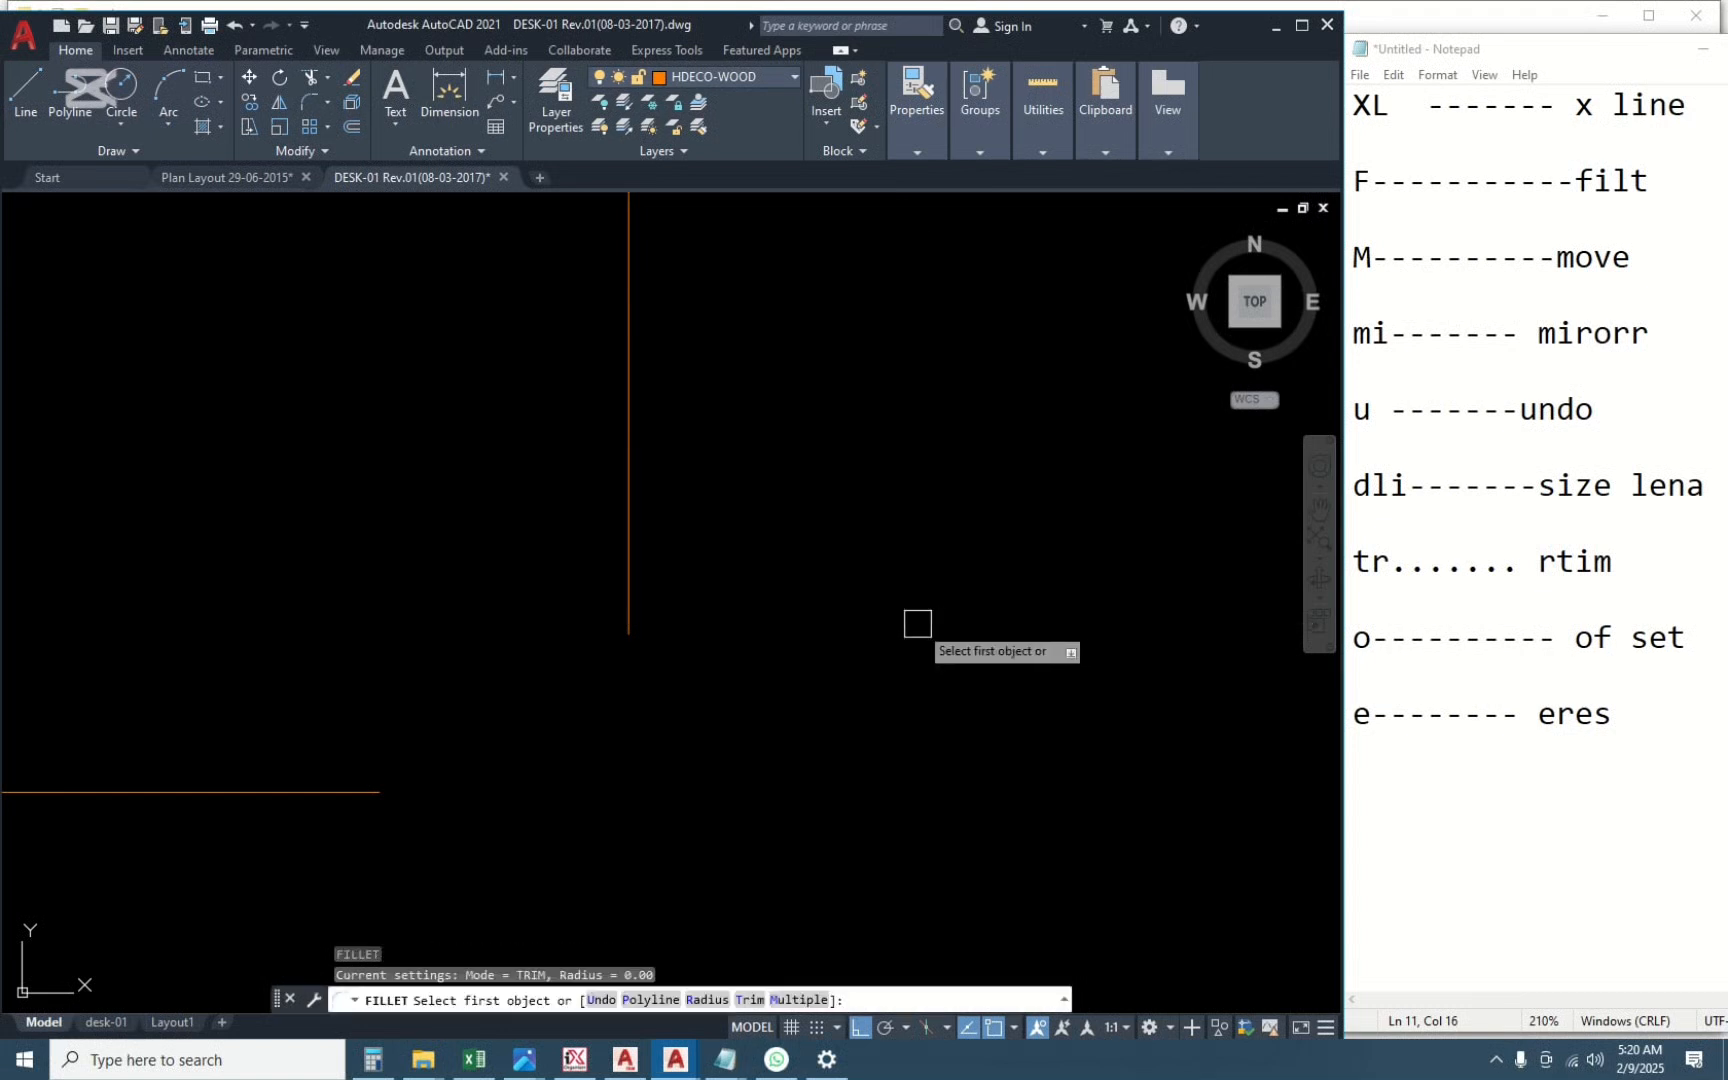
left_click(627, 563)
left_click(366, 793)
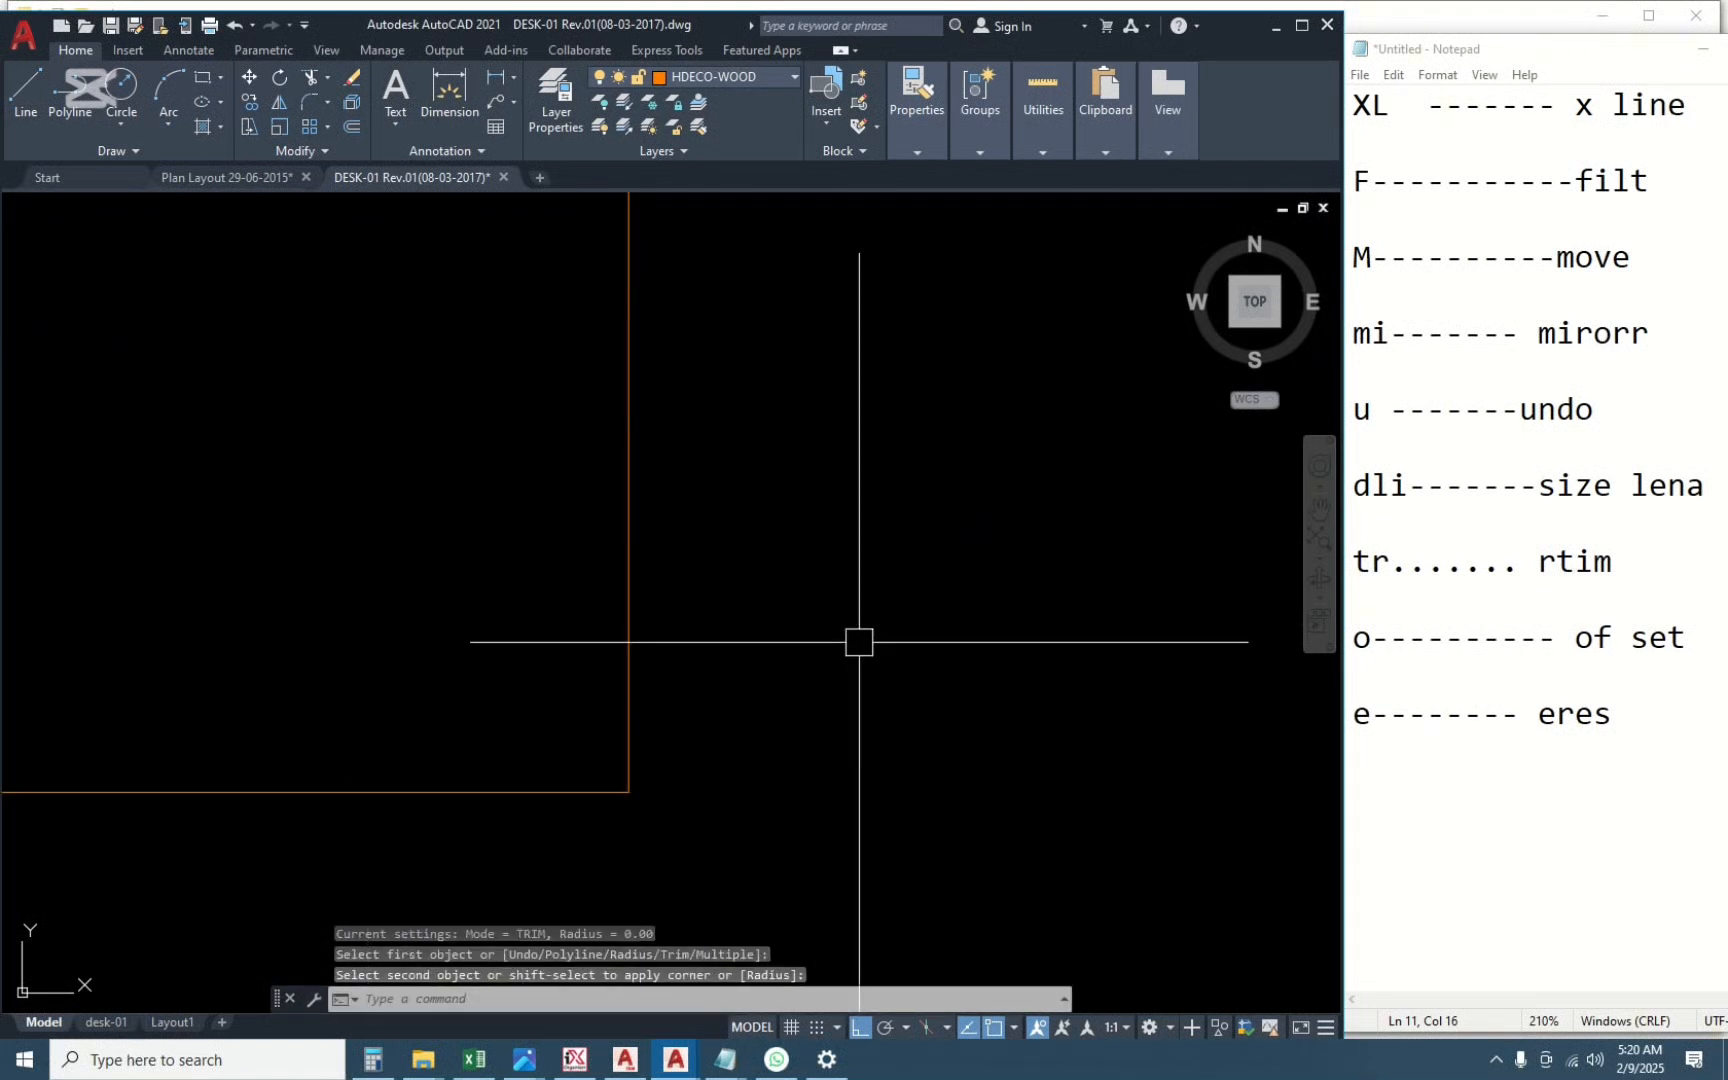
key("Return")
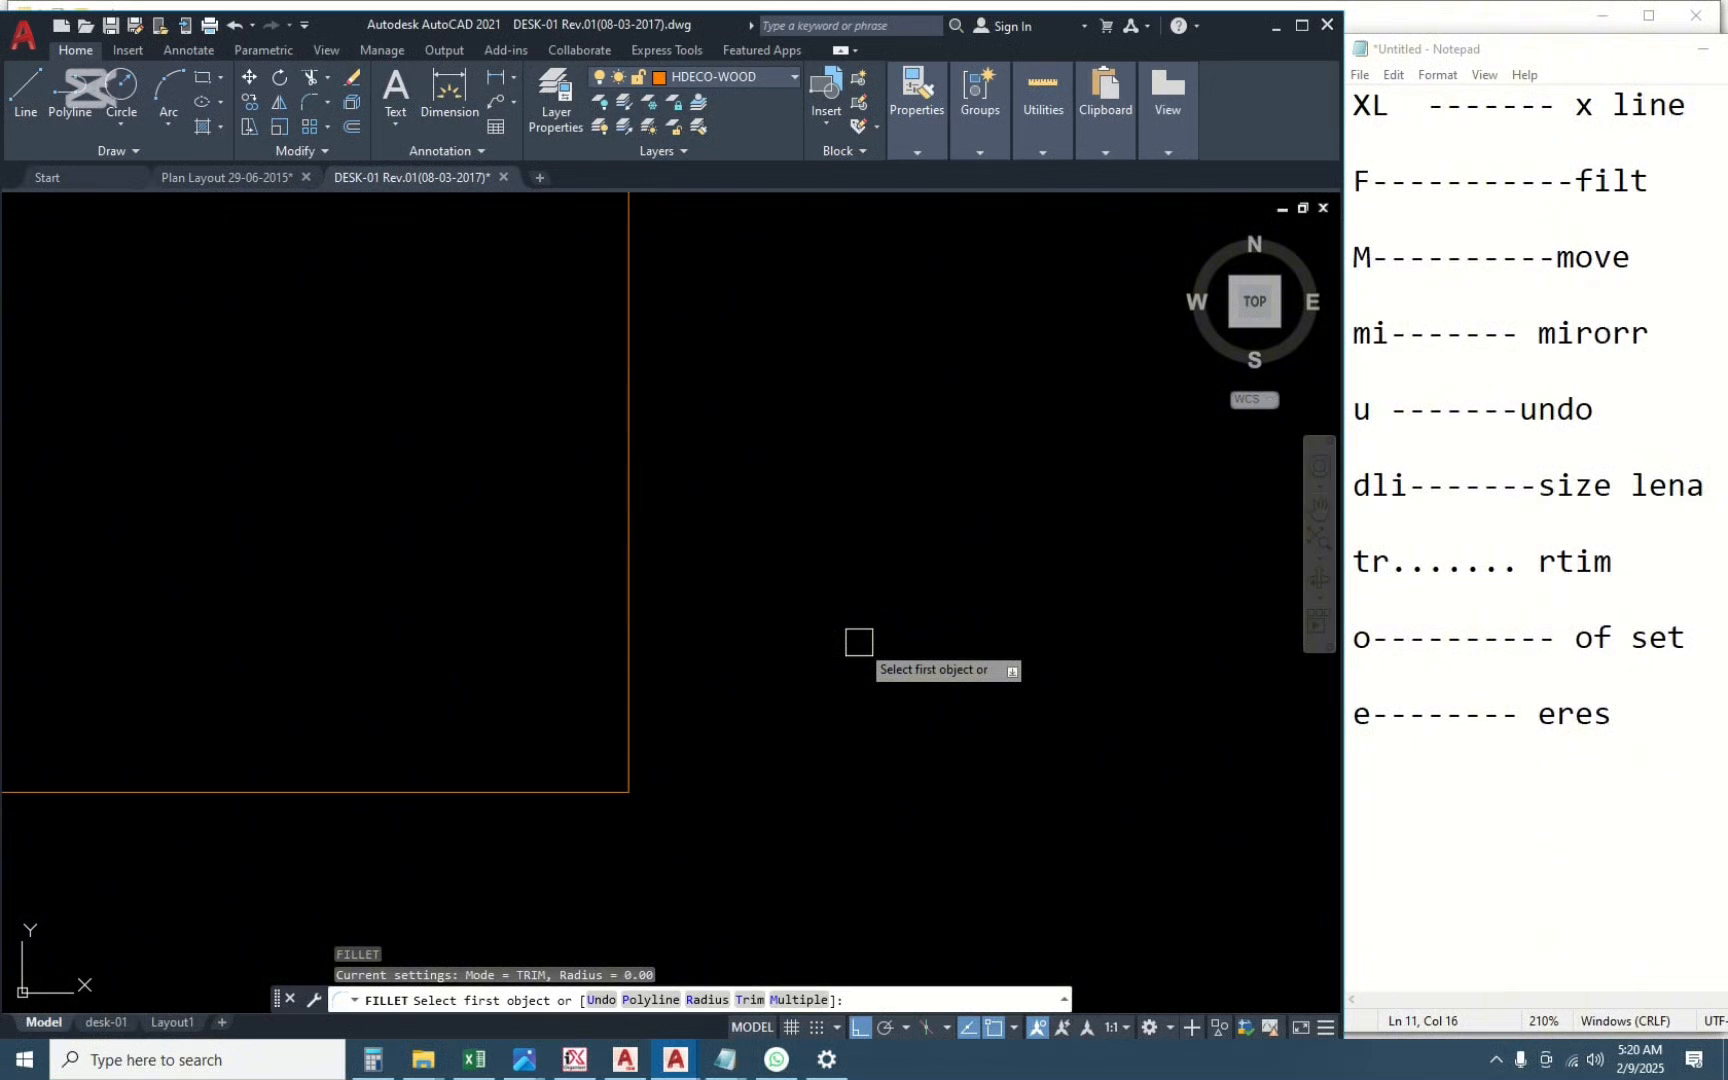
key("Return")
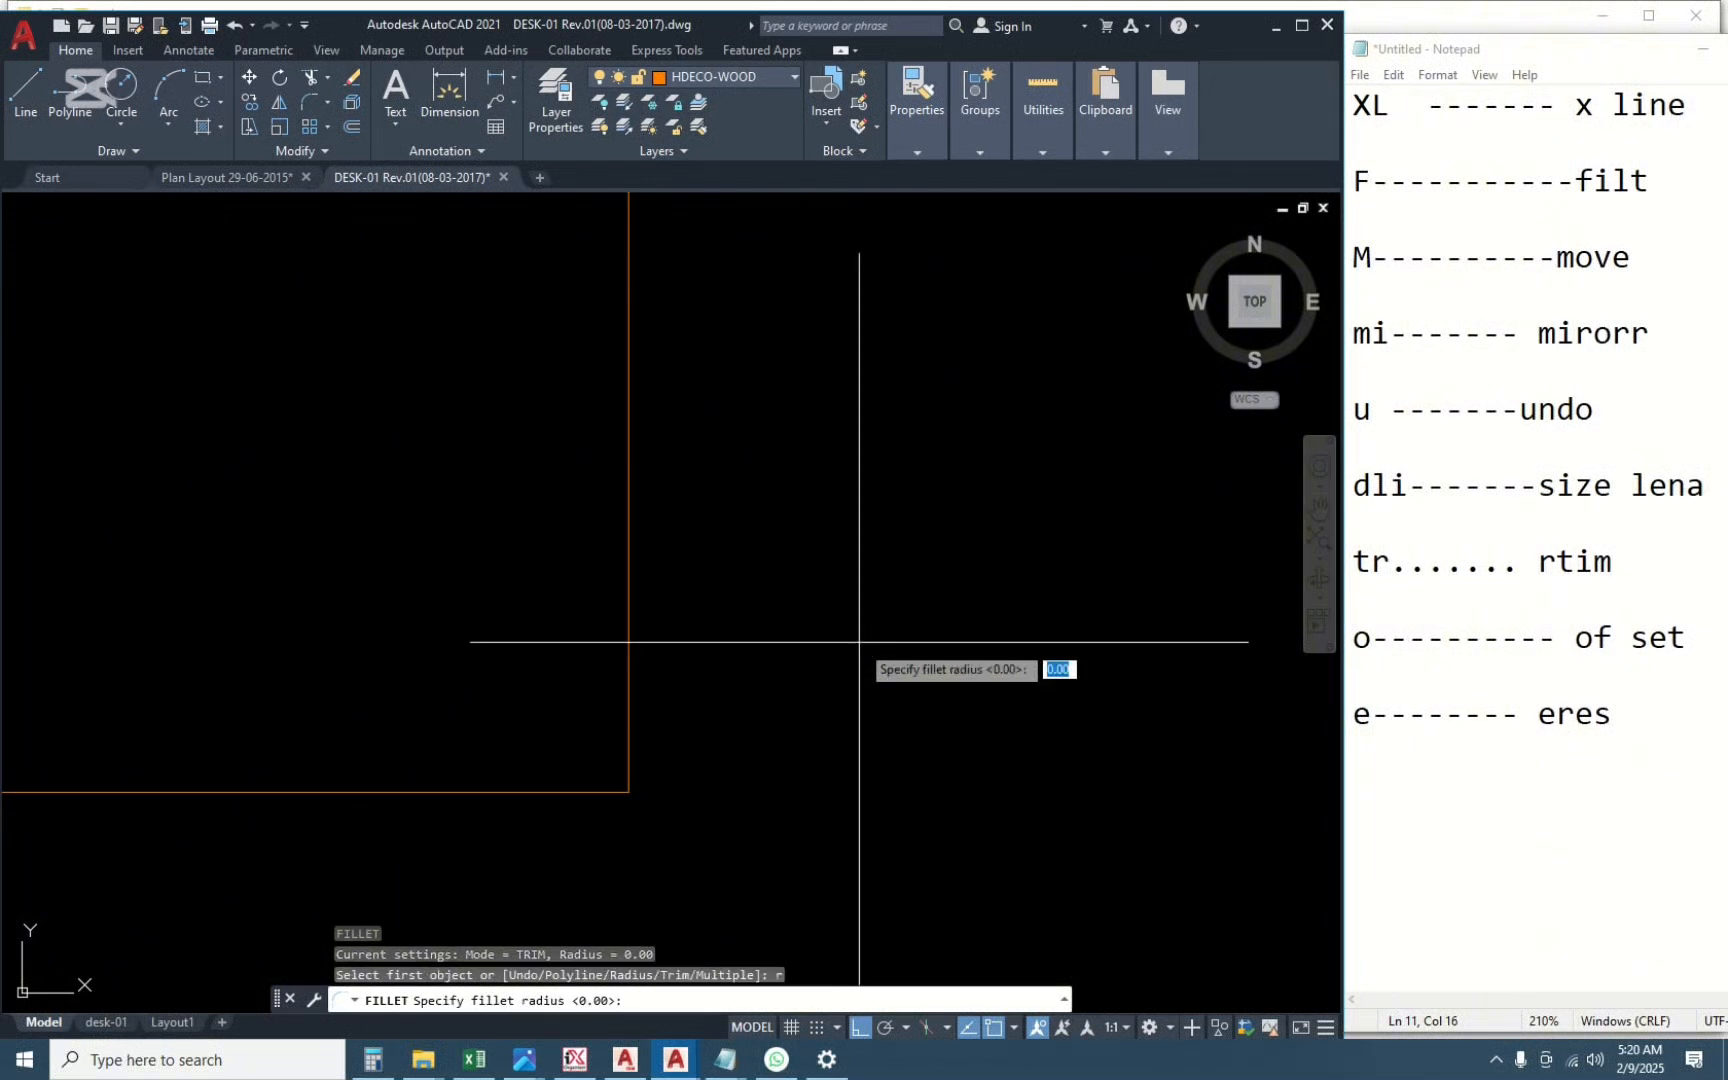
scroll(833, 645, "up", 9)
scroll(1012, 660, "down", 5)
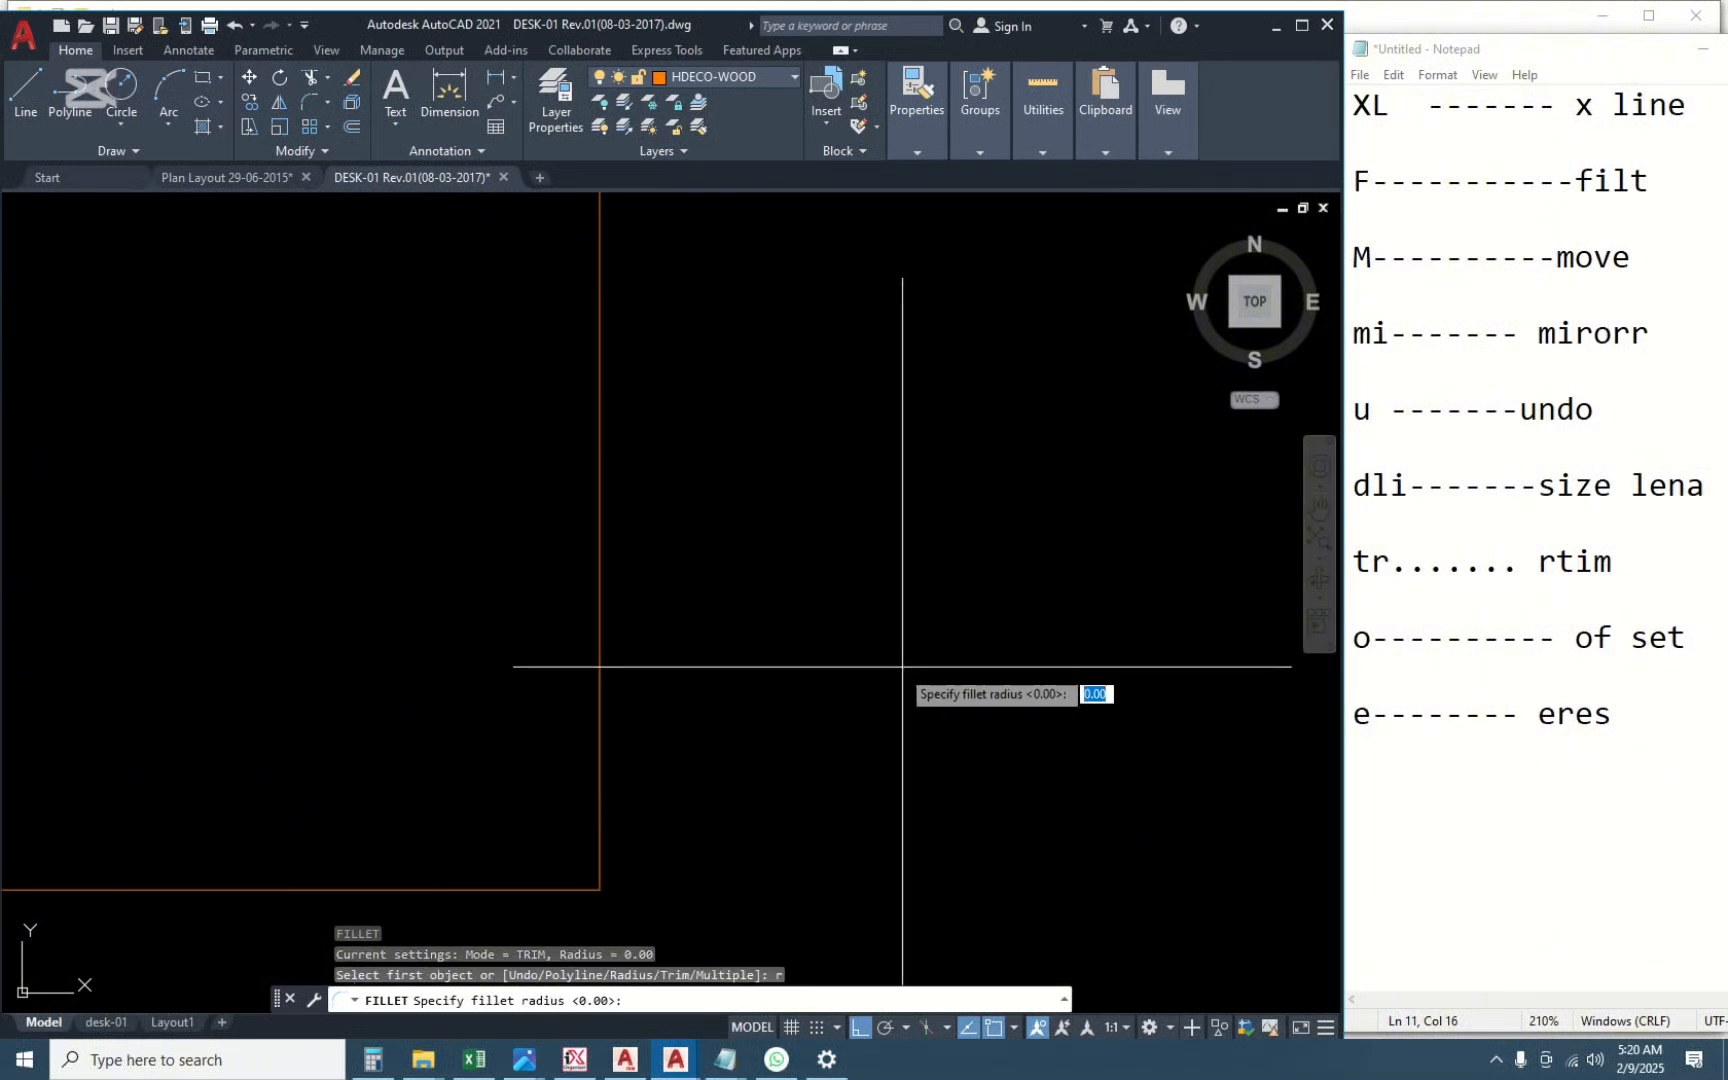
scroll(902, 666, "down", 6)
key("Escape")
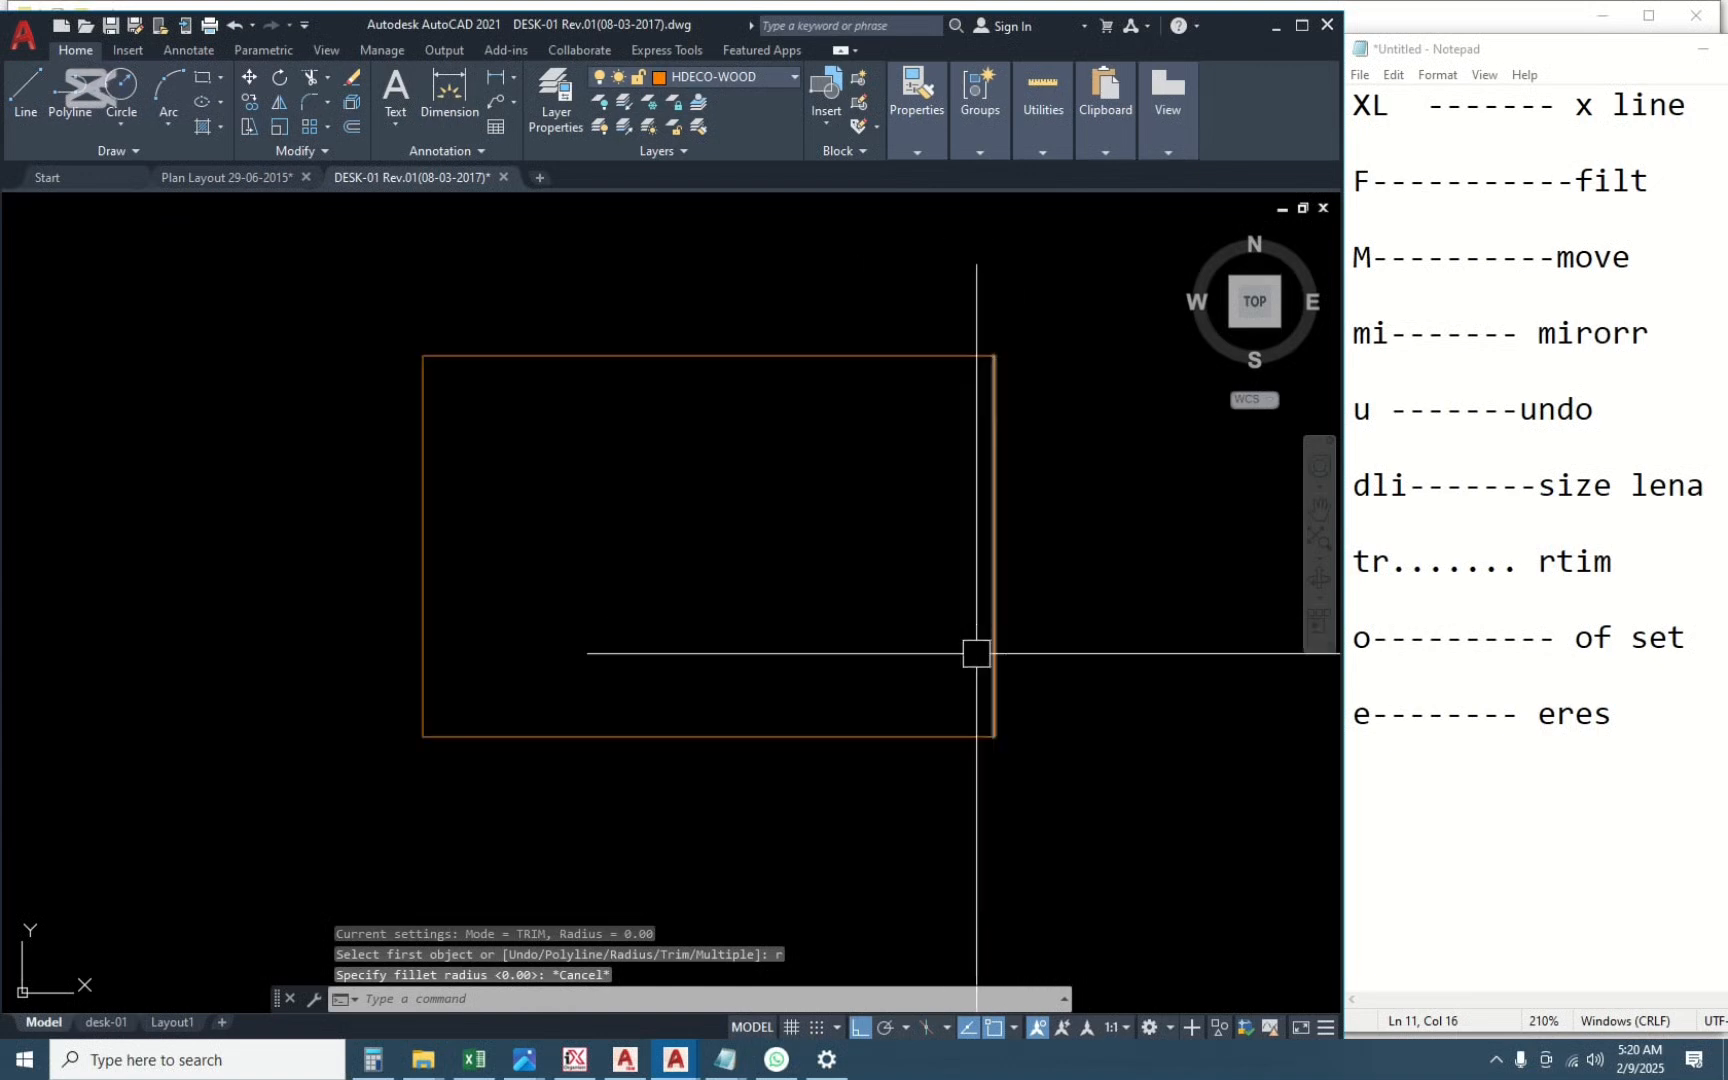
Move the desk photo horizontally so that it sits closer to the tabletop outline.
scroll(976, 653, "down", 6)
left_click(559, 713)
left_click(424, 548)
type("M")
key("Return")
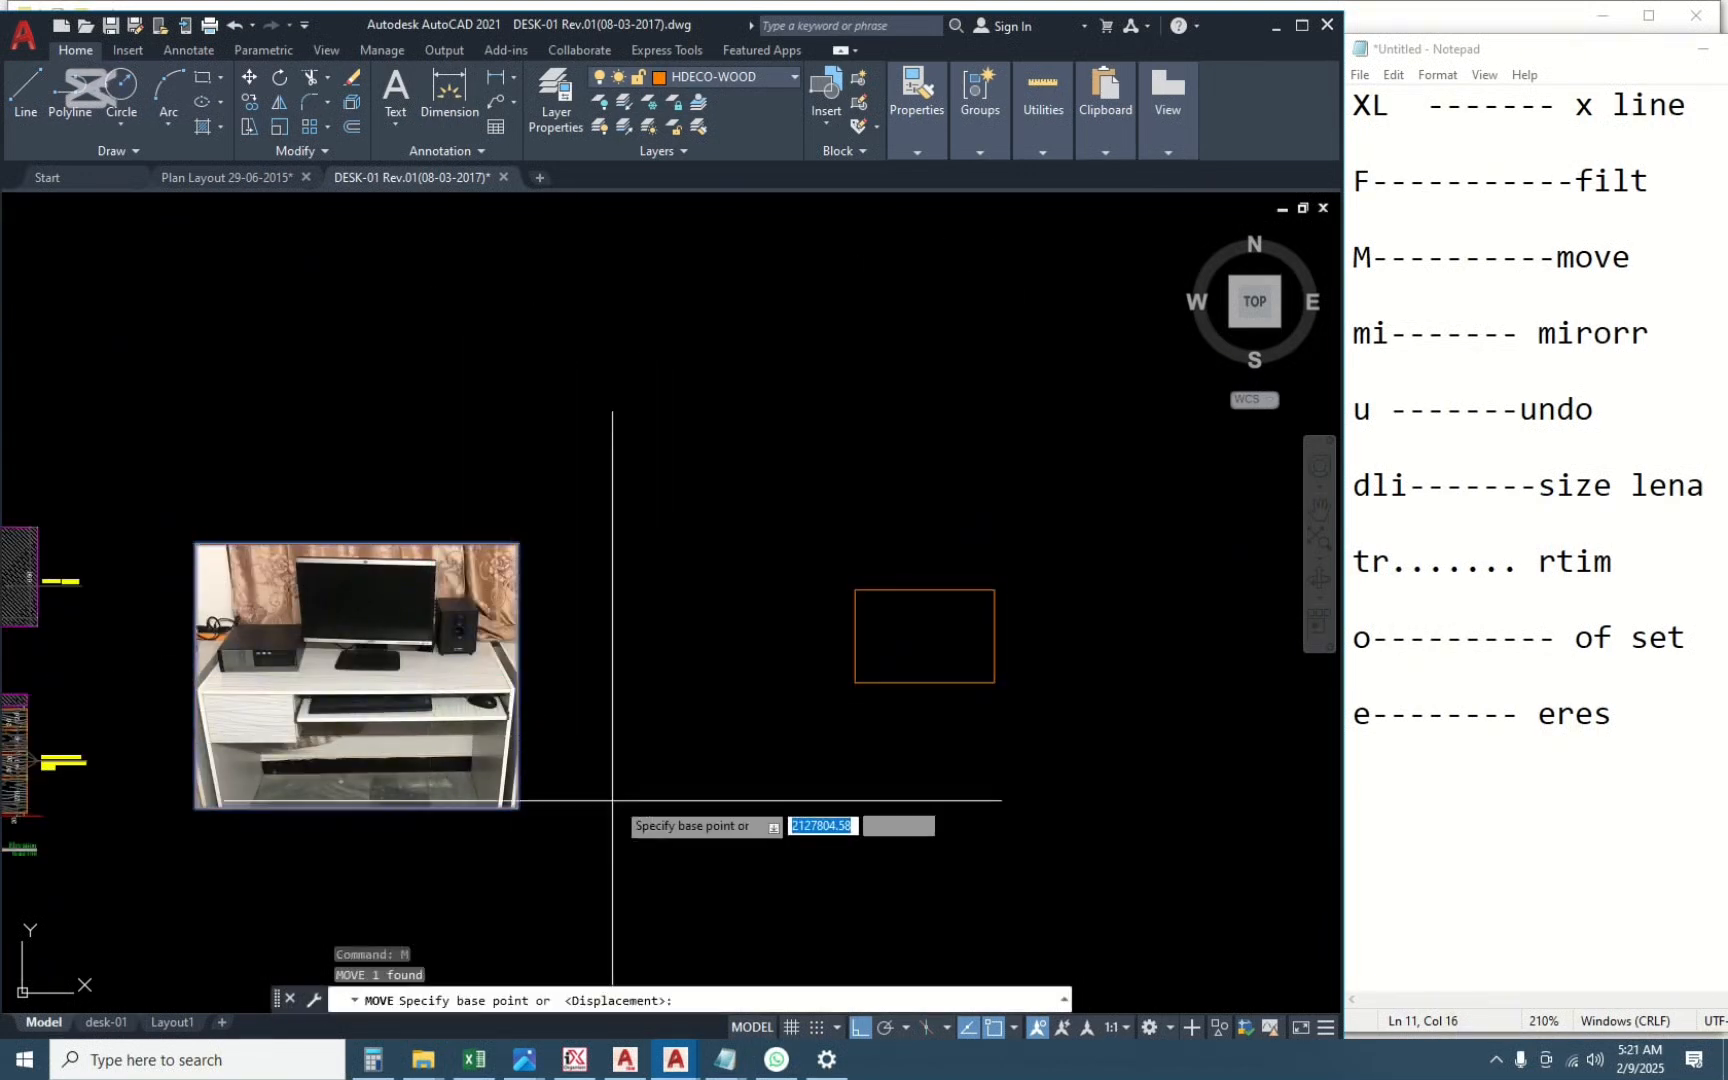
left_click(612, 800)
left_click(888, 803)
key("Escape")
Offset the tabletop outline's left and right edges inward by 17 mm.
scroll(914, 829, "up", 6)
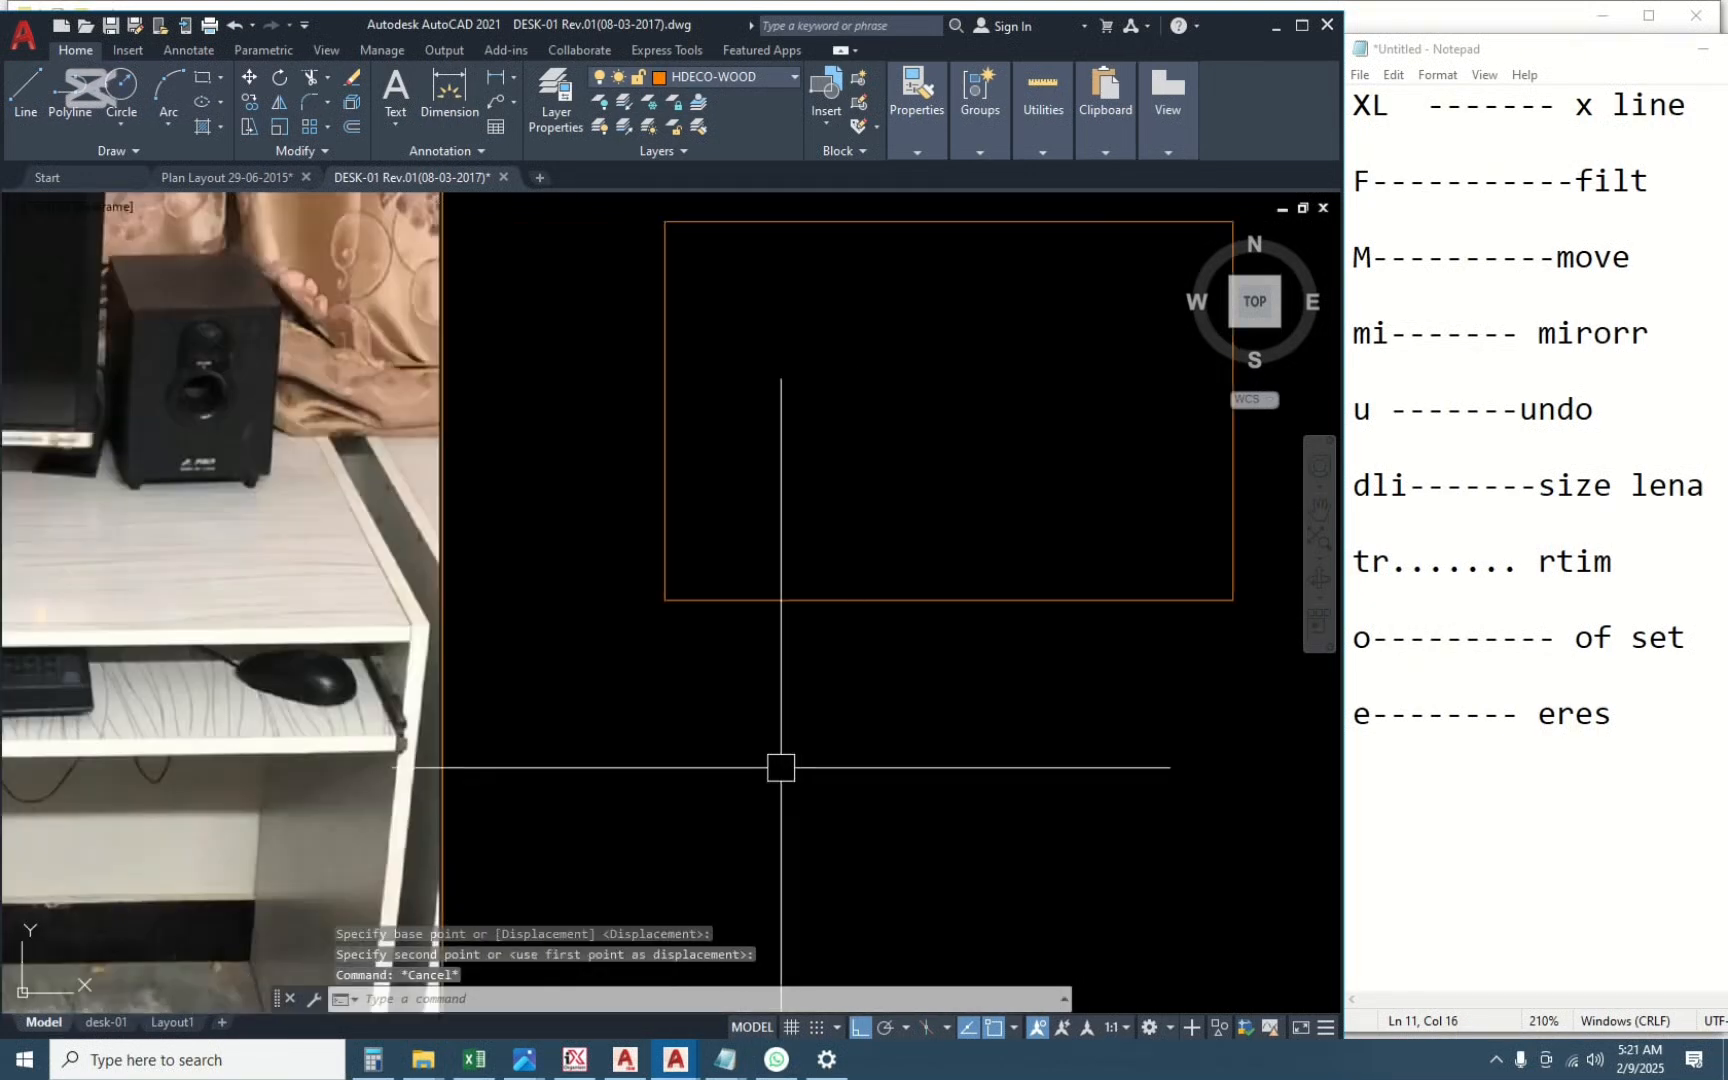
middle_click_drag(781, 768, 807, 875)
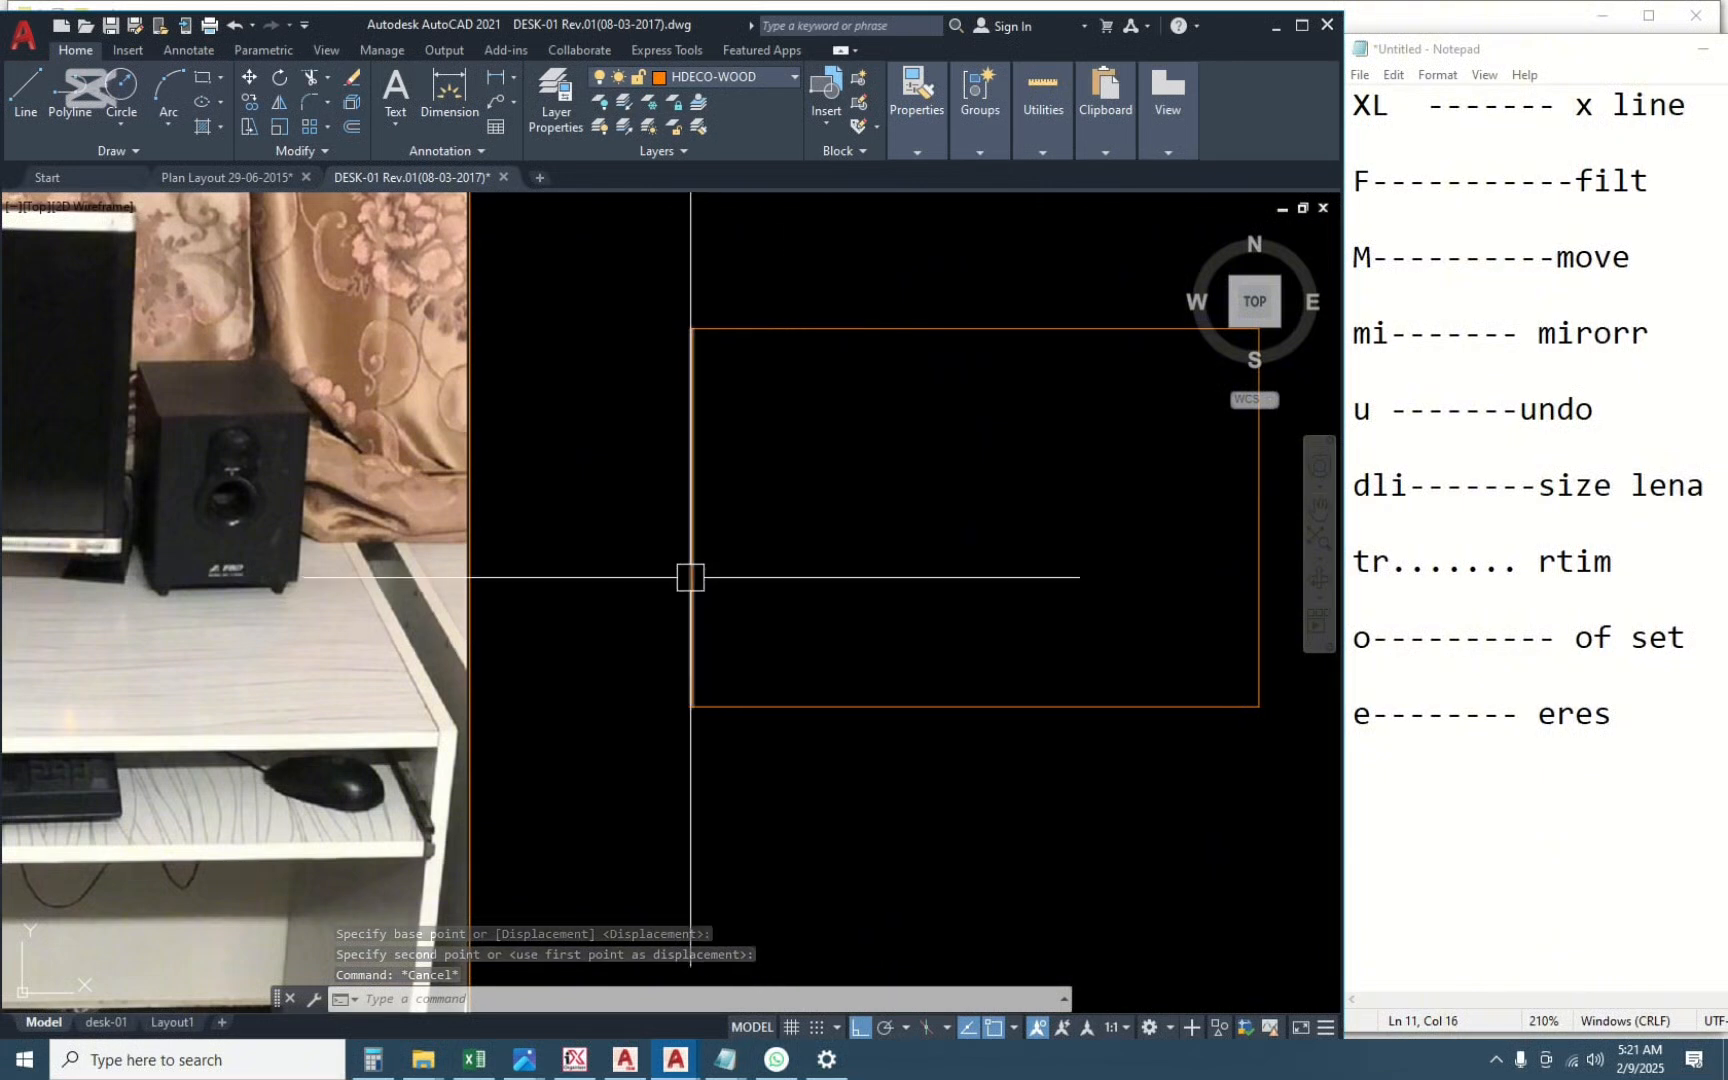
left_click(691, 577)
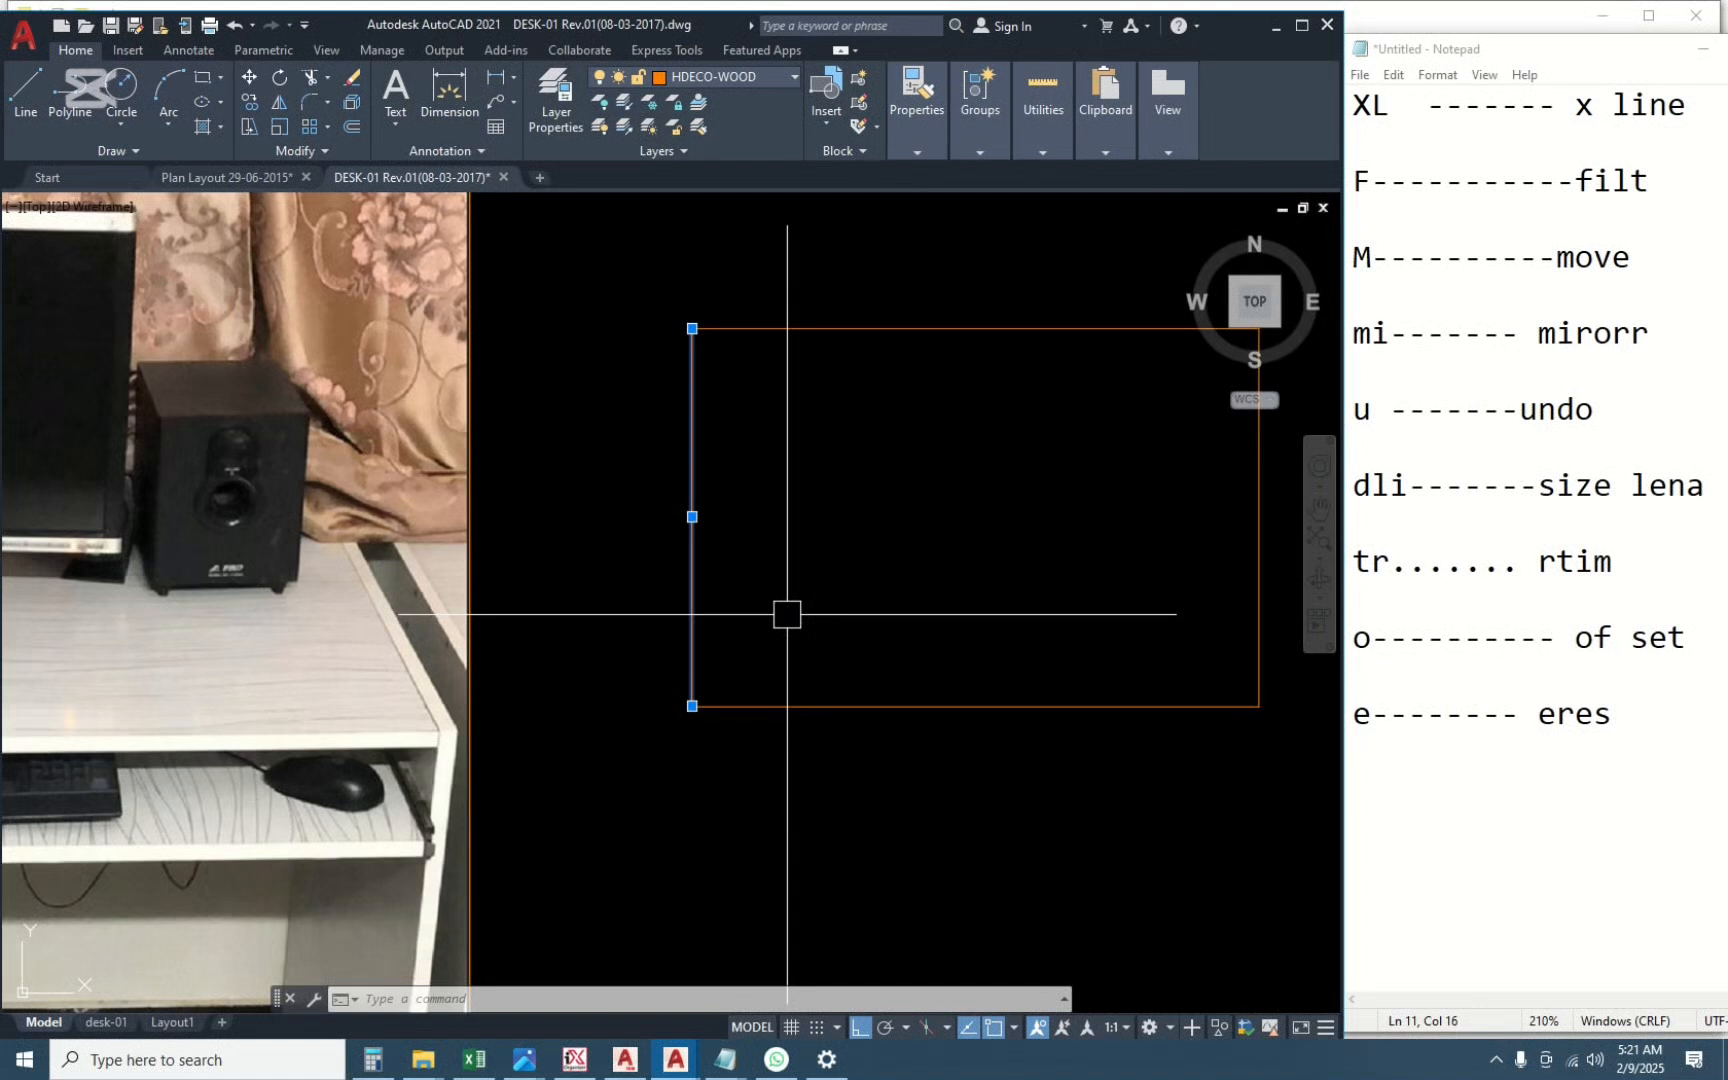
type("o")
key("Return")
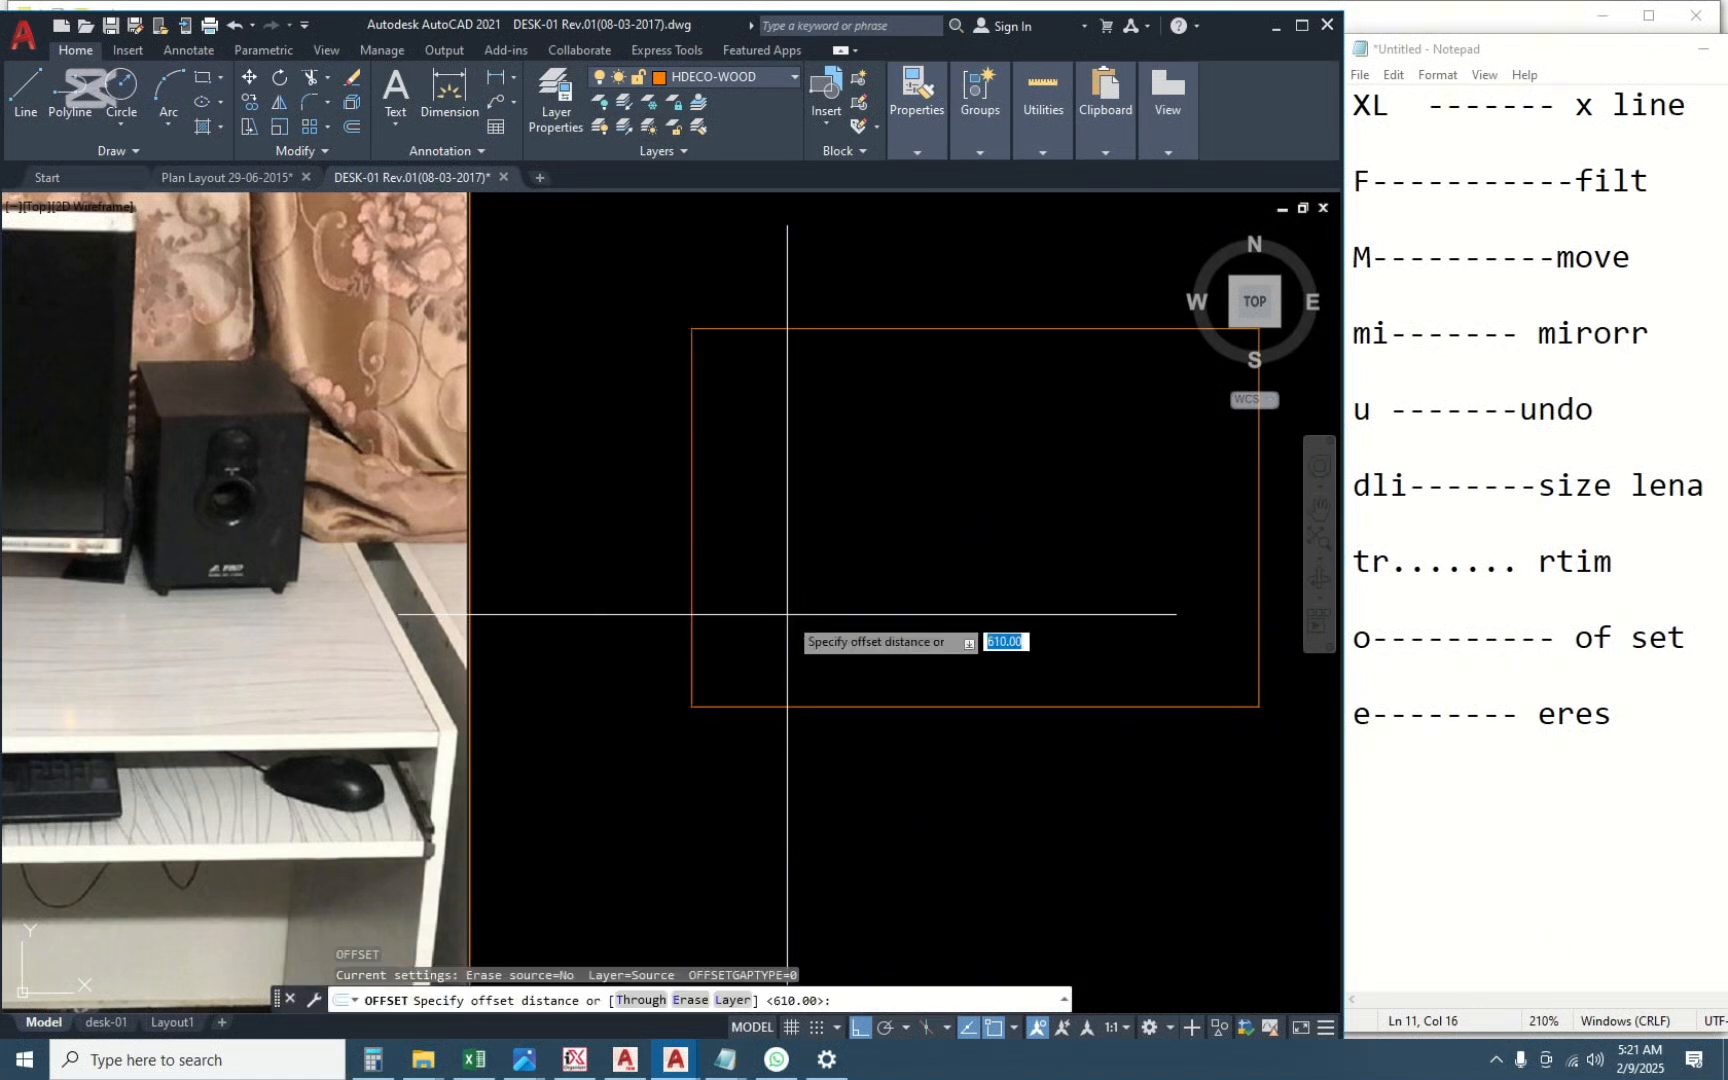
type("17")
key("Return")
left_click(692, 617)
left_click(787, 617)
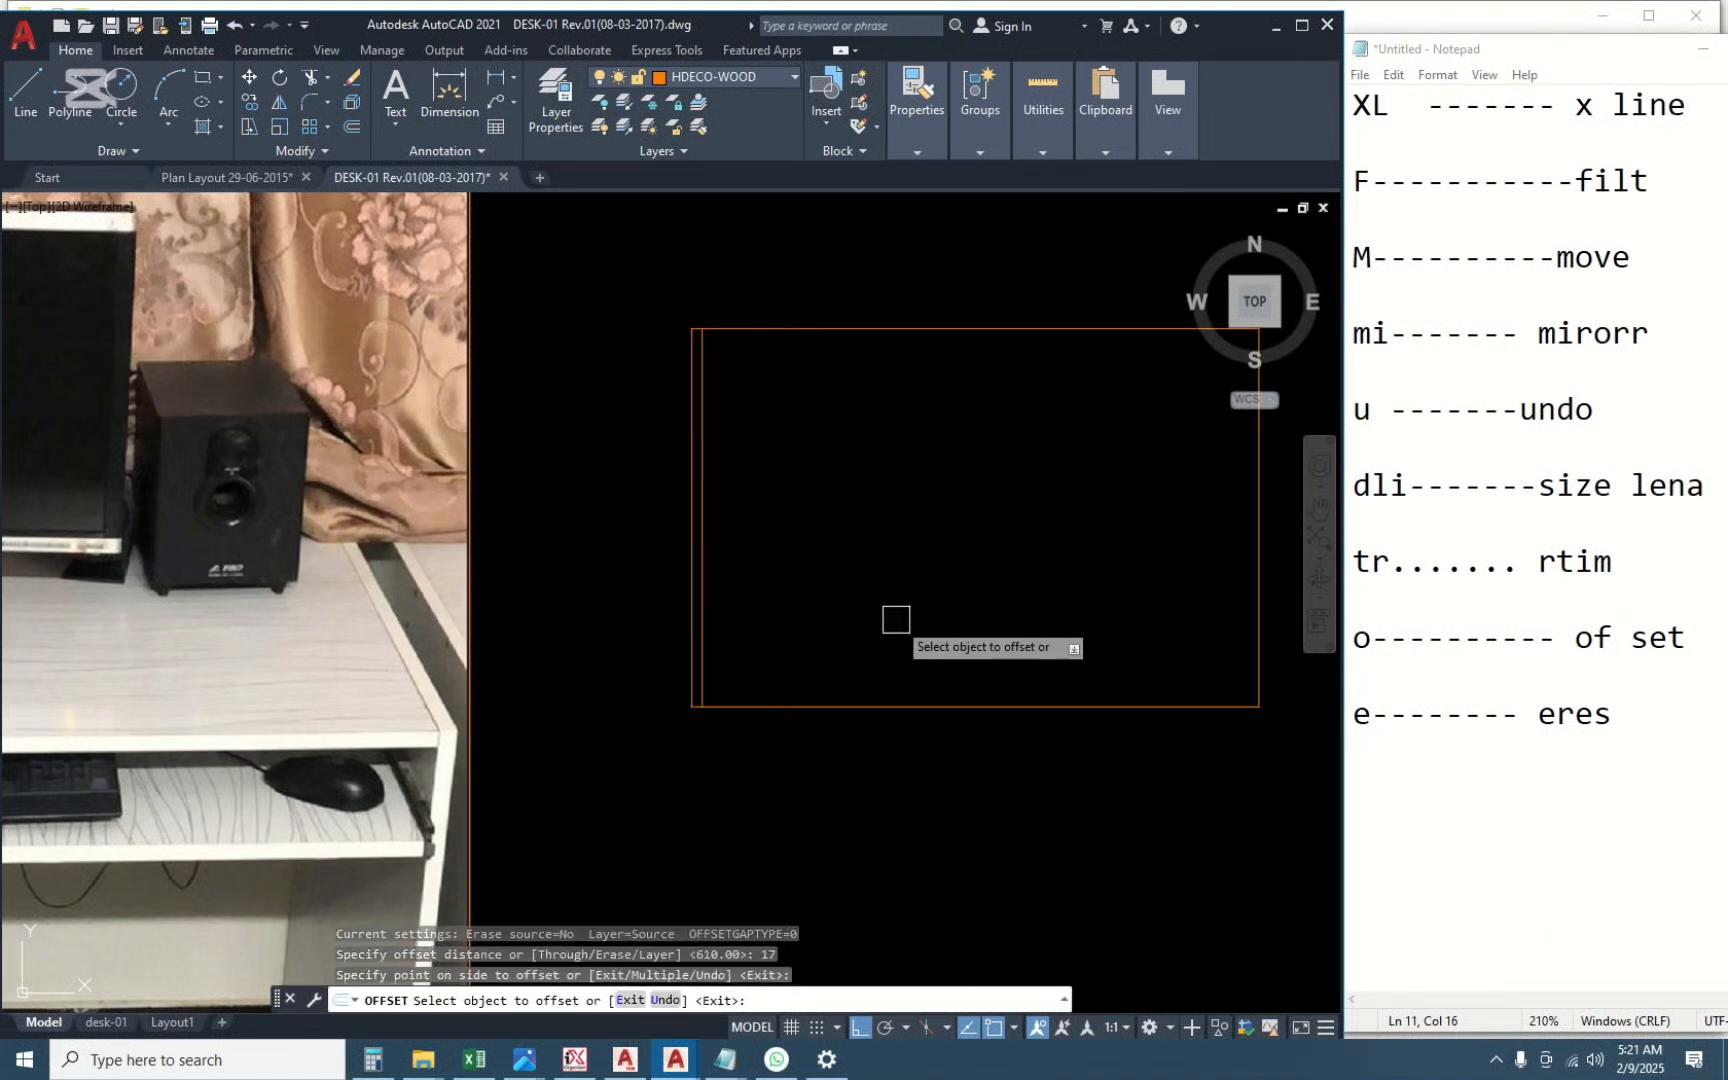
left_click(1097, 571)
left_click(986, 617)
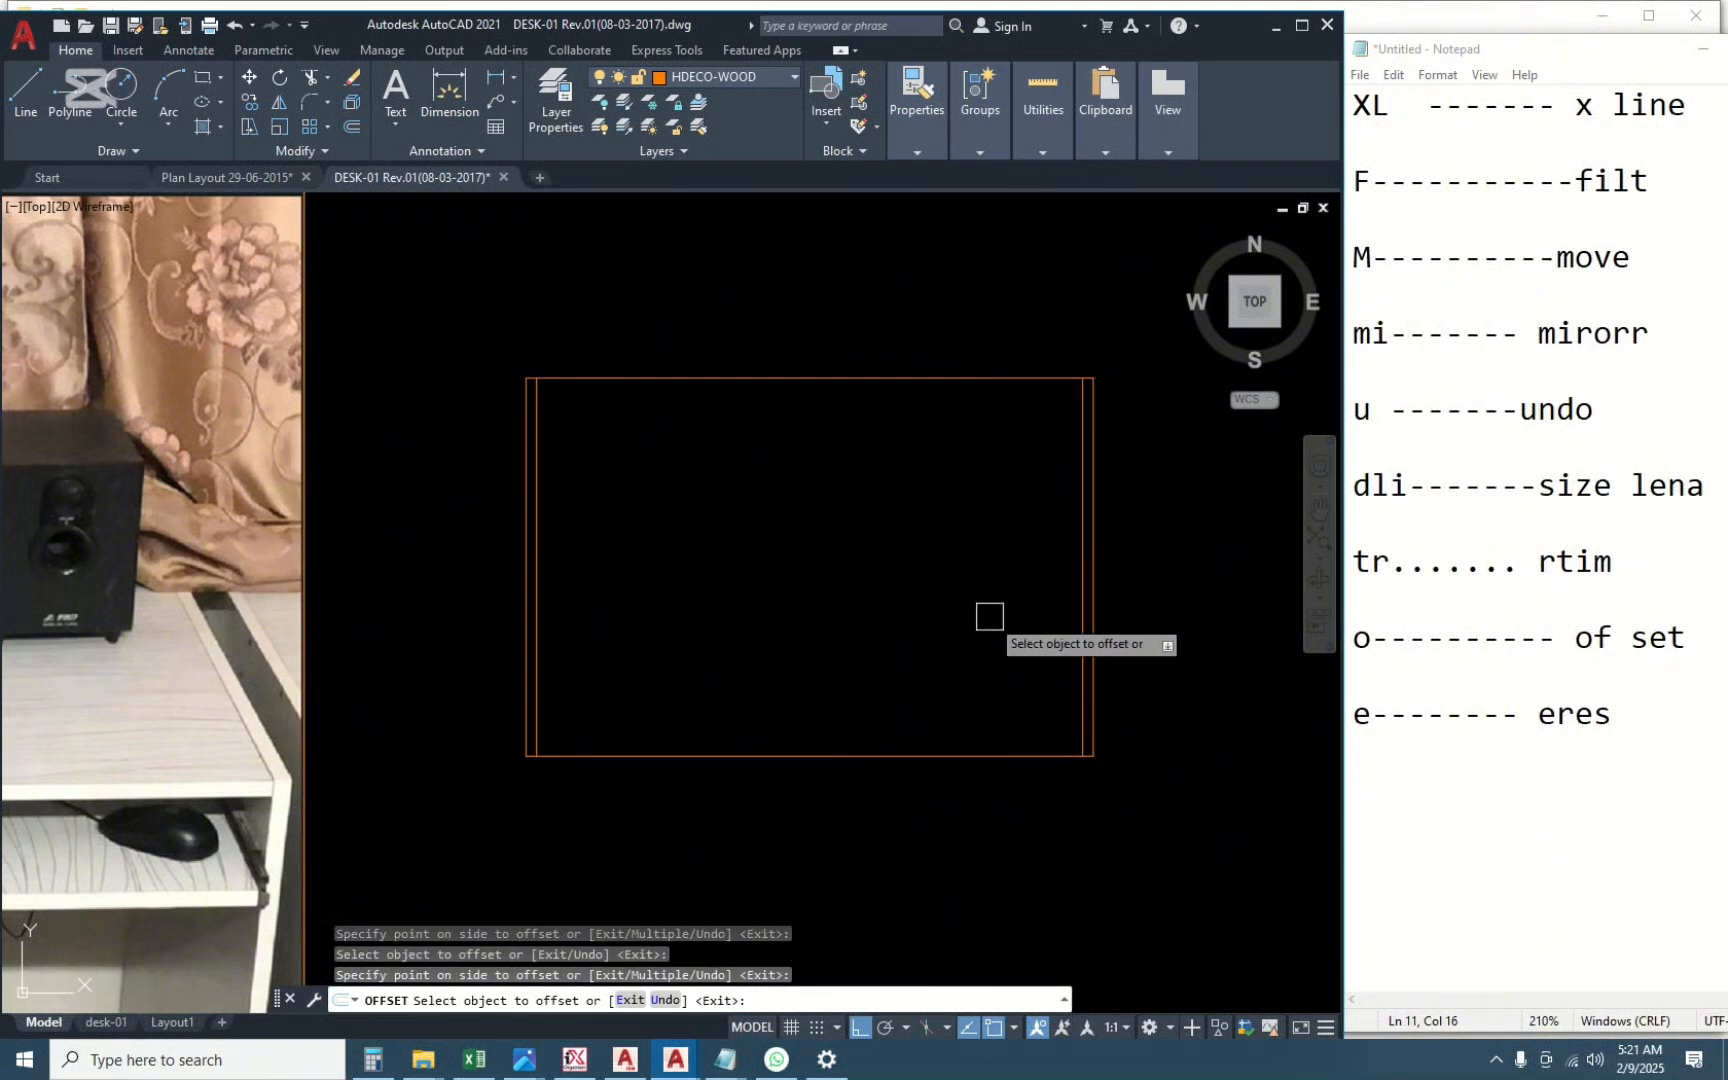
key("Escape")
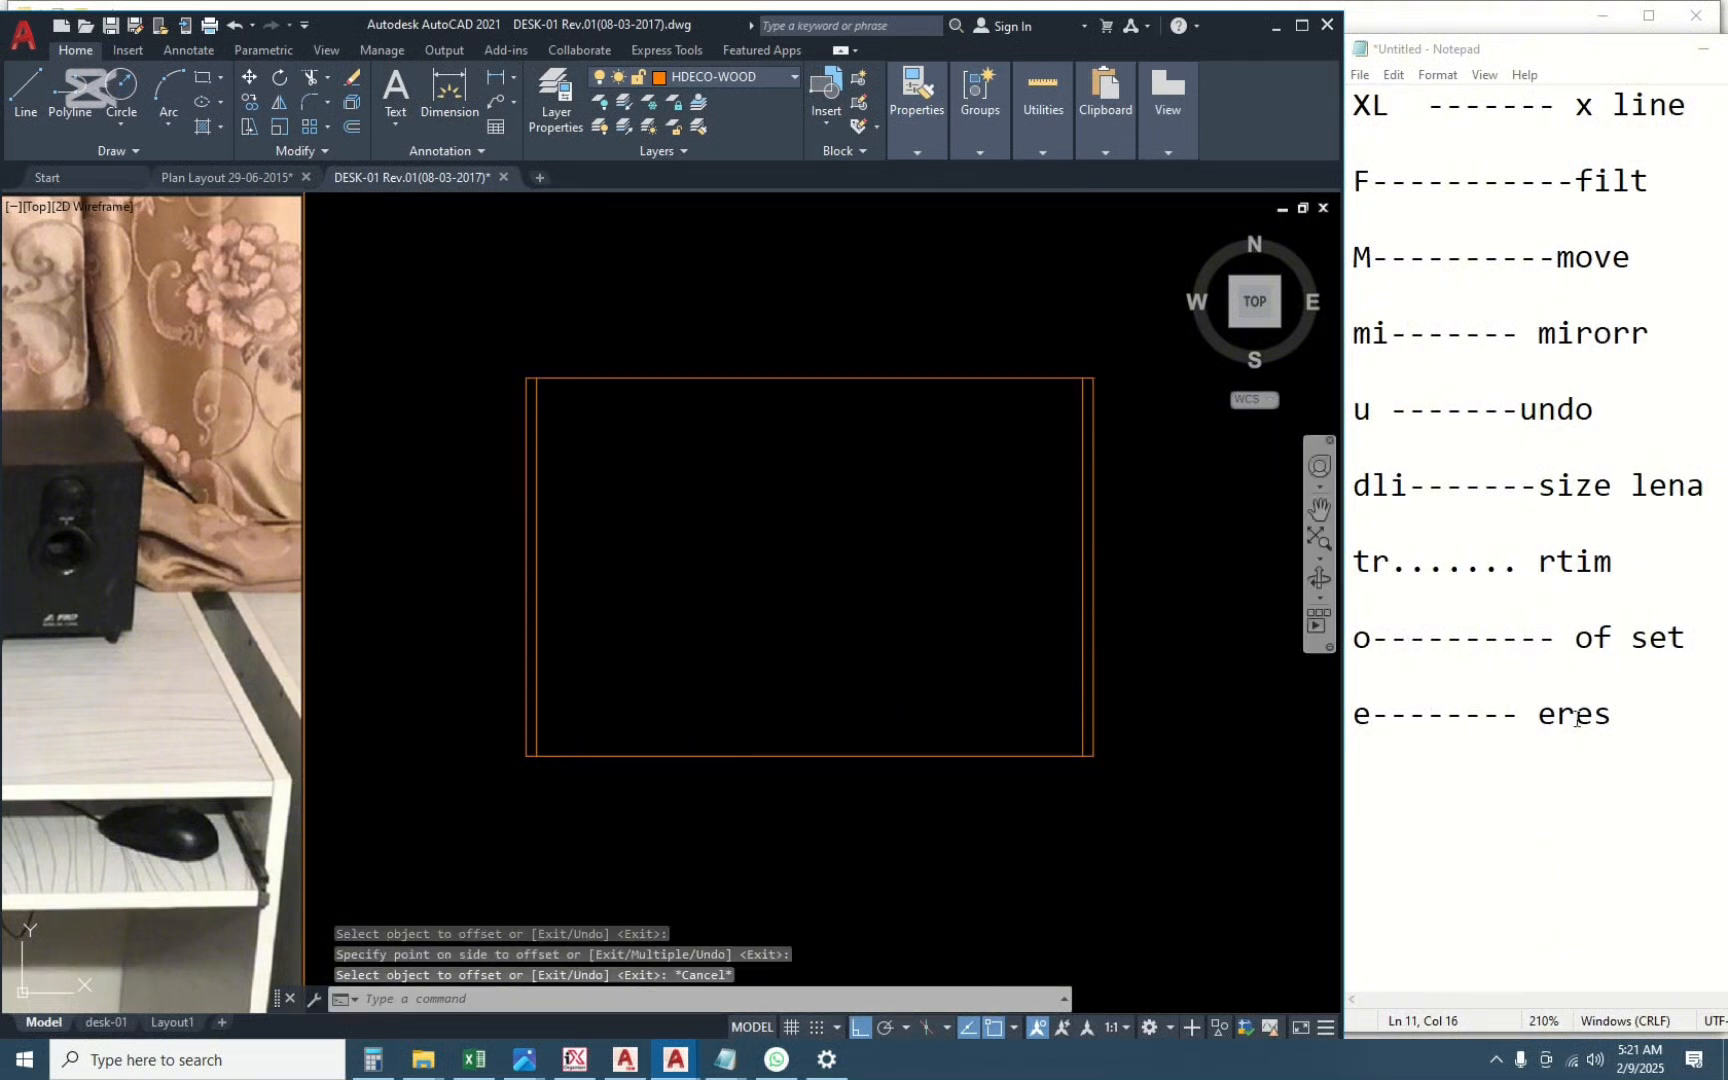
Highlight the offset entry in the Notepad command list, return to AutoCAD and view the desk photo beside the outline.
left_click_drag(1354, 637, 1709, 622)
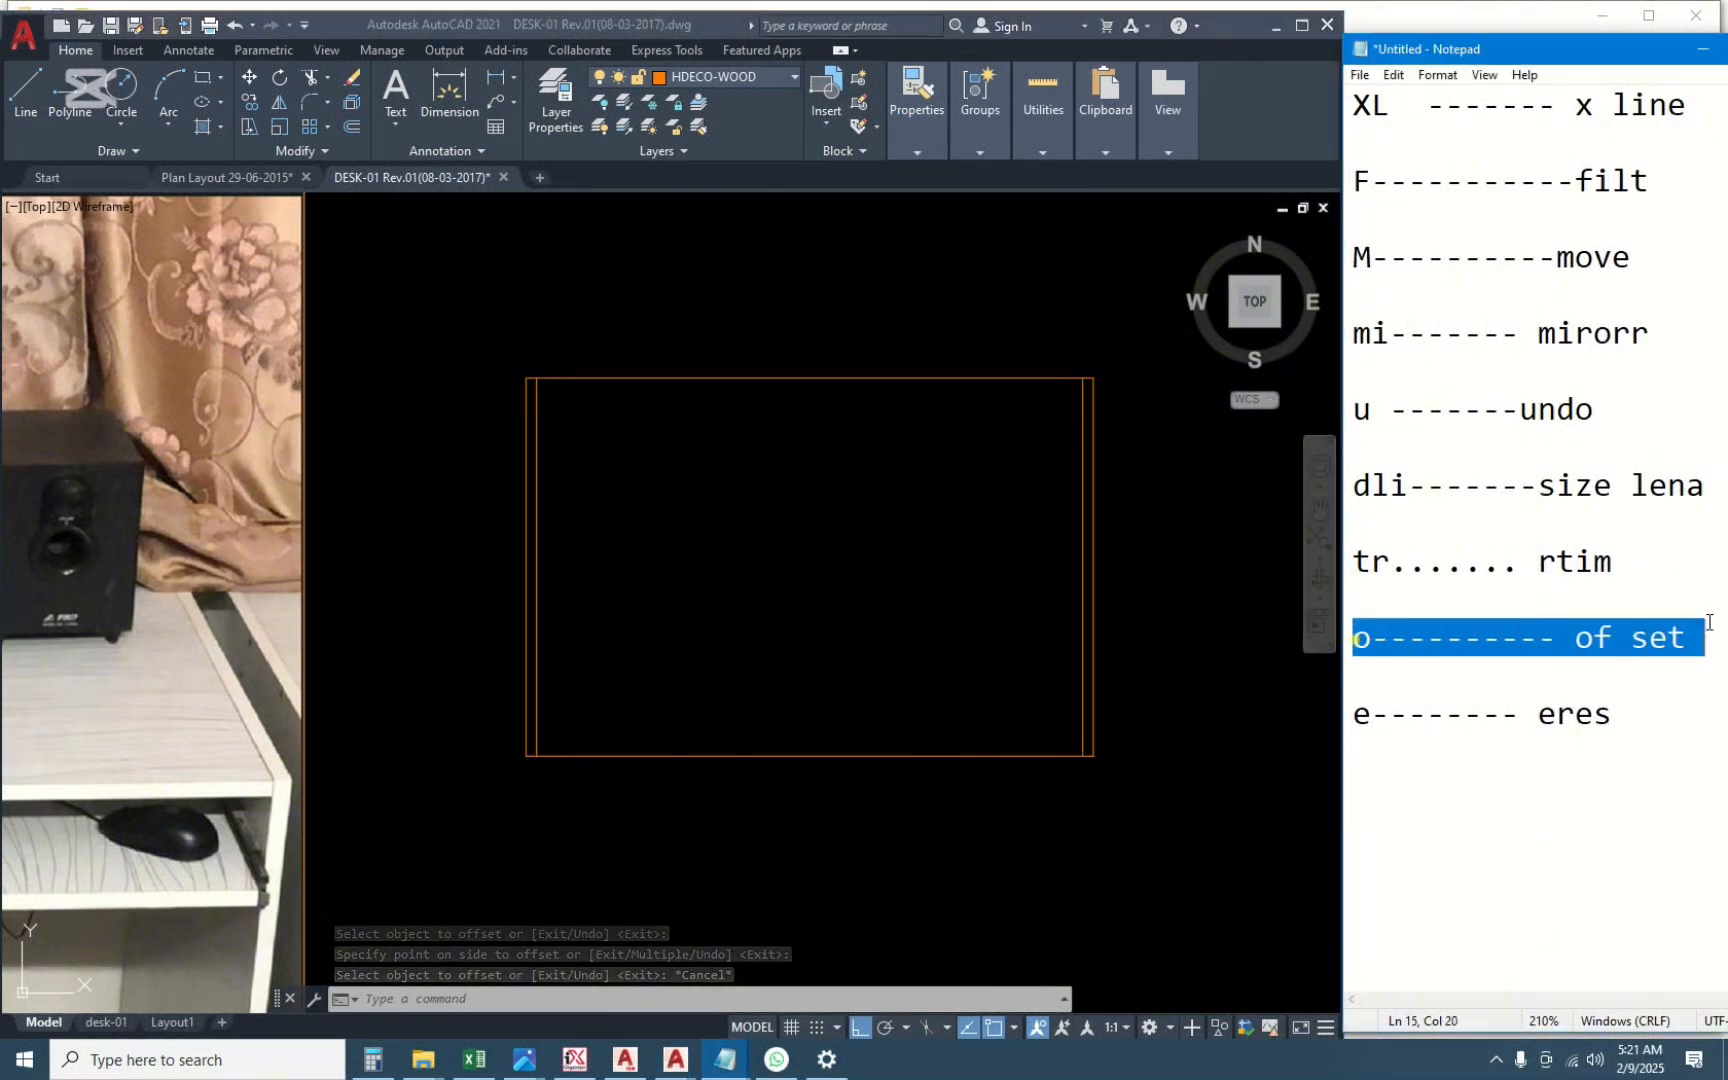
left_click(1319, 679)
key("Escape")
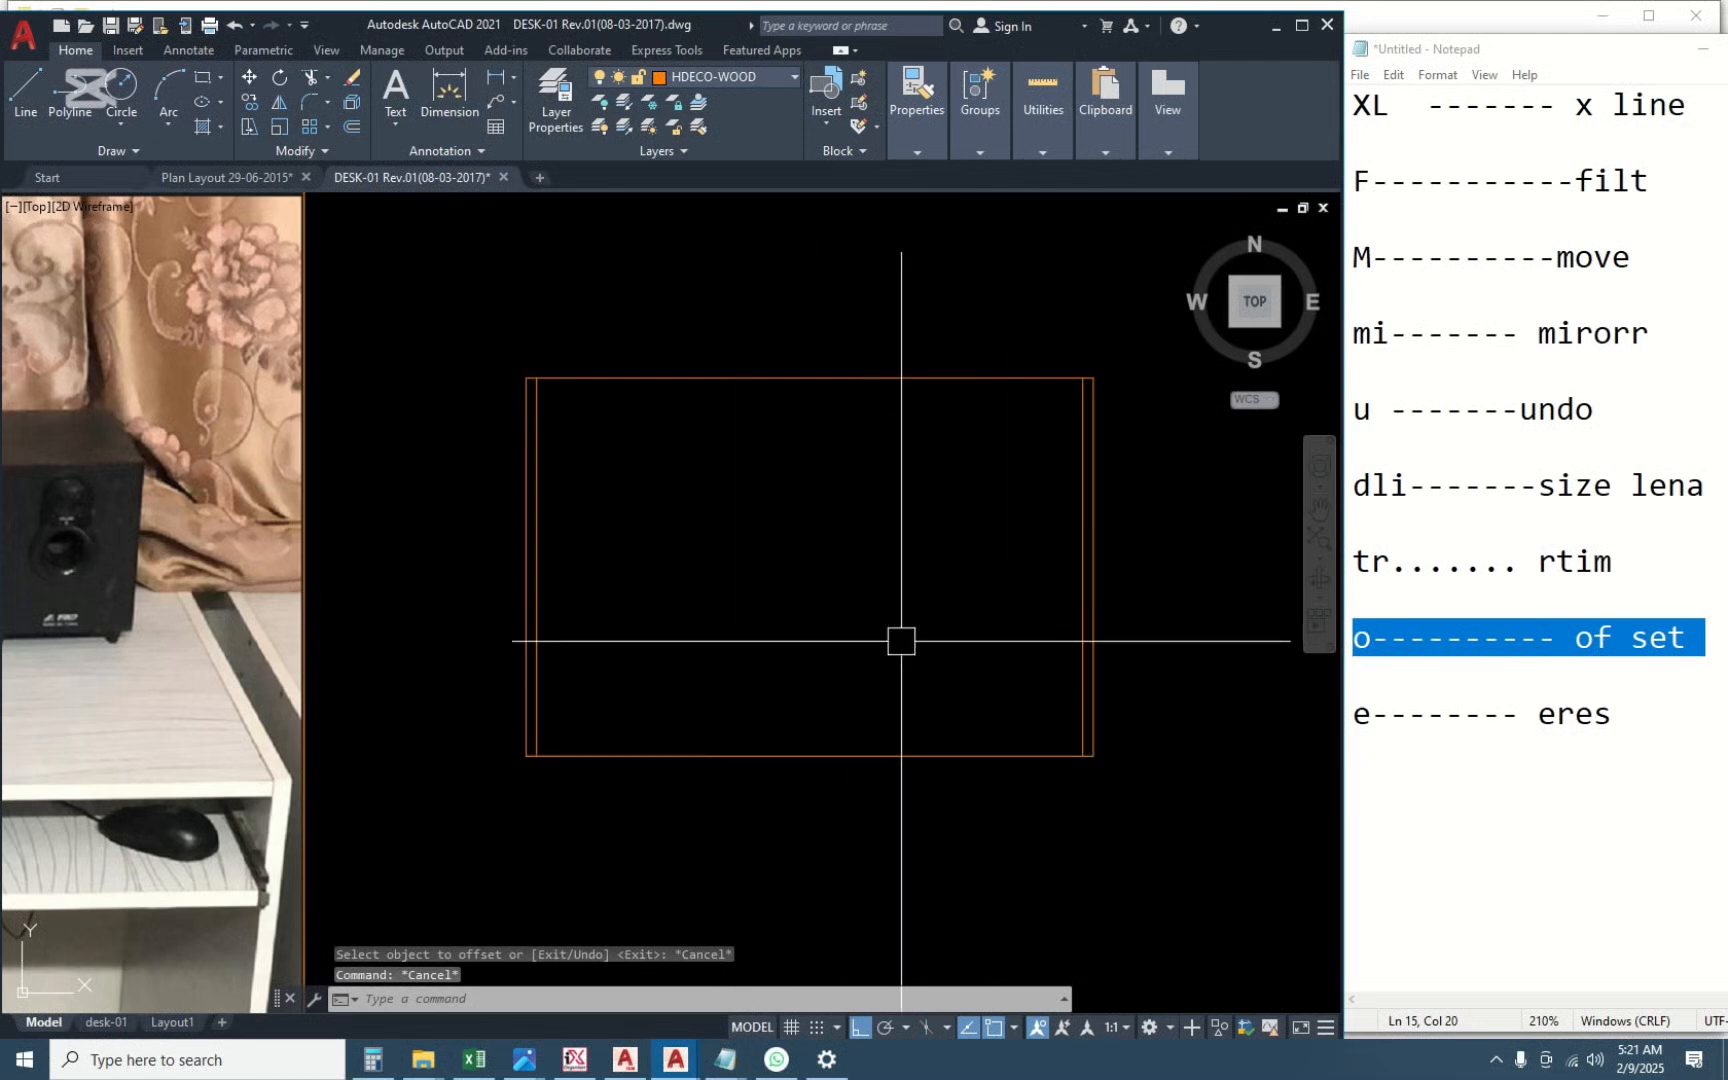
scroll(822, 611, "down", 2)
middle_click_drag(253, 709, 402, 706)
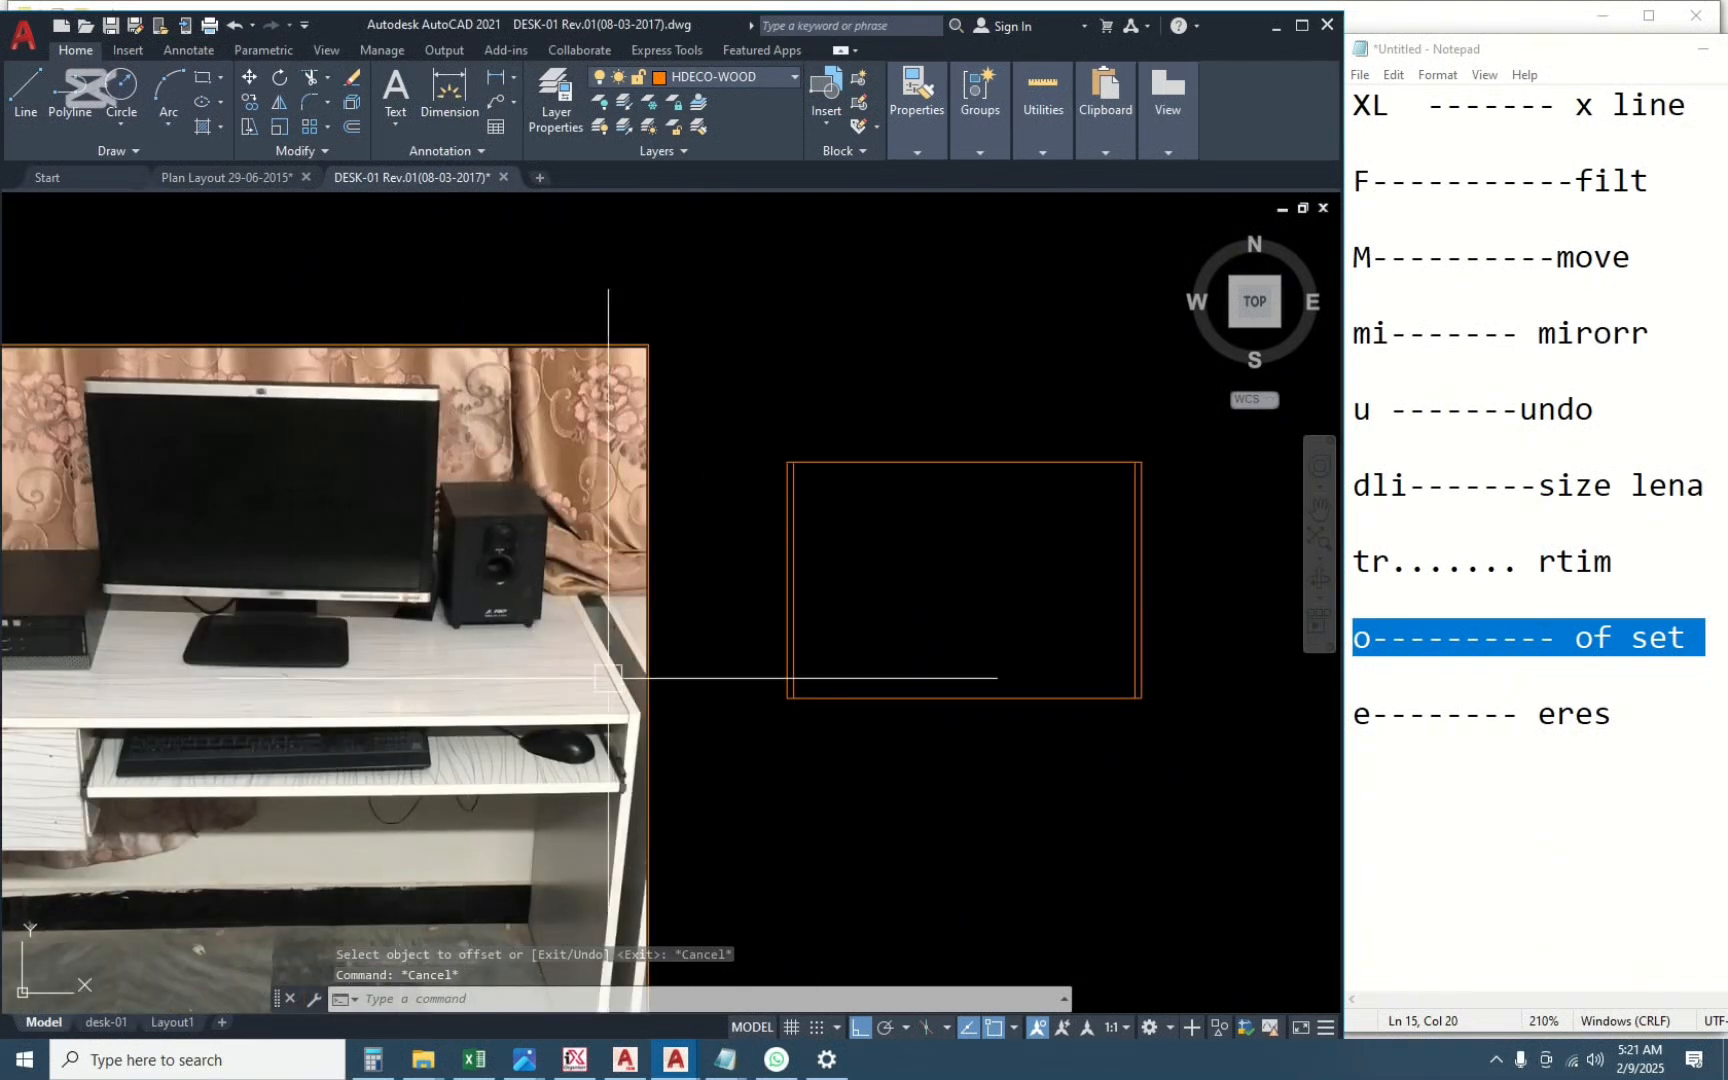
Hatch the tabletop area between the two side panels.
scroll(445, 689, "down", 1)
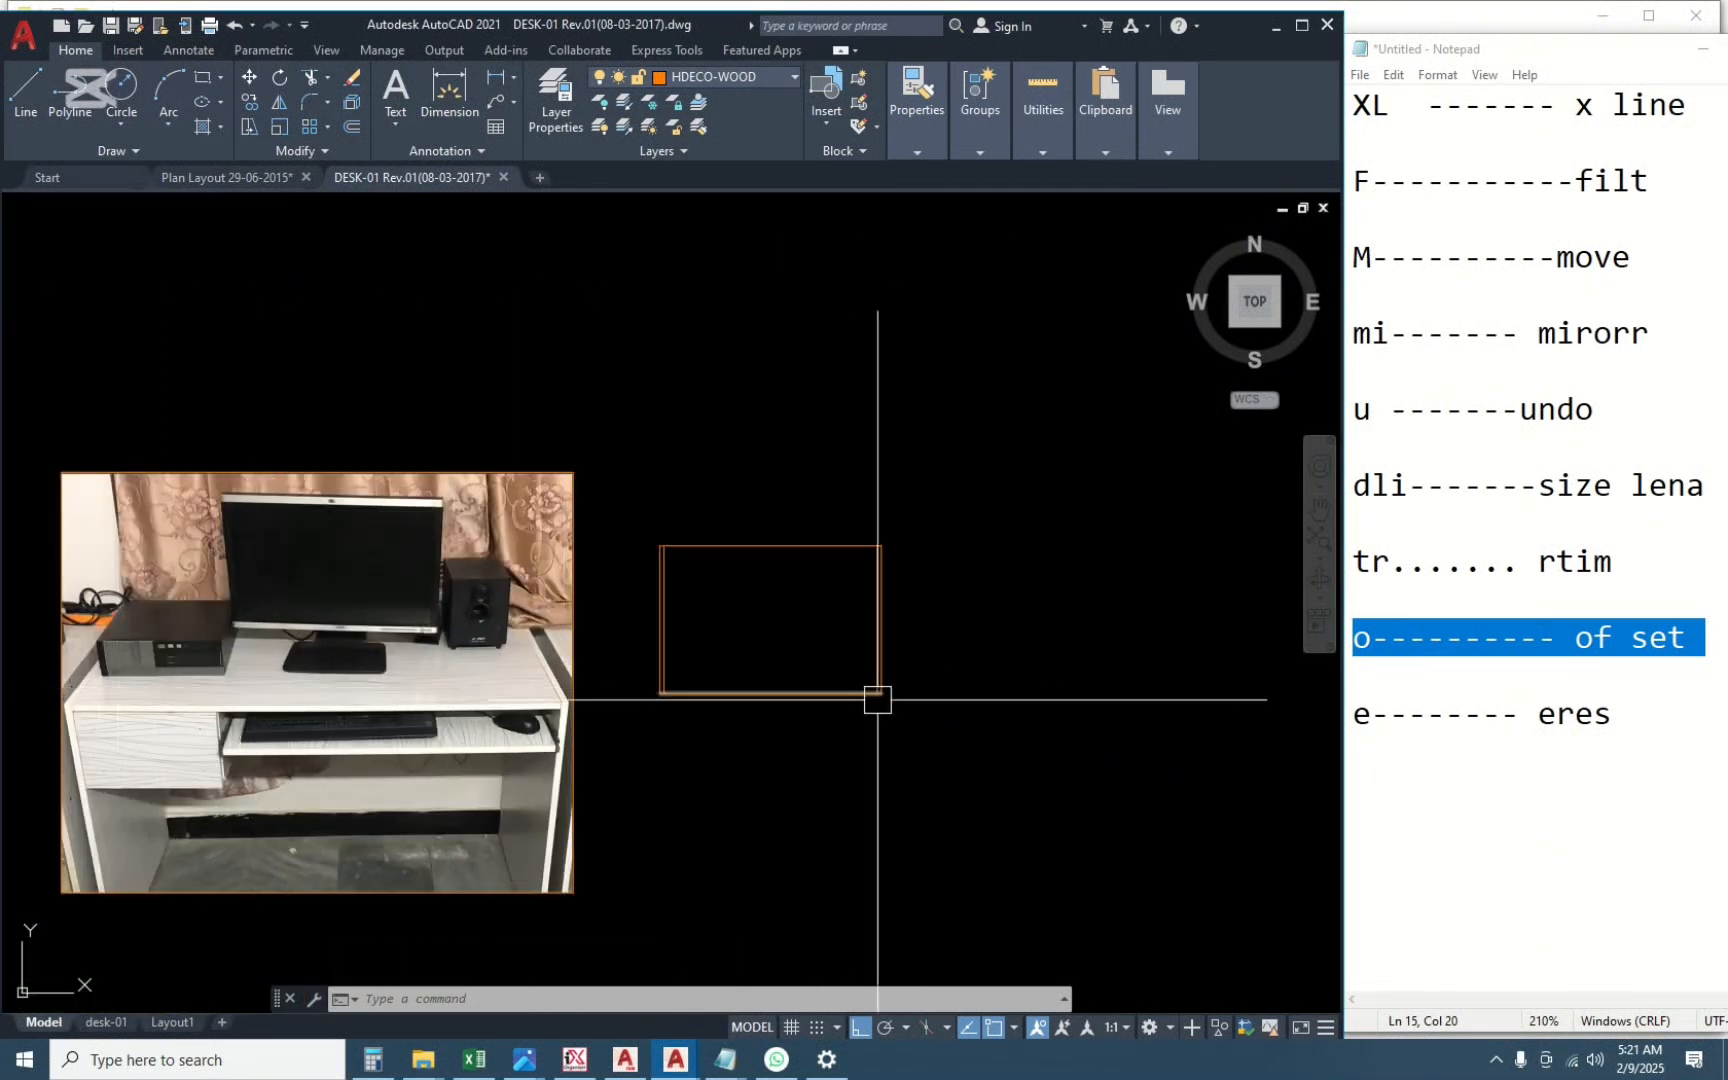
scroll(825, 671, "up", 2)
scroll(852, 594, "down", 4)
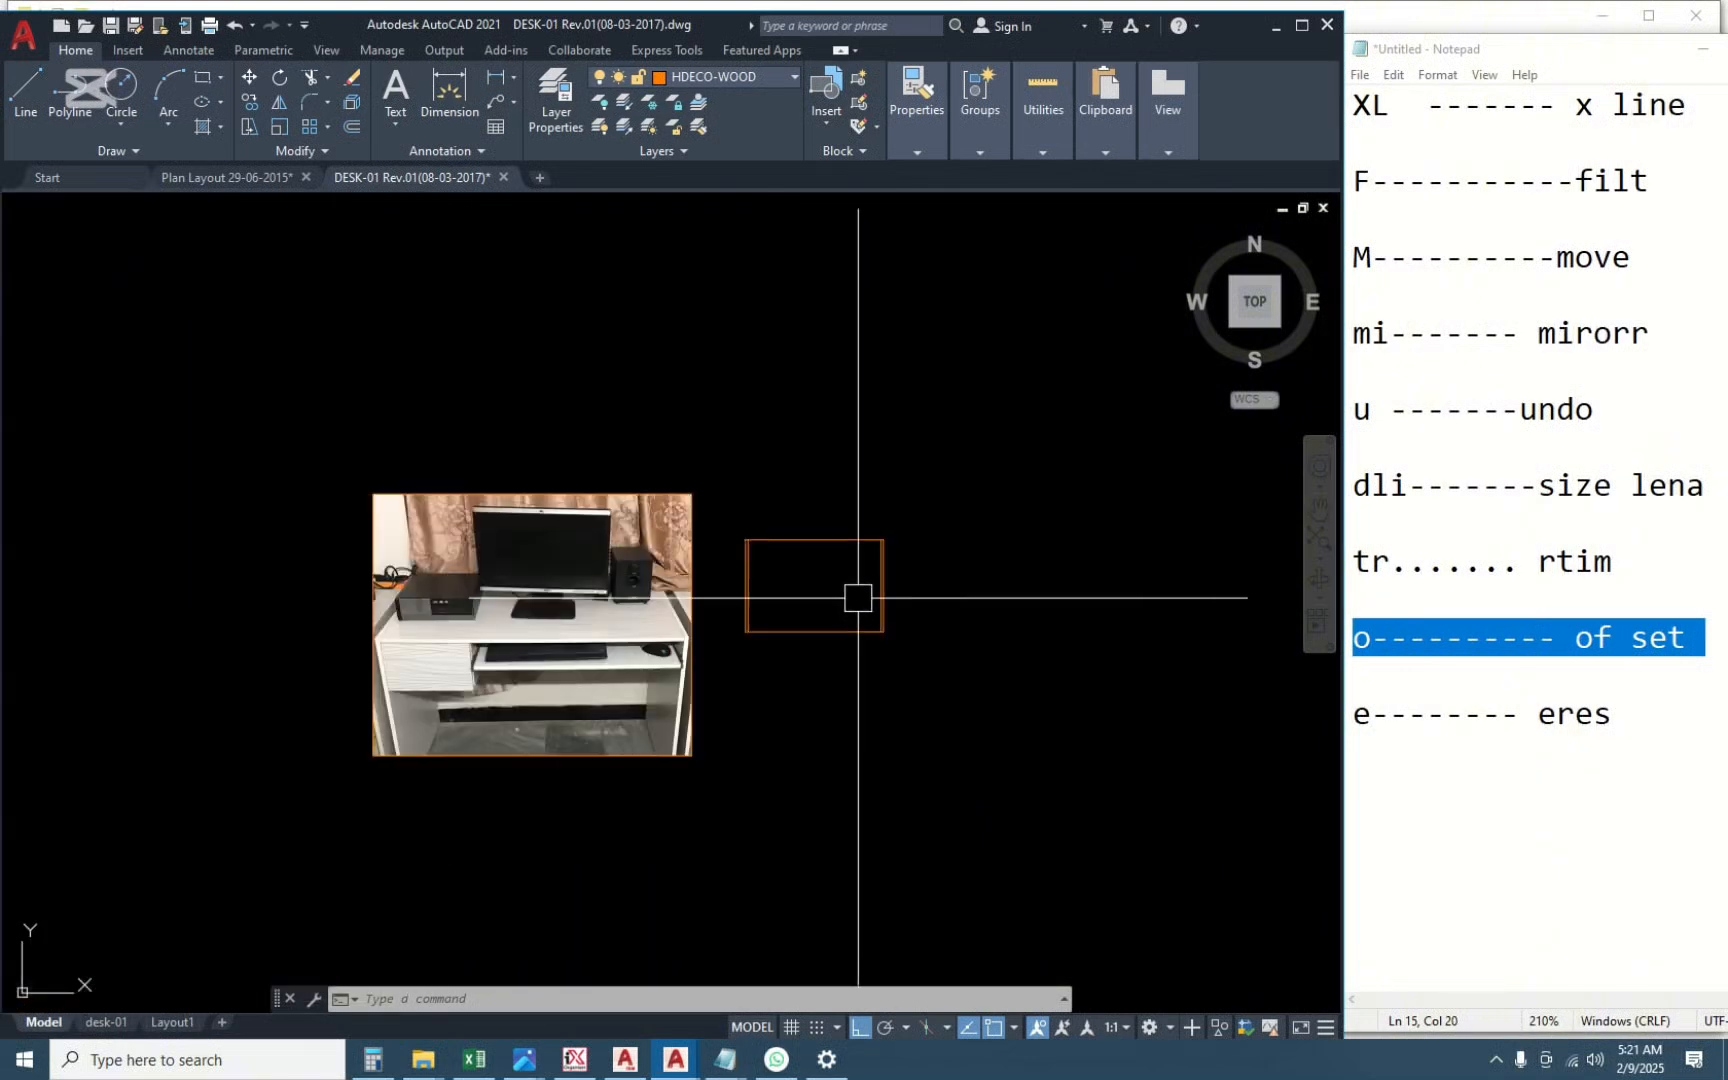
scroll(858, 599, "up", 5)
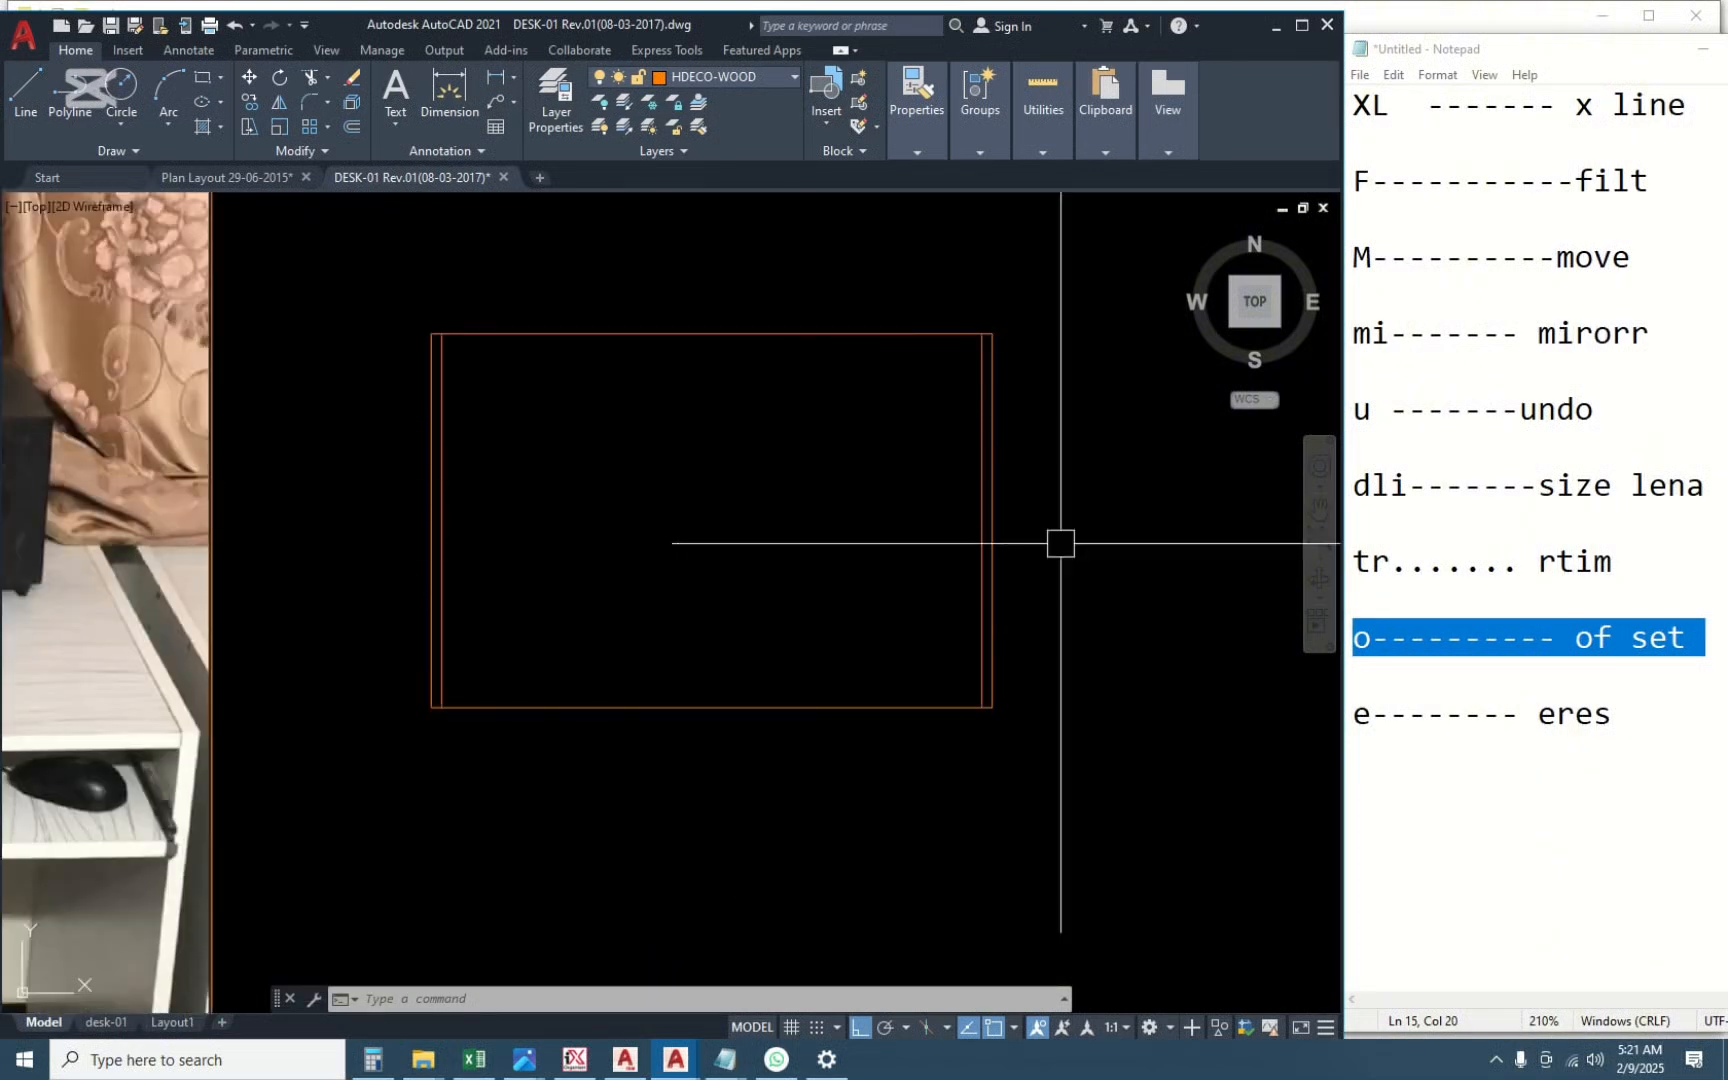
scroll(855, 476, "down", 5)
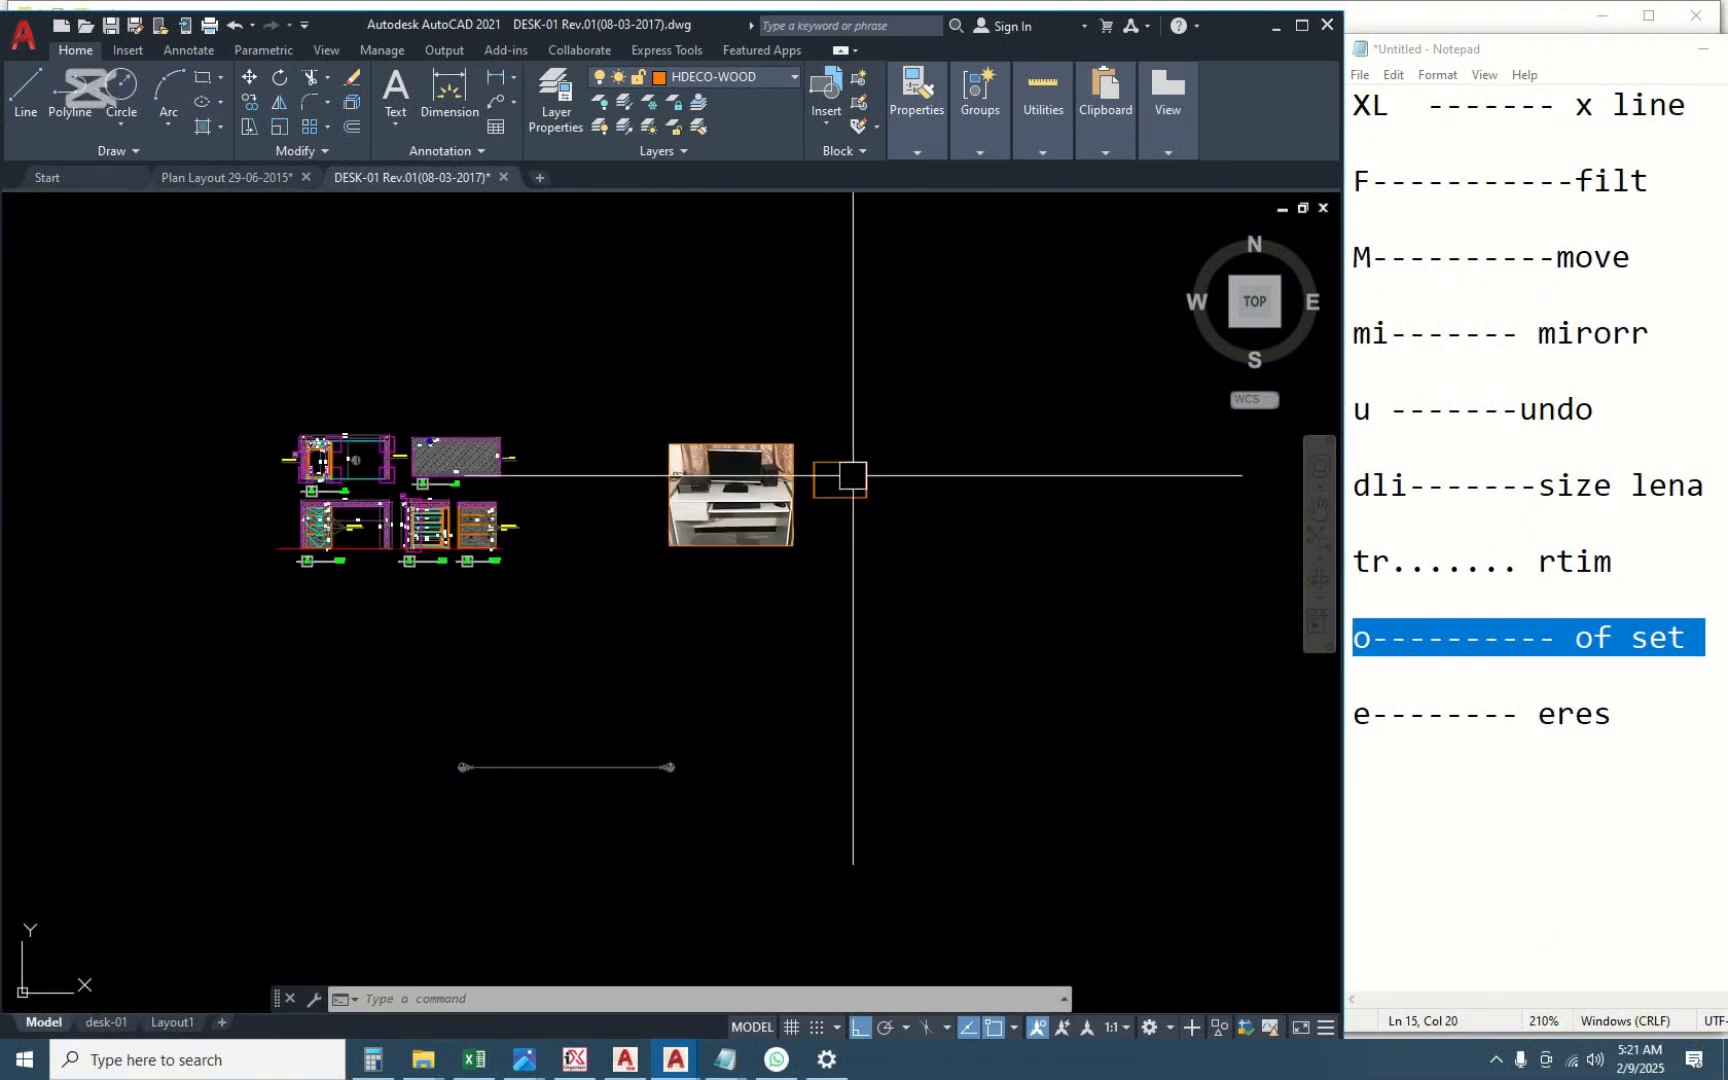
scroll(852, 476, "up", 5)
type("h")
key("Return")
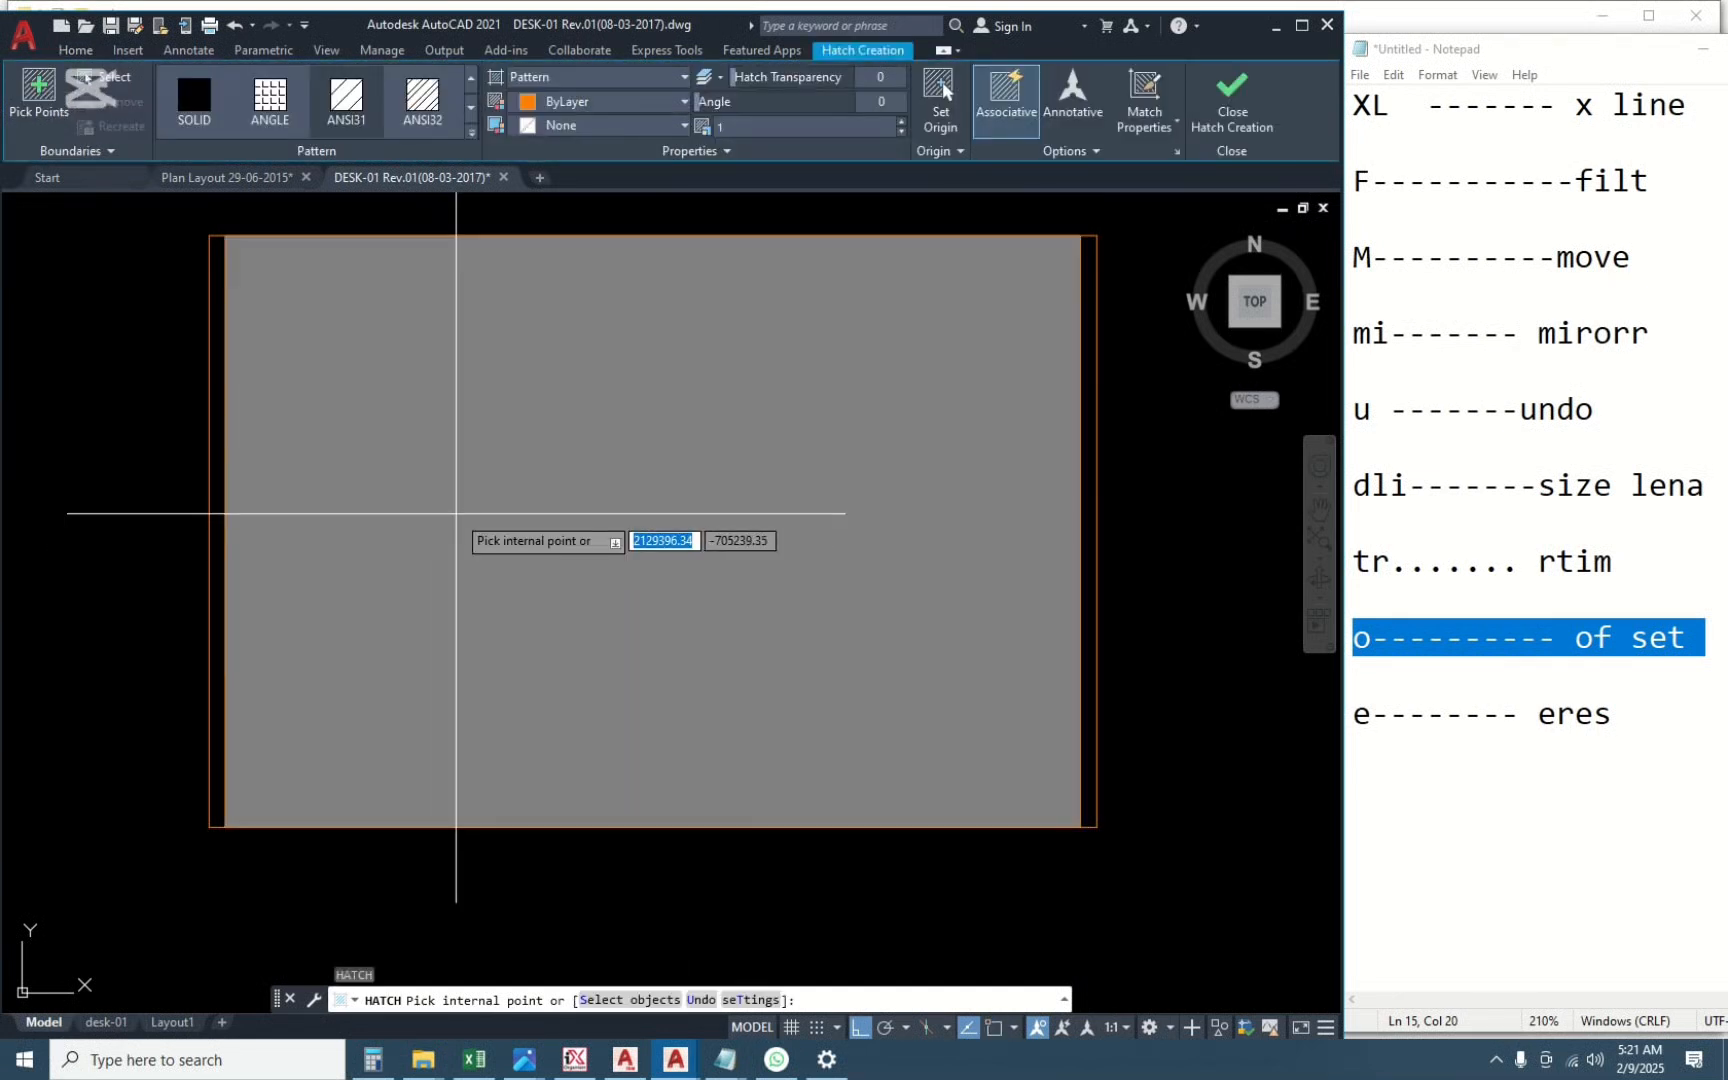
left_click(767, 608)
key("Escape")
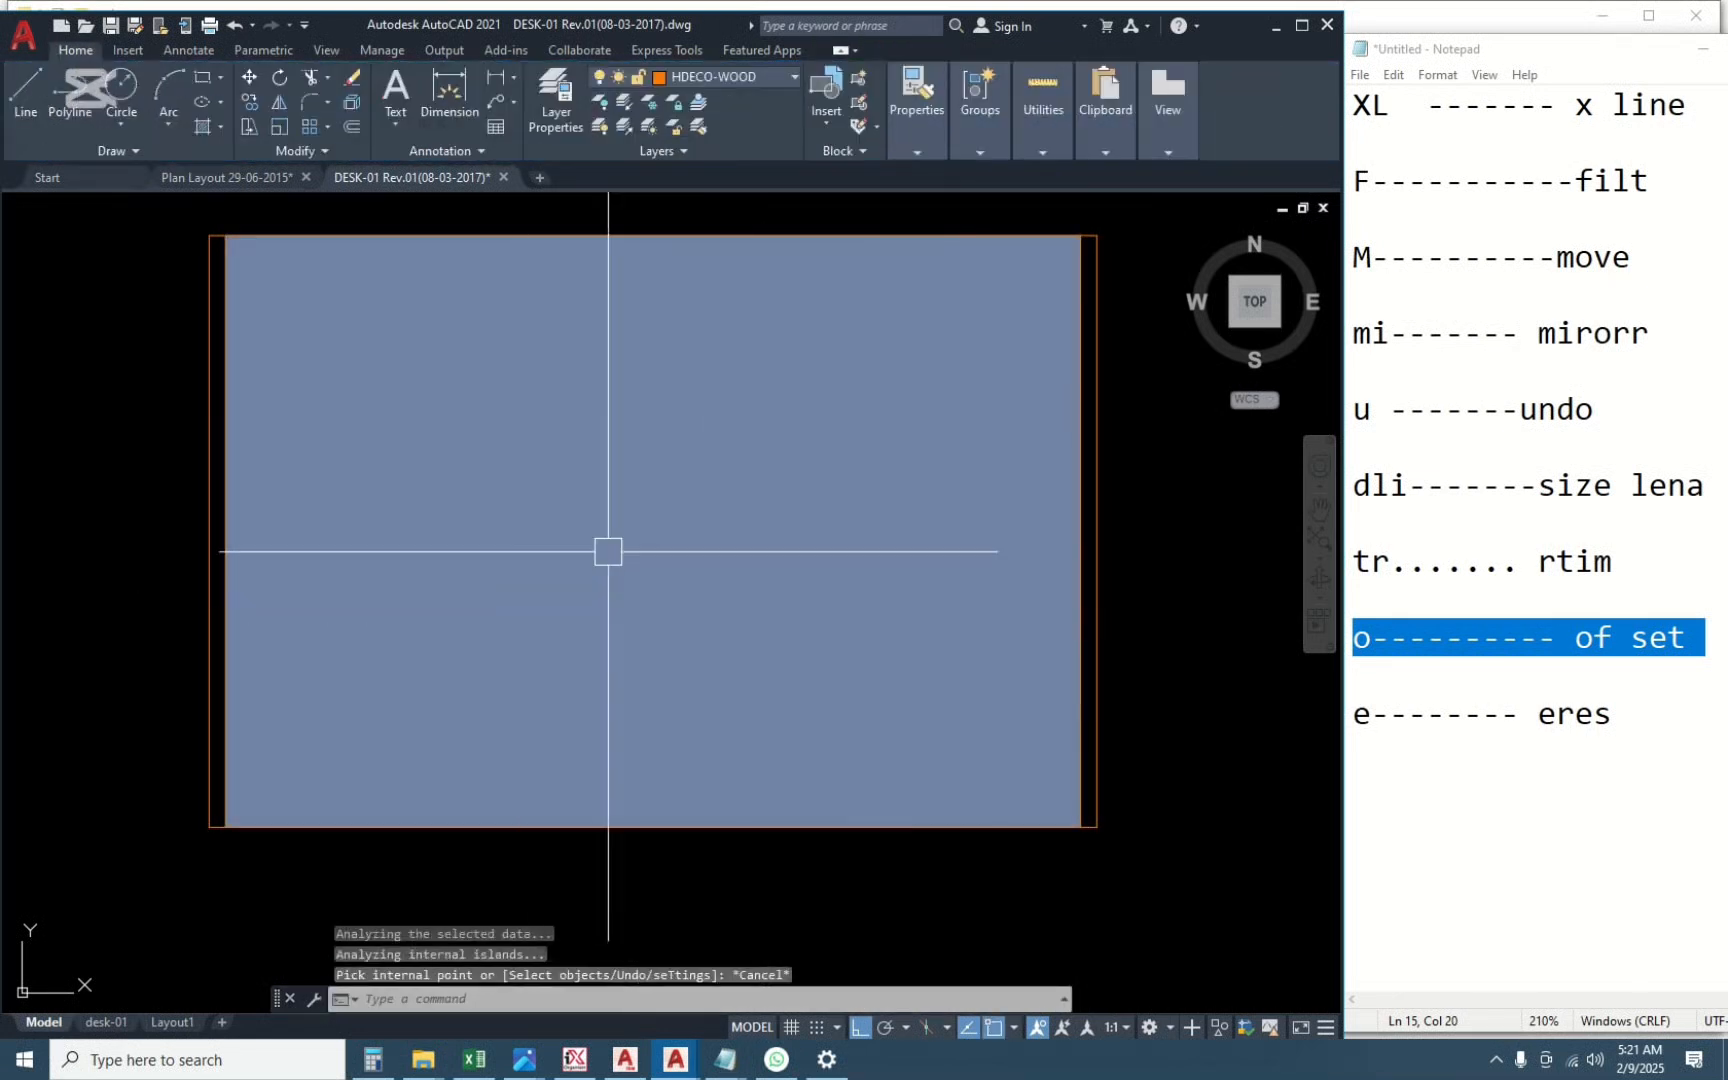
Add the hatch shortcut to the Notepad command list as "h..... hich" and return to AutoCAD.
scroll(846, 441, "down", 3)
left_click(1652, 742)
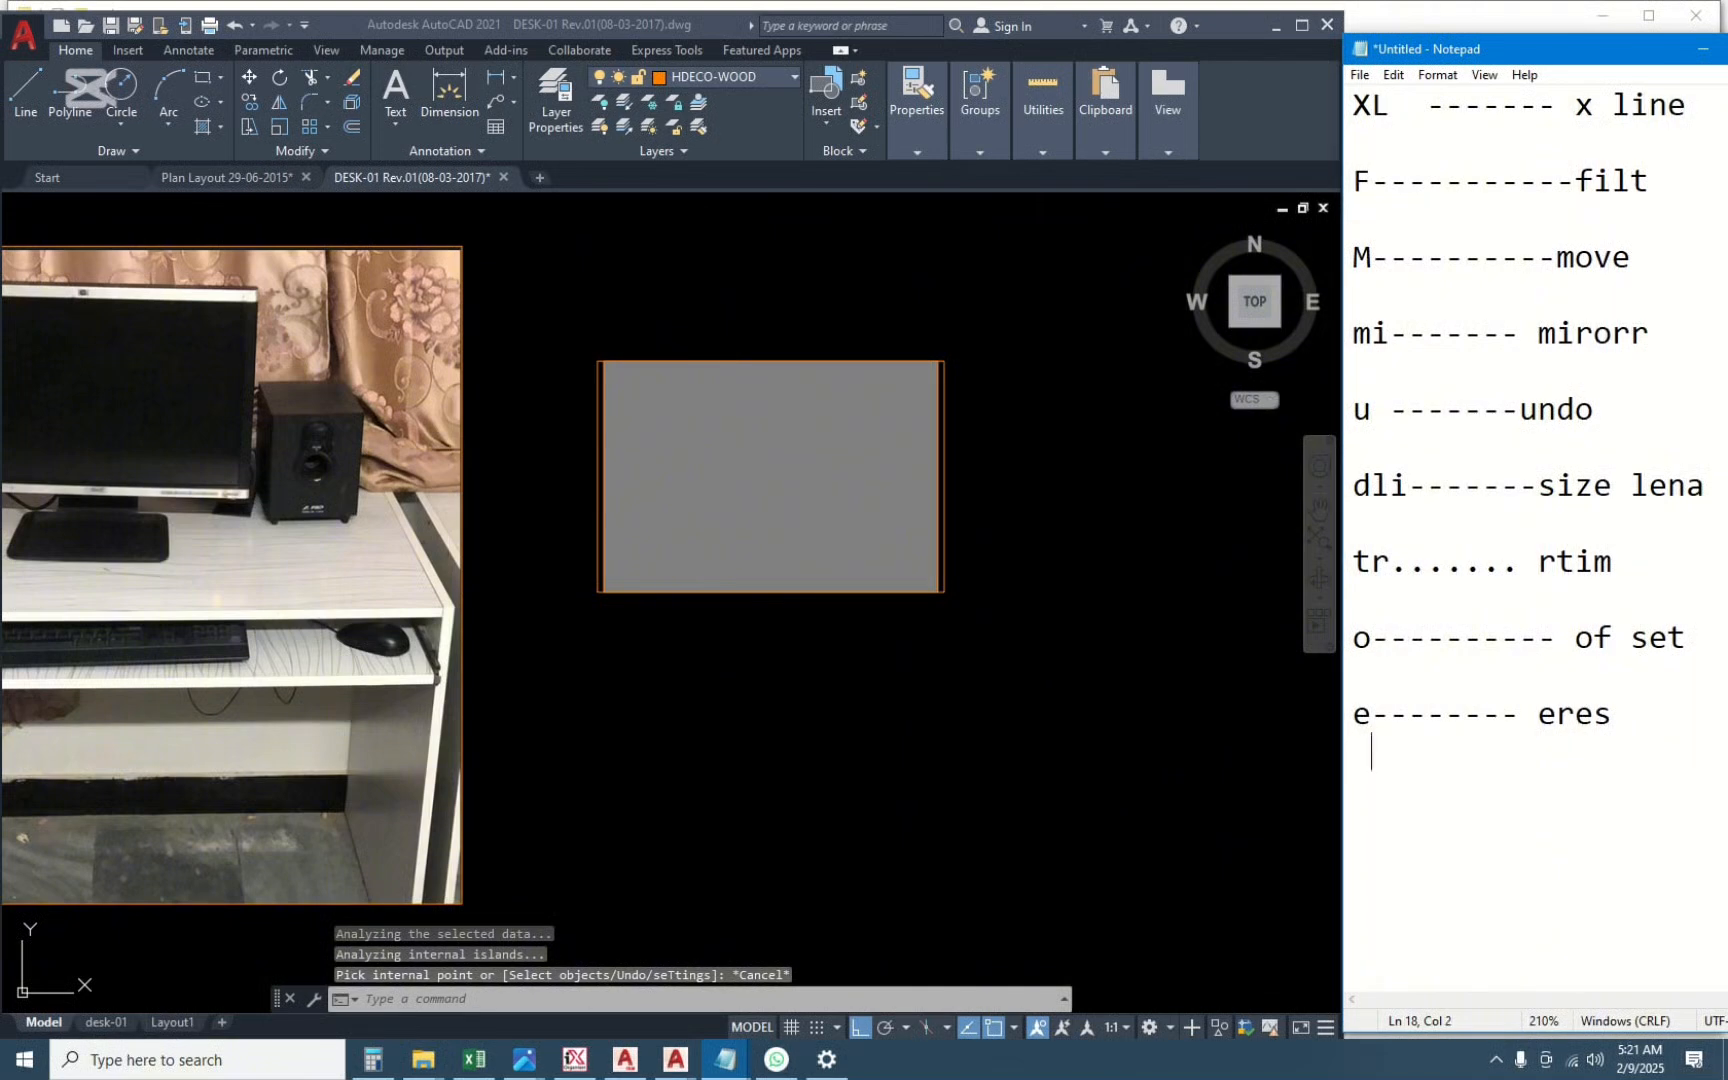
type("h..... hich")
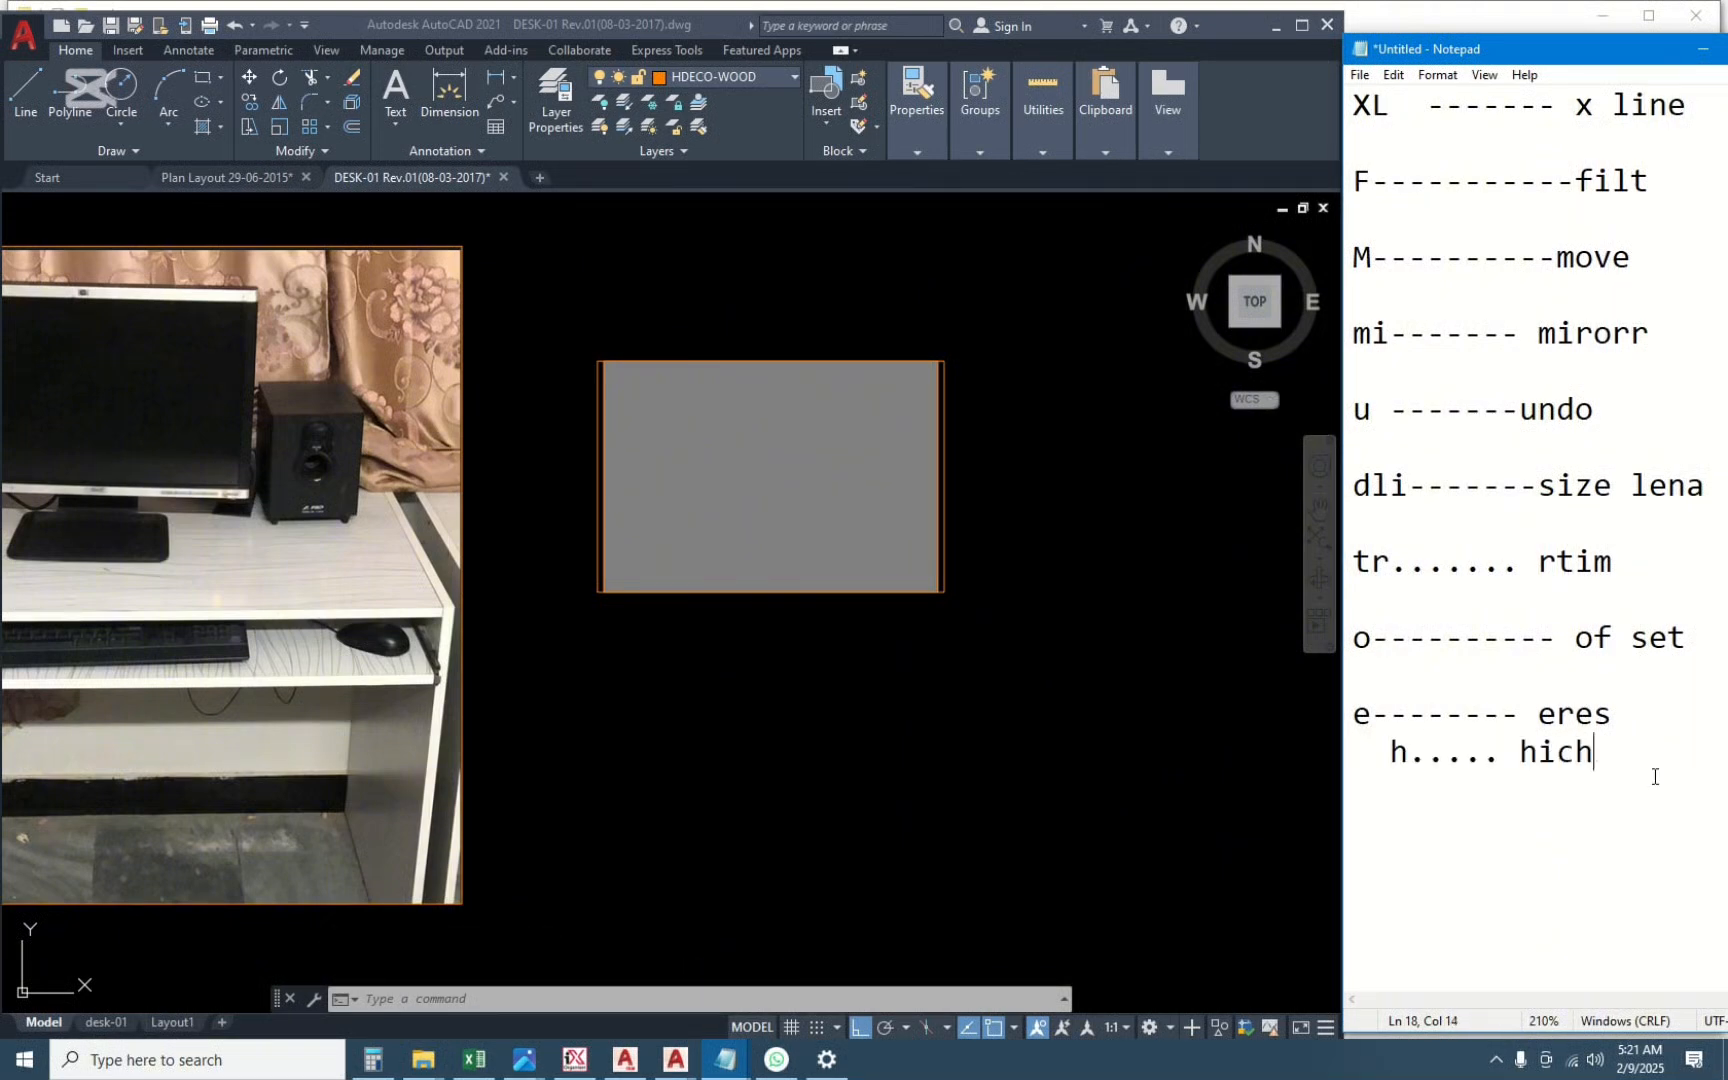
left_click(676, 513)
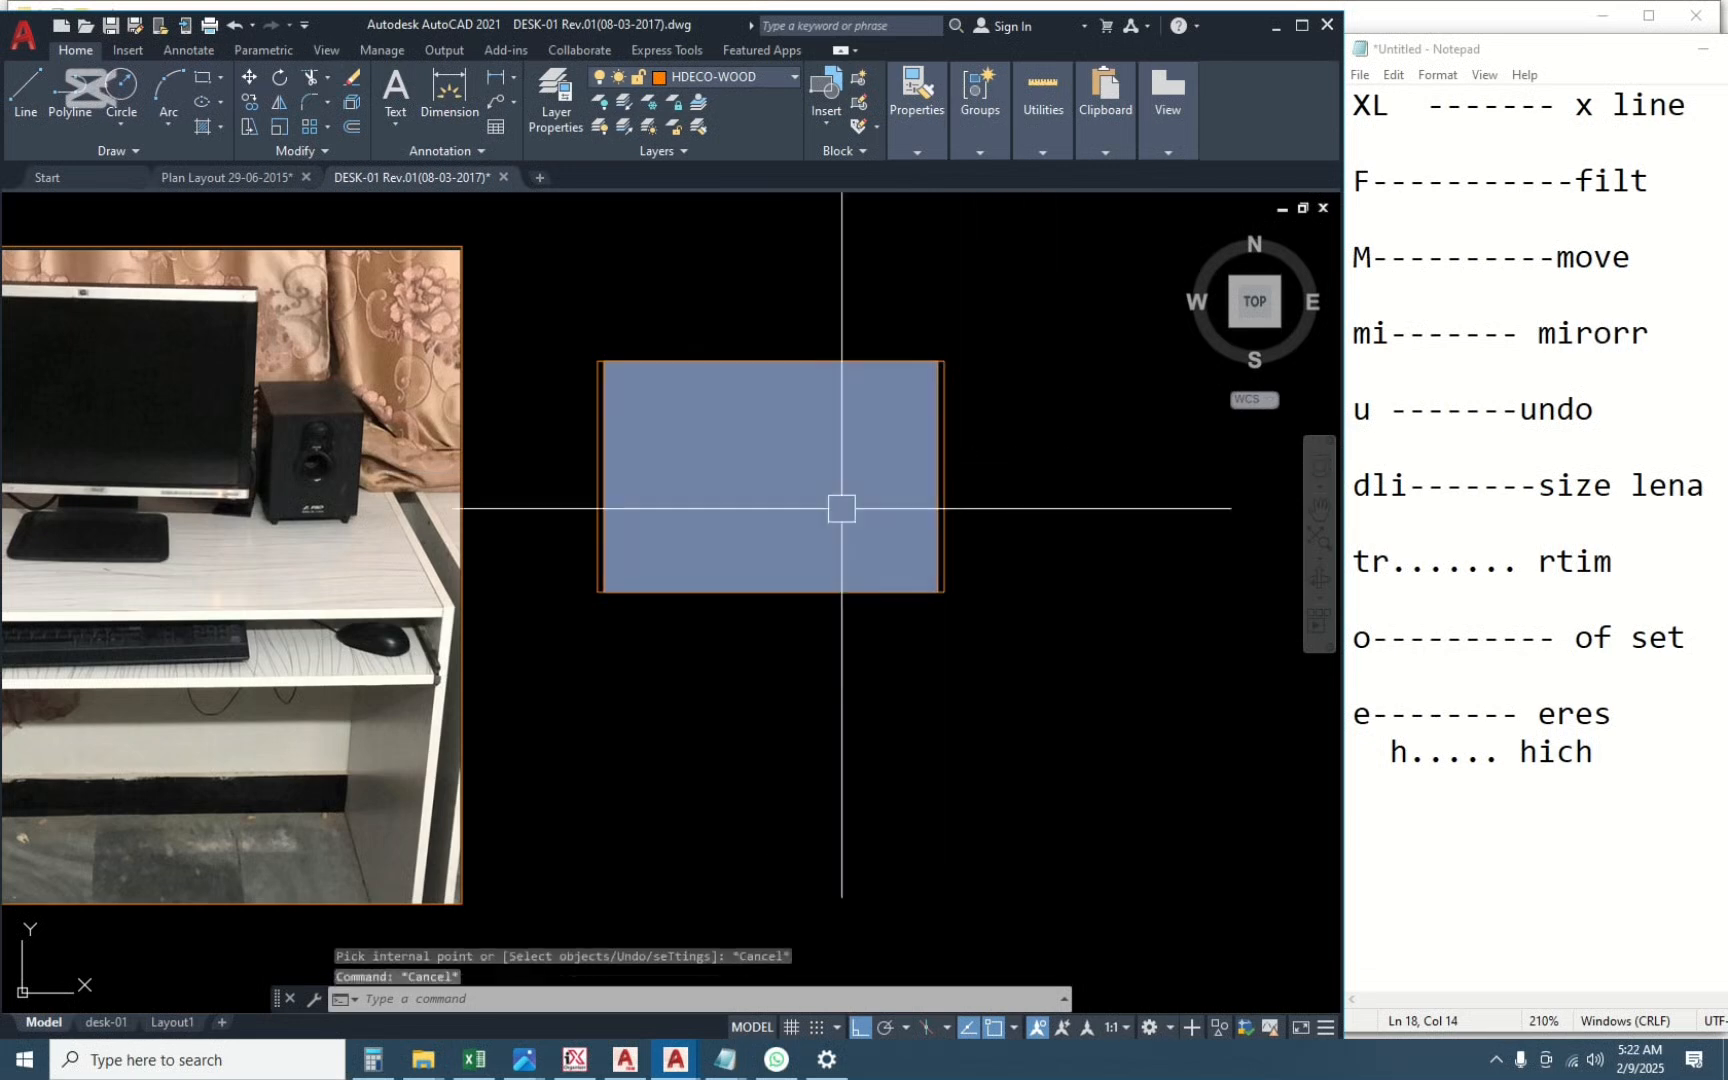
Match the tabletop hatch's properties to the wood-grain hatch on a drawer front in the existing desk elevation.
scroll(1034, 478, "down", 8)
scroll(648, 517, "up", 8)
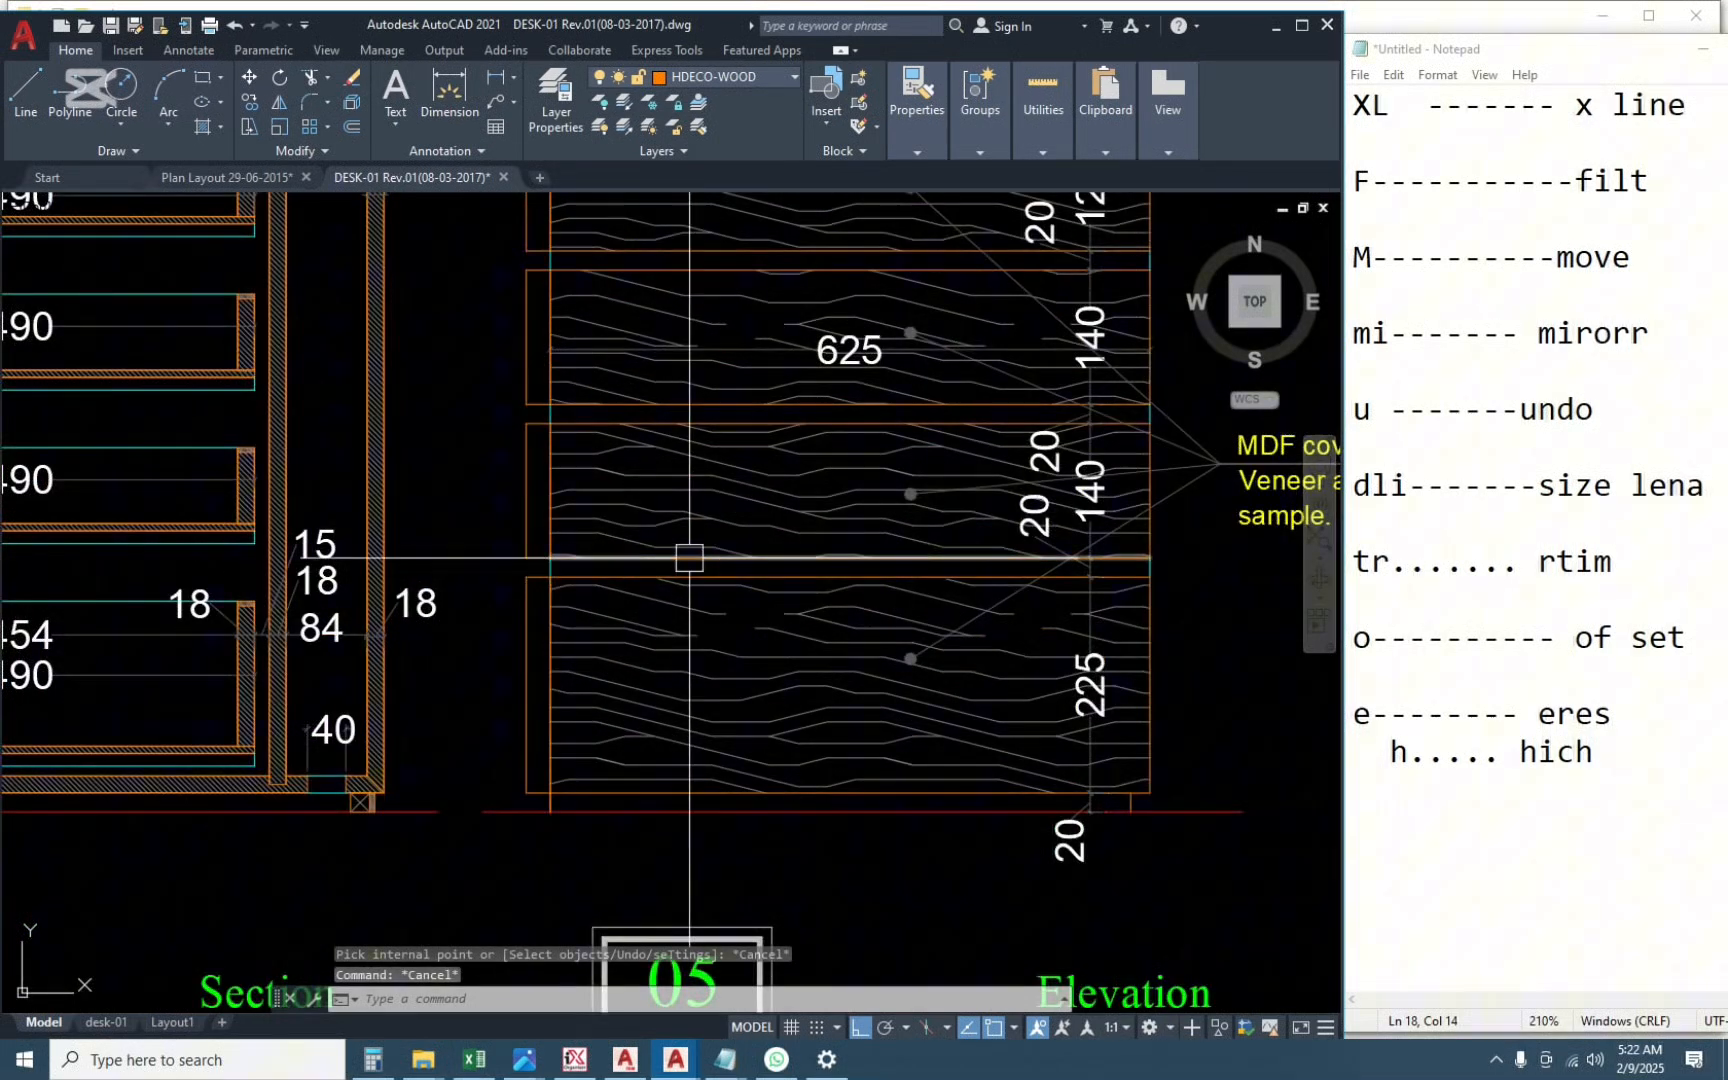
type("ma")
key("Return")
left_click(778, 522)
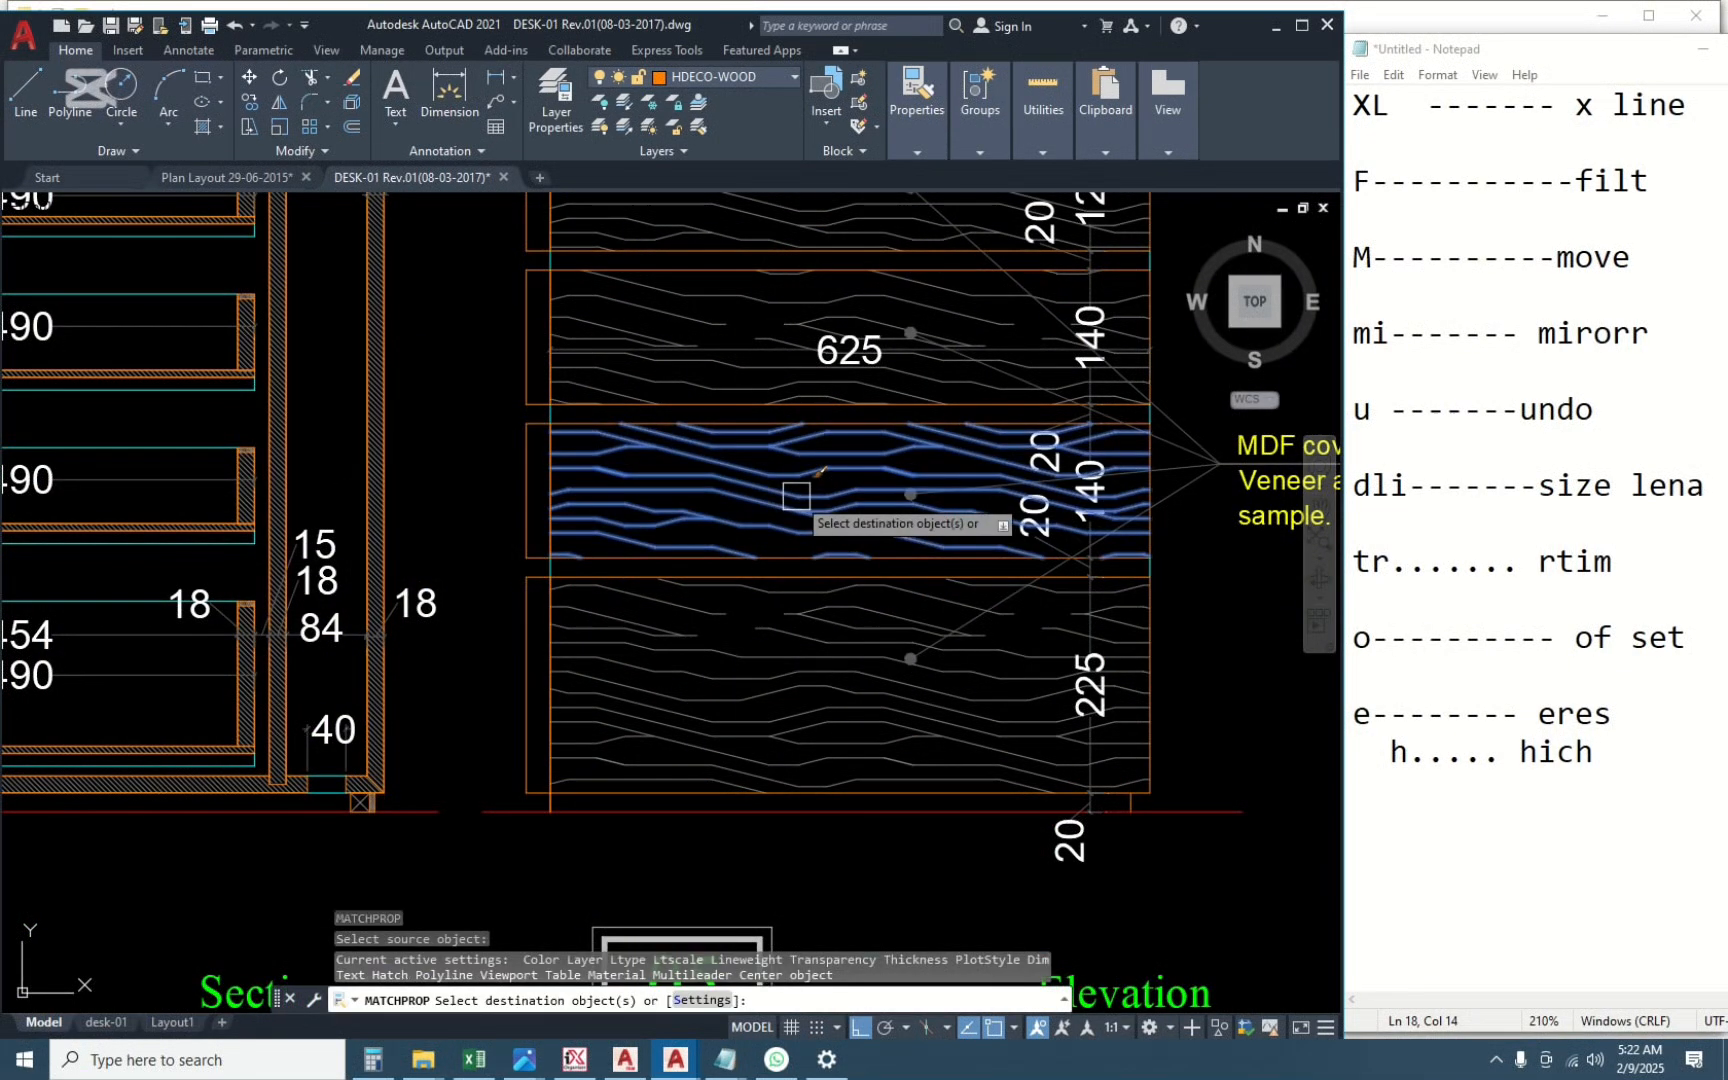
scroll(545, 522, "down", 8)
scroll(818, 455, "up", 10)
left_click(642, 512)
left_click(560, 525)
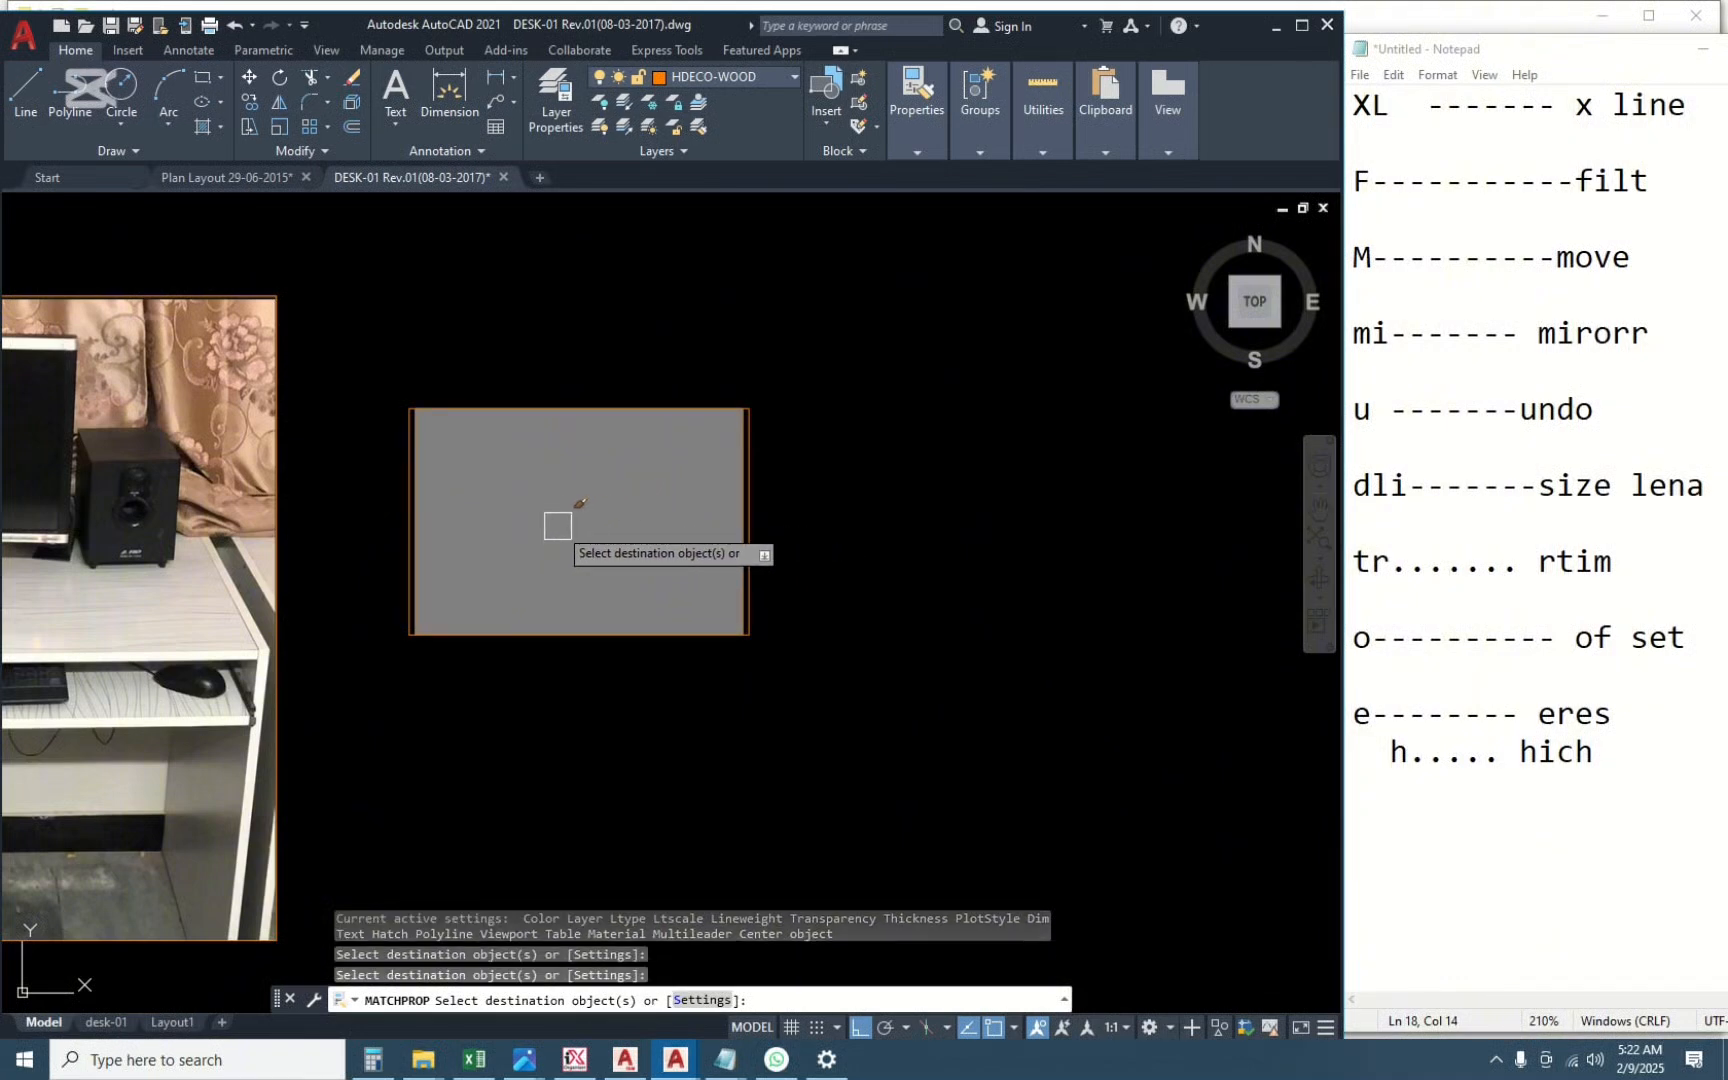
scroll(746, 429, "up", 6)
scroll(824, 346, "up", 8)
left_click(953, 401)
left_click(408, 628)
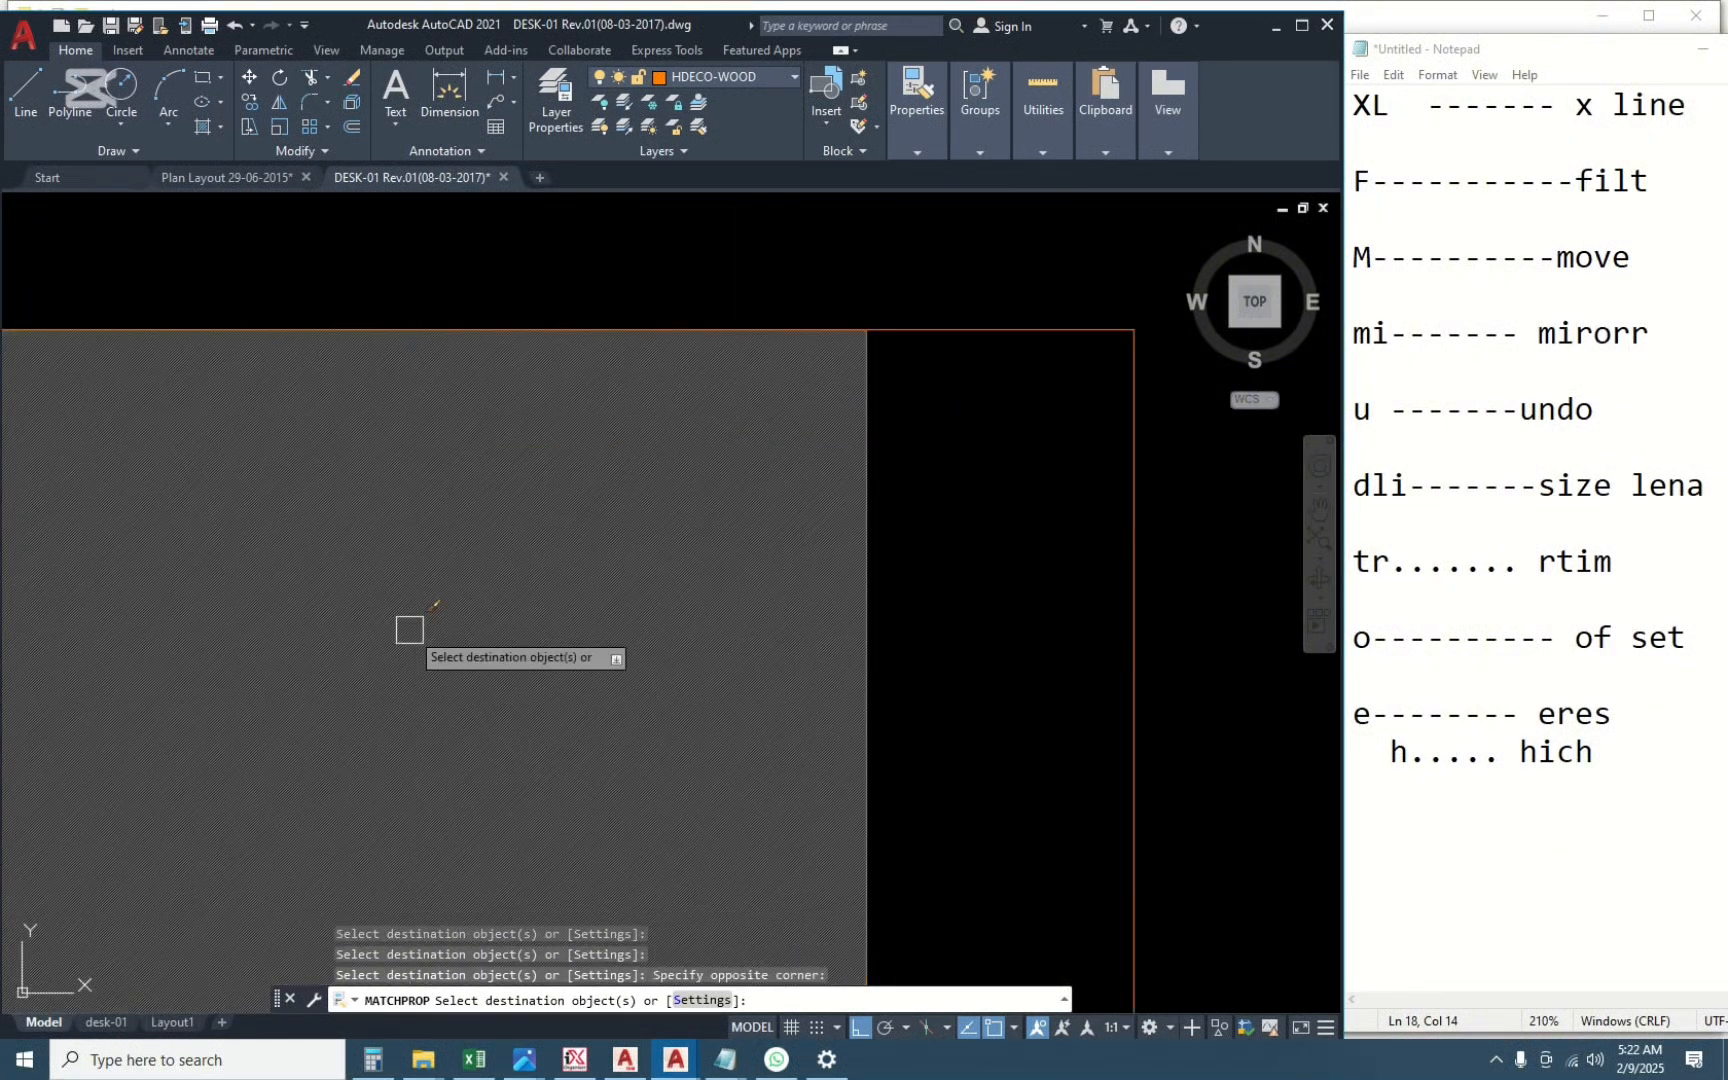
scroll(753, 416, "down", 8)
key("Escape")
scroll(777, 461, "down", 6)
Try a scale of 1000 on the tabletop hatch and settle on a scale of 500.
left_click(640, 532)
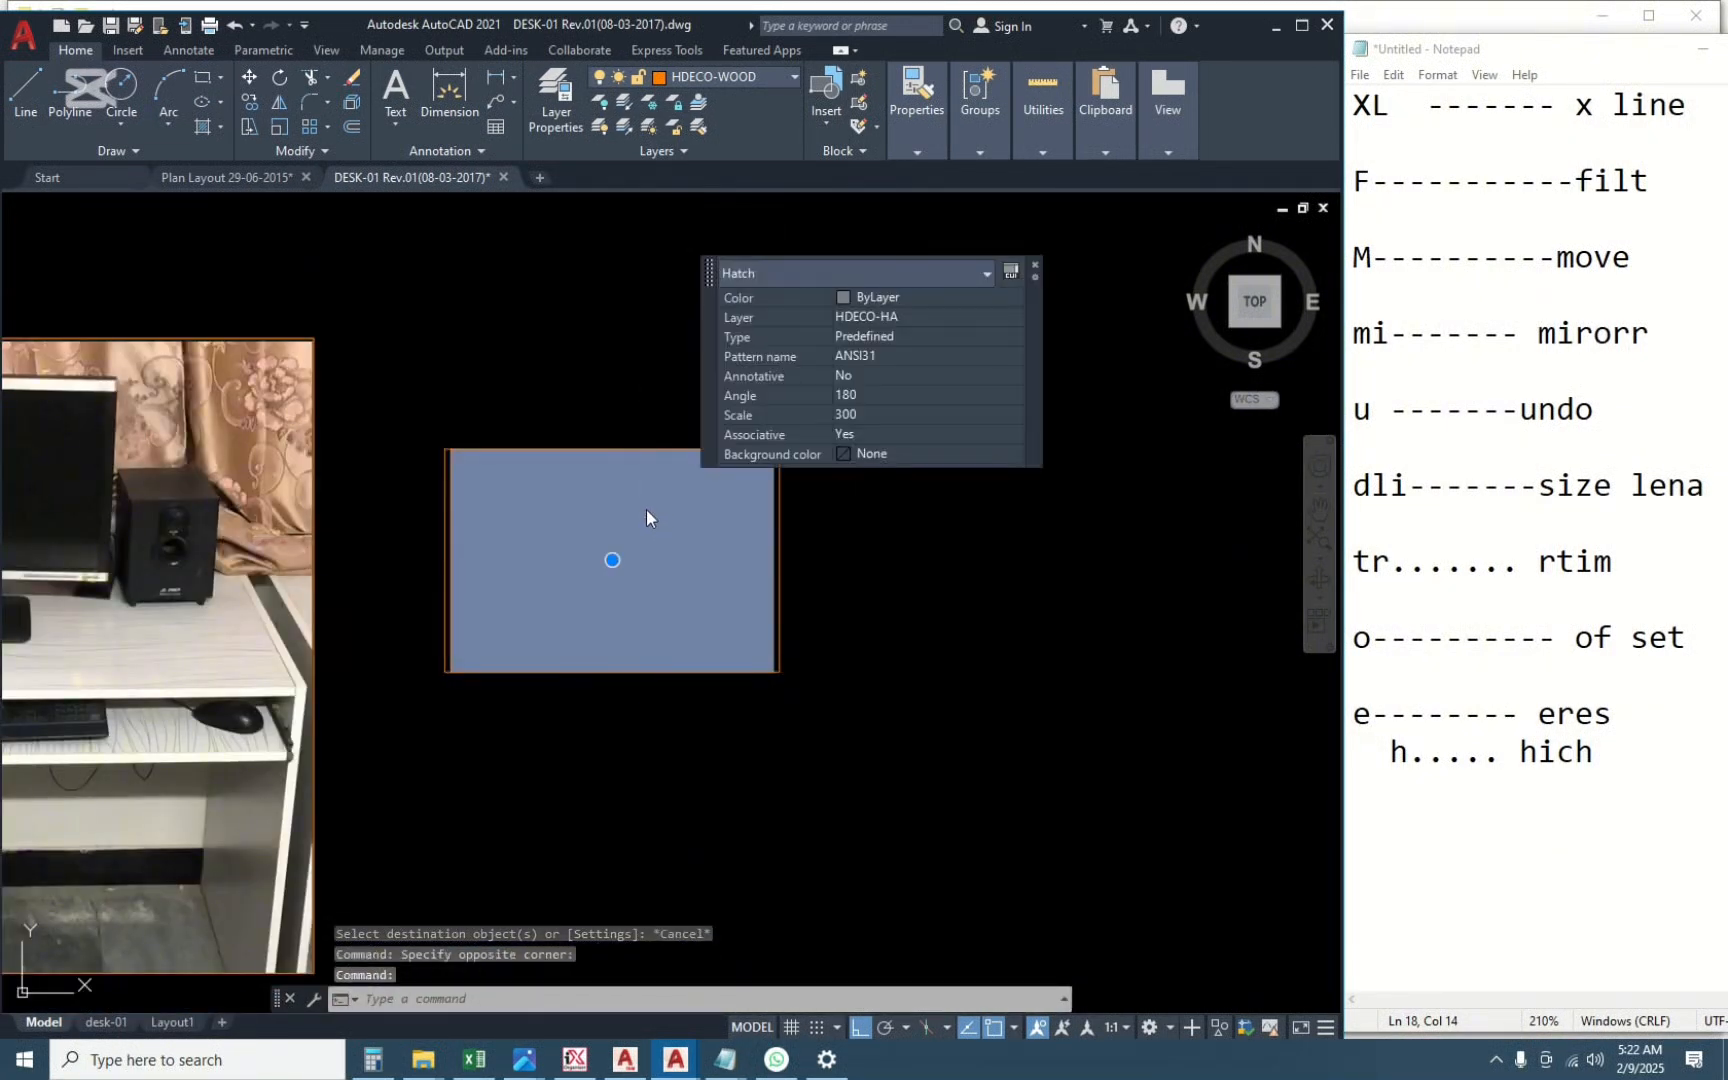
left_click(893, 414)
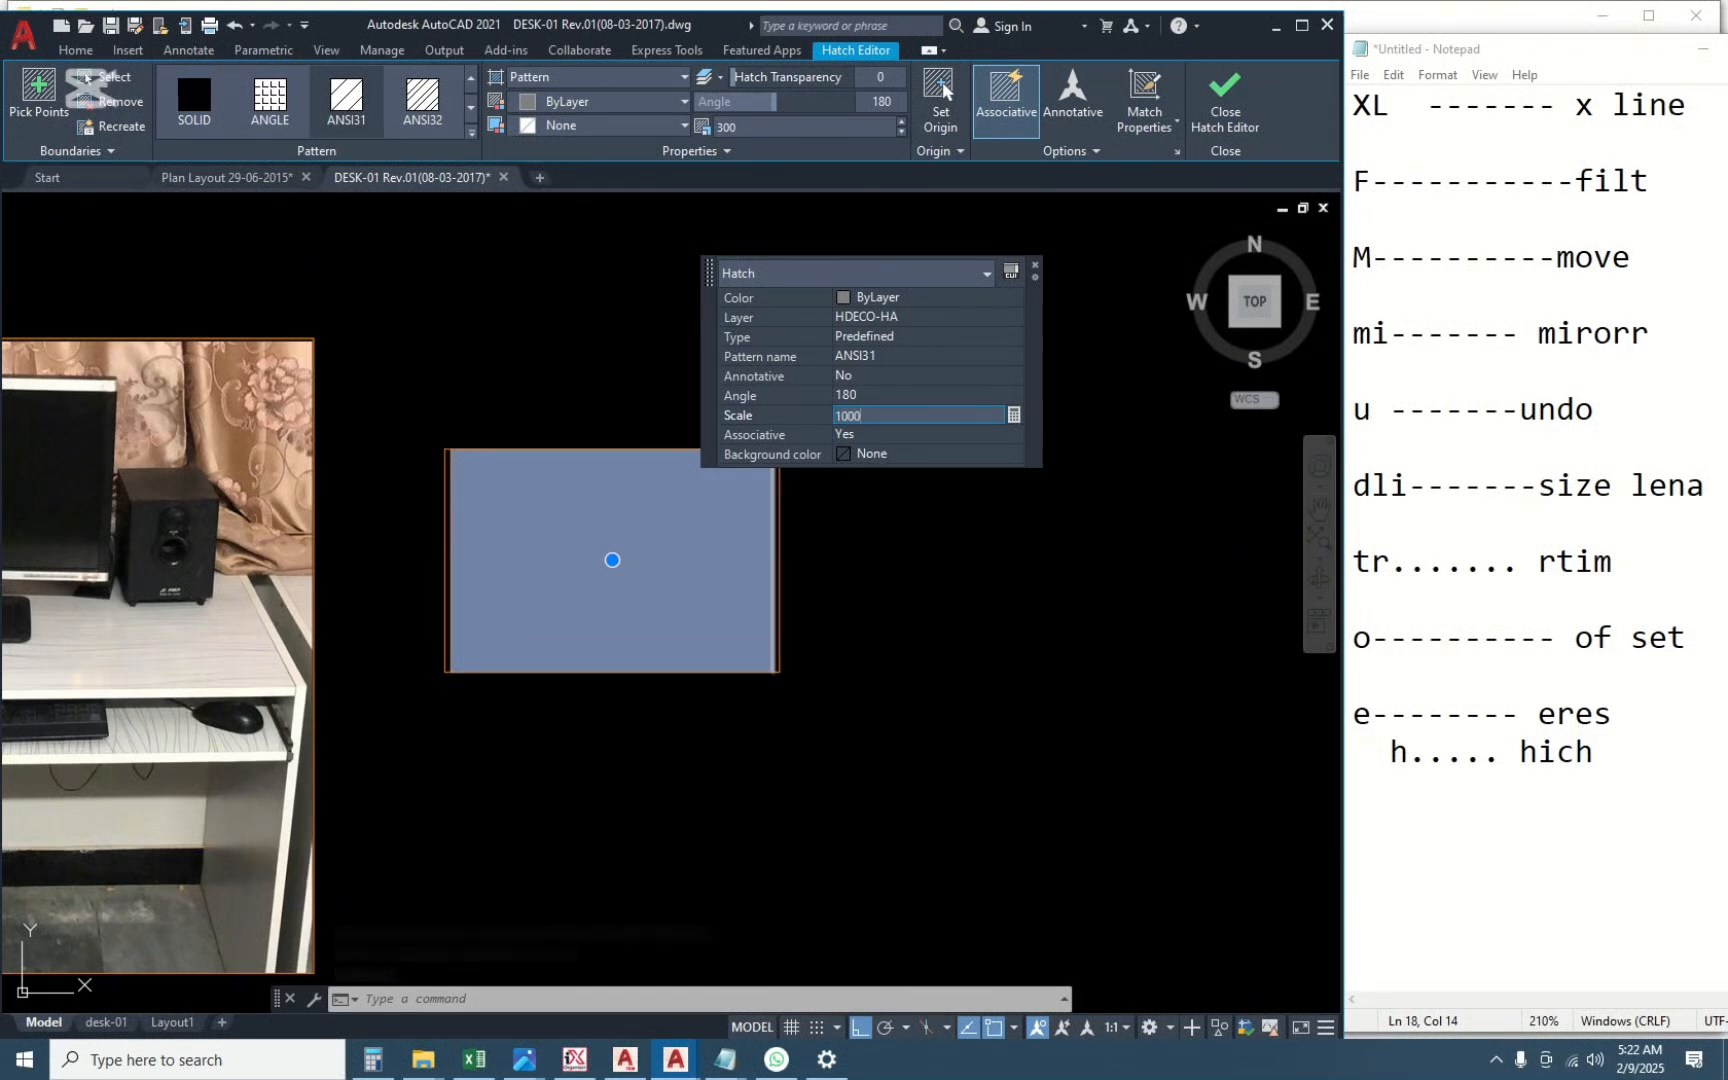
key("Return")
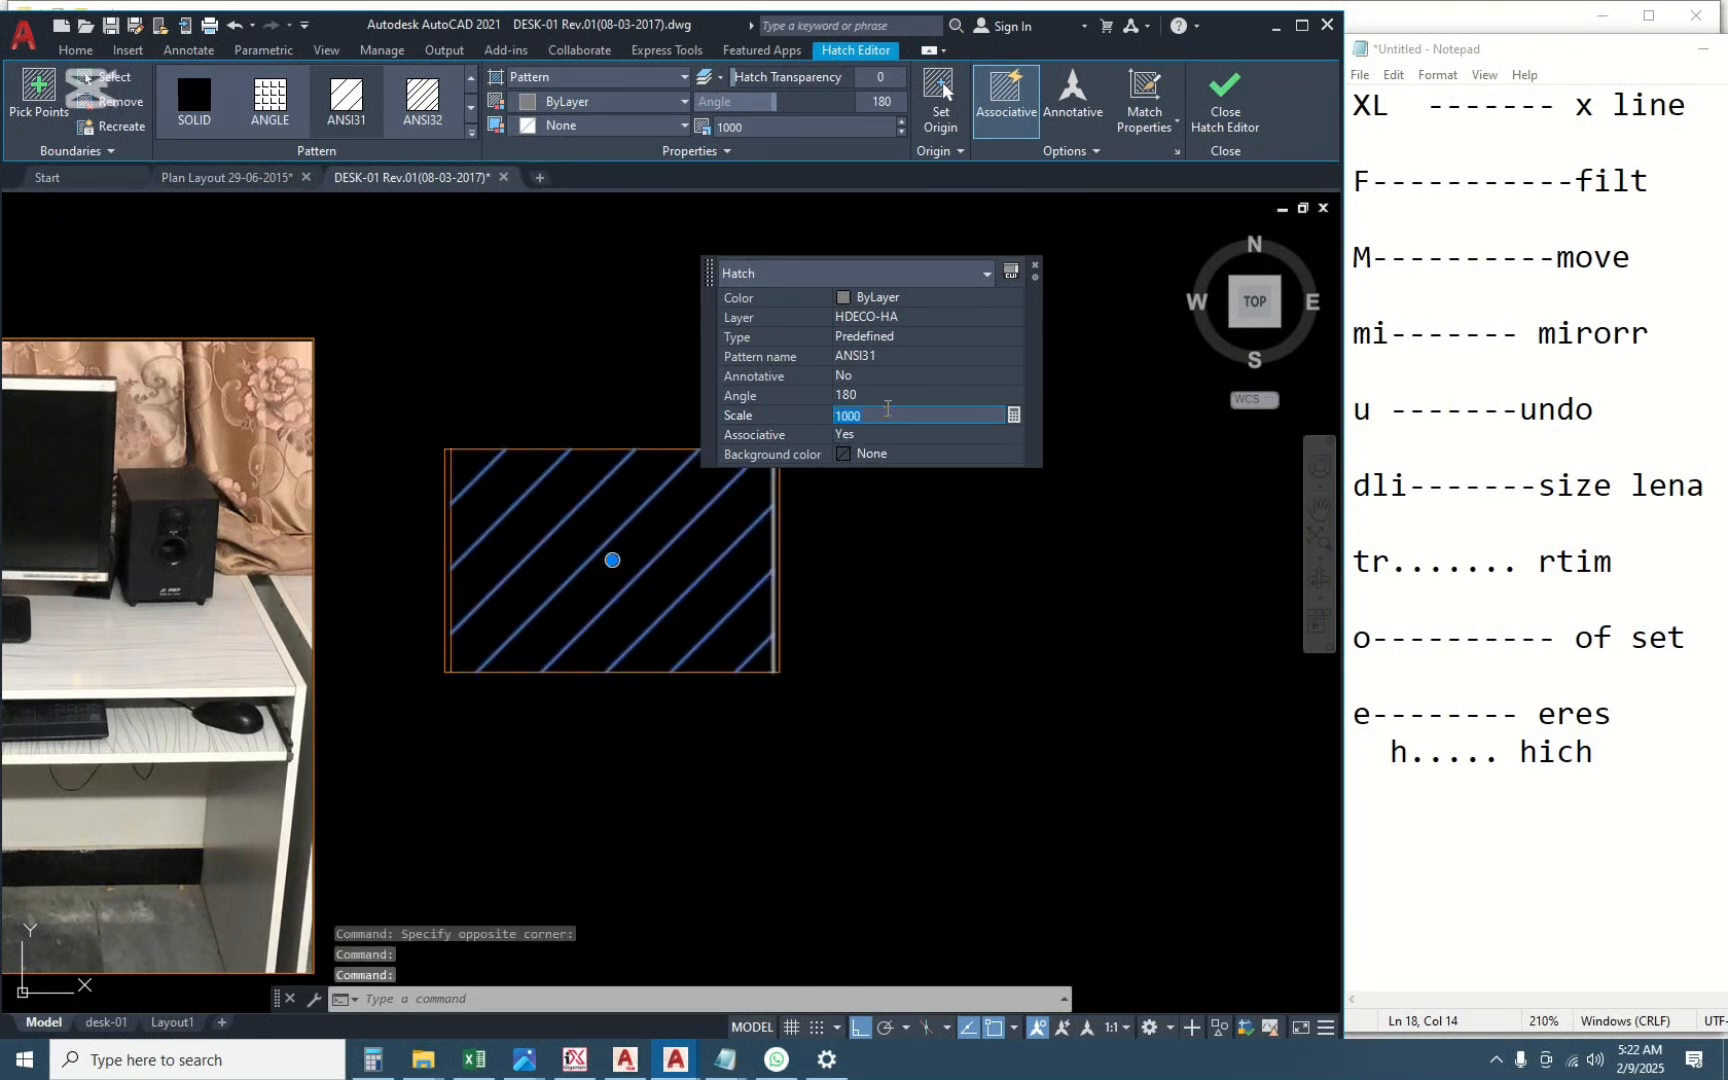
type("500")
key("Tab")
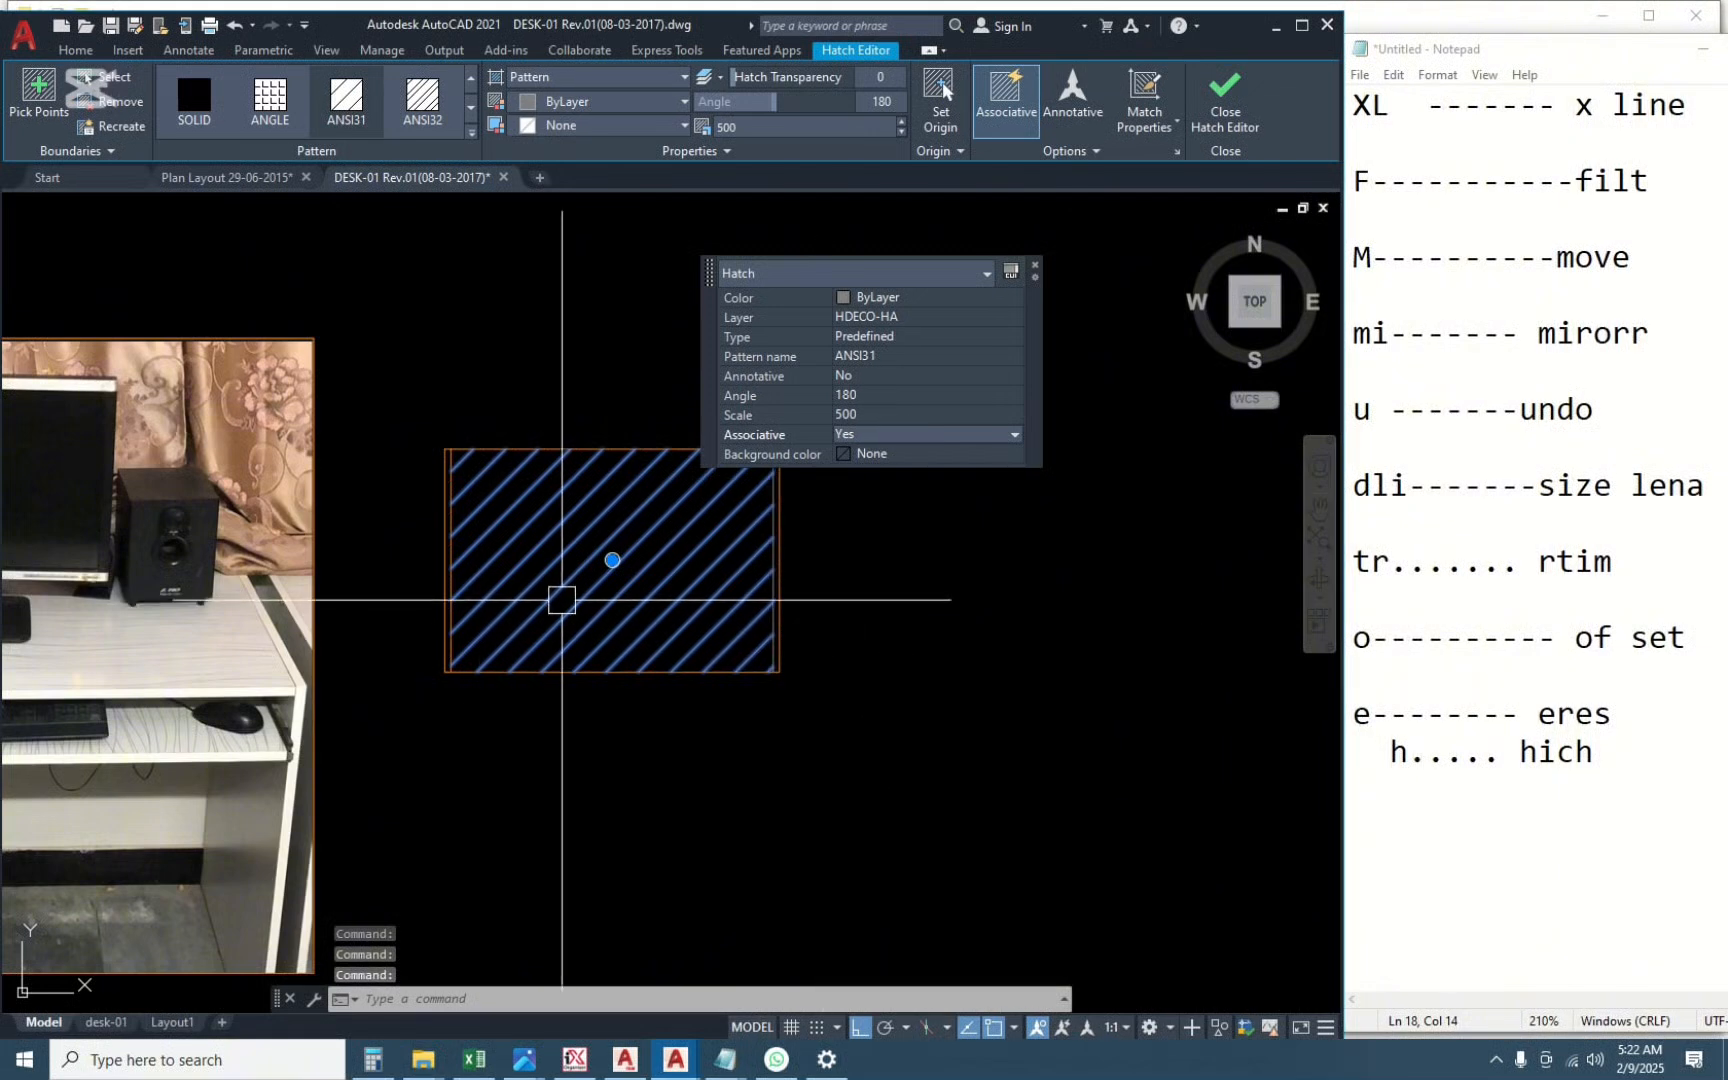
scroll(565, 600, "up", 4)
left_click(1036, 272)
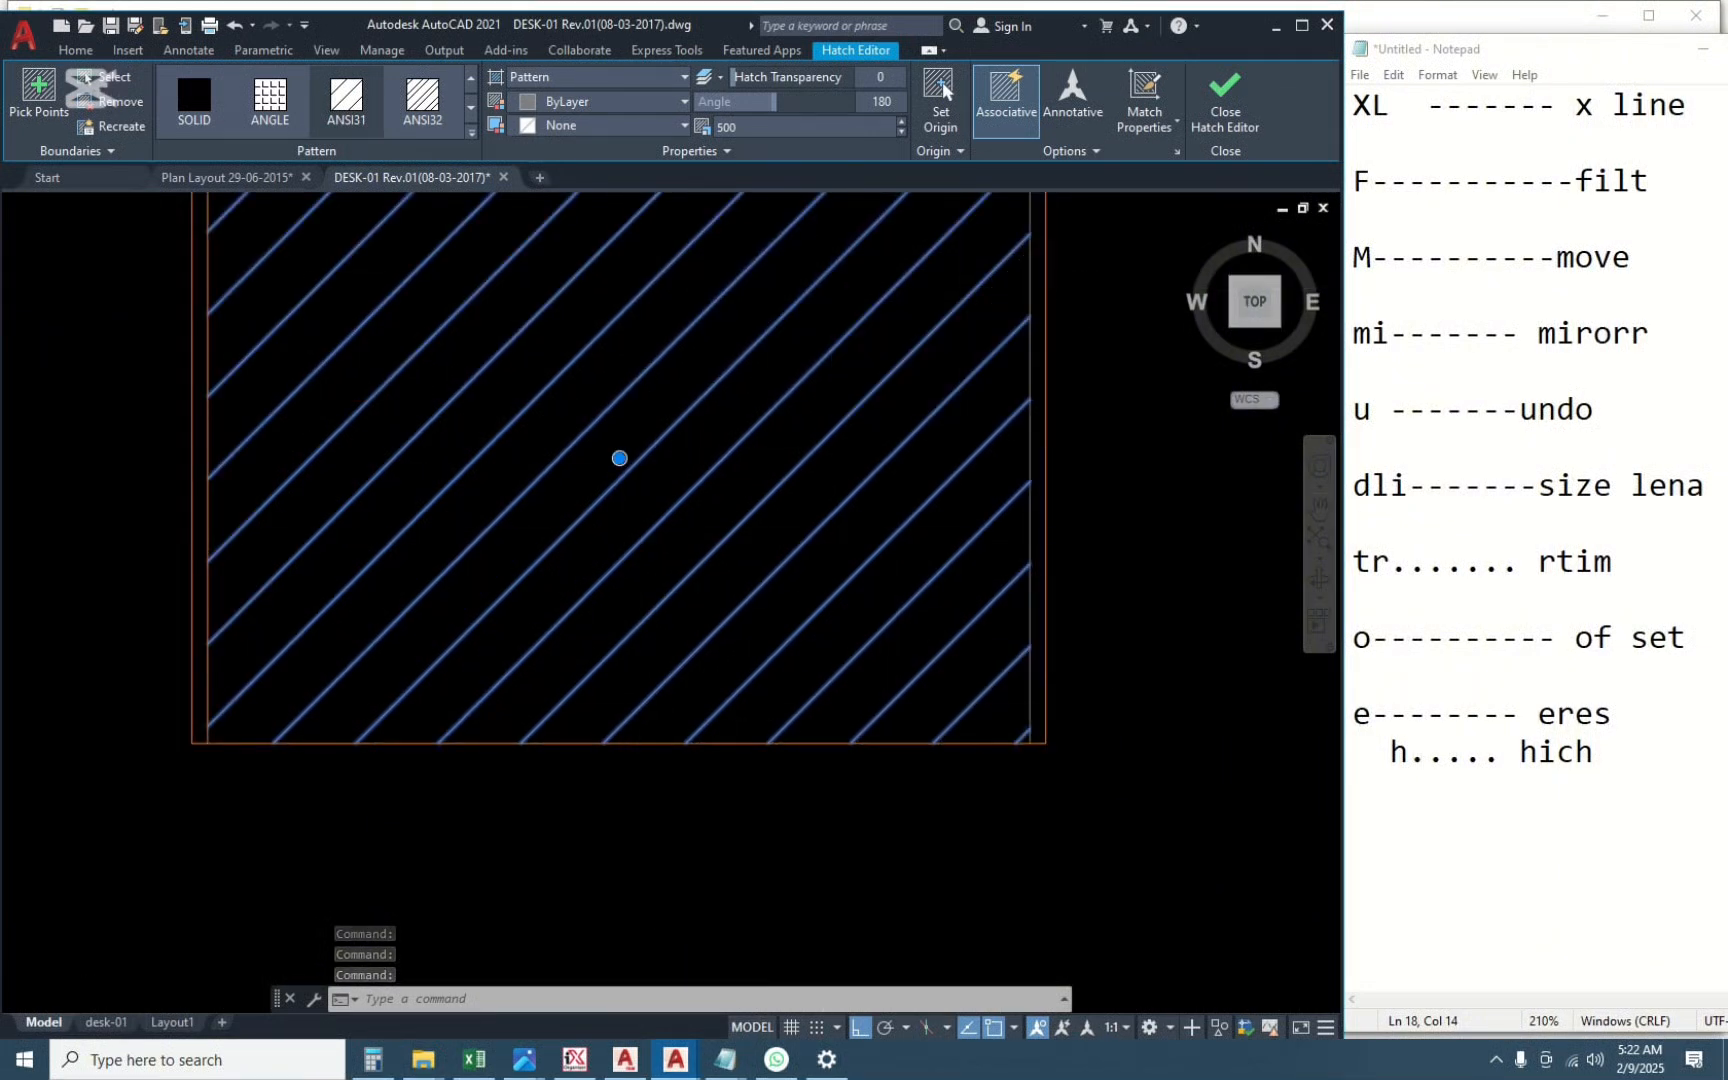
scroll(680, 540, "down", 4)
scroll(680, 536, "up", 2)
key("Escape")
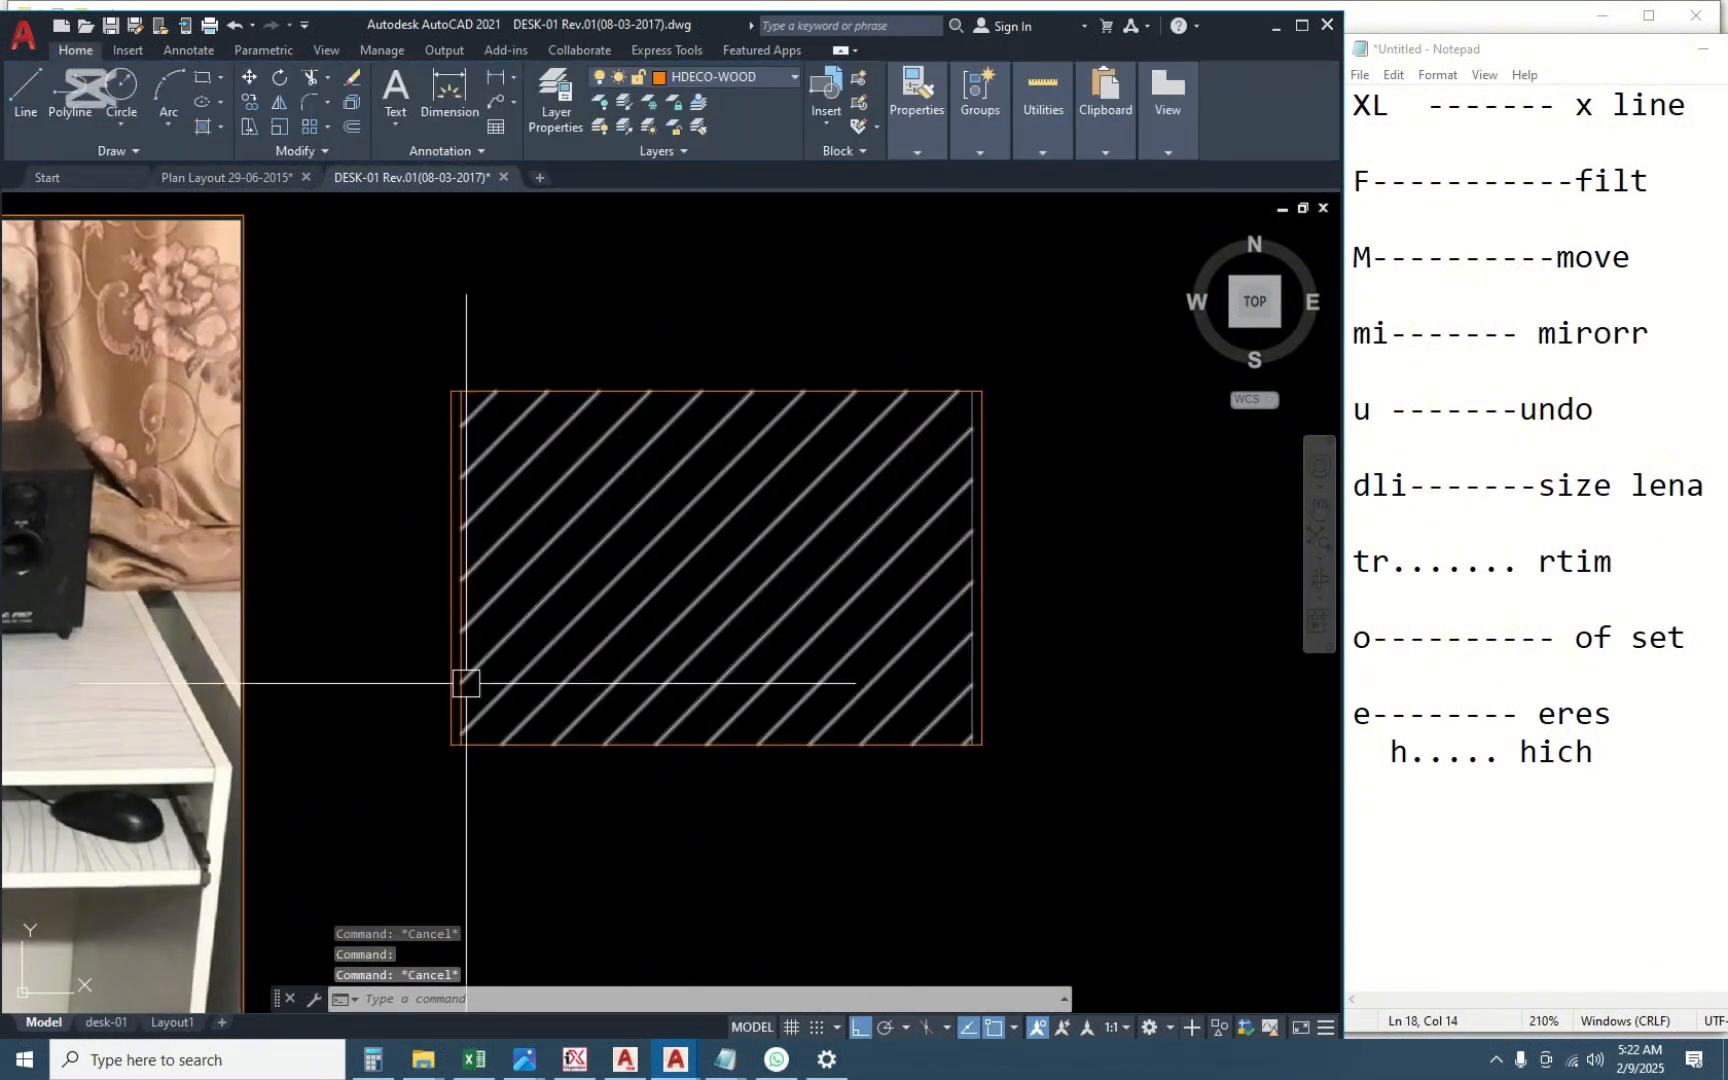
left_click(711, 592)
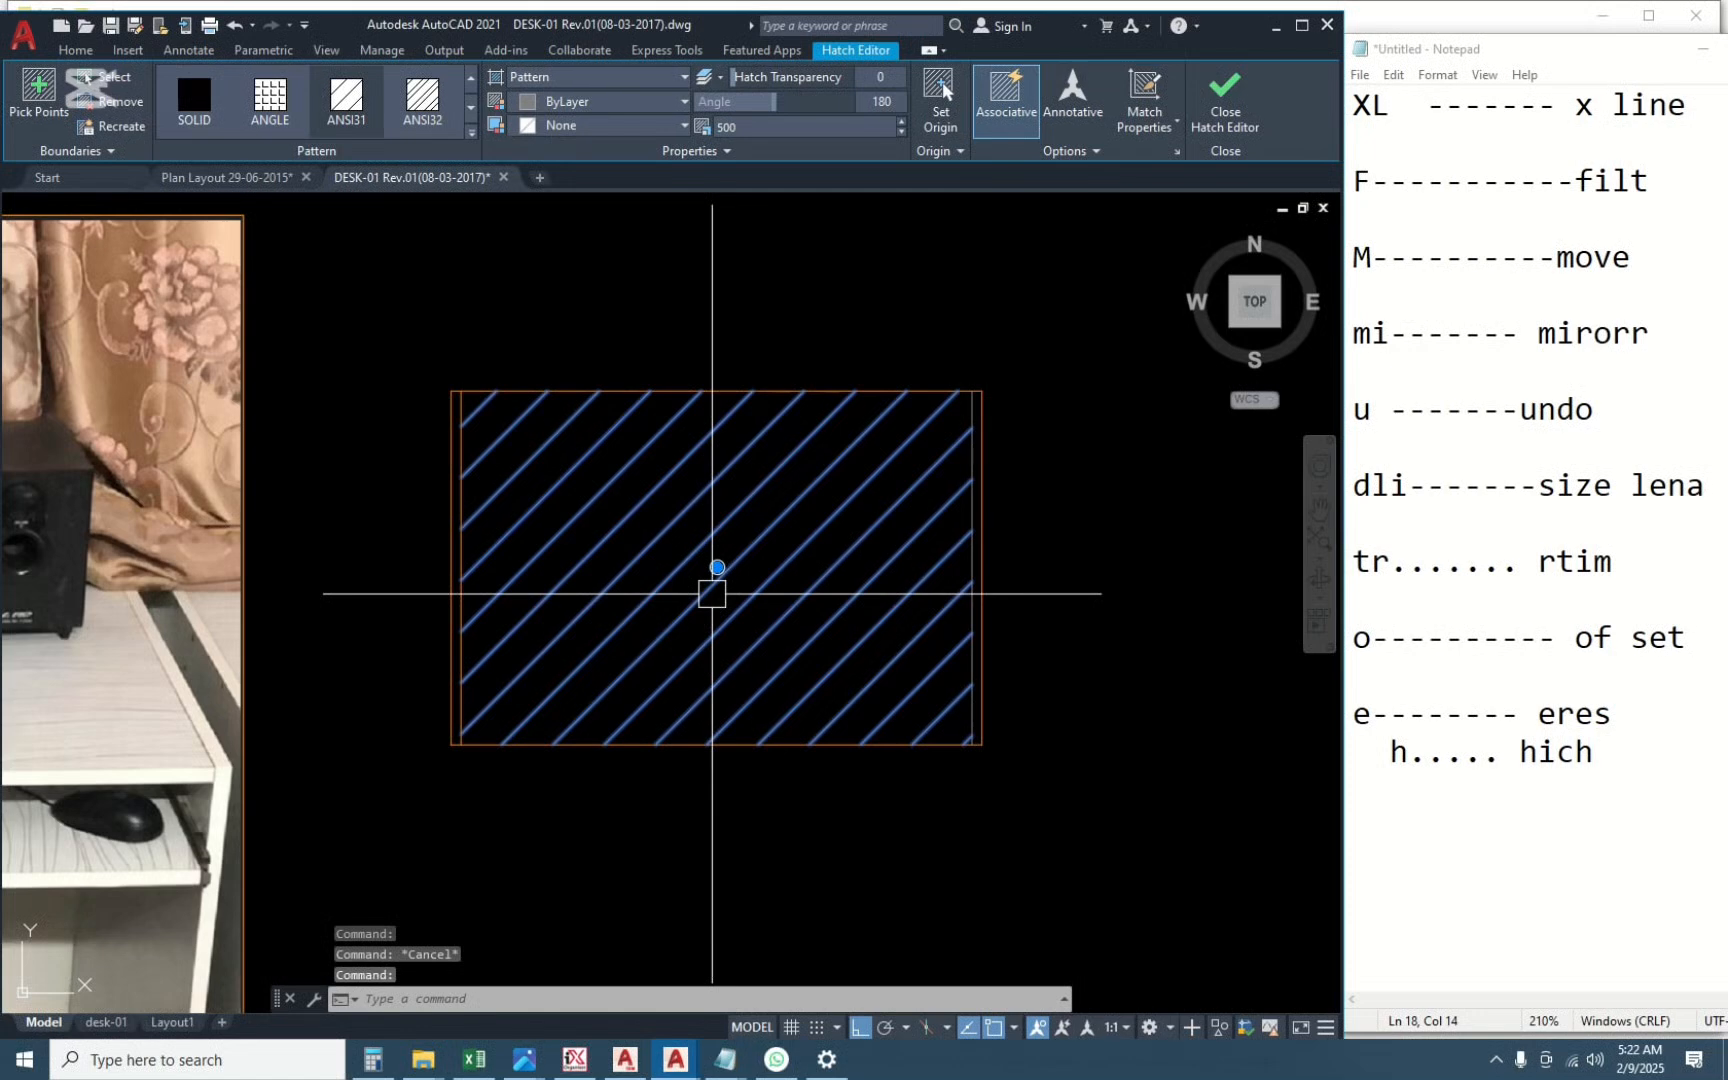
key("Escape")
scroll(621, 771, "up", 2)
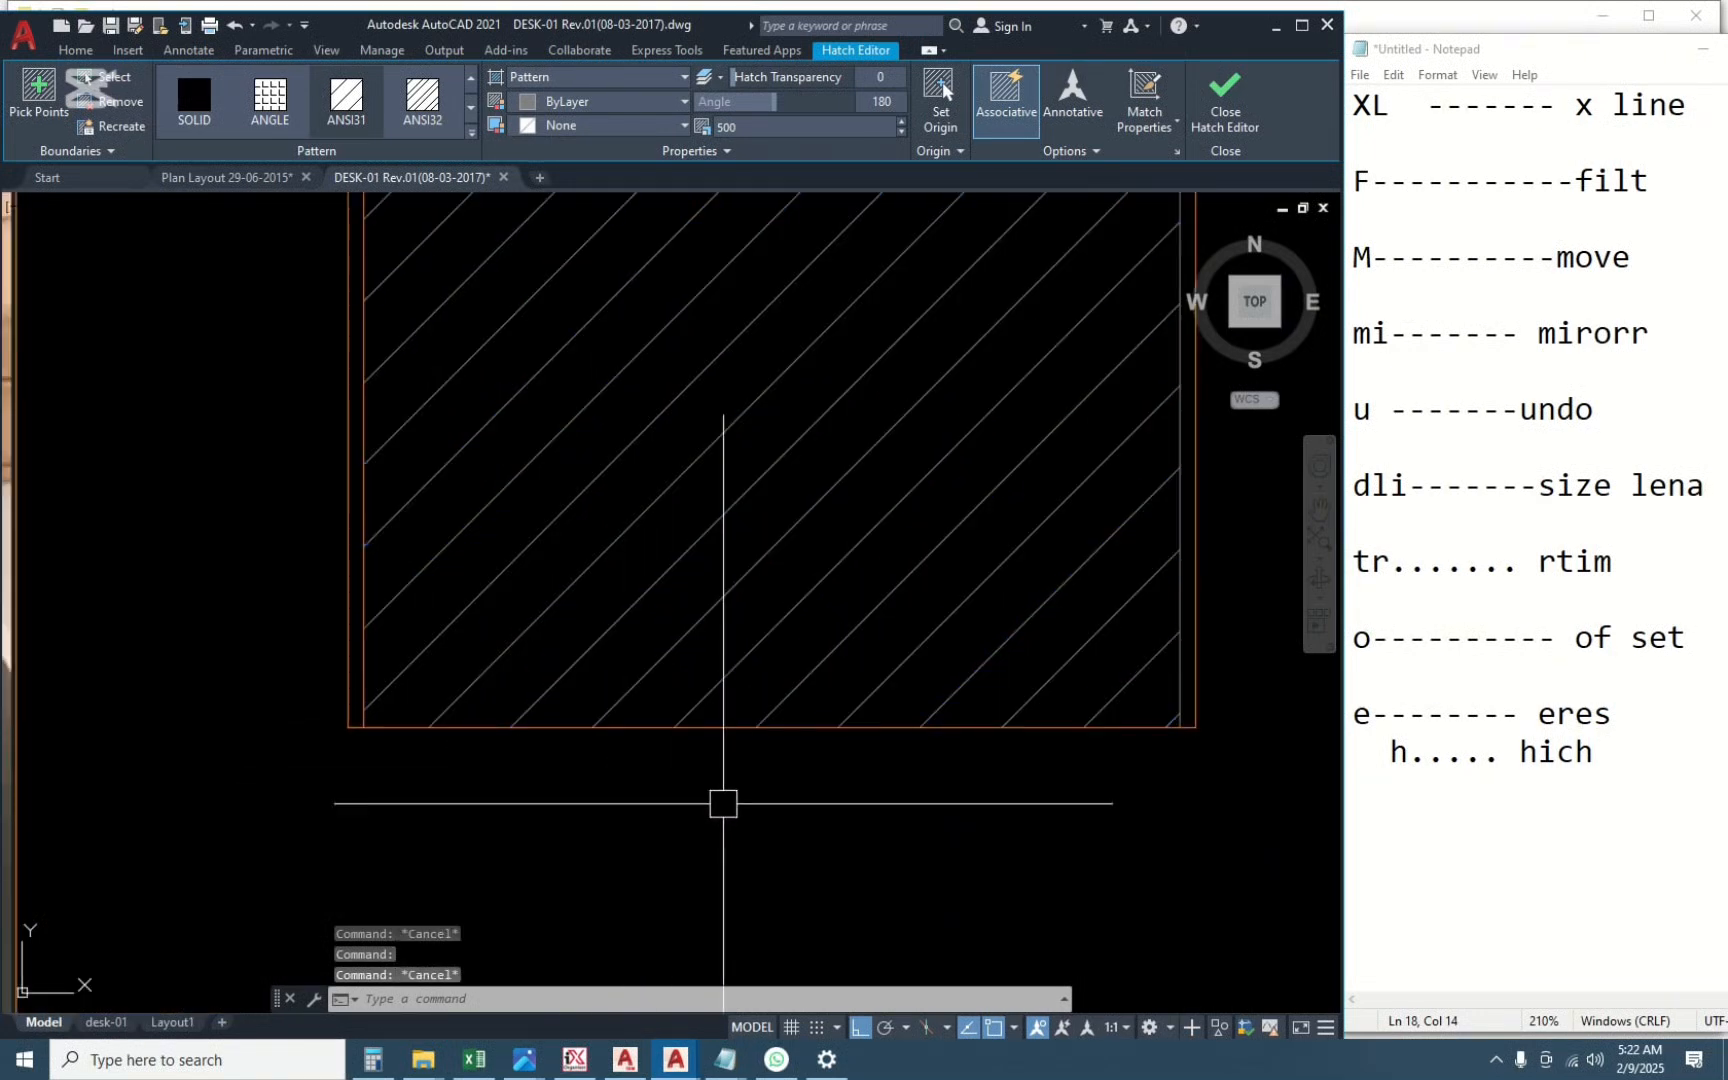
scroll(855, 755, "down", 6)
scroll(836, 811, "up", 4)
Draw a vertical construction line through the tabletop's lower-left corner.
middle_click_drag(895, 833, 719, 846)
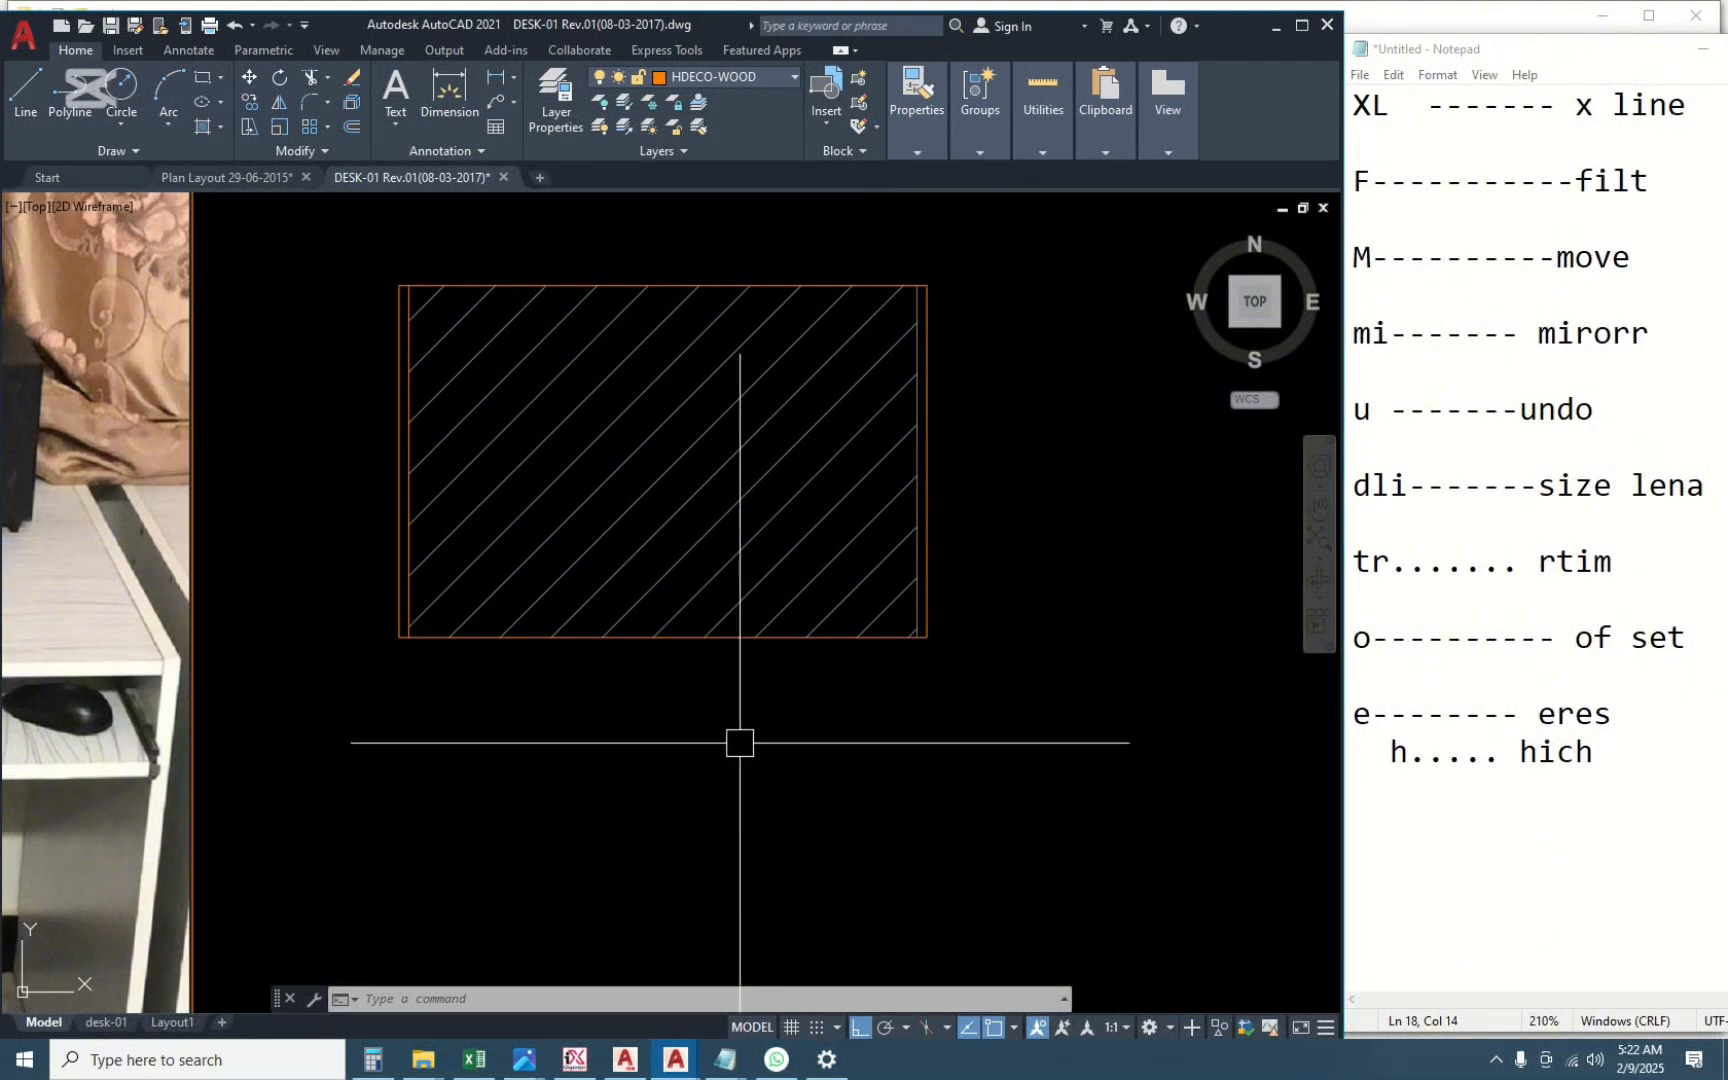
type("l")
key("Return")
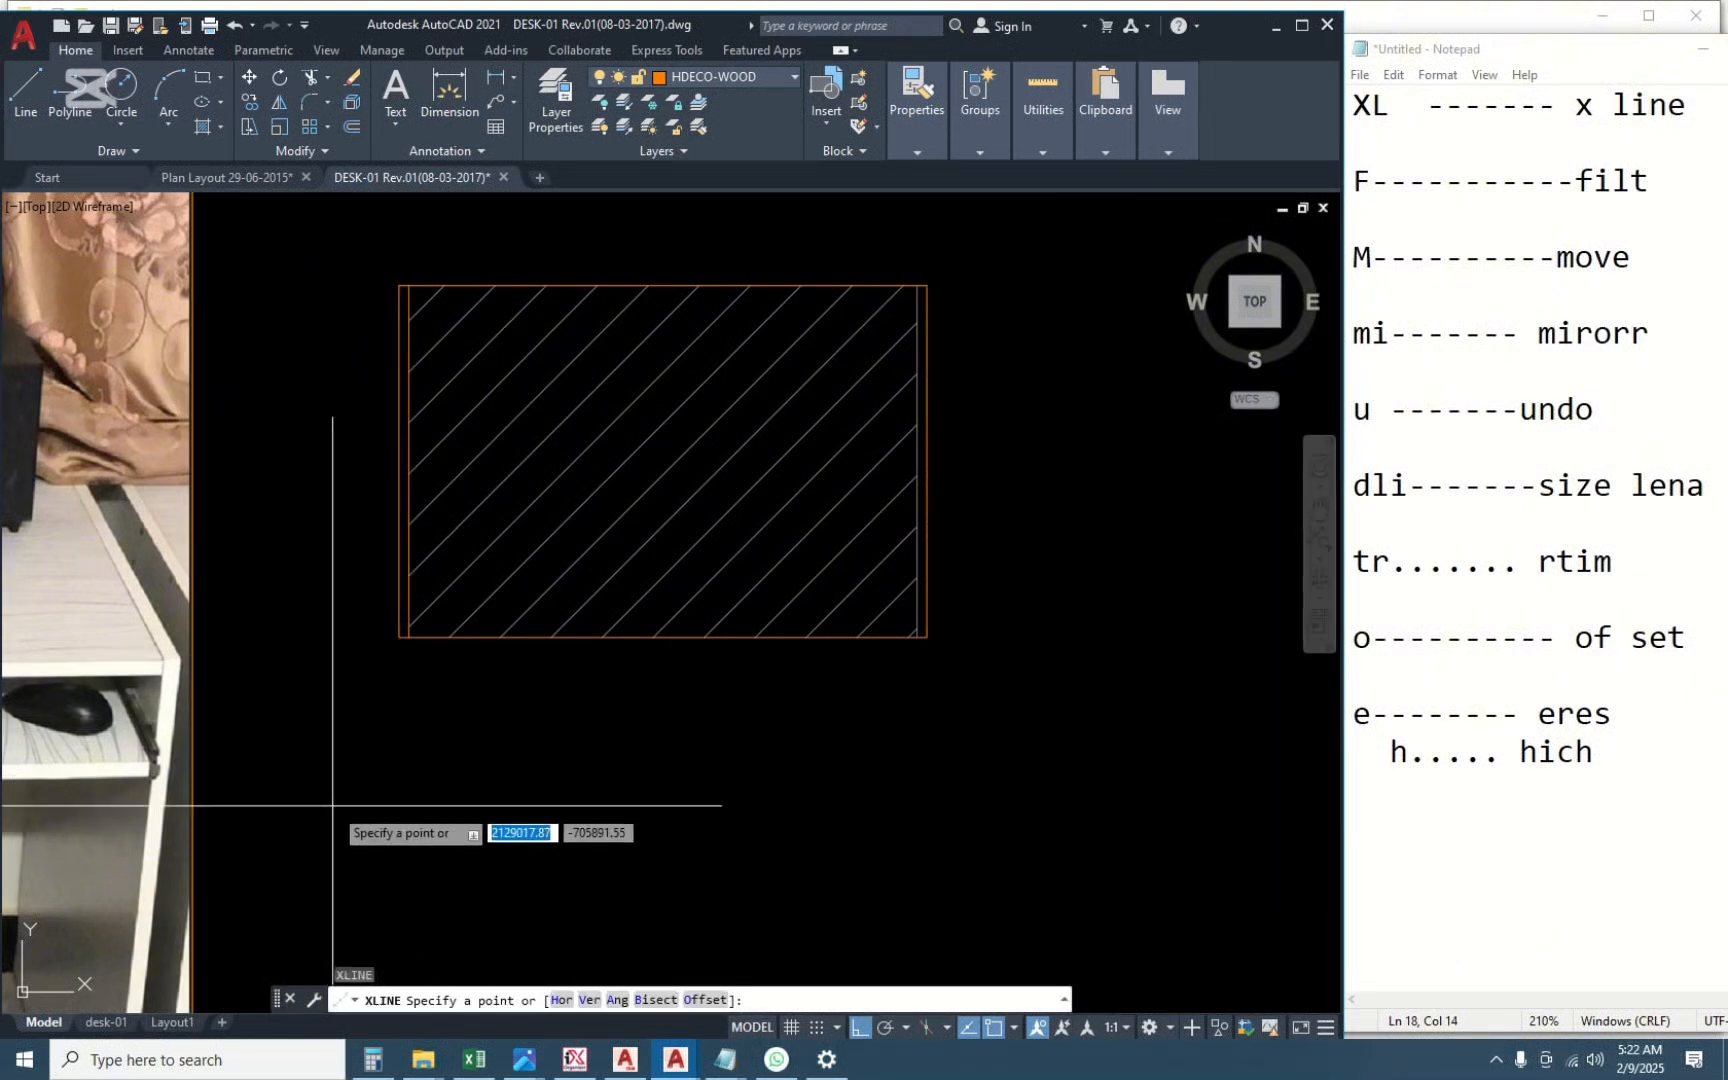
left_click(399, 637)
key("Escape")
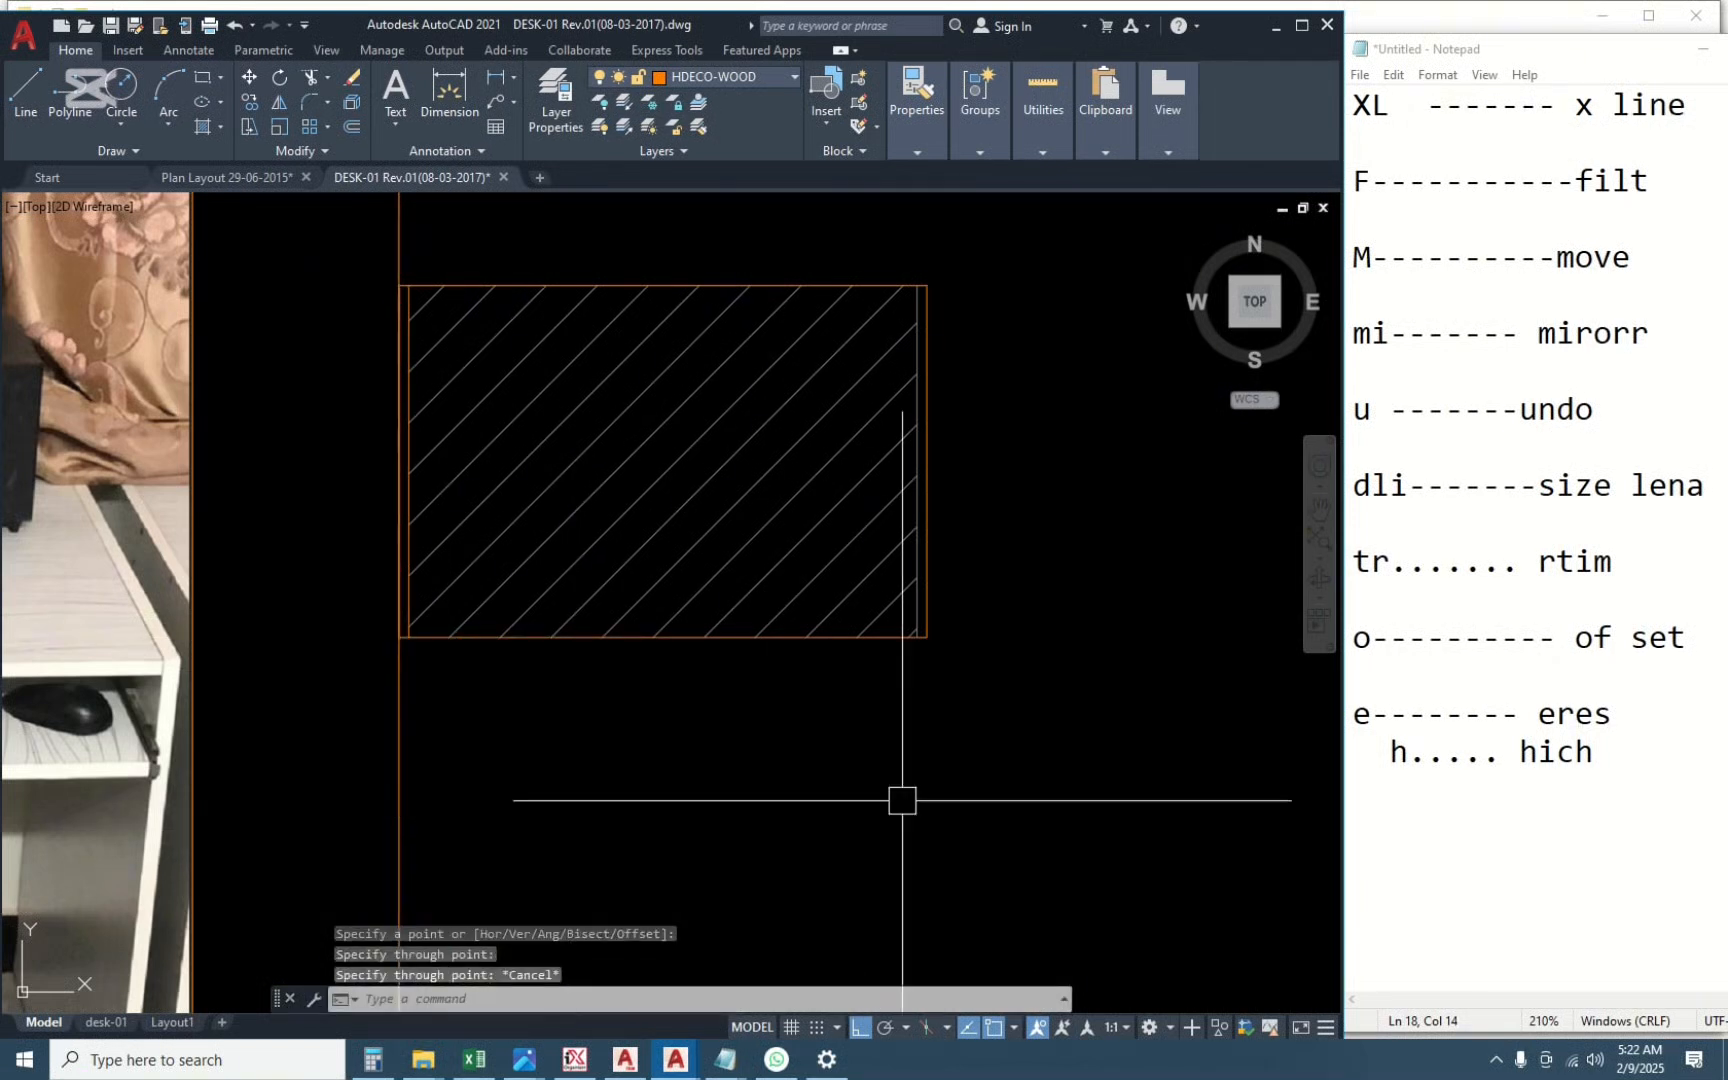
key("Return")
left_click(927, 637)
key("Escape")
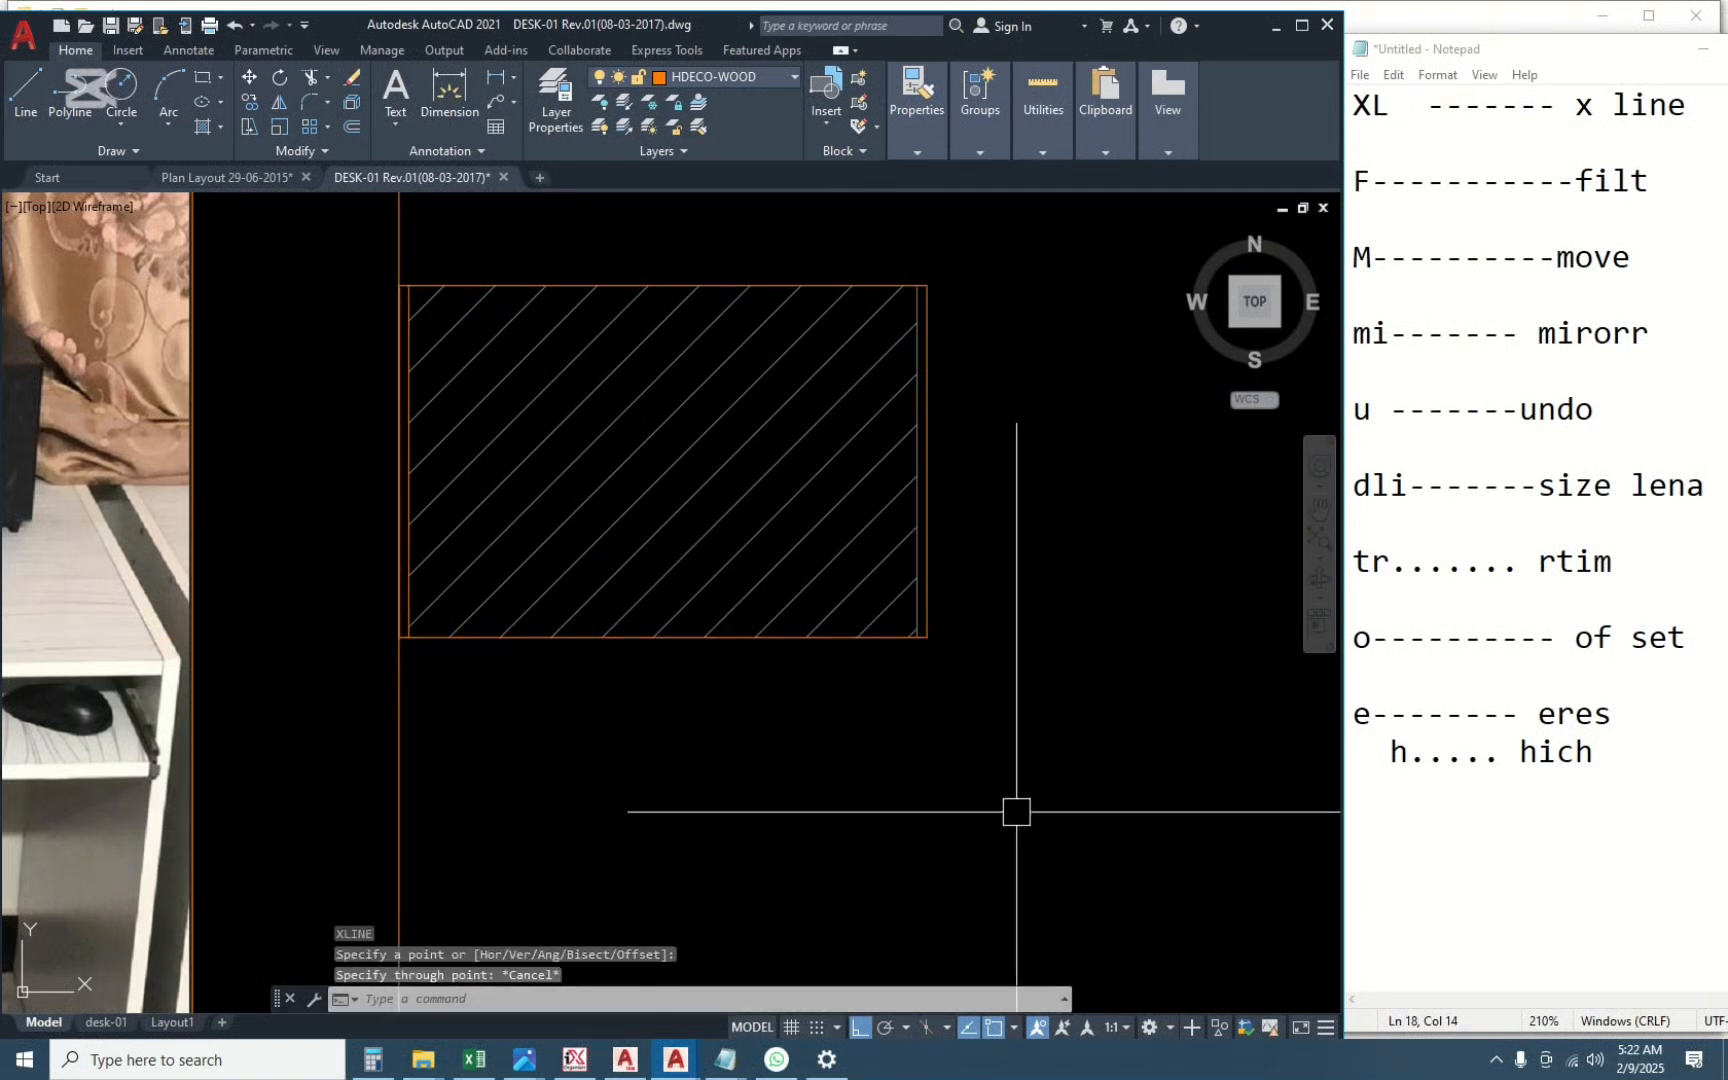
Draw a vertical construction line through the tabletop's lower-right corner.
type("XL")
key("Return")
type("v")
key("Return")
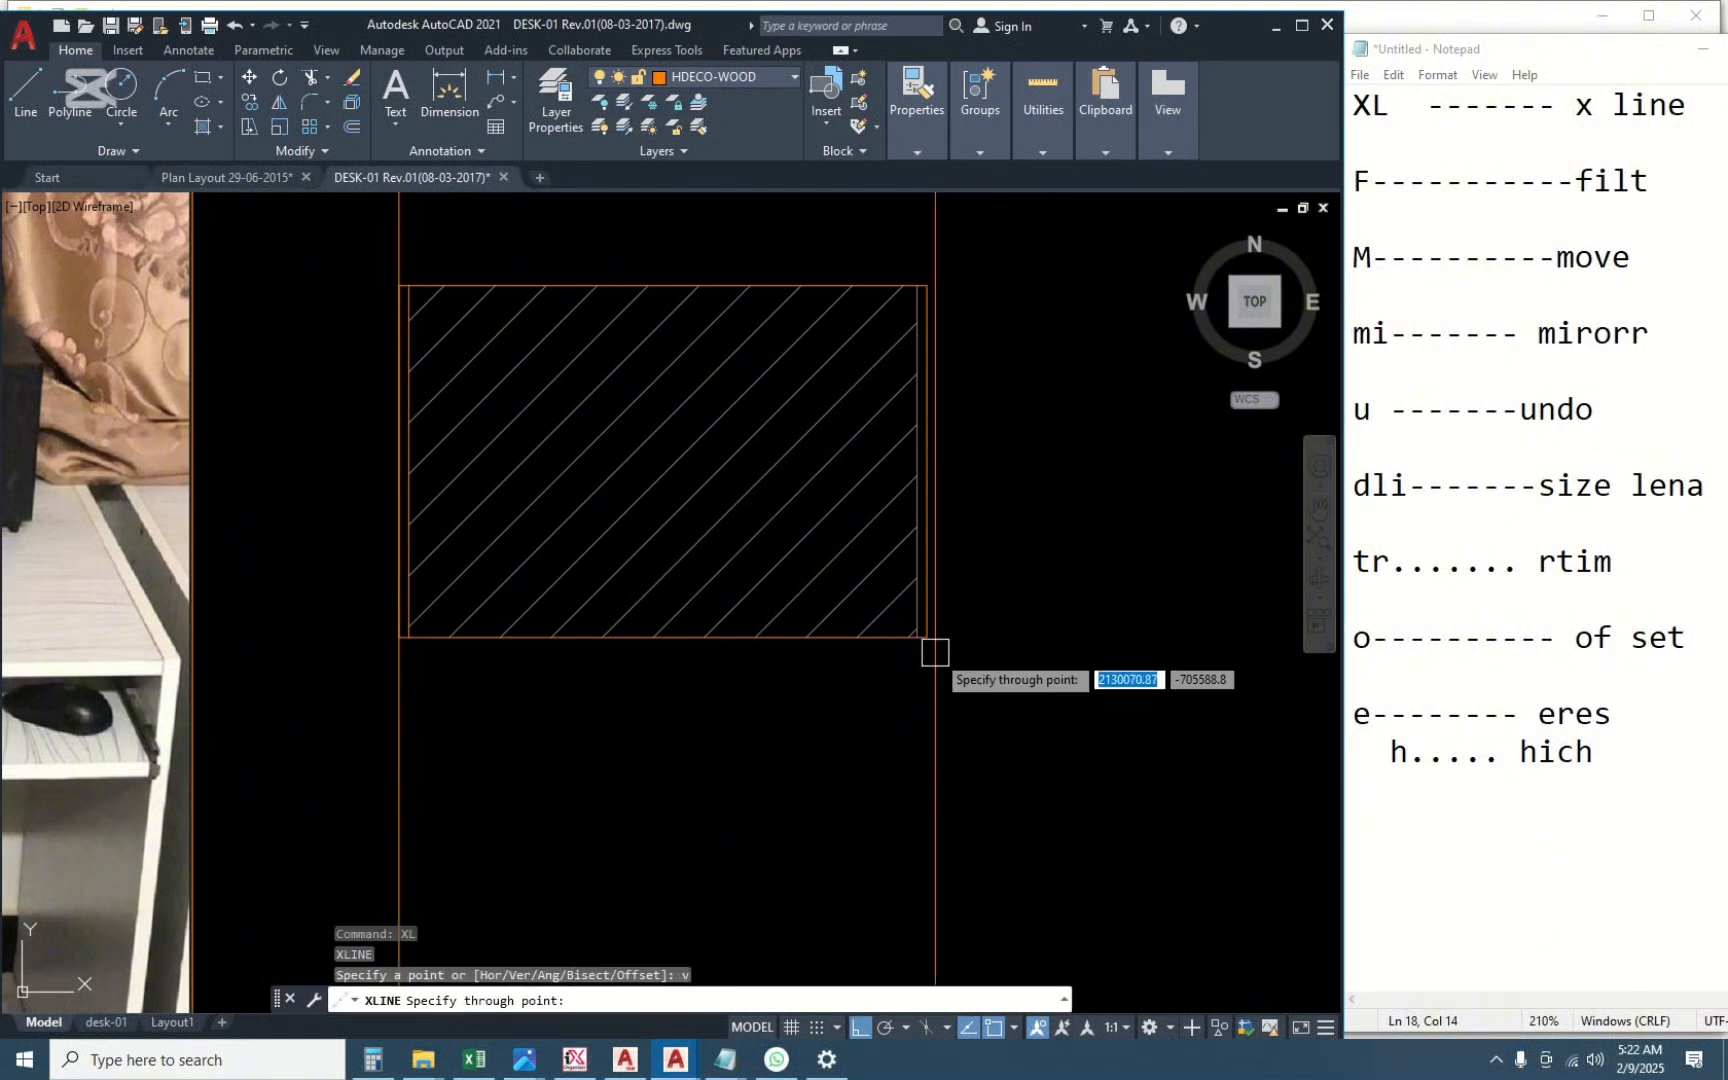
key("Escape")
Offset the left and right vertical construction lines inward by 17 mm.
middle_click_drag(841, 825, 867, 714)
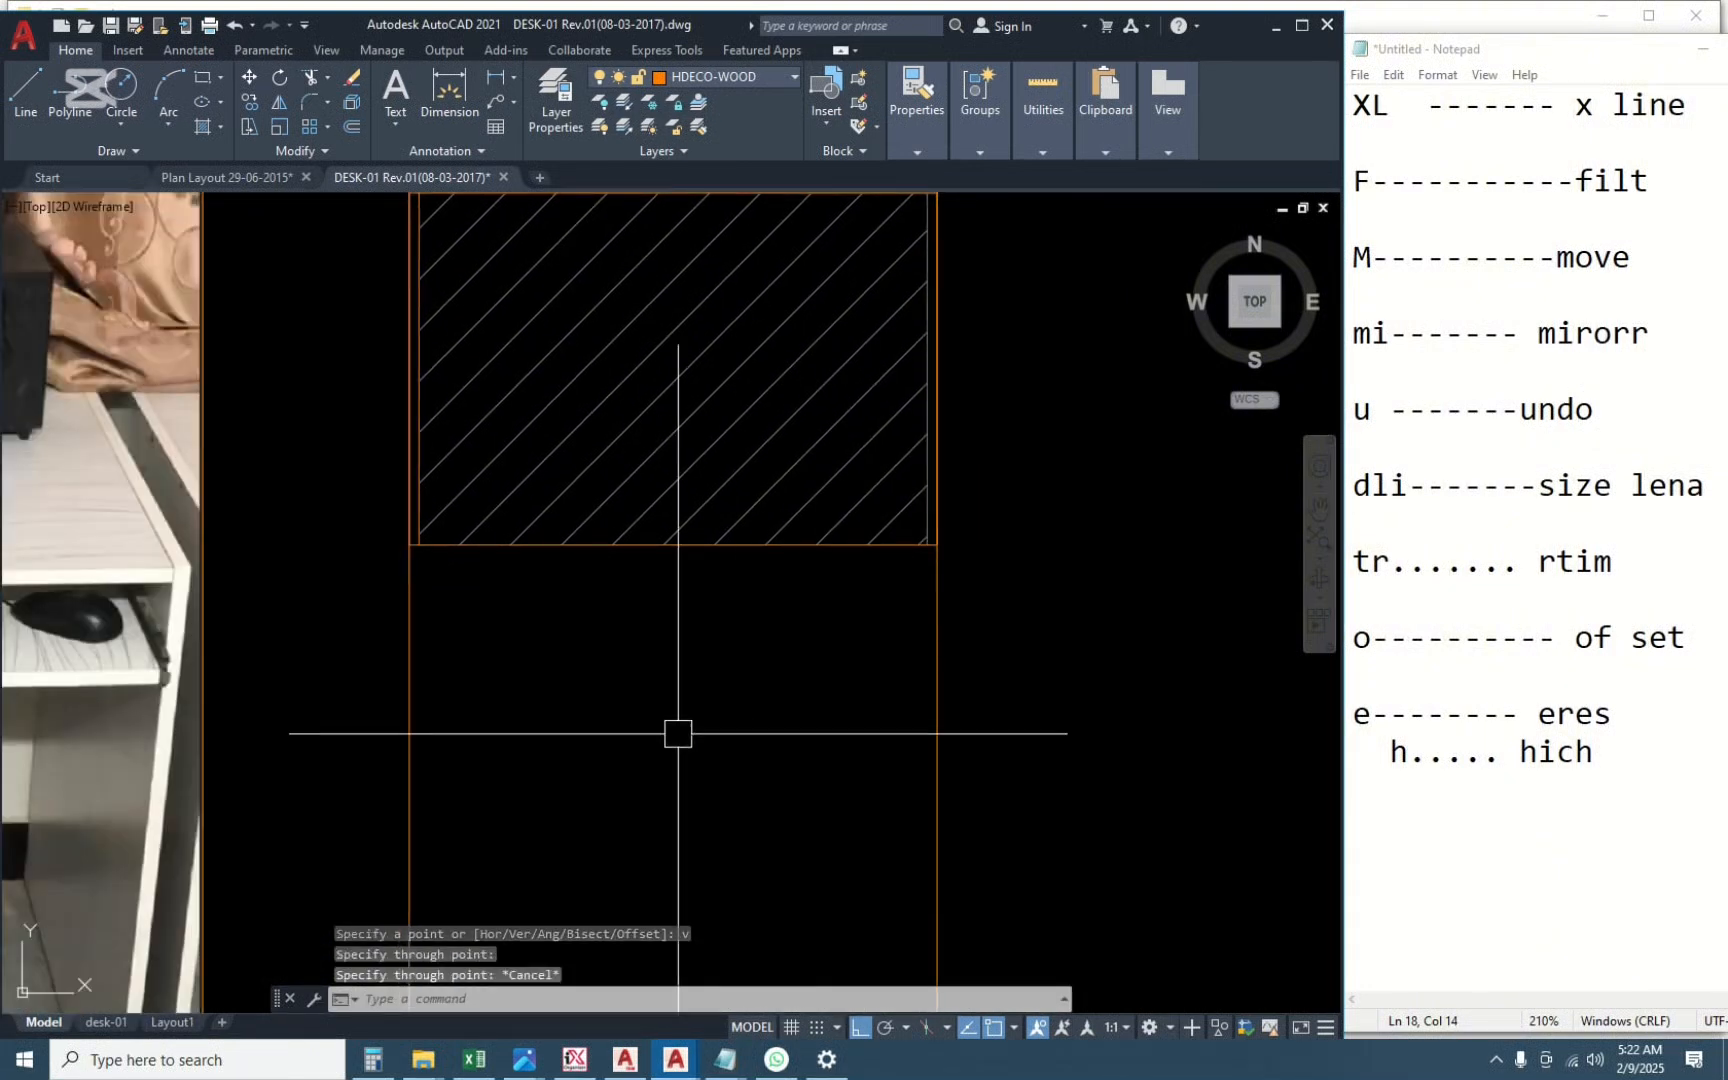
left_click(532, 742)
left_click(262, 715)
type("o")
key("Return")
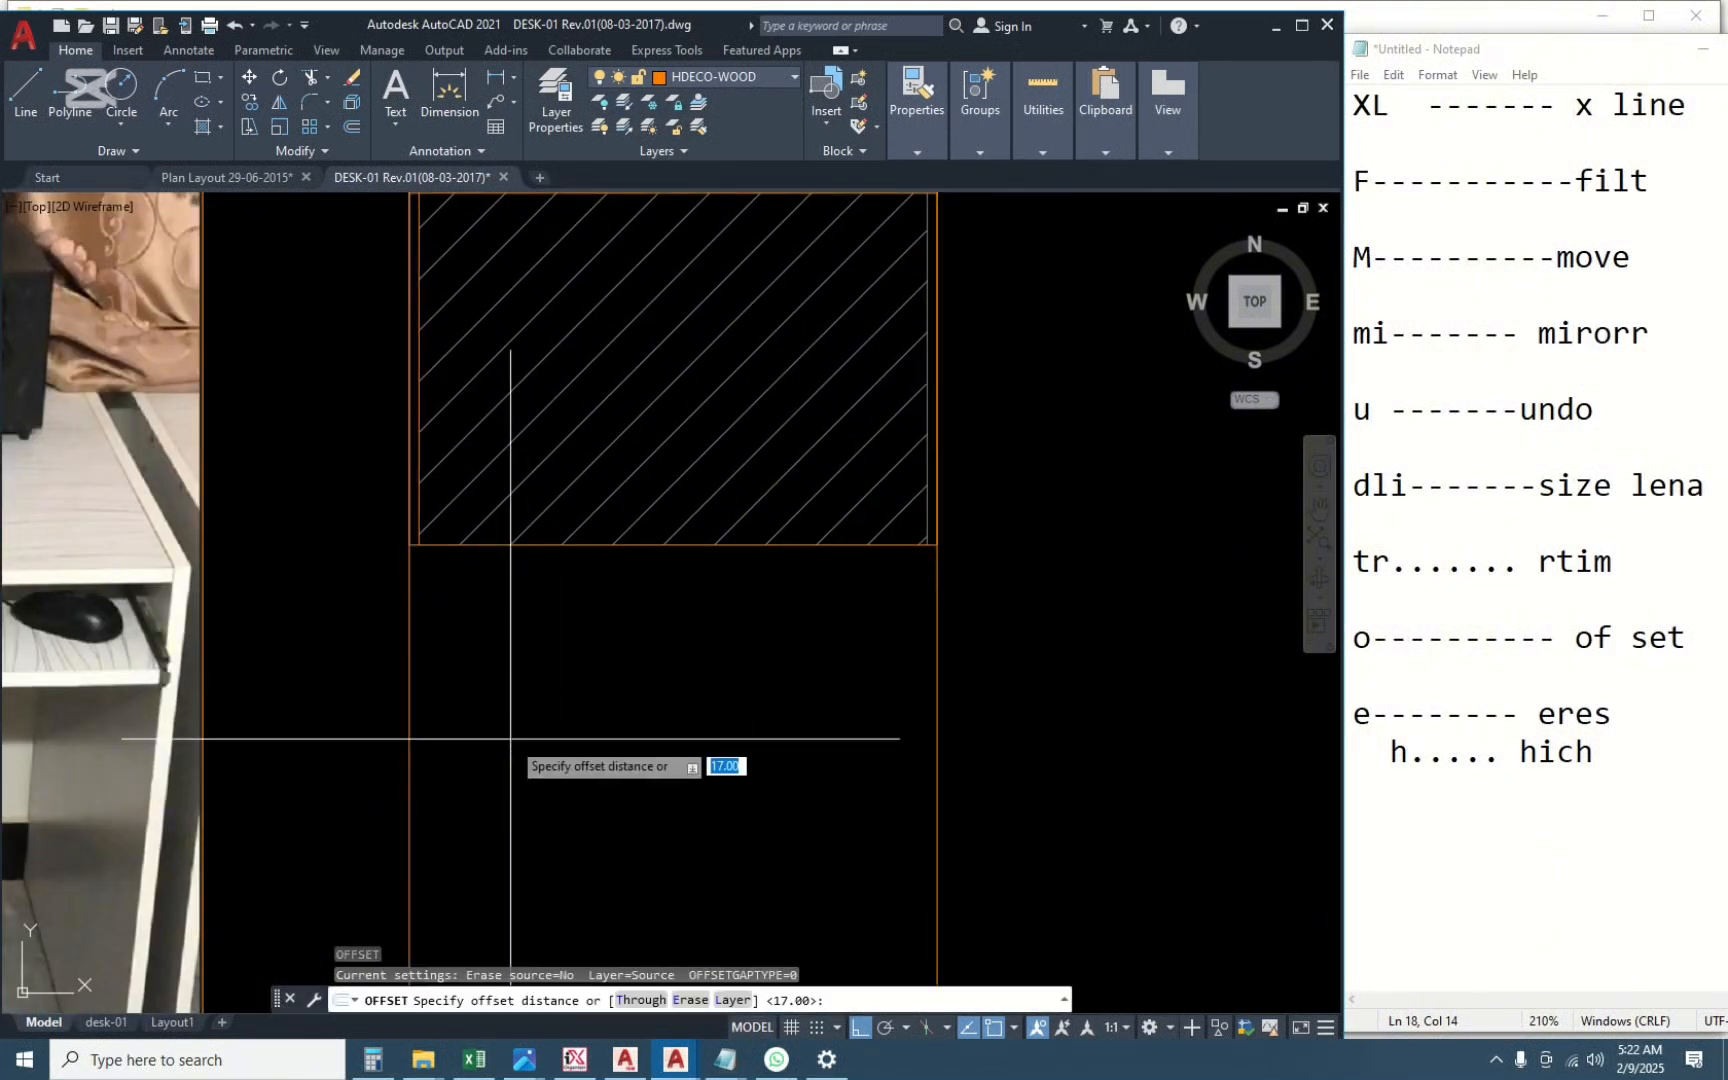
type("17")
key("Return")
left_click(510, 738)
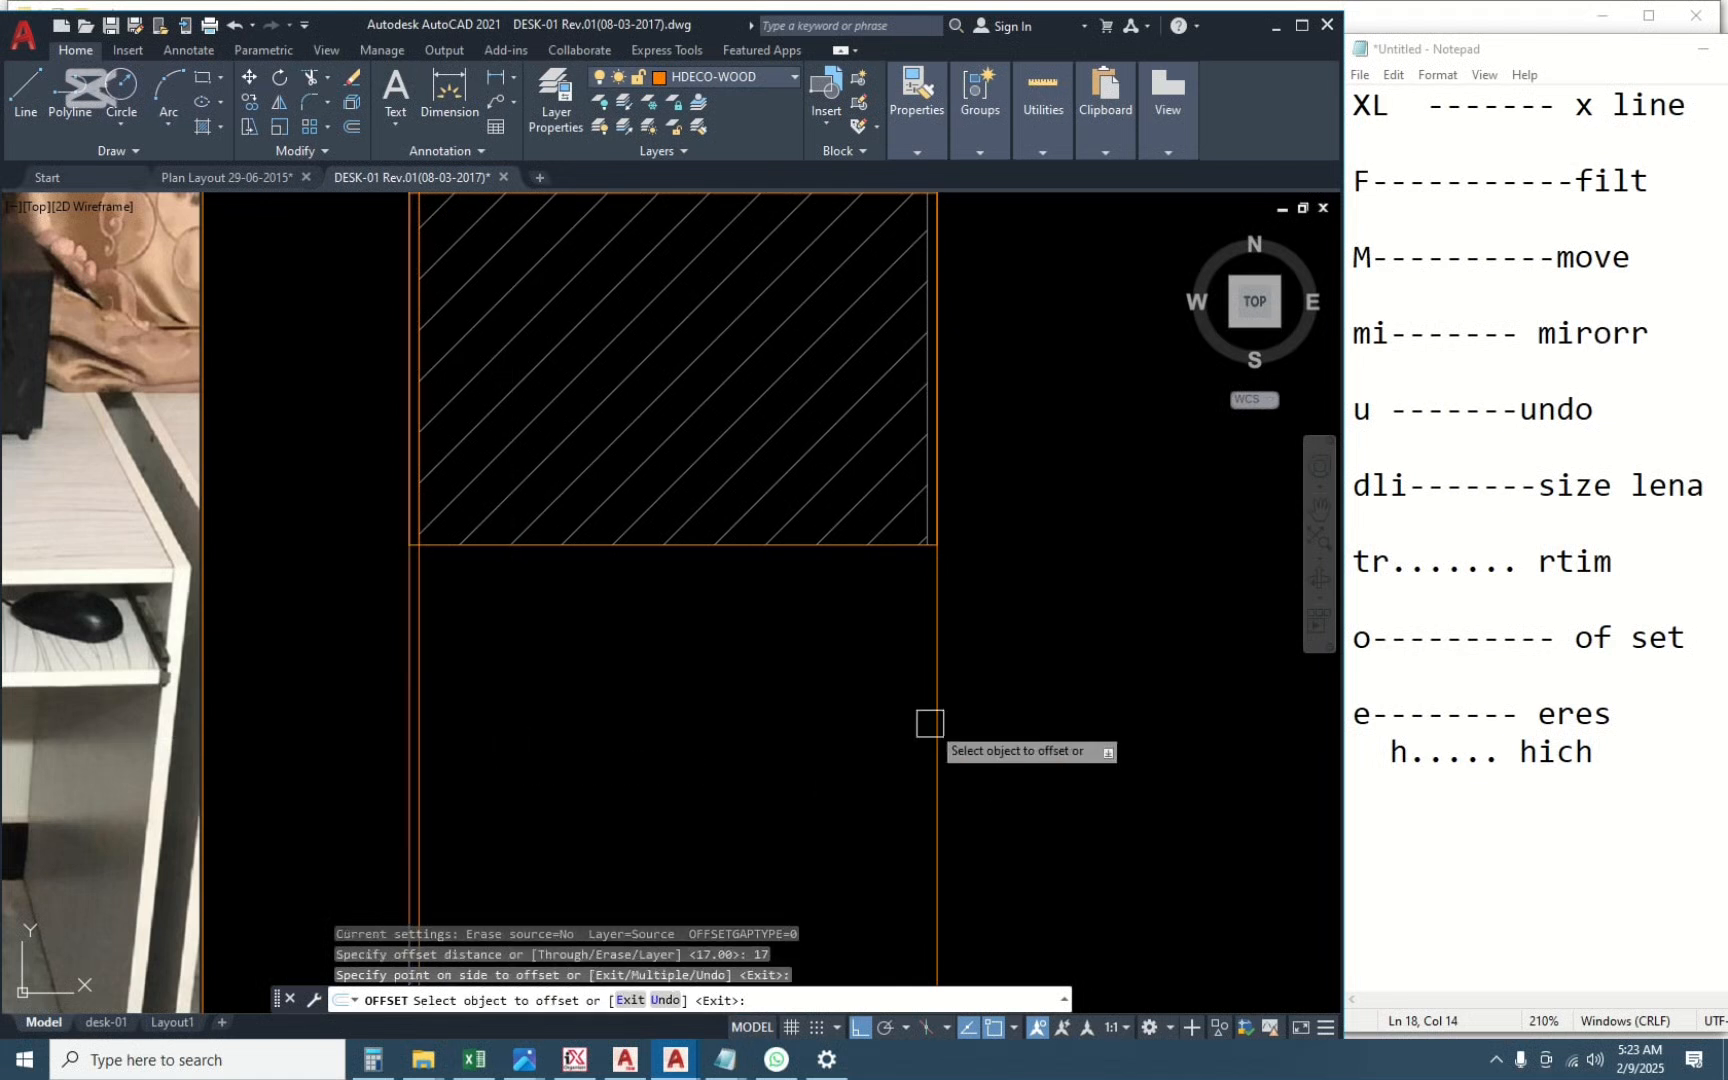
left_click(935, 685)
left_click(822, 713)
key("Escape")
Draw a horizontal construction line across the side-panel lines, well below the tabletop.
mouse_move(784, 758)
middle_mouse_down()
mouse_move(802, 623)
mouse_move(552, 548)
middle_mouse_up()
scroll(839, 506, "down", 2)
scroll(652, 707, "up", 2)
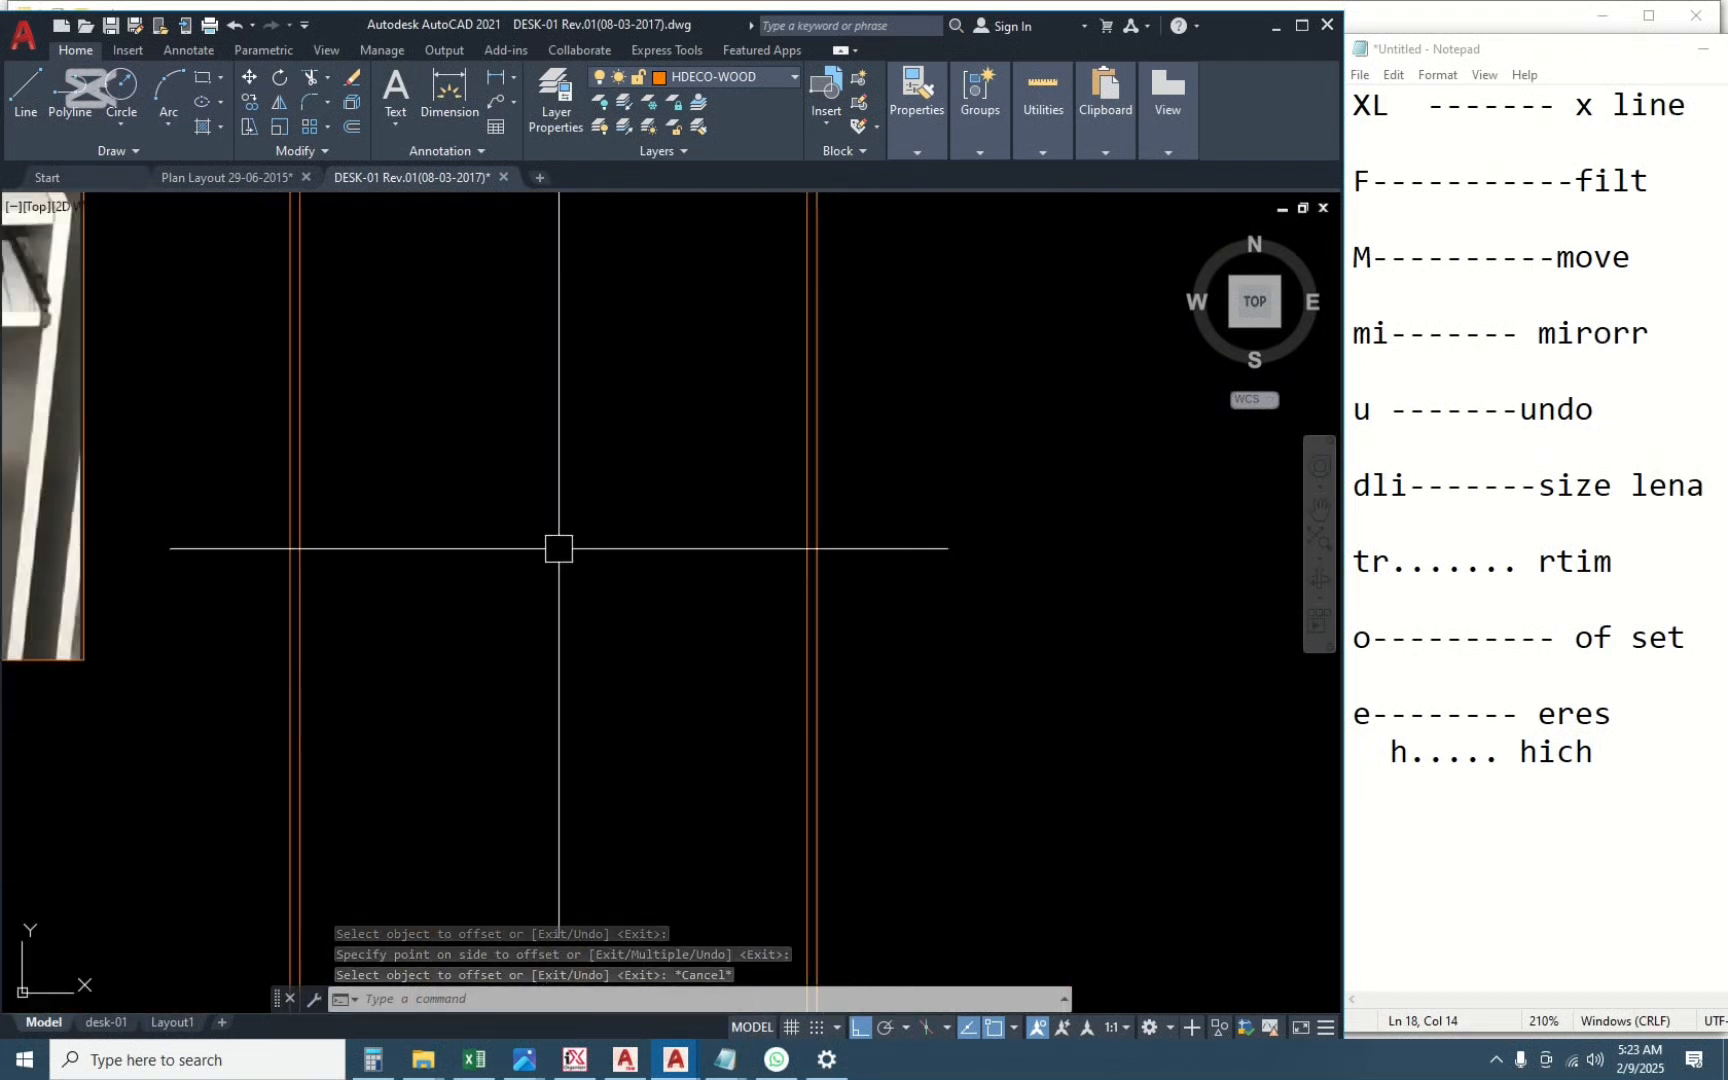
scroll(546, 548, "down", 2)
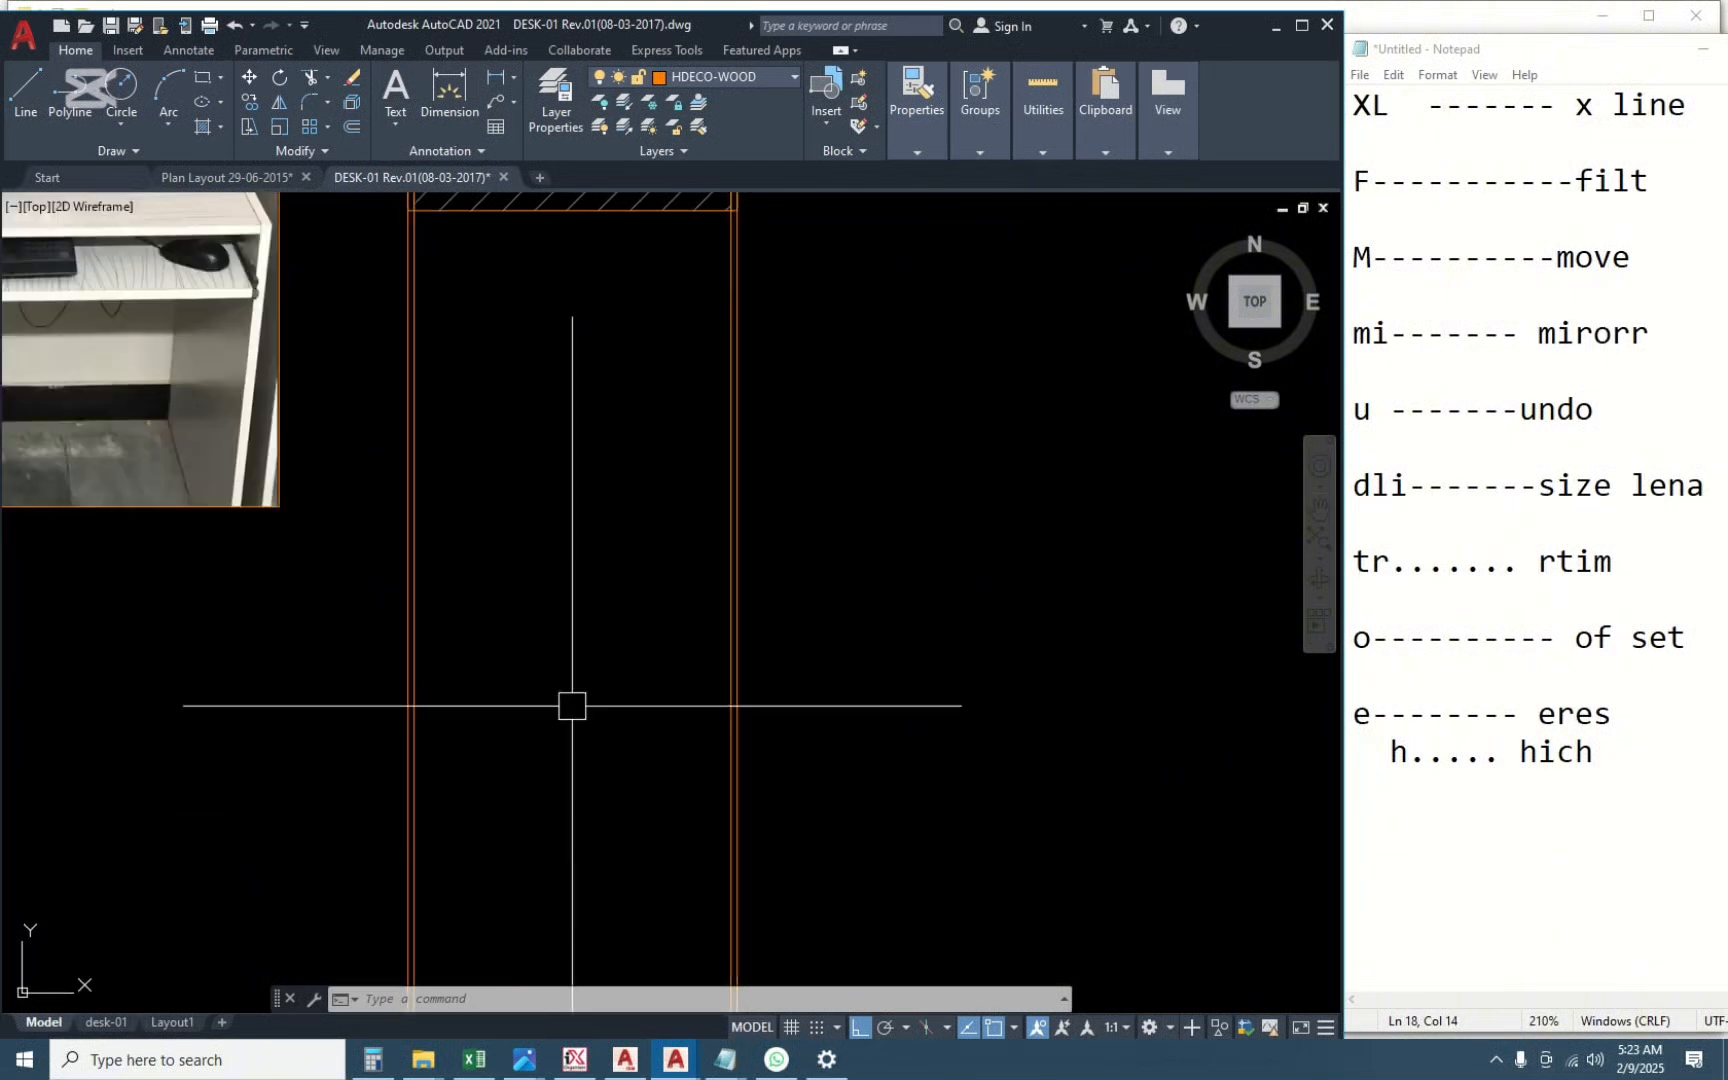
type("l")
key("Return")
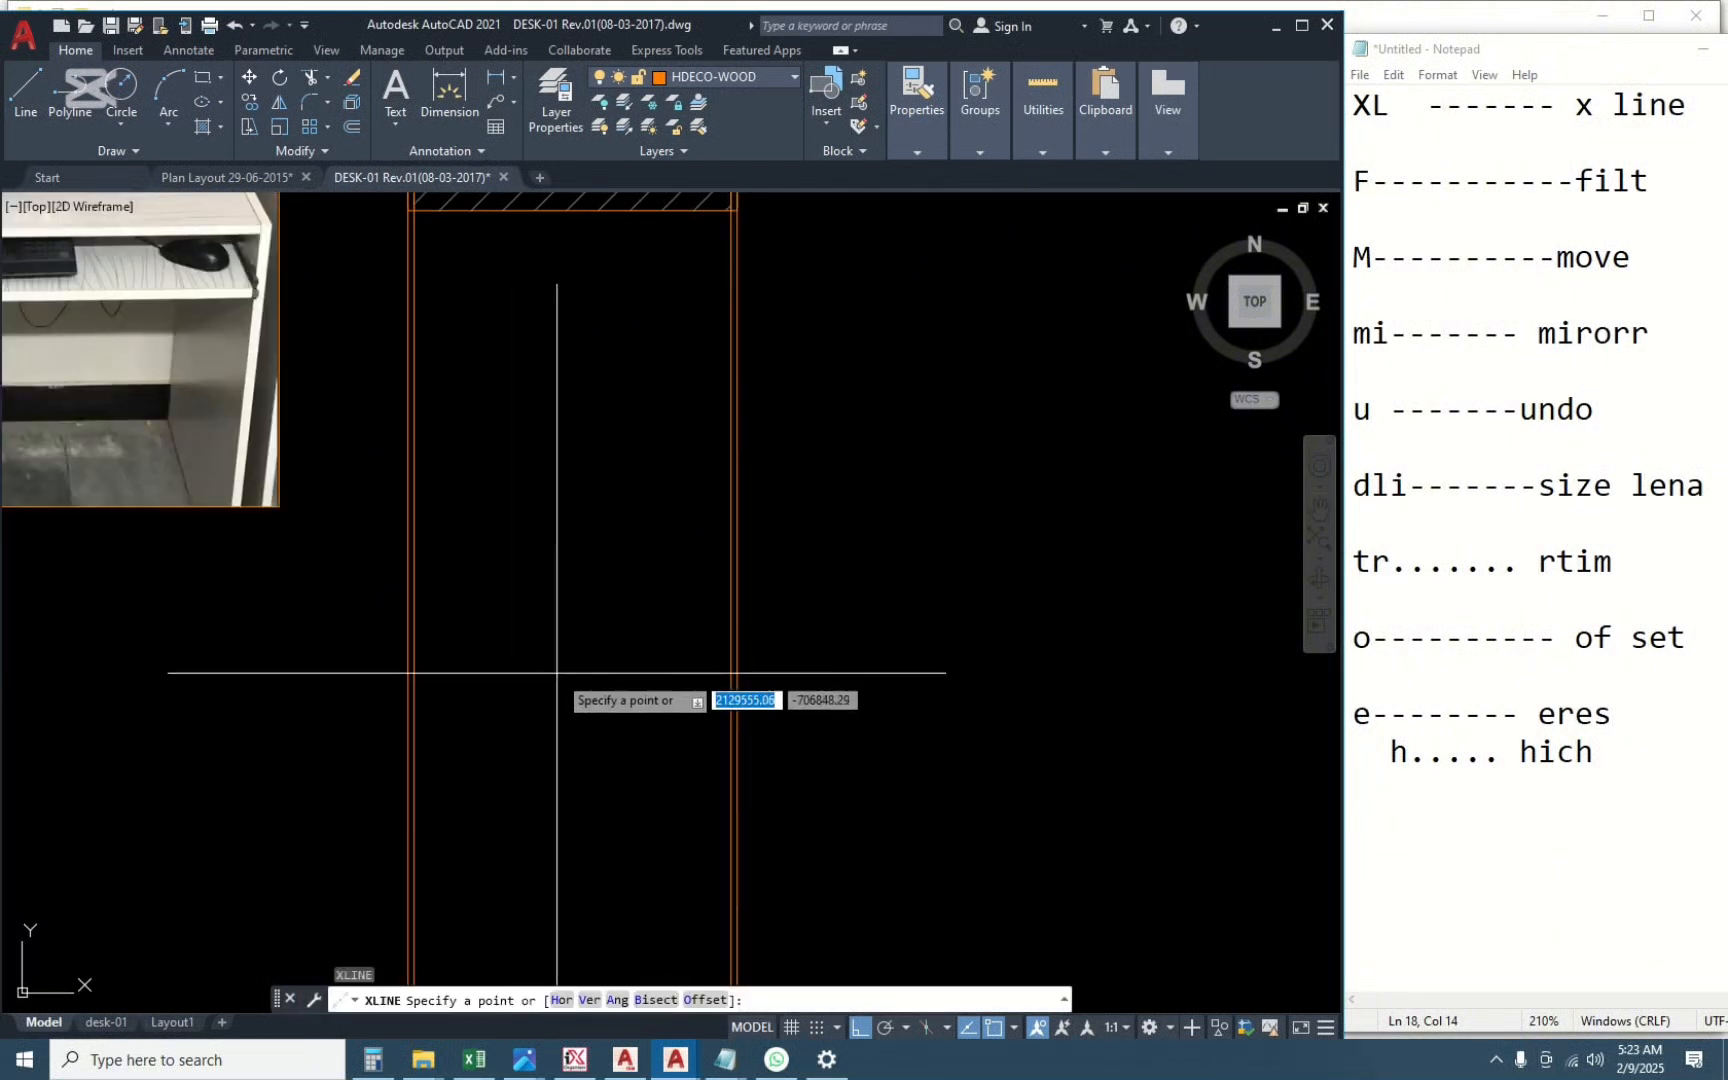
type("h")
key("Return")
left_click(536, 621)
key("Escape")
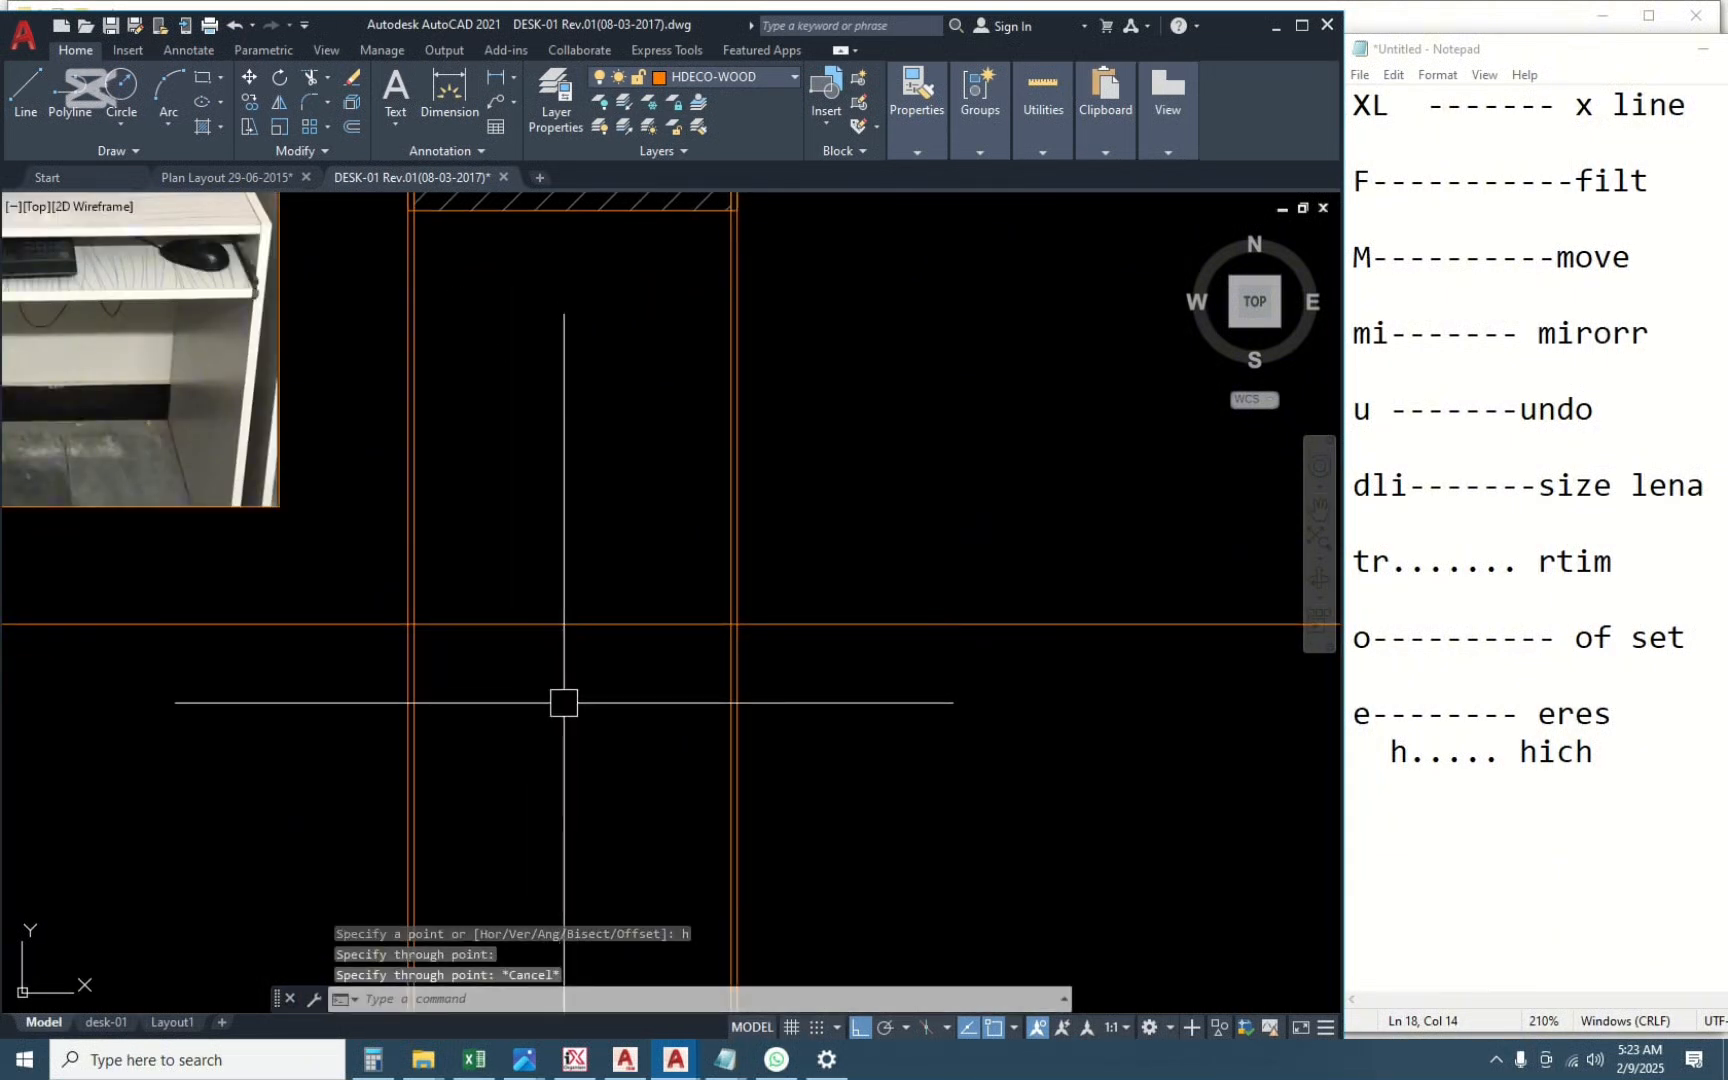
Trim the left and right side-panel lines above the horizontal construction line, using that line as the cutting edge.
middle_click_drag(567, 698, 605, 758)
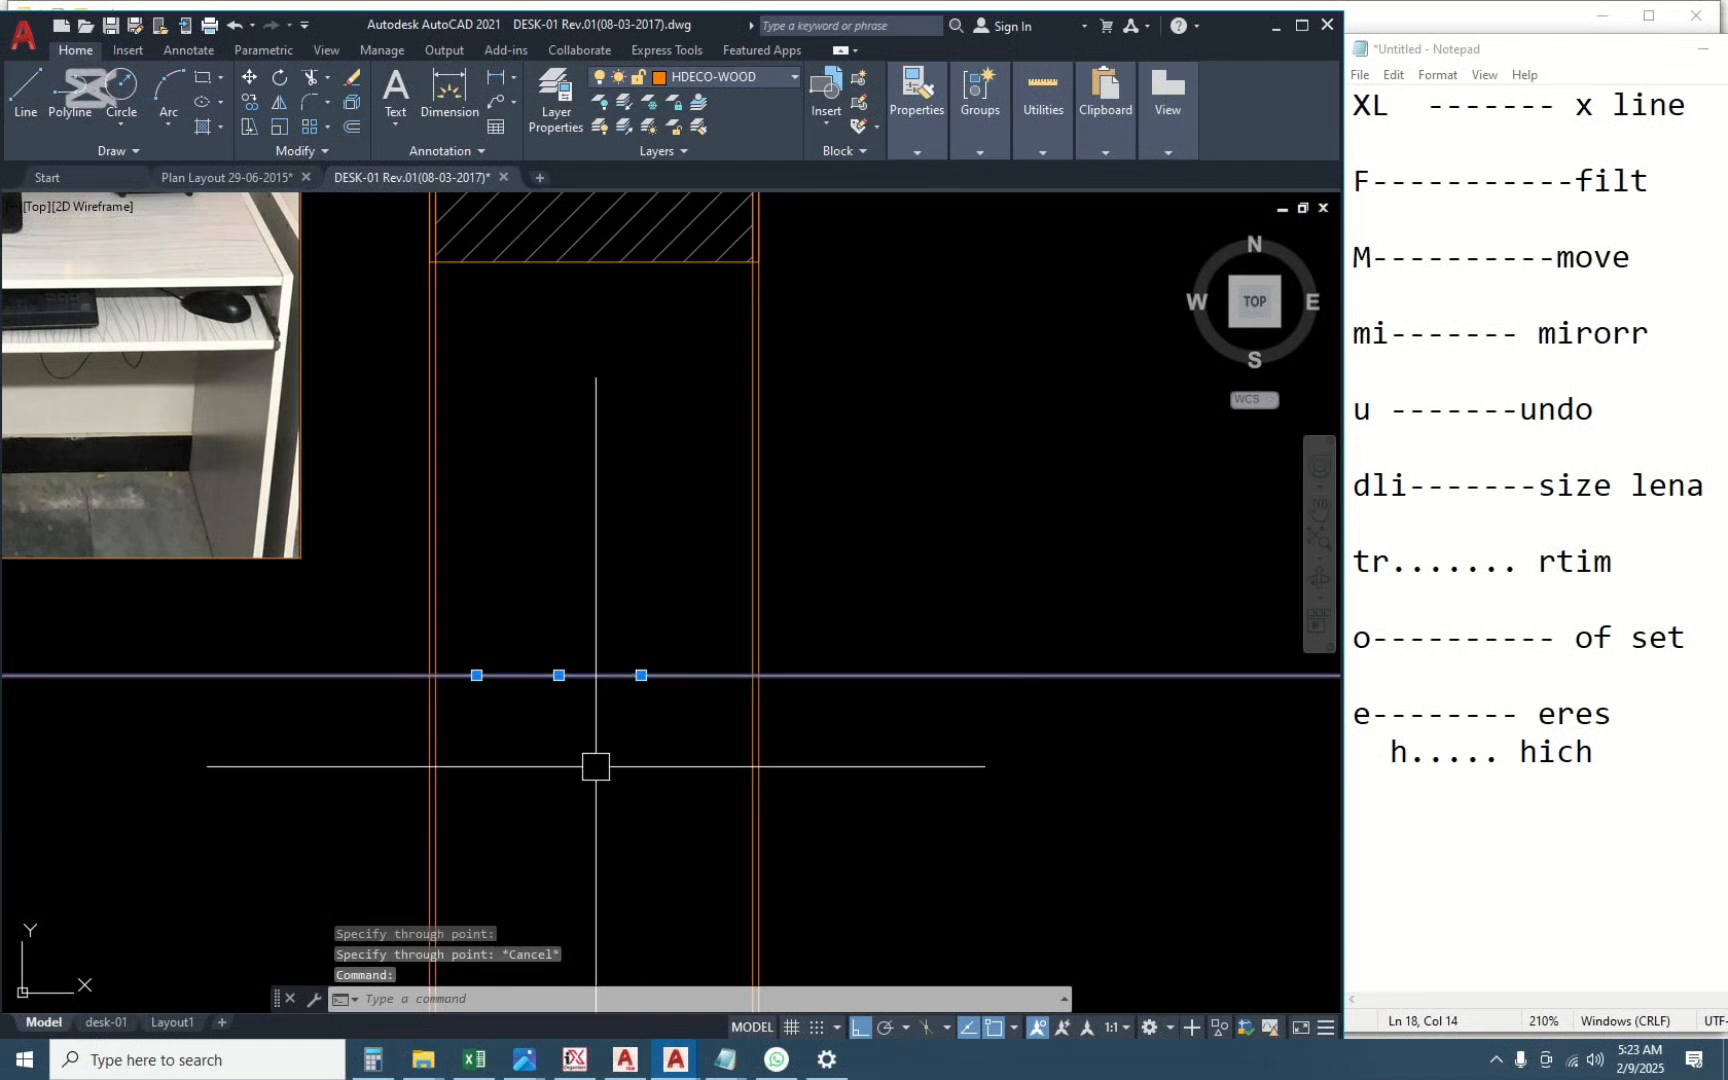
type("tr")
key("Return")
left_click_drag(877, 616, 203, 613)
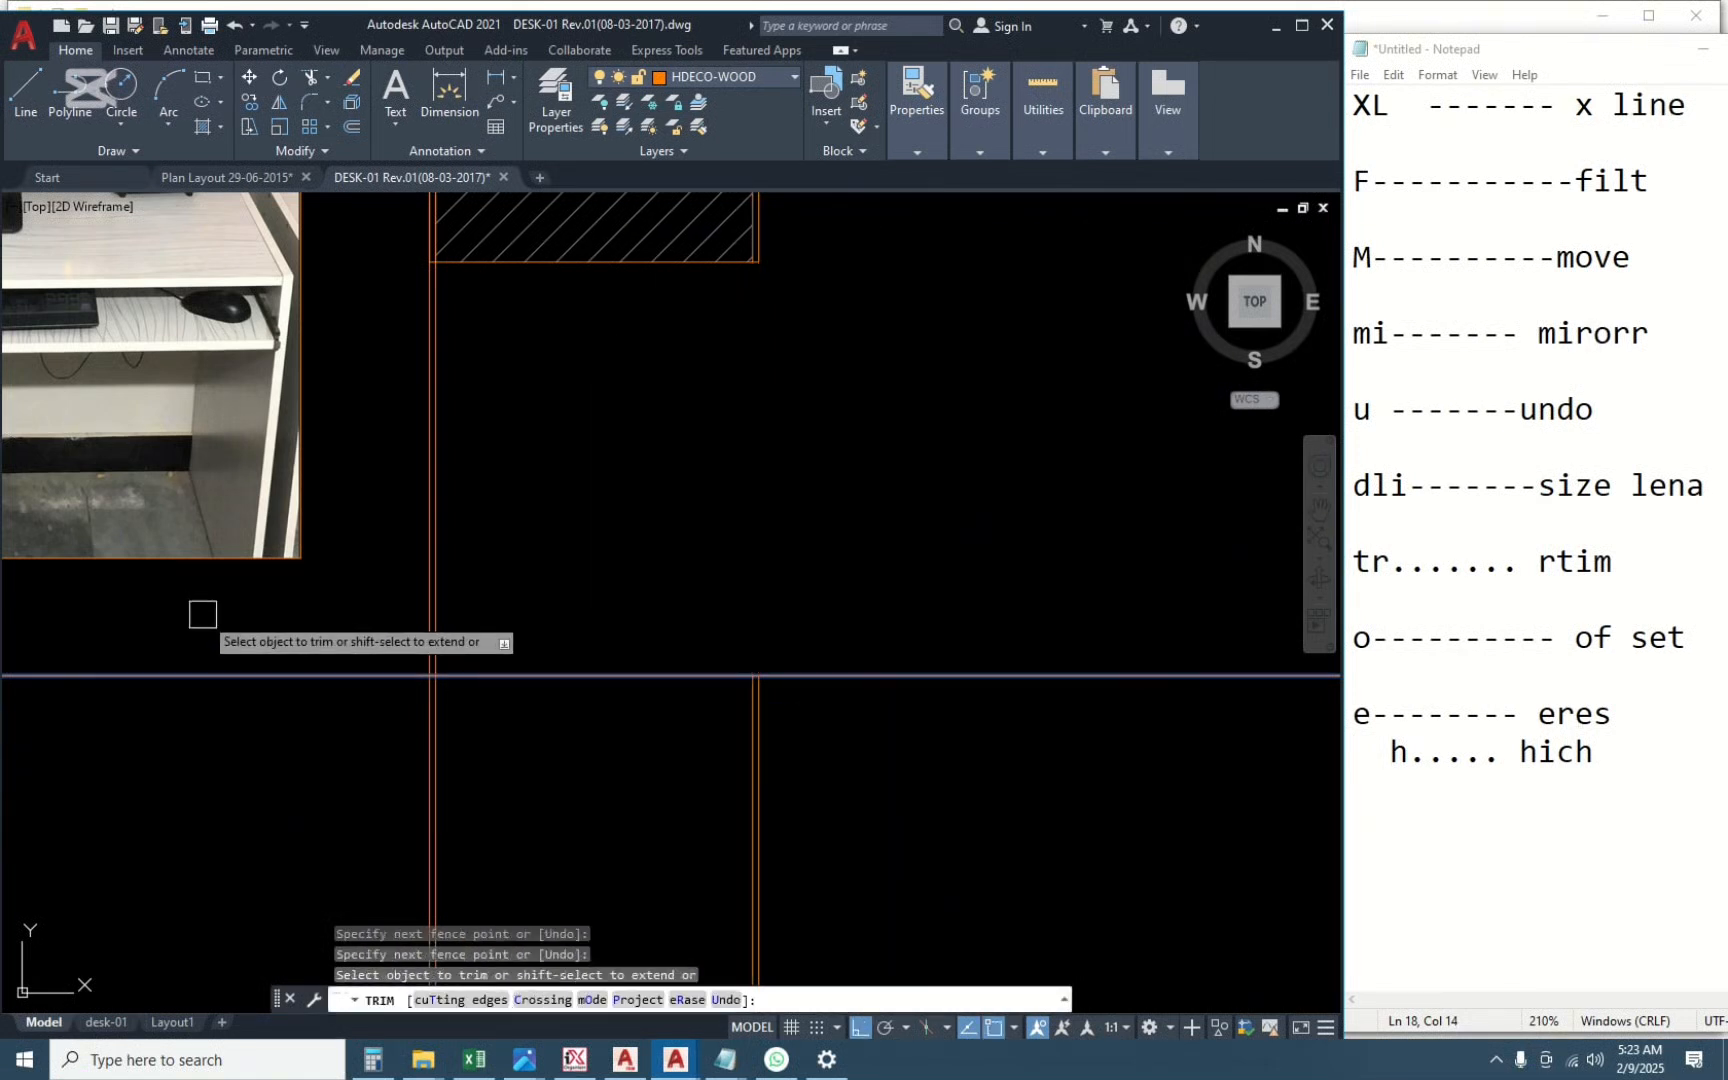
left_click(430, 606)
left_click(431, 596)
key("Escape")
Offset the horizontal construction line 17 mm downward to form the tabletop's thickness in the front view.
mouse_move(596, 760)
middle_mouse_down()
mouse_move(567, 679)
mouse_move(567, 569)
middle_mouse_up()
scroll(648, 612, "down", 4)
scroll(622, 468, "up", 4)
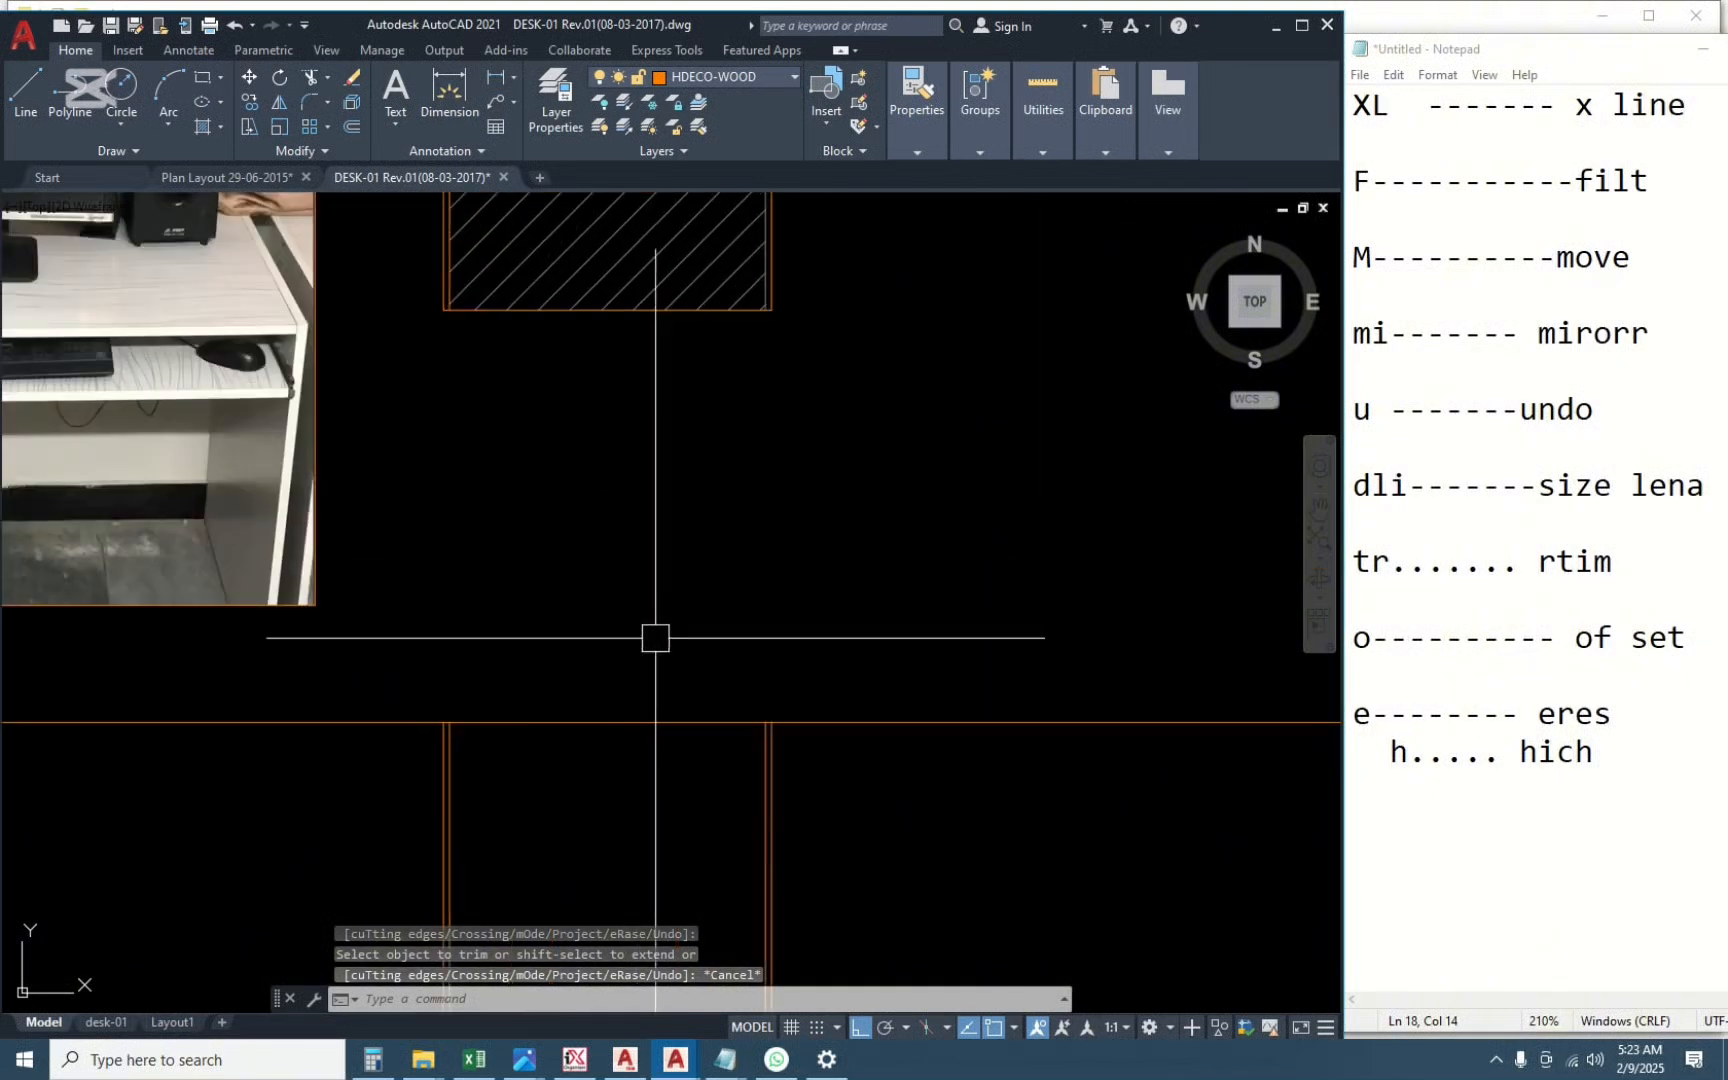
middle_click_drag(646, 784, 638, 622)
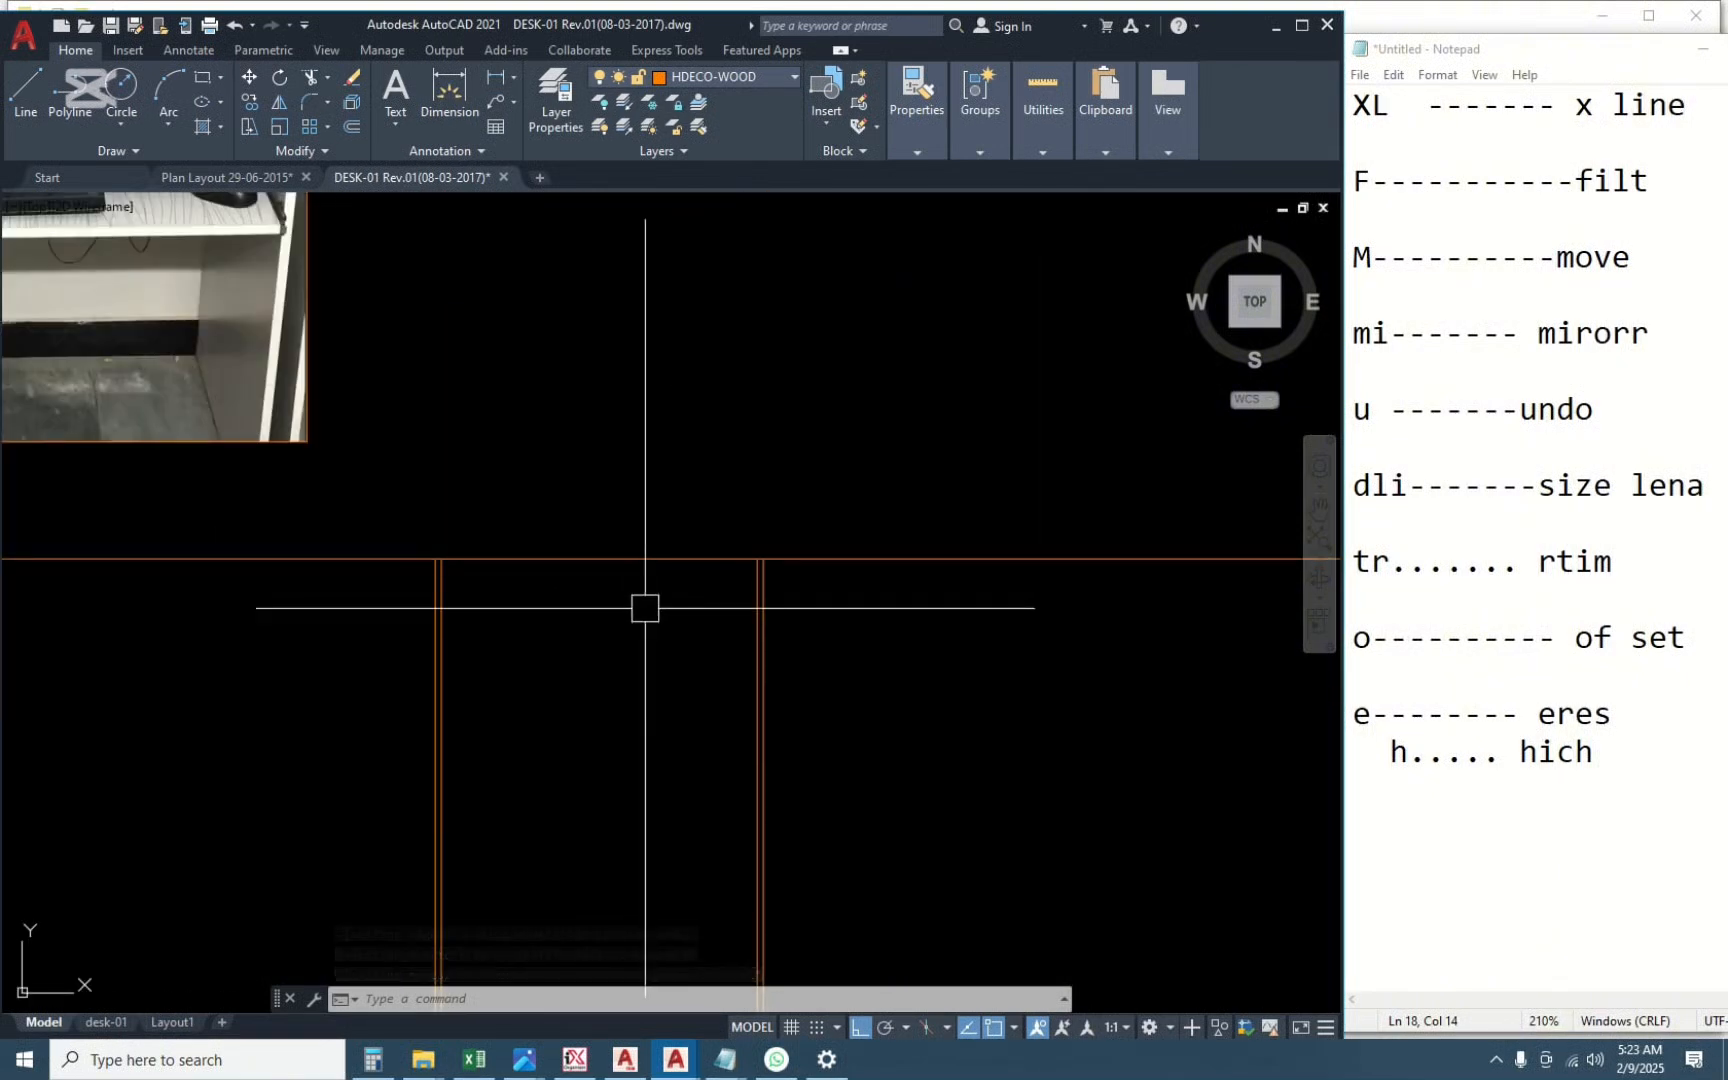
scroll(643, 607, "down", 4)
scroll(418, 487, "up", 6)
scroll(555, 449, "down", 2)
scroll(555, 449, "down", 2)
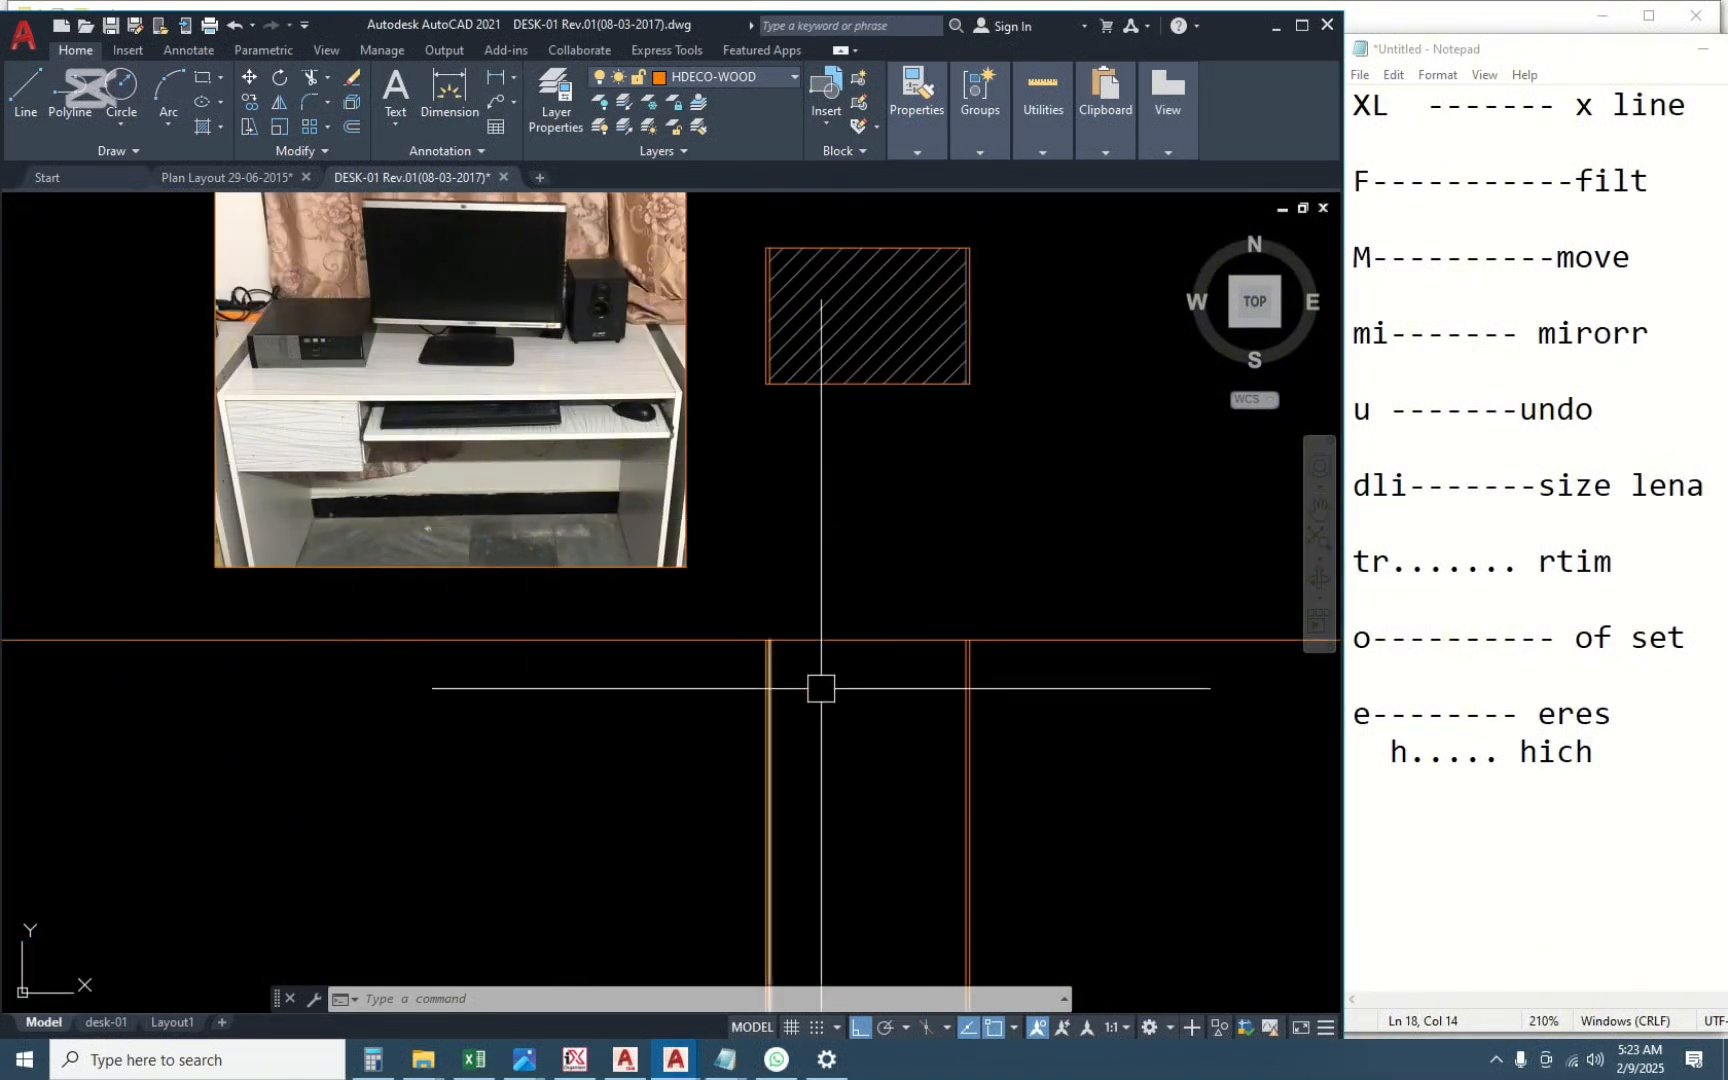
middle_click_drag(855, 688, 856, 748)
scroll(764, 595, "up", 2)
left_click(825, 641)
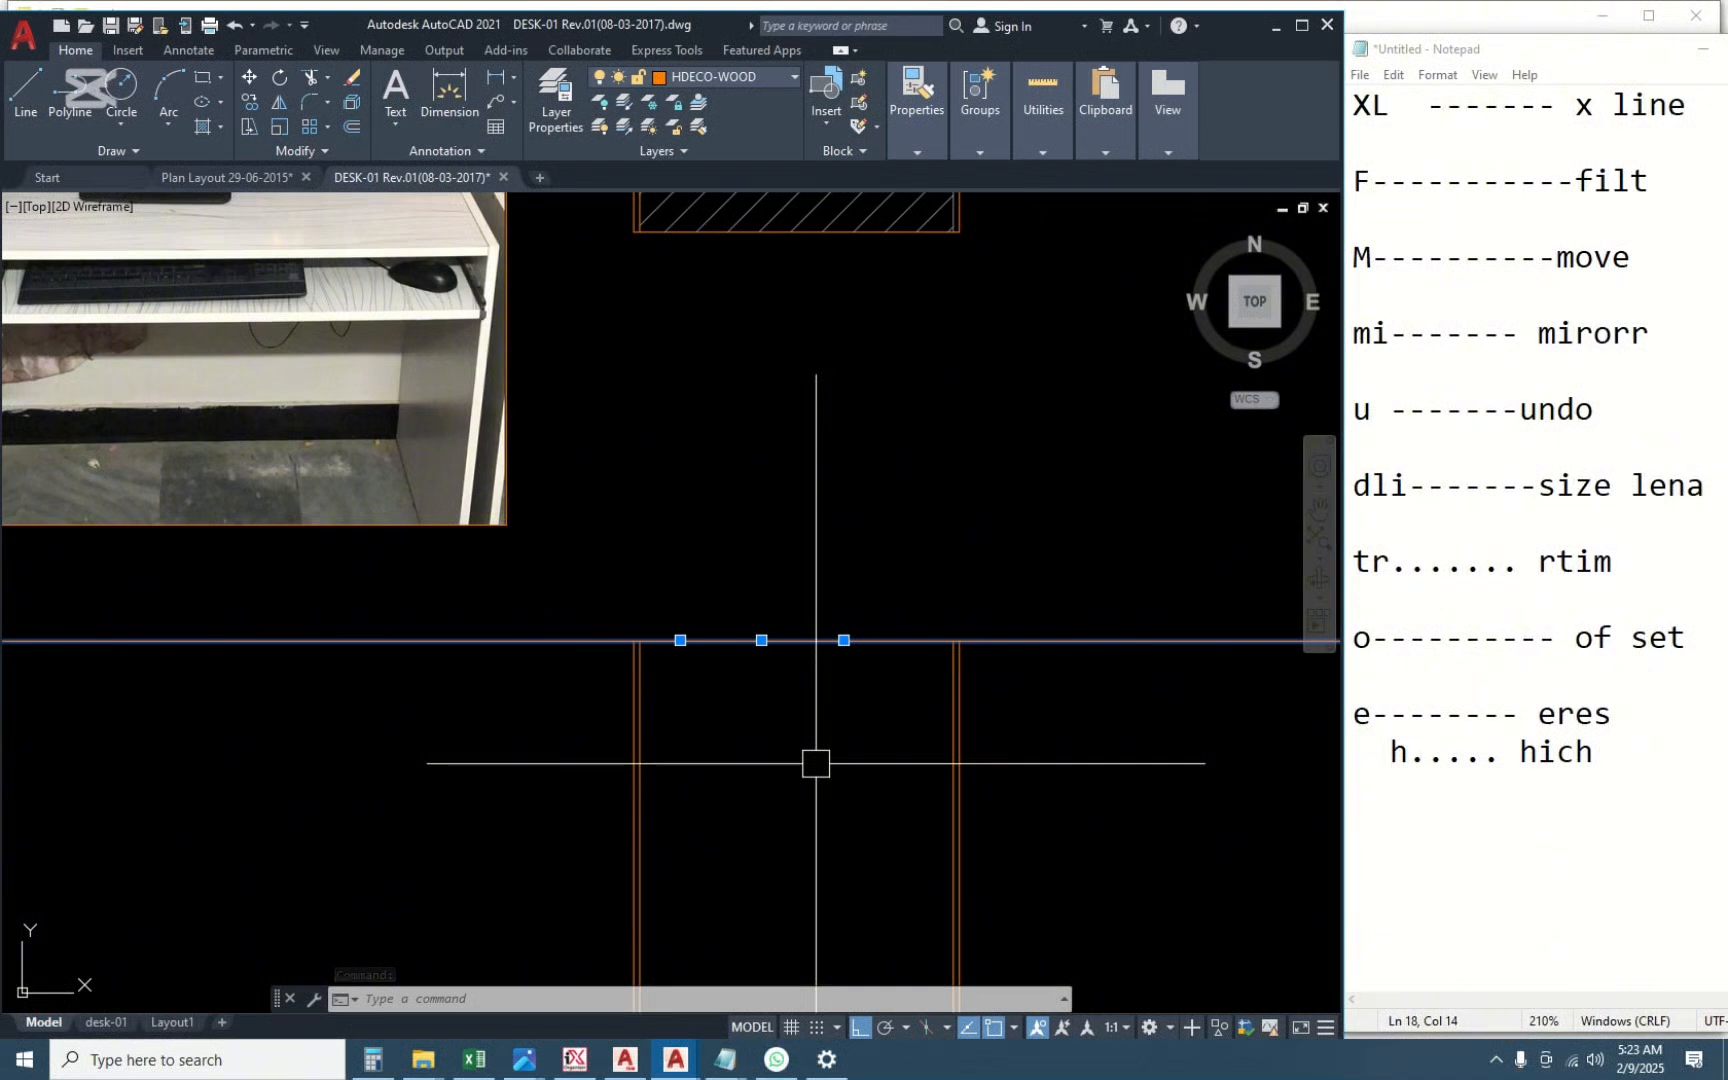
type("o")
key("Return")
type("17")
key("Return")
left_click(815, 641)
left_click(818, 764)
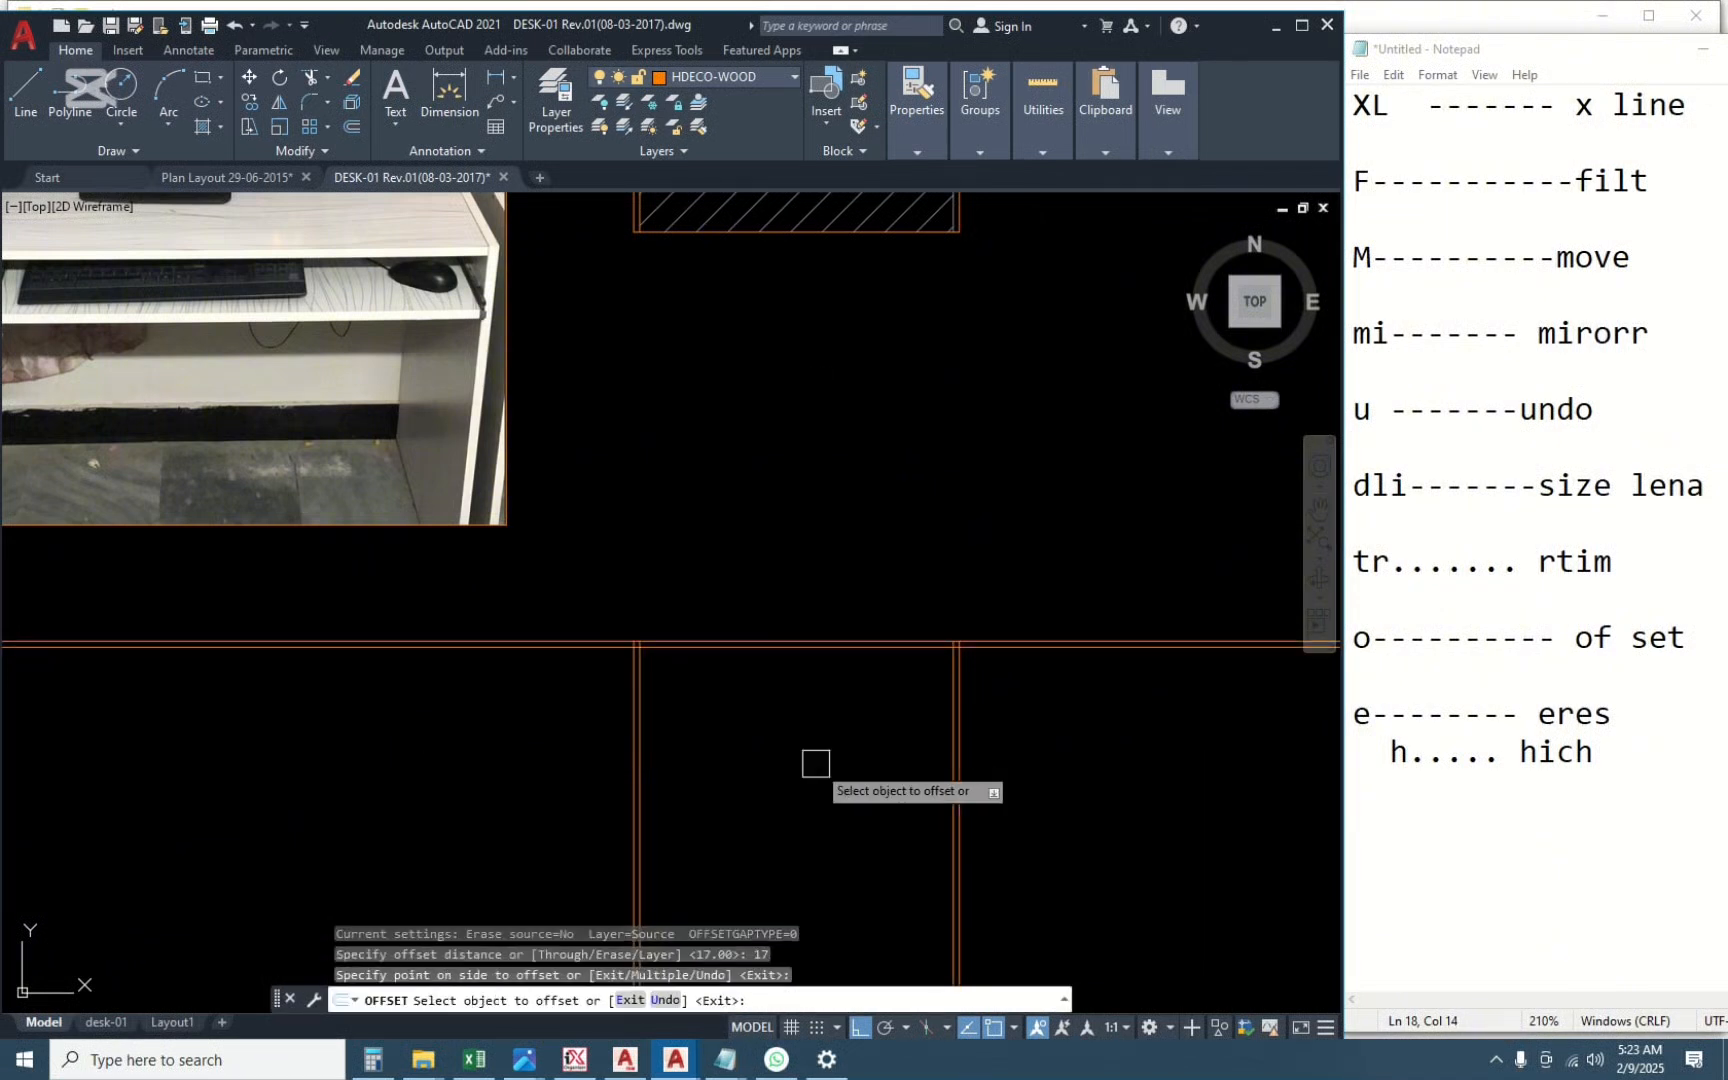
scroll(840, 735, "down", 3)
key("Escape")
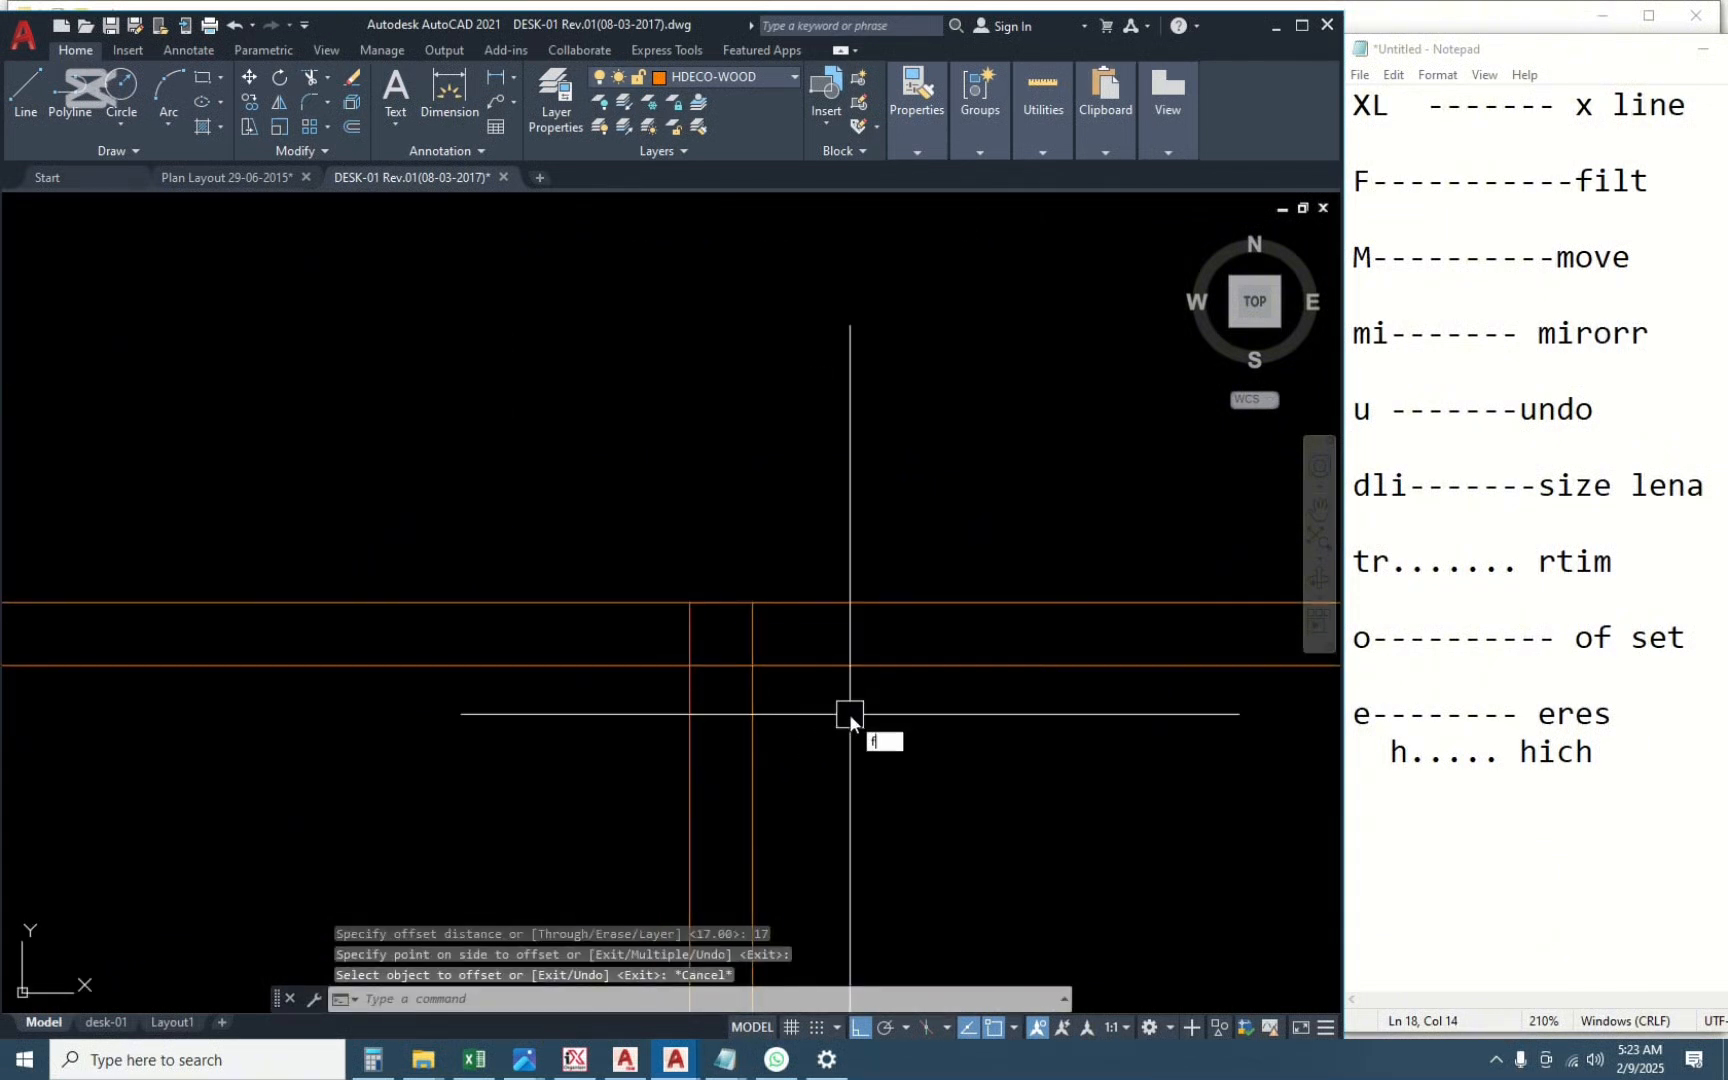
key("Return")
left_click(829, 666)
key("Escape")
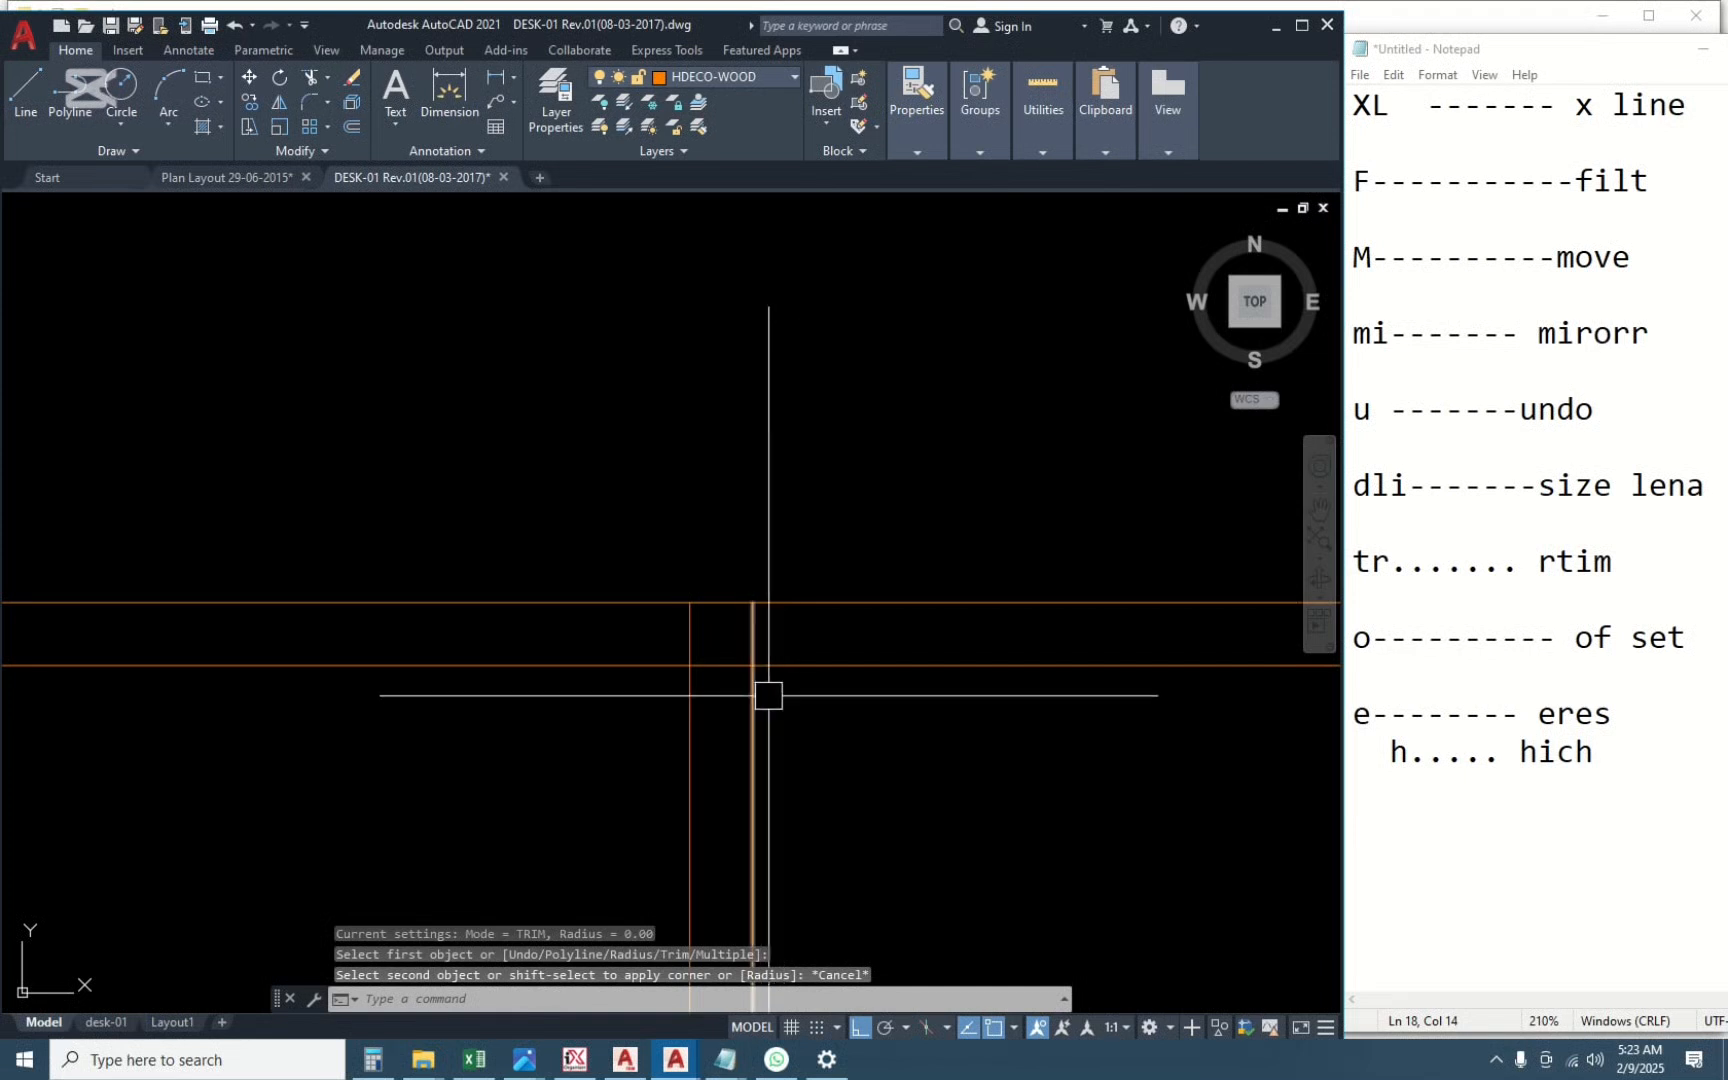
Trim both horizontal tabletop lines to the left of the left side panel's inner edge.
left_click(757, 703)
type("tr")
key("Return")
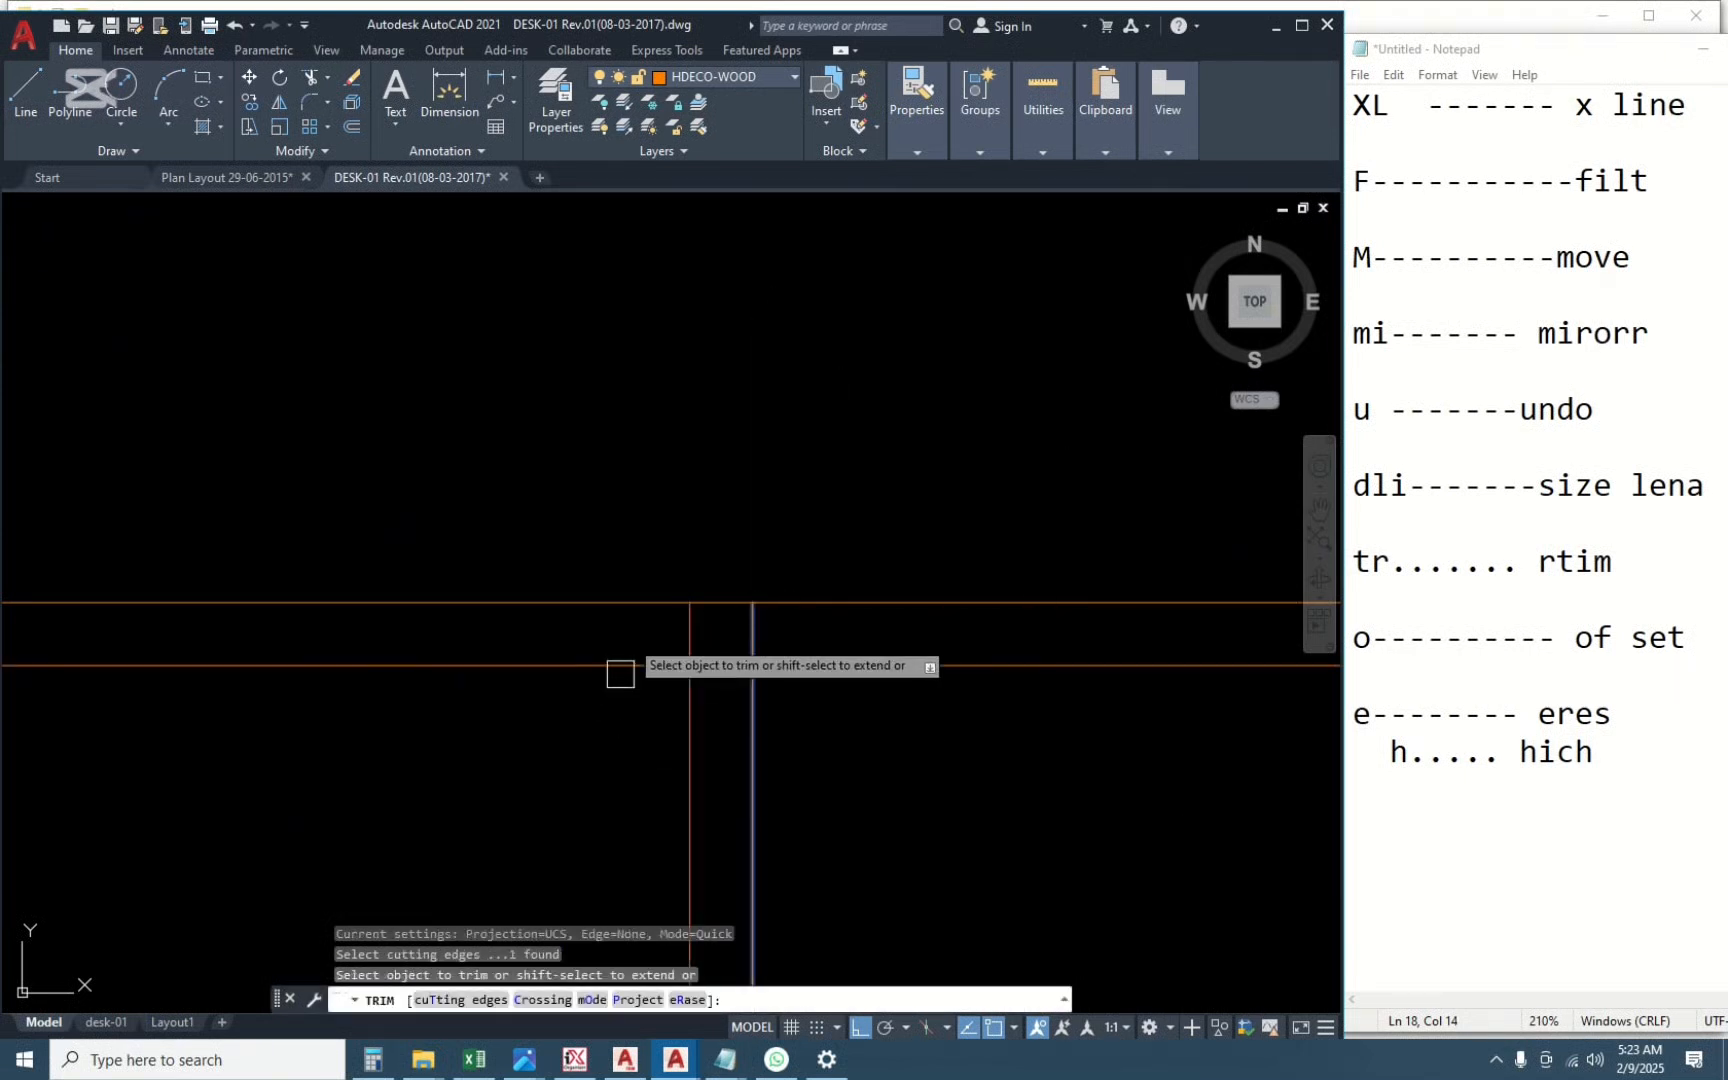
left_click(611, 528)
left_click(490, 879)
left_click(486, 868)
key("Escape")
left_click(908, 602)
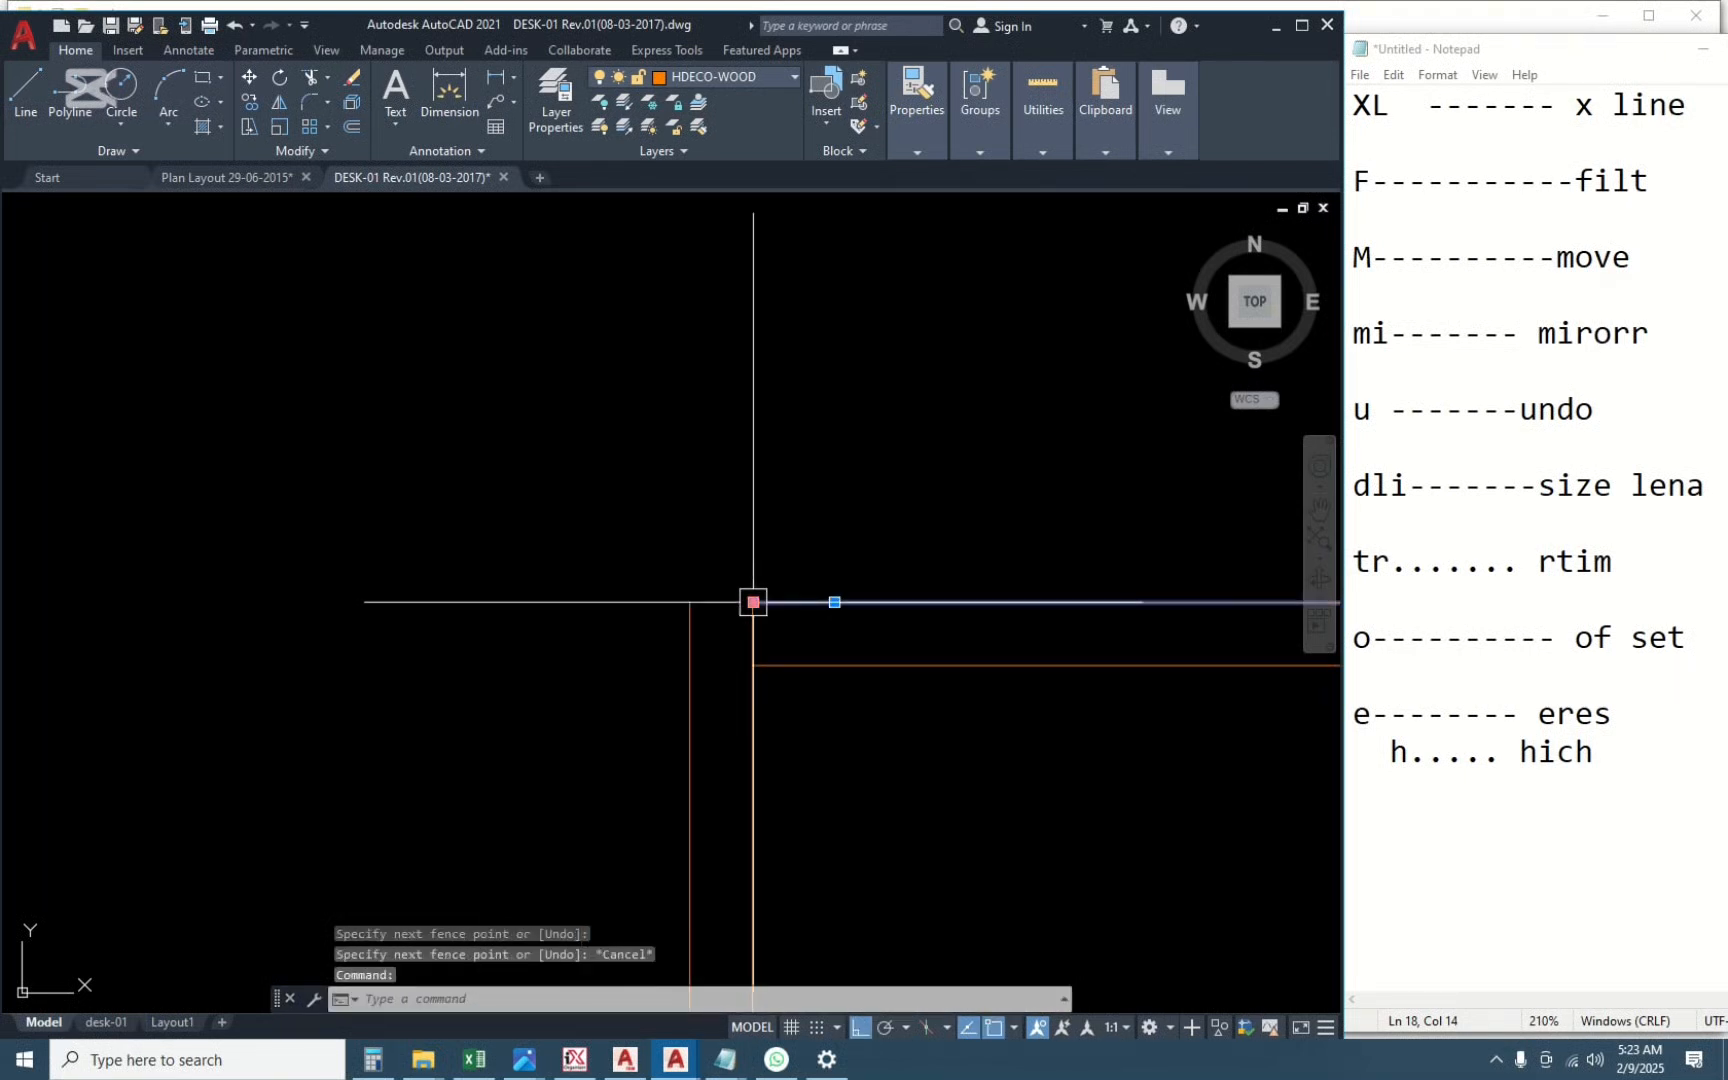
key("Escape")
type("l")
key("Return")
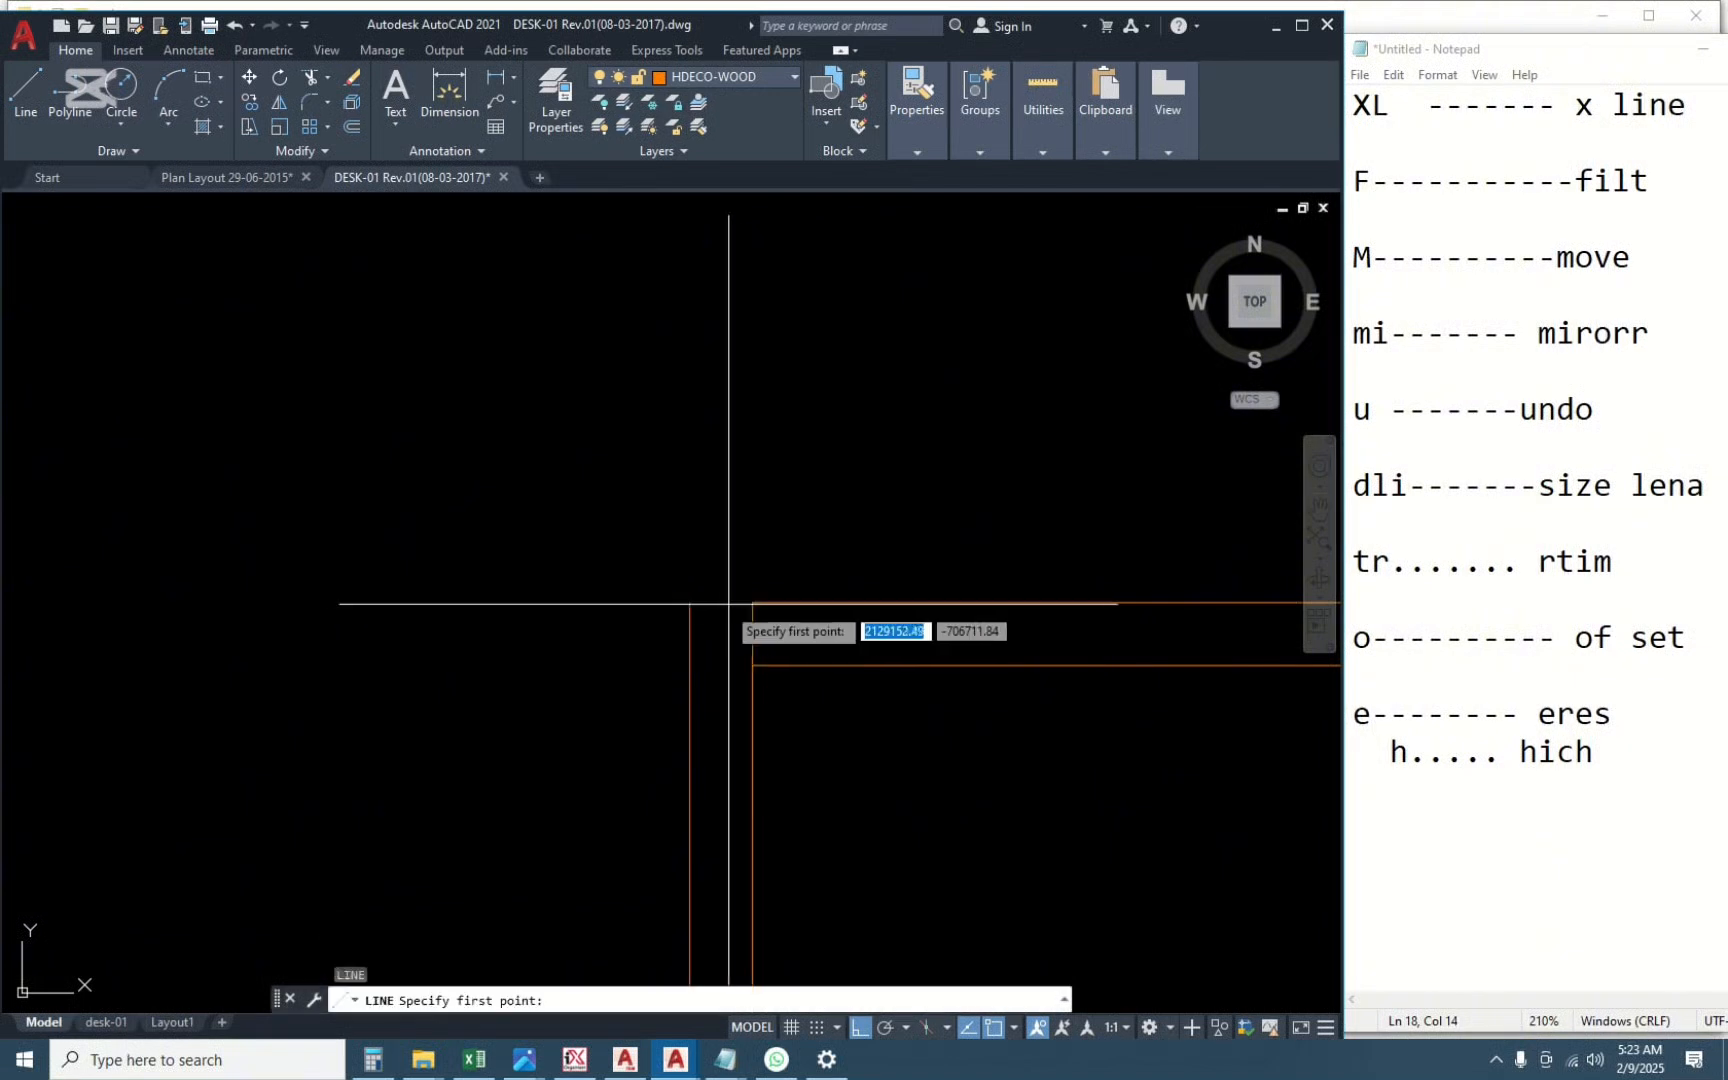
left_click(690, 603)
key("Escape")
Stretch the upper tabletop line's left end to the top of the left panel's outer edge.
left_click(795, 602)
left_click(753, 602)
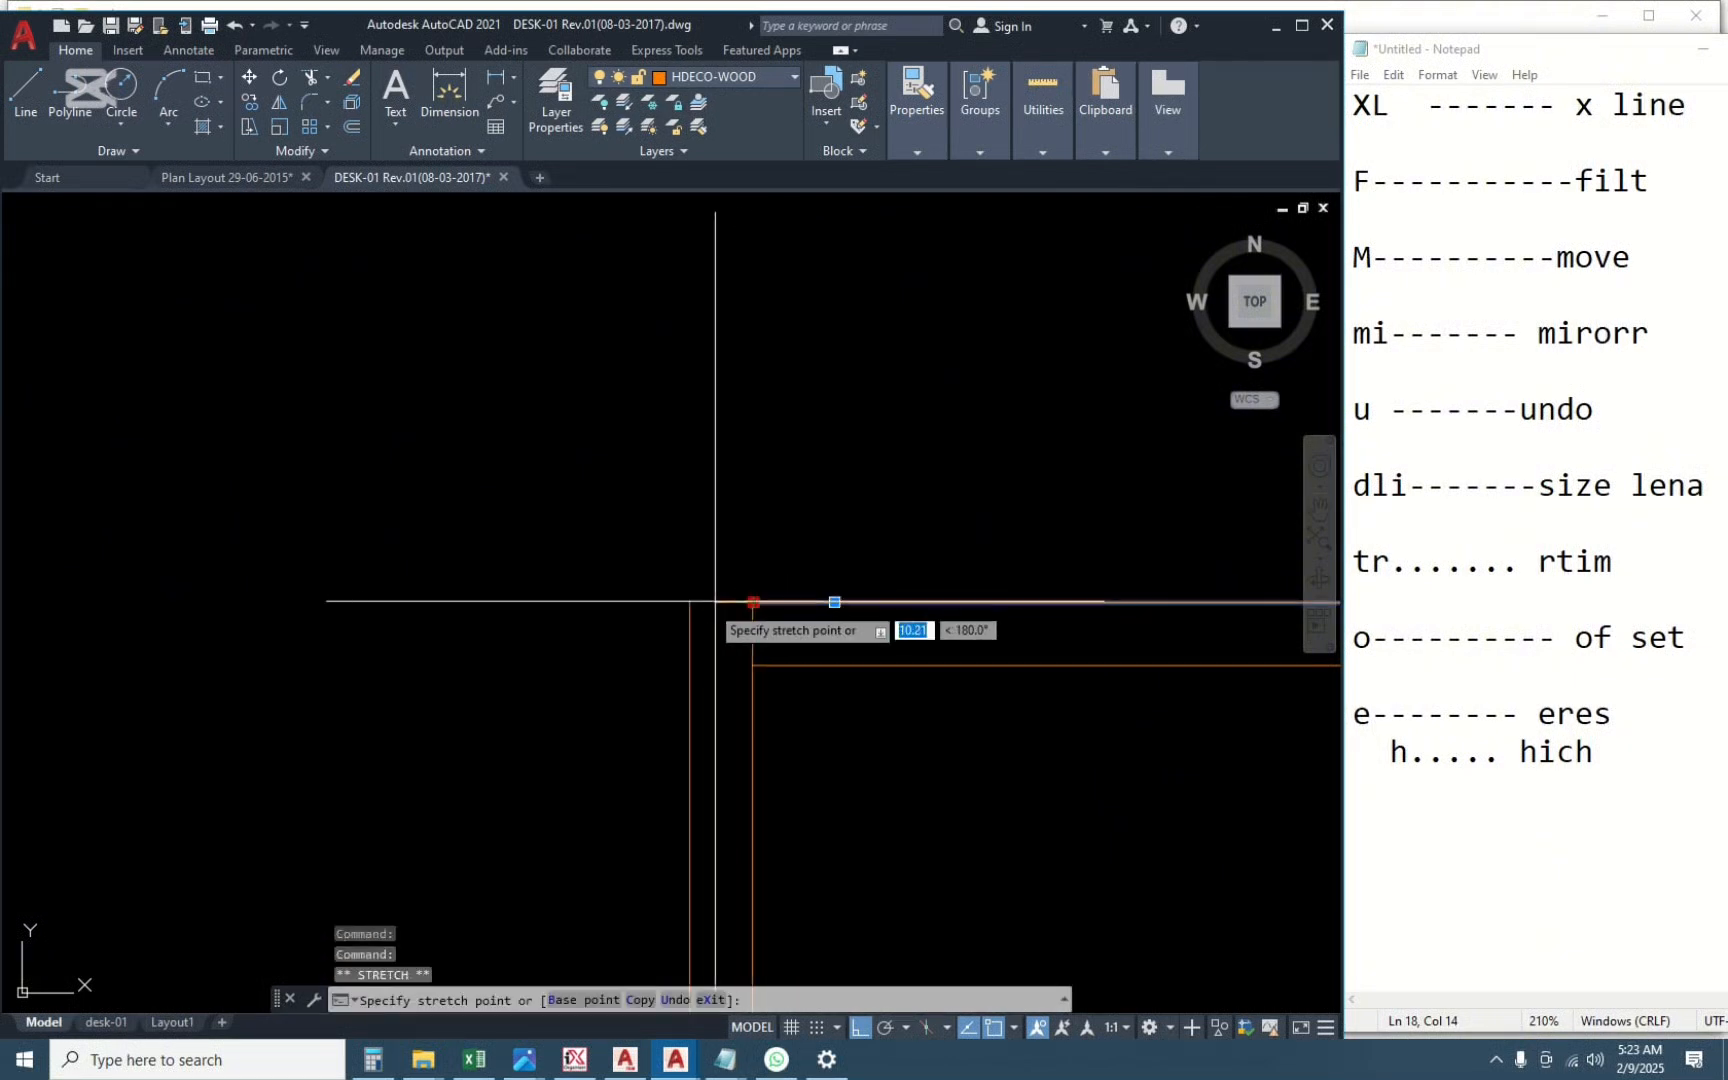
key("Escape")
Trim both horizontal tabletop lines beyond the right side panel's outer edge.
scroll(675, 625, "down", 2)
scroll(795, 667, "down", 5)
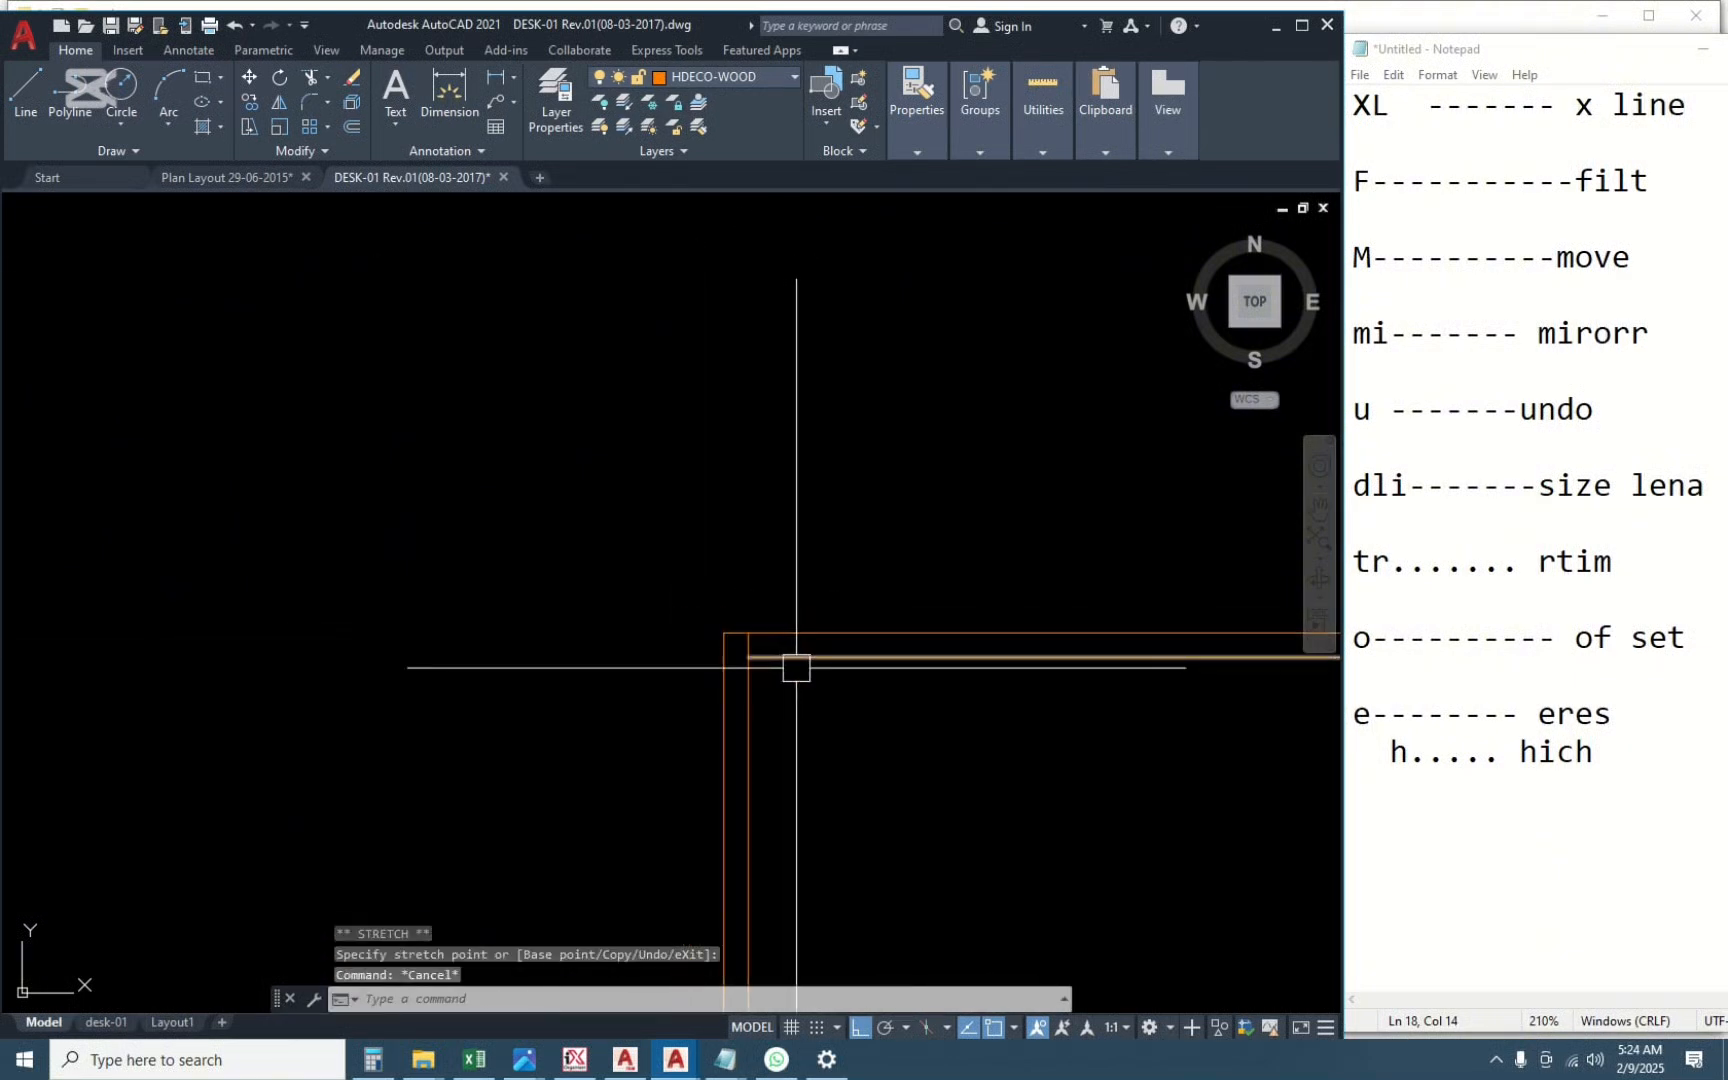
middle_click_drag(1118, 743, 660, 744)
scroll(845, 678, "up", 3)
scroll(839, 672, "up", 2)
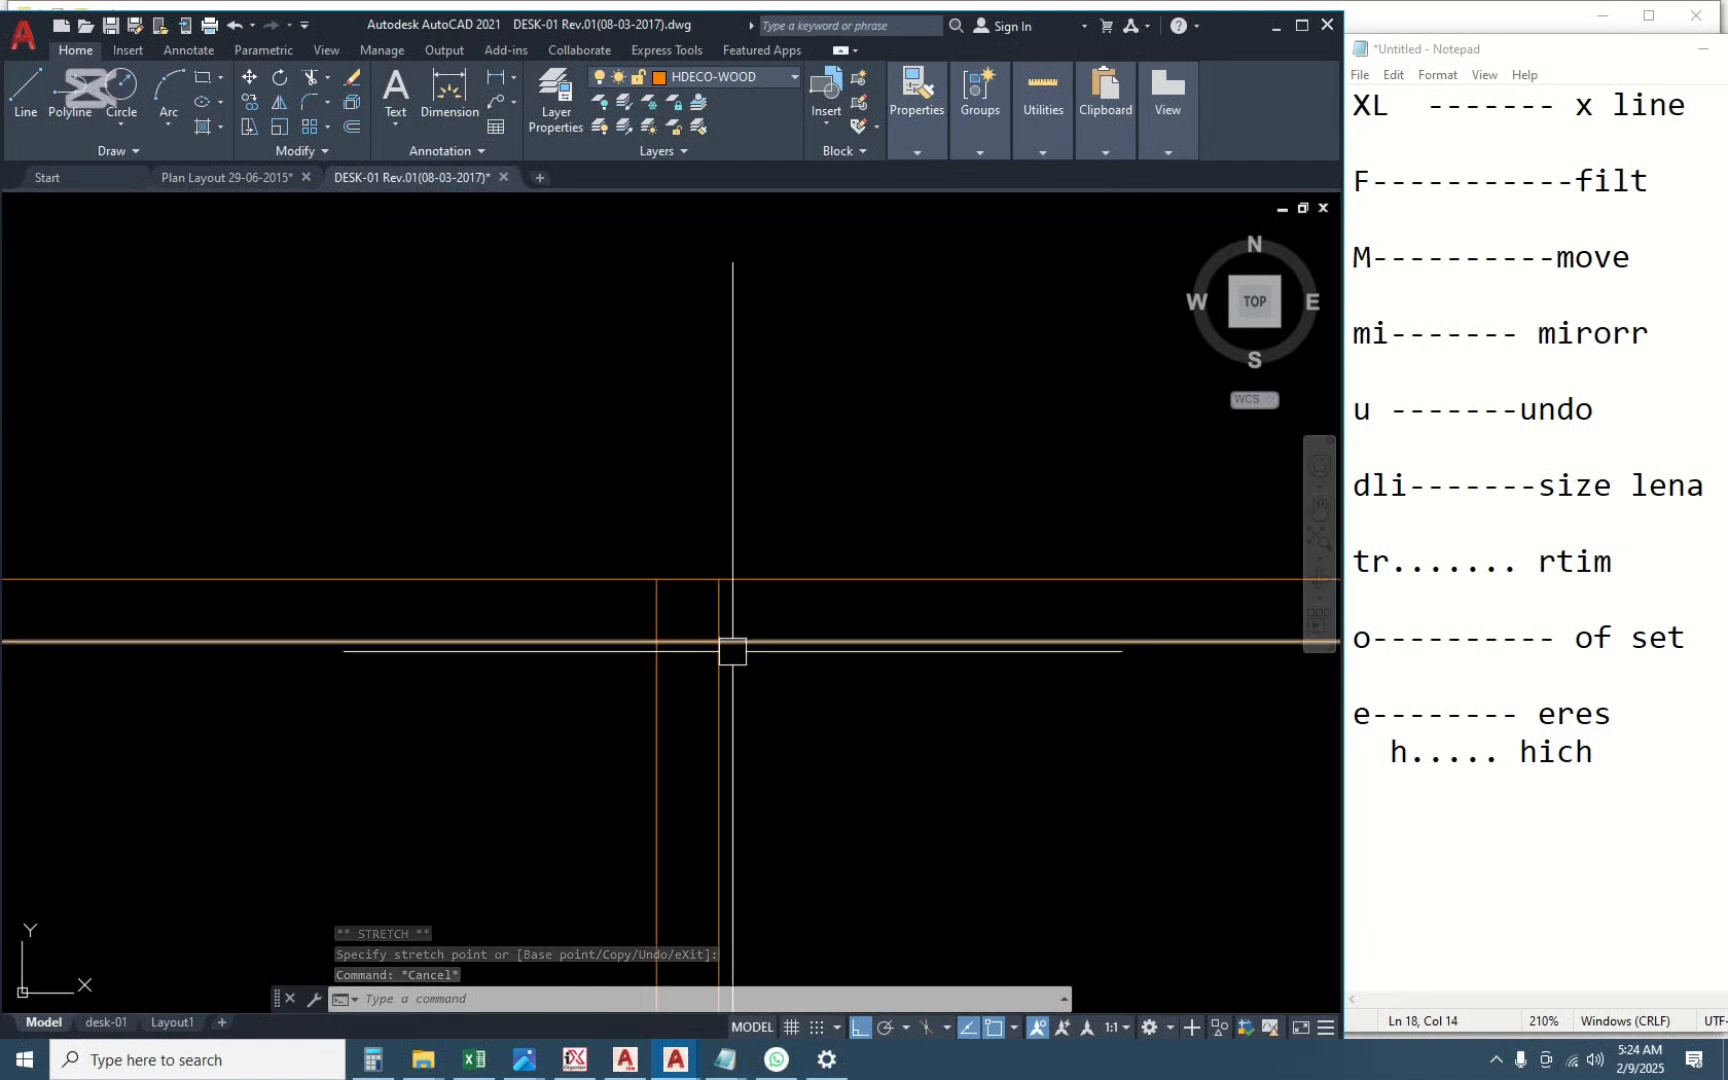
left_click(720, 677)
type("tr")
key("space")
left_click_drag(956, 759, 860, 553)
key("Escape")
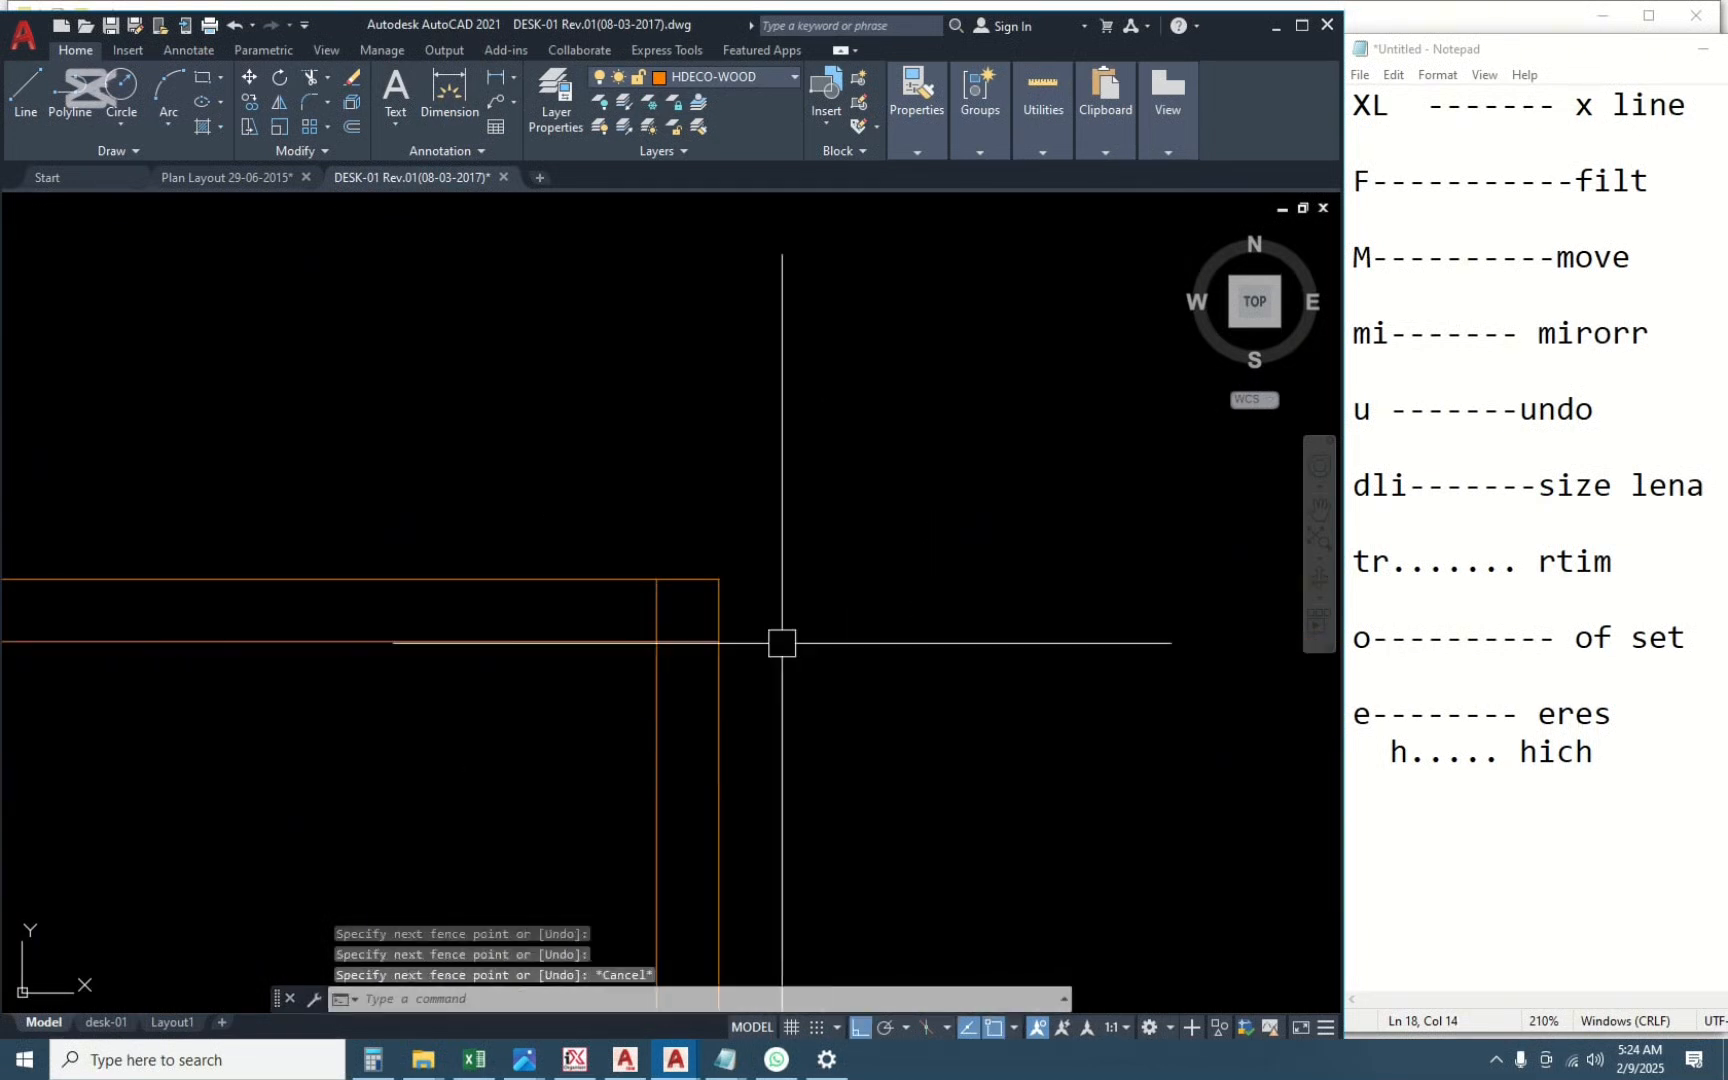
Shorten the lower tabletop line's right end to the right side panel's inner edge.
left_click(684, 641)
left_click(719, 641)
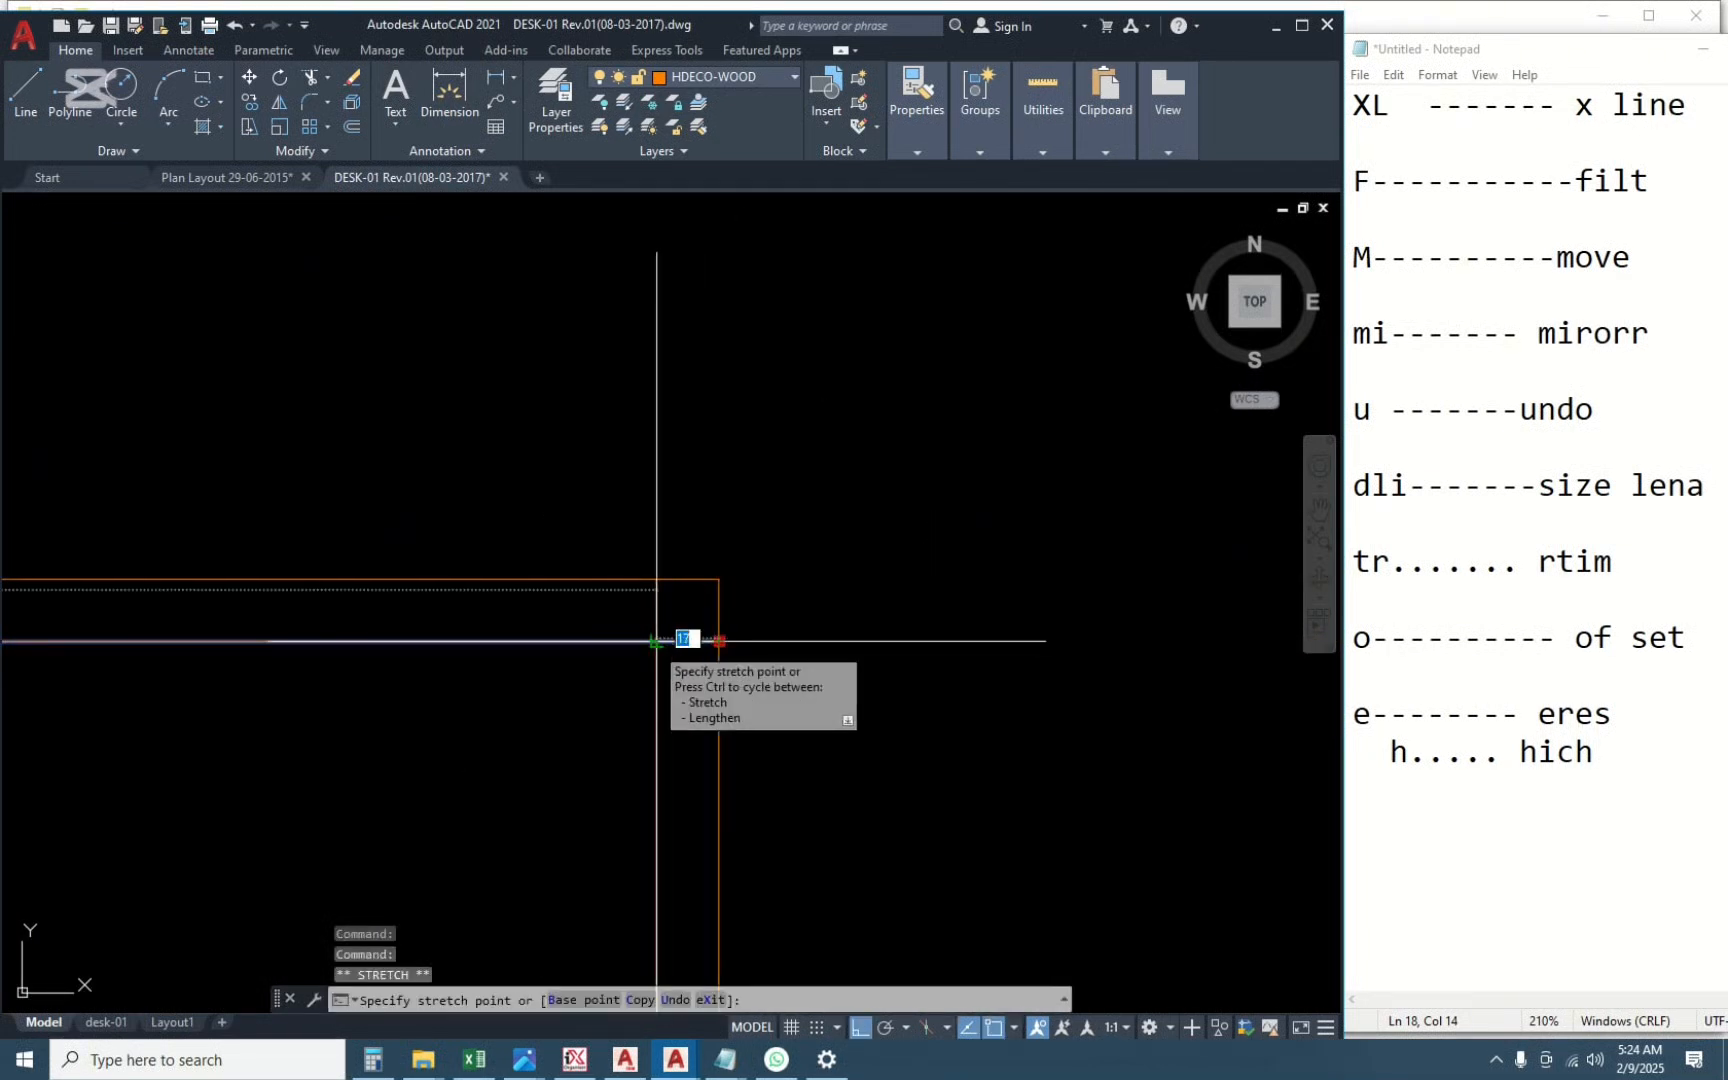
key("Escape")
Examine the drawer front and its position beneath the tabletop in the desk photo.
scroll(1111, 605, "down", 8)
scroll(766, 607, "down", 5)
scroll(557, 404, "up", 3)
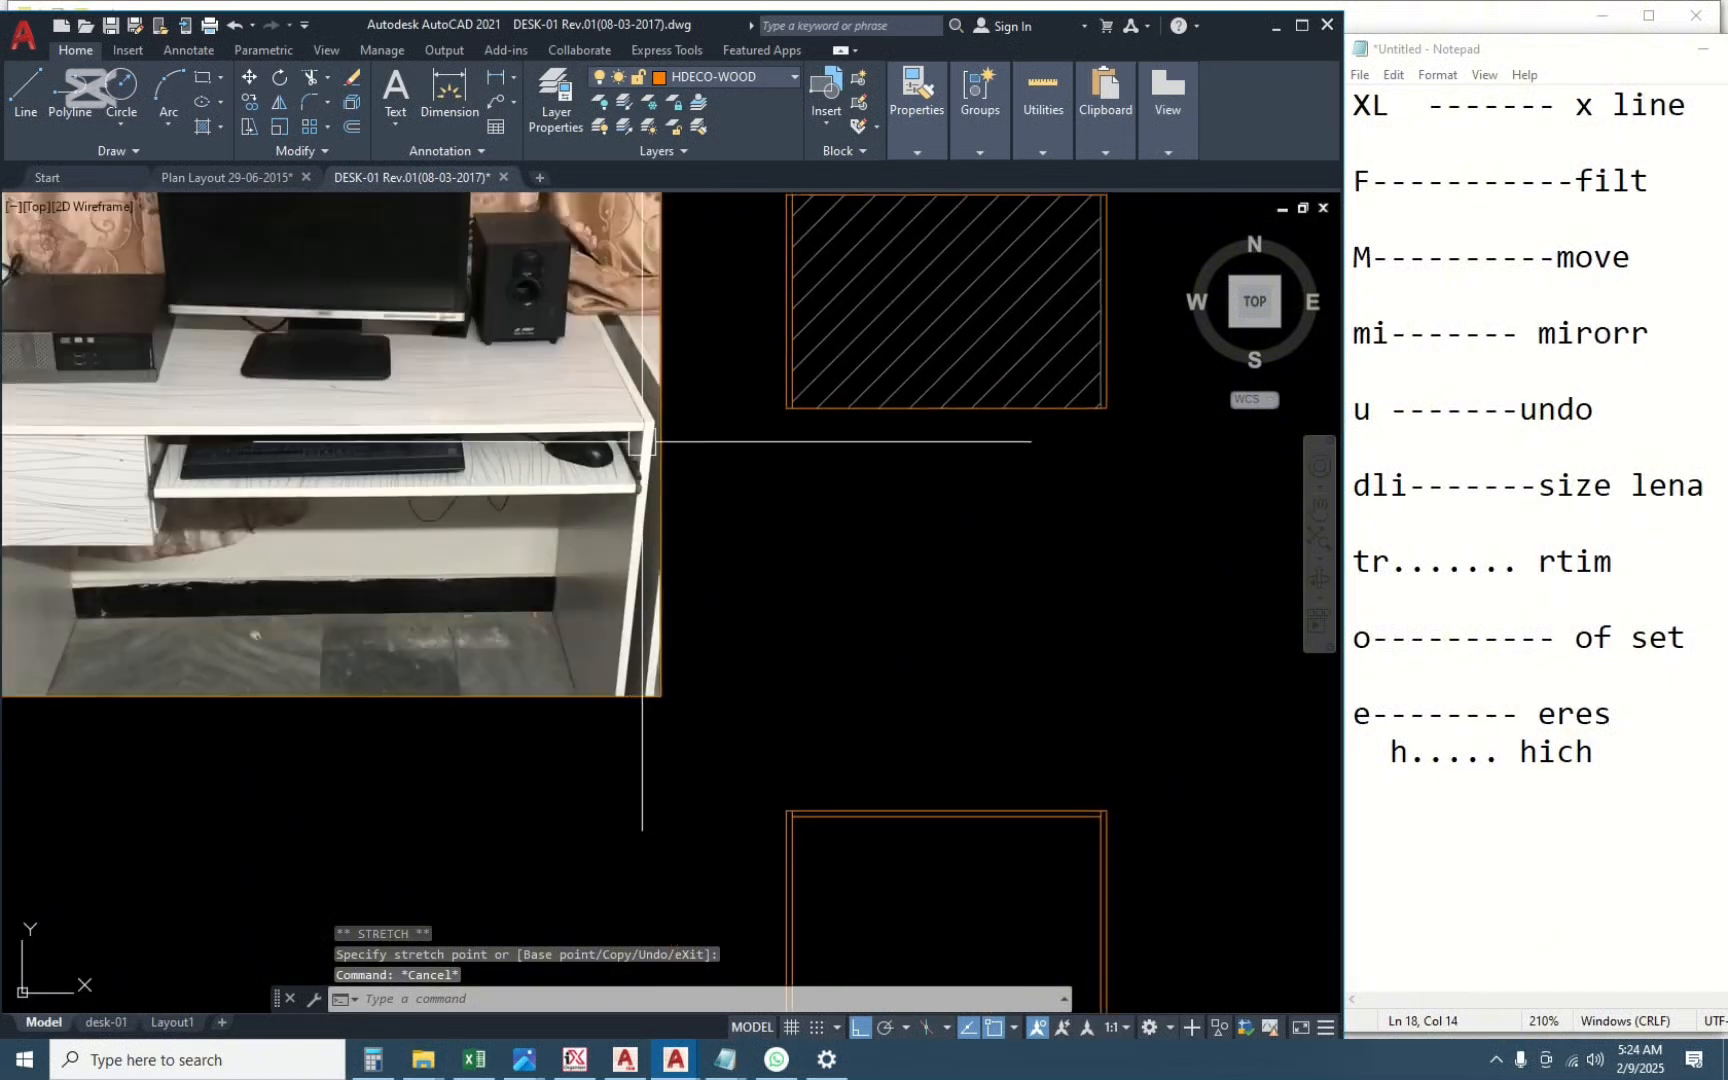
scroll(665, 540, "down", 2)
scroll(315, 430, "up", 8)
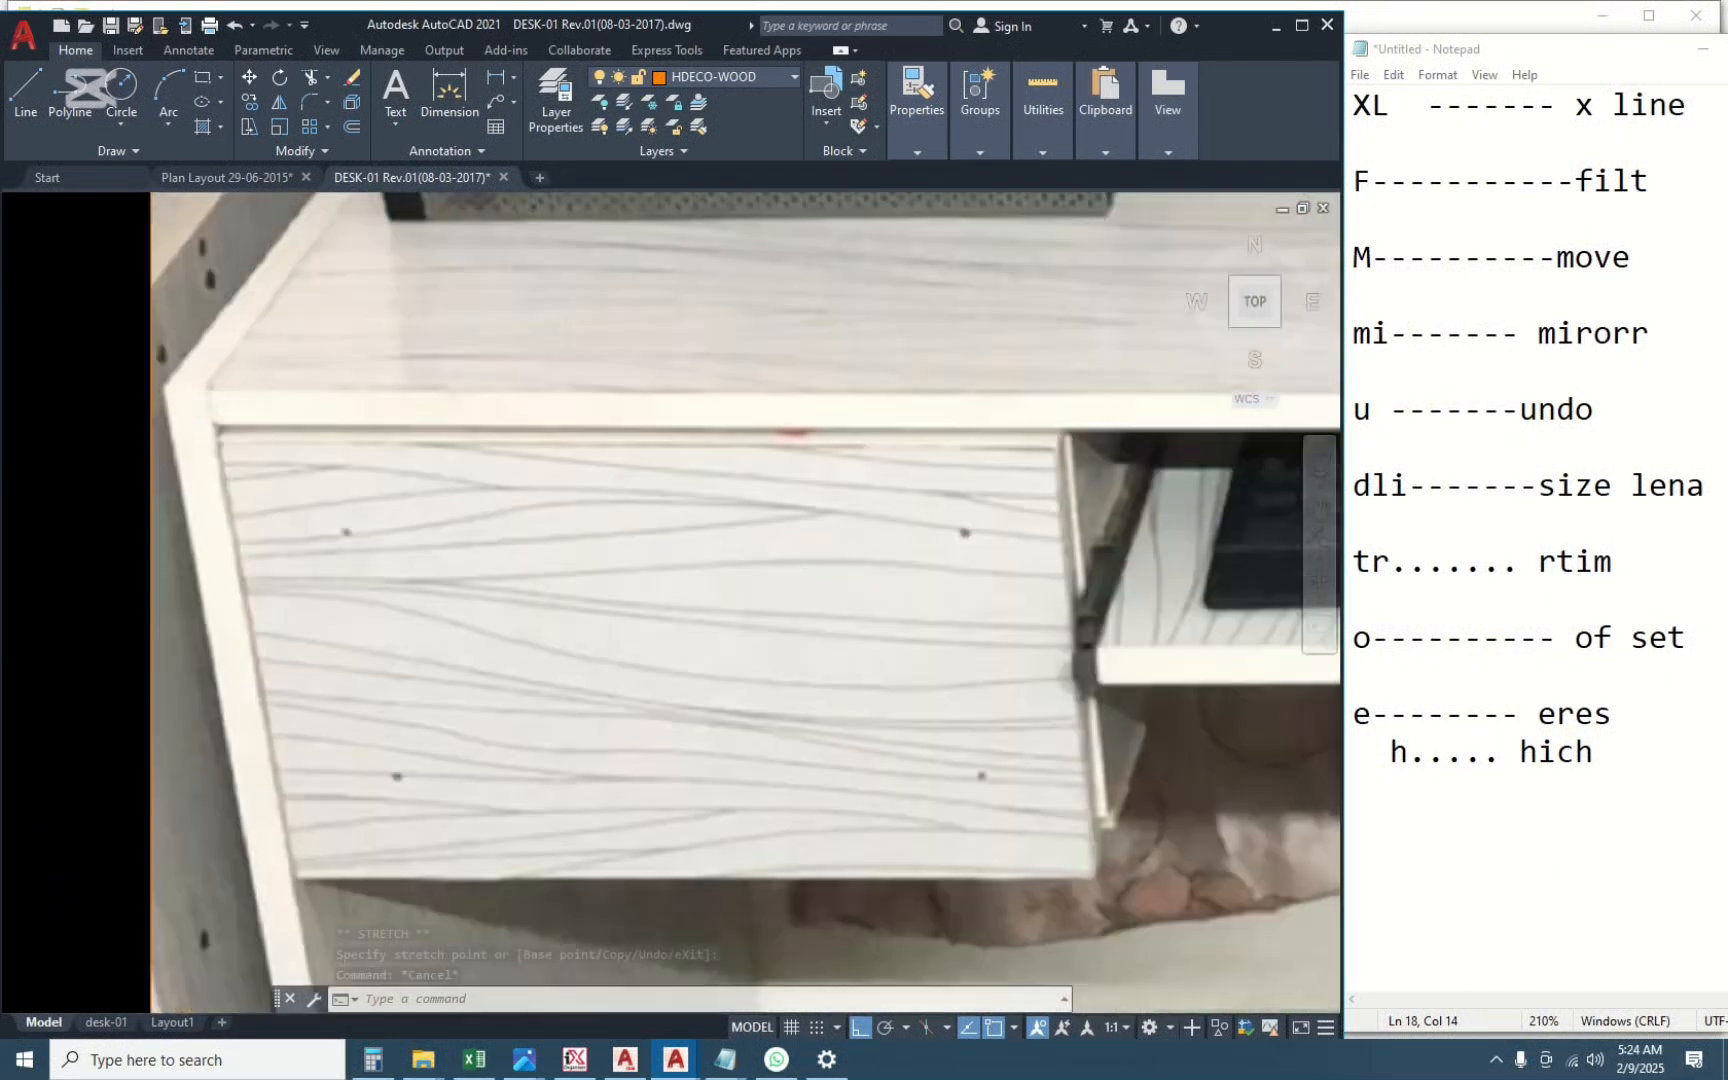
scroll(1228, 829, "down", 8)
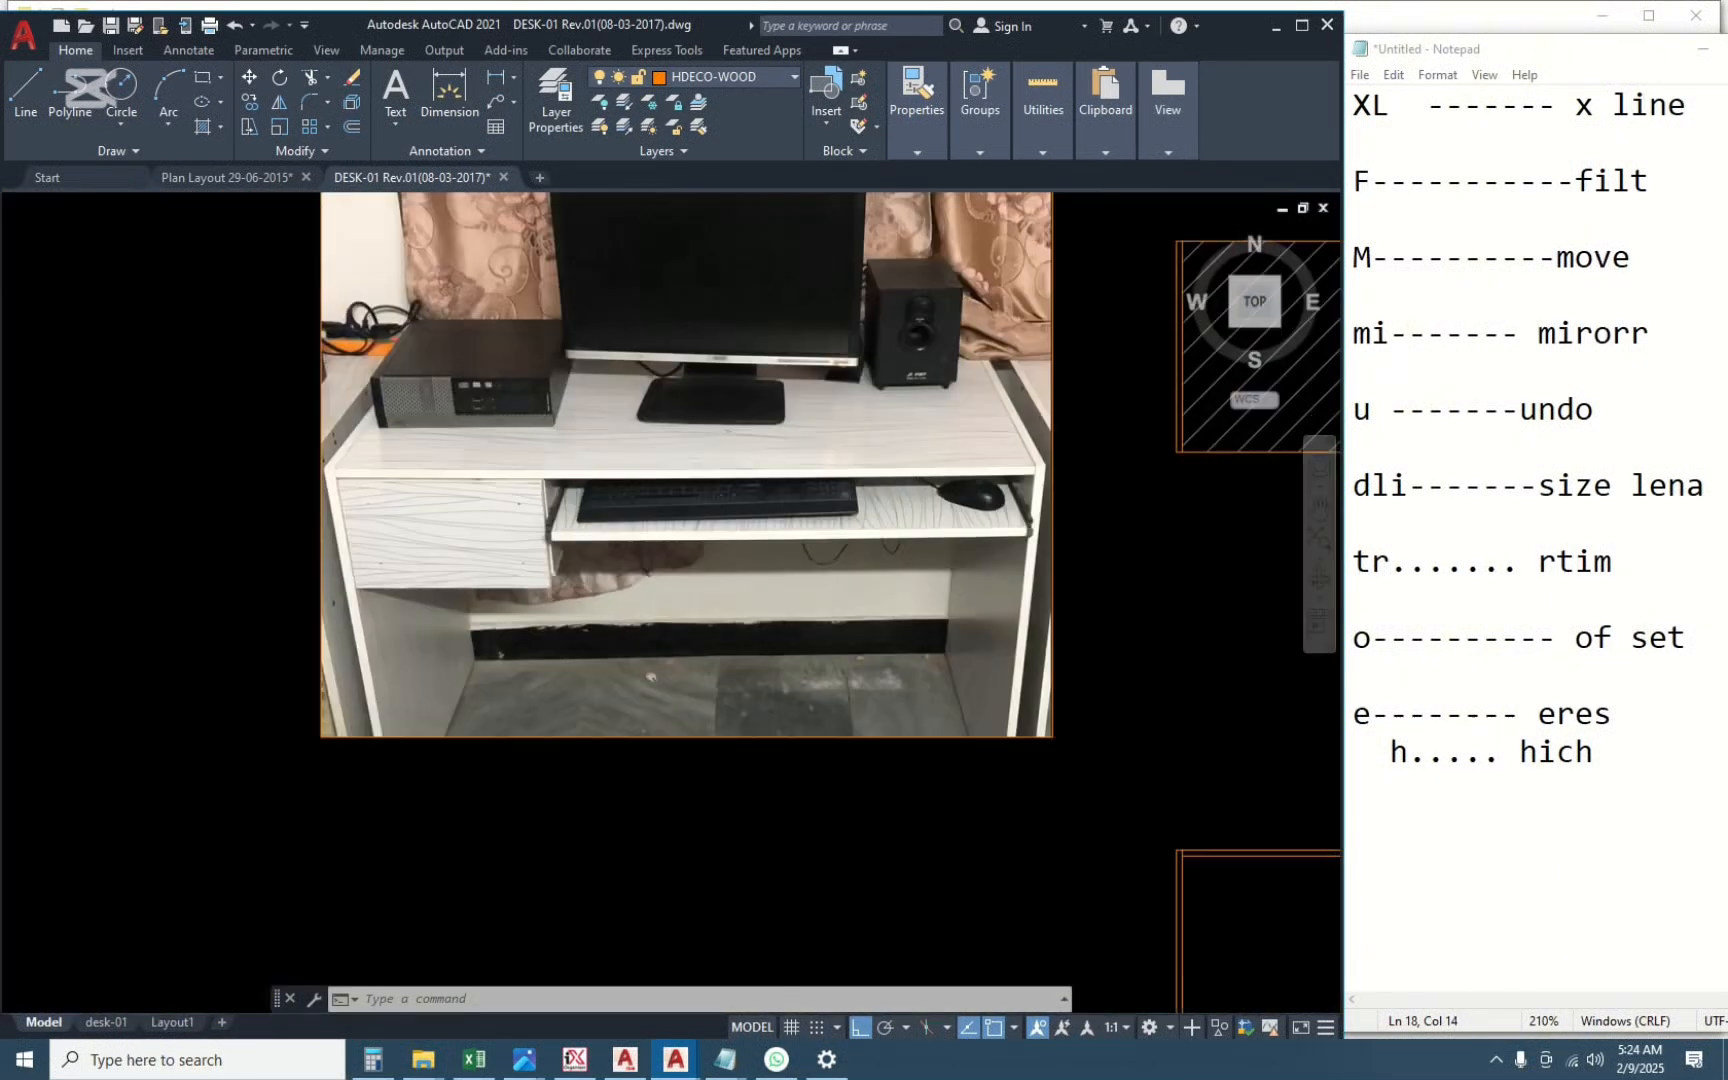
scroll(1189, 815, "up", 5)
scroll(964, 773, "down", 5)
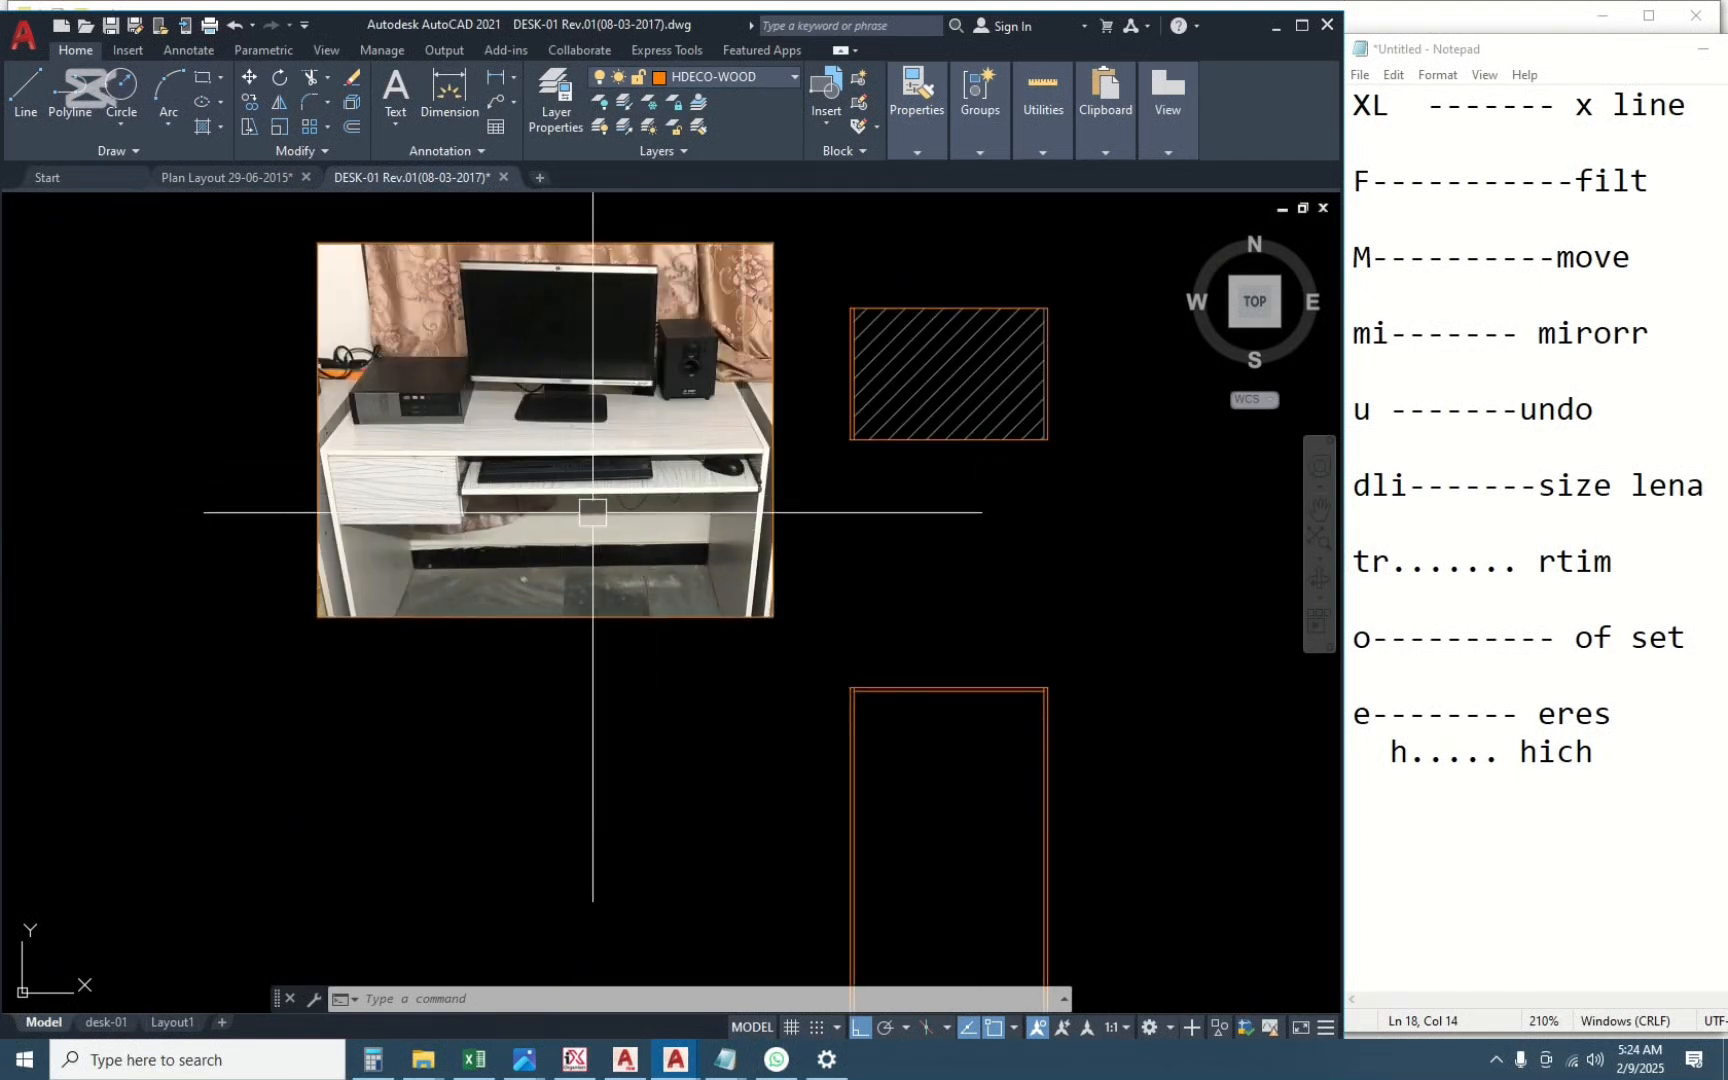
Offset the tabletop's lower line 250 mm downward to mark the drawer's bottom edge in the front view.
scroll(933, 756, "up", 2)
middle_click_drag(933, 756, 880, 800)
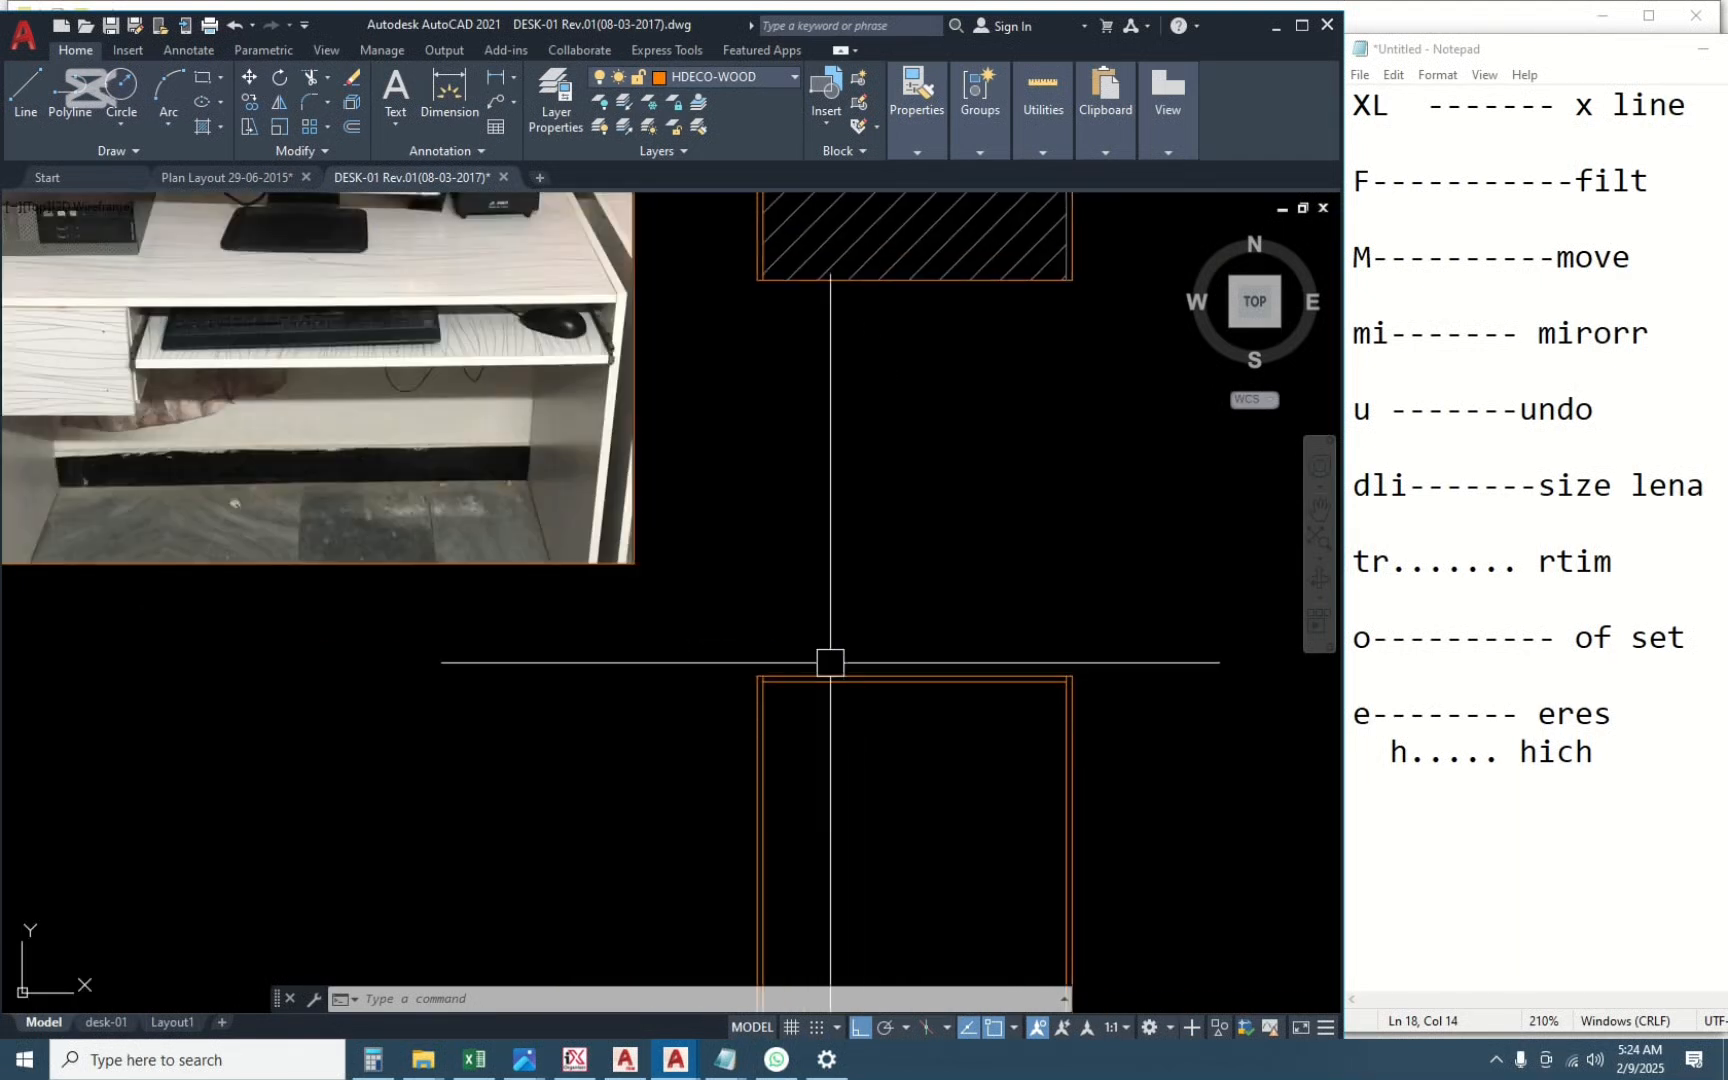
scroll(830, 662, "up", 2)
scroll(861, 882, "down", 2)
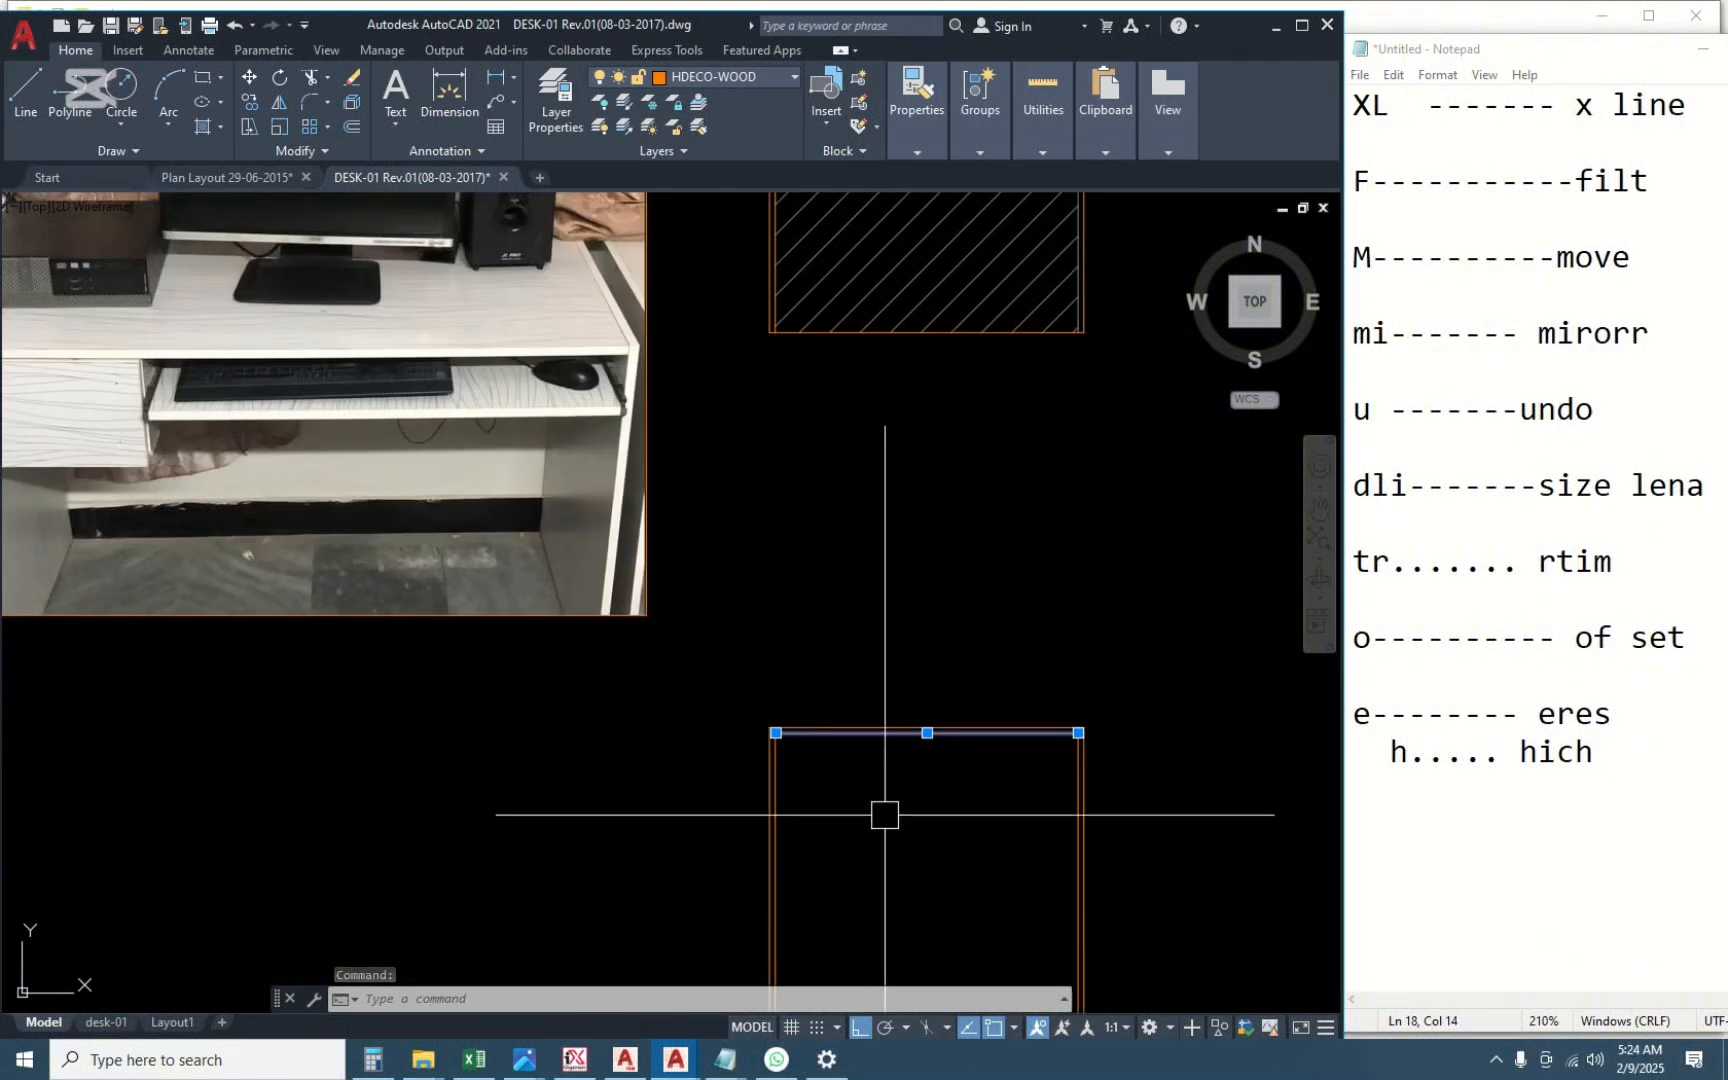
key("Return")
type("2")
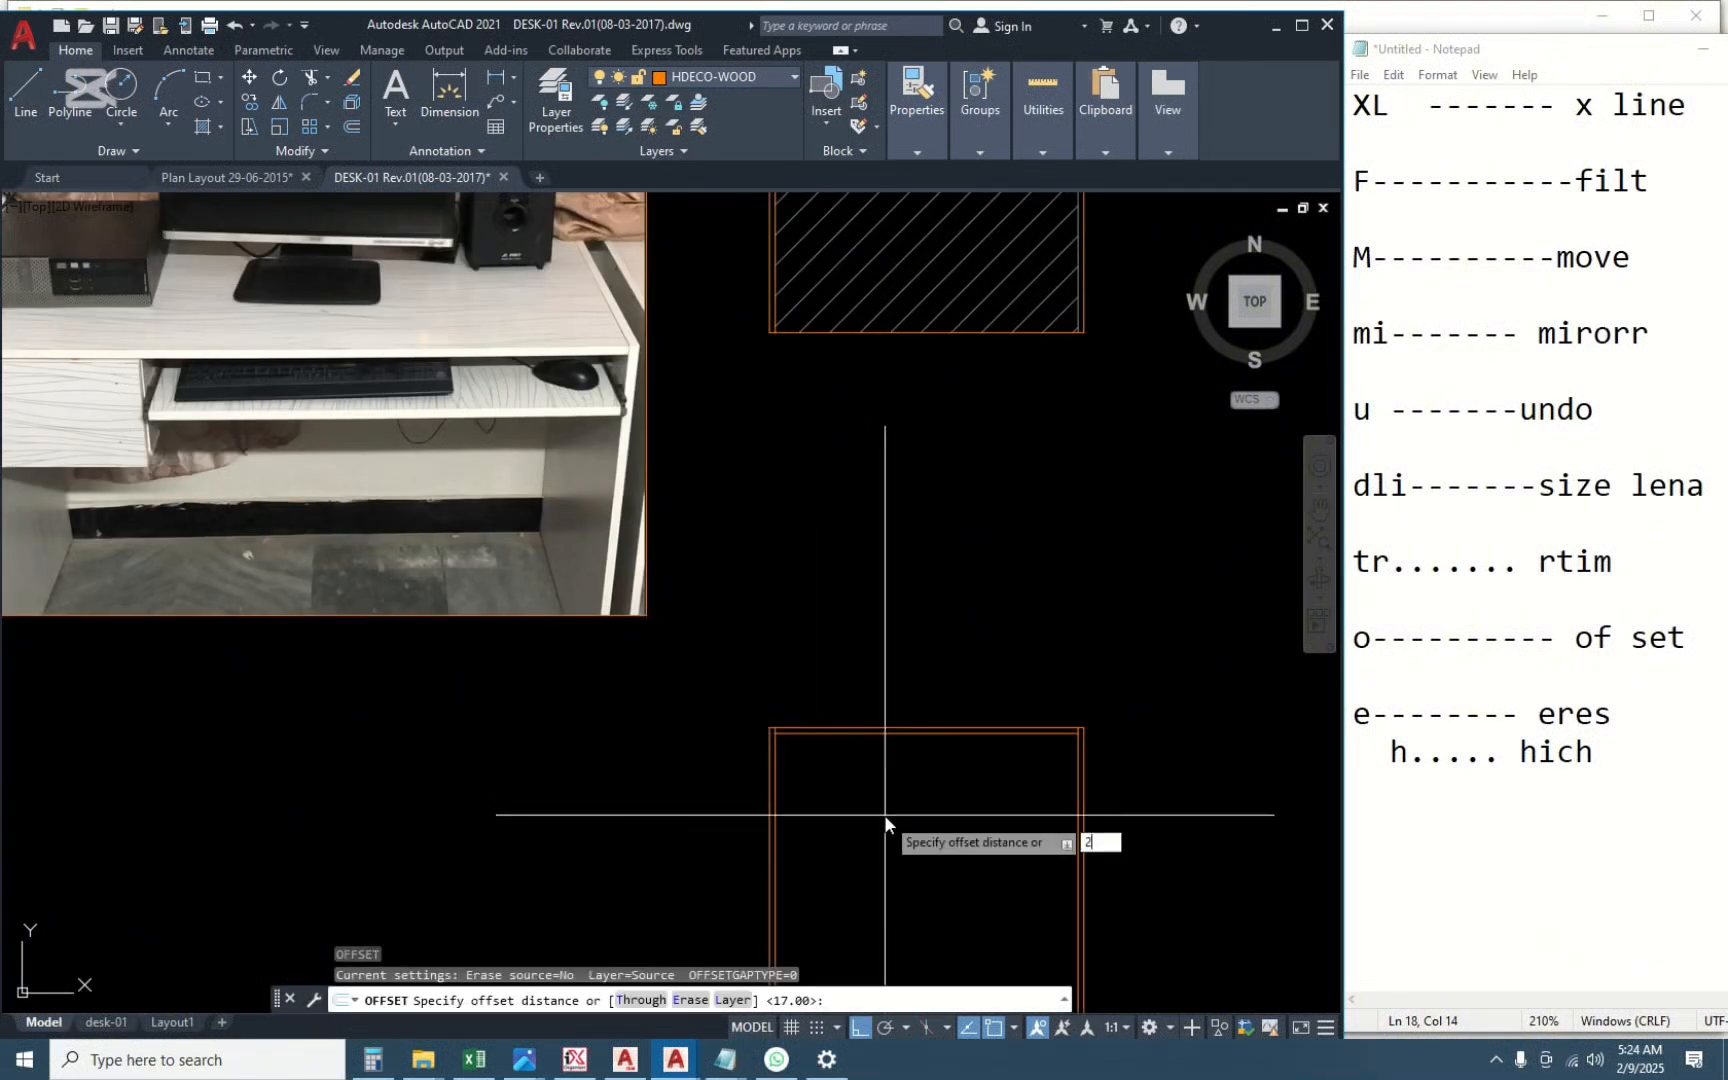
type("50")
key("Return")
left_click(884, 814)
scroll(844, 784, "up", 2)
key("Escape")
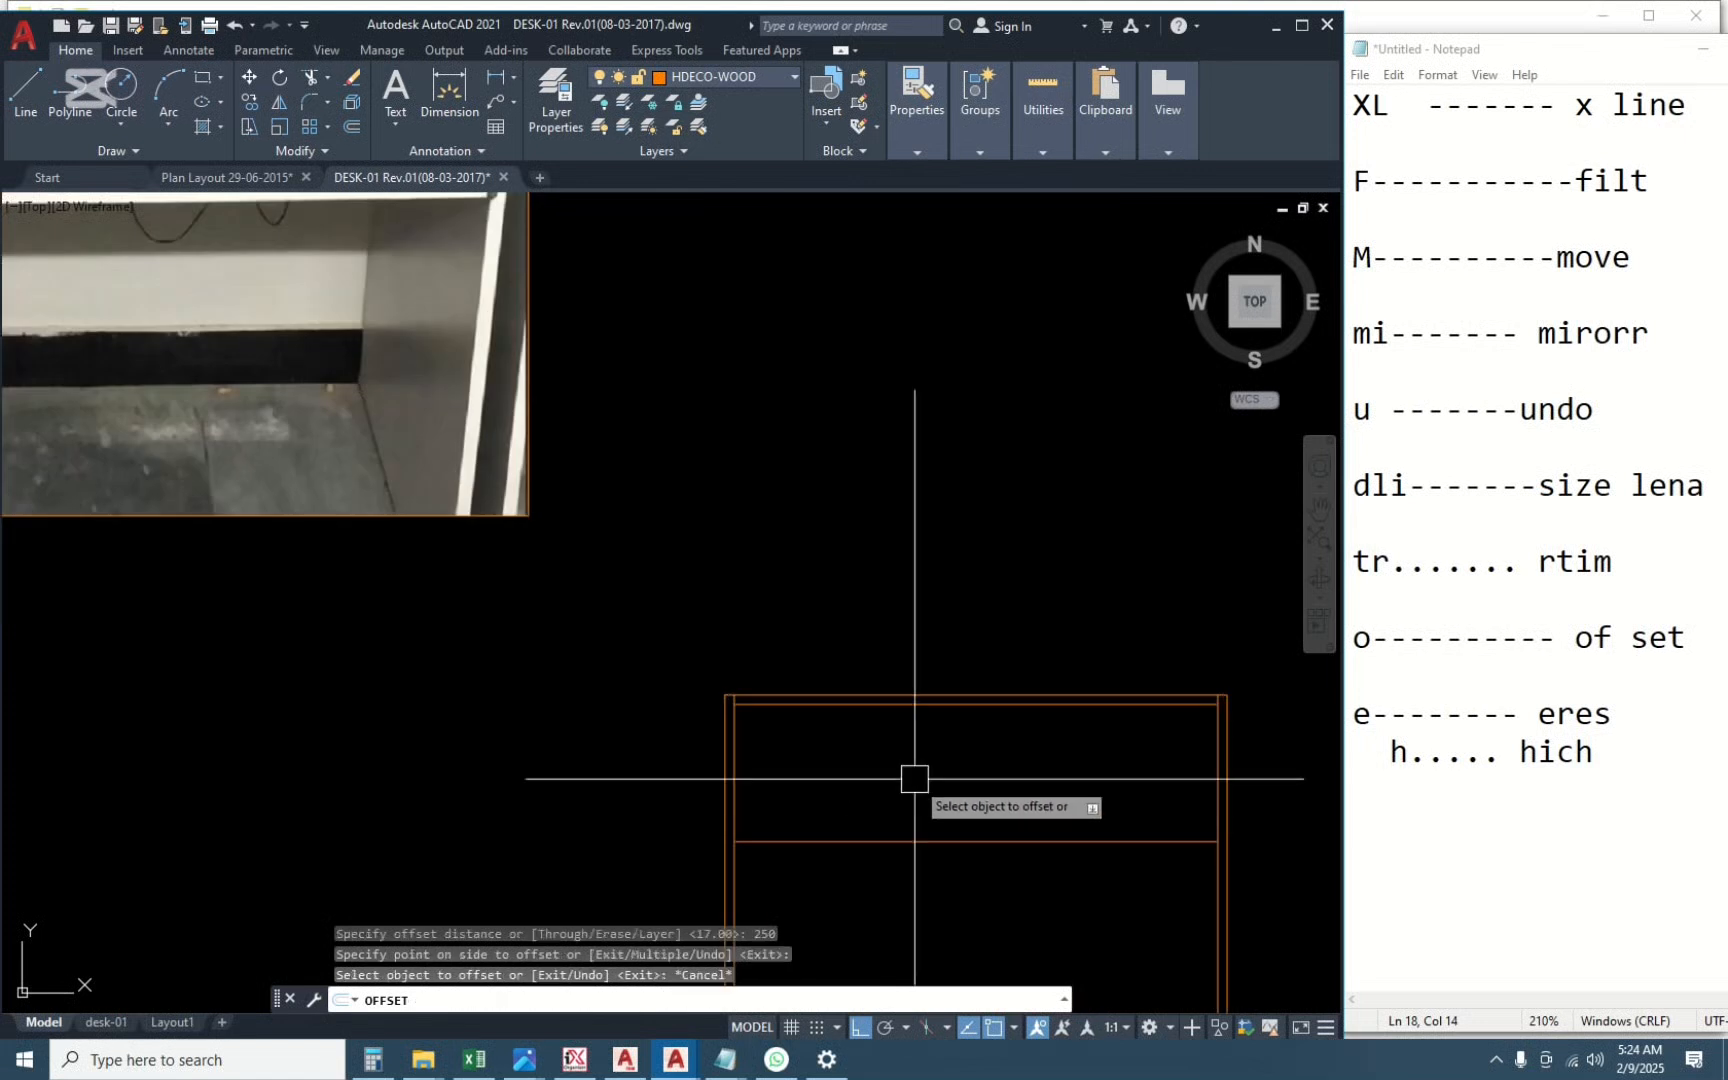
Offset the left side panel's inner line 304 mm to the right to mark the drawer's width.
middle_click_drag(842, 786, 1048, 798)
left_click(944, 791)
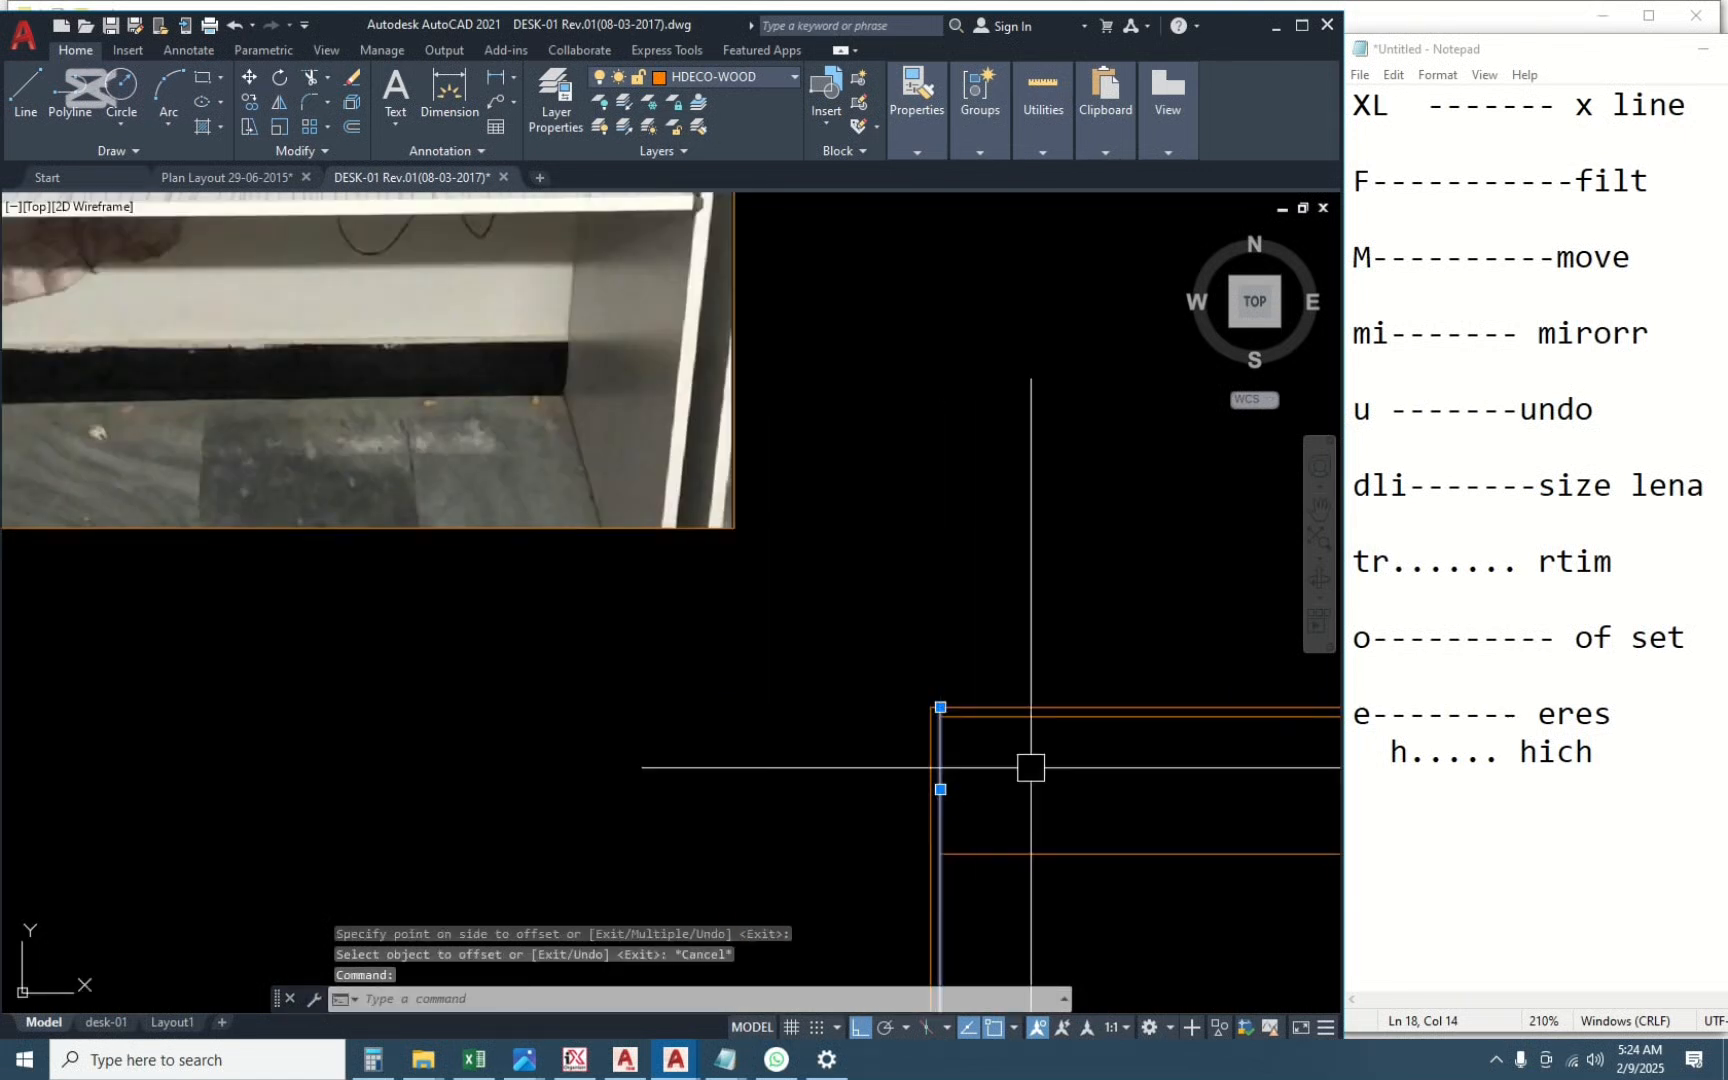
type("o")
key("Return")
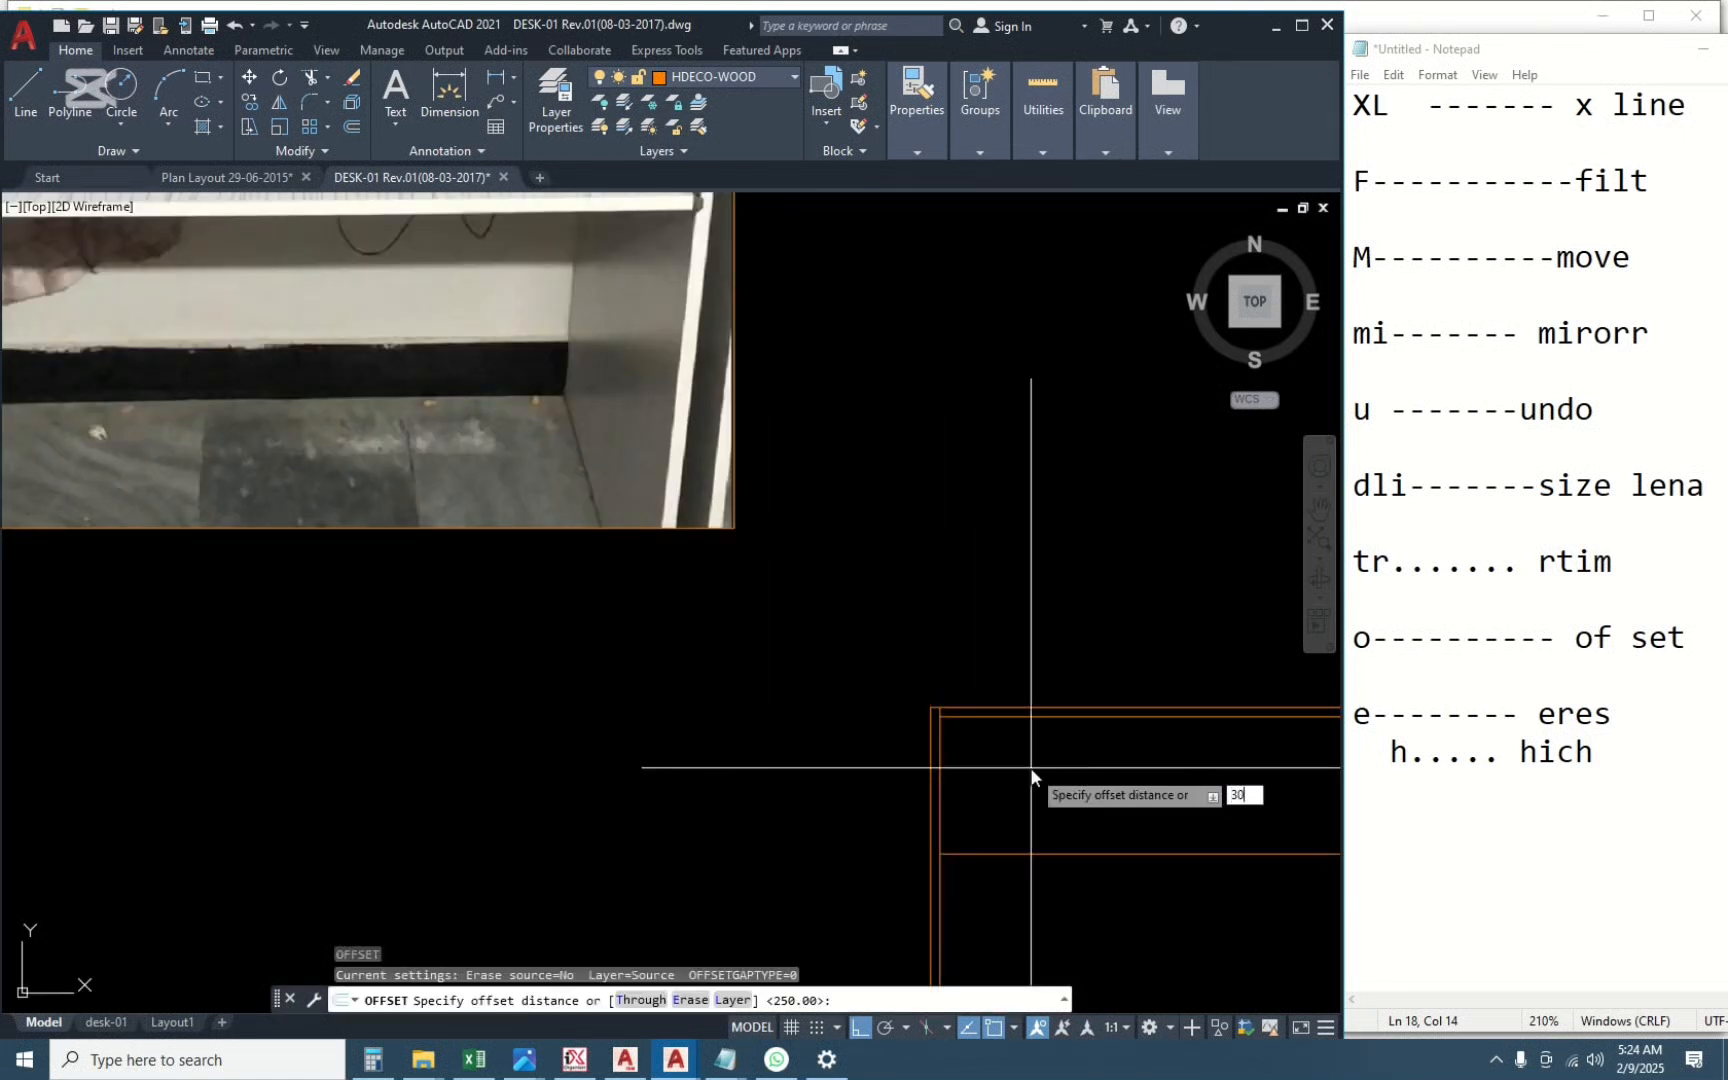
type("304")
key("Return")
left_click(1024, 789)
key("Escape")
scroll(1064, 895, "up", 2)
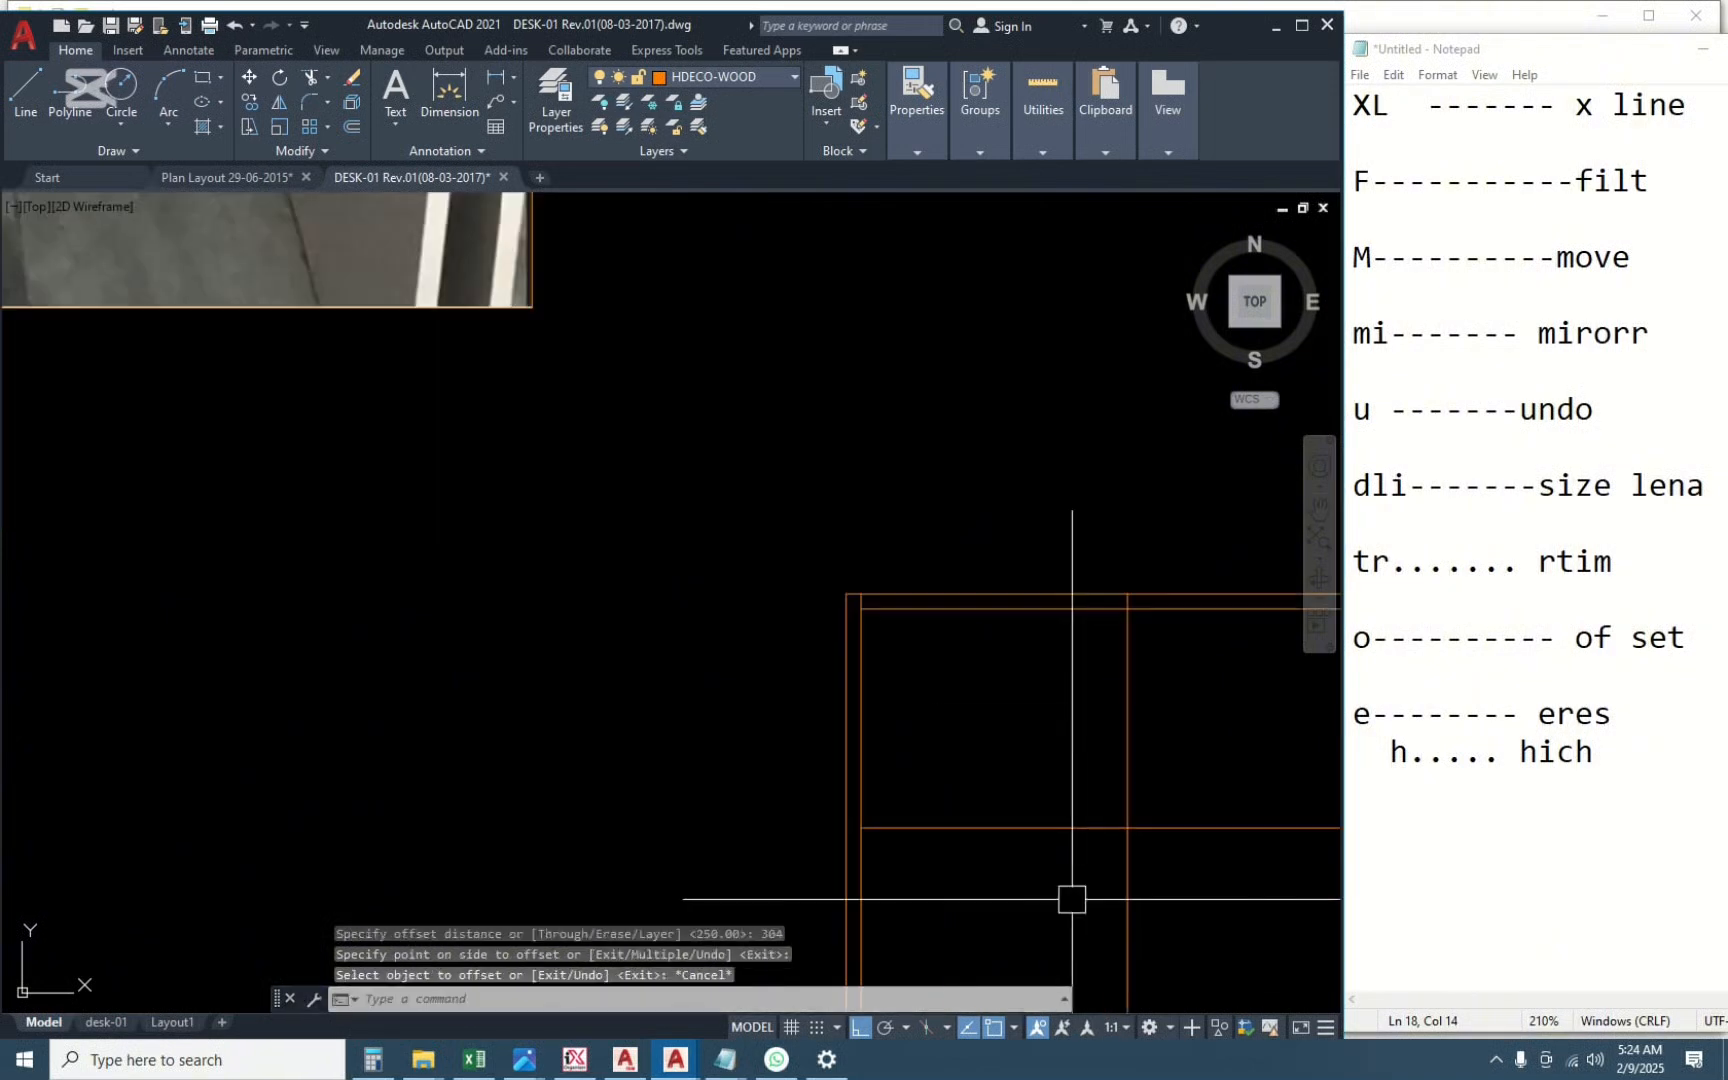
Check the drawer in the desk photo and select the vertical line marking the drawer's right edge.
scroll(864, 824, "down", 2)
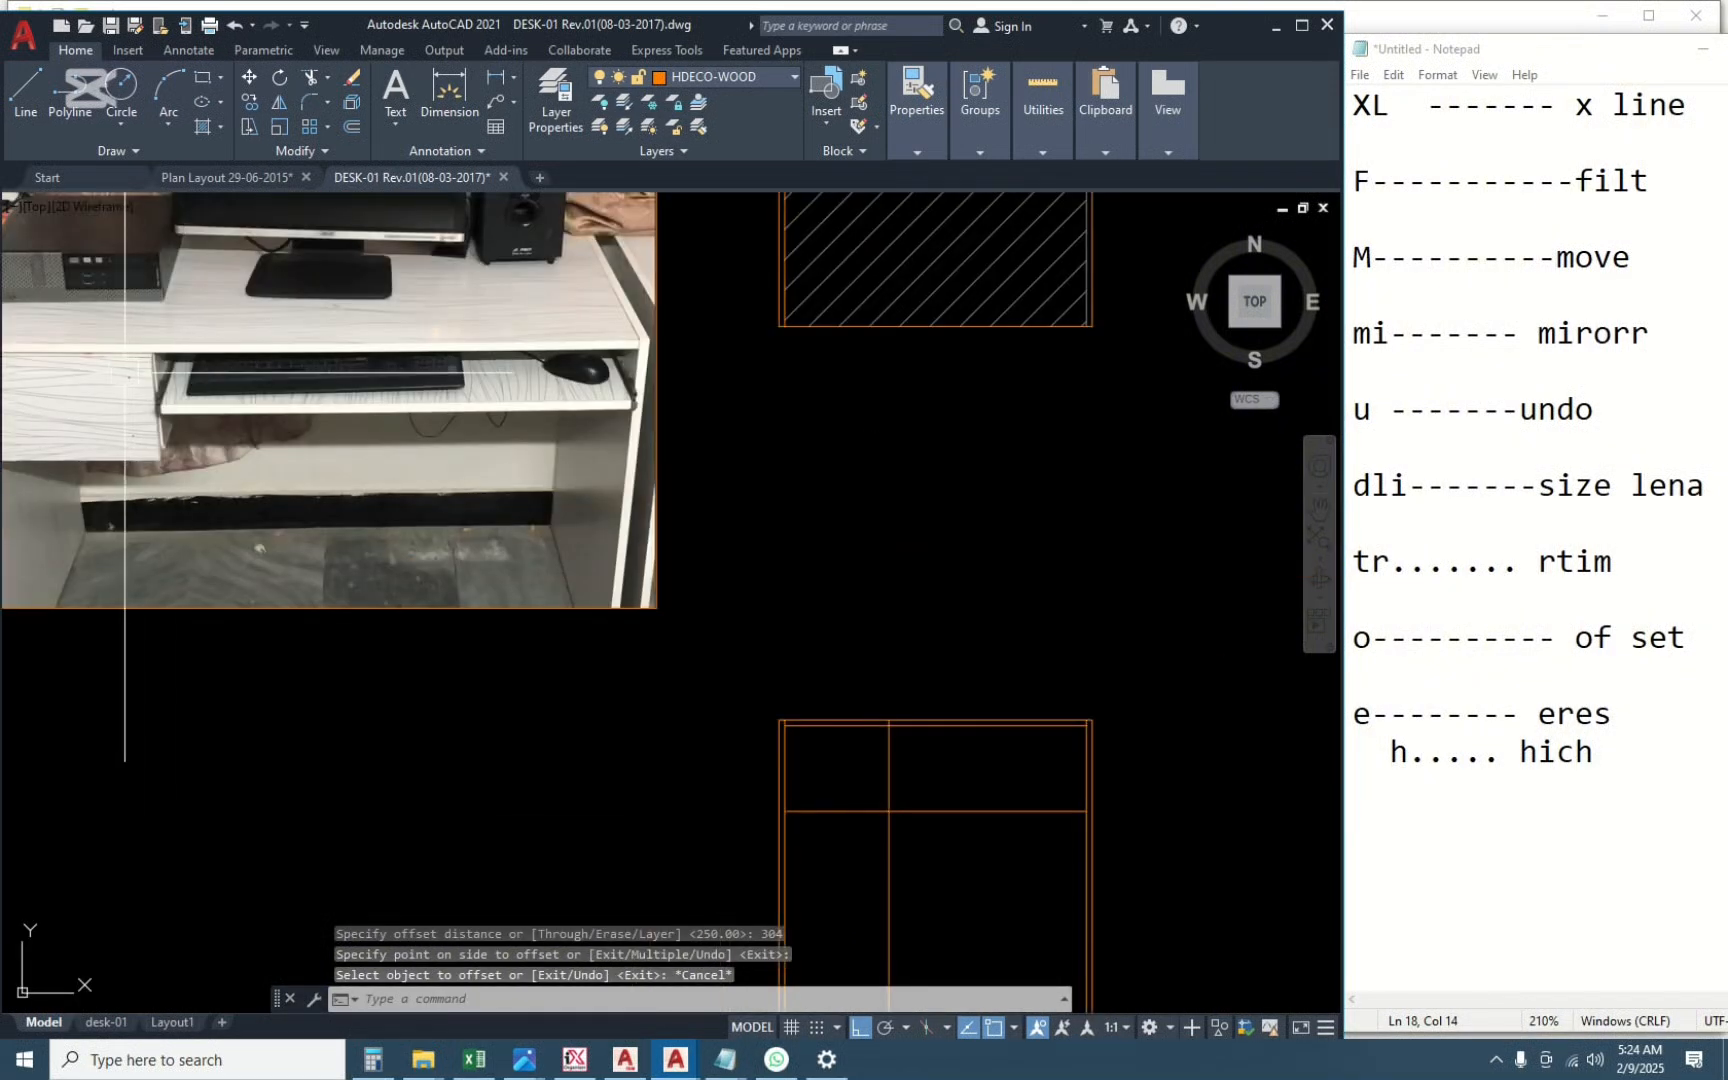
middle_click_drag(125, 372, 318, 372)
scroll(281, 463, "down", 2)
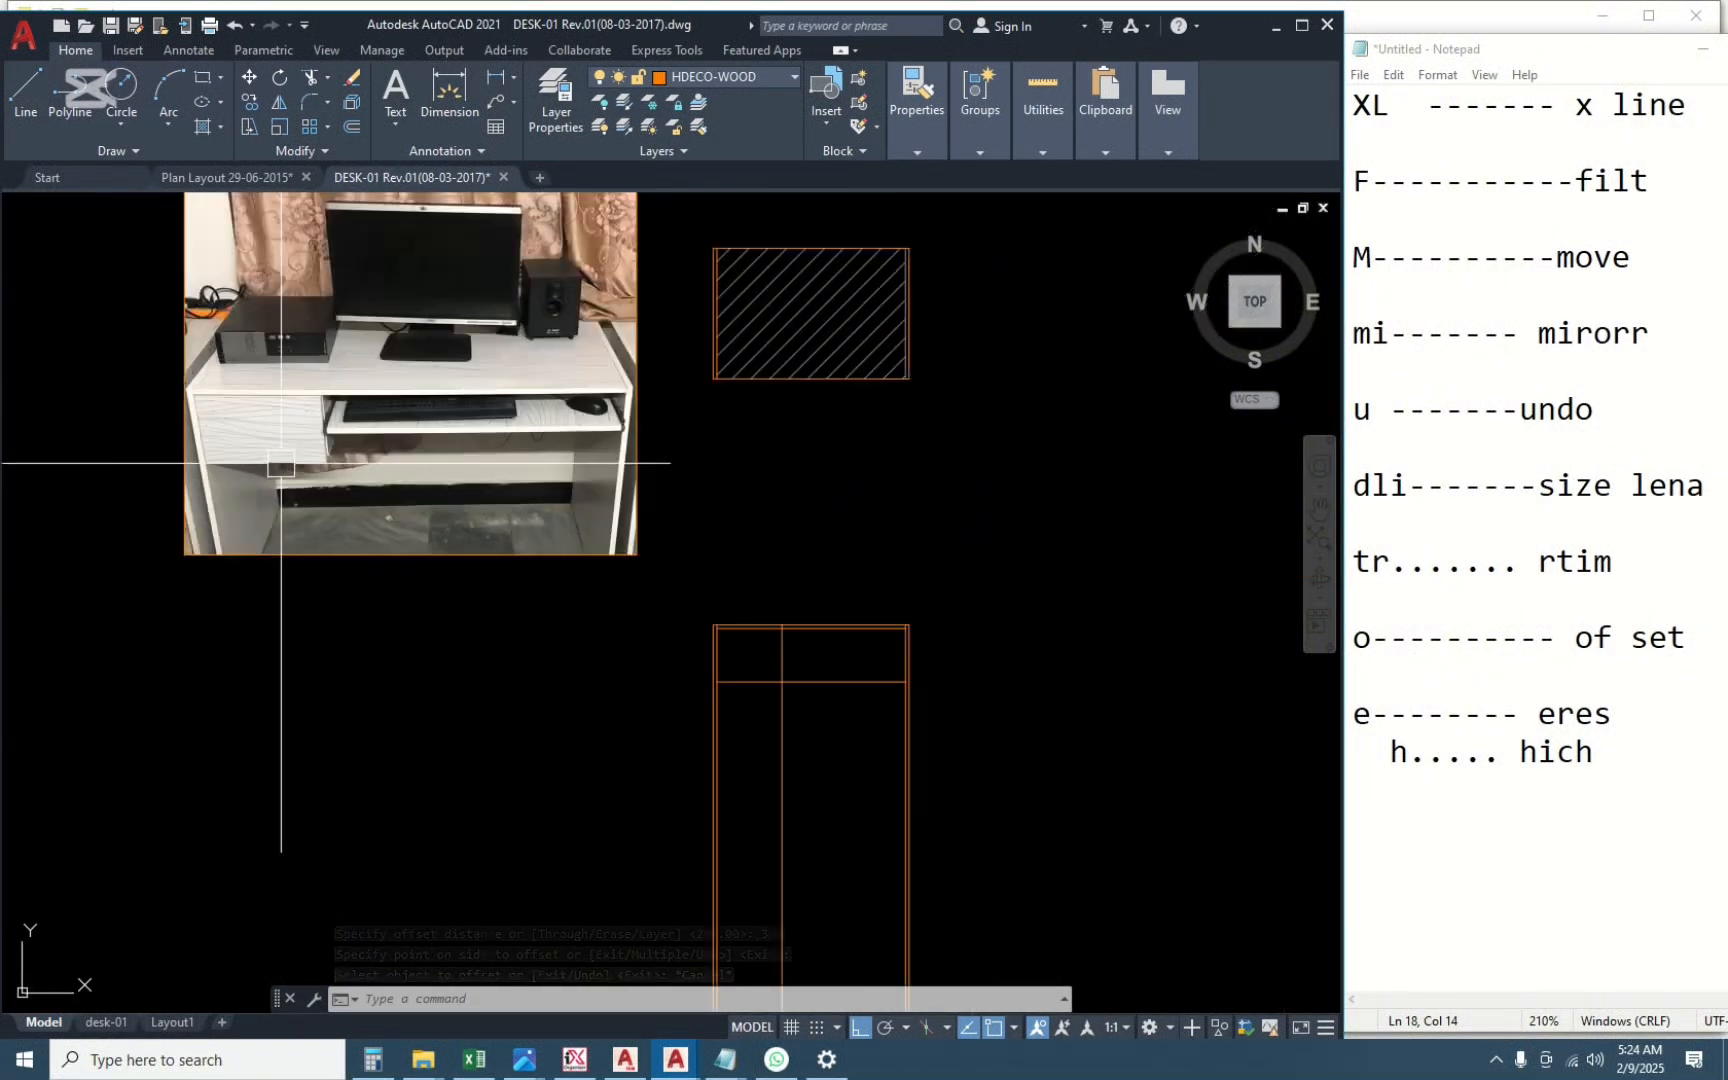
scroll(810, 760, "up", 5)
left_click(752, 771)
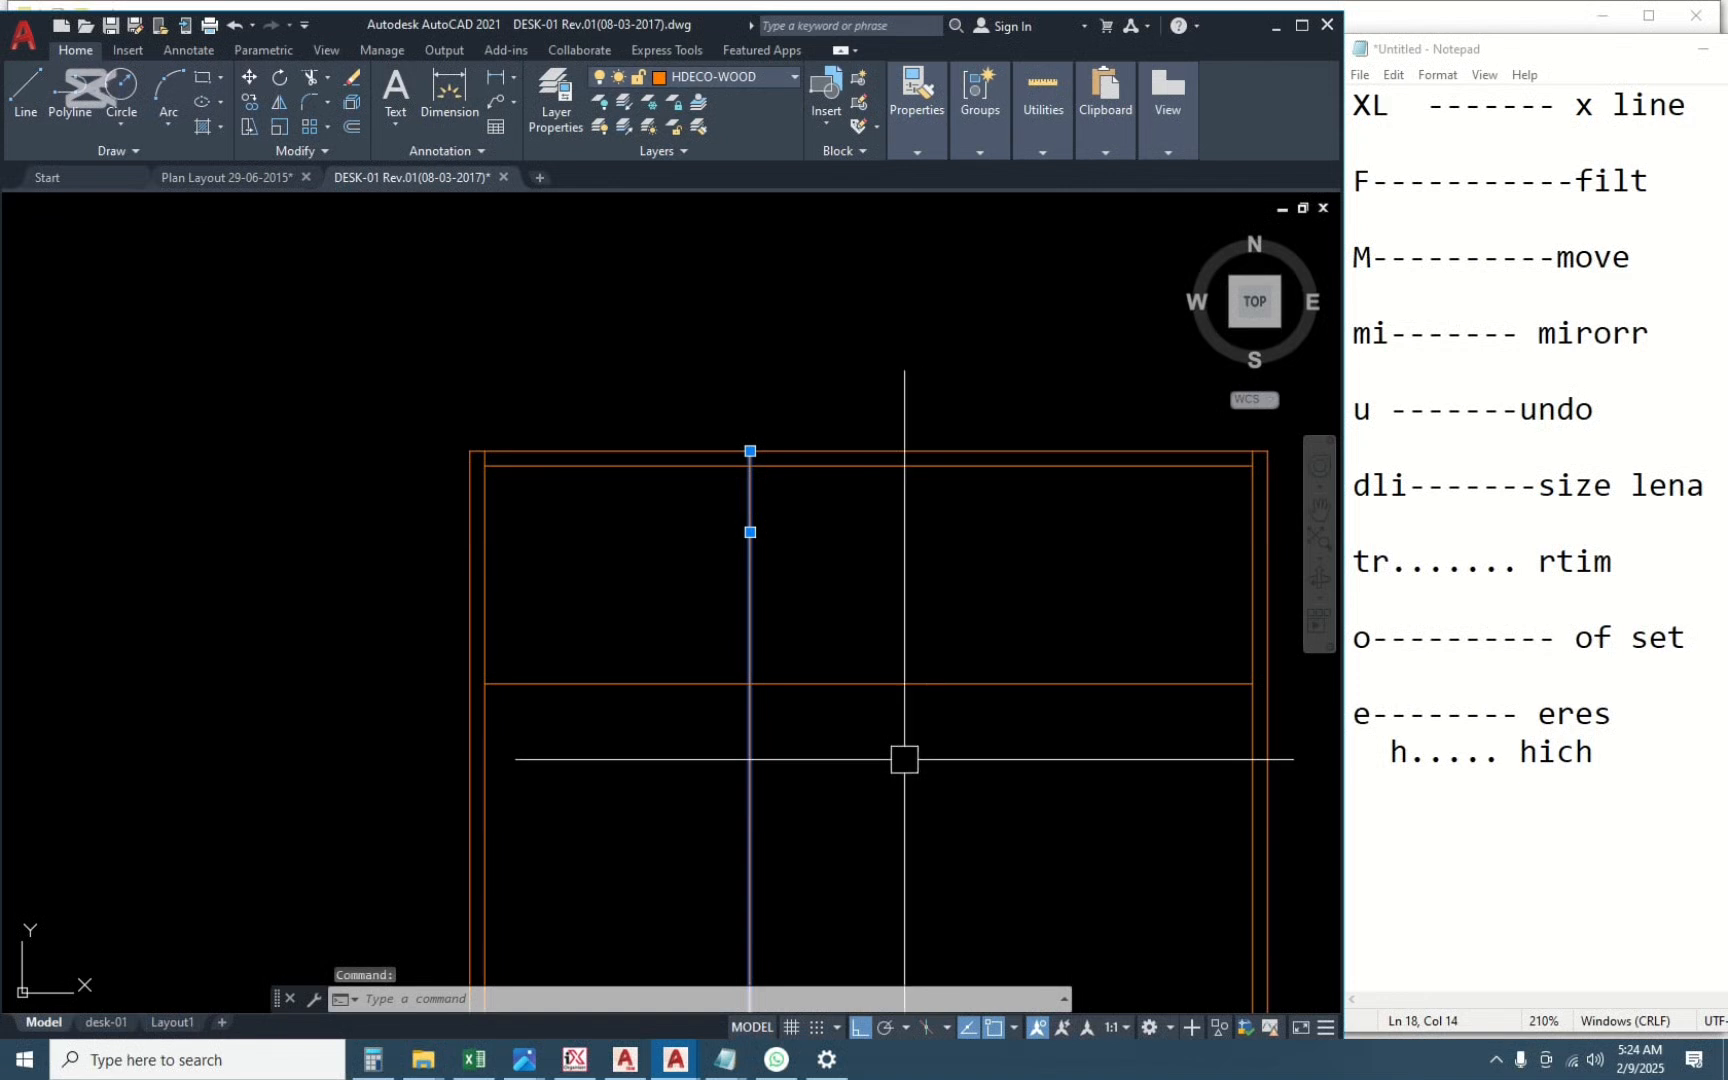
Trim the drawer's horizontal line beyond the vertical divider and the divider below that line to close the drawer corner.
type("tr")
key("Return")
left_click(861, 685)
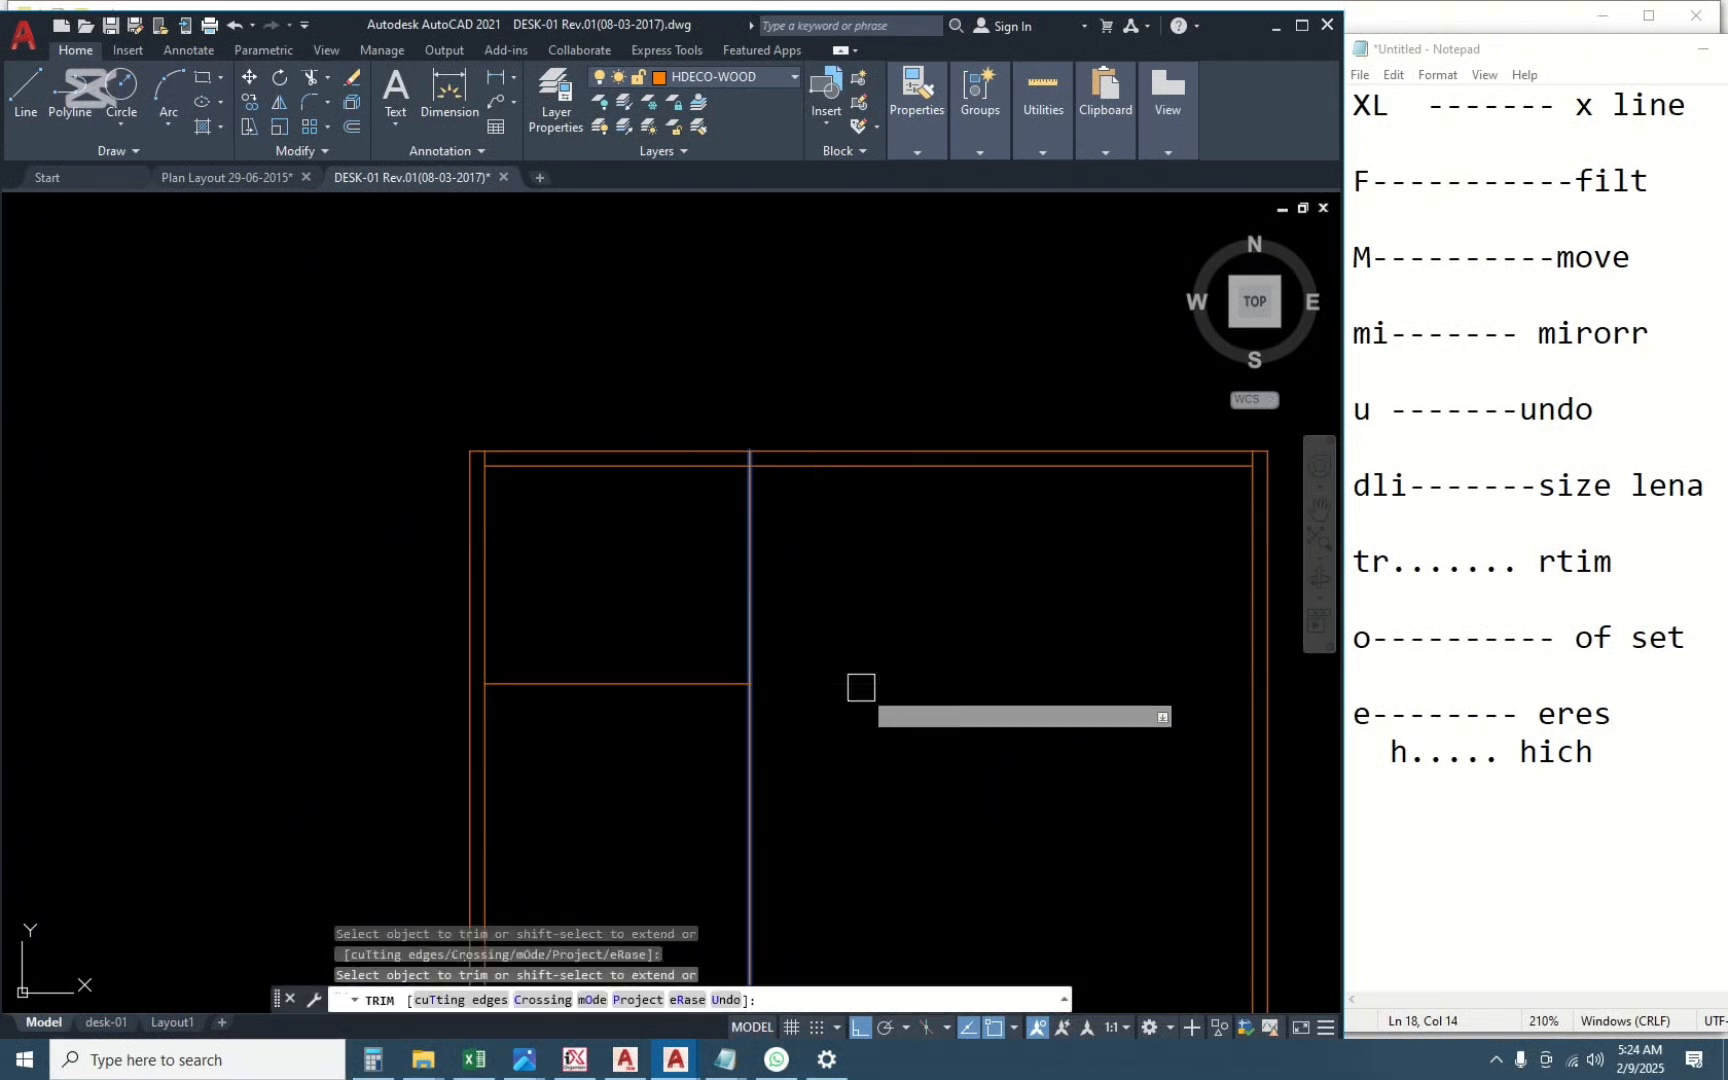
key("Escape")
left_click(710, 683)
type("tr")
key("Return")
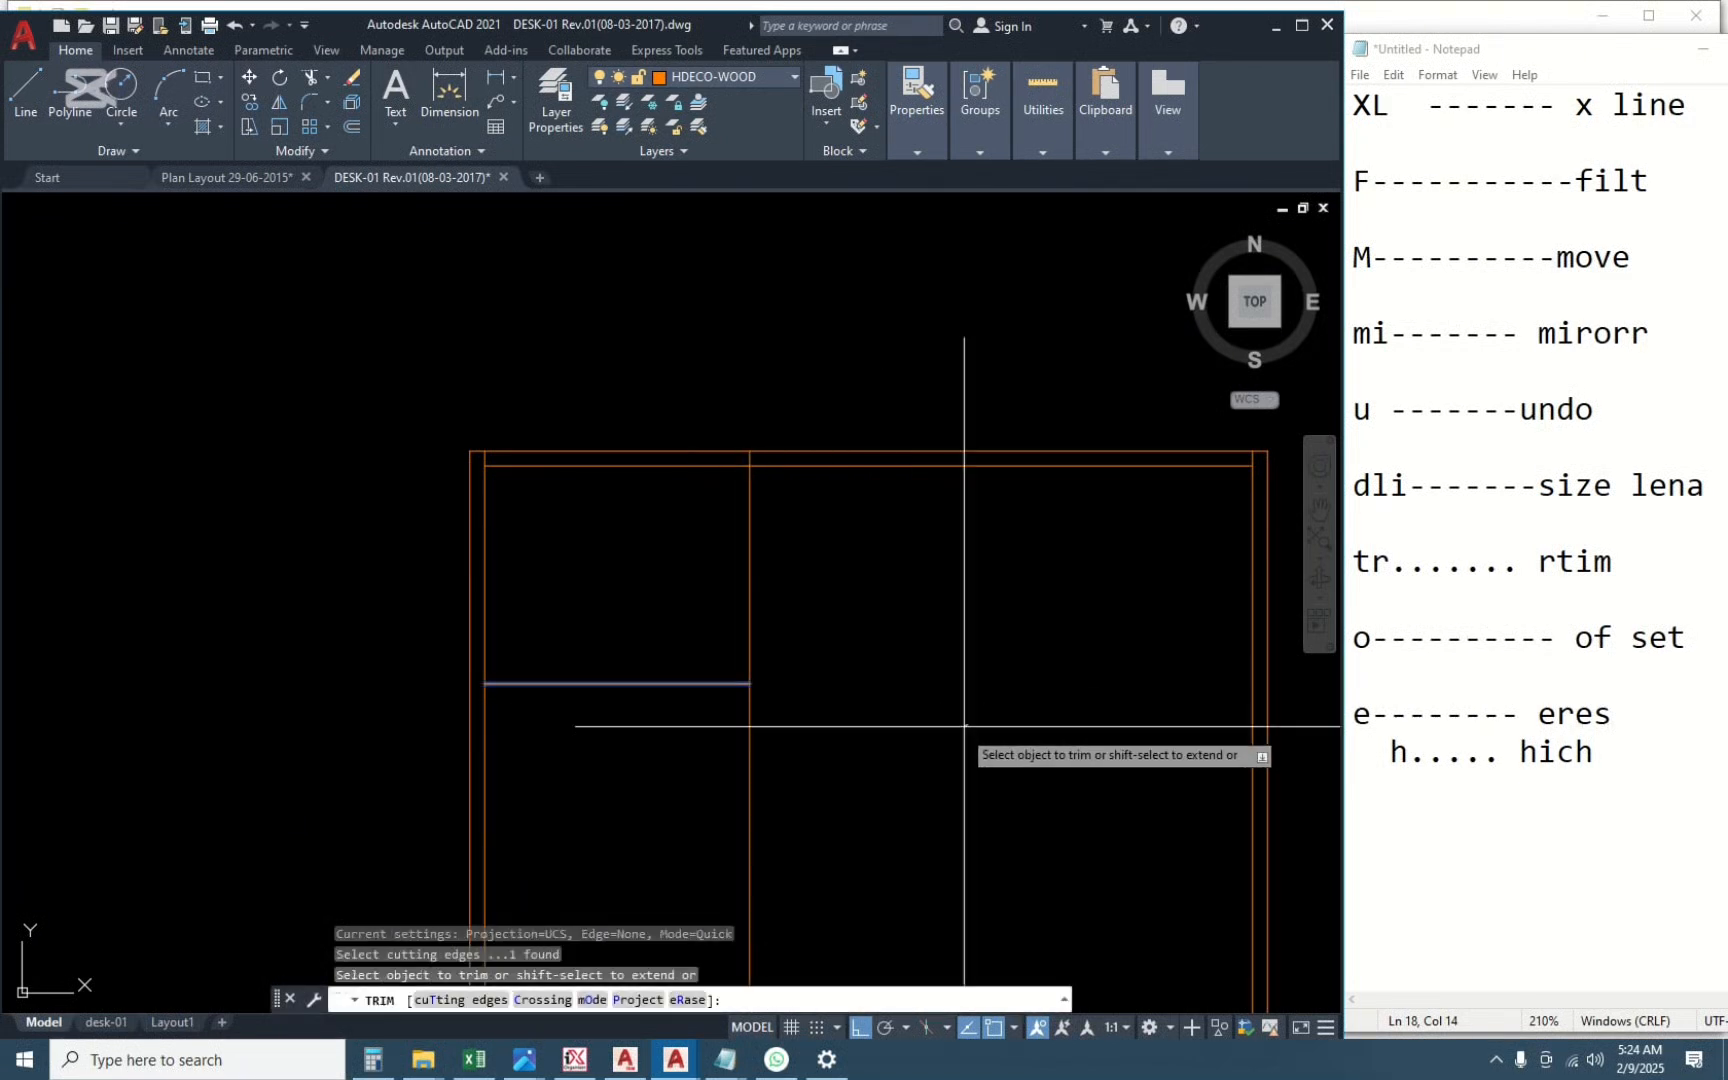
left_click_drag(835, 765, 675, 810)
key("Escape")
Stretch the upper end of the vertical drawer divider down to the underside of the desk's top panel.
scroll(890, 821, "down", 4)
scroll(860, 788, "up", 5)
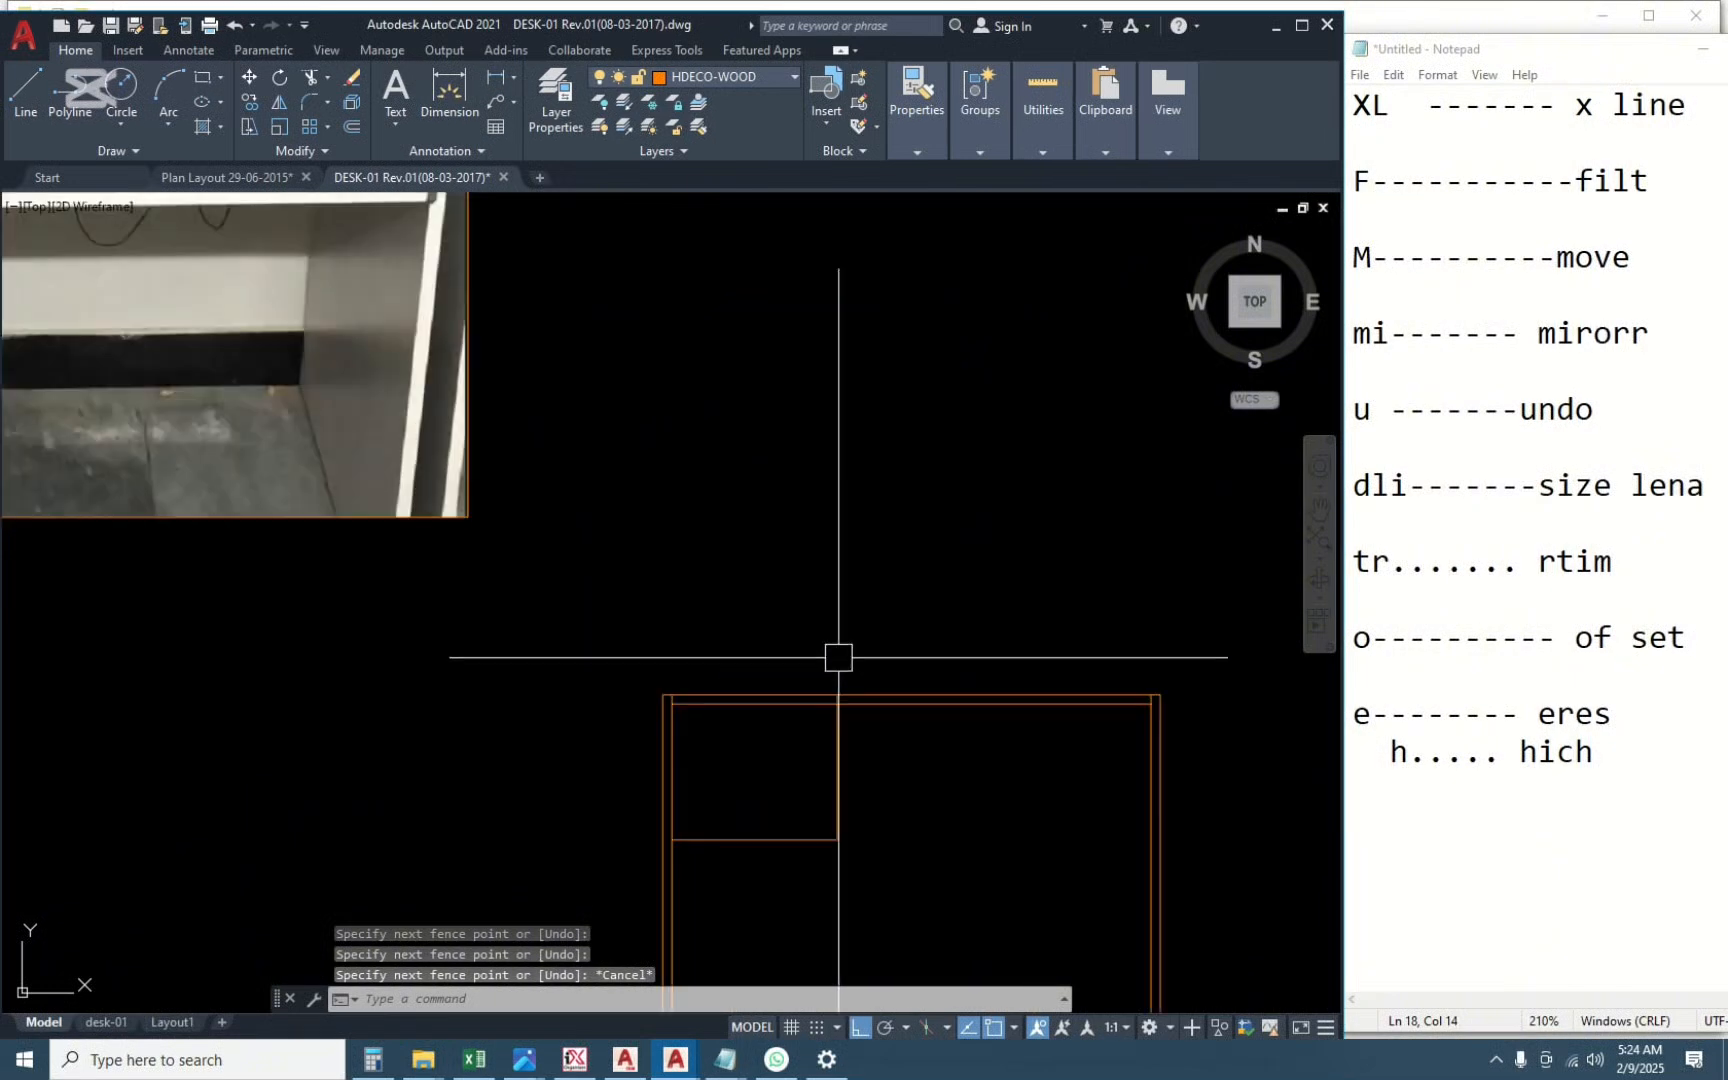
left_click(847, 774)
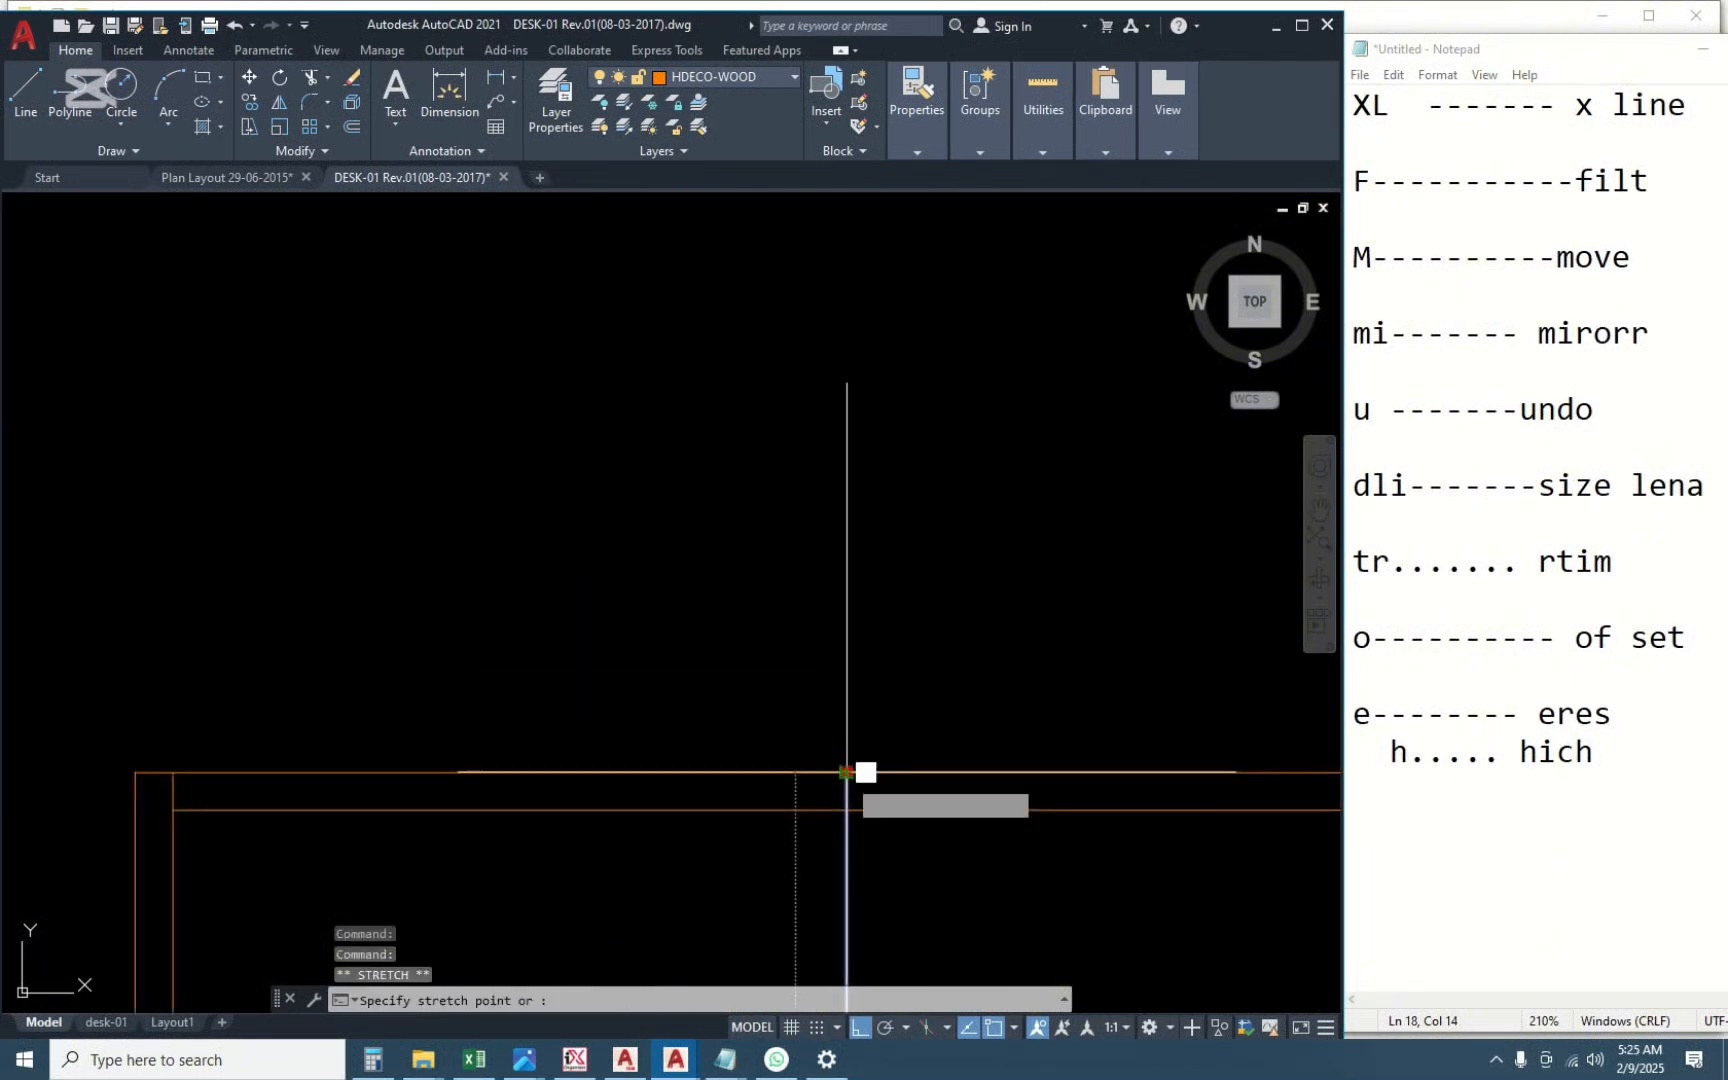
left_click(846, 812)
key("Escape")
scroll(991, 727, "down", 10)
scroll(602, 415, "up", 2)
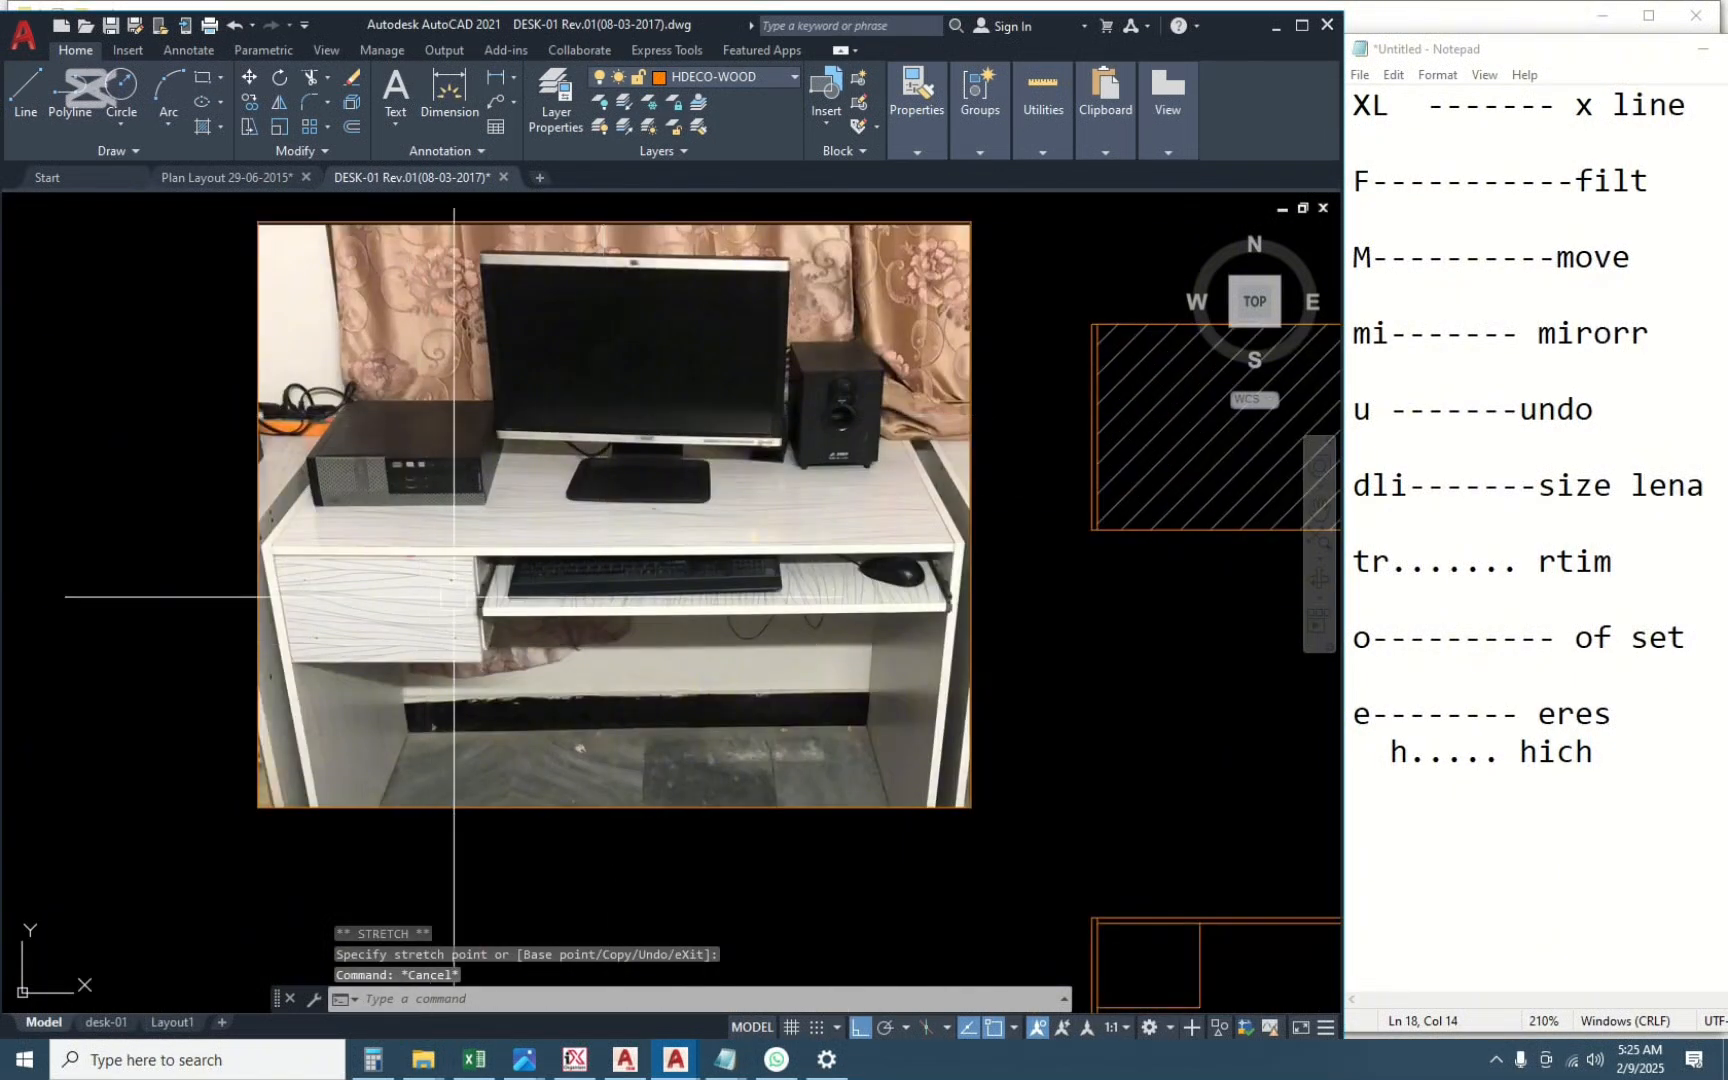
scroll(706, 821, "down", 5)
scroll(730, 830, "up", 5)
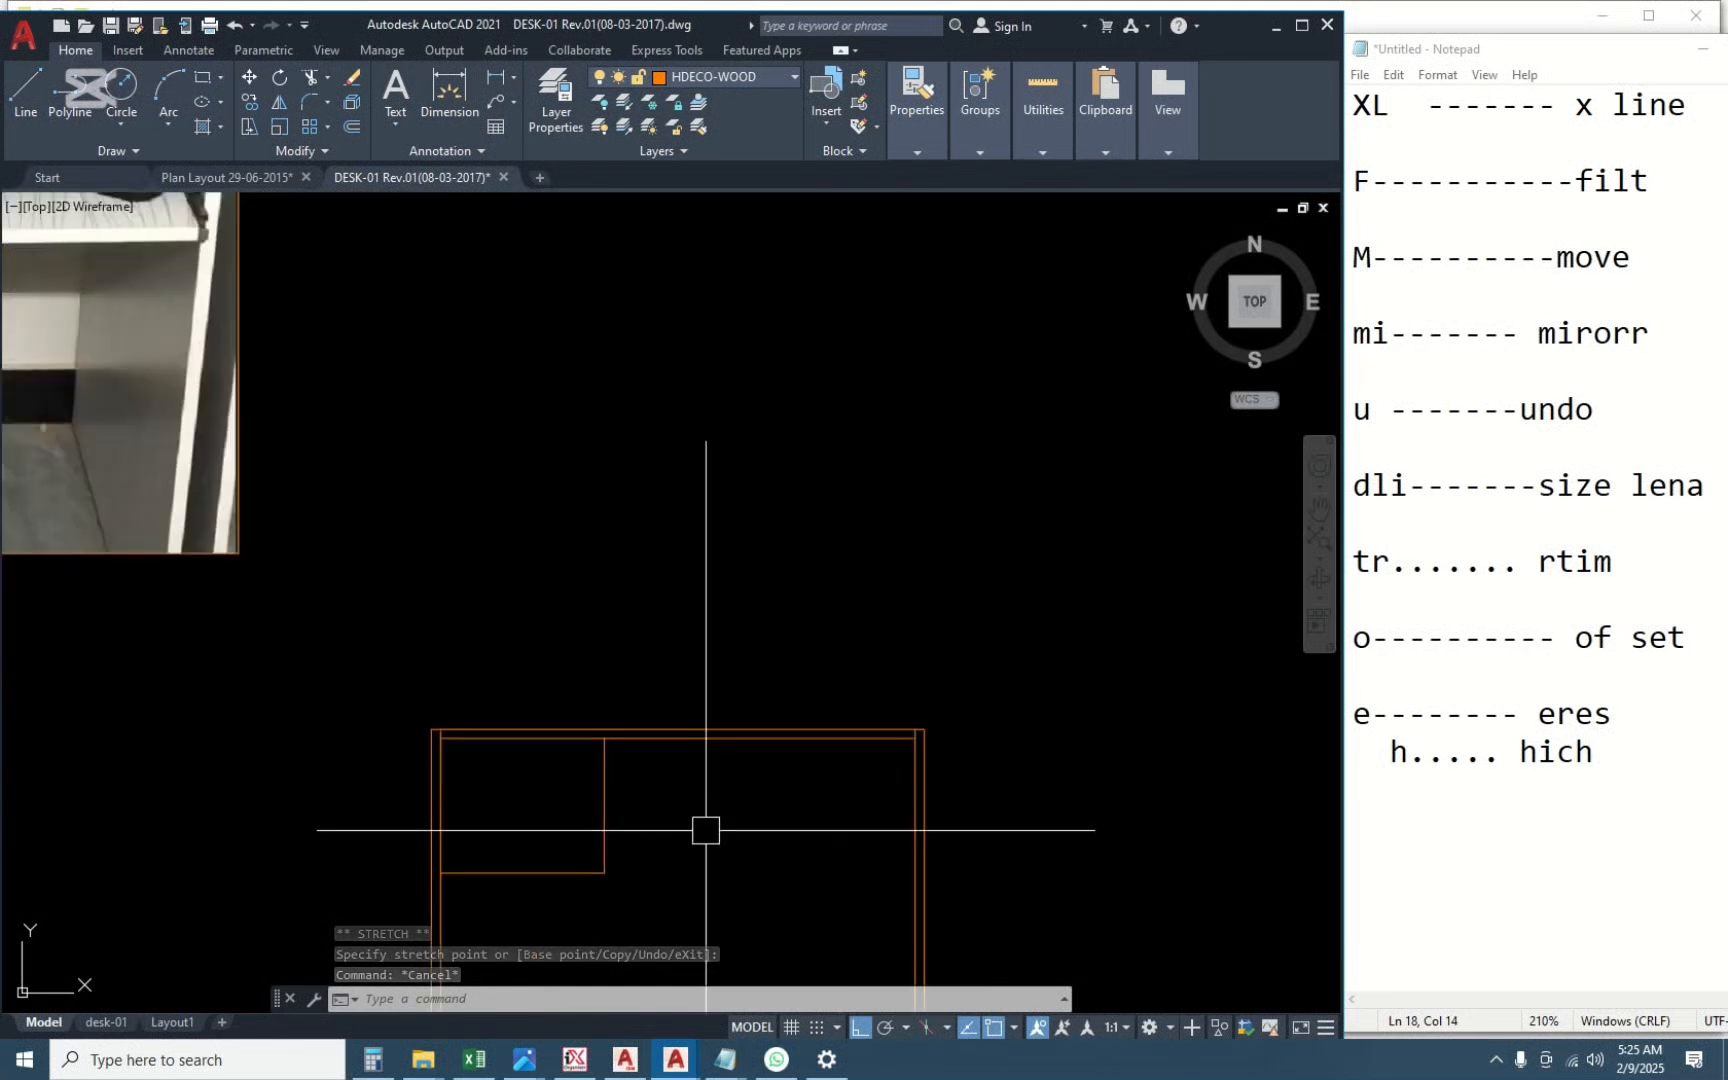
scroll(722, 757, "up", 2)
left_click(744, 730)
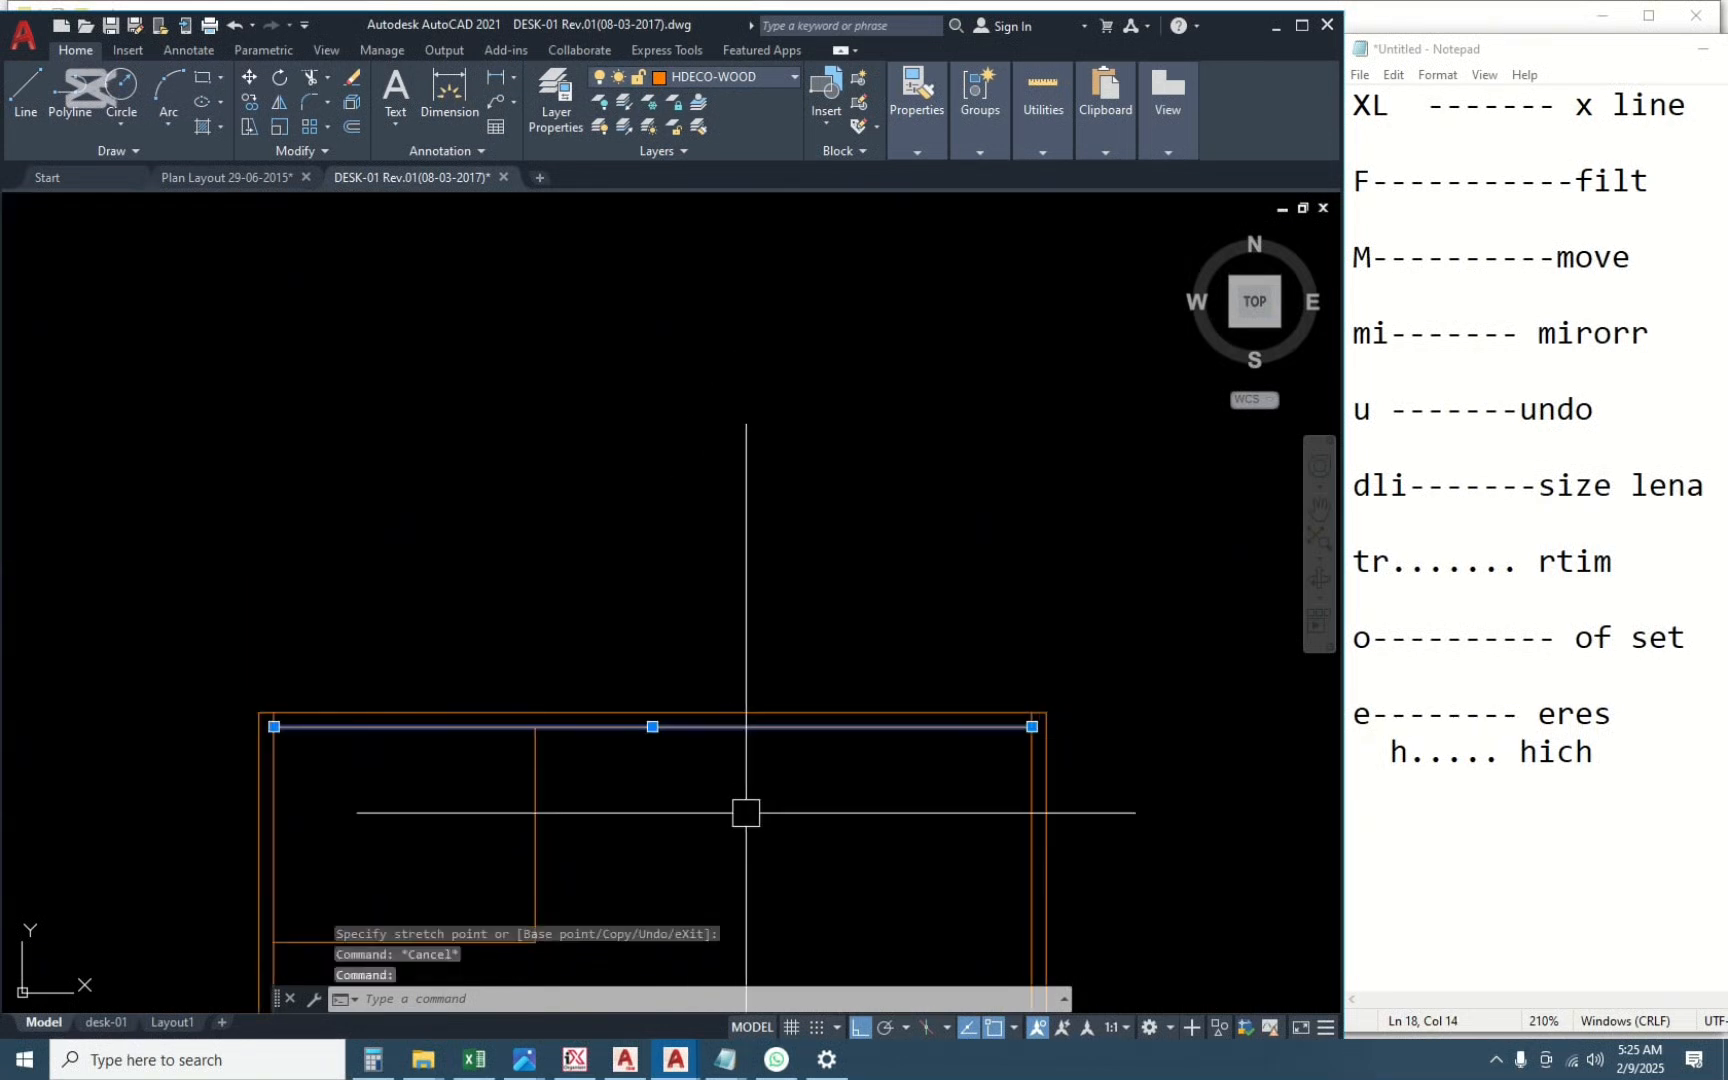
type("o")
key("Return")
key("Escape")
scroll(791, 791, "down", 4)
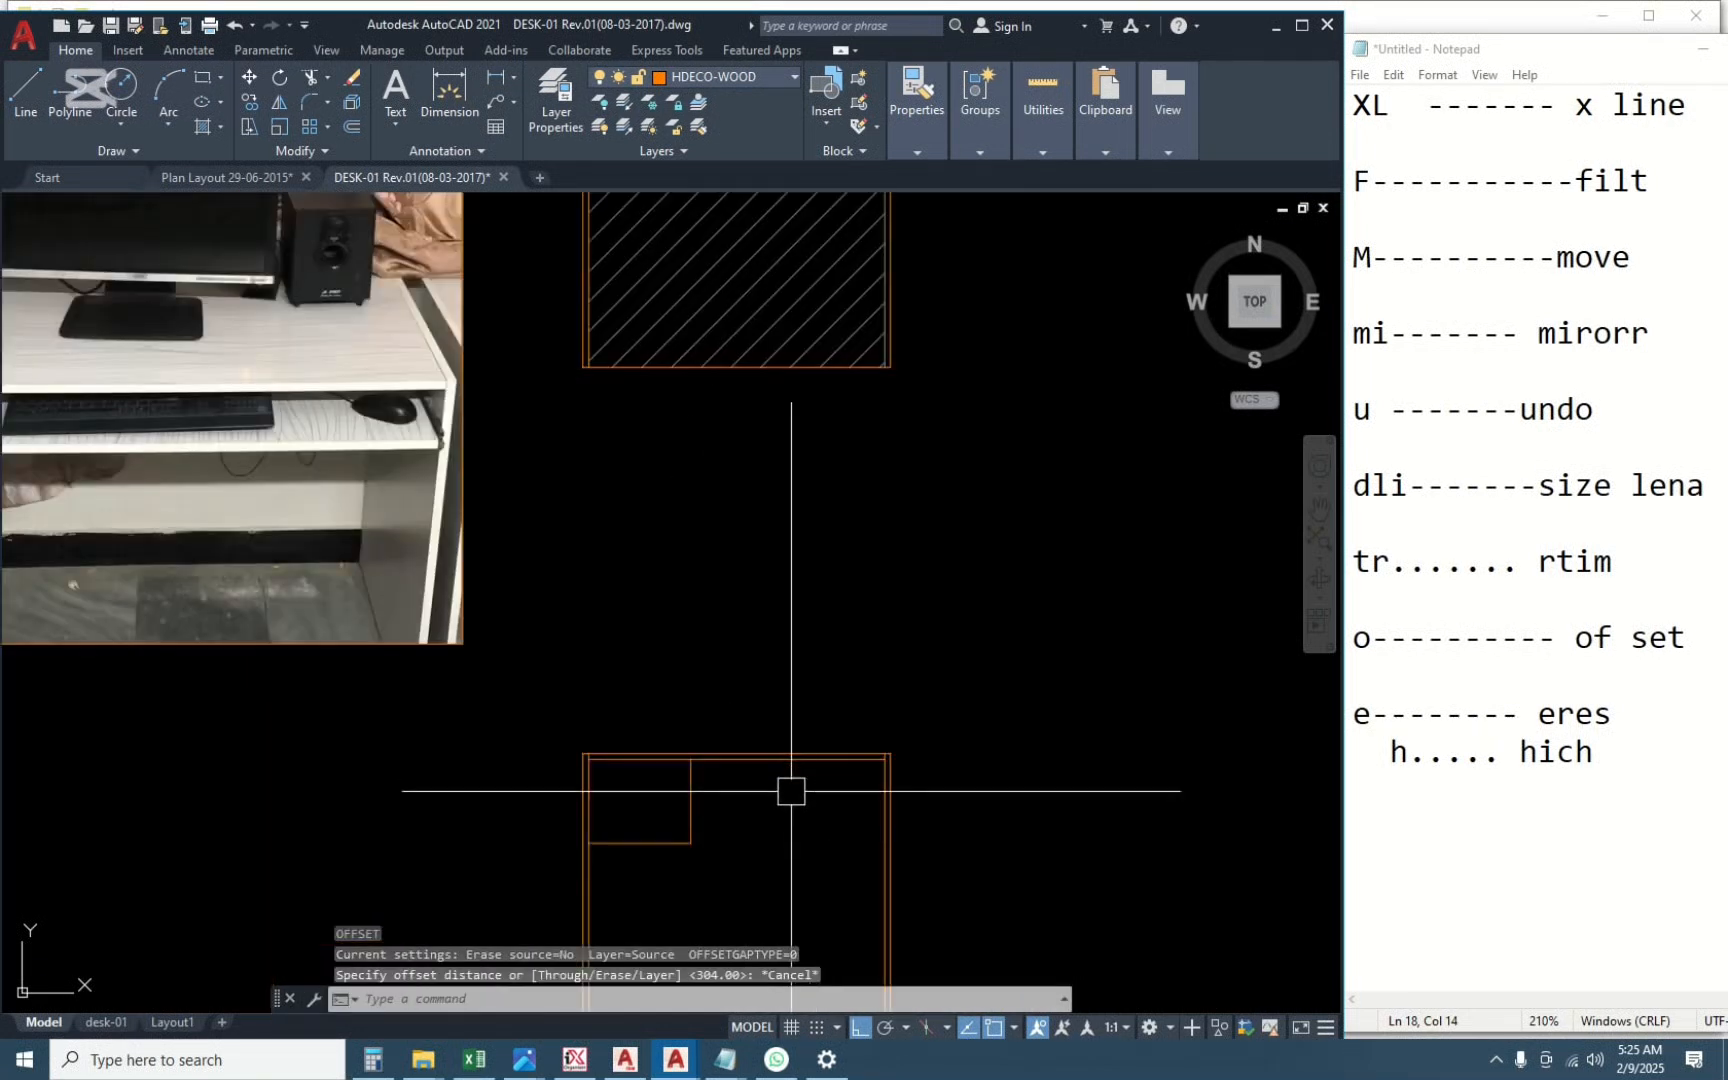
middle_click_drag(183, 420, 430, 399)
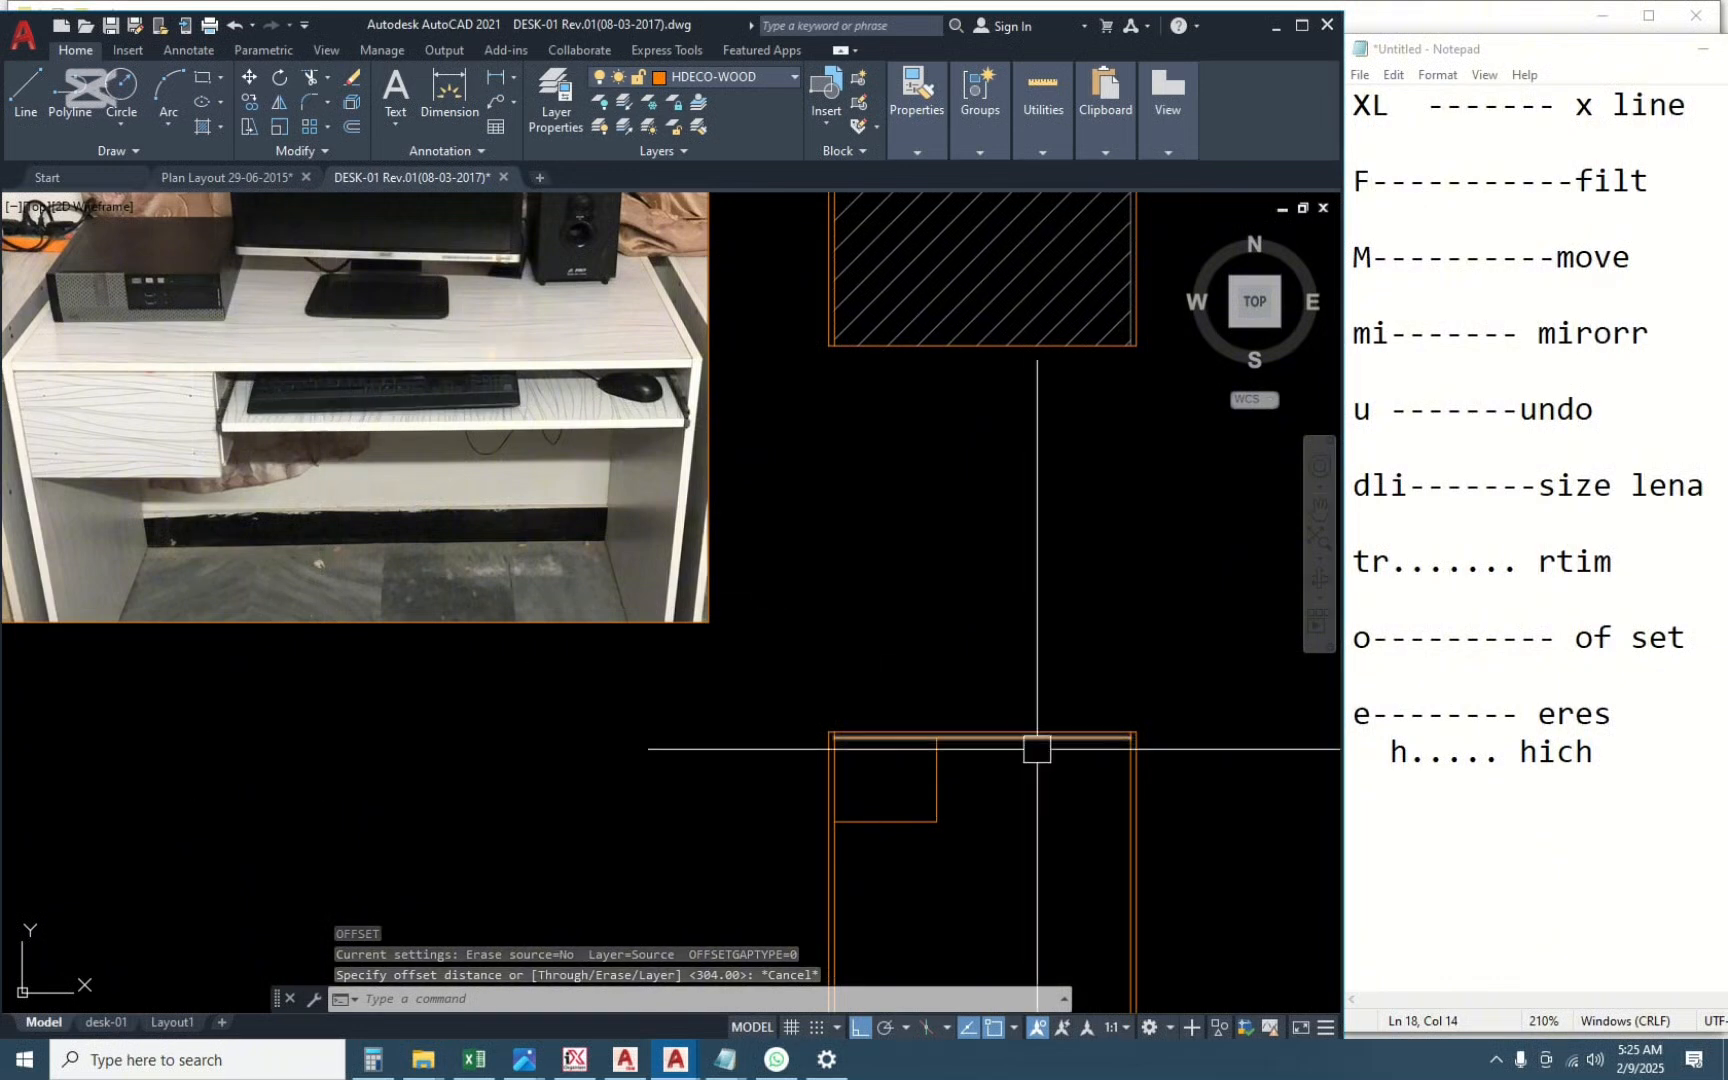
Draw a horizontal line from the midpoint of the drawer divider to the inner edge of the desk's right side panel.
scroll(1030, 805, "up", 2)
middle_click_drag(1038, 798, 587, 776)
type("l")
key("Return")
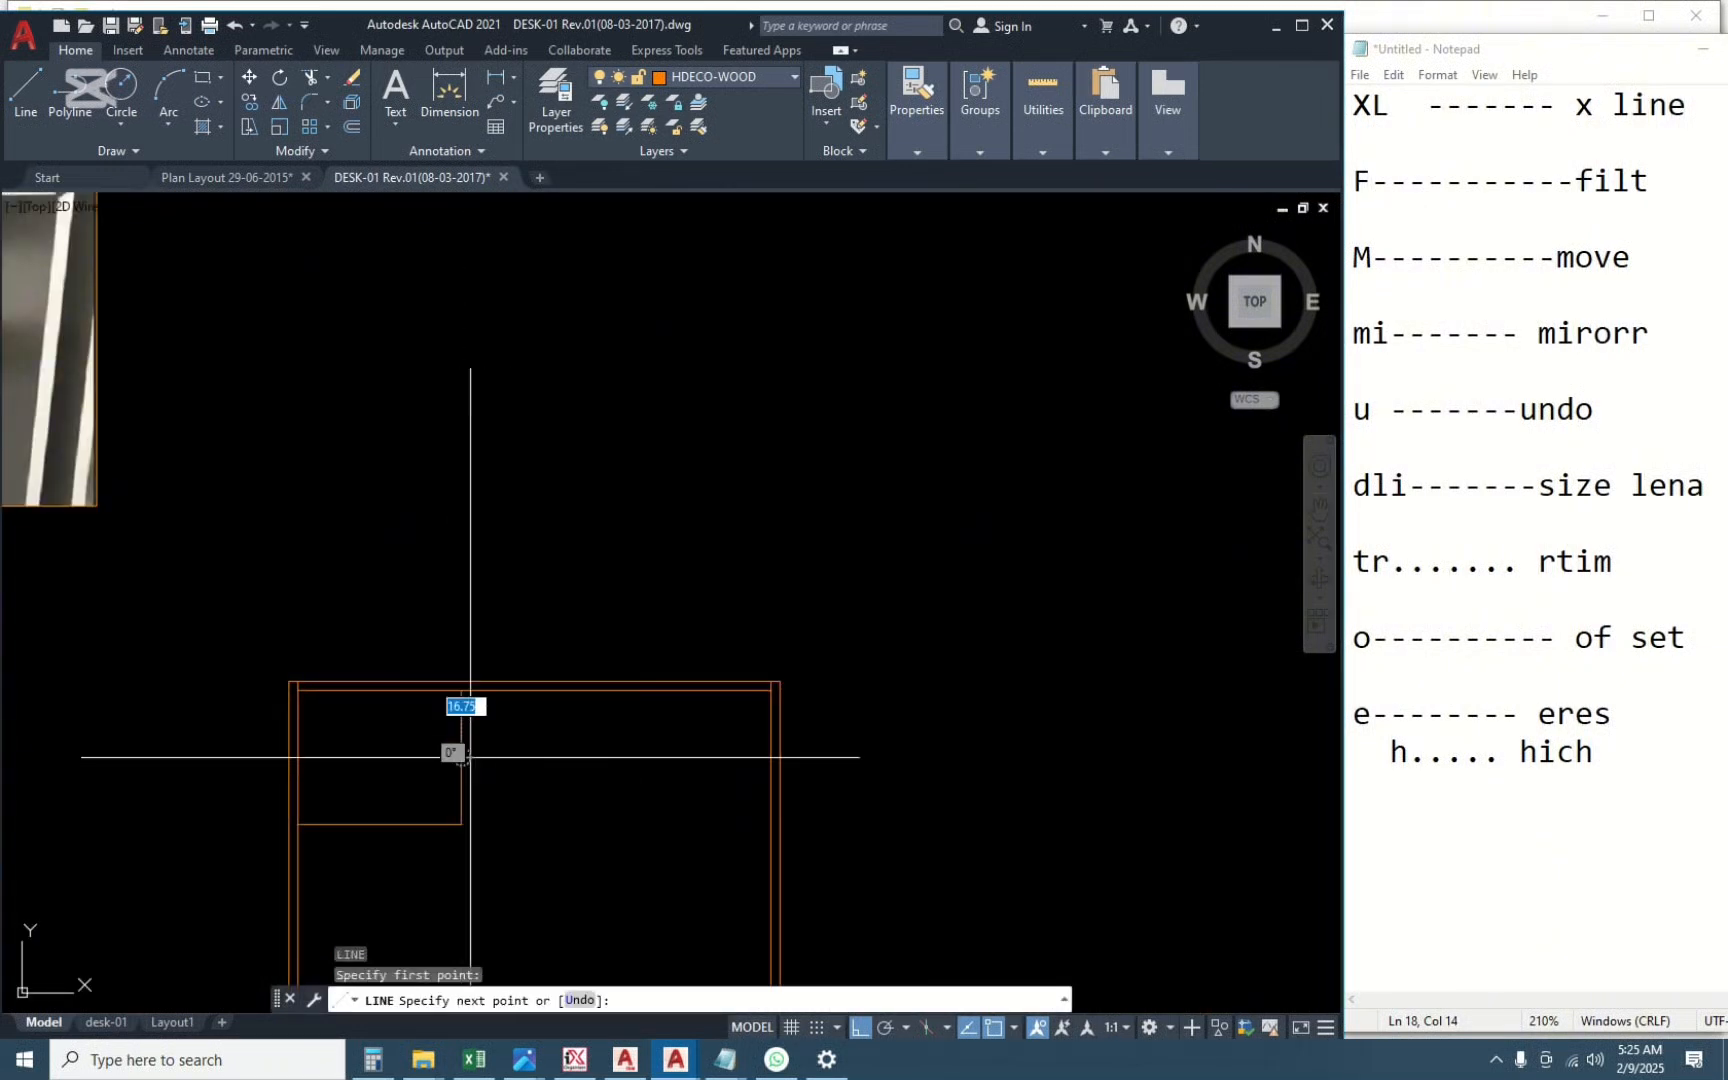
left_click(774, 757)
key("Escape")
Offset the keyboard shelf's horizontal line by 9 to both sides.
left_click(654, 722)
left_click(605, 812)
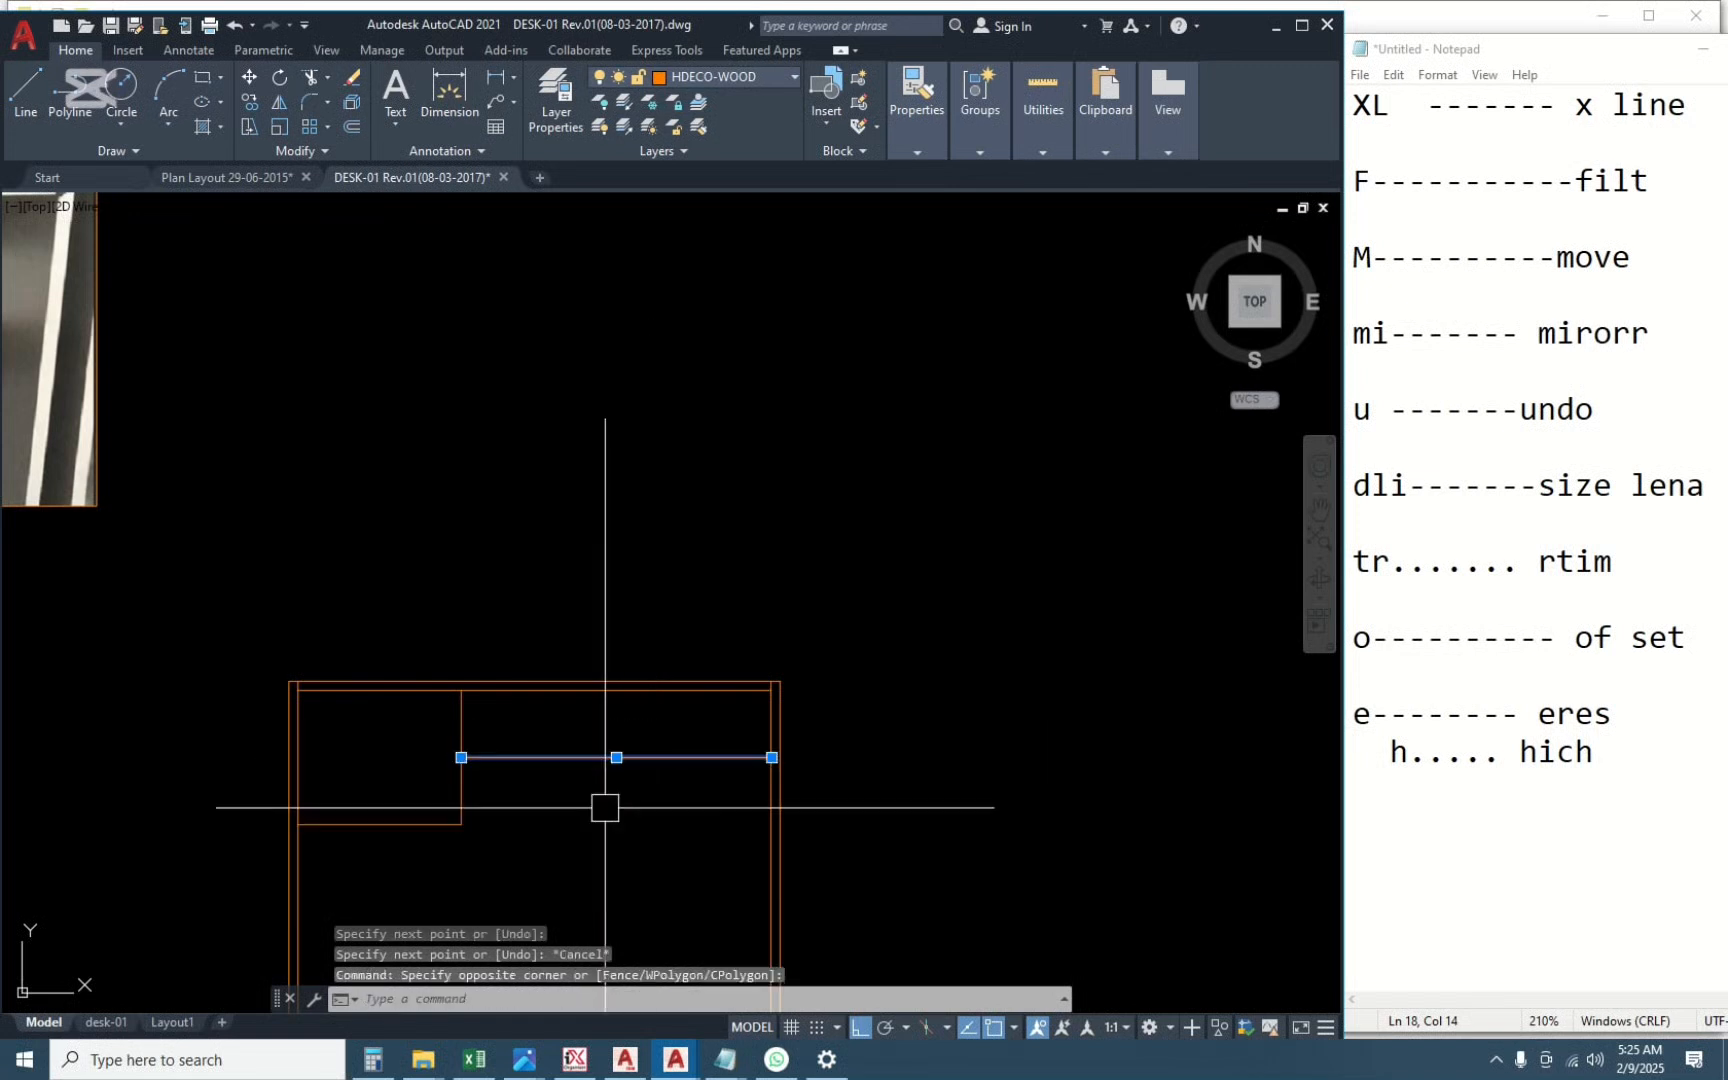
type("o")
key("Return")
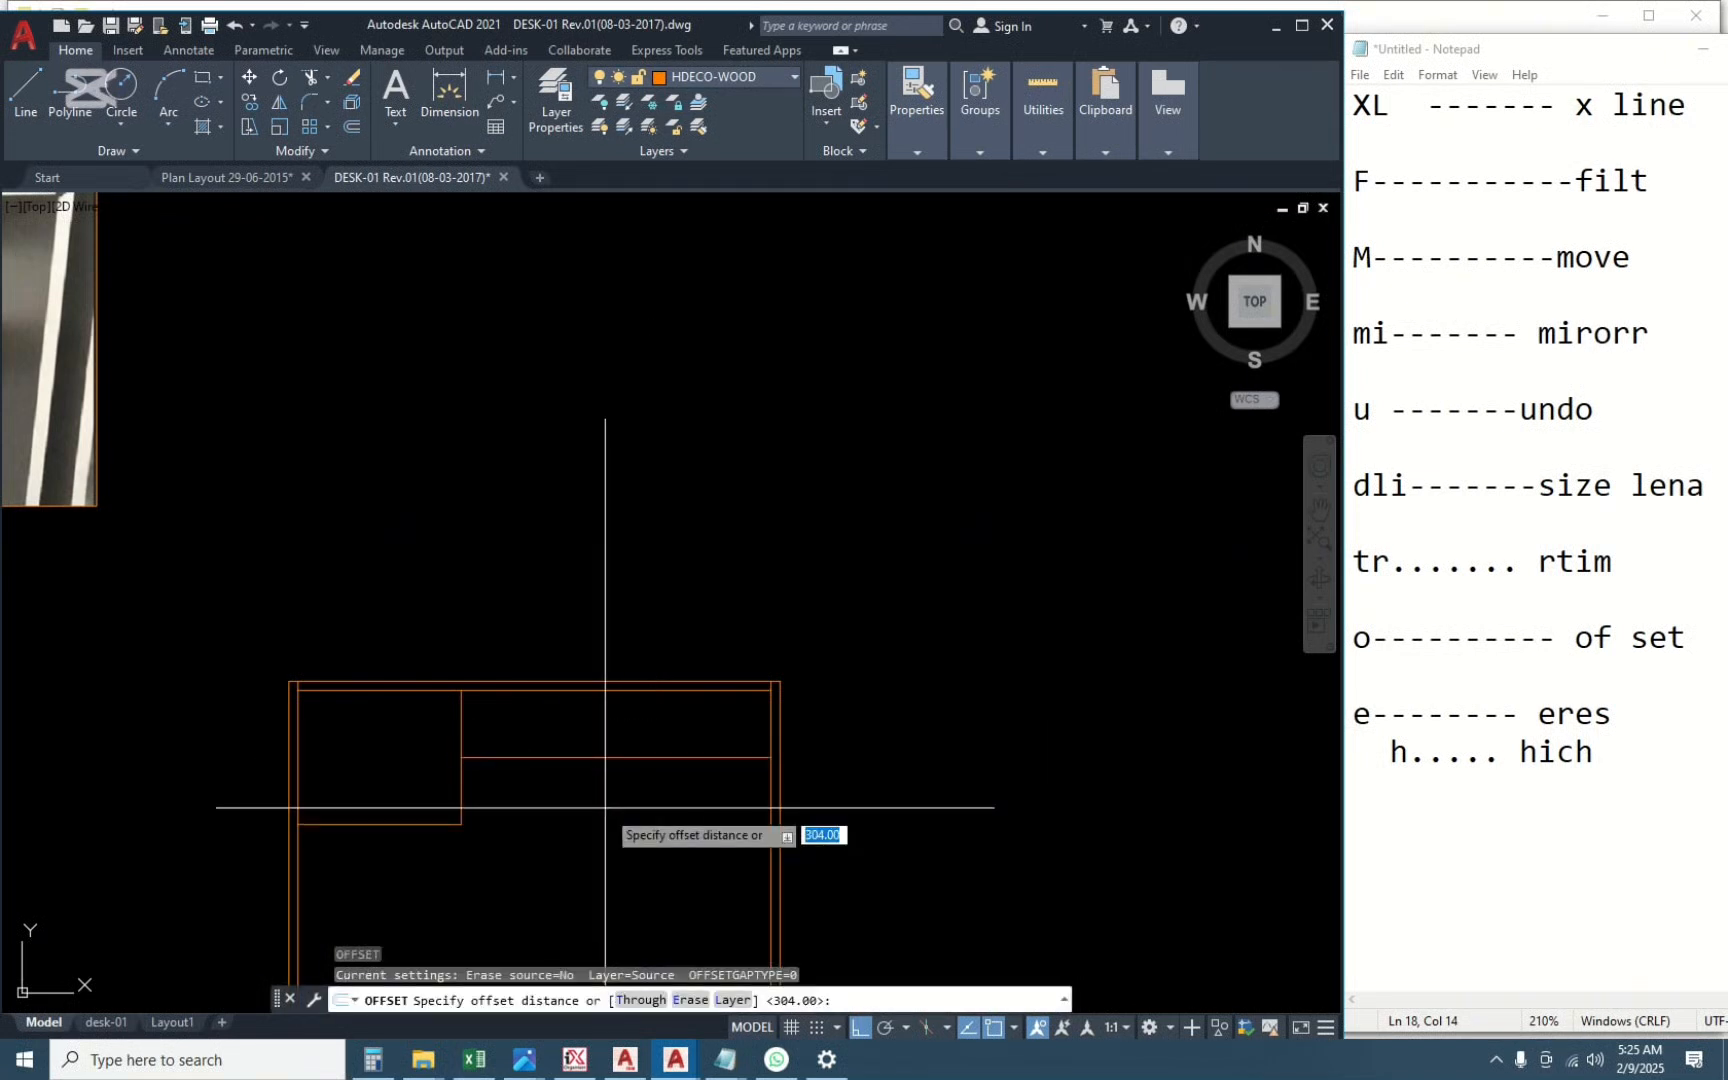
key("Return")
scroll(600, 808, "up", 4)
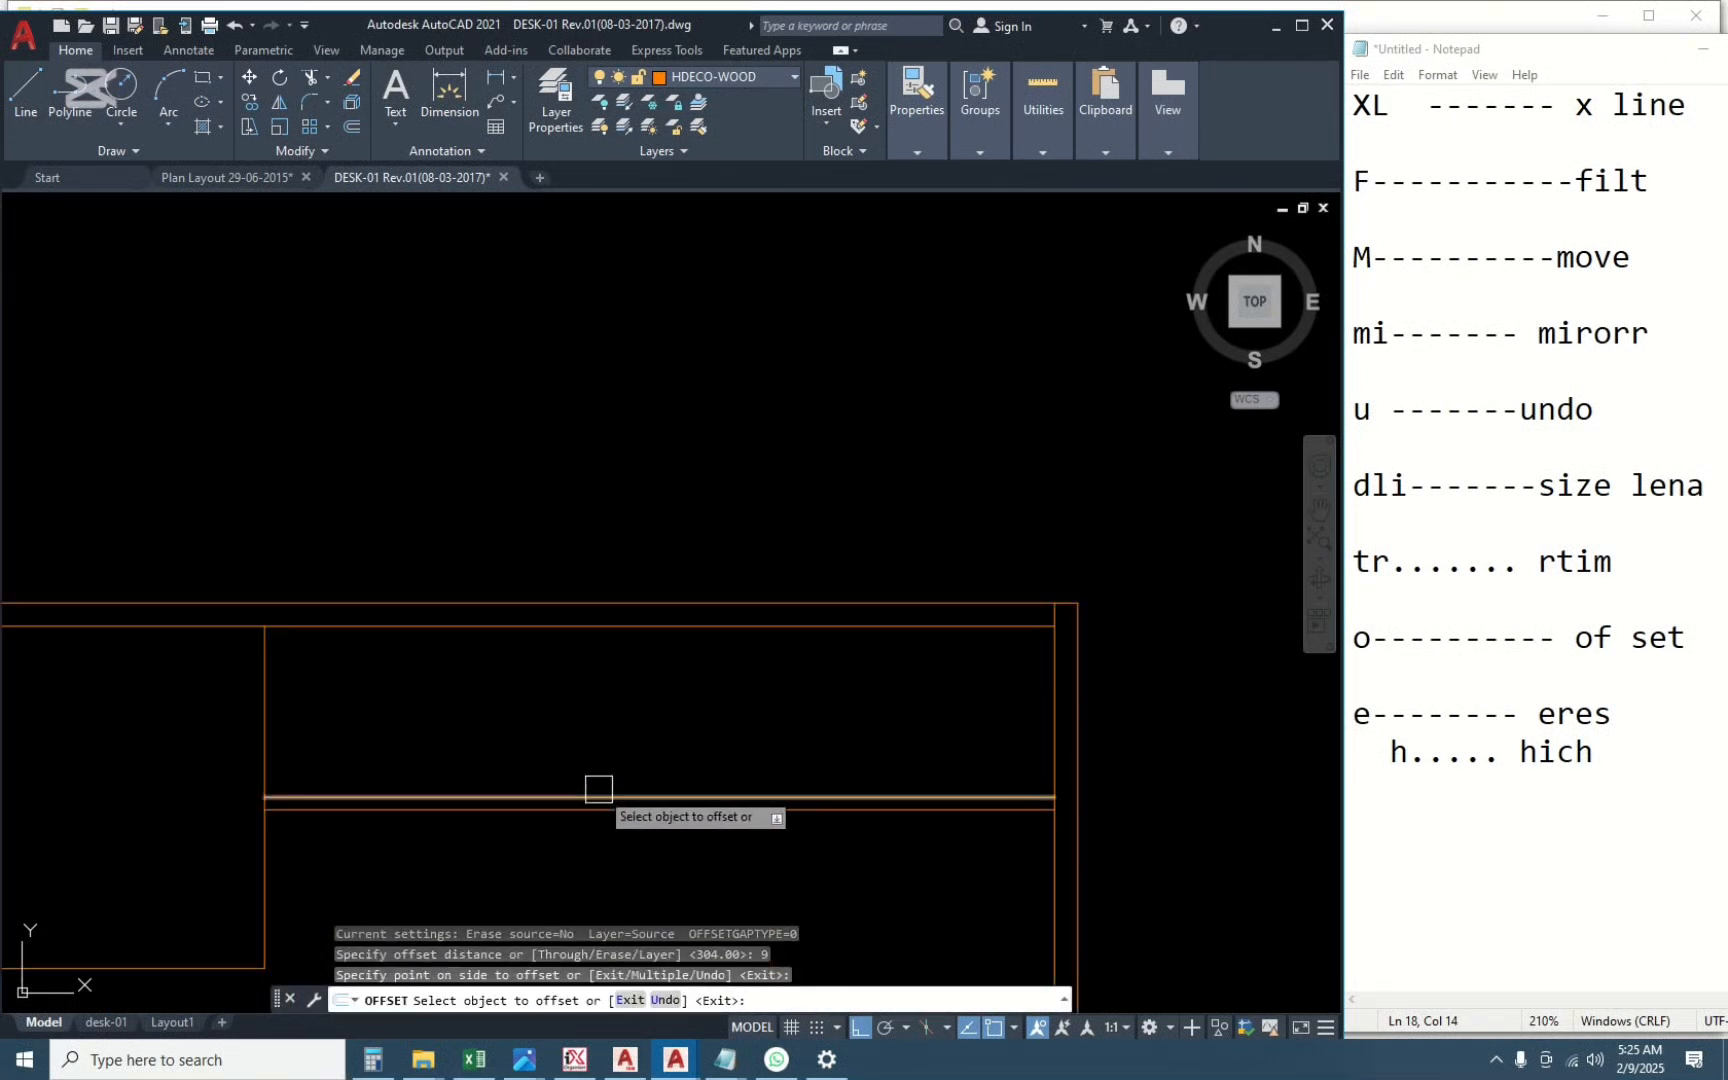
key("Escape")
Delete the original centre line between the two offset shelf lines.
left_click(625, 798)
key("Escape")
scroll(645, 795, "up", 4)
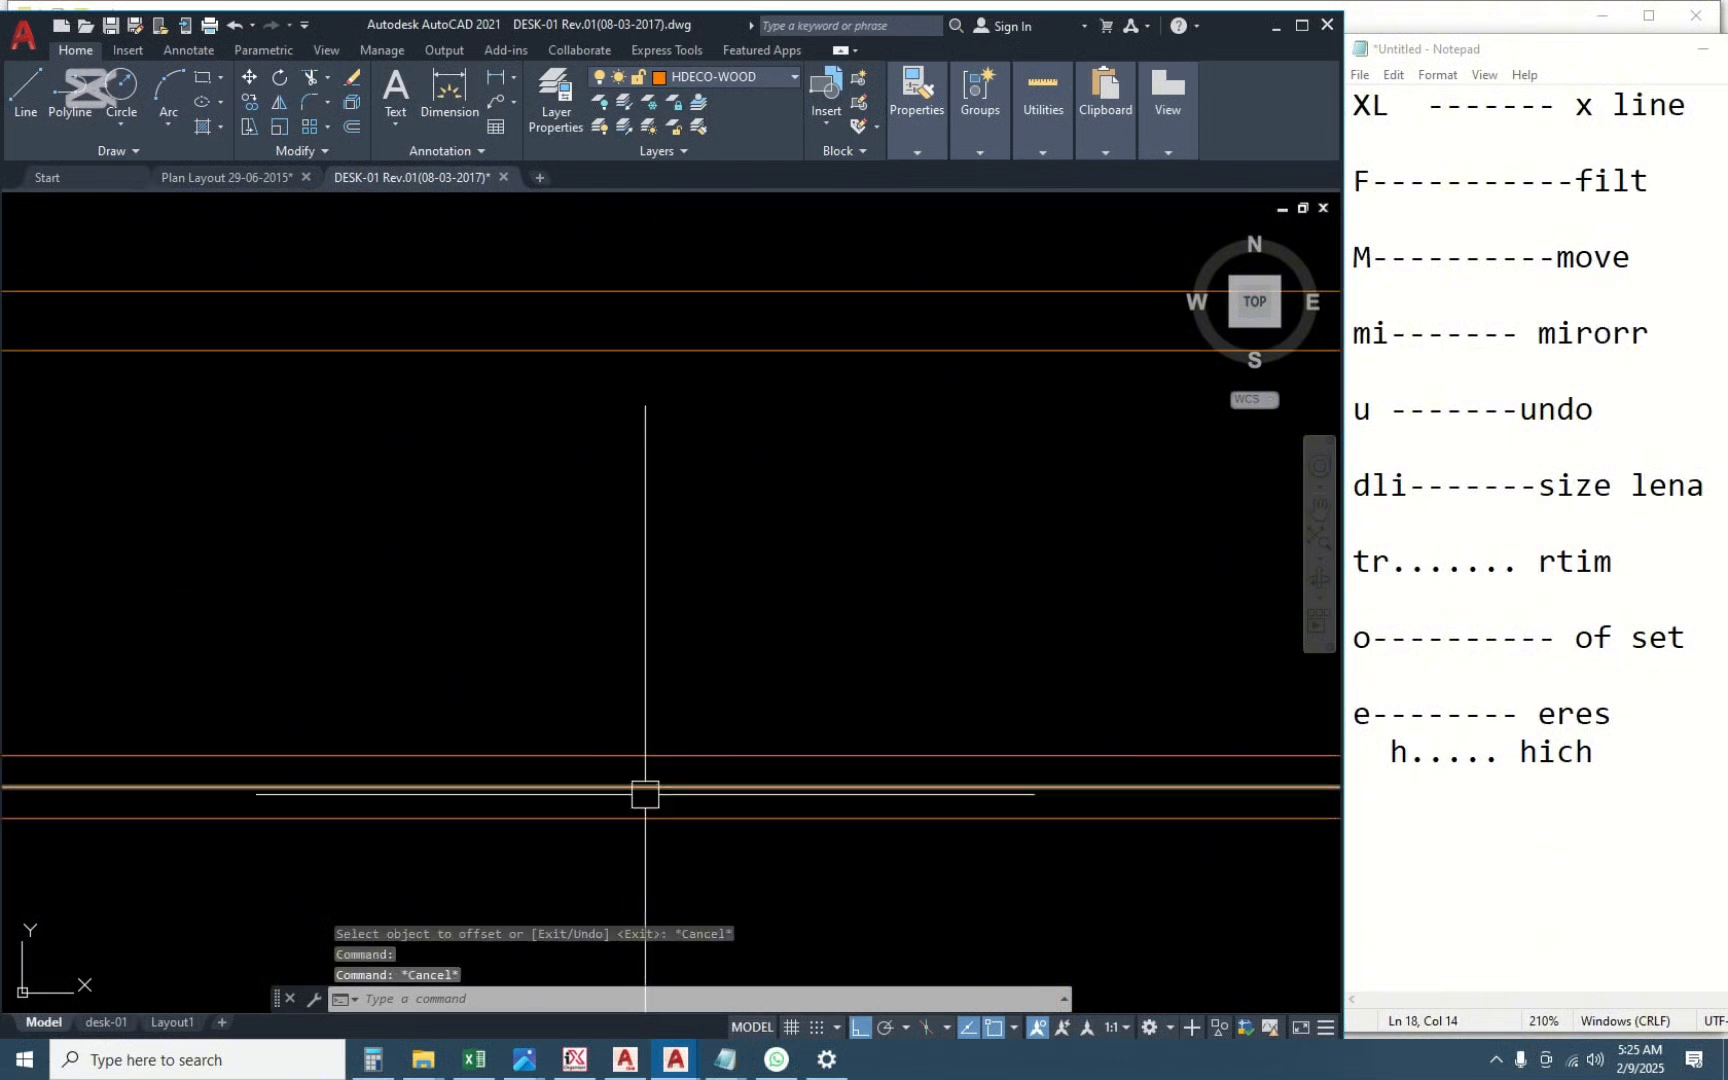
left_click(645, 795)
key("Delete")
scroll(756, 706, "down", 5)
left_click(774, 671)
left_click(657, 813)
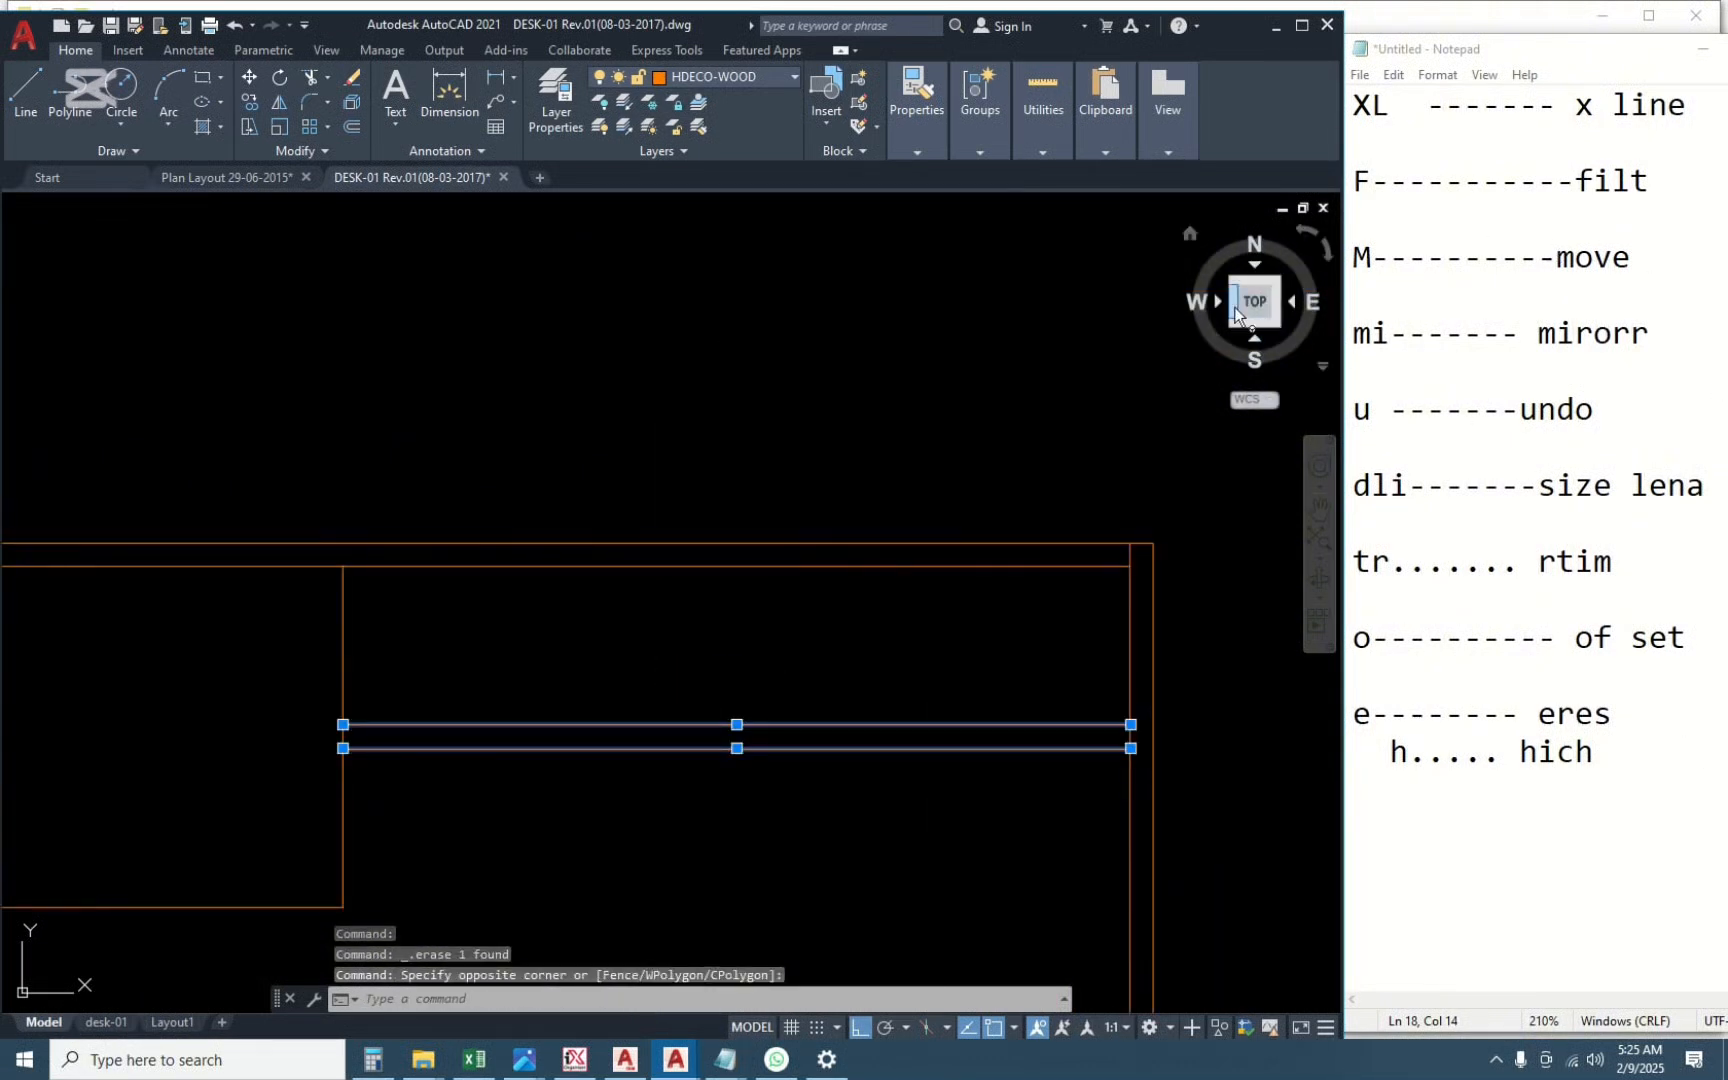
key("Escape")
left_click(916, 682)
left_click(712, 790)
key("Escape")
left_click(915, 645)
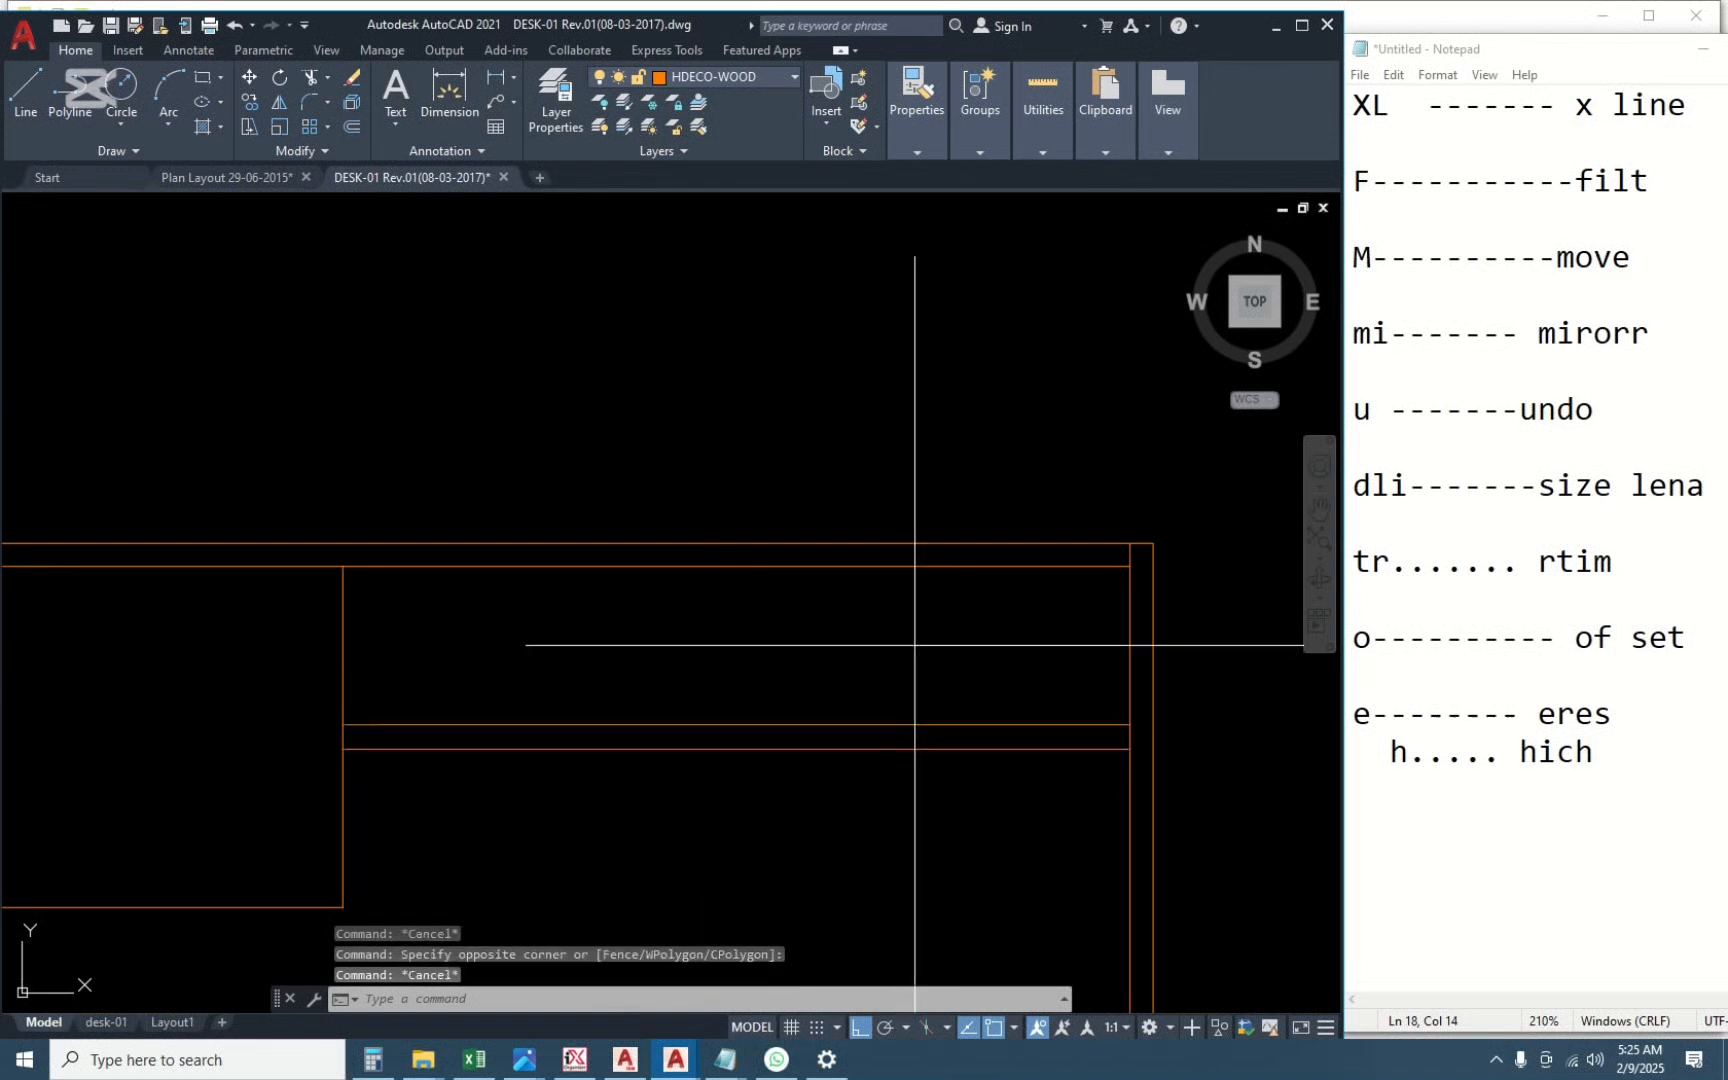
left_click(598, 827)
key("Escape")
left_click(571, 655)
left_click(1098, 918)
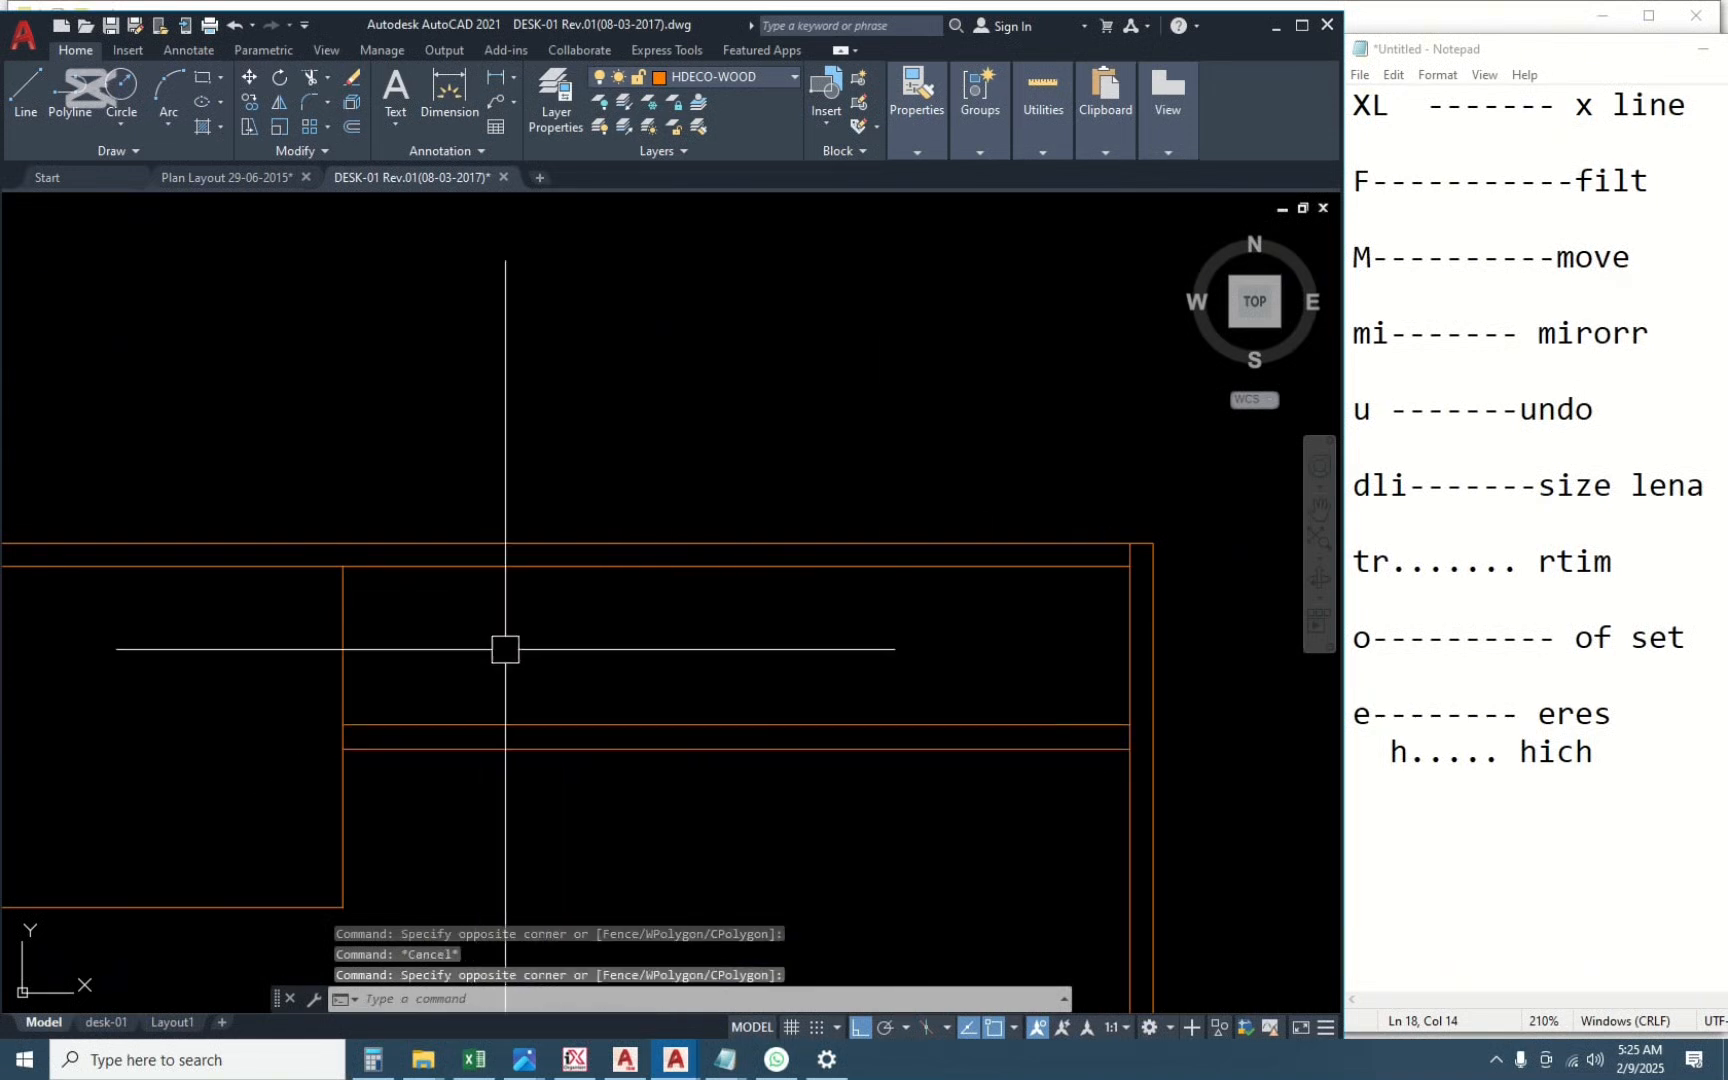
left_click(552, 663)
left_click(965, 853)
scroll(857, 510, "down", 5)
left_click(575, 480)
left_click(1149, 734)
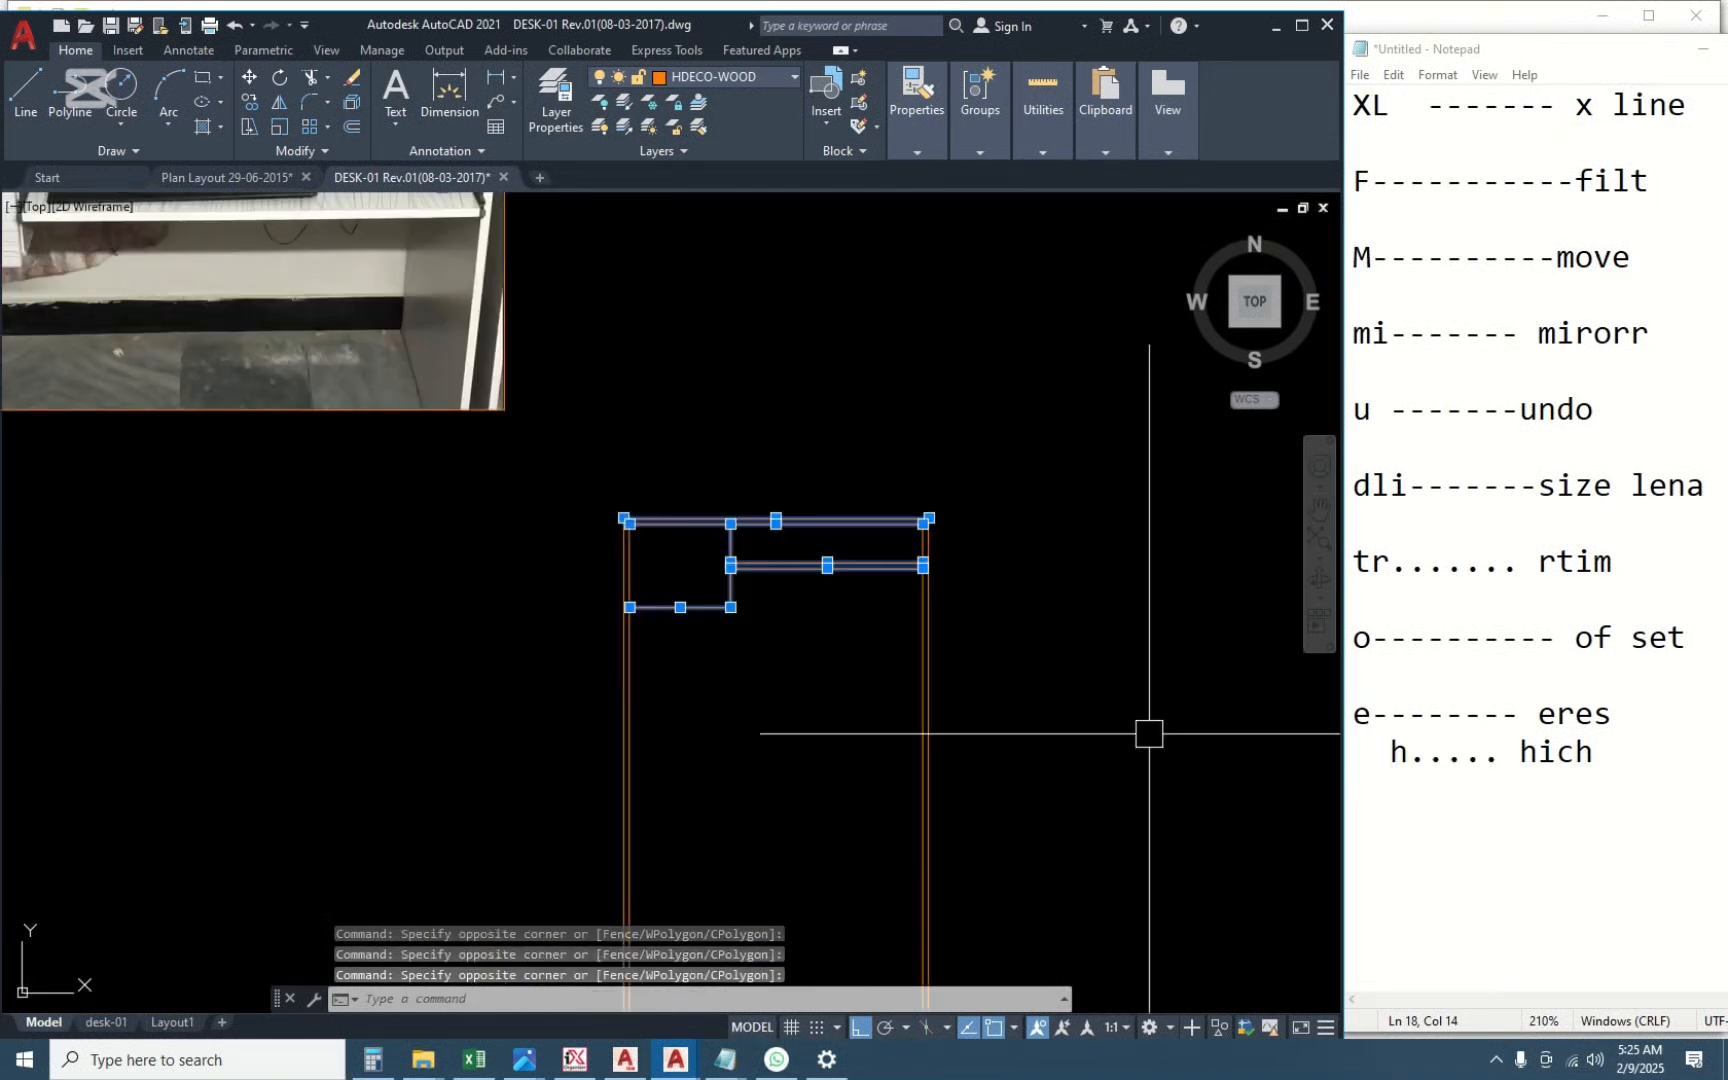
scroll(835, 561, "up", 5)
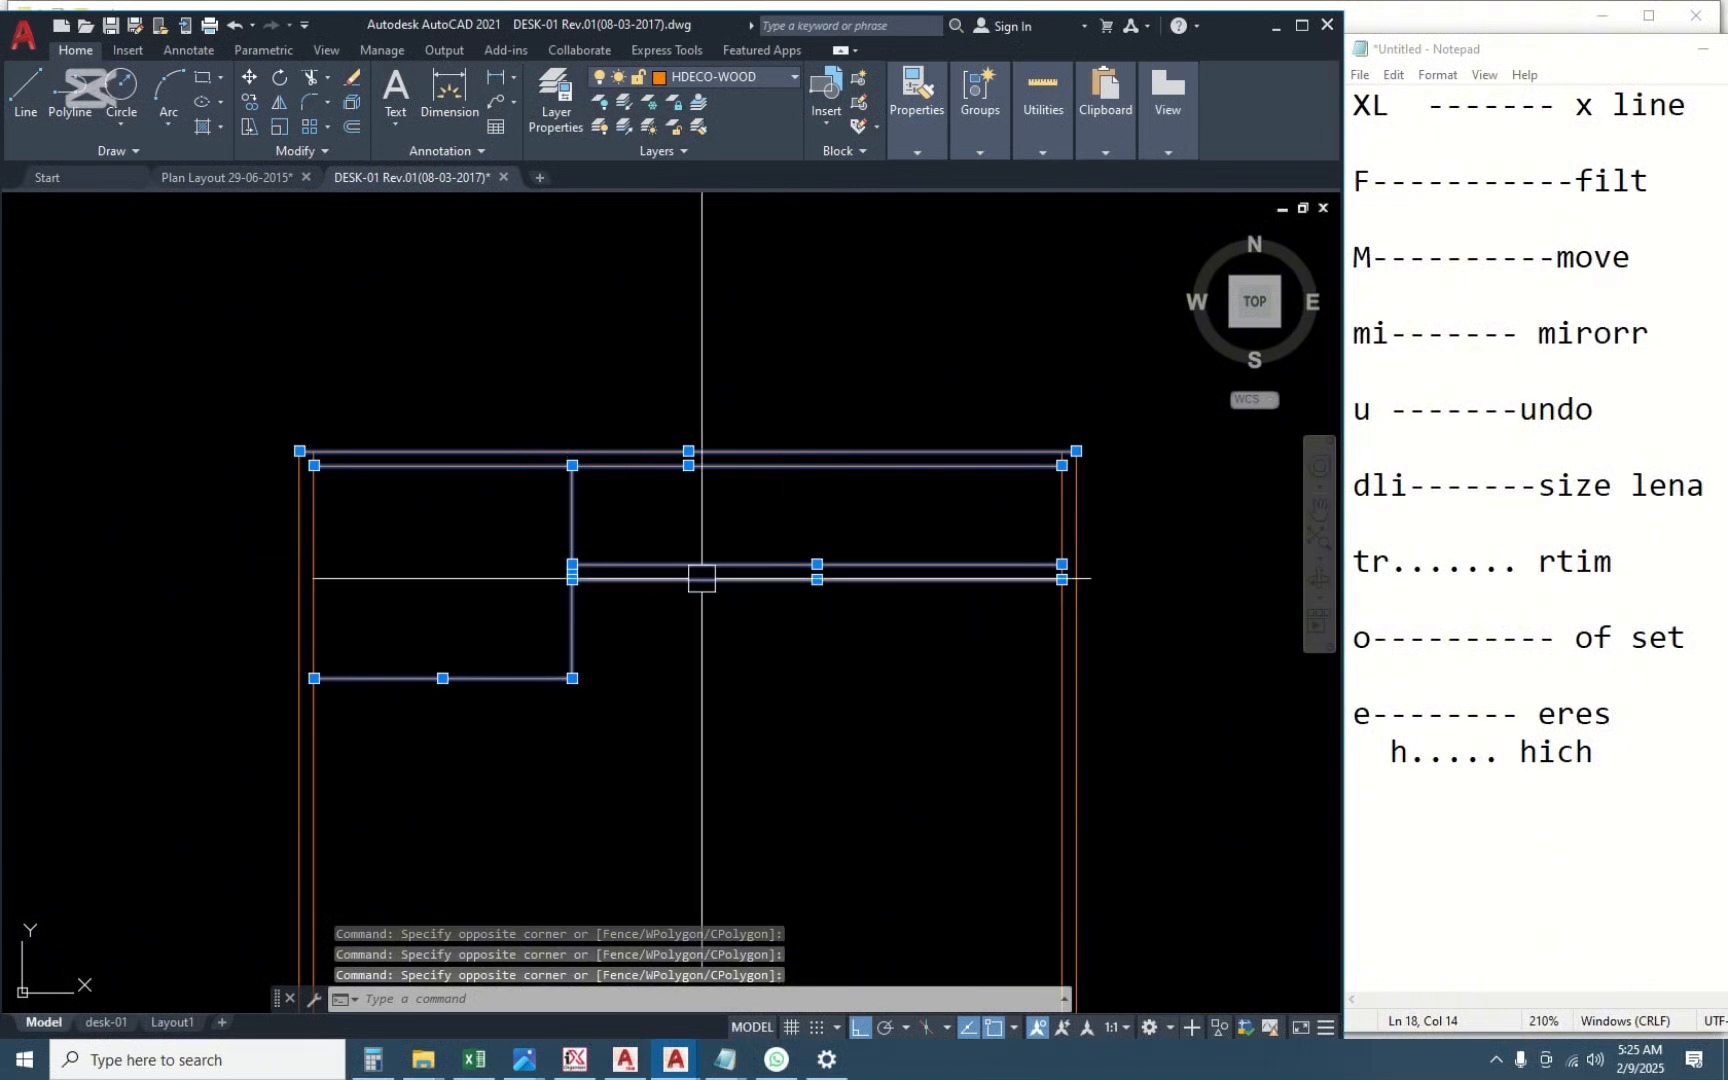
key("Escape")
Move the two keyboard shelf lines straight down by 50.
scroll(702, 578, "up", 4)
left_click(988, 469)
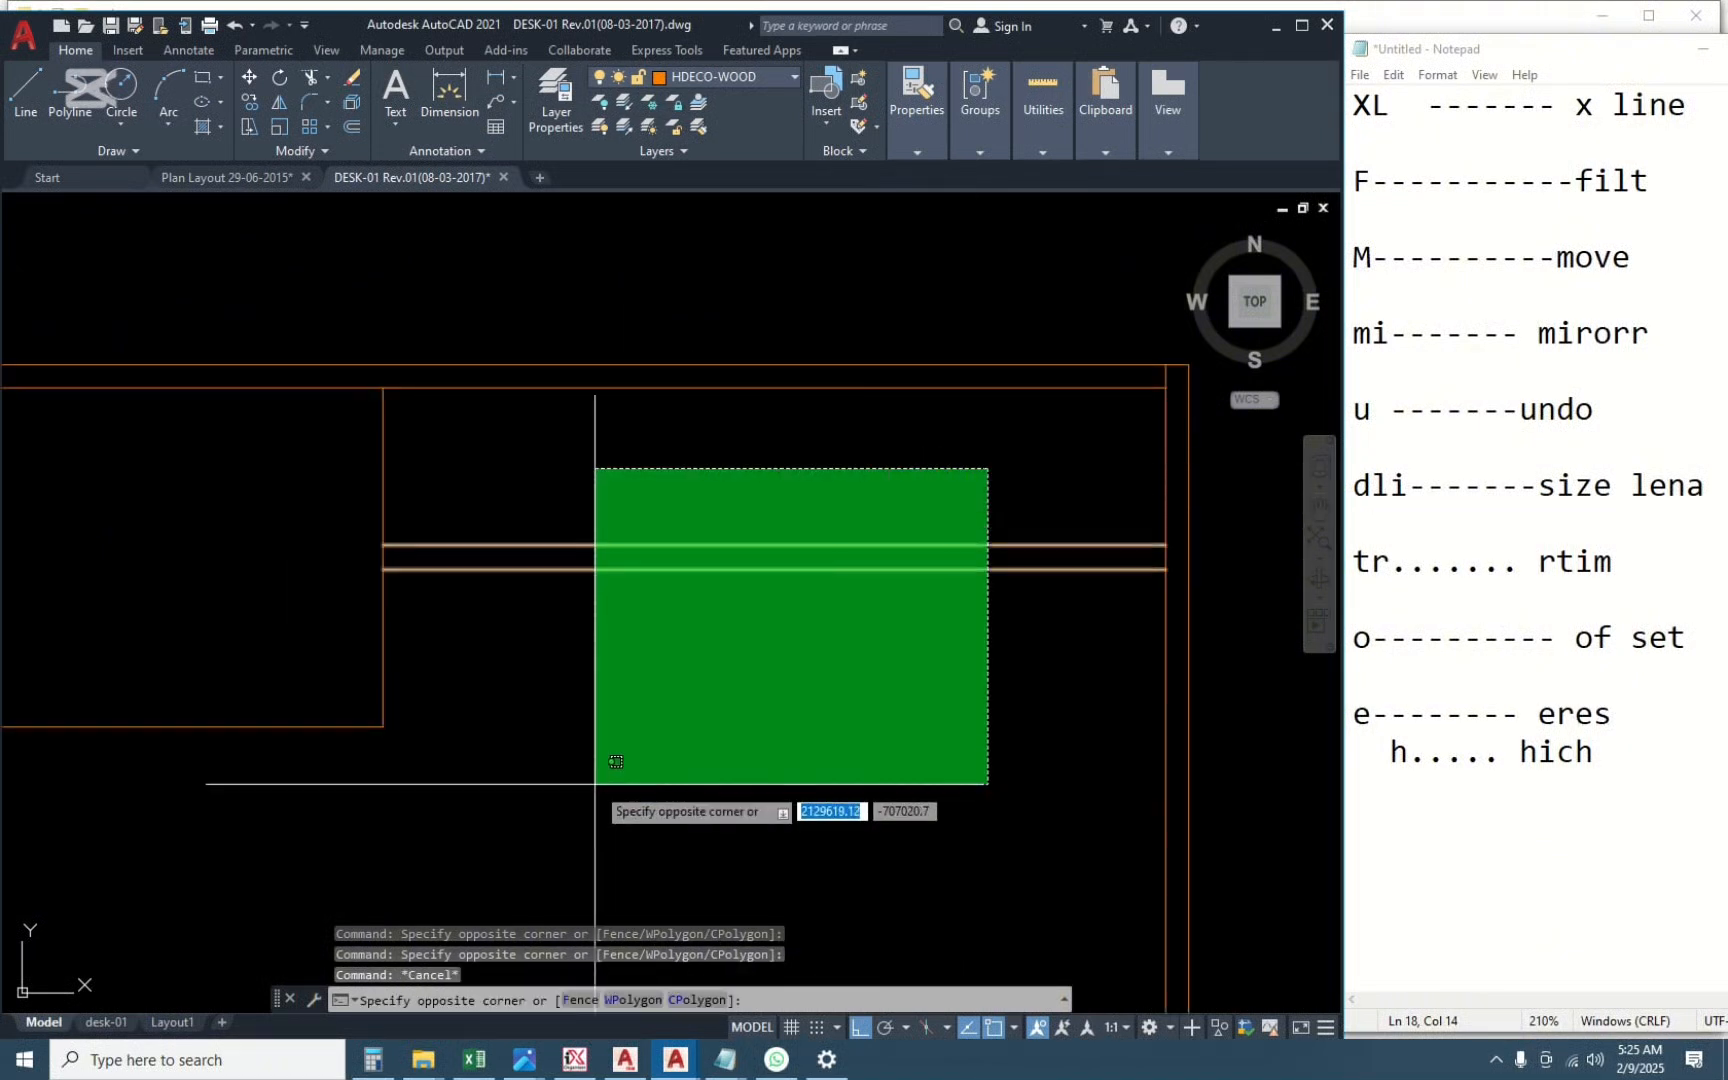
left_click(595, 784)
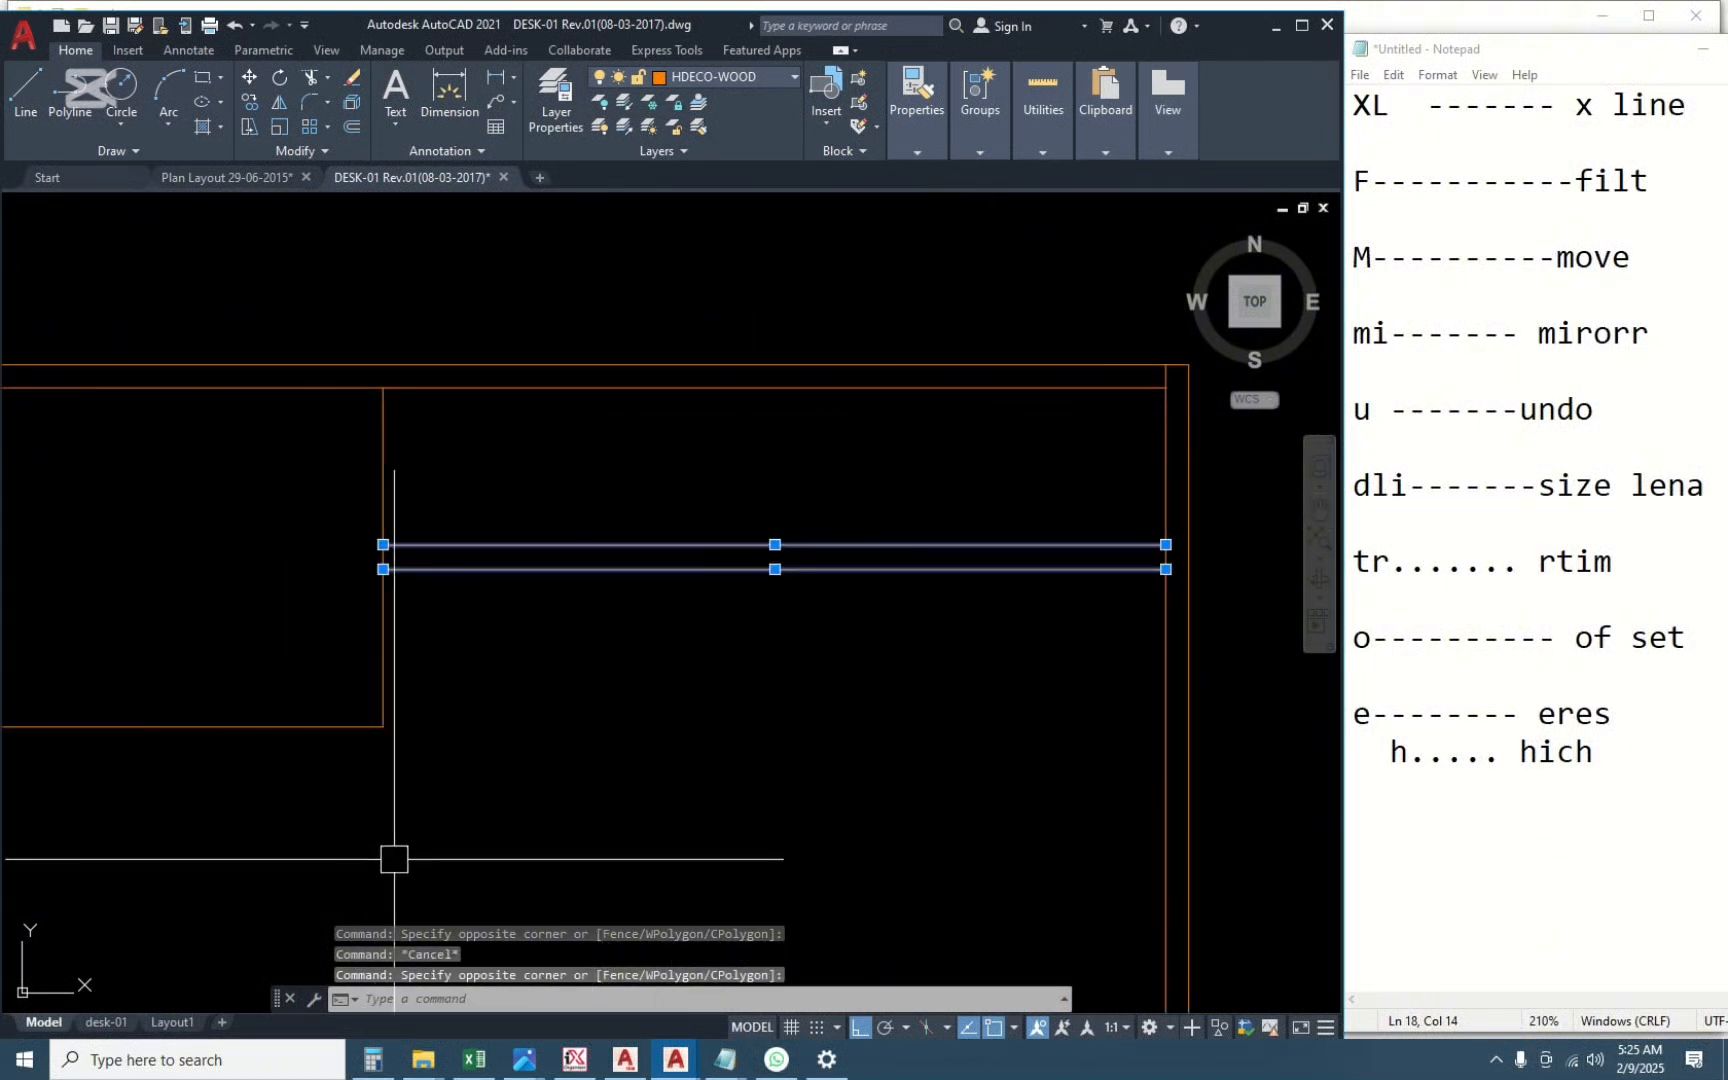
type("m")
key("Return")
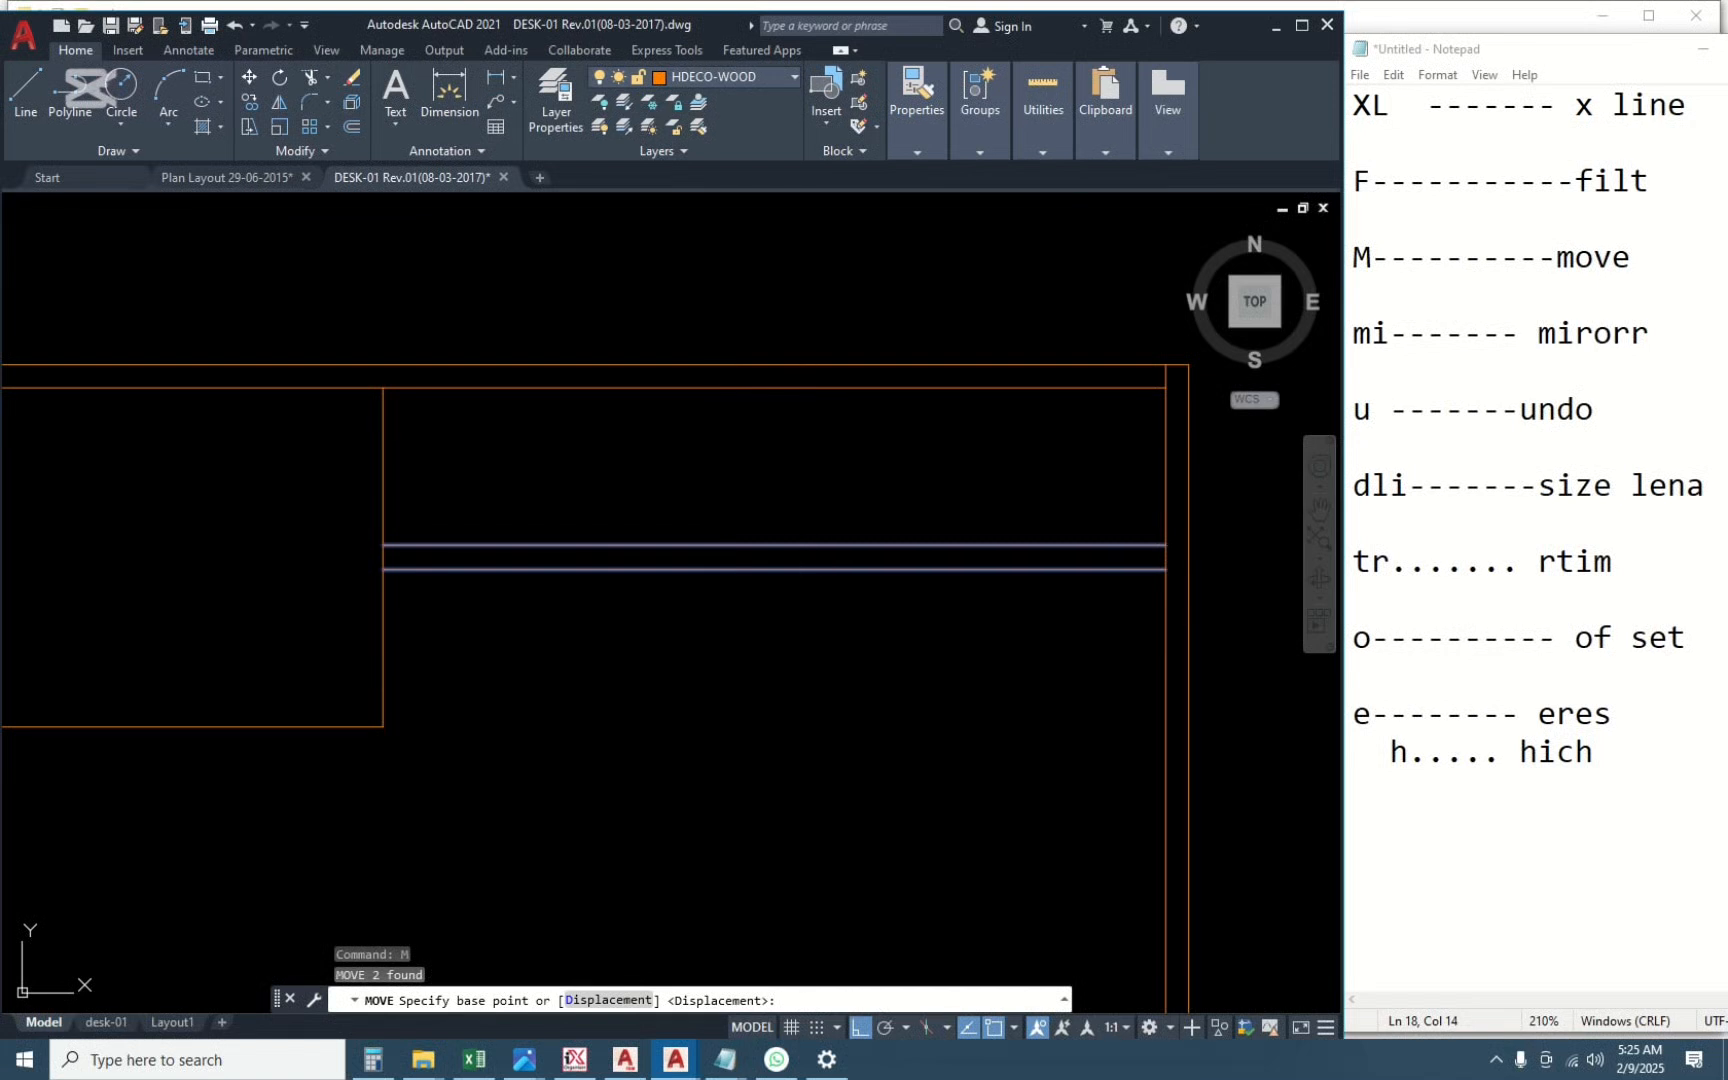
left_click(805, 615)
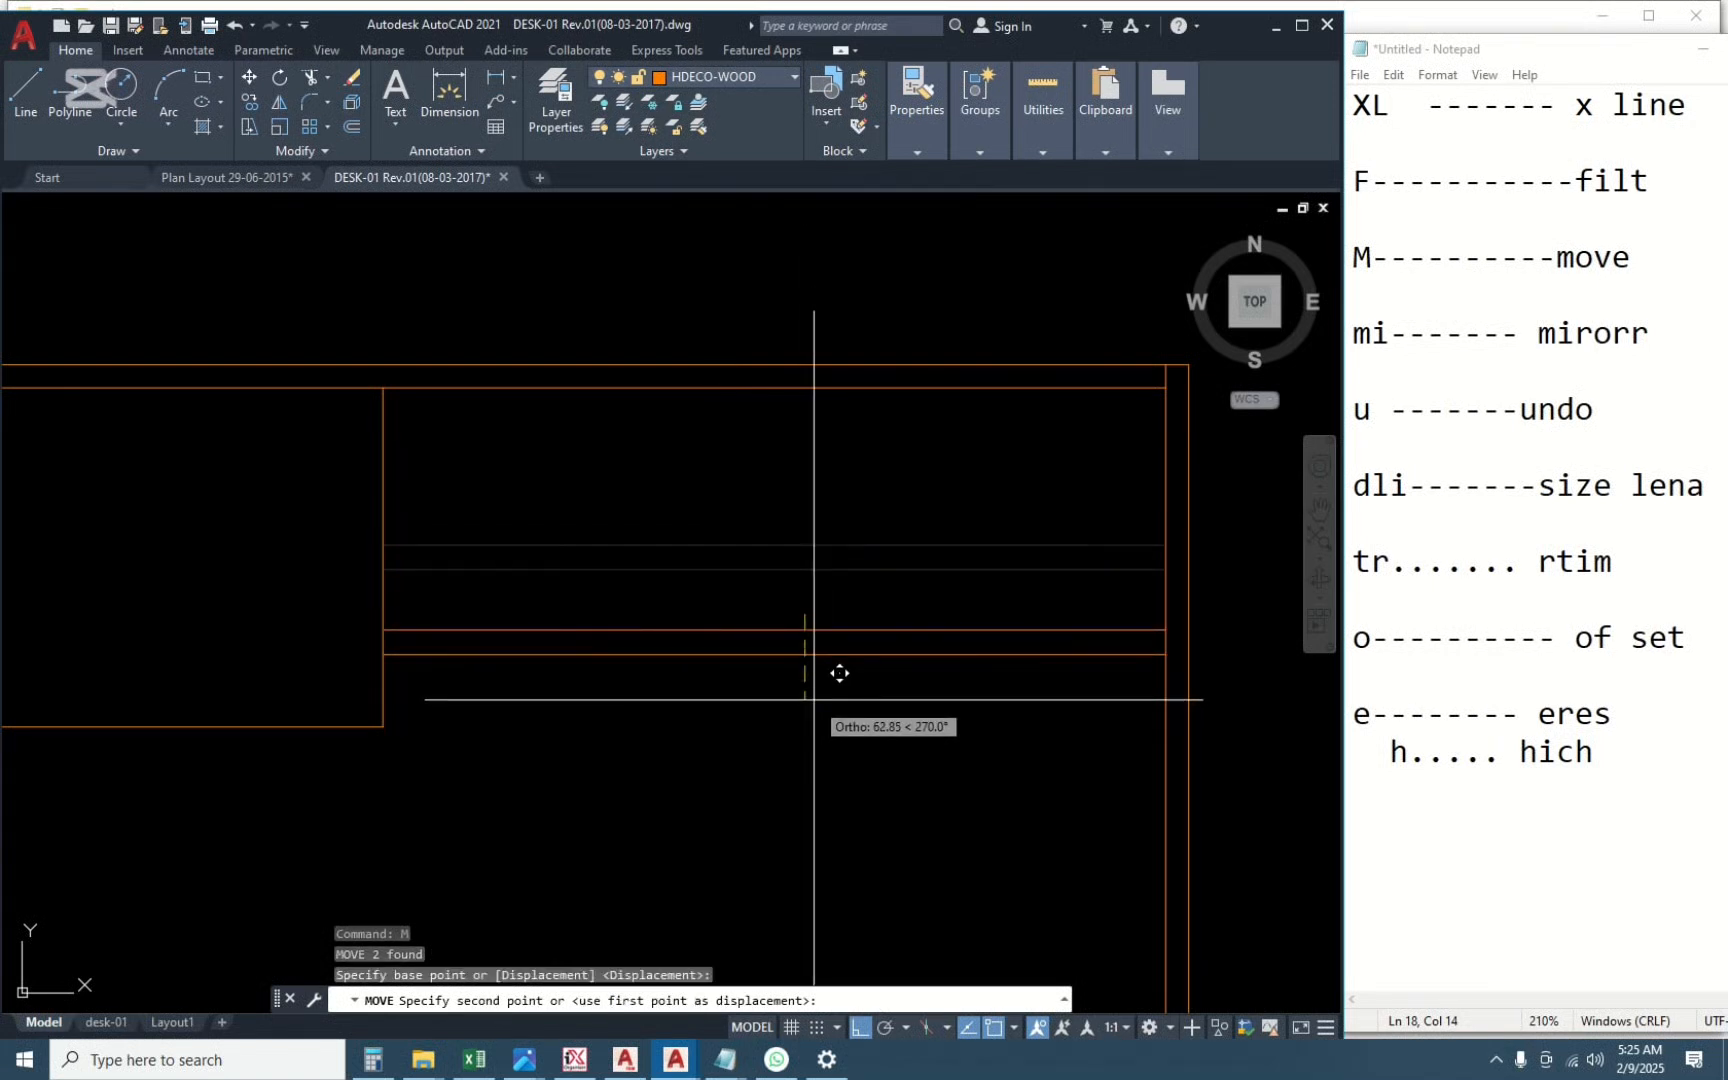
type("50")
key("Return")
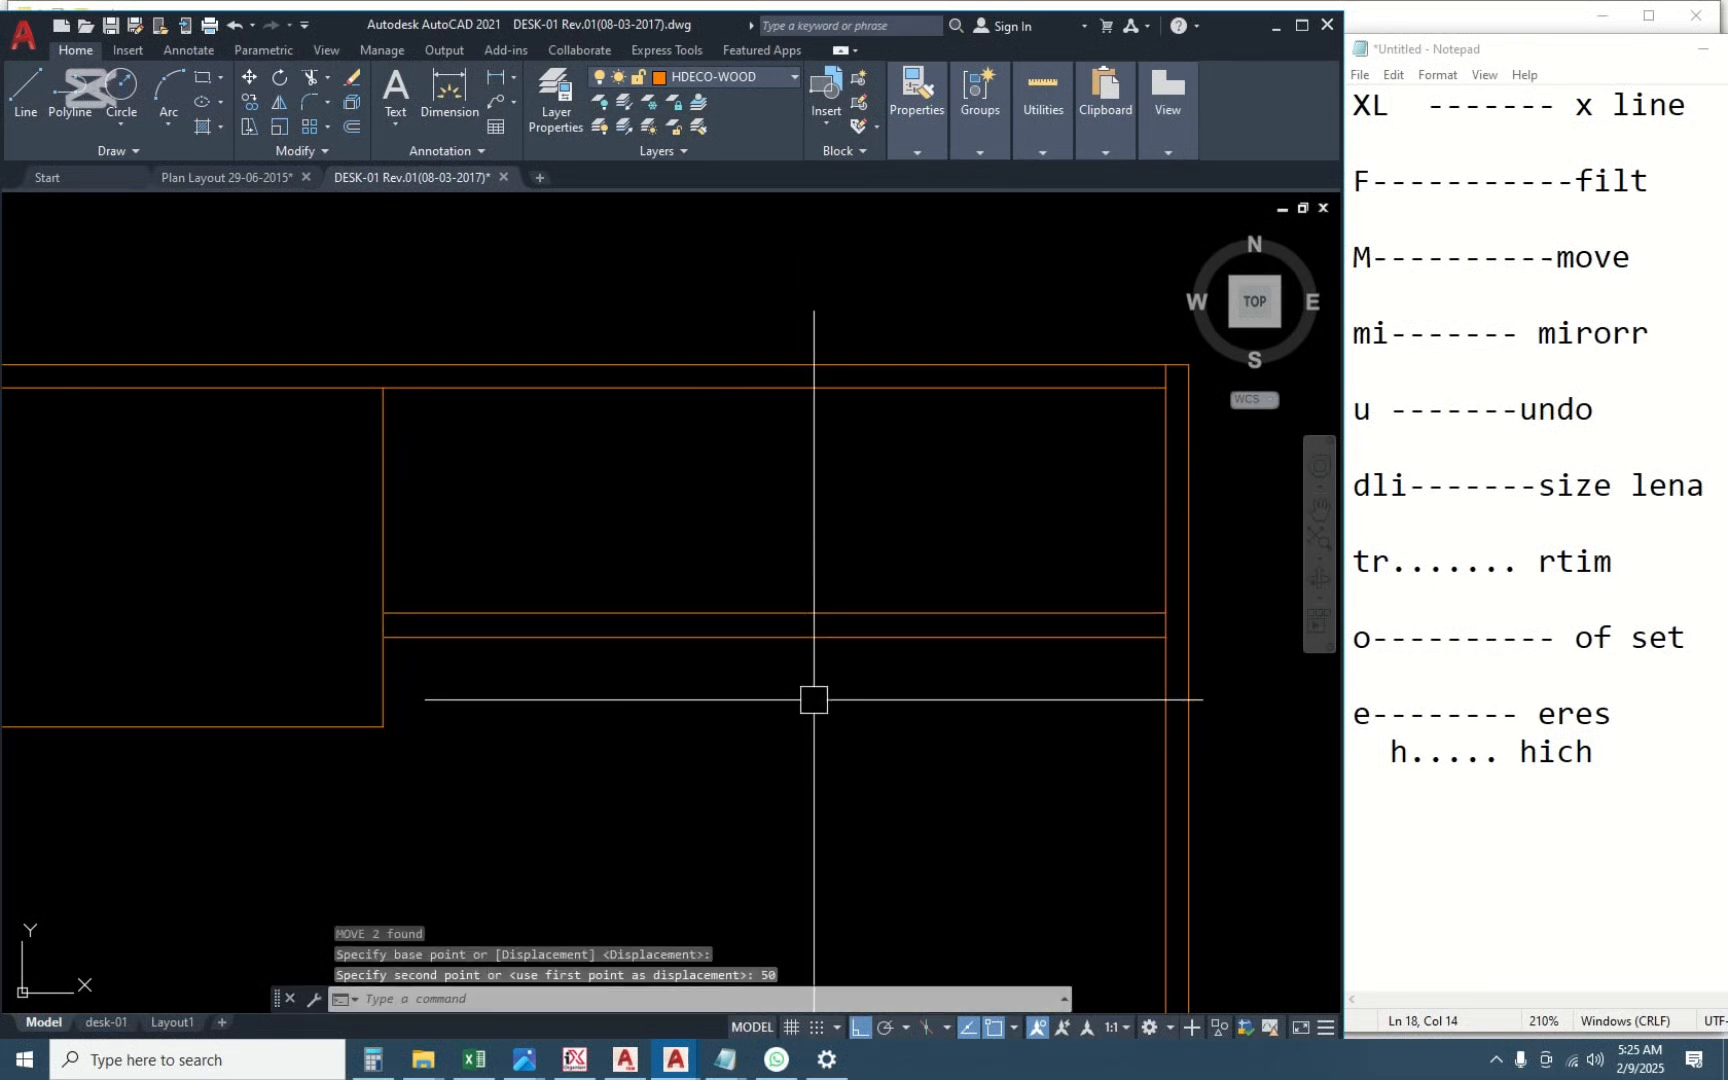
Offset the desk's top edge downward by 750 to mark the floor line.
scroll(911, 565, "down", 7)
middle_click_drag(901, 656, 879, 680)
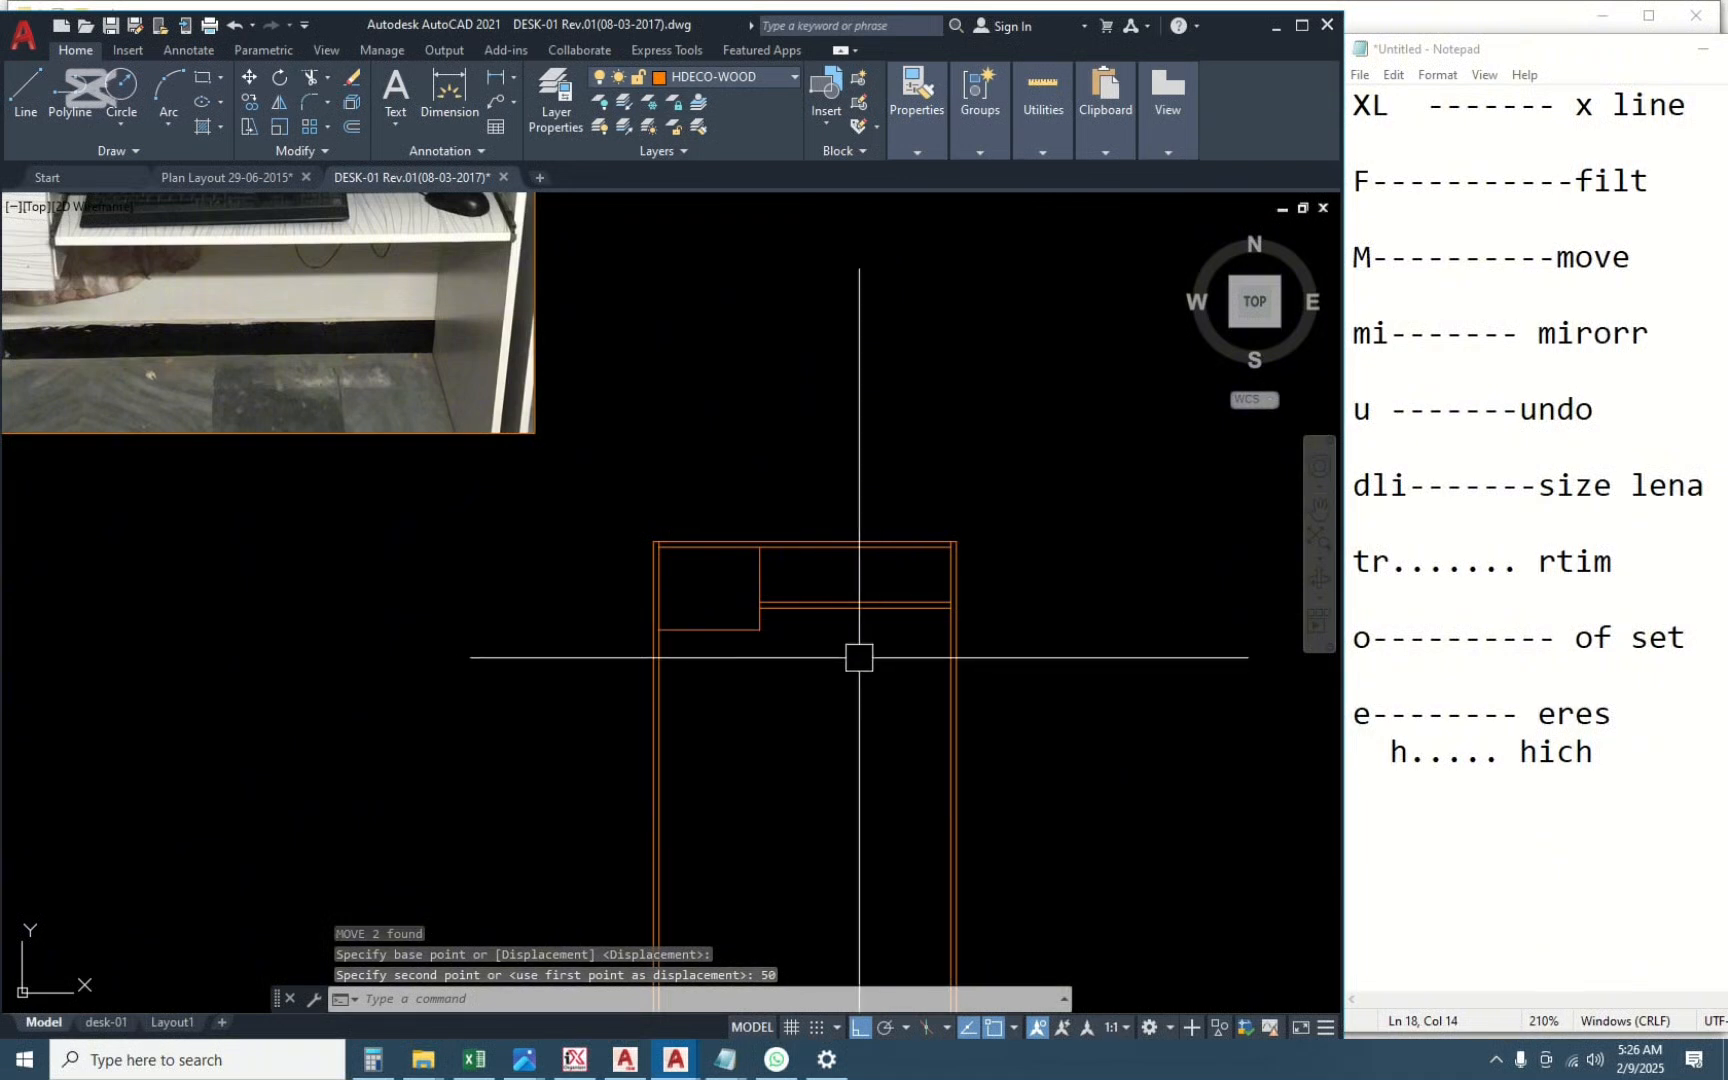
middle_click_drag(335, 362, 371, 472)
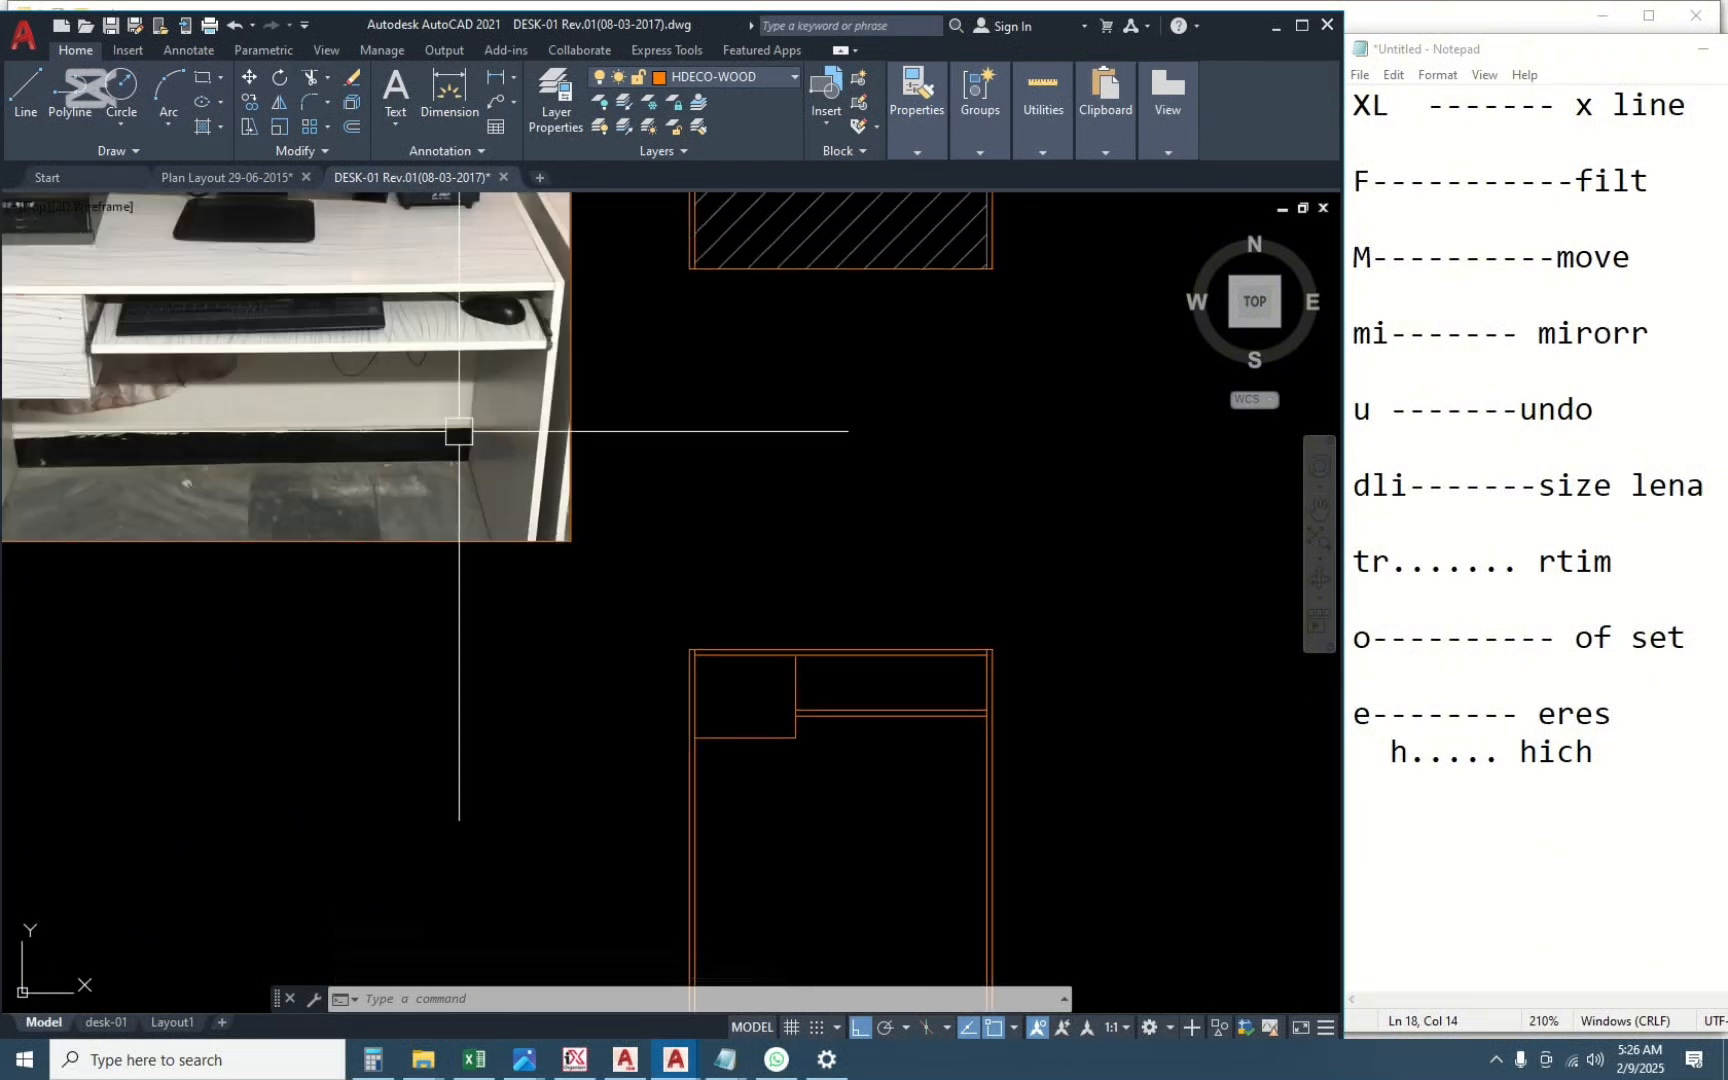
scroll(914, 654, "up", 6)
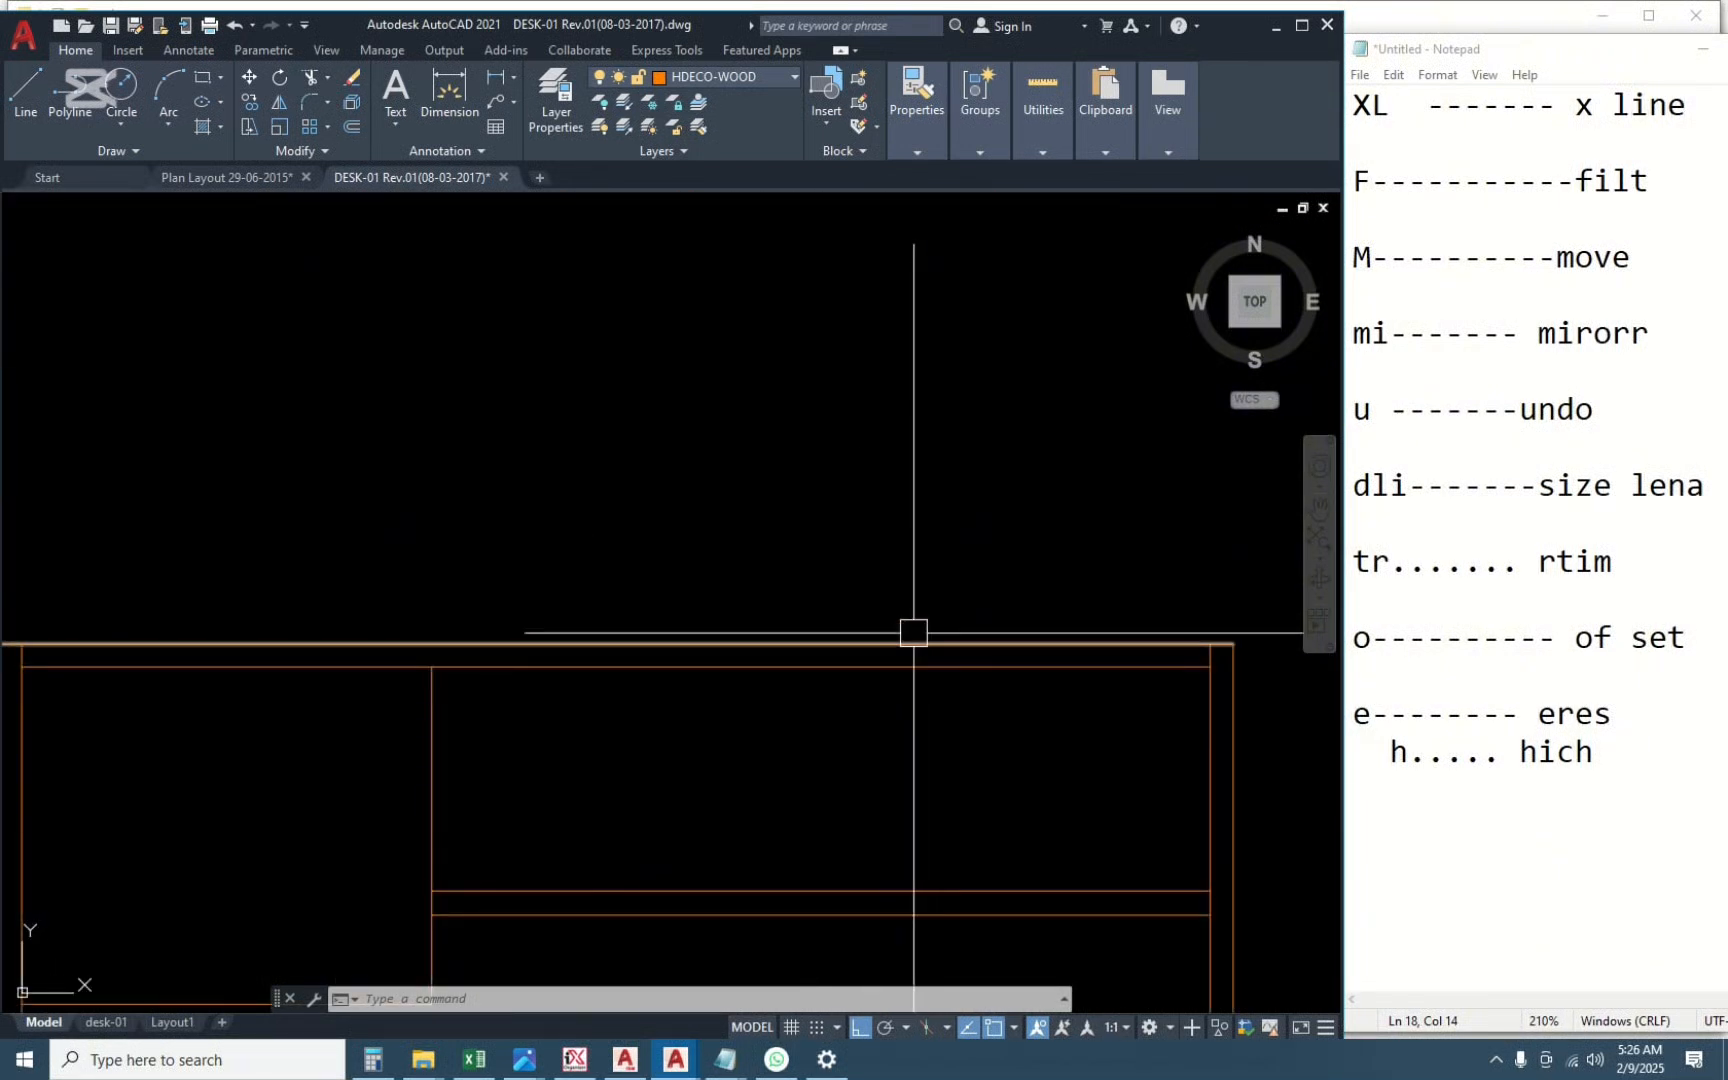
left_click(913, 645)
type("o")
key("Return")
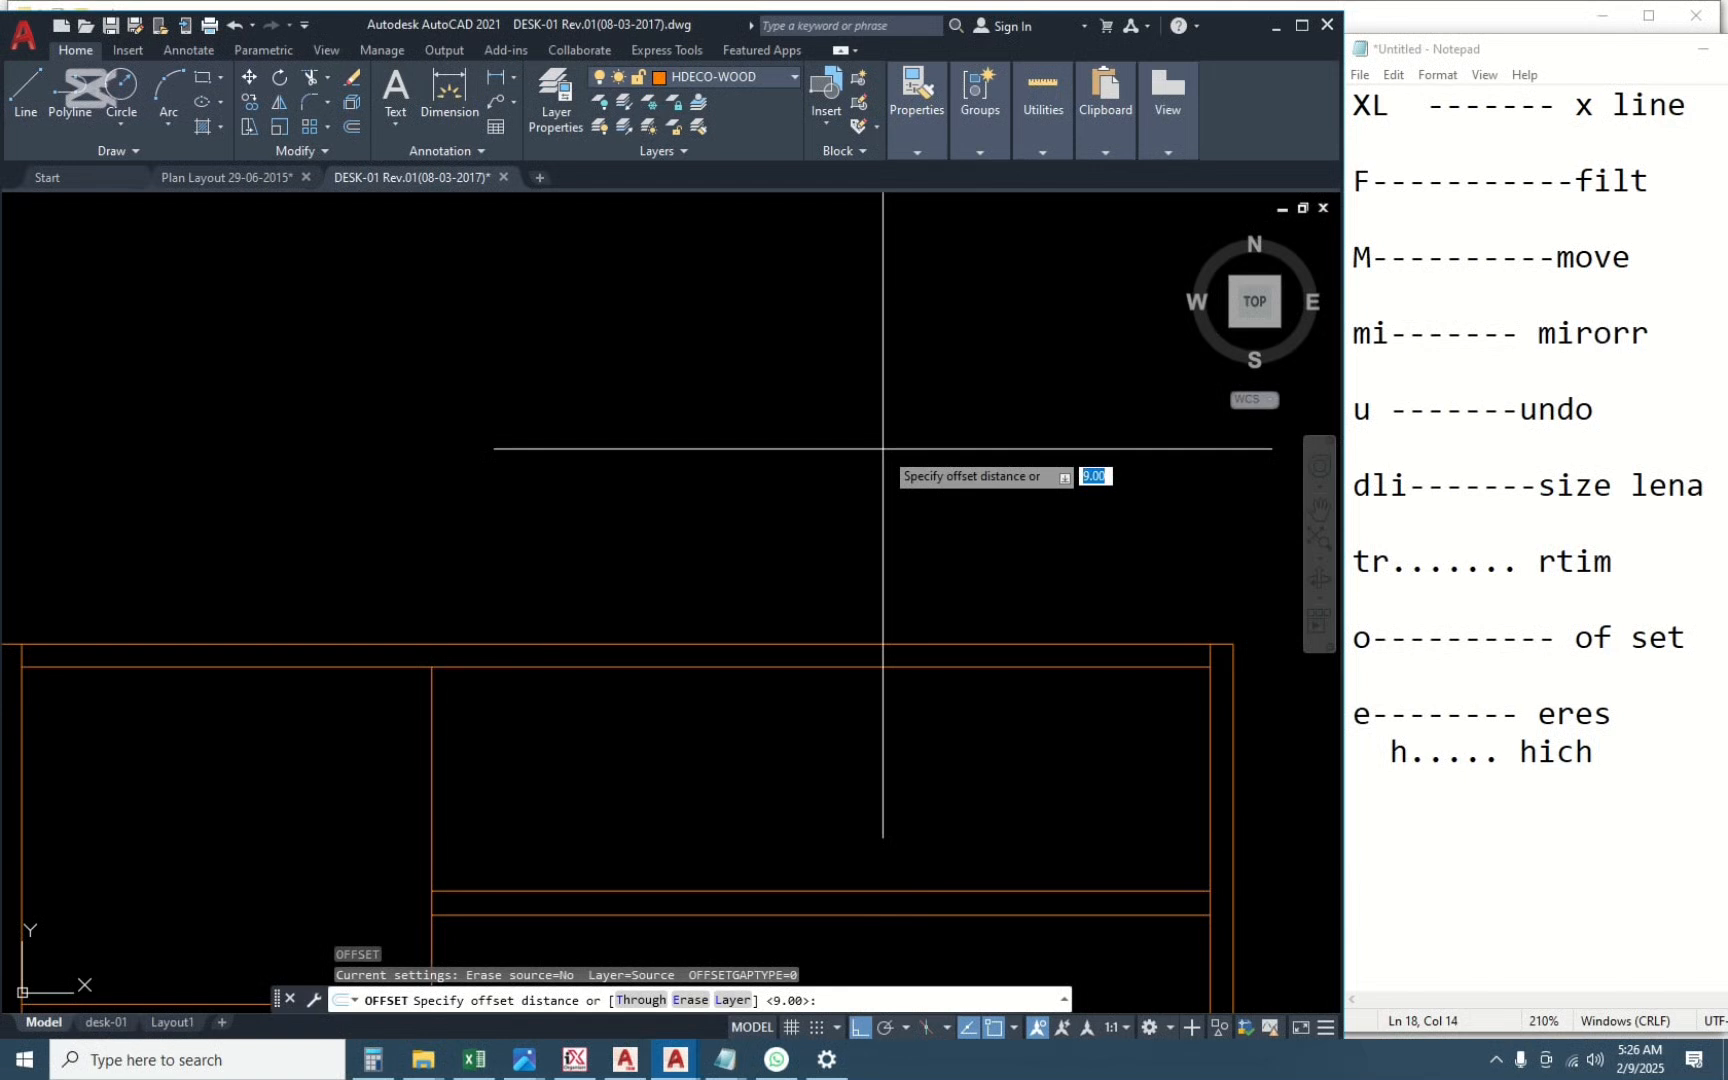
type("750")
key("Return")
scroll(875, 449, "down", 4)
left_click(816, 898)
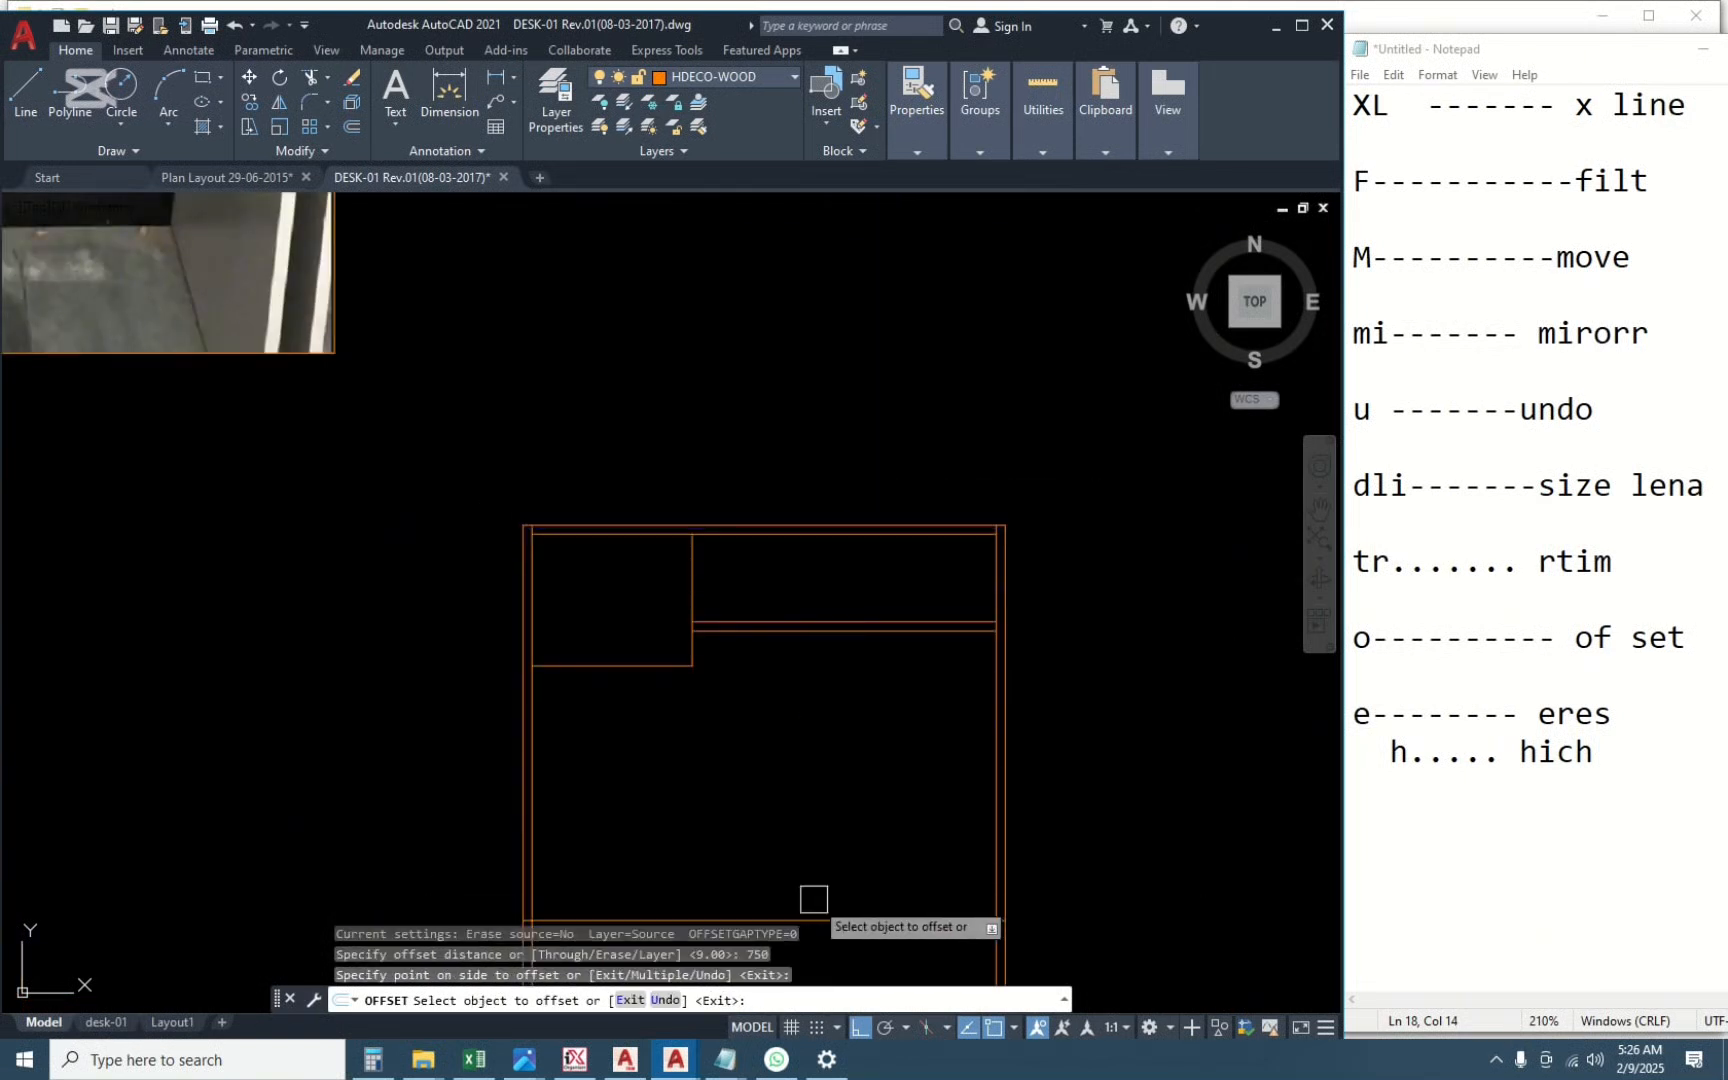
middle_click_drag(673, 838, 696, 704)
key("Escape")
Trim all side panel lines that extend below the floor line.
scroll(669, 785, "up", 2)
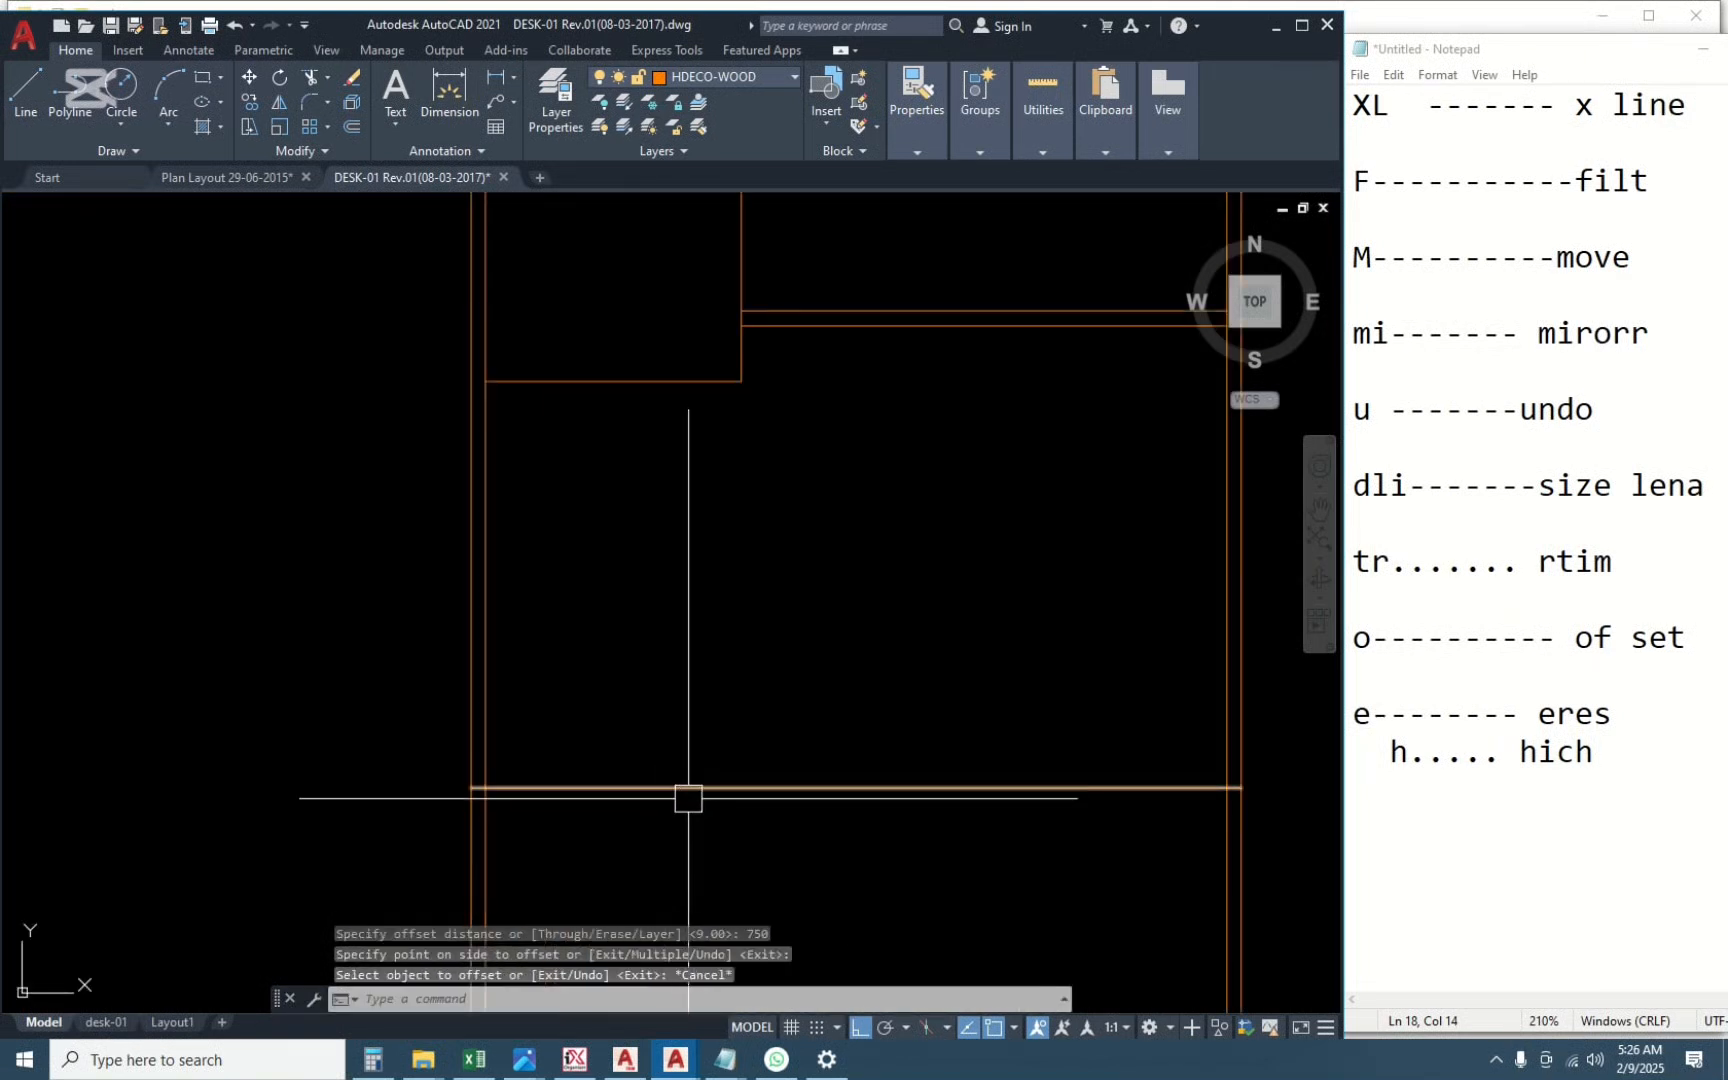
left_click(695, 789)
type("tr")
key("Return")
scroll(802, 559, "down", 2)
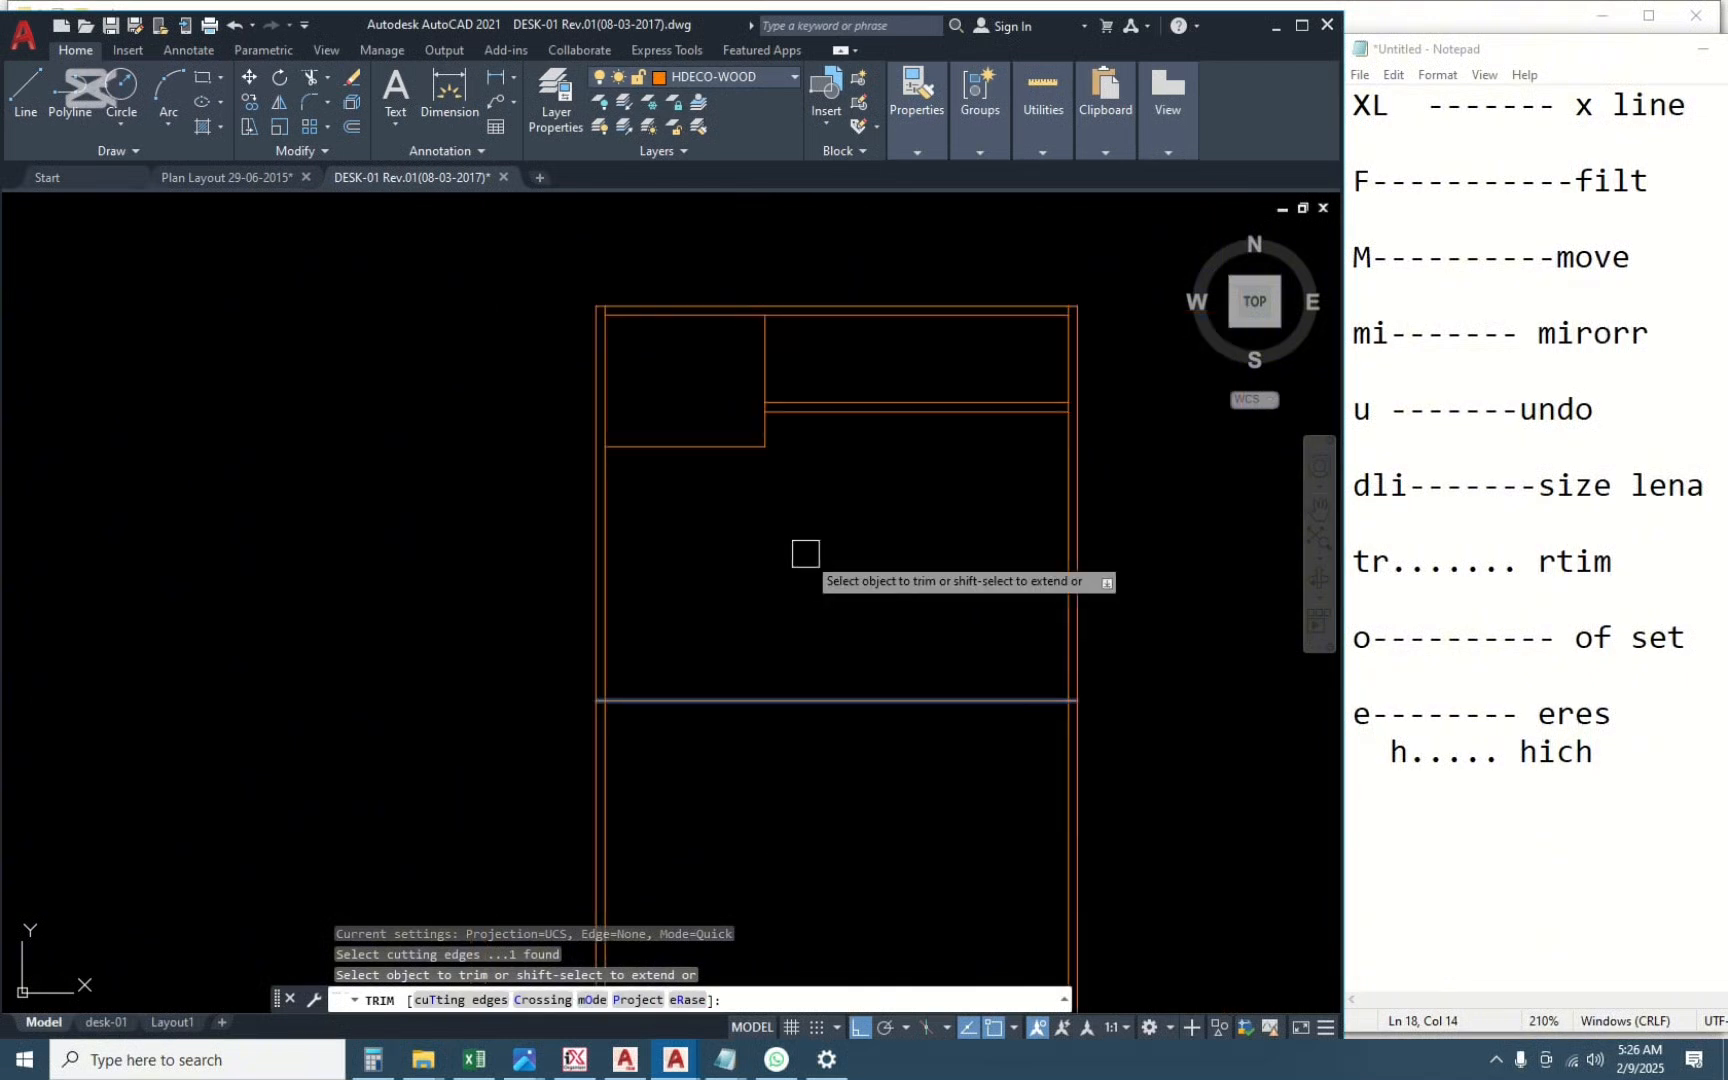
left_click_drag(1172, 775, 647, 823)
left_click(595, 748)
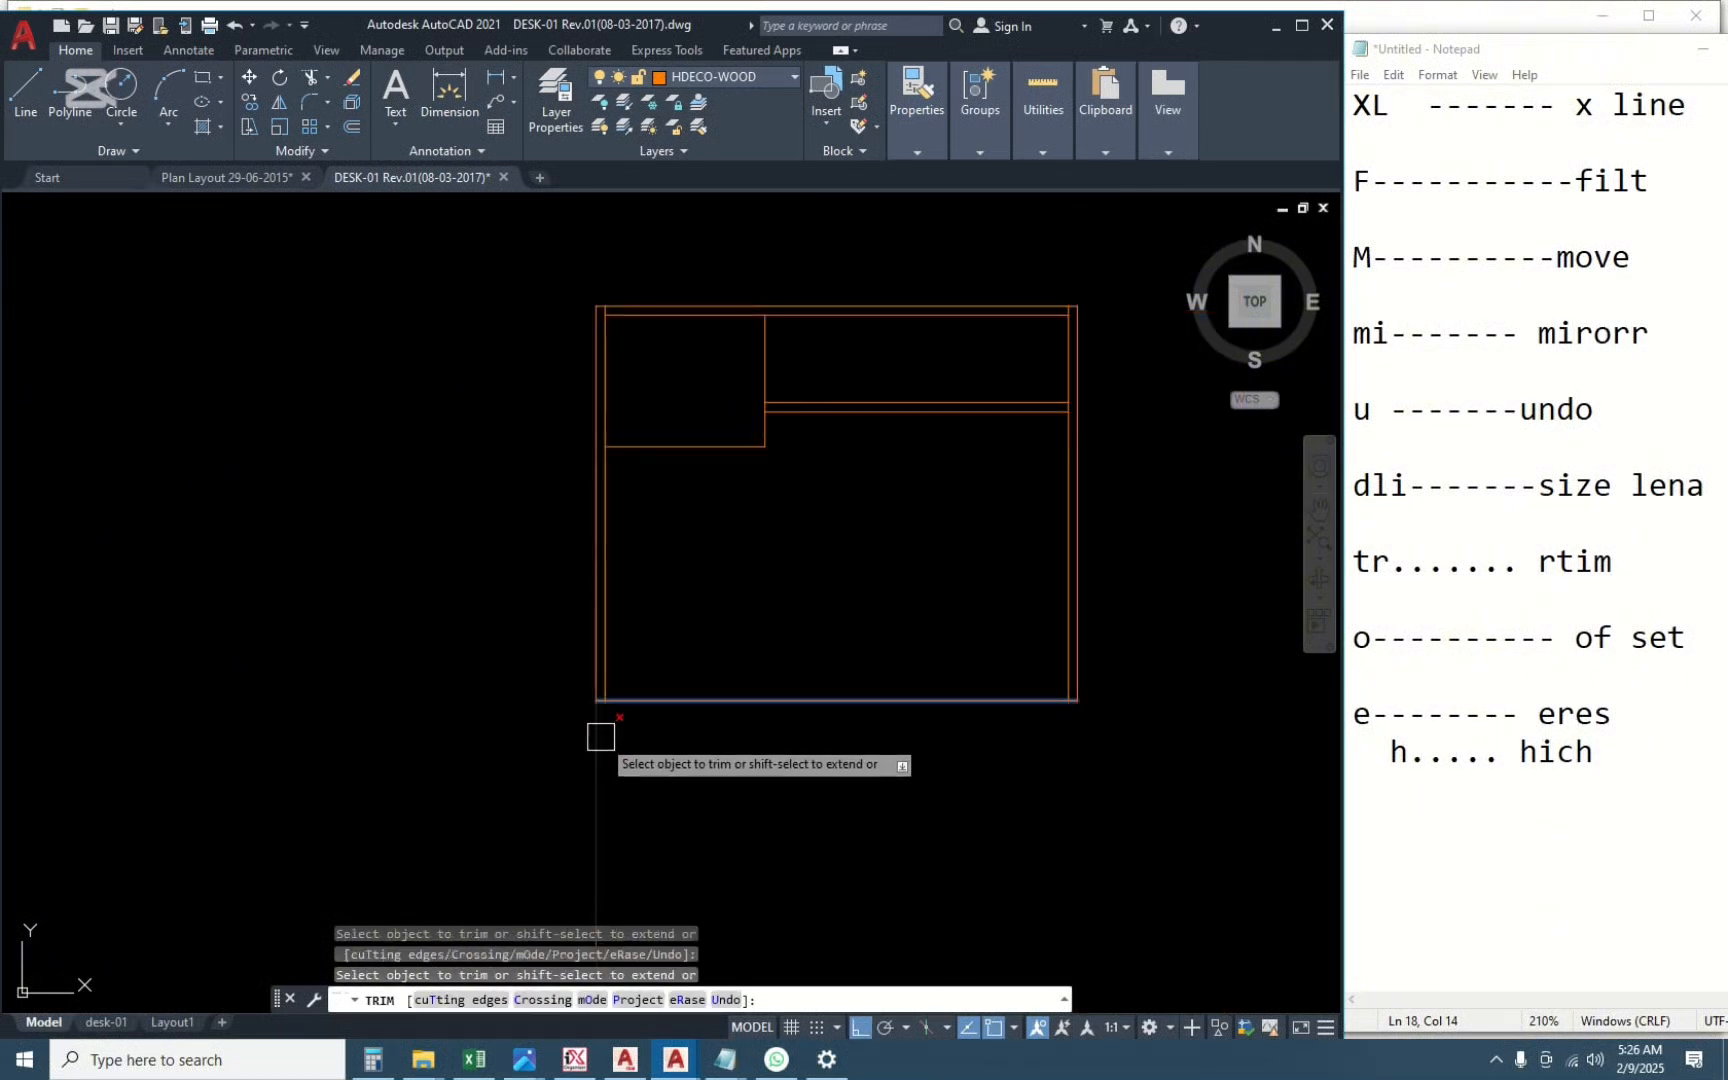
left_click(601, 736)
key("Escape")
Shorten the floor line by stretching its right end to the inner edge of the left side panel.
scroll(710, 418, "up", 3)
middle_click_drag(806, 586, 630, 597)
scroll(636, 560, "down", 3)
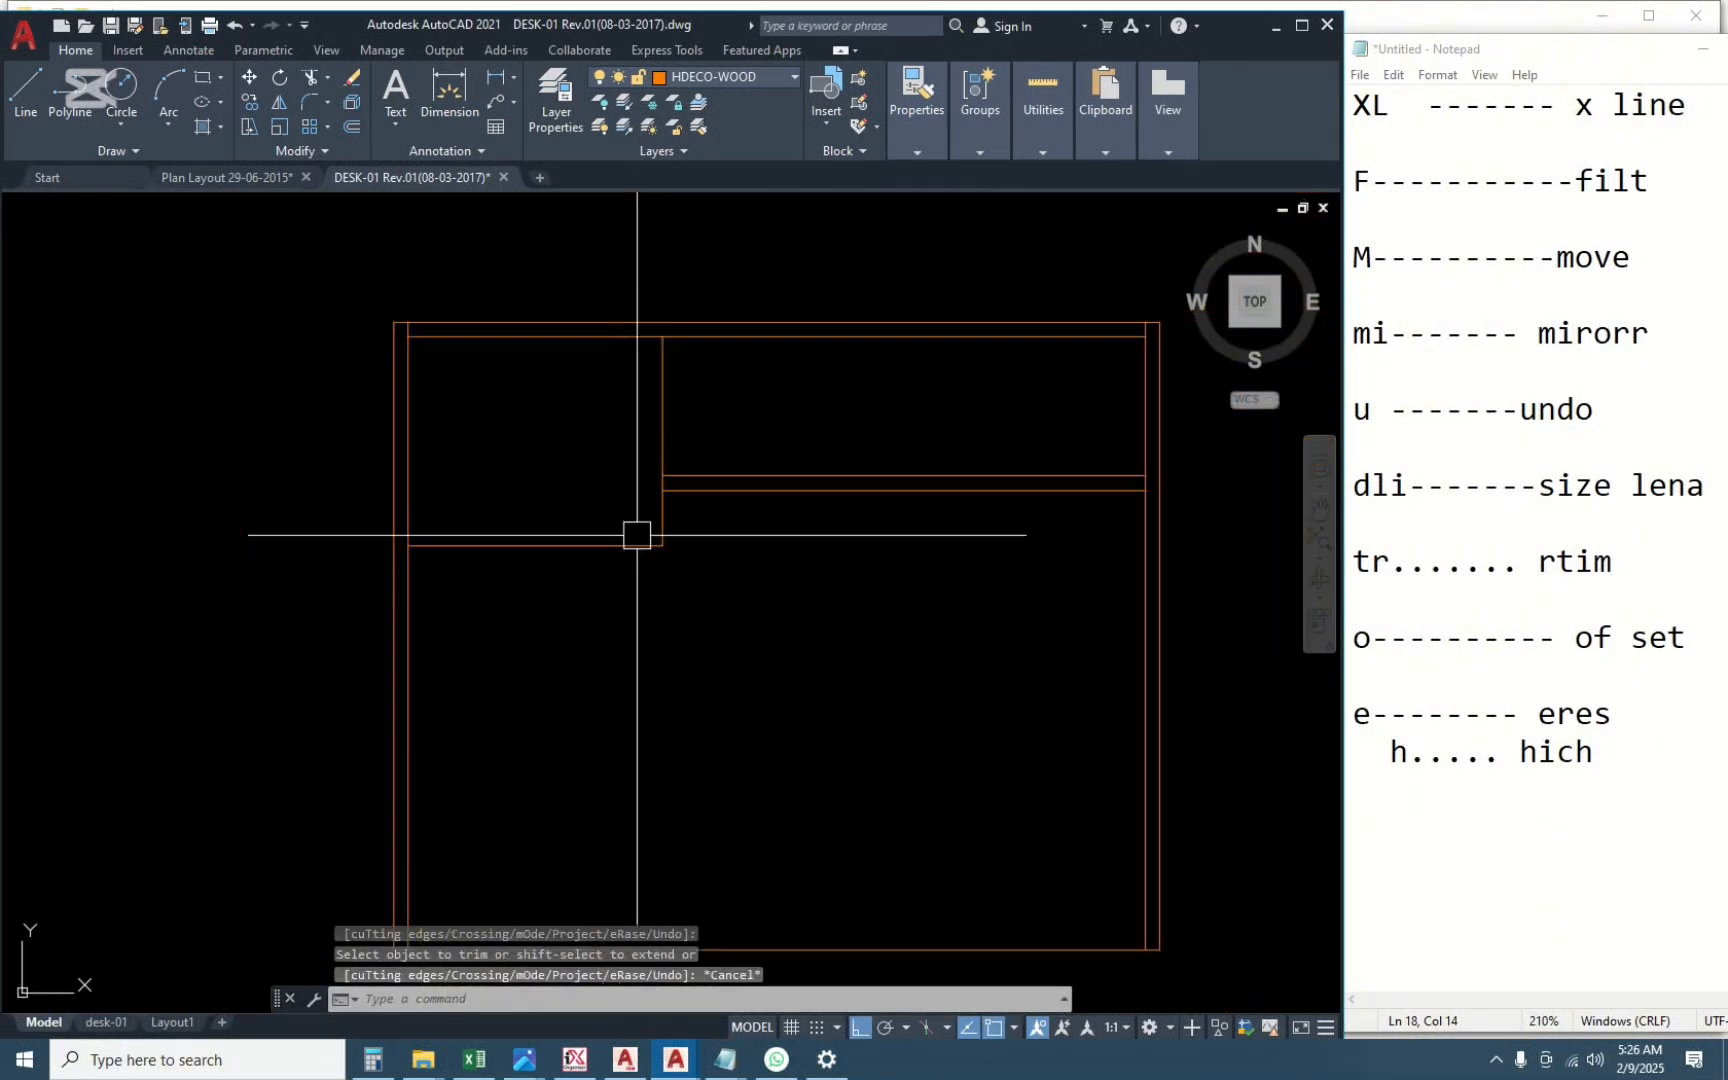
left_click(803, 794)
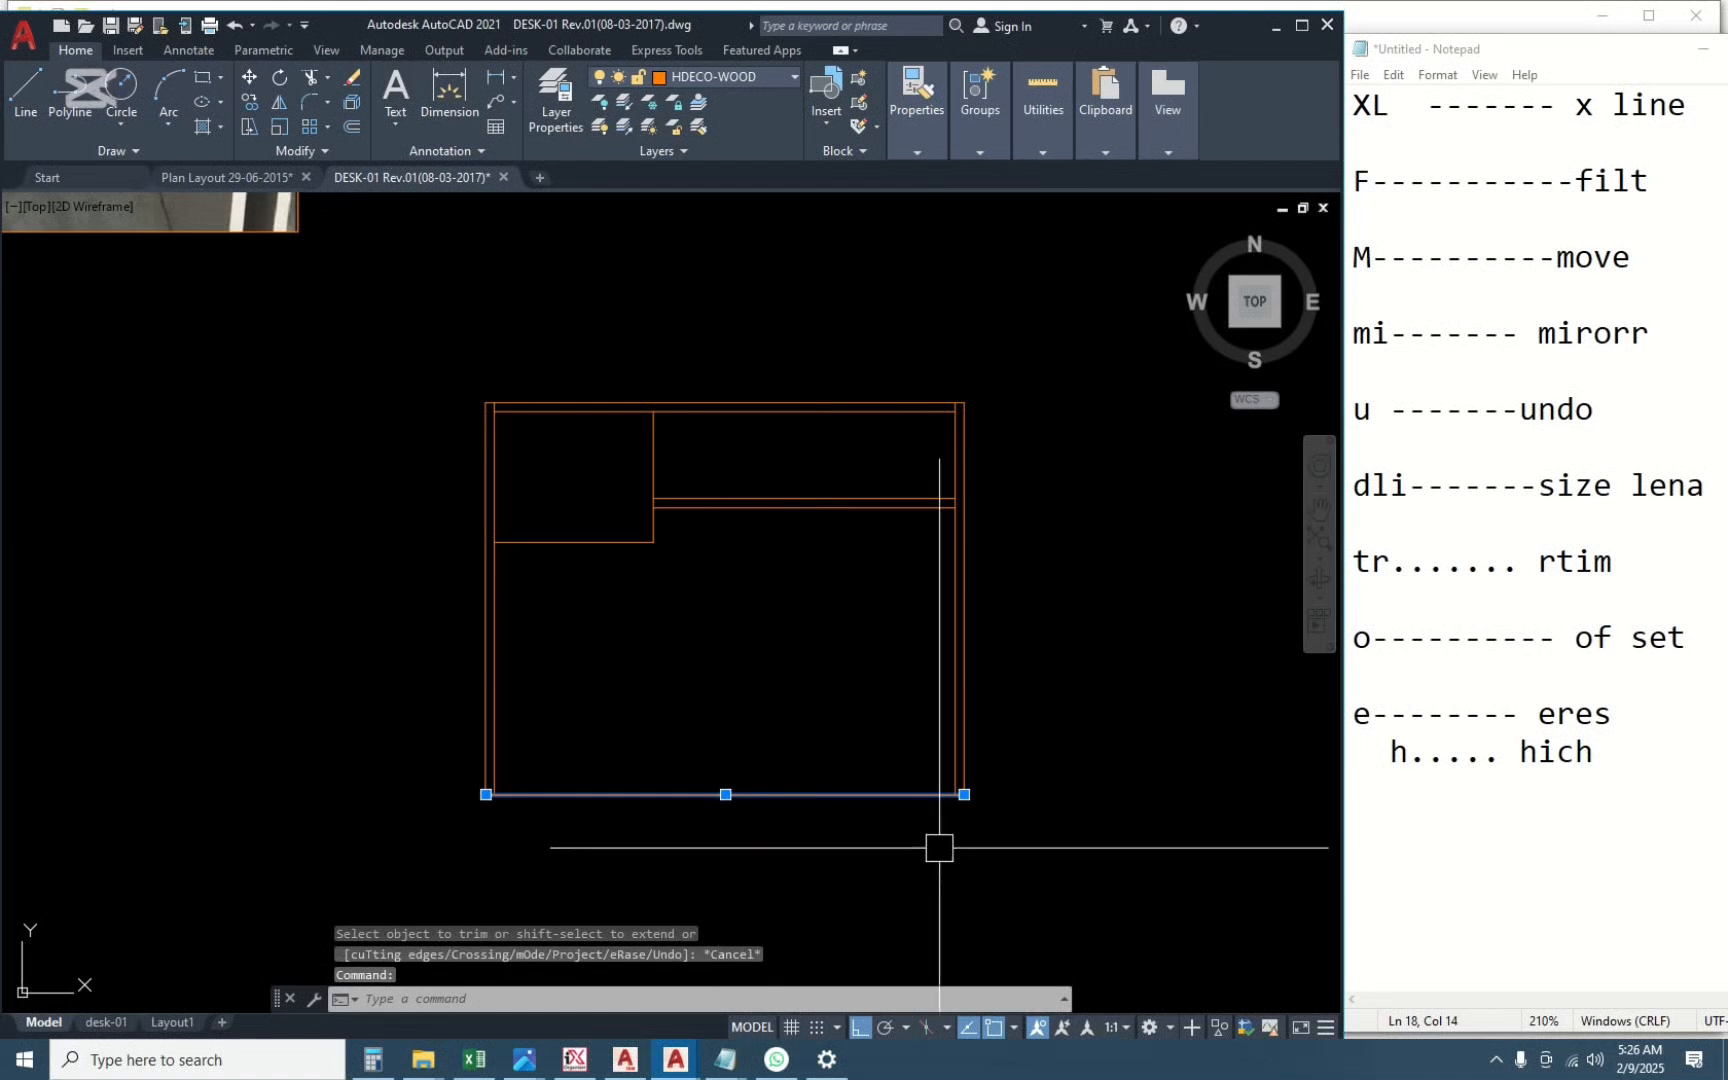
left_click(964, 794)
scroll(500, 798, "up", 2)
scroll(513, 733, "down", 8)
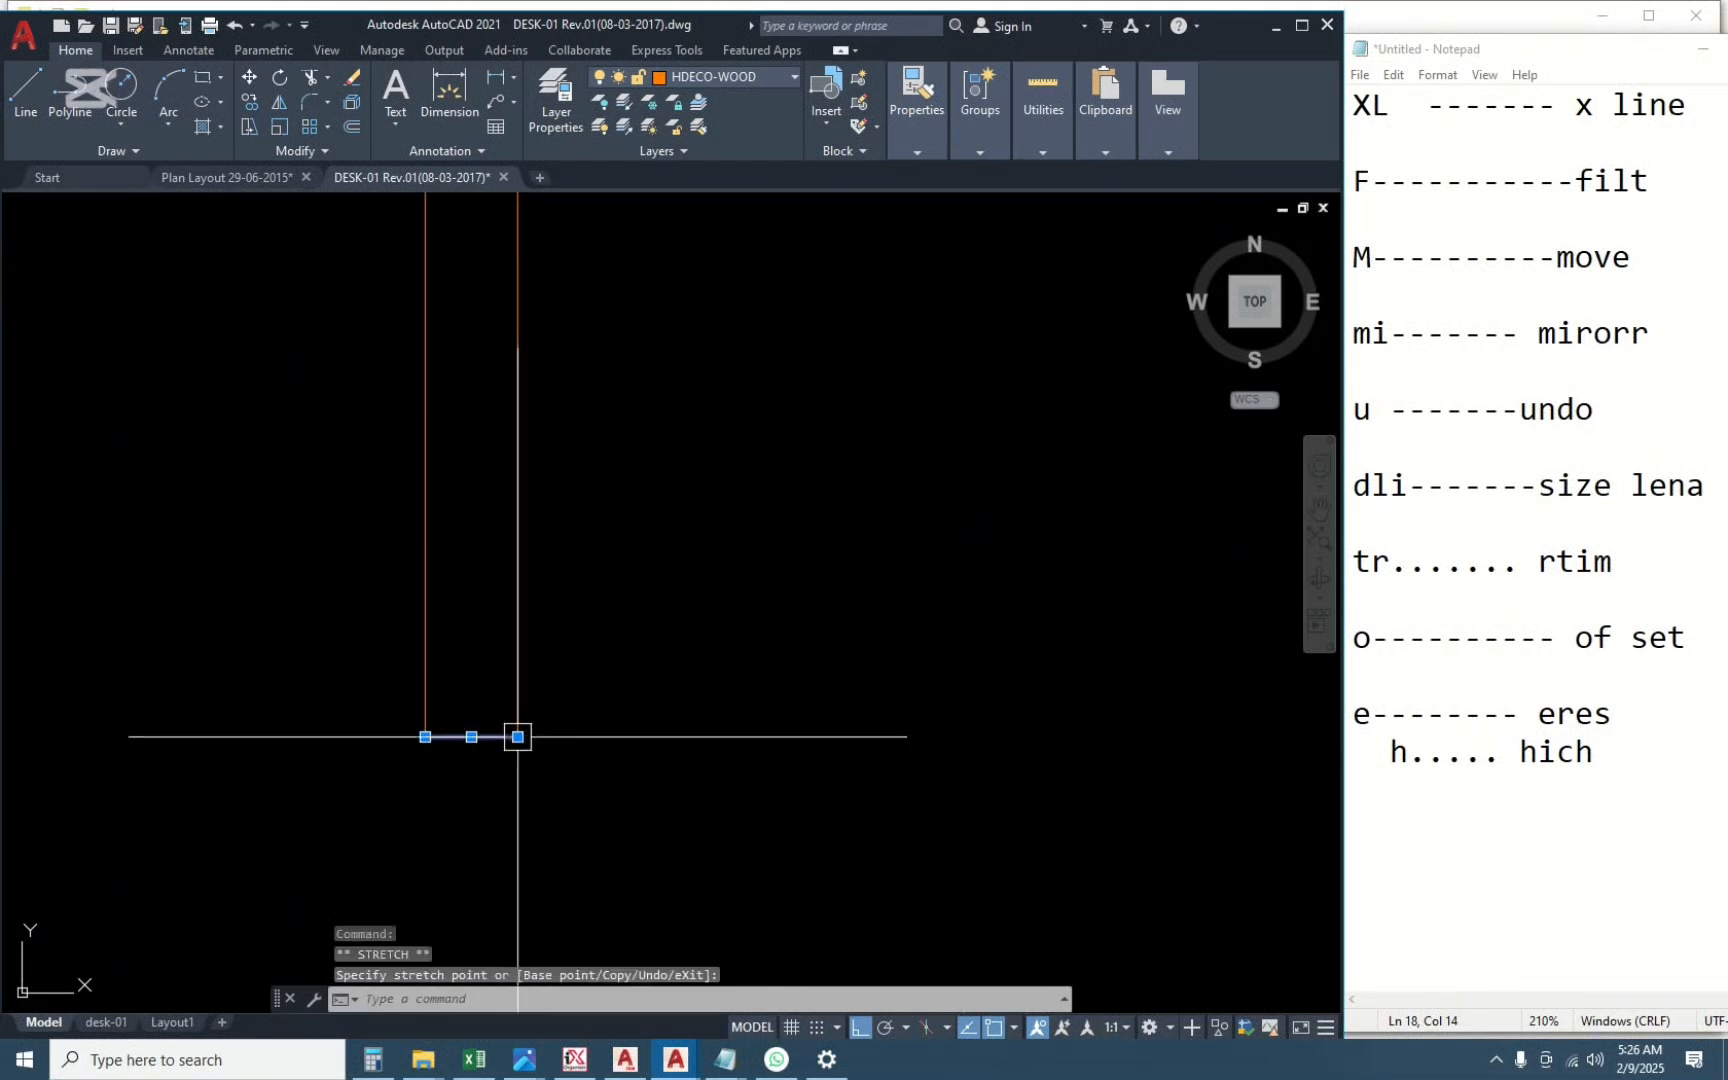
Close the lower end of the right side panel with a short line between its two edges.
scroll(1190, 784, "down", 4)
middle_click_drag(1170, 828, 480, 852)
scroll(668, 778, "up", 2)
key("Escape")
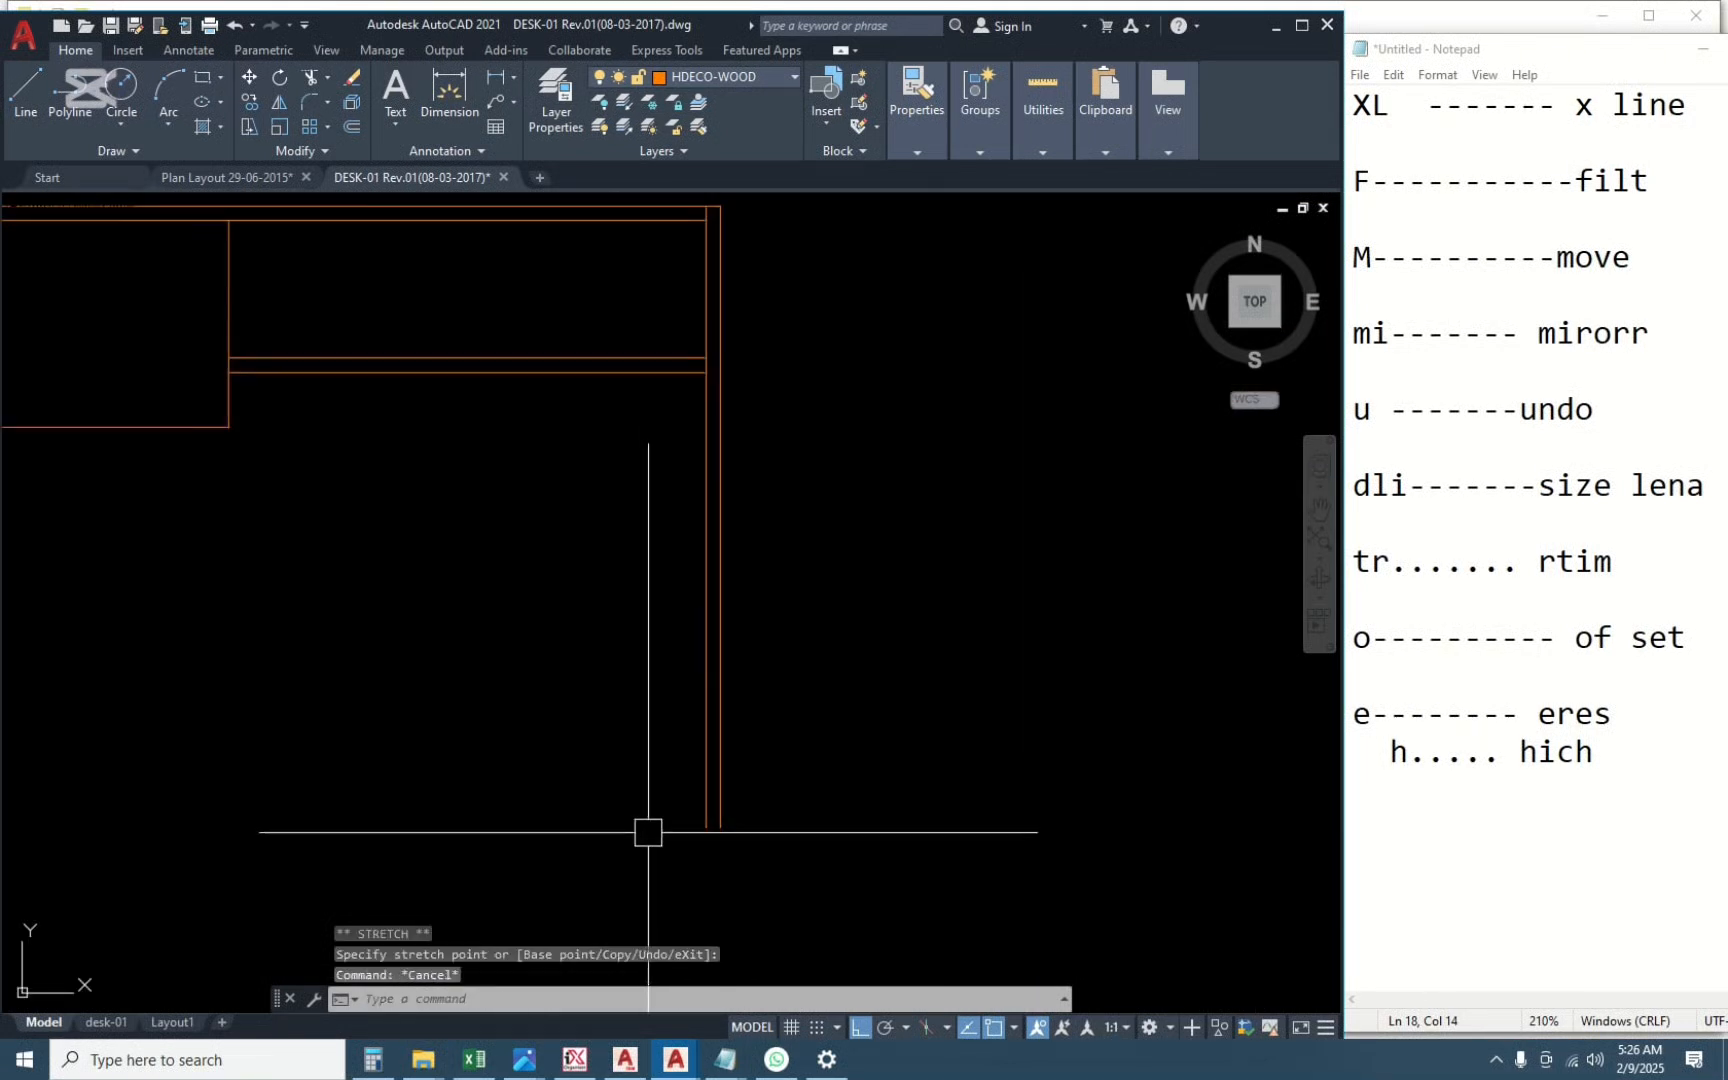
type("l")
key("Return")
left_click(706, 826)
key("Escape")
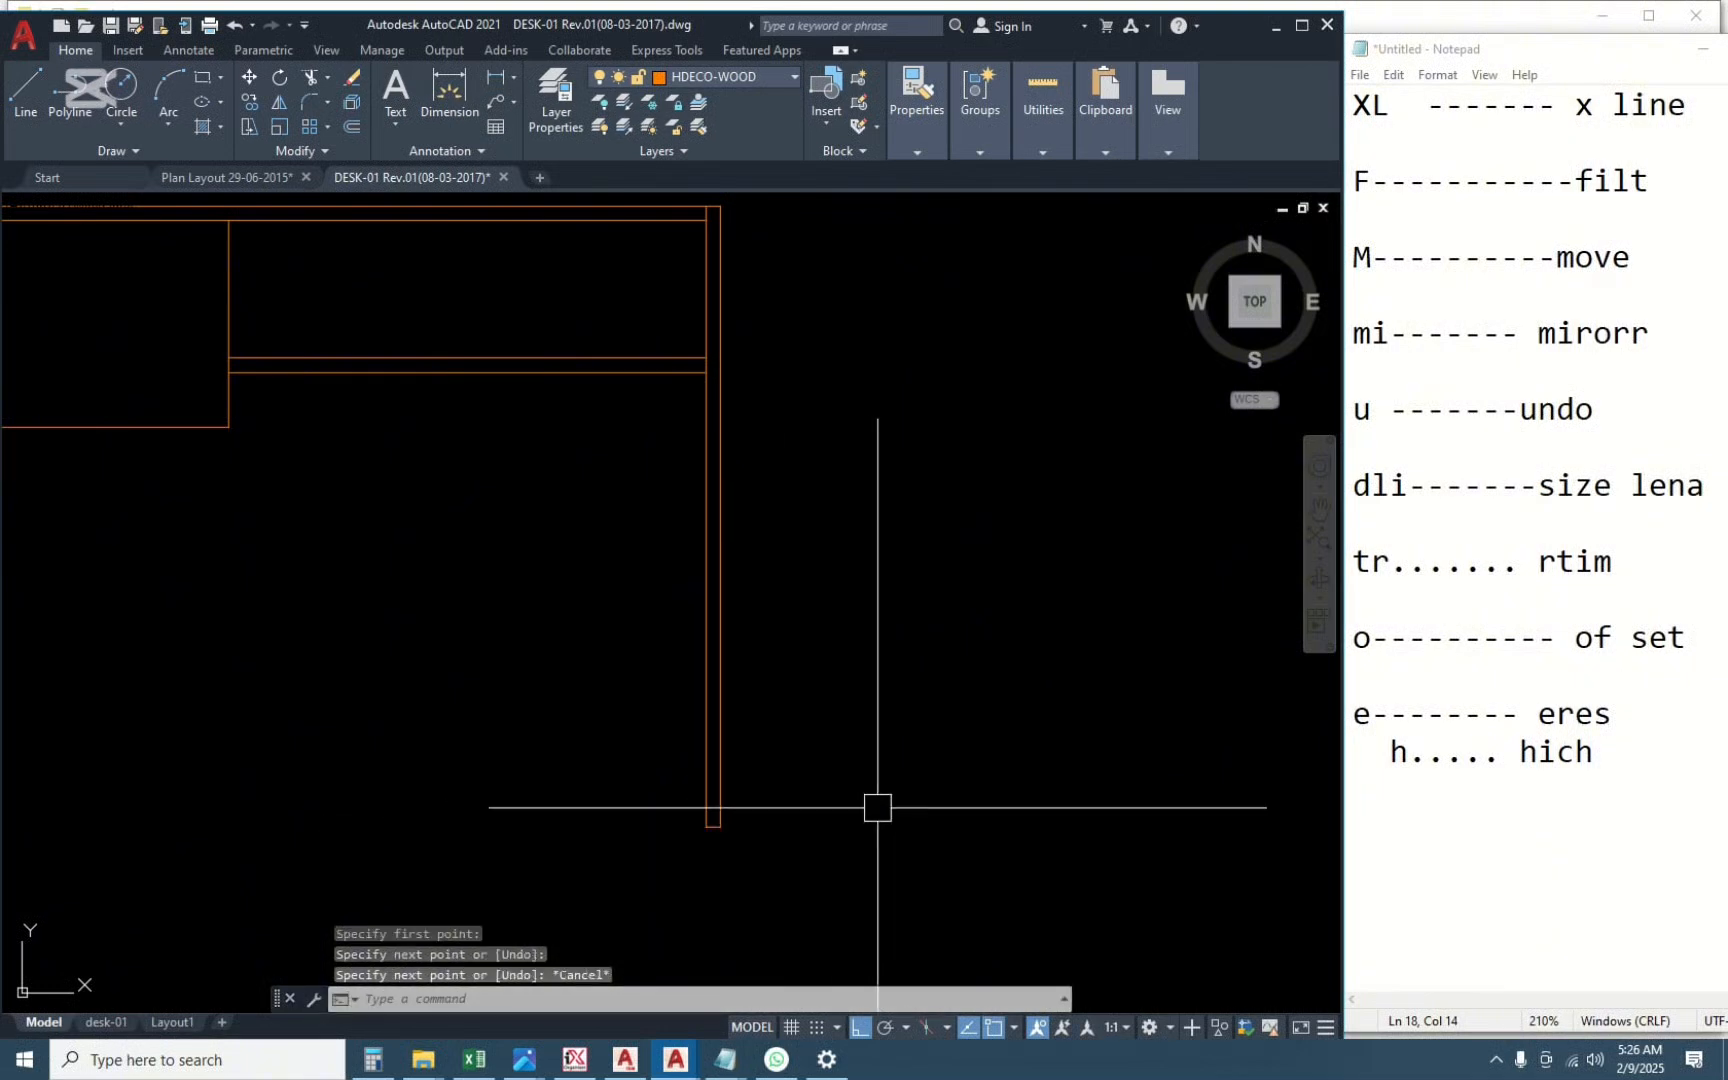
Move the hatched desktop plan straight down, closer to the front elevation.
scroll(879, 806, "down", 5)
scroll(803, 691, "up", 2)
middle_click_drag(777, 749, 756, 806)
scroll(743, 690, "down", 2)
left_click(868, 298)
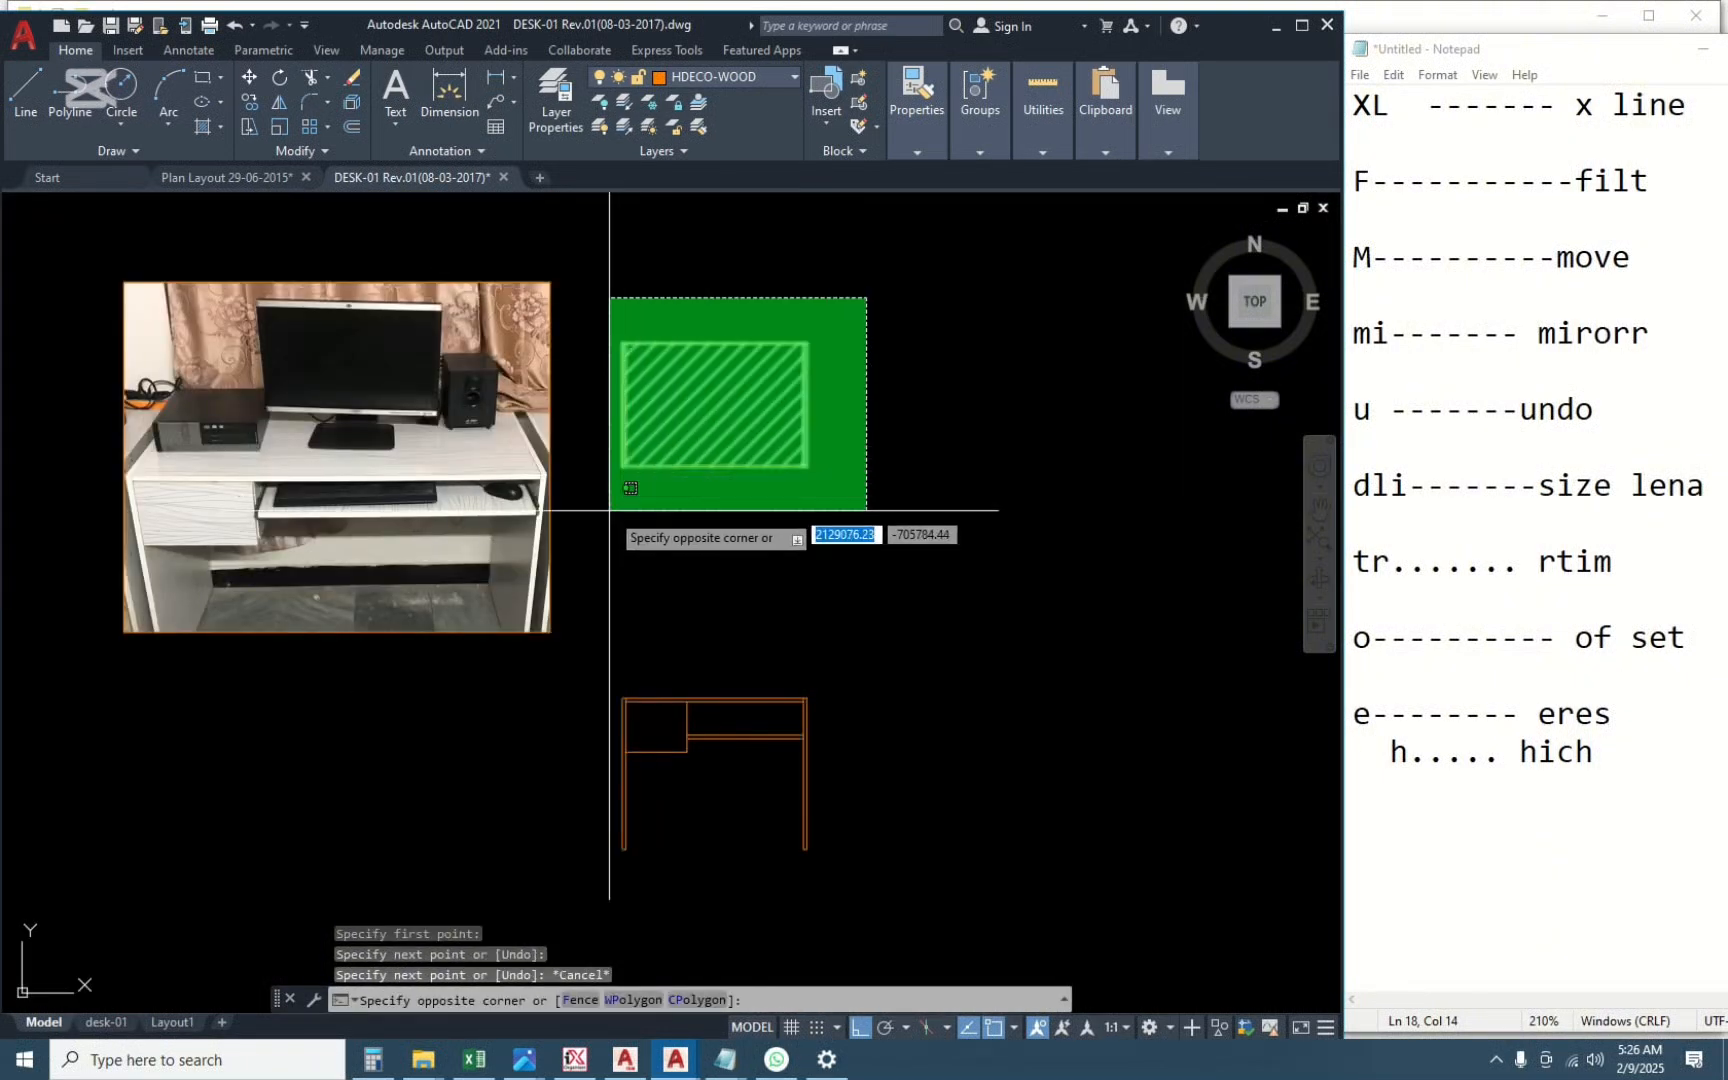
left_click(609, 523)
type("m")
key("Return")
left_click(931, 357)
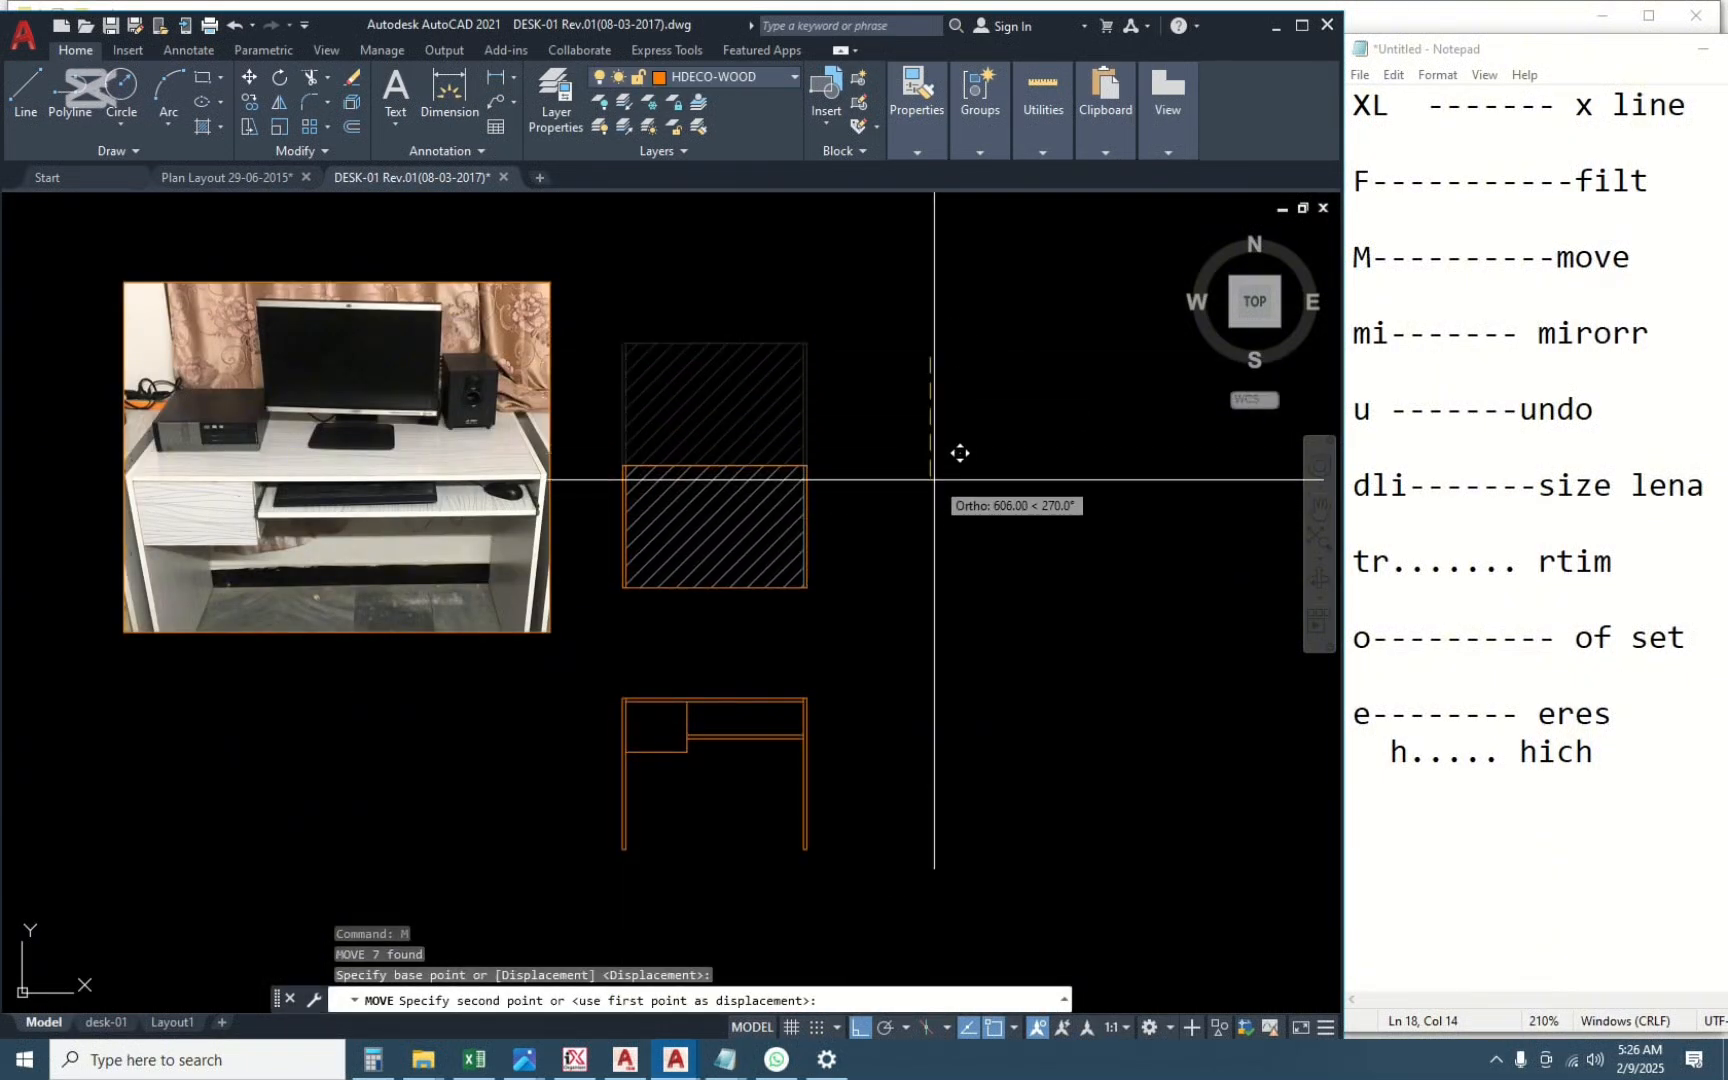
left_click(931, 525)
scroll(629, 544, "up", 2)
left_click(771, 582)
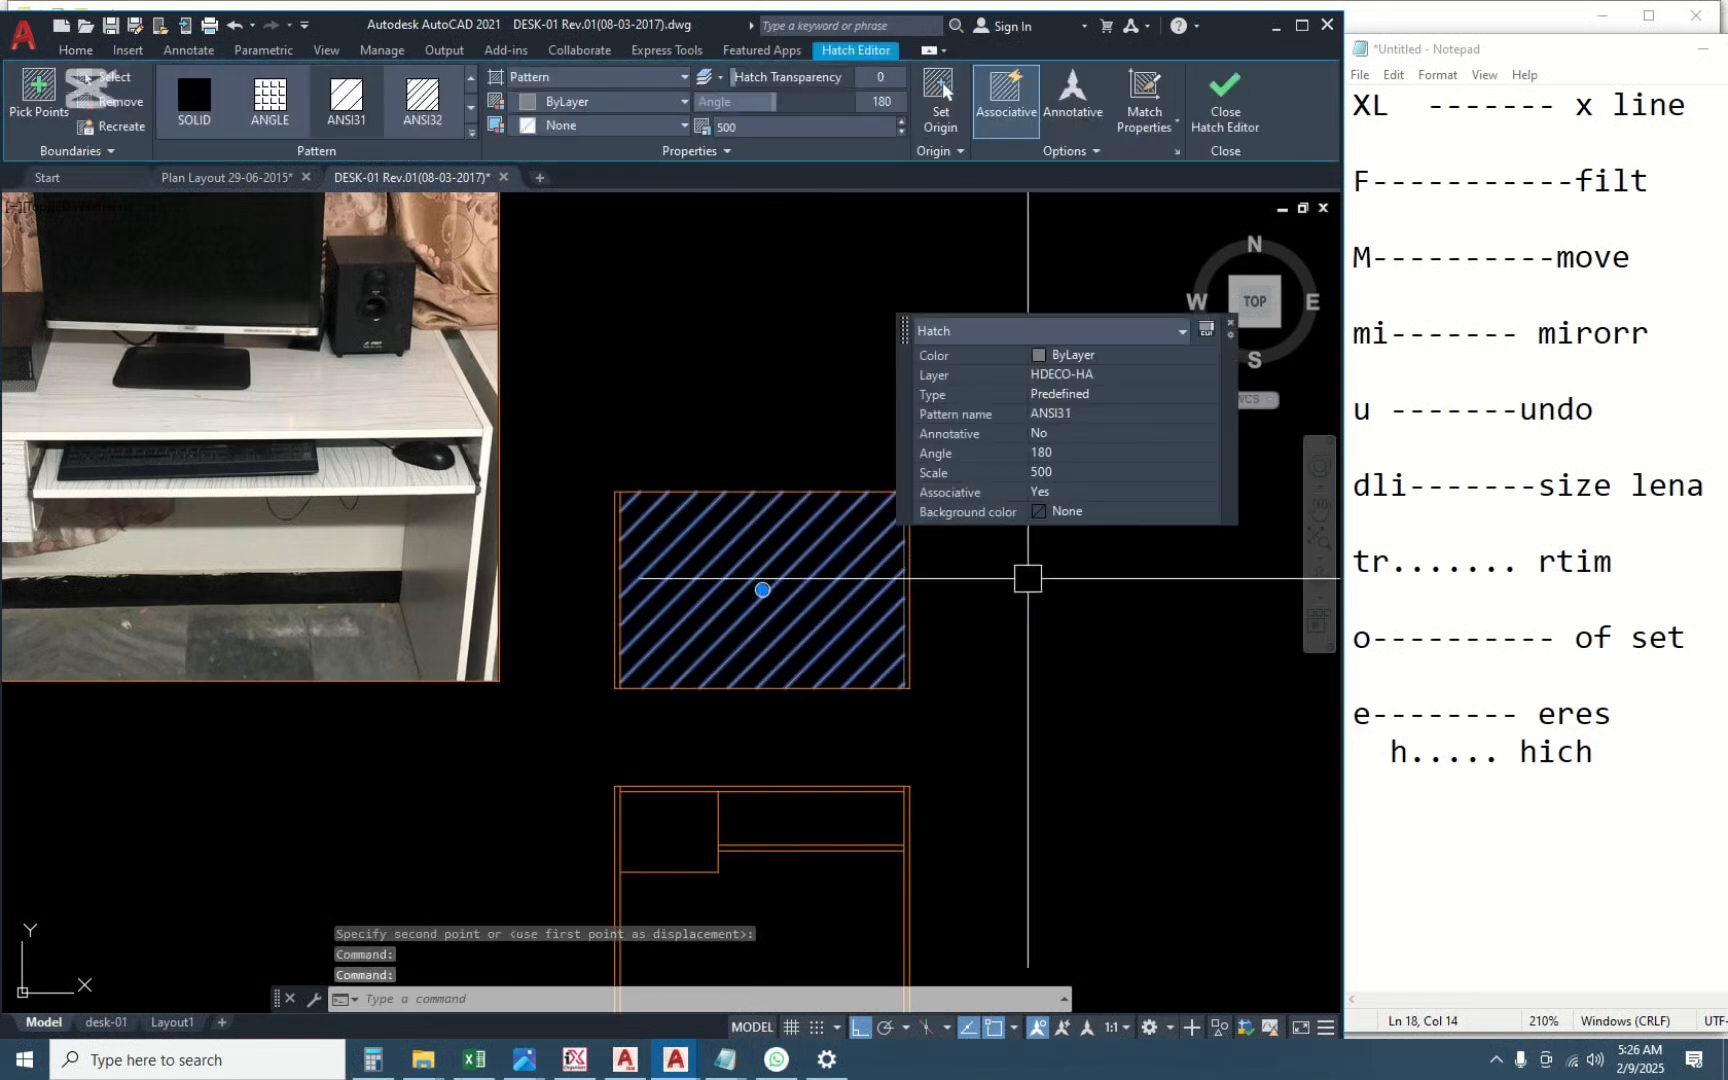
left_click(1107, 357)
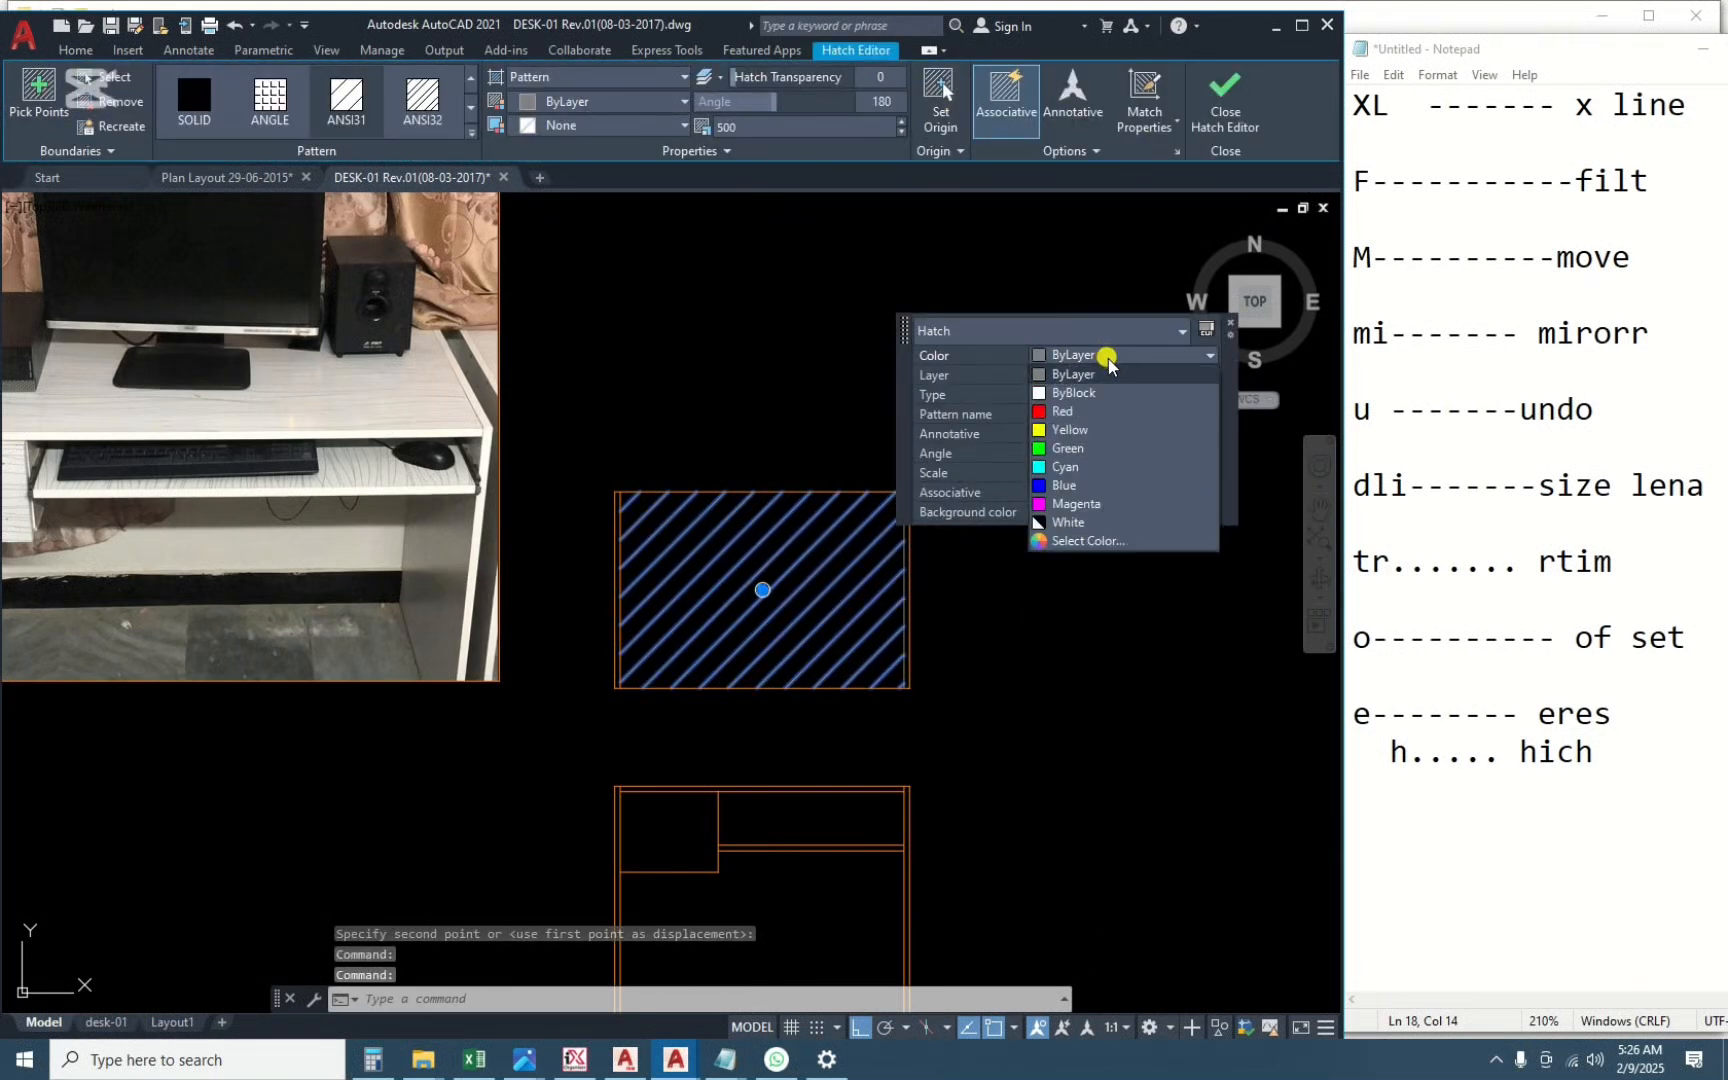
key("Escape")
key("Escape")
Match the new desktop plan's hatch to the stone hatch of the existing desk's plan 01.
scroll(1010, 600, "down", 5)
scroll(880, 568, "up", 4)
middle_click_drag(880, 568, 792, 900)
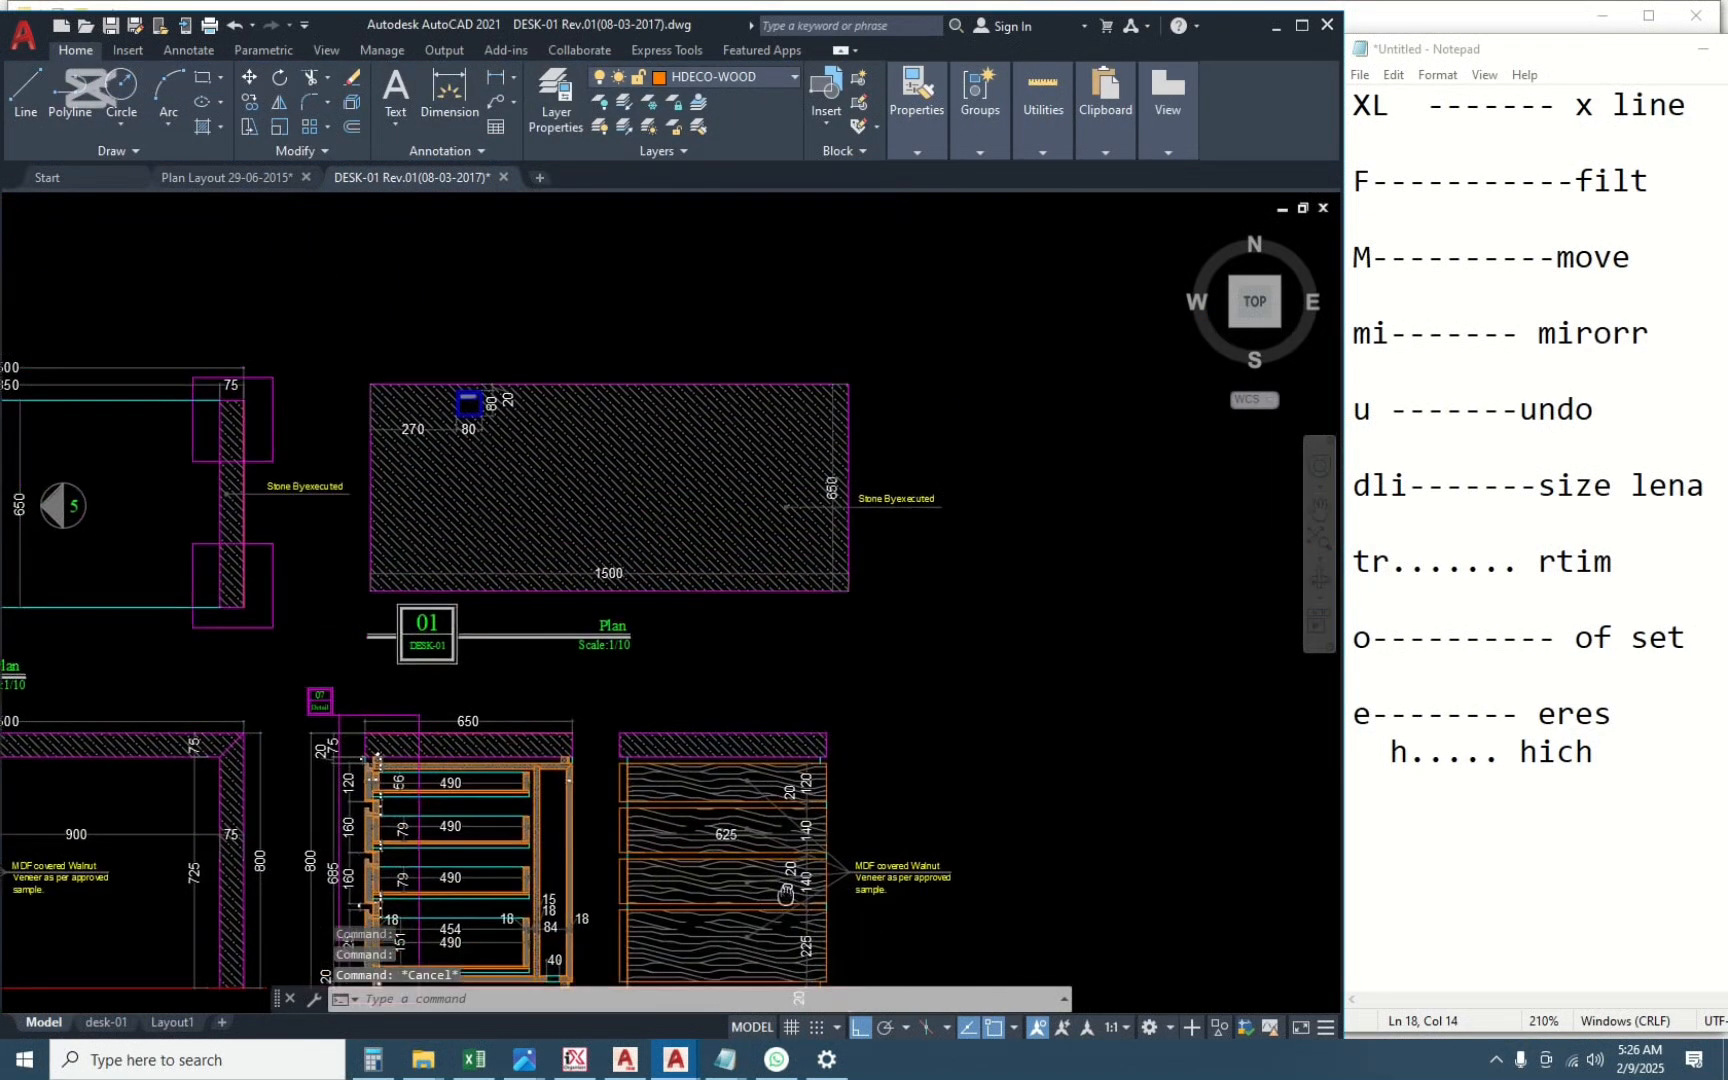
type("a")
key("Return")
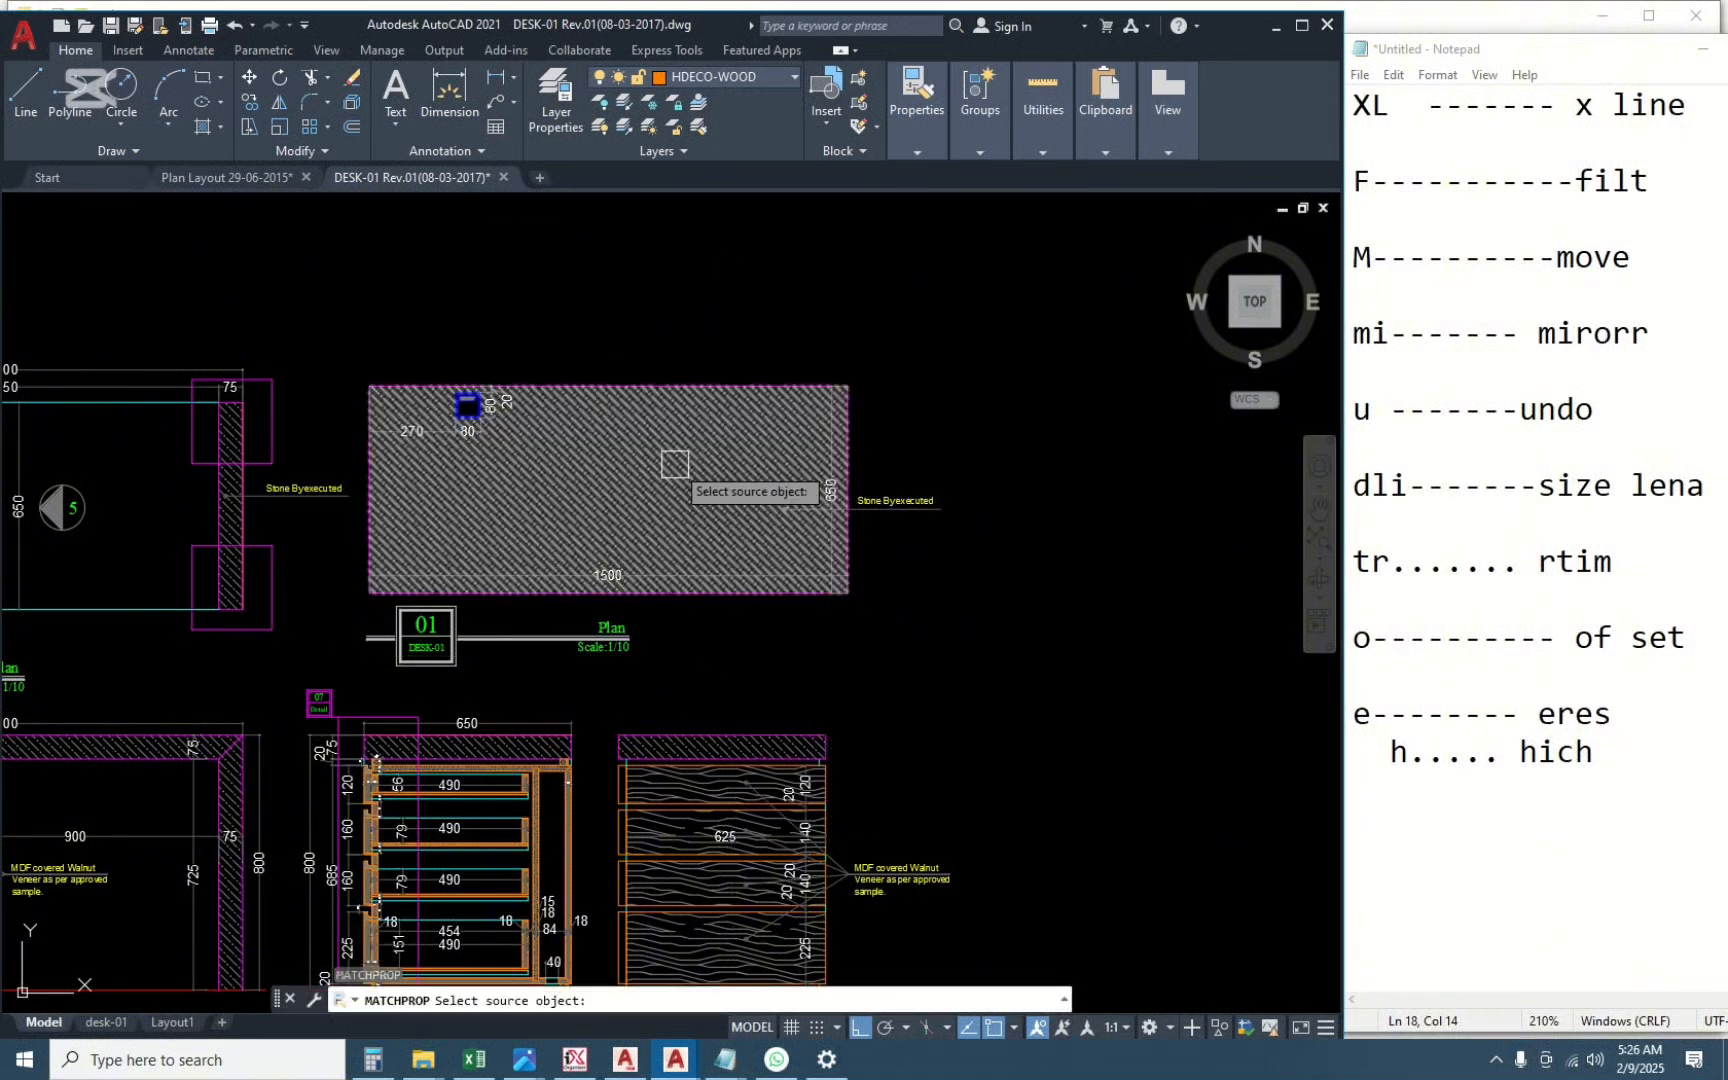
left_click(675, 480)
scroll(350, 478, "down", 10)
scroll(569, 513, "up", 12)
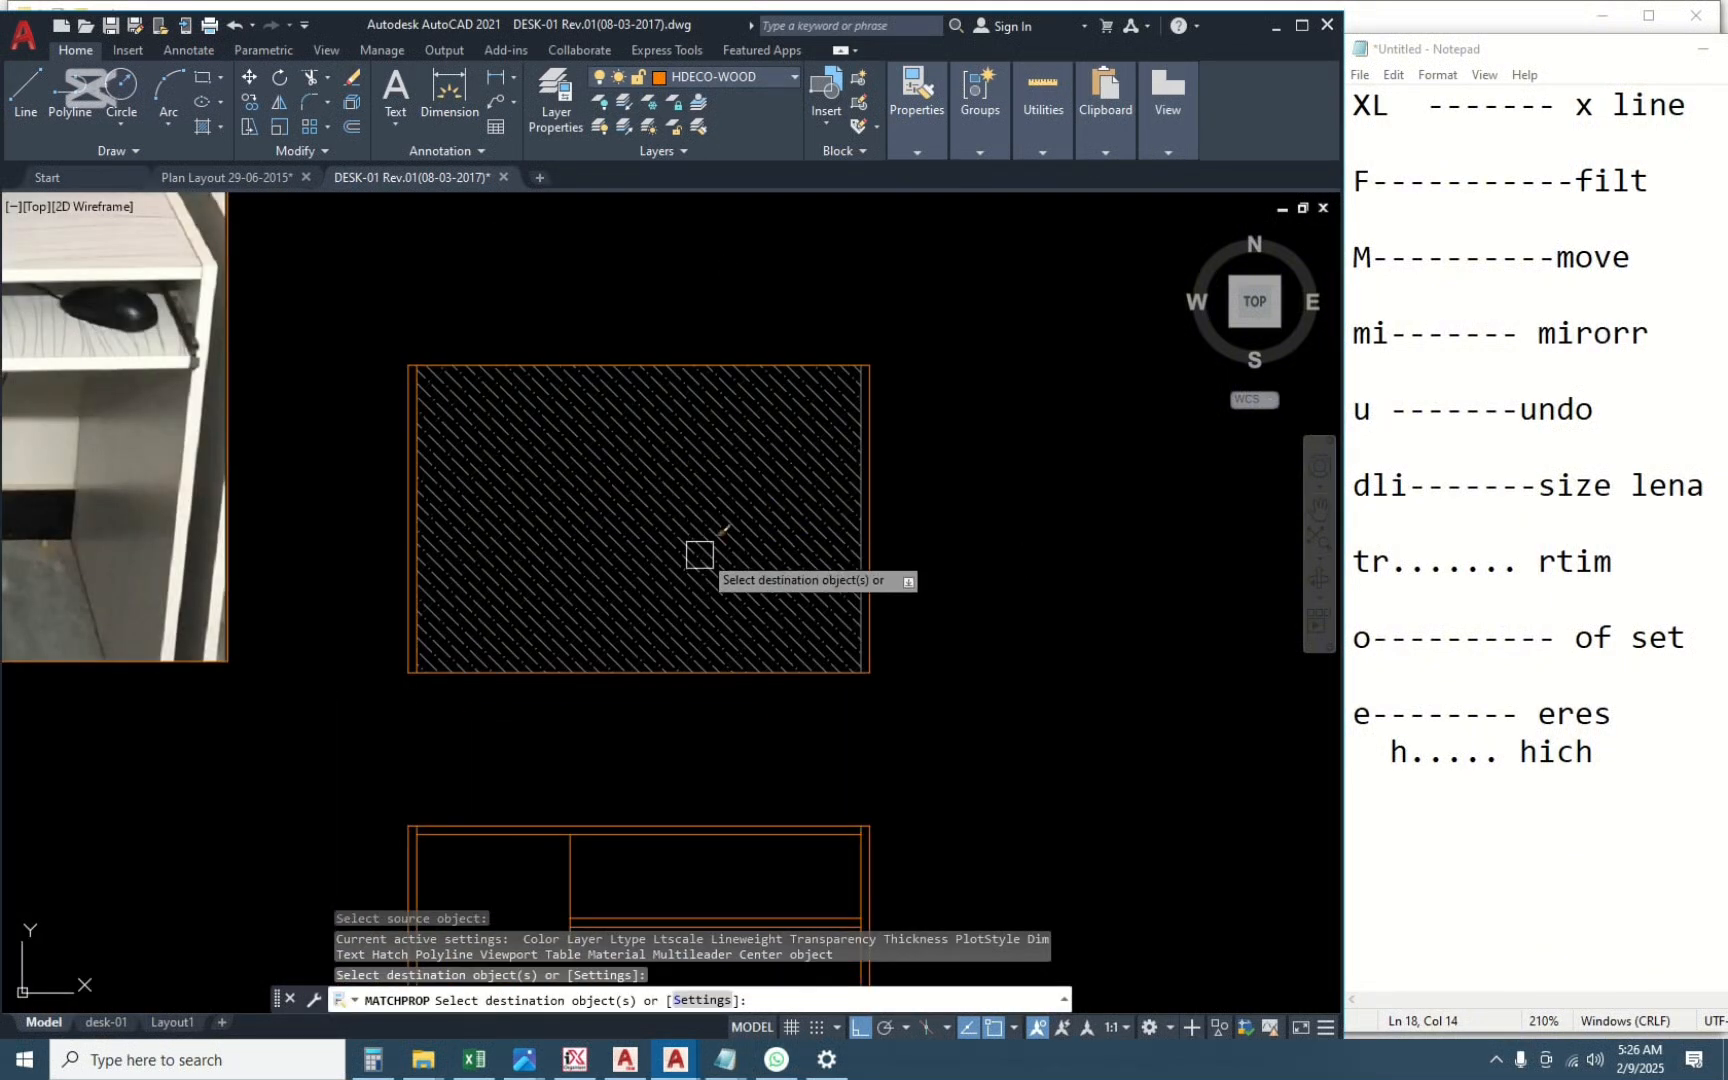
scroll(700, 555, "up", 2)
key("Escape")
scroll(740, 590, "down", 7)
scroll(745, 603, "up", 5)
mouse_move(775, 652)
middle_mouse_down()
mouse_move(794, 717)
mouse_move(748, 655)
middle_mouse_up()
scroll(852, 655, "down", 9)
scroll(382, 575, "up", 12)
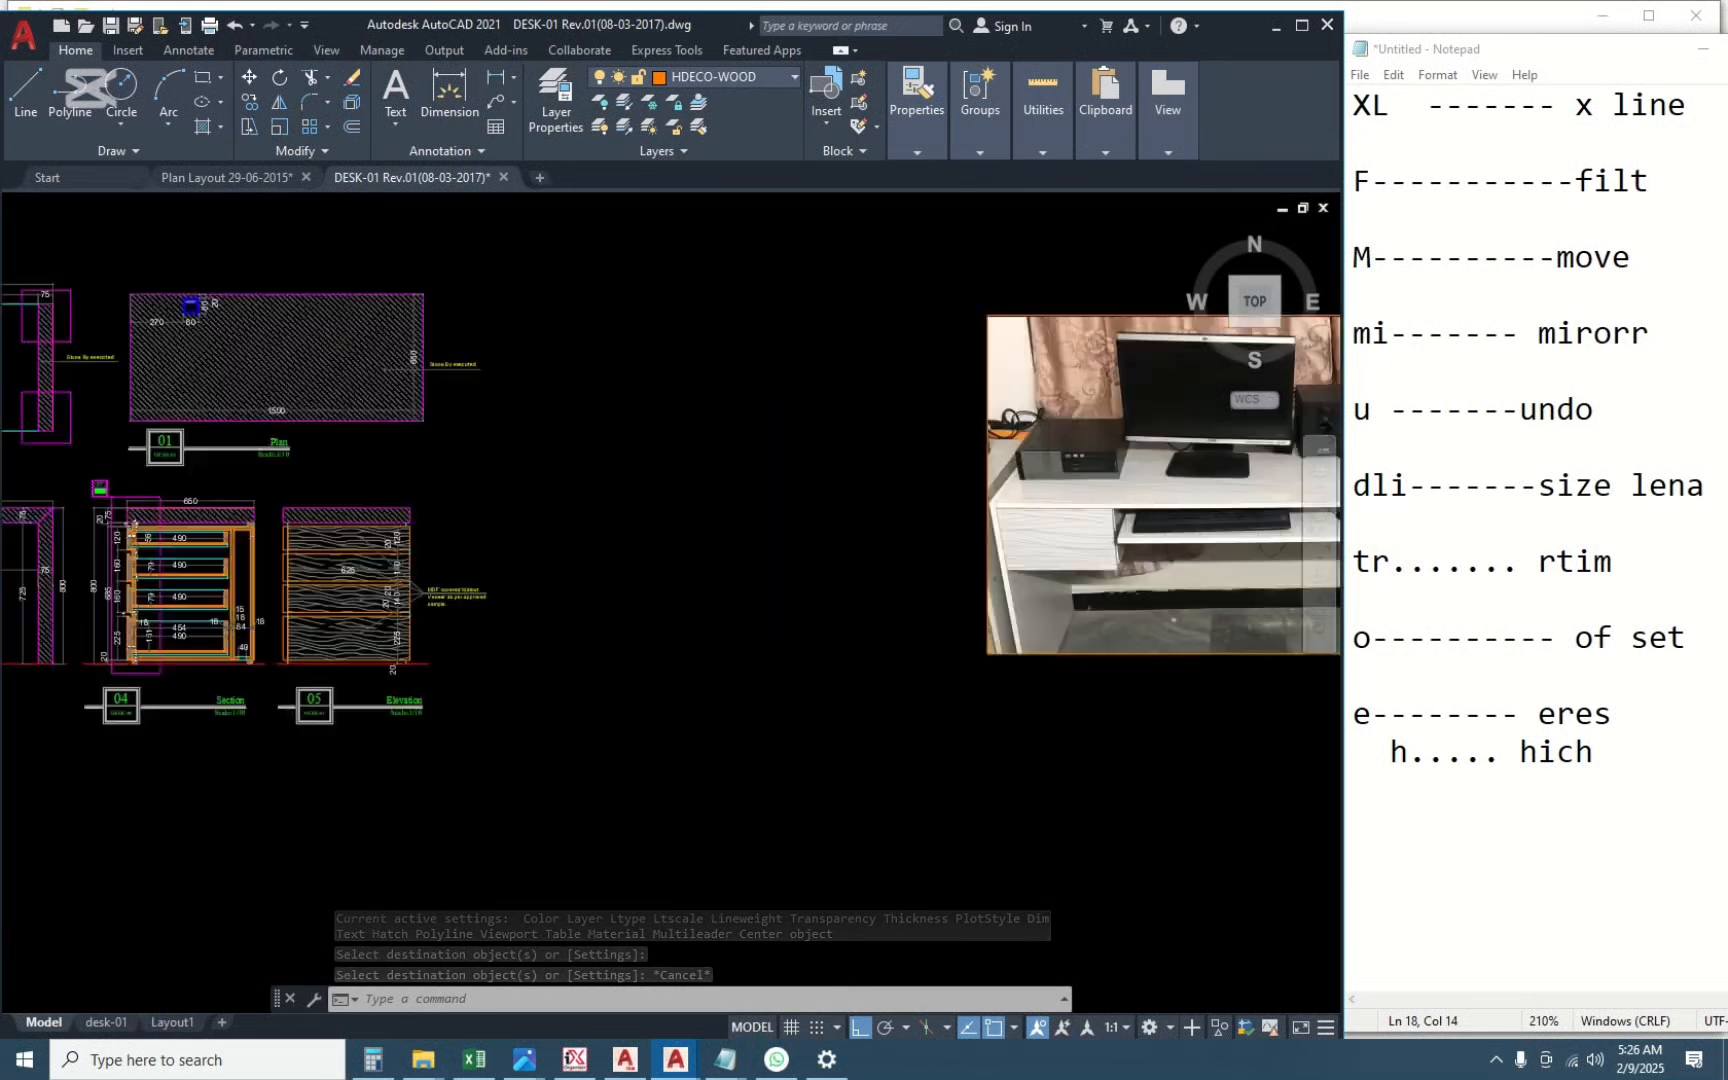
middle_click_drag(262, 577, 868, 604)
scroll(431, 558, "up", 8)
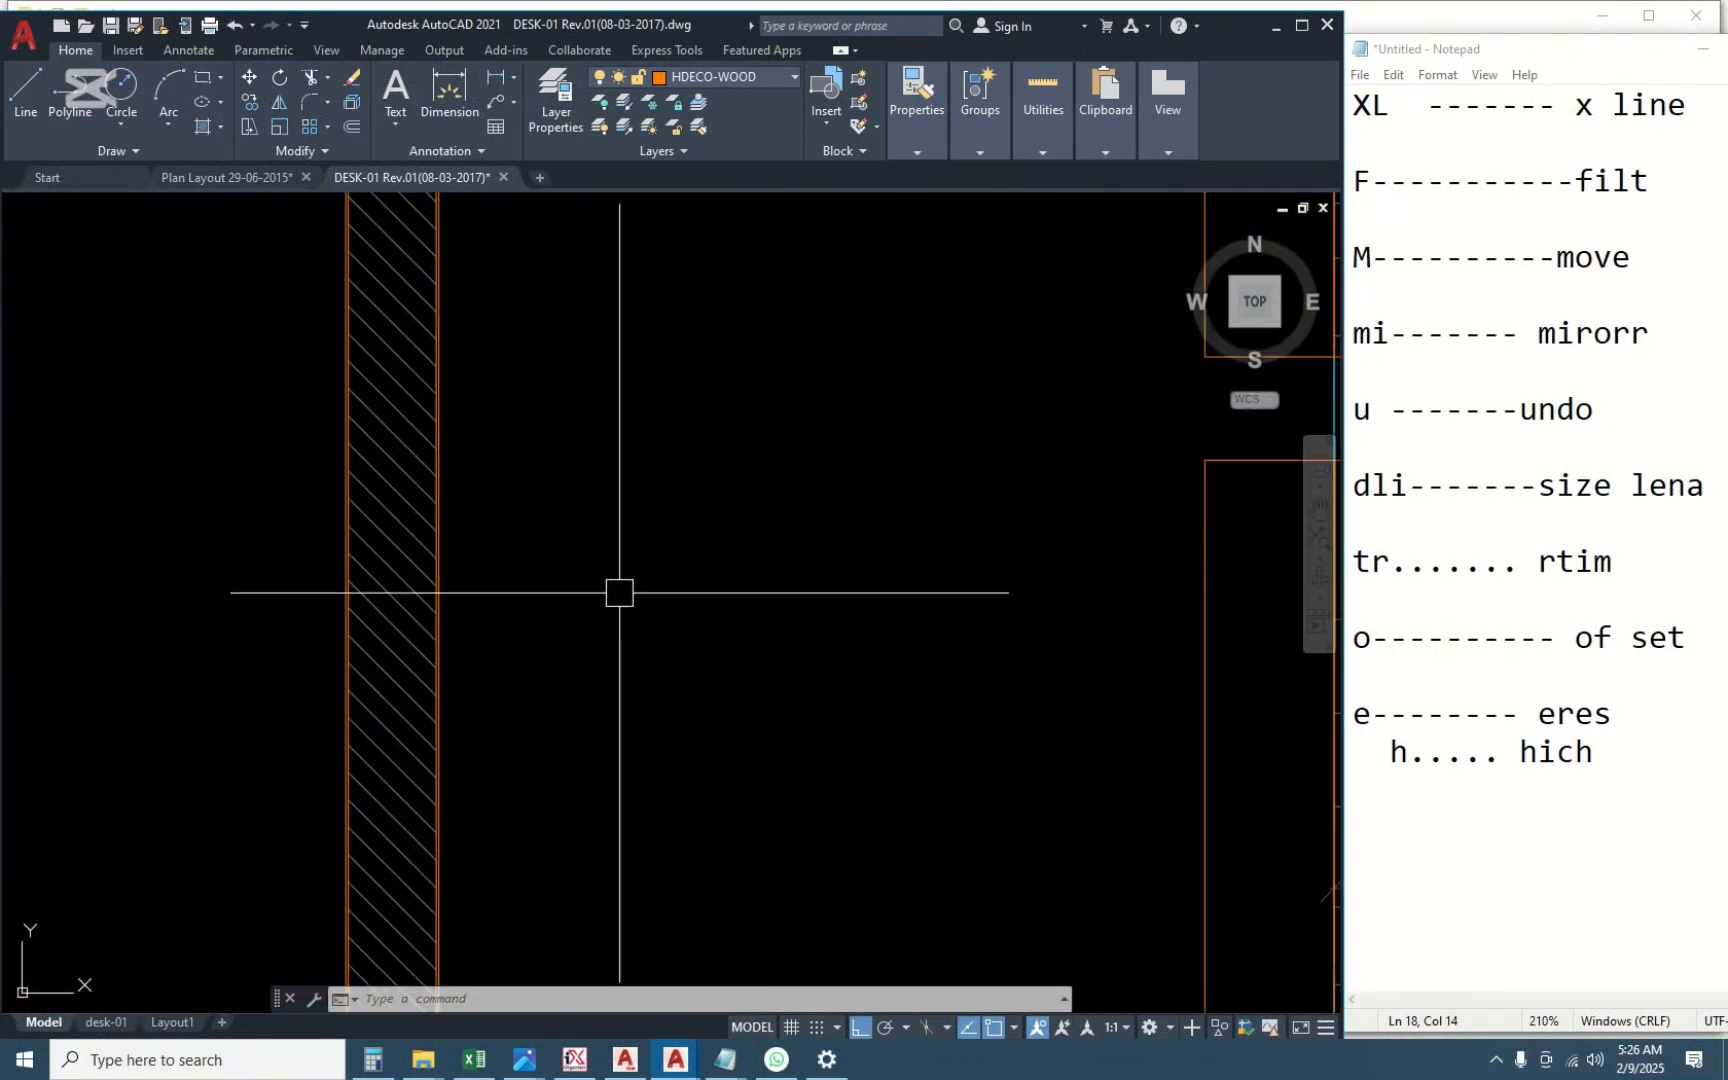
type("a")
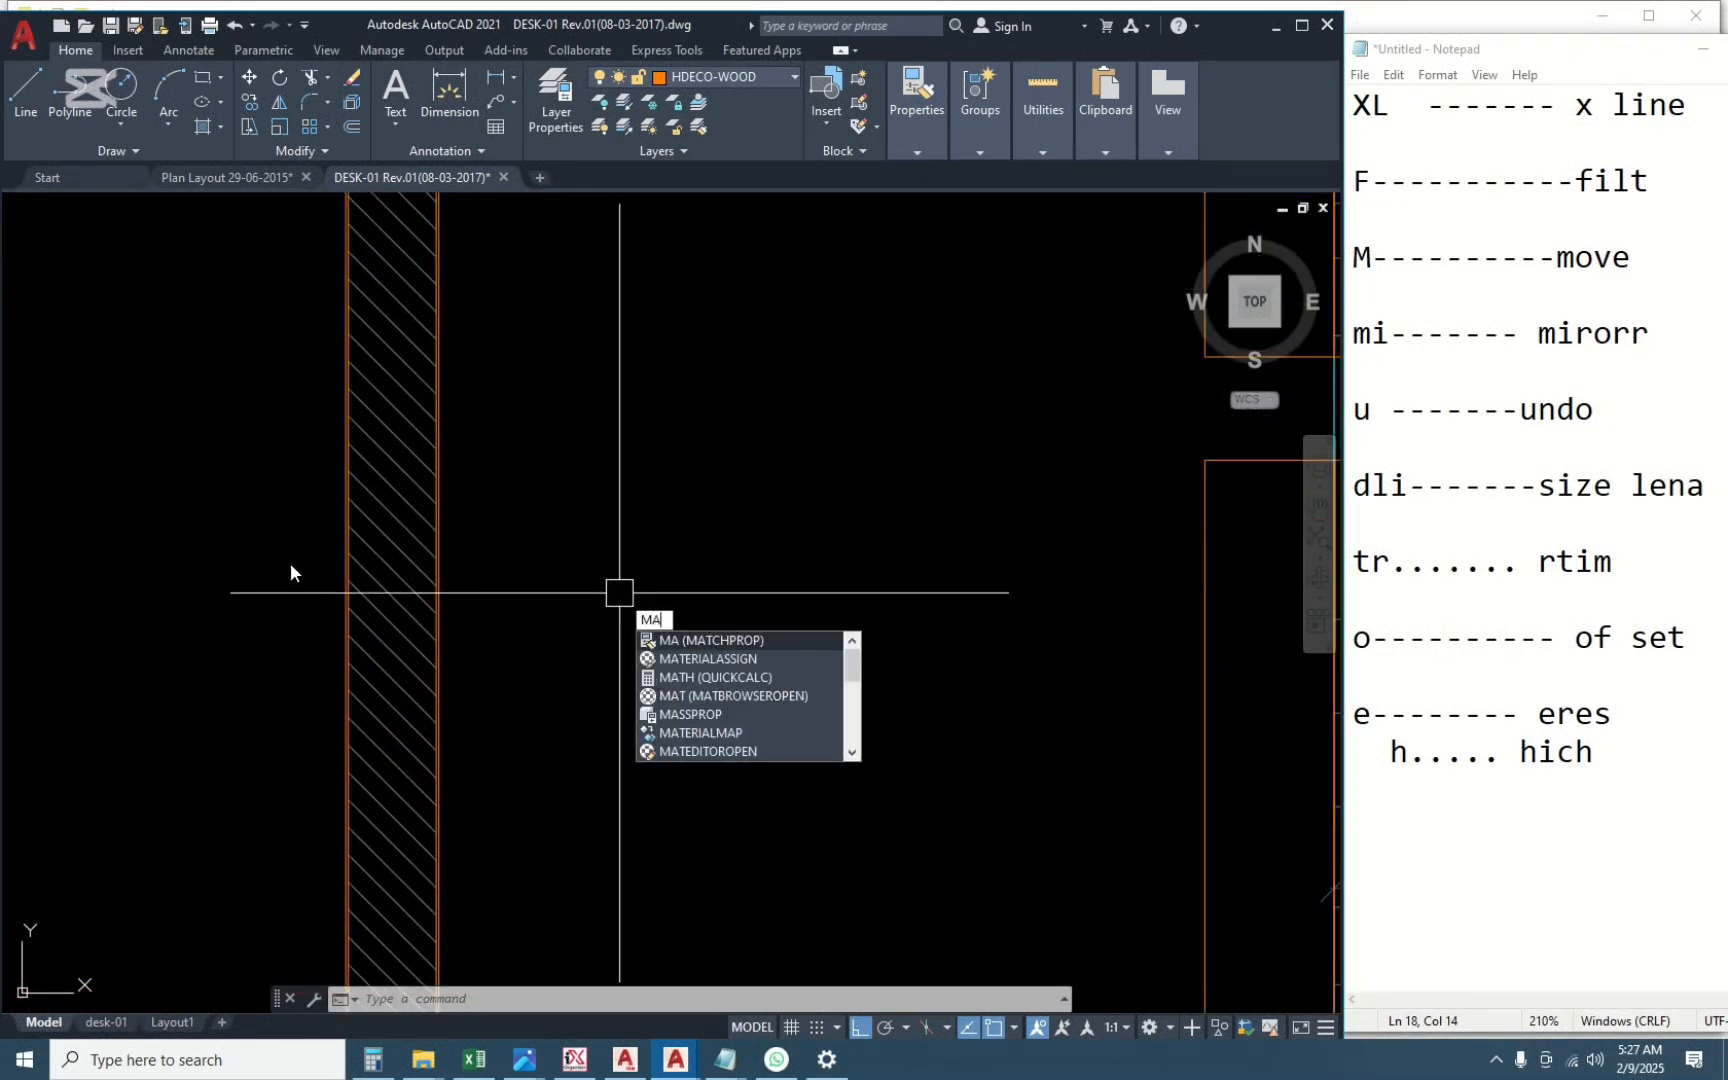
left_click(413, 521)
key("Escape")
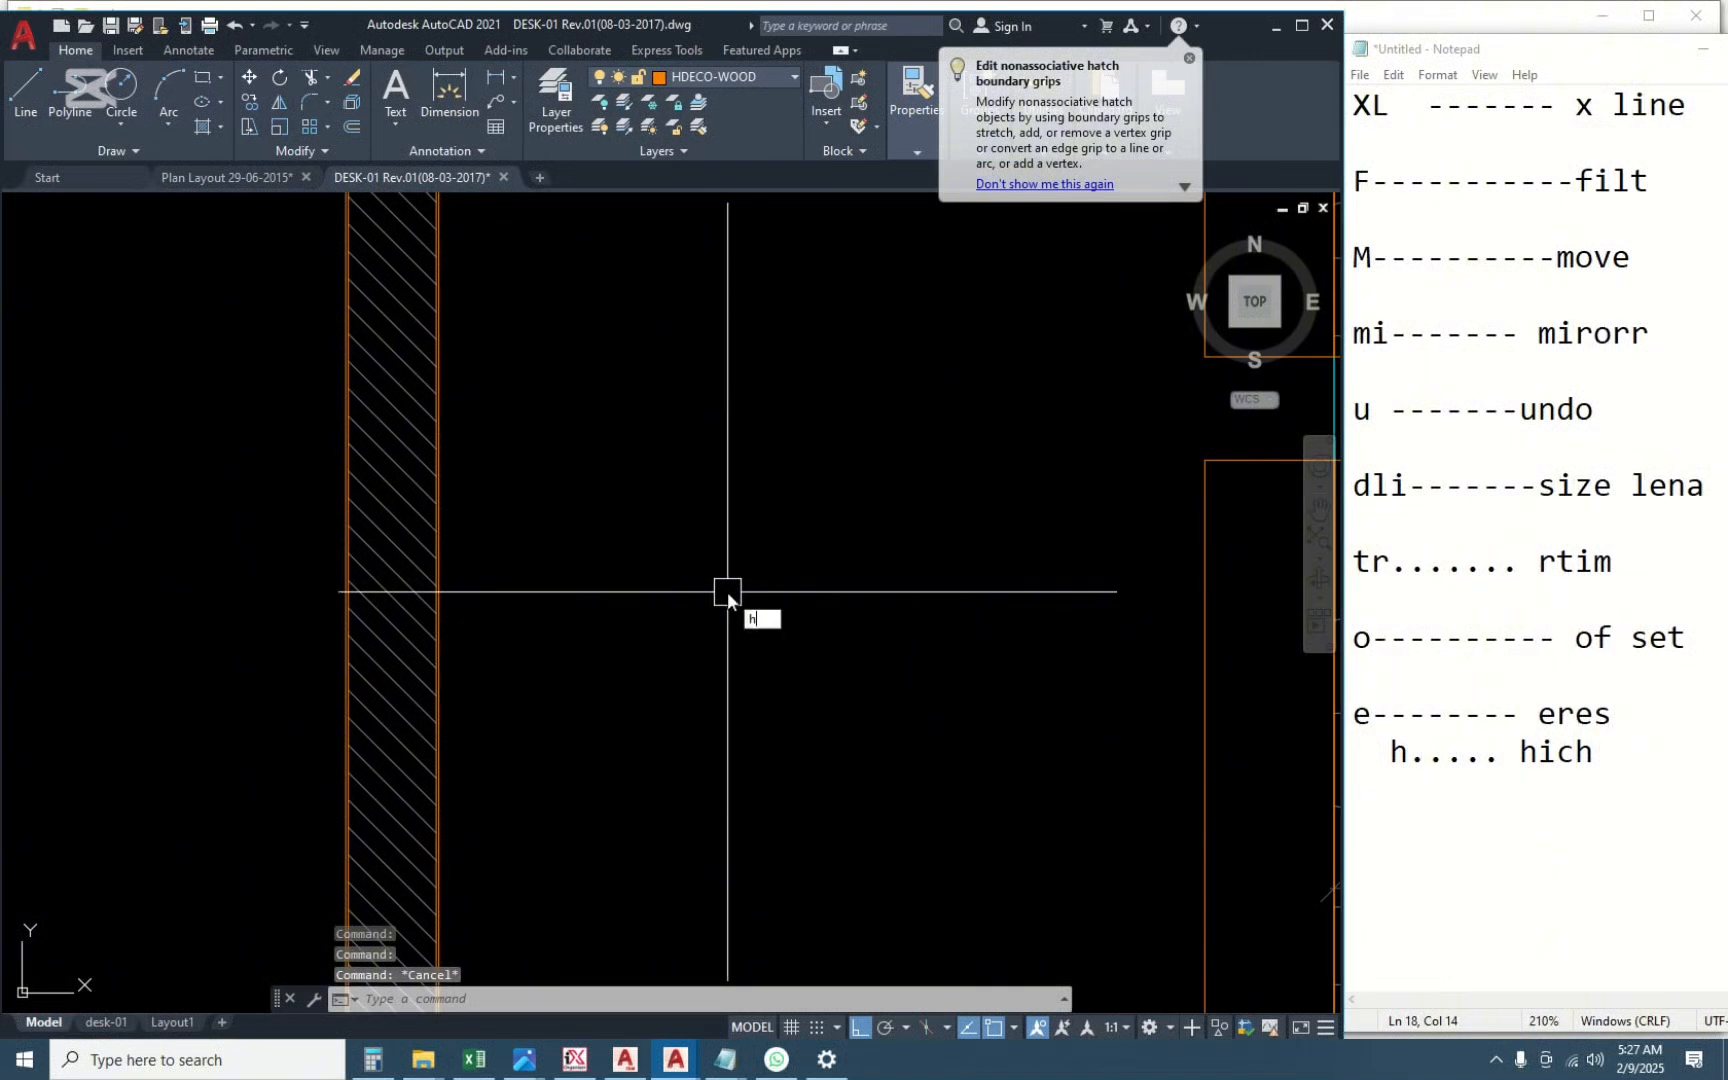
Hatch the two side panels, the desktop edge and the keyboard shelf in the front elevation.
type("h")
key("Return")
scroll(620, 720, "down", 10)
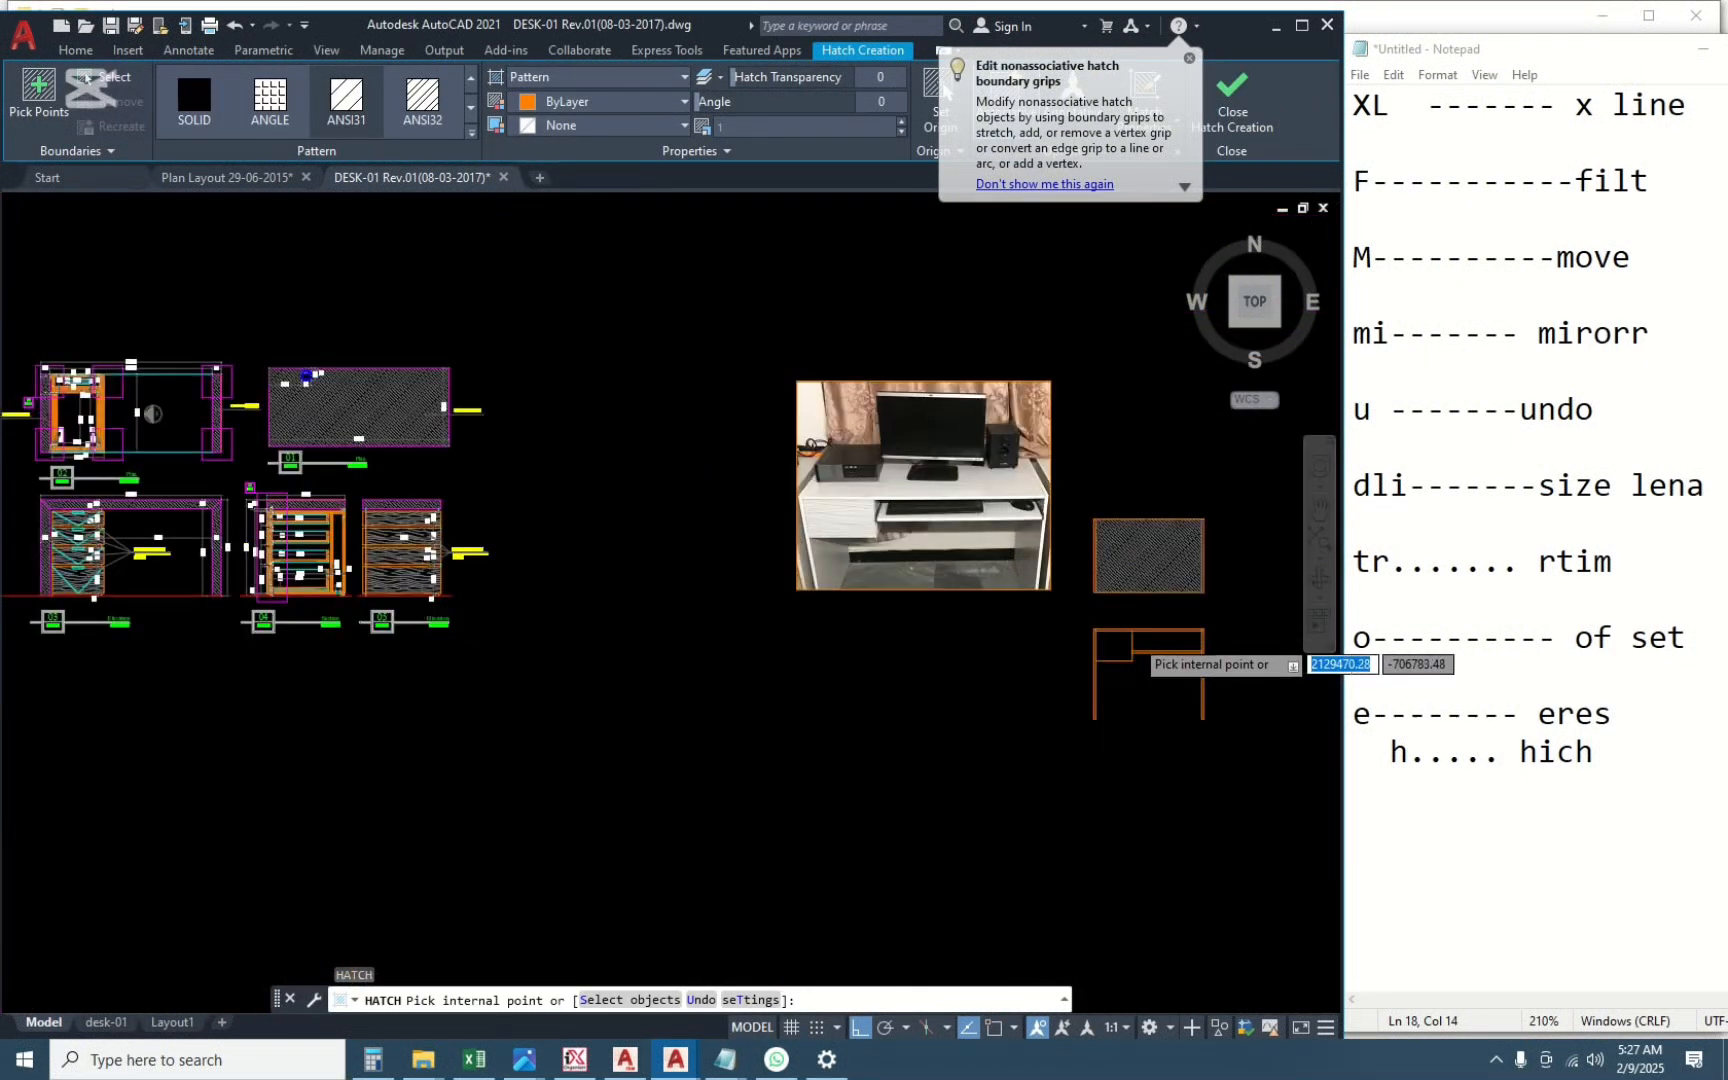
scroll(1135, 637, "up", 8)
left_click(900, 585)
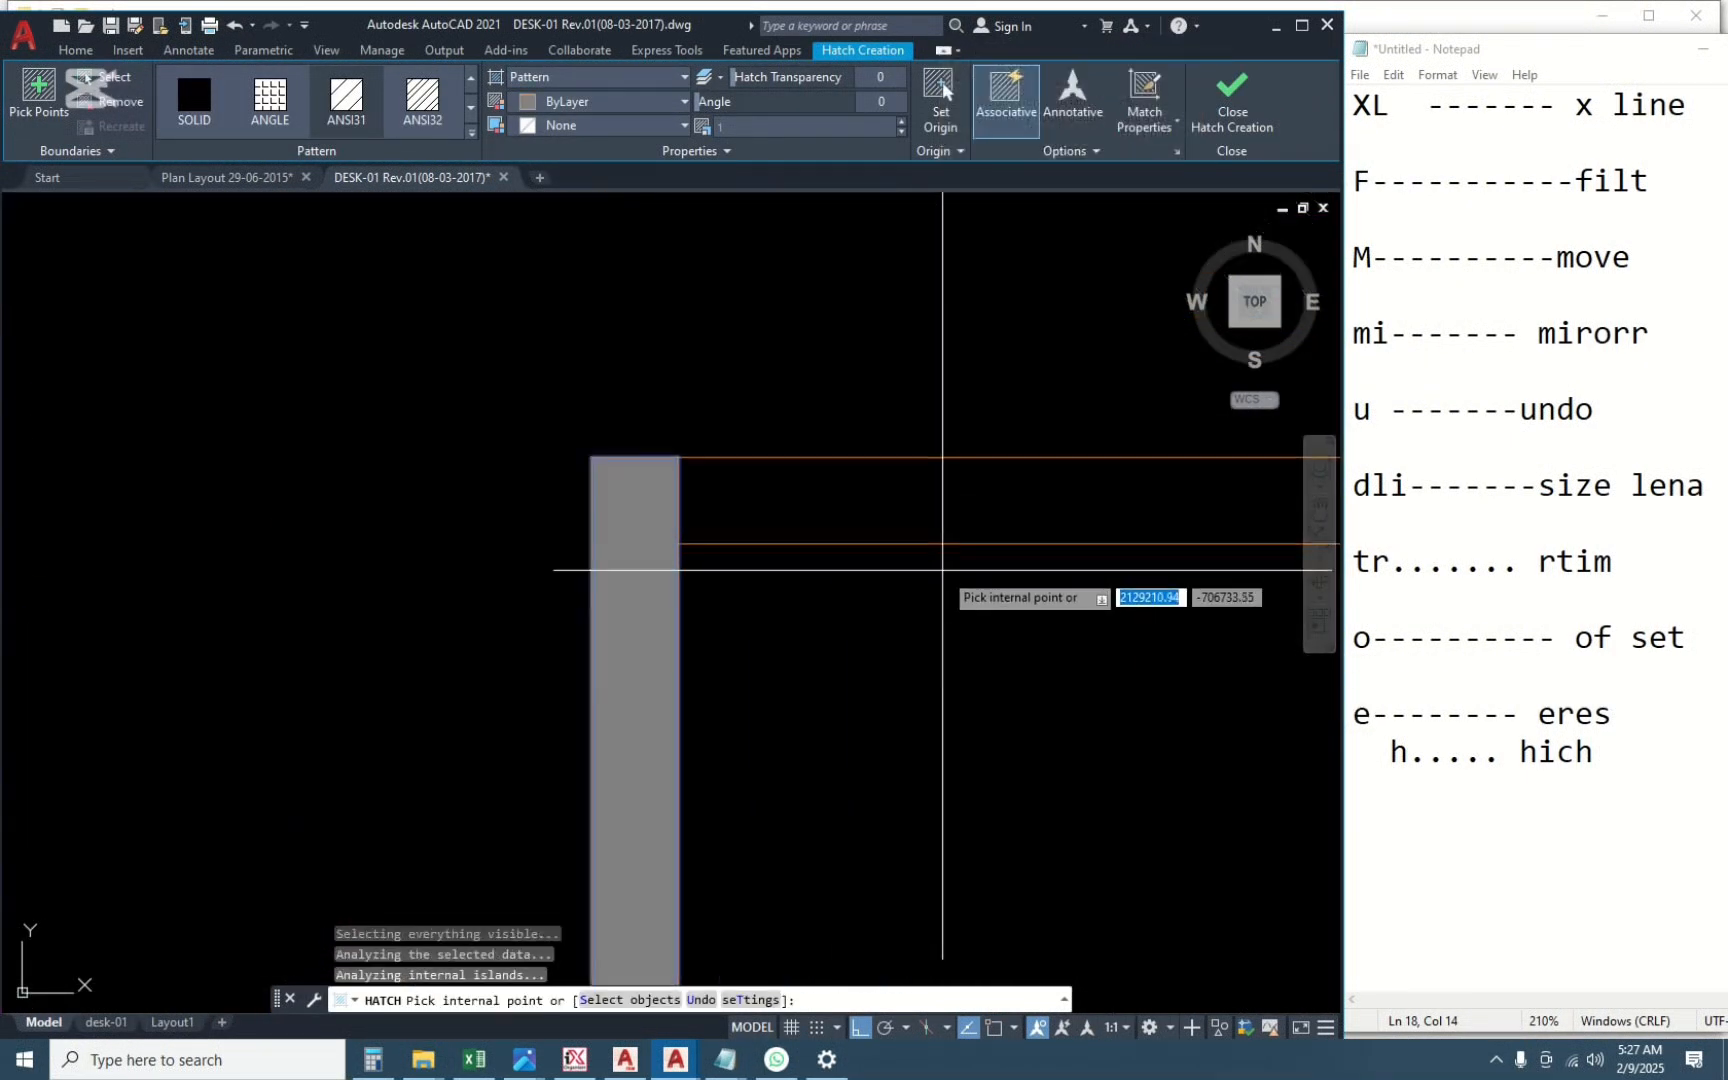
left_click(818, 501)
scroll(896, 590, "down", 8)
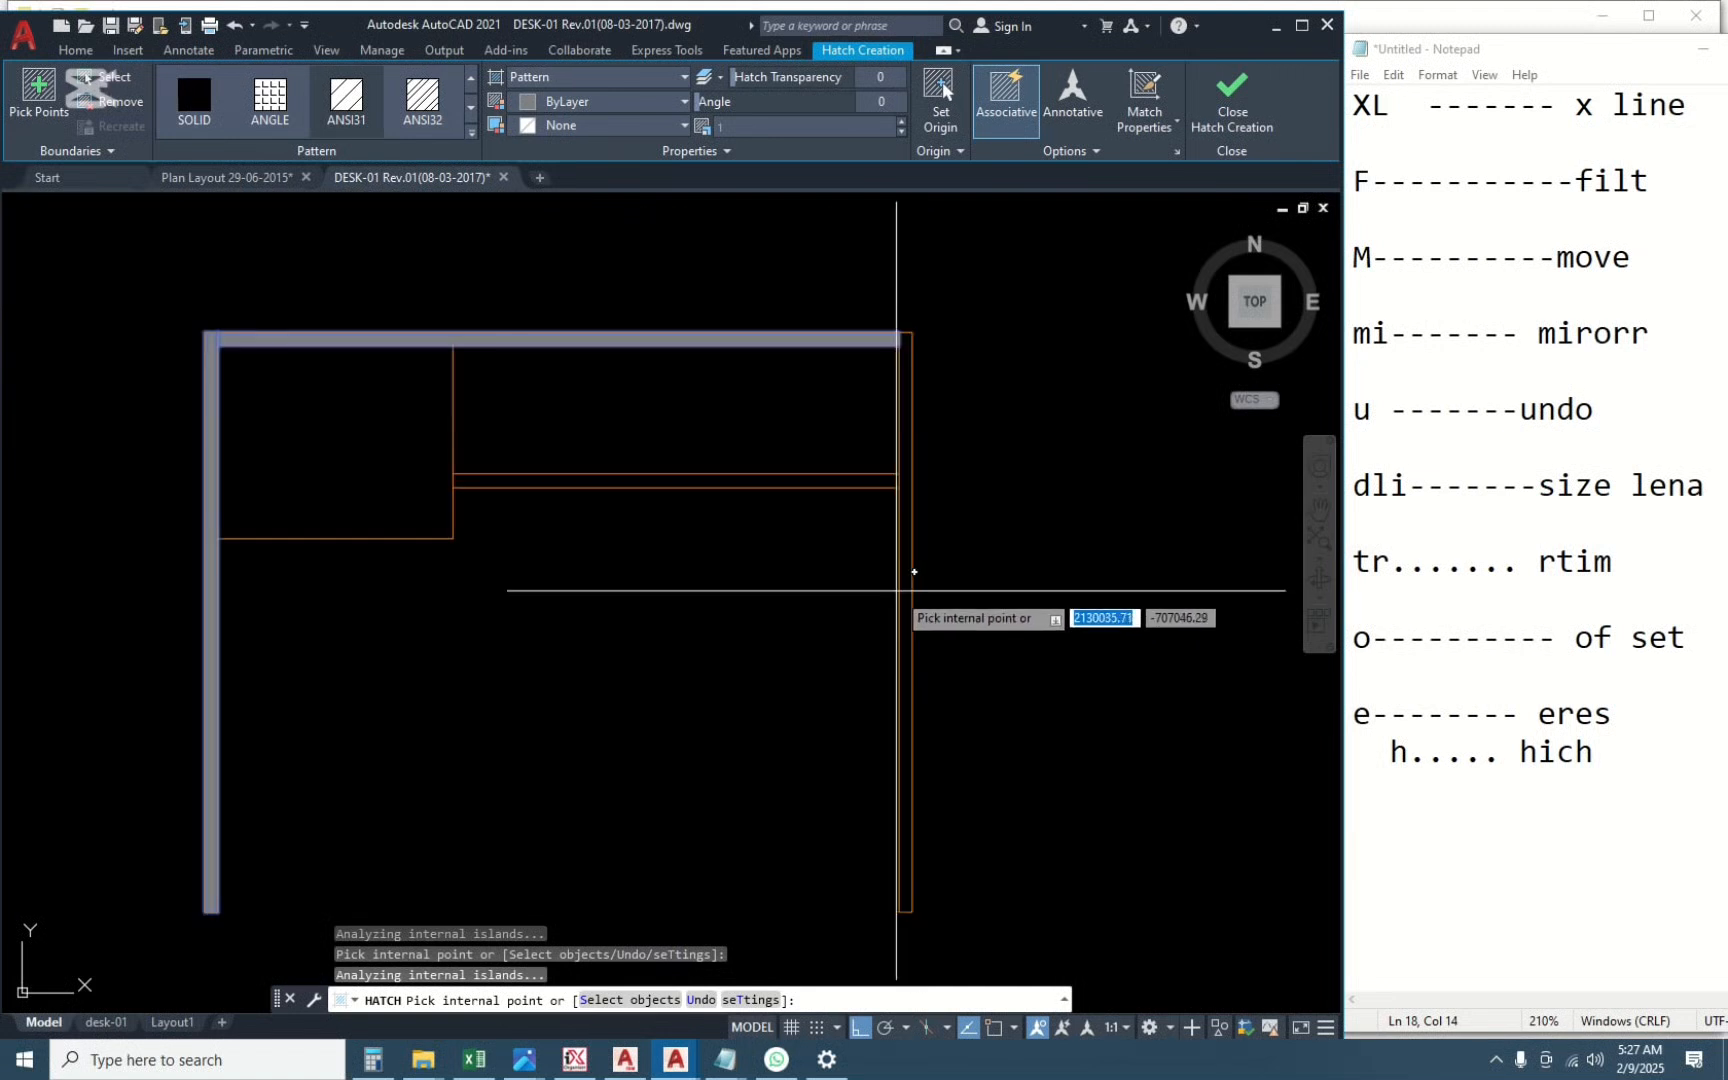
left_click(906, 586)
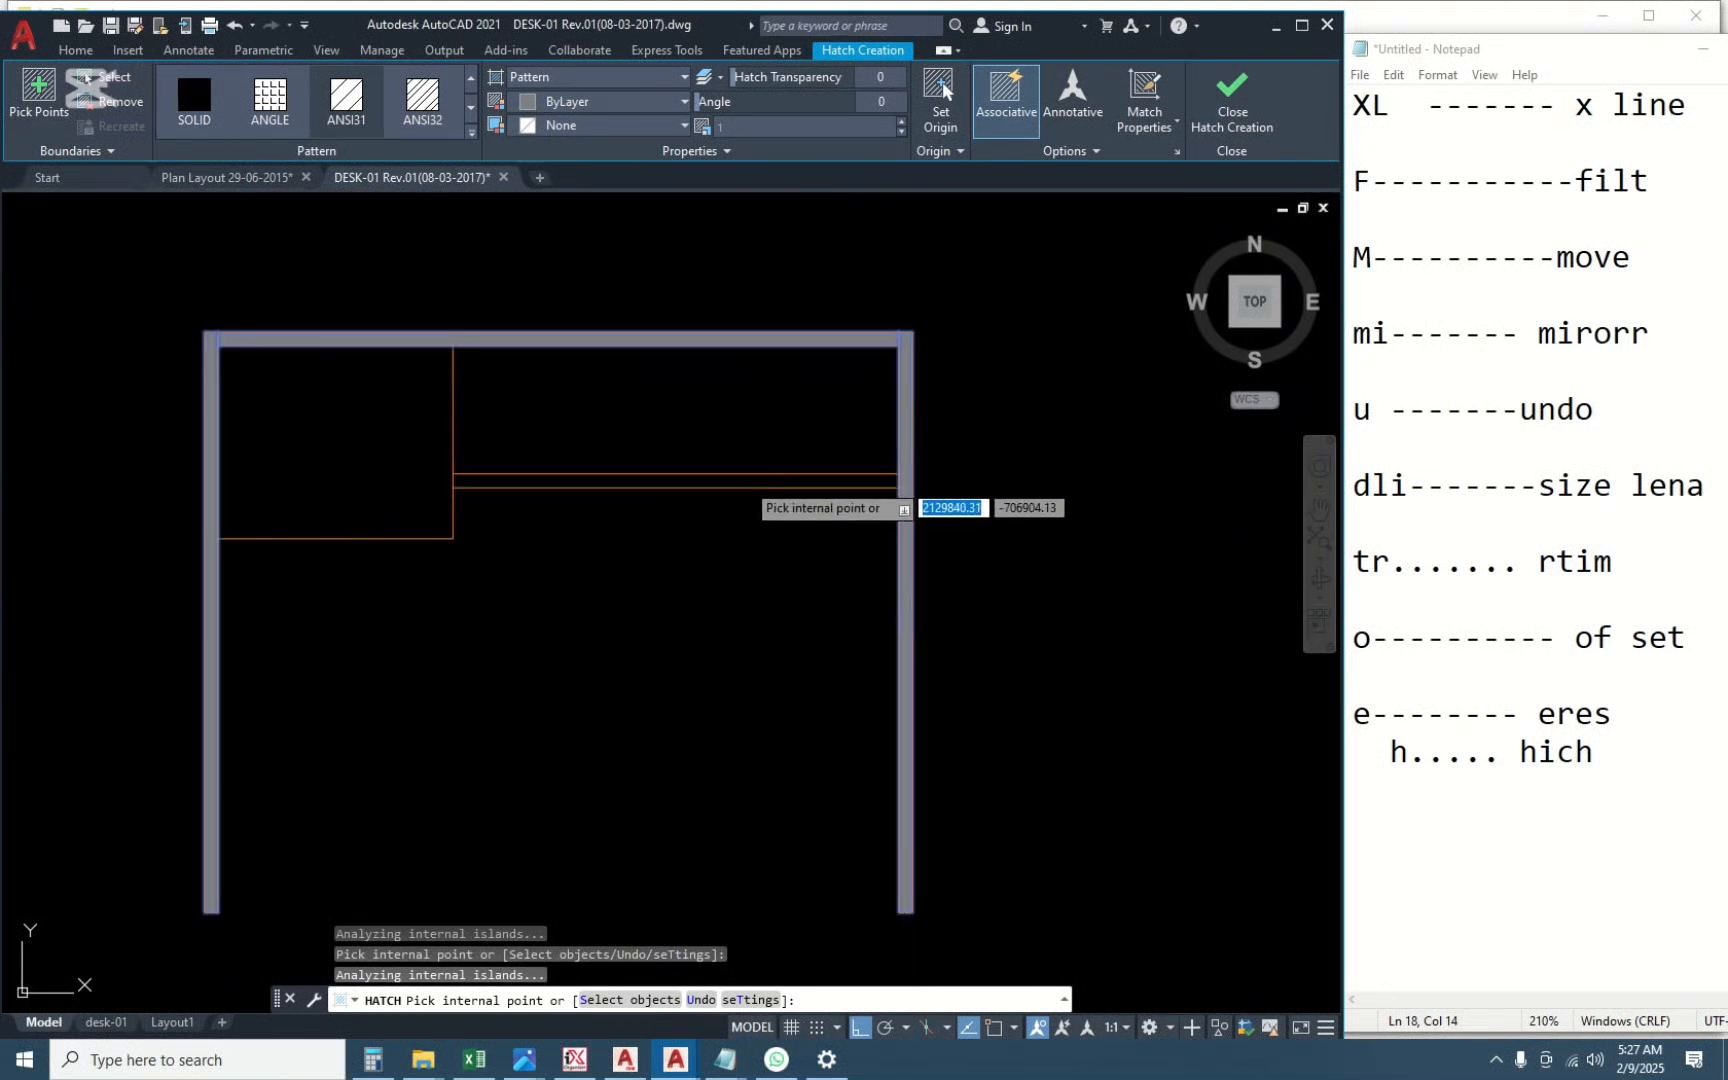
left_click(745, 481)
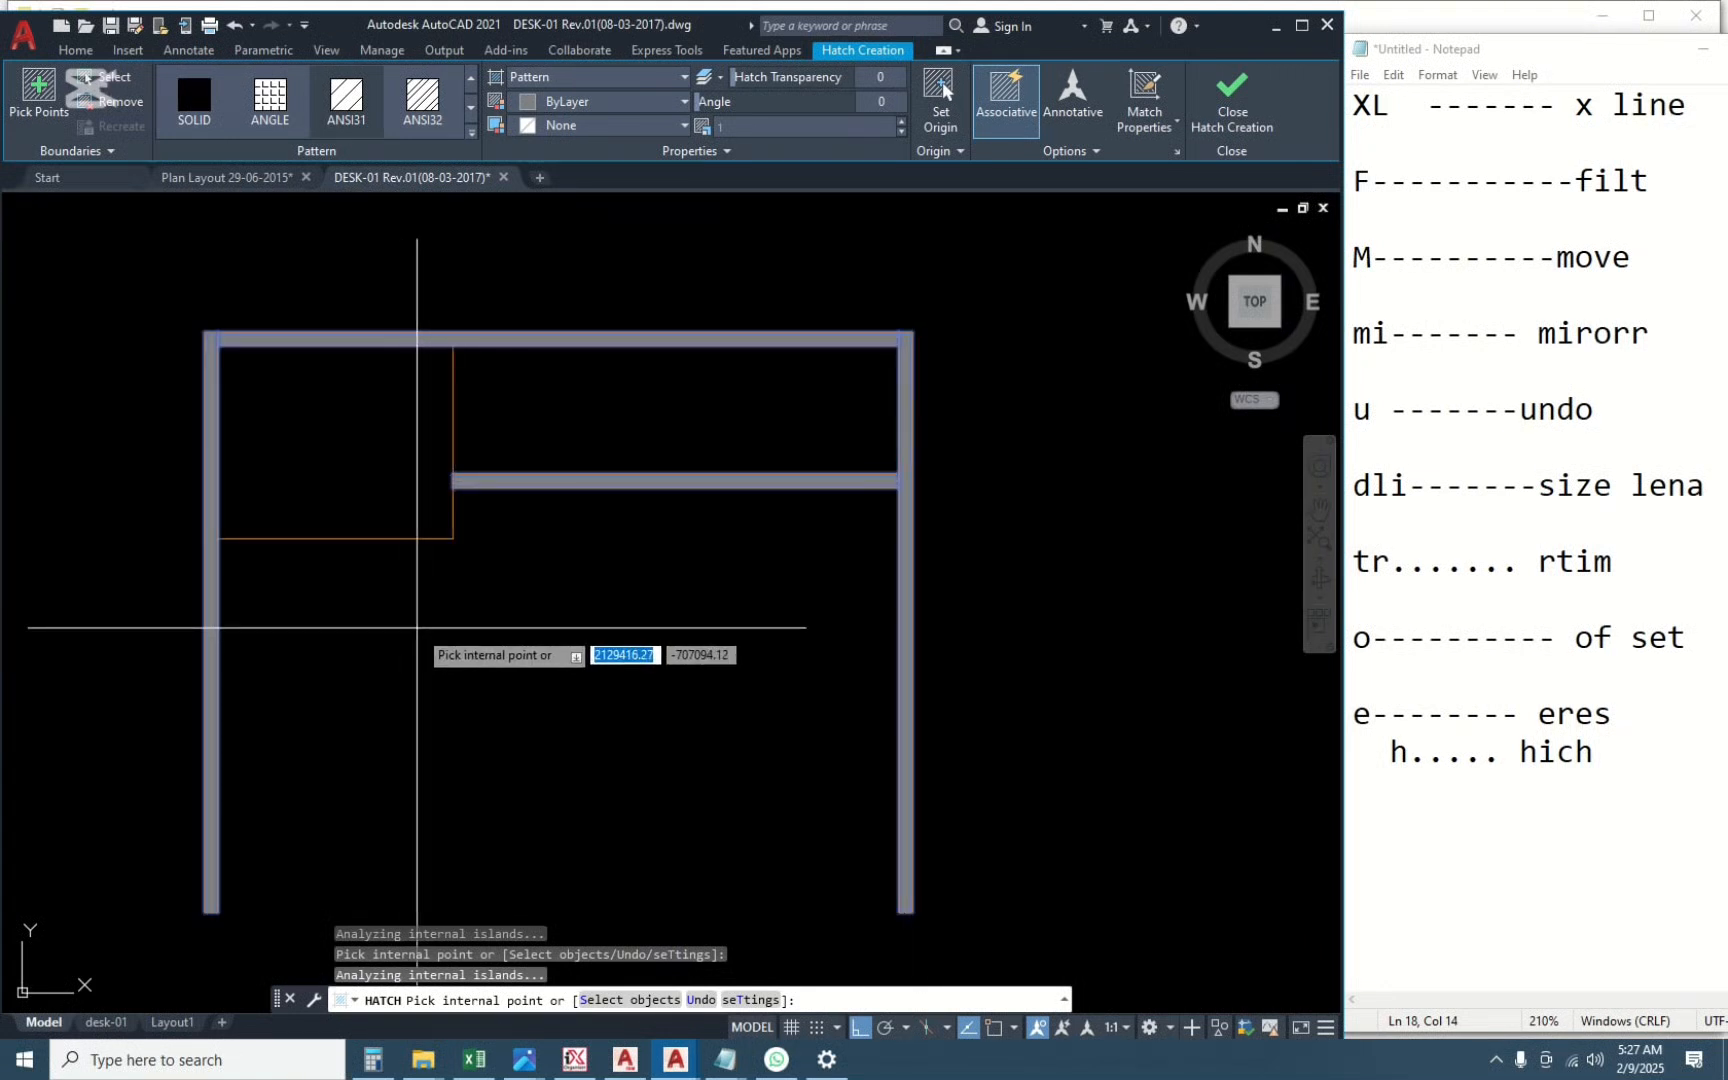
key("Escape")
Hatch the drawer front as a separate hatch.
key("space")
left_click(327, 473)
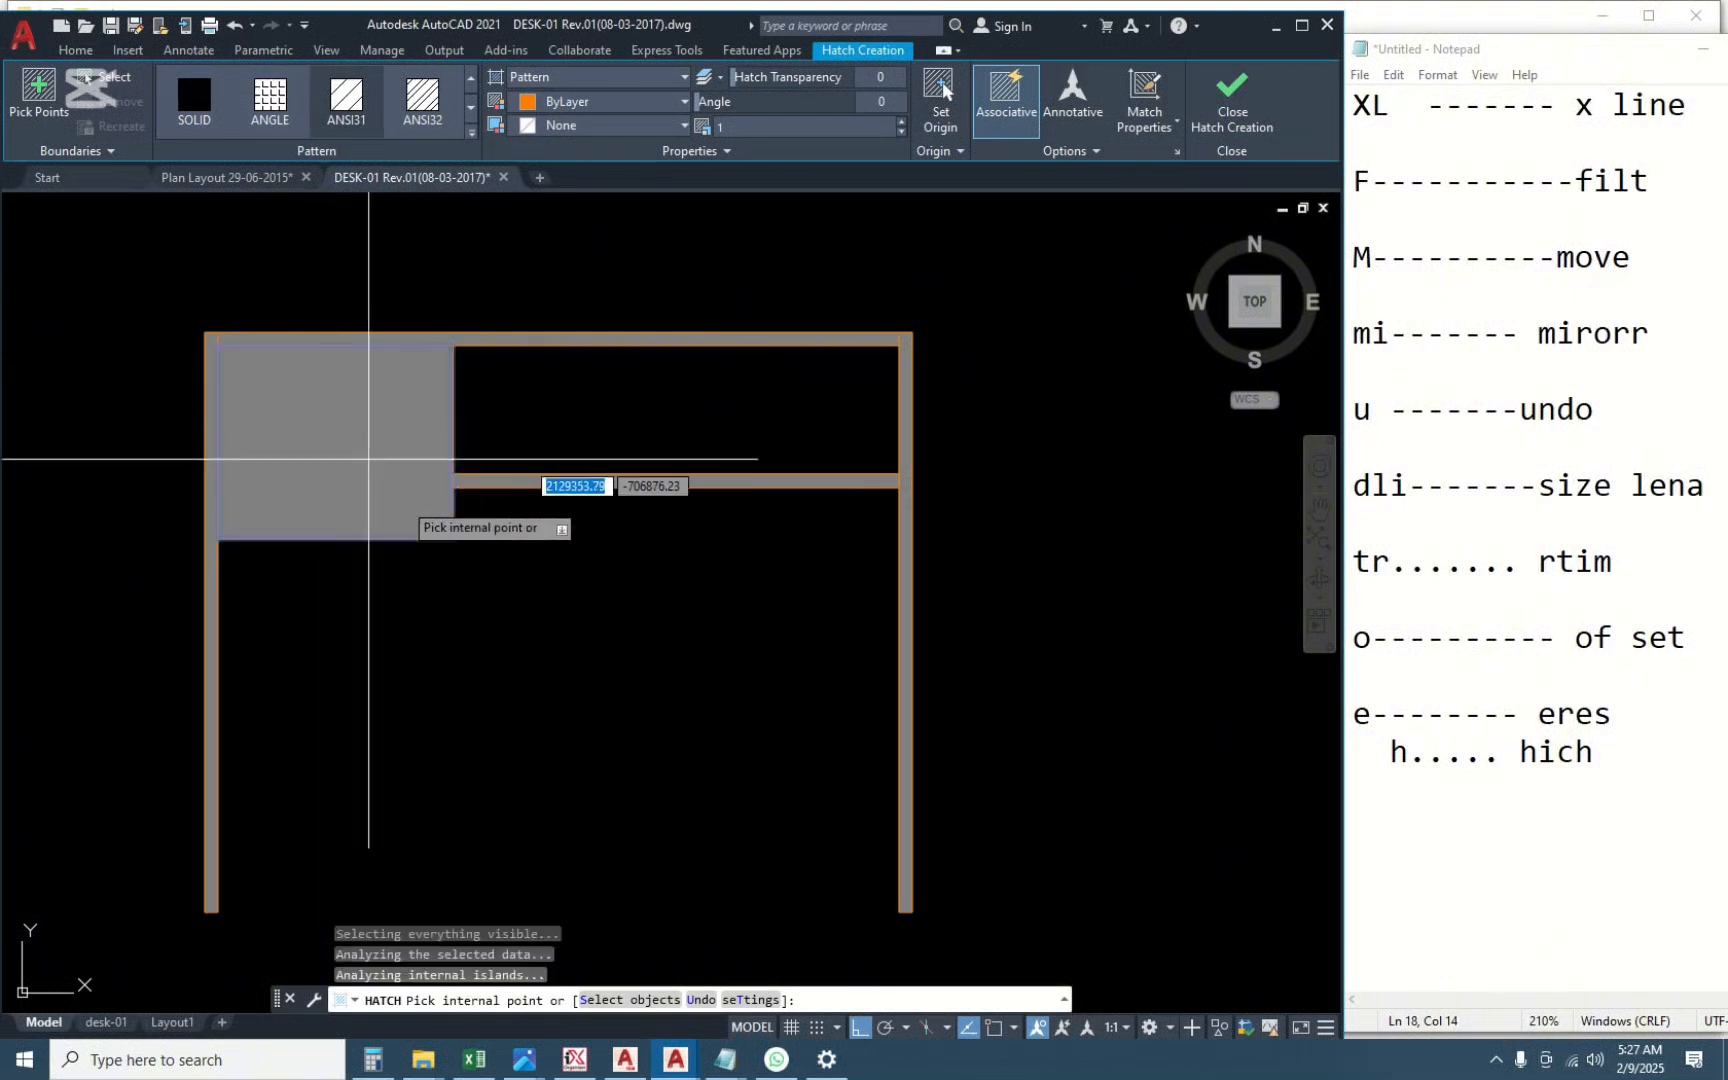
key("space")
Try to match the drawer front's hatch to the hatch on the existing desk's drawer elevation 05.
scroll(927, 605, "down", 6)
middle_click_drag(345, 566, 1030, 682)
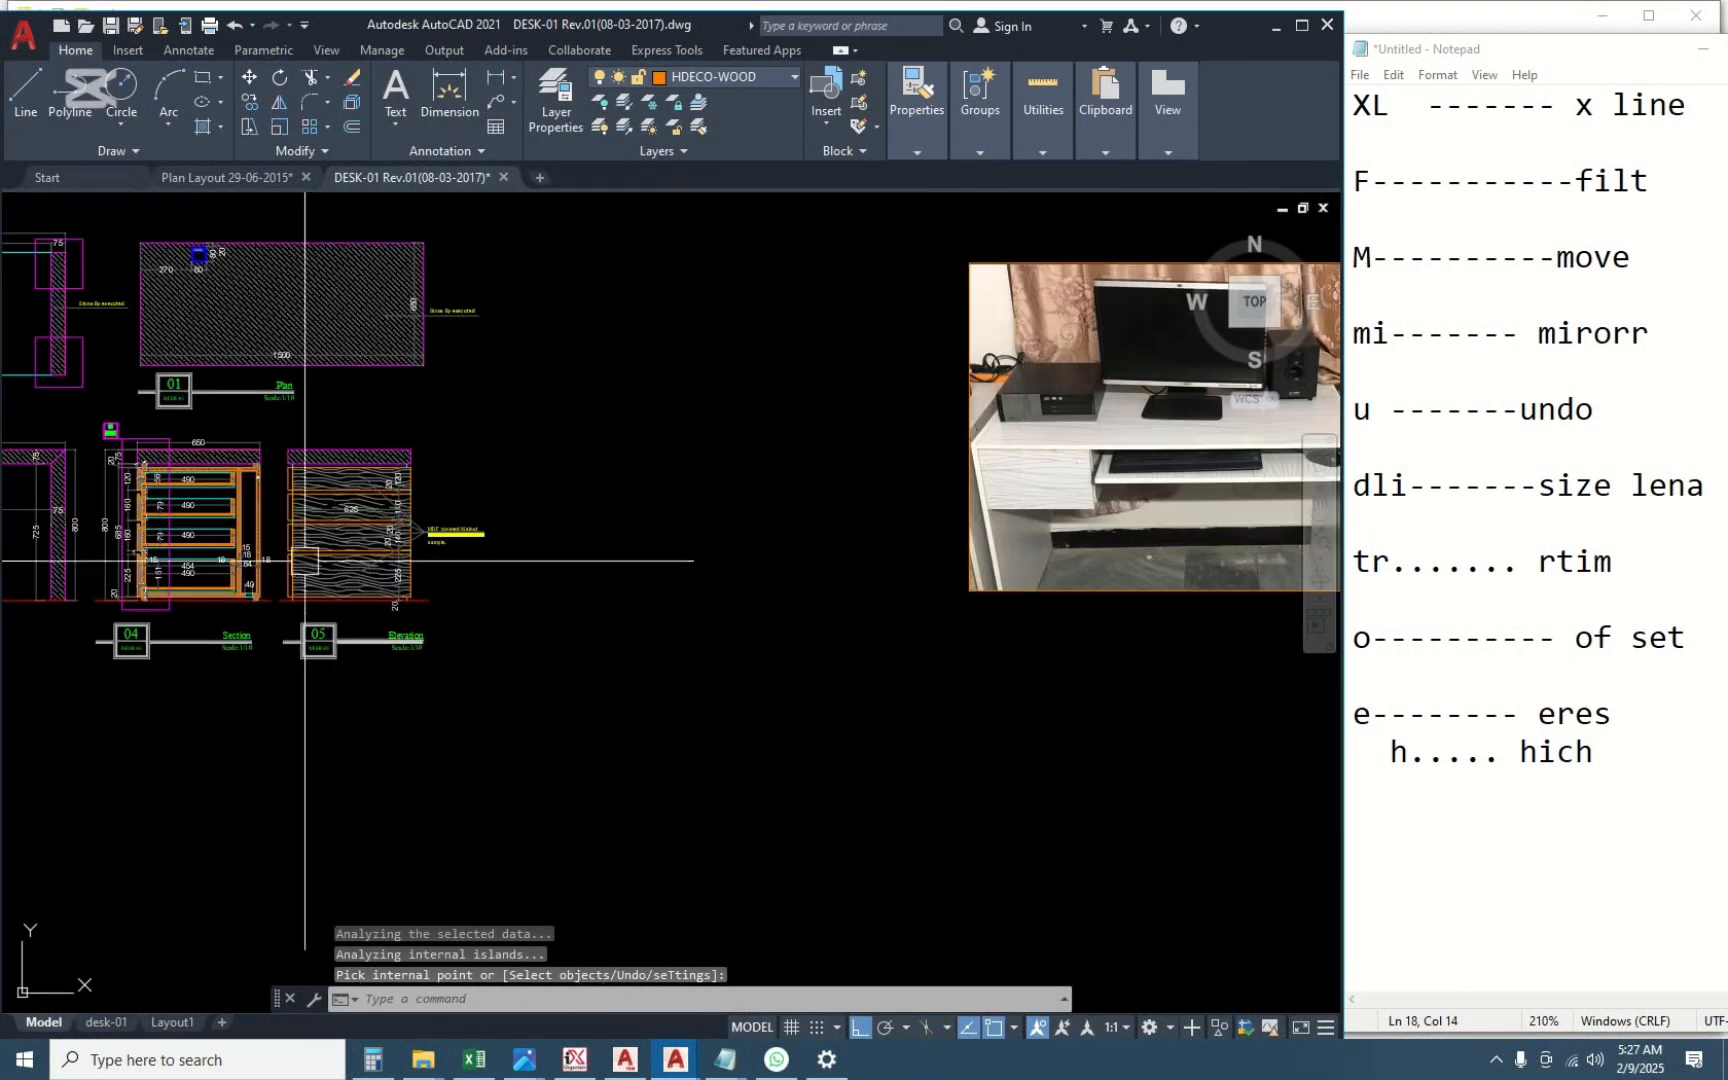
scroll(280, 525, "up", 6)
key("space")
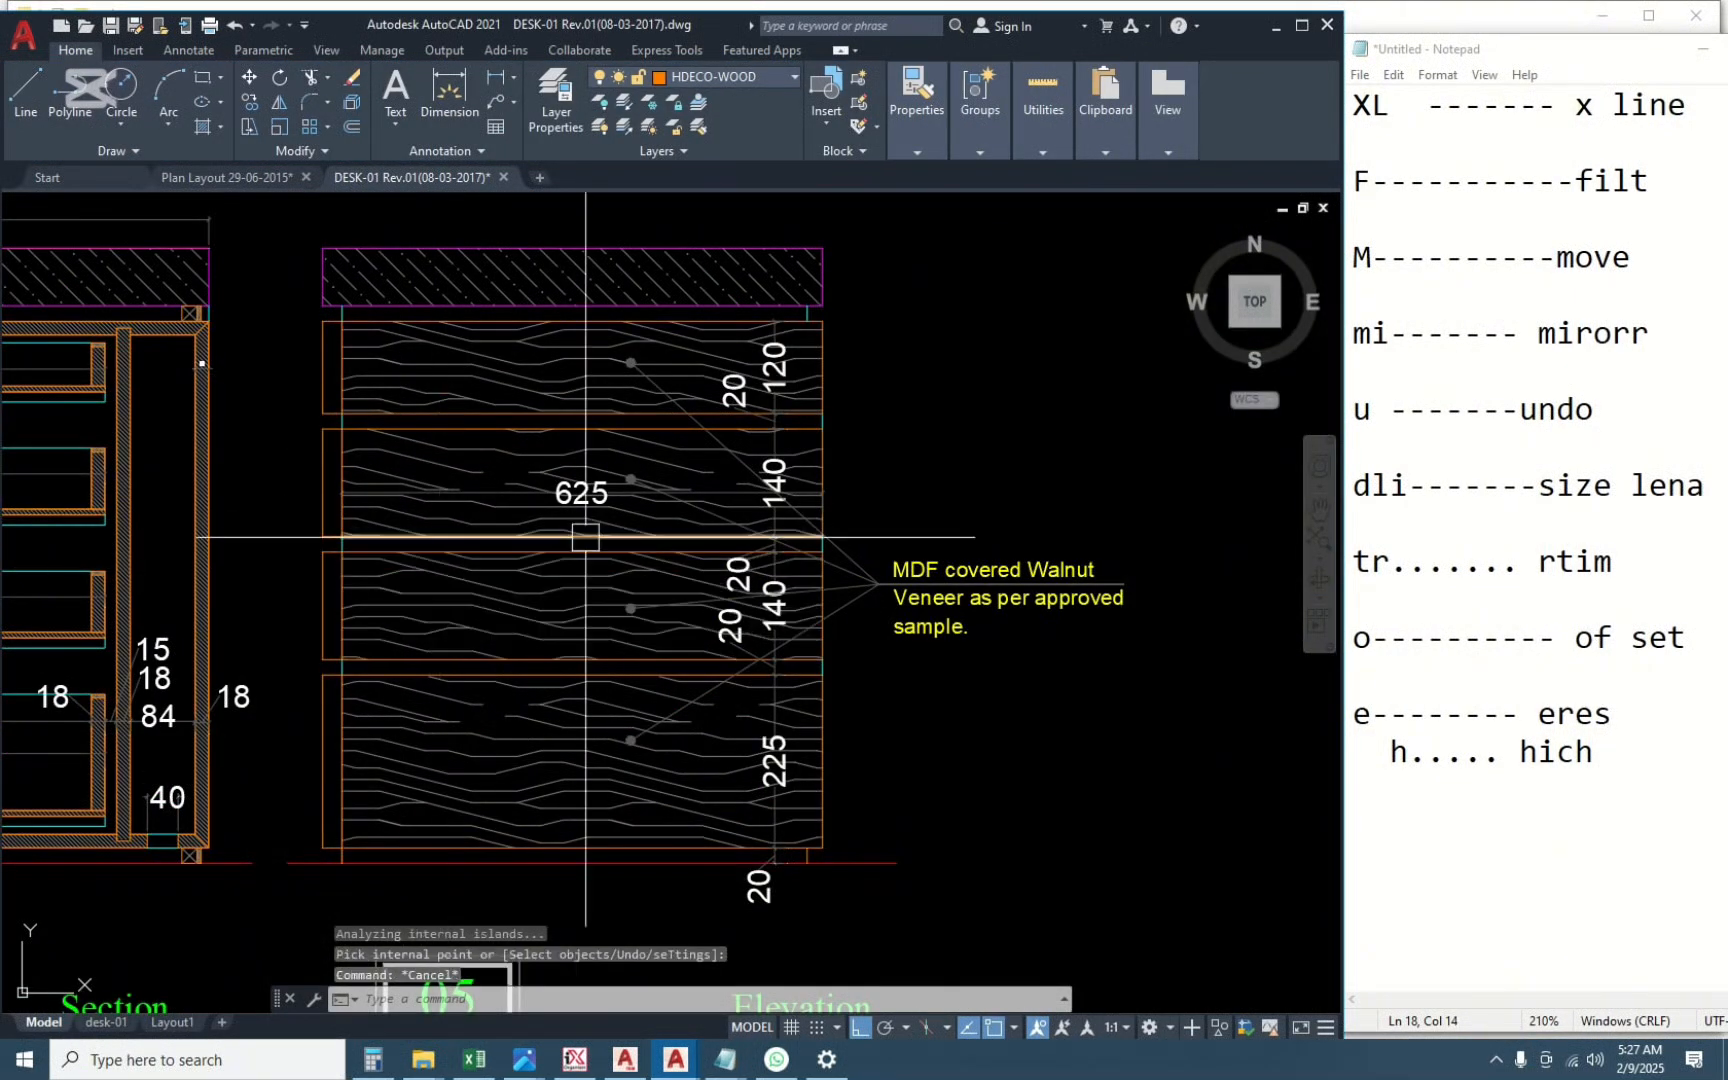
left_click(605, 568)
scroll(376, 483, "down", 7)
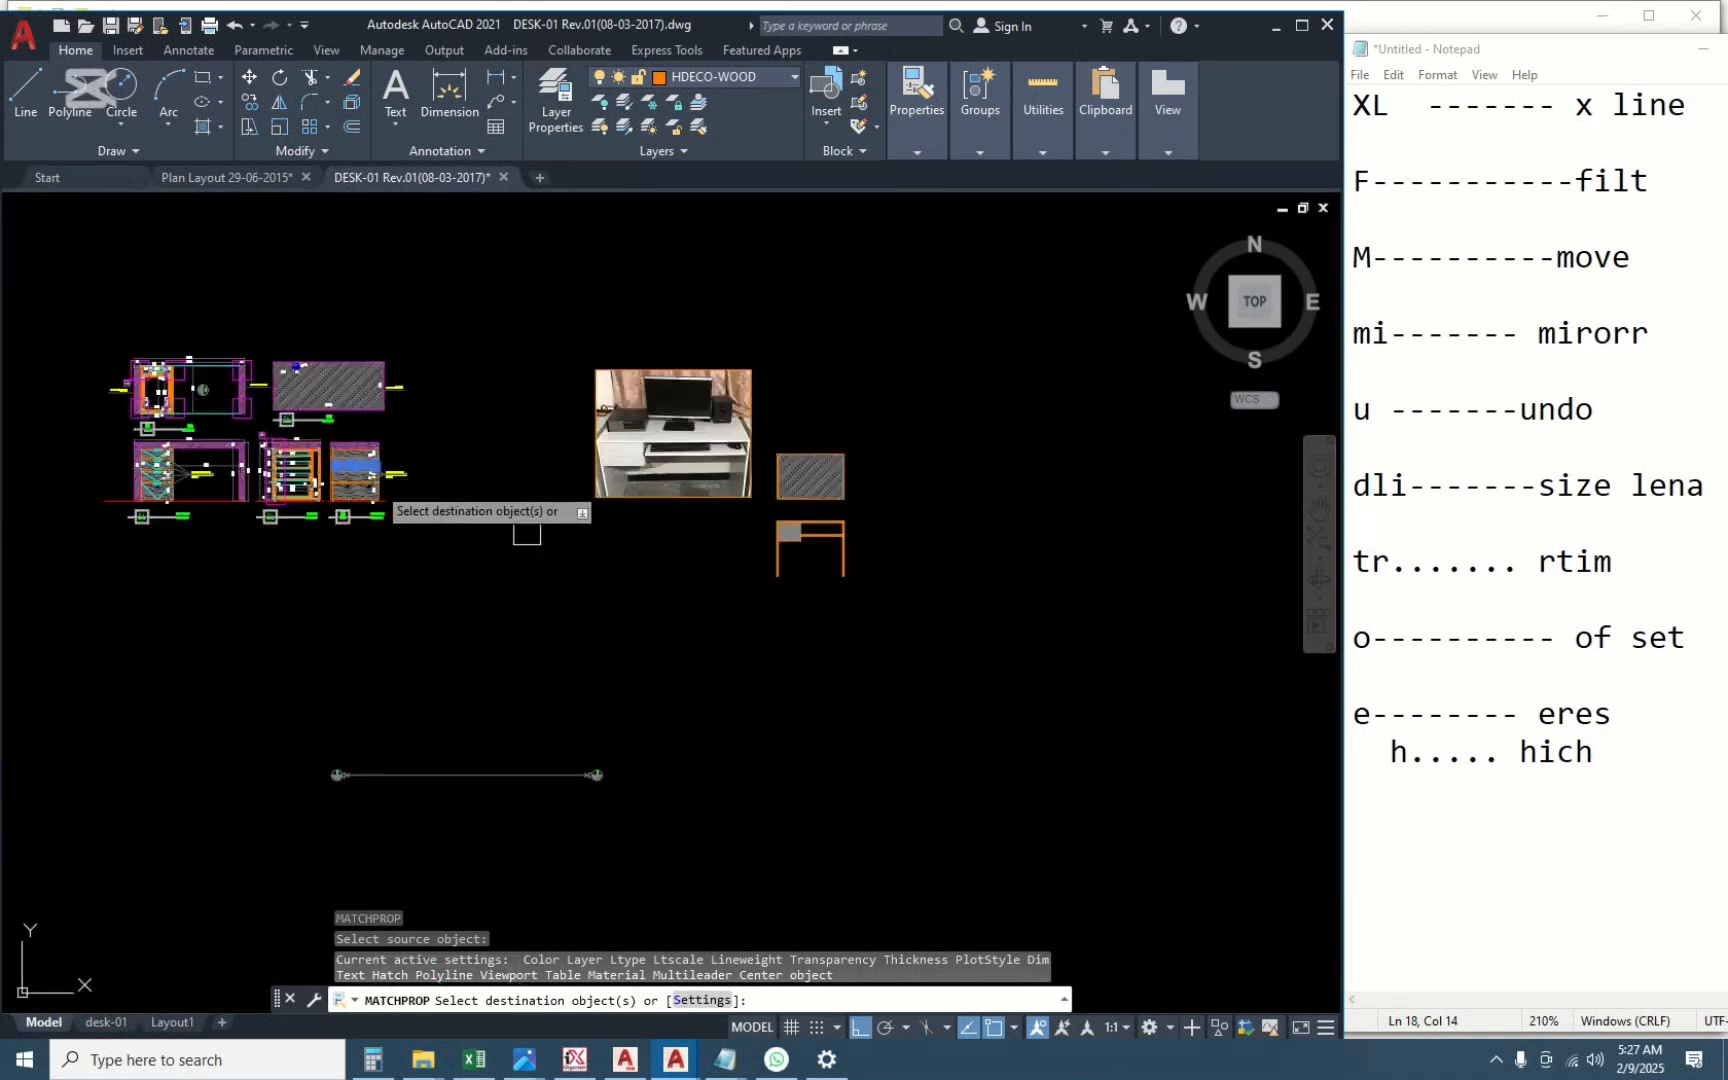
scroll(797, 536, "up", 10)
left_click(709, 410)
left_click(483, 489)
scroll(526, 511, "down", 8)
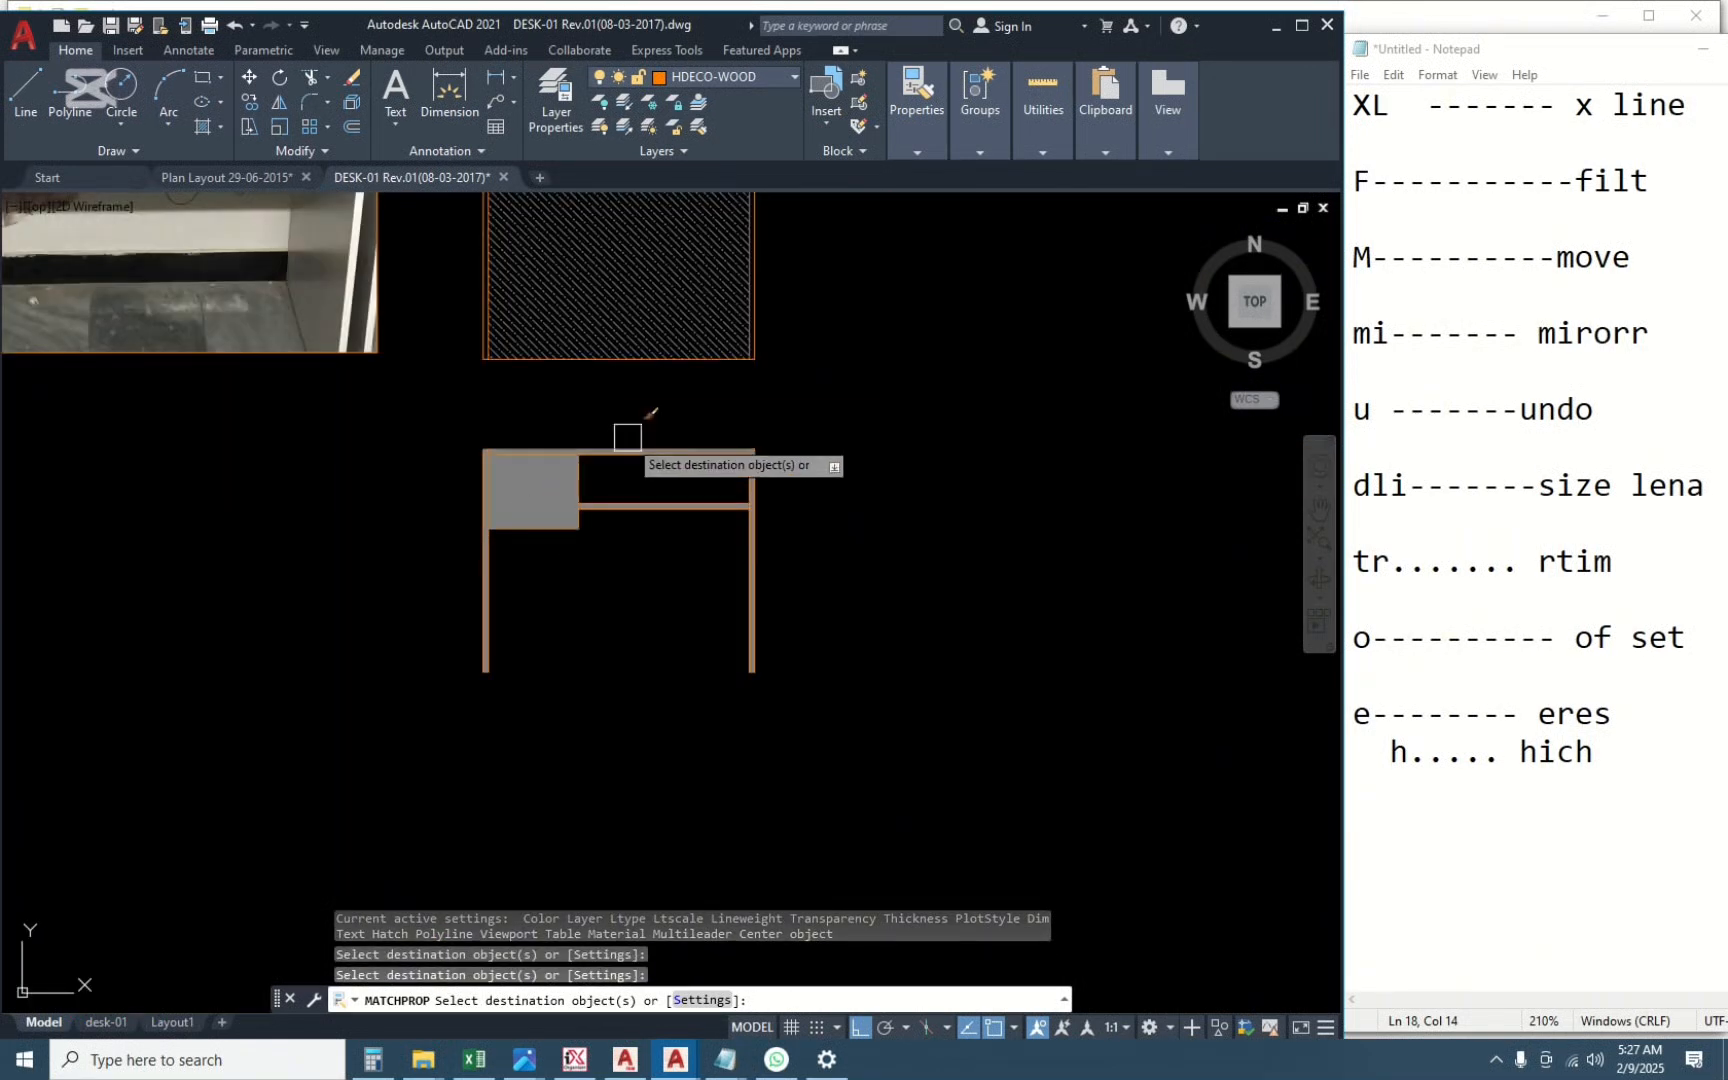
scroll(588, 478, "up", 6)
left_click(655, 461)
left_click(438, 502)
key("Escape")
Try hatch scales of 500 and 430 on the drawer front.
left_click(592, 508)
left_click(422, 488)
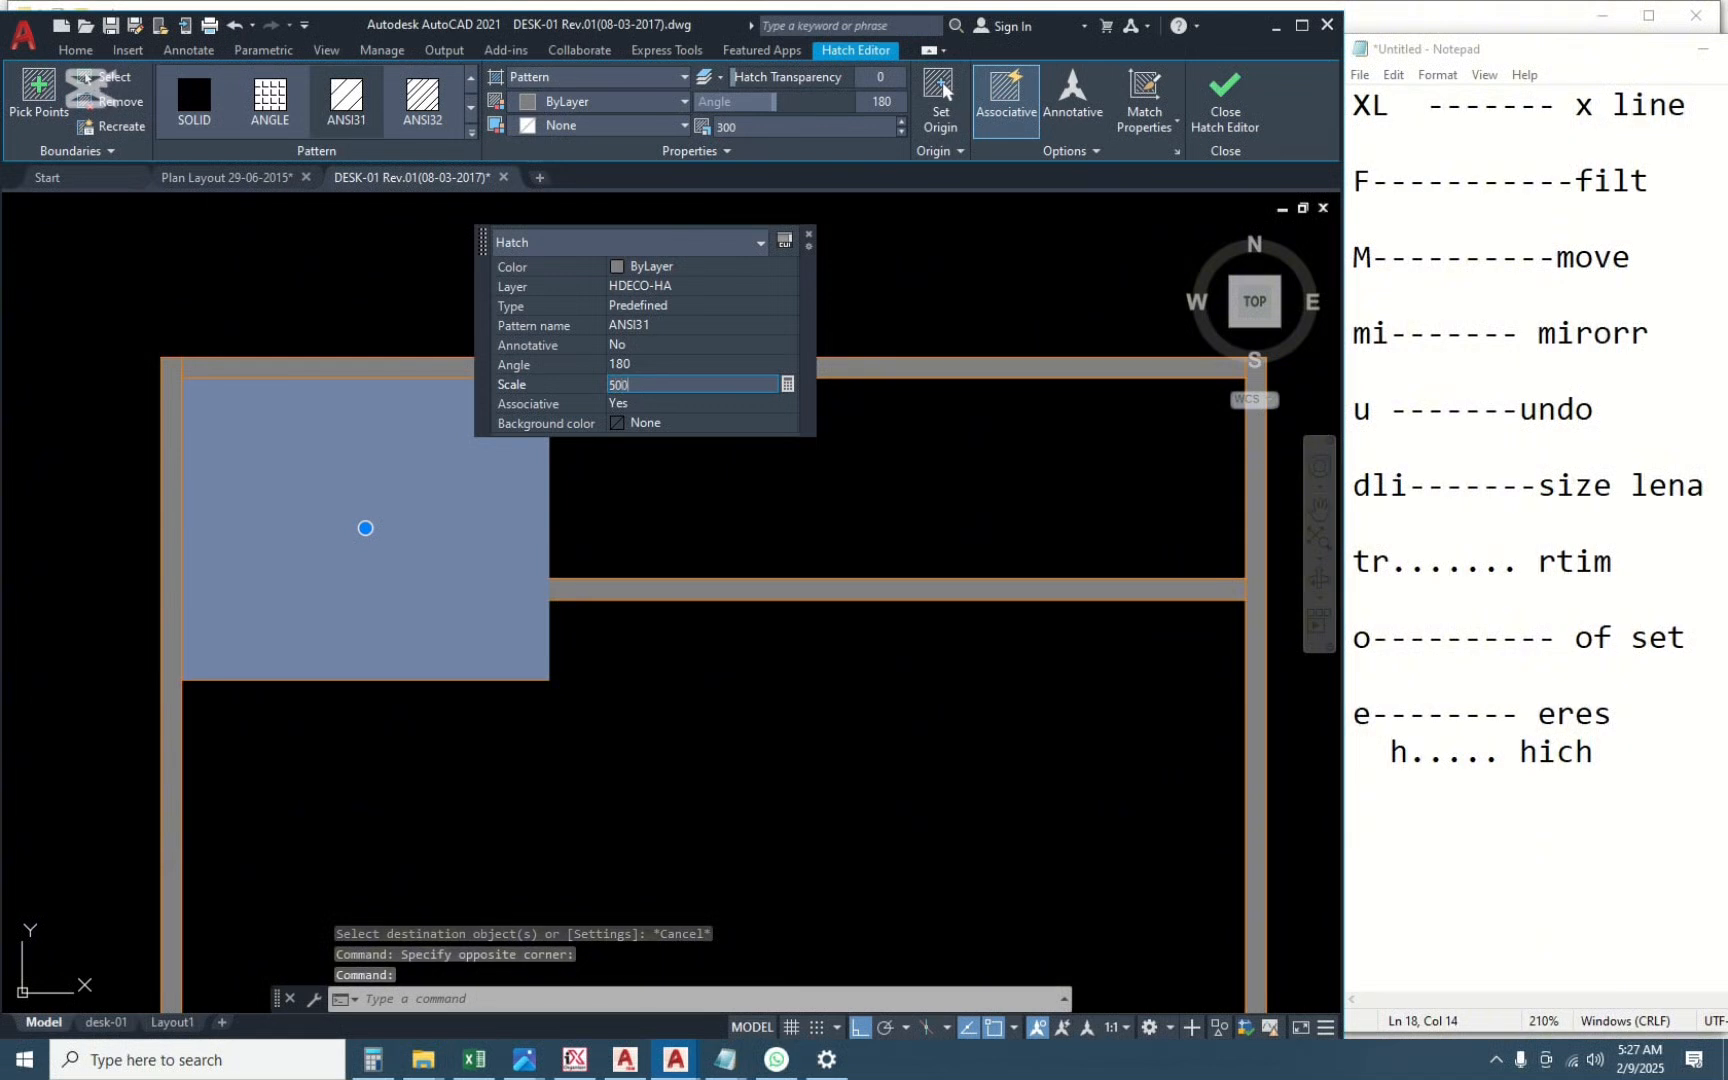
type("500")
key("Return")
left_click(650, 375)
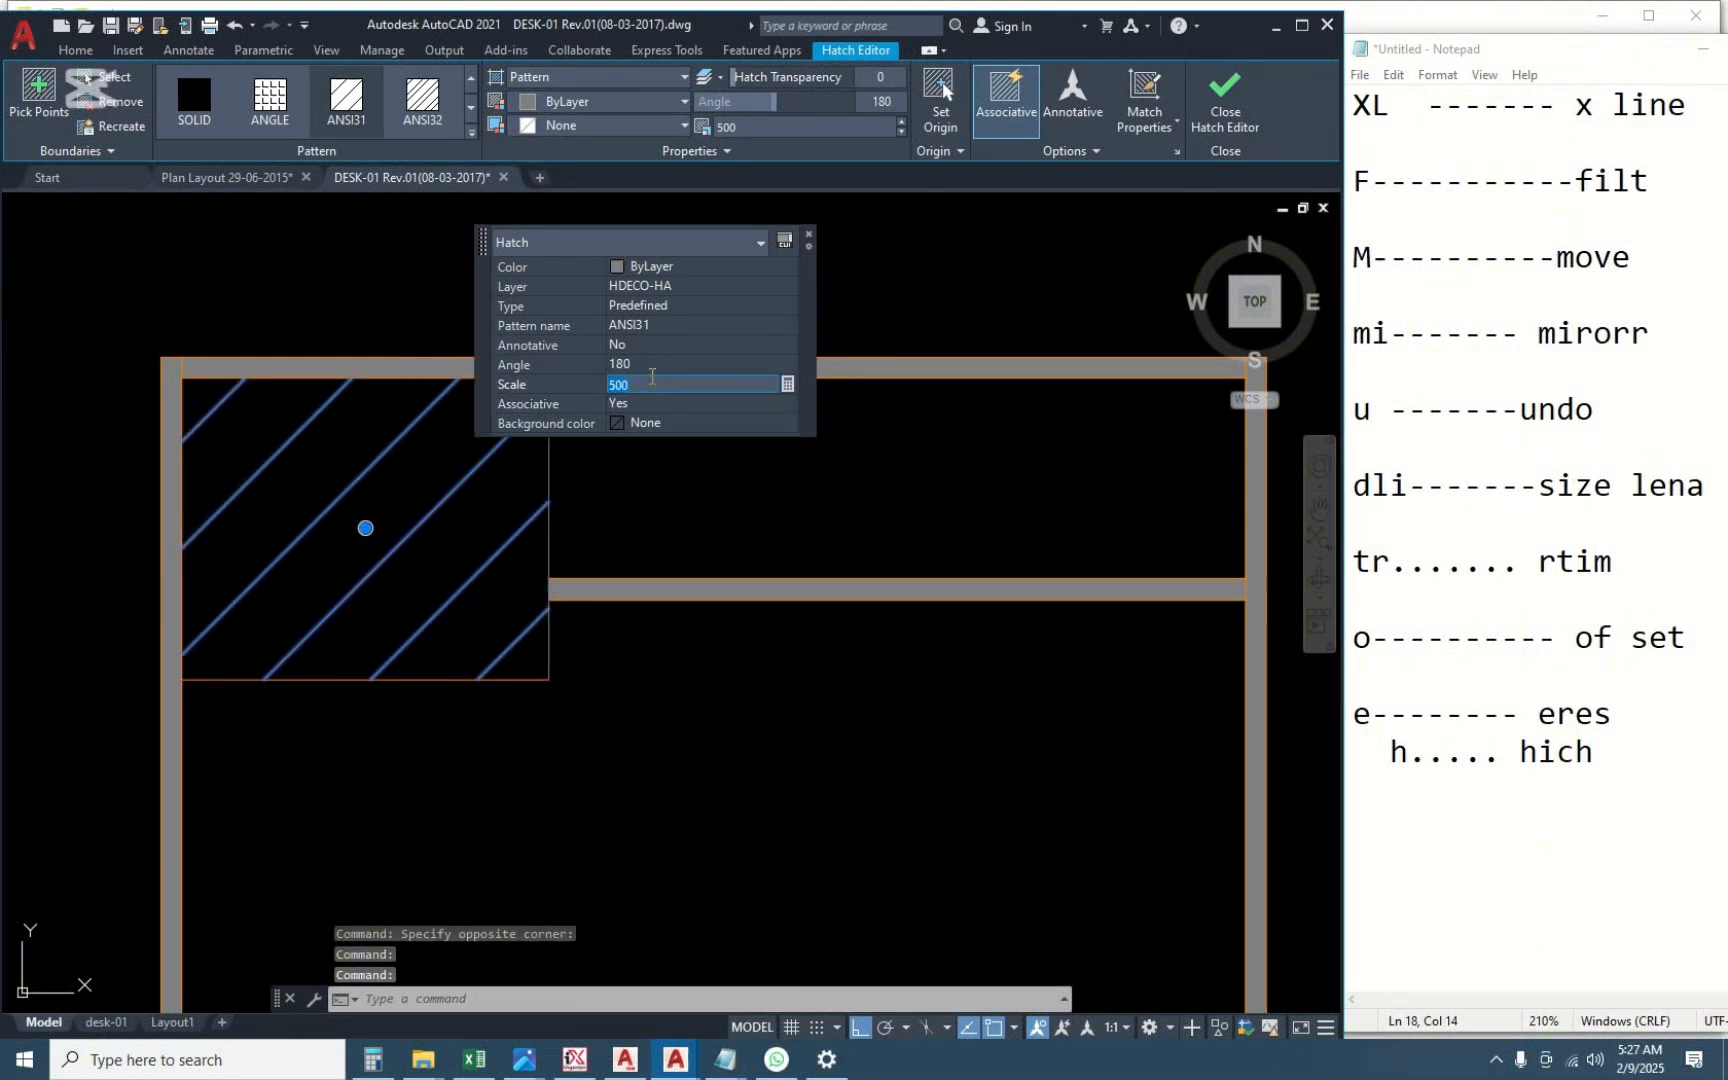
type("430")
key("Return")
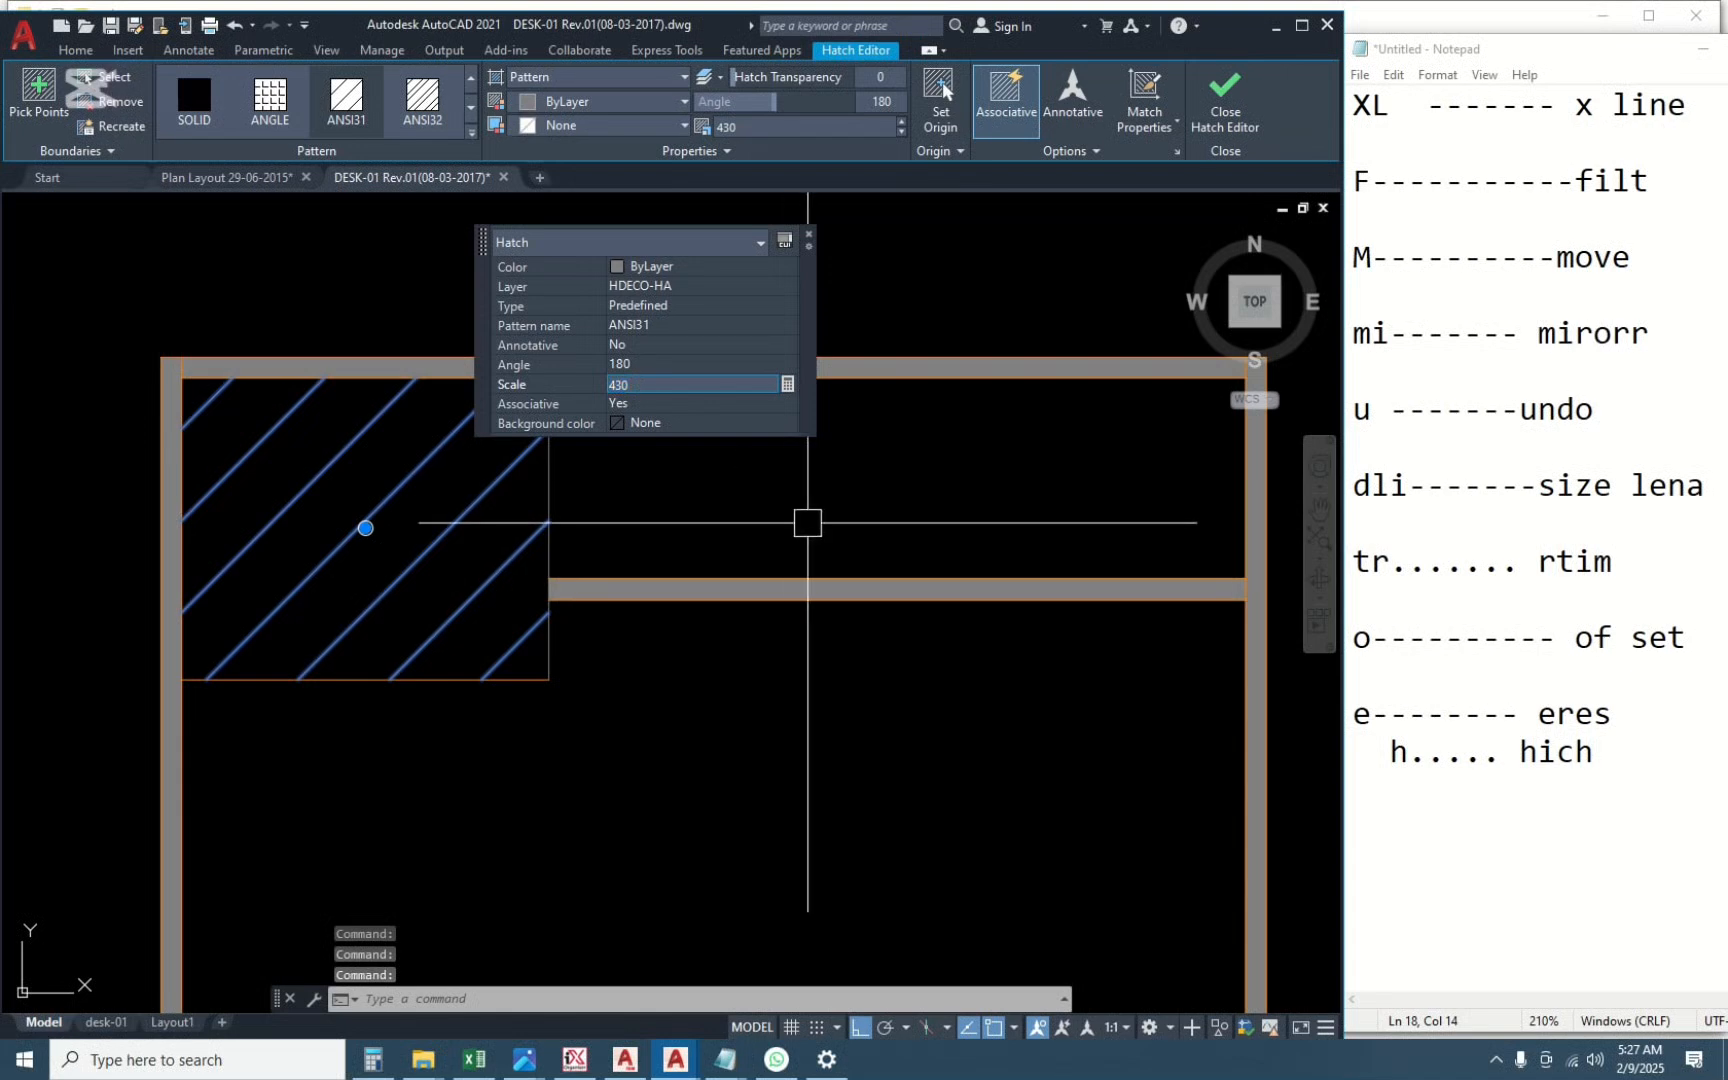
key("Escape")
Match the drawer front's hatch to the new desktop plan's hatch.
scroll(710, 436, "down", 8)
scroll(727, 396, "up", 2)
type("m")
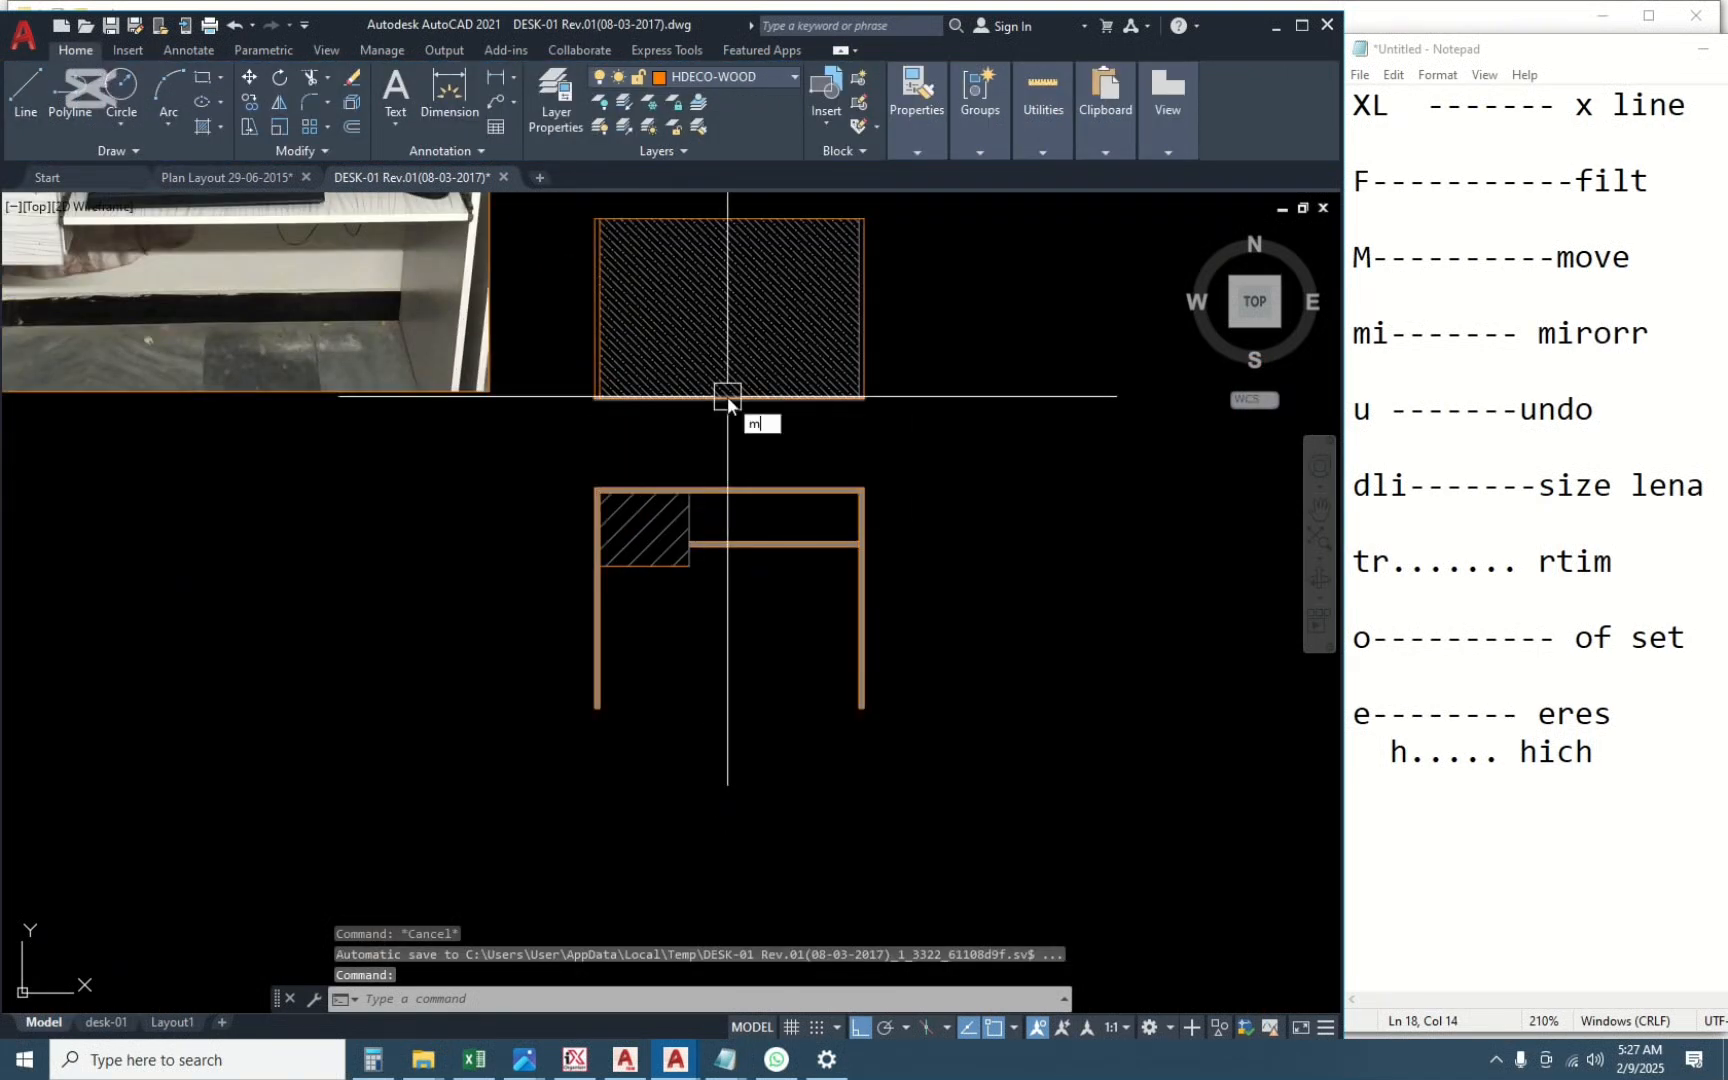
type("a")
key("Return")
left_click(718, 317)
left_click(645, 525)
scroll(676, 537, "up", 6)
key("Escape")
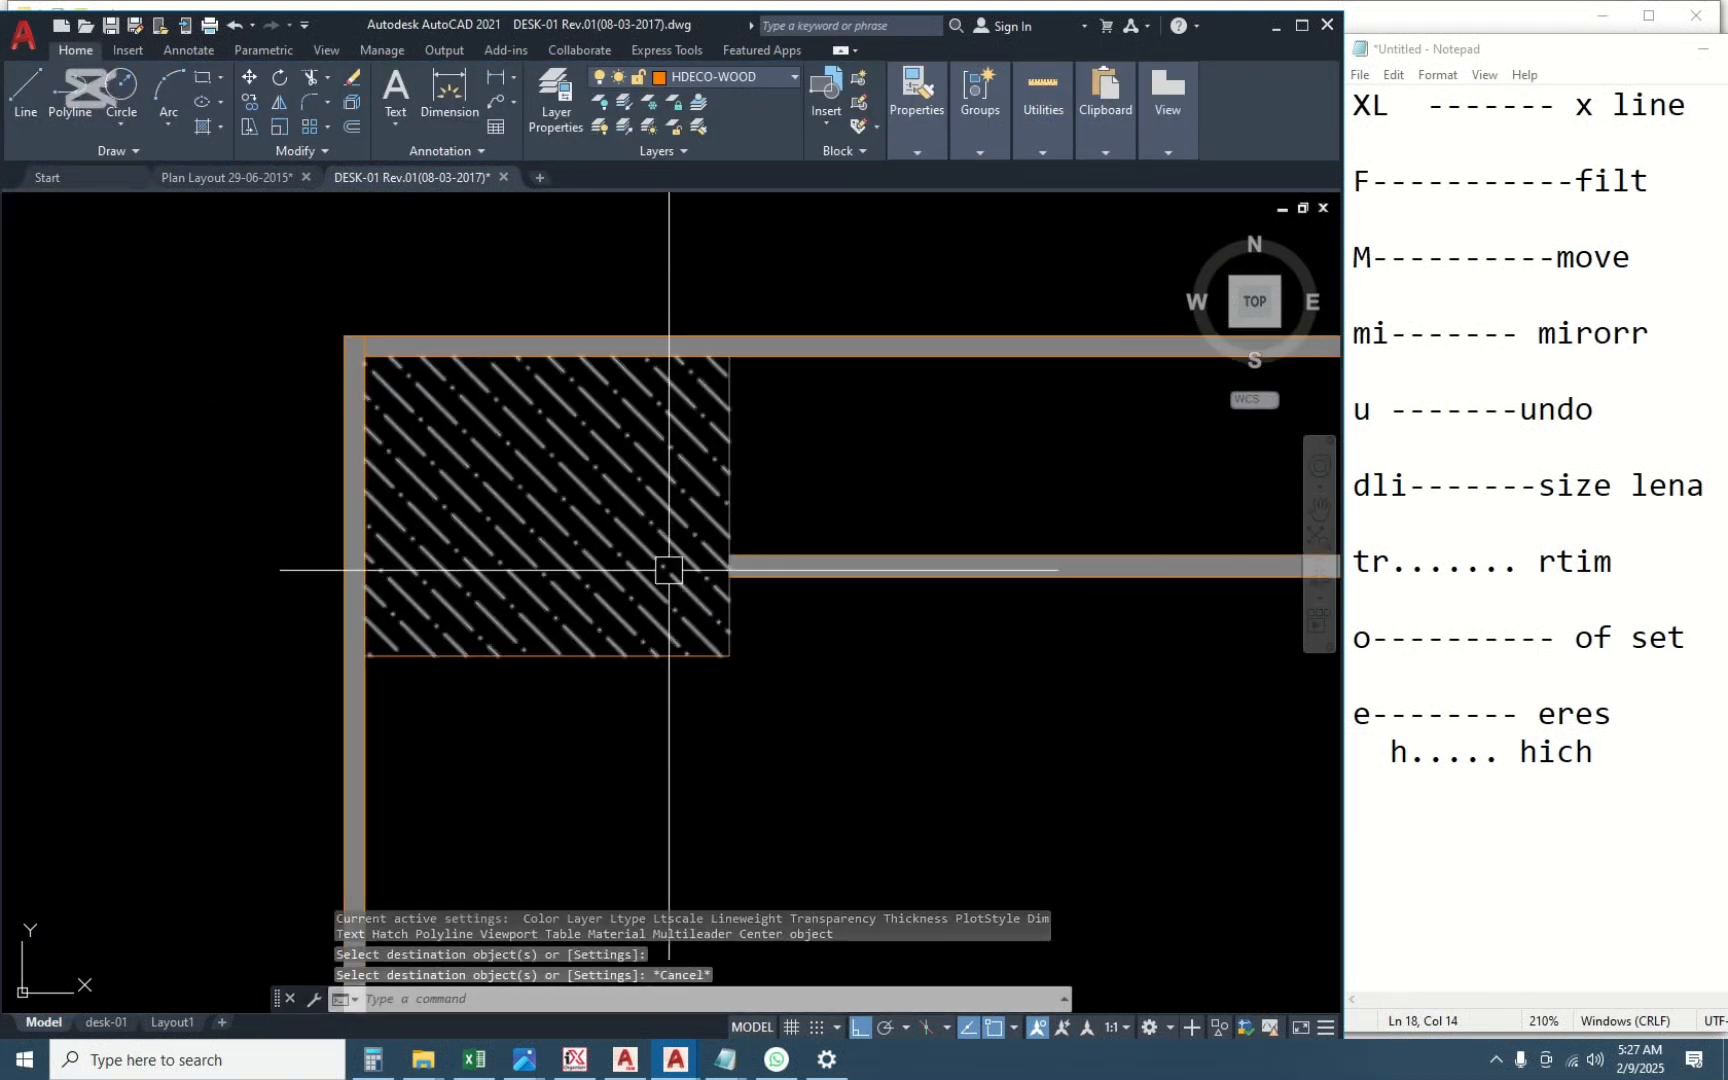
scroll(669, 570, "down", 4)
middle_click_drag(829, 590, 756, 592)
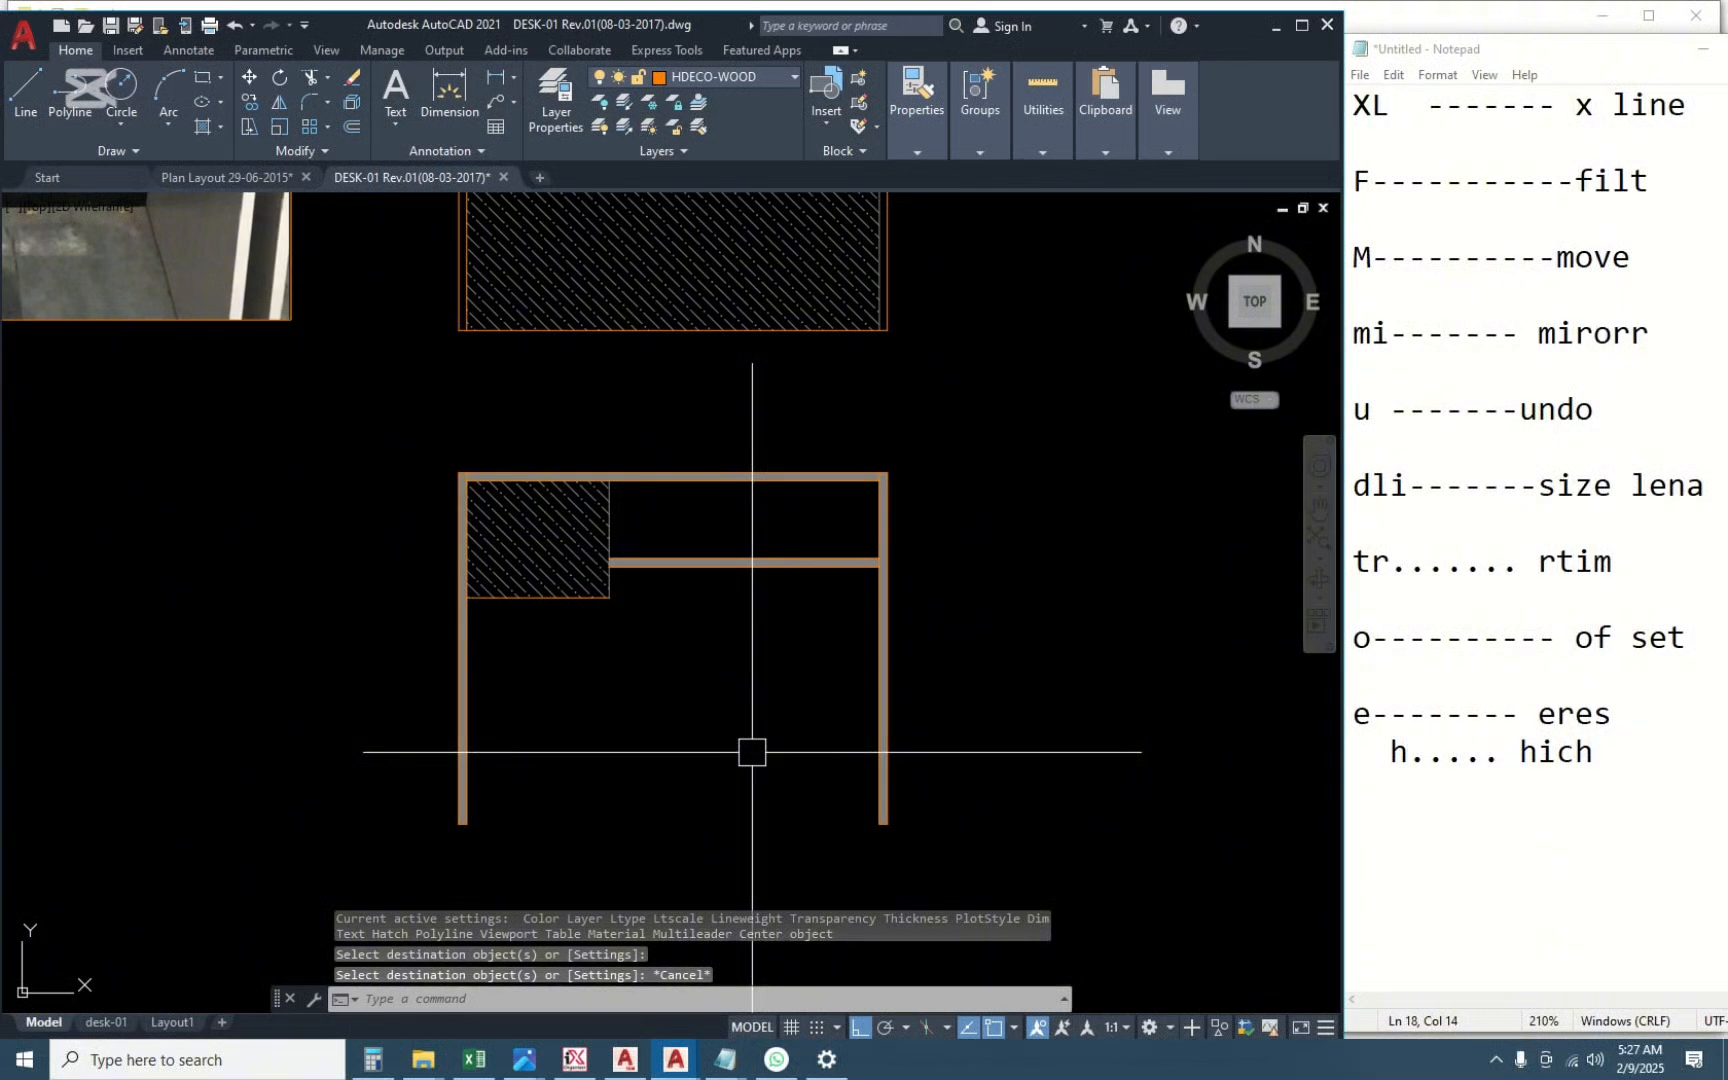
scroll(599, 567, "up", 2)
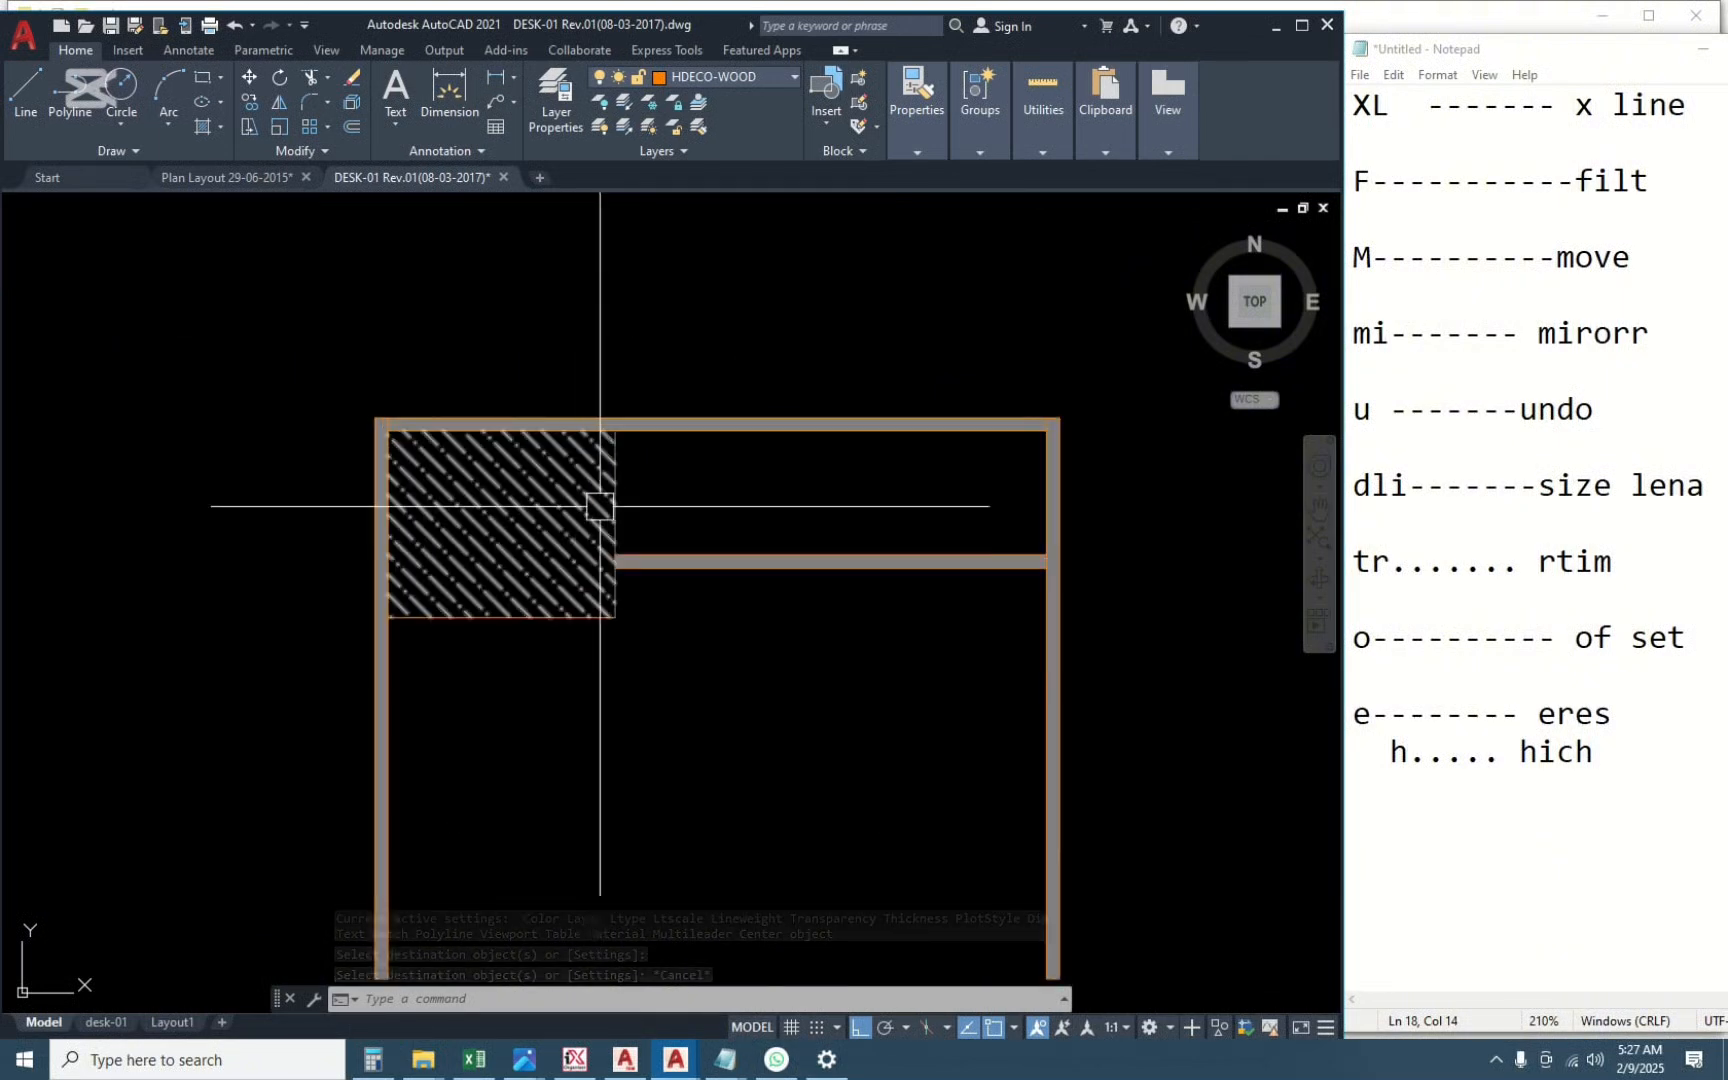
scroll(781, 641, "down", 3)
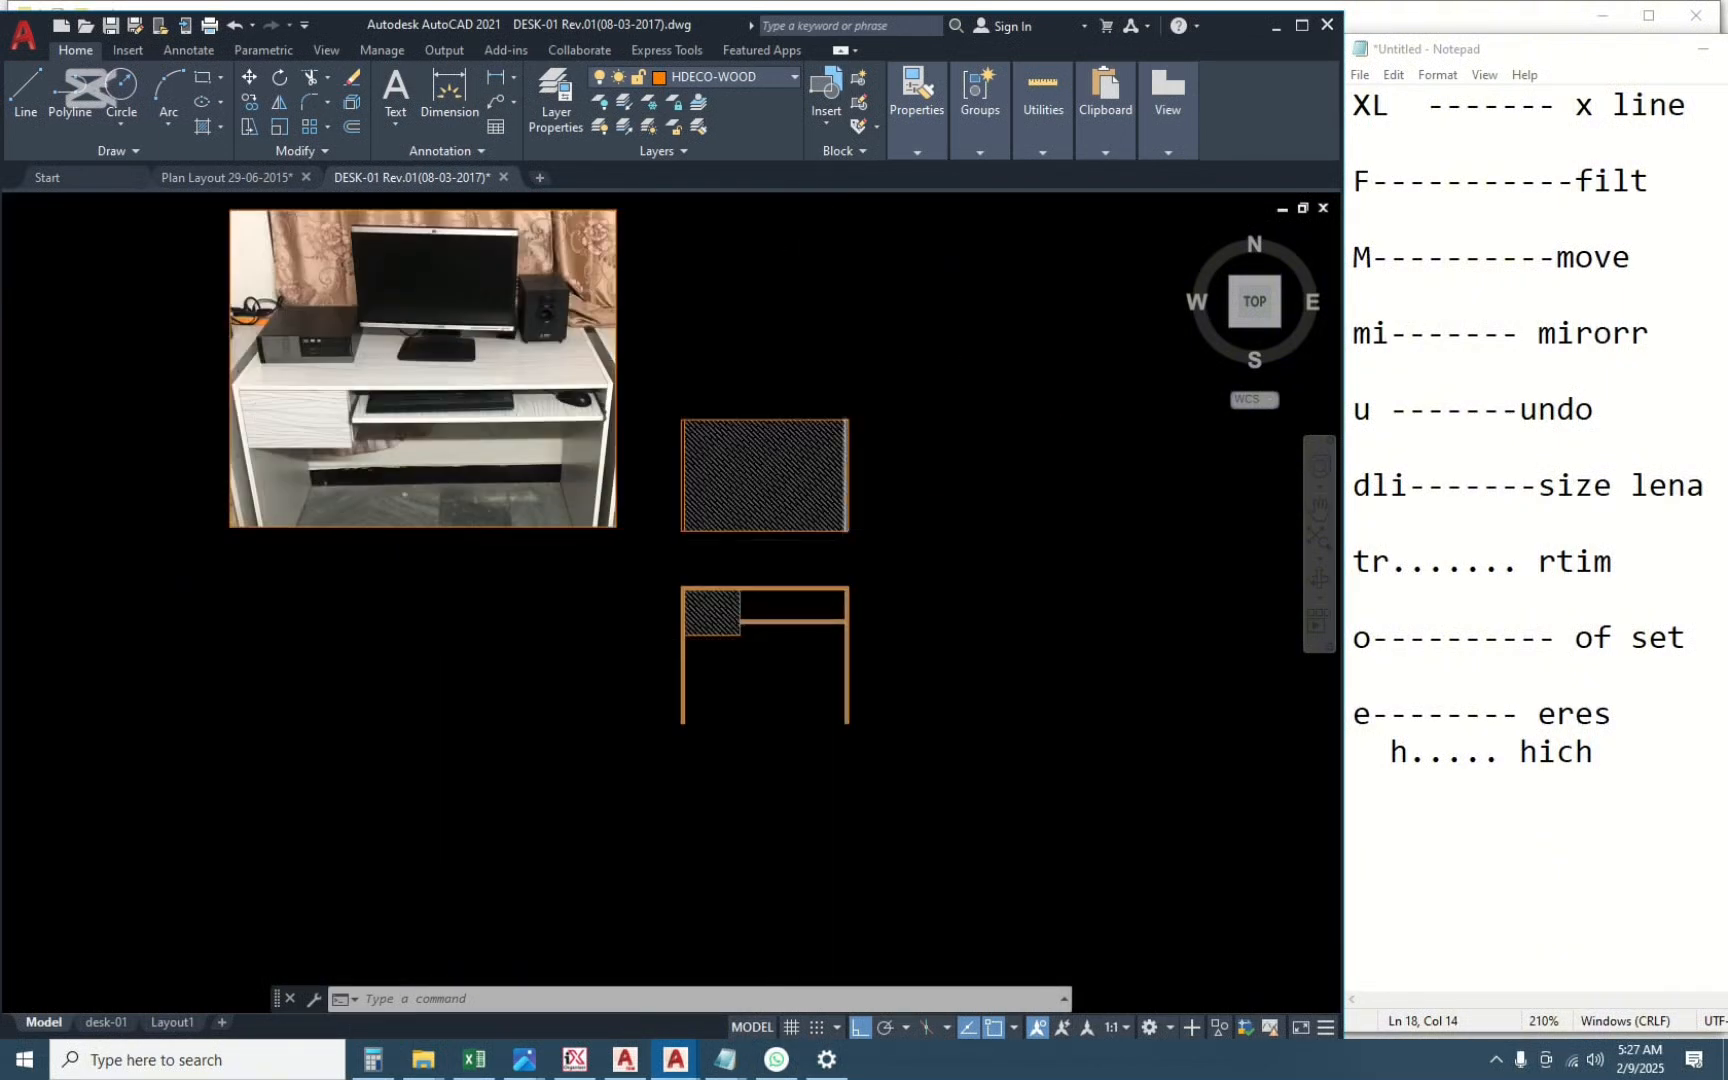
scroll(829, 798, "up", 4)
middle_click_drag(887, 506, 784, 528)
scroll(788, 530, "down", 2)
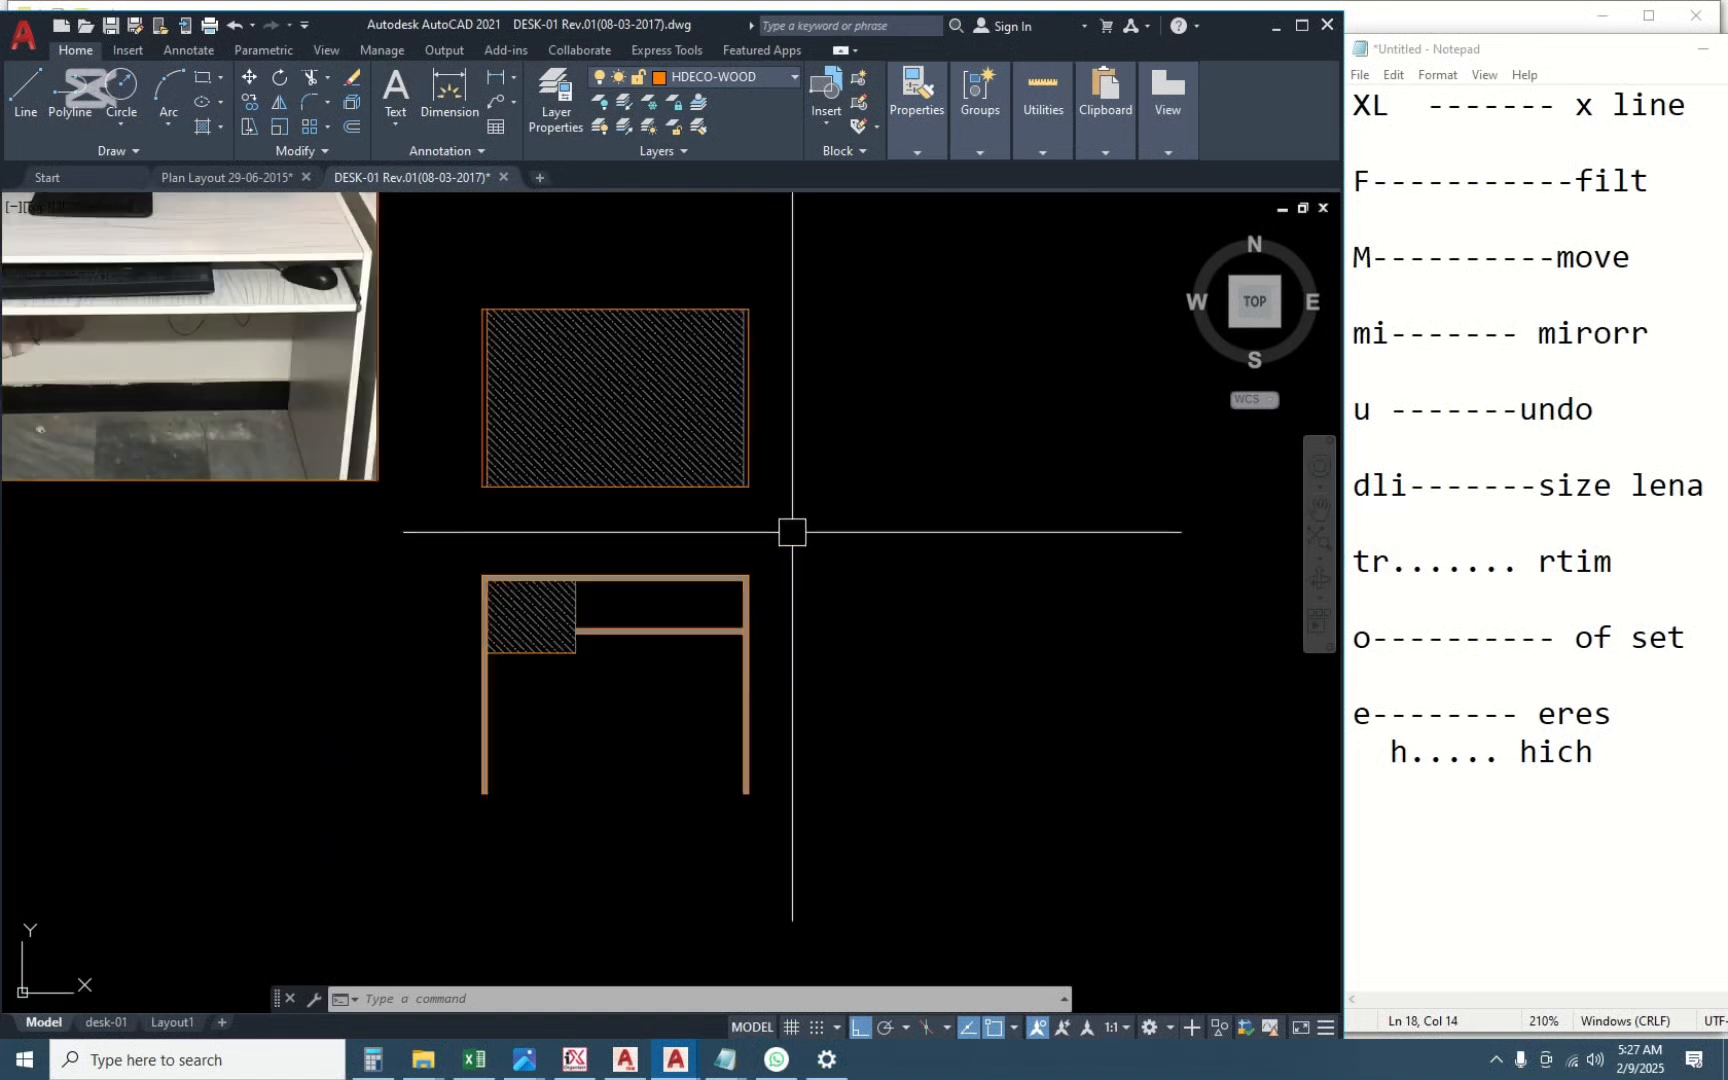
Draw horizontal construction lines through the front elevation's top edge and the bottom of its legs.
middle_click_drag(936, 447, 478, 530)
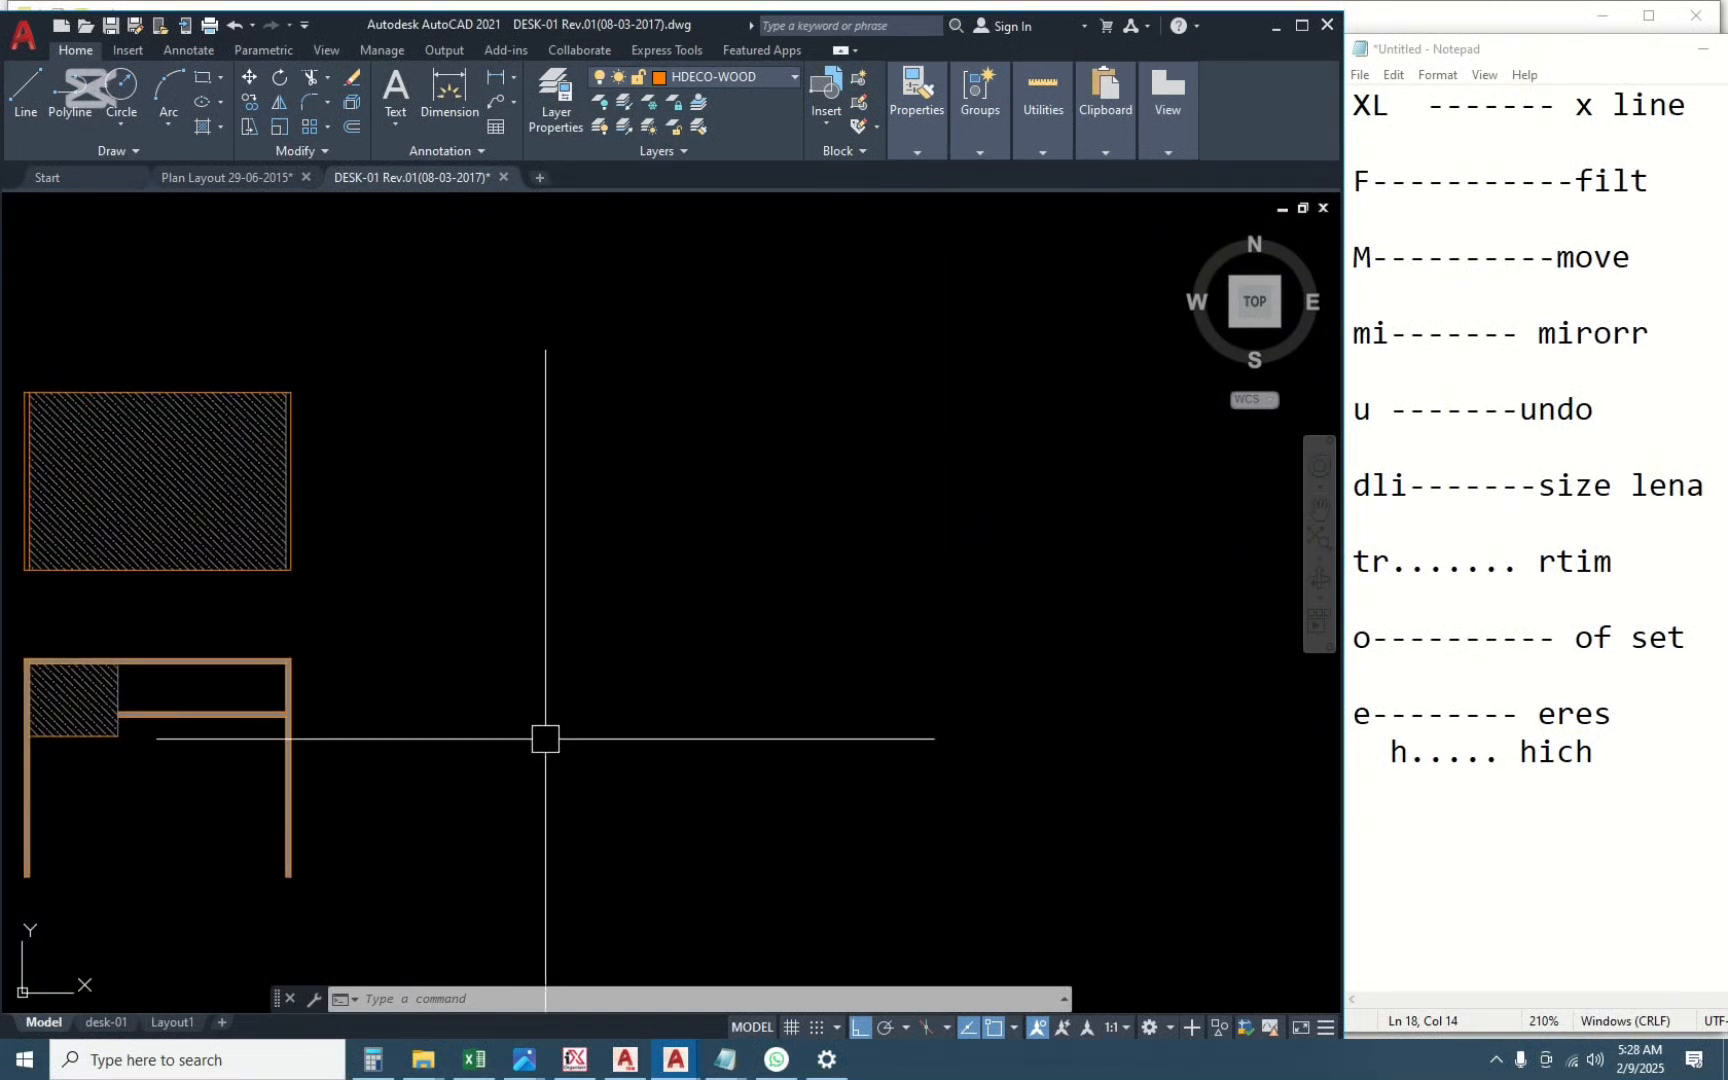
middle_click_drag(545, 739, 658, 707)
type("l")
key("Return")
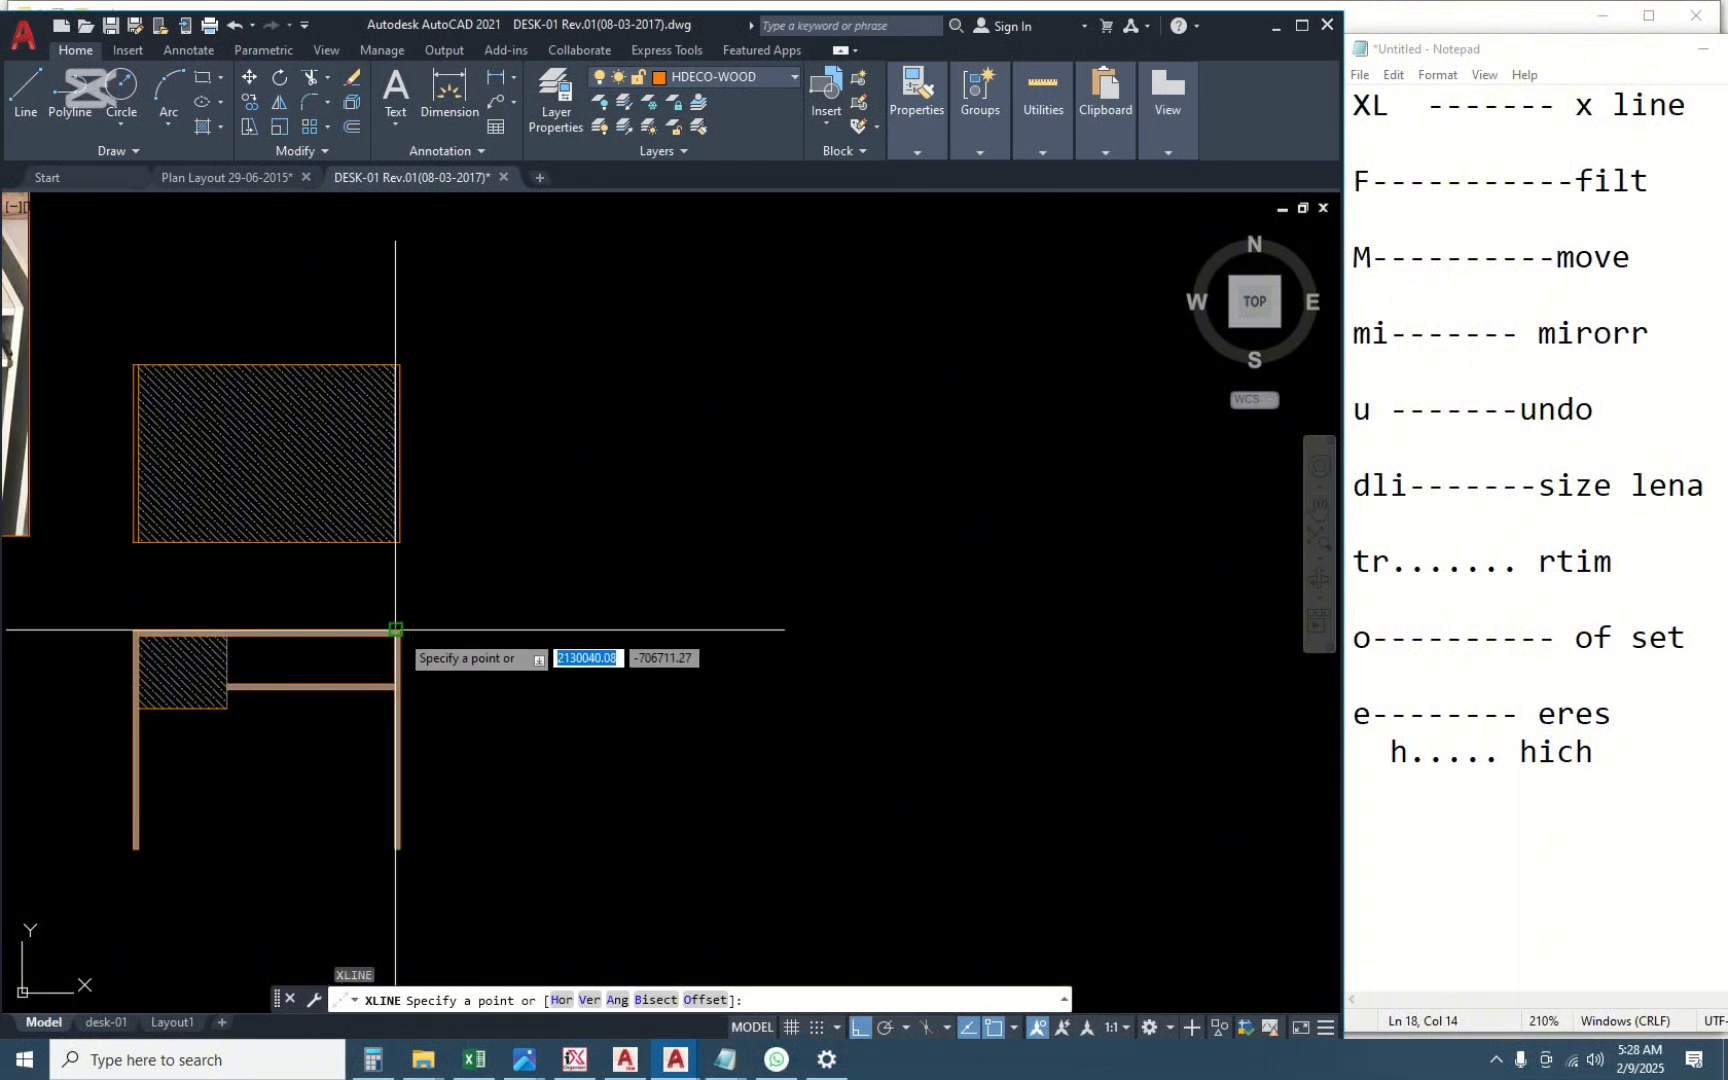
scroll(400, 640, "up", 3)
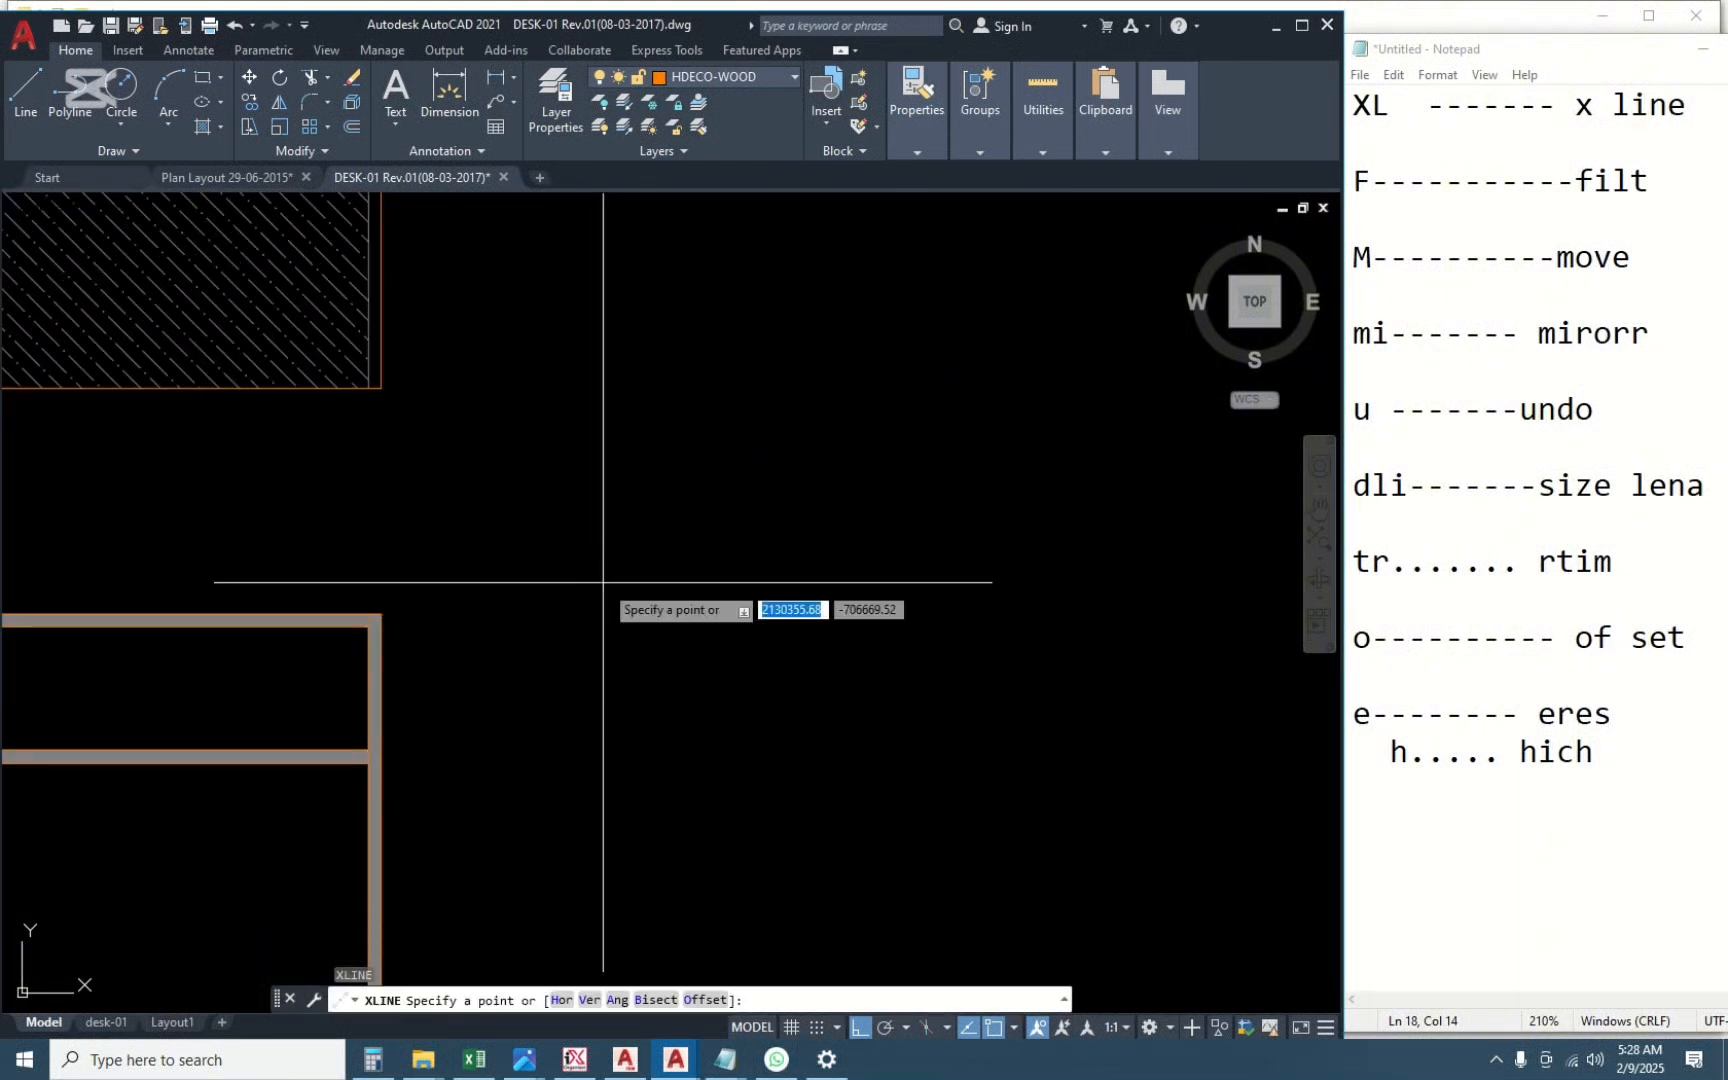
type("h")
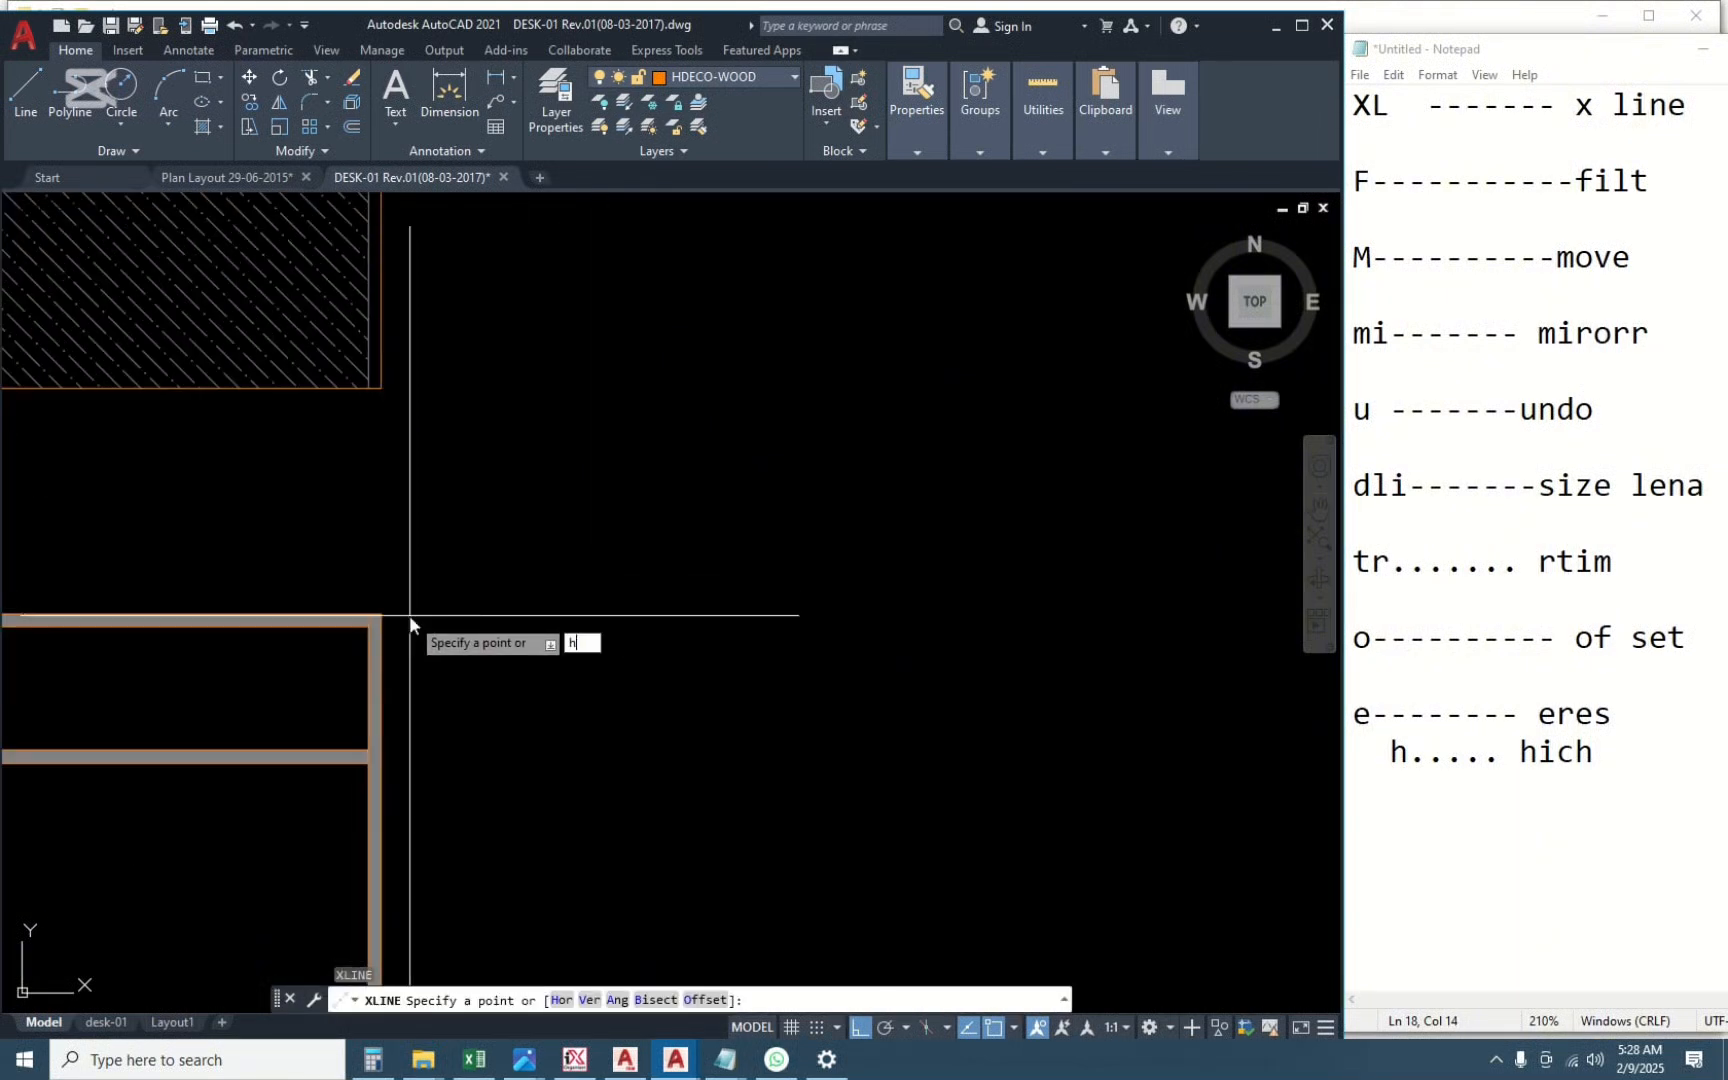
key("Return")
left_click(382, 611)
scroll(490, 436, "down", 3)
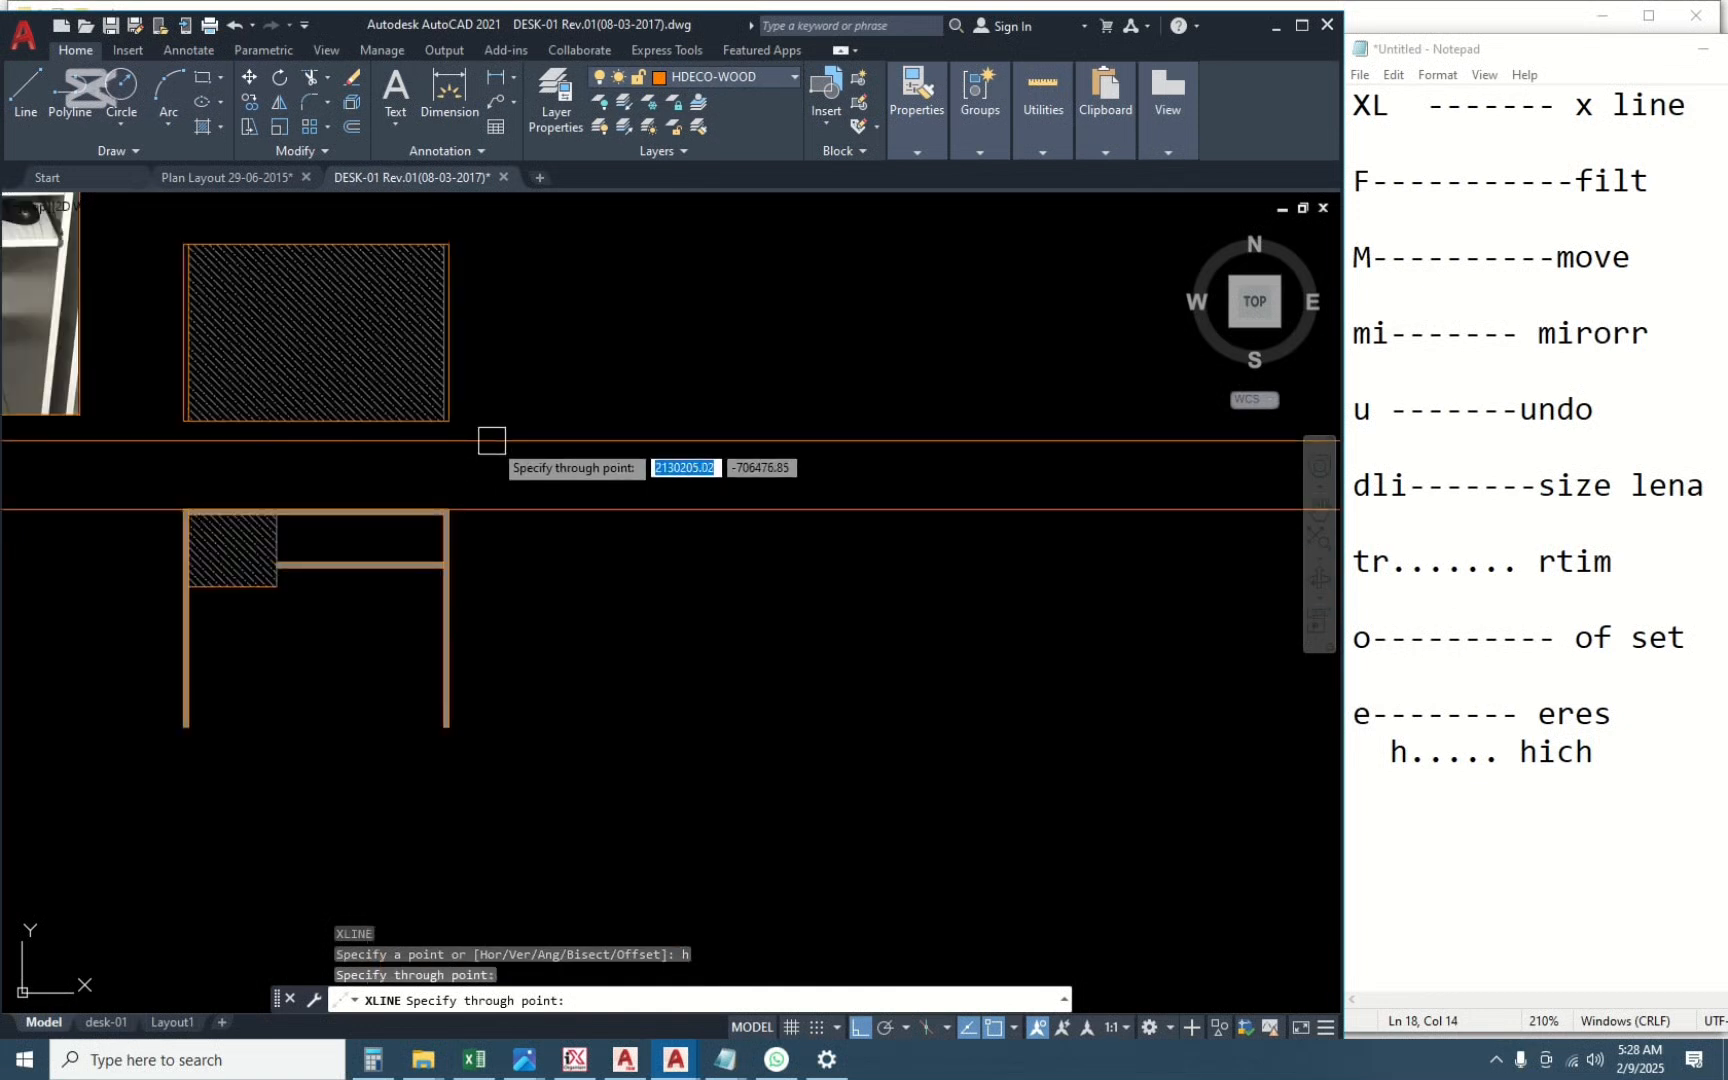
left_click(448, 726)
Add horizontal construction lines through the upper and lower edges of the elevation's keyboard shelf.
scroll(455, 563, "up", 5)
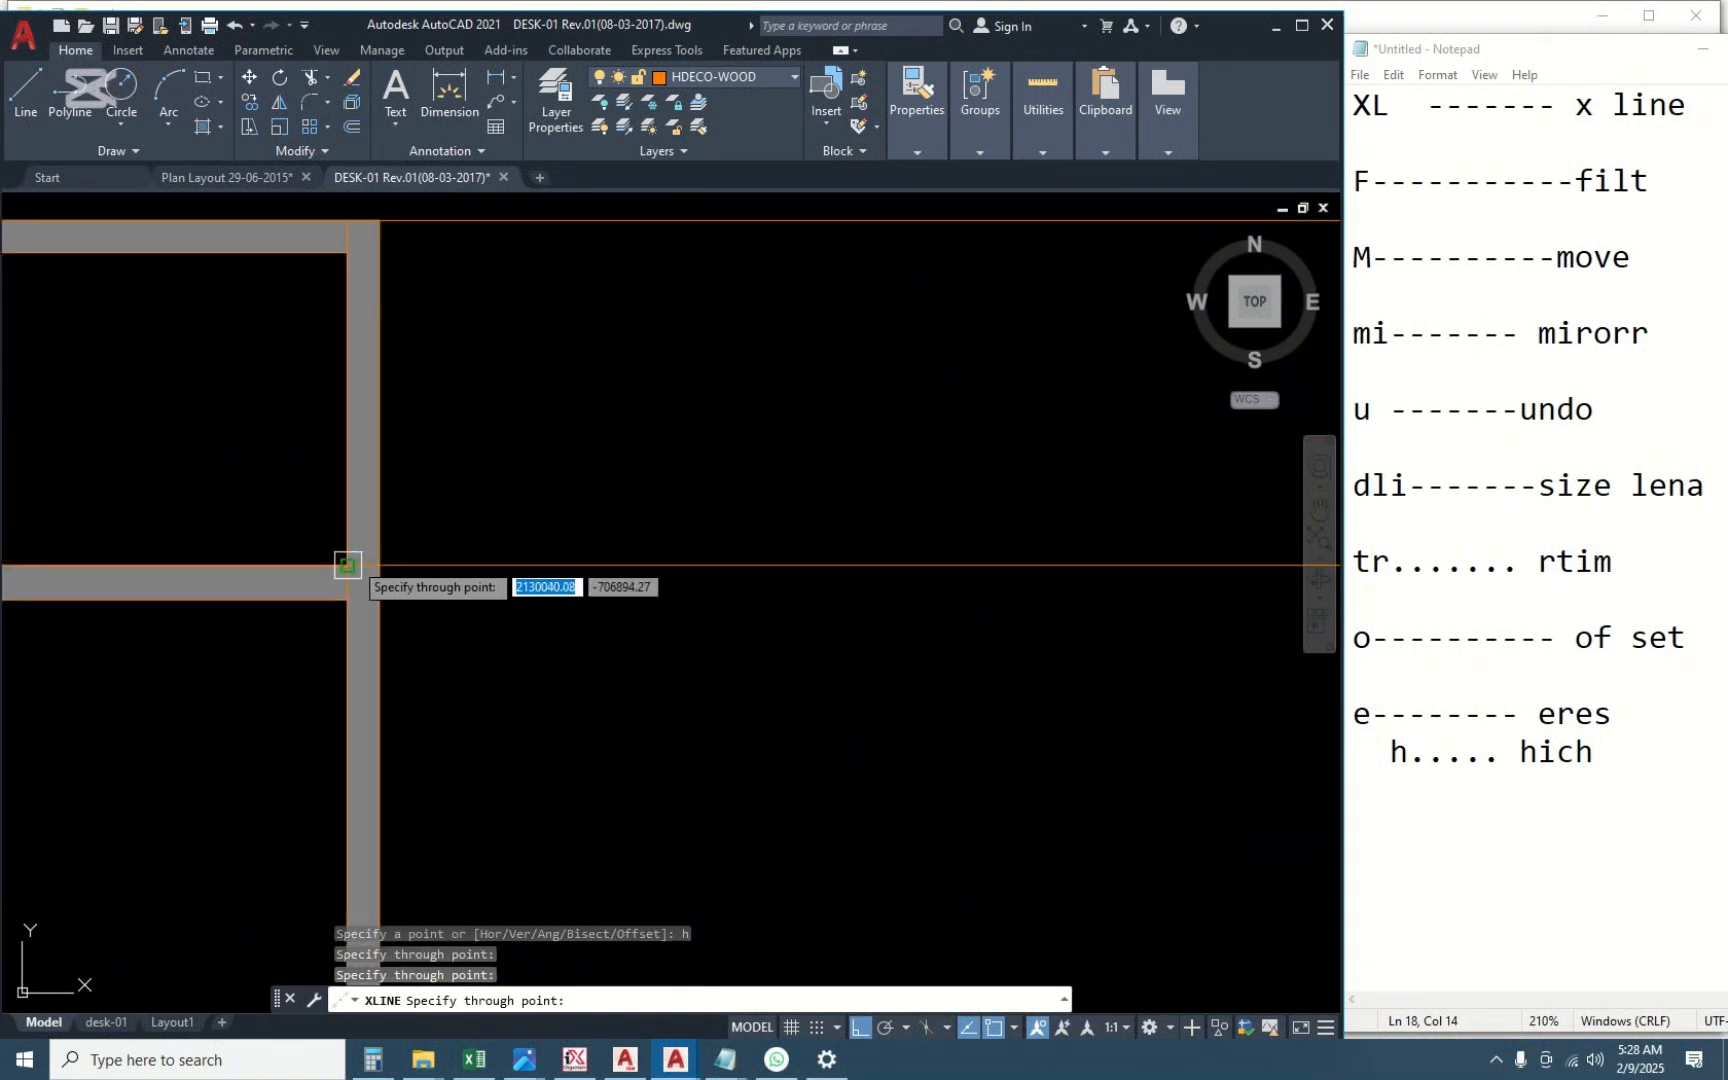
left_click(348, 565)
left_click(348, 599)
scroll(526, 603, "down", 5)
key("Escape")
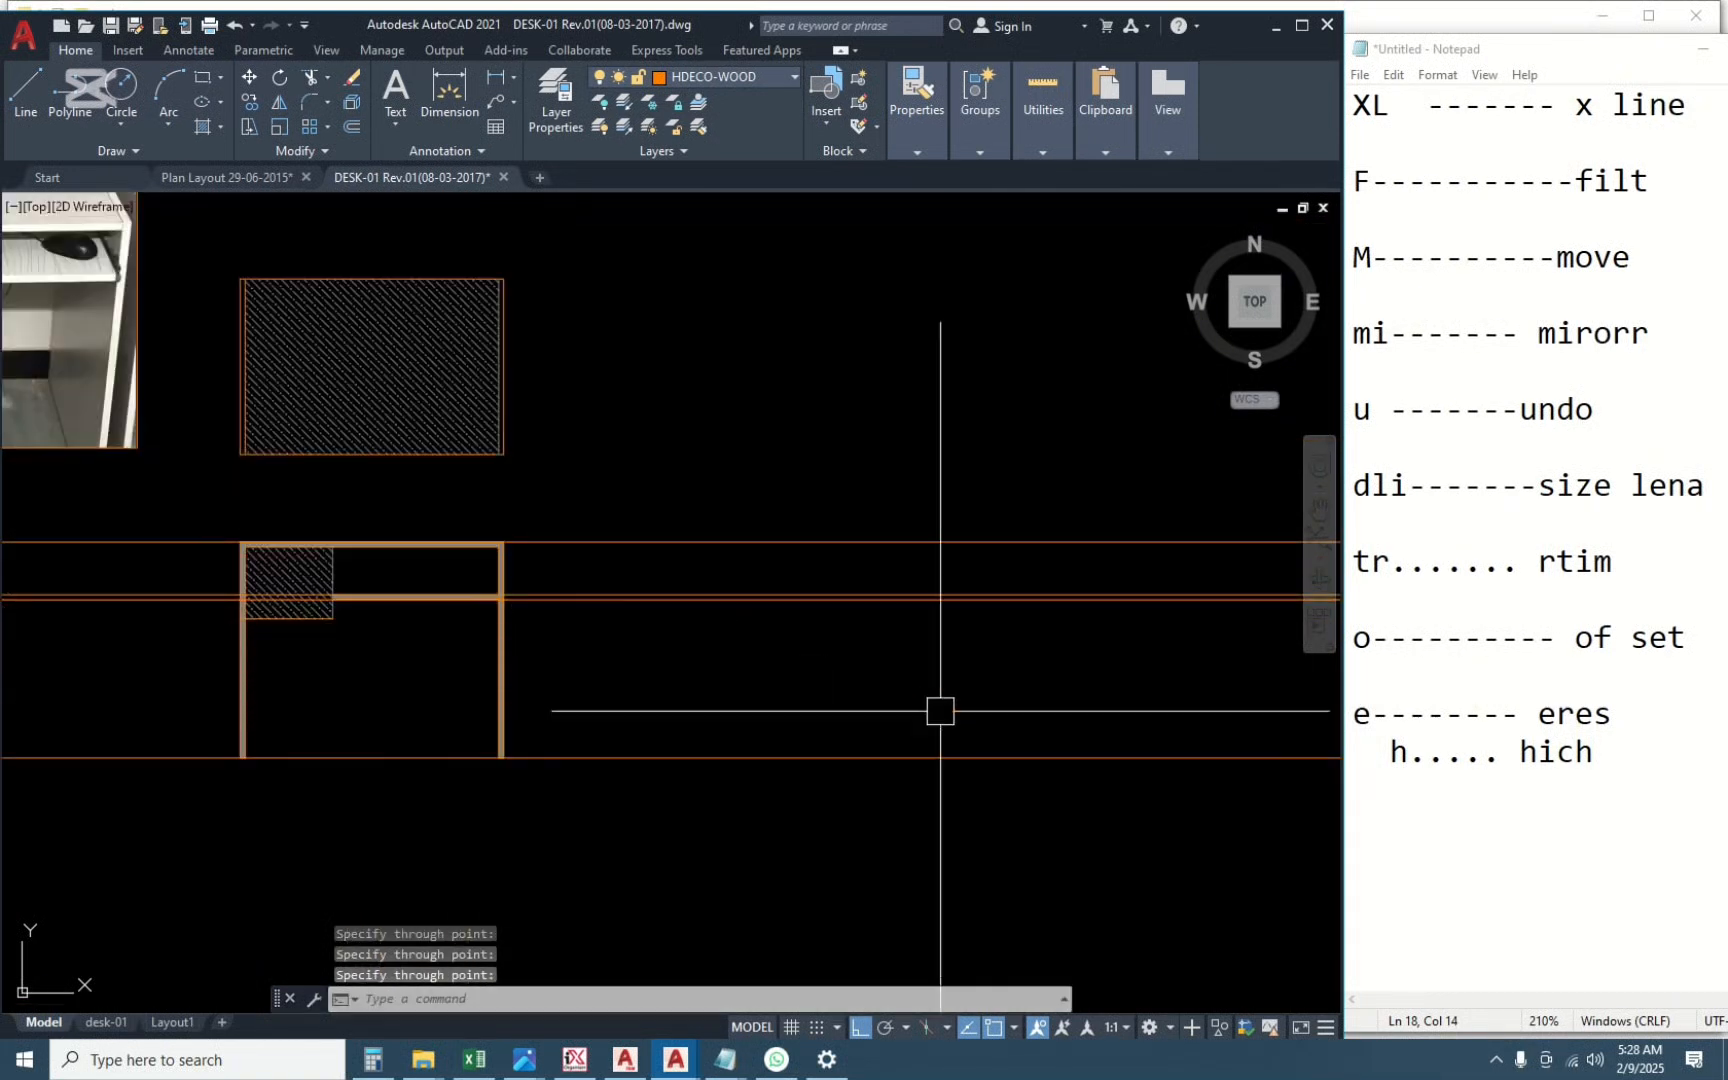
Draw a vertical construction line across the horizontal lines, to the right of the front elevation.
middle_click_drag(941, 710, 656, 693)
type("xl")
key("Return")
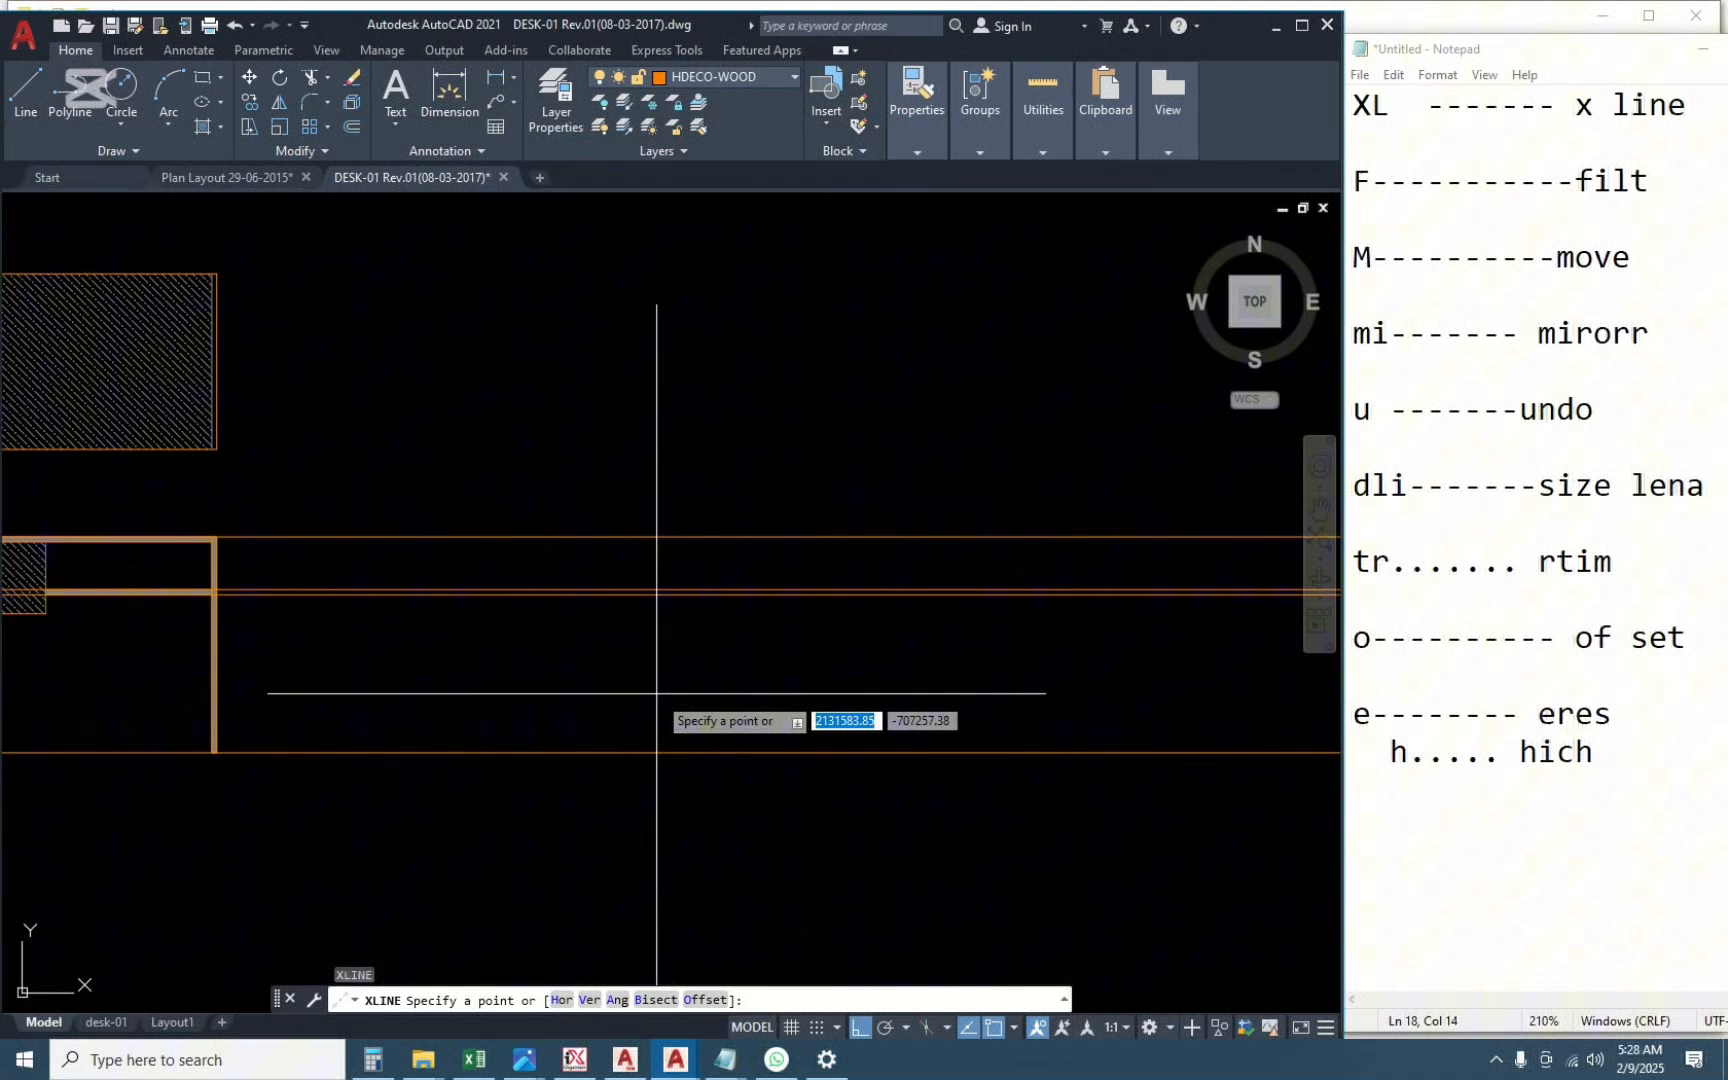
type("v")
key("Return")
left_click(577, 470)
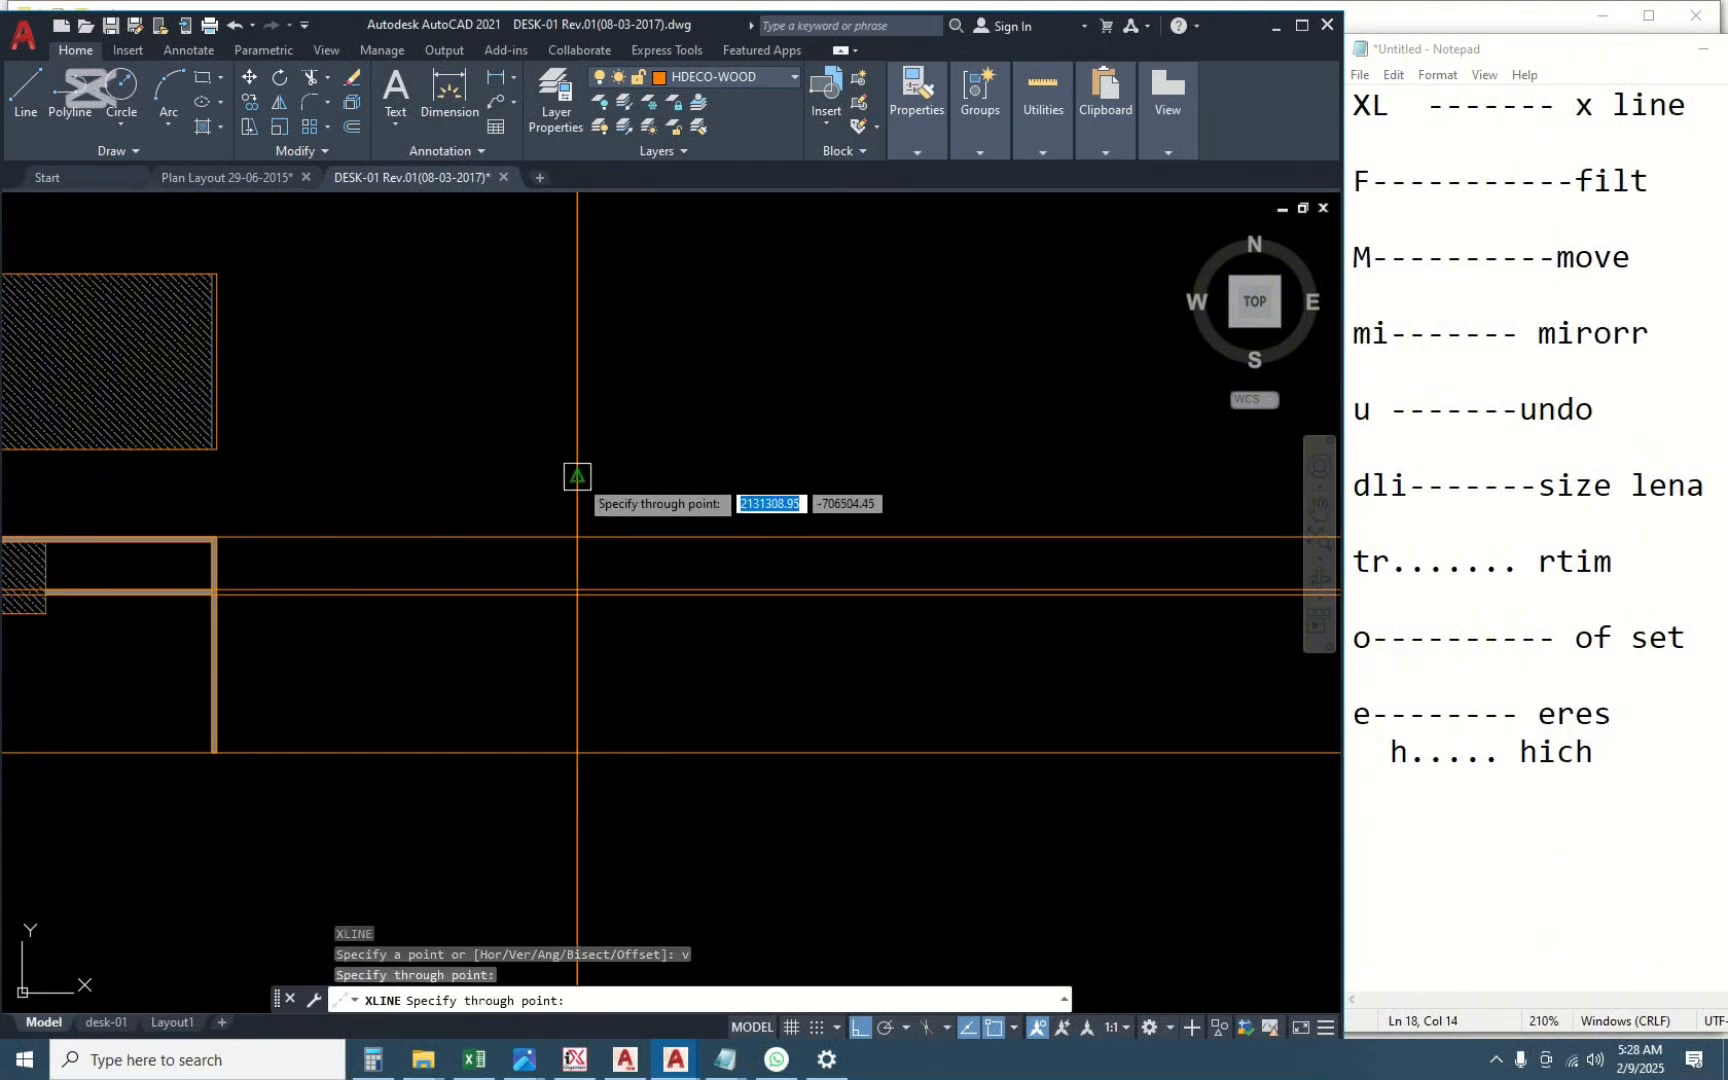
key("Escape")
Offset the vertical construction line 610 to the right for the desk's depth.
left_click(688, 392)
left_click(400, 440)
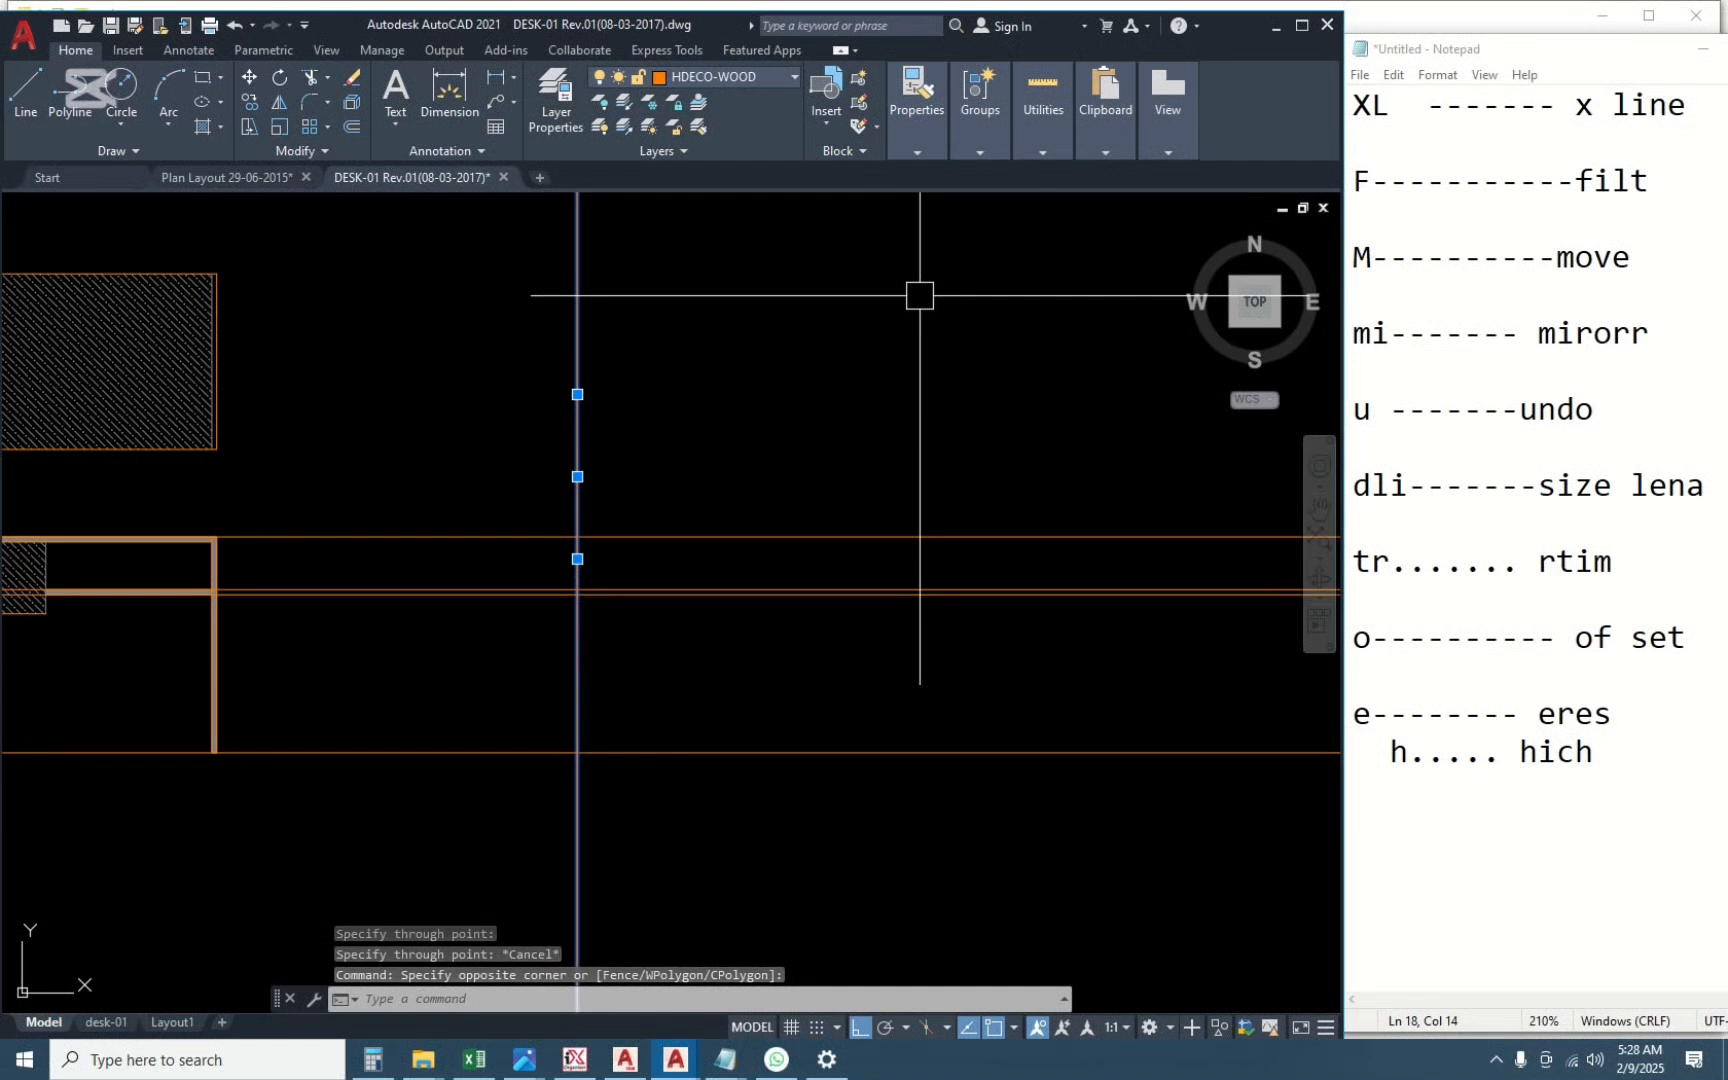
type("o")
key("Return")
type("610")
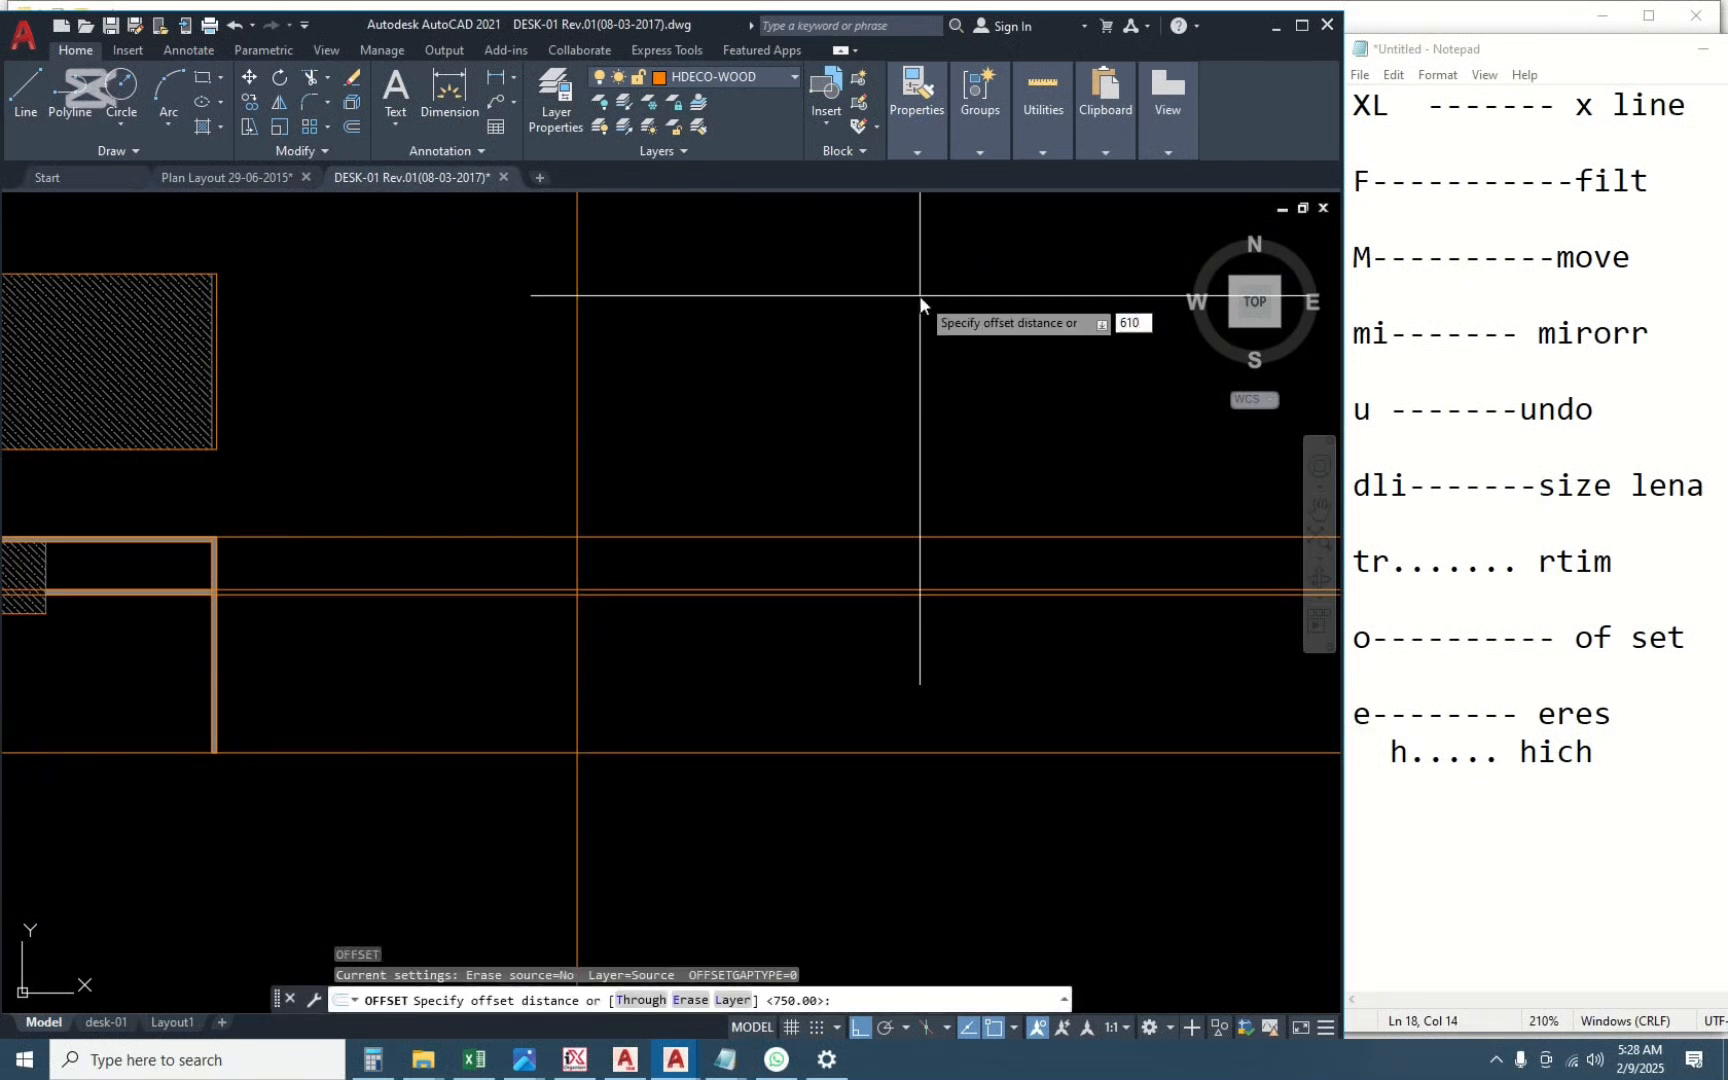
key("Return")
left_click(919, 296)
key("Escape")
middle_click_drag(359, 450, 780, 530)
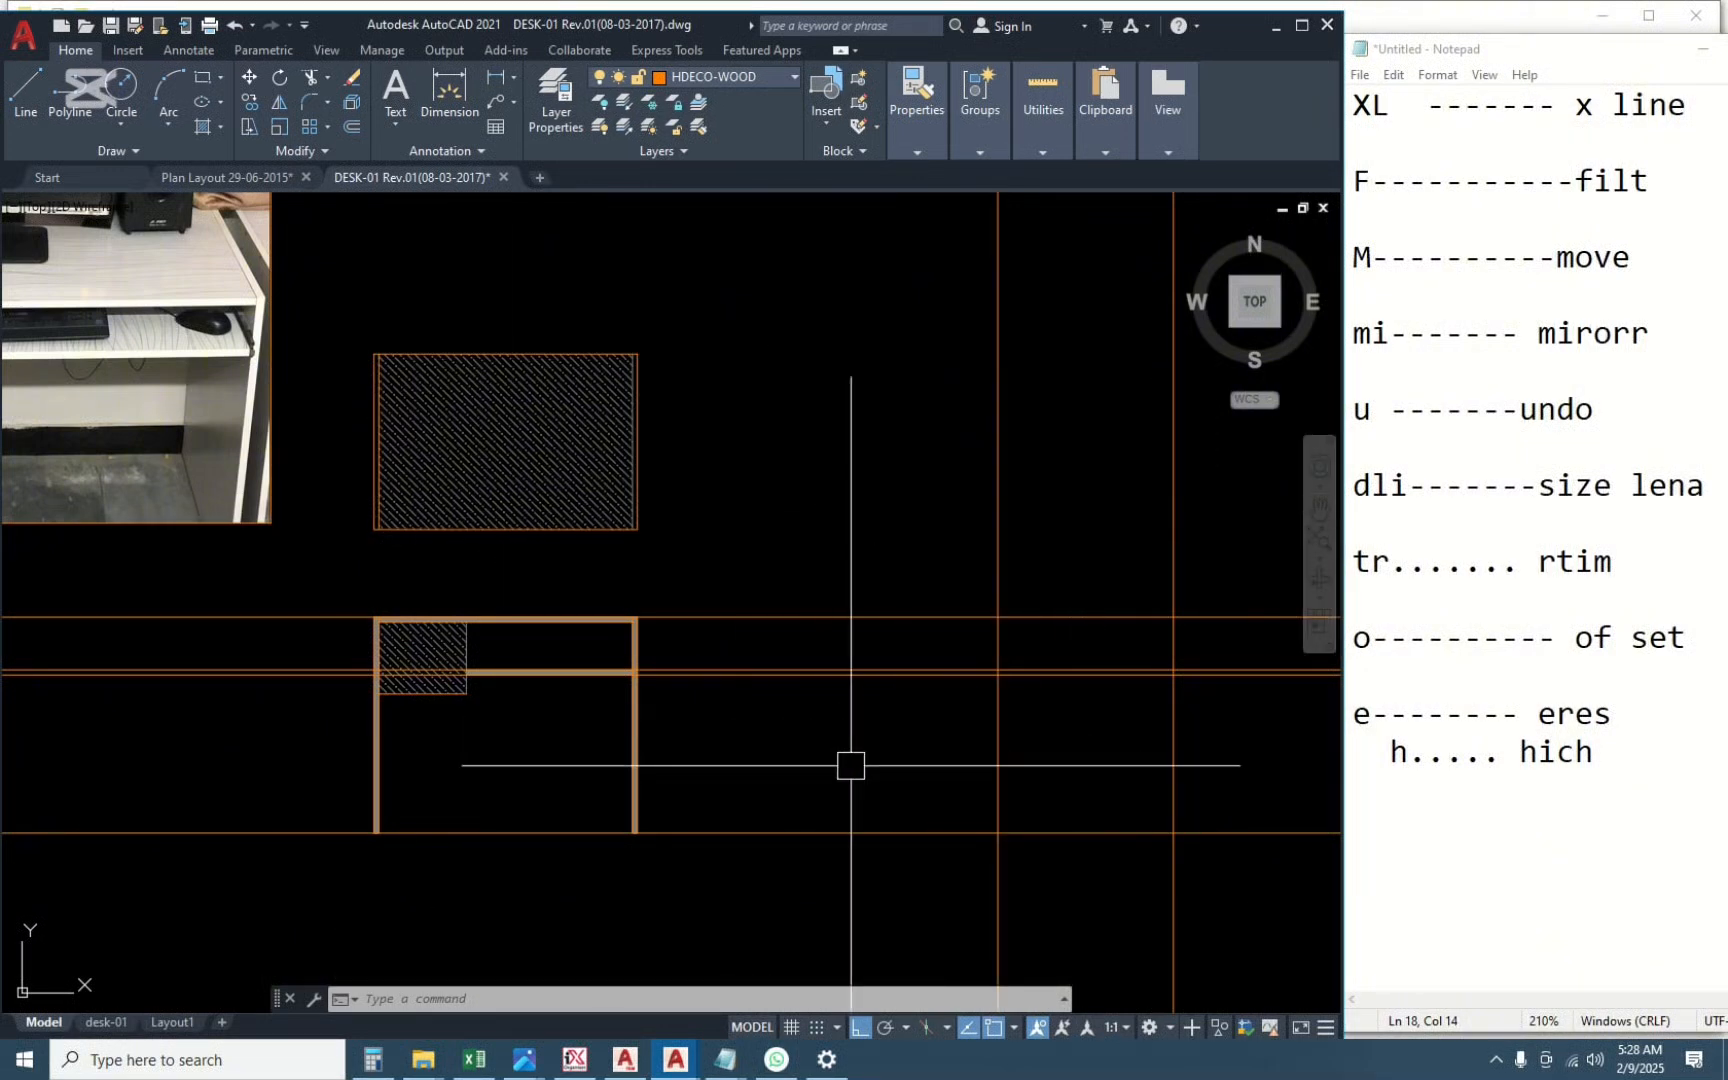
middle_click_drag(832, 756, 647, 713)
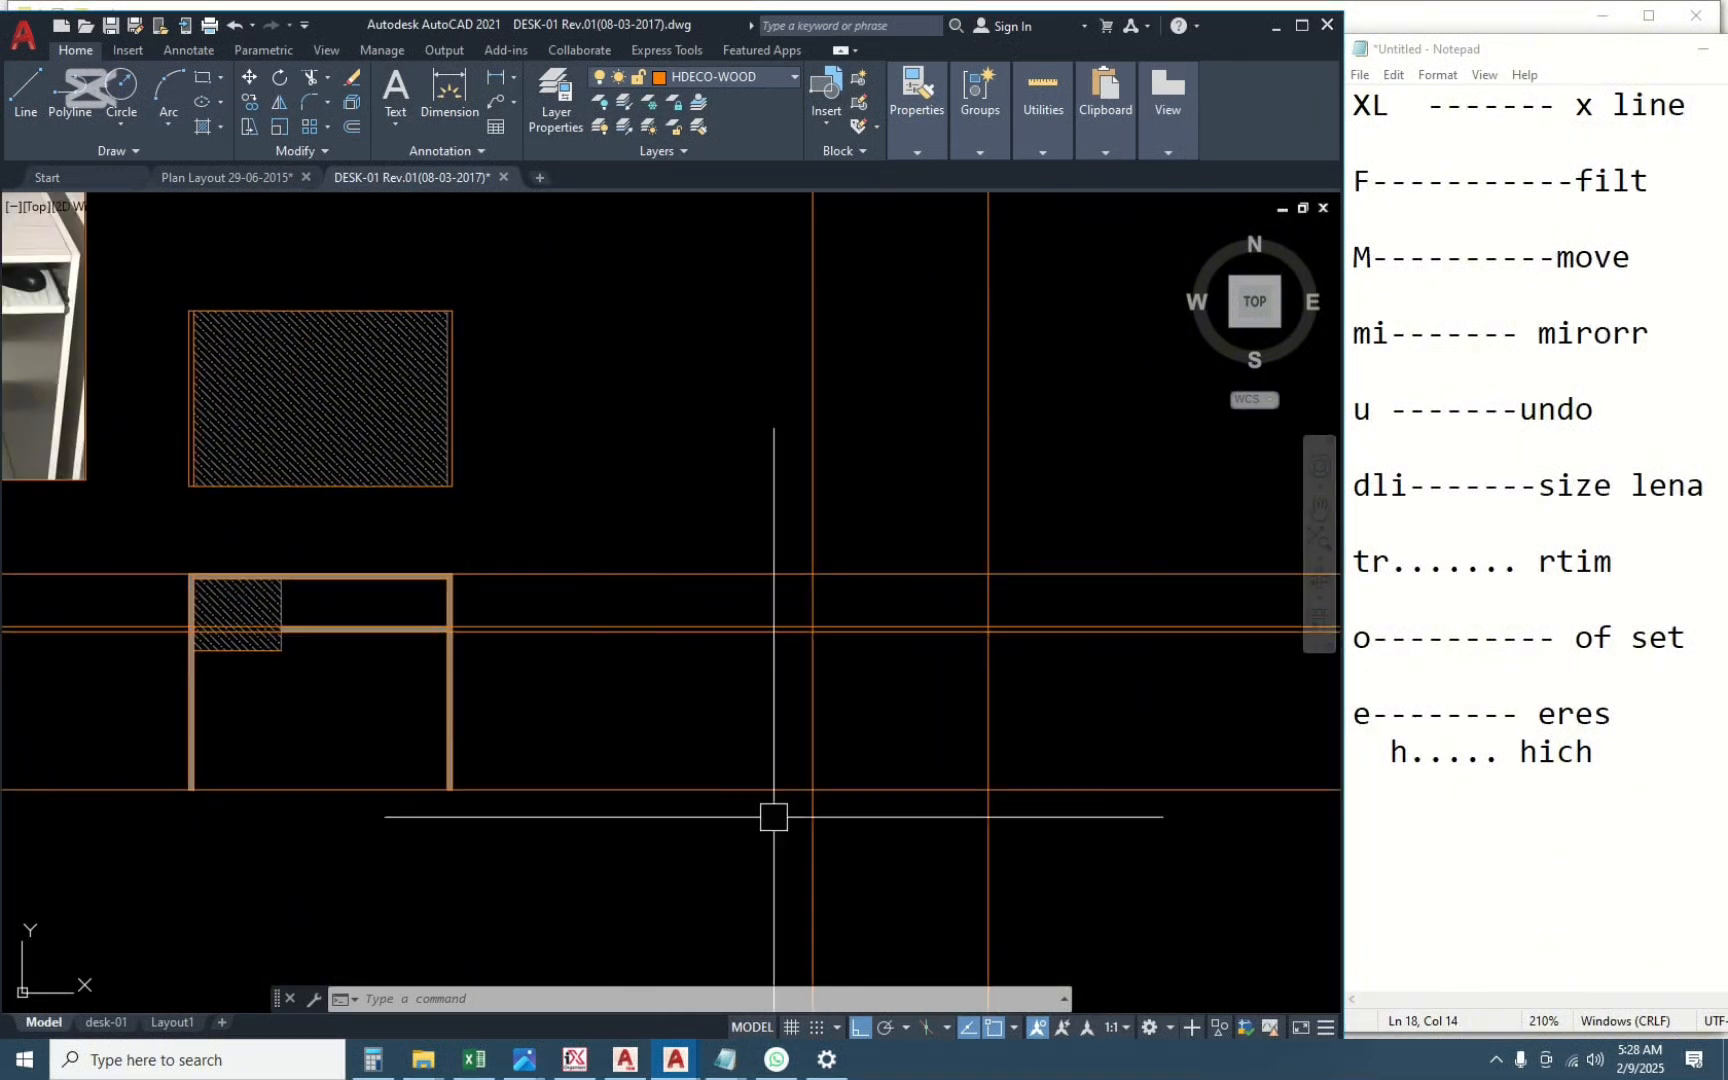
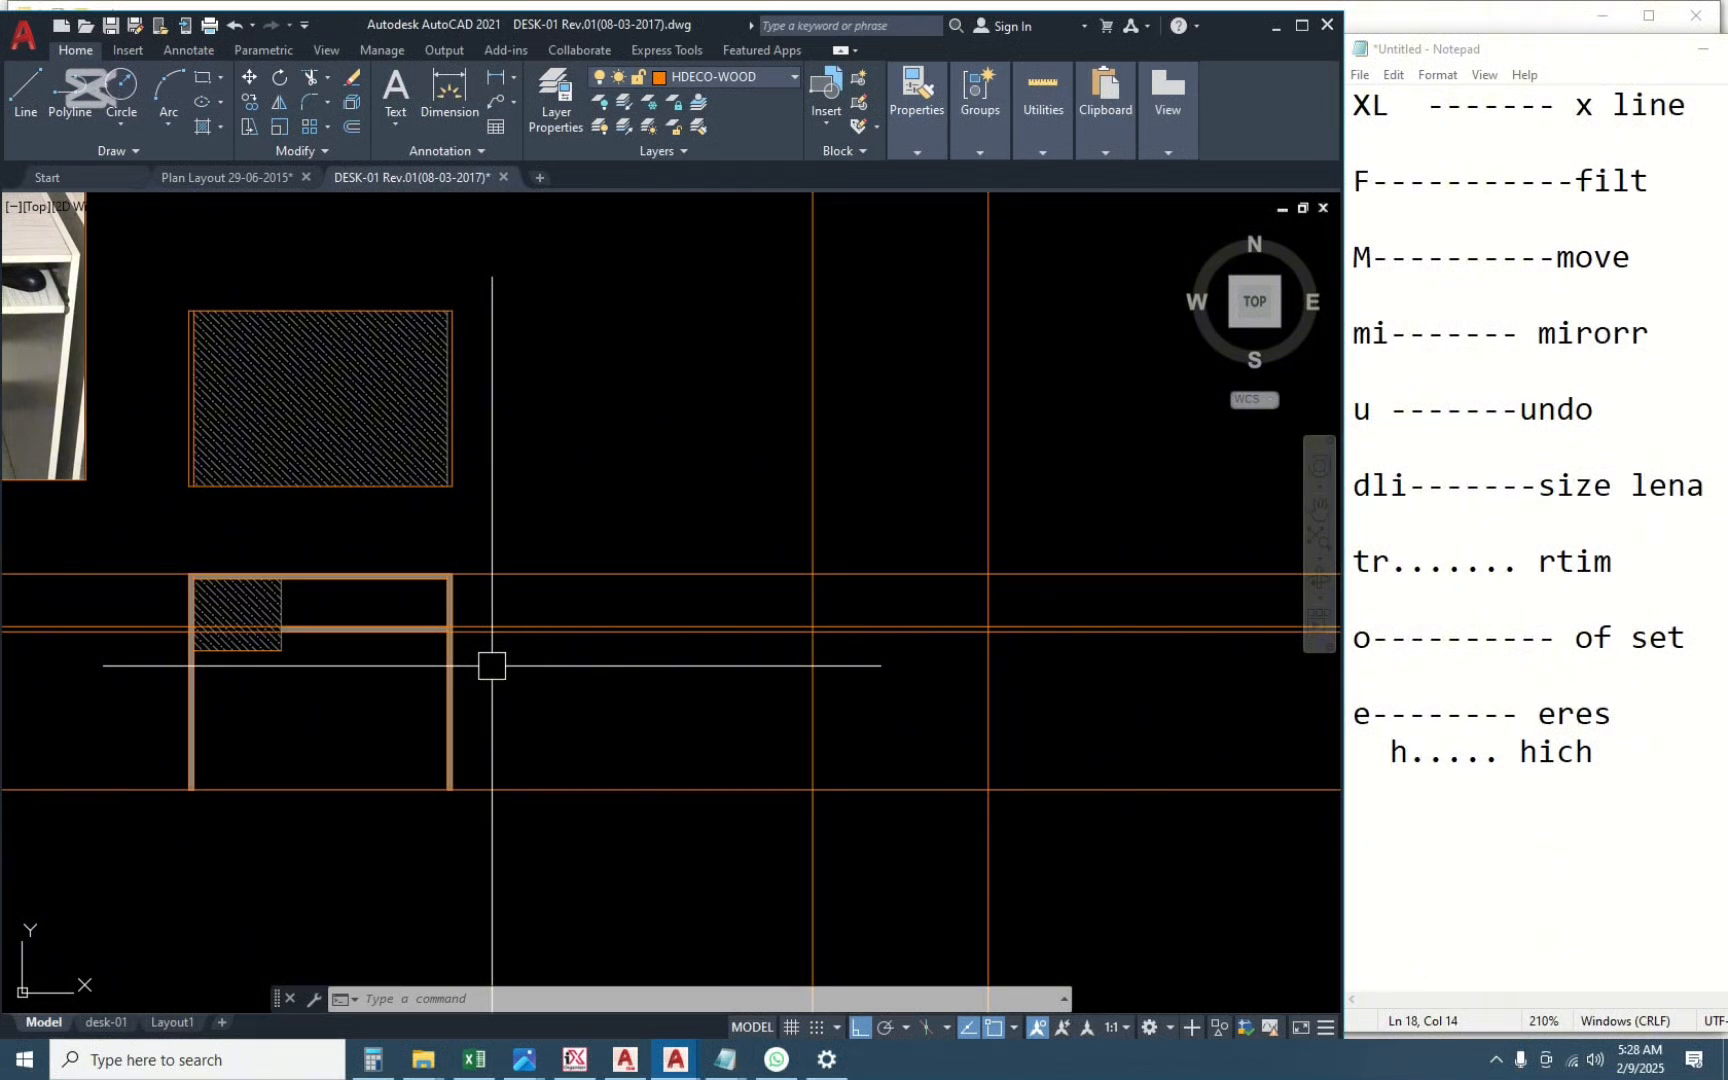
Trim both vertical construction lines above the top horizontal line.
scroll(995, 617, "up", 3)
middle_click_drag(852, 545, 729, 482)
left_click(729, 486)
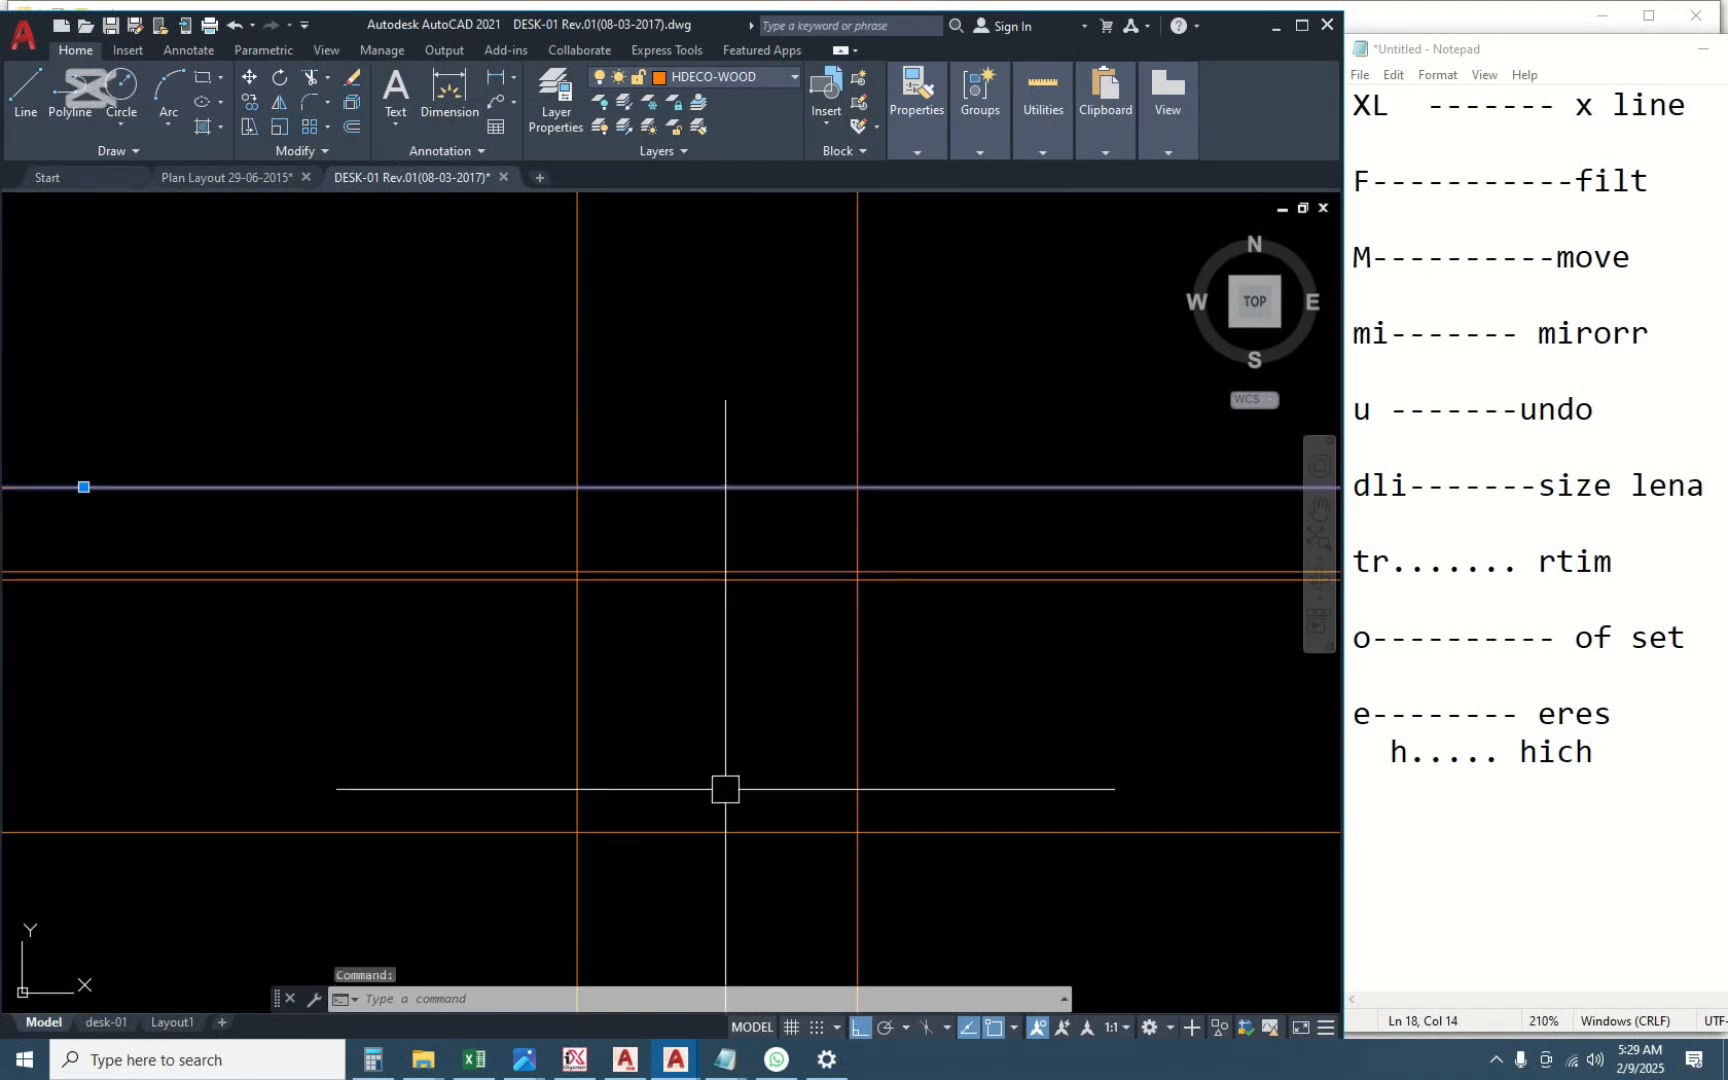
key("Return")
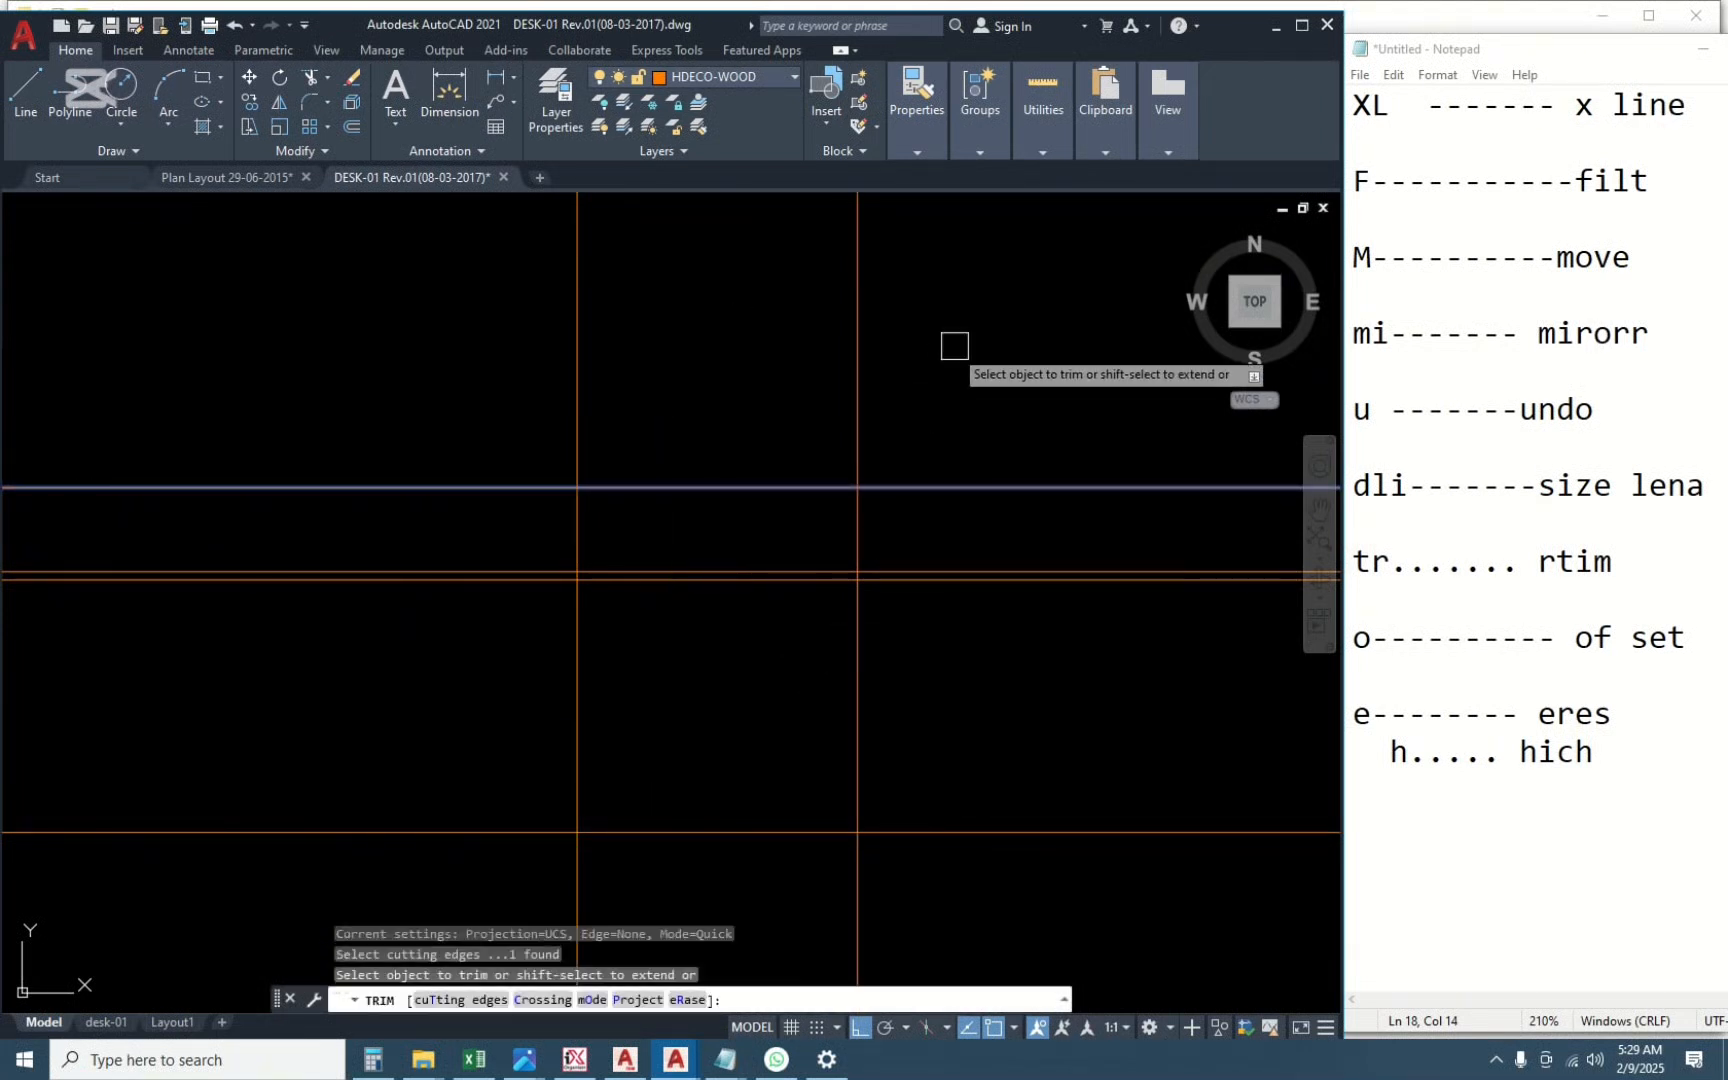
left_click(953, 343)
left_click(451, 417)
key("Escape")
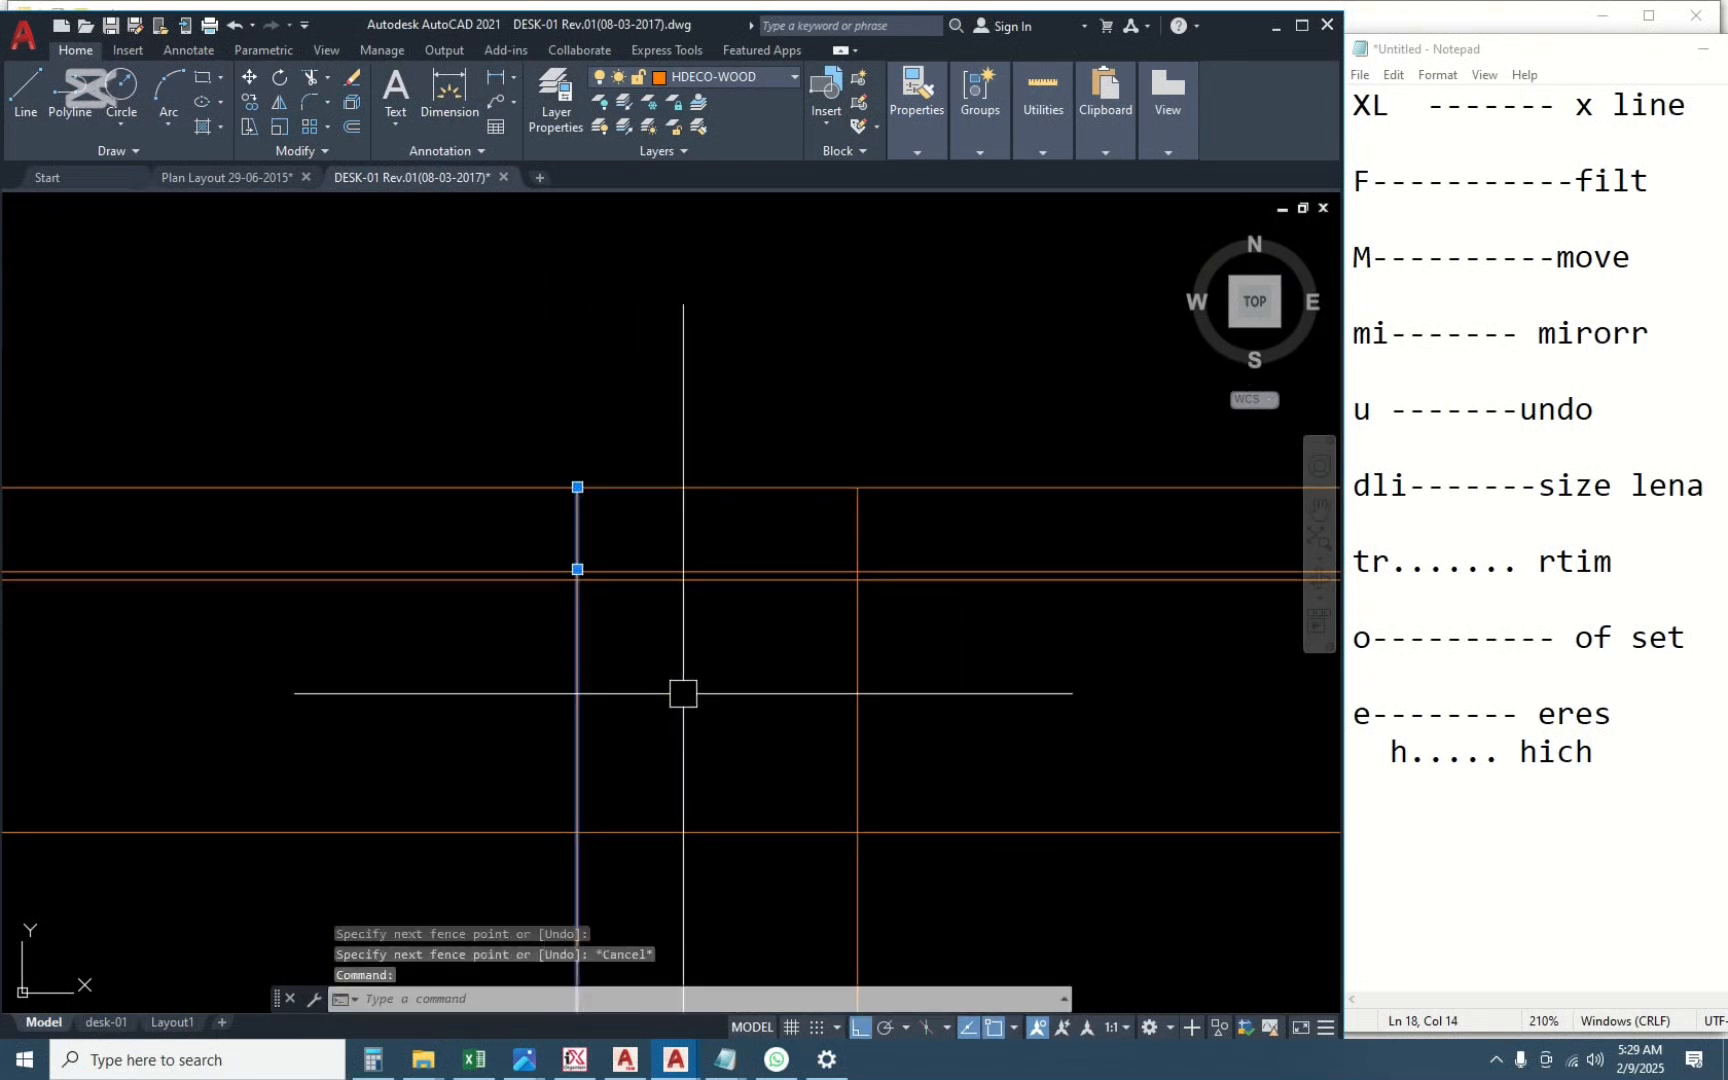
Trim the horizontal construction lines to the left of the side view's left vertical line.
key("Return")
left_click(513, 455)
left_click(282, 899)
middle_click_drag(766, 726, 626, 636)
key("Escape")
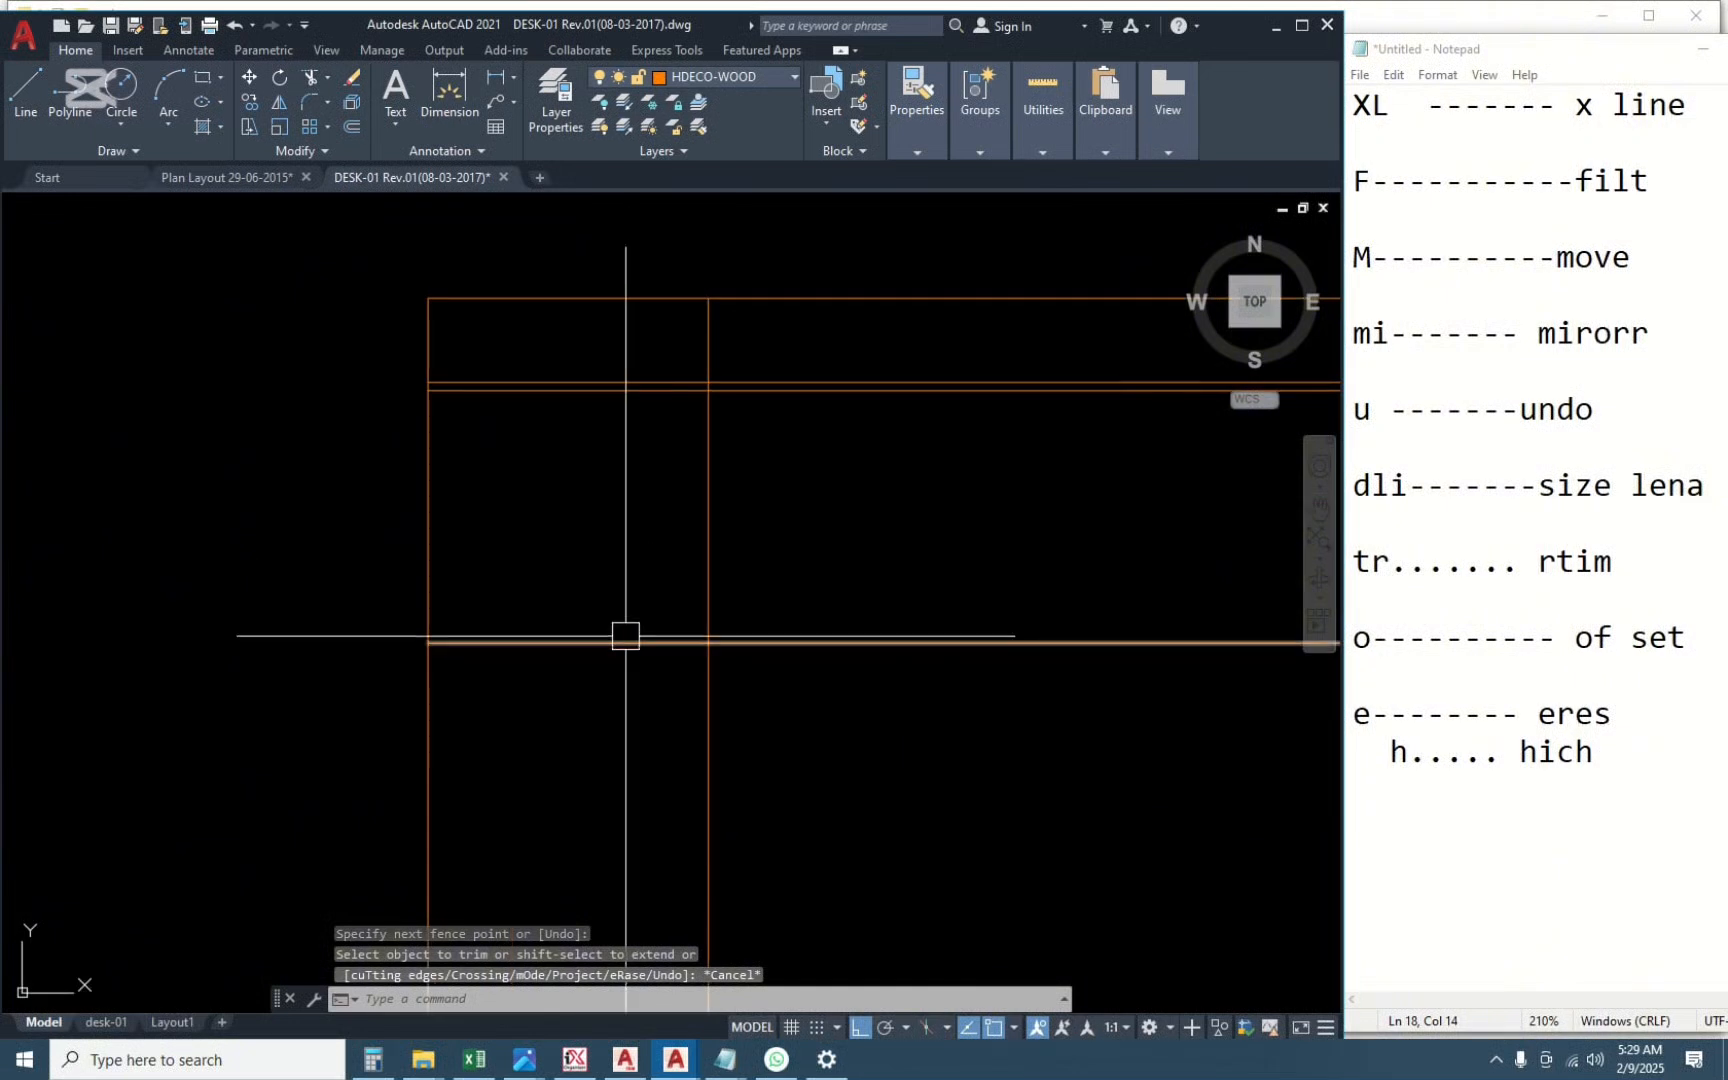
Trim both vertical lines below the bottom horizontal line.
left_click(626, 636)
key("Return")
left_click(787, 710)
left_click(247, 806)
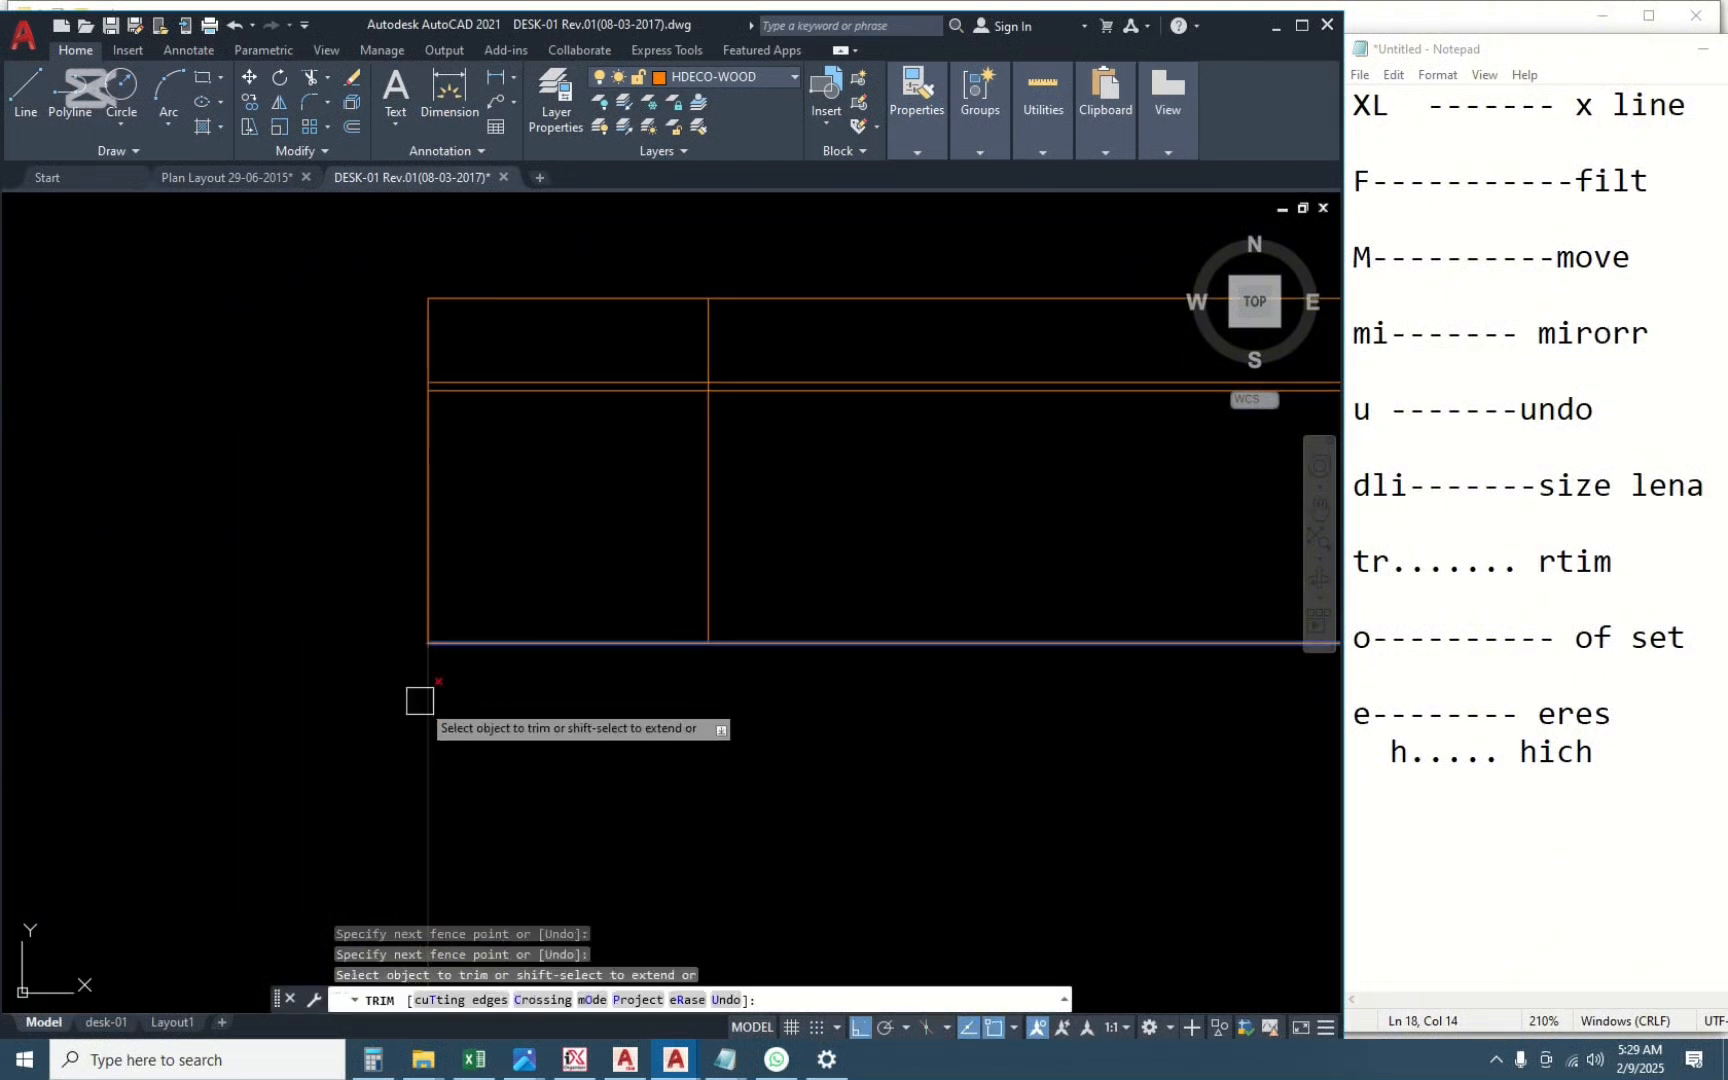
key("Escape")
Trim the horizontal lines beyond the right vertical line to close the side view's outline.
left_click(709, 625)
key("Return")
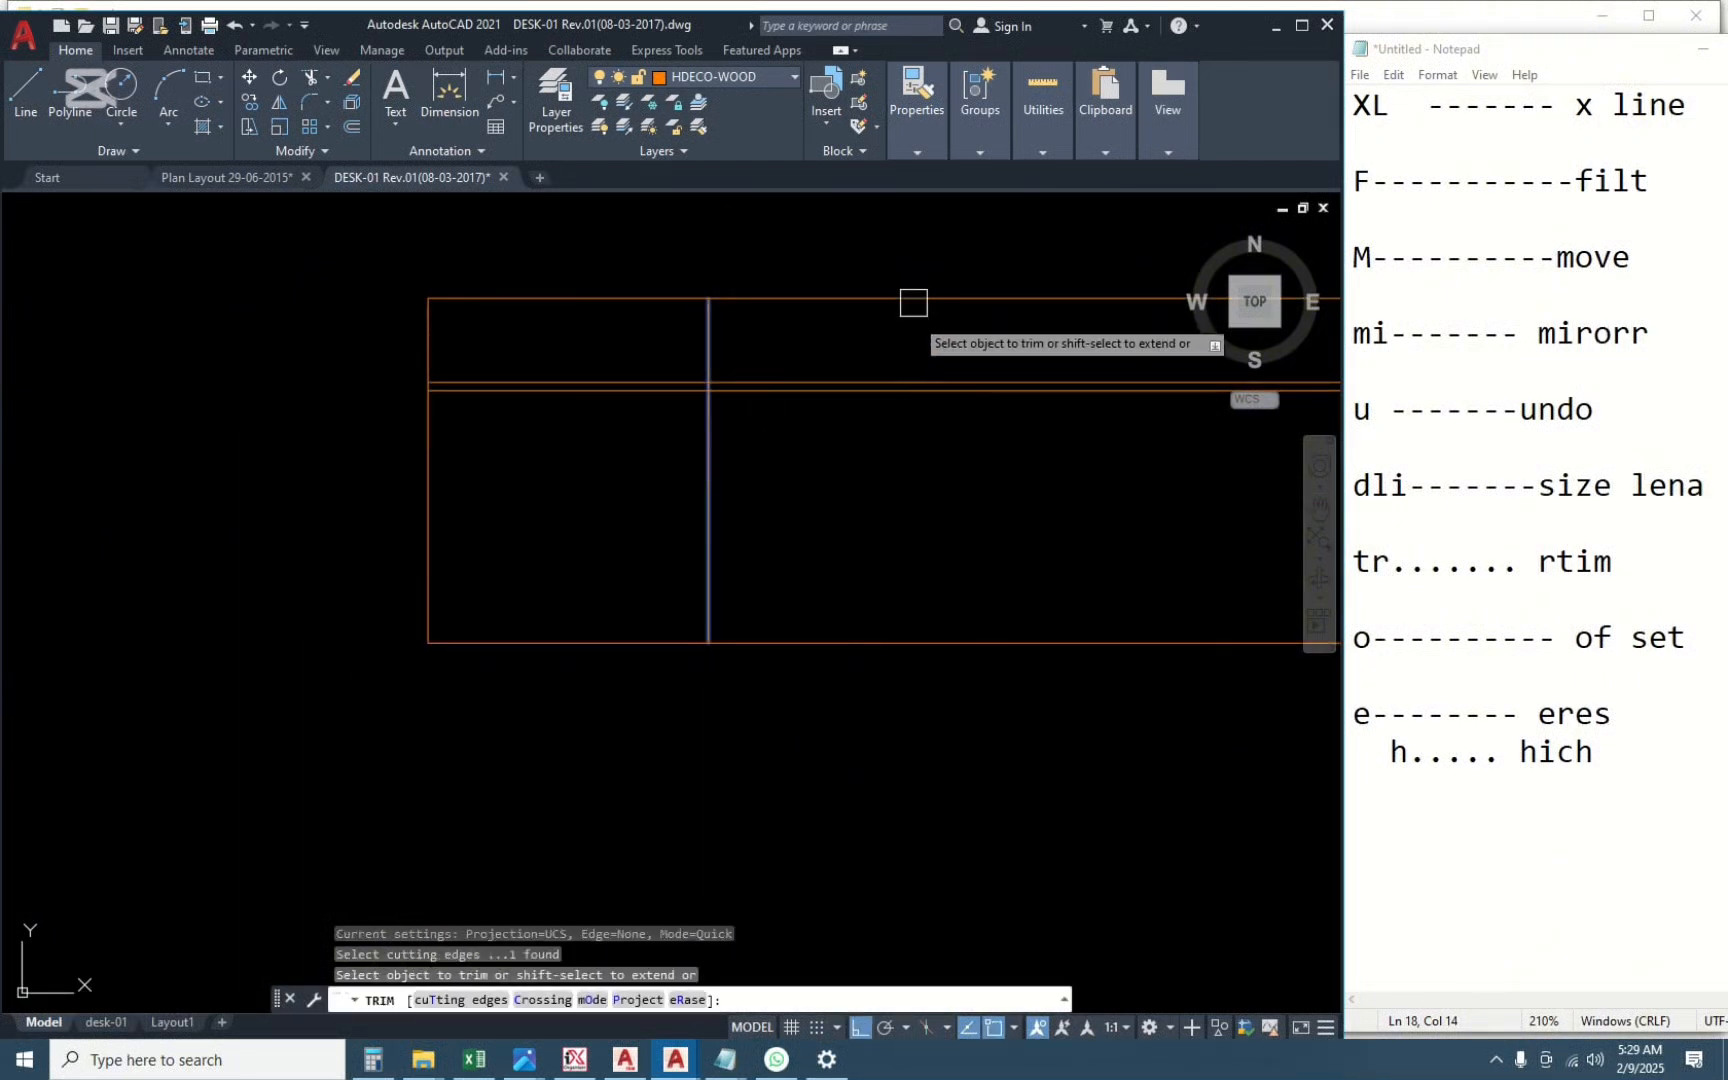
left_click_drag(940, 255, 900, 420)
key("Escape")
scroll(617, 474, "up", 2)
middle_click_drag(617, 474, 579, 648)
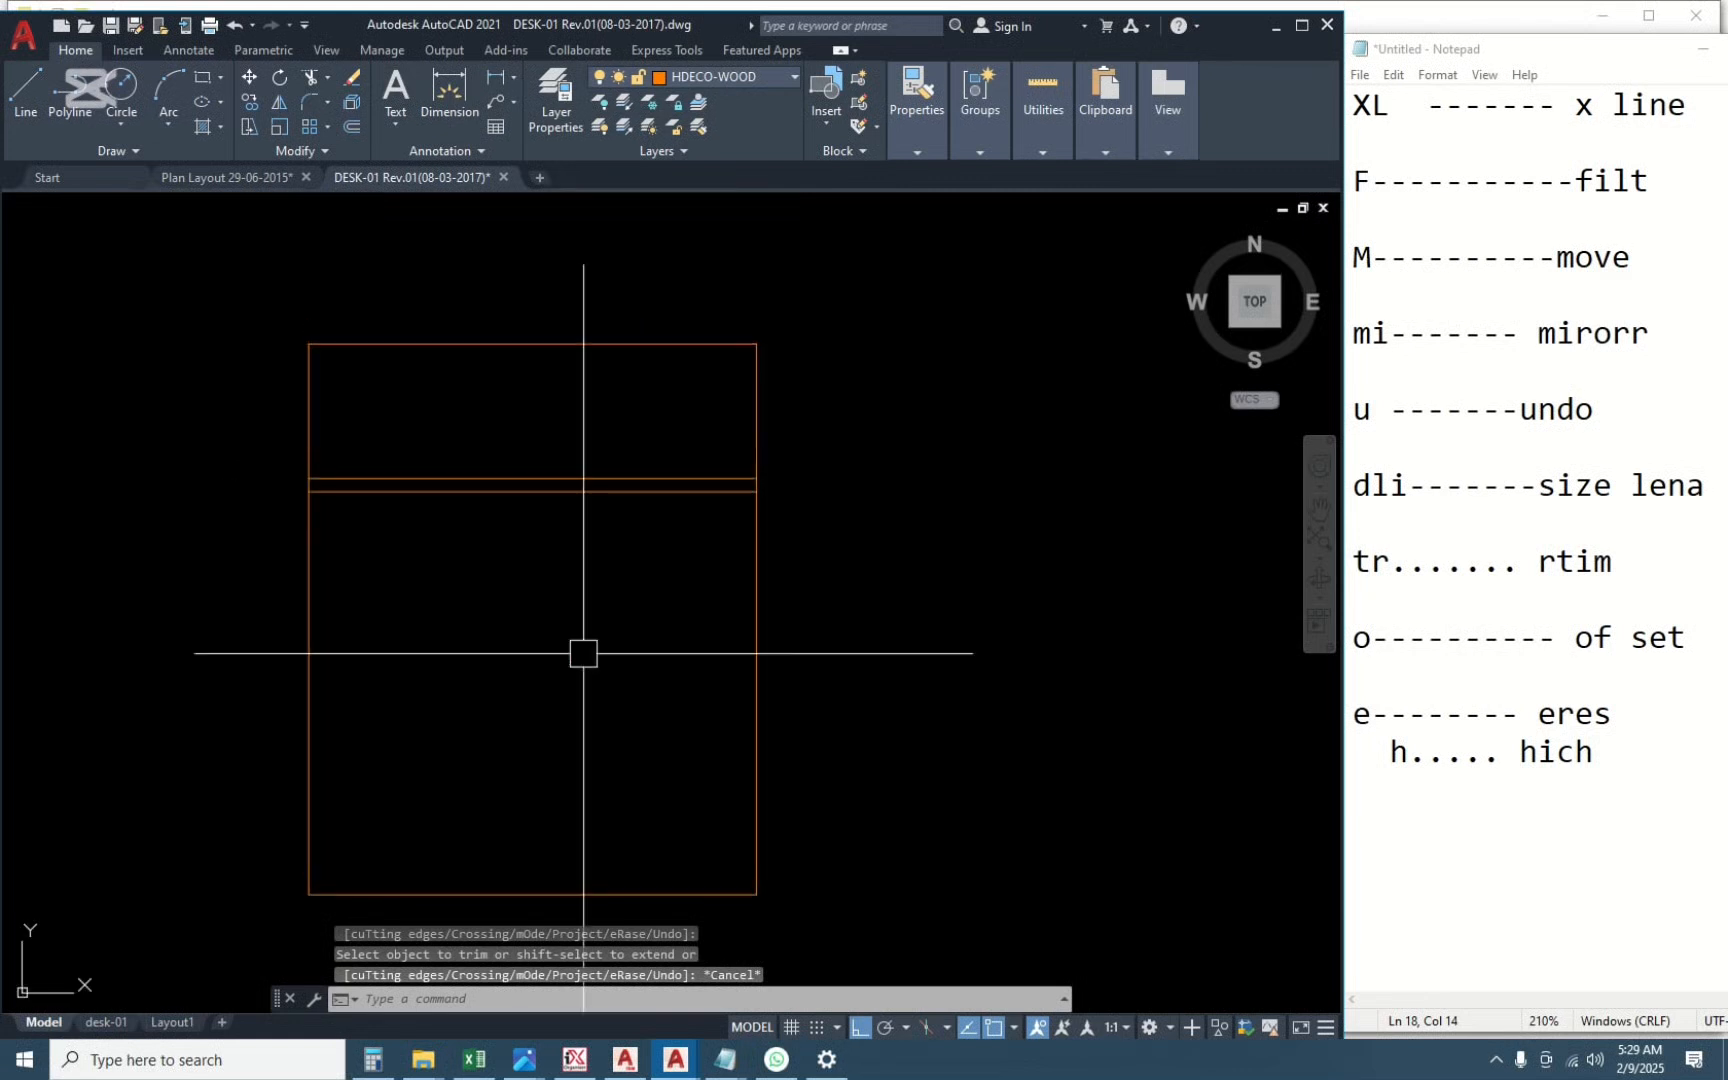
scroll(938, 542, "down", 2)
scroll(700, 650, "up", 2)
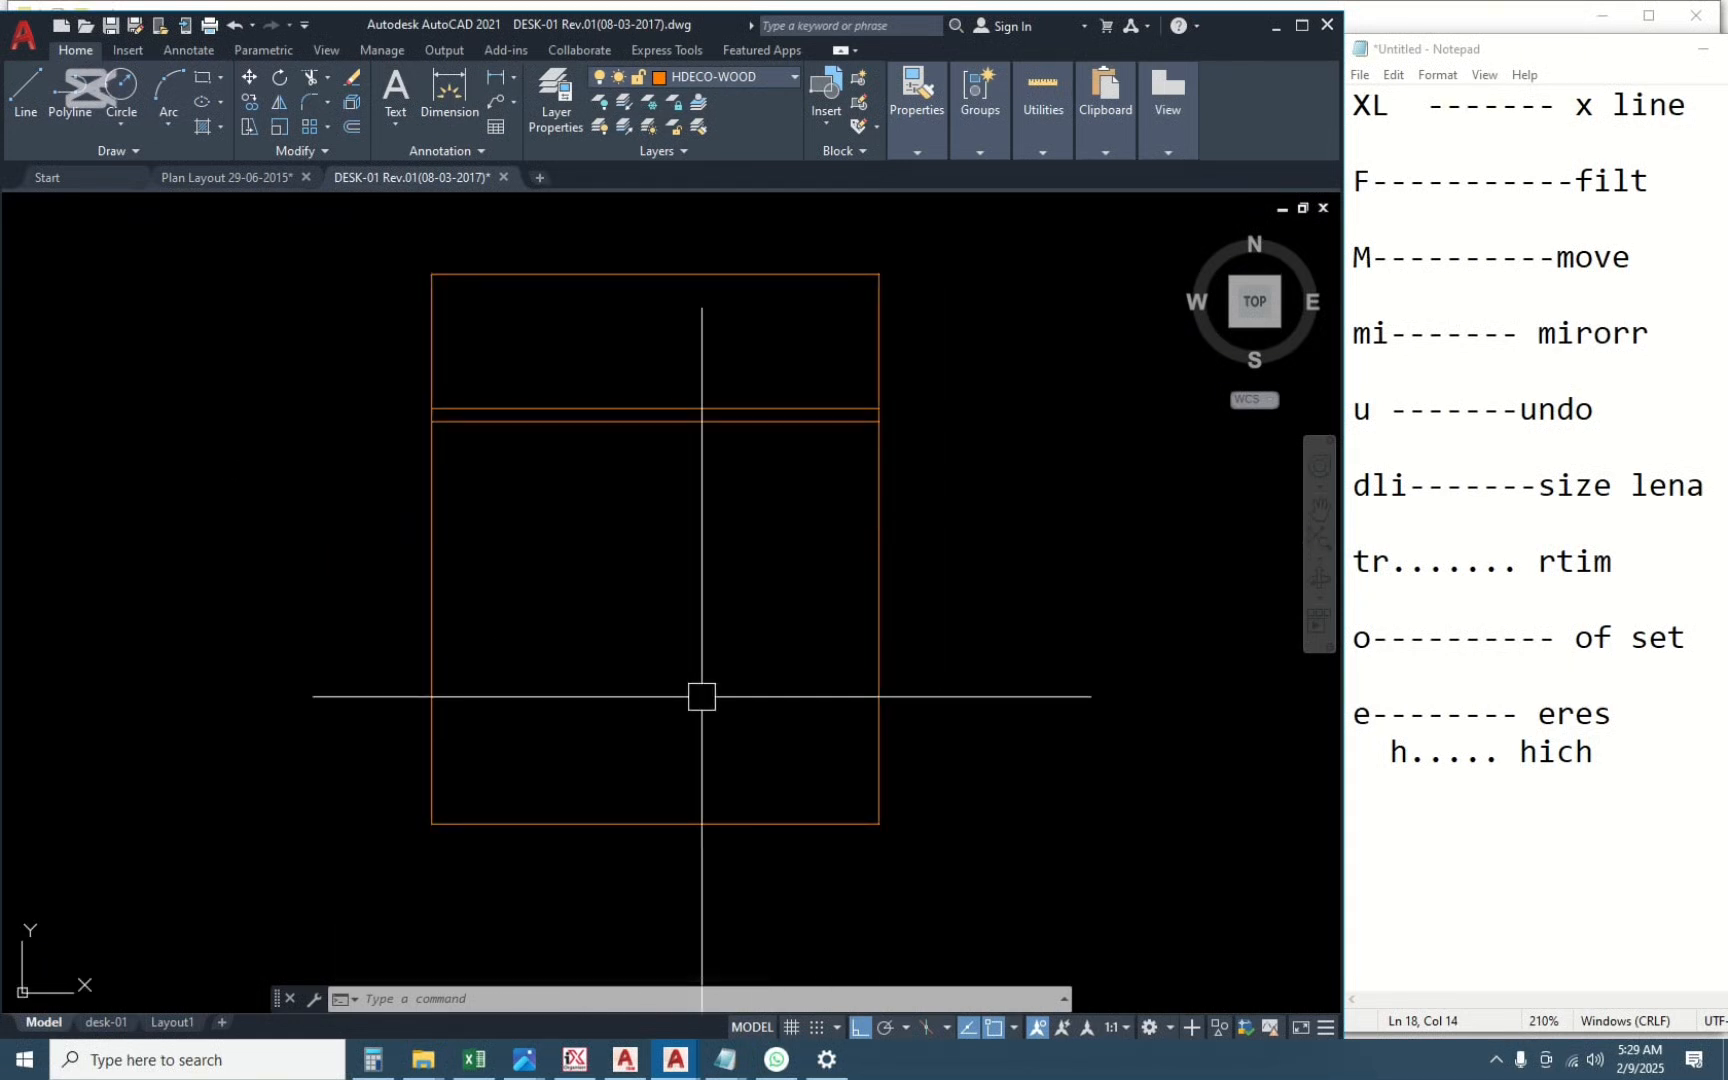
Examine the board thicknesses in the existing desk's dimensioned drawer section and return to the new side view.
scroll(681, 564, "down", 5)
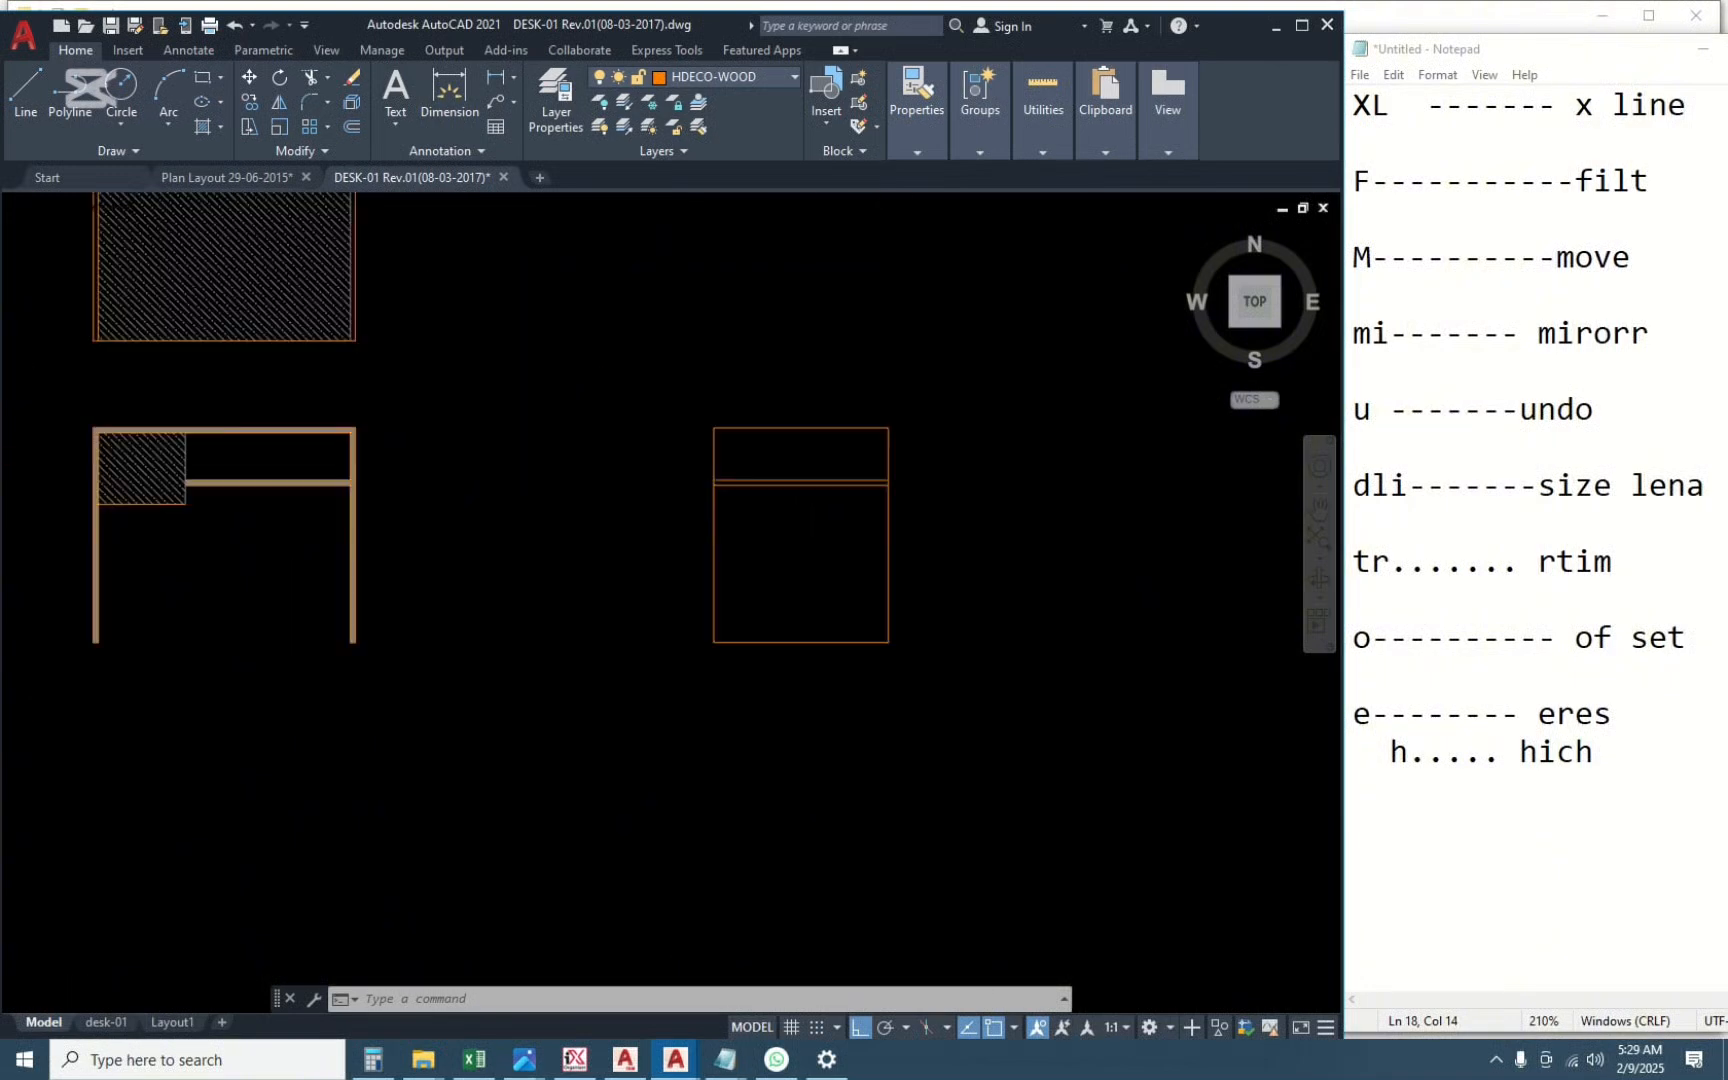
scroll(548, 373, "up", 8)
scroll(548, 373, "up", 8)
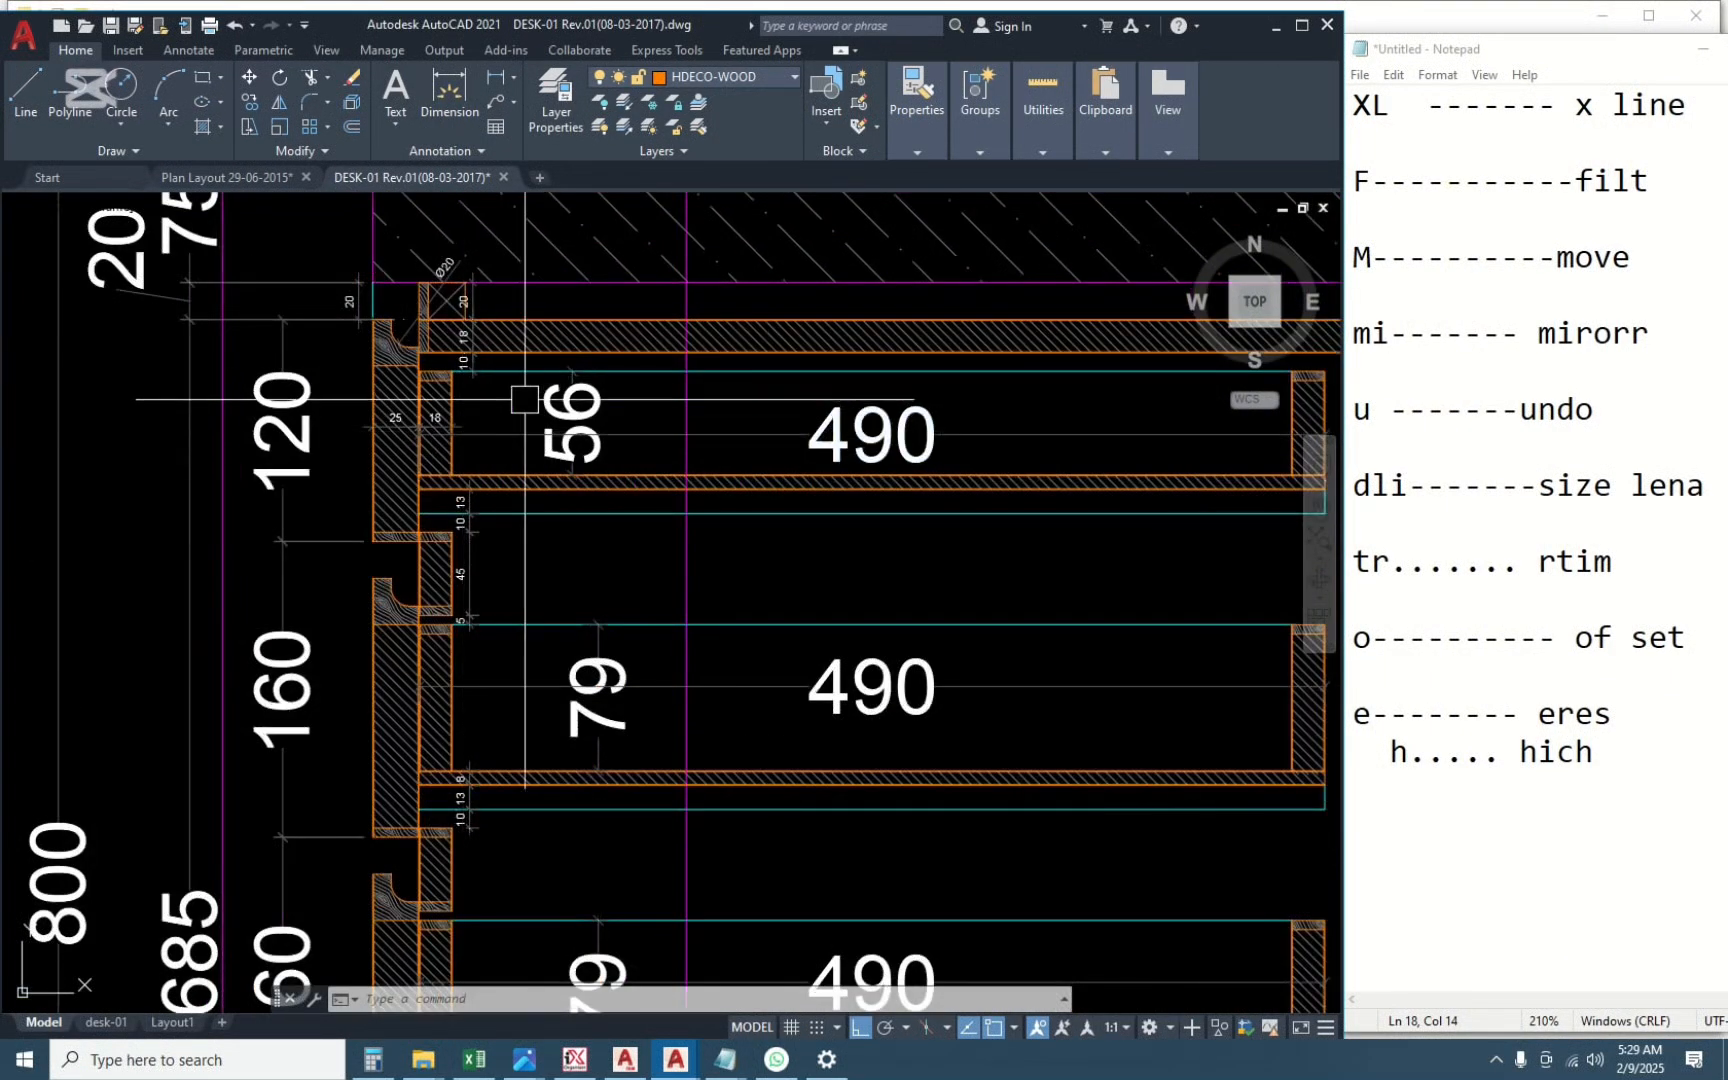
scroll(620, 533, "down", 6)
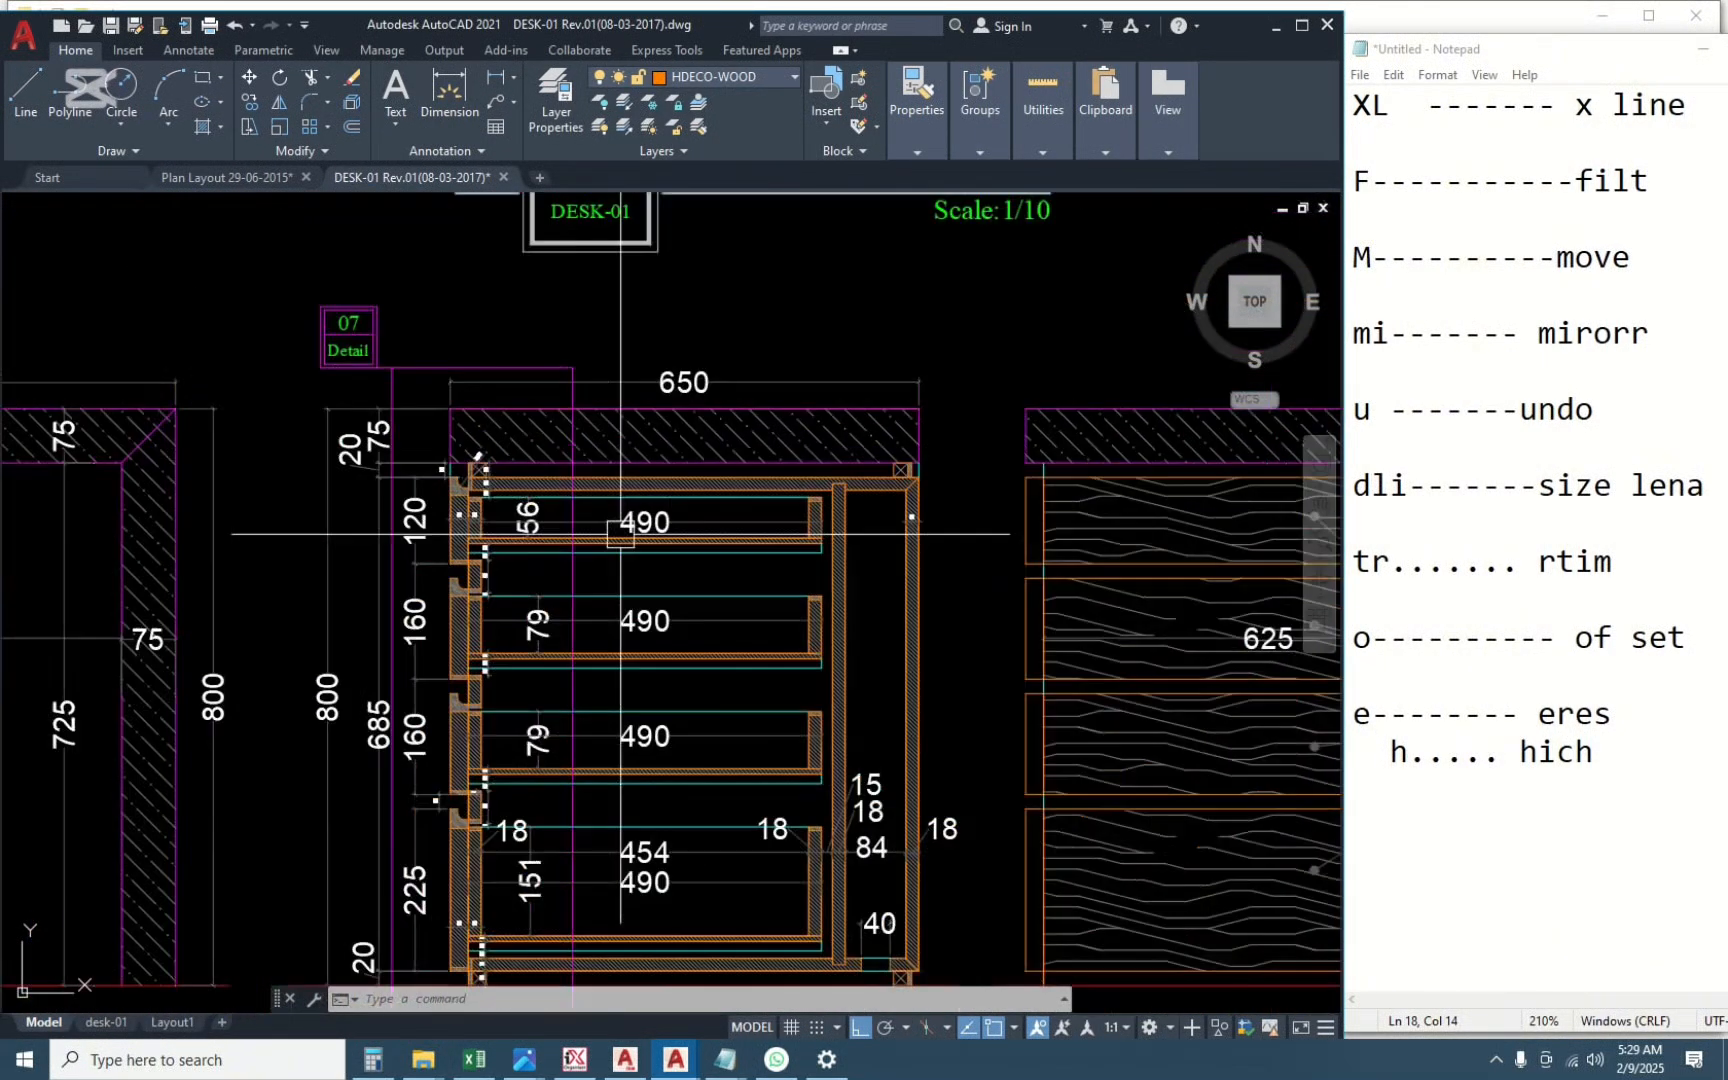
scroll(798, 559, "down", 8)
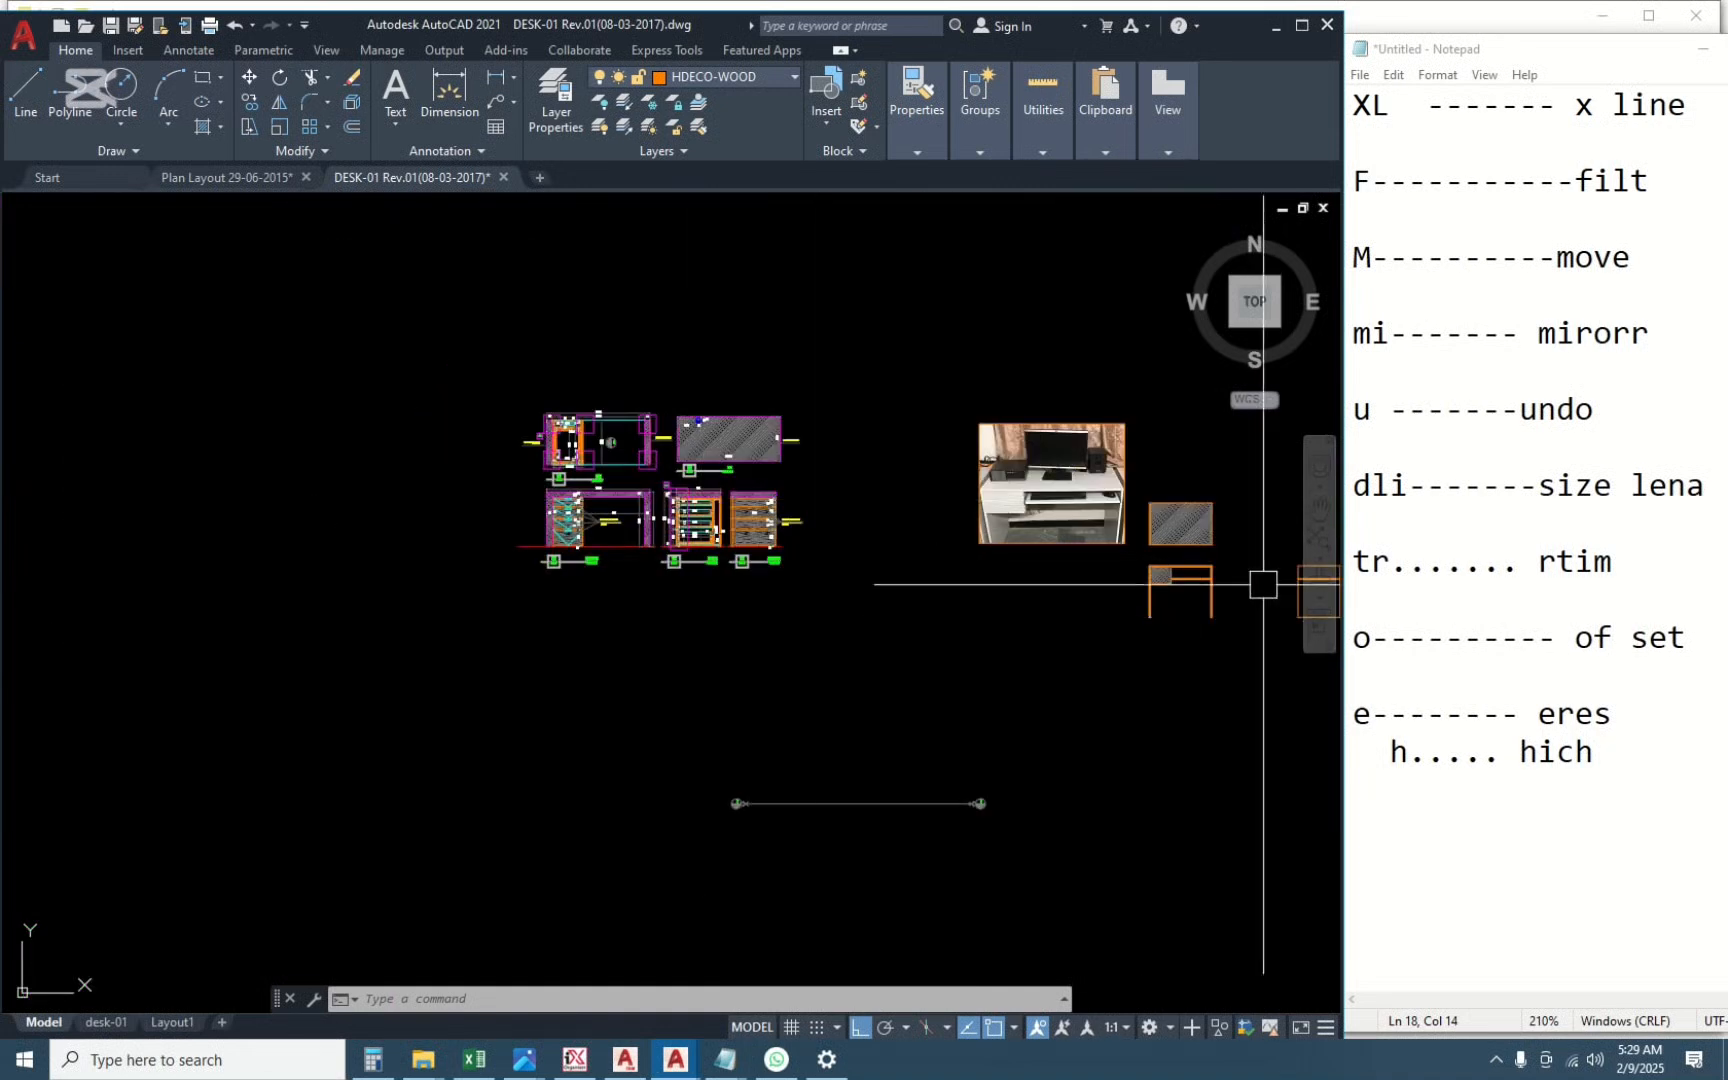
scroll(1253, 601, "up", 6)
middle_click_drag(1253, 601, 760, 663)
scroll(899, 706, "up", 2)
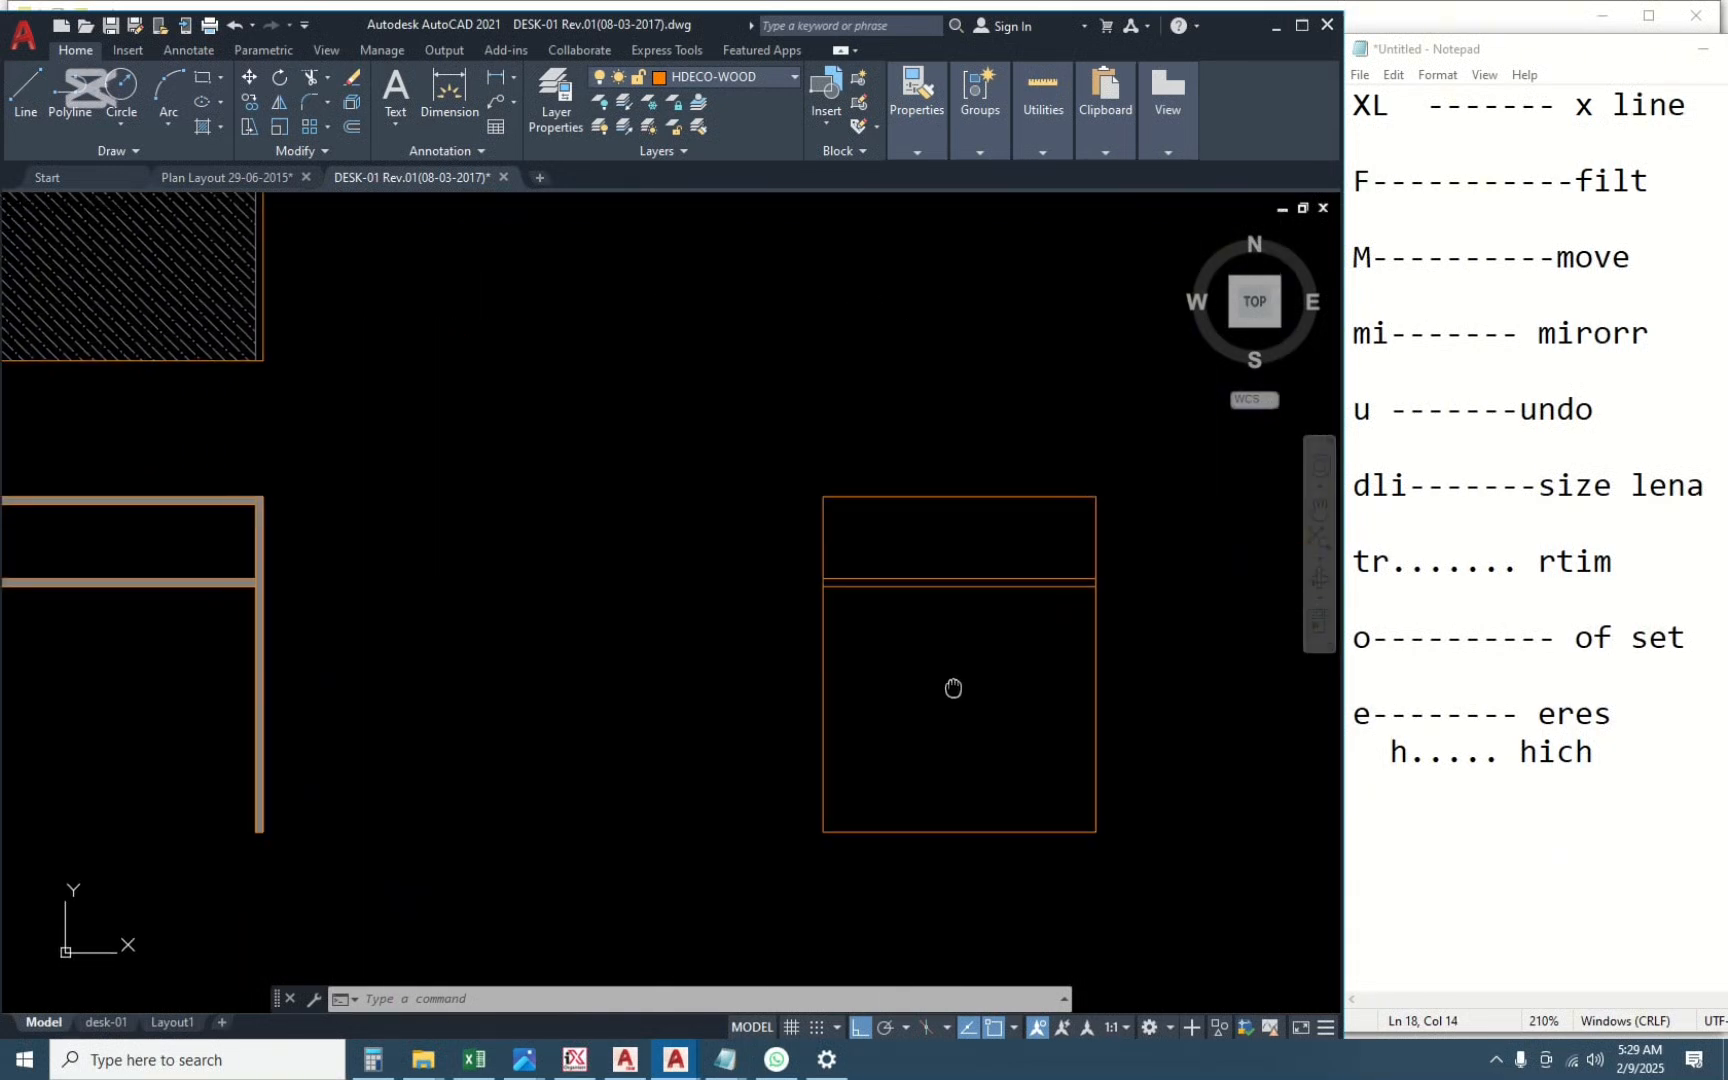
middle_click_drag(953, 690, 981, 687)
scroll(990, 582, "up", 2)
scroll(941, 577, "down", 2)
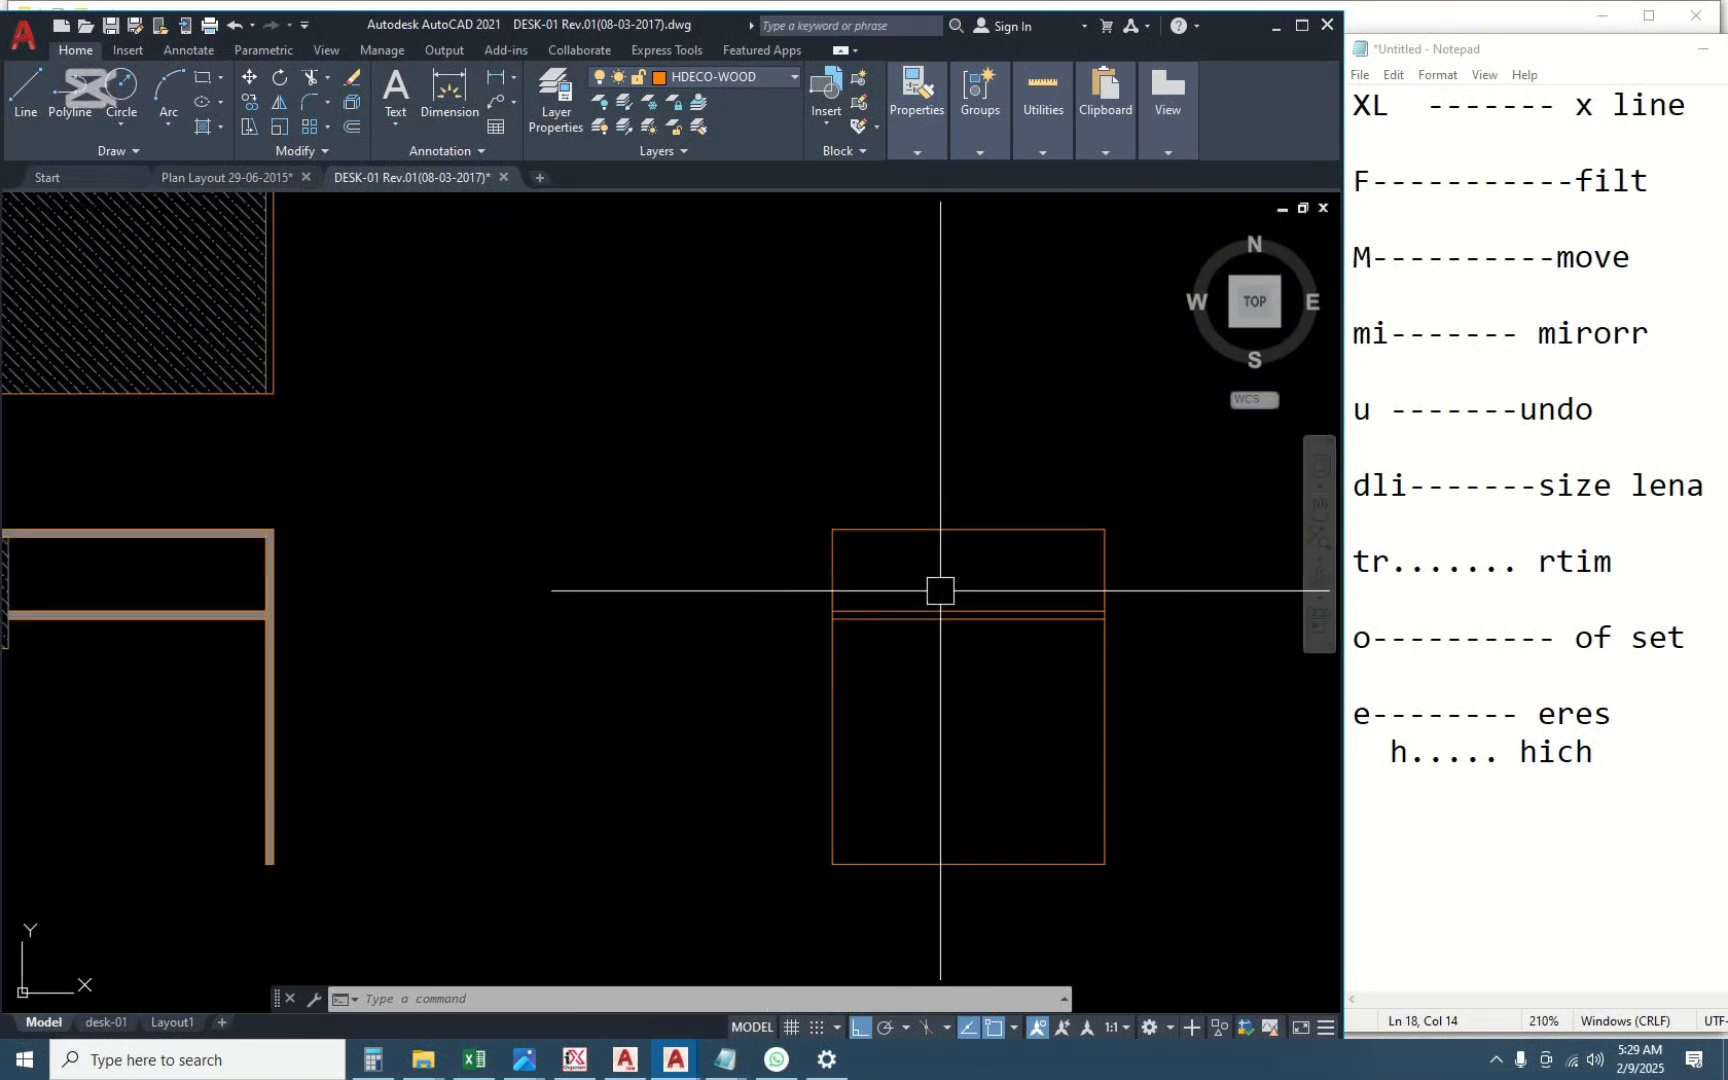
Offset the side view's left edge 18 inward.
scroll(876, 648, "up", 4)
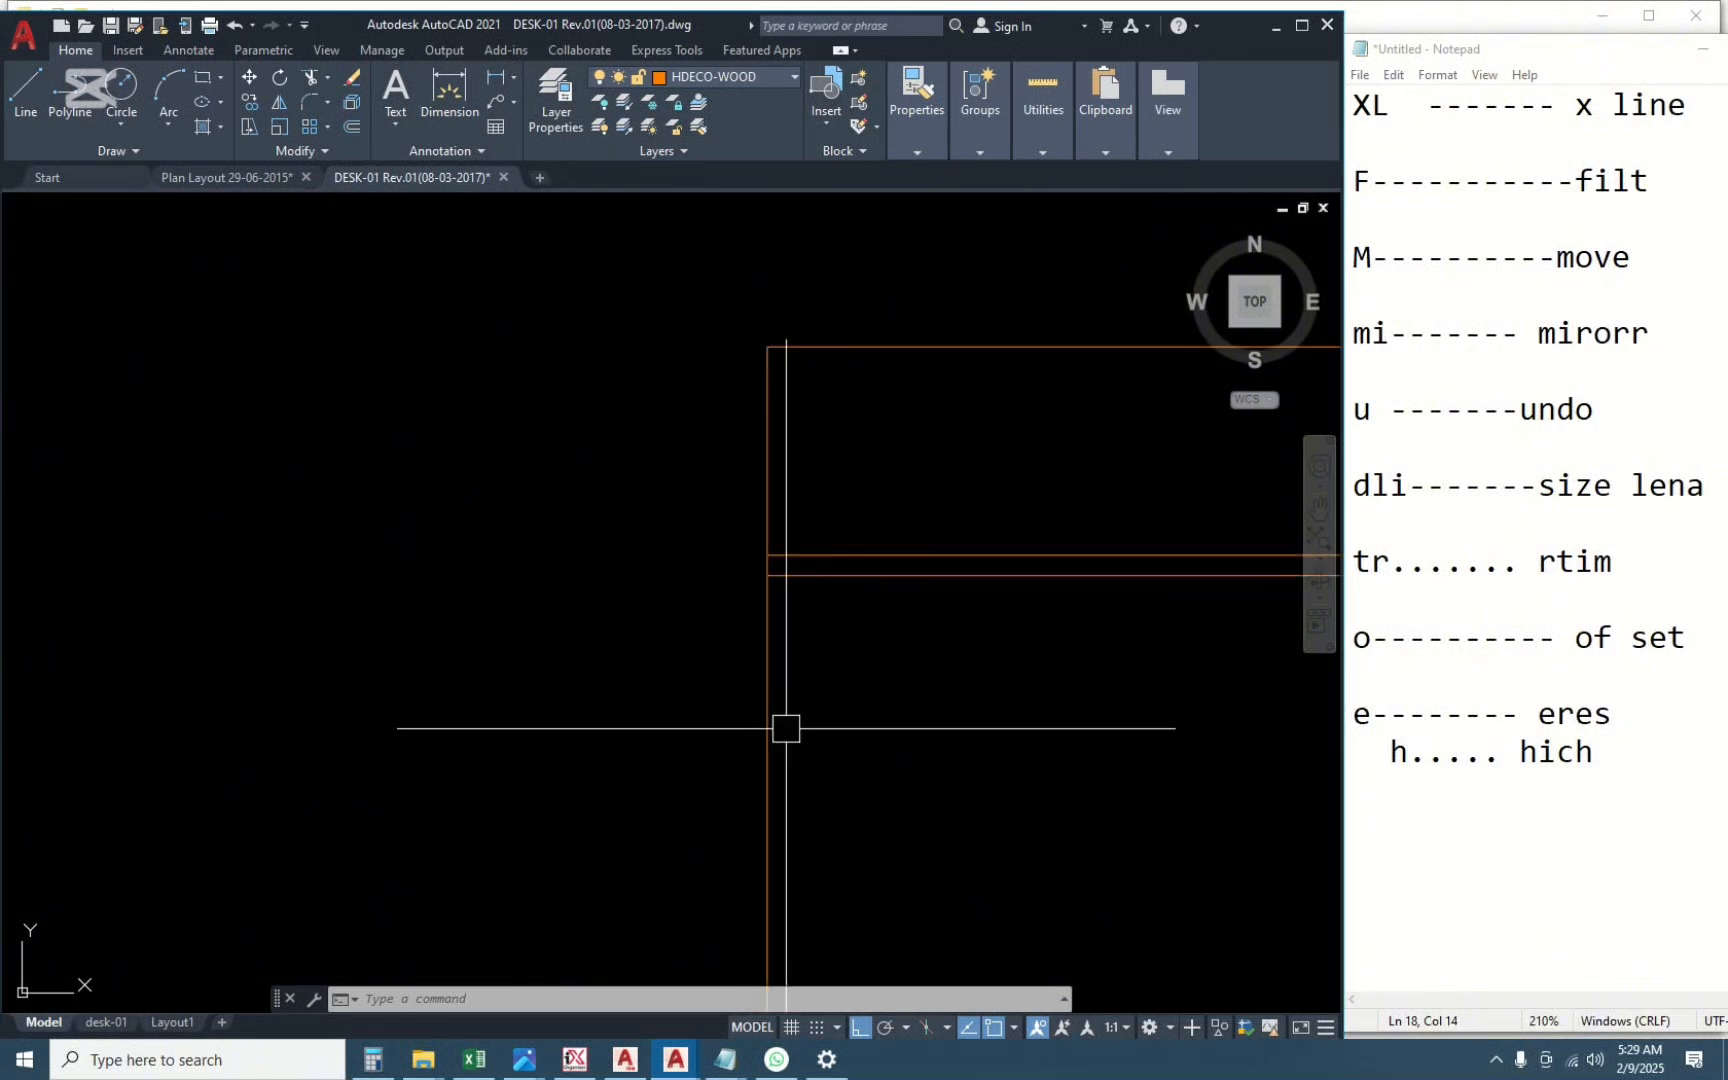
left_click(770, 706)
key("Return")
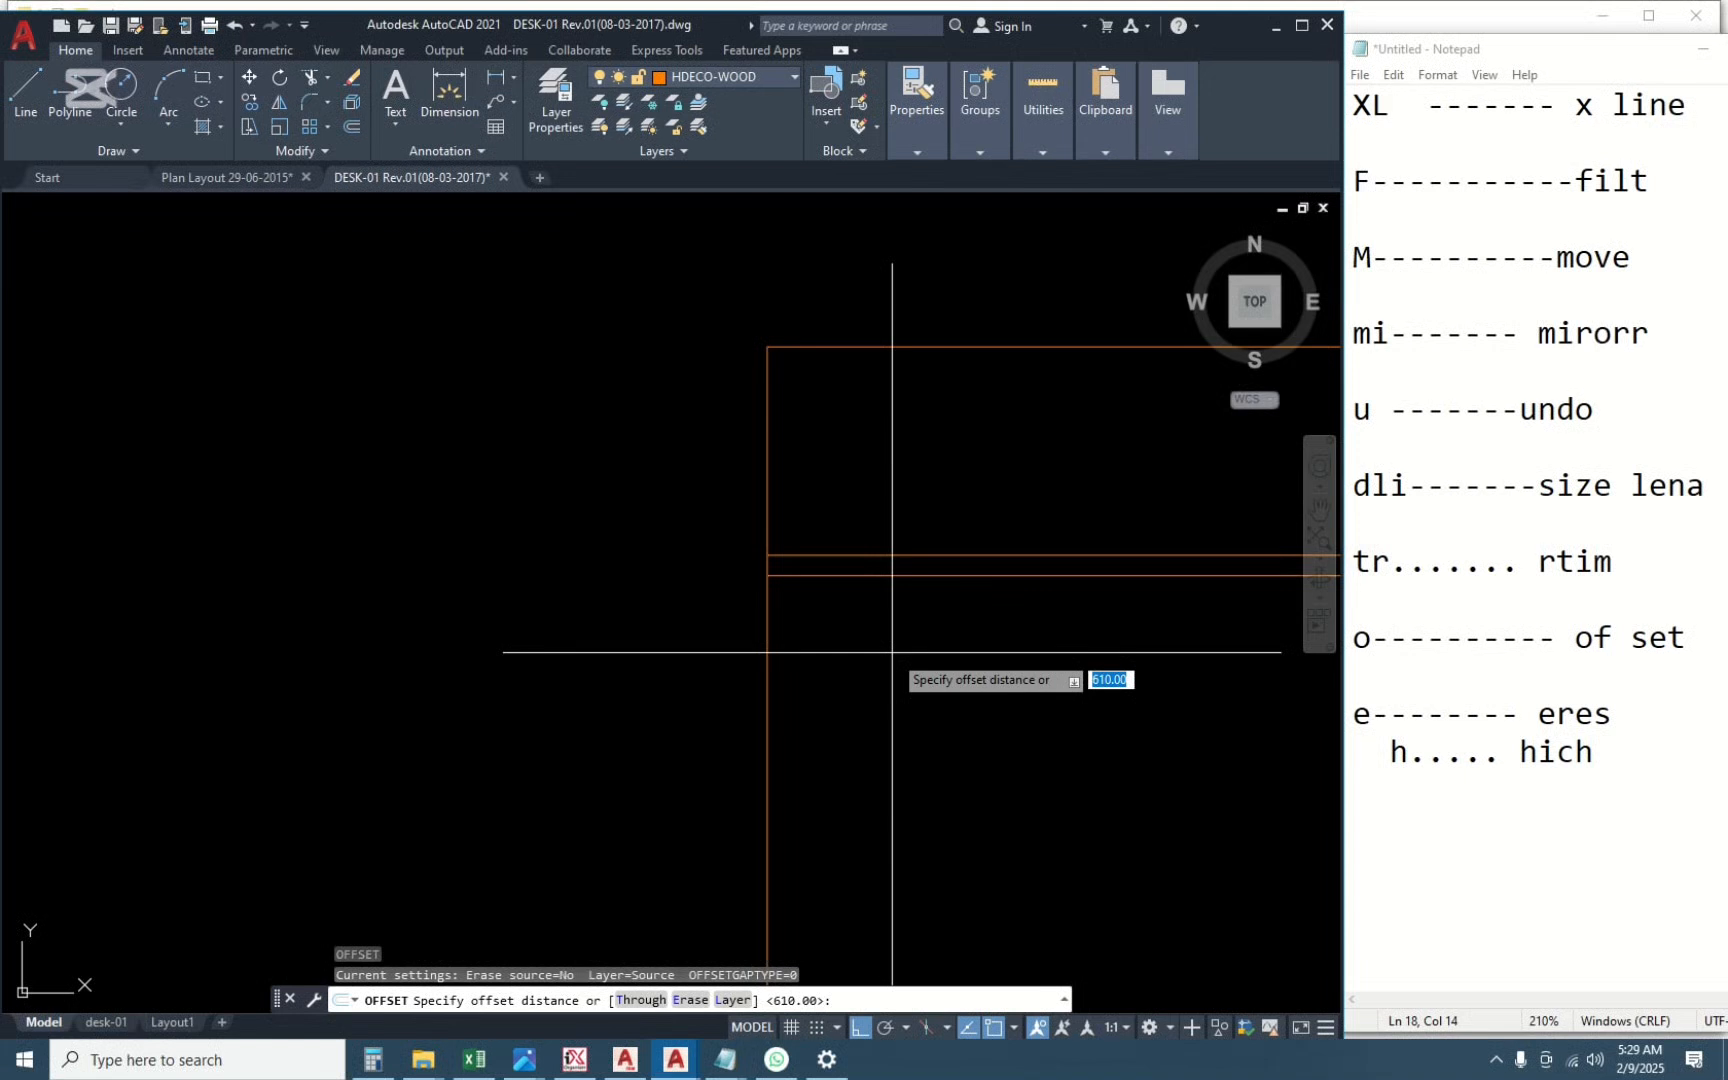
type("18")
key("Return")
left_click(770, 650)
left_click(875, 648)
key("Escape")
scroll(833, 486, "down", 3)
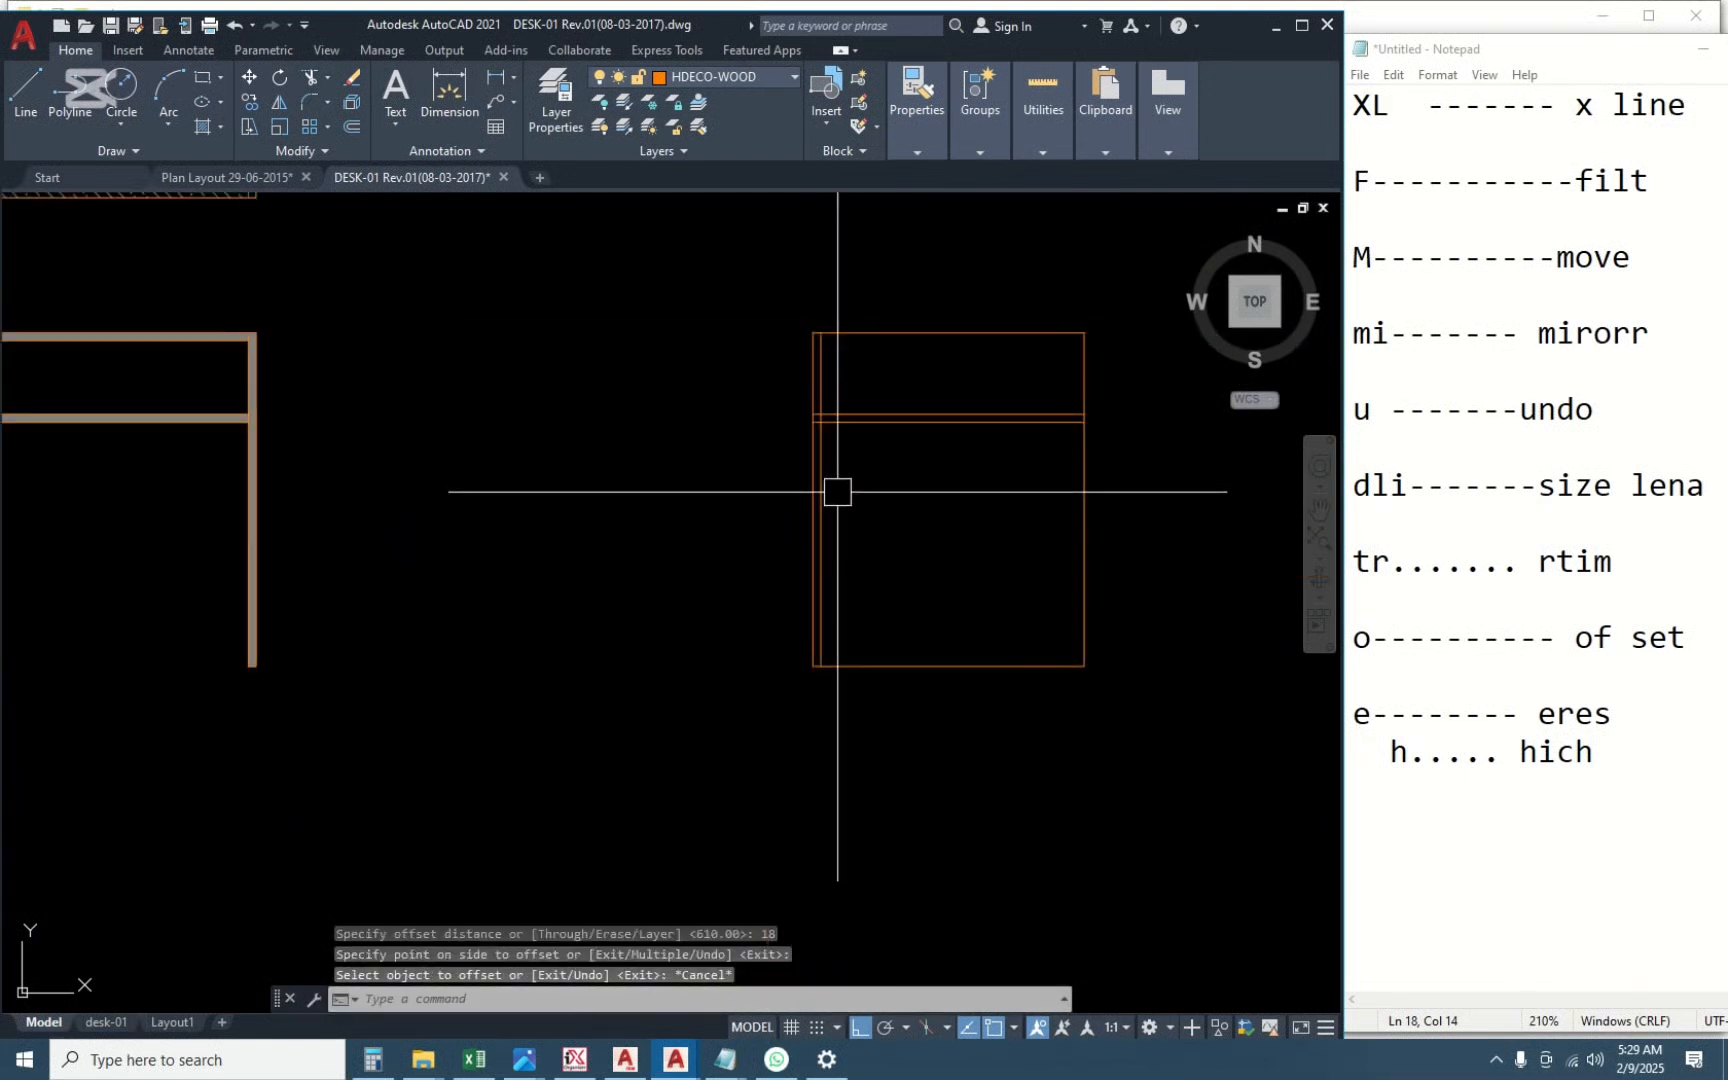
Offset the side view's top edge 18 downward for the desktop thickness.
scroll(868, 292, "up", 3)
middle_click_drag(868, 292, 696, 525)
left_click(780, 372)
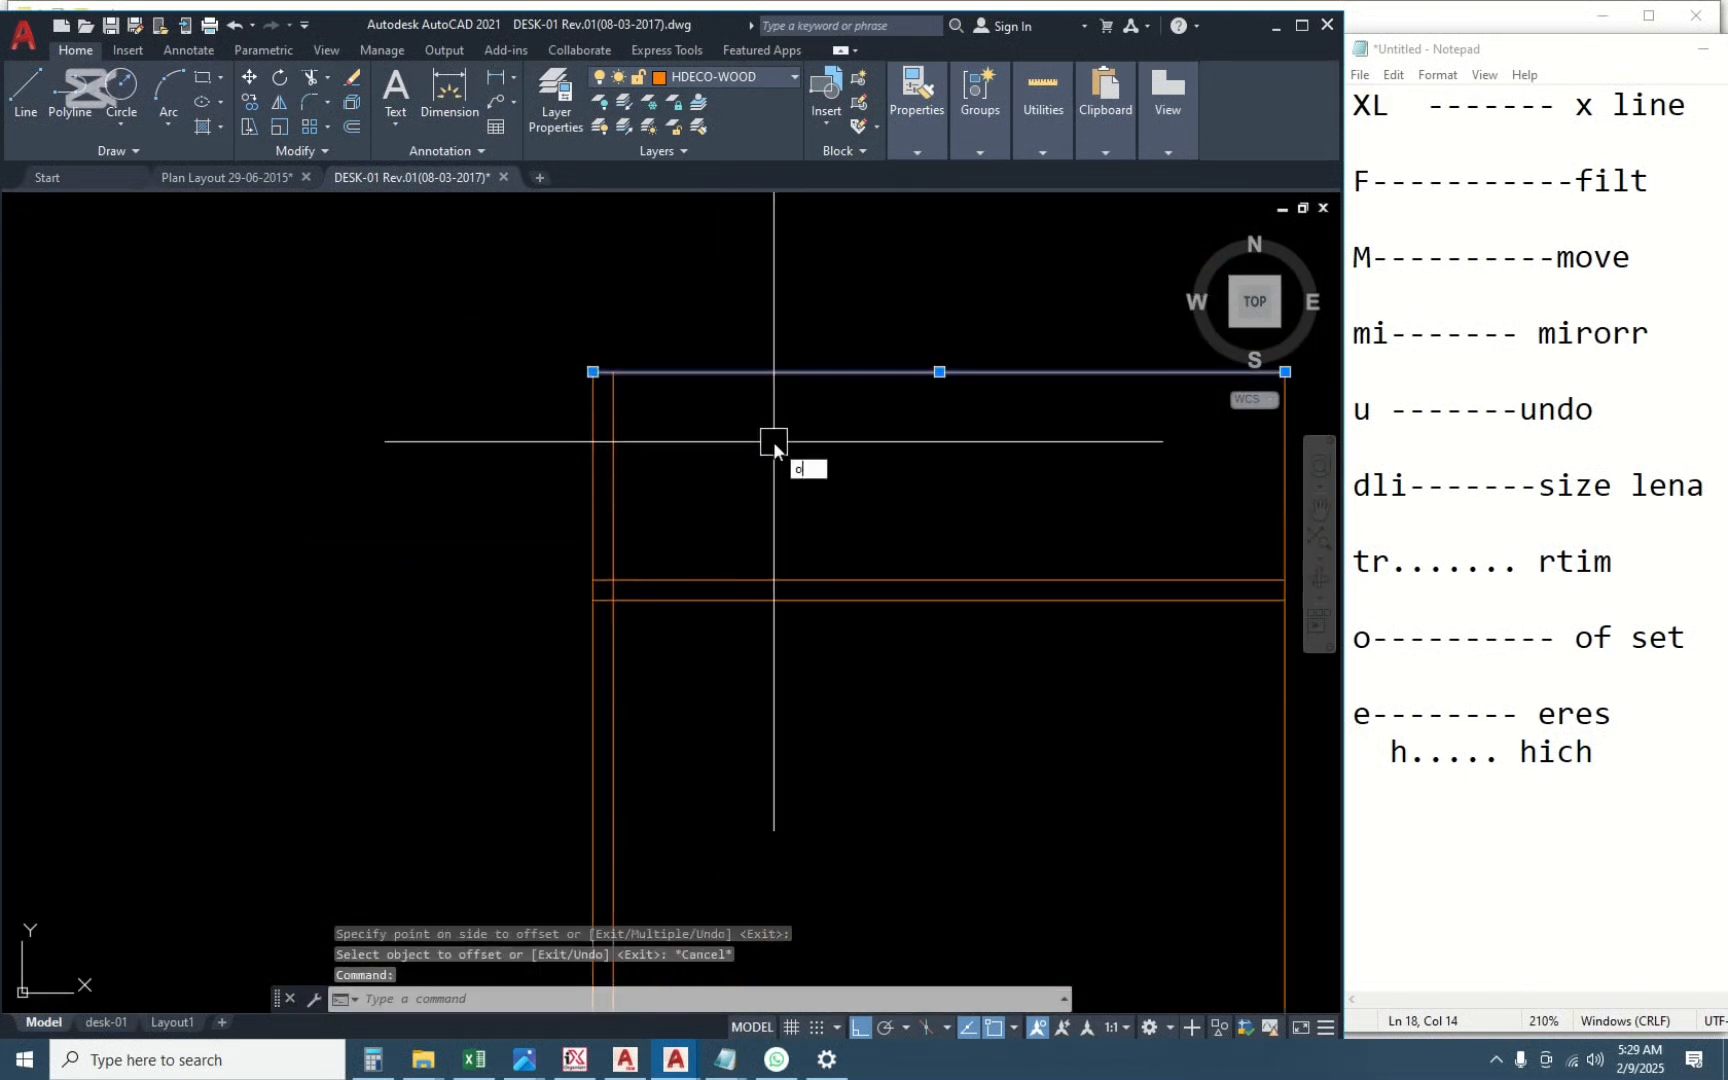
key("Return")
type("18")
key("Return")
left_click(771, 374)
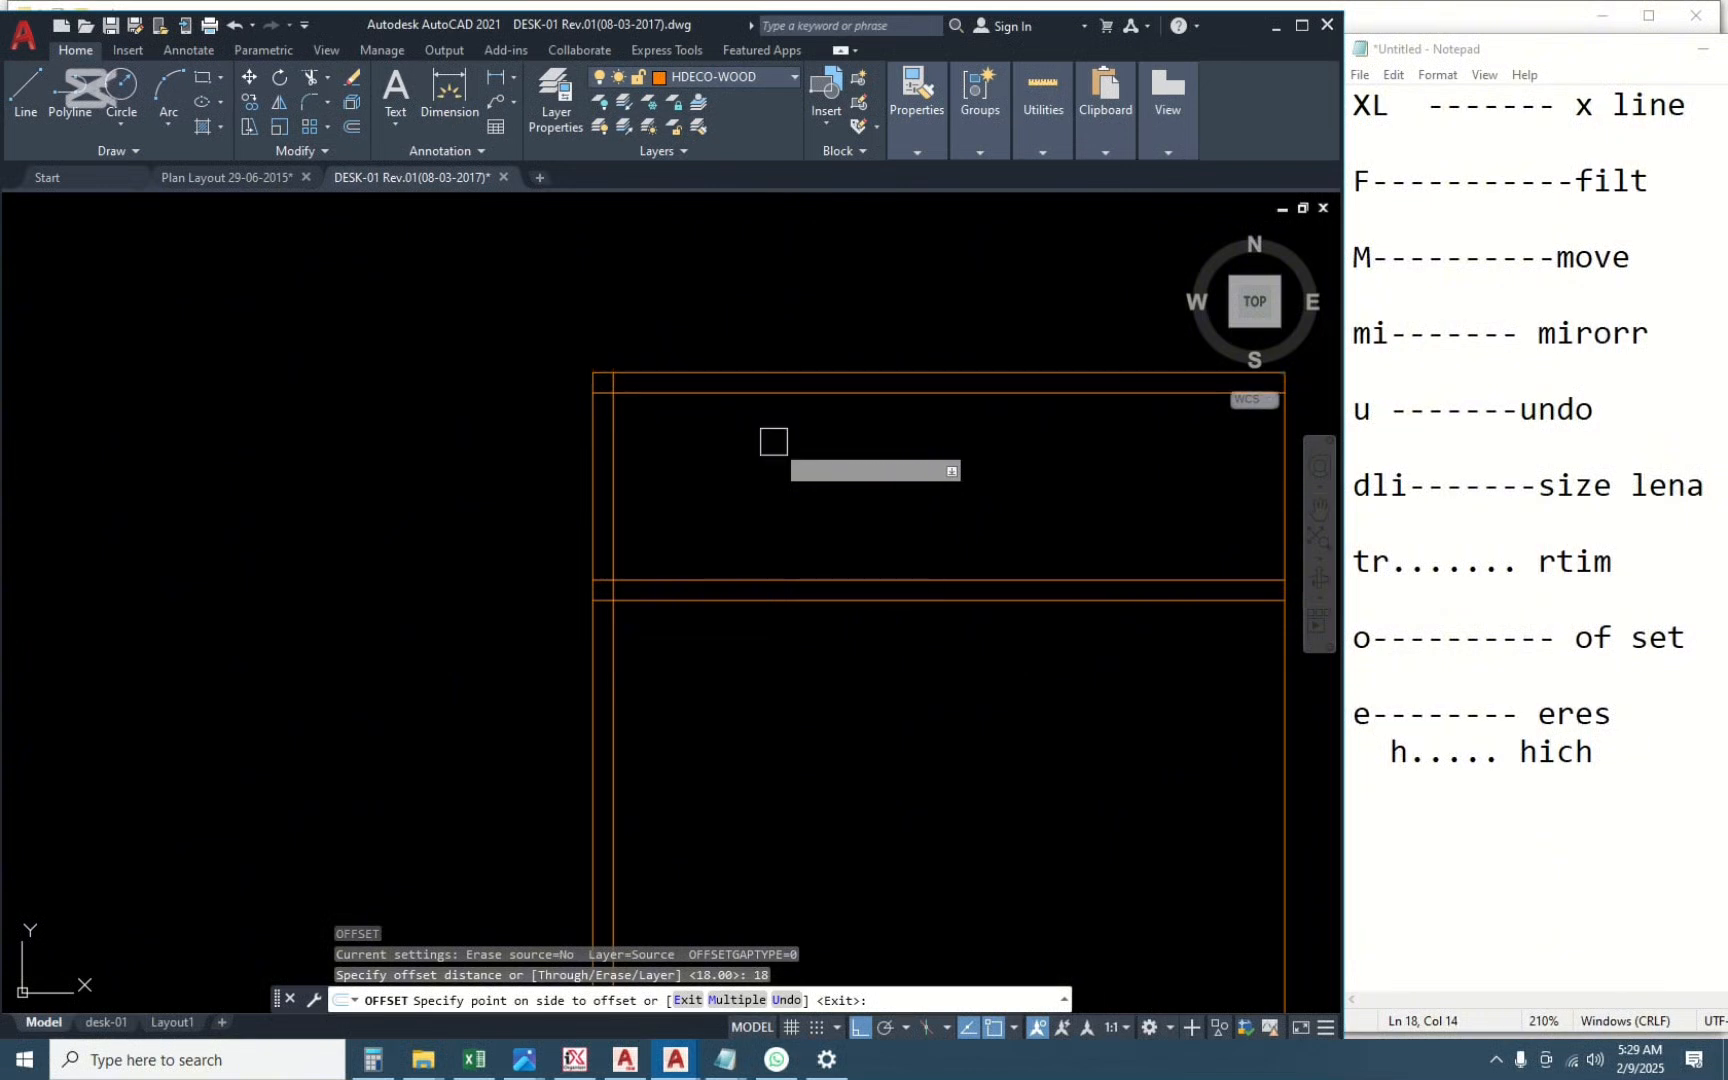
left_click(771, 444)
key("Escape")
Trim the inner vertical line above the desktop's lower edge at the side view's upper-left corner.
scroll(748, 345, "up", 2)
scroll(529, 407, "up", 3)
type("tr")
key("Return")
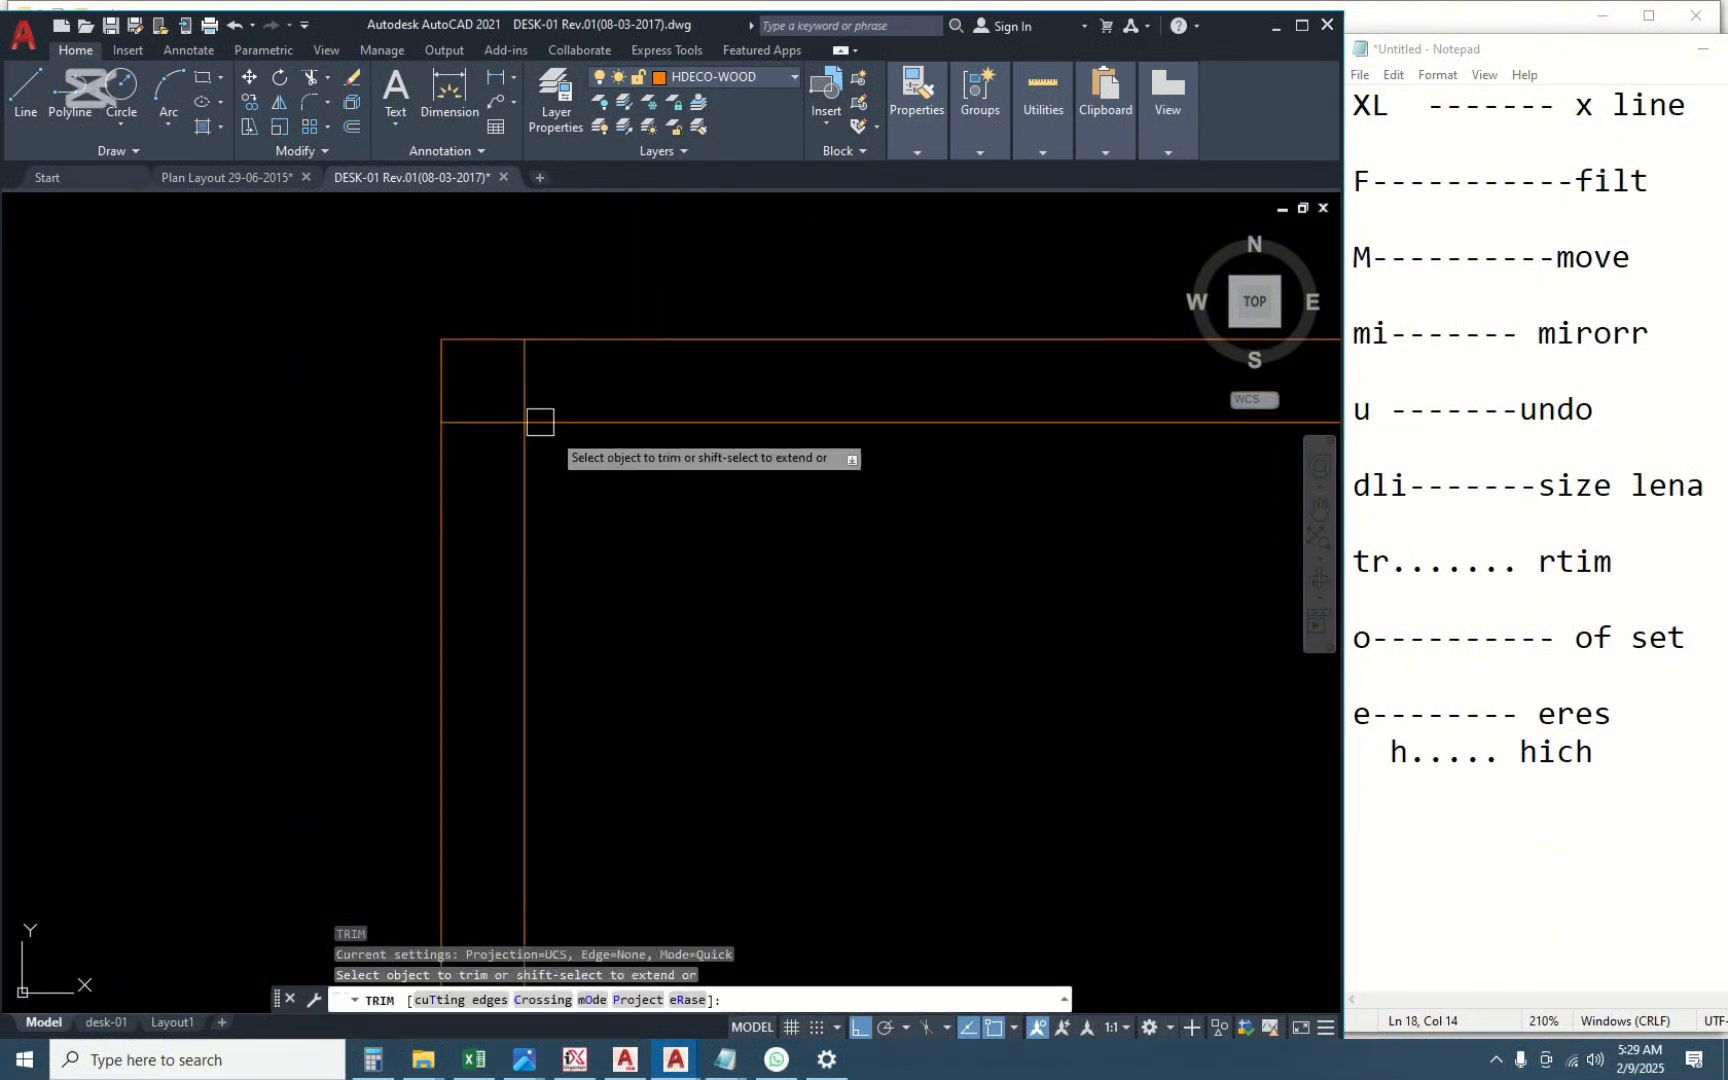
key("Escape")
key("Escape")
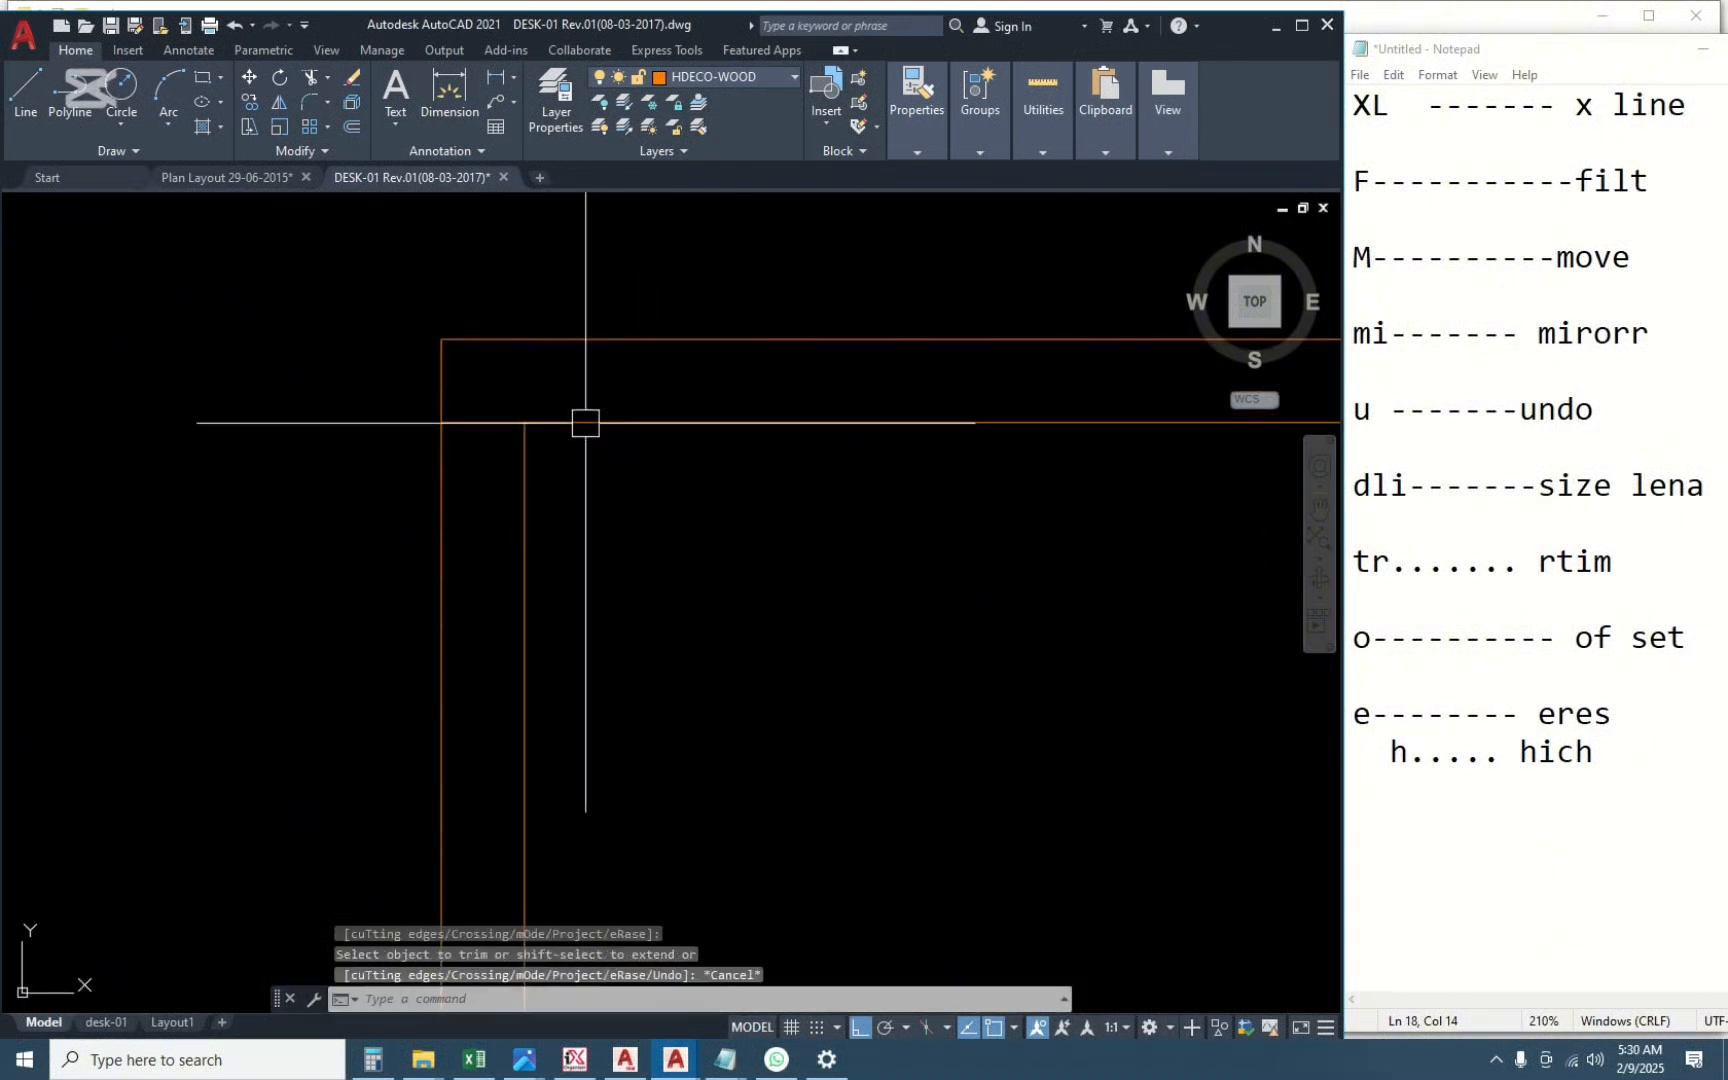
Extend the inner vertical line's upper end to the side view's top edge.
left_click(529, 482)
left_click(525, 422)
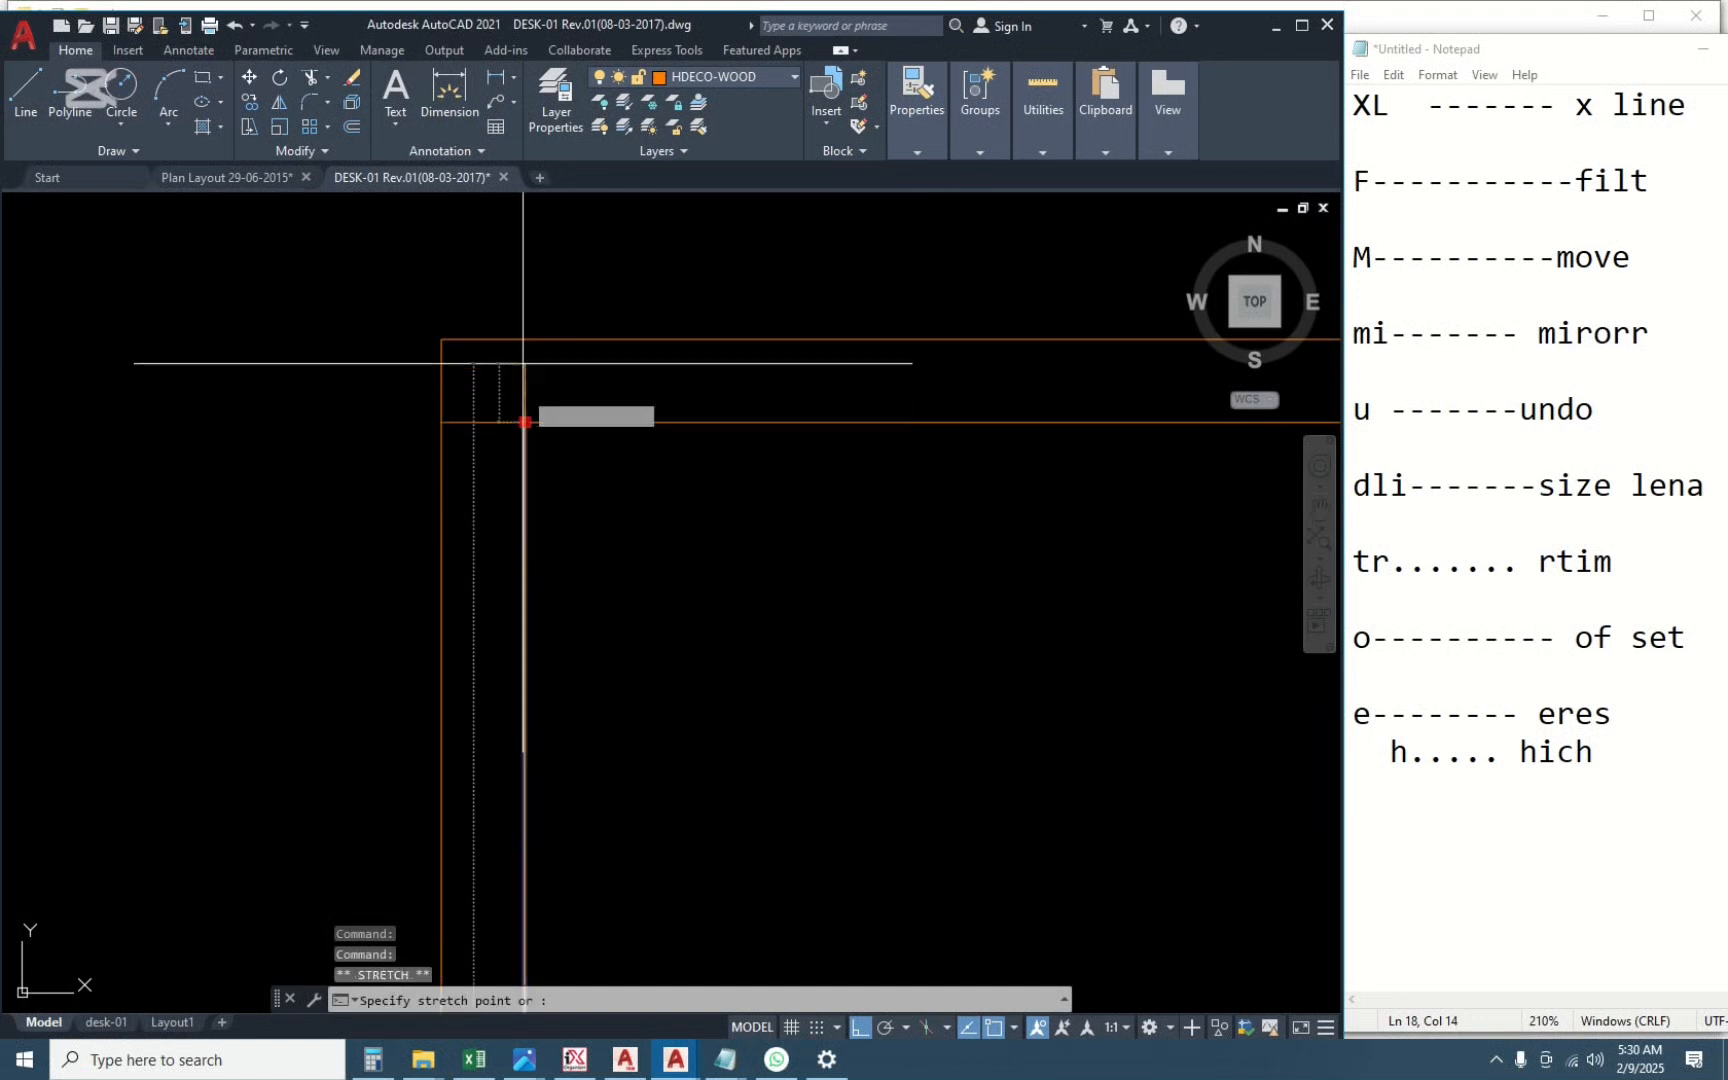
left_click(525, 340)
key("Escape")
Shorten the desktop's lower line at its left end so it starts from the inner vertical line.
left_click(498, 413)
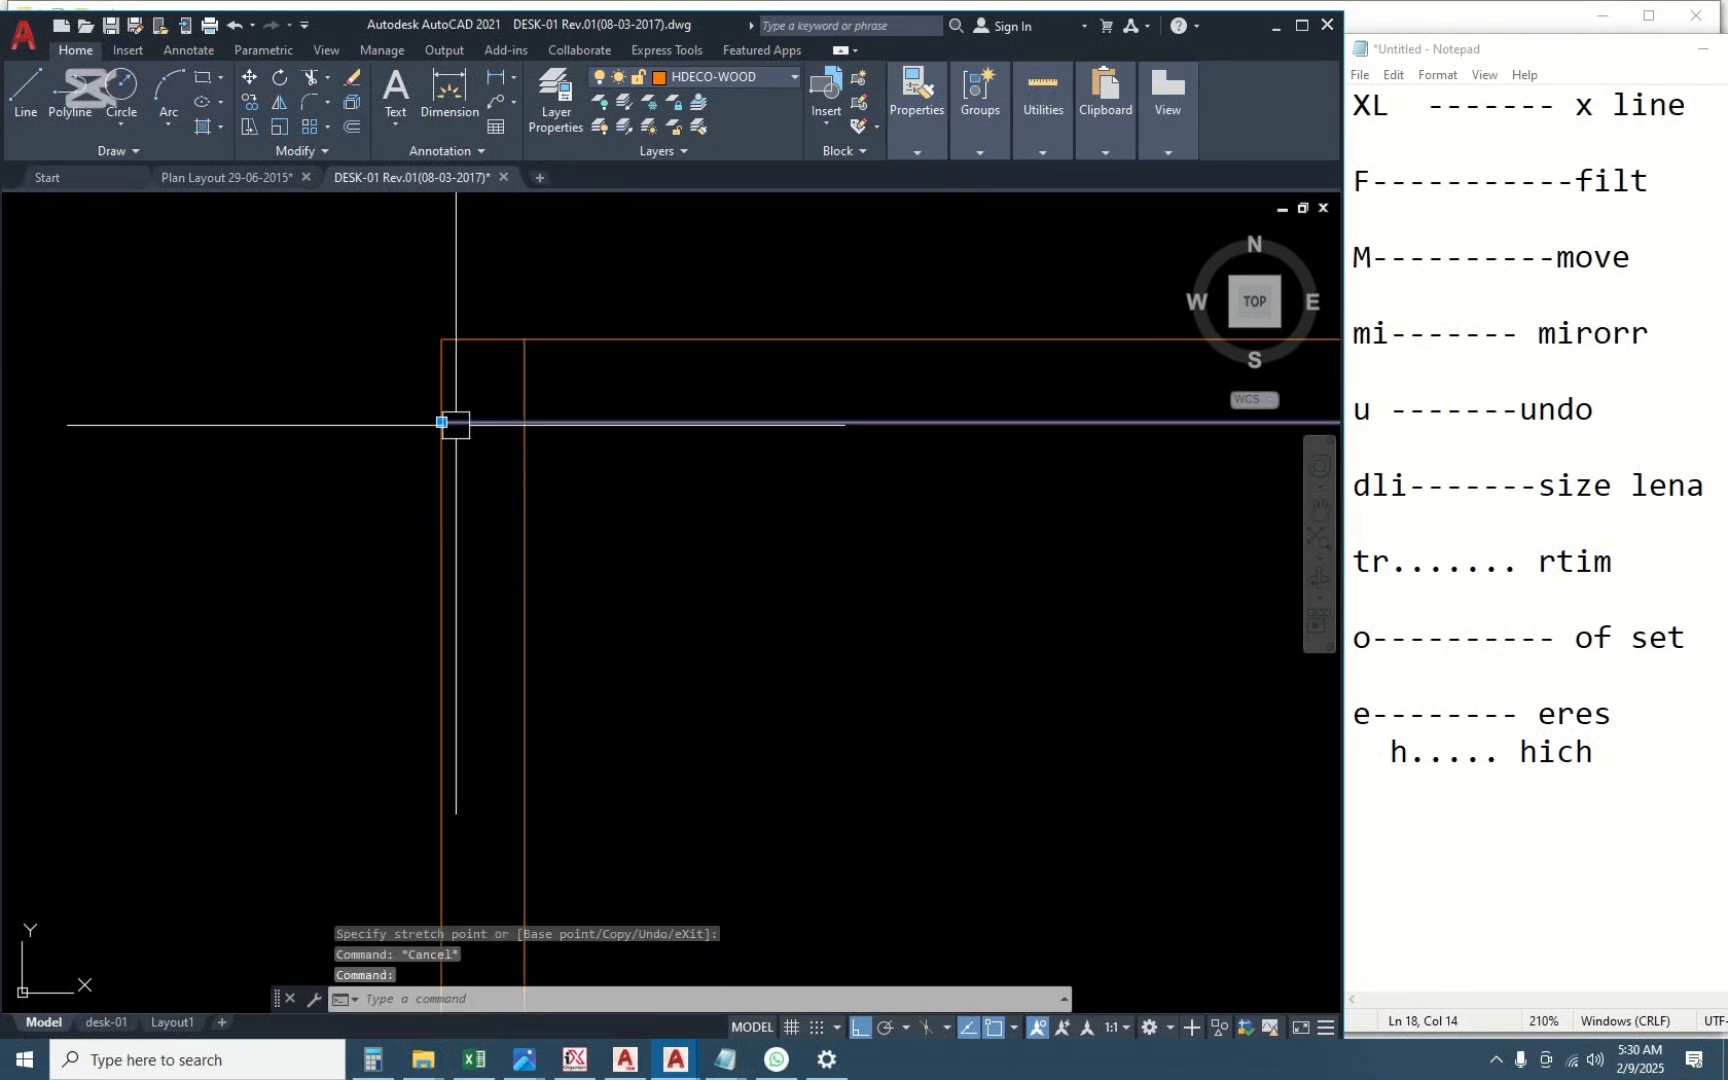
left_click(442, 422)
left_click(525, 422)
key("Escape")
Offset the desktop's lower line 350 downward in the side view.
scroll(594, 357, "down", 6)
middle_click_drag(632, 454, 512, 465)
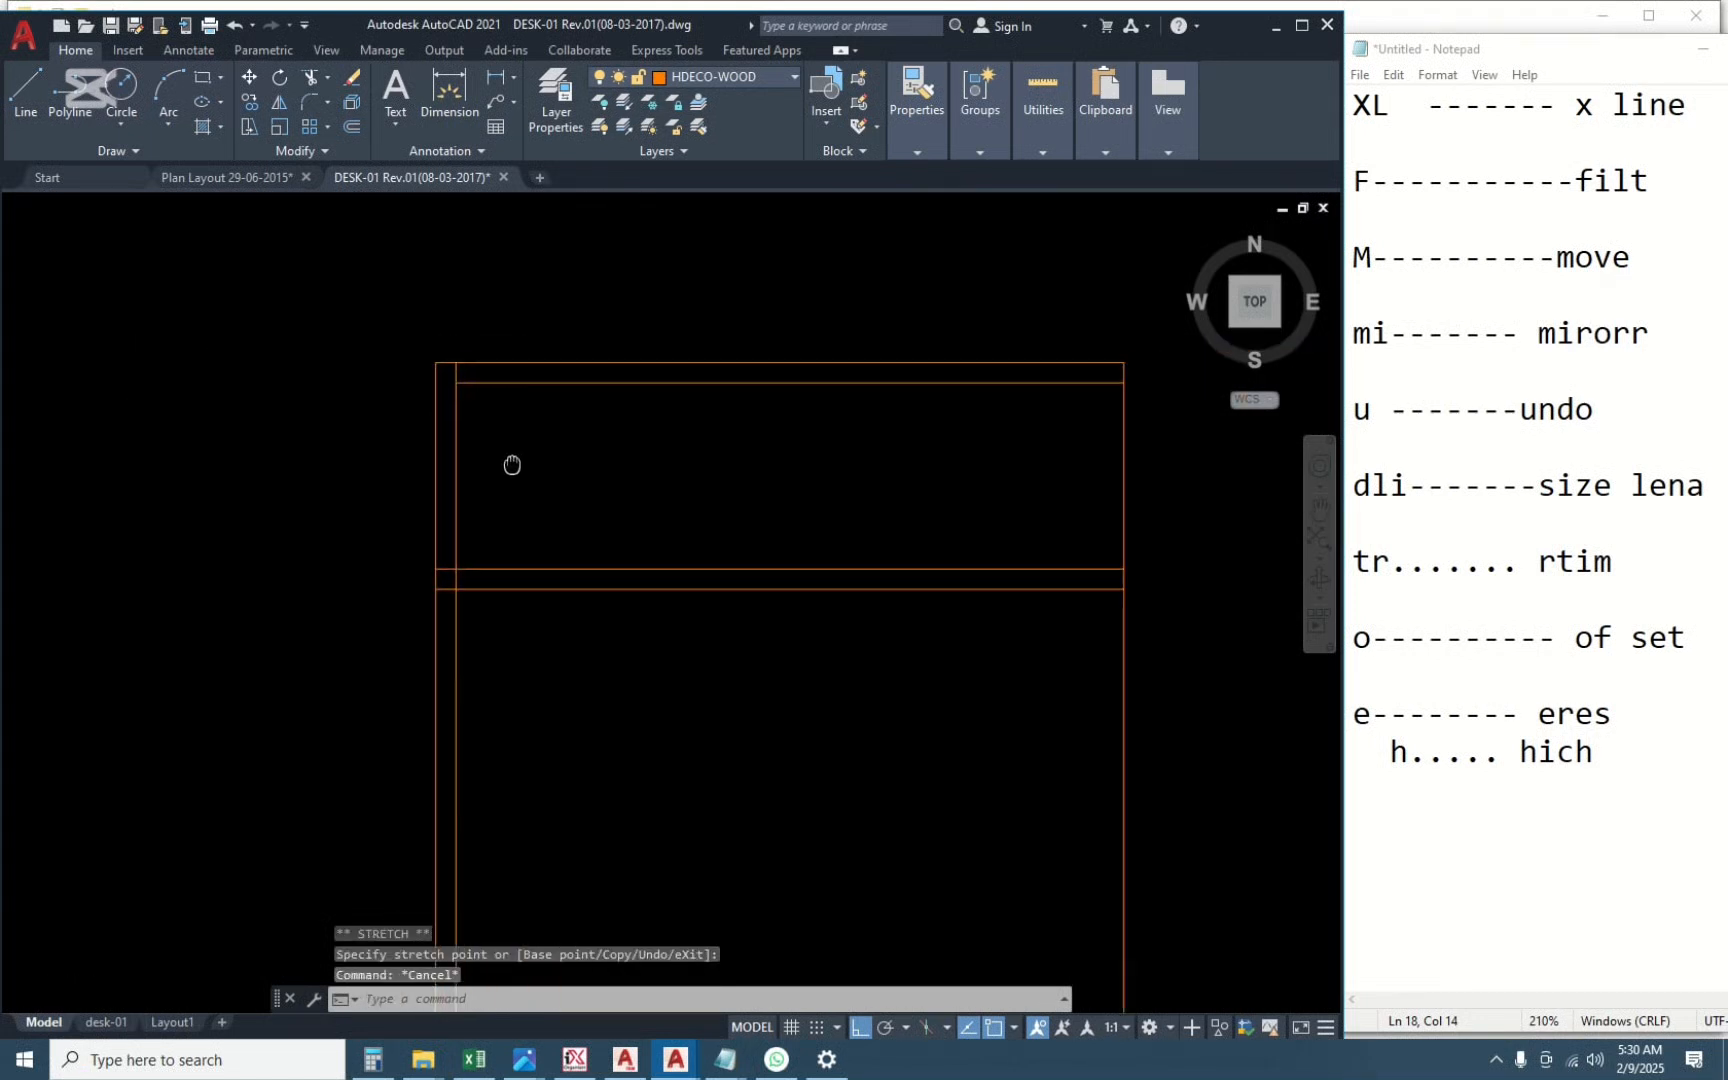
middle_click_drag(488, 648, 486, 552)
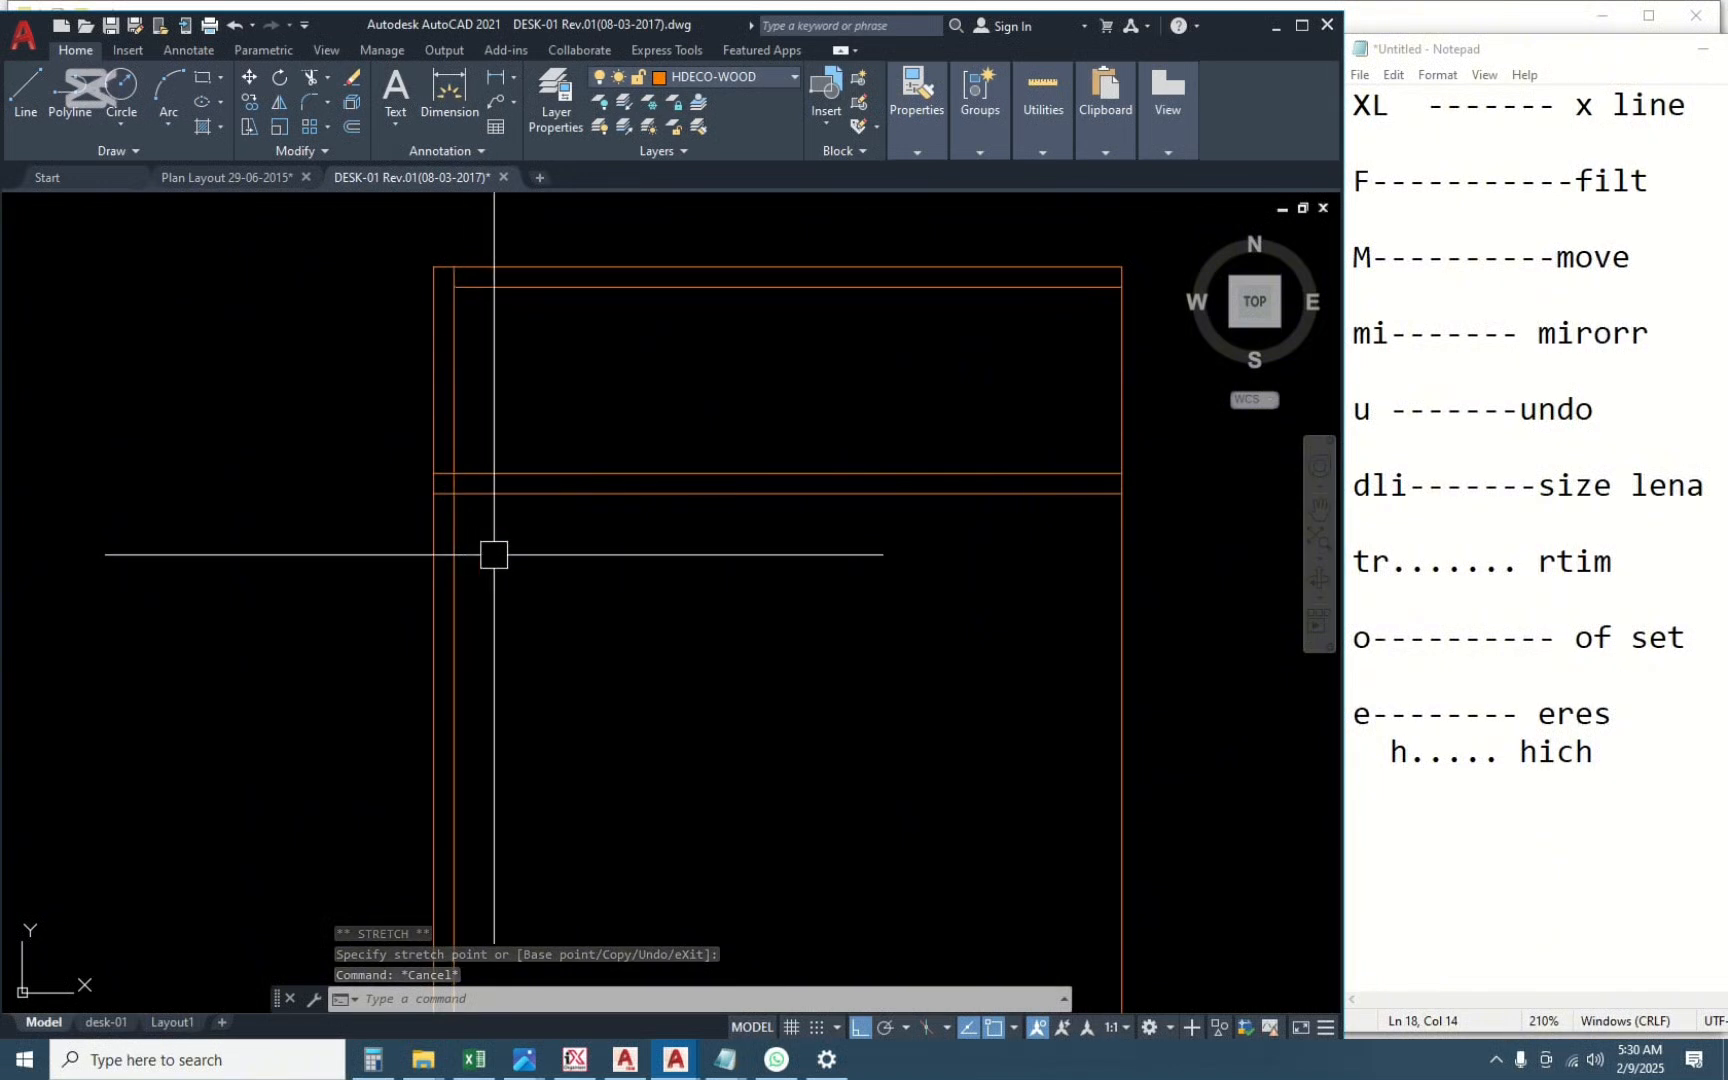
scroll(488, 560, "down", 3)
scroll(532, 582, "up", 3)
left_click(571, 272)
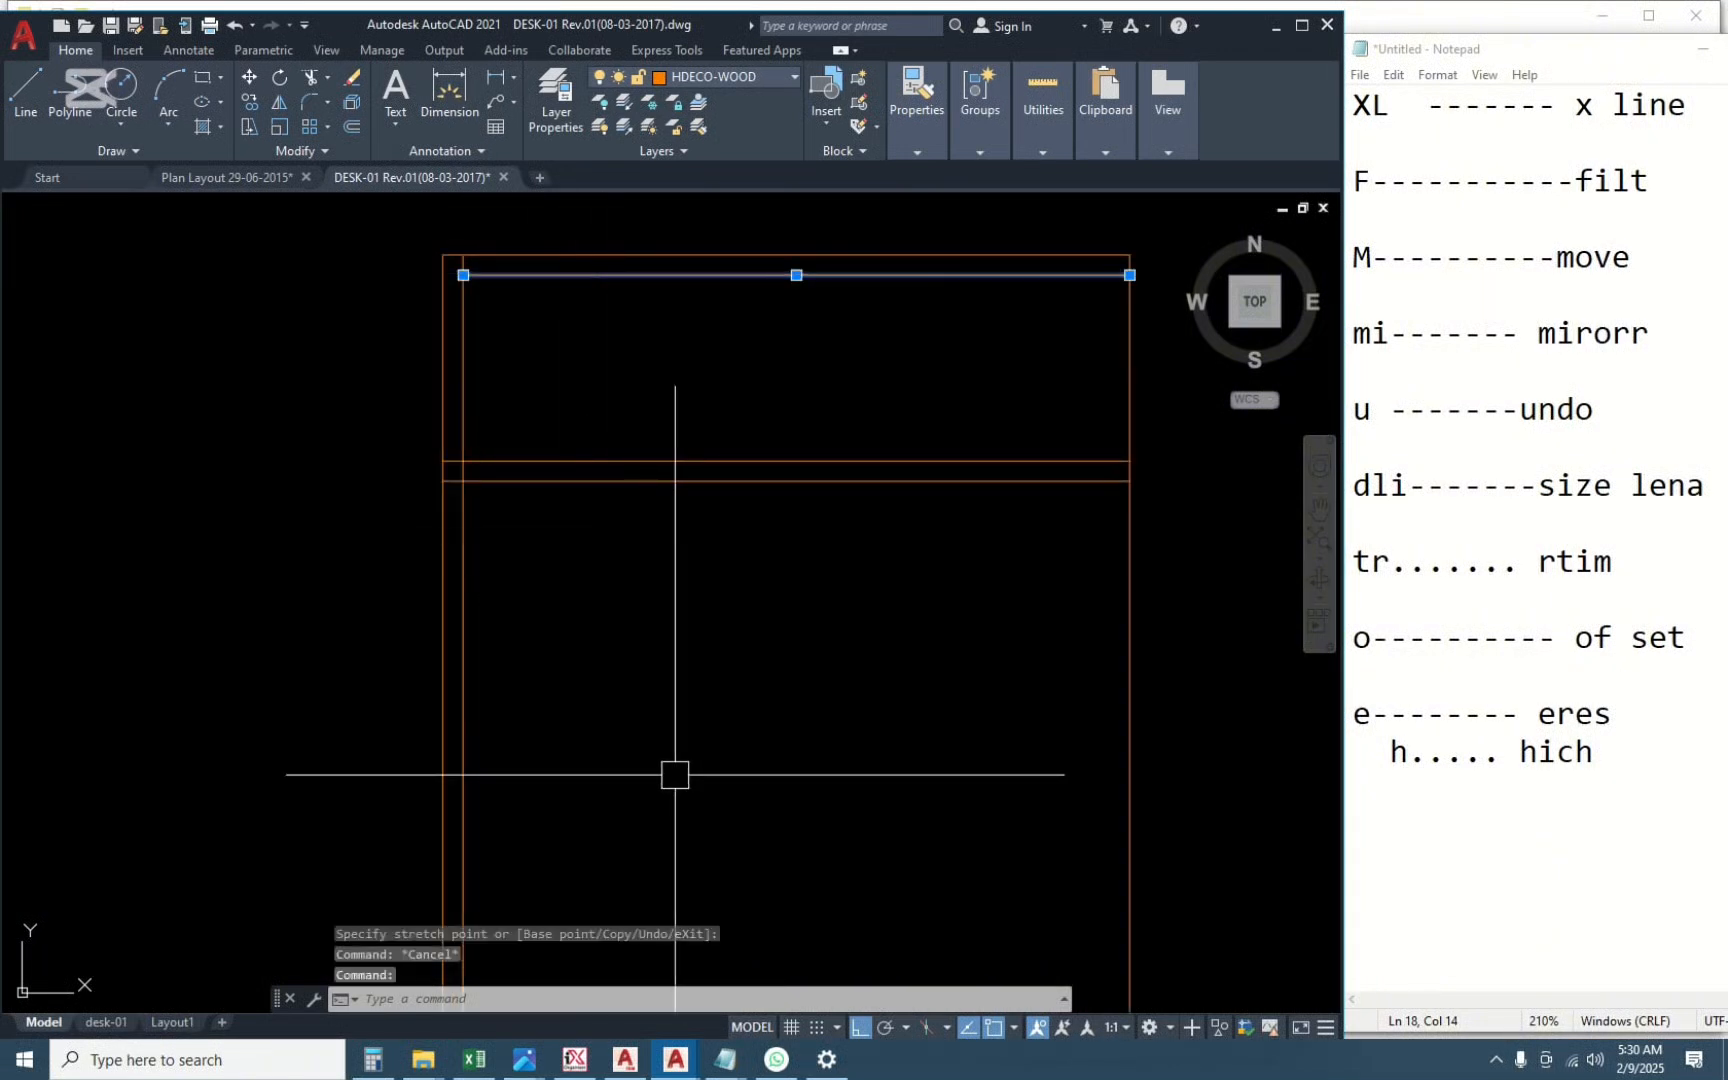
type("o")
key("Return")
type("35")
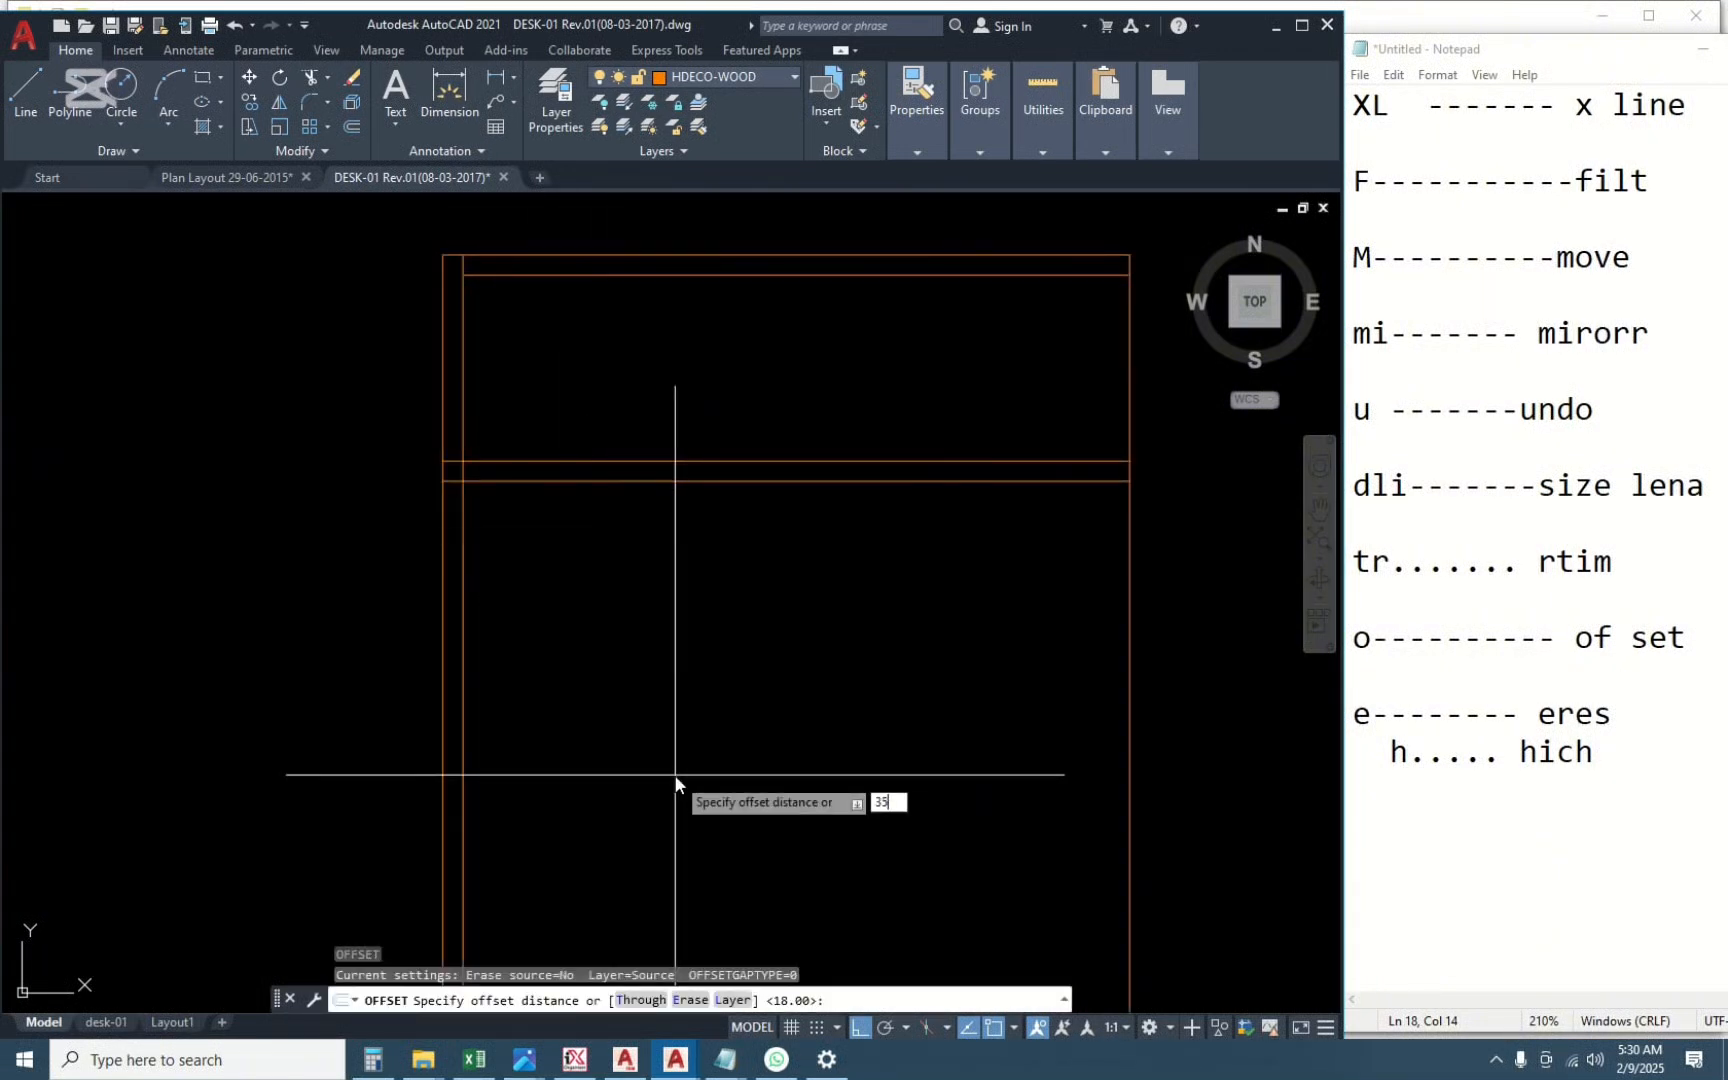
type("0")
key("Return")
left_click(675, 775)
key("Escape")
Extend the new horizontal line's left end to the side view's outer left edge.
left_click(561, 669)
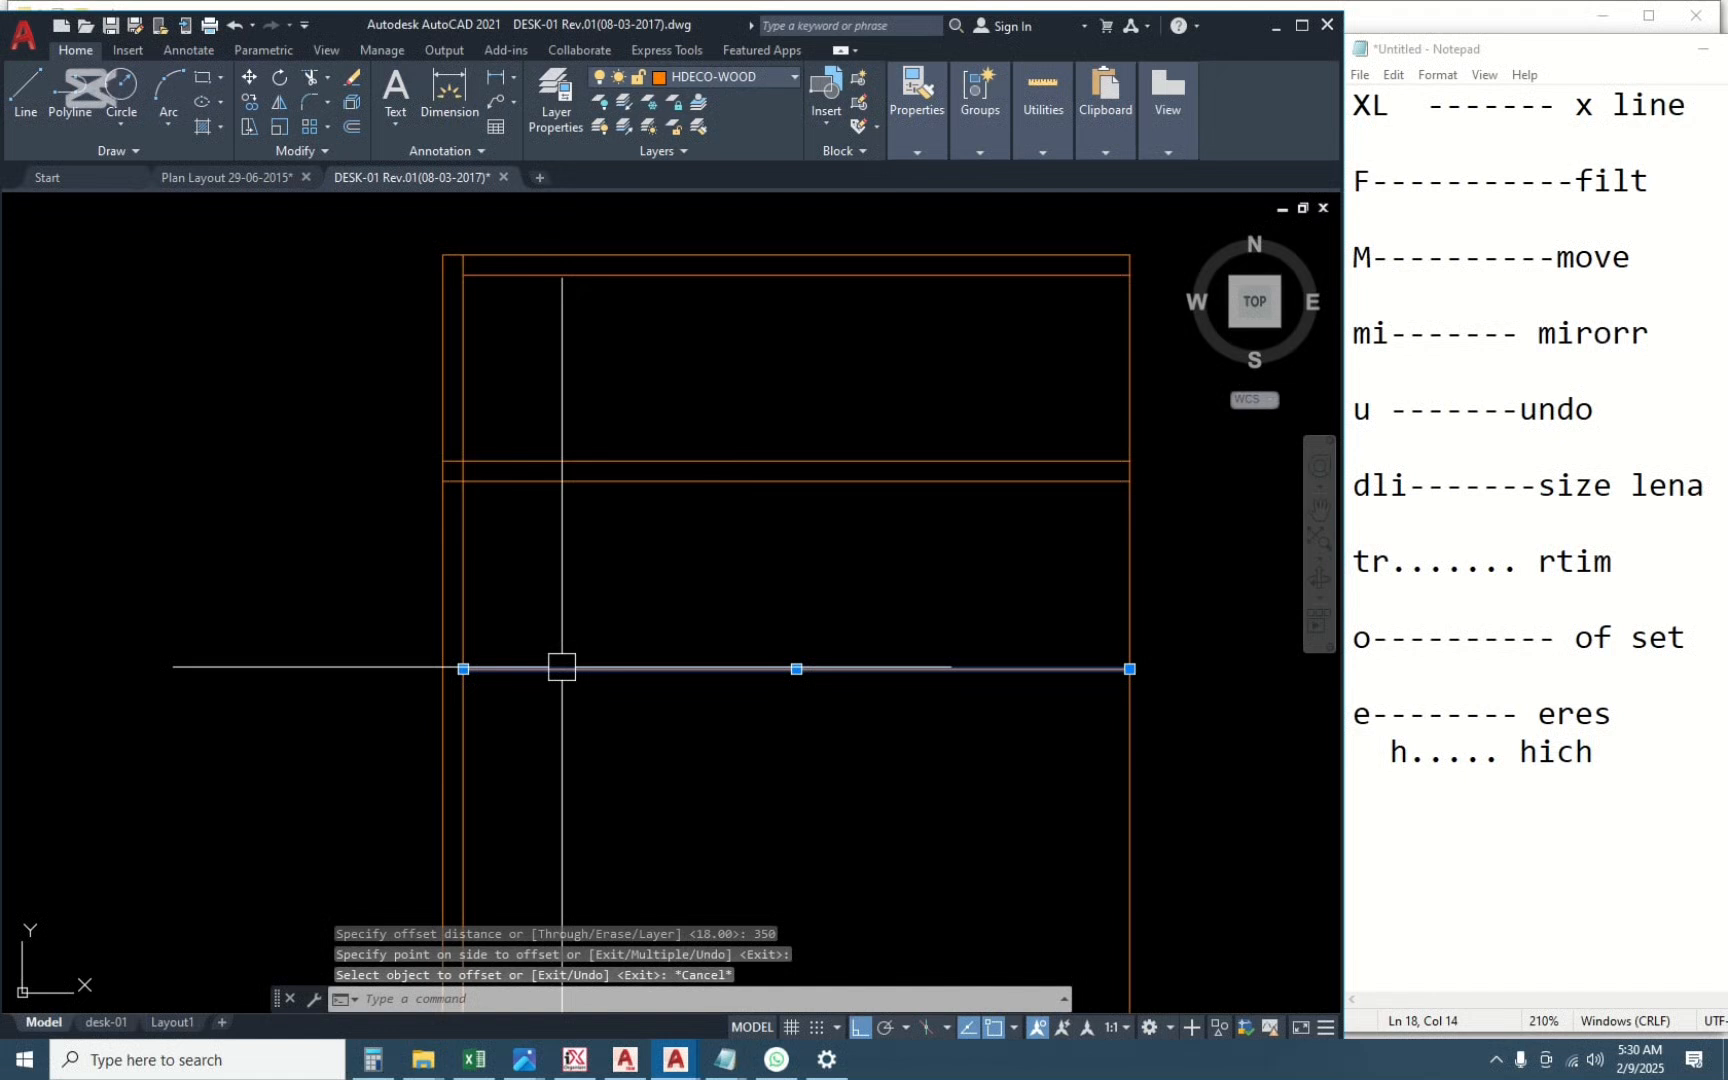
left_click(463, 669)
left_click(443, 669)
key("Escape")
Shorten the same horizontal line's right end back to the inner vertical line, closing the front board's bottom.
middle_click_drag(559, 729, 536, 692)
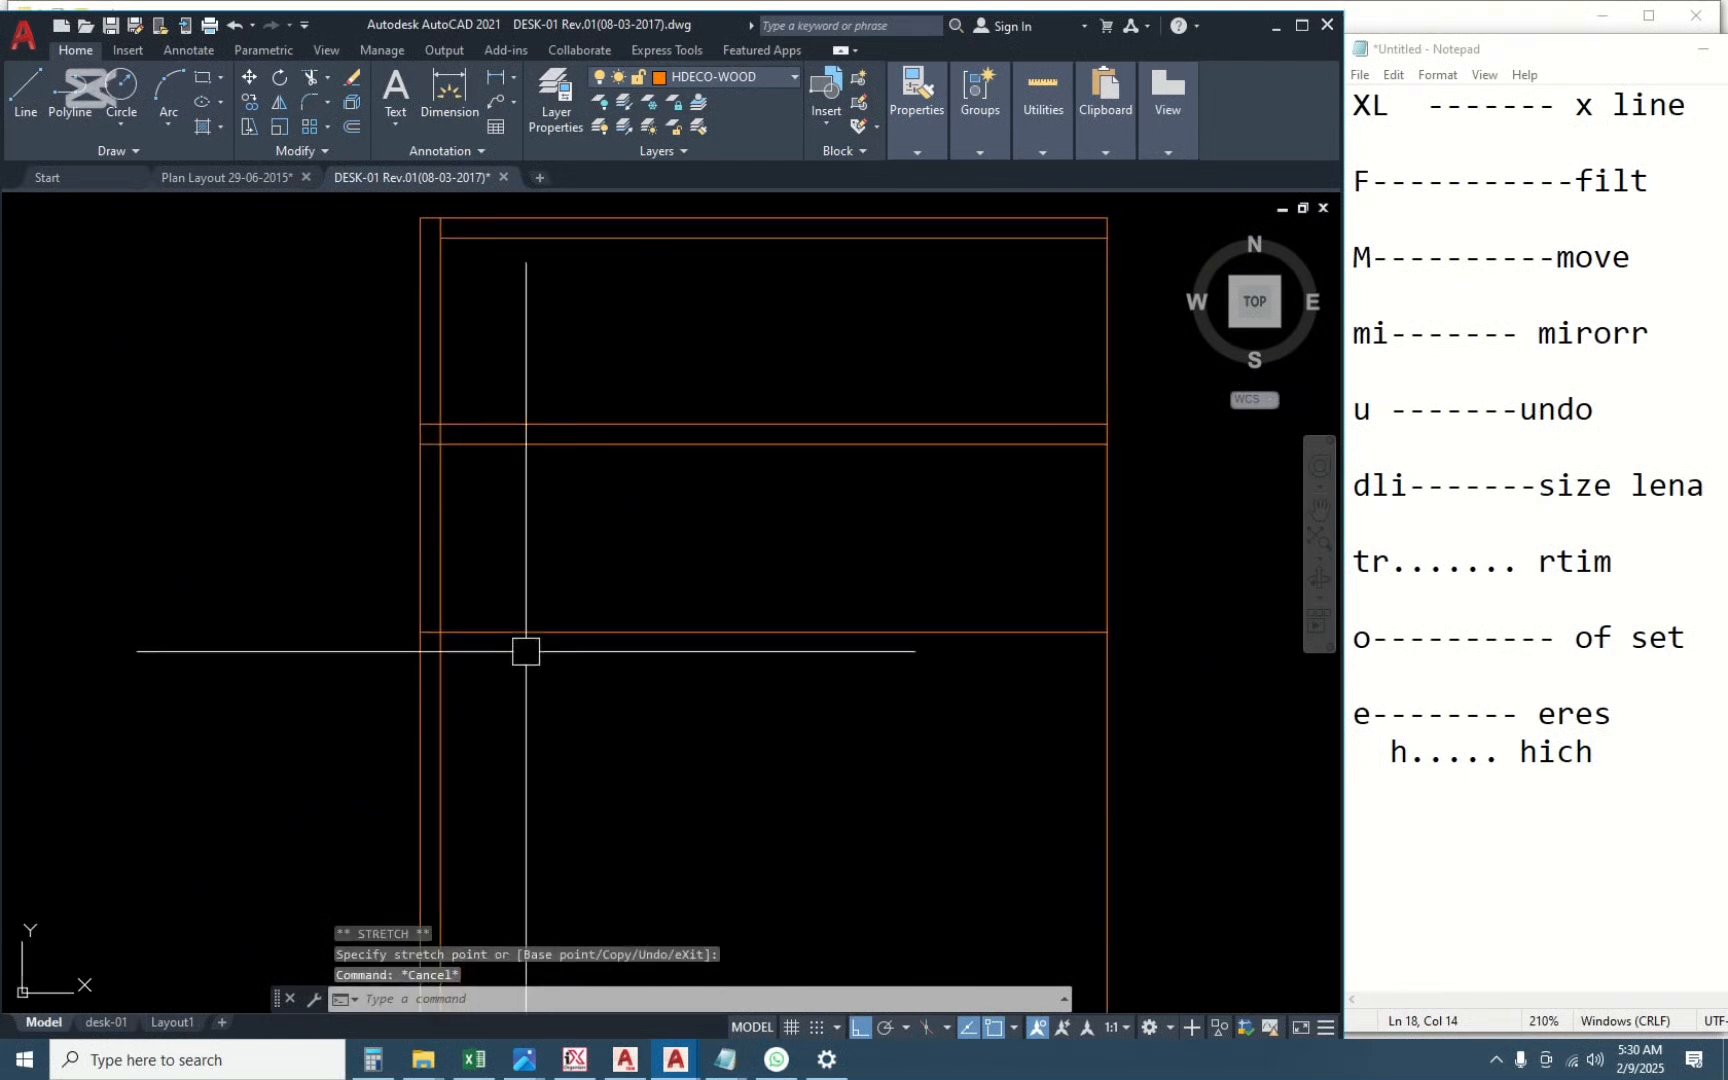
left_click(535, 631)
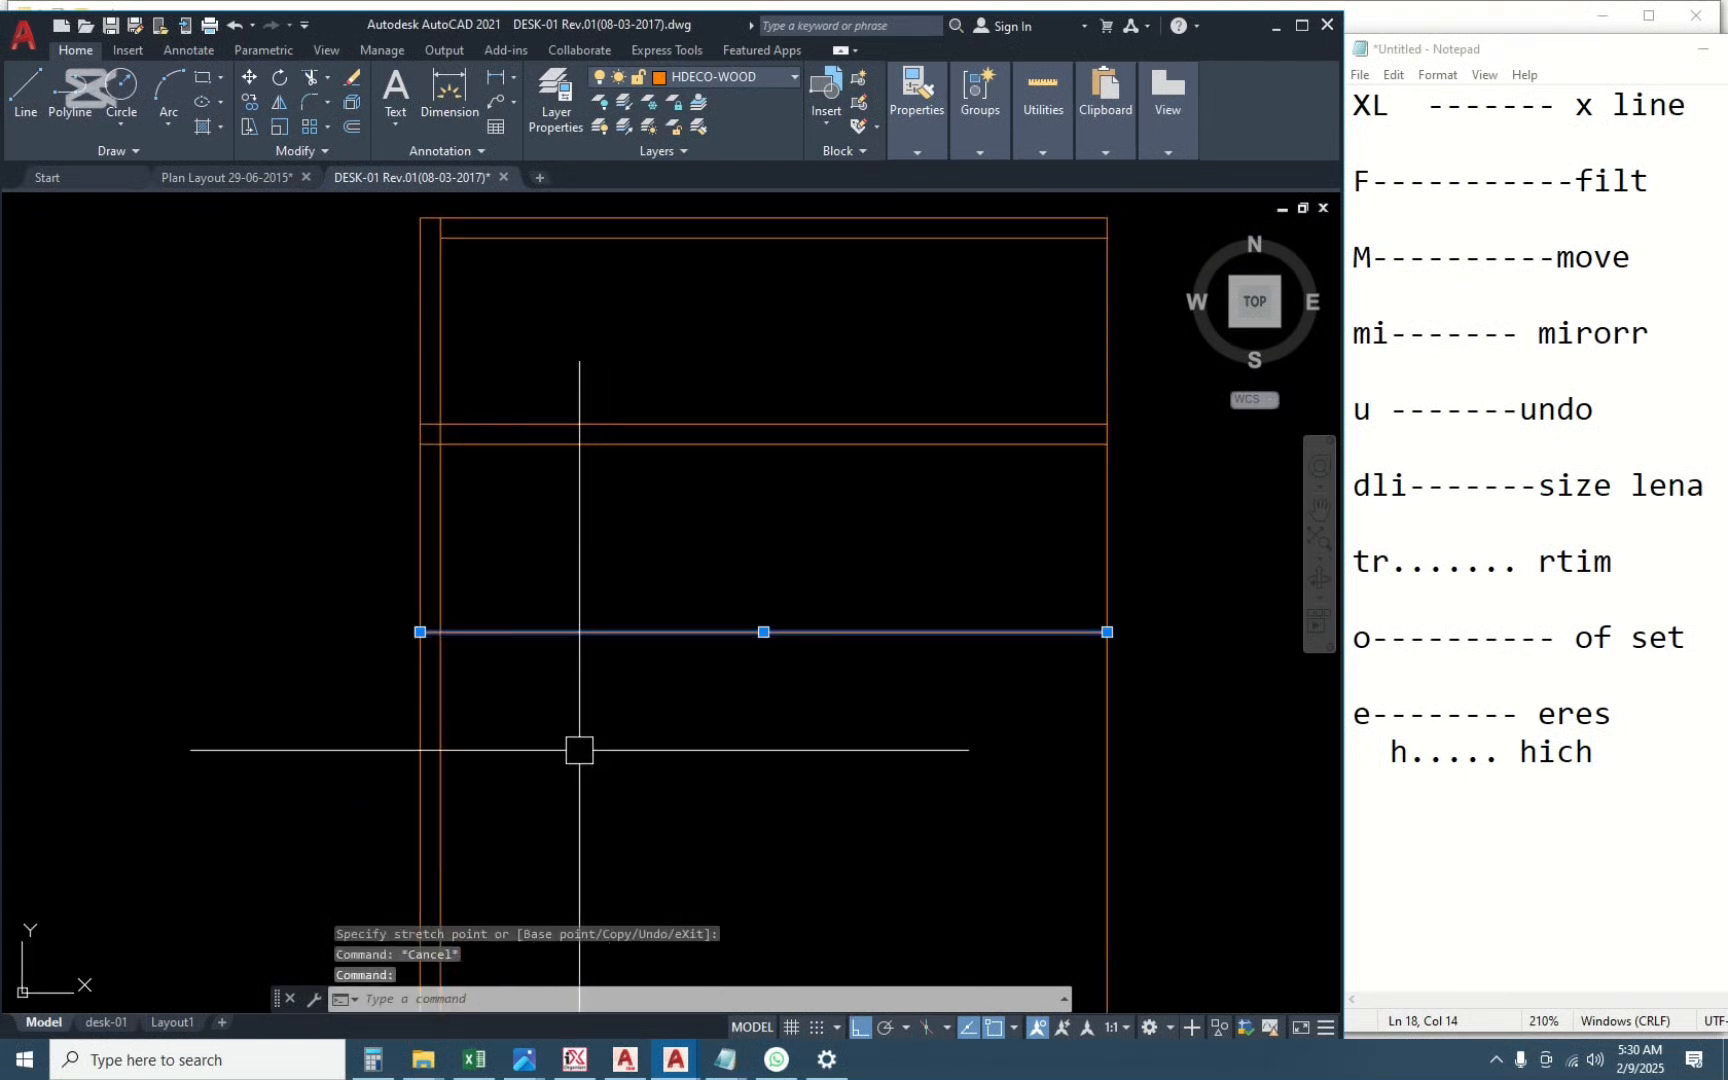
scroll(442, 662, "up", 2)
scroll(1030, 717, "down", 4)
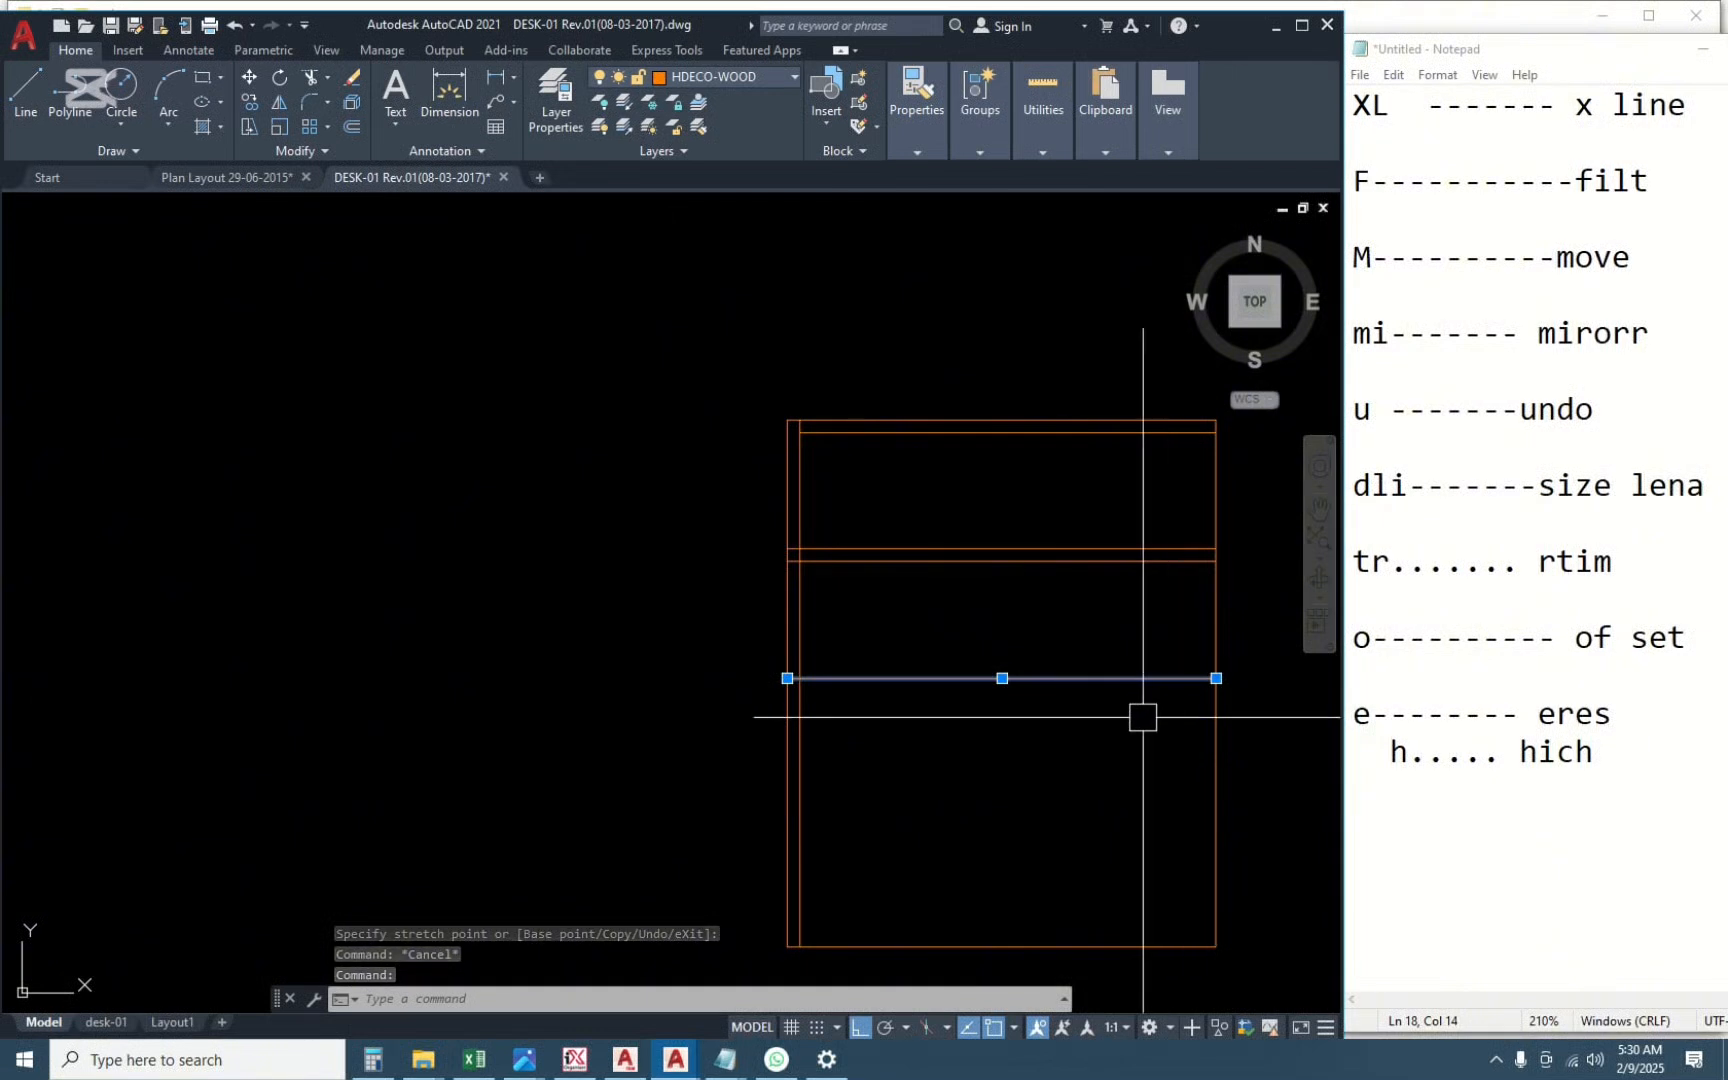
left_click(1216, 678)
scroll(771, 672, "up", 6)
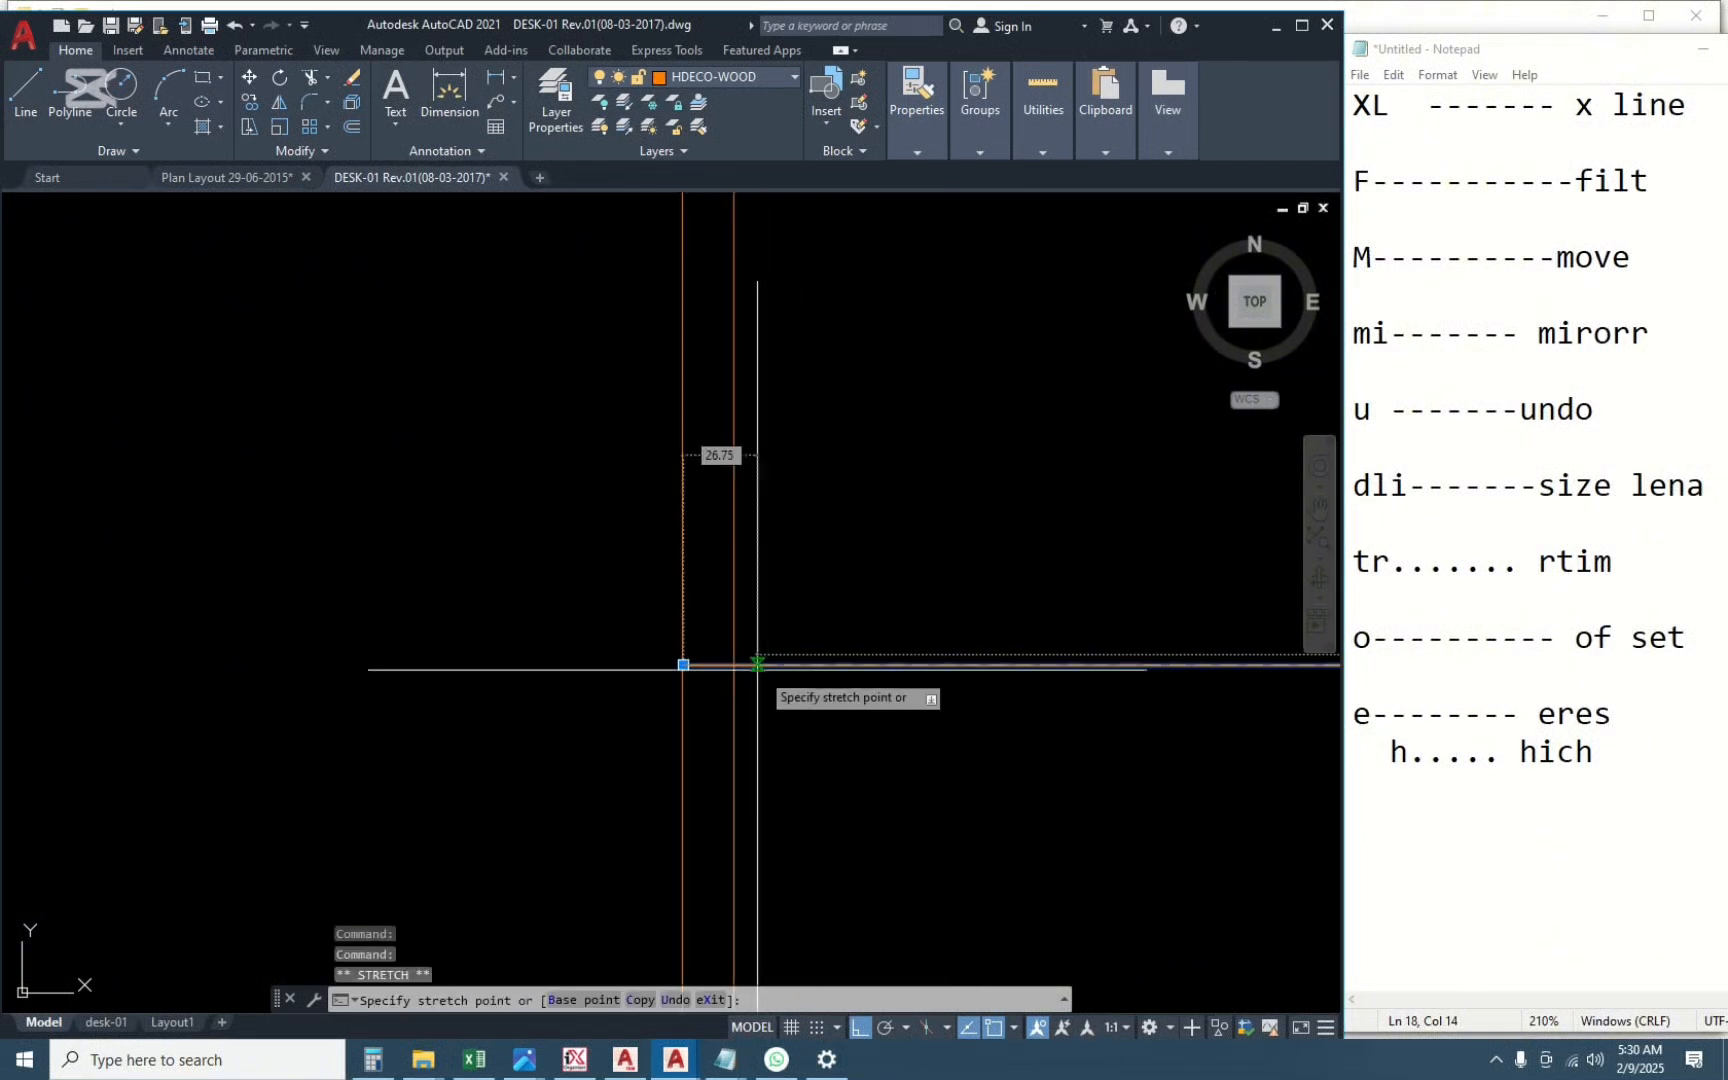
Trim the inner vertical line below the short horizontal line at the front board's bottom.
type("tr")
key("Return")
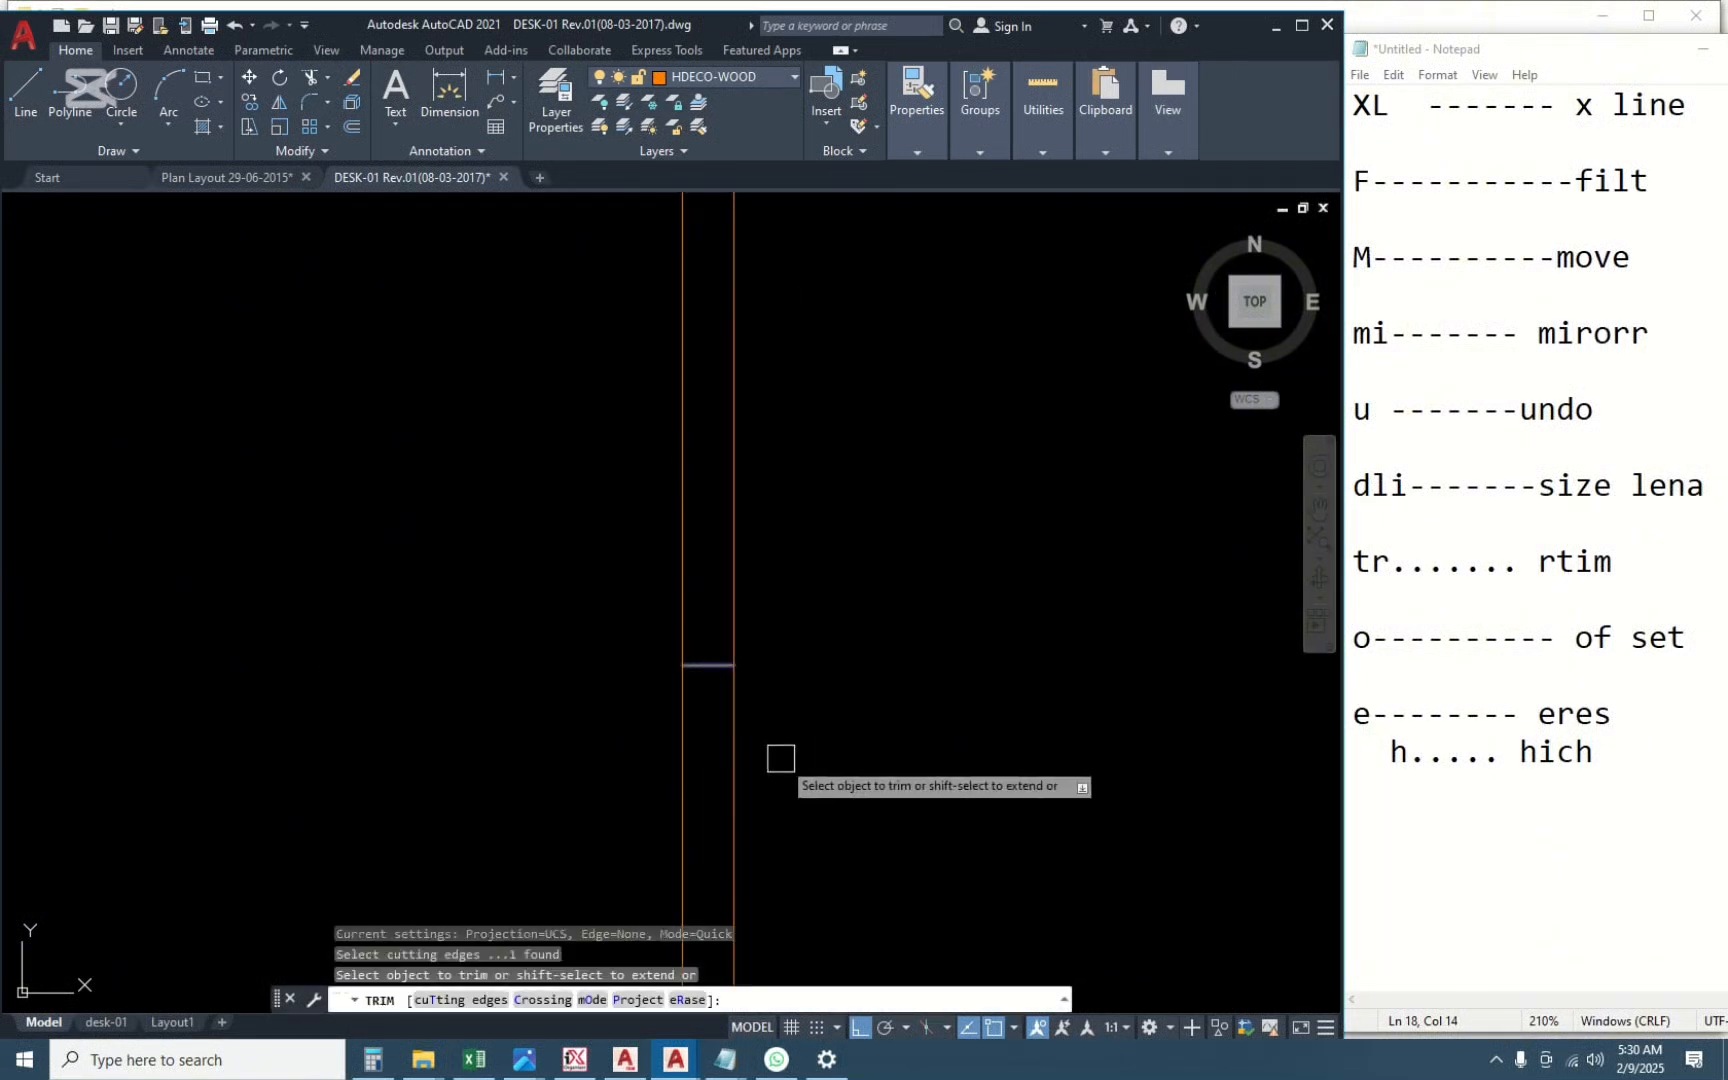
key("Escape")
Shorten the left ends of both shelf lines in the side view to the inner vertical line.
scroll(790, 753, "down", 4)
middle_click_drag(813, 751, 563, 767)
scroll(533, 537, "up", 2)
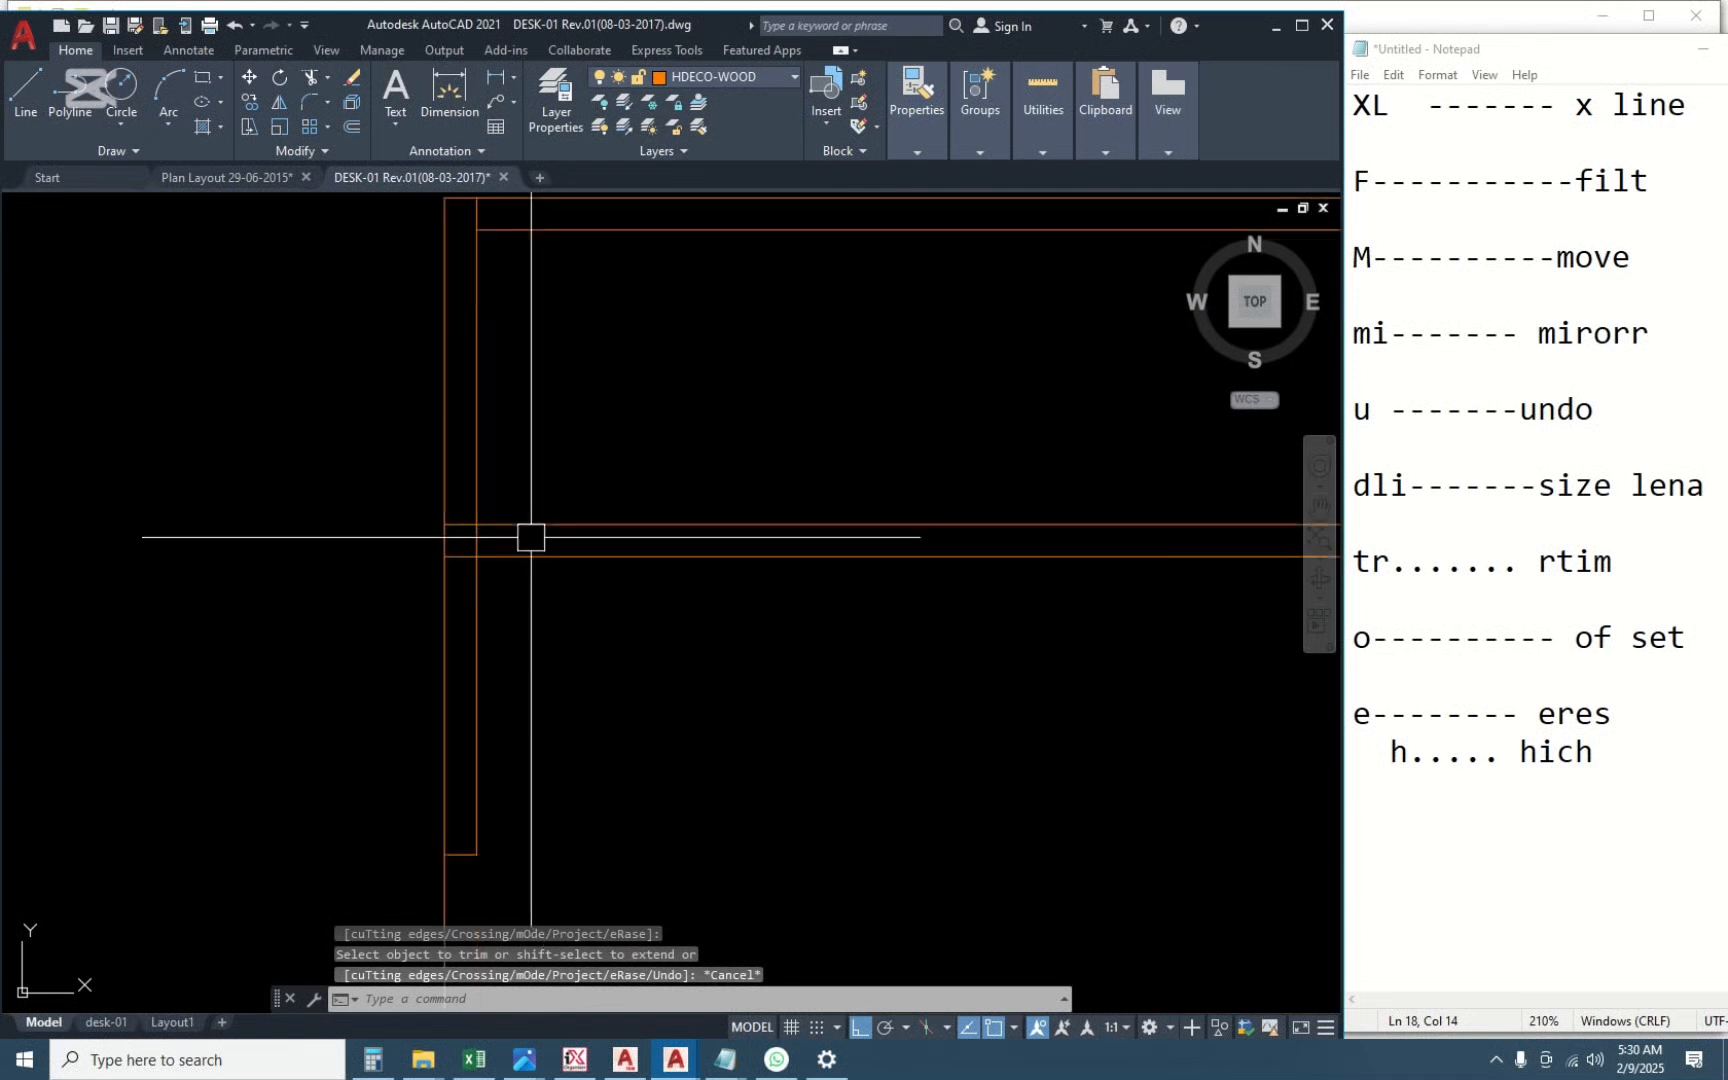
left_click(532, 523)
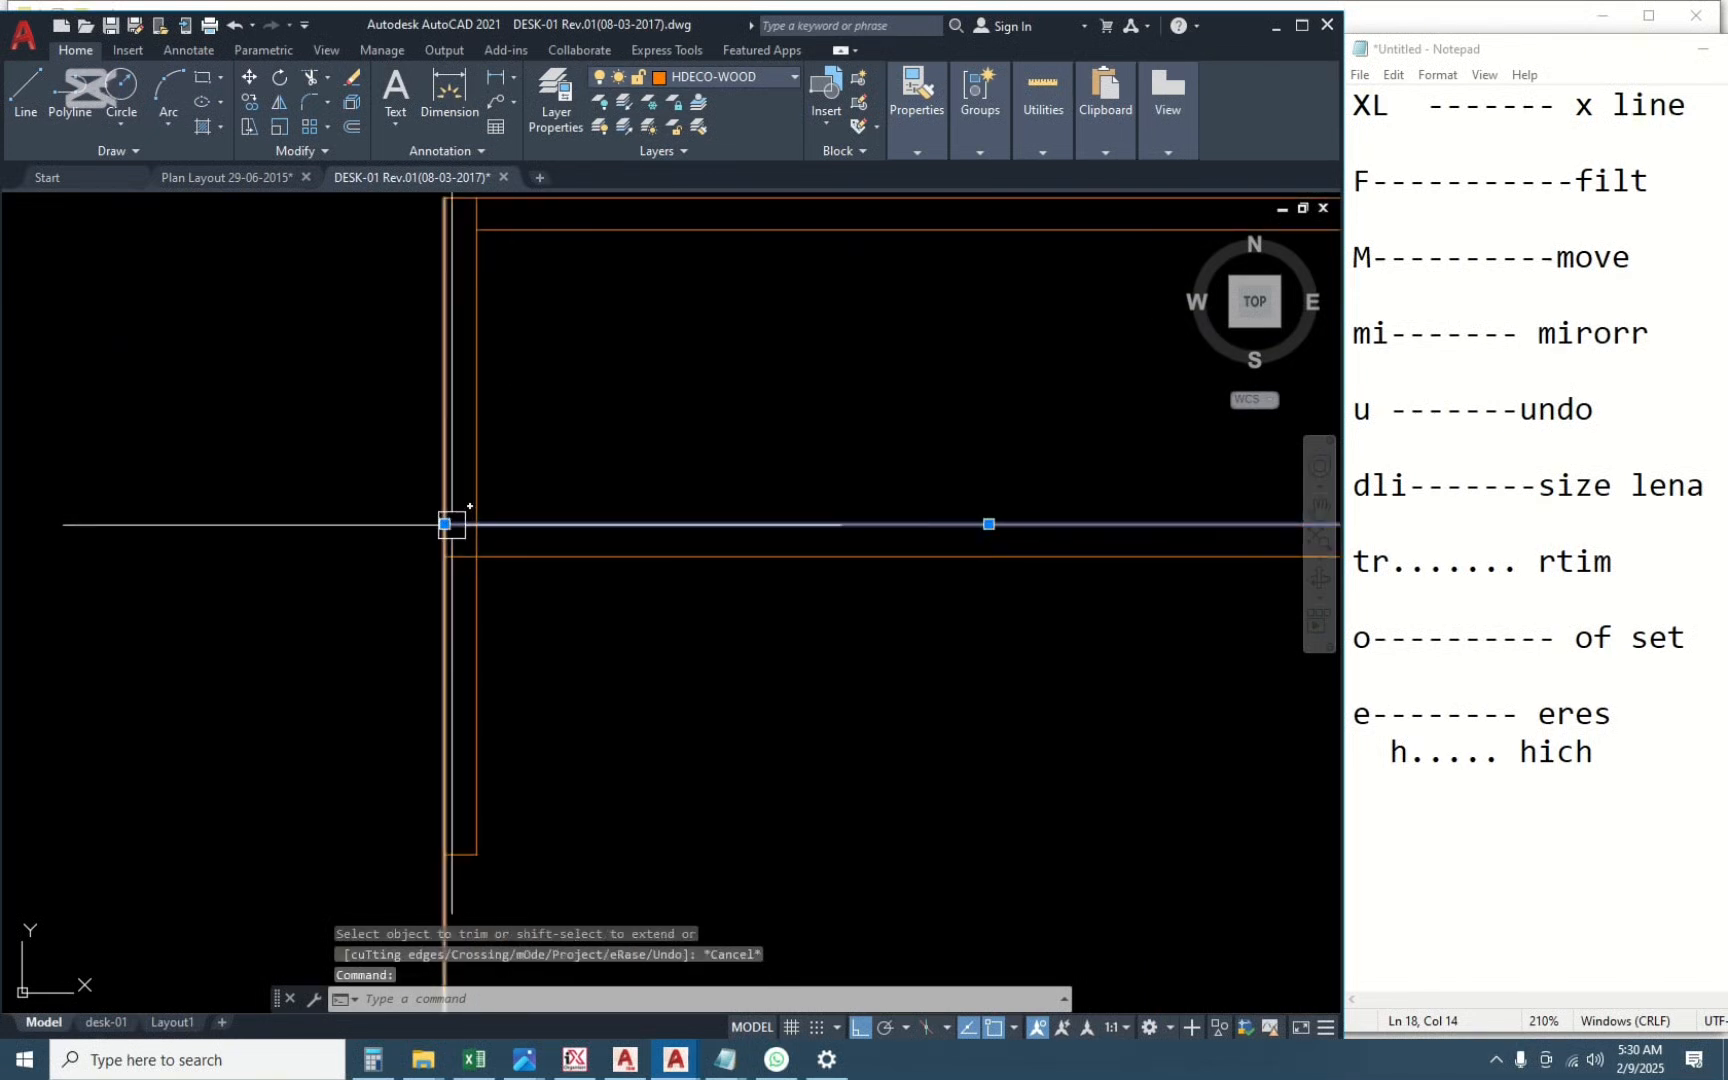
scroll(448, 521, "up", 2)
scroll(445, 530, "up", 3)
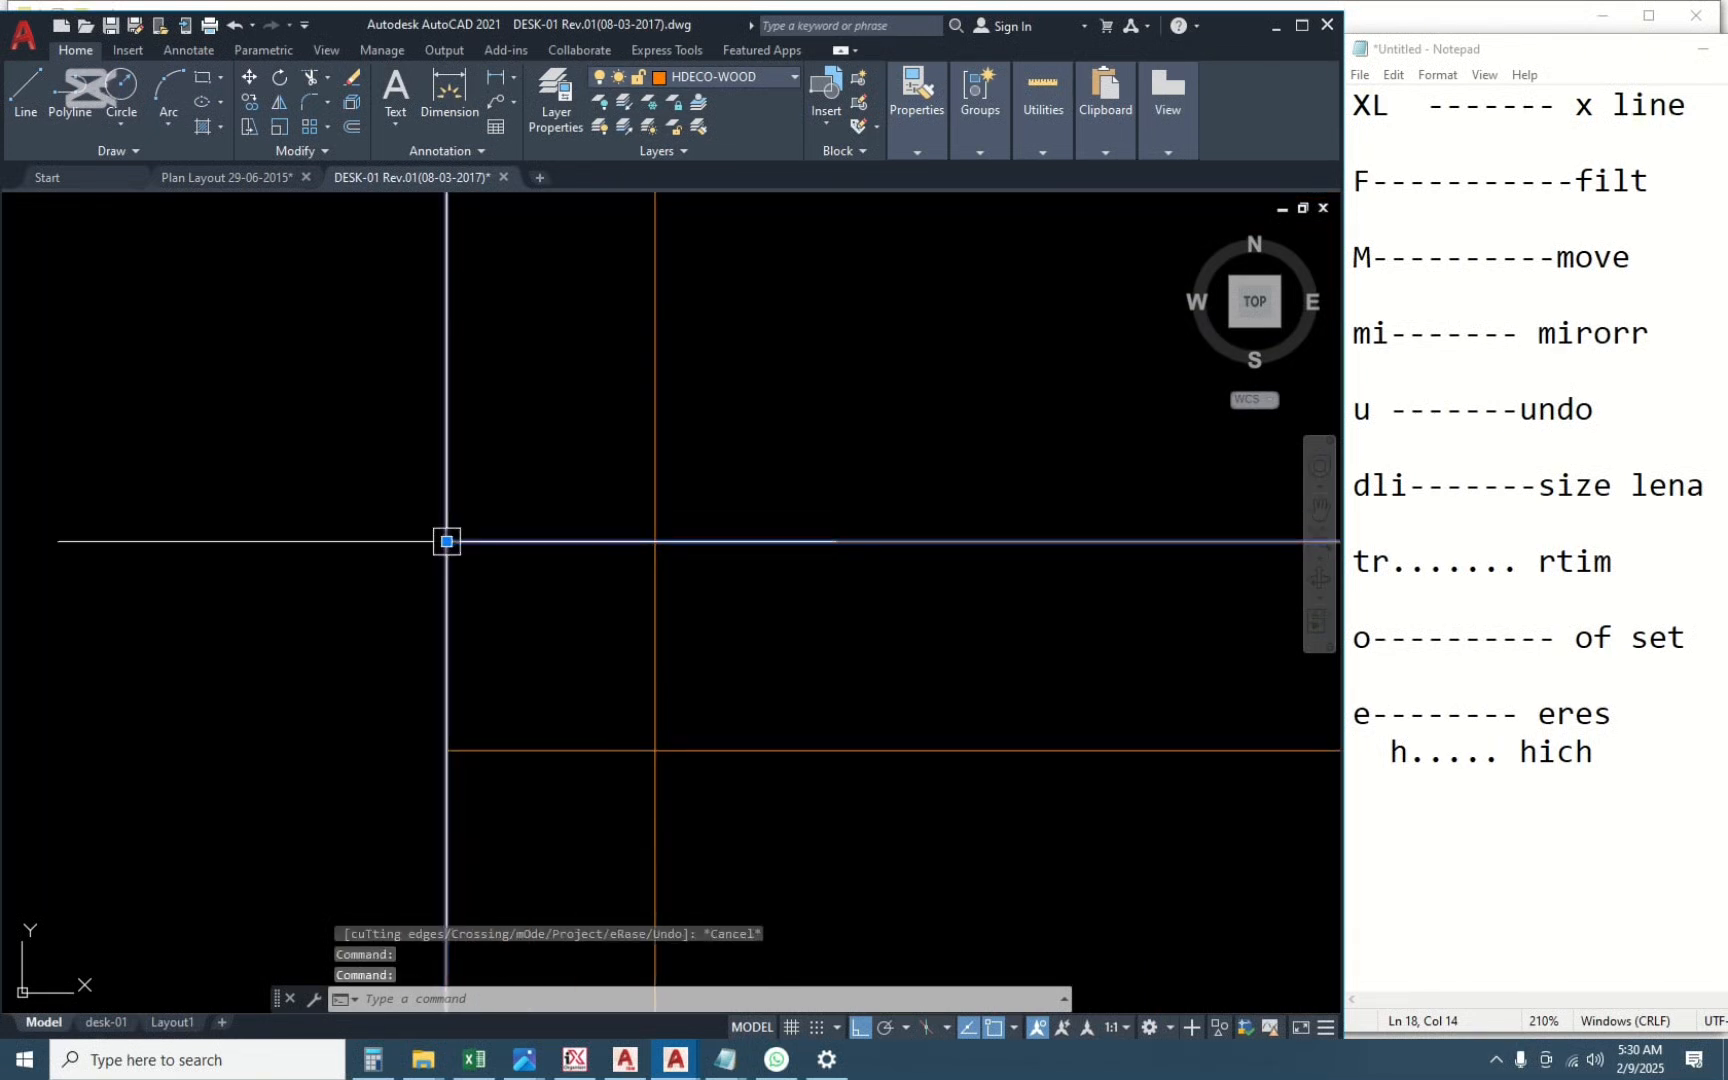
left_click(447, 541)
left_click(464, 732)
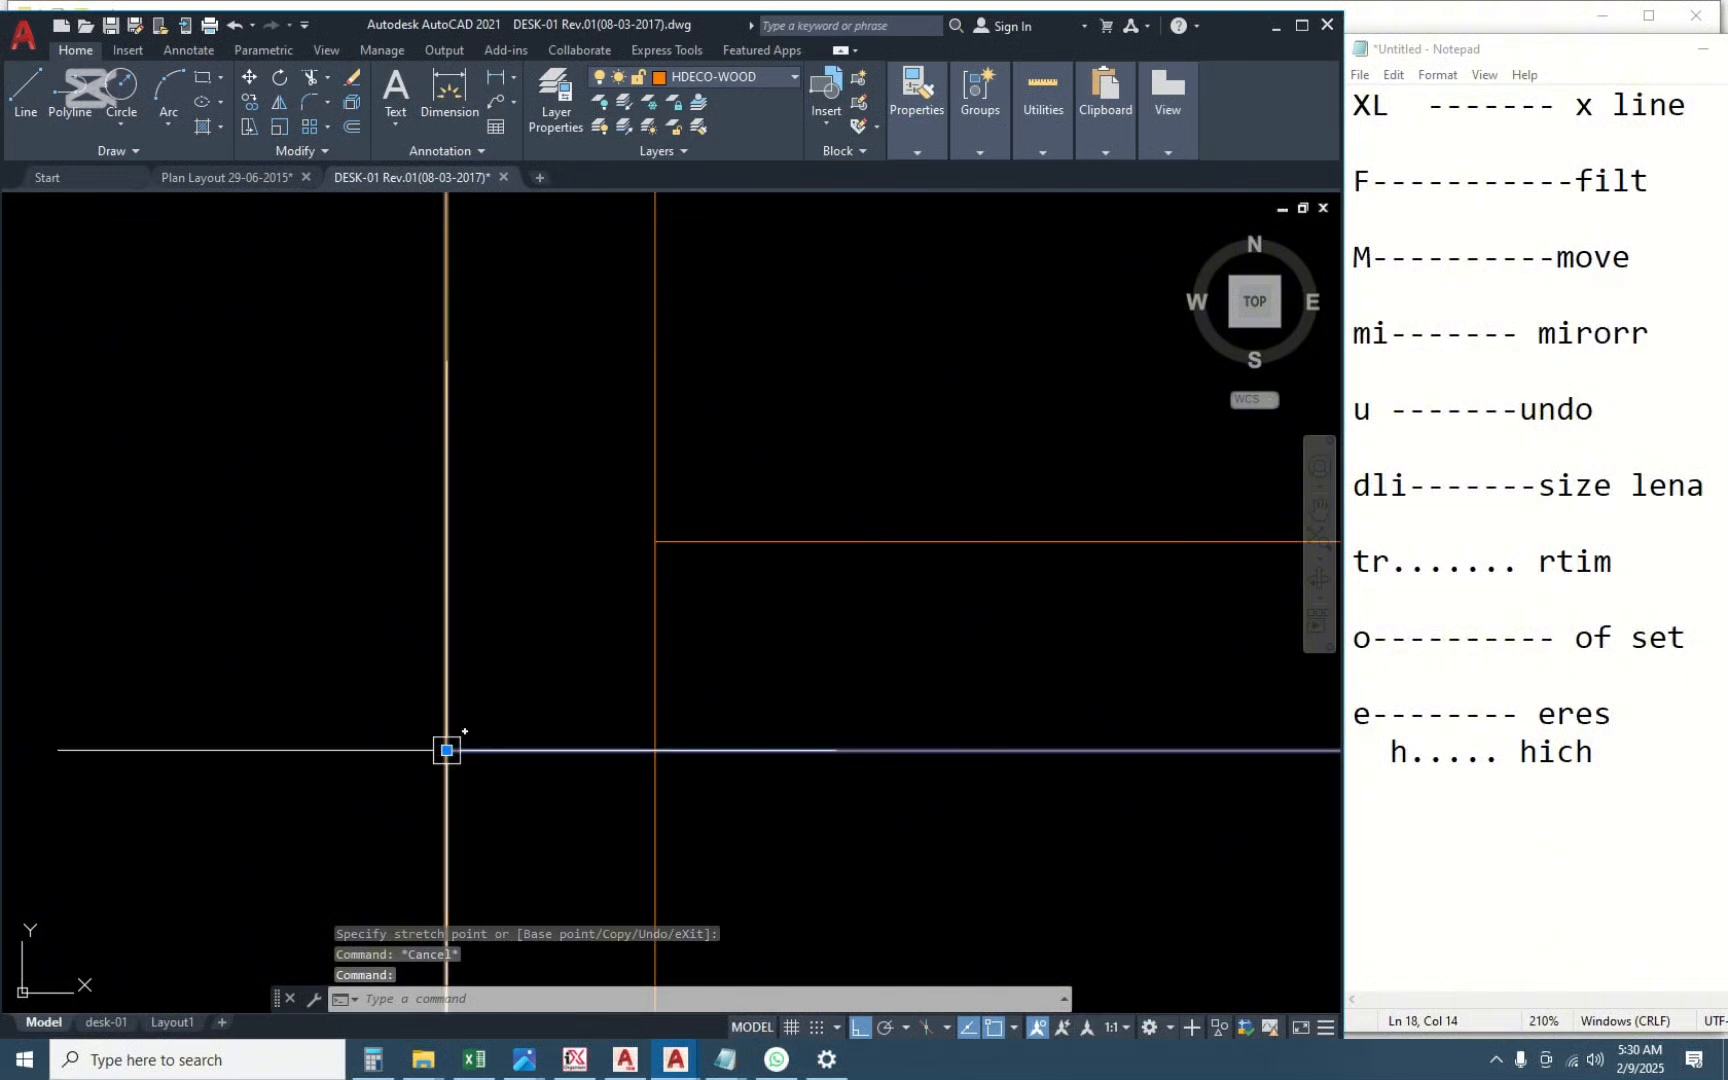
left_click(447, 750)
scroll(605, 690, "down", 4)
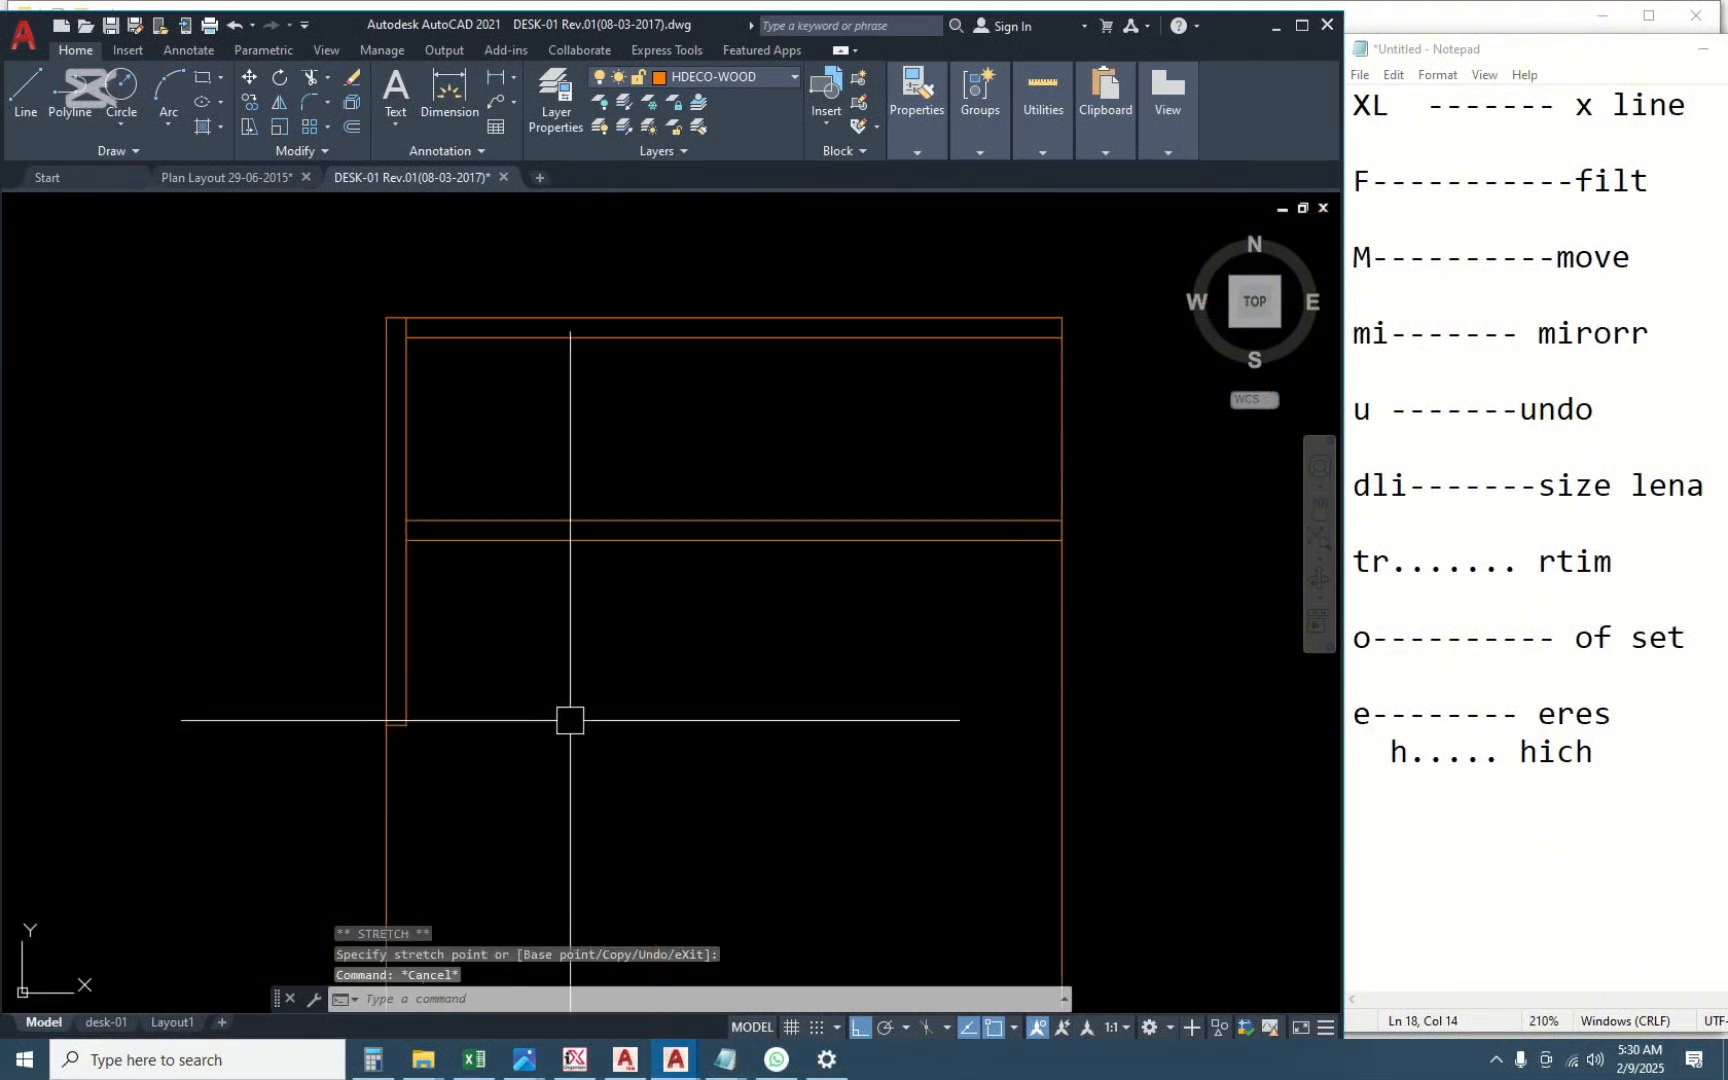
Examine the keyboard tray and side panels in the reference photo and compare them with the new side view.
scroll(570, 719, "down", 3)
scroll(656, 559, "up", 6)
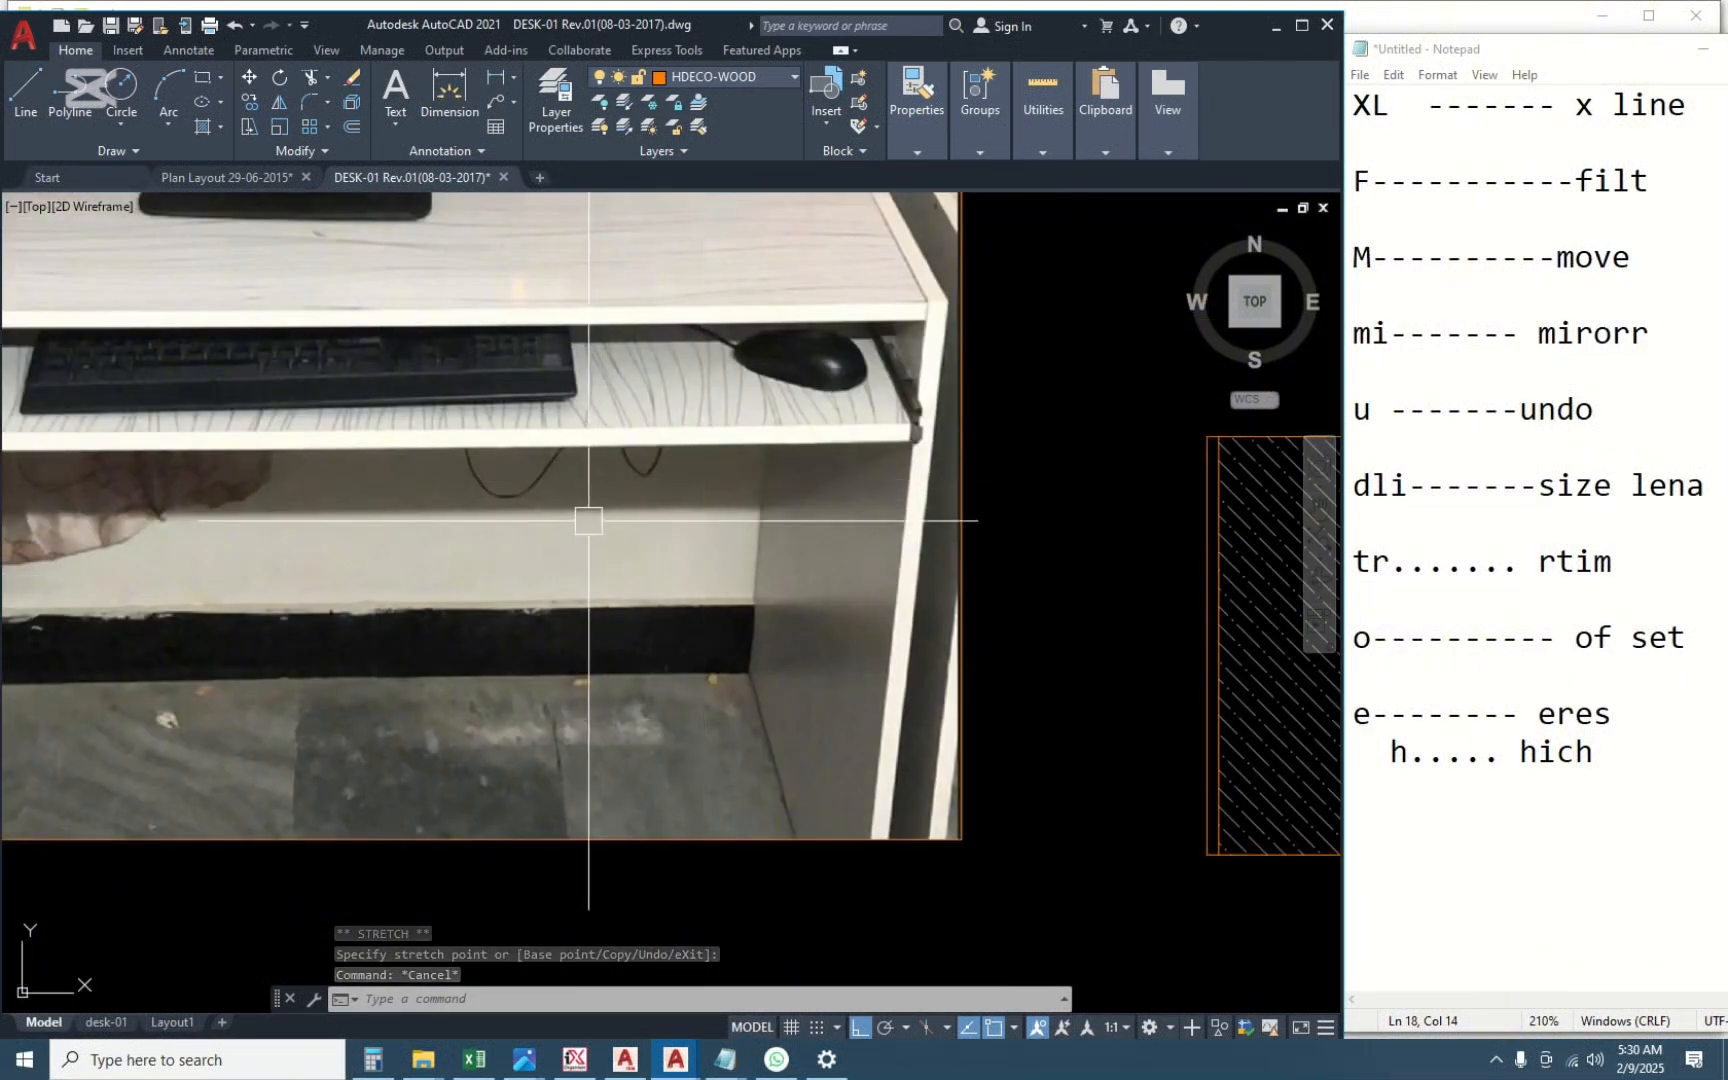
scroll(540, 530, "down", 5)
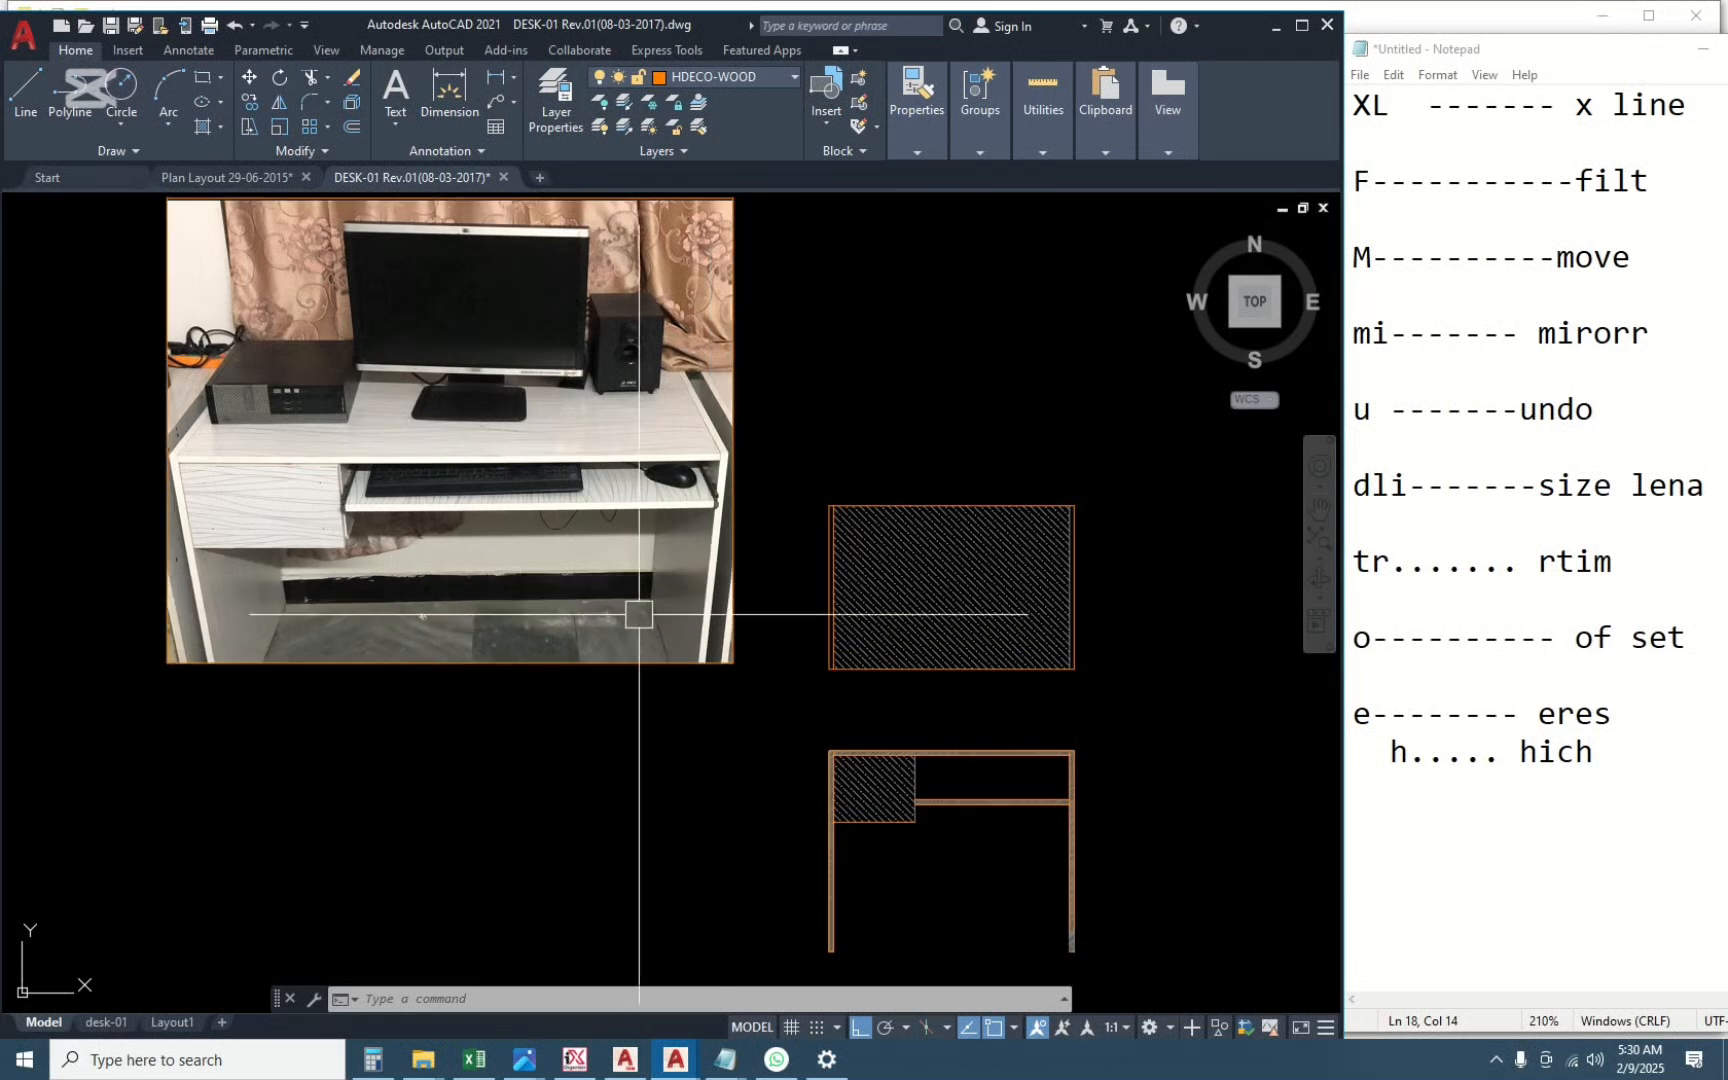
middle_click_drag(1002, 786, 397, 741)
scroll(890, 816, "up", 4)
middle_click_drag(740, 800, 603, 690)
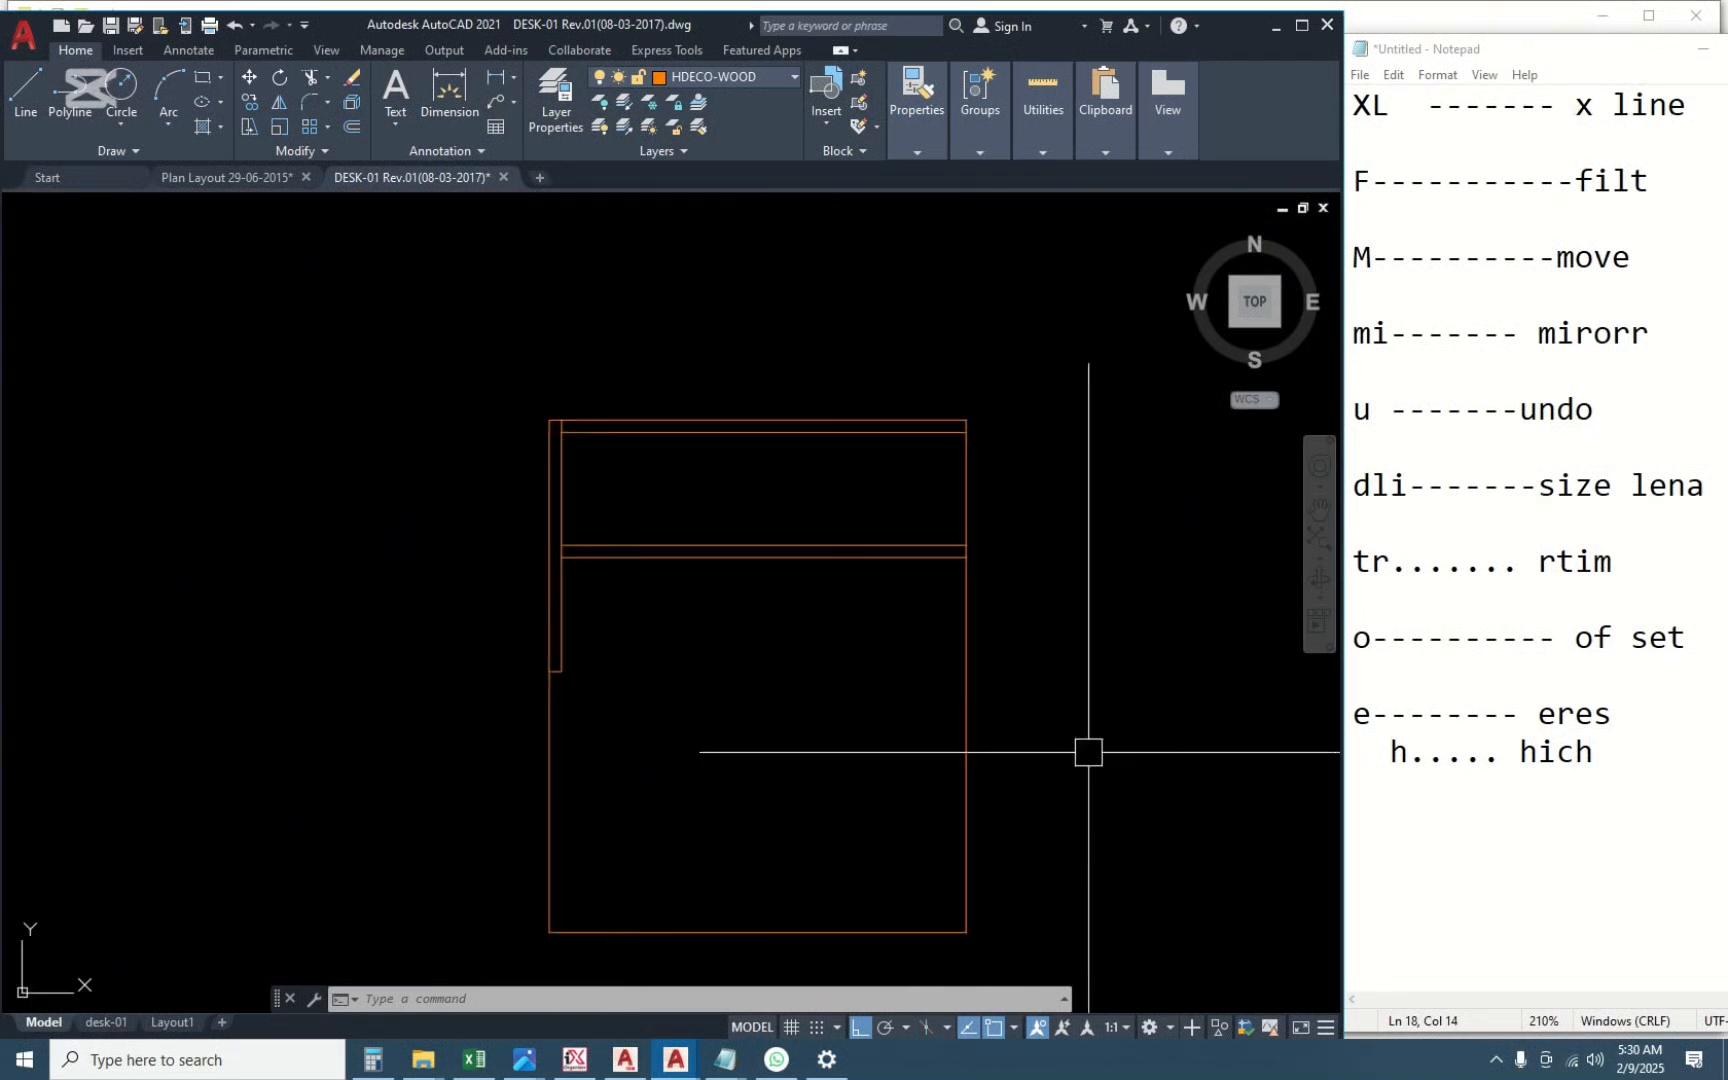
scroll(918, 581, "up", 2)
scroll(941, 618, "down", 6)
middle_click_drag(213, 482, 633, 580)
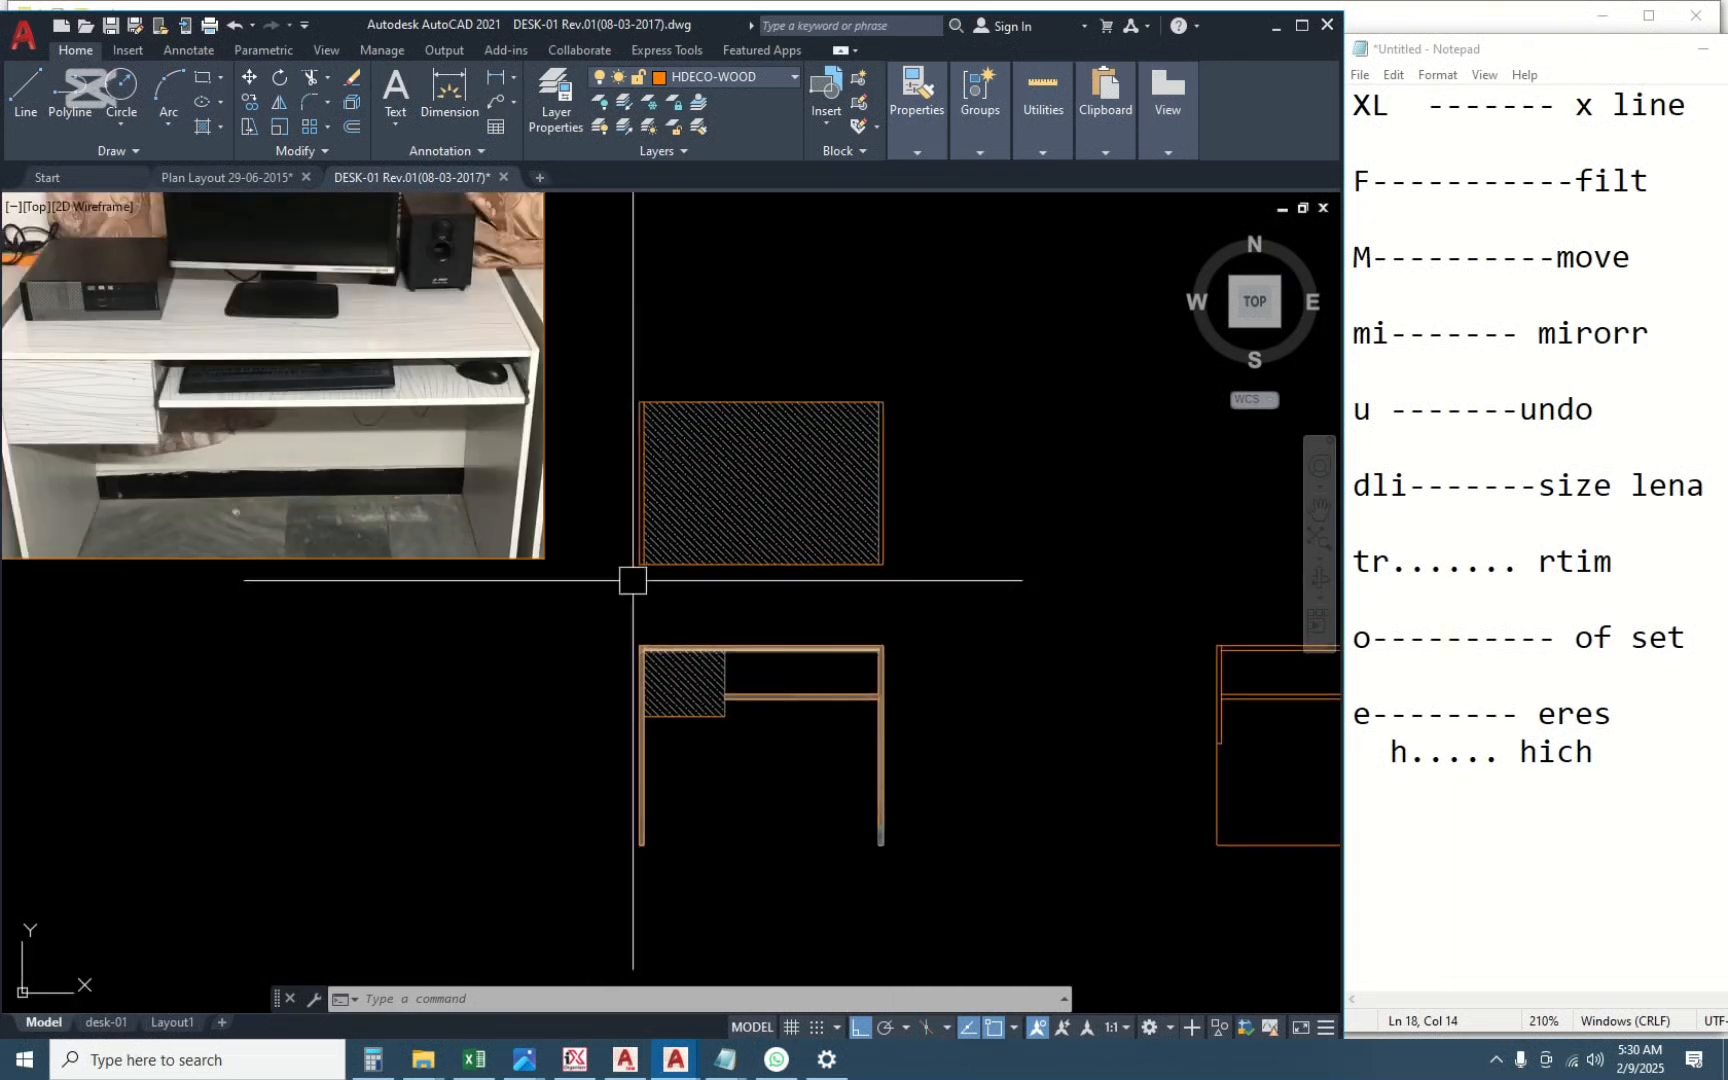
scroll(500, 402, "up", 4)
scroll(744, 522, "down", 3)
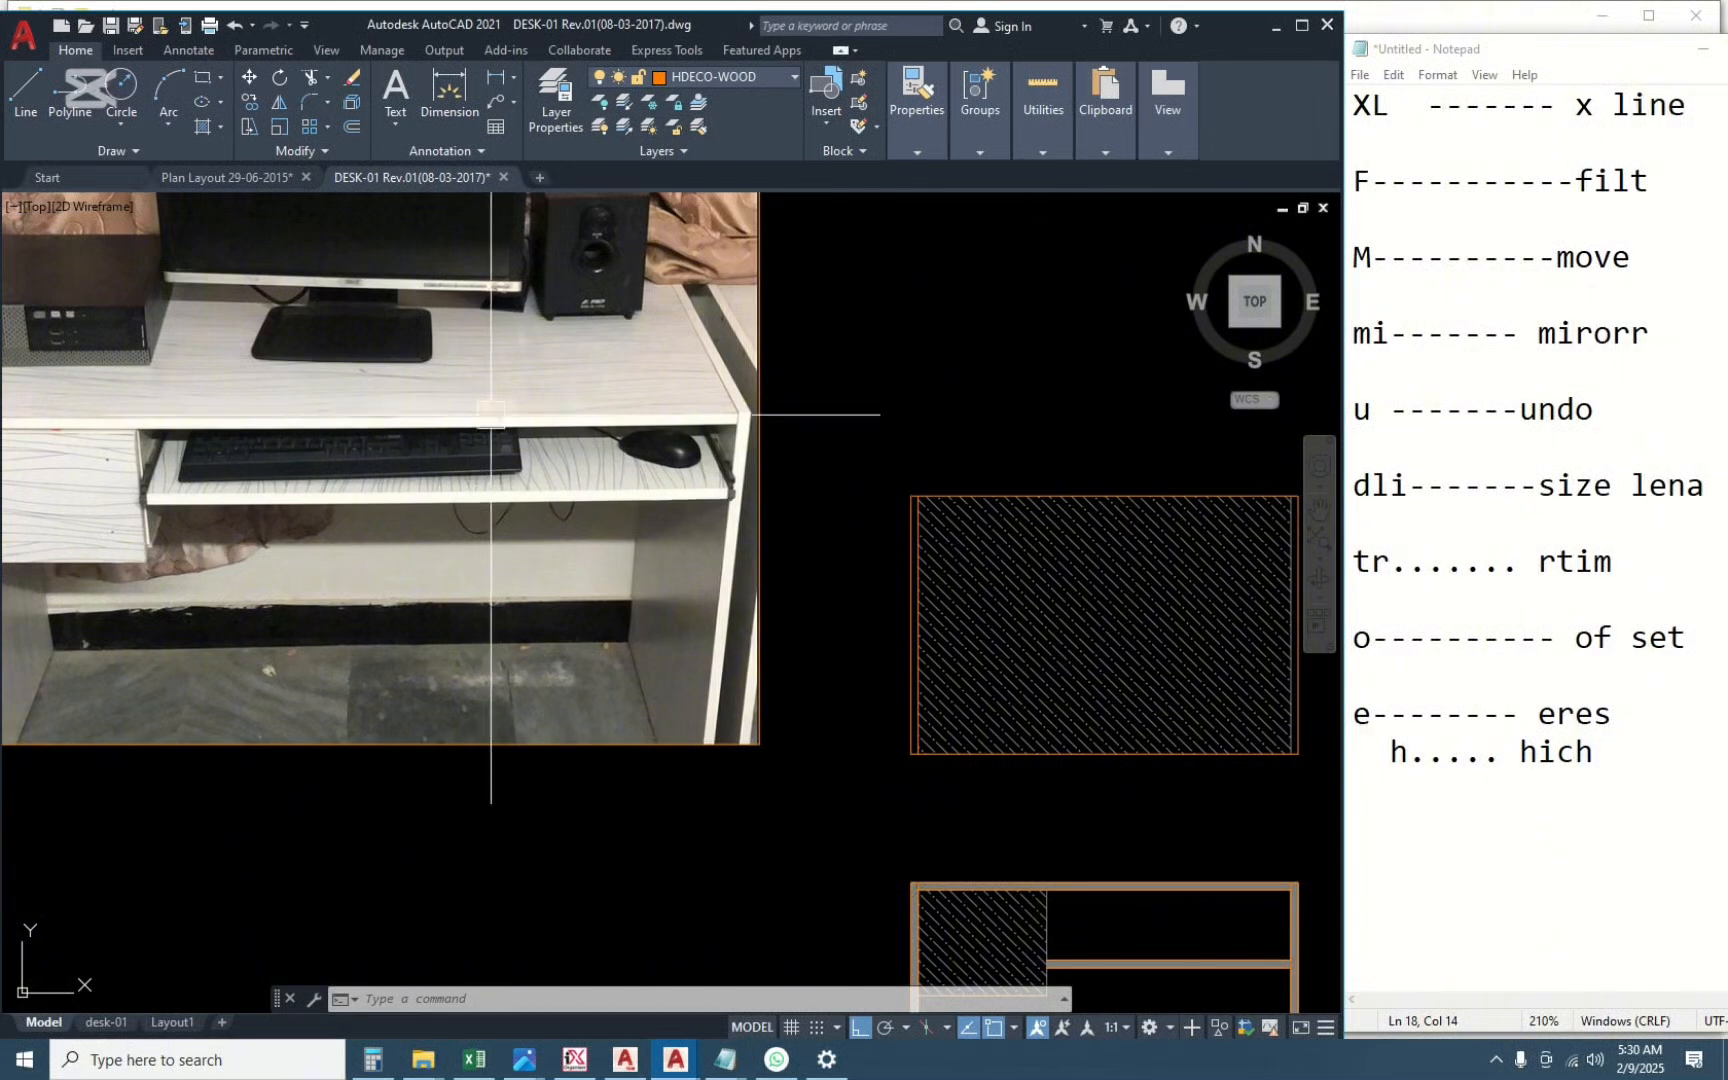
scroll(413, 640, "down", 2)
middle_click_drag(1115, 850, 636, 738)
scroll(849, 745, "up", 4)
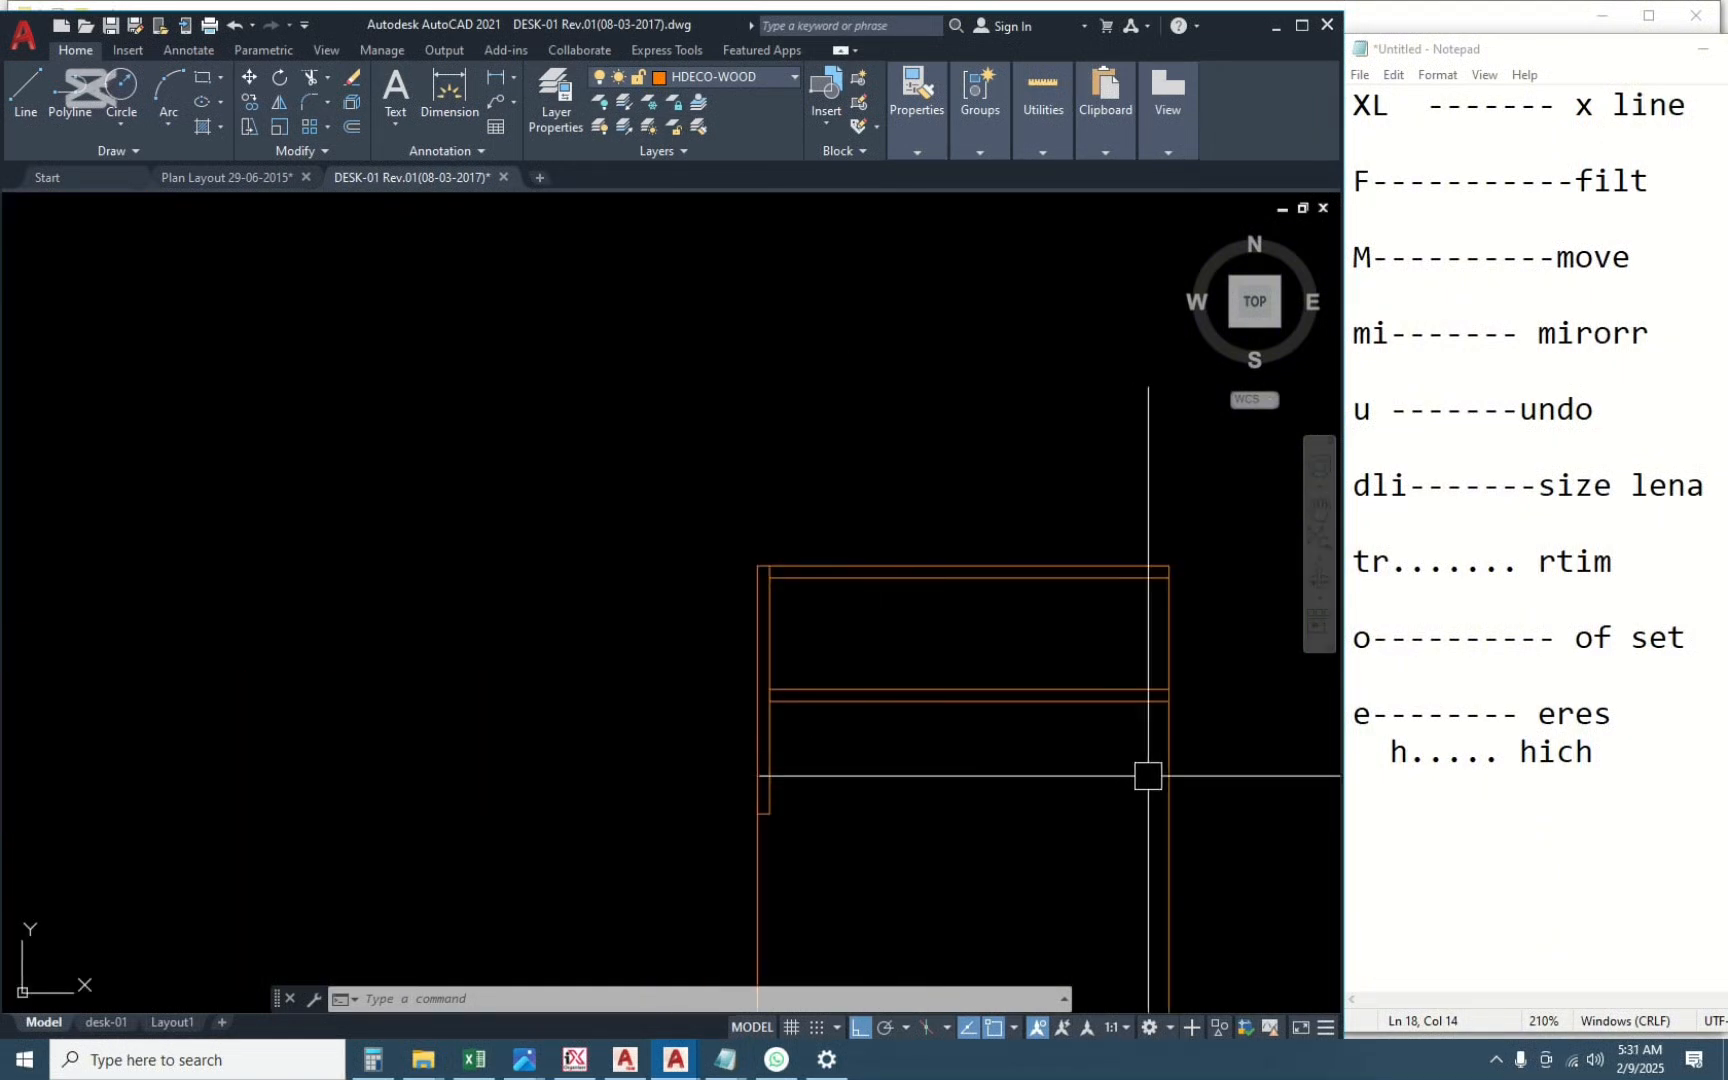
scroll(1026, 745, "down", 4)
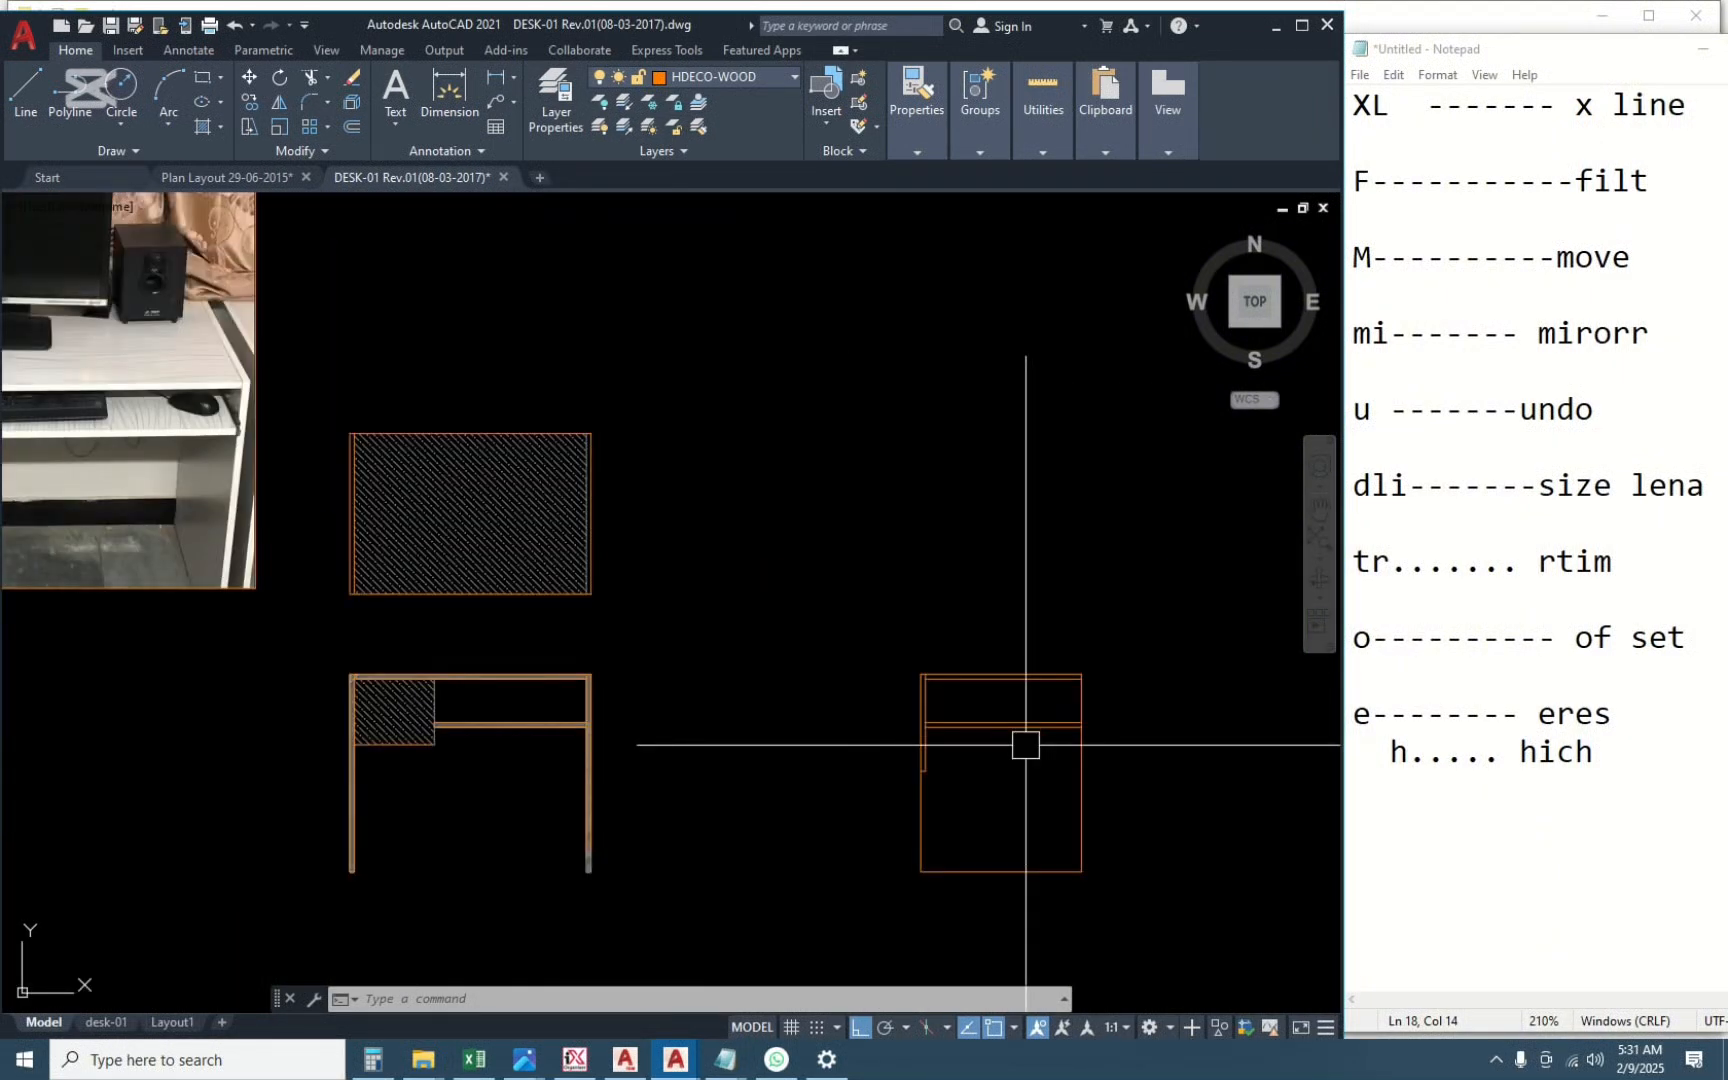
scroll(921, 736, "up", 4)
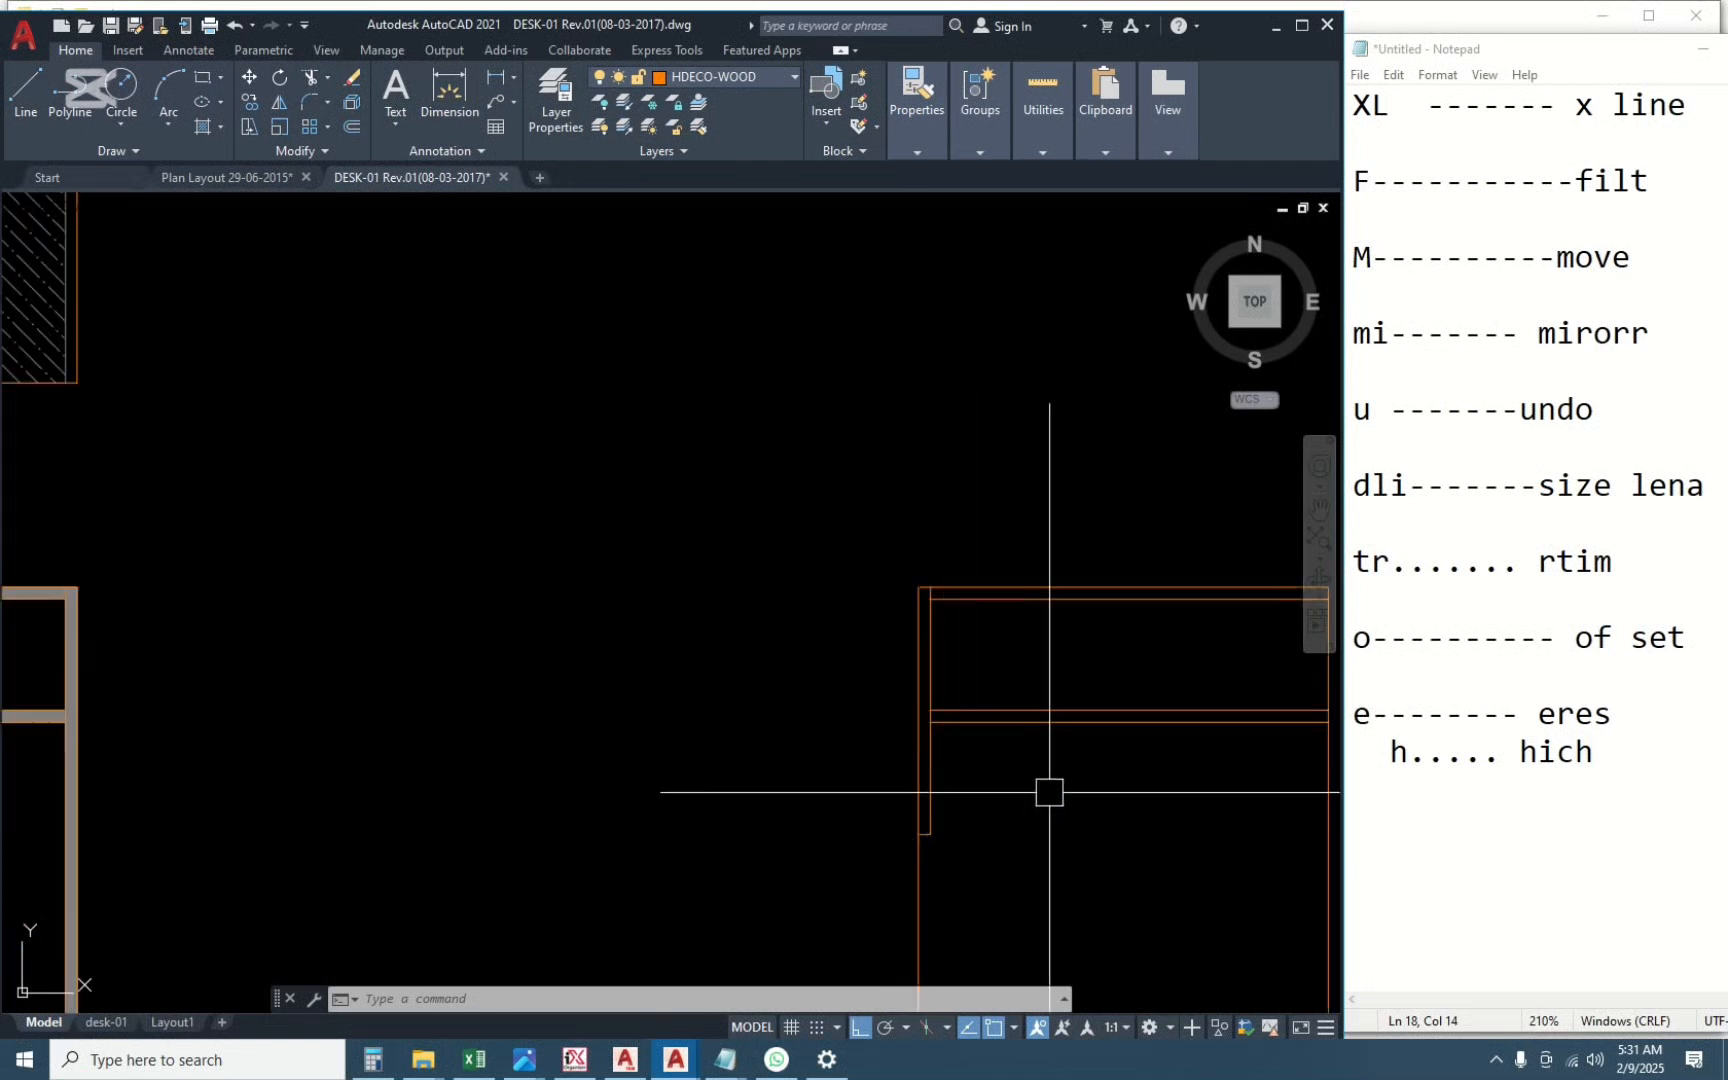
Move the front board's vertical line and short bottom line about 120 horizontally into the side view.
middle_click_drag(1049, 791, 802, 765)
scroll(744, 791, "up", 2)
left_click(609, 378)
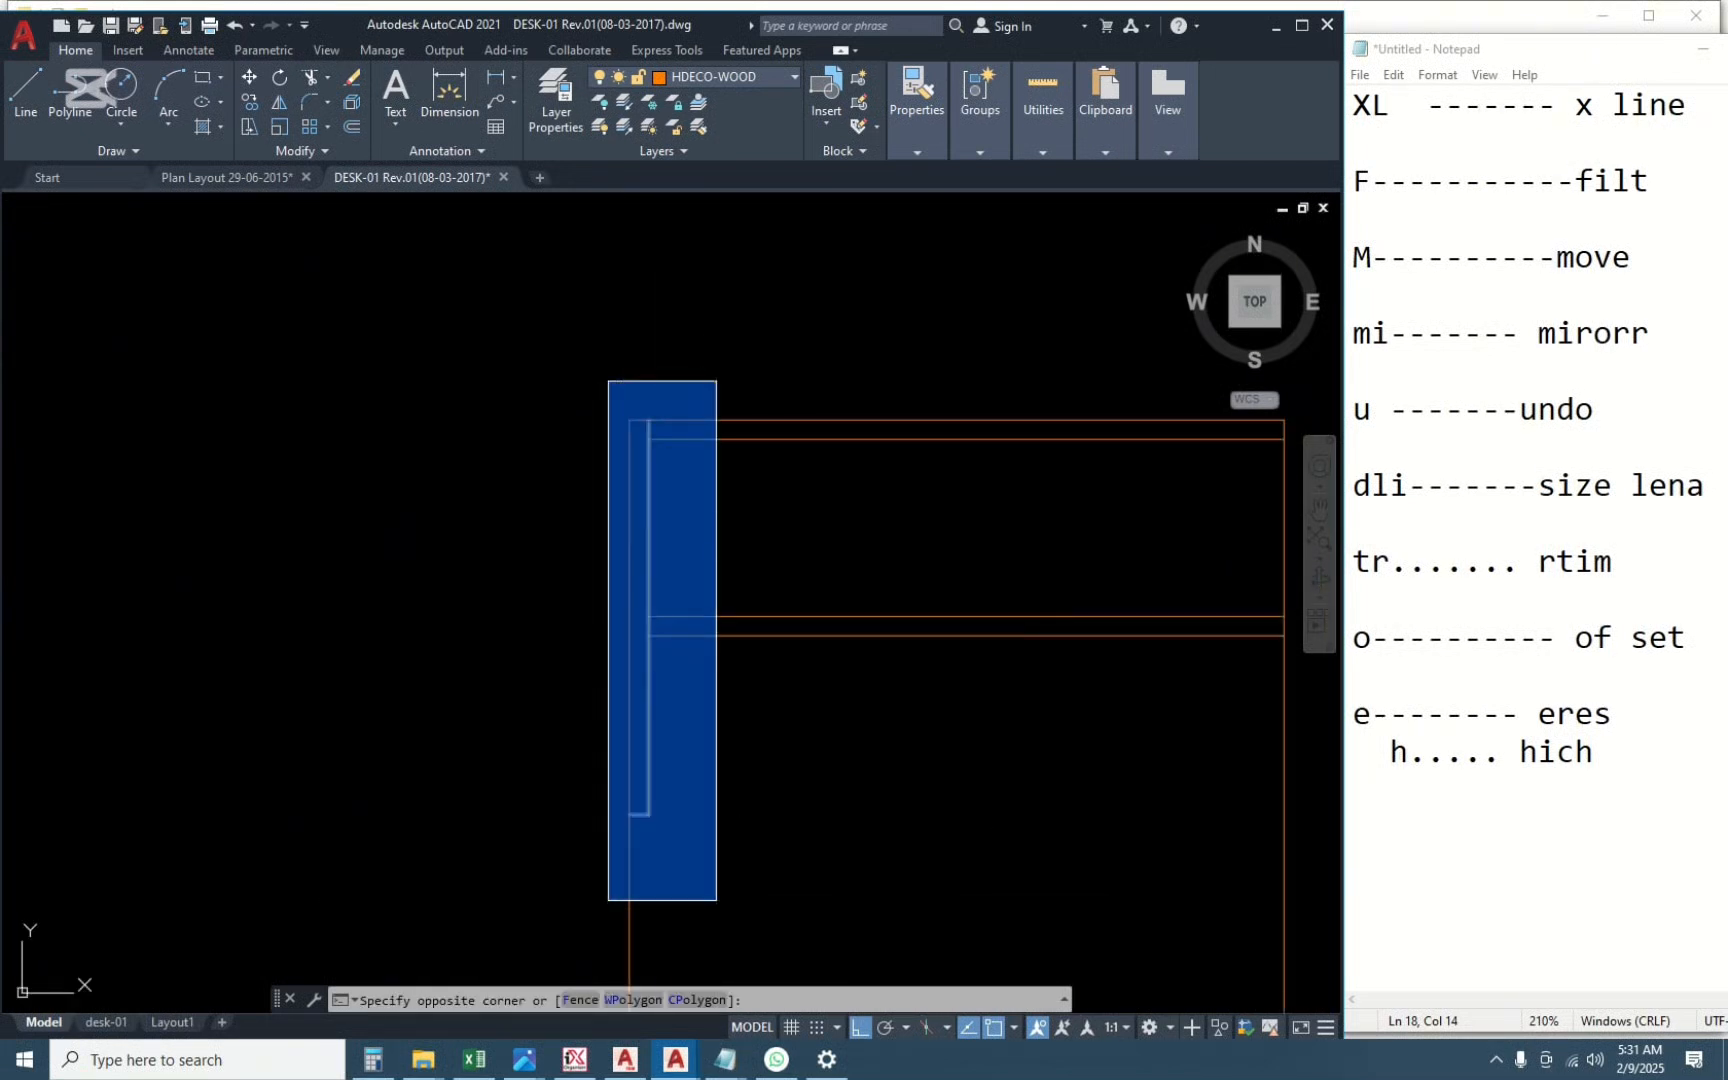
left_click(714, 1000)
type("M")
key("Return")
left_click(826, 857)
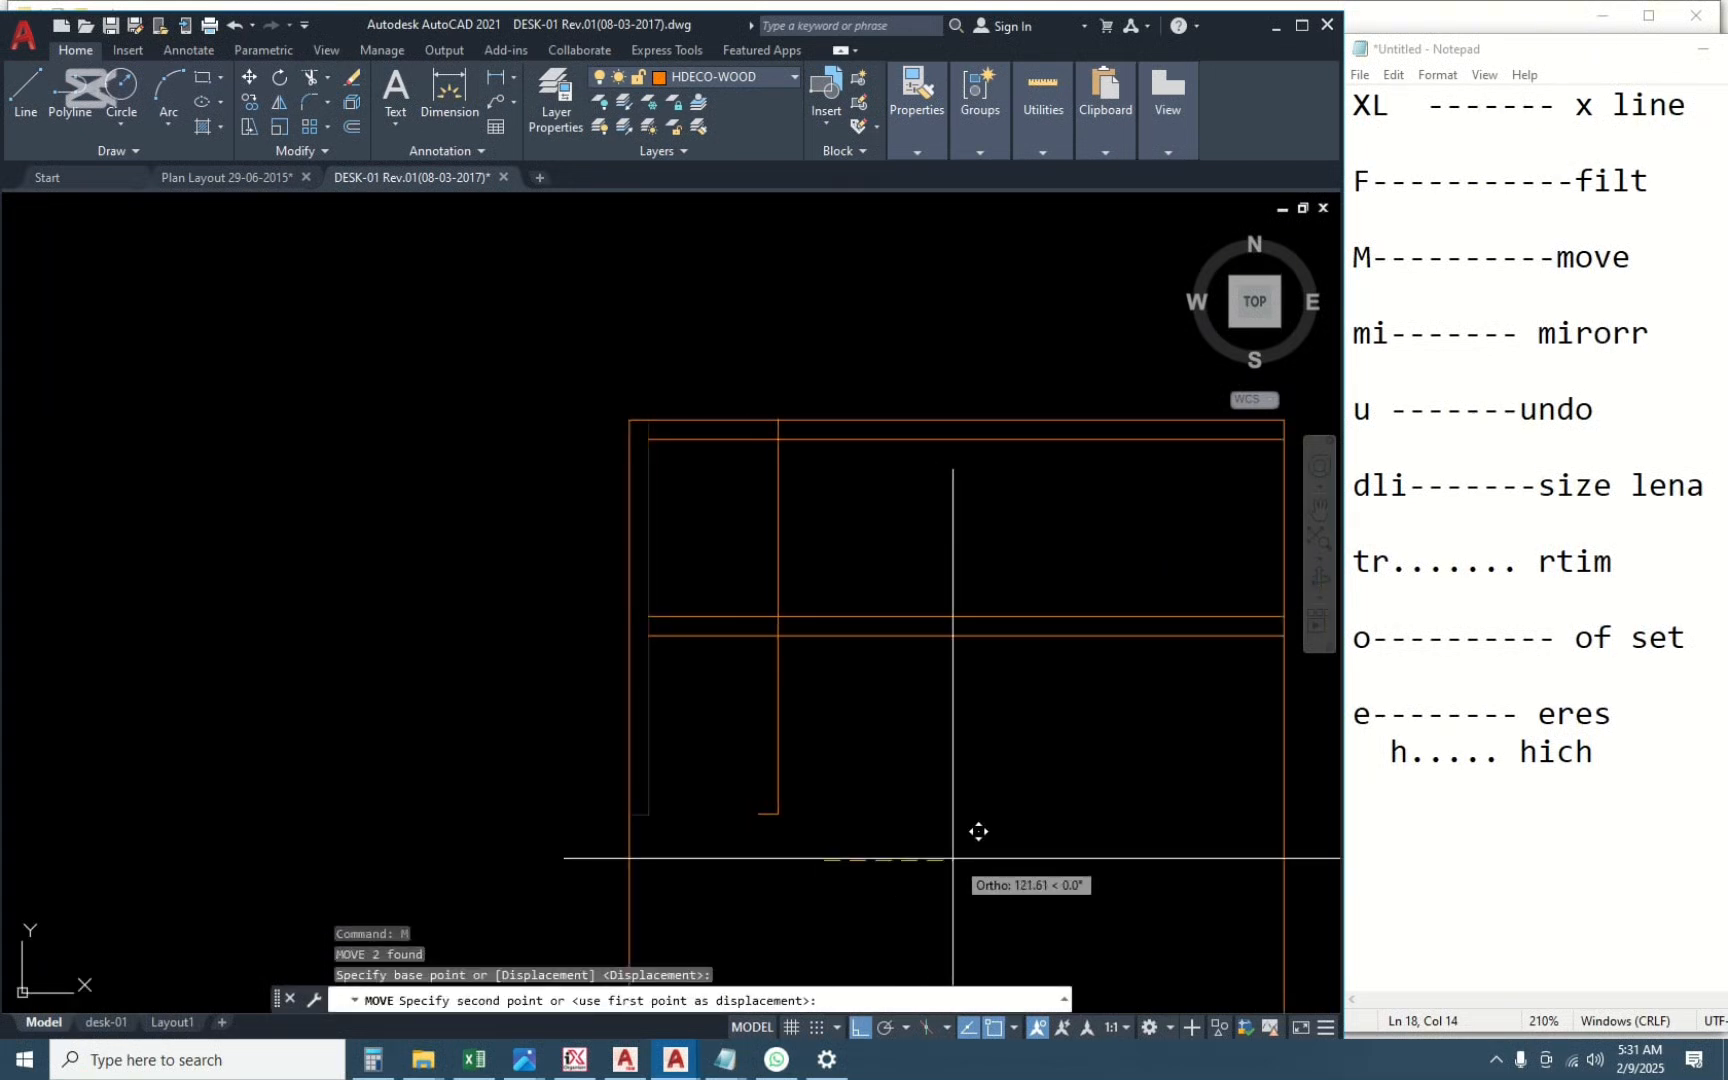
key("Escape")
left_click(776, 730)
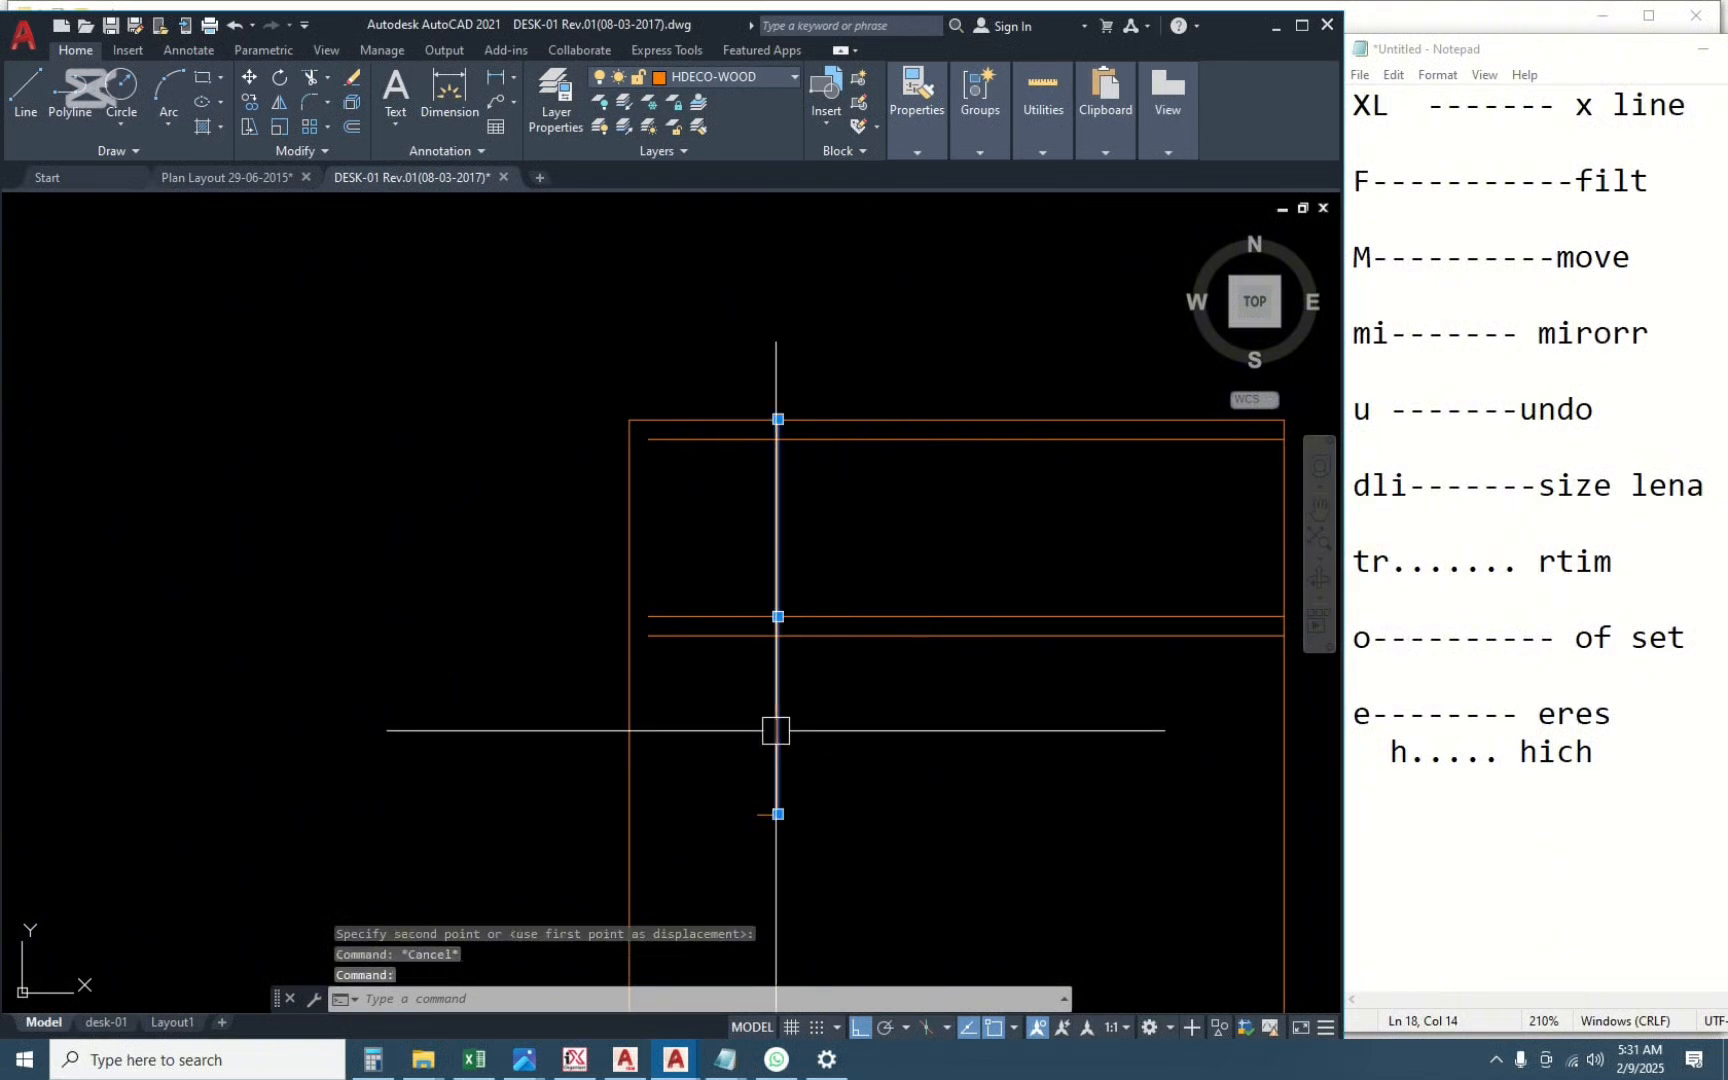
key("Escape")
Stretch the left end of the desktop's lower line to the side view's outer left edge.
left_click(649, 438)
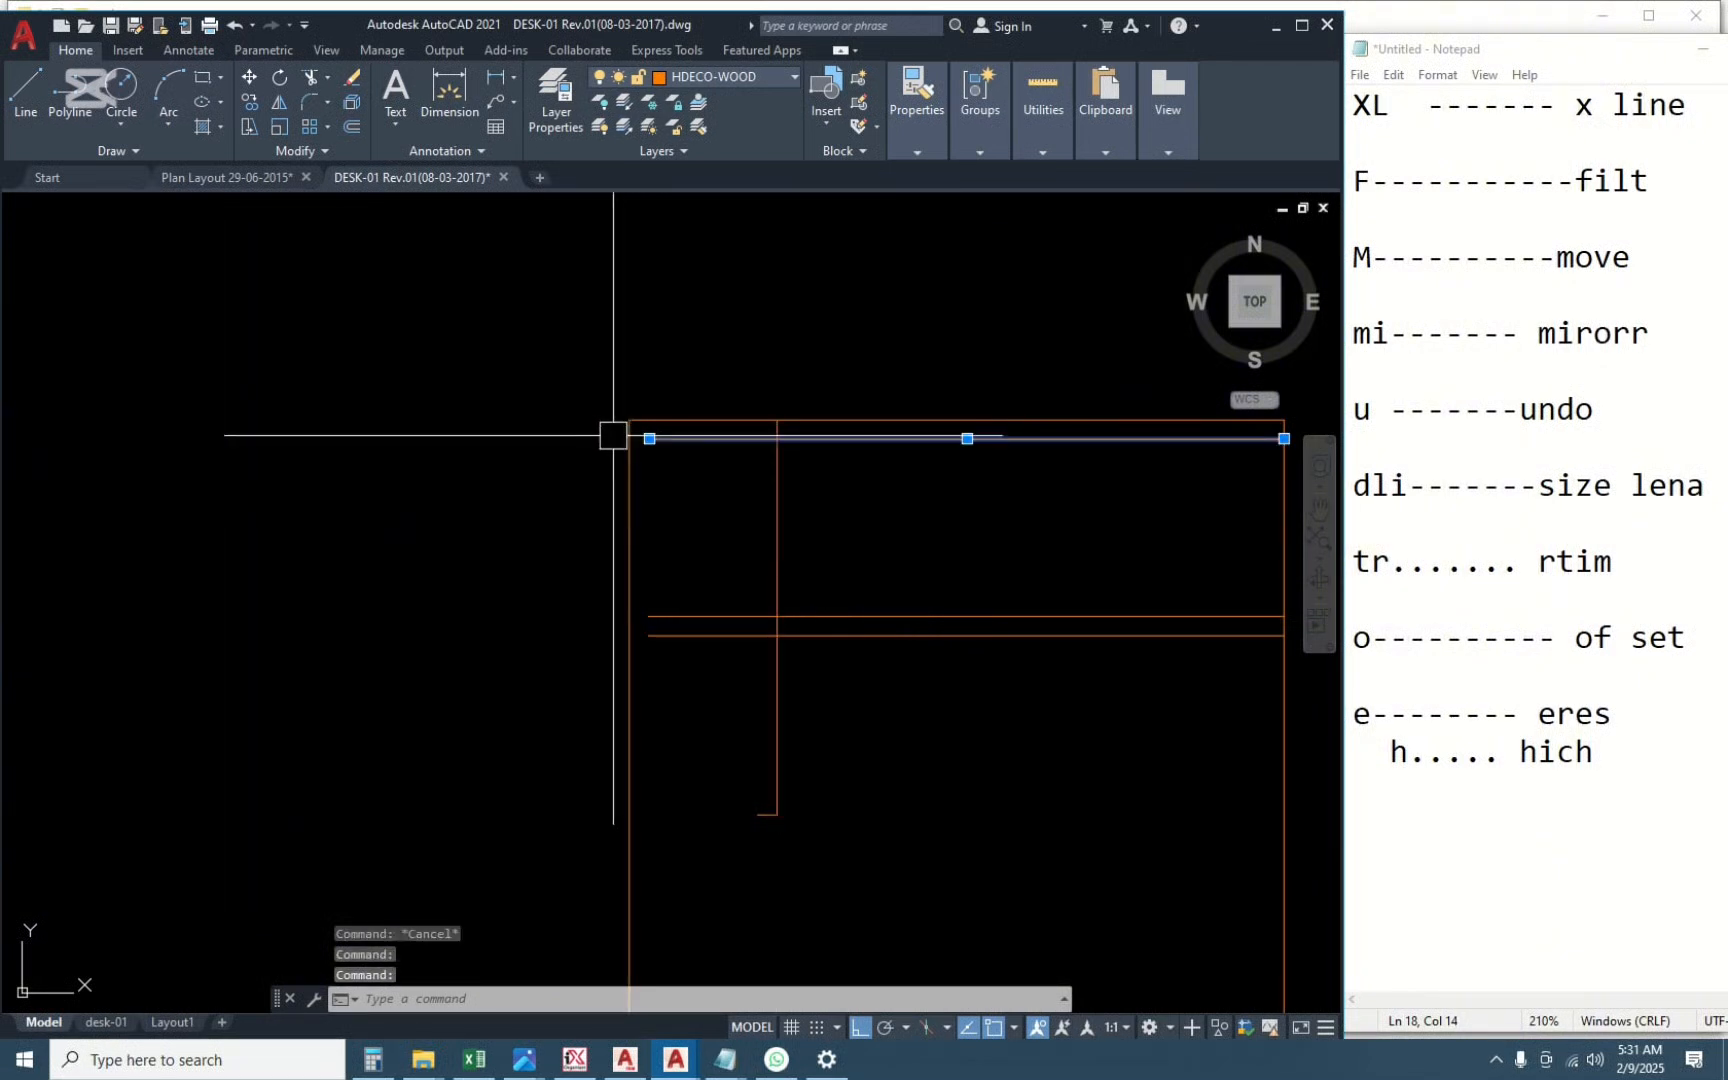
scroll(643, 437, "up", 2)
left_click(674, 451)
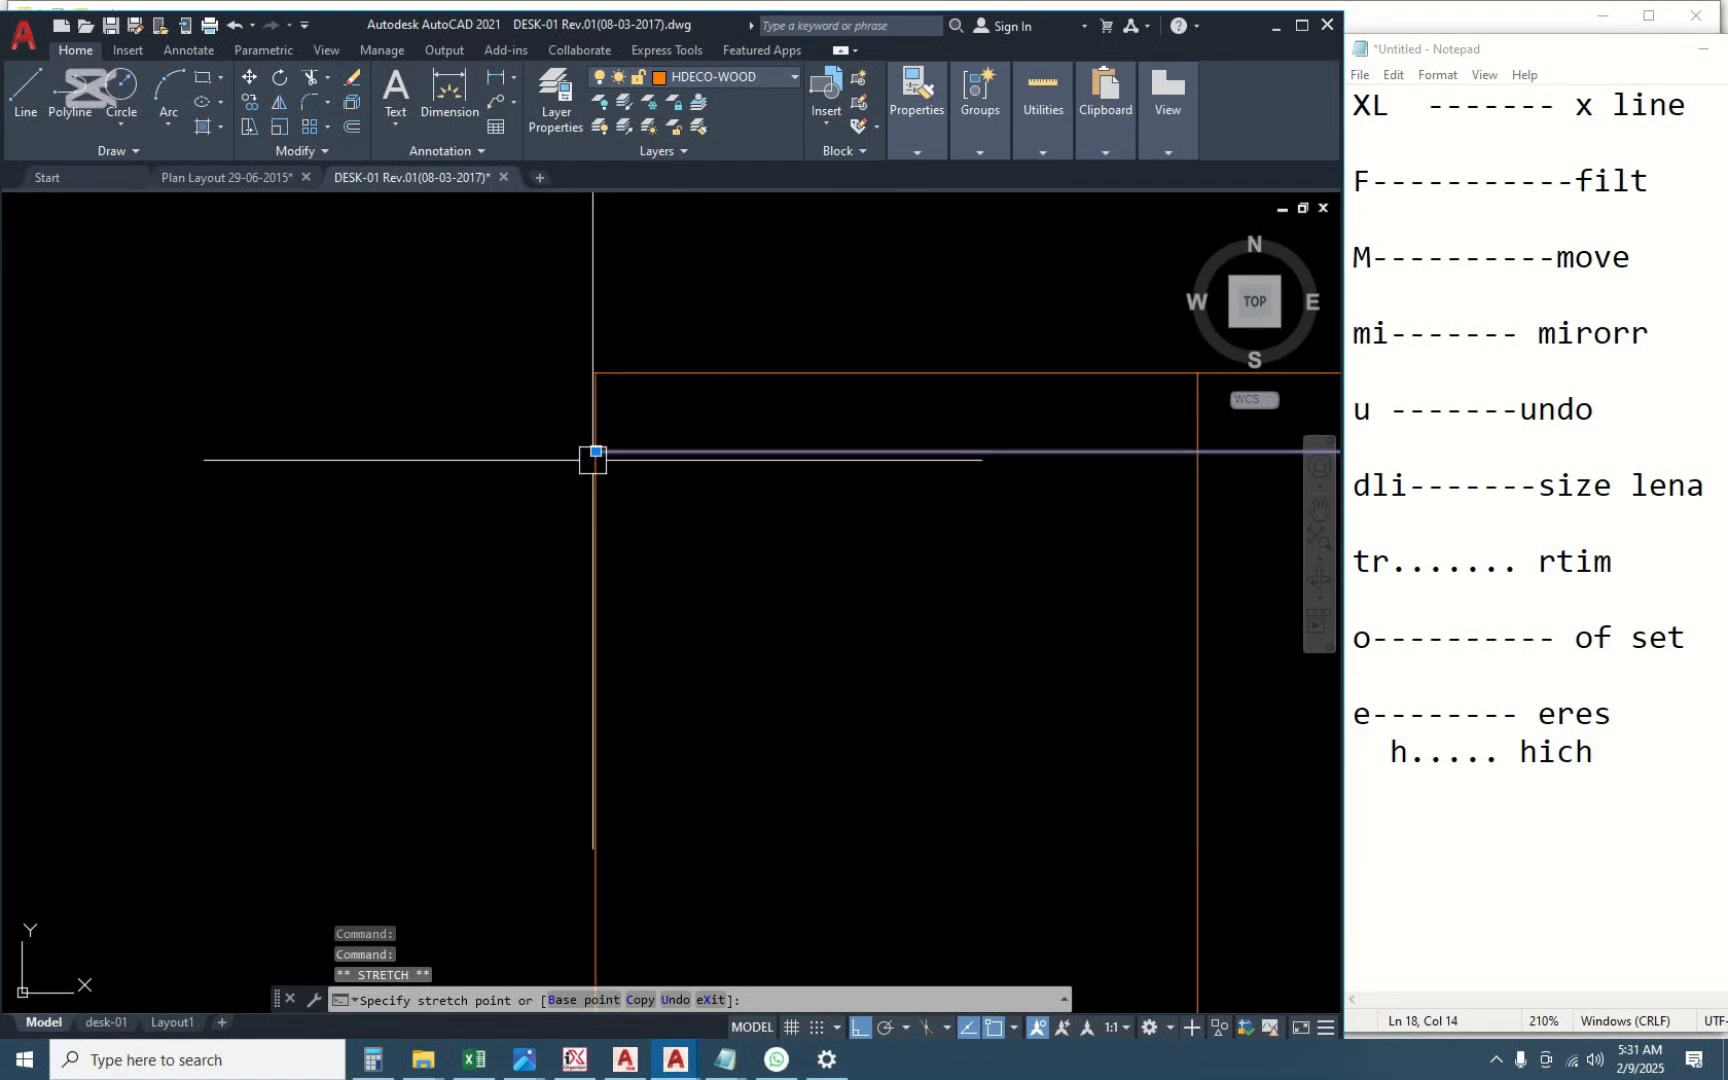
key("Escape")
Shorten the left ends of both shelf lines to the relocated vertical line.
scroll(706, 474, "down", 2)
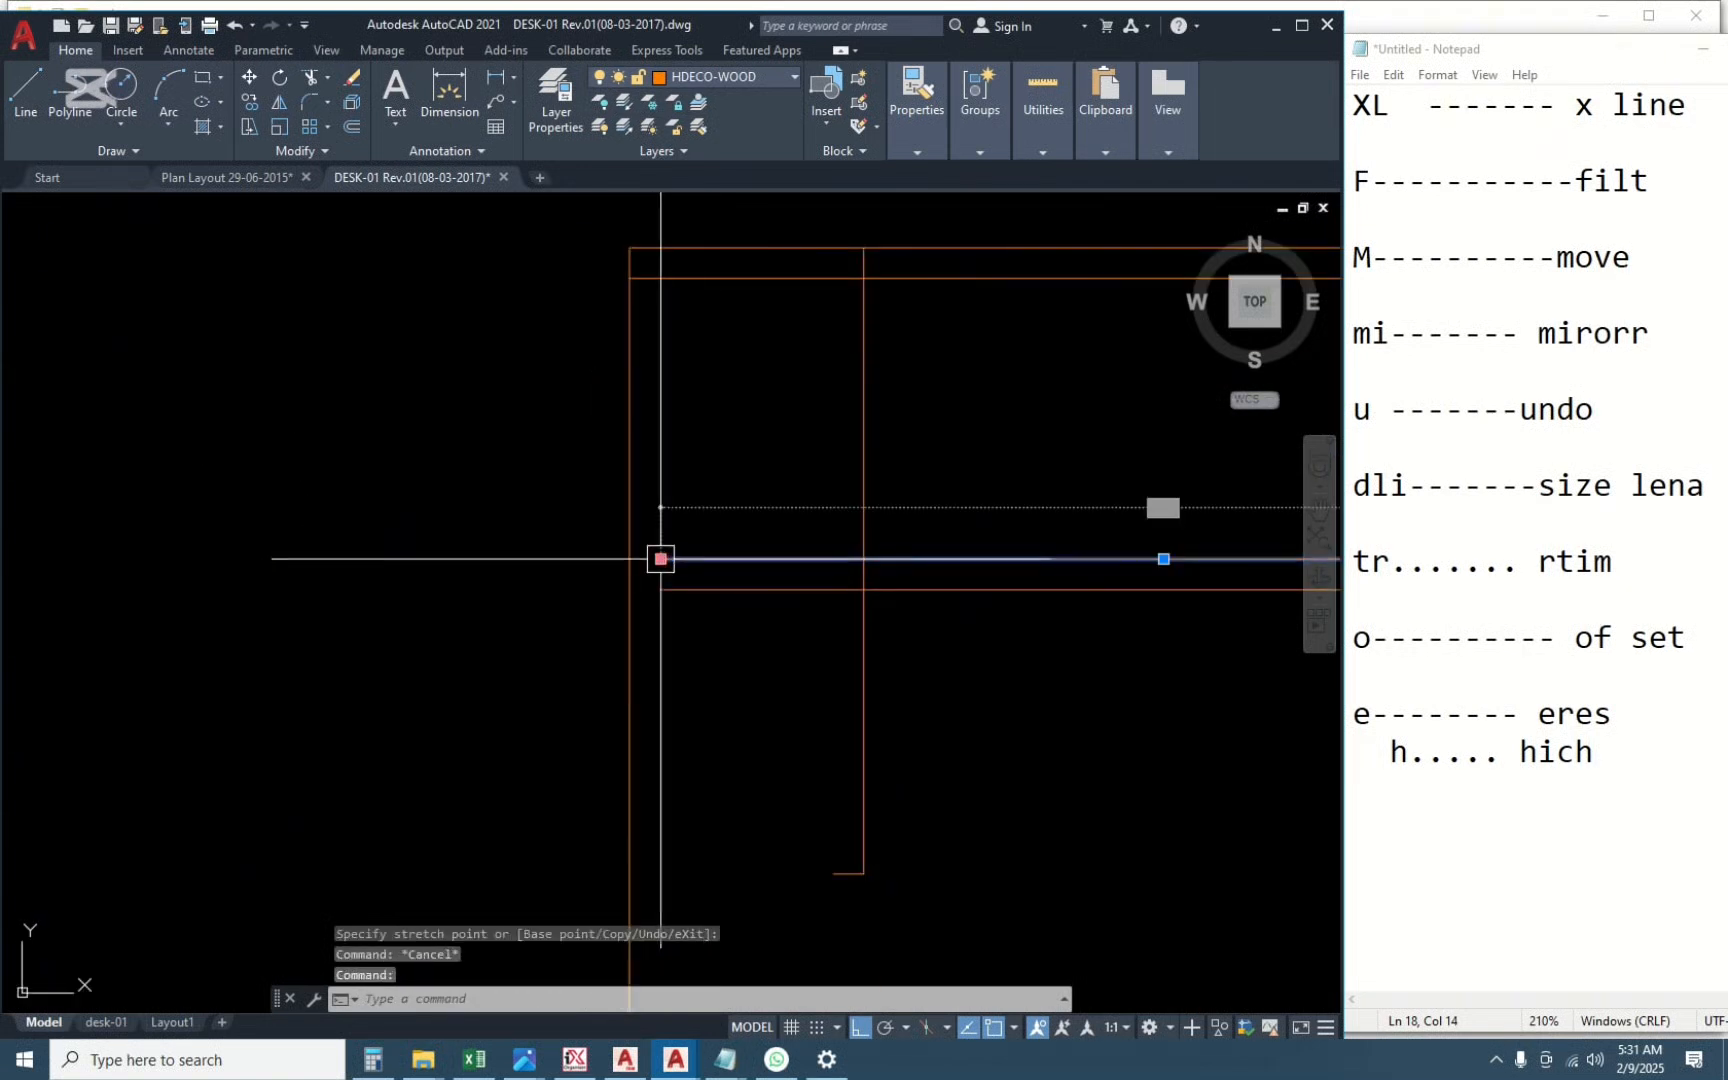
left_click(660, 559)
left_click(864, 560)
key("Escape")
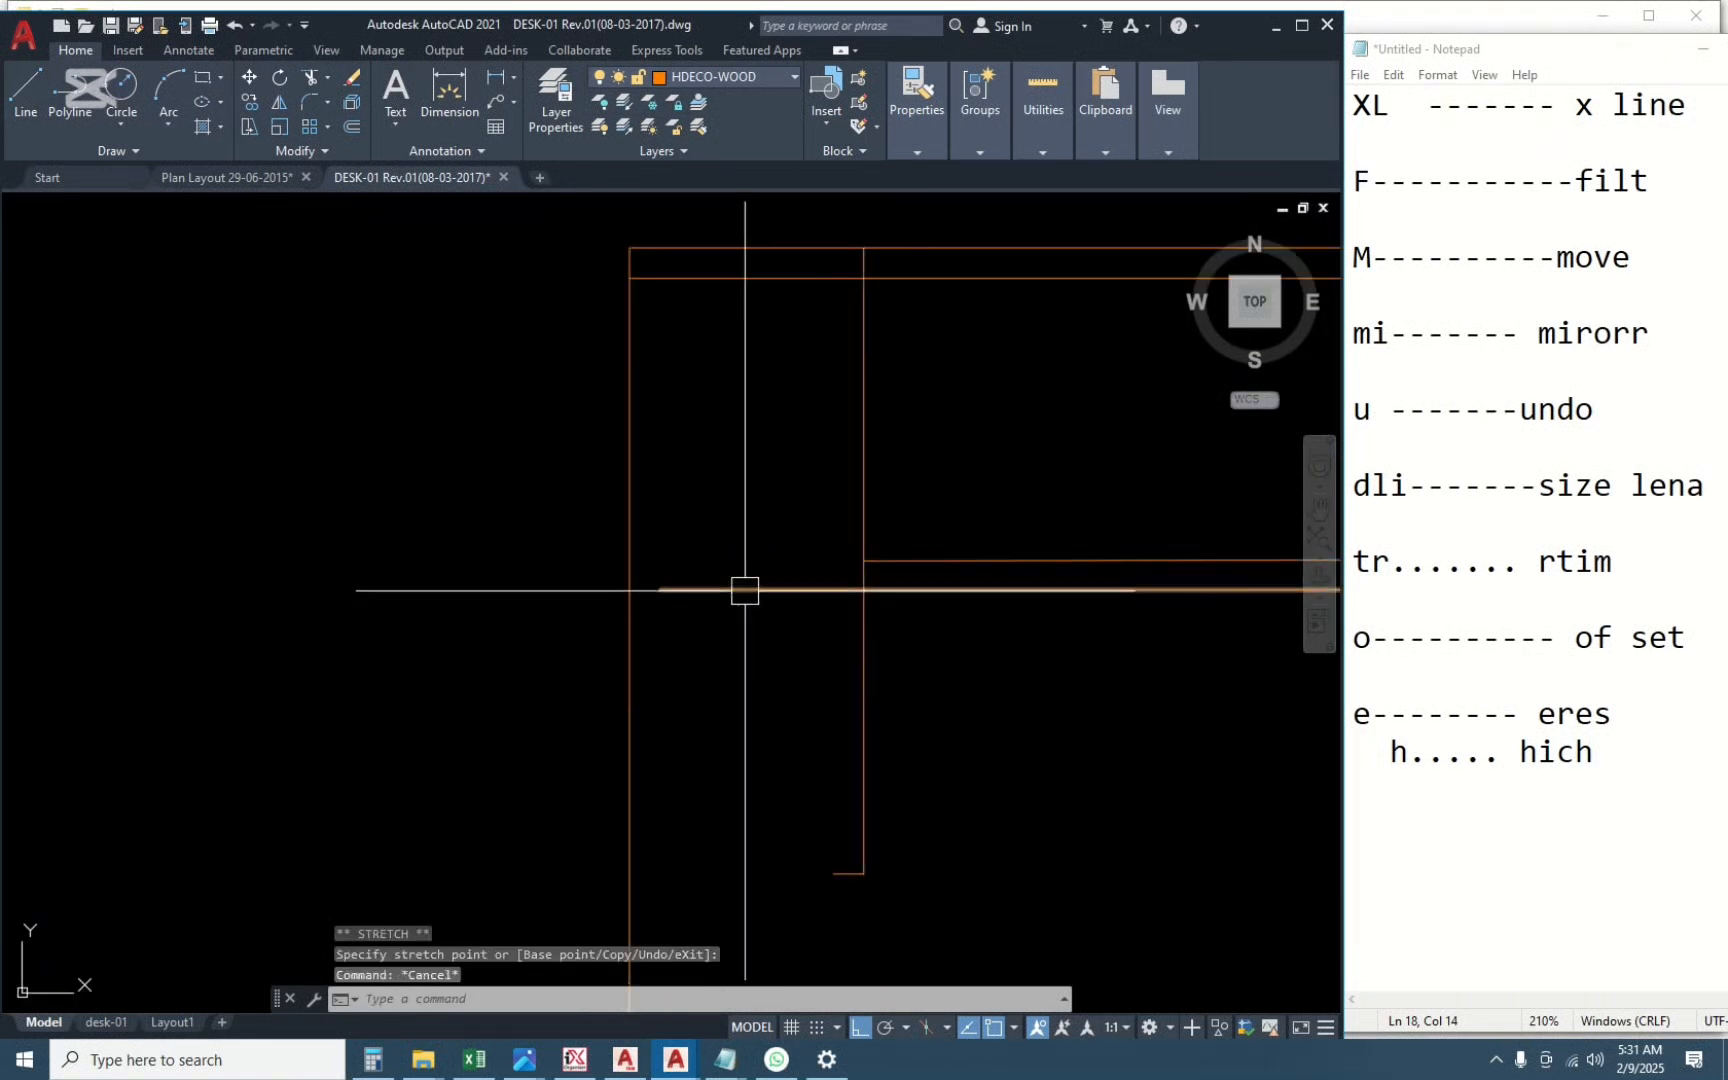
left_click(660, 590)
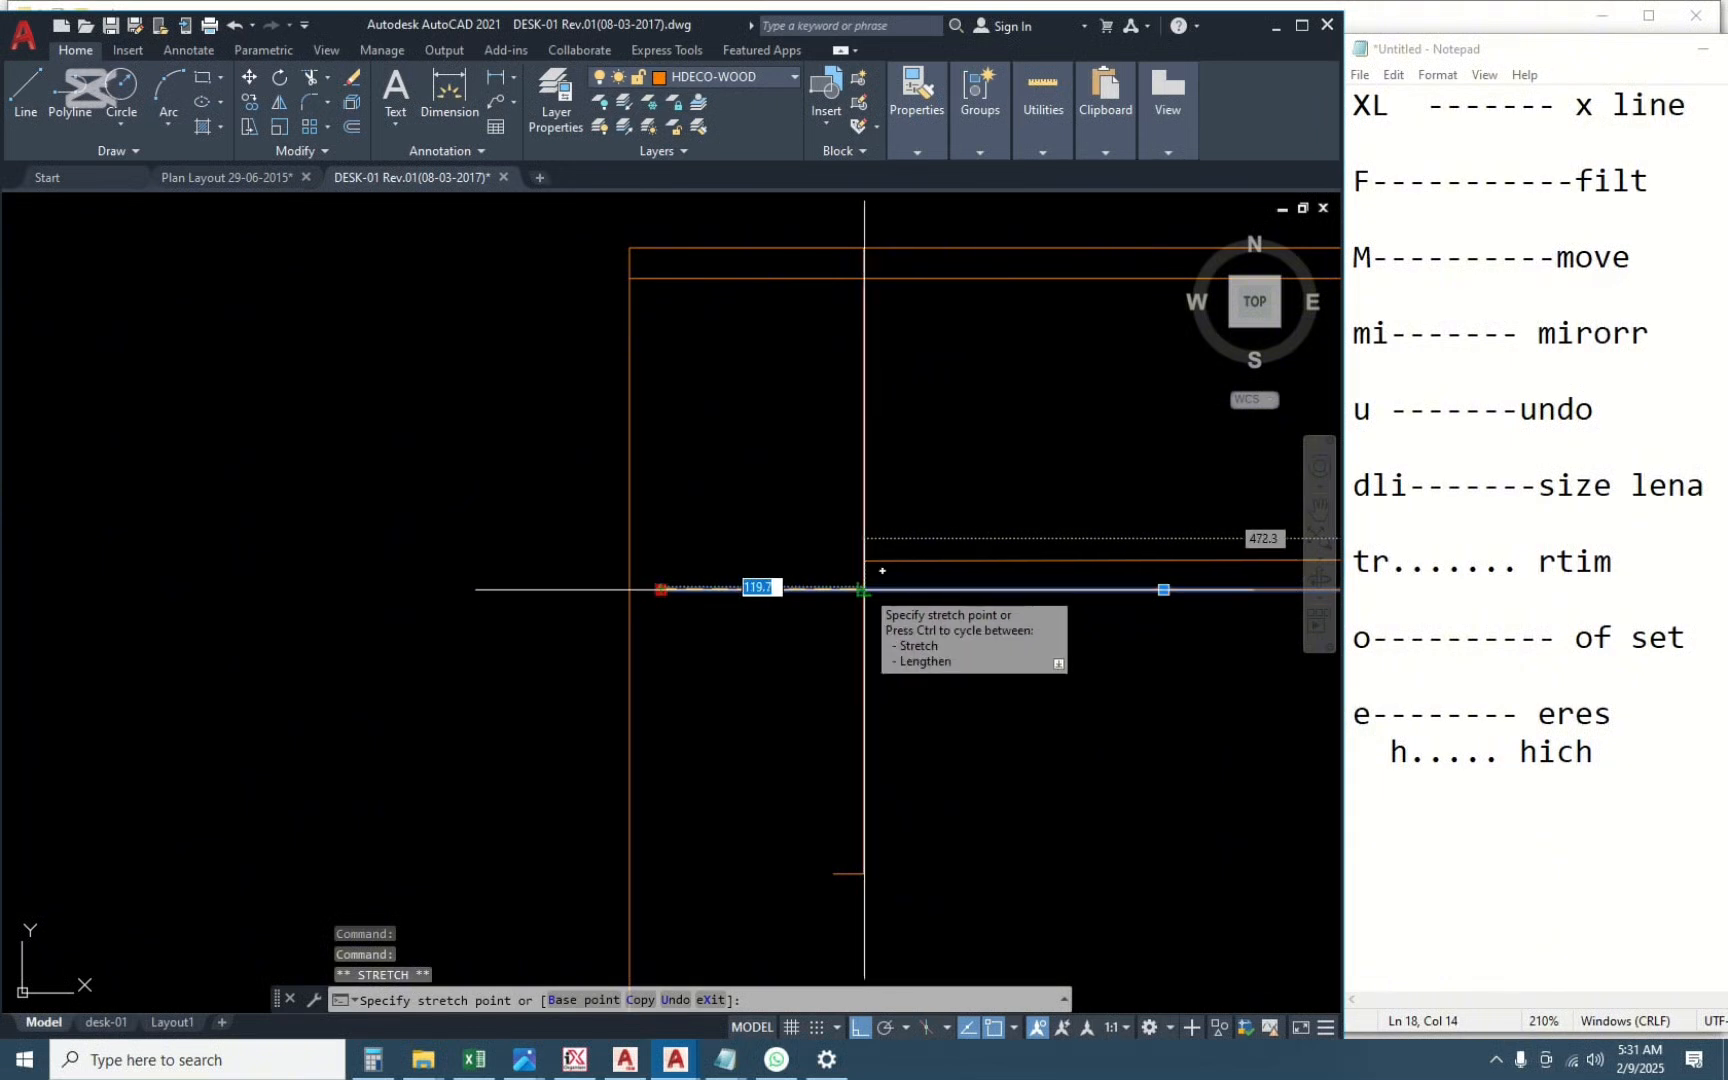
left_click(864, 590)
key("Escape")
Draw a vertical line from the short bottom line's left end up to the desktop's lower line.
middle_click_drag(987, 818, 843, 785)
type("l")
key("Return")
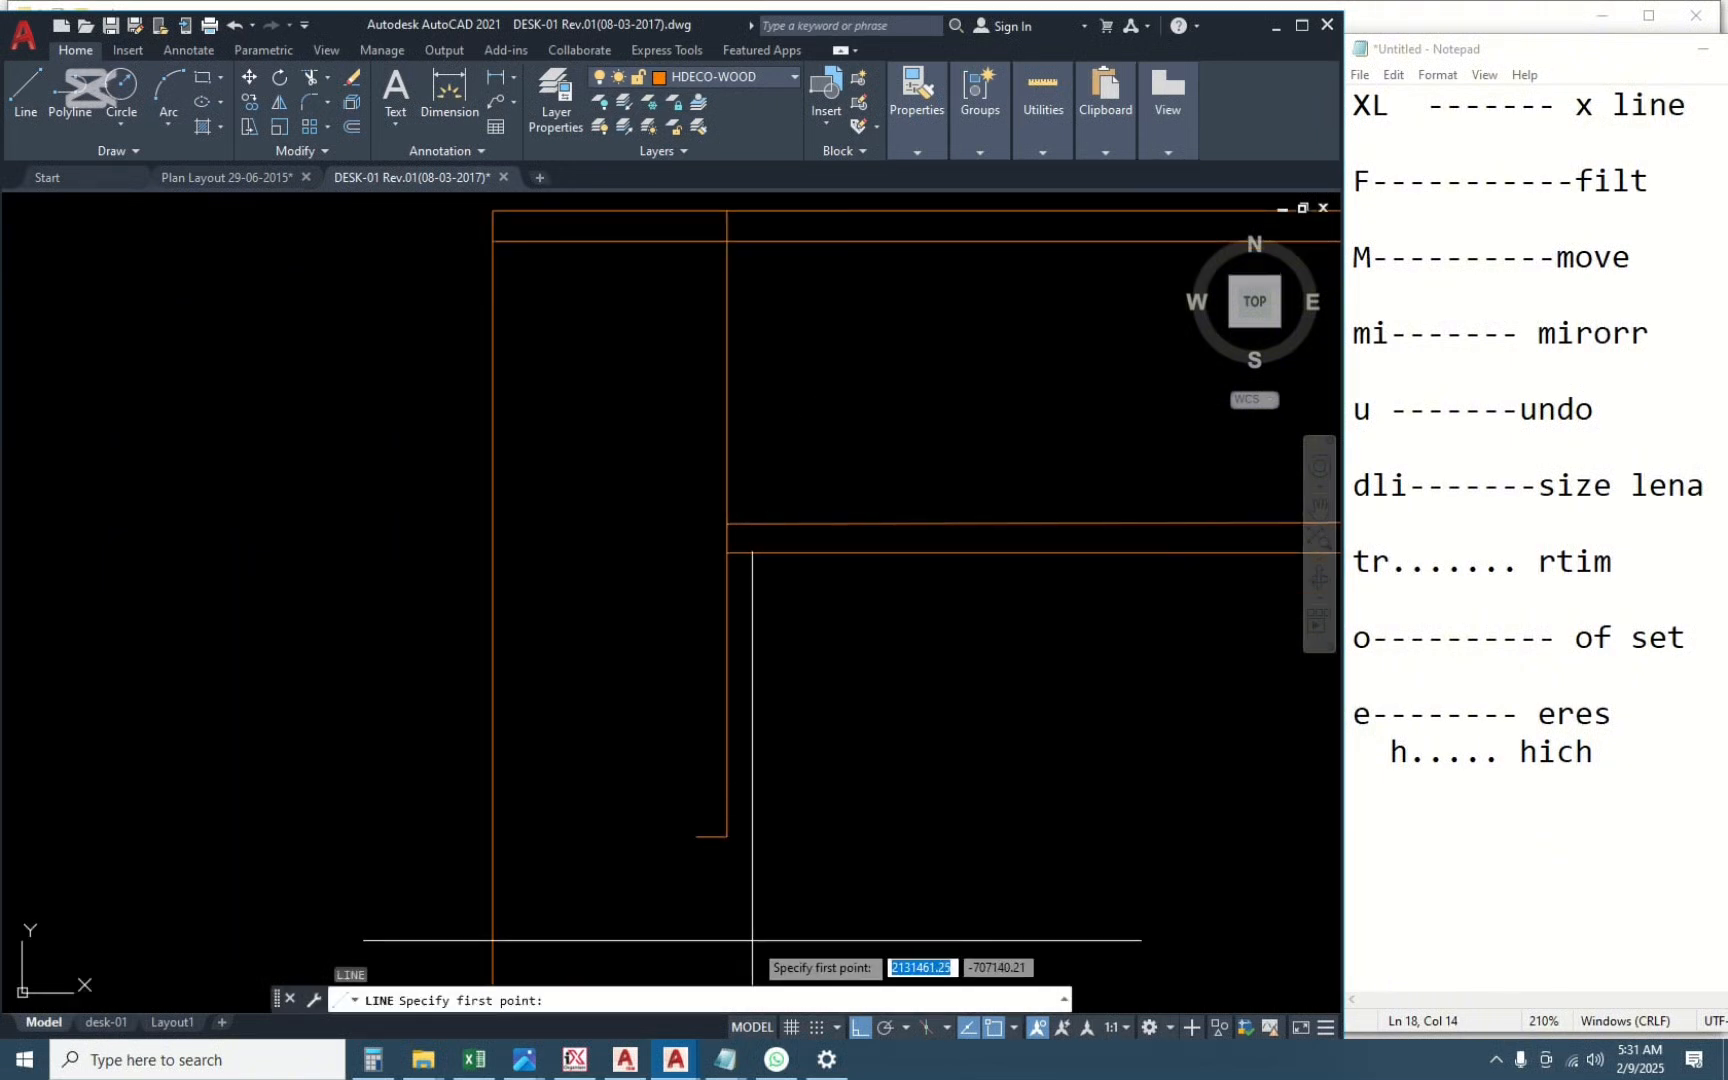
left_click(697, 836)
left_click(697, 240)
key("Escape")
scroll(798, 540, "up", 3)
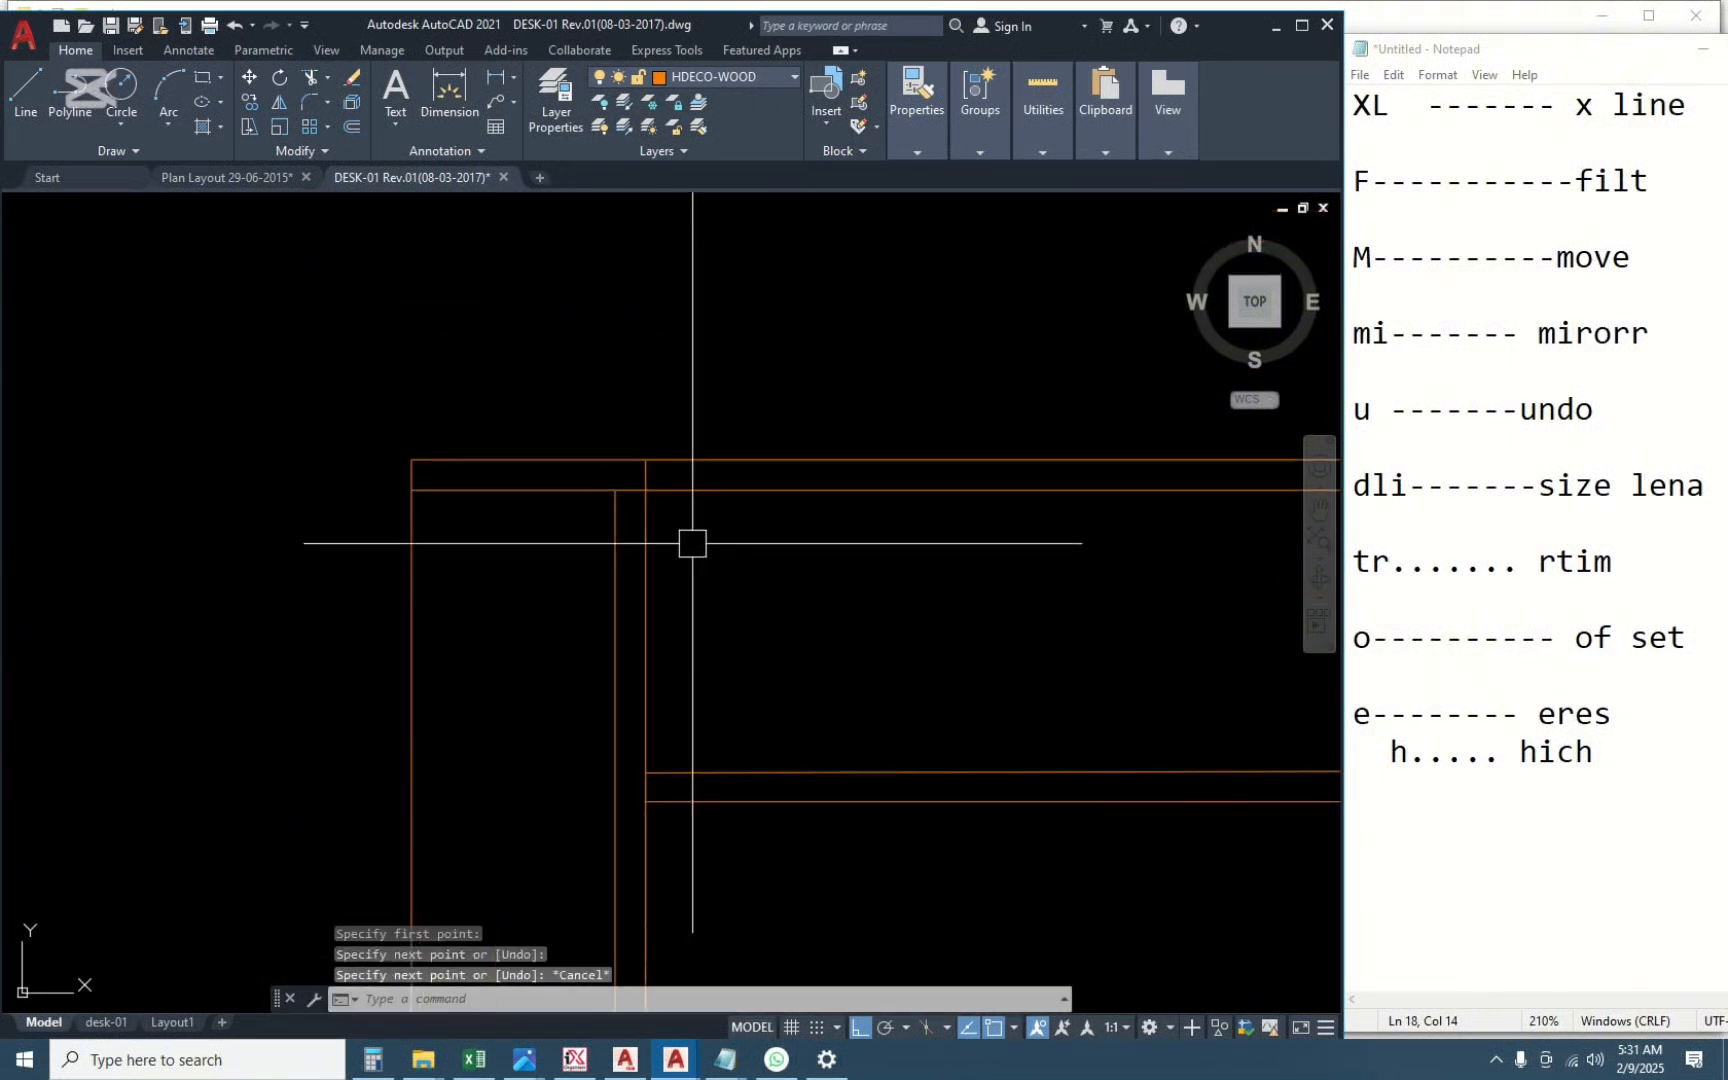
Shorten the upper end of the front board's right vertical line to the desktop's lower line in the side view.
left_click(625, 433)
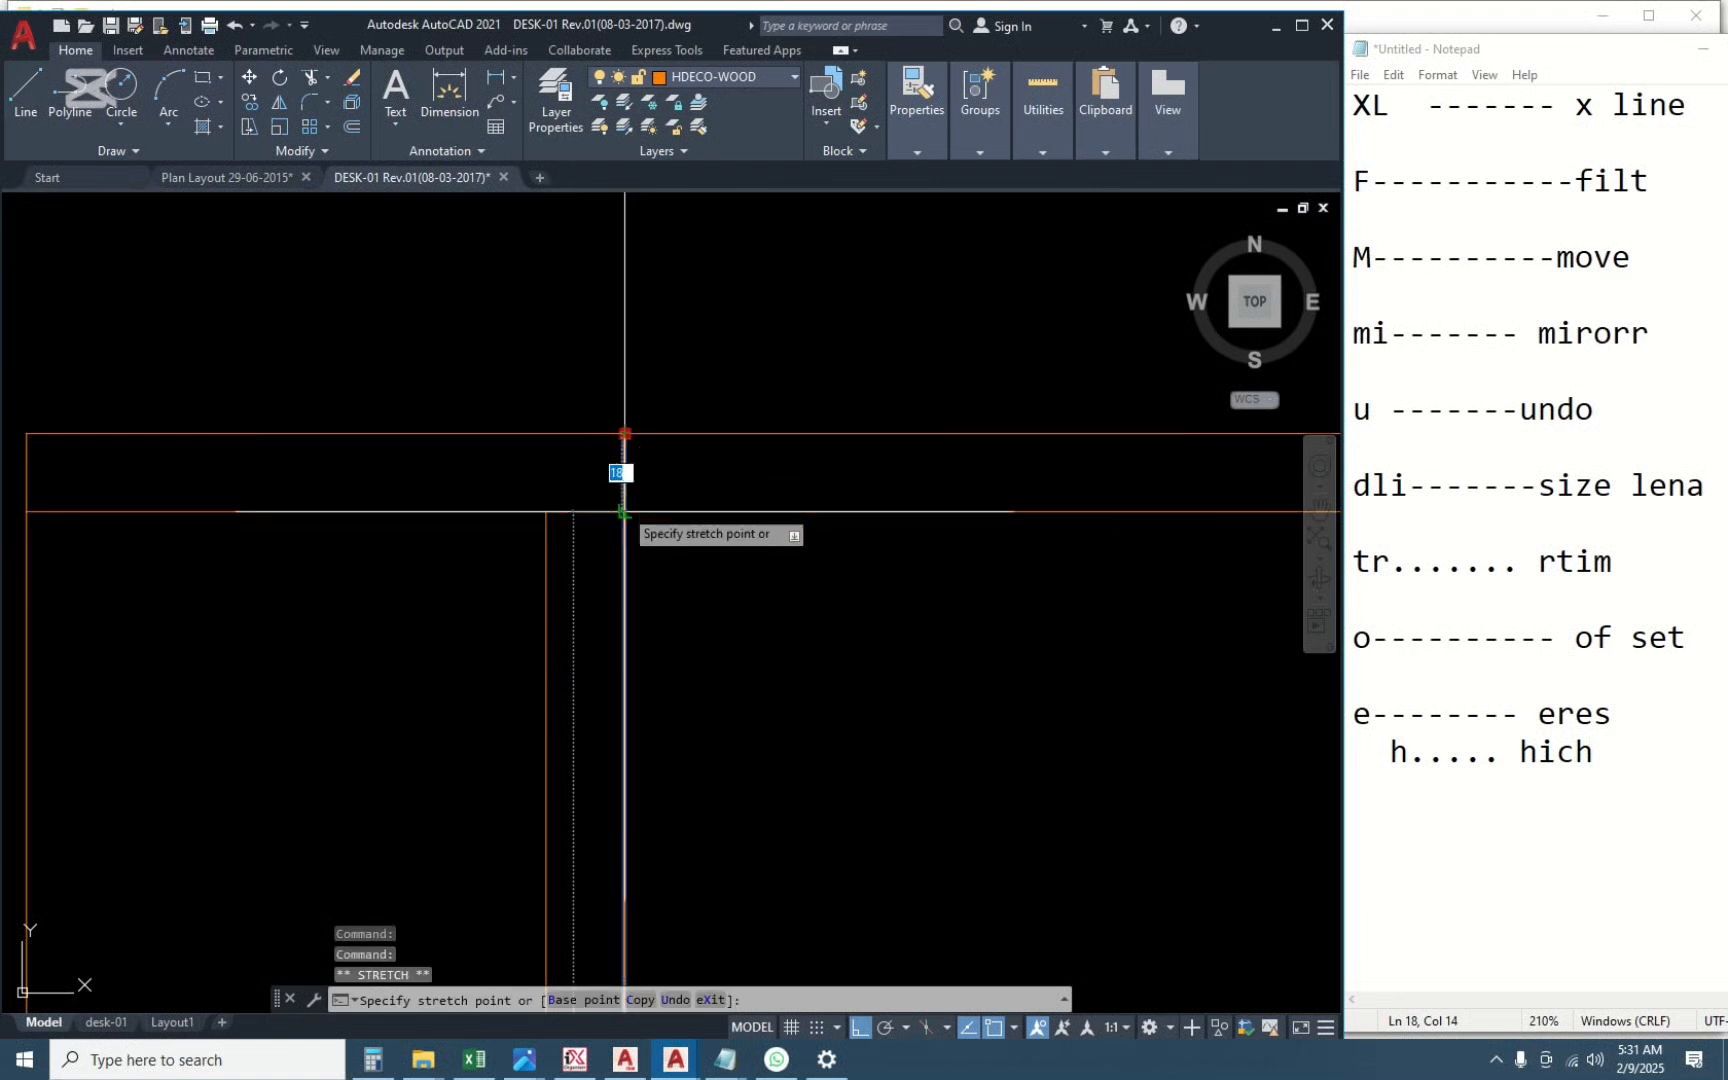
key("Escape")
scroll(930, 625, "down", 4)
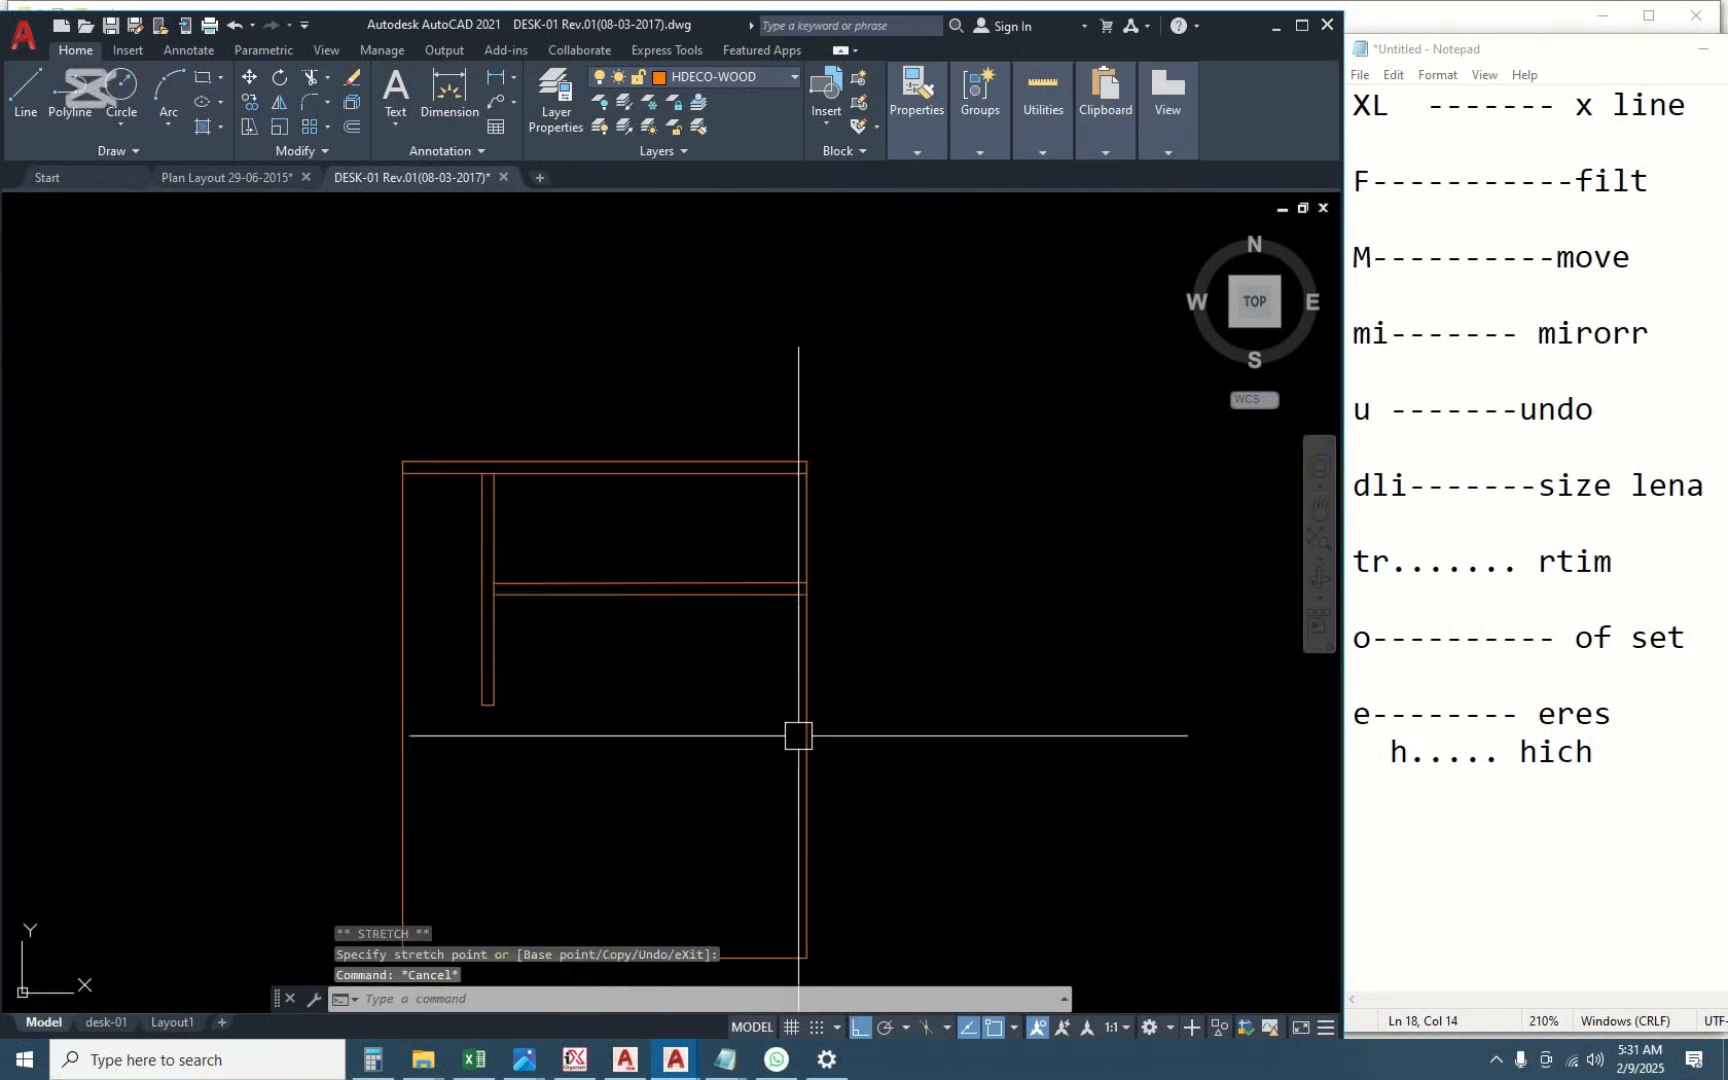
Examine the side view's boards and compare them with the plan, front elevation and reference photo.
scroll(647, 633, "down", 2)
scroll(648, 706, "up", 4)
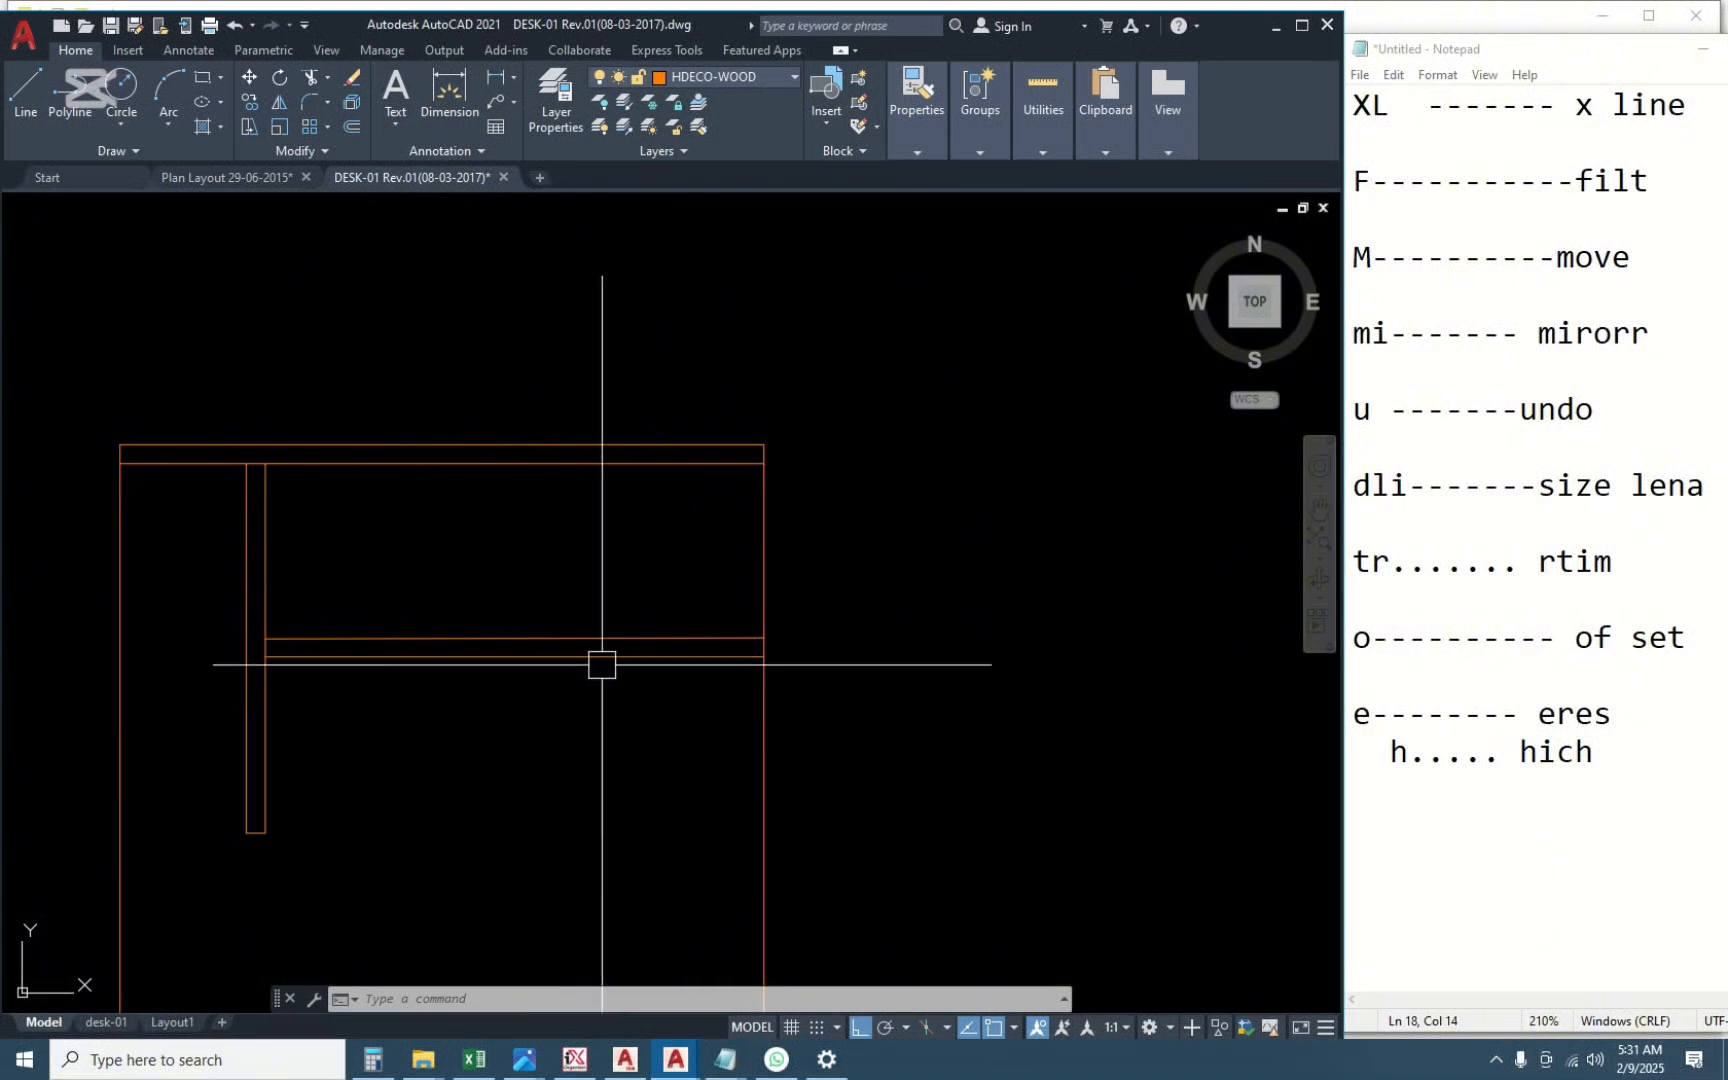
scroll(600, 670, "down", 2)
scroll(573, 655, "down", 2)
middle_click_drag(581, 745, 586, 710)
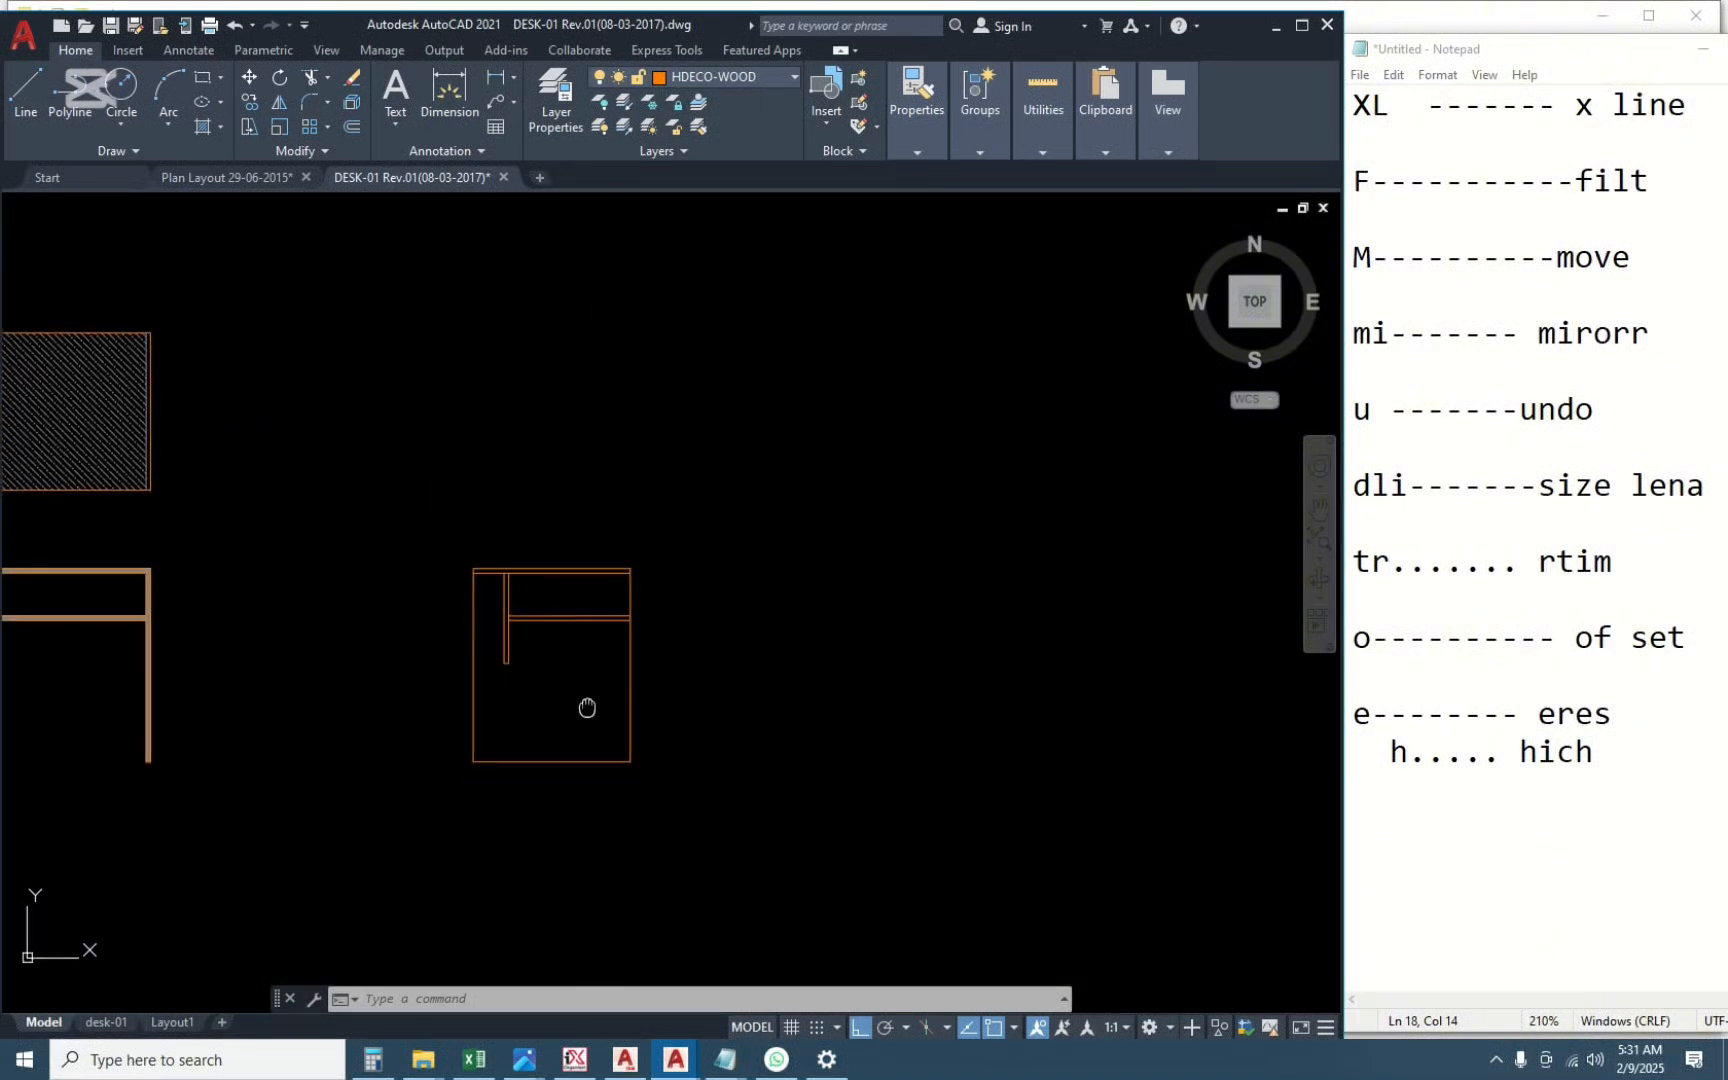
scroll(787, 679, "down", 3)
scroll(445, 592, "up", 5)
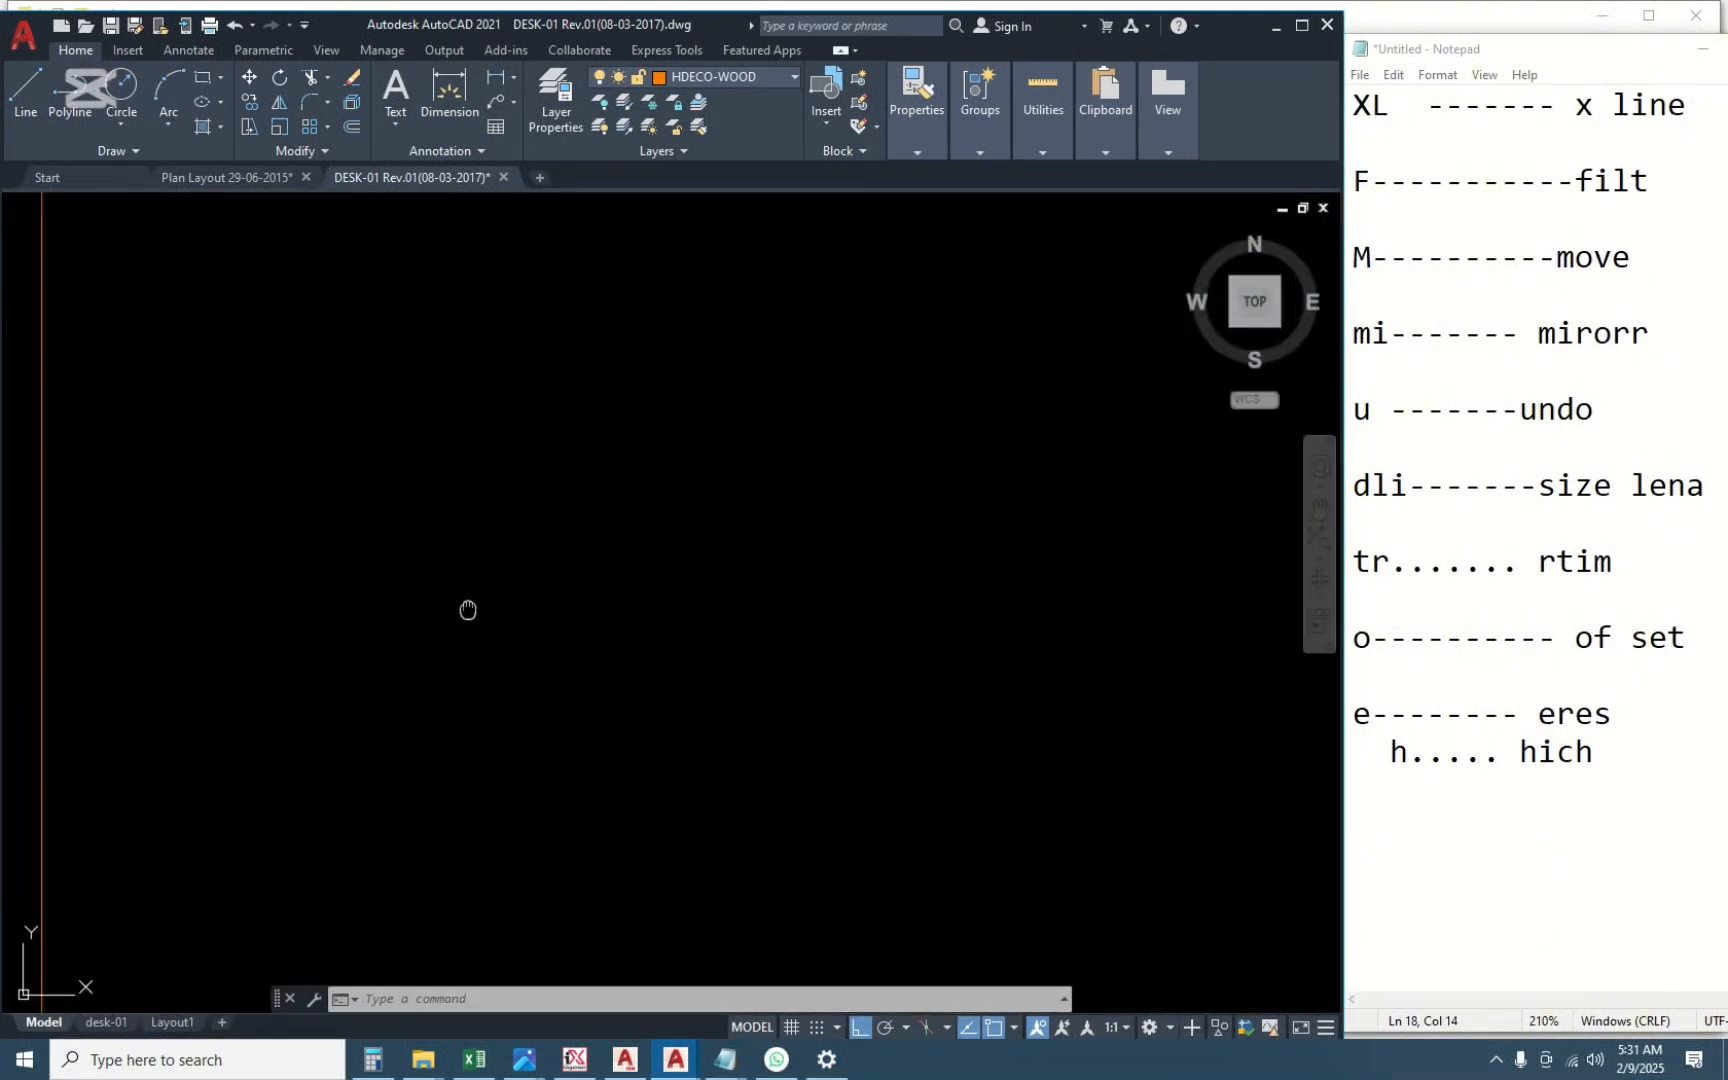
scroll(455, 679, "down", 5)
scroll(737, 871, "up", 2)
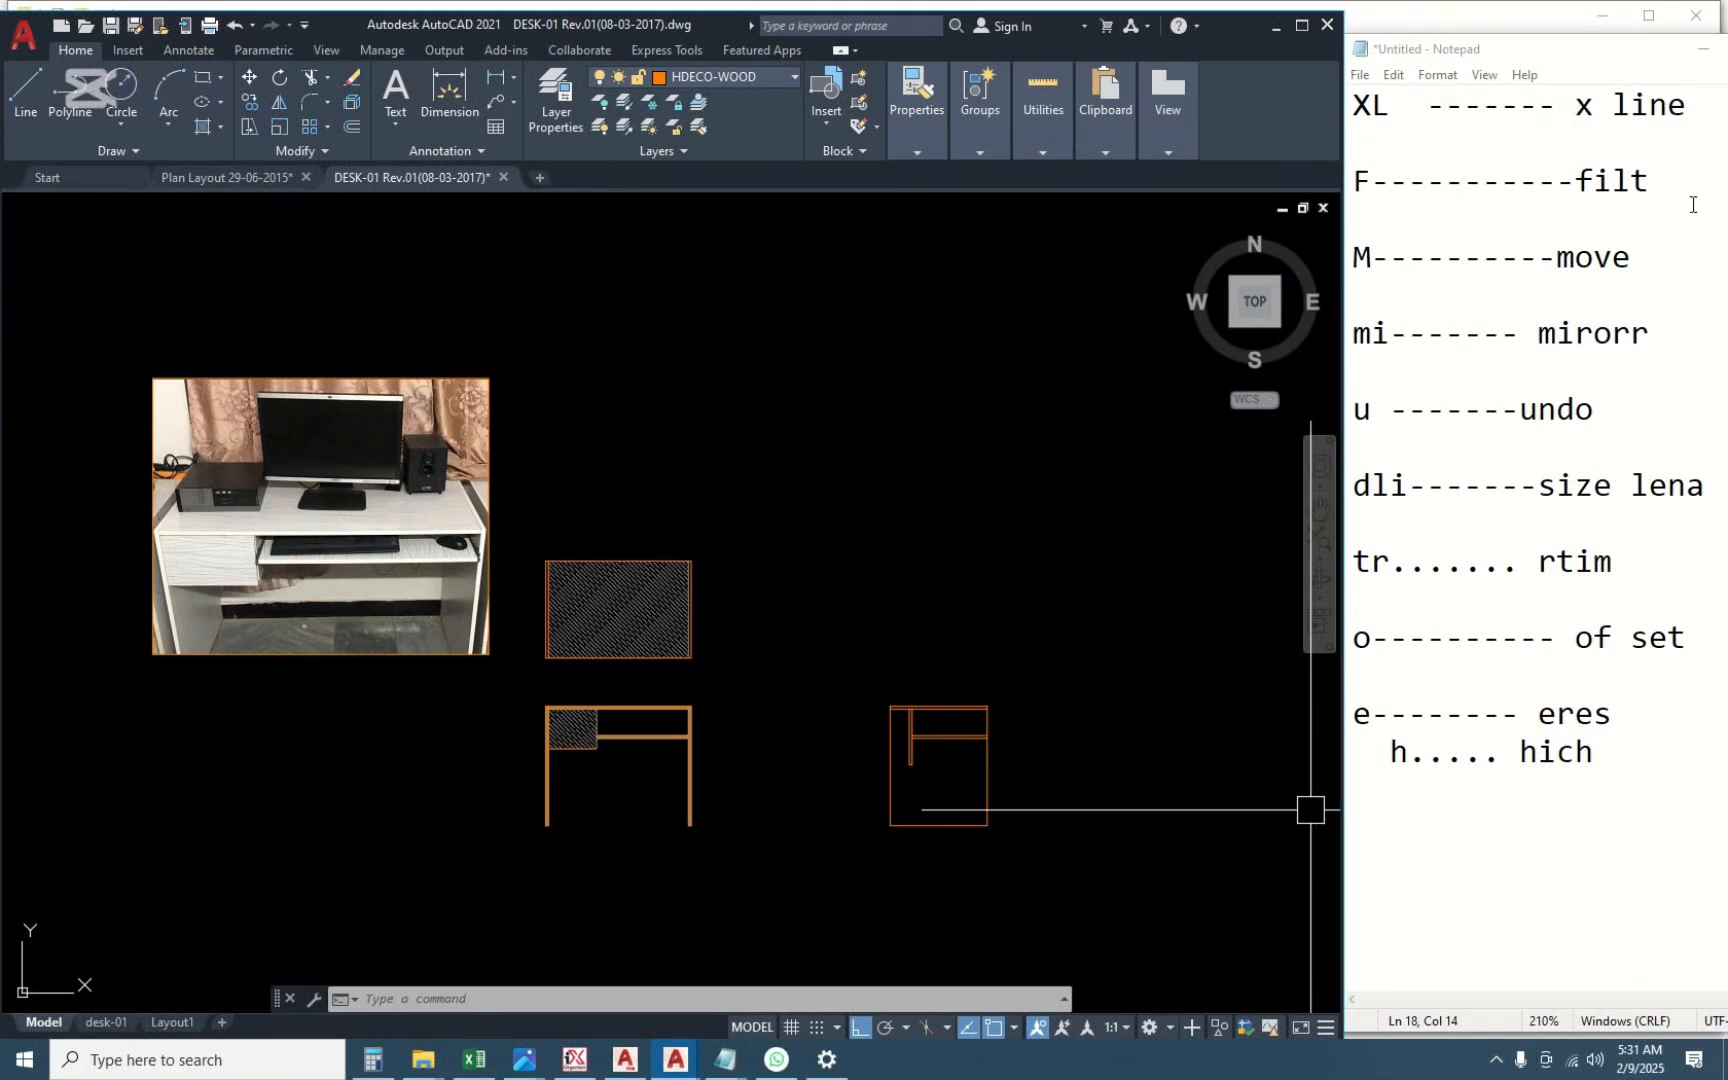
scroll(1041, 826, "up", 2)
Mirror the whole side view about a vertical line to its right, erasing the source objects.
middle_click_drag(1041, 826, 850, 779)
left_click(870, 560)
left_click(518, 872)
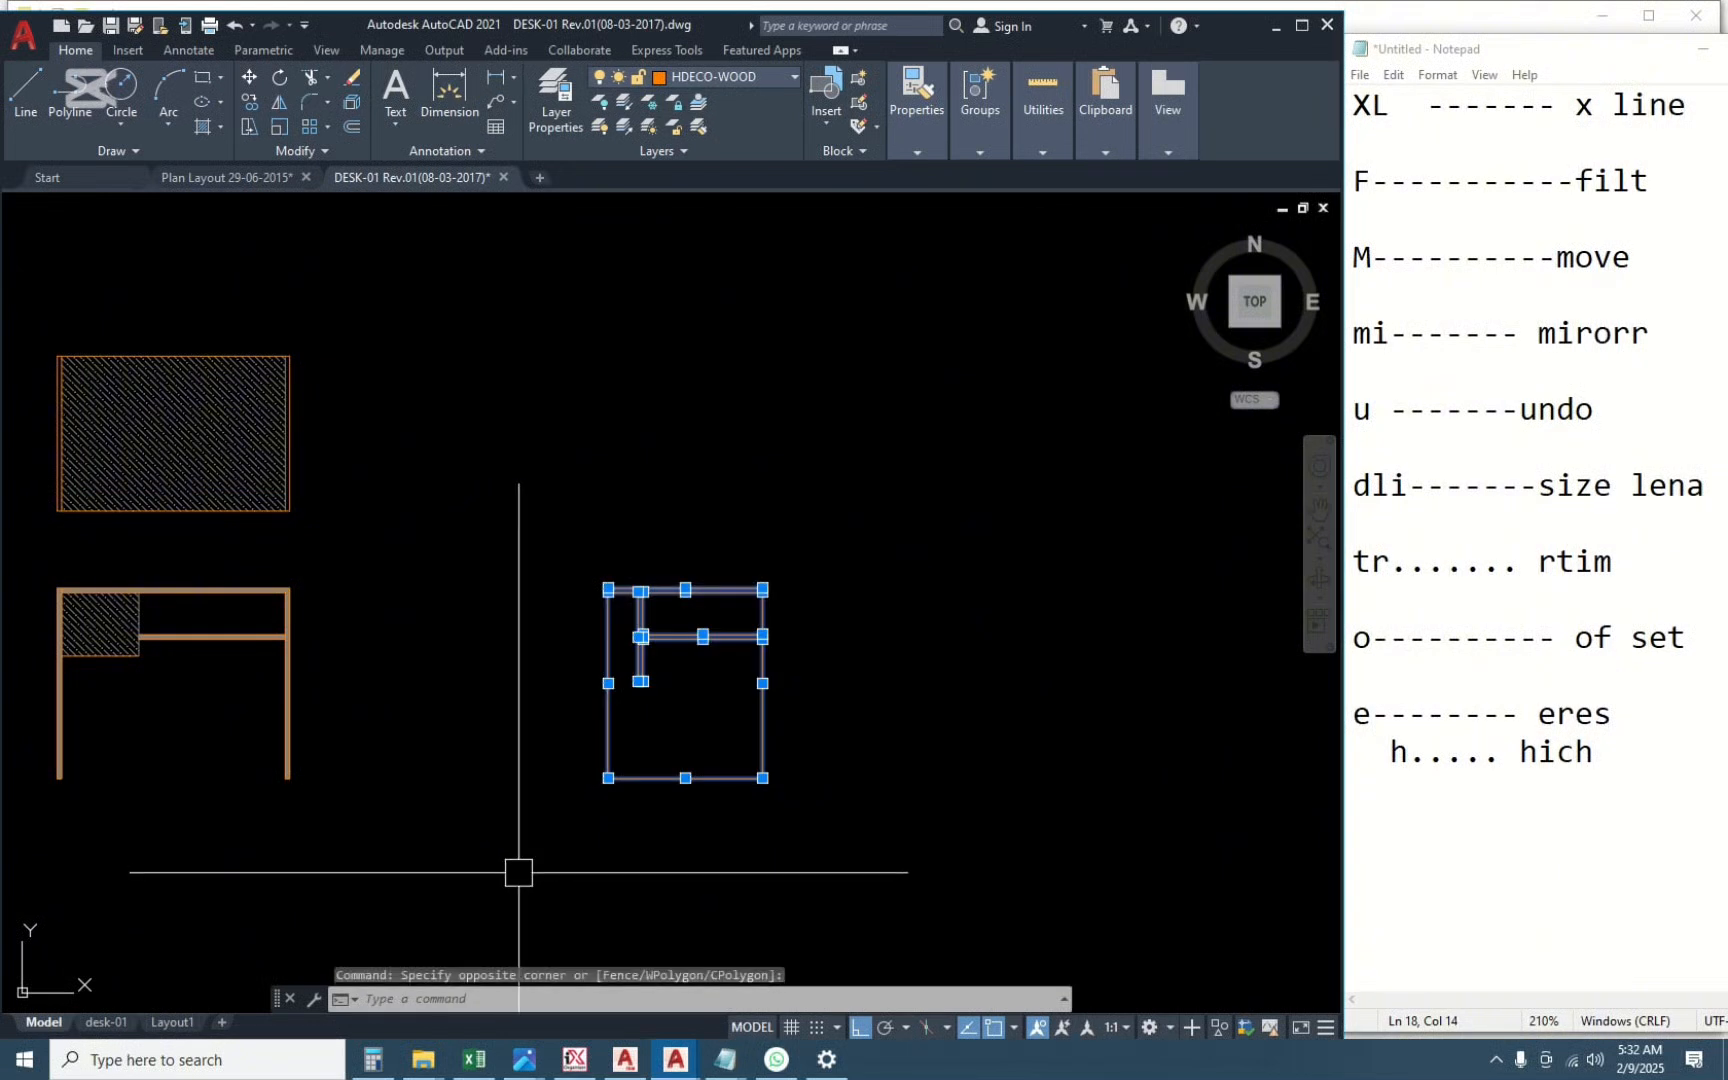
key("Escape")
left_click(933, 513)
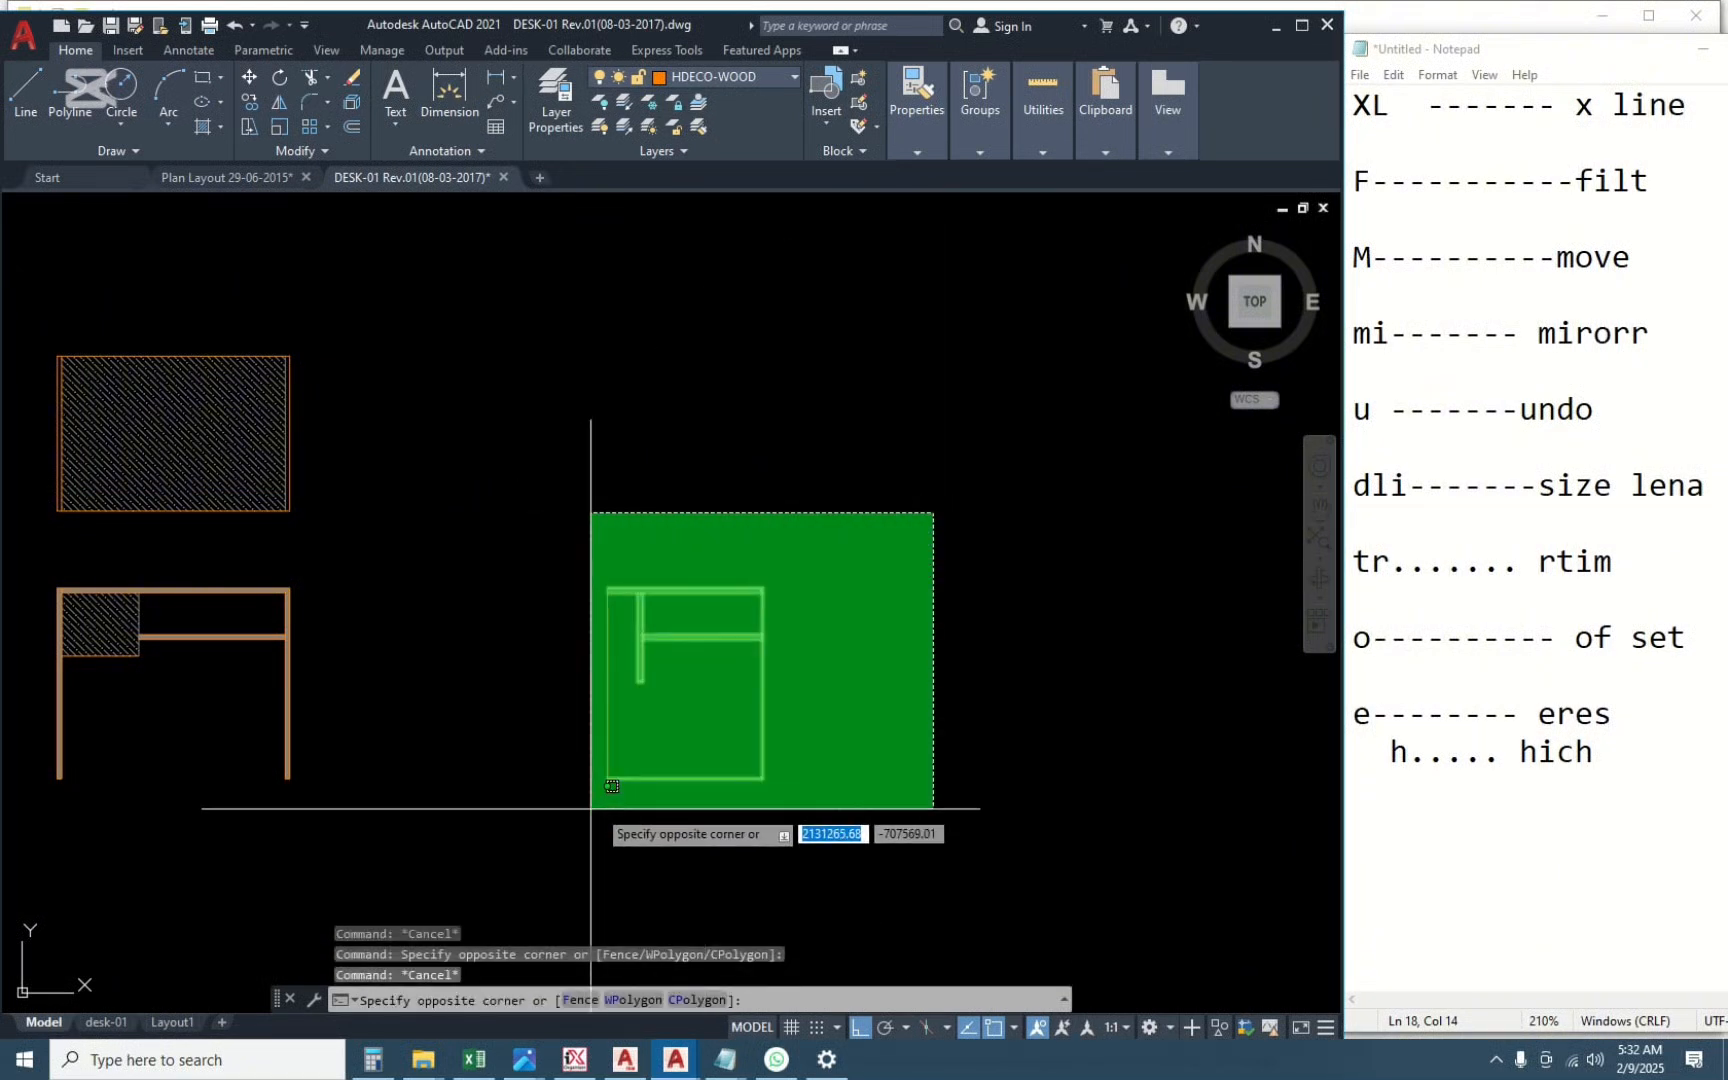
left_click(542, 829)
type("m")
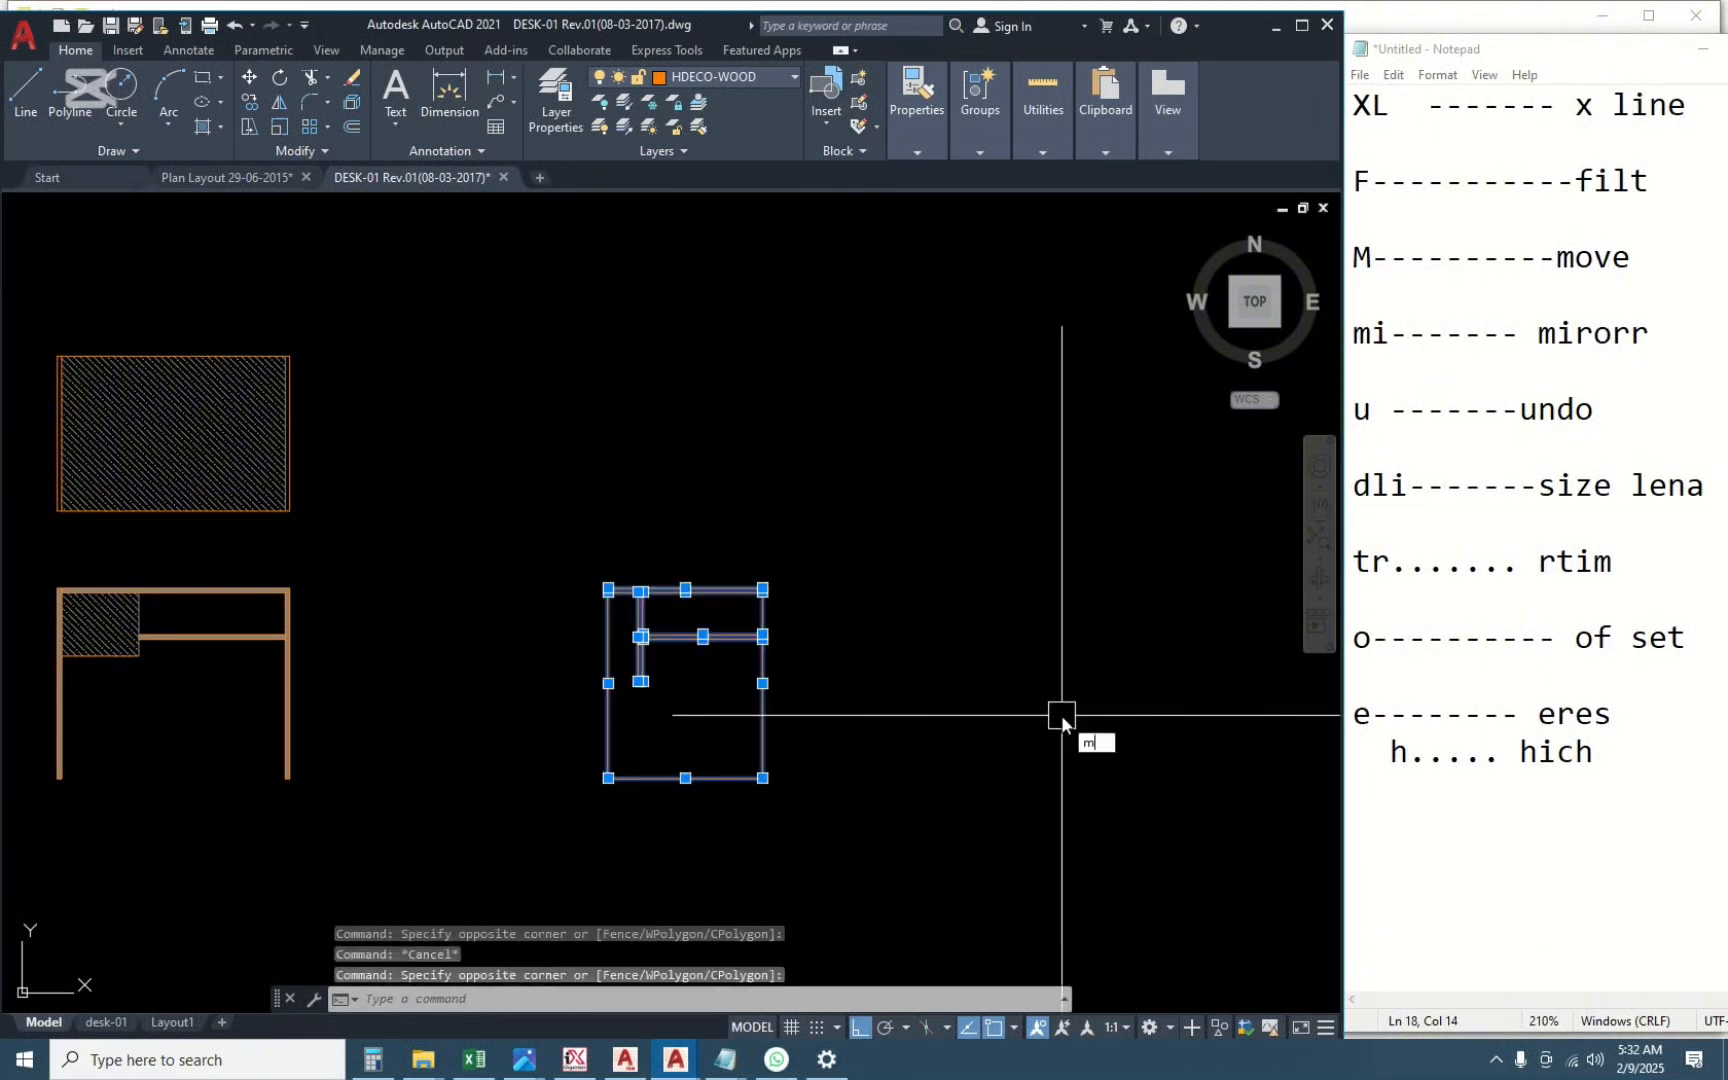
type("i")
key("Return")
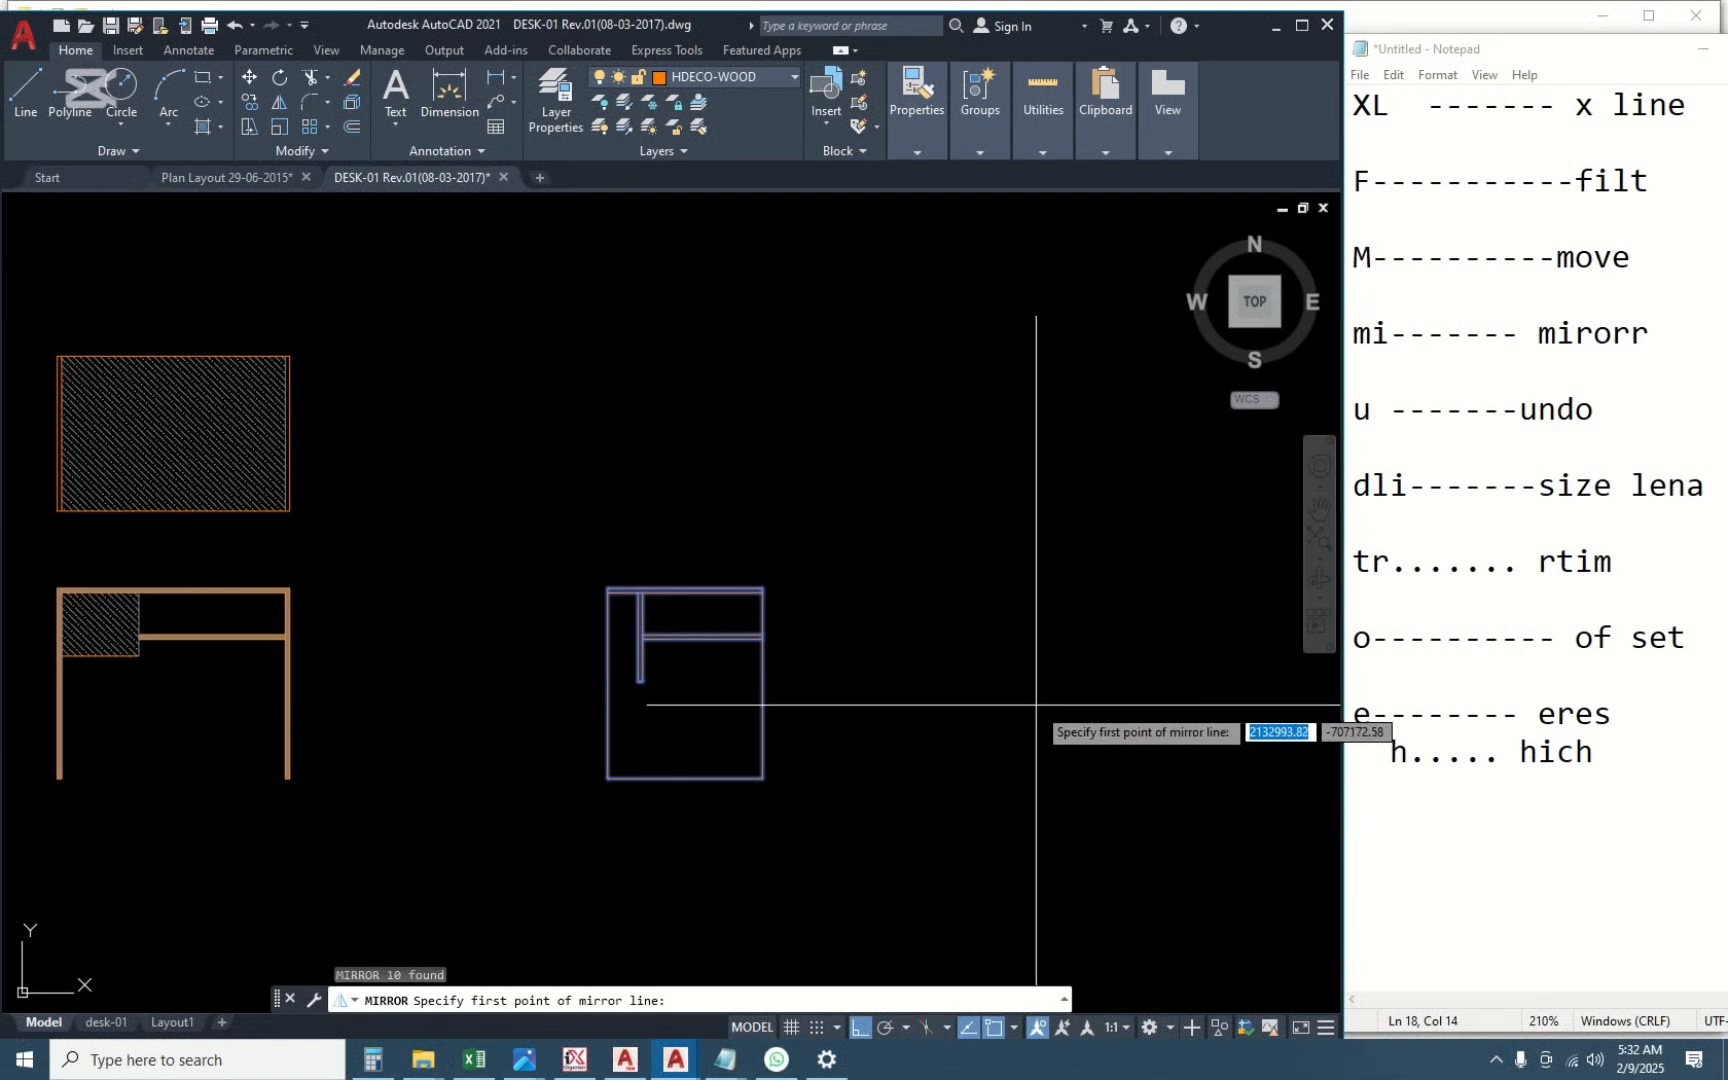
left_click(1083, 683)
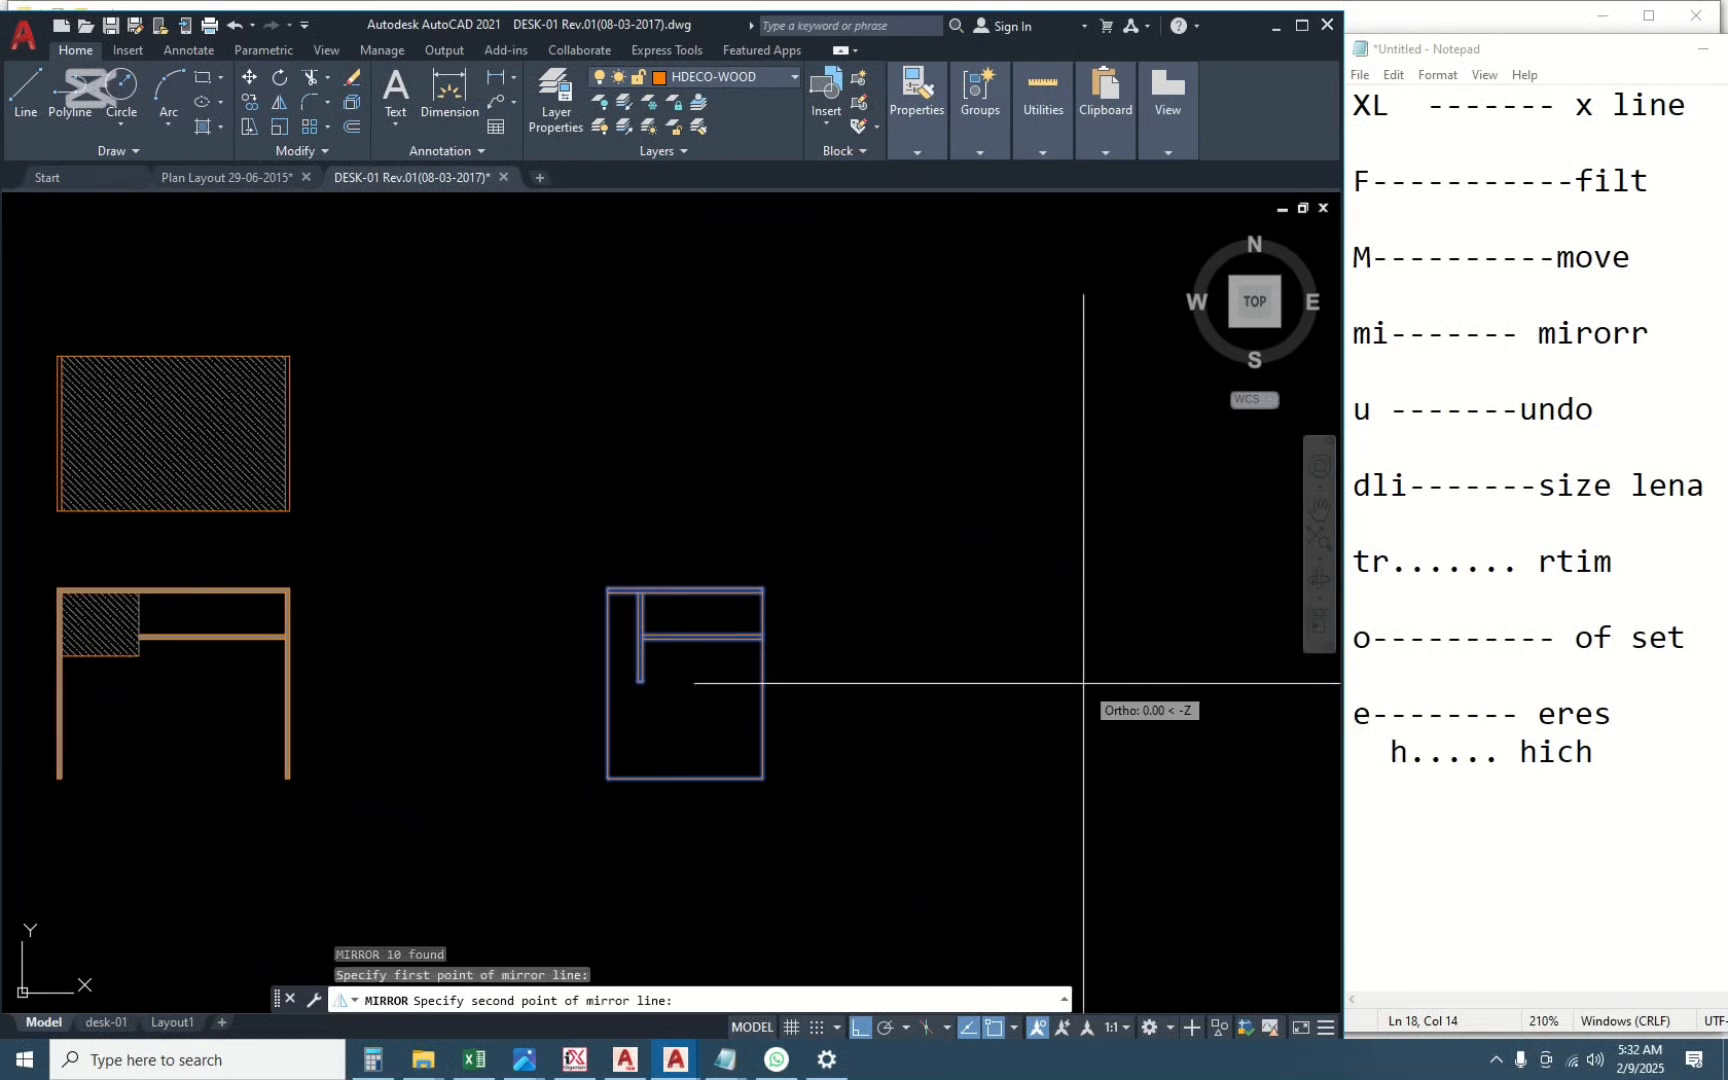
middle_click_drag(1083, 880, 895, 686)
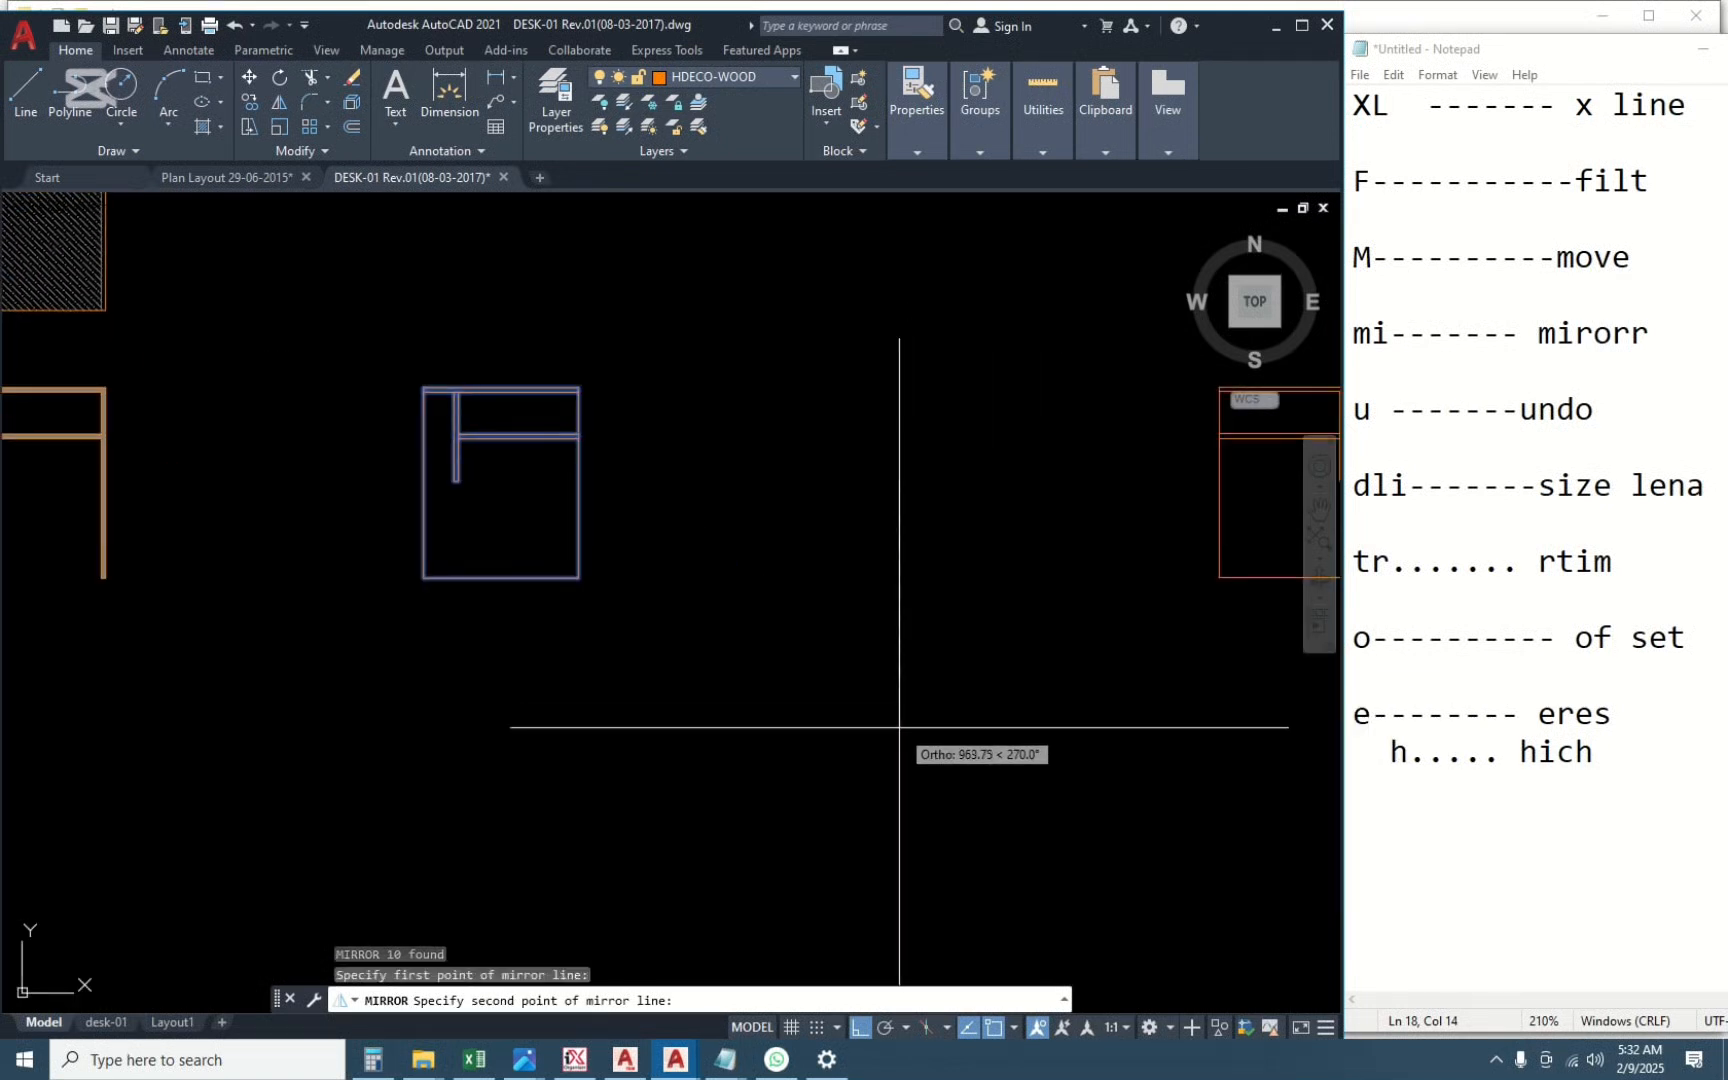
scroll(915, 790, "down", 2)
left_click(910, 823)
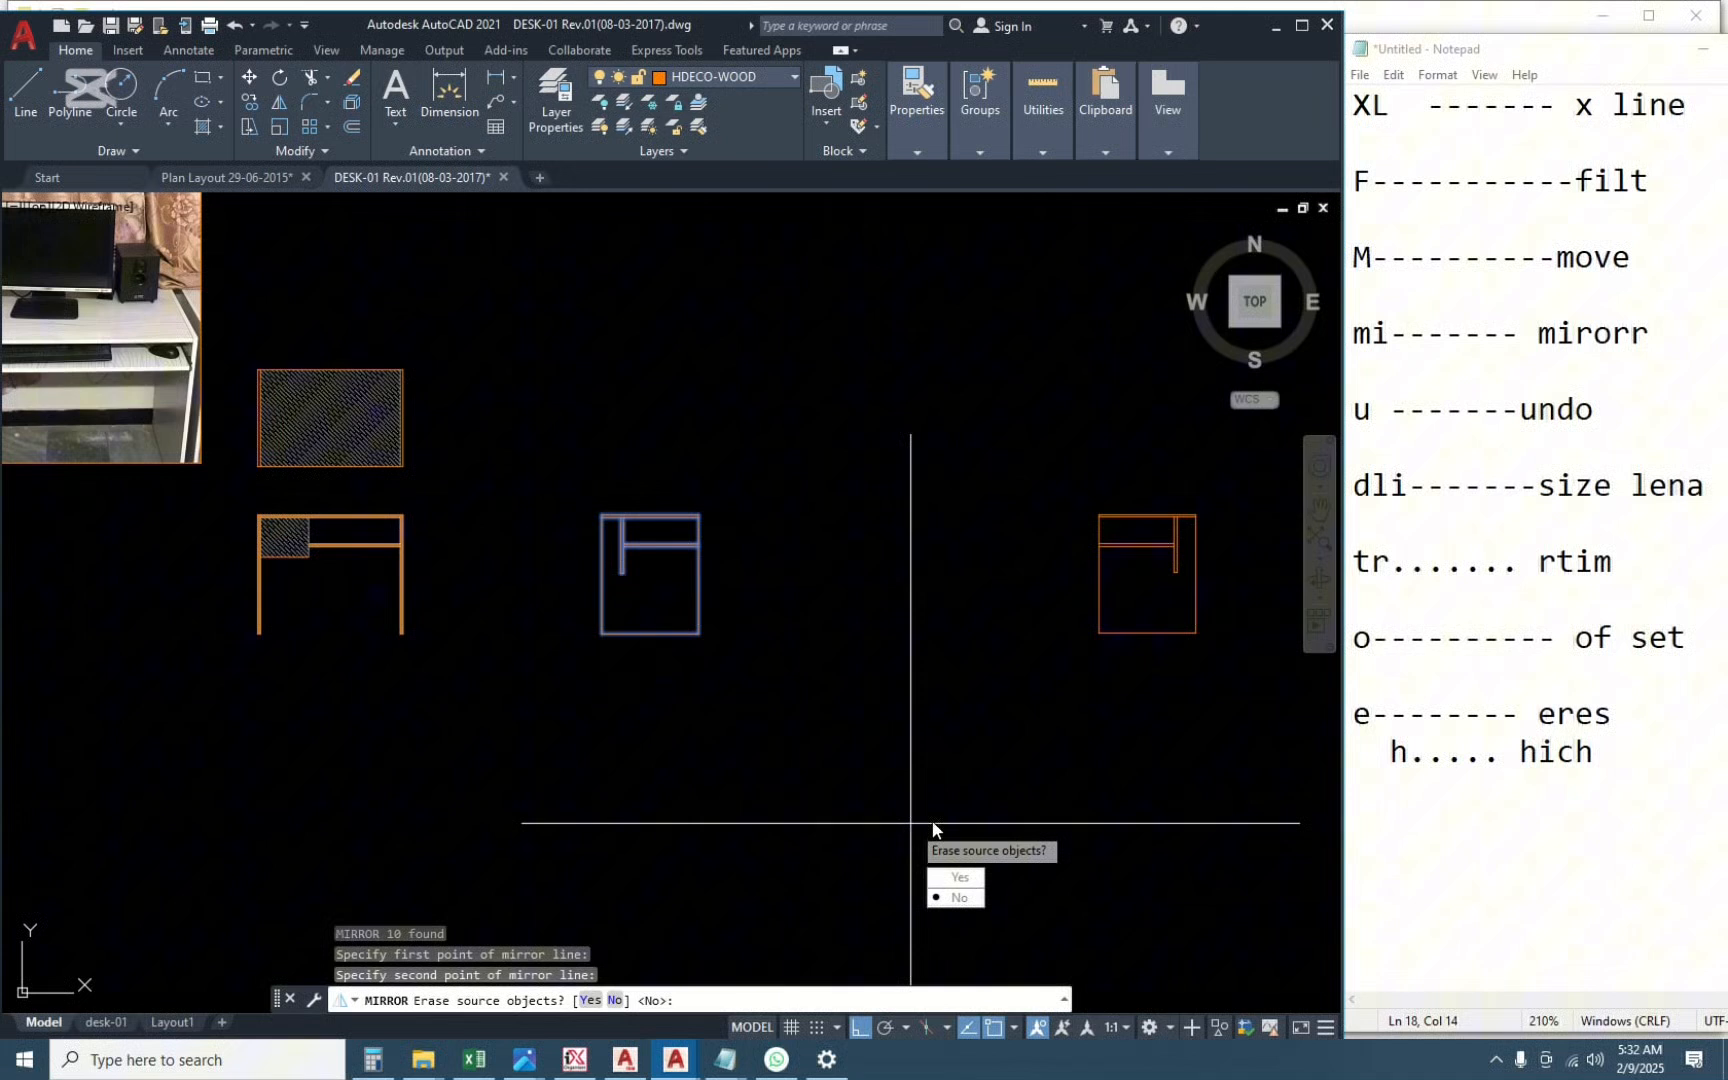
left_click(961, 889)
scroll(1211, 575, "up", 2)
scroll(1061, 721, "down", 2)
Move the mirrored side view horizontally left, closer to the front elevation.
left_click(1155, 500)
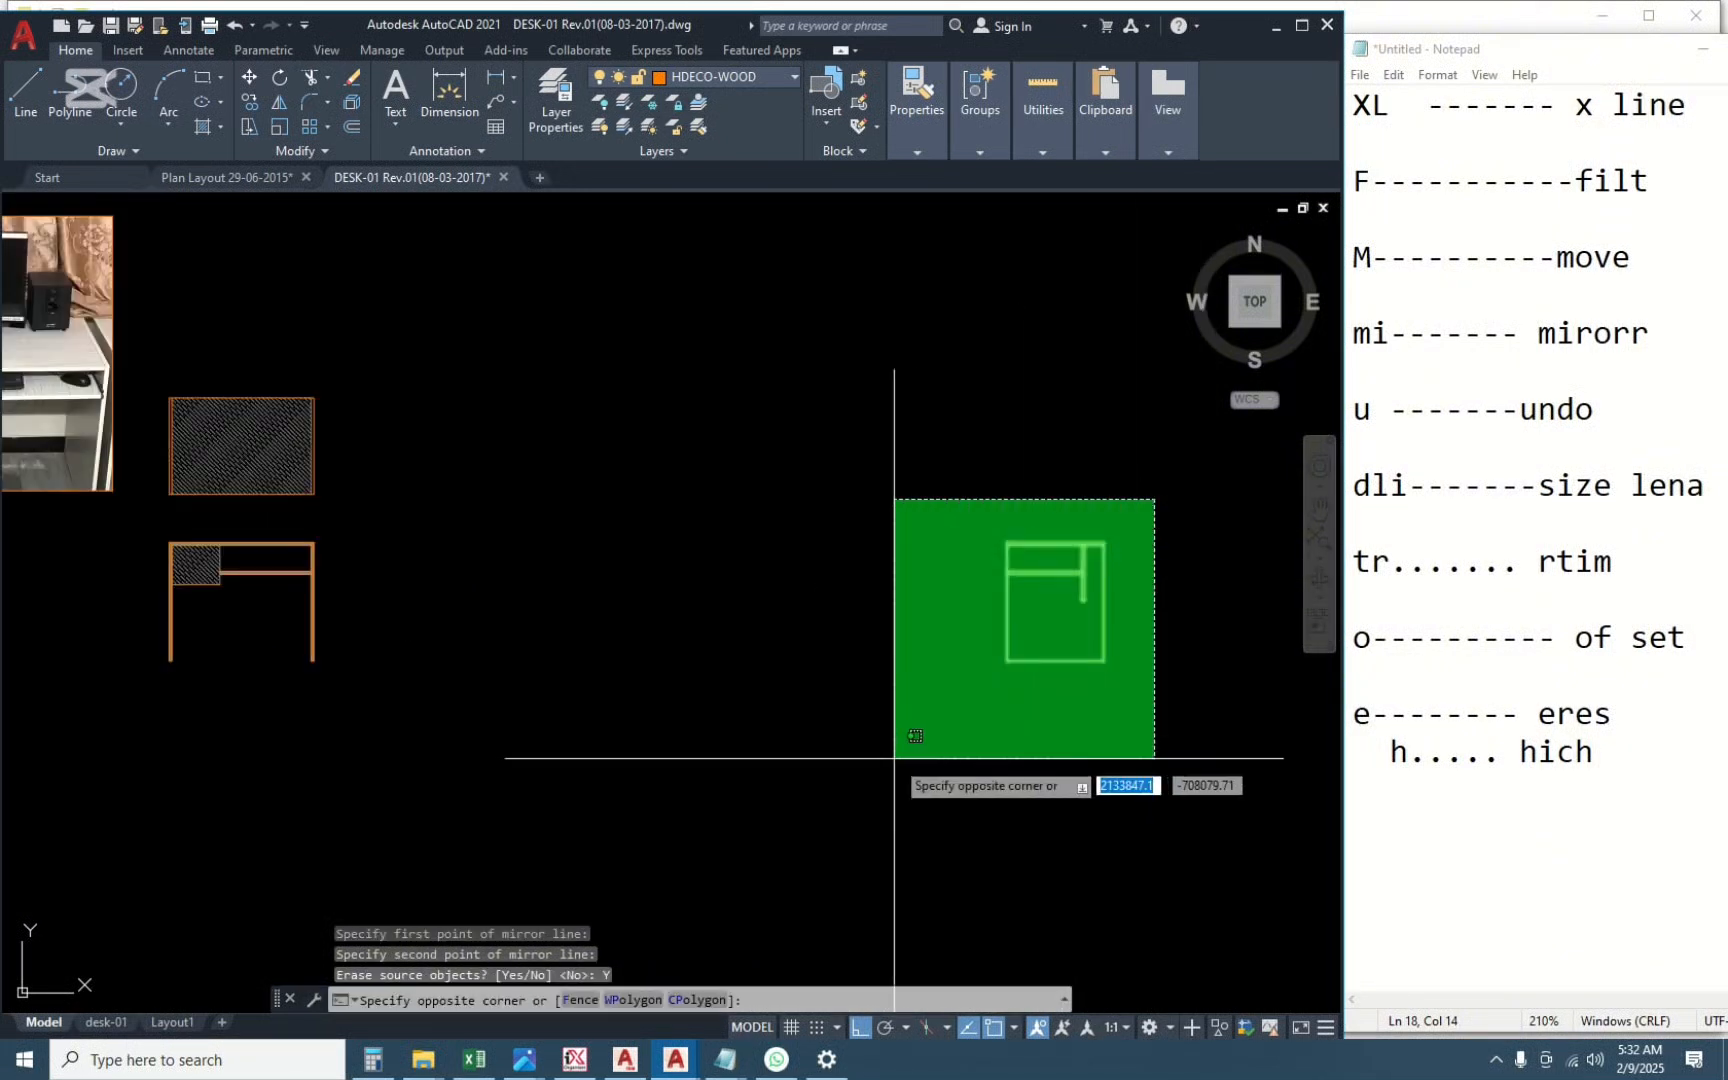
left_click(895, 758)
type("M")
key("Return")
left_click(1187, 825)
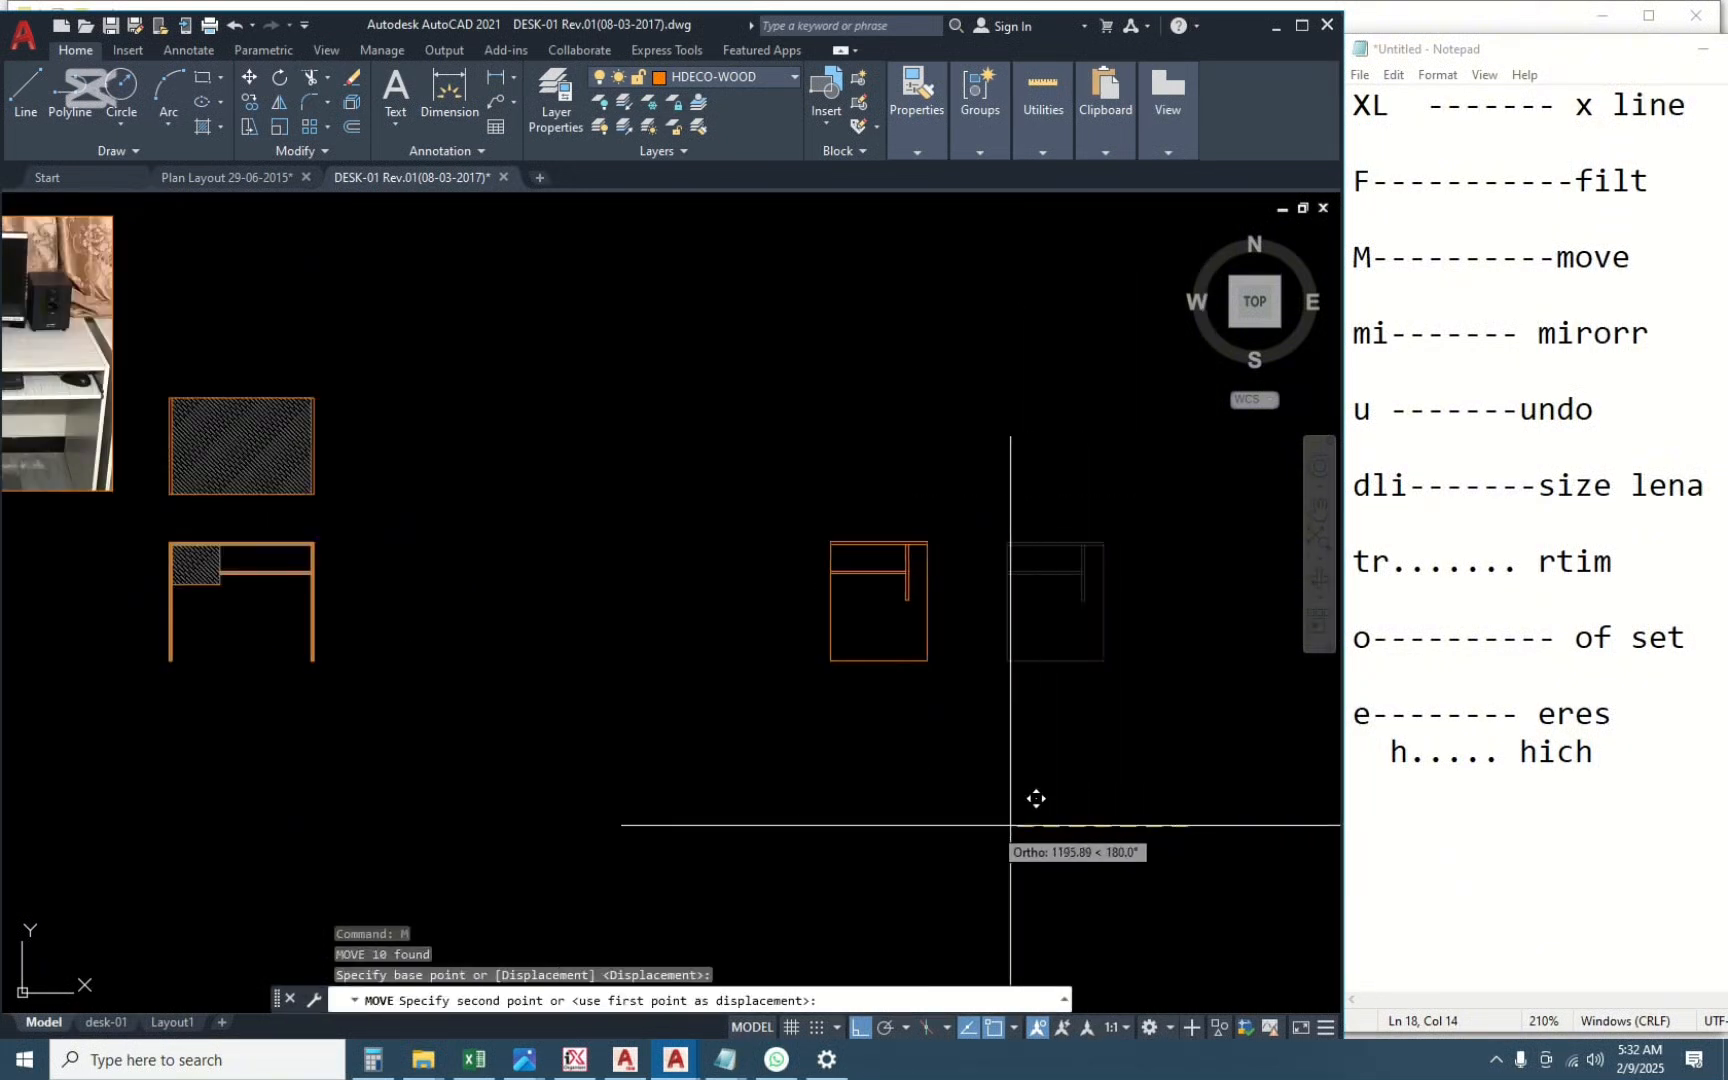
left_click(686, 810)
Move the mirrored side view a short distance horizontally right, away from the front elevation.
left_click(775, 493)
left_click(387, 776)
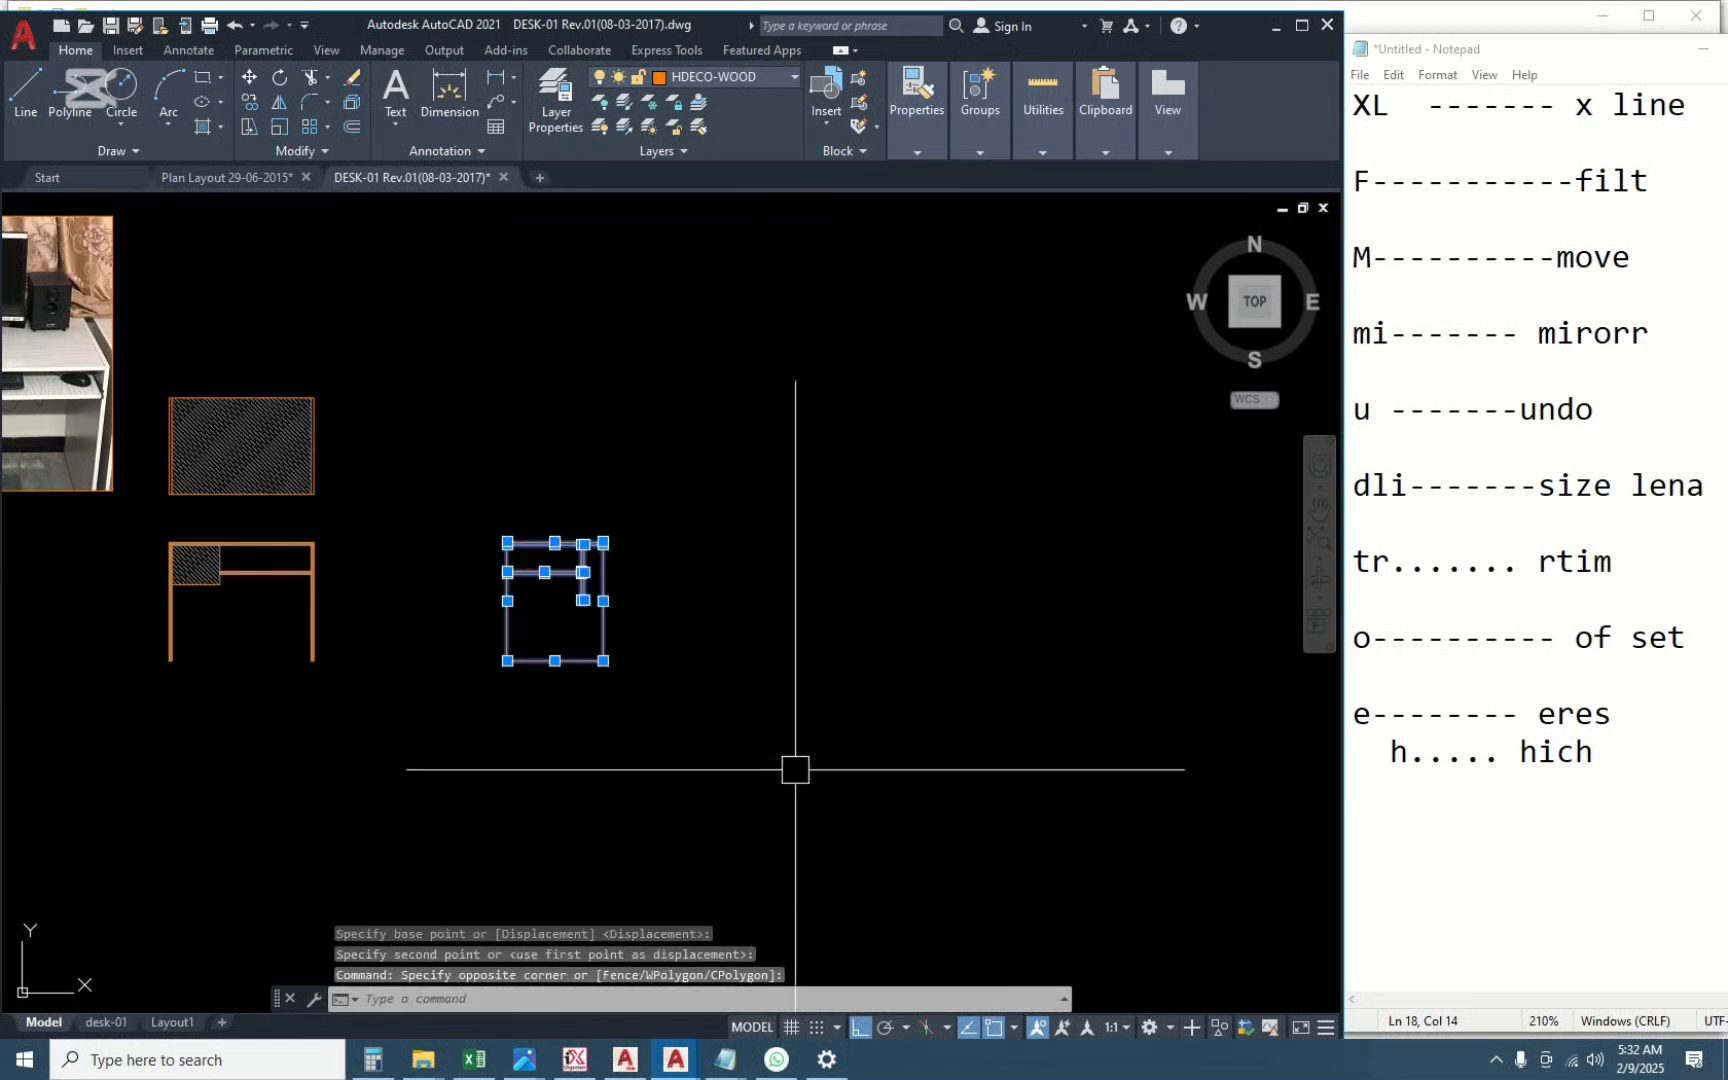
type("m")
key("Return")
left_click(764, 698)
left_click(891, 706)
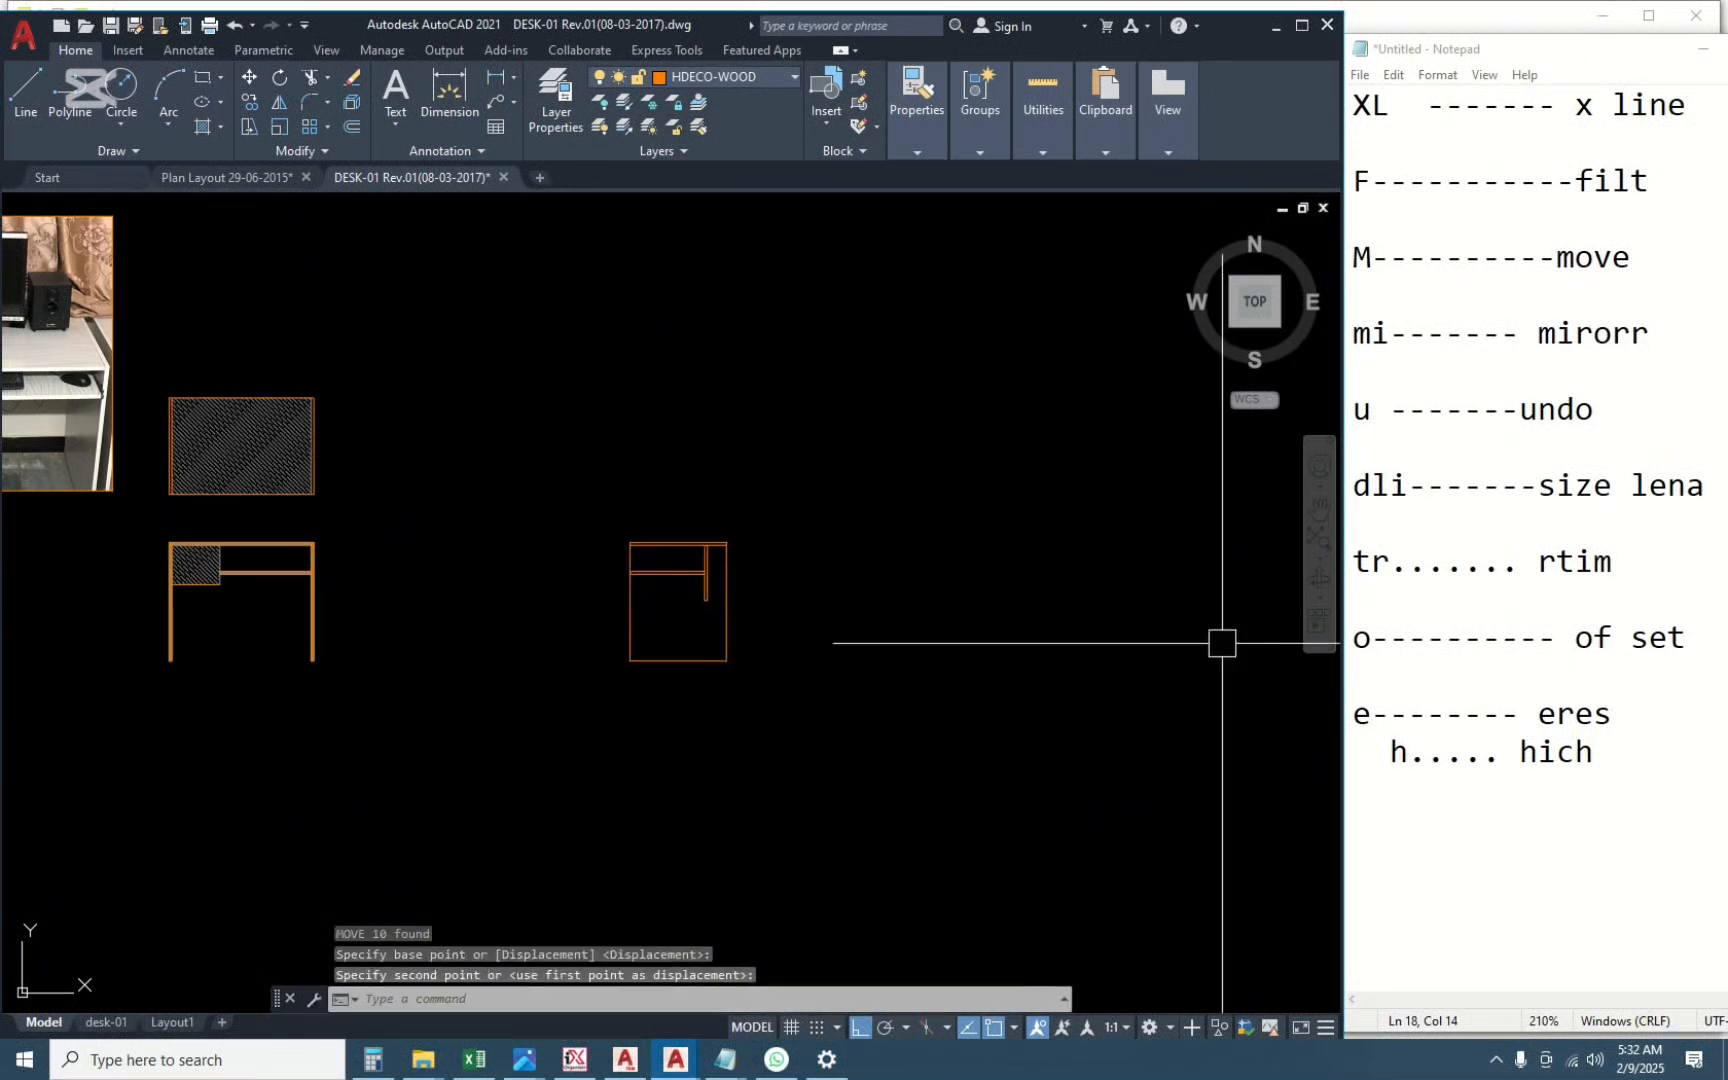
Move the mirrored side view horizontally back toward the front elevation.
left_click(856, 582)
left_click(464, 808)
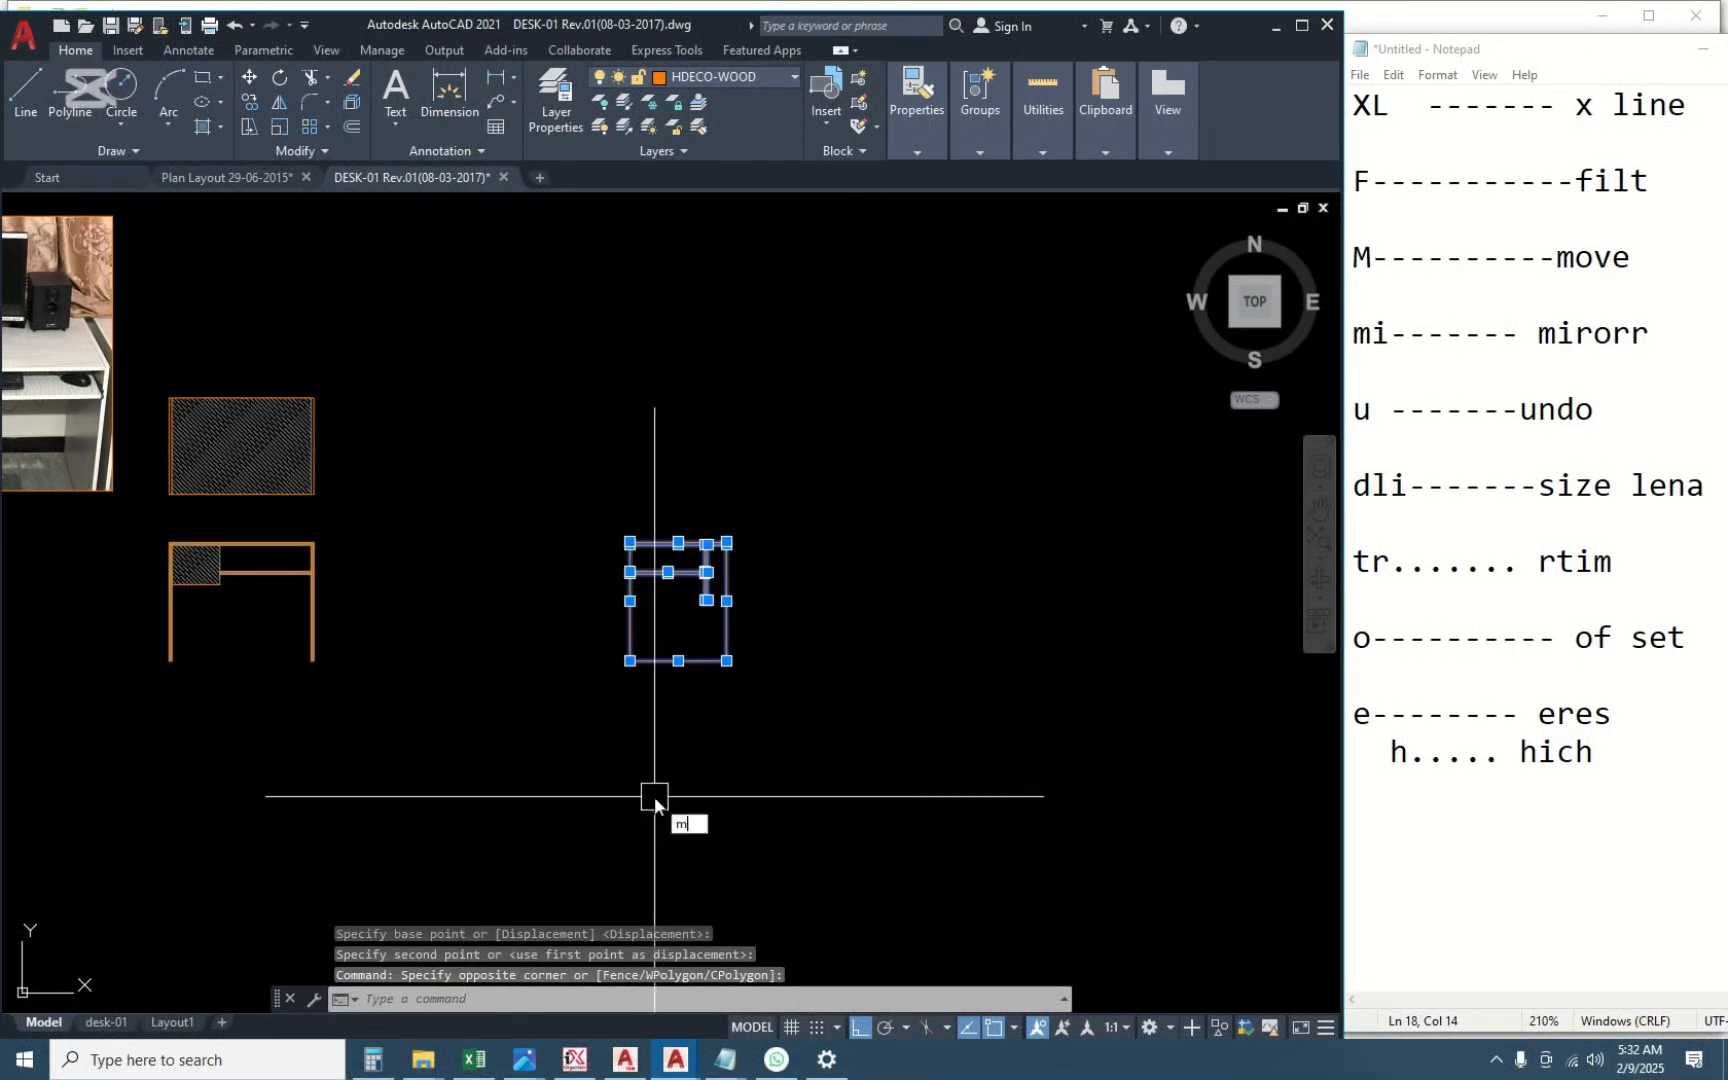
type("m")
key("Return")
left_click(870, 812)
left_click(708, 820)
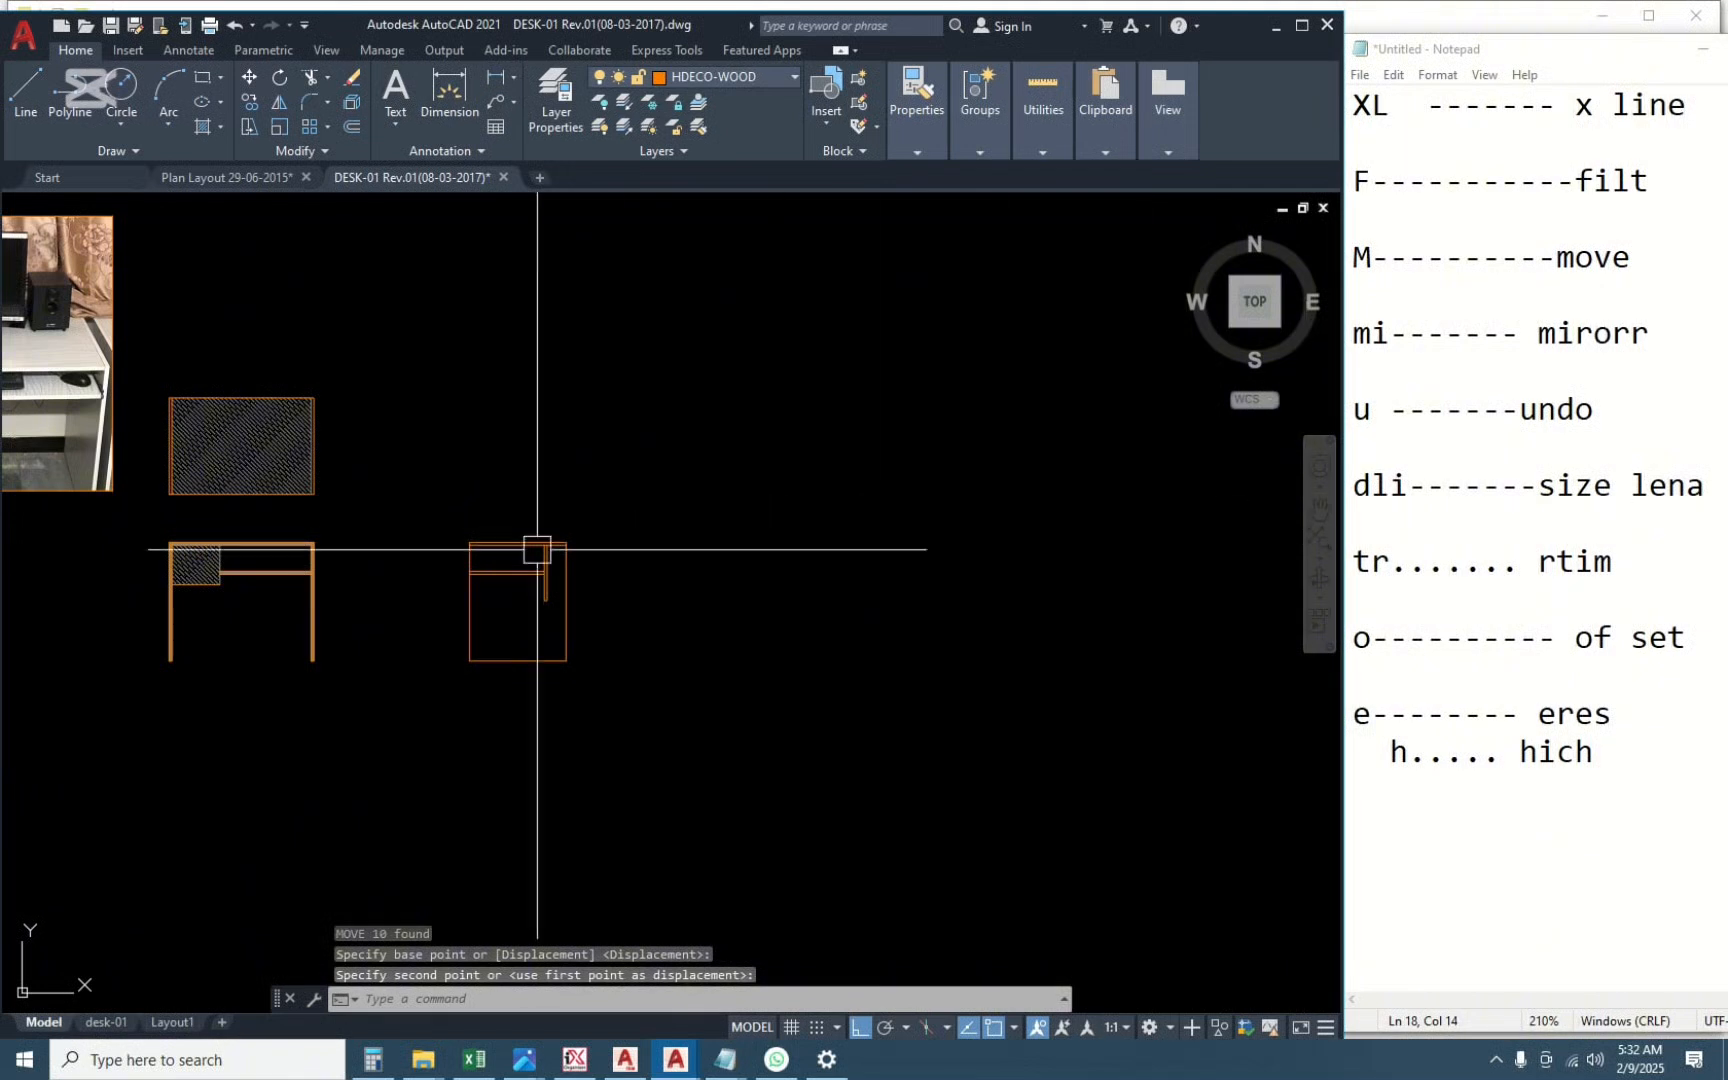
scroll(537, 549, "up", 2)
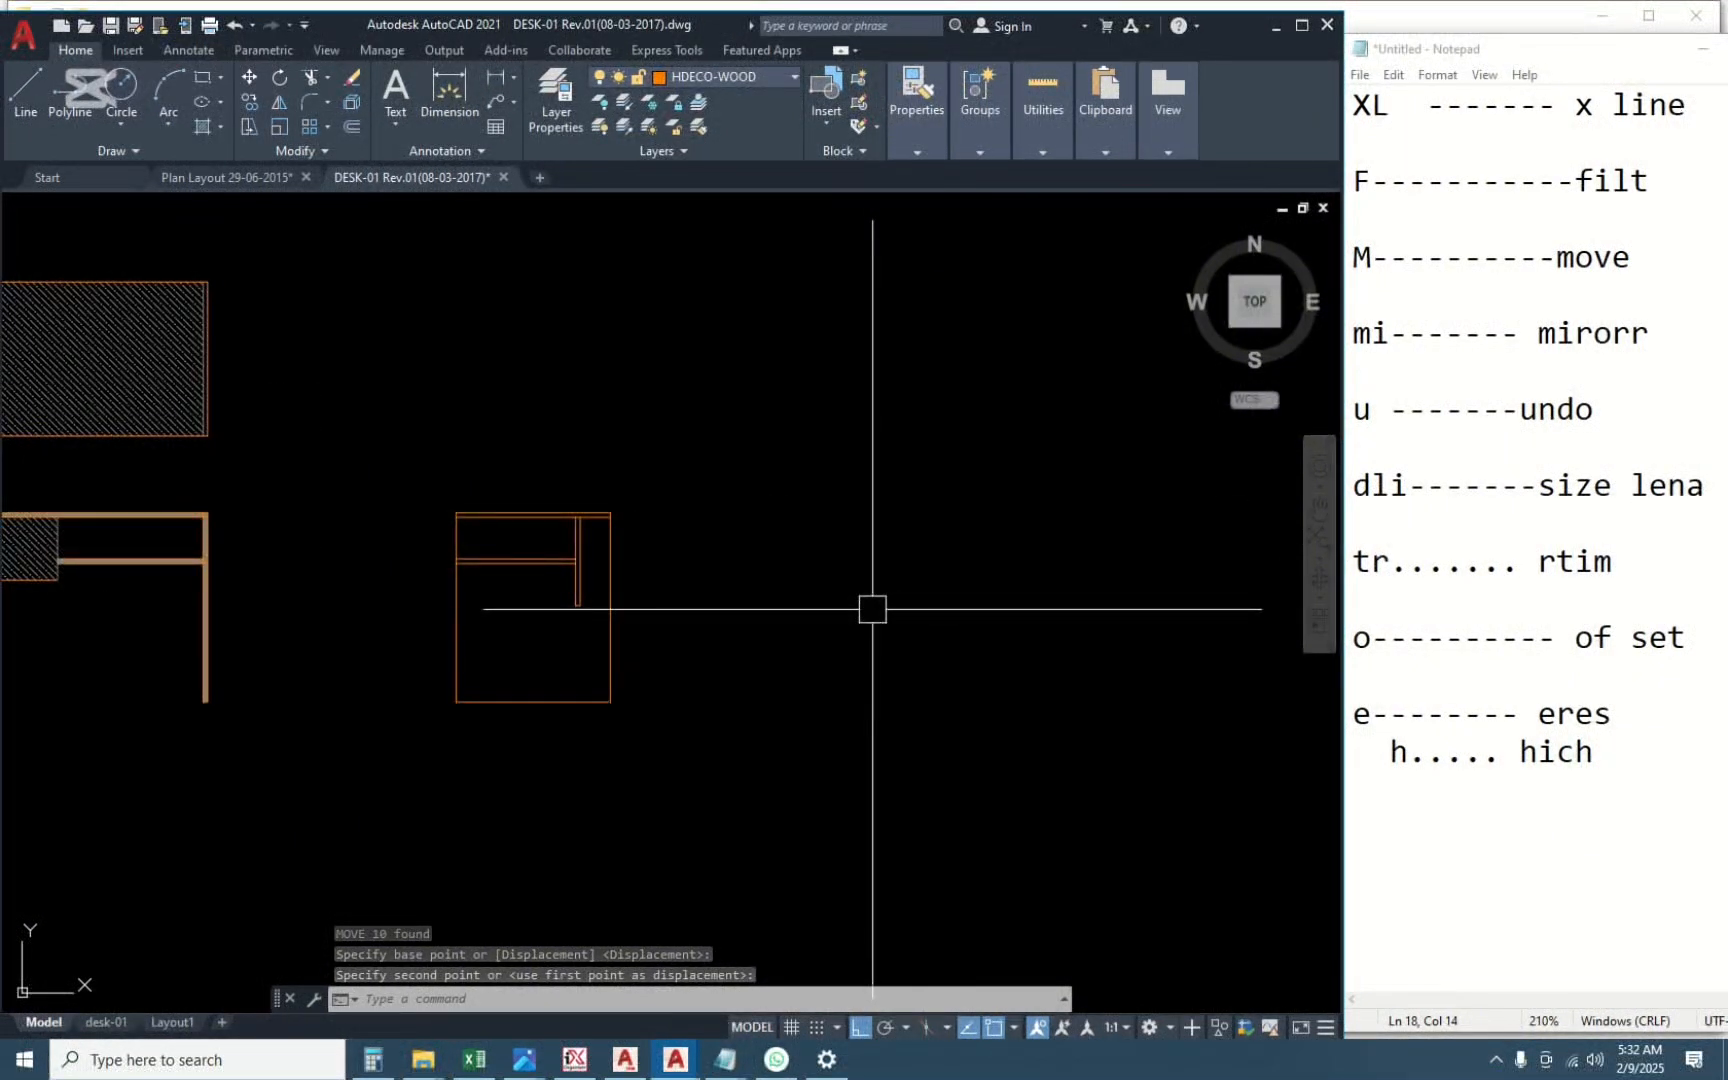
Undo the three moves and the mirroring of the side view.
type("u")
key("Return")
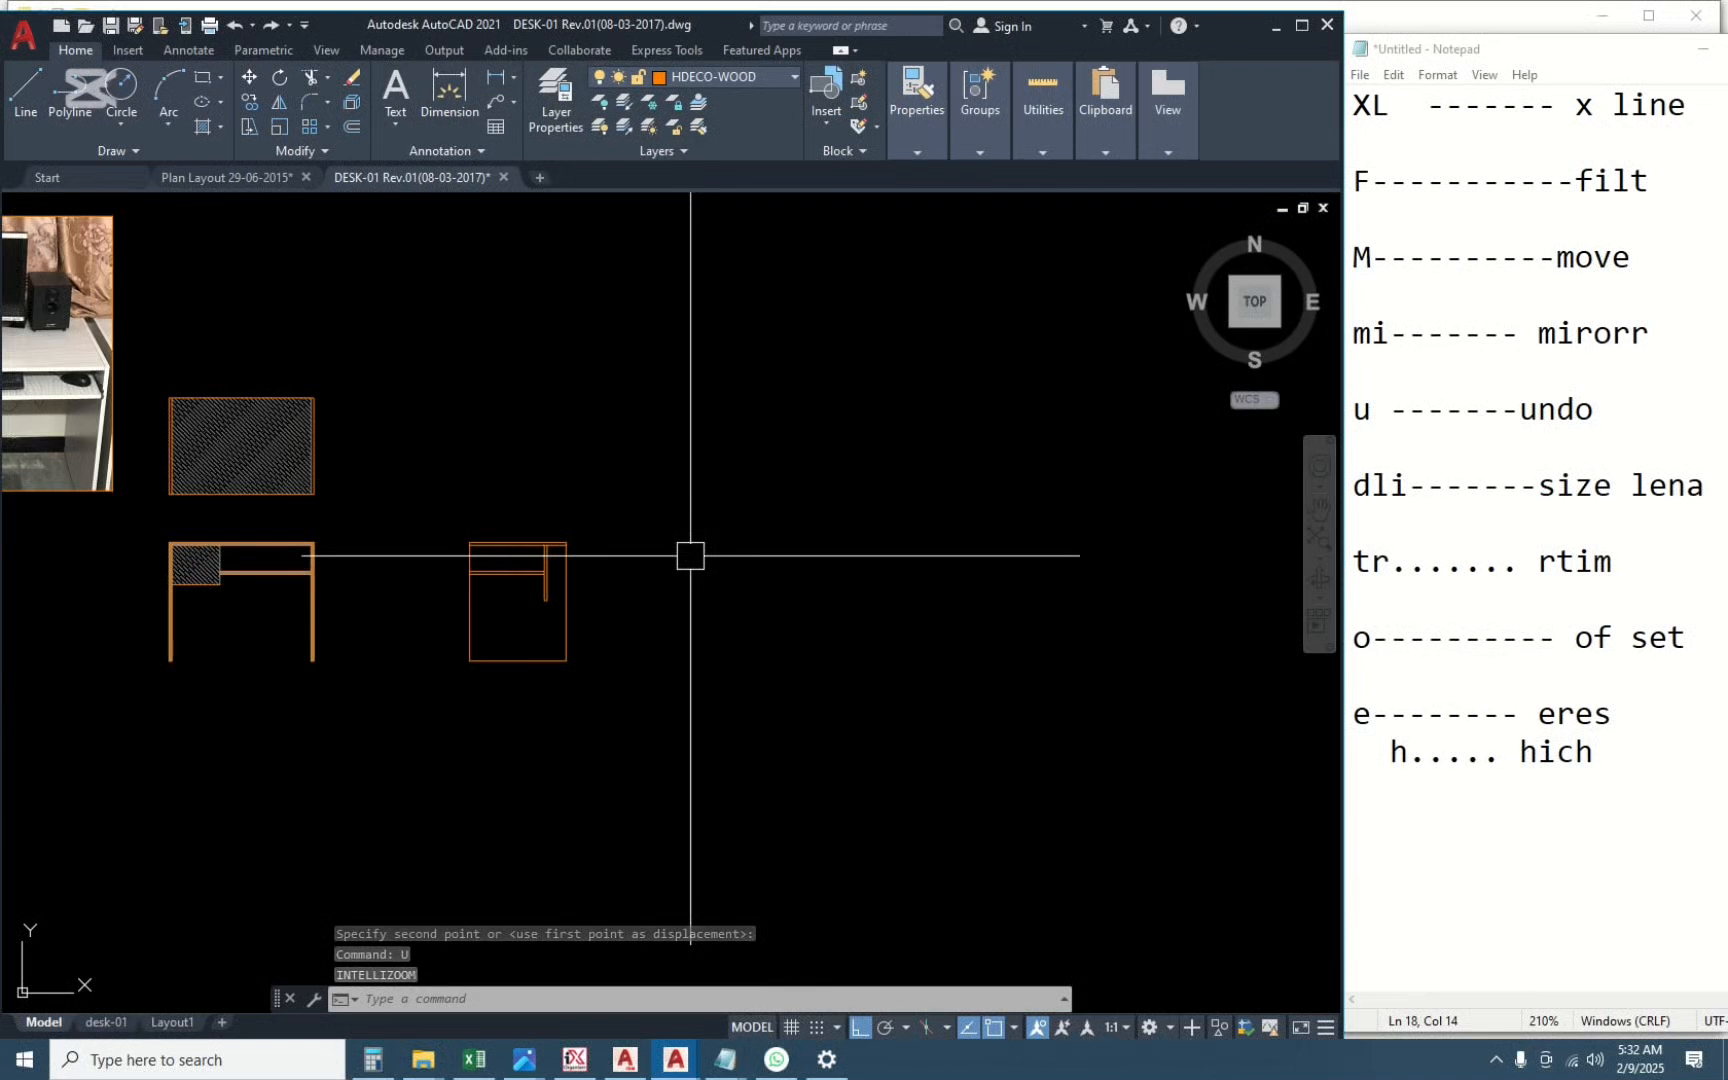
type("u")
key("Return")
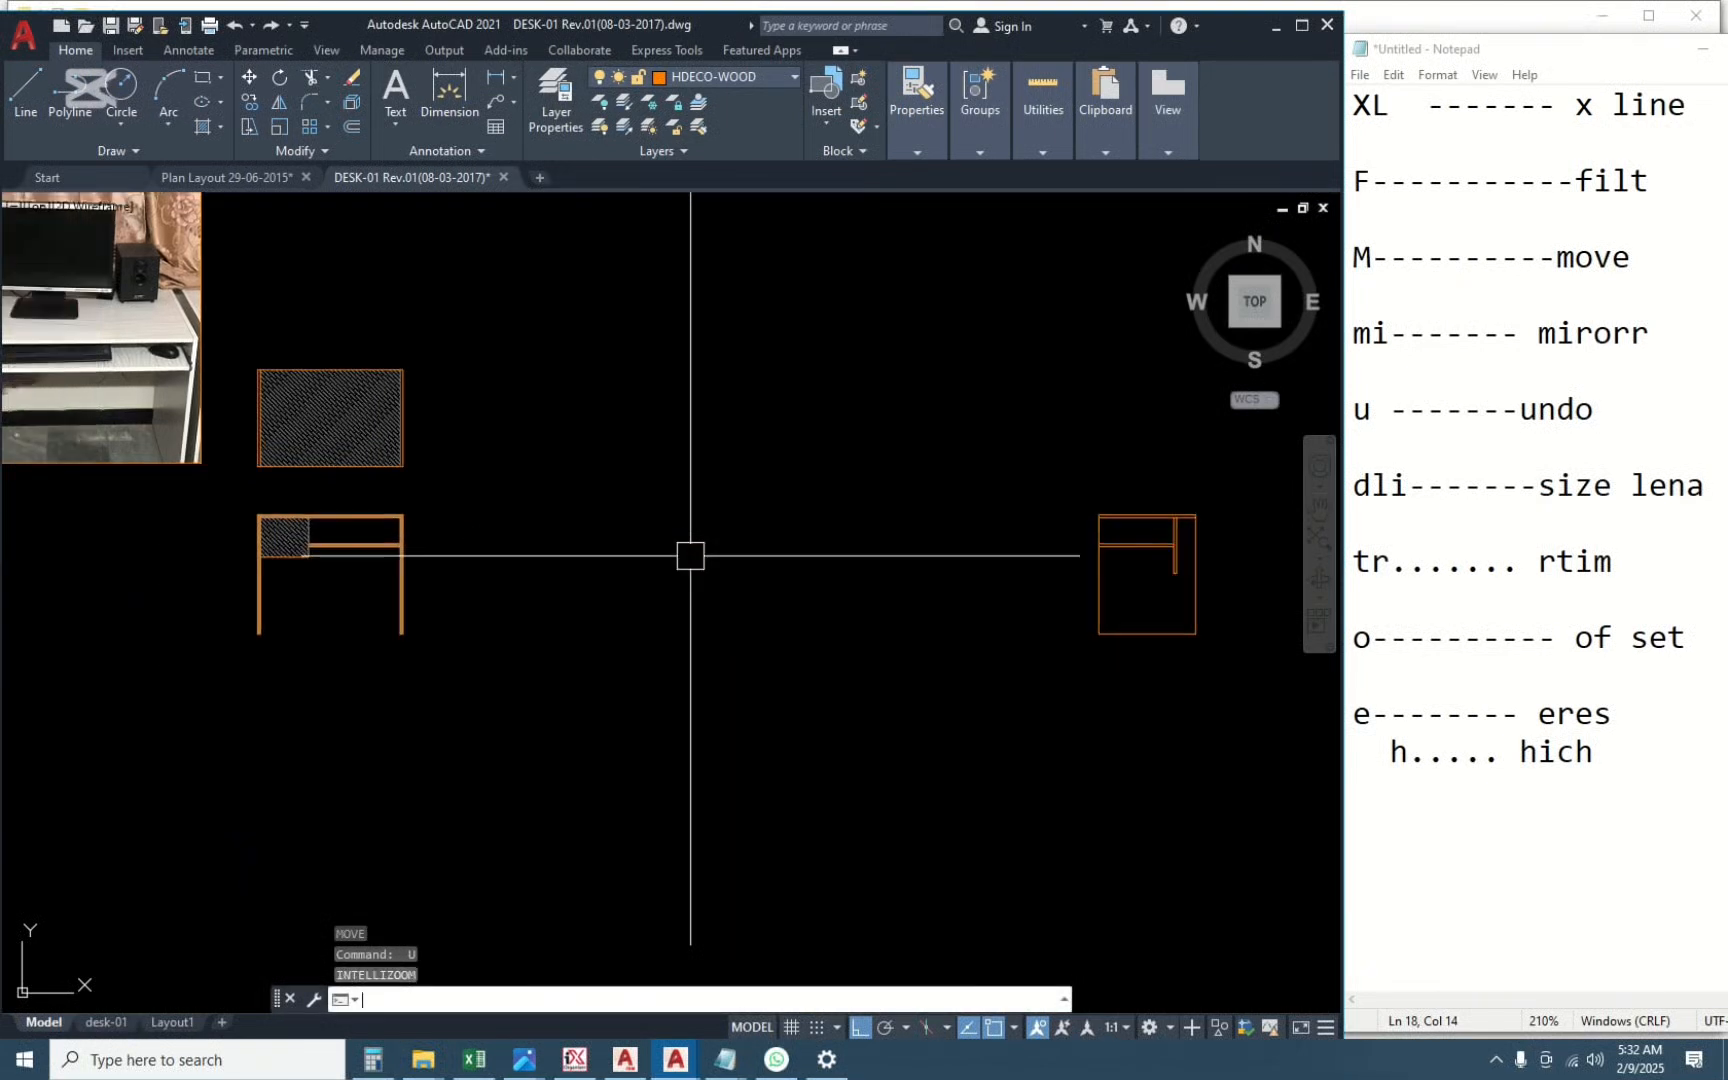
type("u")
key("Return")
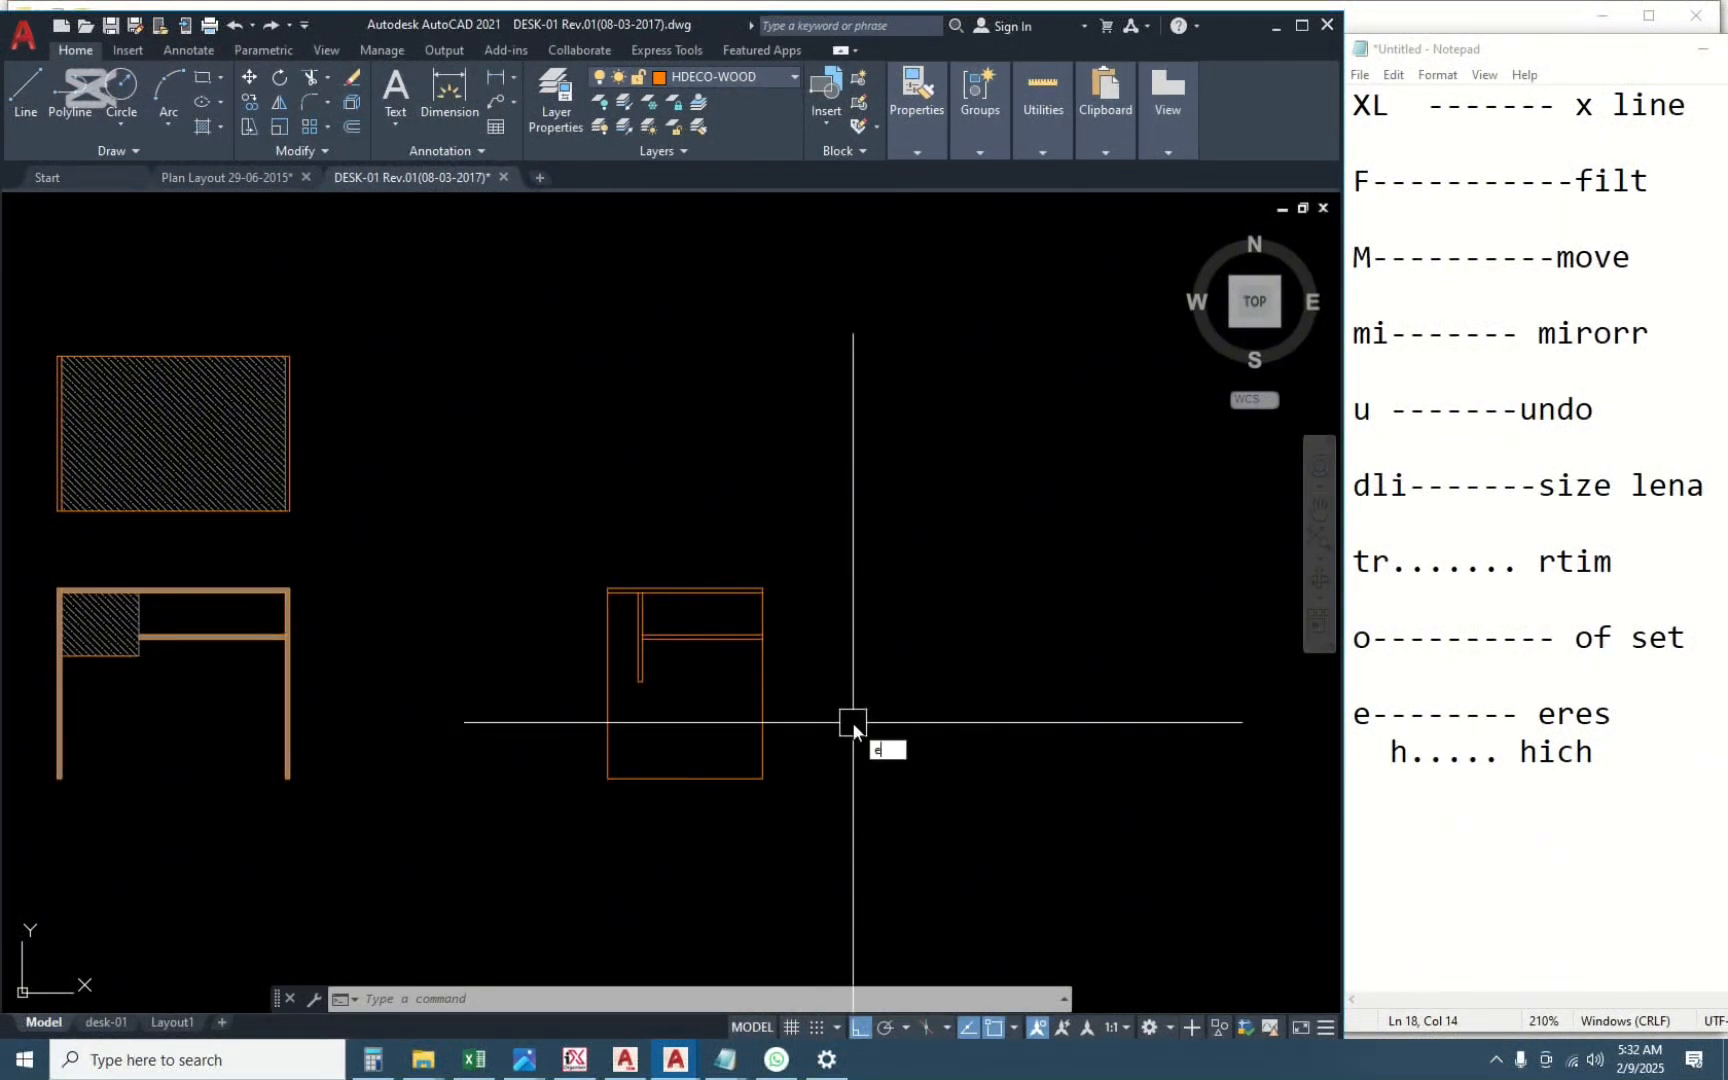
Try erasing the side view's right vertical edge and undo the erasure.
key("Return")
key("Return")
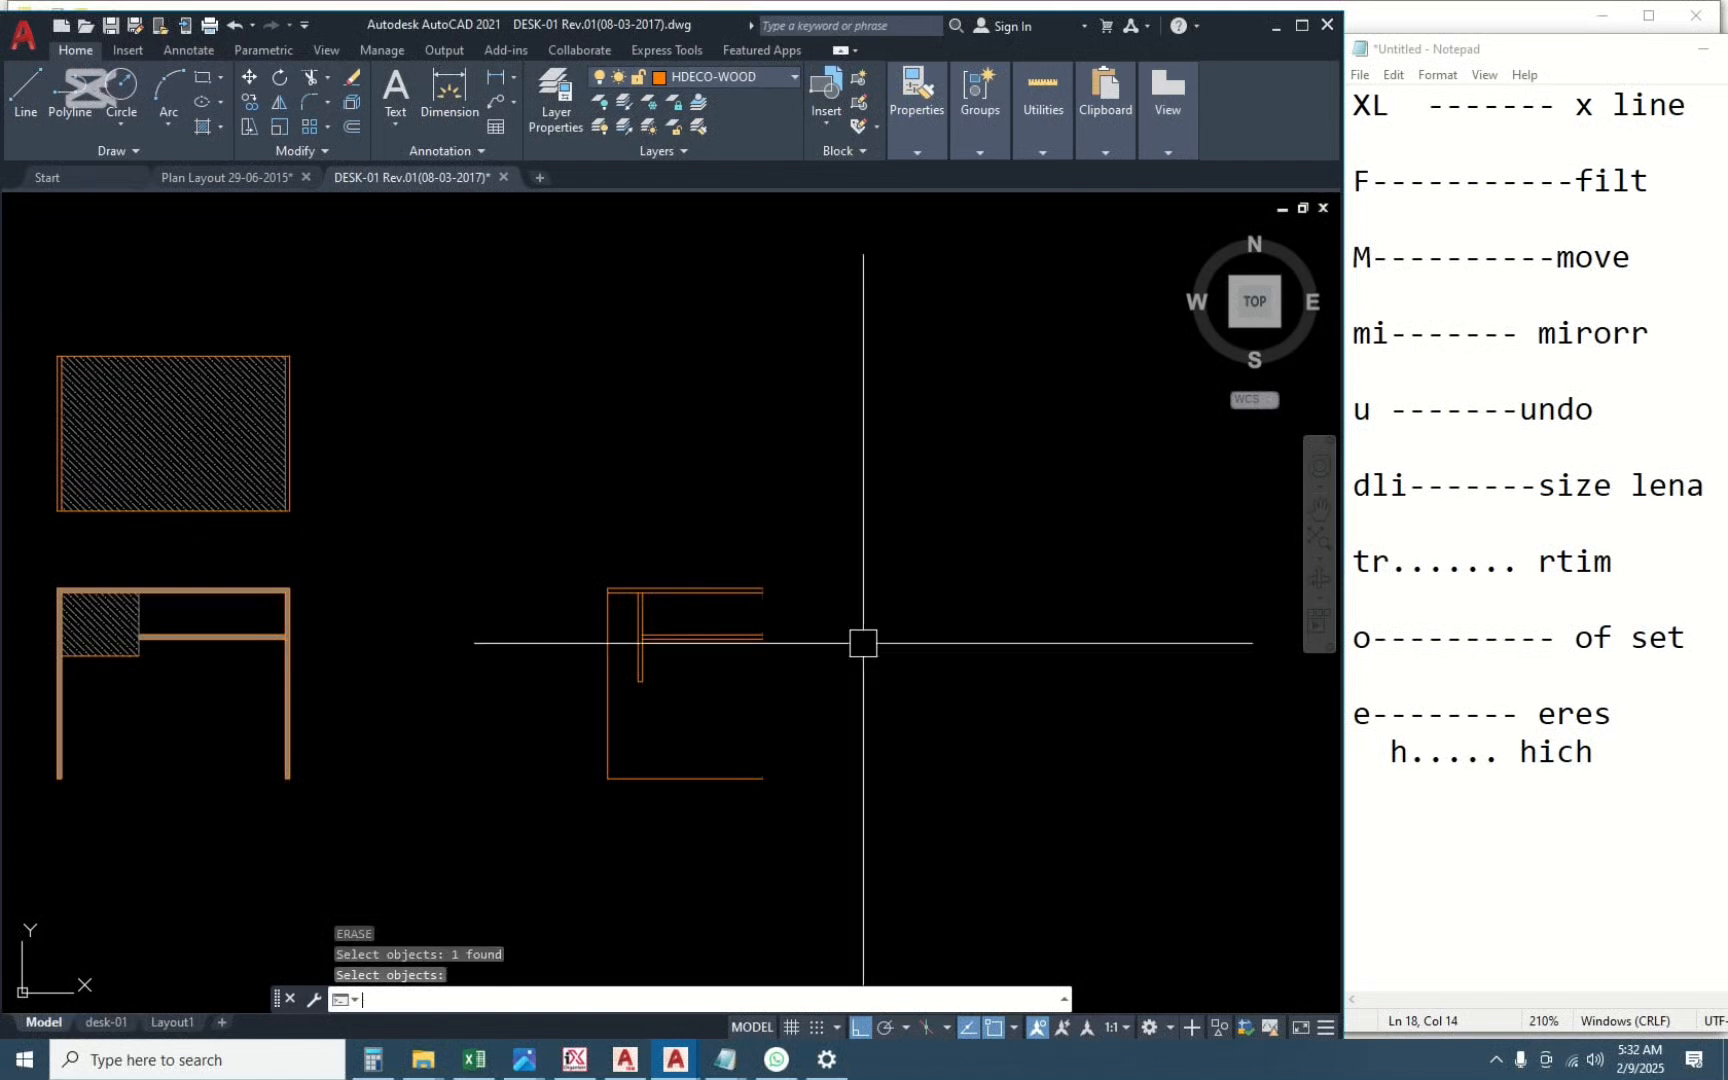
type("u")
key("Return")
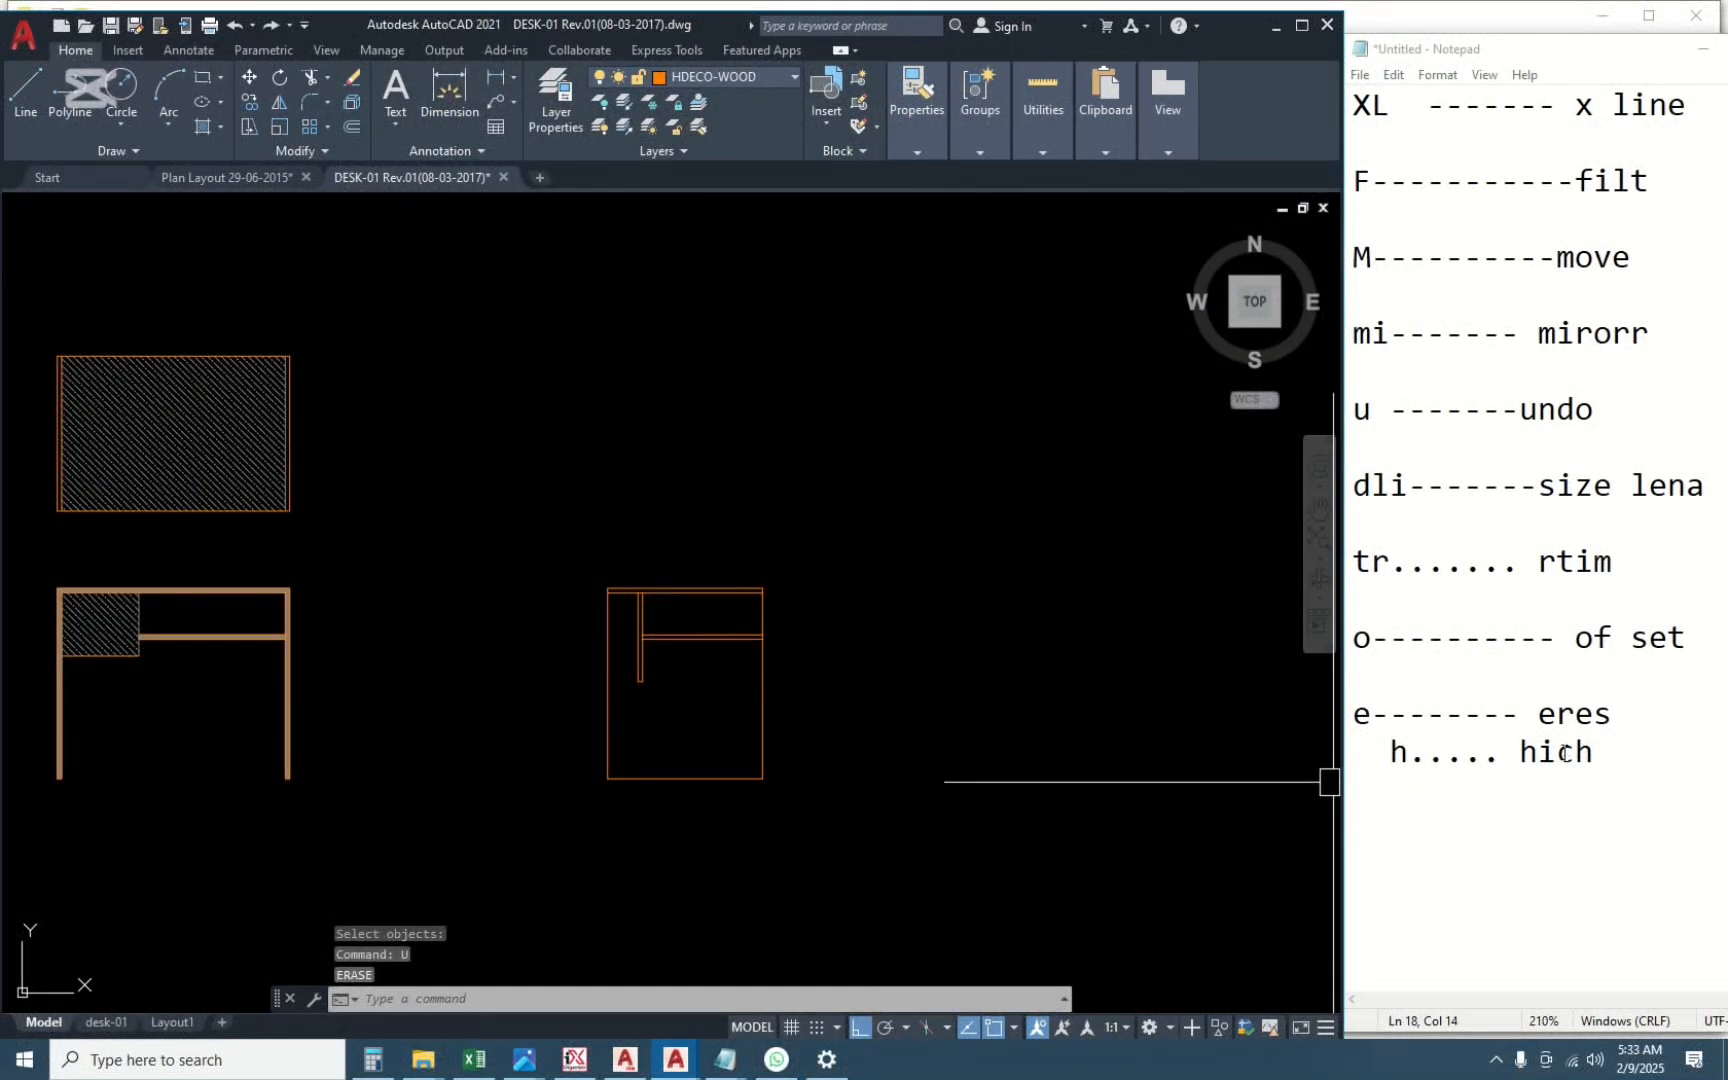
Add a linear dimension for the desktop's width between the side panels, placed above the front elevation.
middle_click_drag(903, 752, 1068, 764)
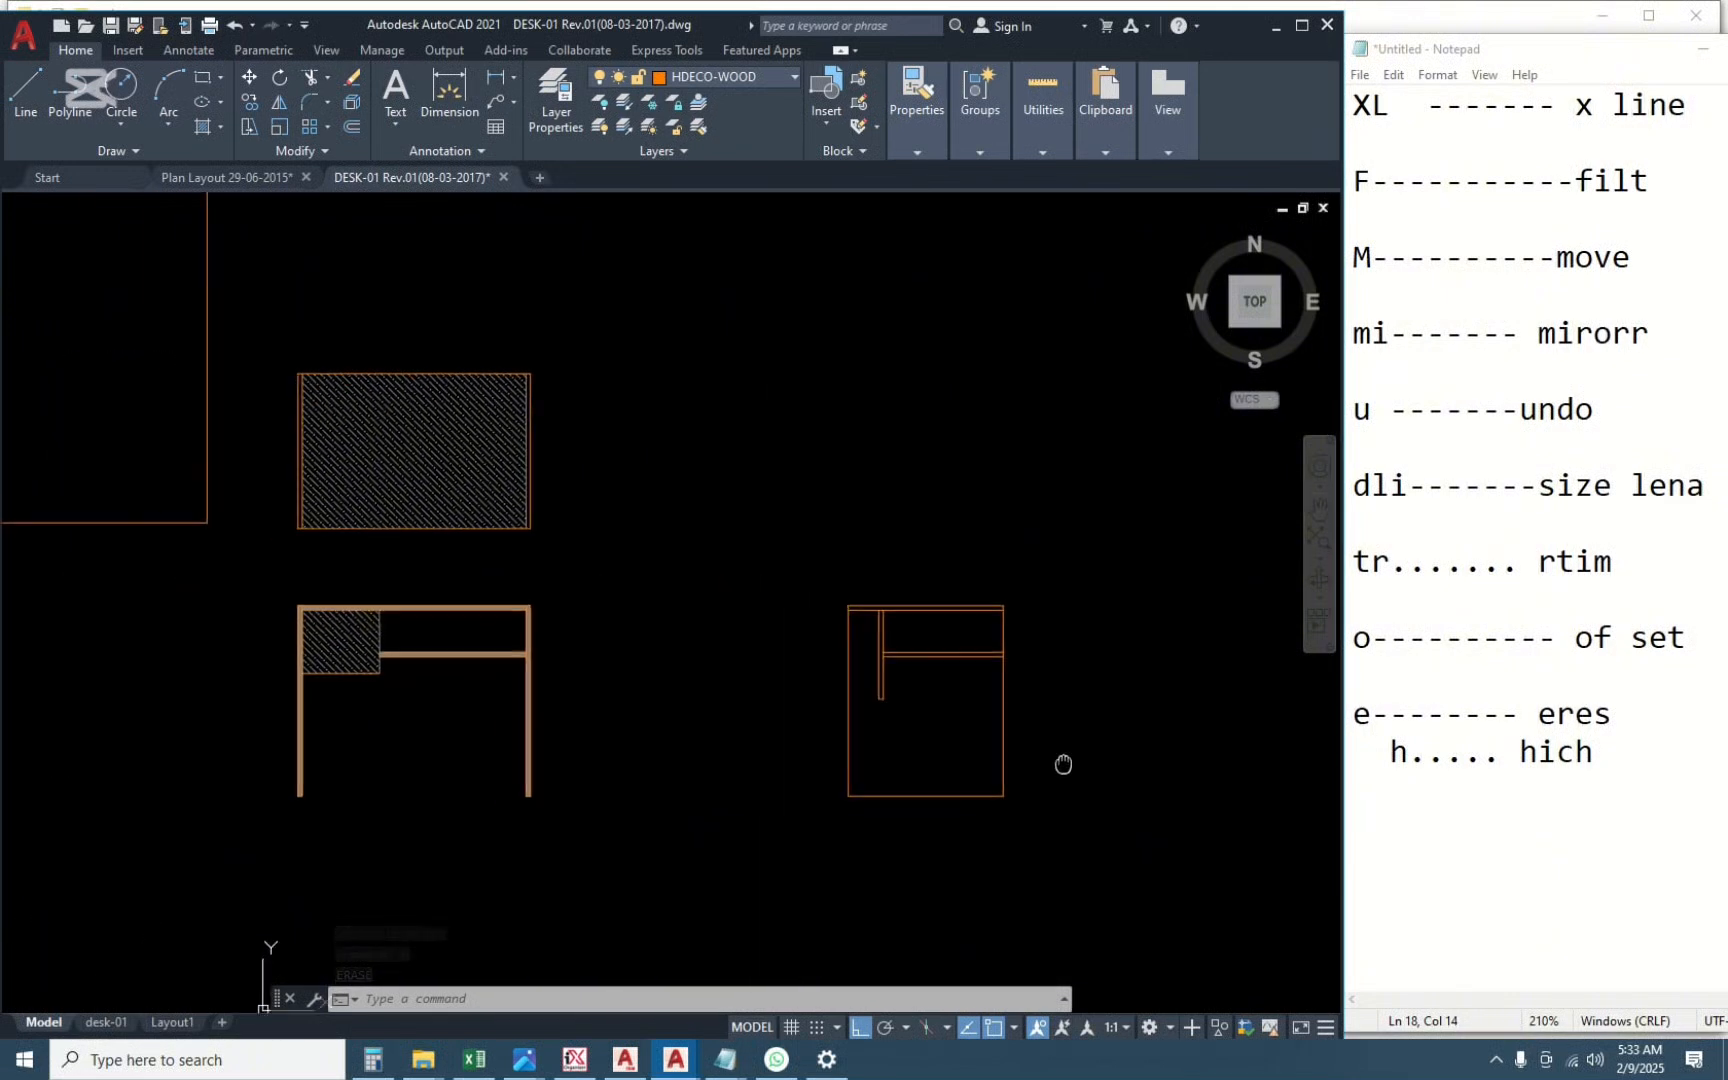
scroll(530, 738, "up", 3)
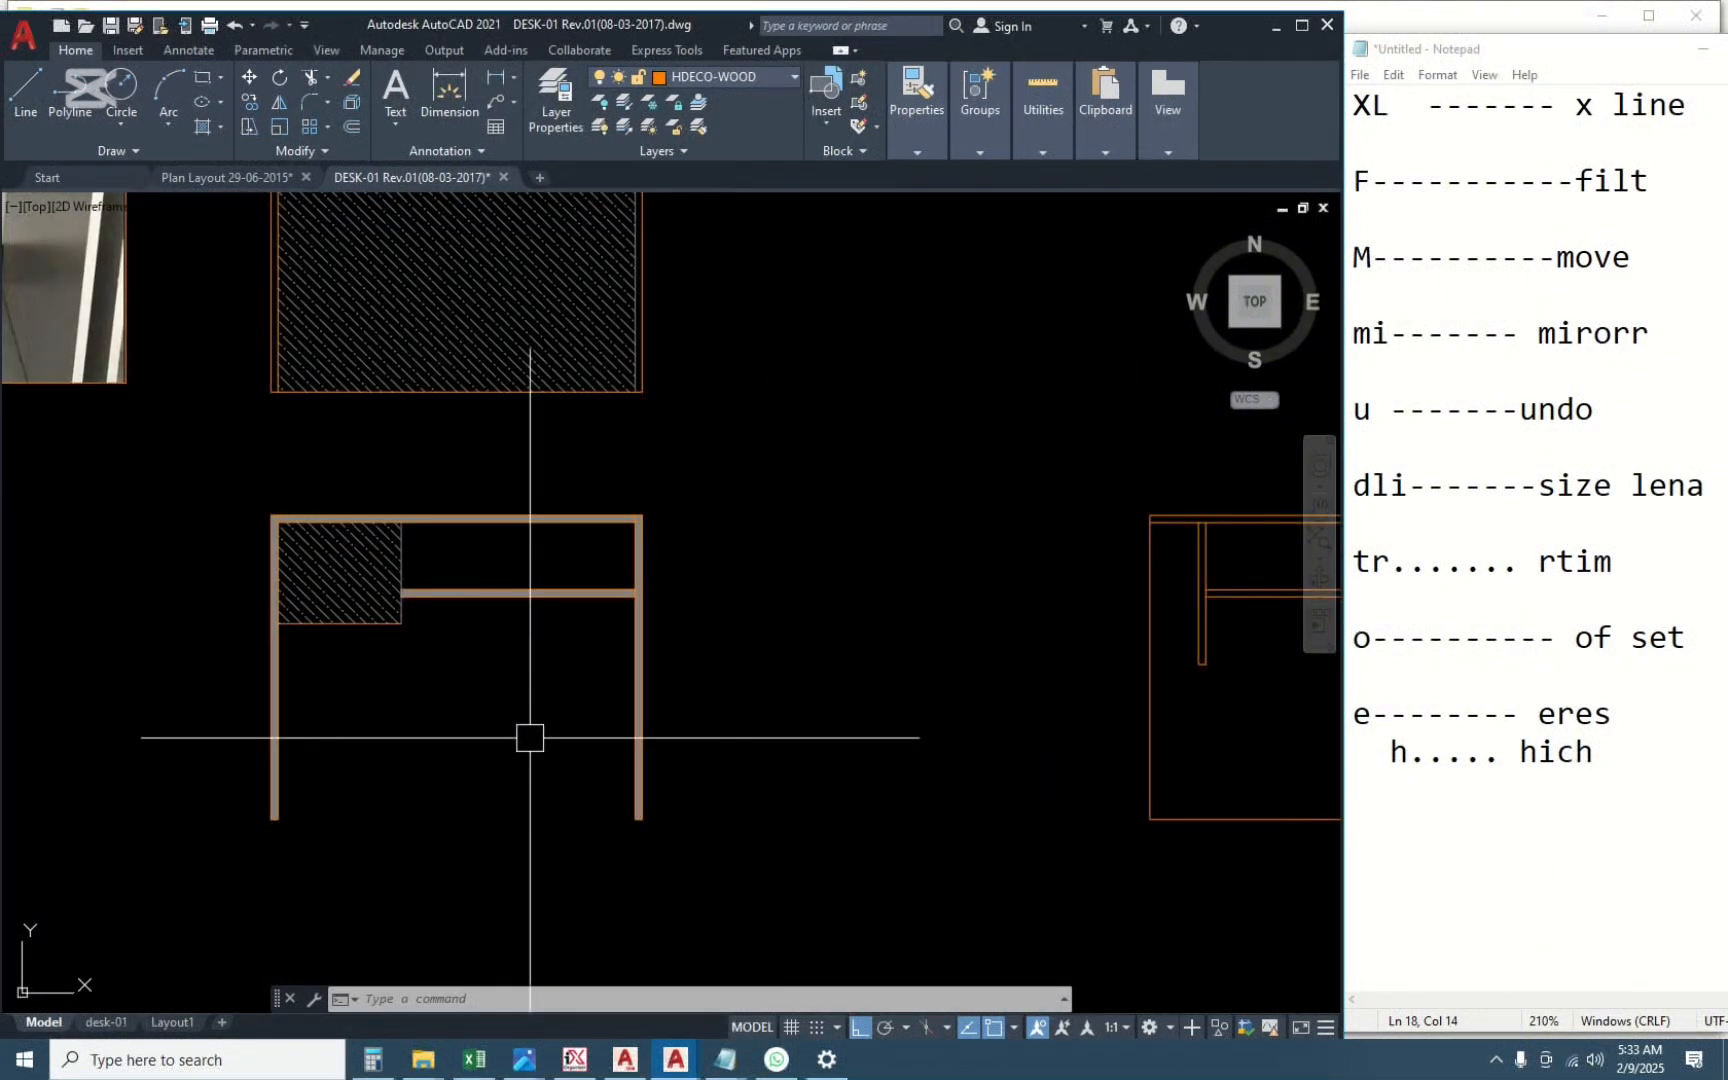
scroll(530, 738, "down", 2)
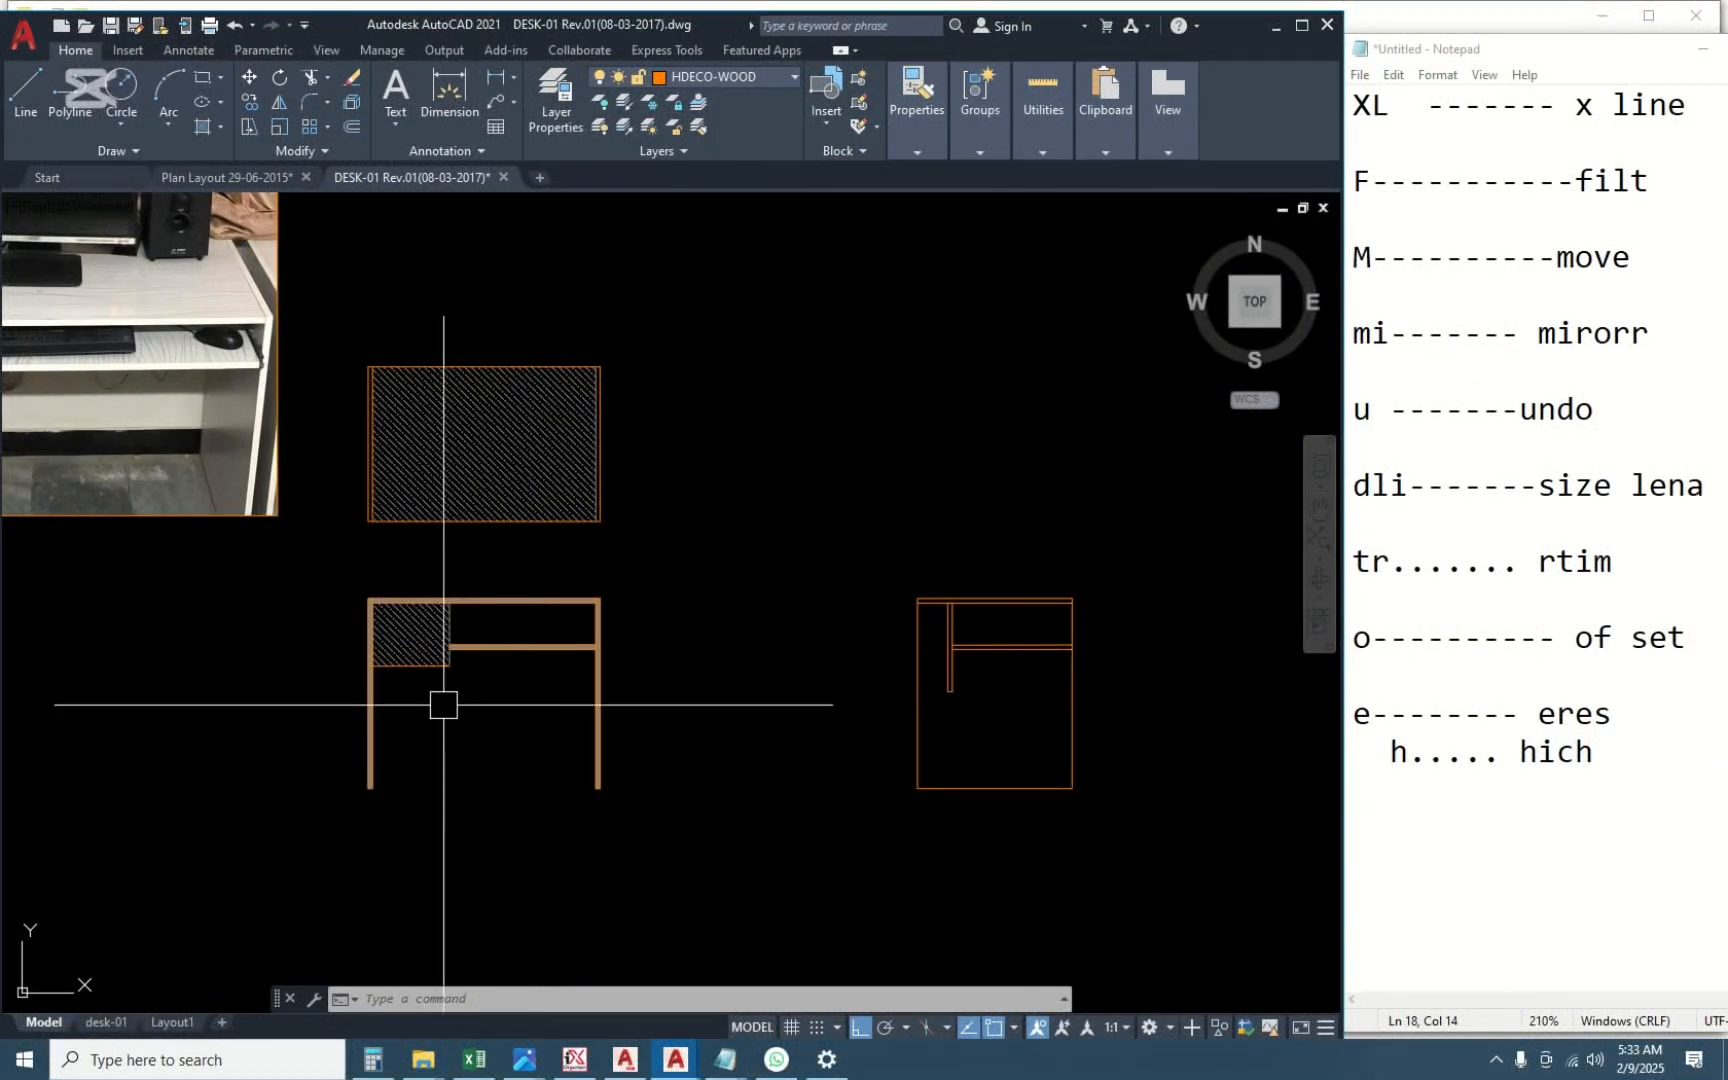
scroll(436, 602, "up", 5)
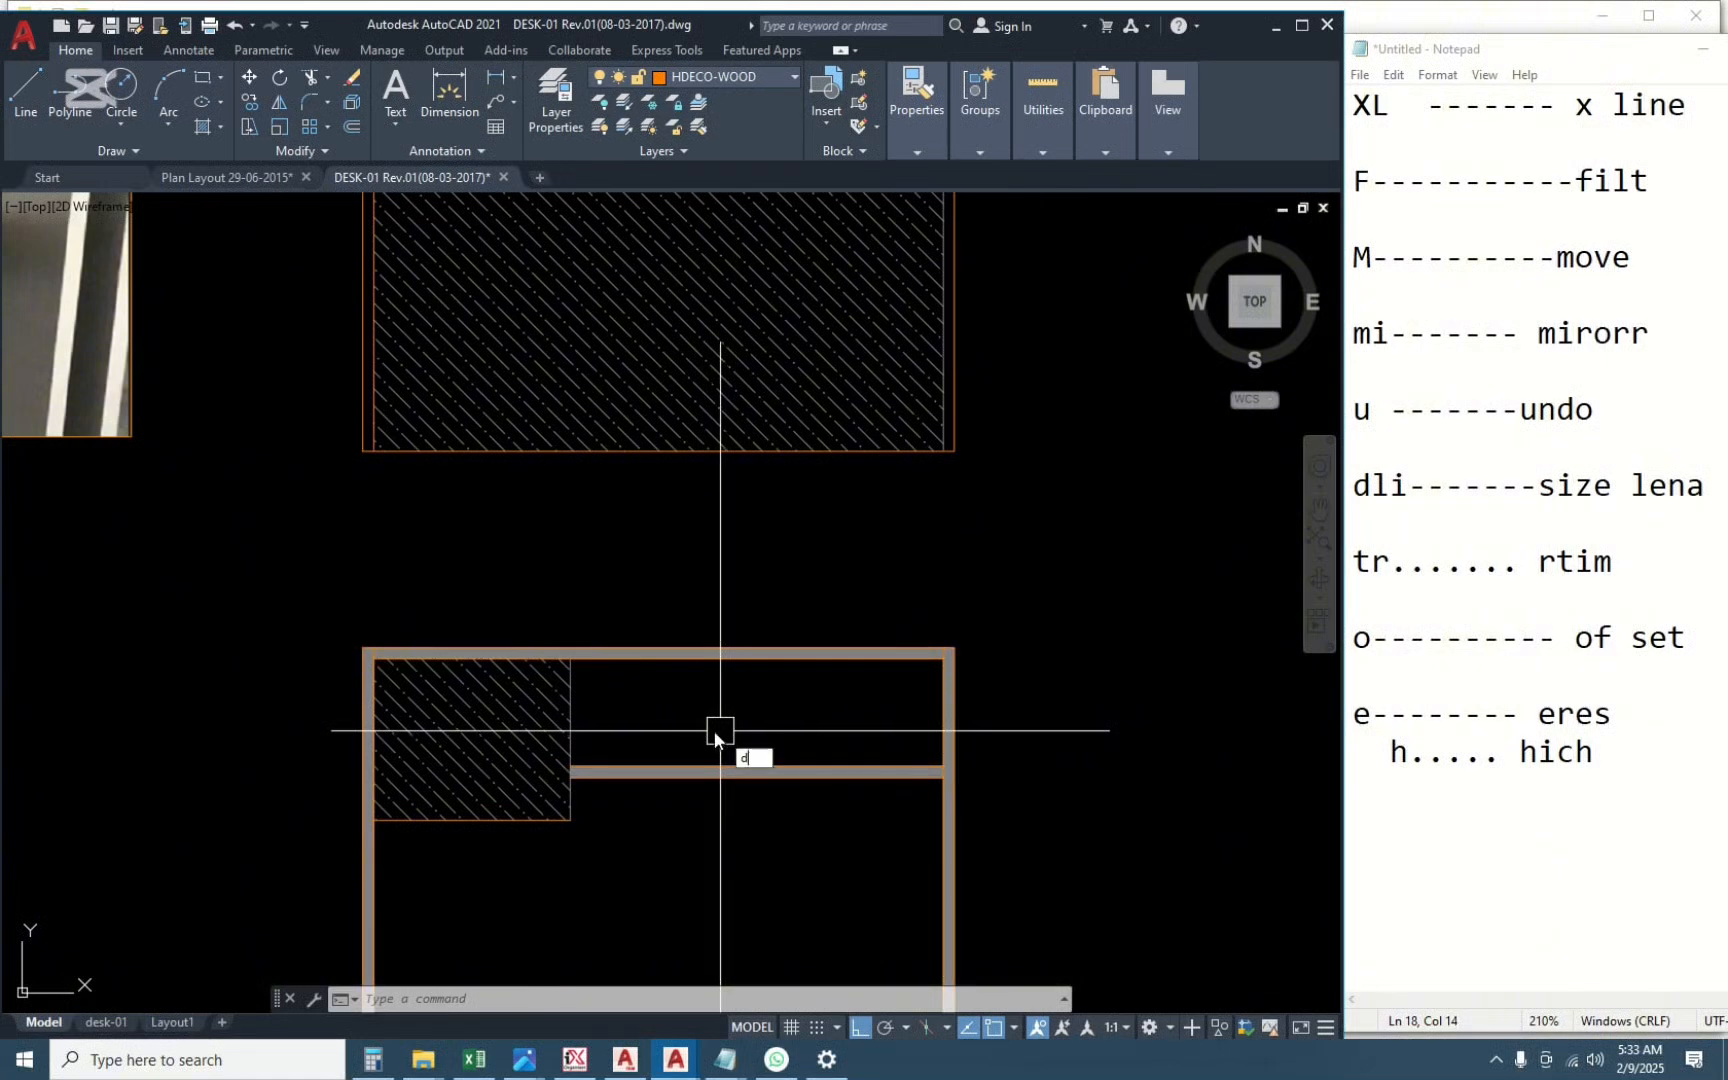
type("li")
key("Return")
key("Return")
left_click(698, 651)
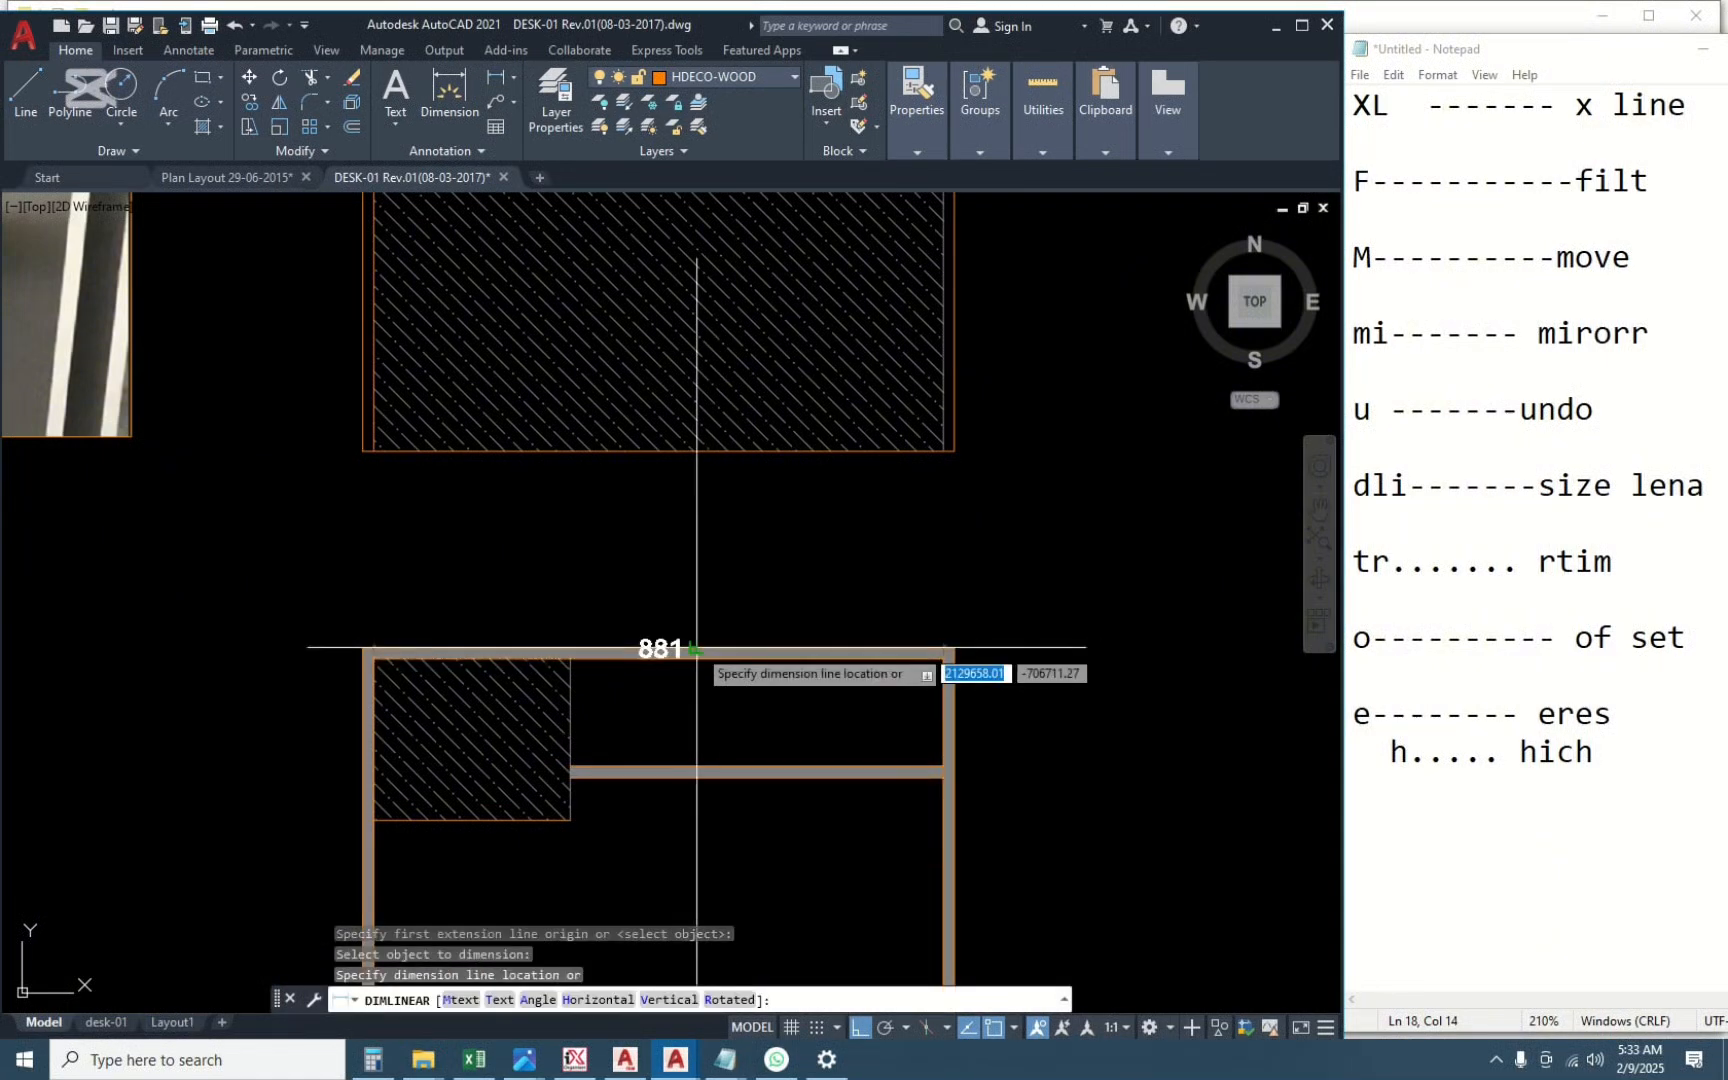
left_click(770, 592)
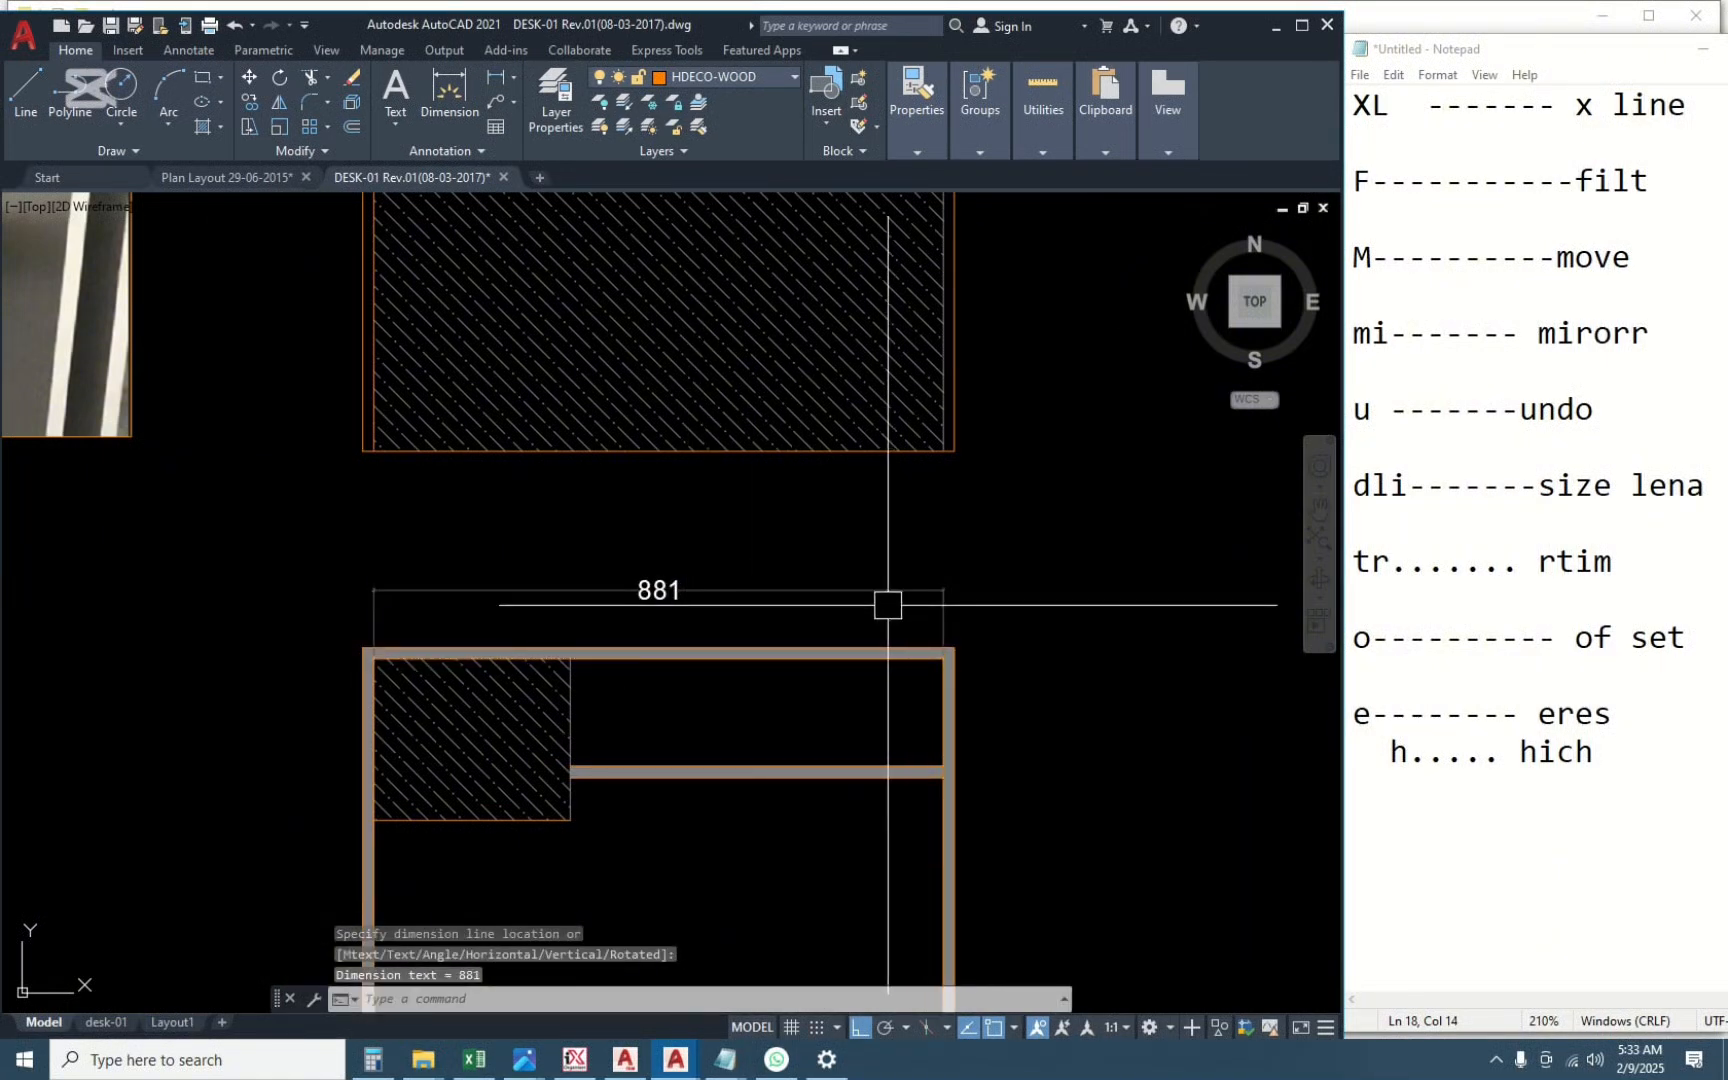
Add a vertical linear dimension for the right side panel's height, placed to the right of the front elevation.
key("Return")
key("Return")
left_click(950, 740)
scroll(1113, 579, "down", 2)
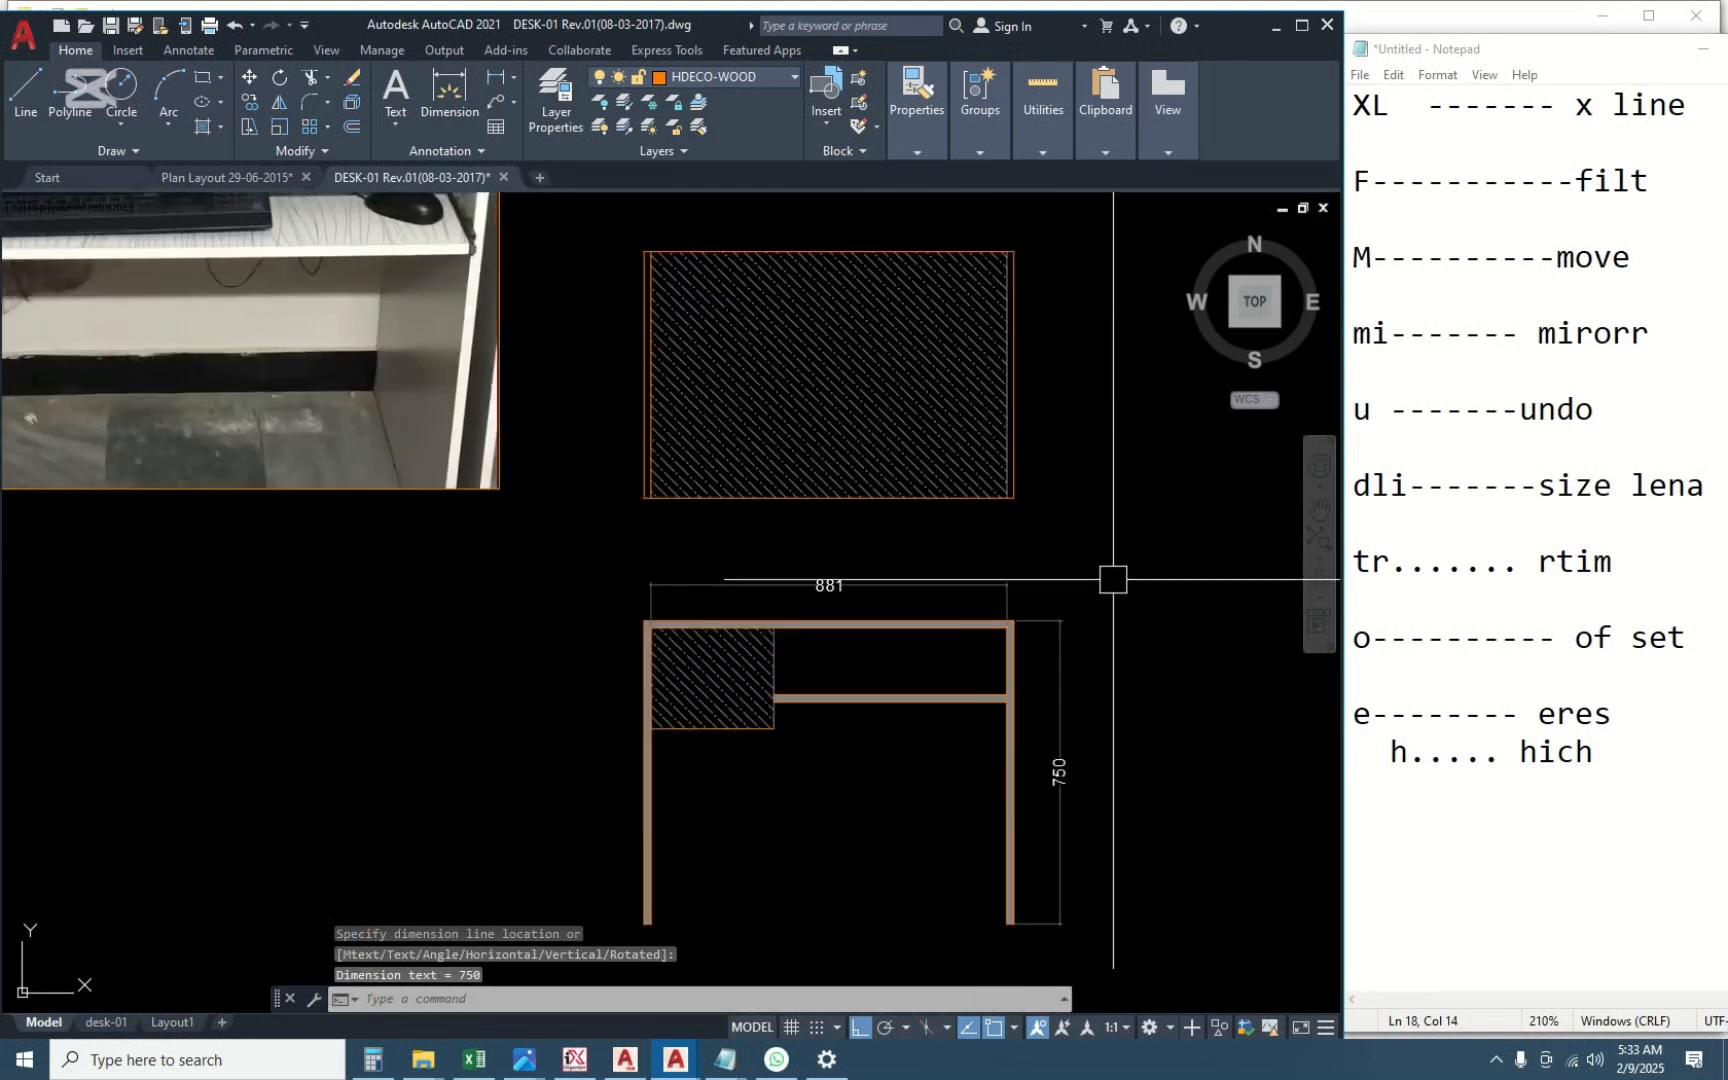
Add linear dimensions for the keyboard shelf's width and the drawer front's width, each placed just below its part in the front elevation.
key("Return")
key("Return")
left_click(852, 697)
left_click(900, 737)
key("Return")
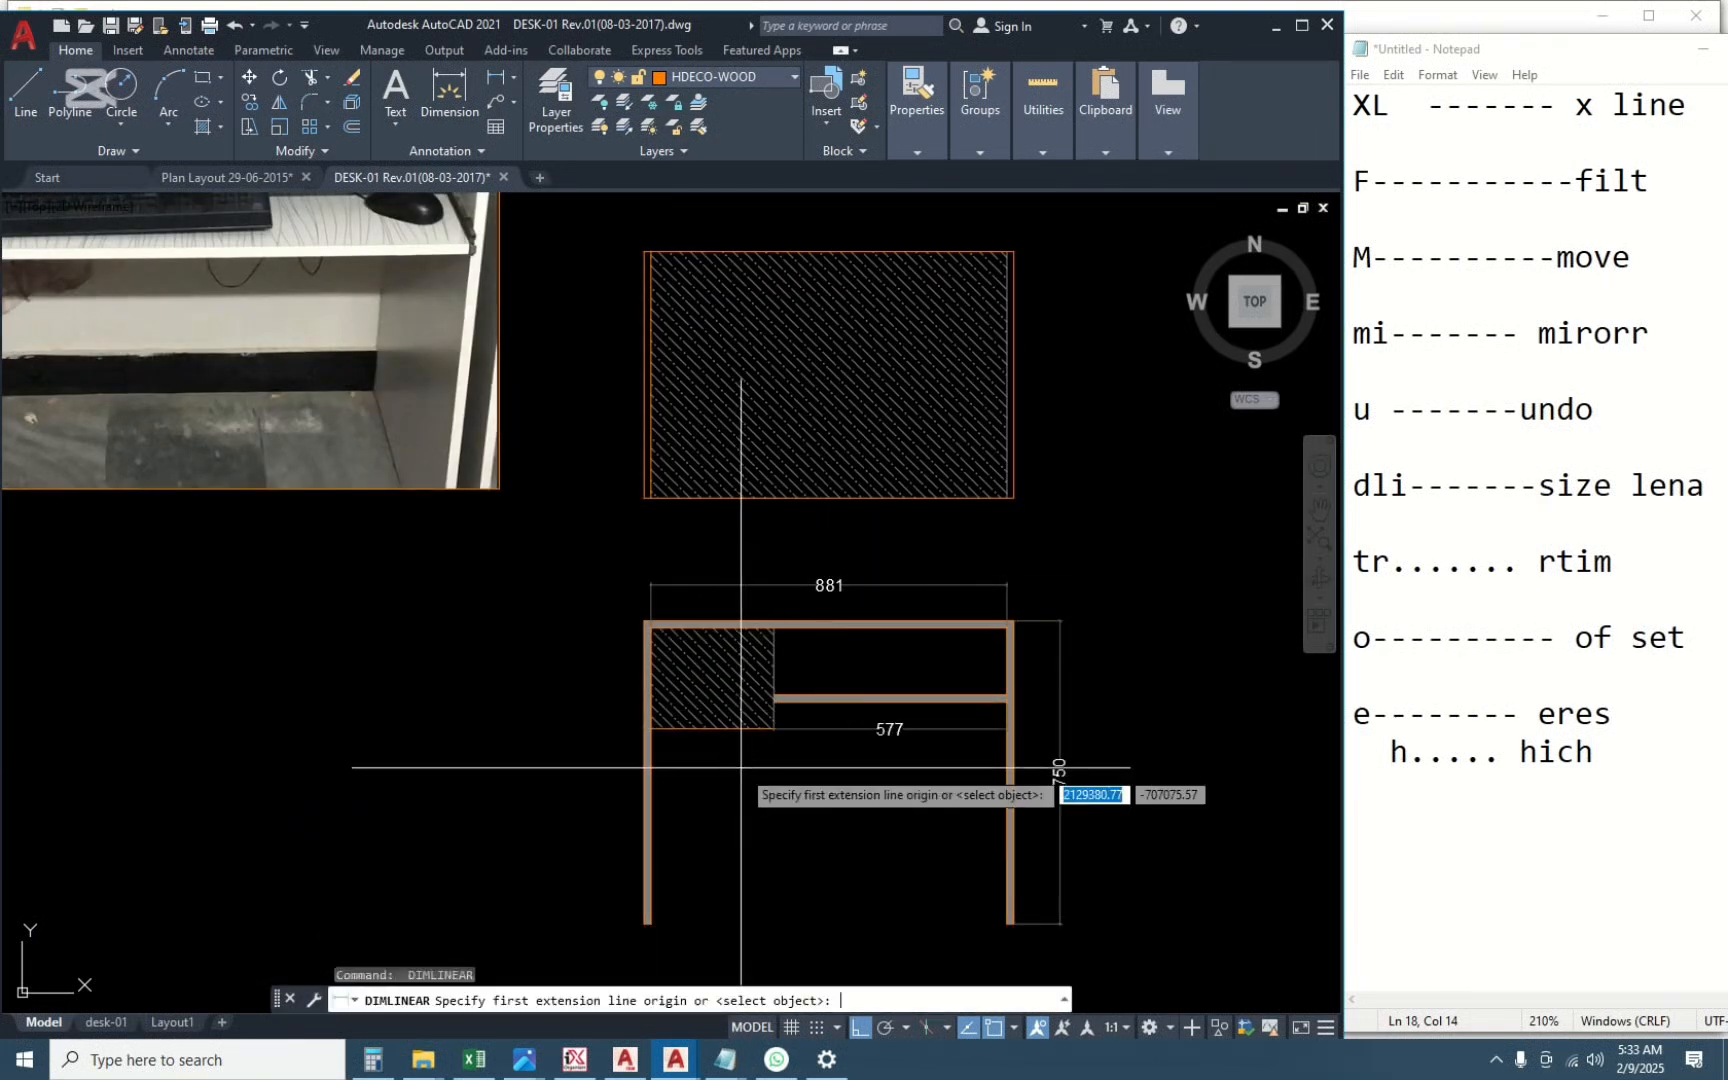
key("Return")
left_click(726, 734)
left_click(711, 750)
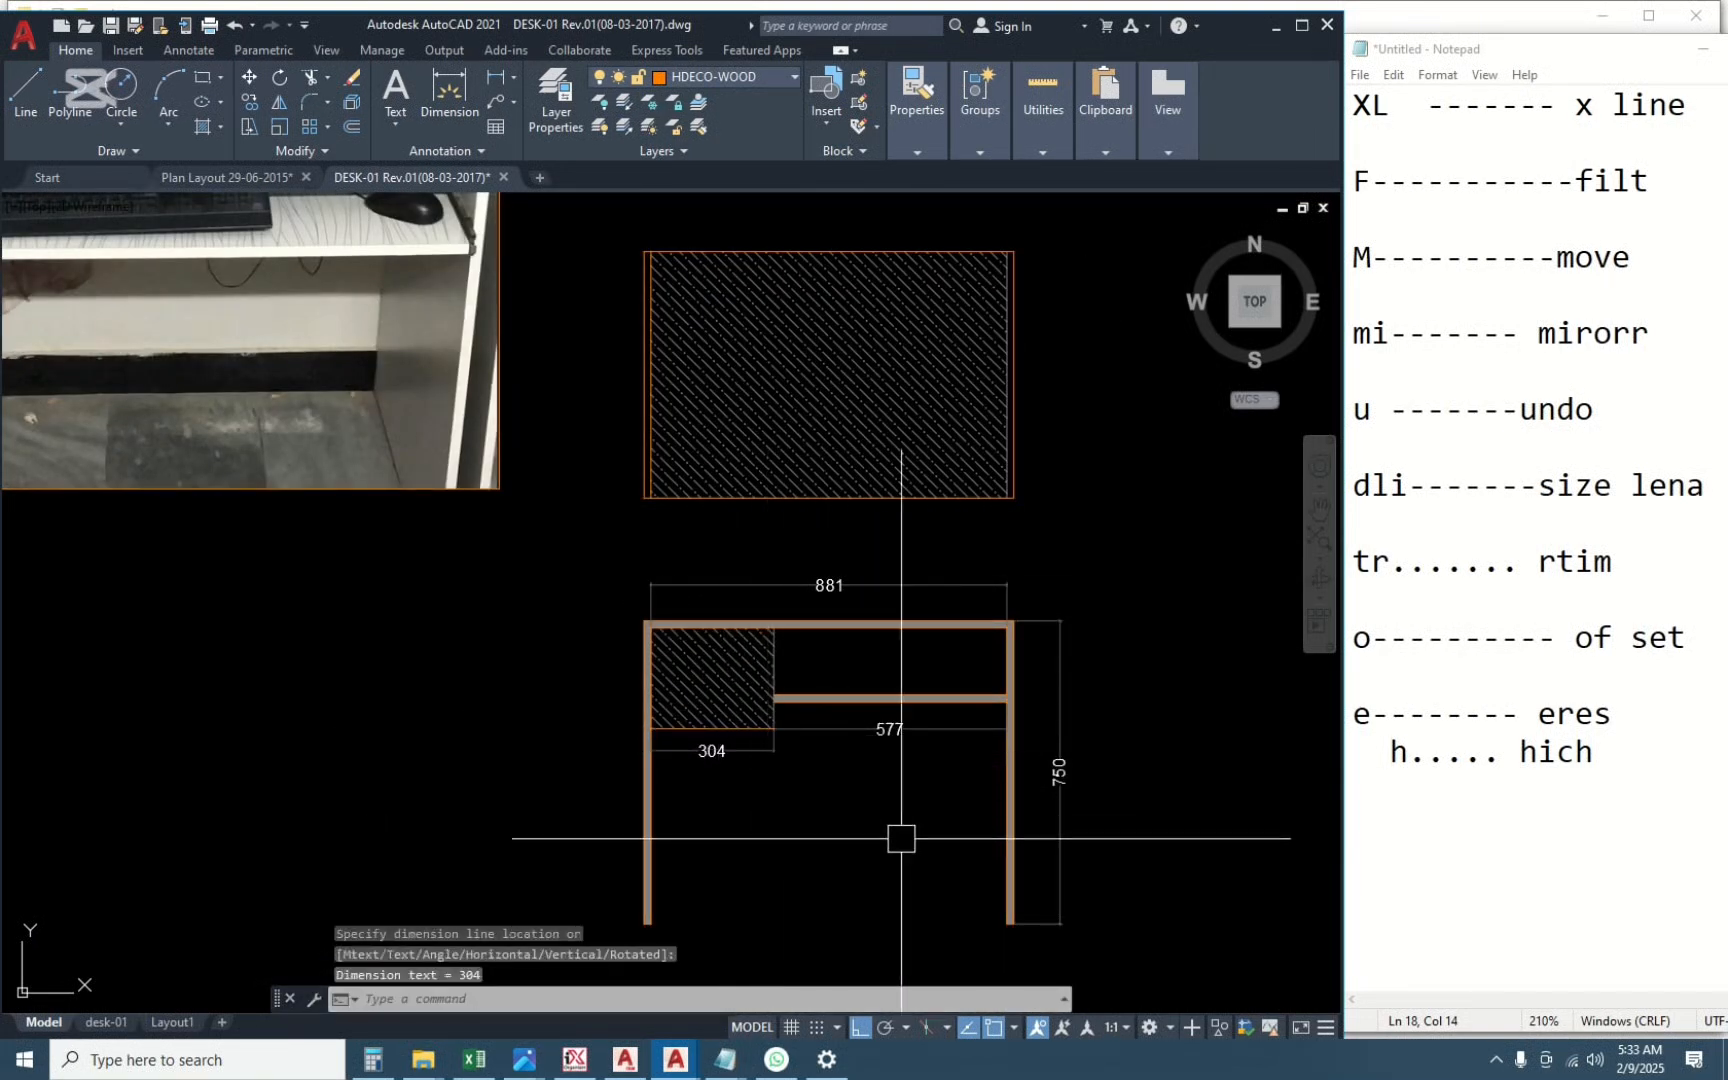
Add a vertical linear dimension for the desk's depth, placed to the right of the plan.
key("Return")
key("Return")
left_click(1012, 375)
left_click(1046, 380)
key("Return")
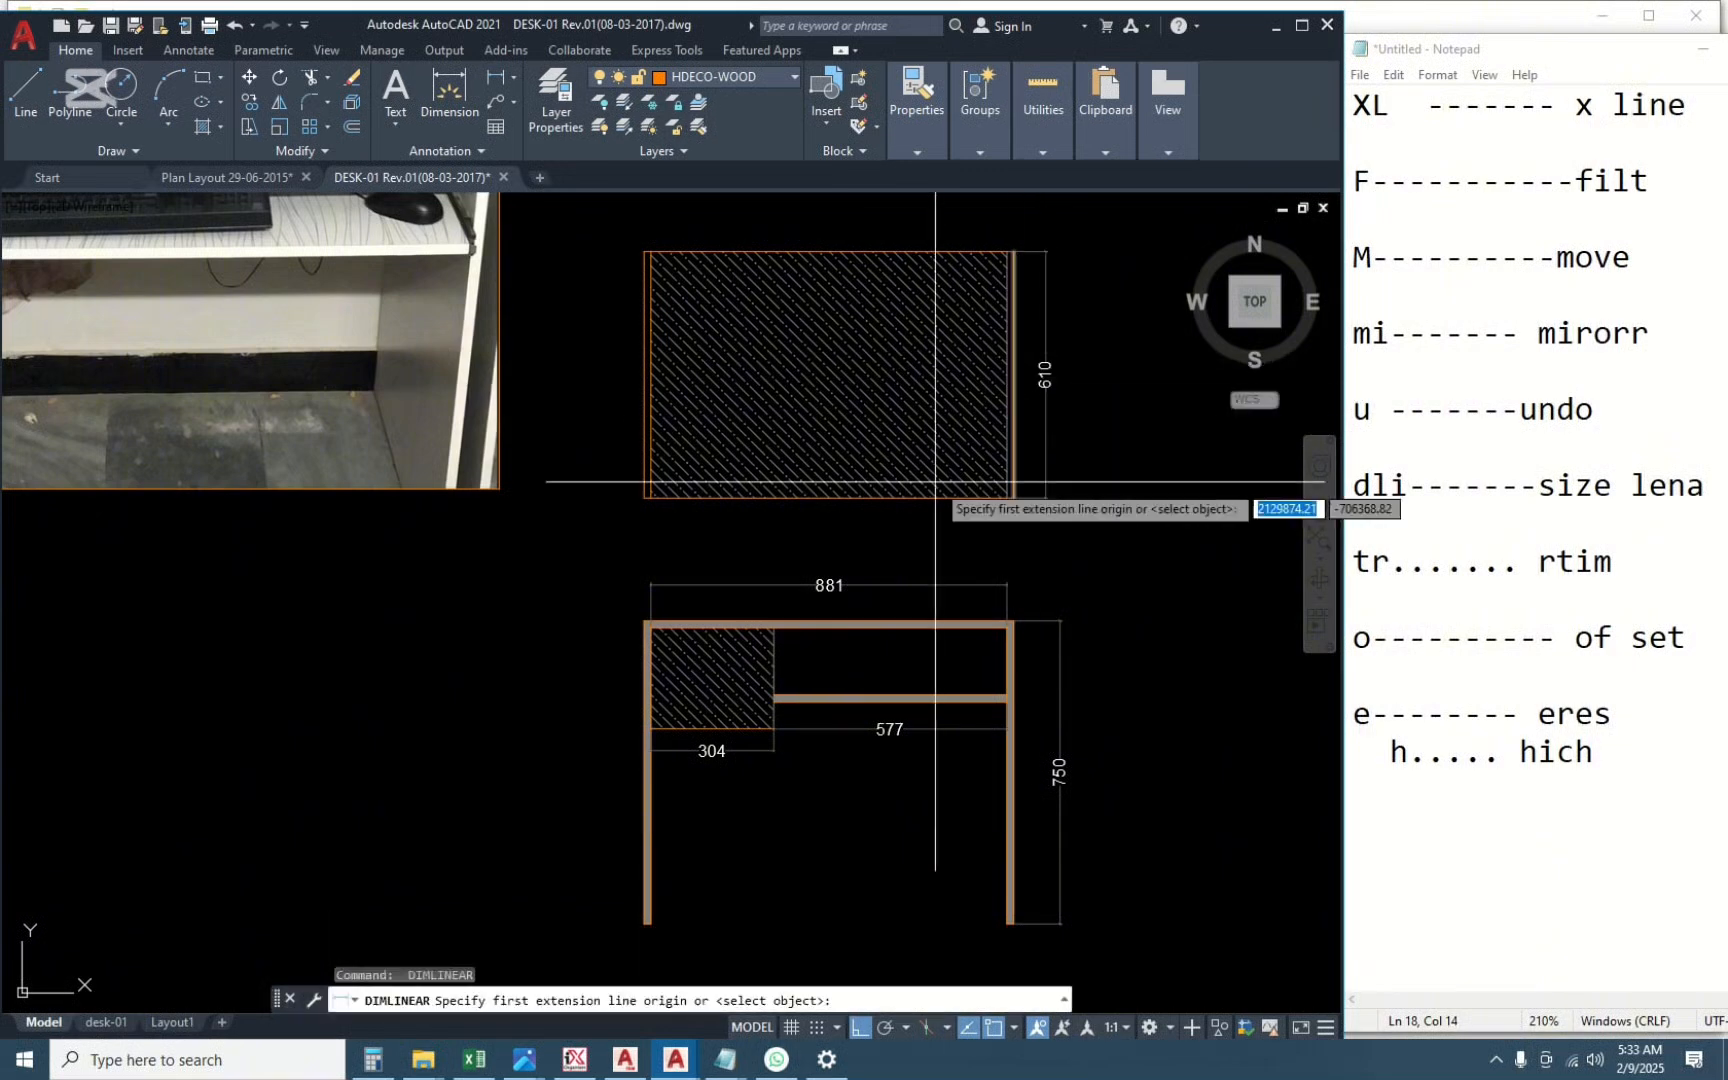
Add linear dimensions for the plan's overall width below it and for the desk's depth along its left side.
key("Return")
left_click(848, 500)
left_click(830, 526)
key("Return")
key("Return")
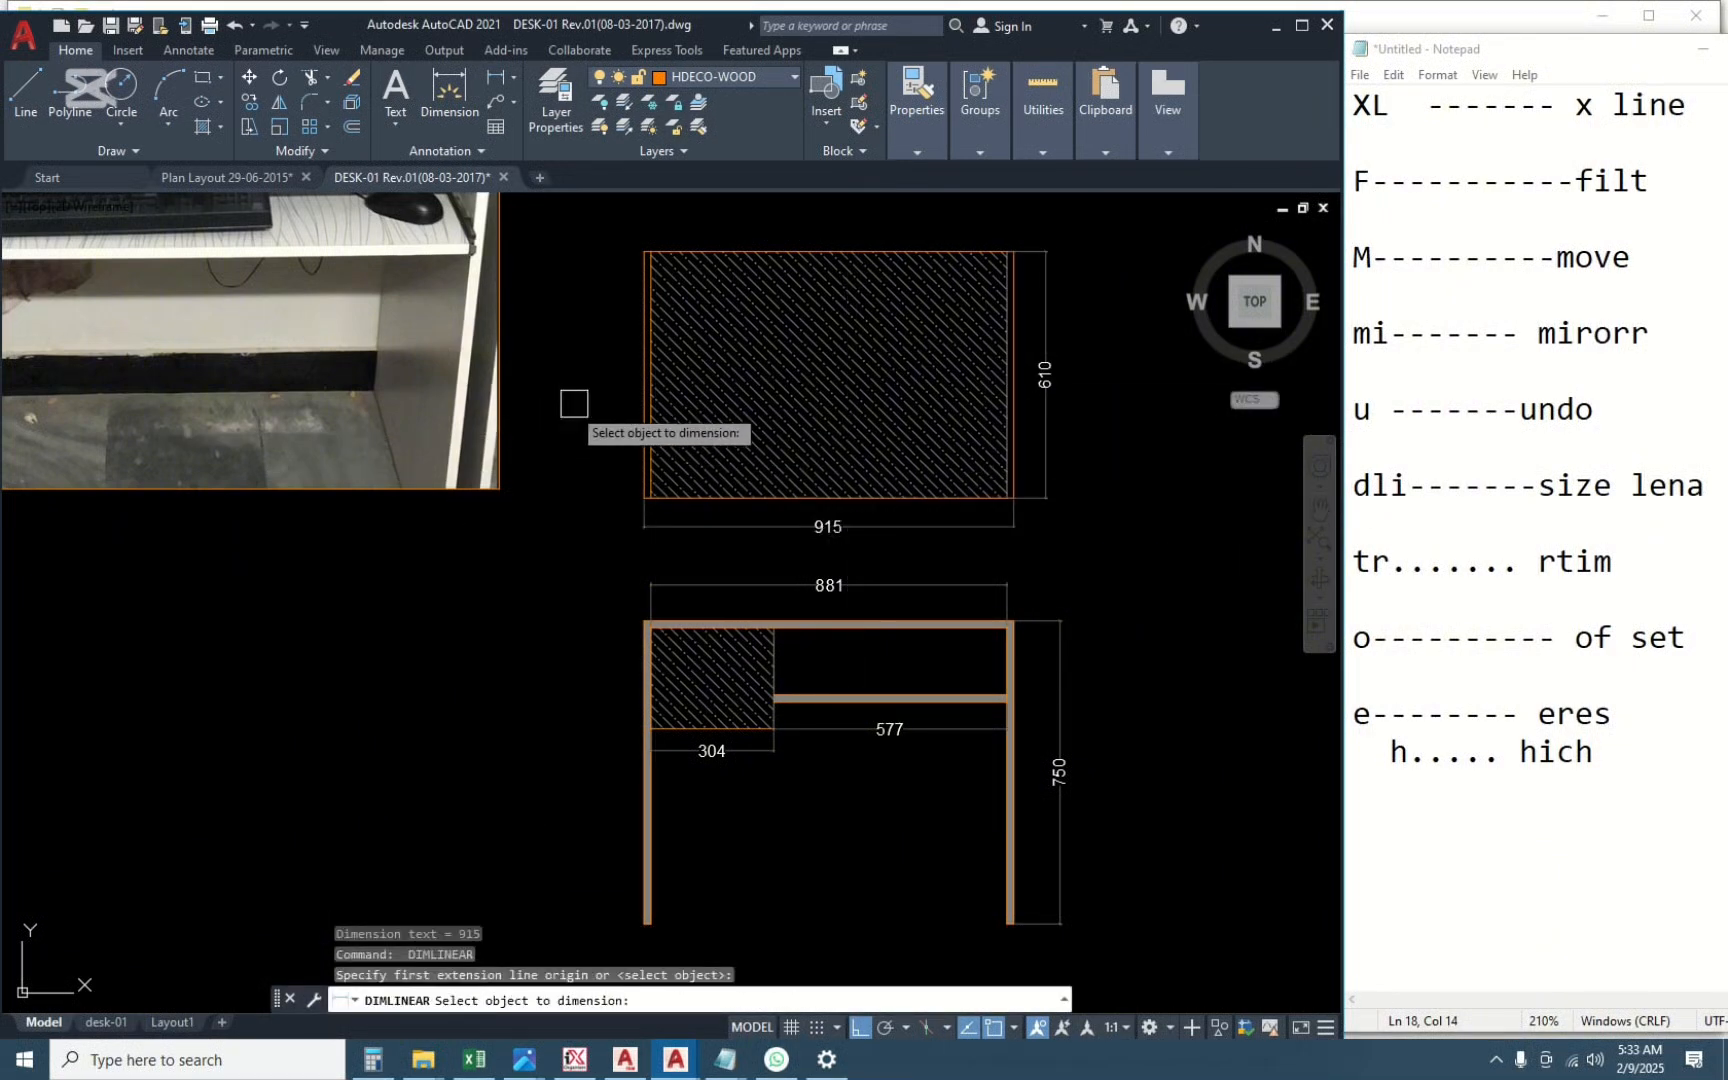
left_click(638, 415)
left_click(608, 418)
mouse_move(882, 587)
middle_mouse_down()
mouse_move(821, 625)
mouse_move(667, 660)
middle_mouse_up()
key("Escape")
Add a vertical linear dimension for the desk's overall height, placed to the right of the side view.
middle_click_drag(1112, 704, 409, 465)
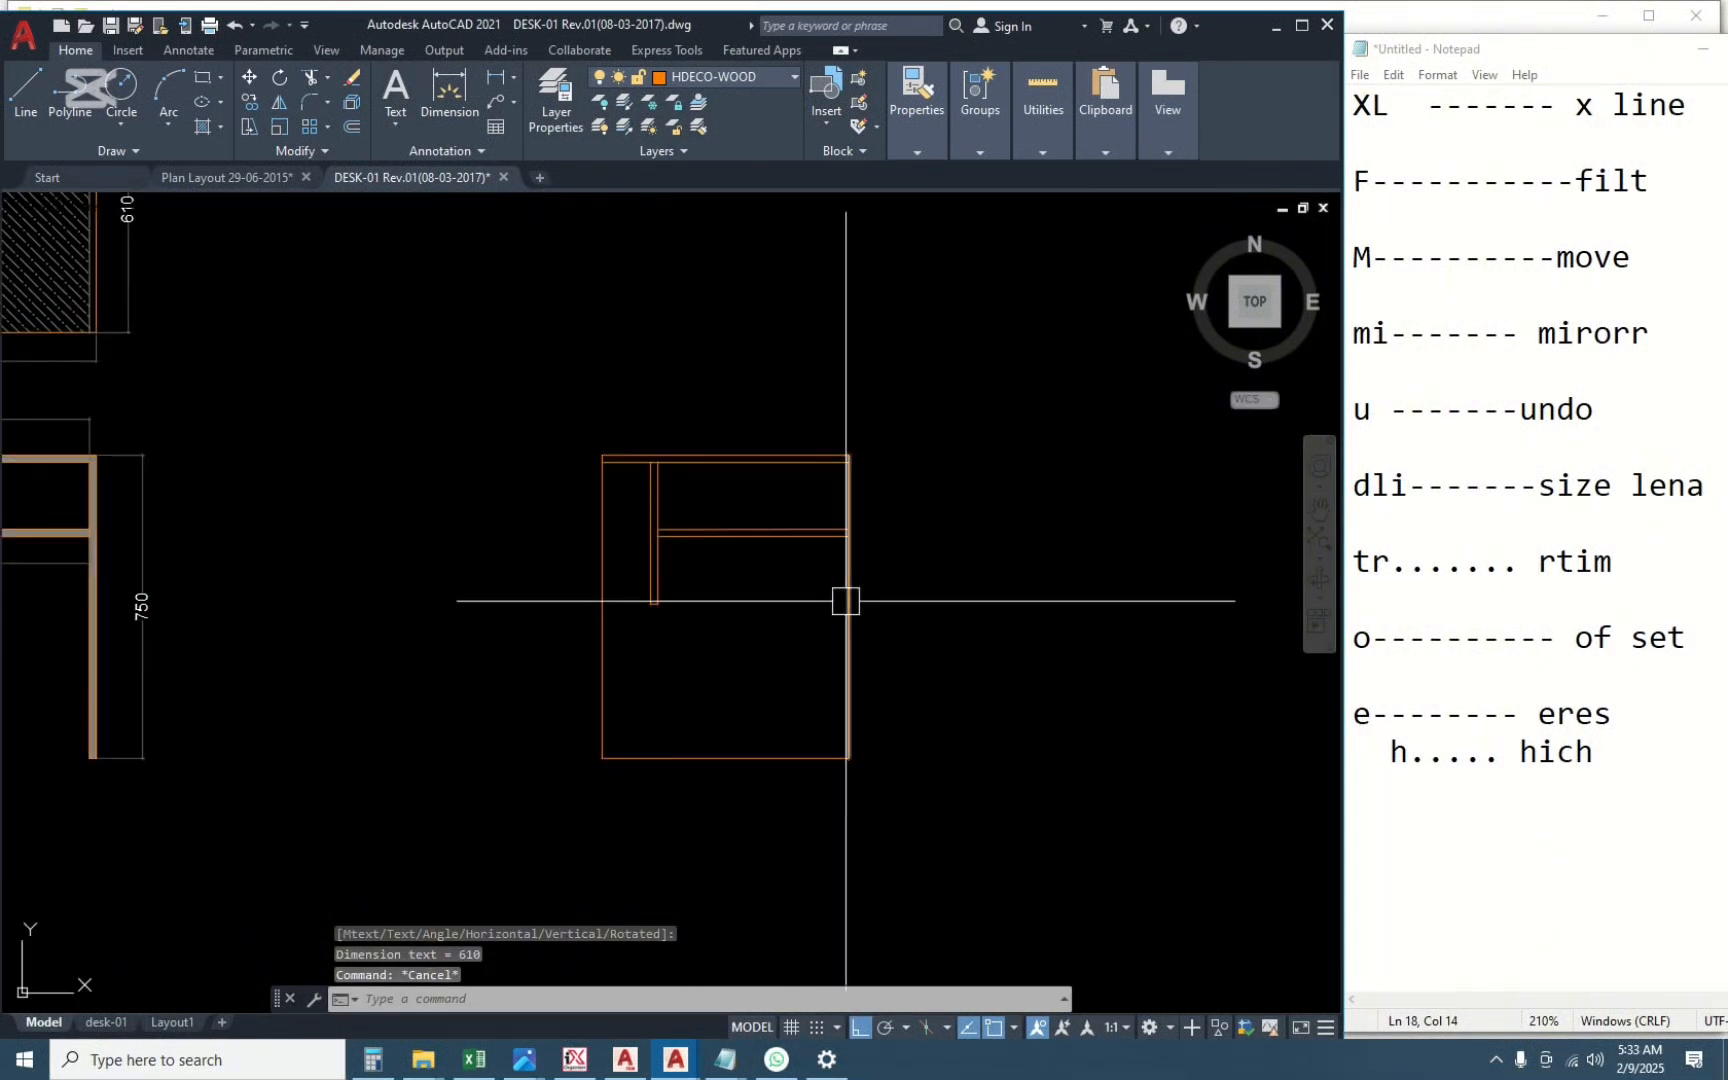
type("dli")
key("Return")
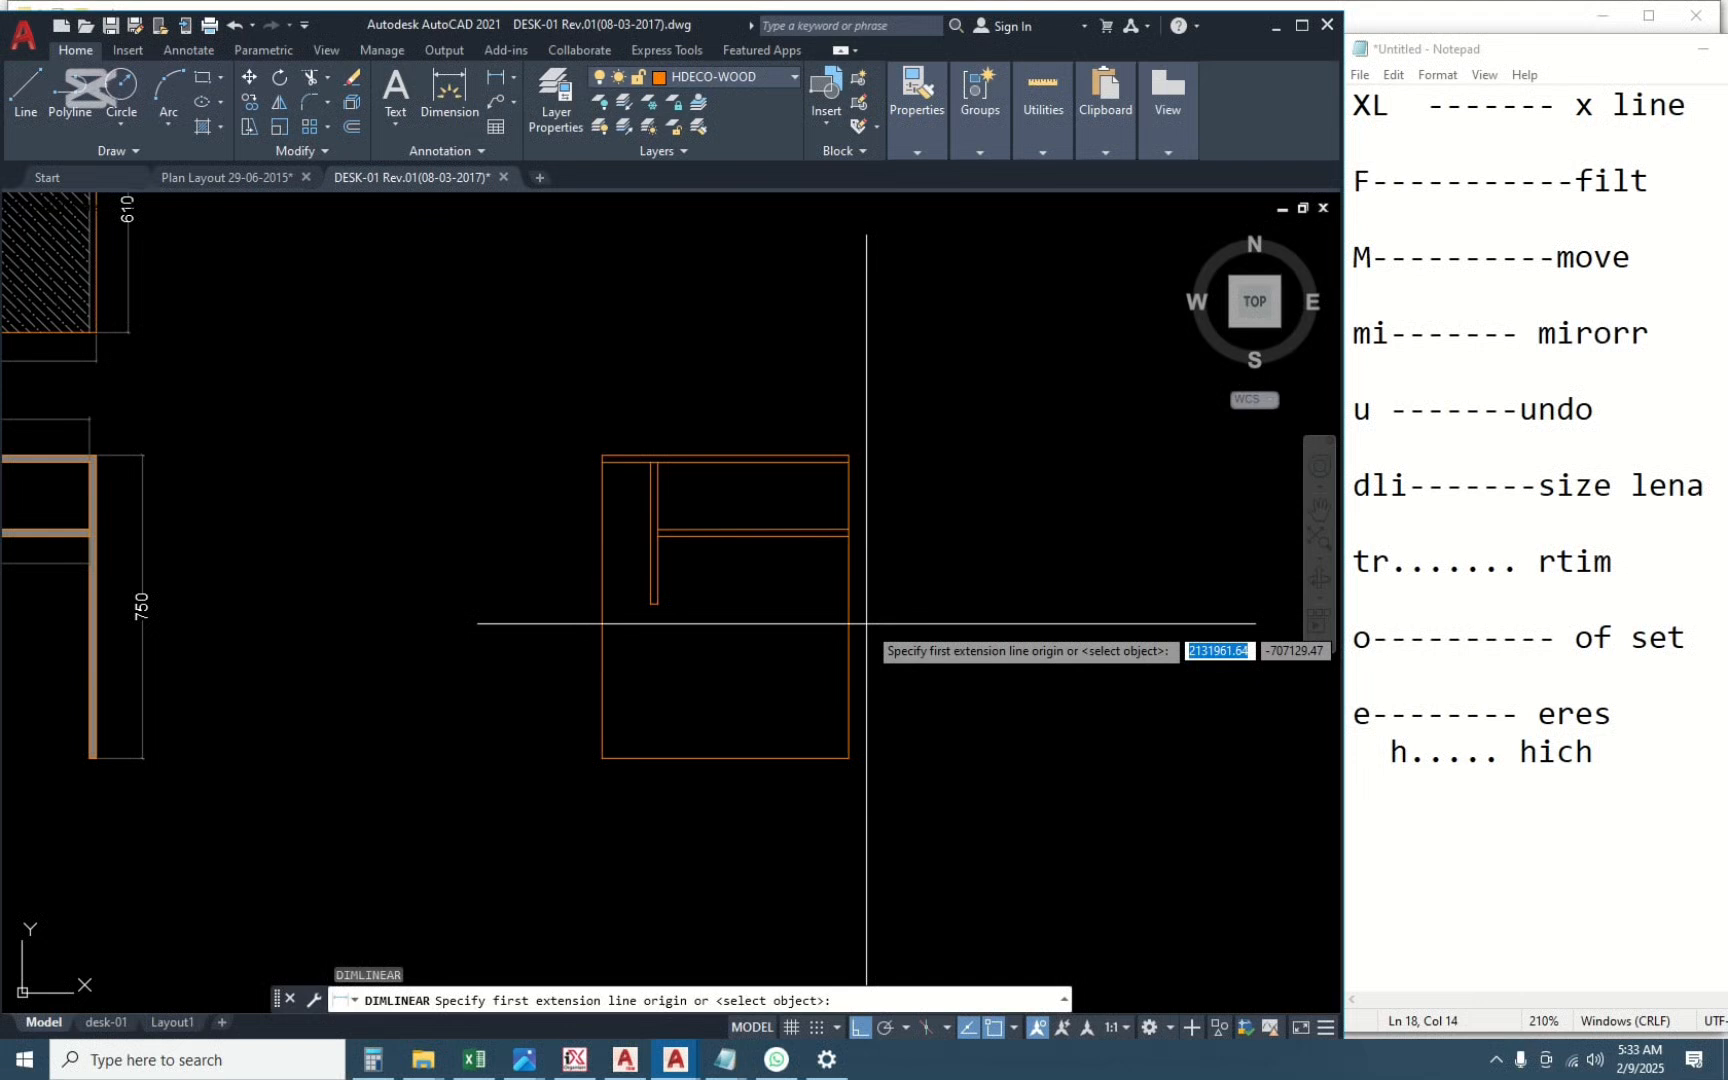
left_click(848, 757)
left_click(848, 457)
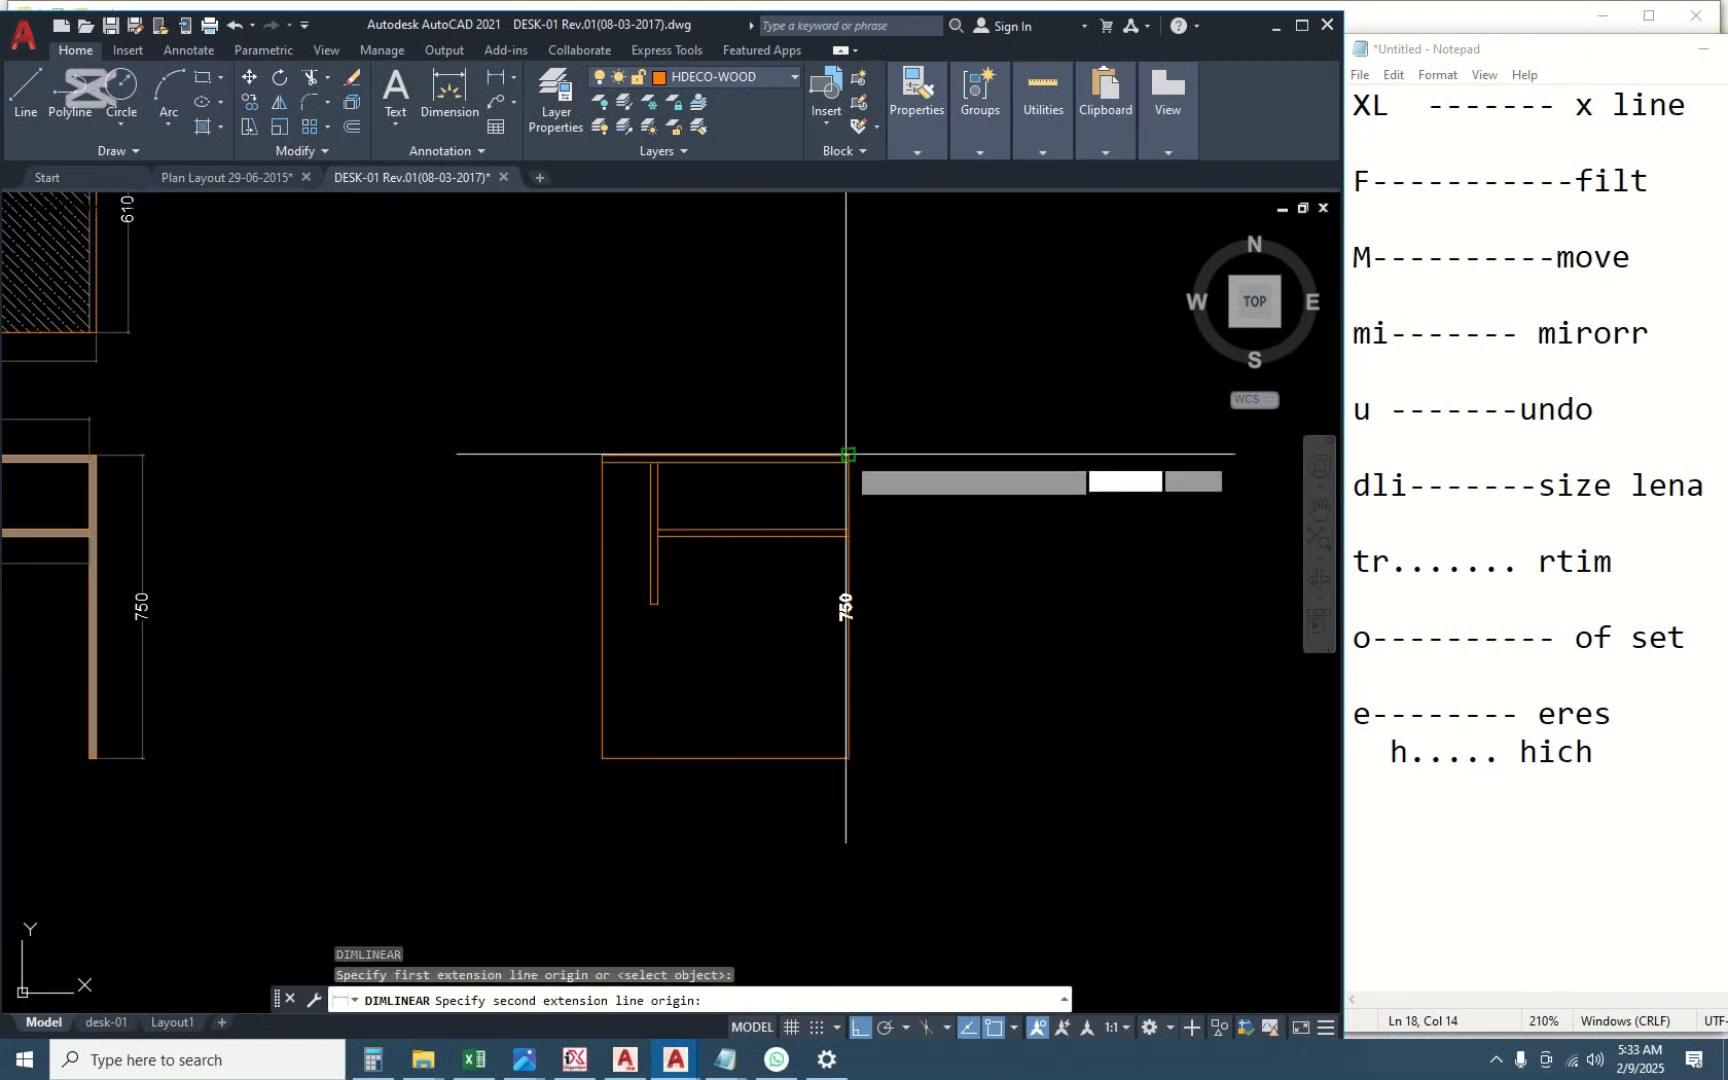
left_click(896, 495)
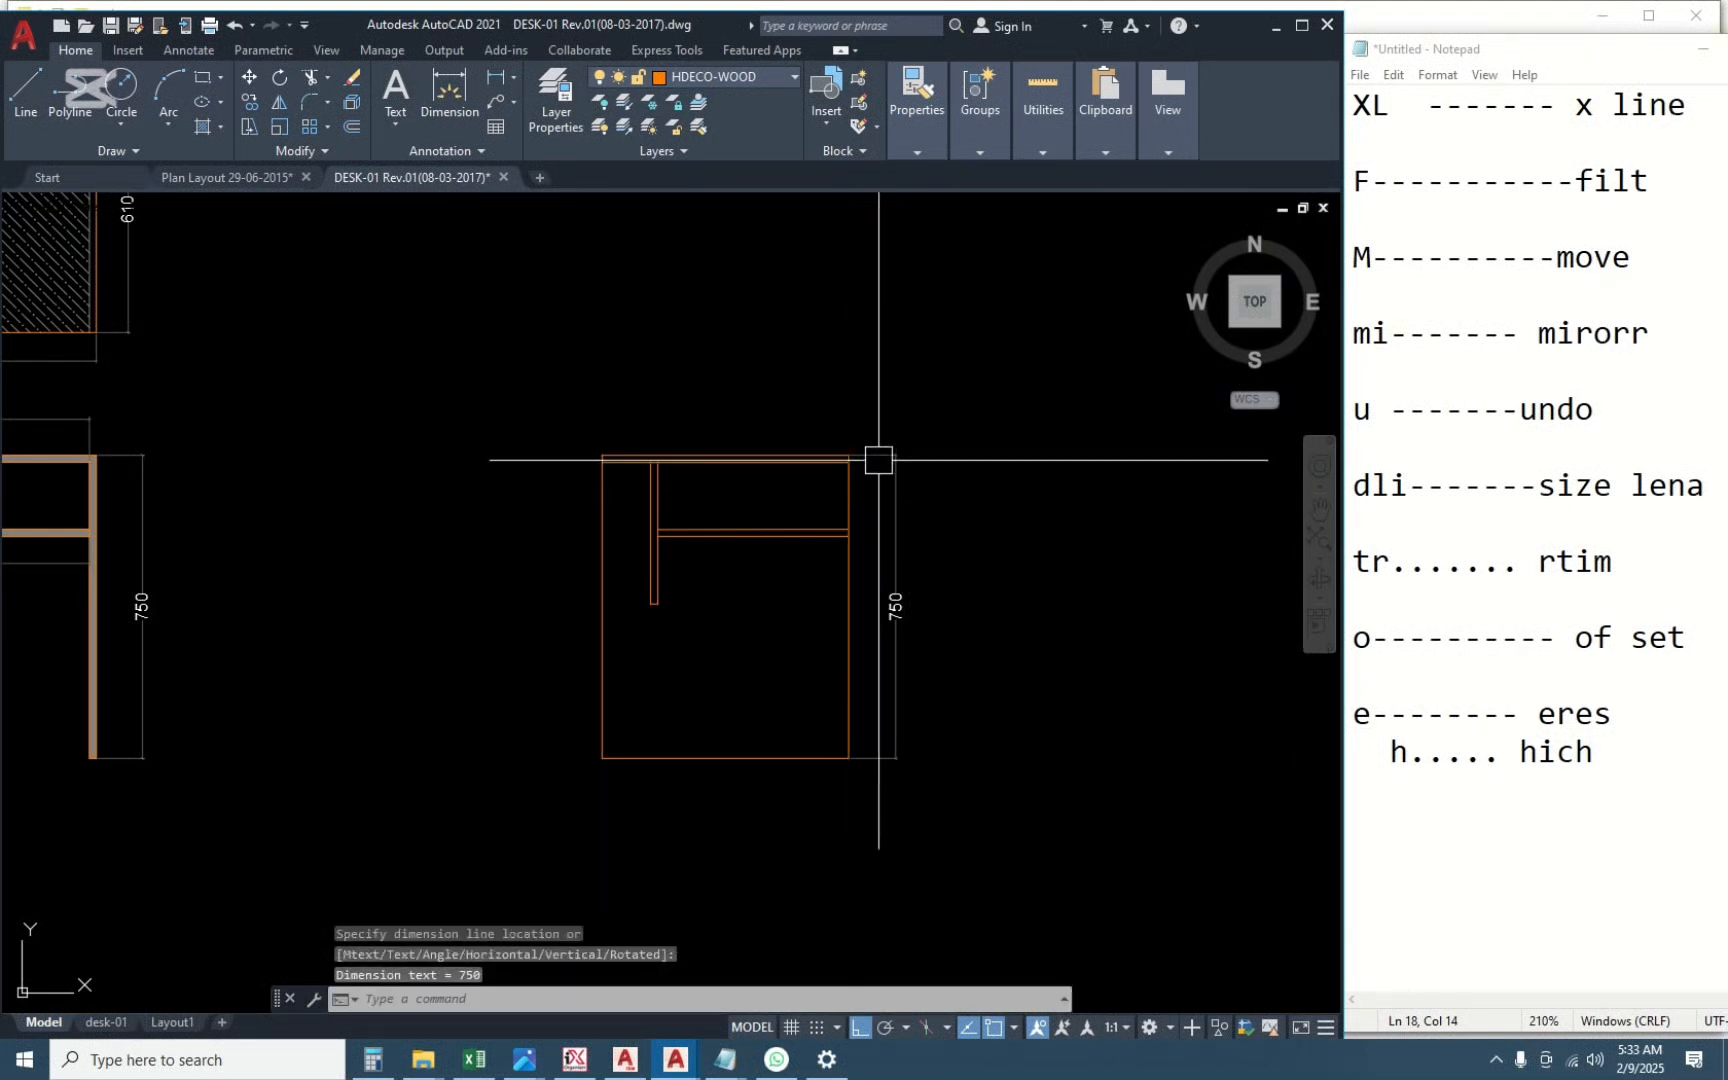
Add a linear dimension for the desktop's depth, placed above the side view.
scroll(880, 465, "up", 2)
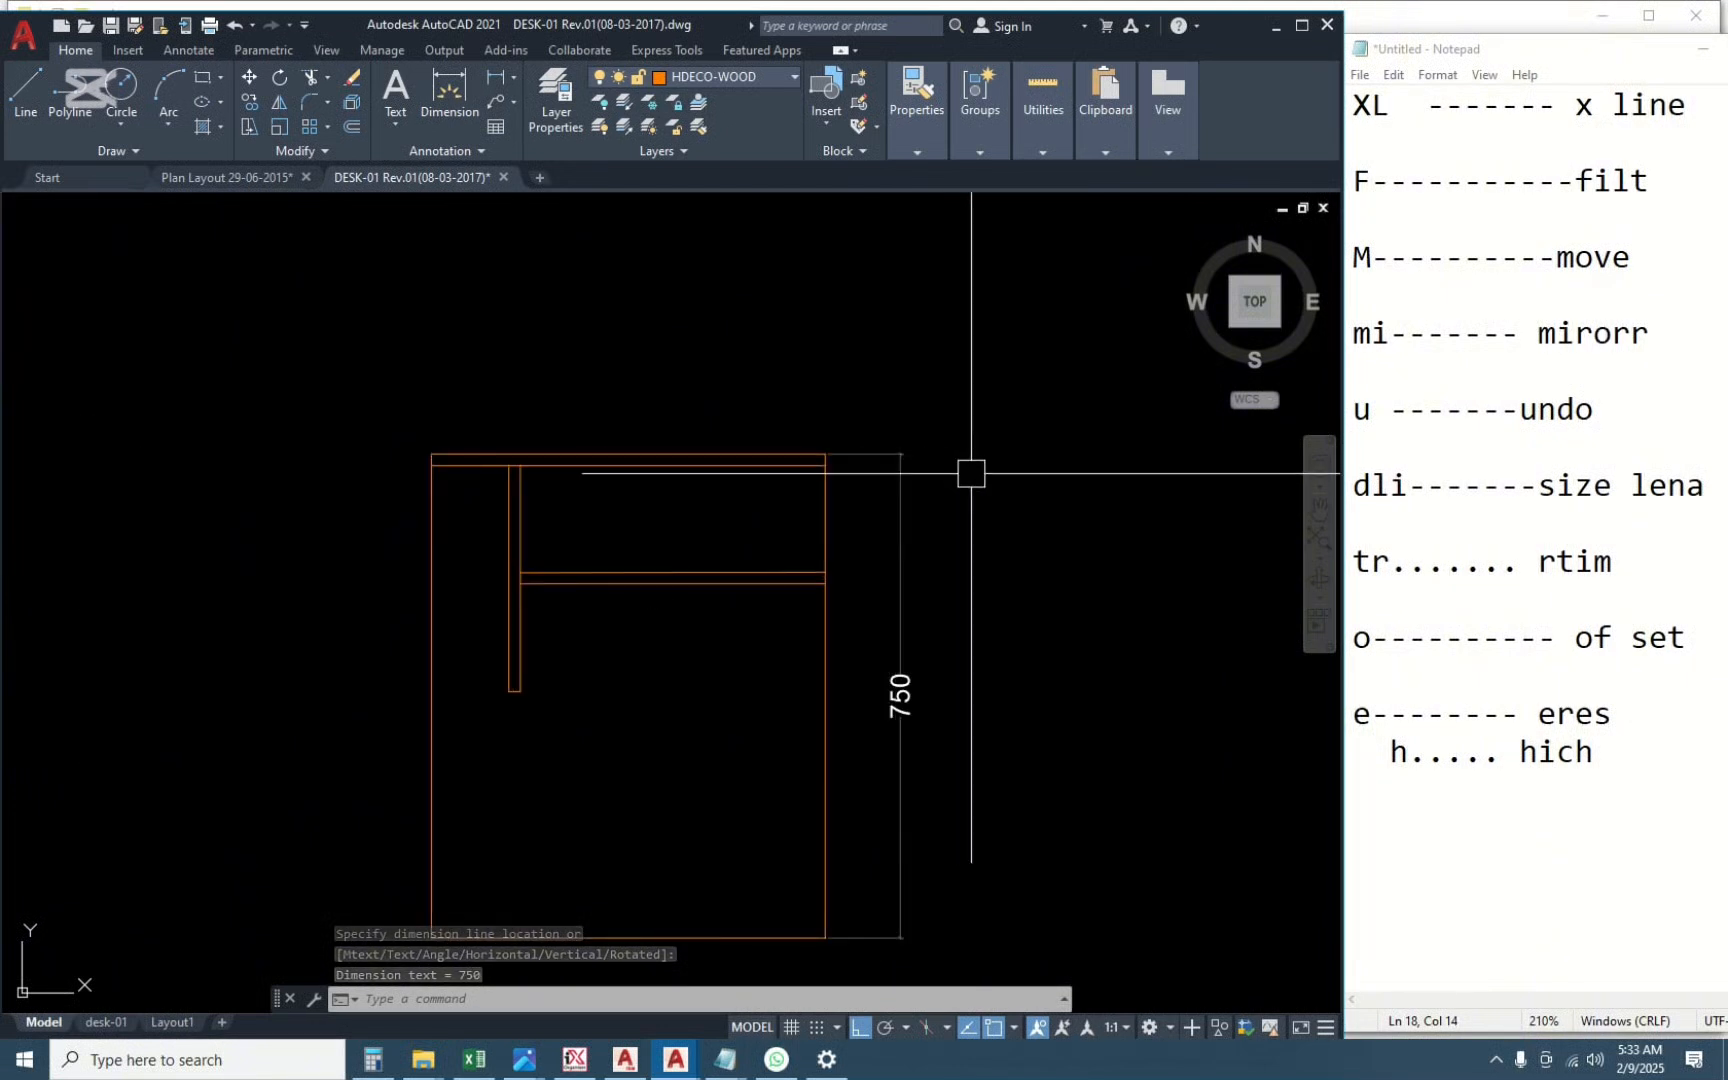
type("Dli")
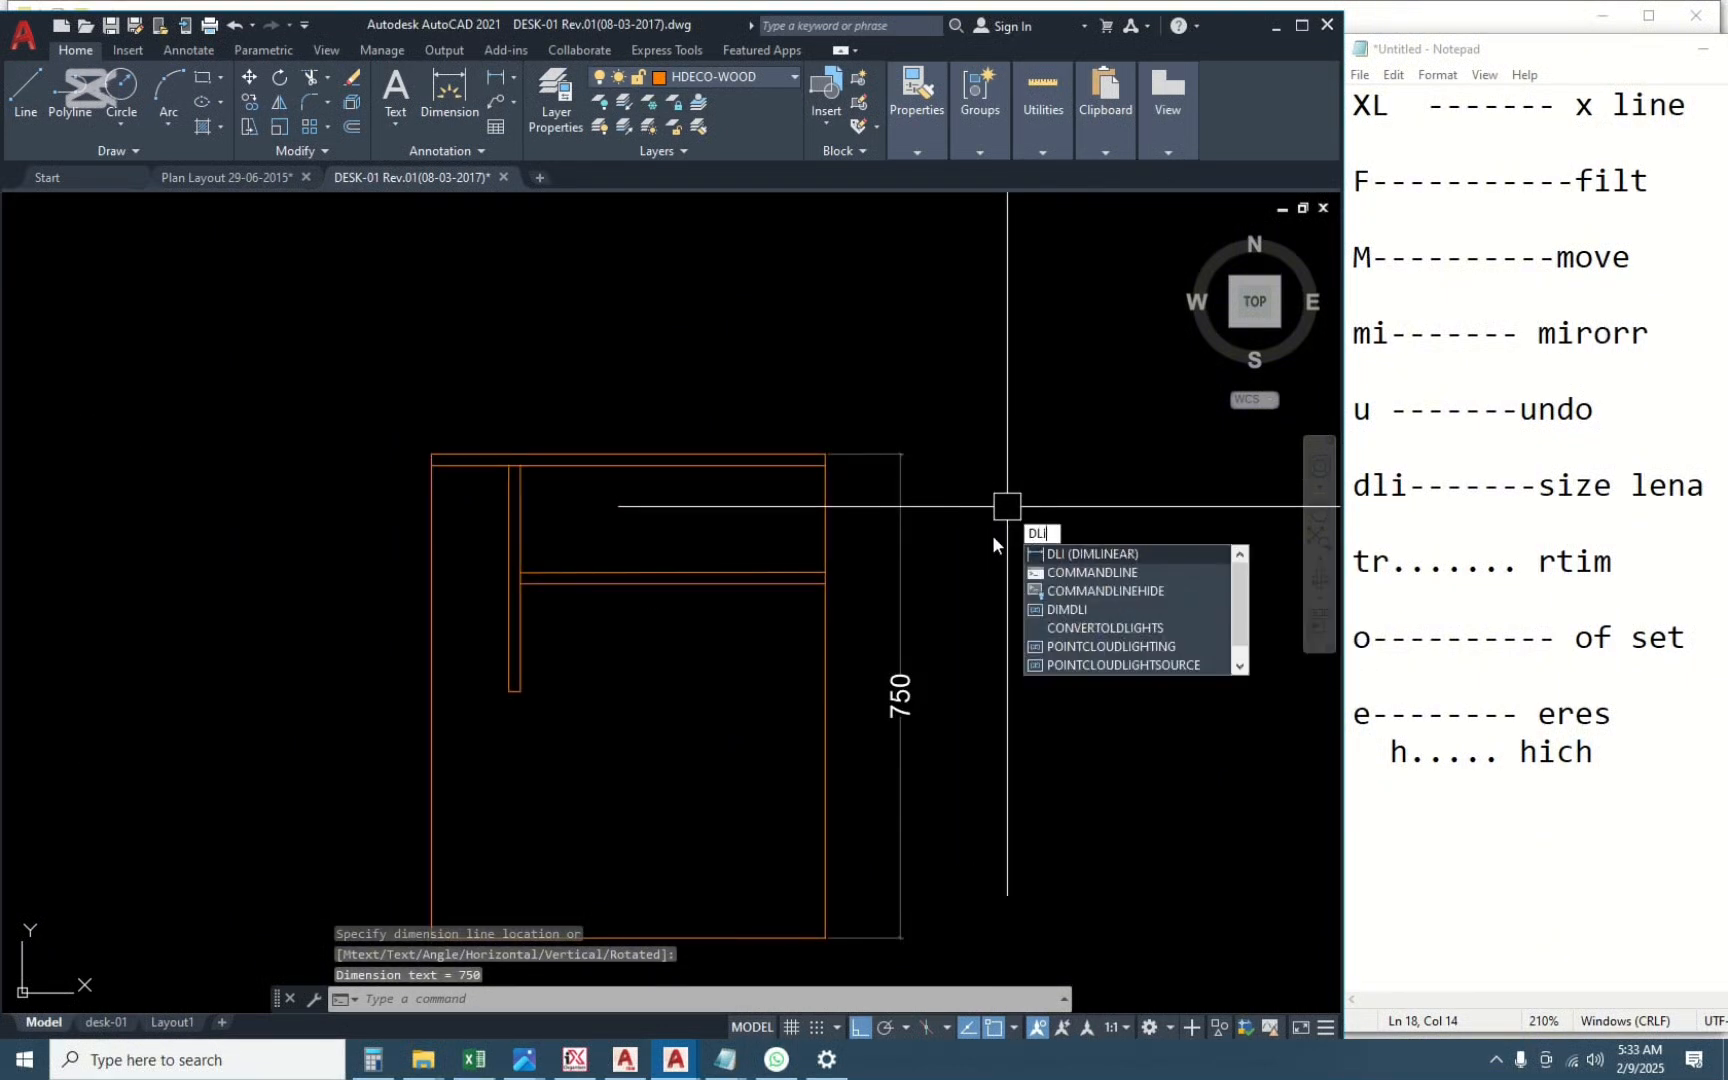
key("Return")
key("Return")
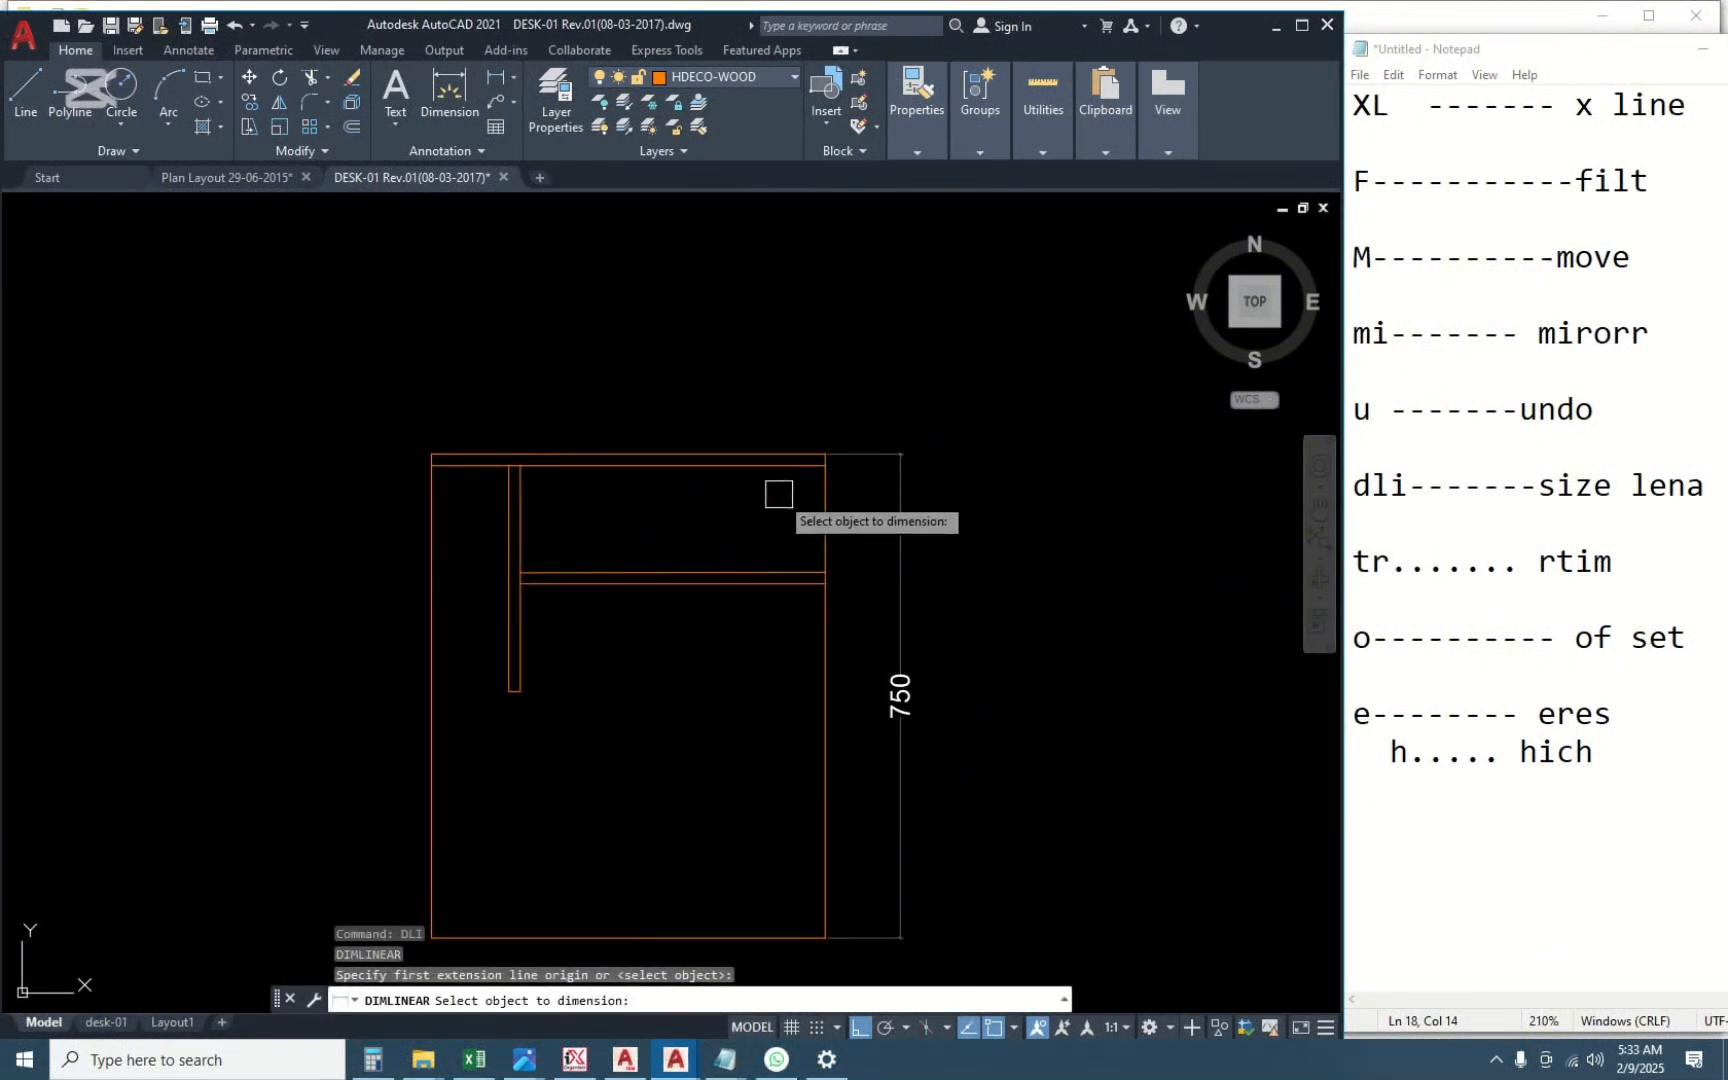
left_click(722, 449)
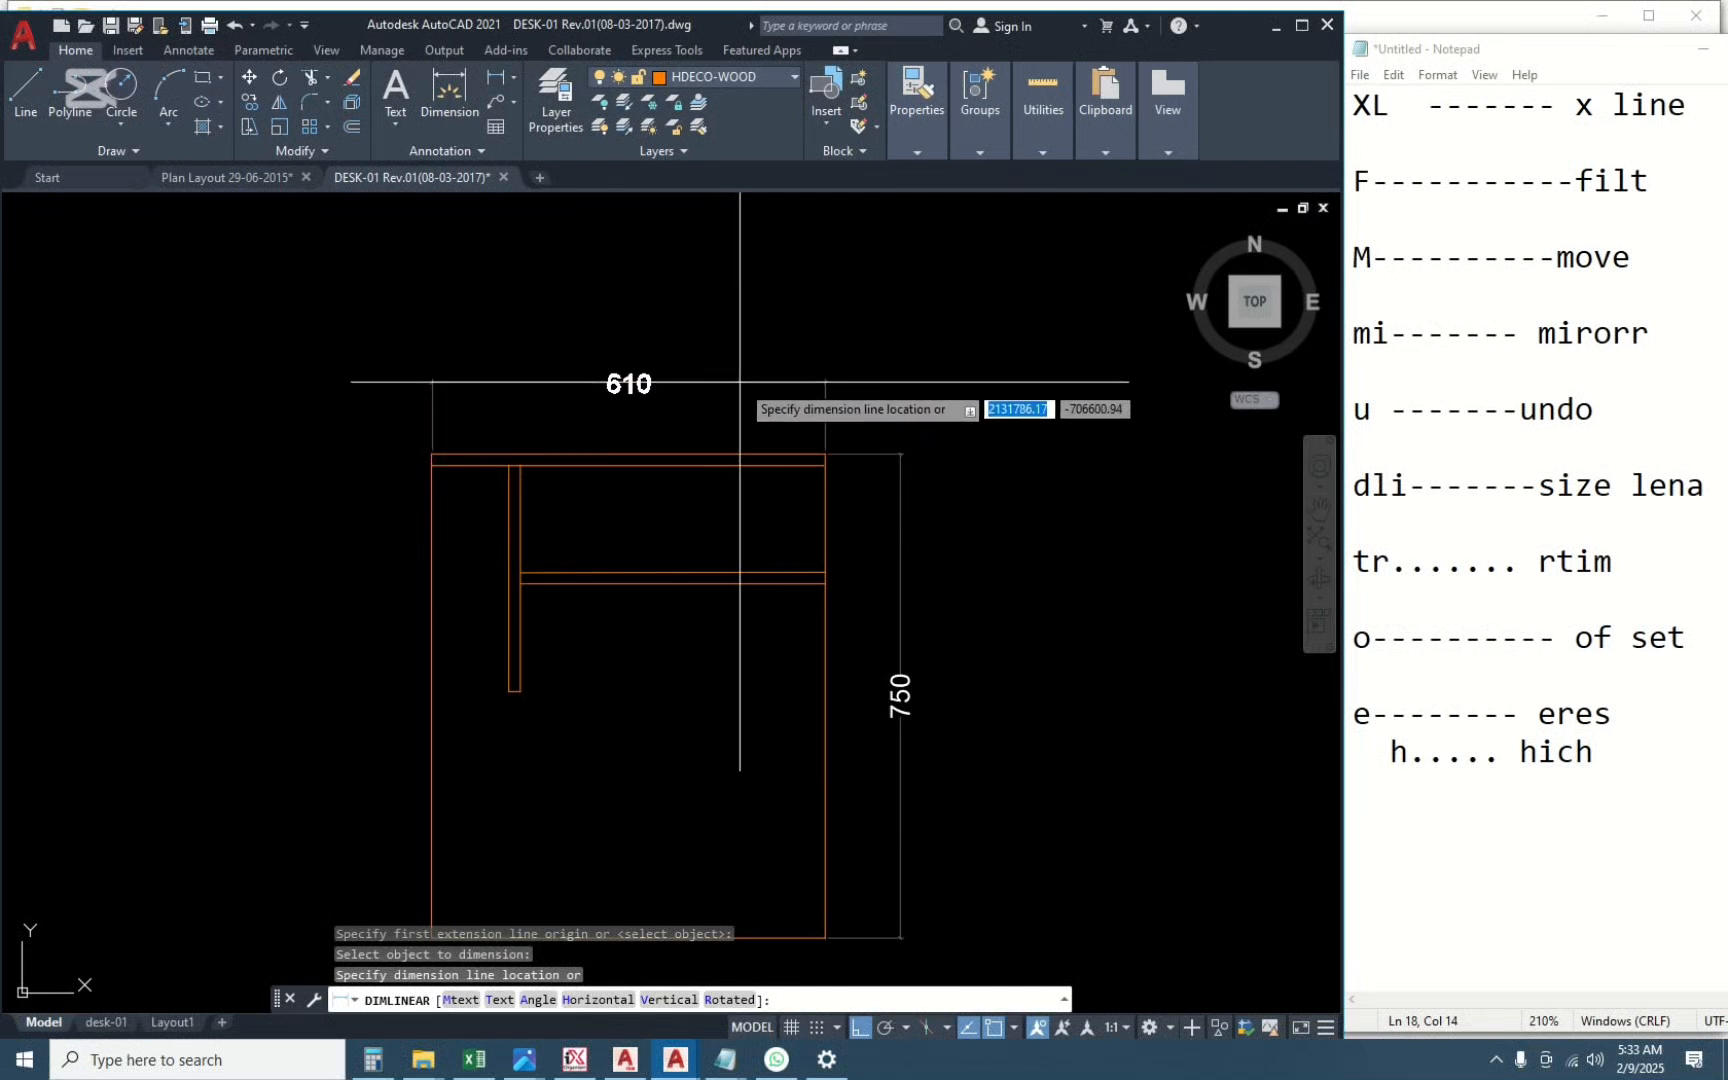
scroll(837, 378, "down", 2)
Add a linear dimension for the keyboard shelf's depth, placed just below the shelf in the side view.
key("Return")
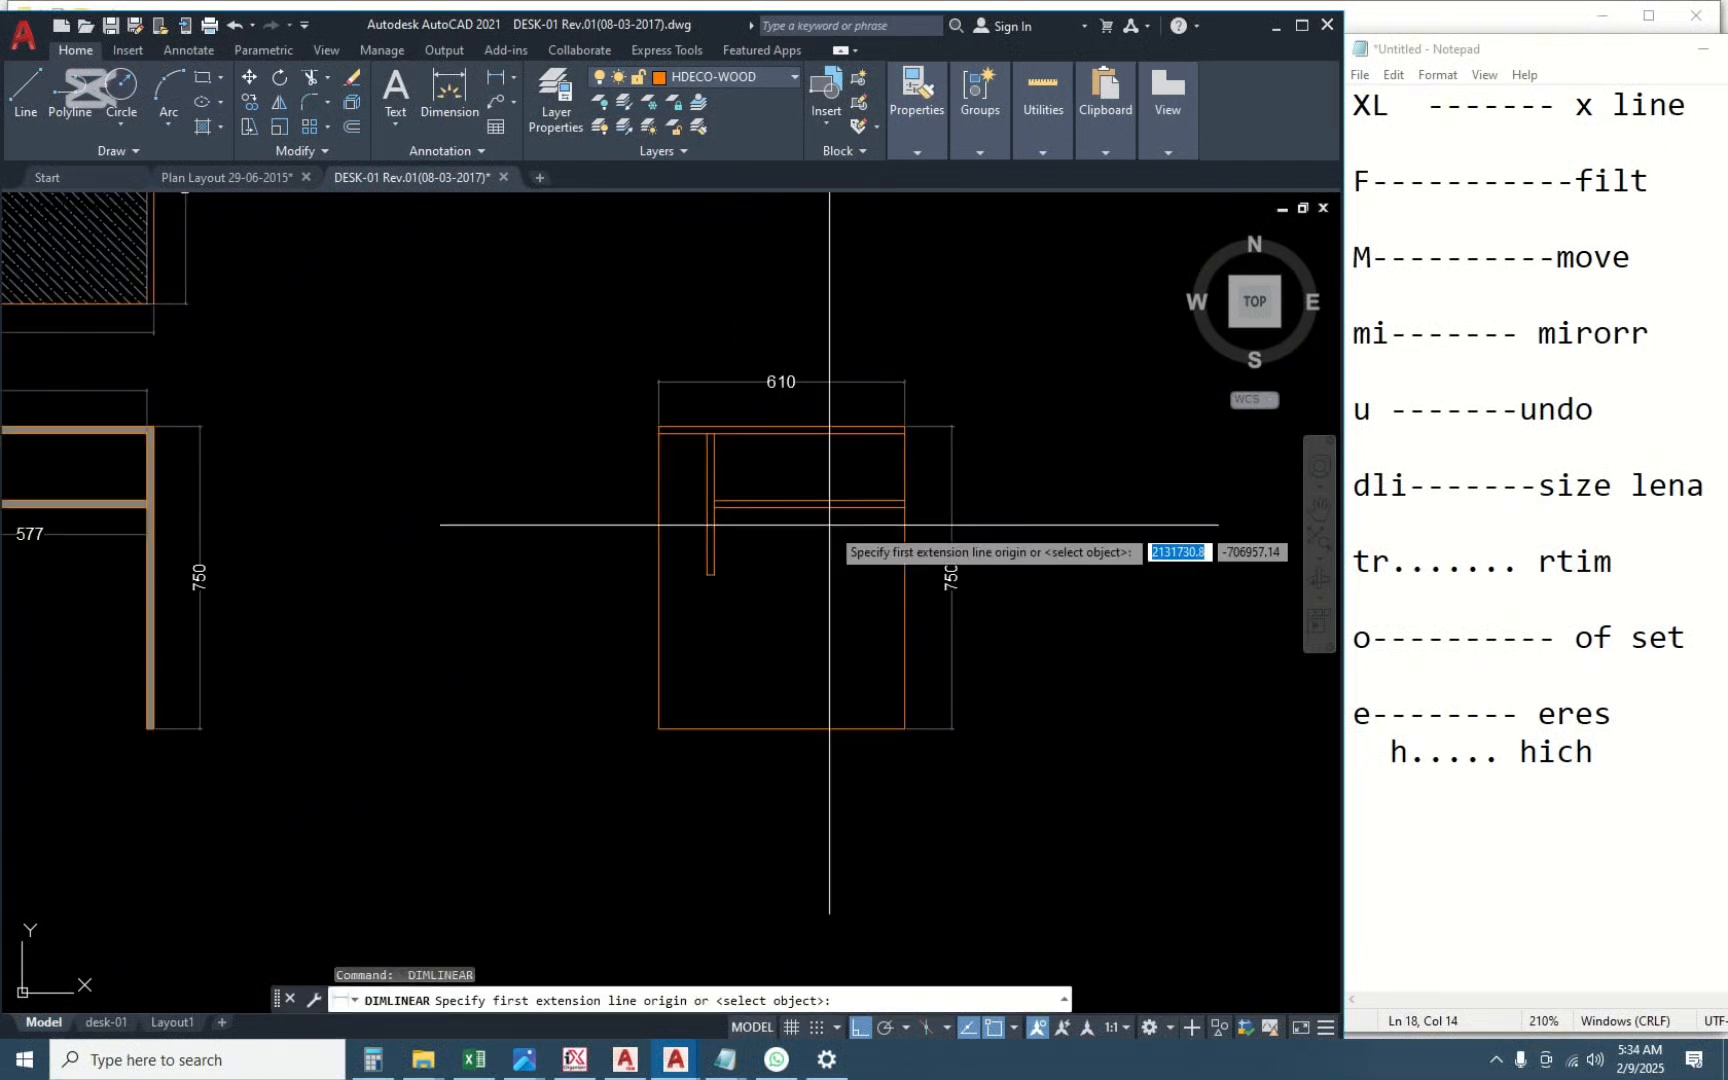
key("Return")
left_click(823, 503)
left_click(827, 537)
Add a vertical linear dimension for the inner upright panel's height, placed to its left in the side view.
scroll(710, 555, "up", 3)
key("Return")
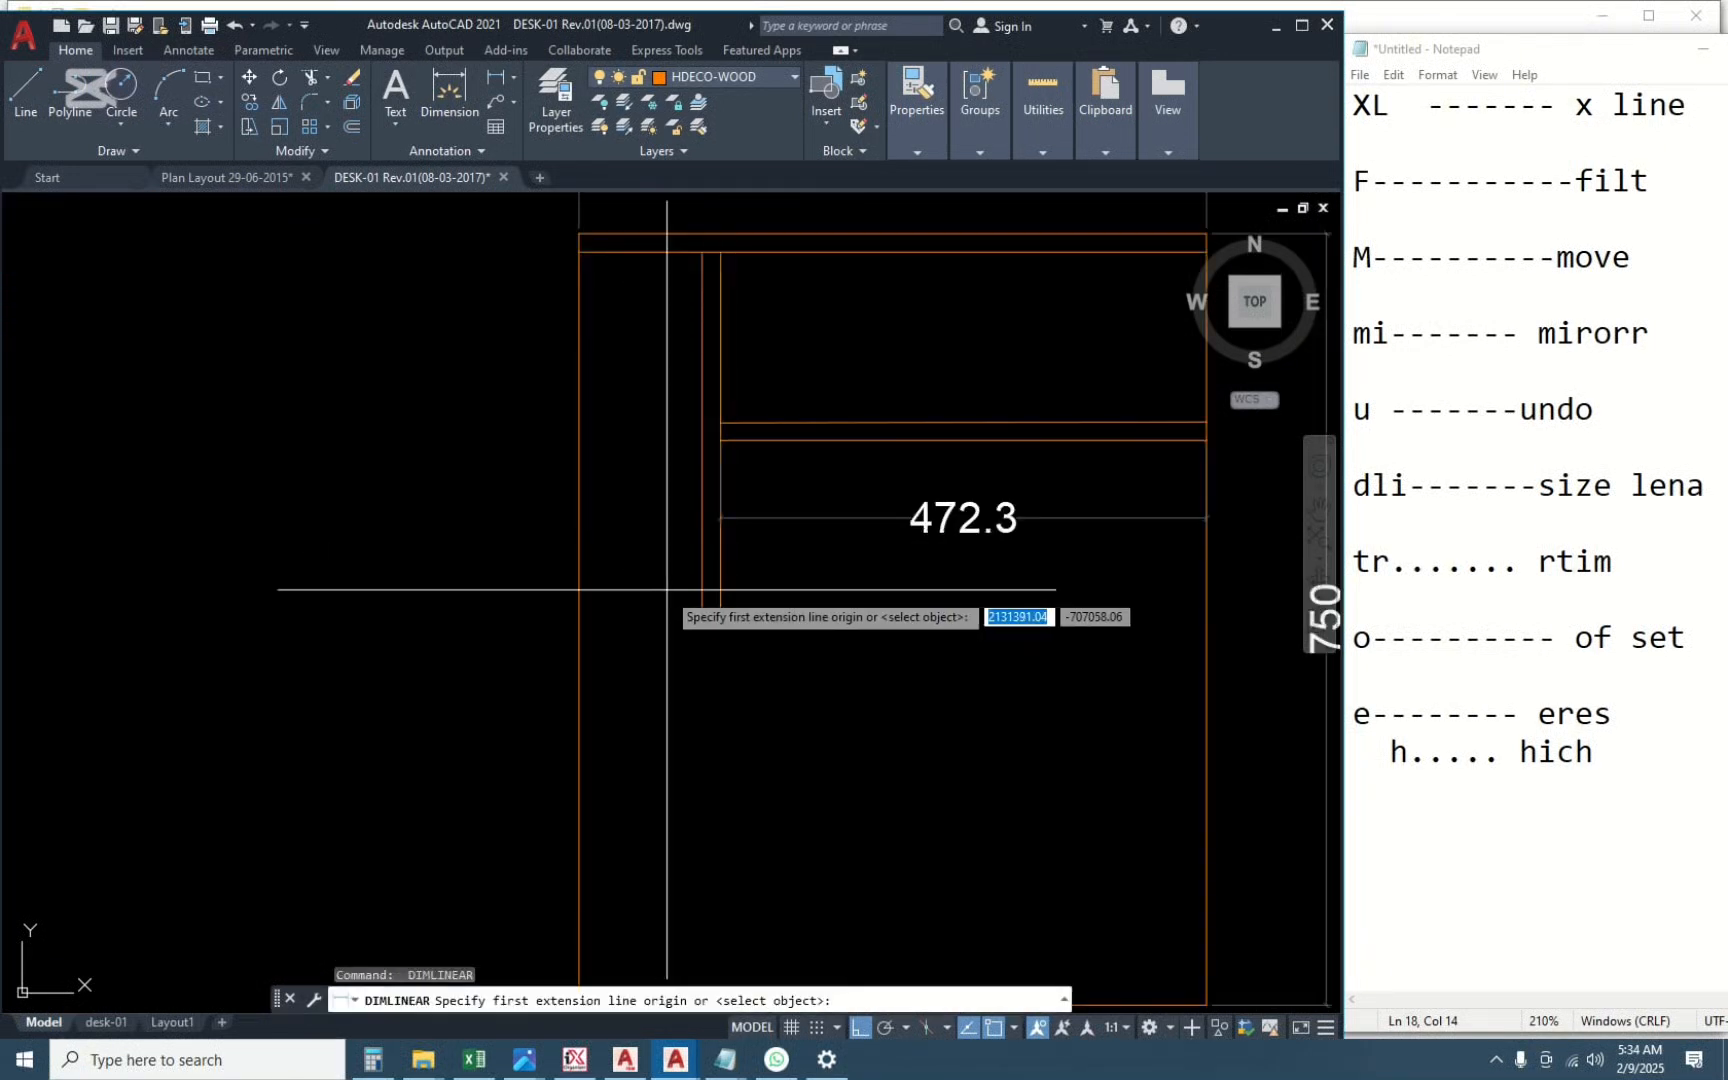
key("Return")
left_click(702, 556)
left_click(665, 563)
Examine the finished DESK-01 reference drawings in model space, including the elevation's material note and the dimensioned plan 02.
scroll(706, 420, "down", 5)
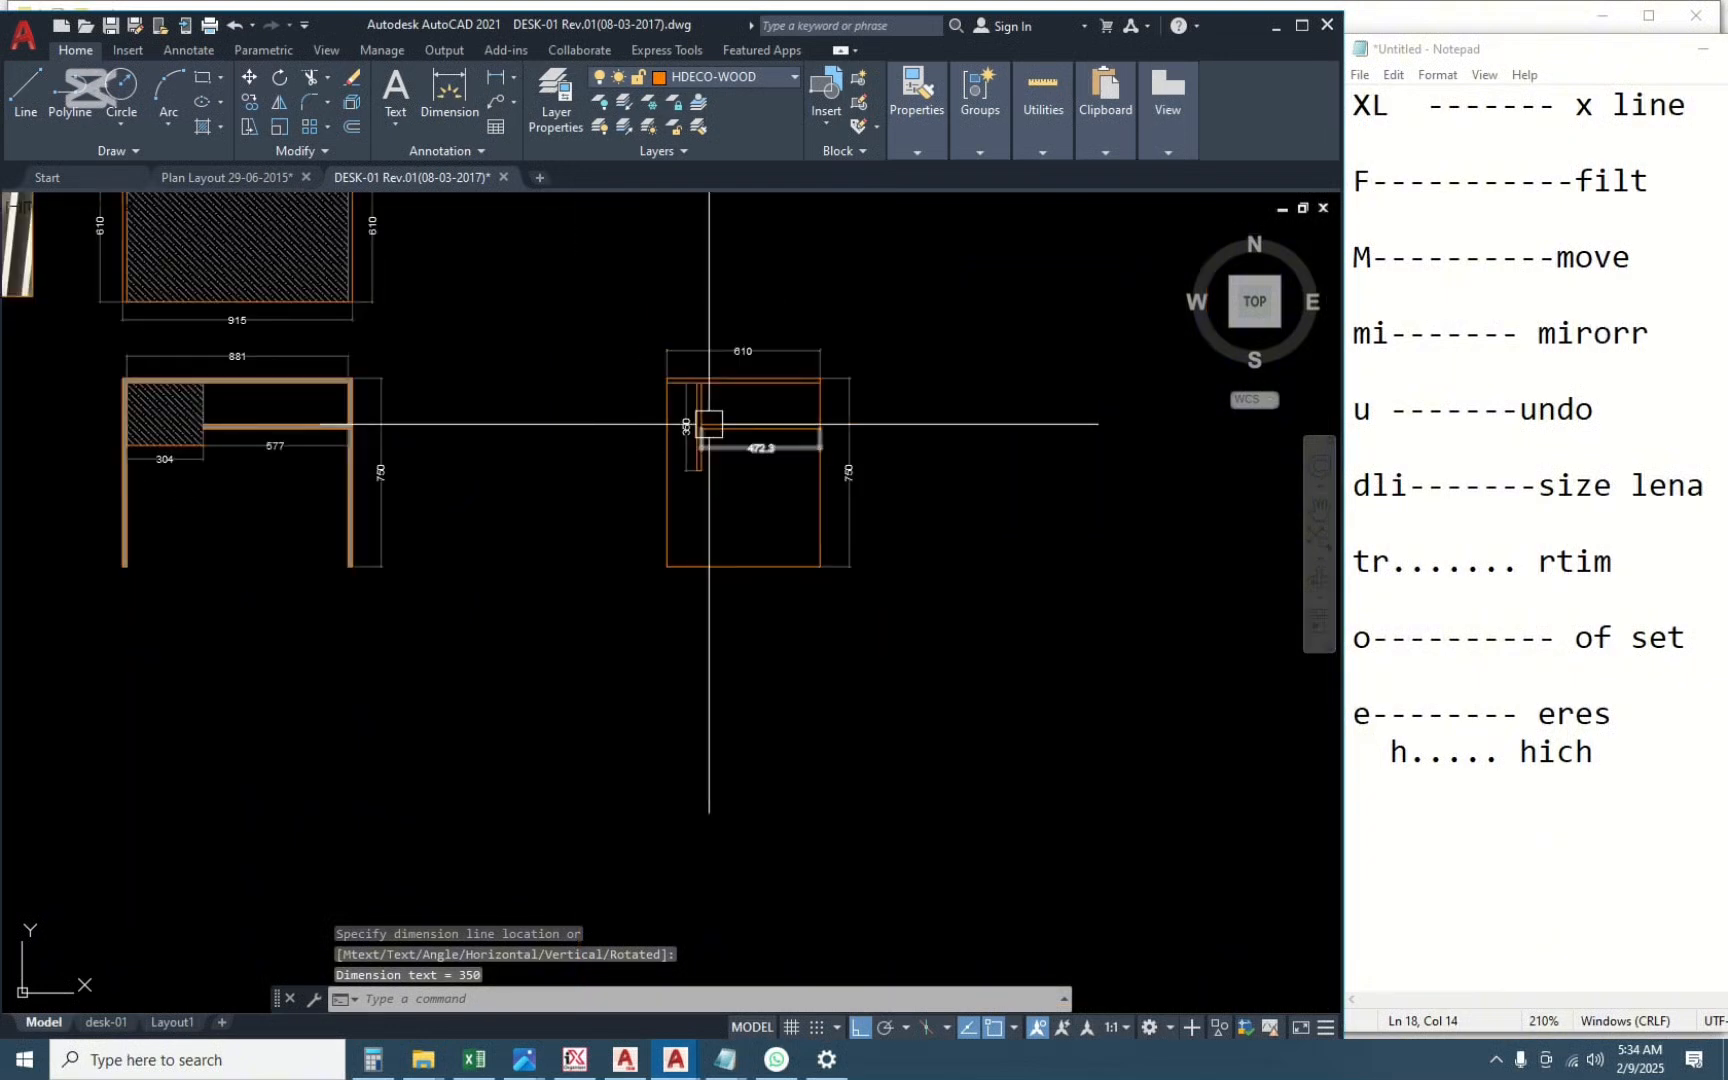
scroll(545, 727, "up", 4)
middle_click_drag(471, 617, 1192, 748)
scroll(1192, 748, "down", 6)
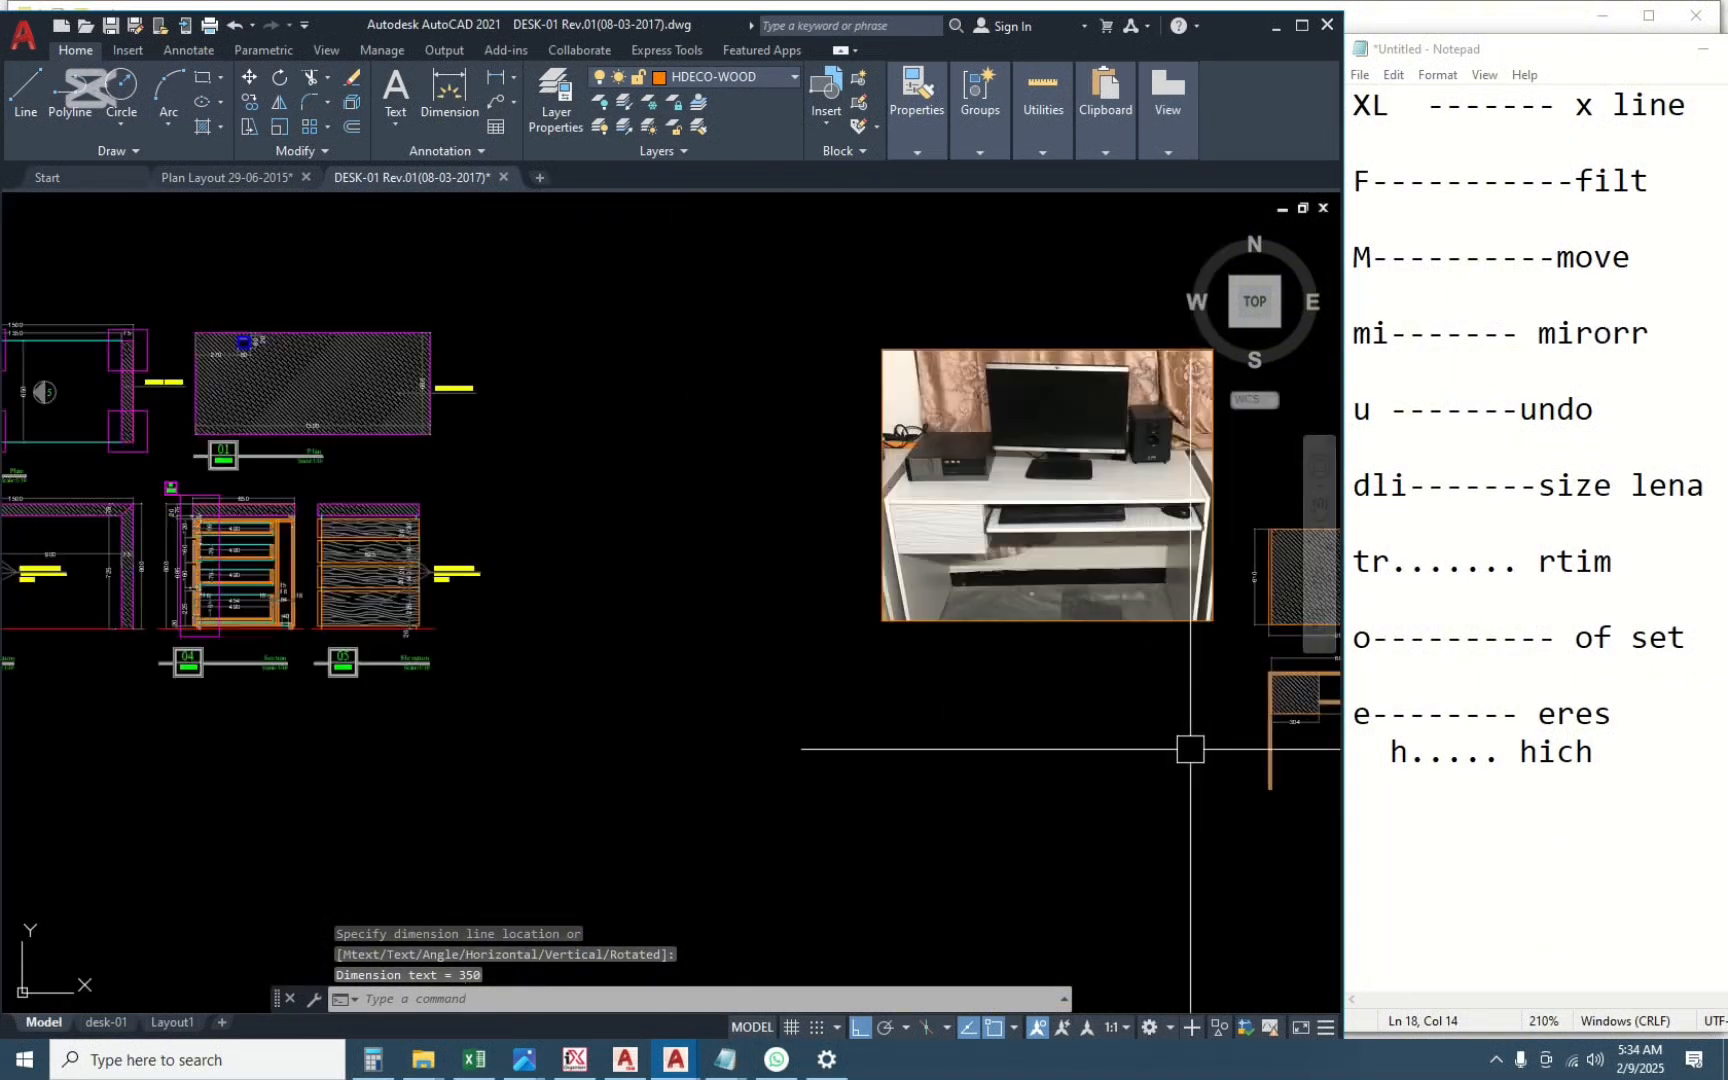
scroll(810, 682, "up", 8)
scroll(706, 748, "down", 2)
scroll(451, 675, "up", 2)
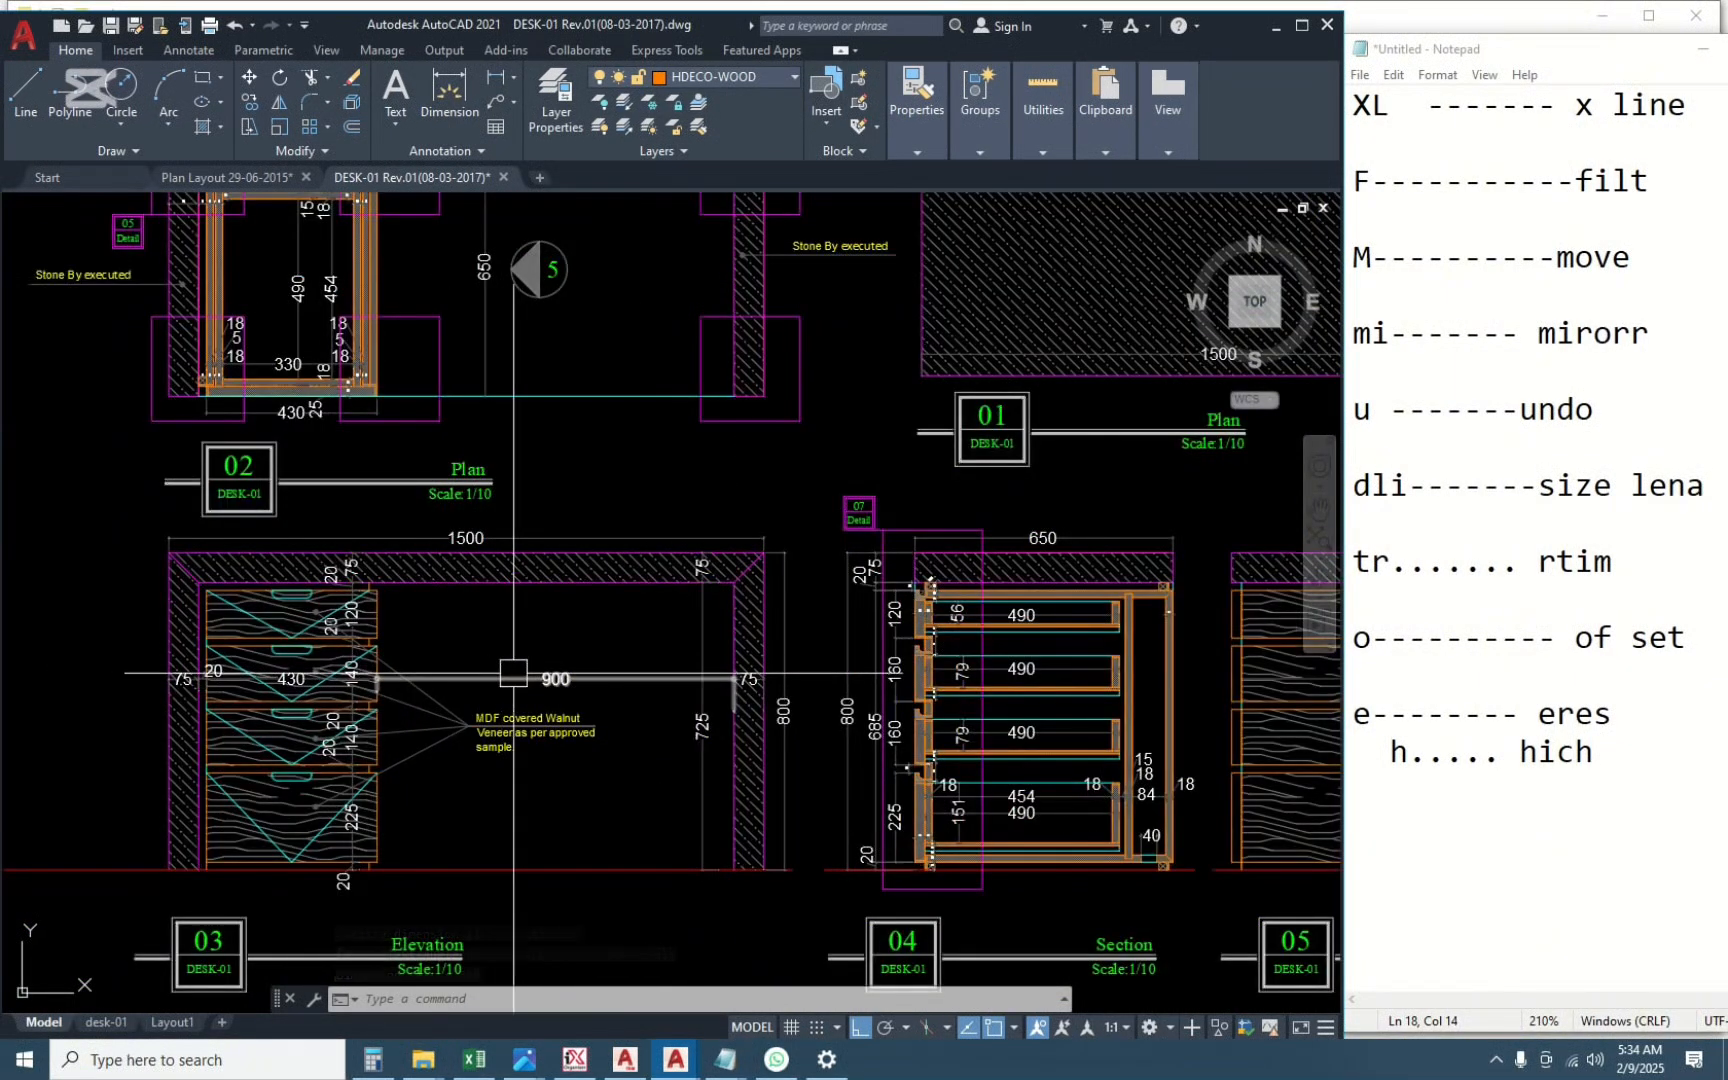
middle_click_drag(530, 657, 651, 586)
scroll(598, 752, "up", 4)
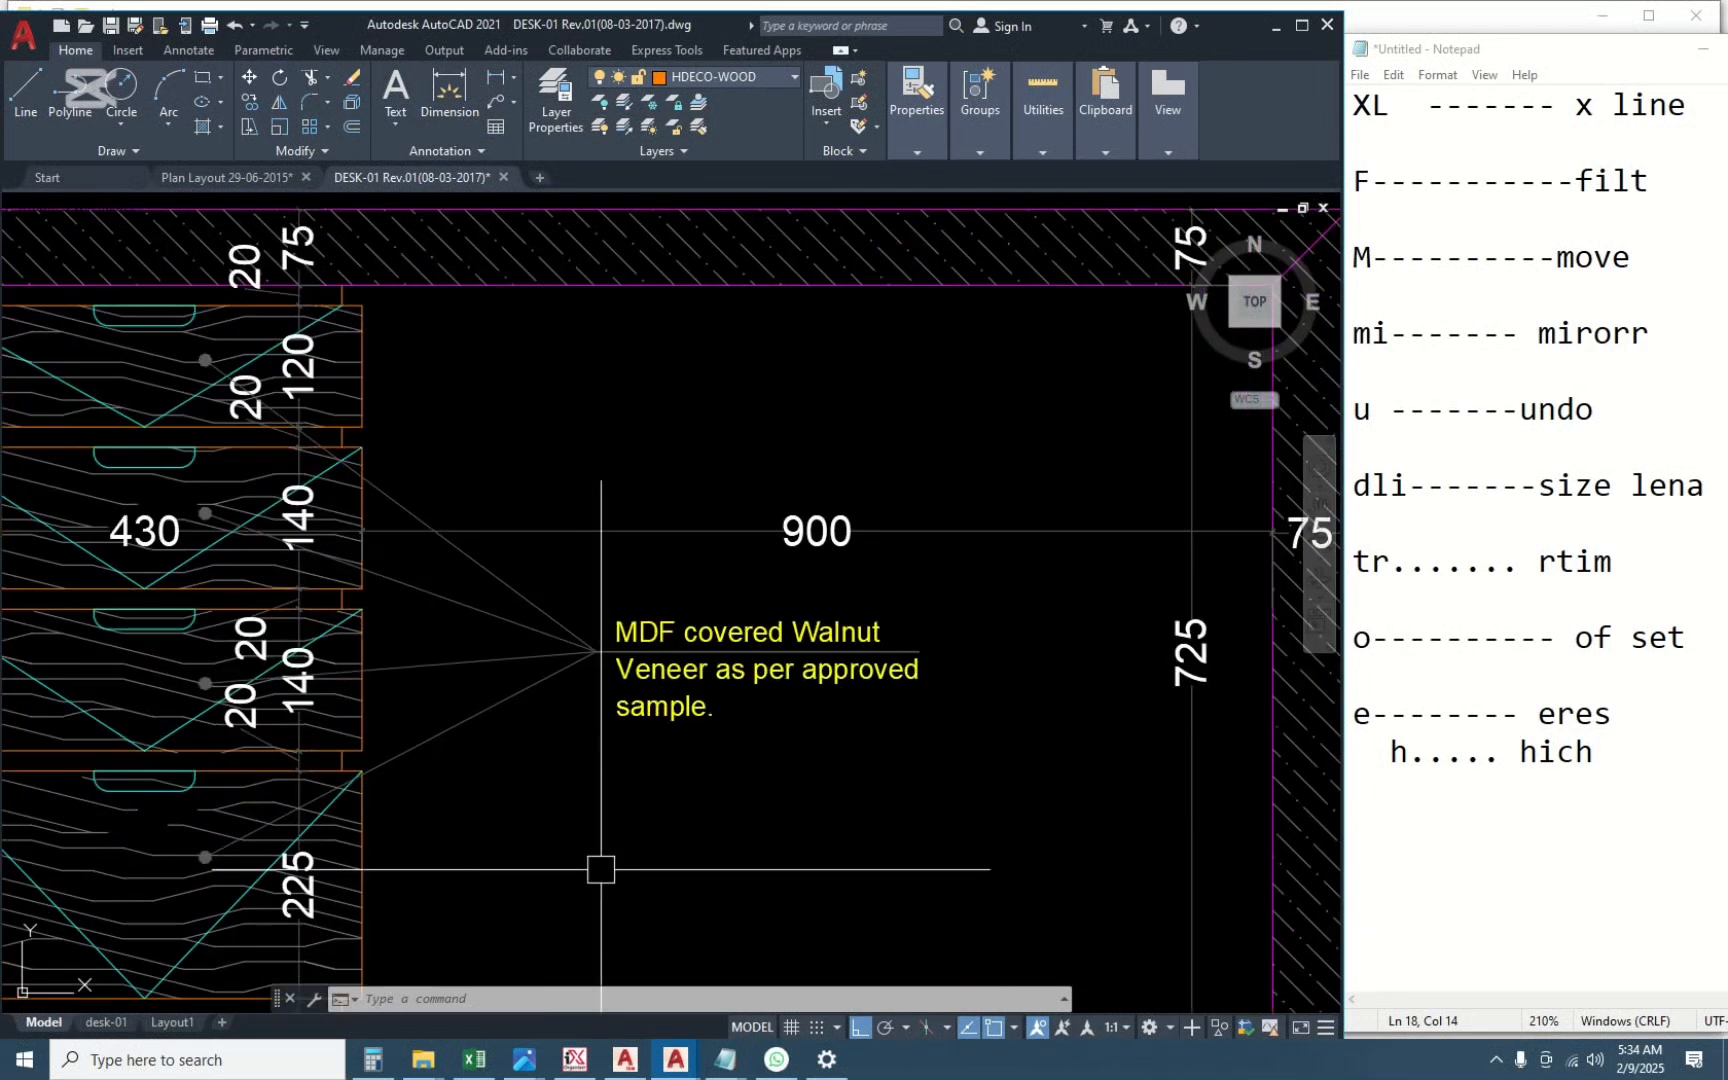
scroll(579, 867, "down", 2)
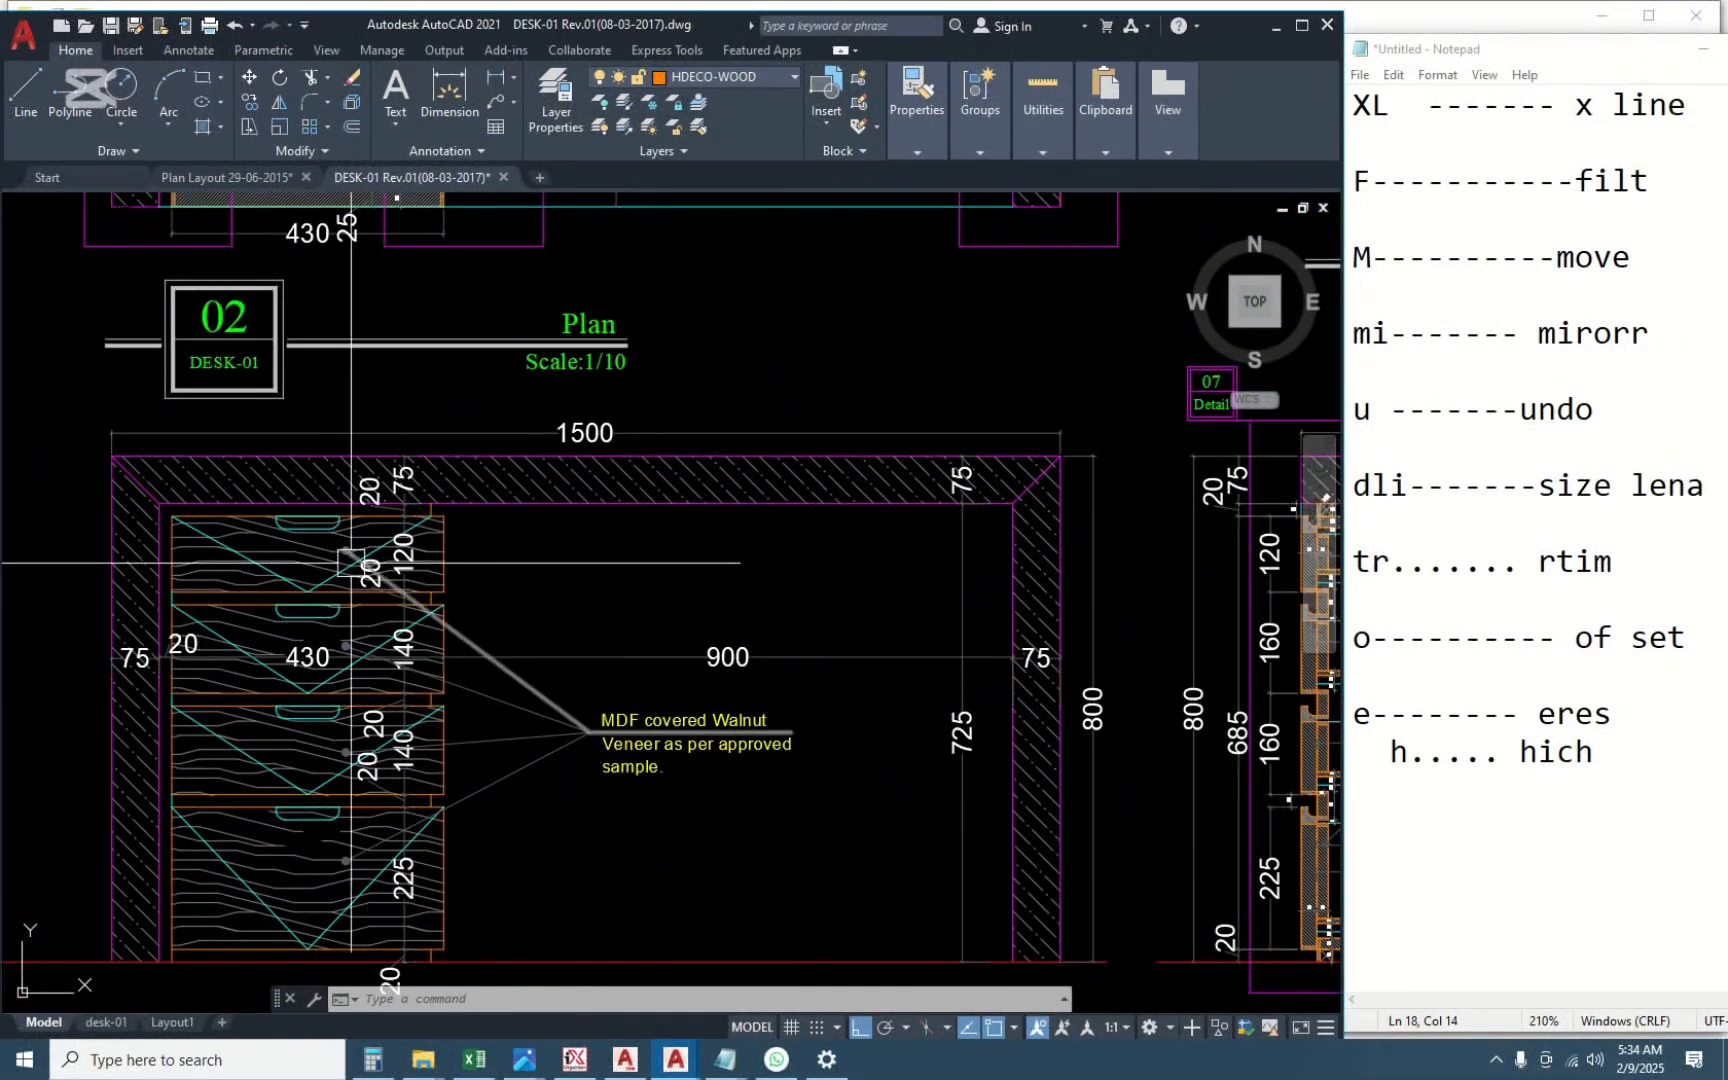
scroll(351, 563, "down", 3)
scroll(254, 485, "up", 5)
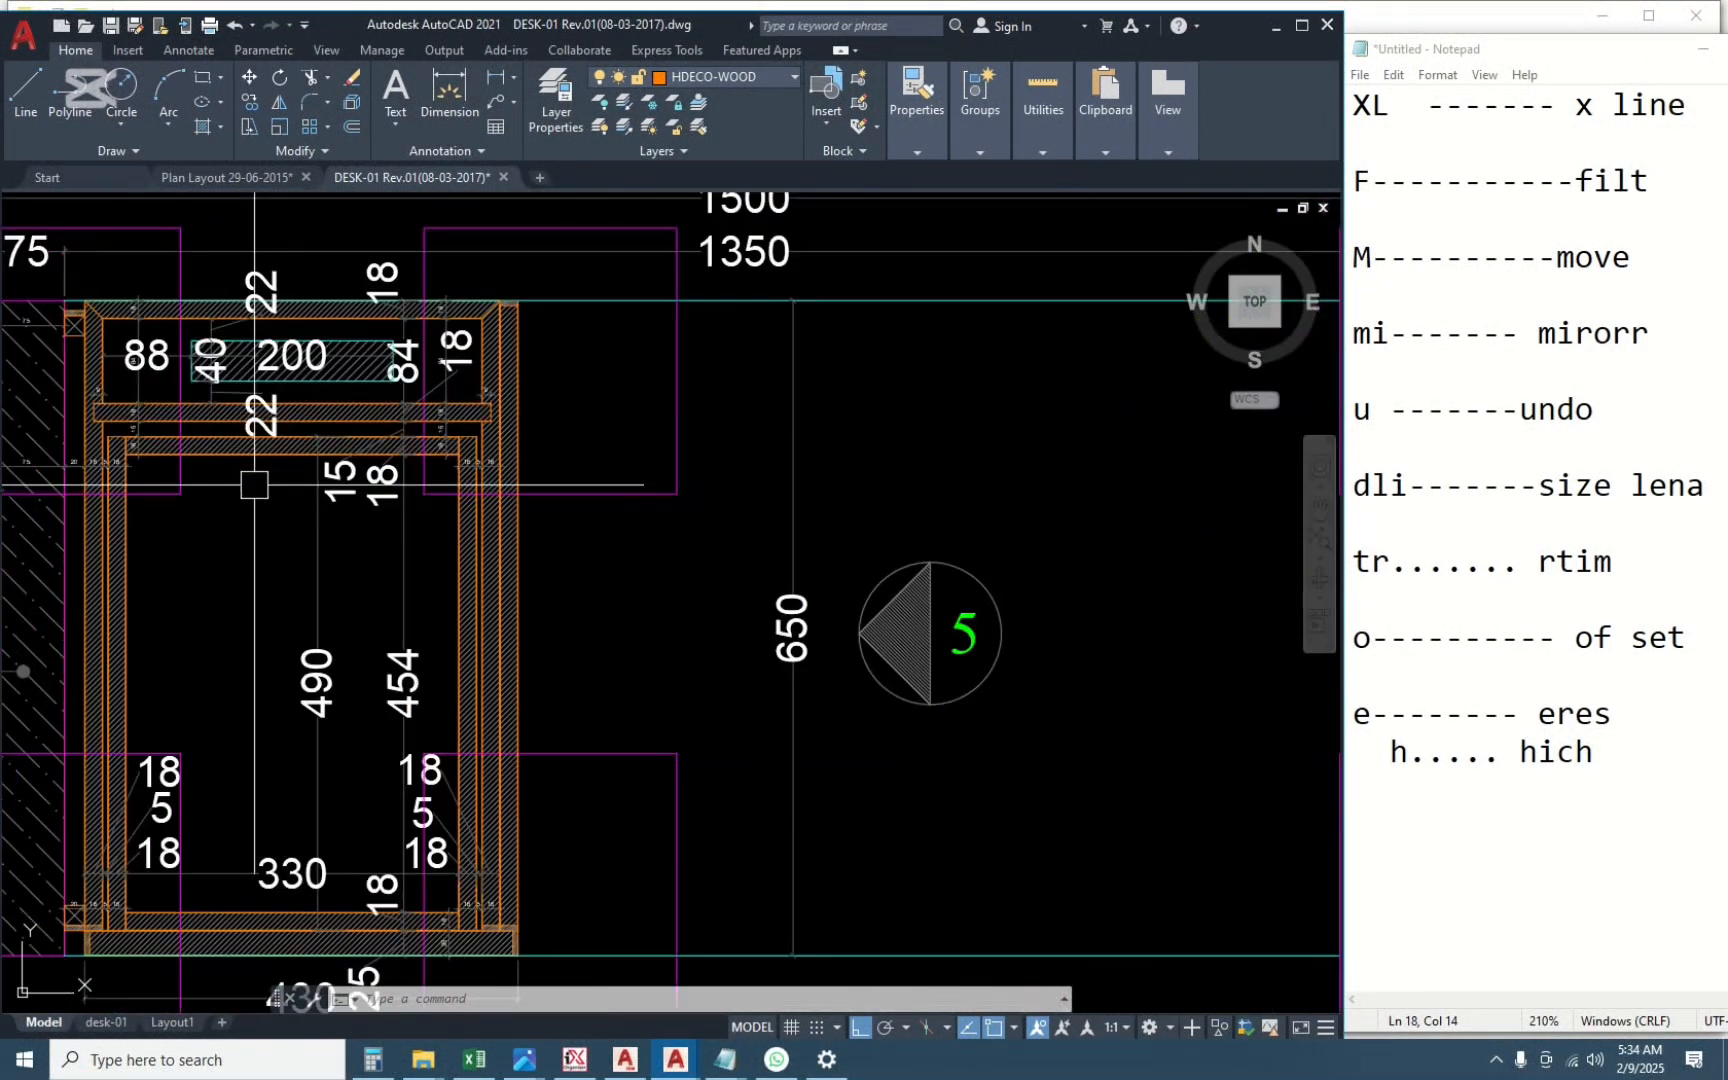
middle_click_drag(254, 485, 429, 470)
scroll(411, 471, "down", 3)
Open the desk-01 layout and reposition the drawings inside the viewport of sheet 02, returning to paper space.
left_click(108, 1020)
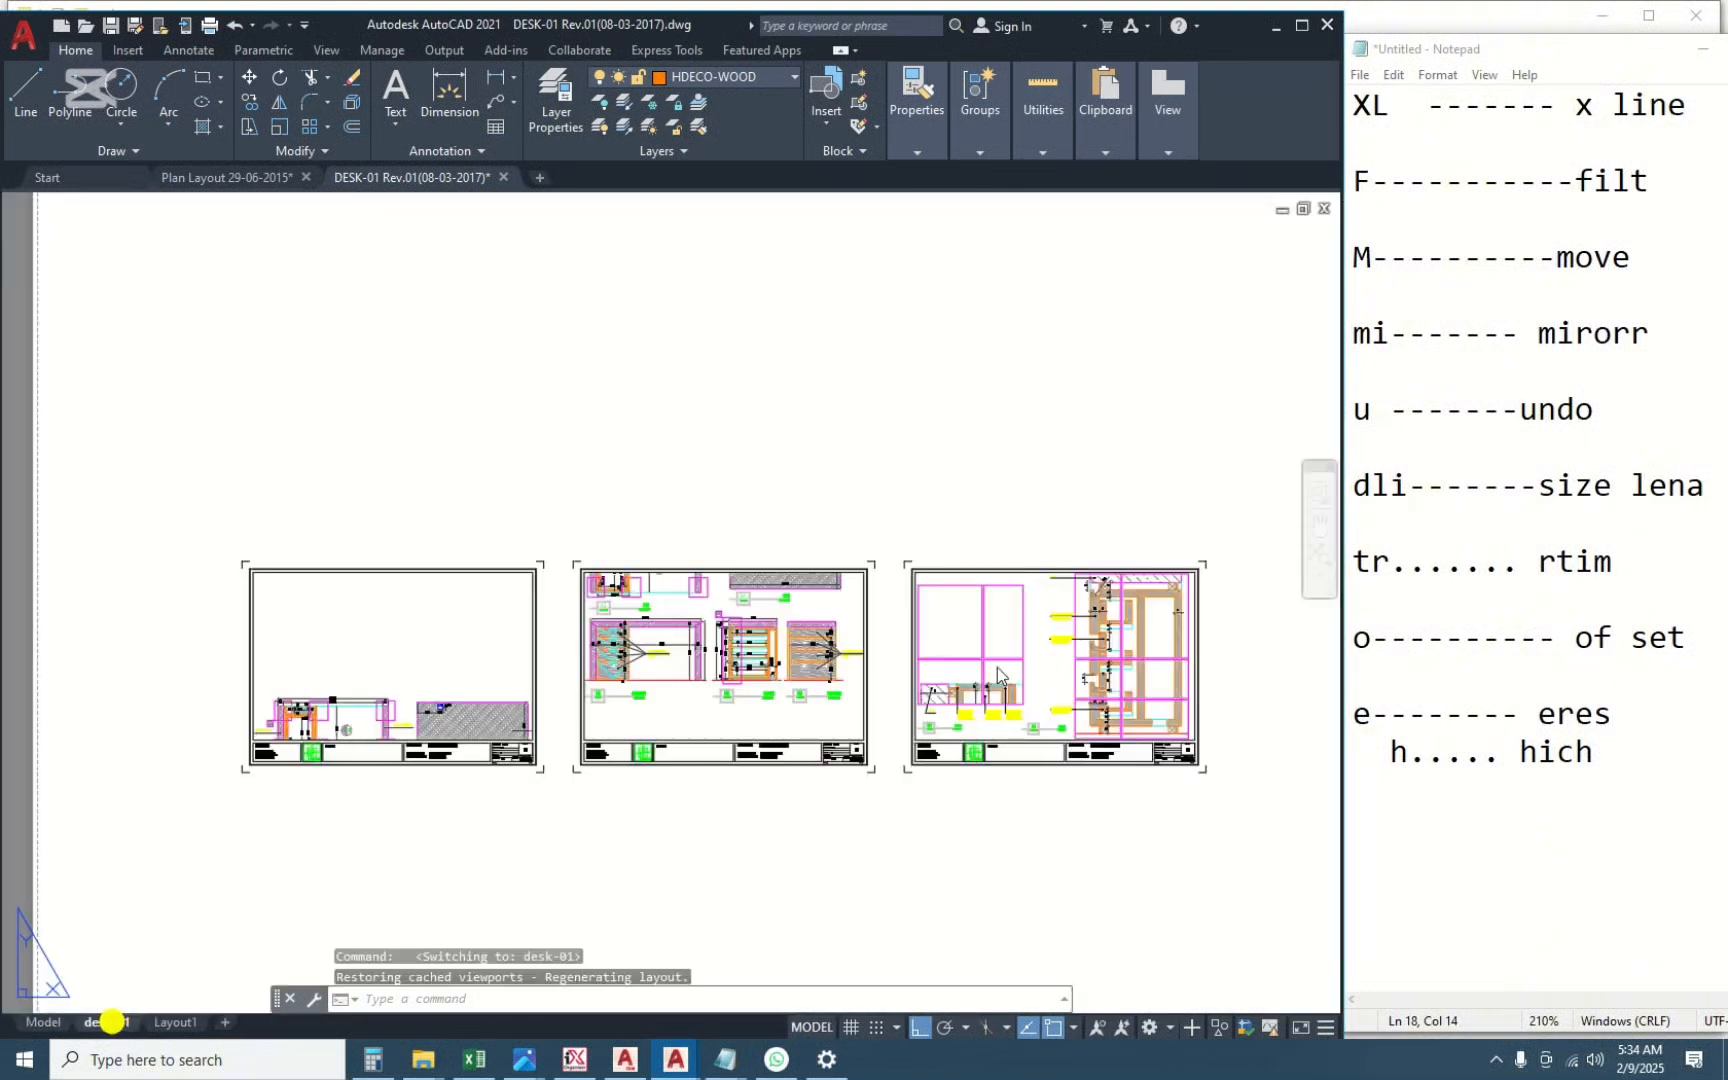
scroll(714, 725, "up", 4)
middle_click_drag(777, 723, 544, 688)
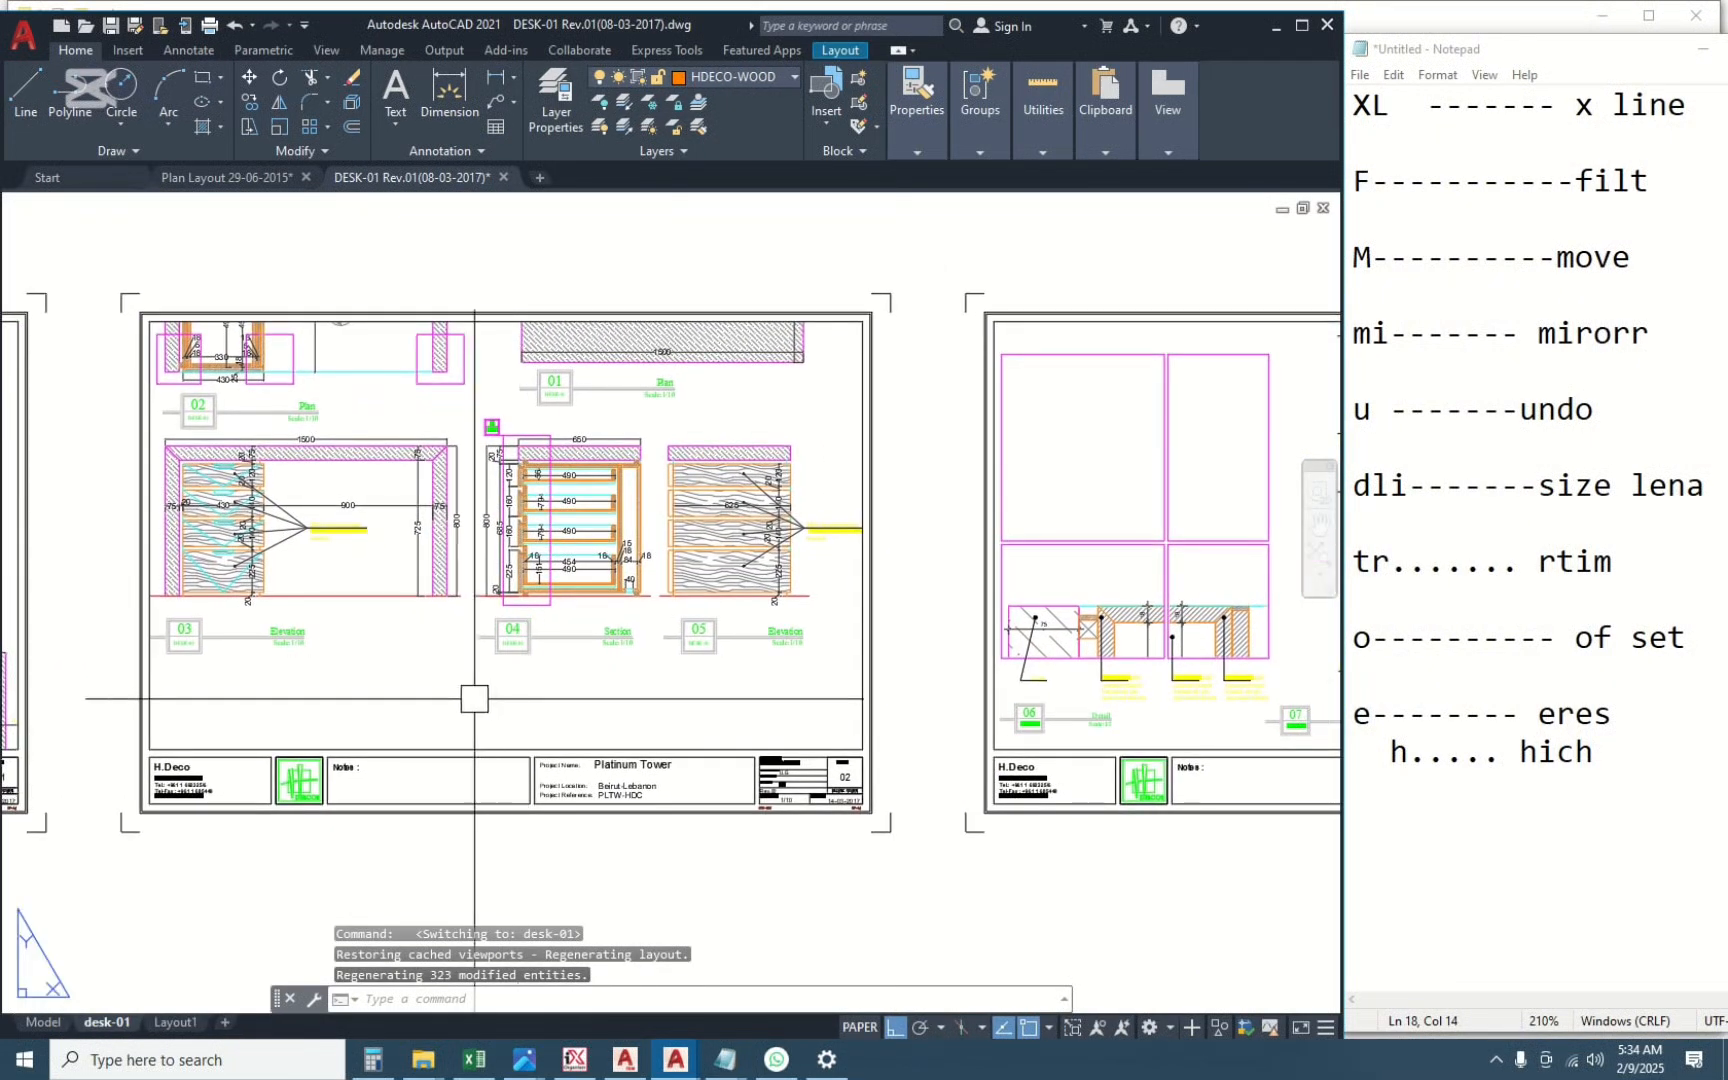
double_click(386, 660)
middle_click_drag(372, 660, 385, 765)
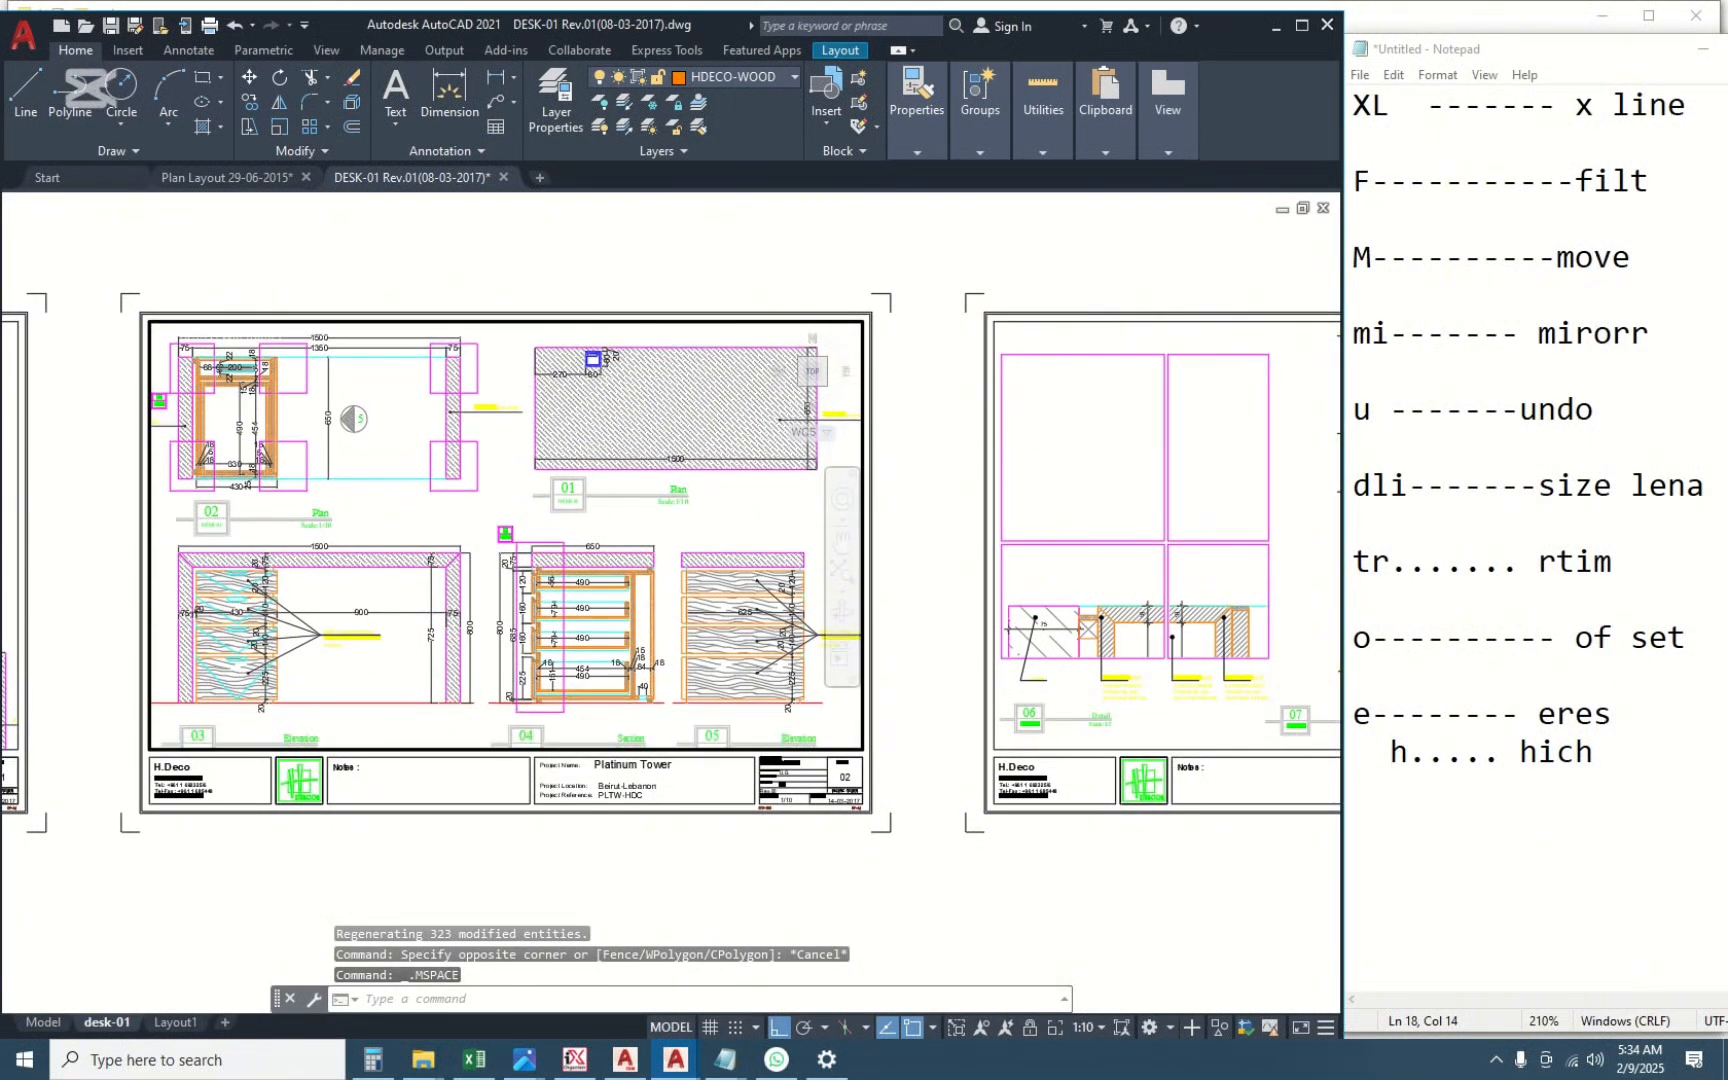
middle_click_drag(532, 690, 676, 700)
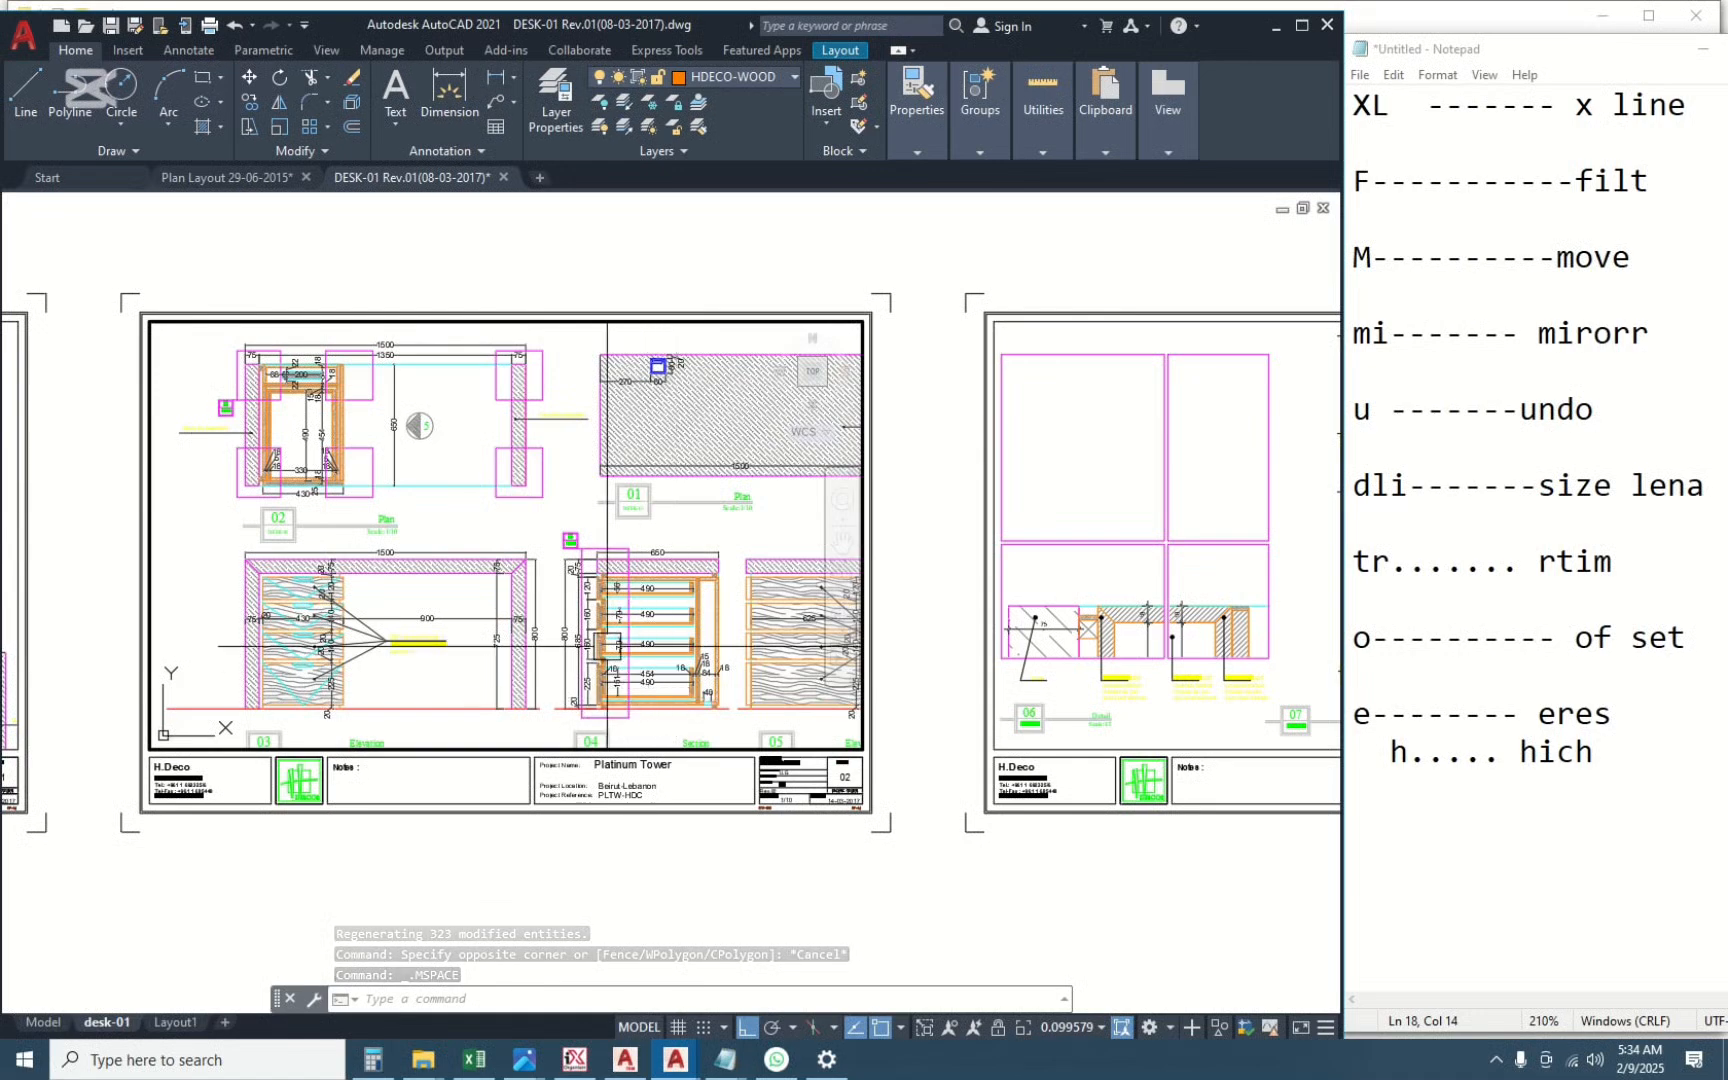
middle_click_drag(608, 647, 570, 634)
double_click(953, 912)
Examine the title block of sheet 02 and the joinery details and material notes on sheet 03.
scroll(793, 636, "up", 4)
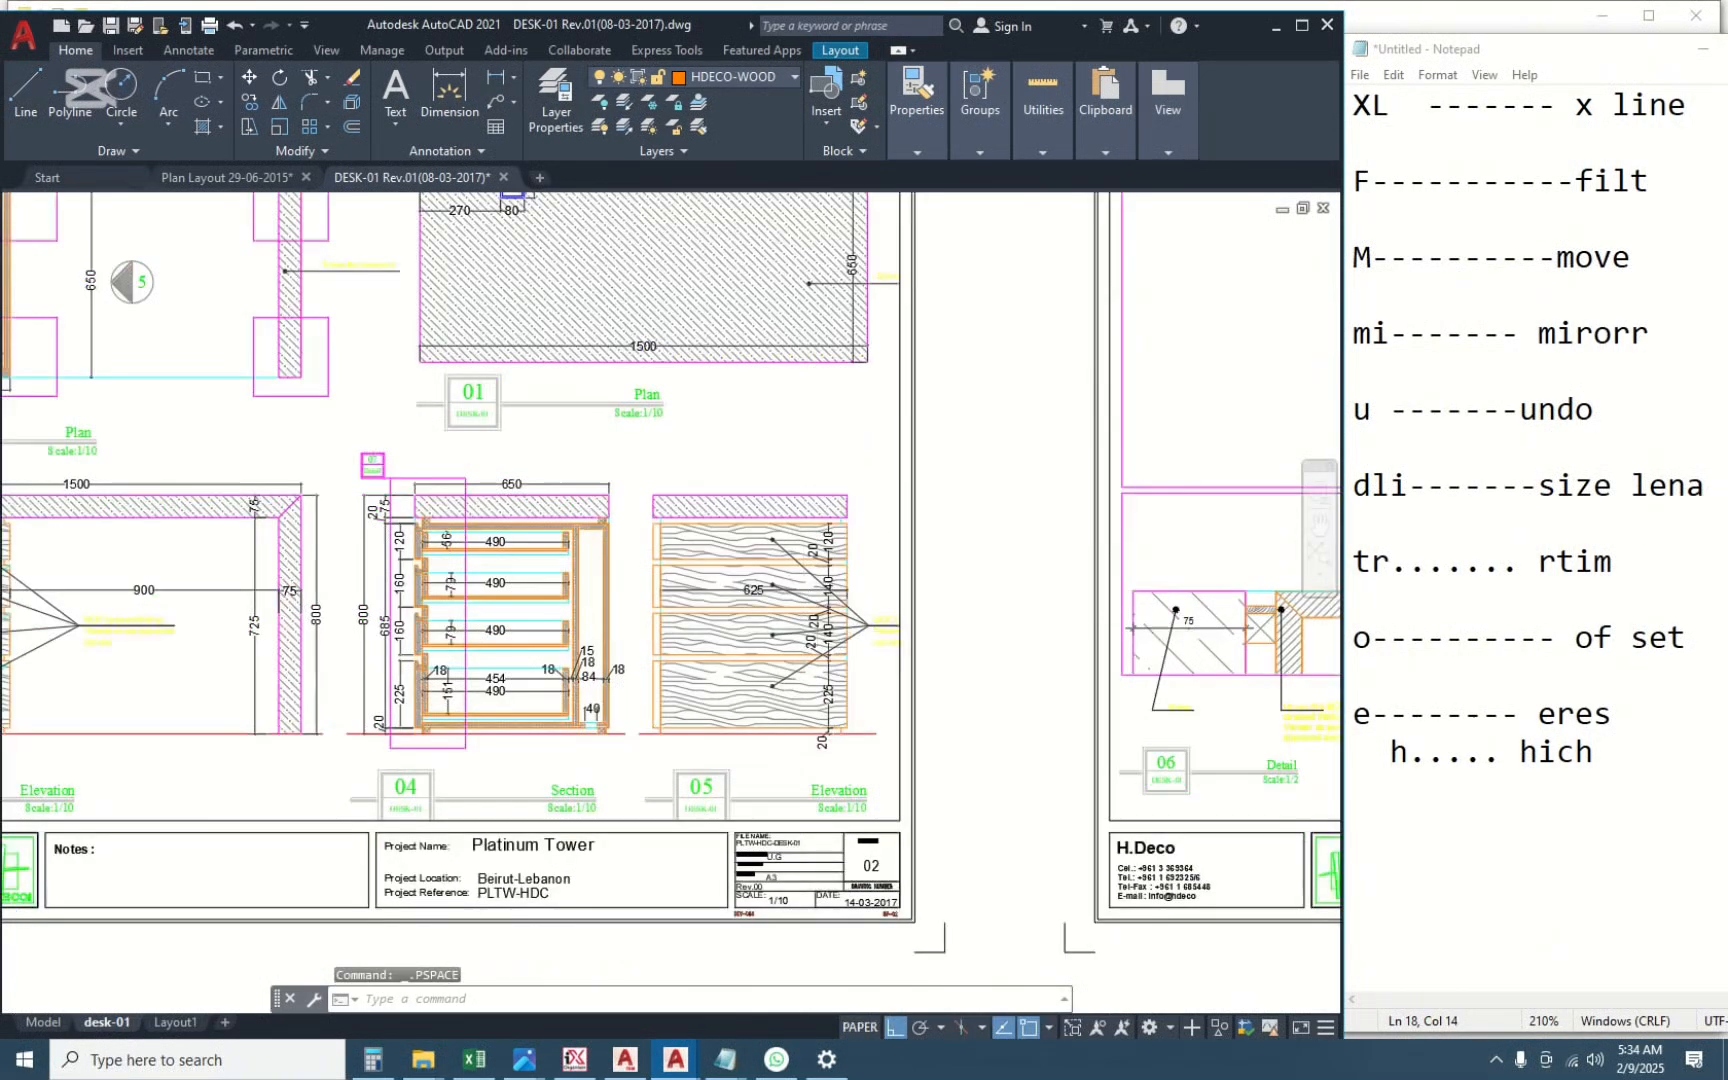
scroll(342, 733, "up", 4)
scroll(340, 724, "down", 8)
middle_click_drag(1142, 743, 800, 735)
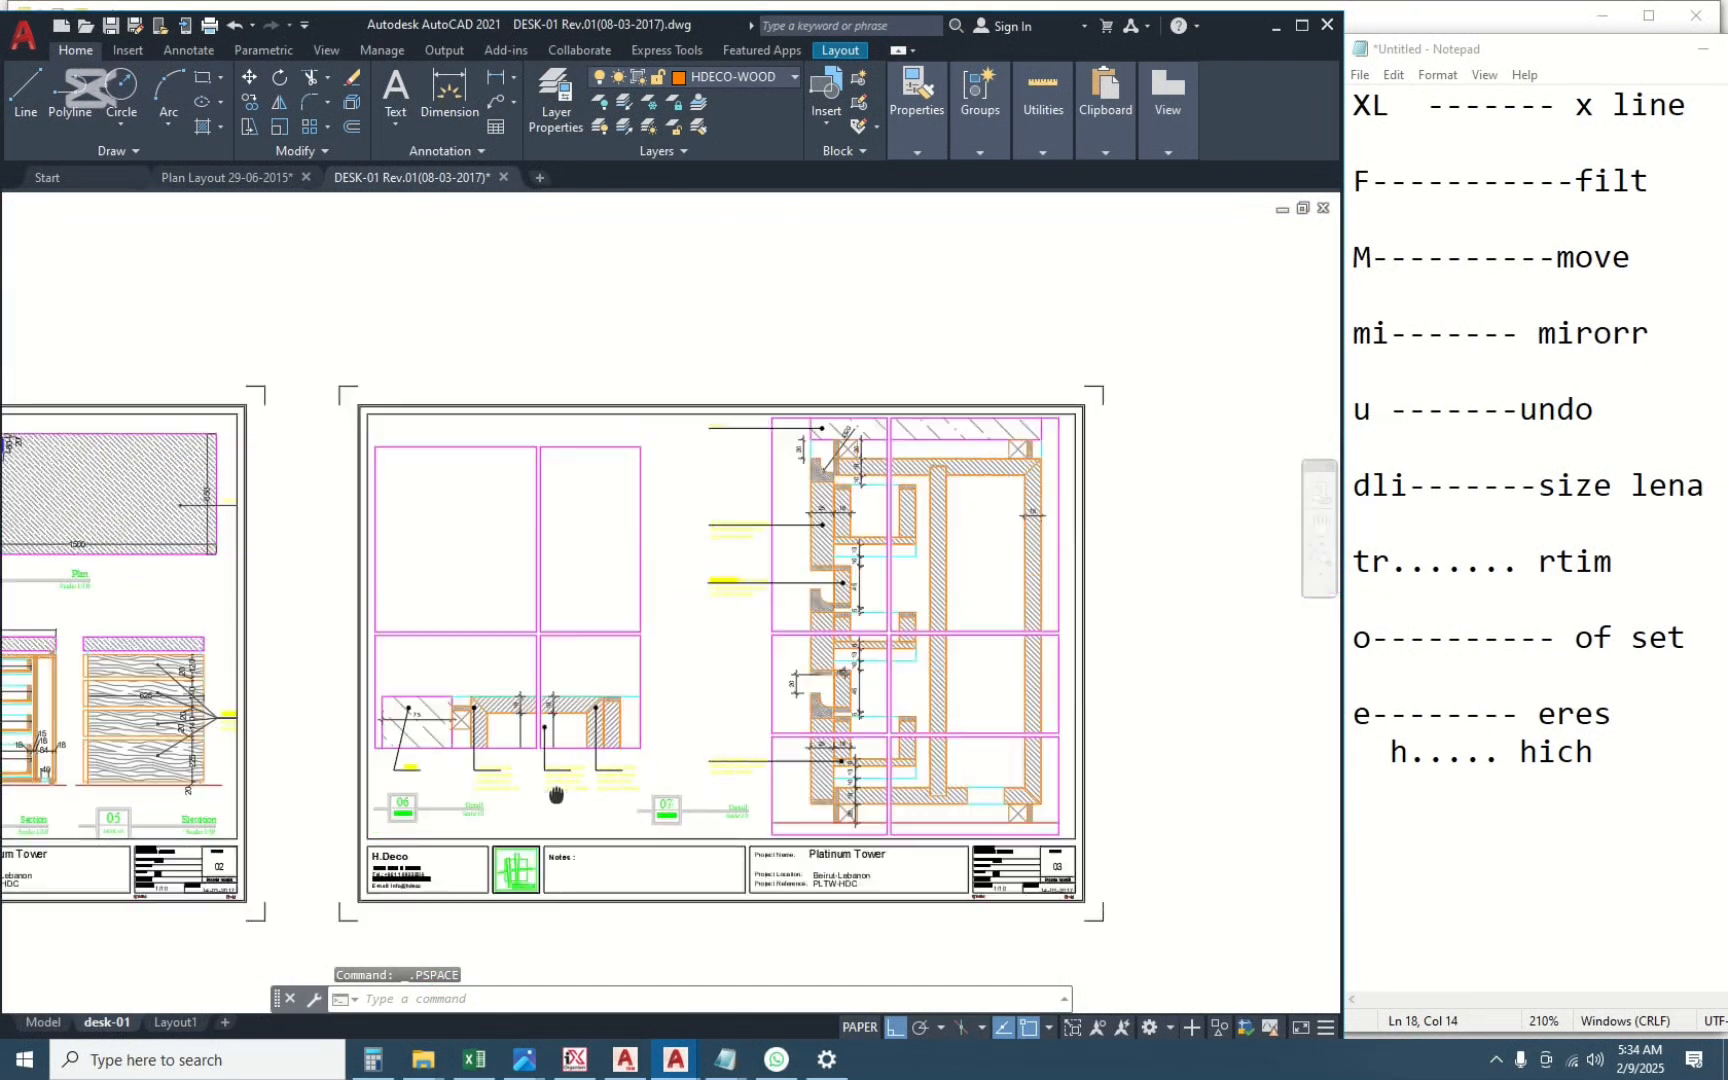
scroll(781, 667, "up", 8)
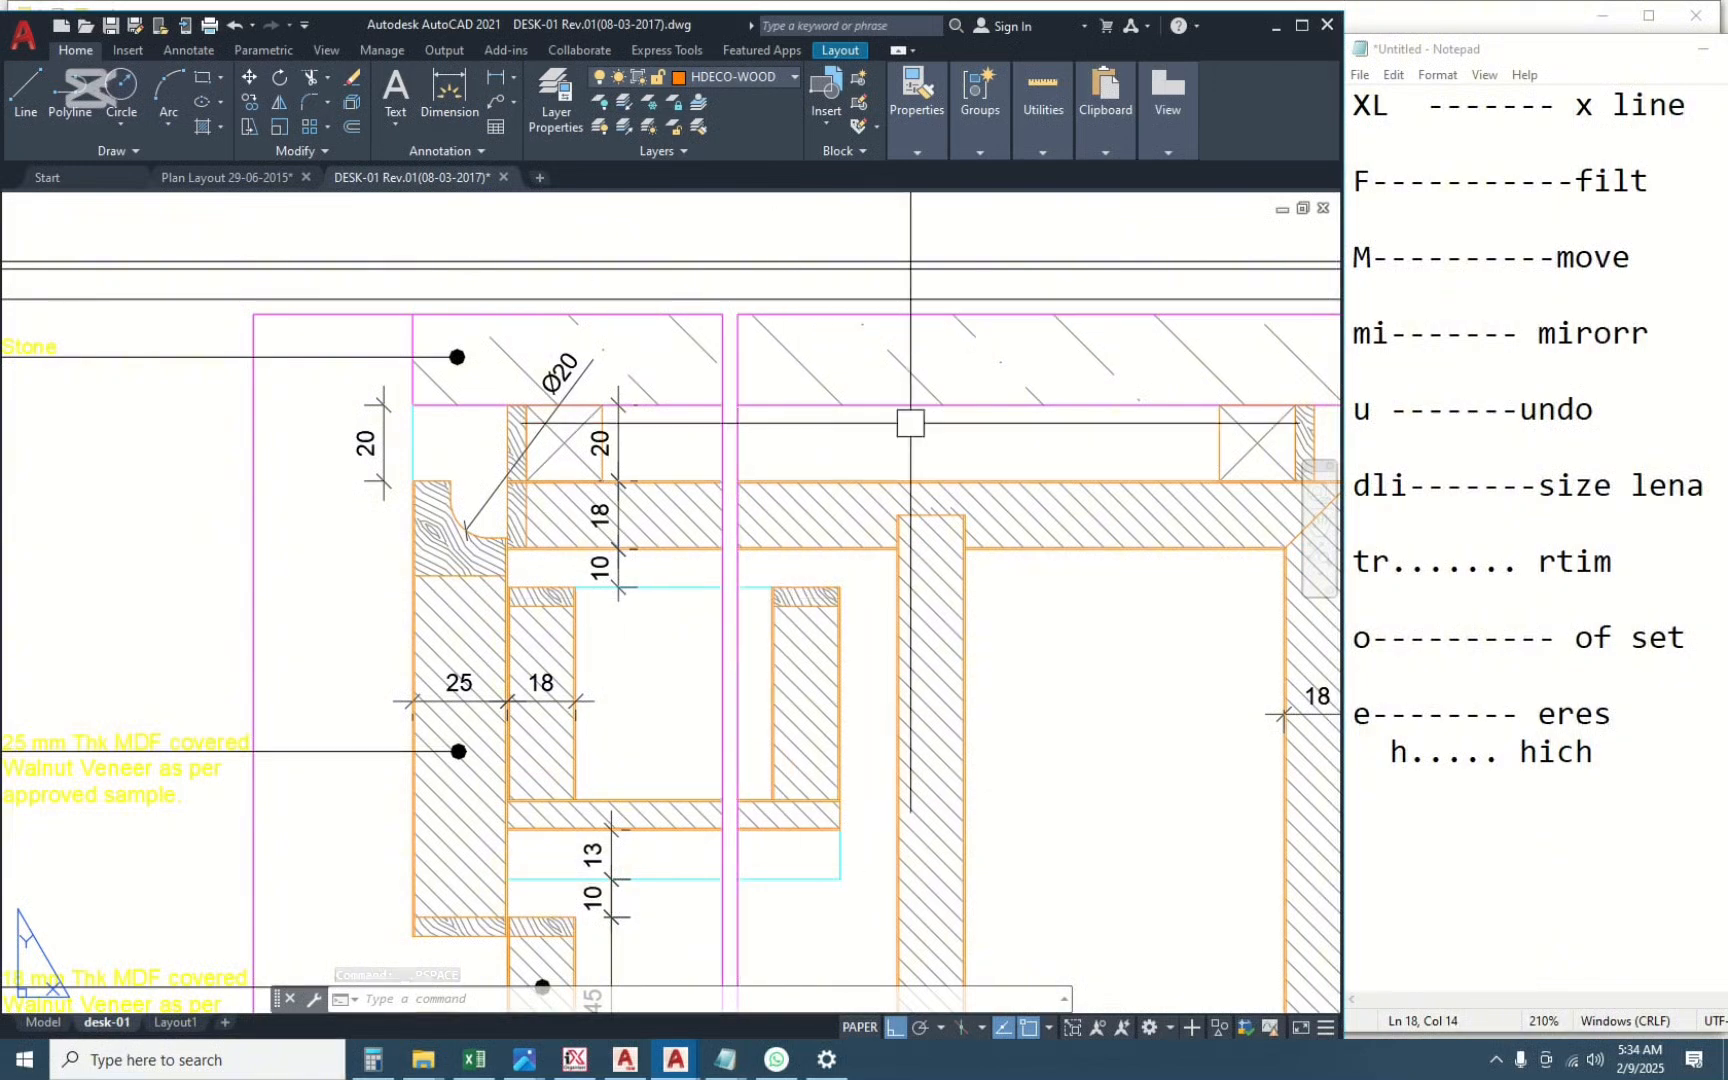
scroll(910, 420, "down", 8)
Return to model space and examine the panel and clearance dimensions in plan 02 of the reference desk.
left_click(44, 1022)
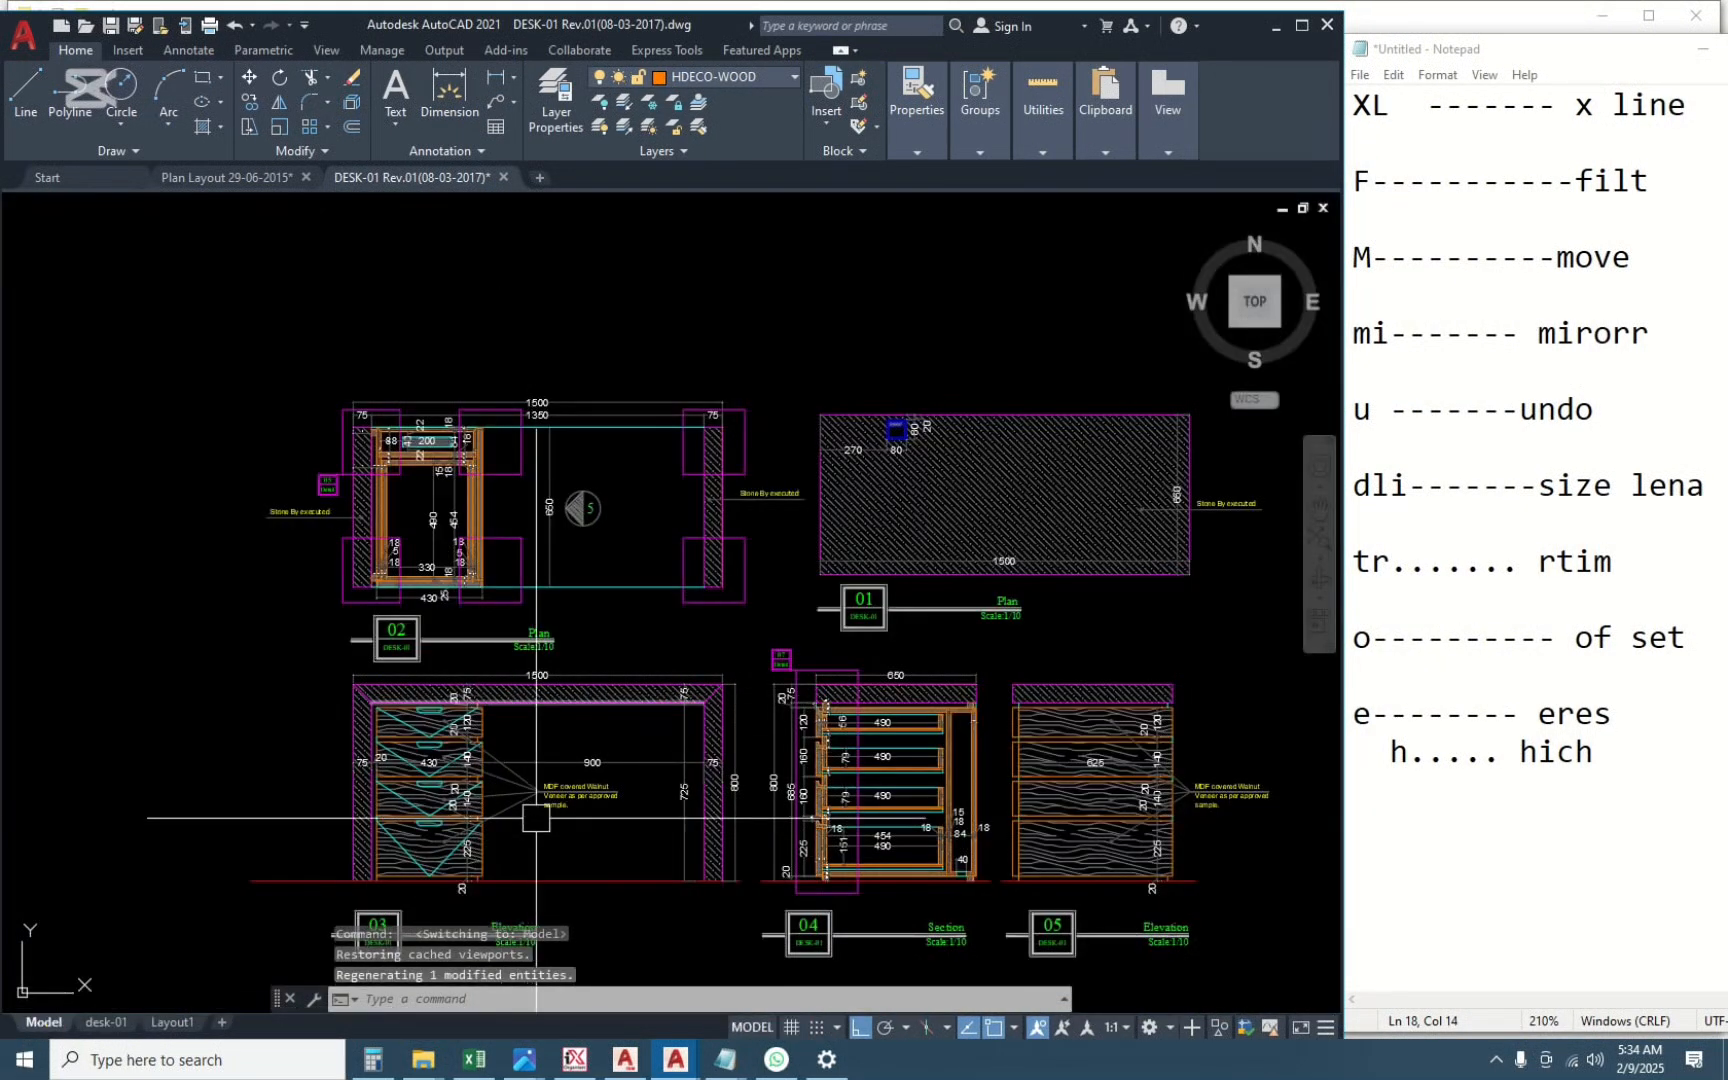
scroll(614, 793, "up", 8)
scroll(614, 793, "down", 7)
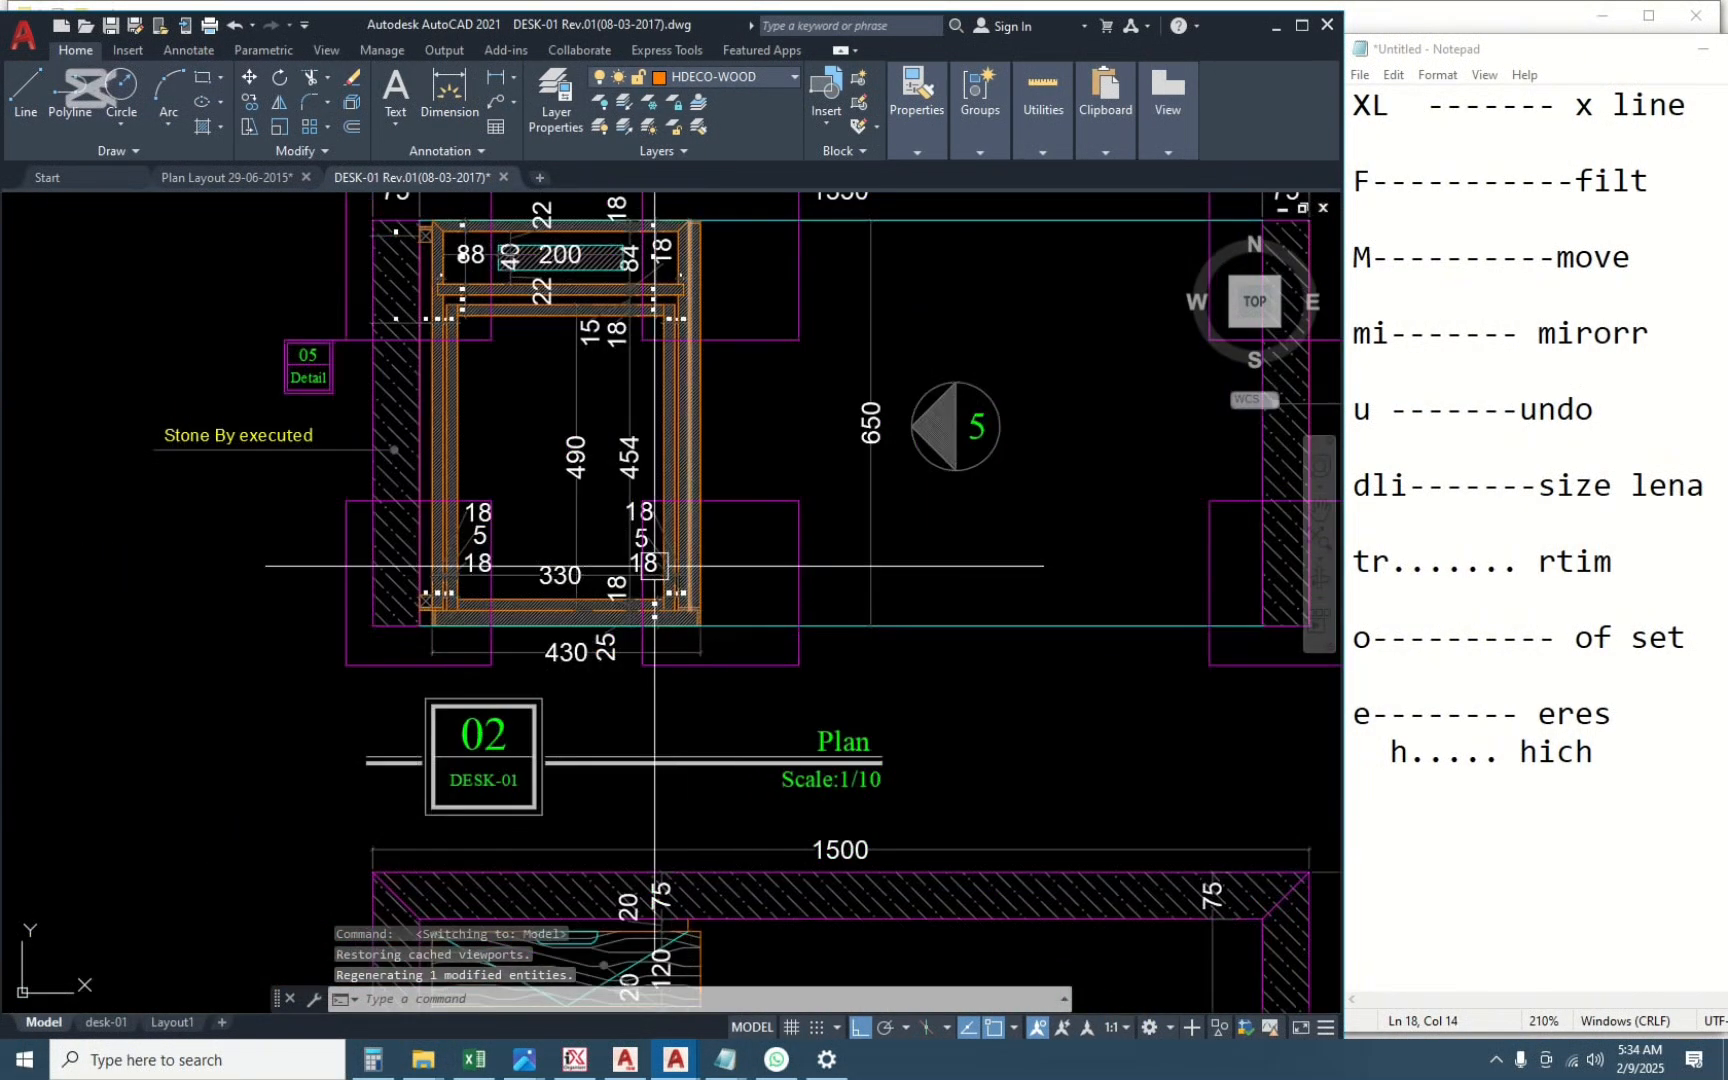
scroll(468, 476, "up", 7)
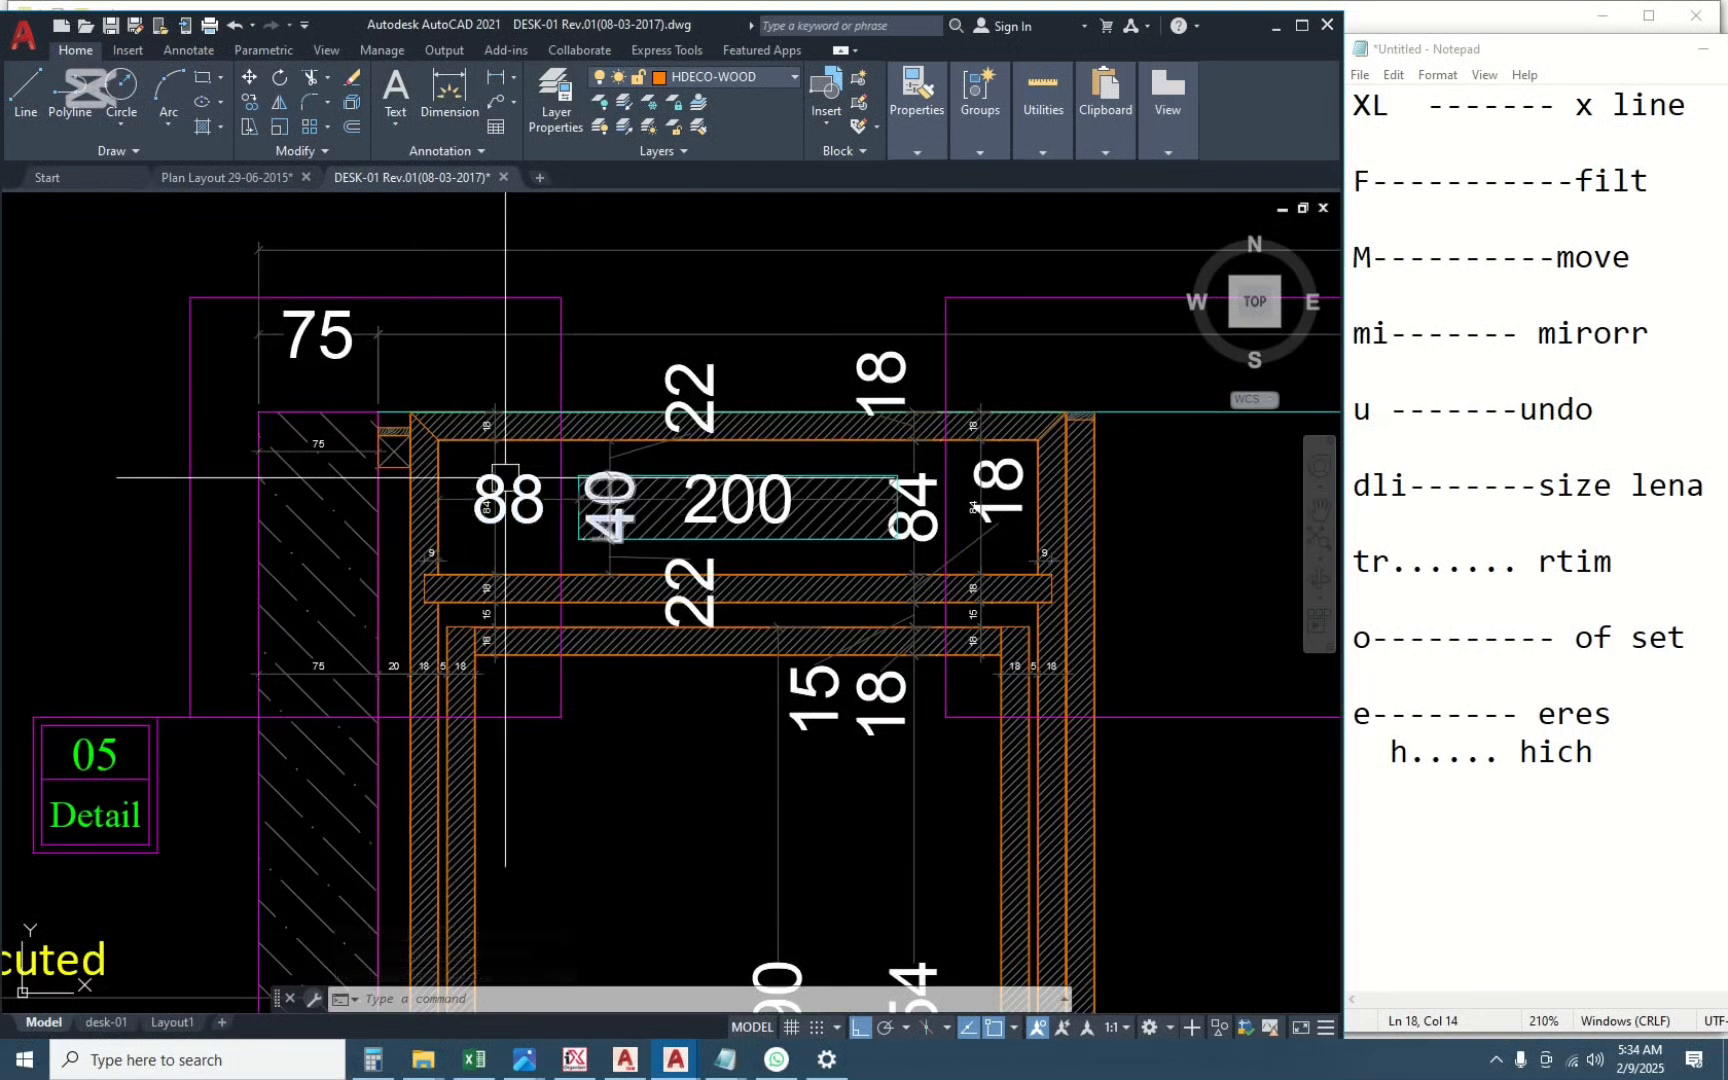
scroll(468, 476, "down", 5)
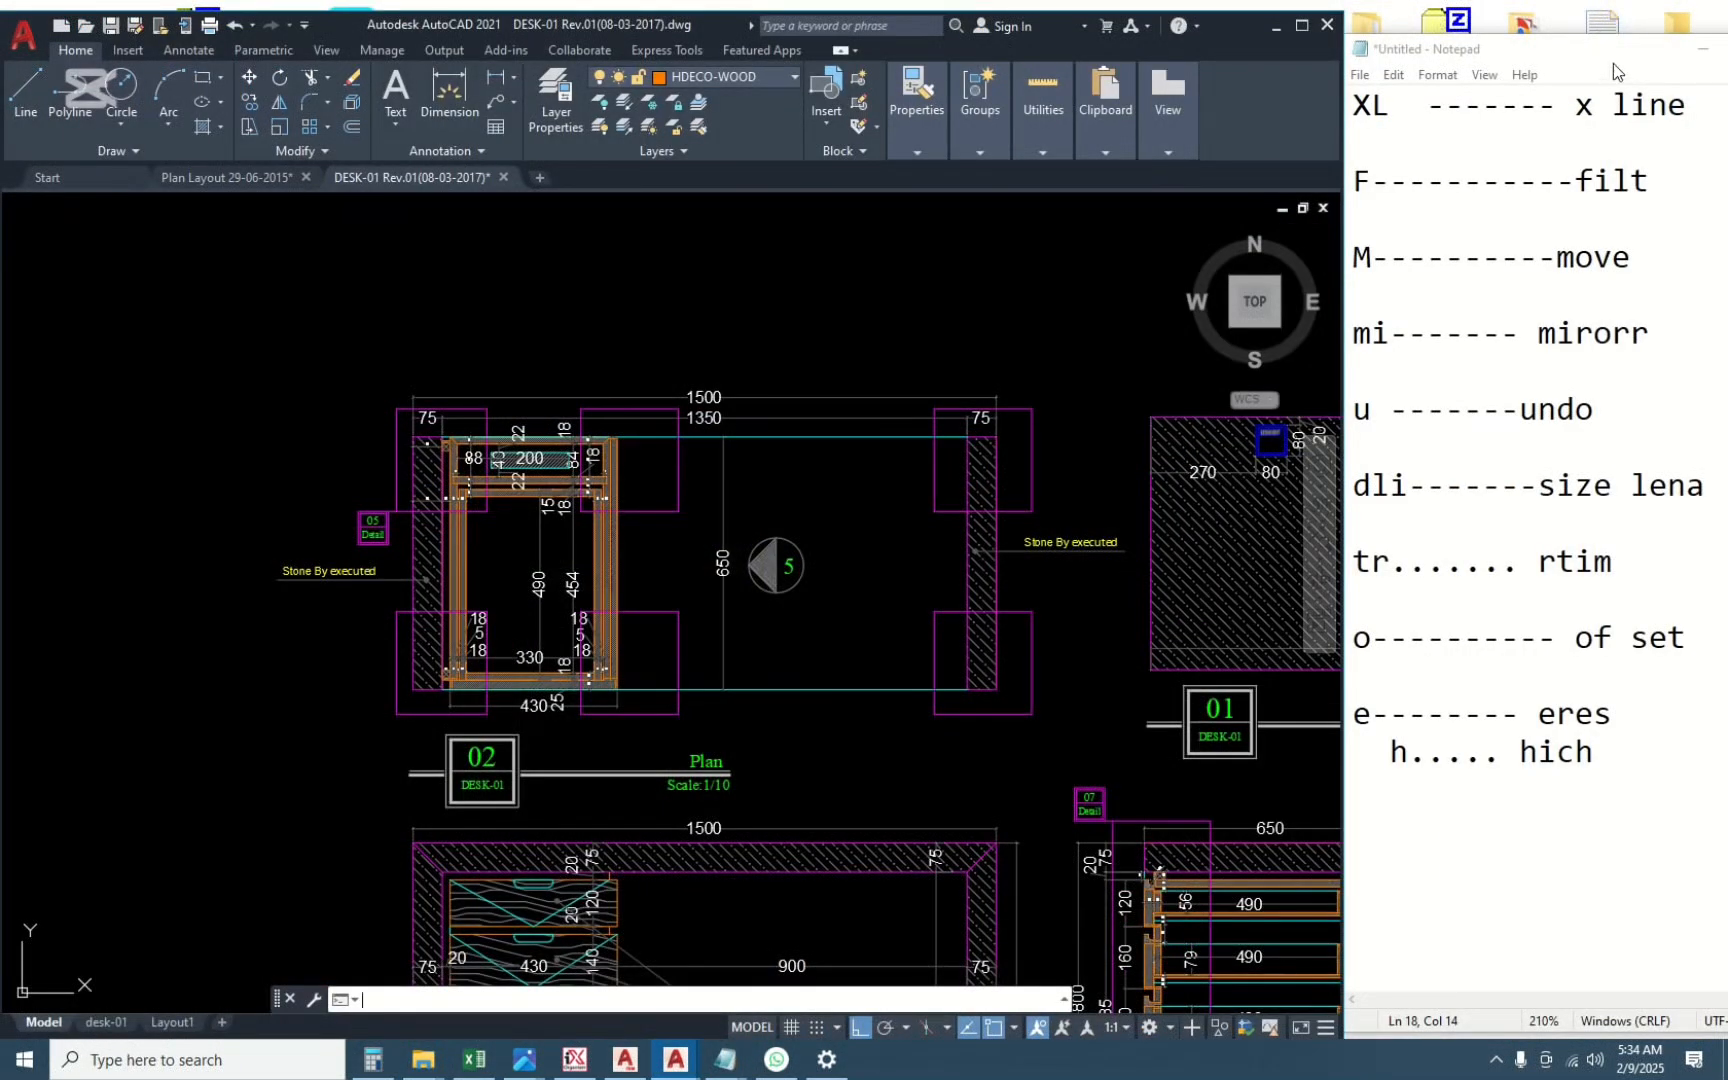
Minimize the command notes window and the drawing window to show the desktop.
left_click_drag(1613, 54, 1294, 125)
left_click(1389, 119)
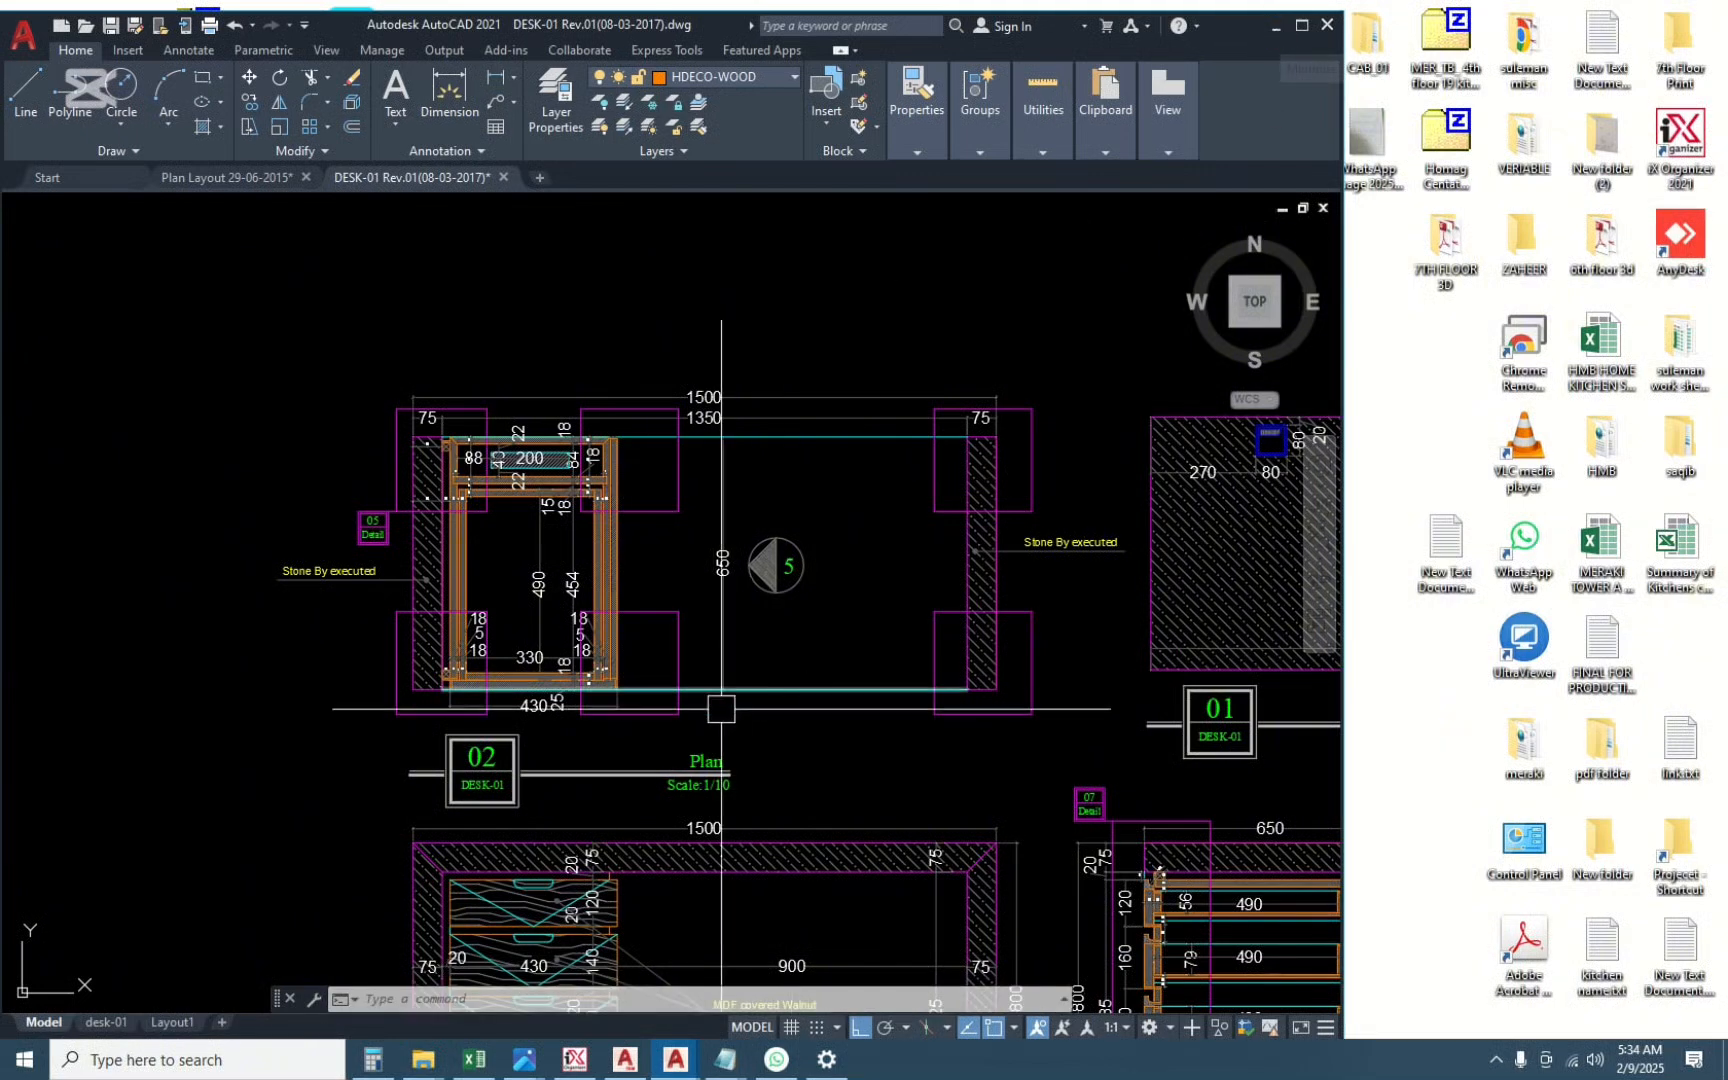
left_click(1276, 26)
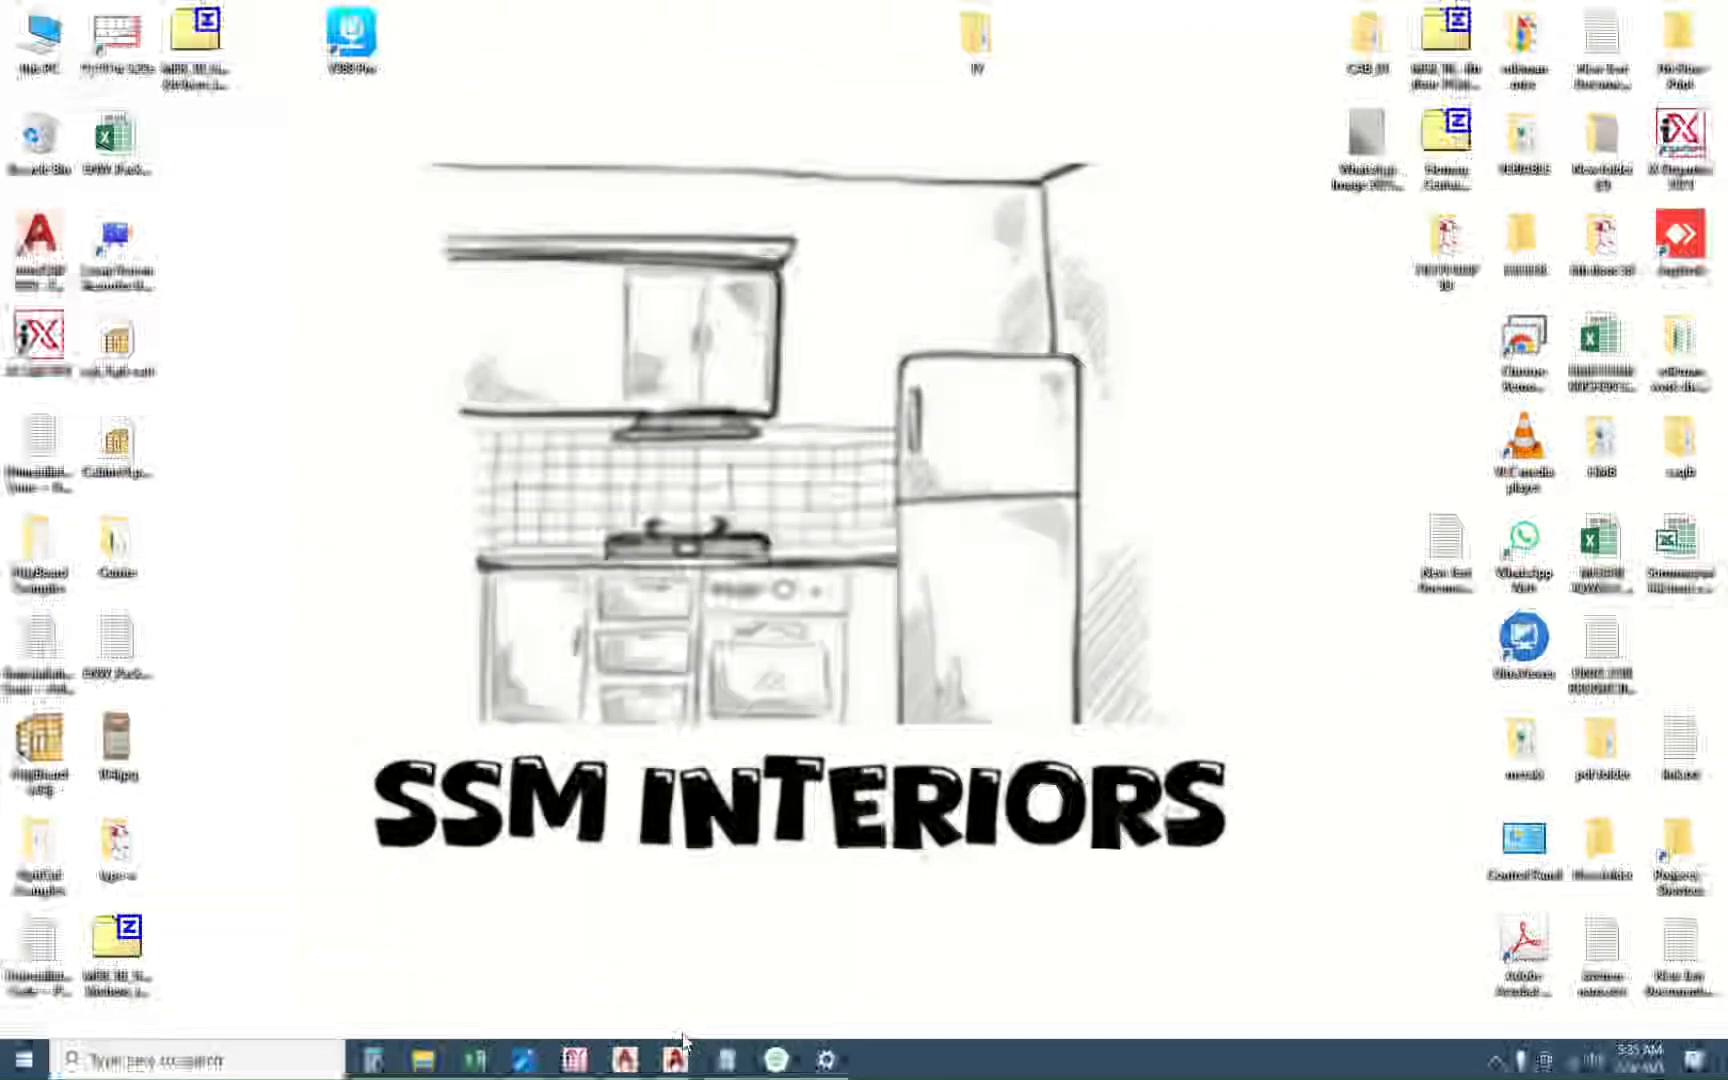
left_click(674, 1061)
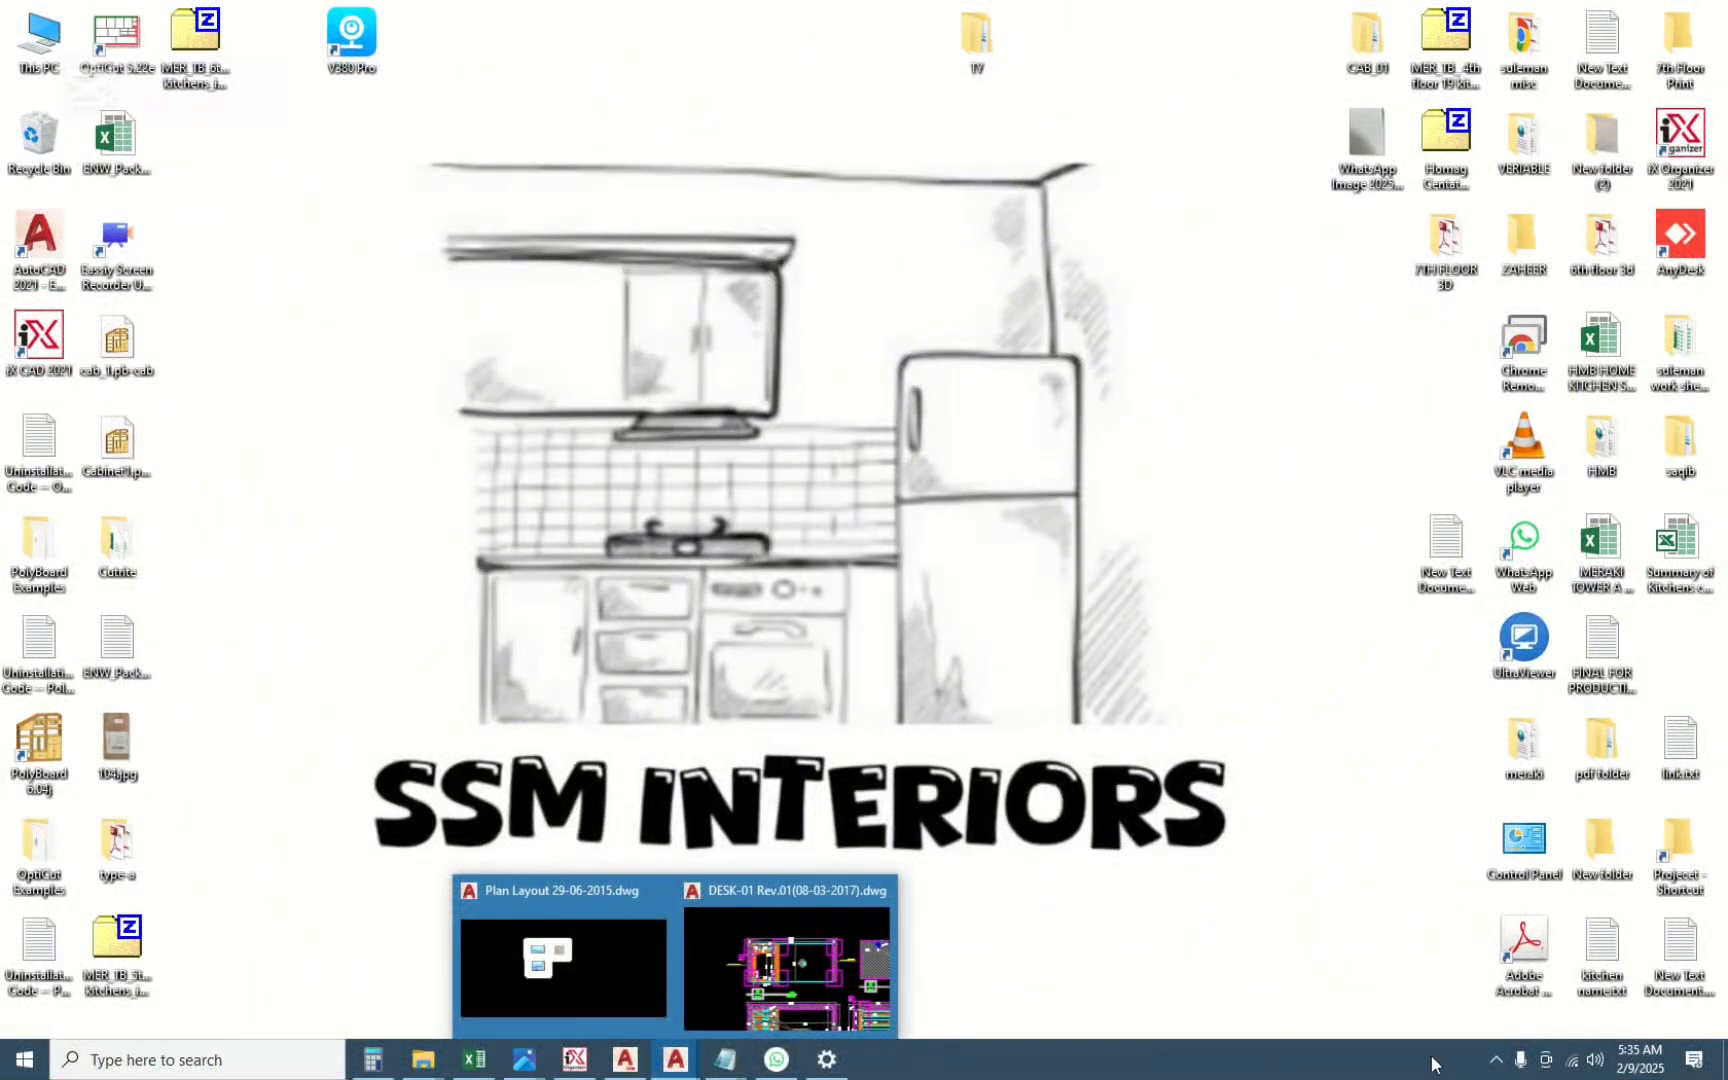
left_click(1494, 1060)
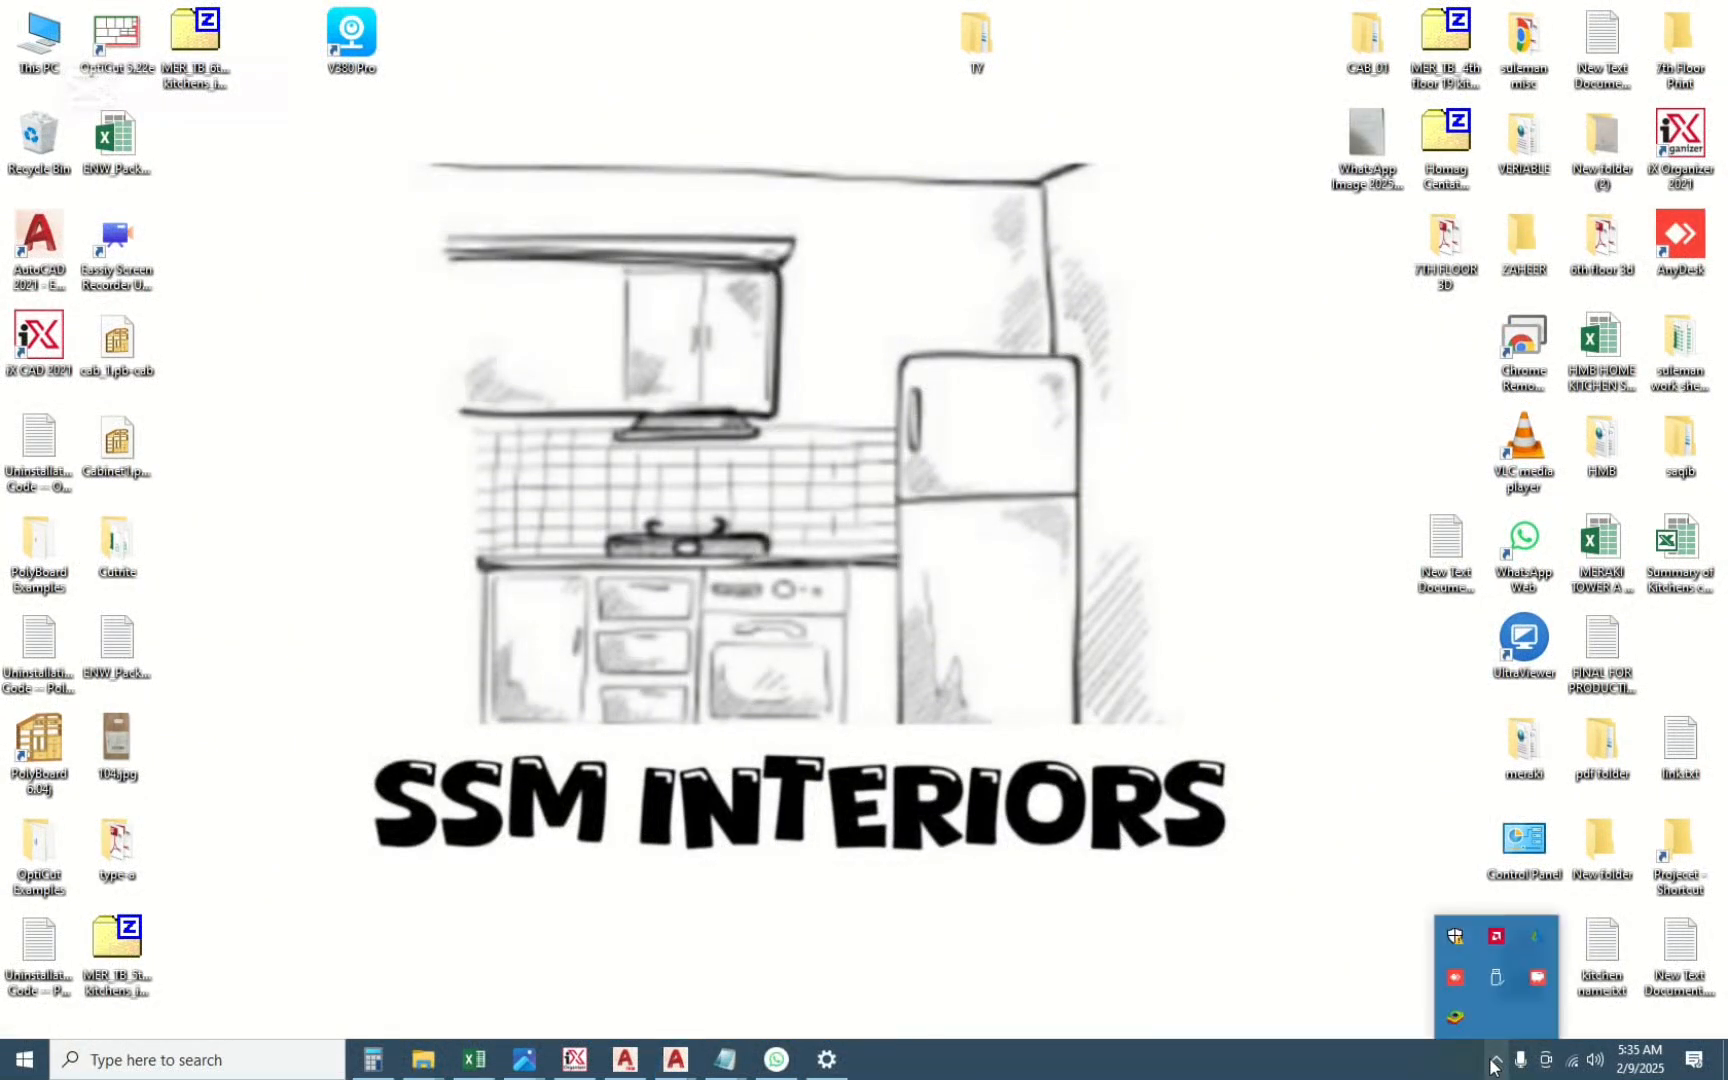
left_click(1537, 980)
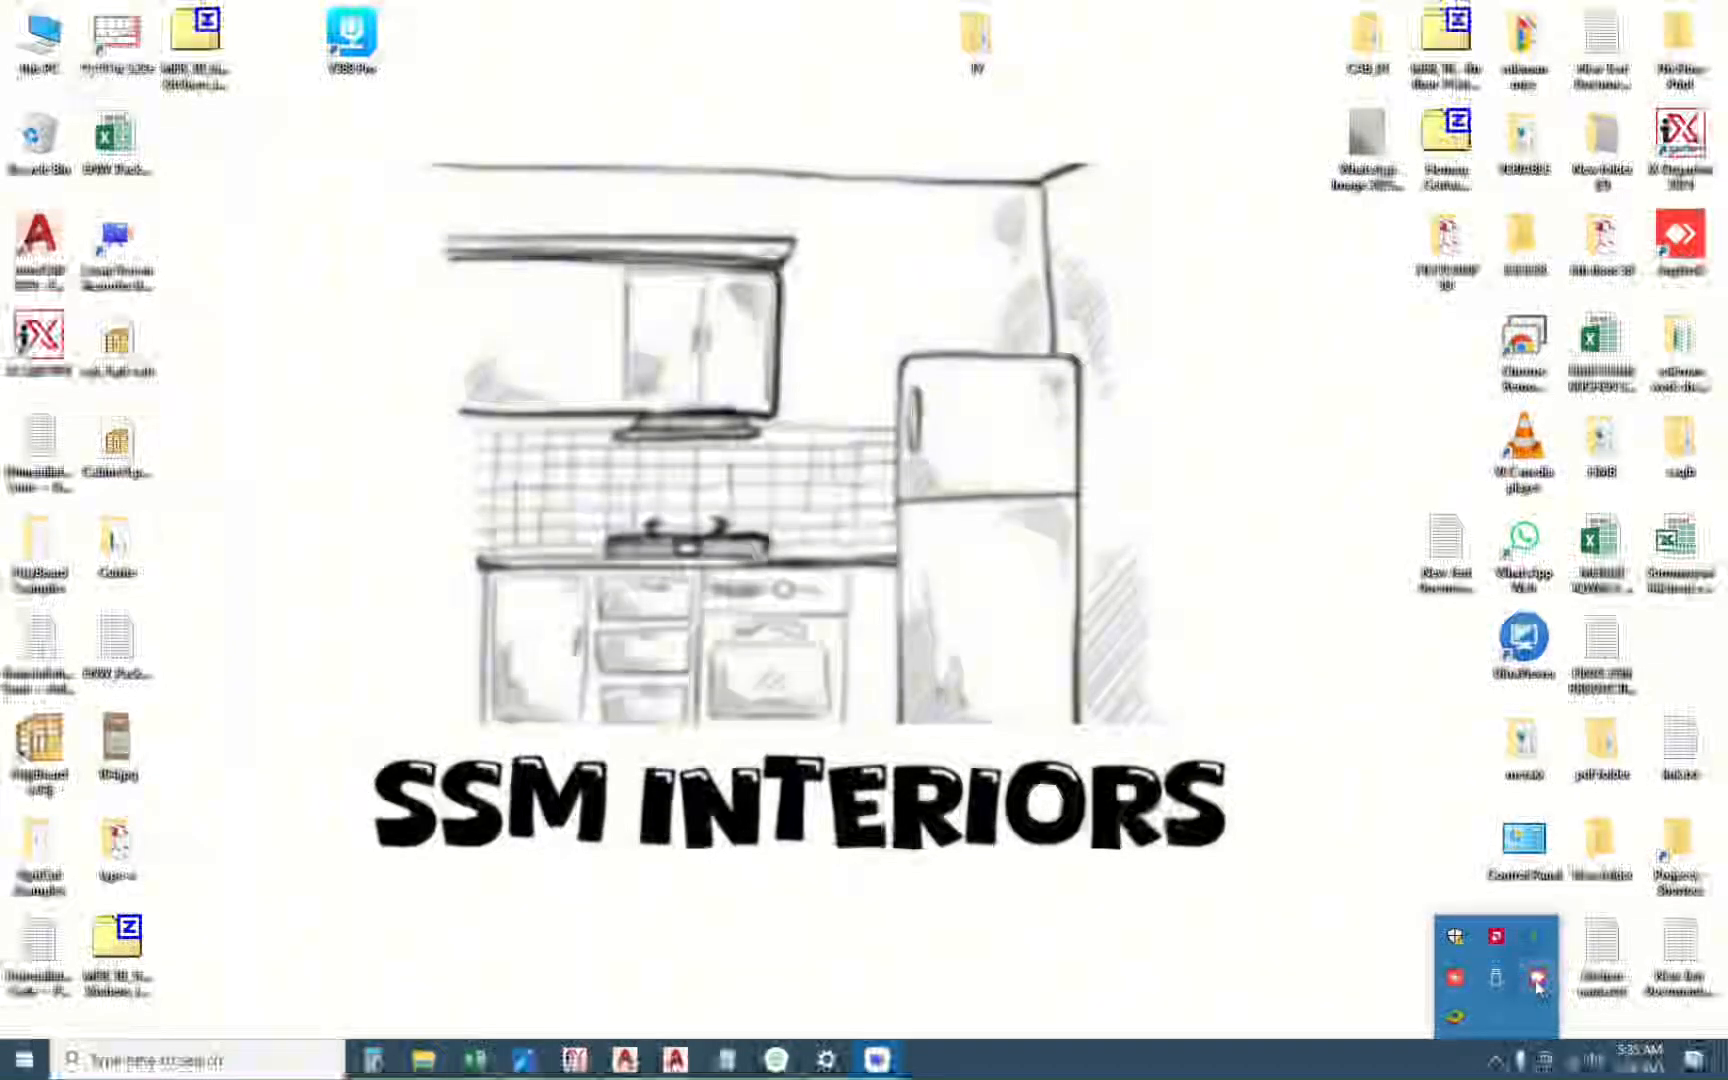